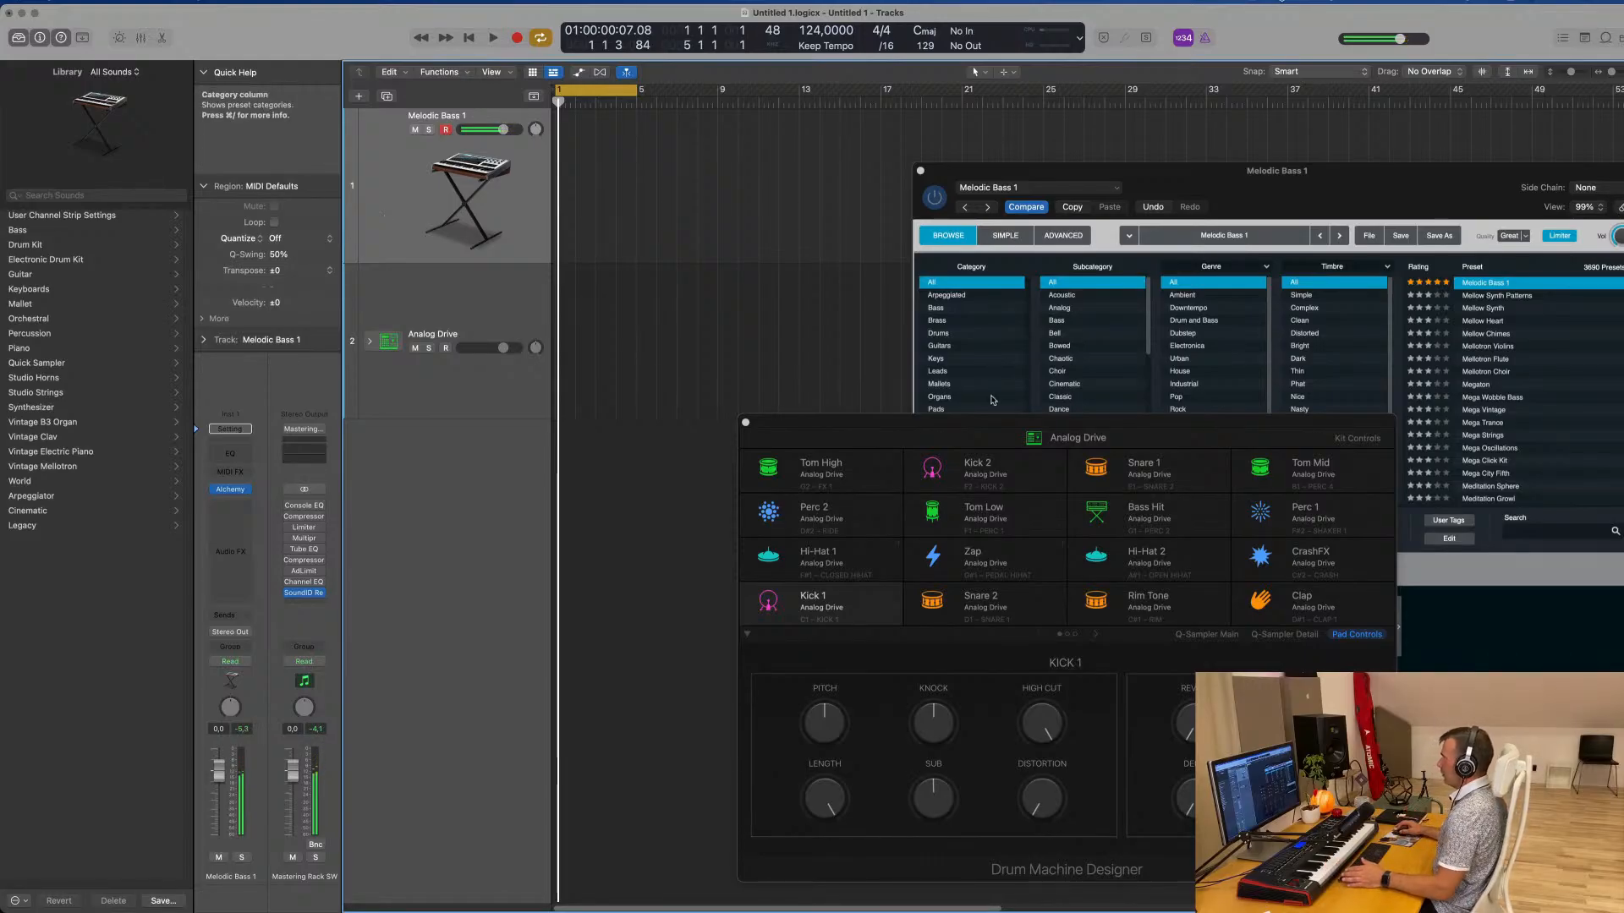
Reposition the Drum Machine Designer window, and select and expand the Analog Drive track stack
drag(1137, 424, 1106, 392)
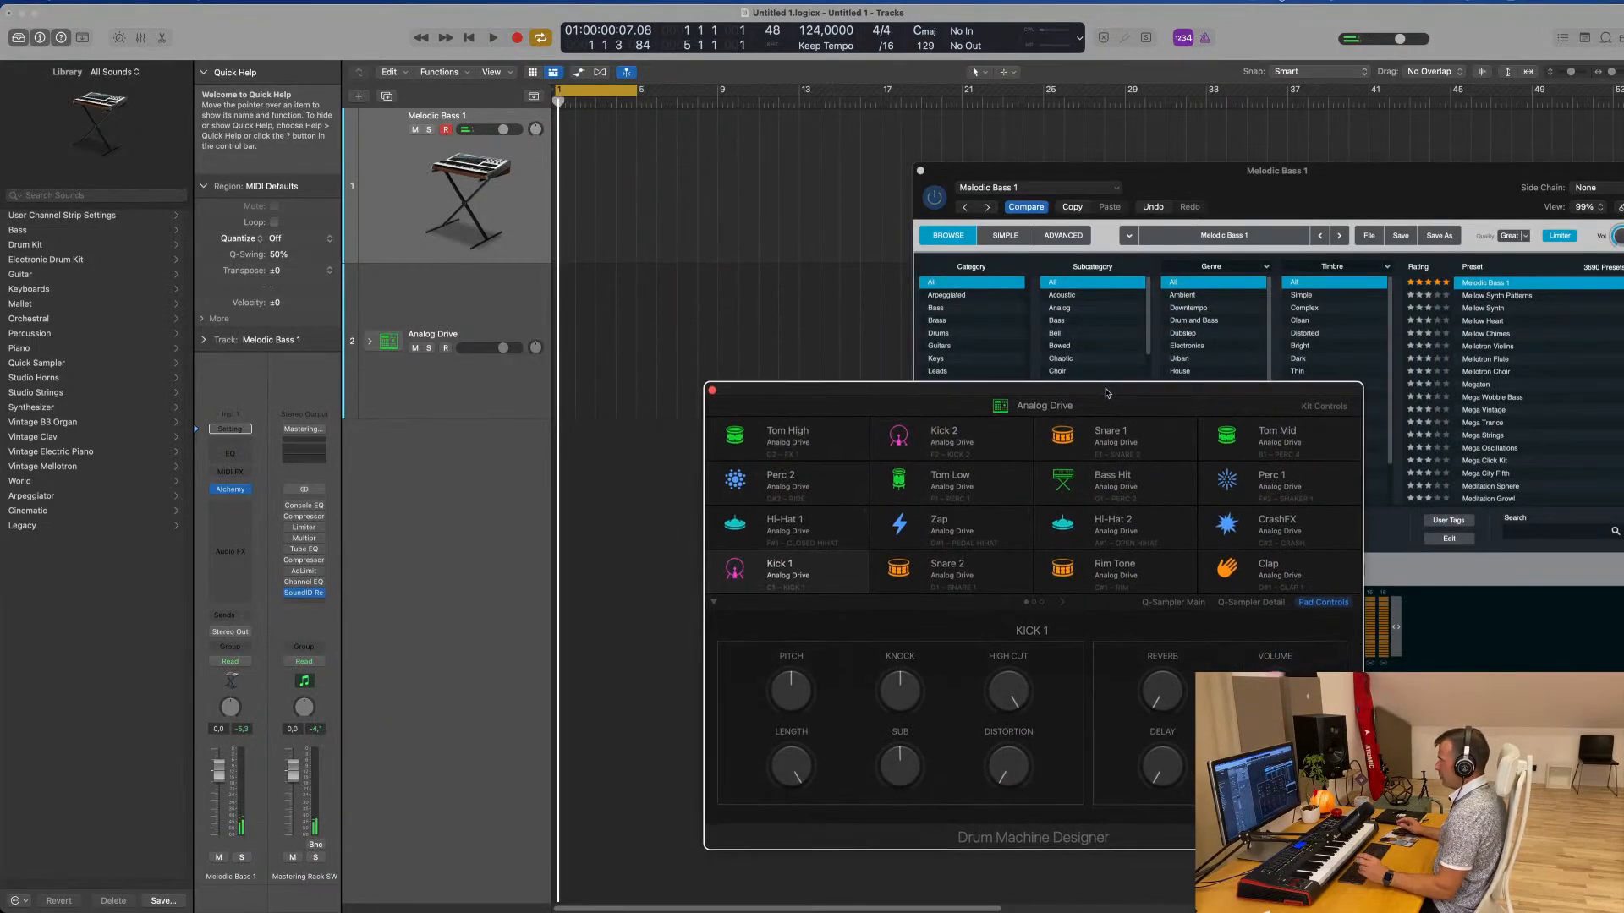
click(470, 312)
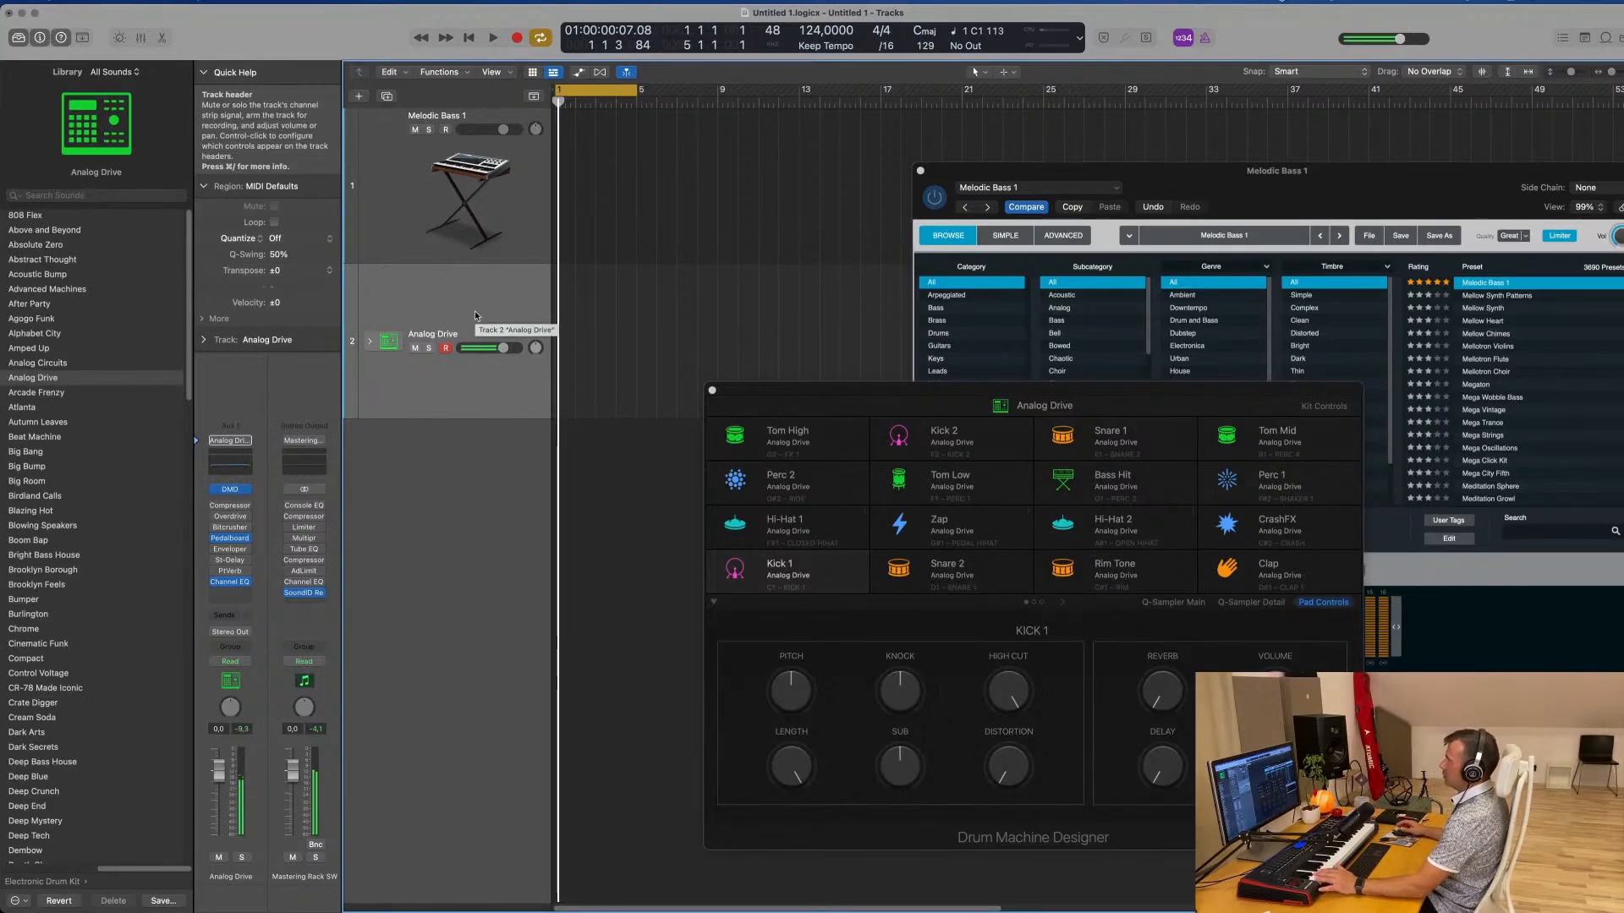
click(369, 342)
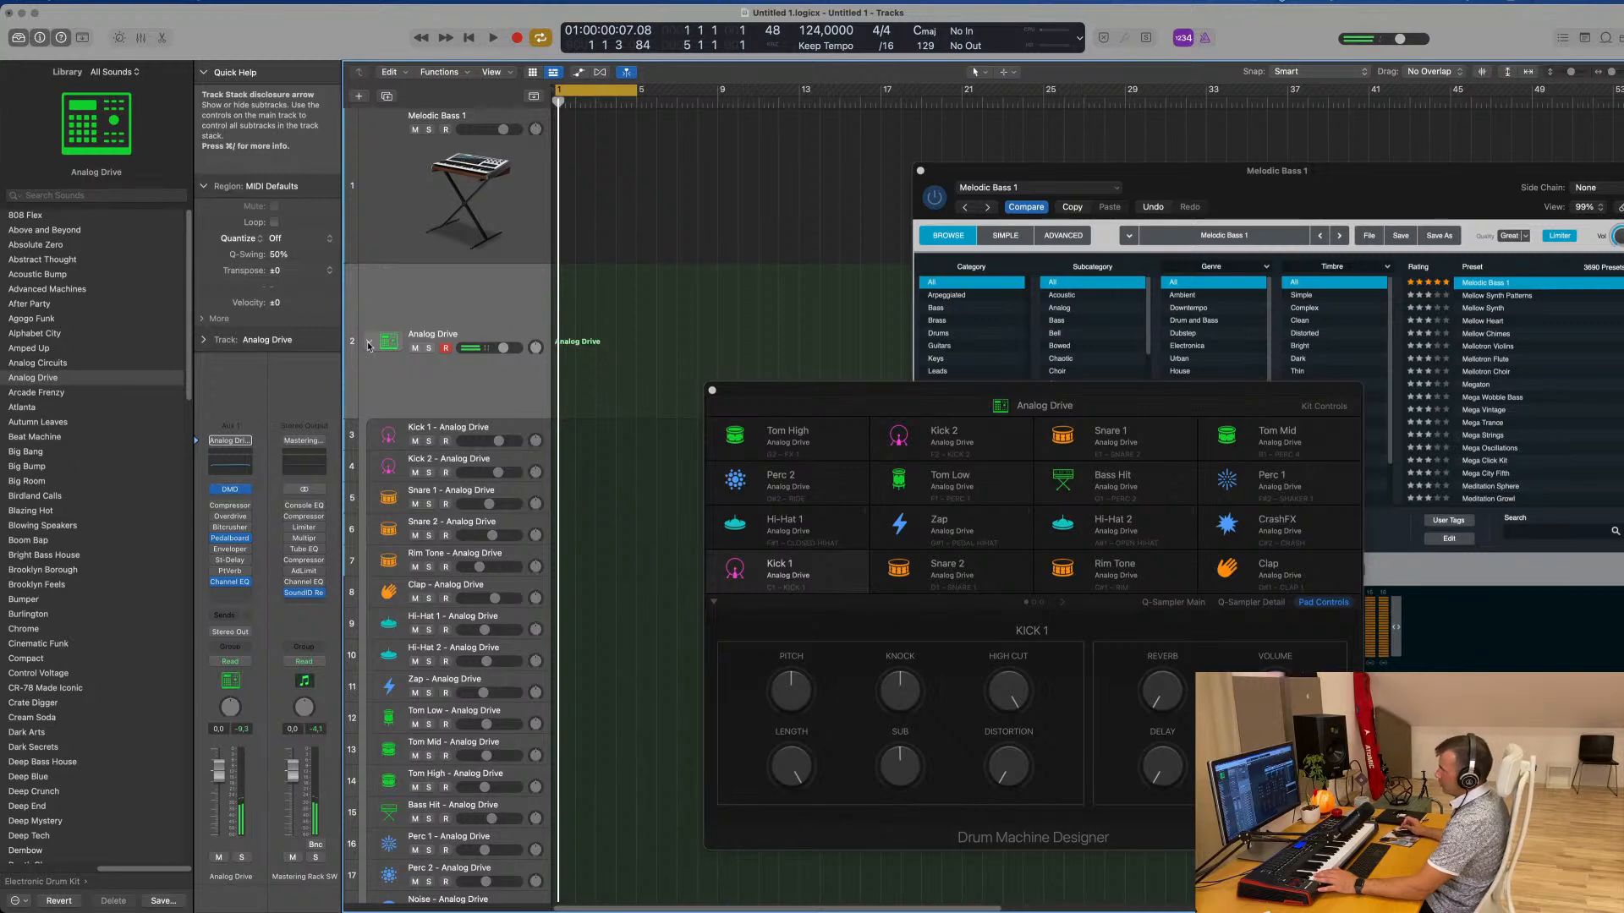
Extend the cycle range so it runs from bar 1 to bar 9
scroll(368, 346, right, 1)
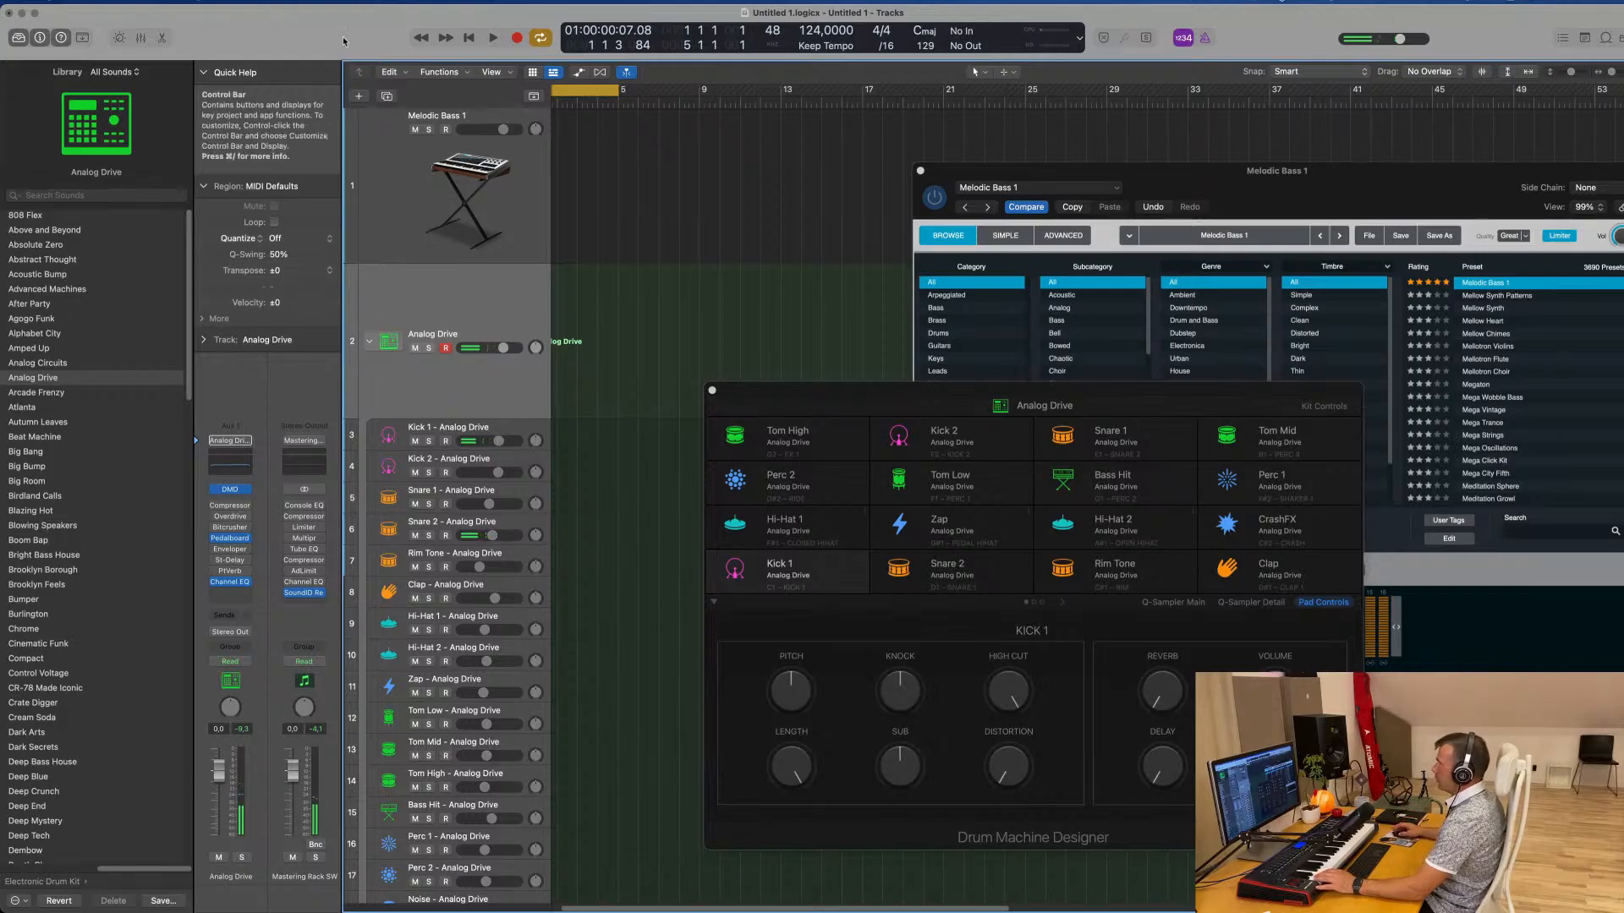
scroll(623, 136, left, 2)
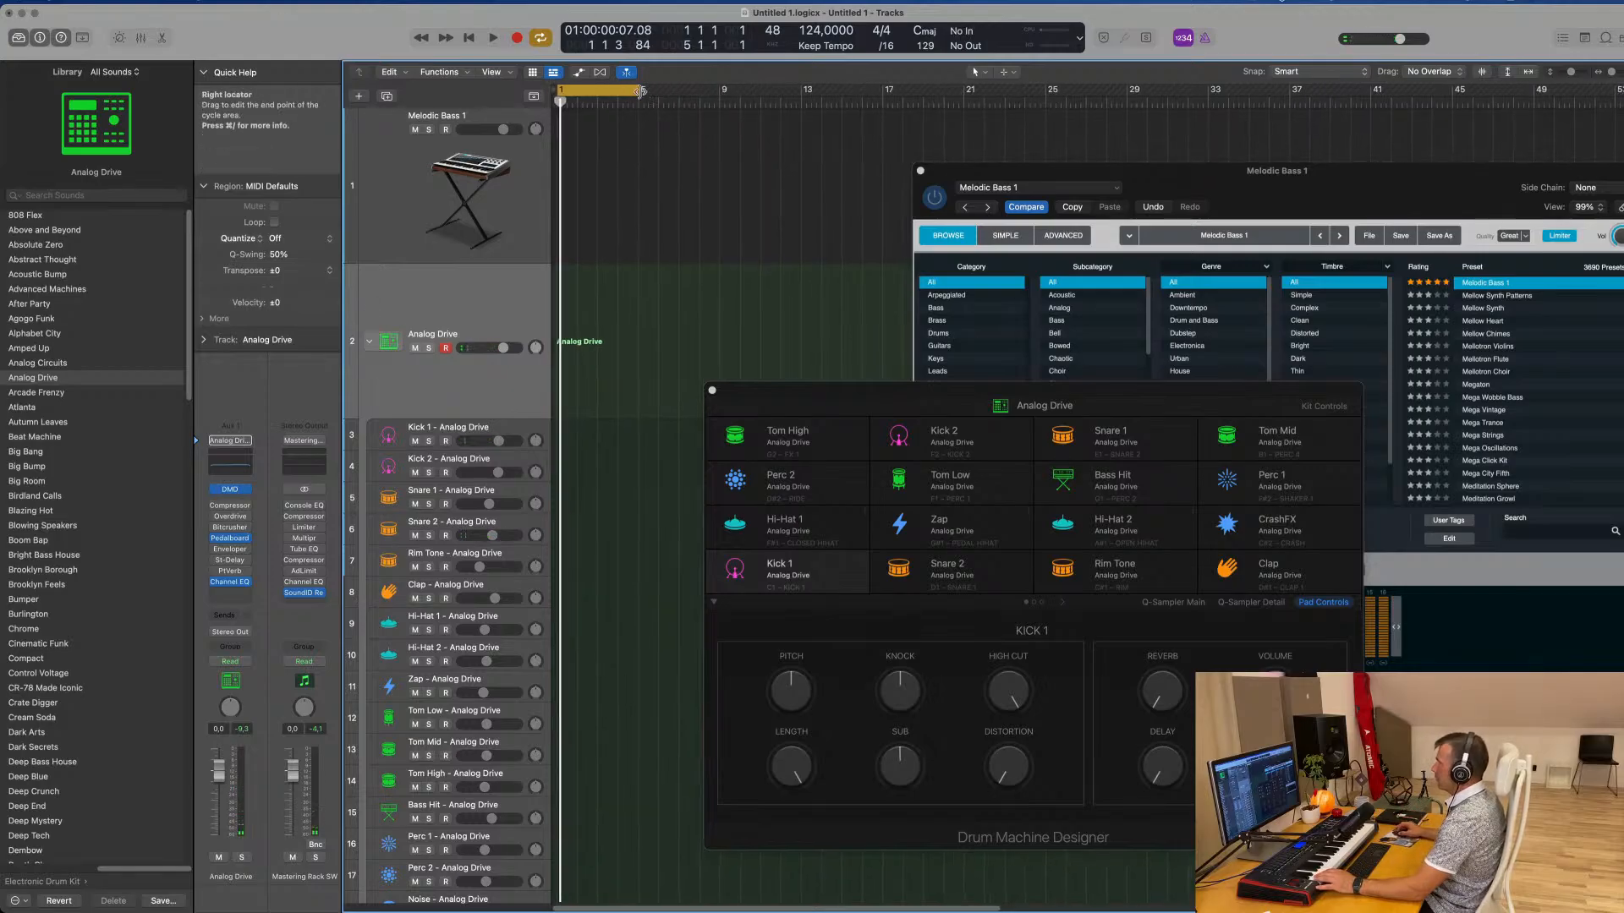
drag(638, 91, 718, 95)
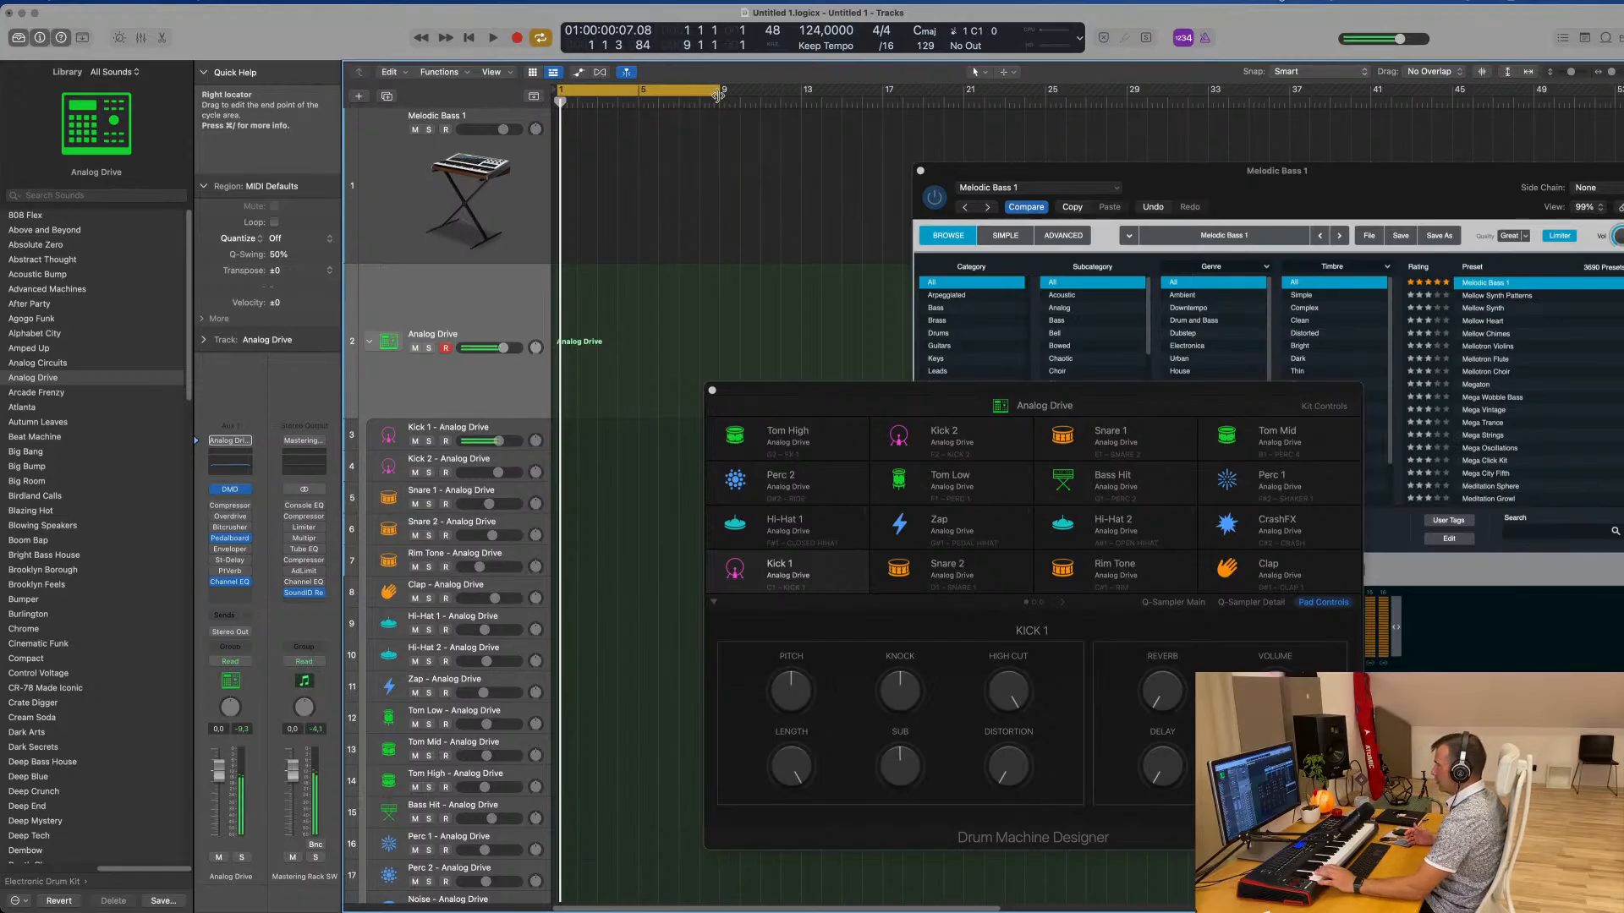
Record a short kick and snare pattern on the Analog Drive track and open its region in the Piano Roll
key(space)
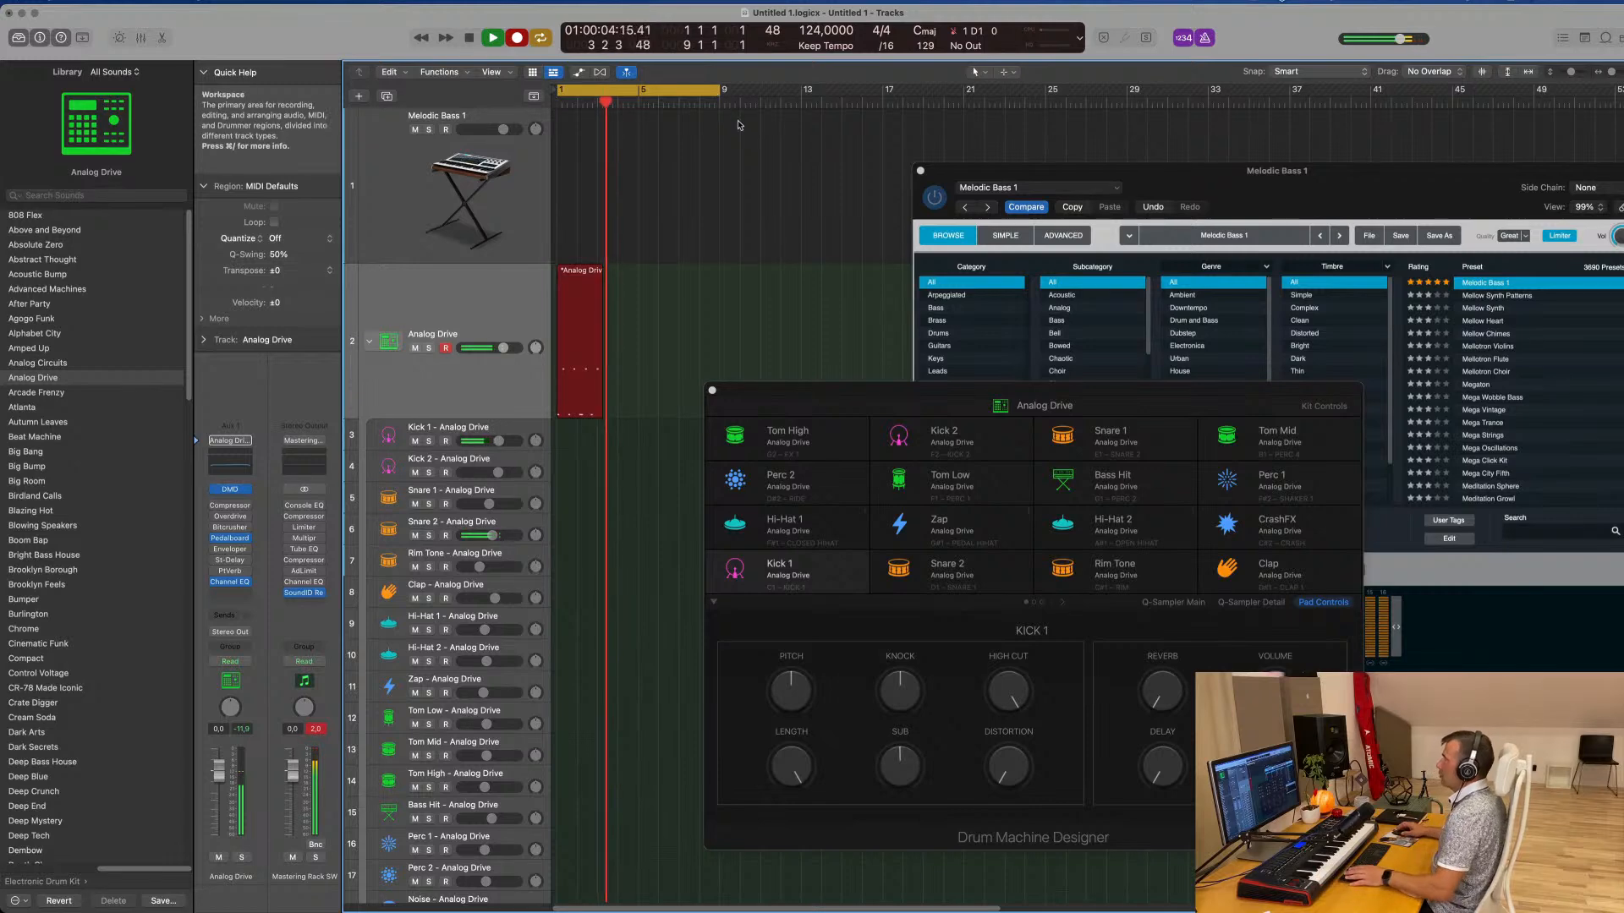
key(space)
double_click(583, 269)
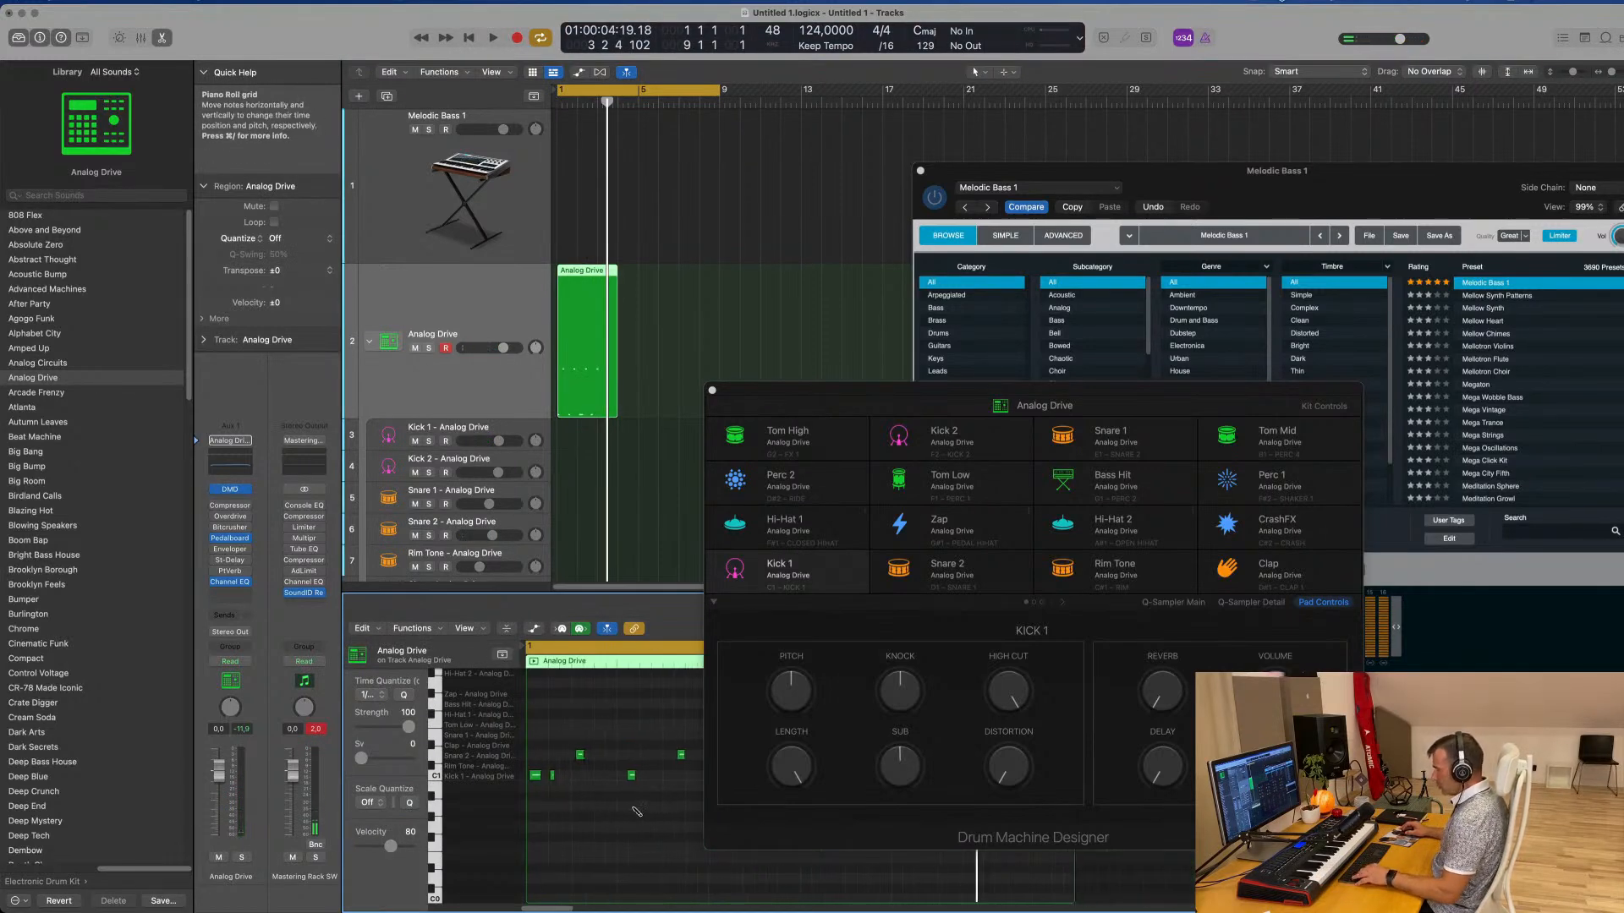
Play the recorded pattern and move the Drum Machine Designer window clear of the Piano Roll notes
key(space)
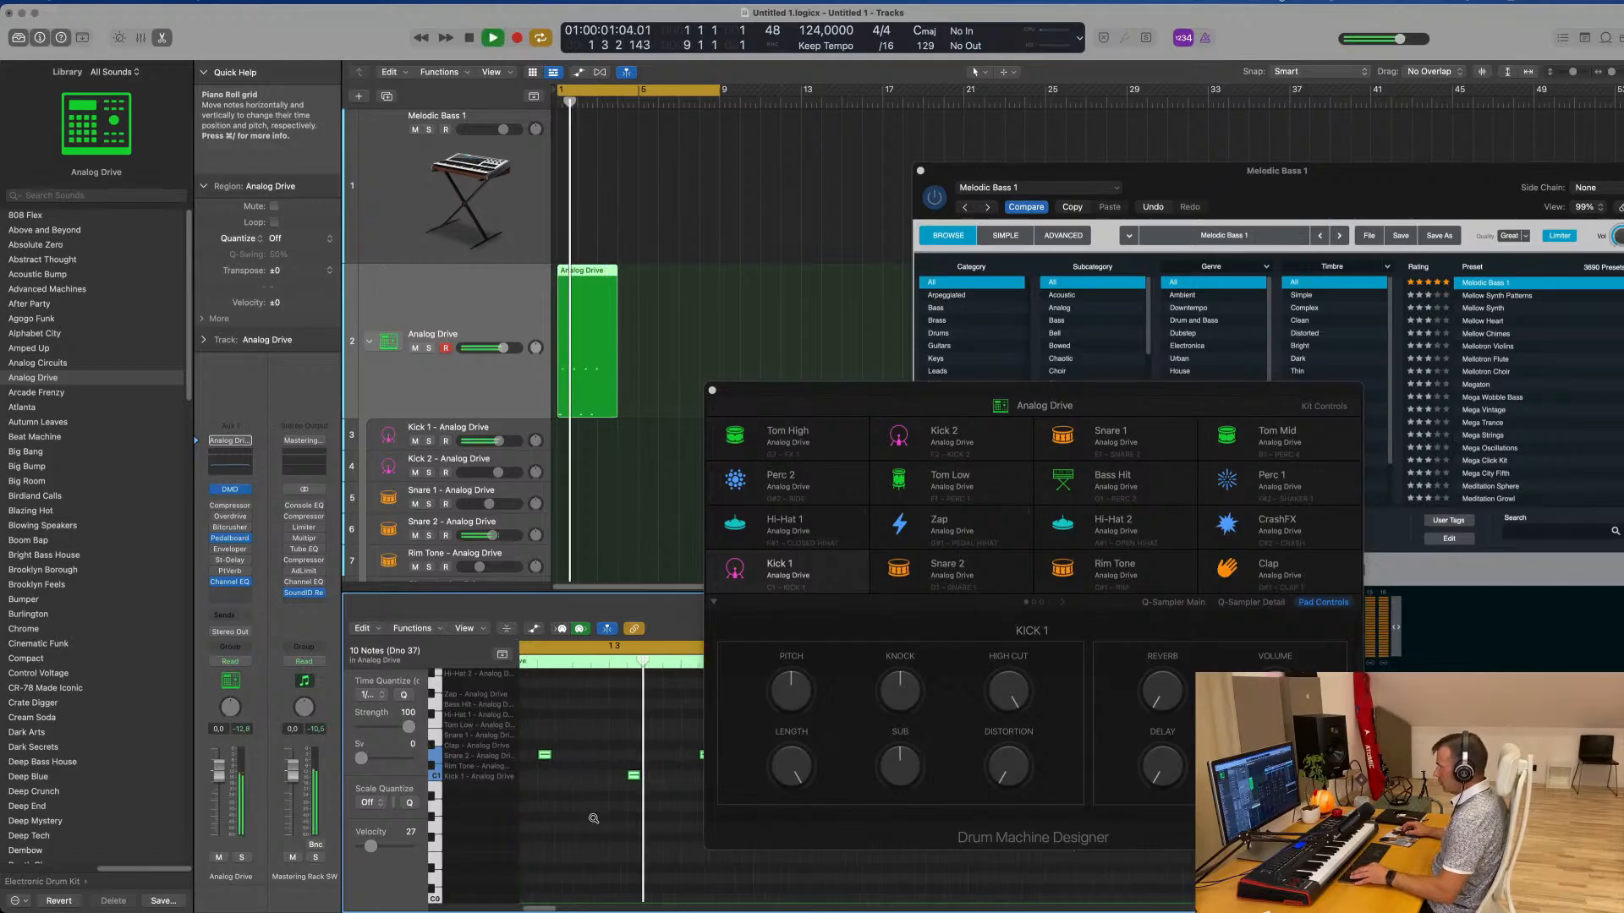
scroll(597, 820, left, 2)
drag(831, 399, 1232, 349)
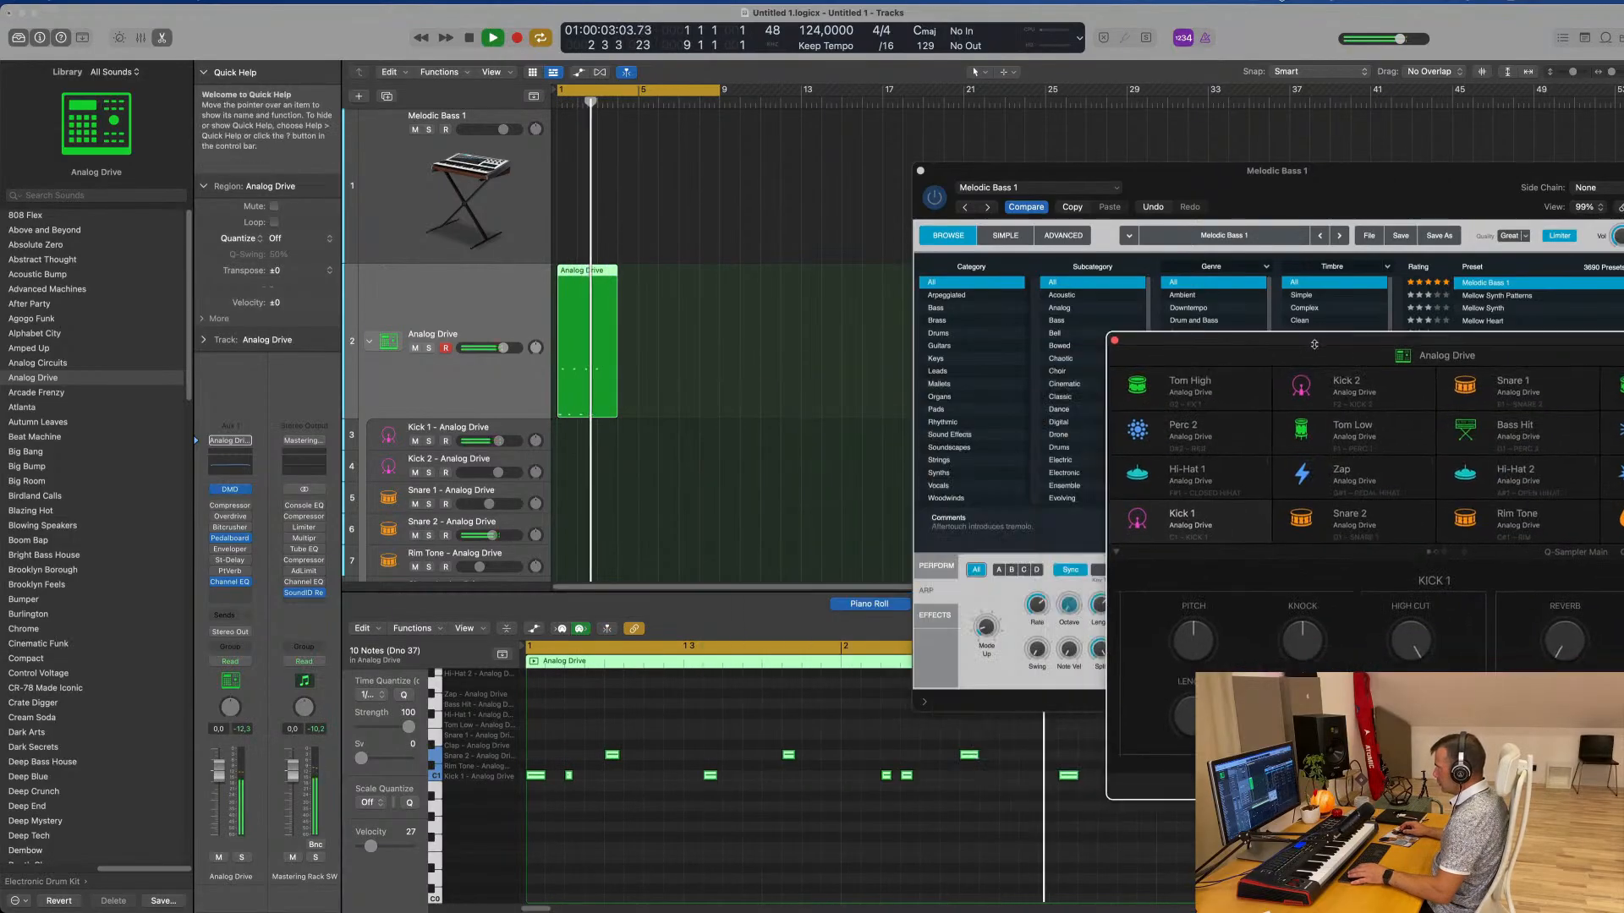
key(space)
Move the second Kick 1 note to position 1 1 4 1 and play back the pattern
click(570, 779)
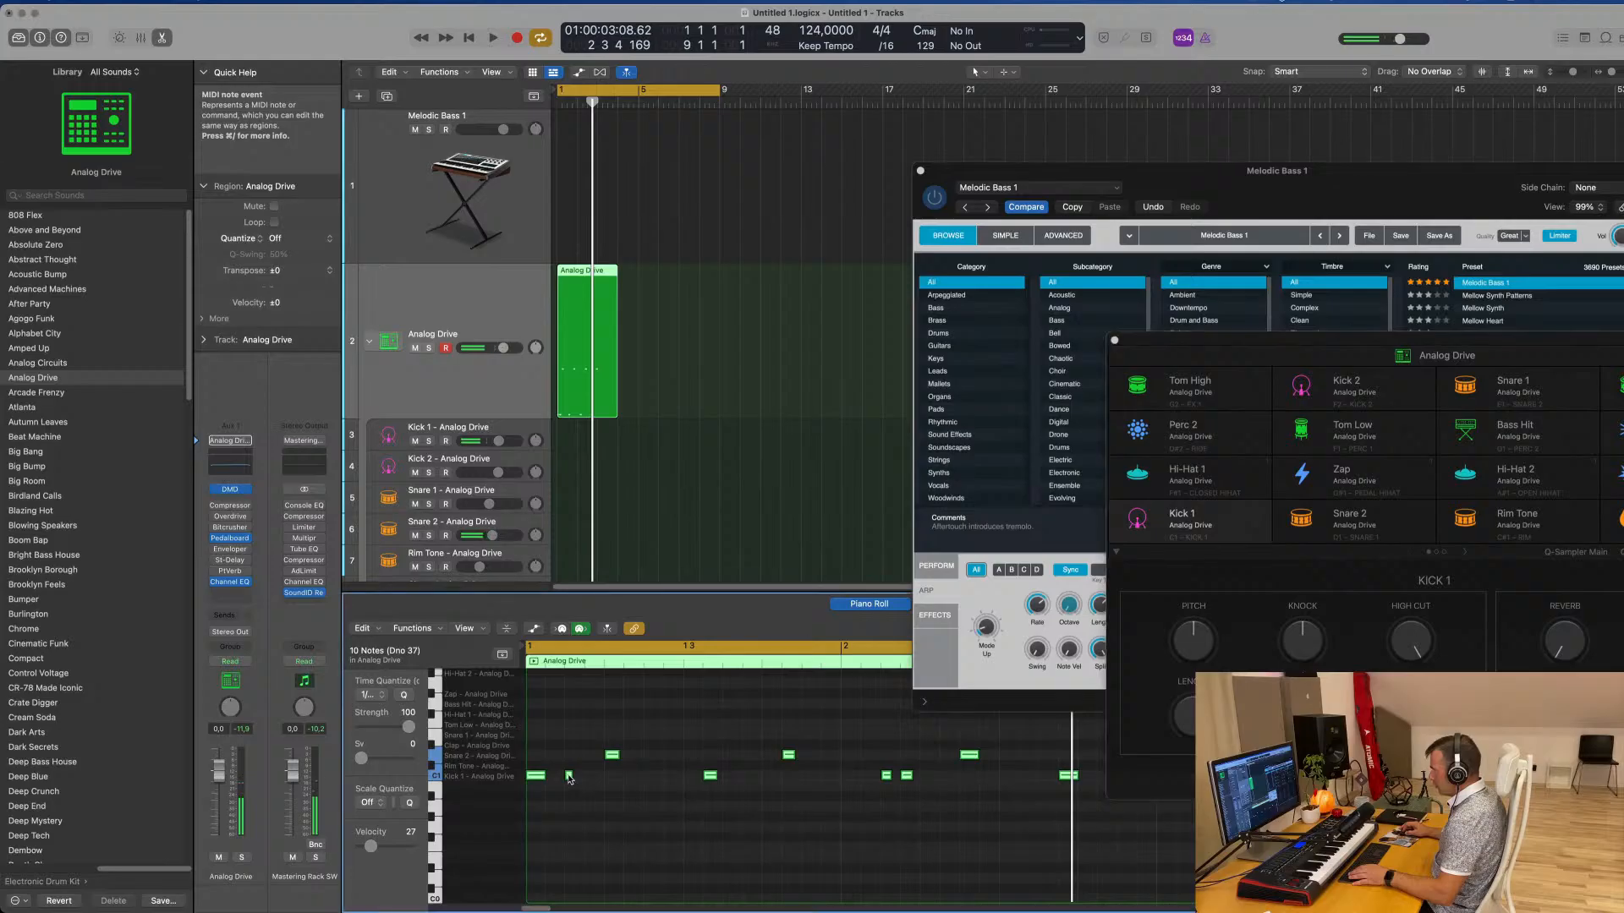
click(572, 778)
drag(570, 780, 591, 780)
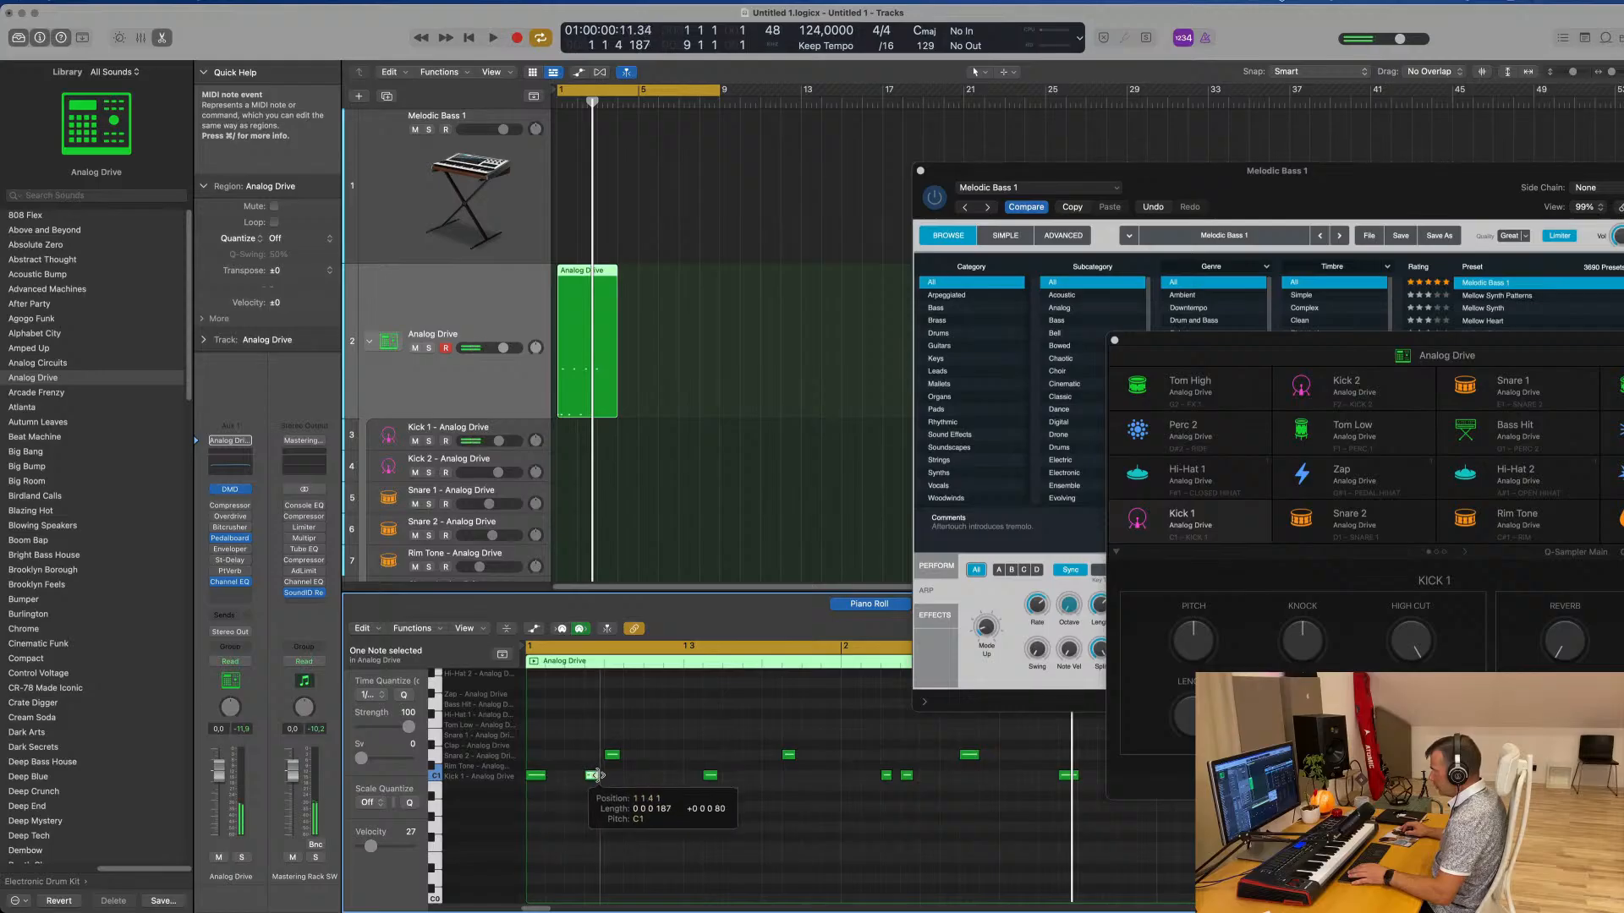
key(space)
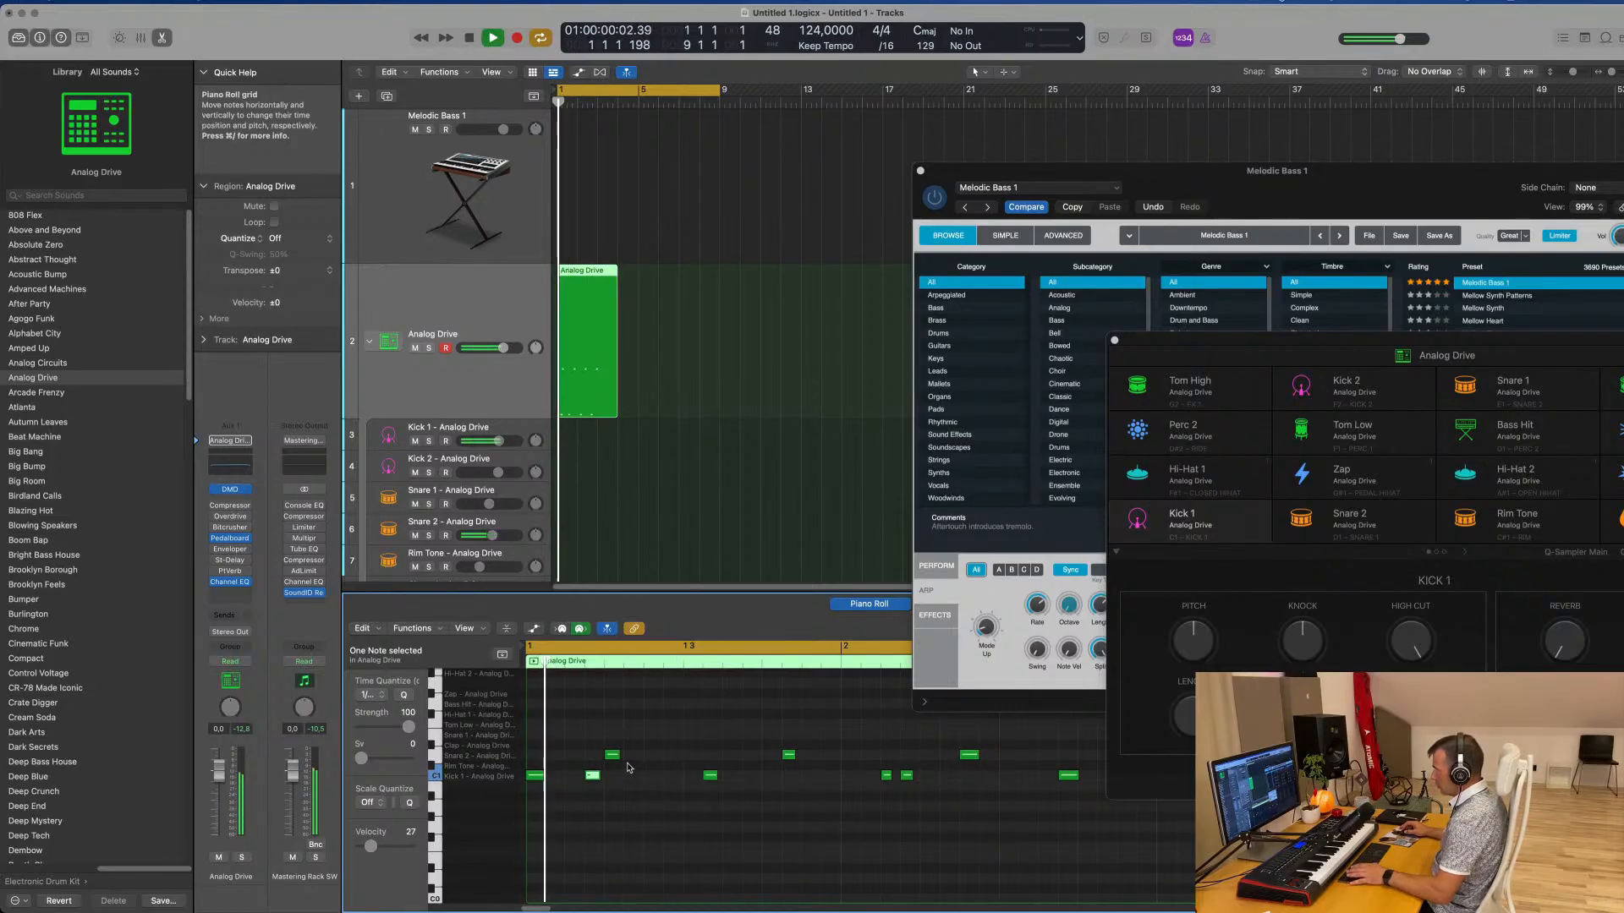
key(space)
Try the Piano Roll's automation display and Collapse Mode, showing only the lanes occupied by notes
scroll(473, 761, down, 1)
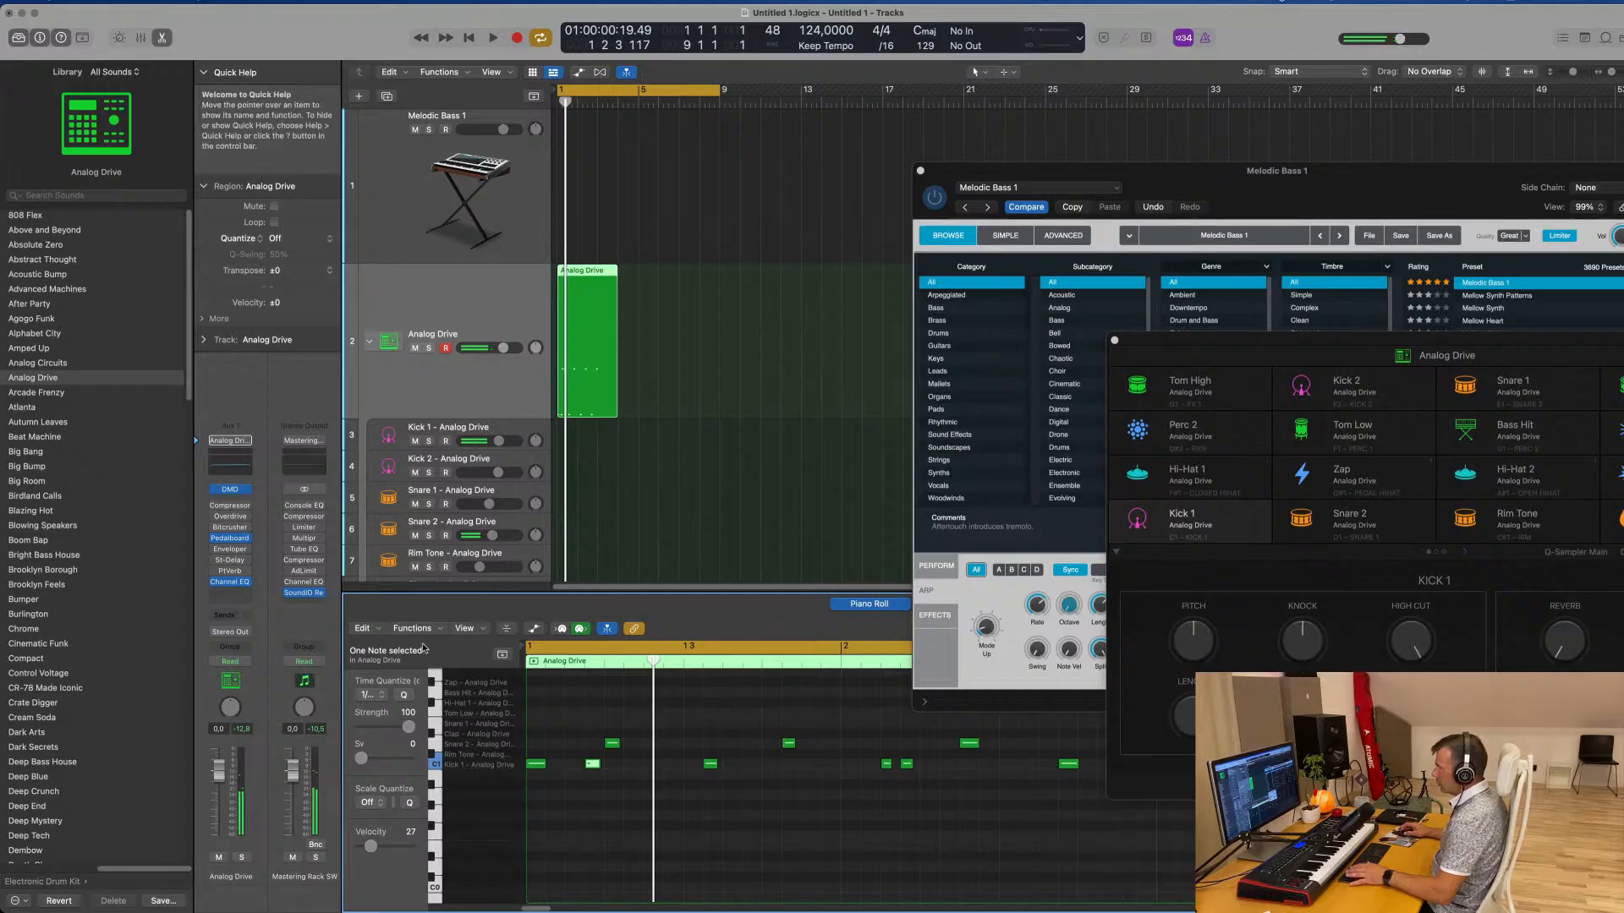
click(534, 629)
click(534, 629)
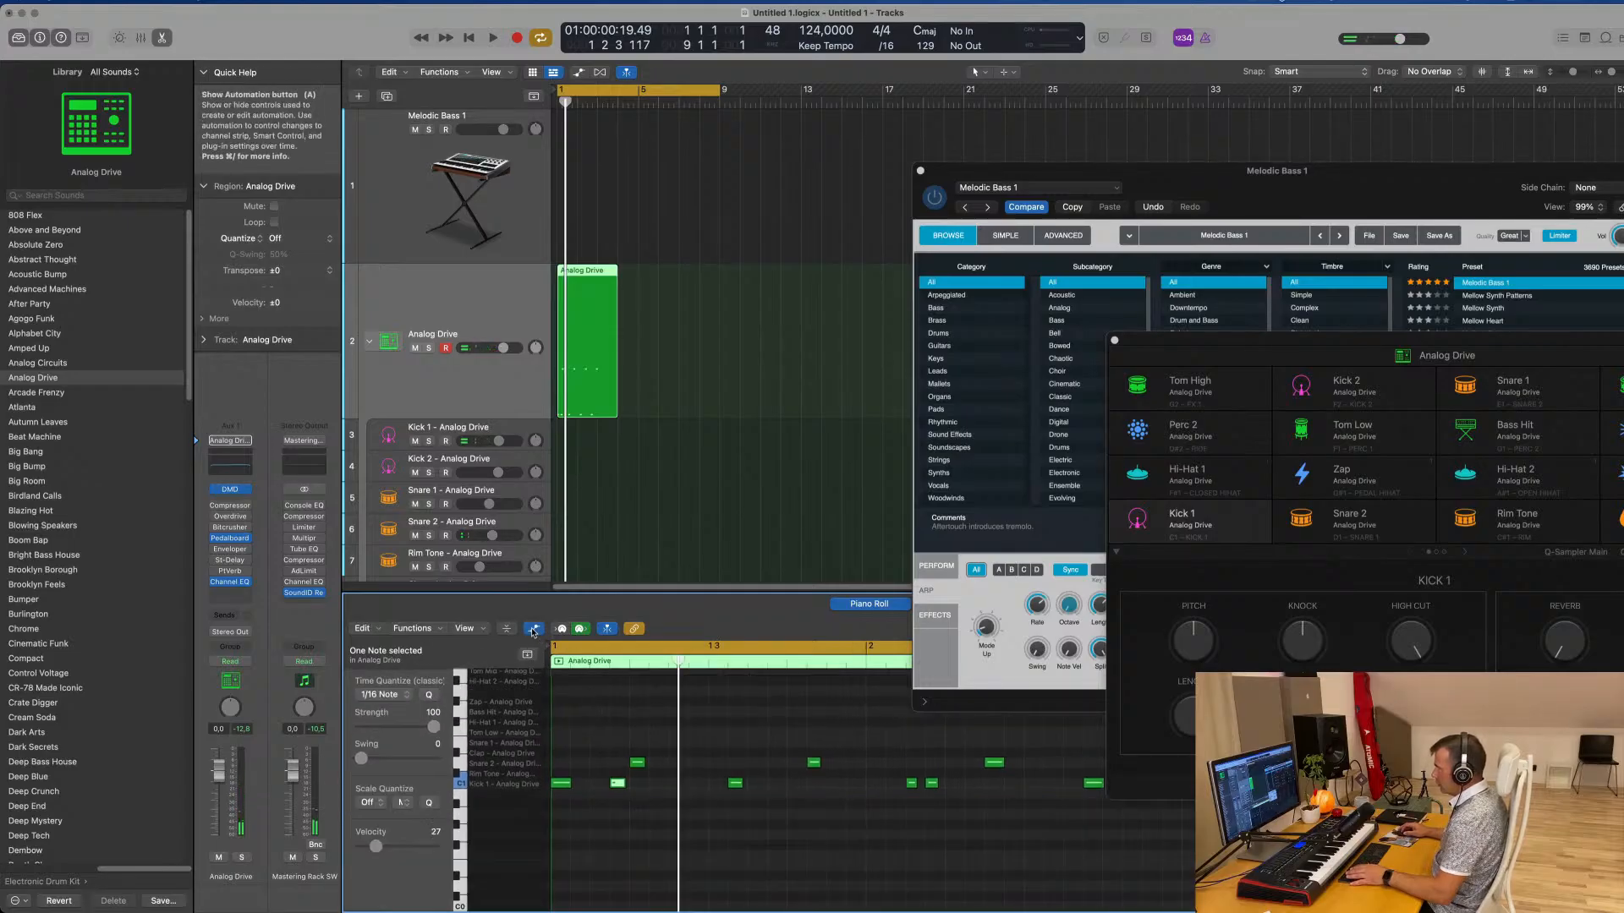
click(507, 629)
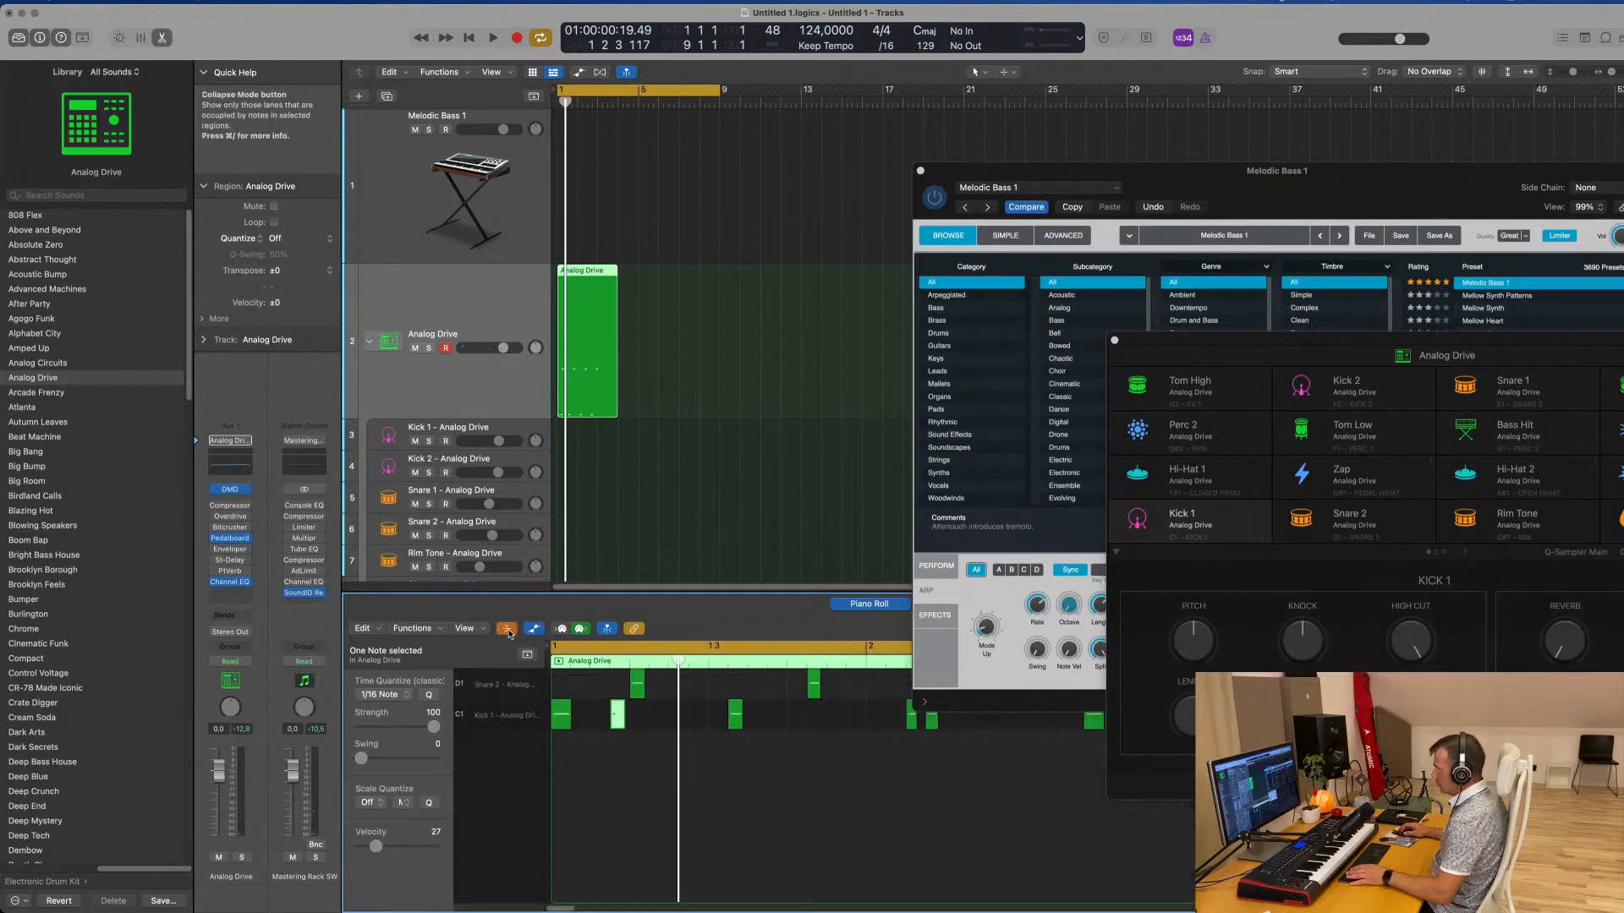
click(508, 629)
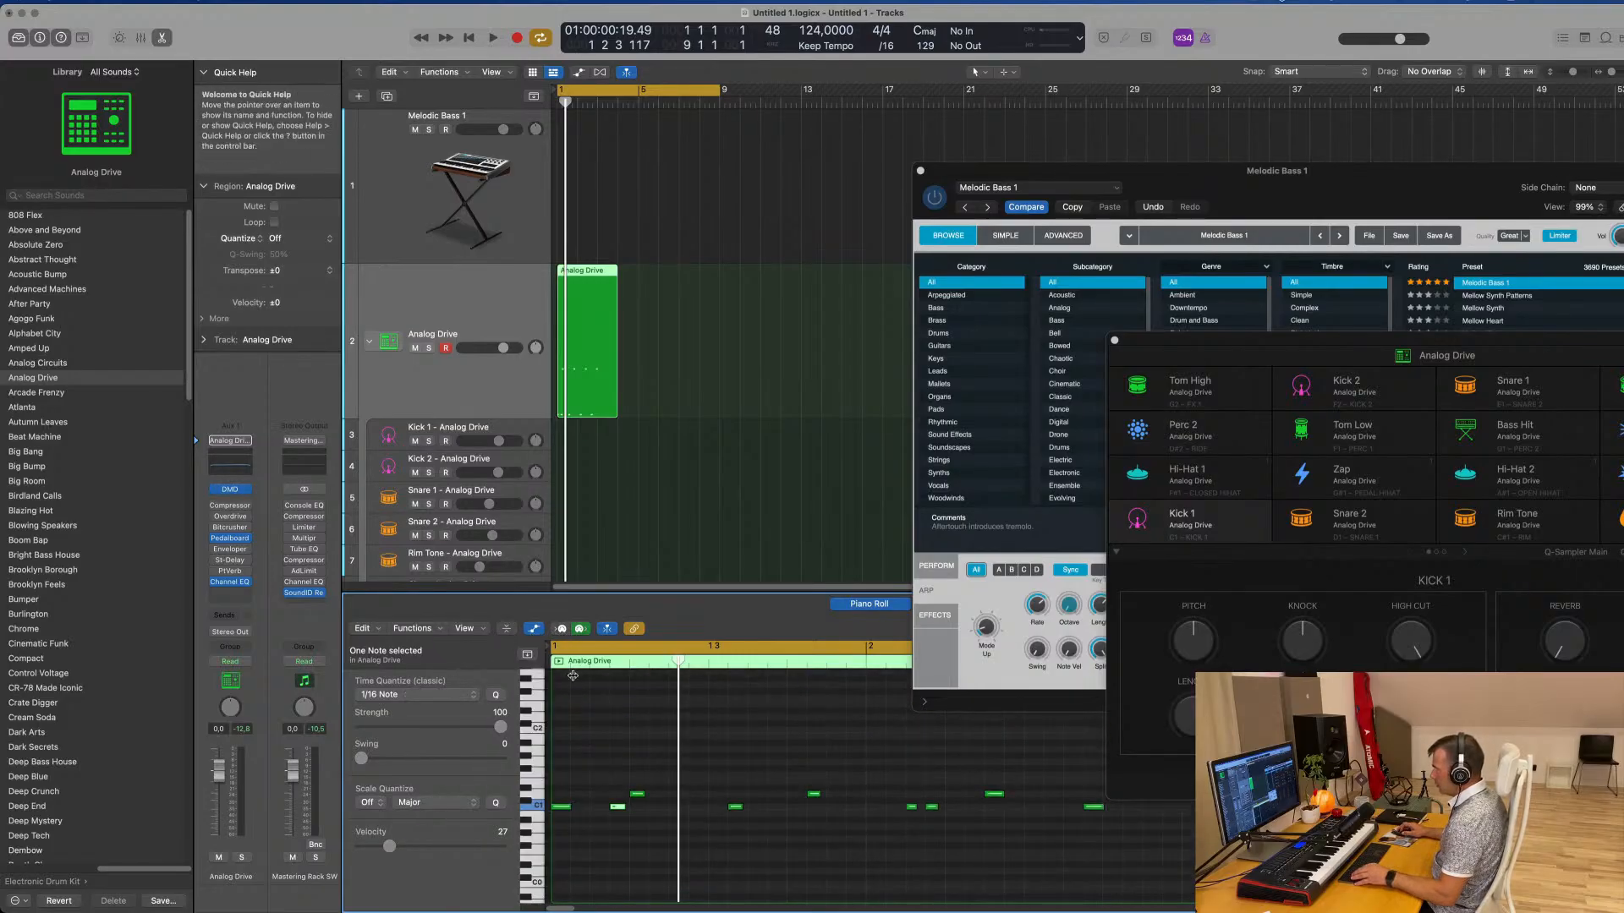
click(507, 629)
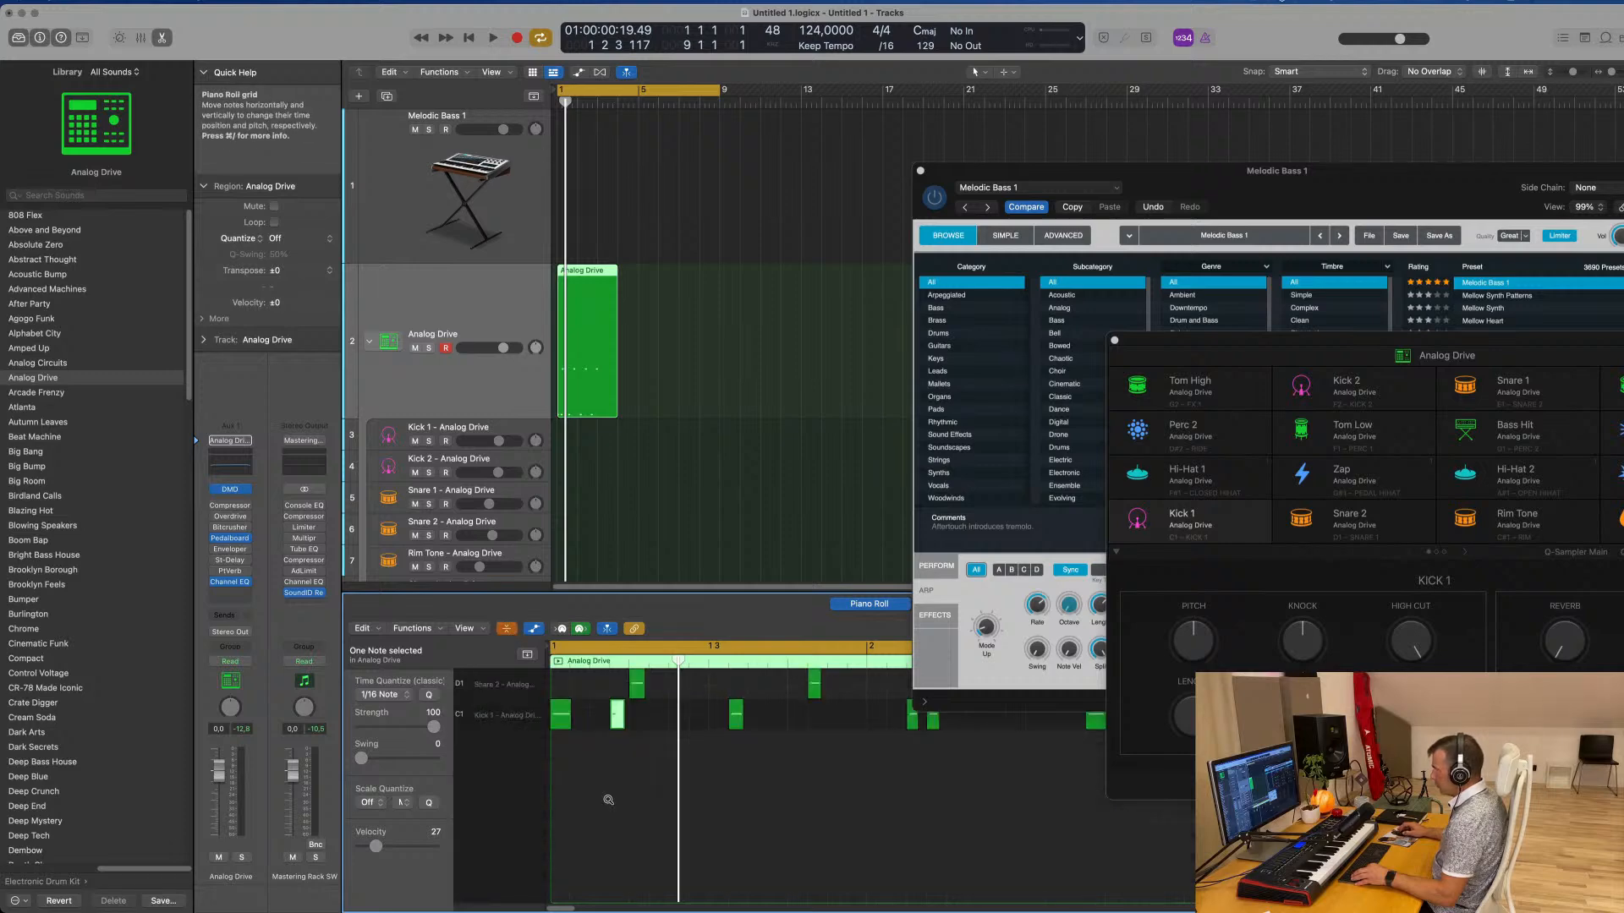
Check the Piano Roll view options and turn Collapse Mode back off to restore all drum lanes
click(466, 629)
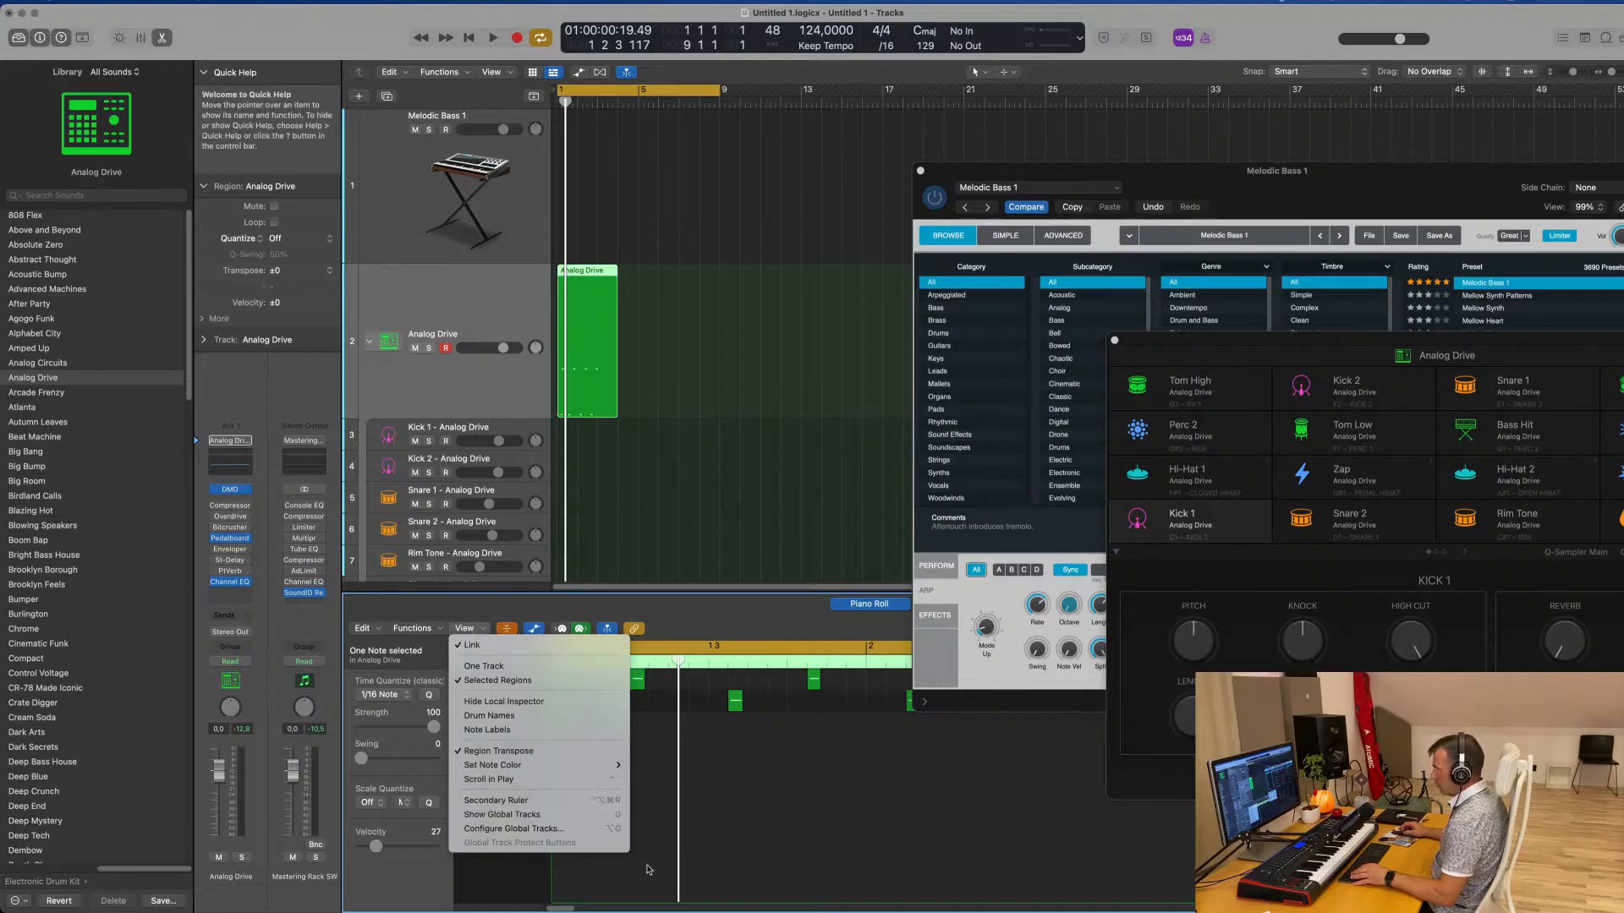
click(733, 739)
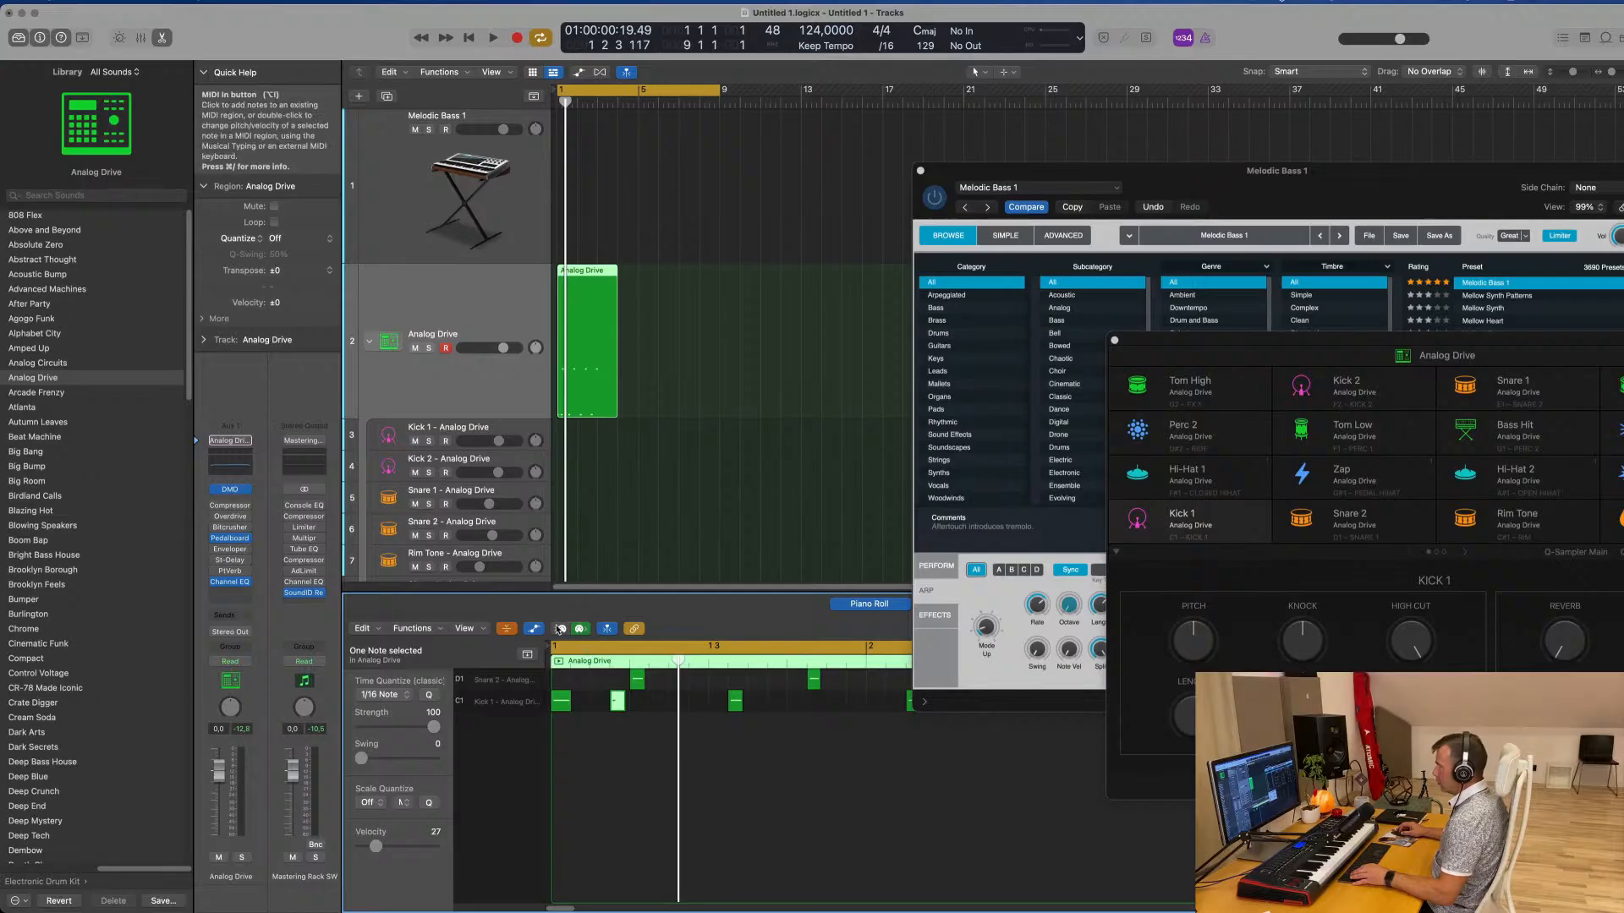
click(563, 631)
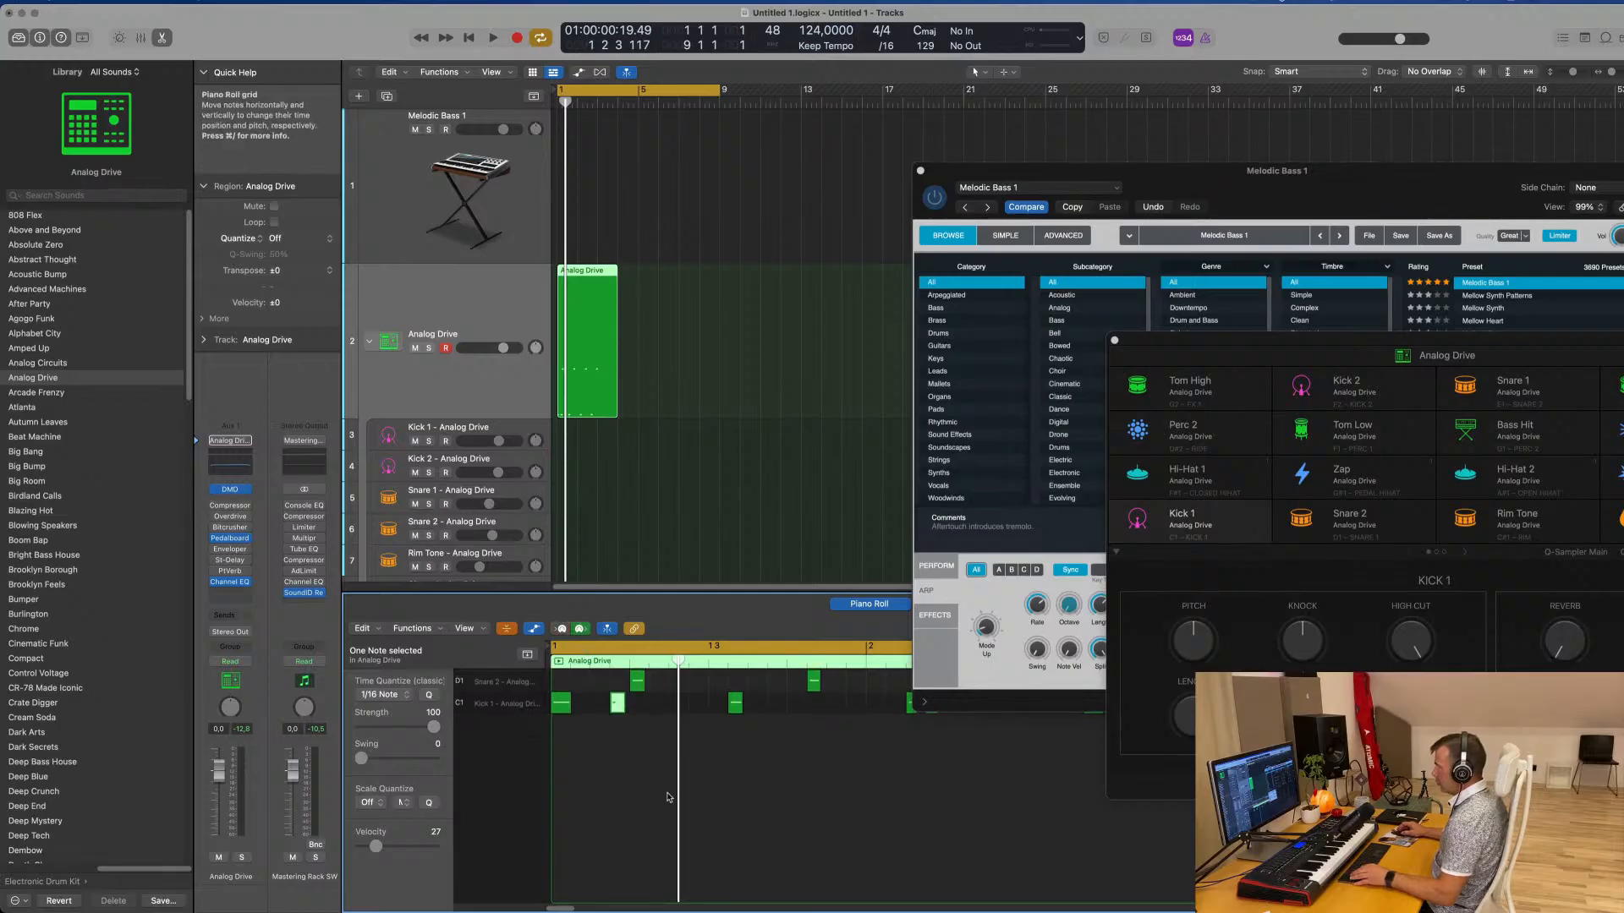
click(506, 630)
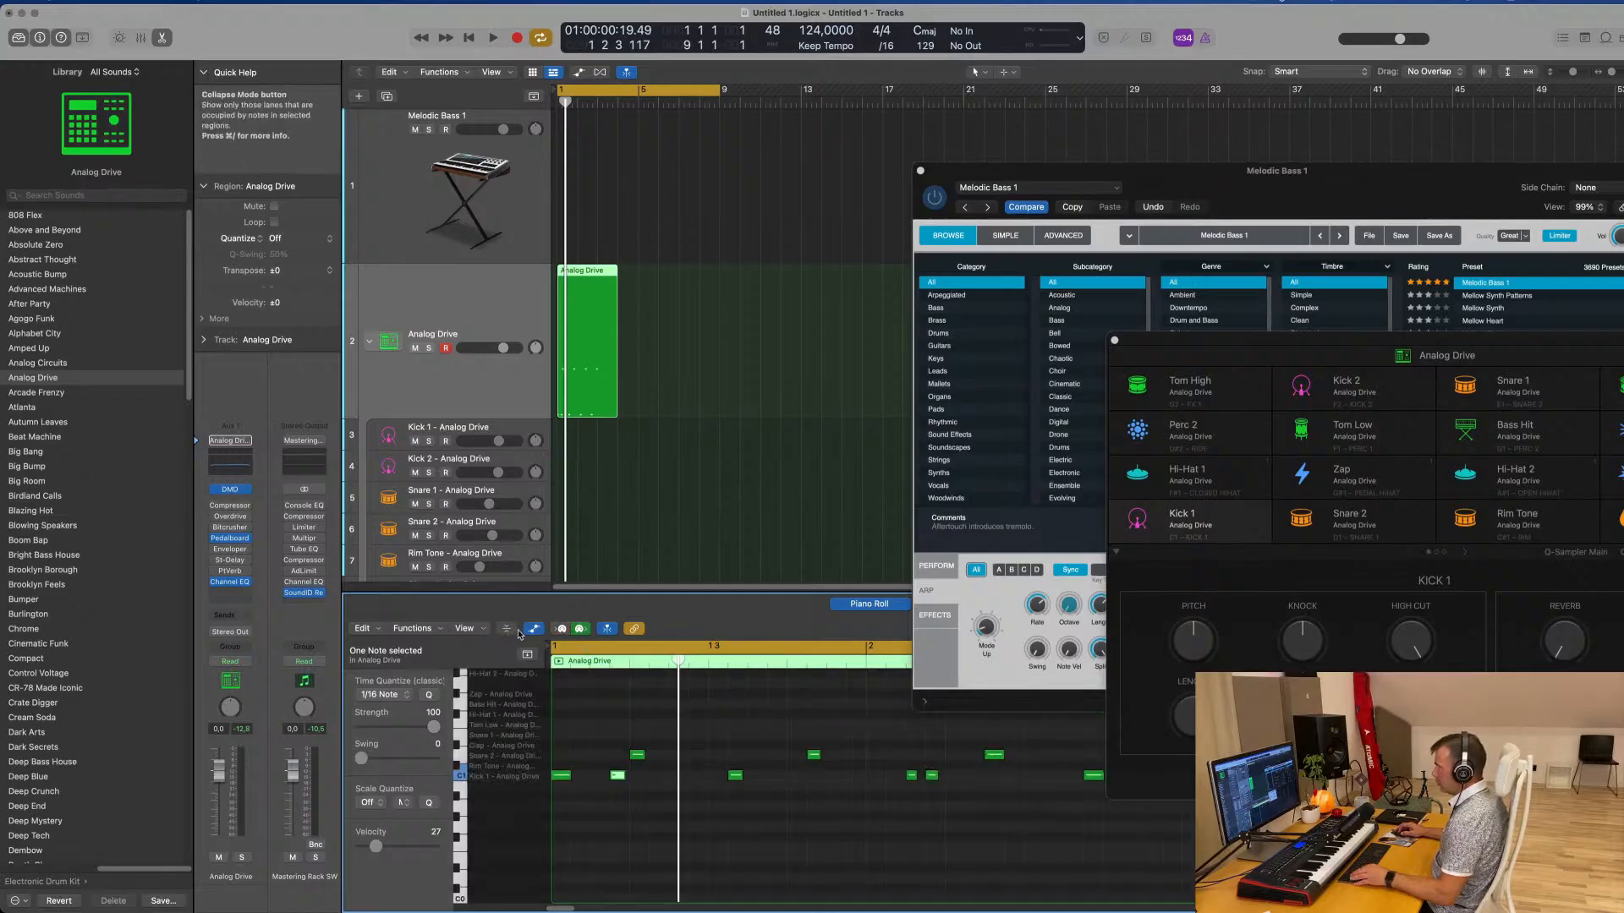
click(506, 630)
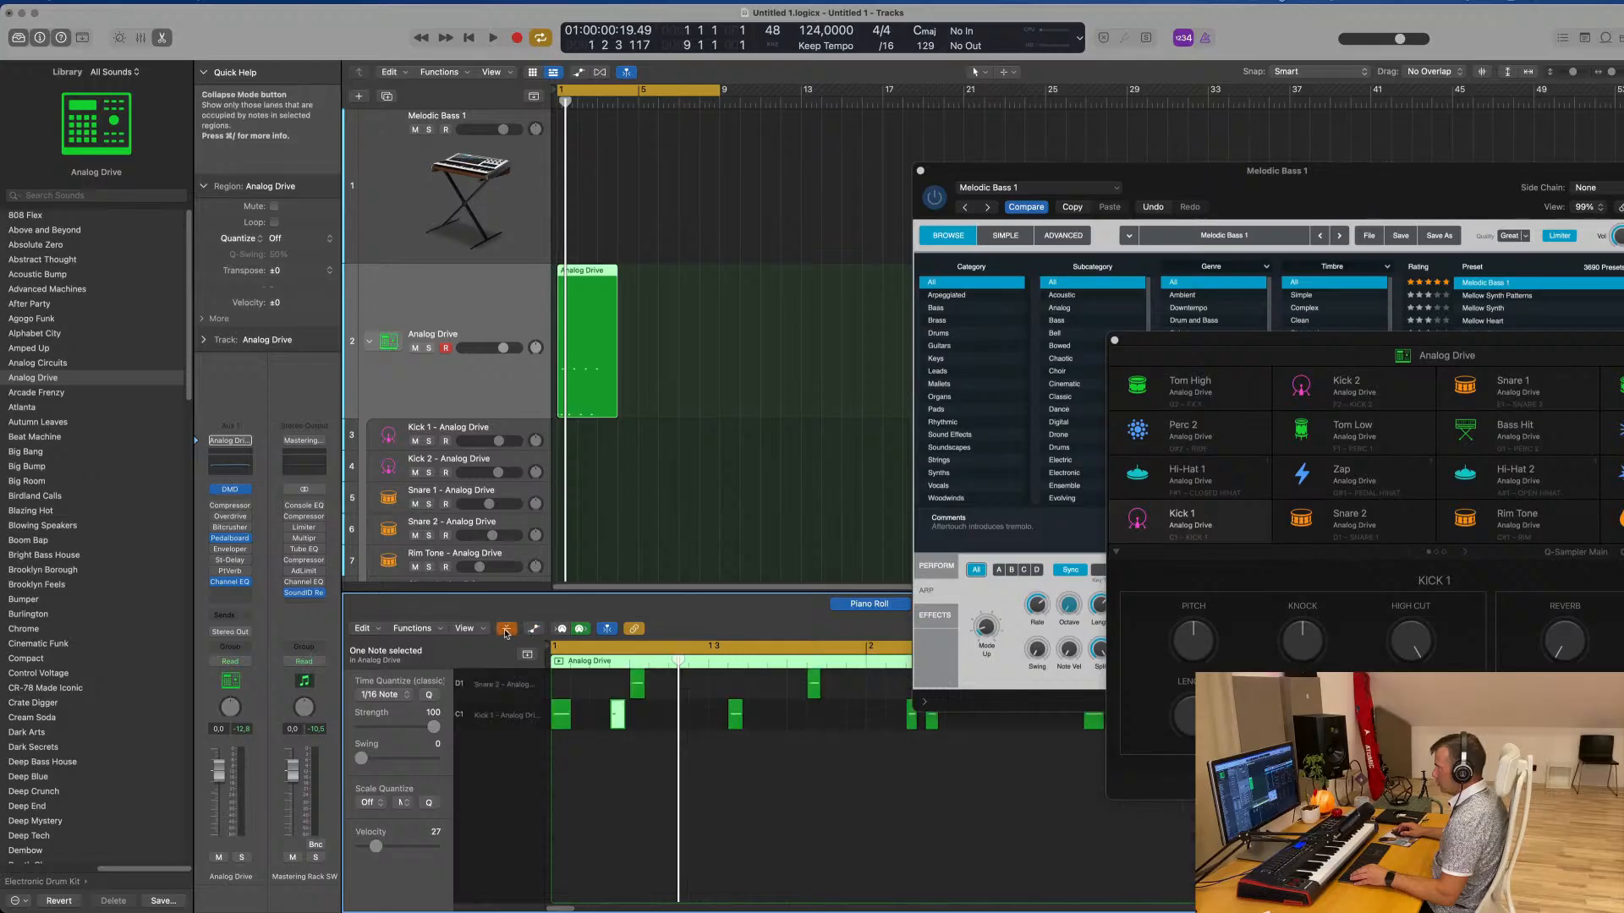
click(505, 630)
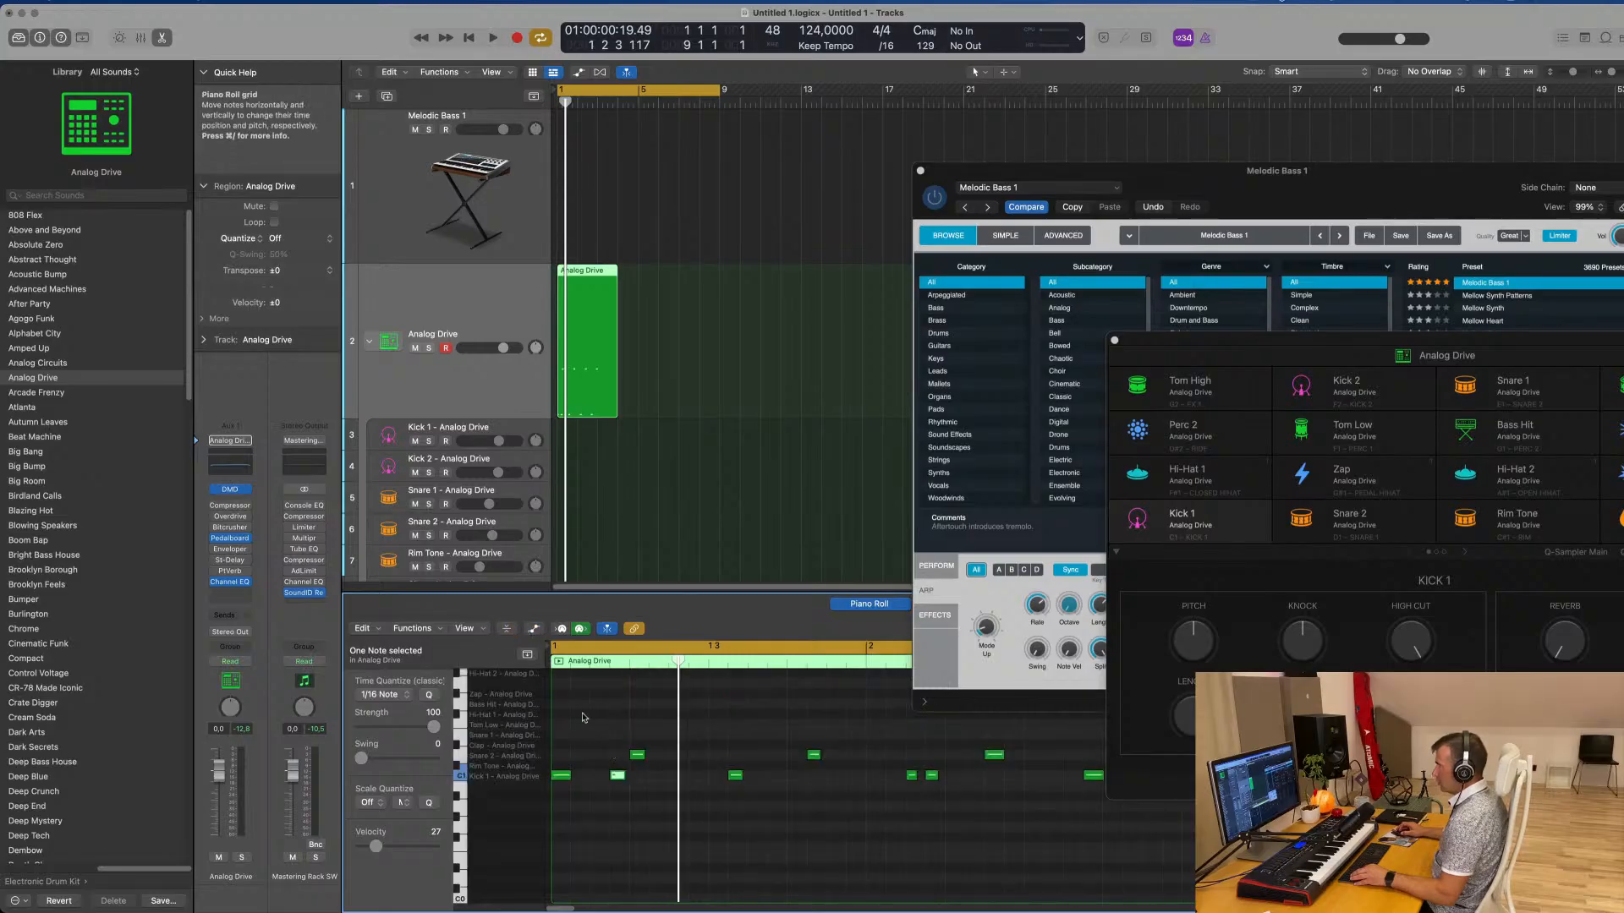
Show the global tracks in the Piano Roll briefly and hide them again
click(526, 657)
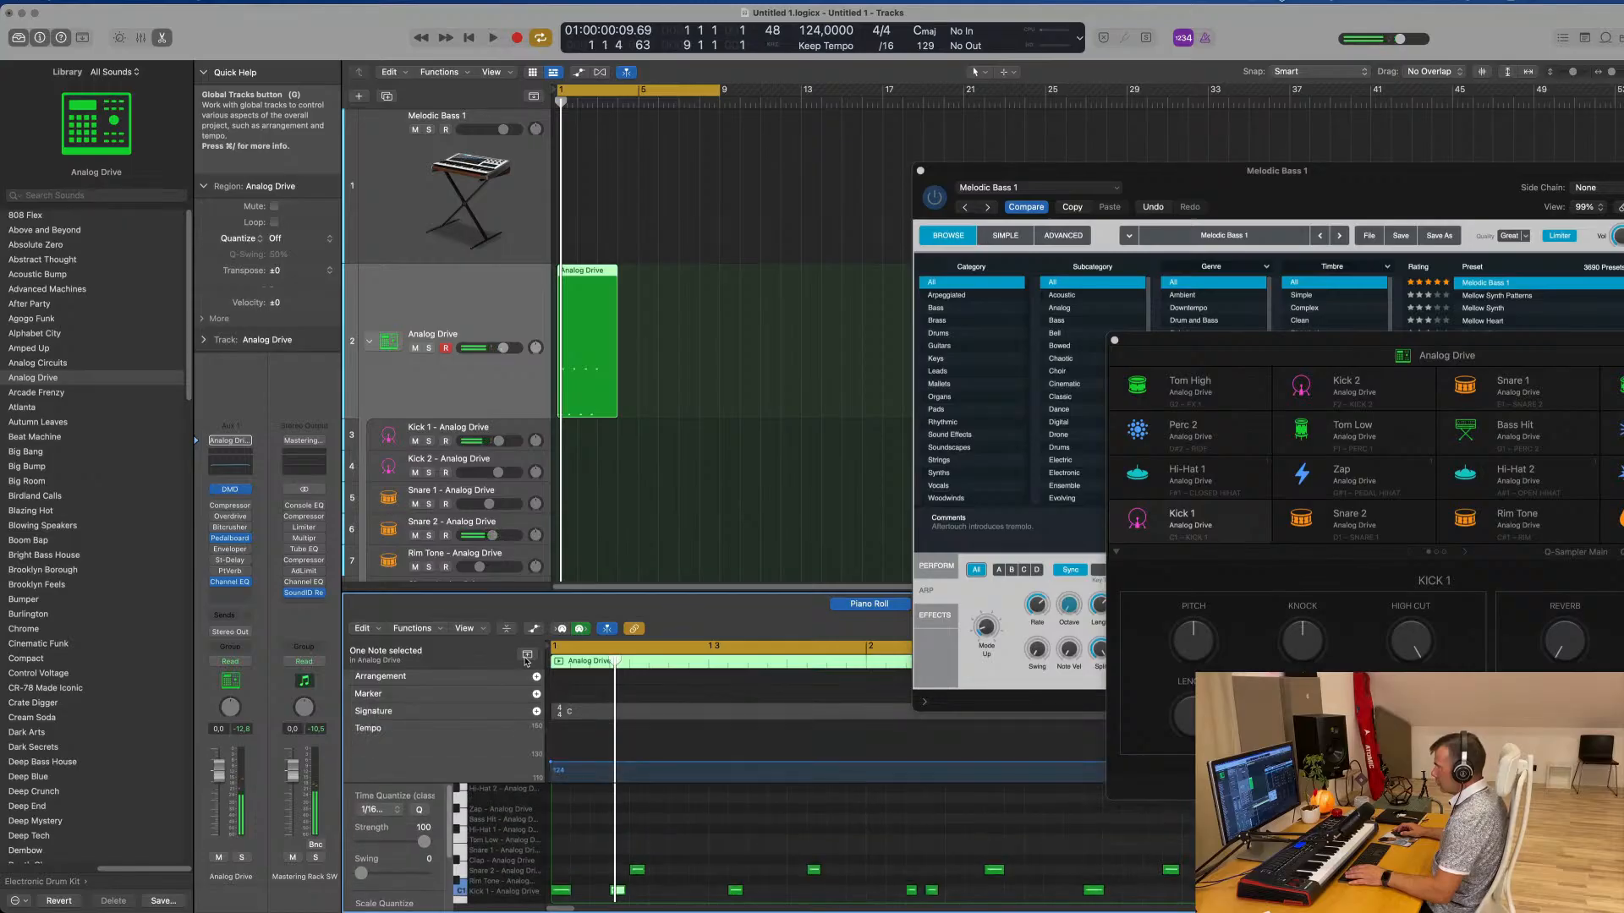
click(526, 657)
scroll(513, 840, down, 5)
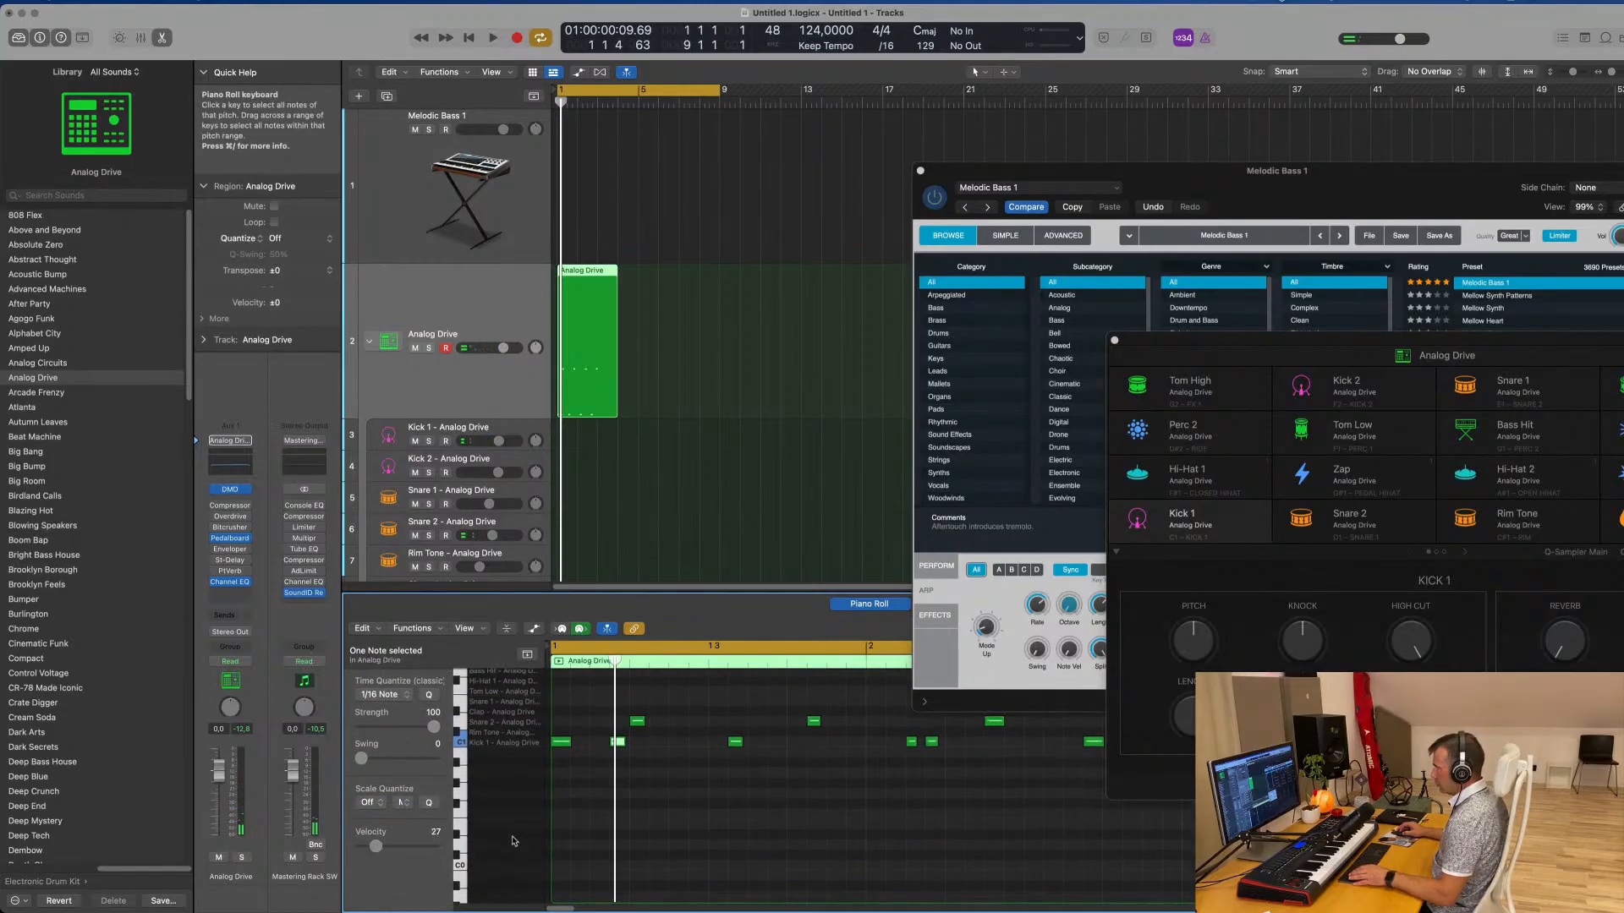
scroll(513, 839, up, 10)
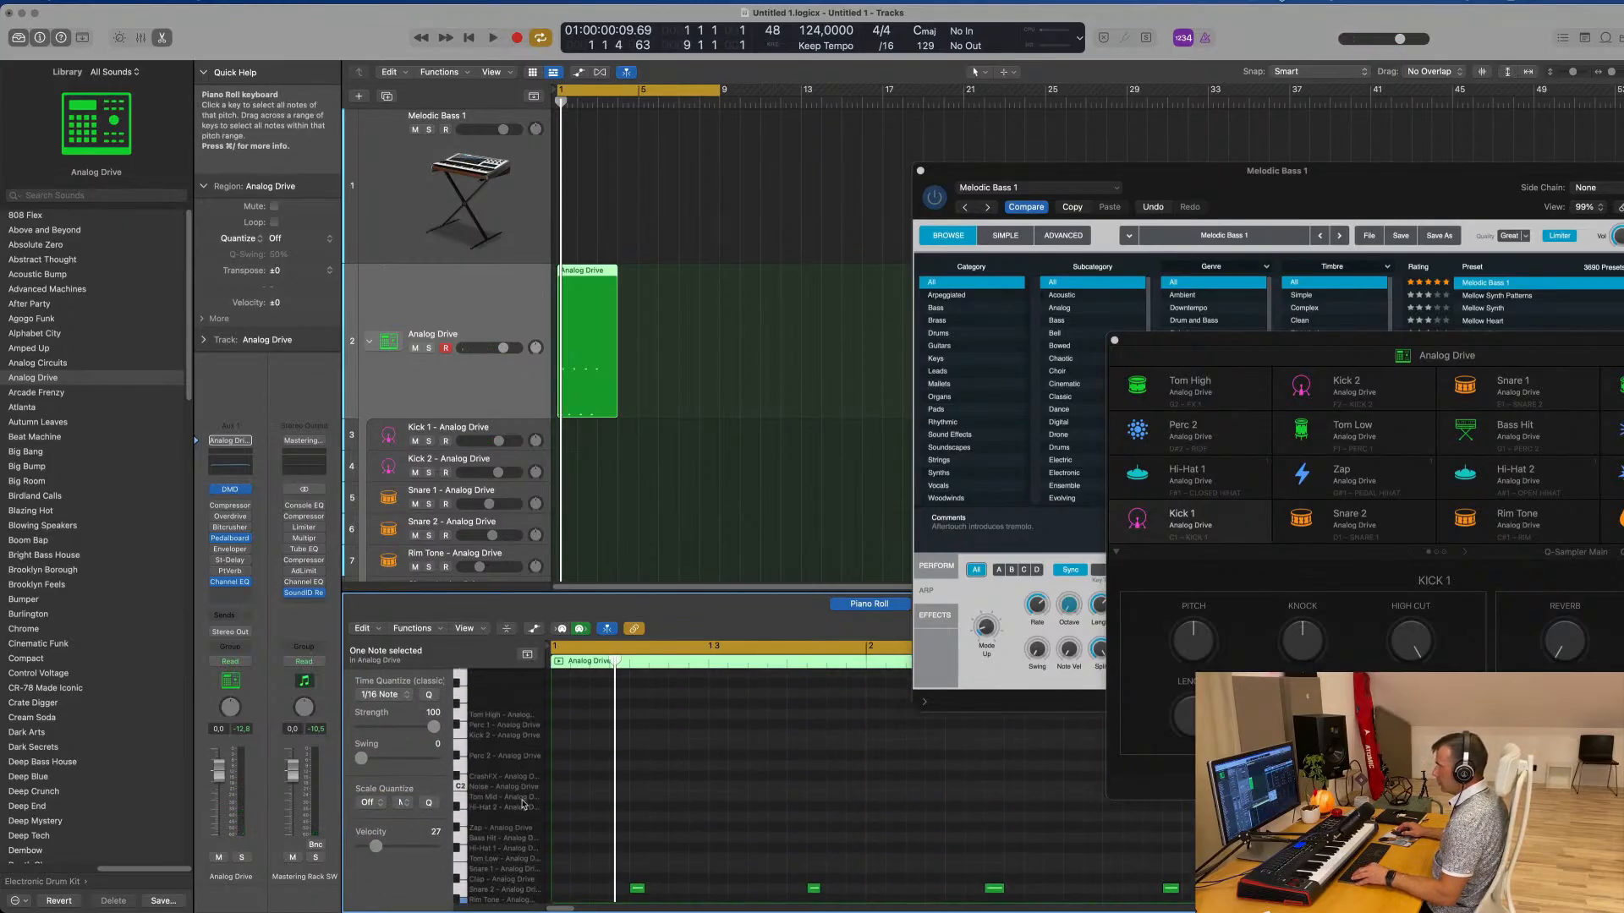
Play back the Analog Drive region to check the recorded kick and snare pattern against its notes
key(space)
key(space)
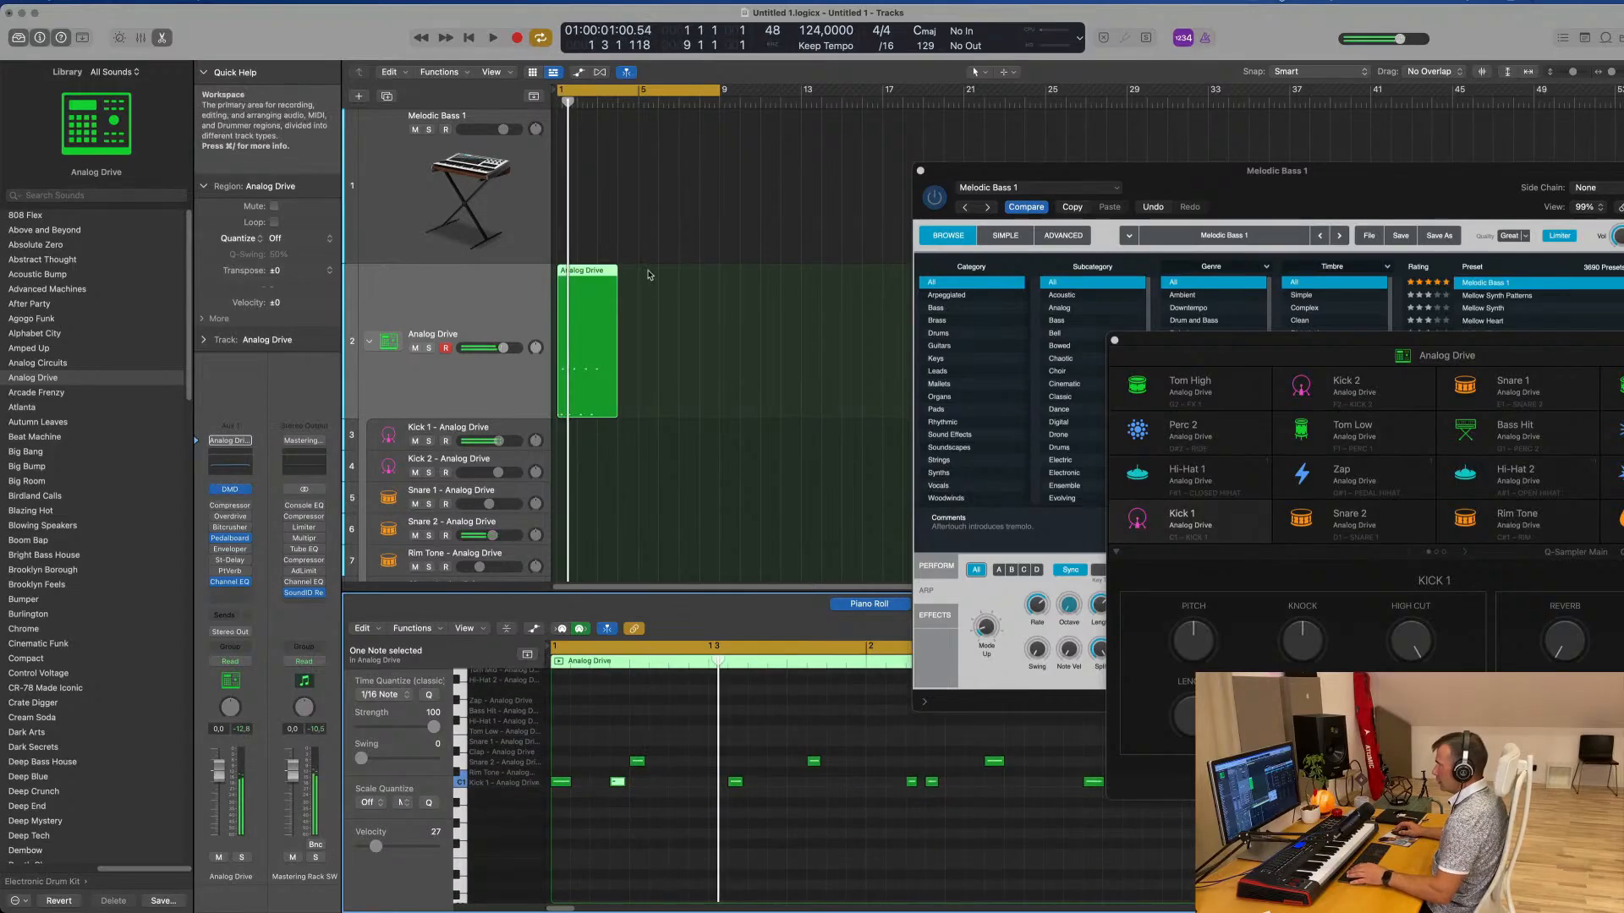
click(640, 559)
click(619, 269)
key(space)
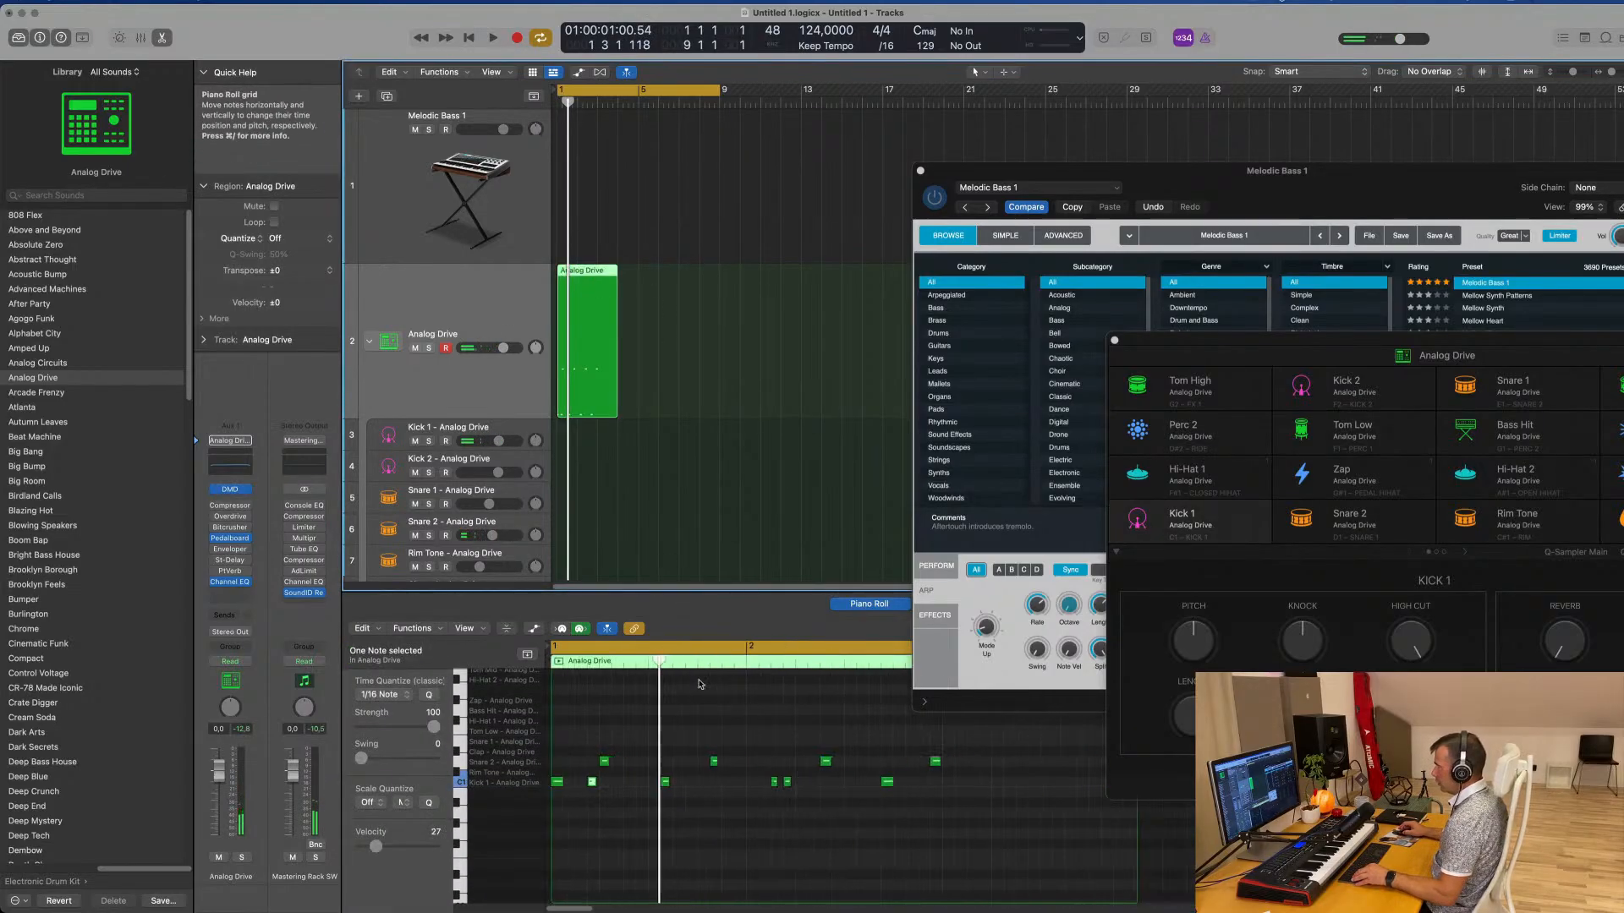
scroll(607, 758, up, 4)
scroll(696, 827, left, 3)
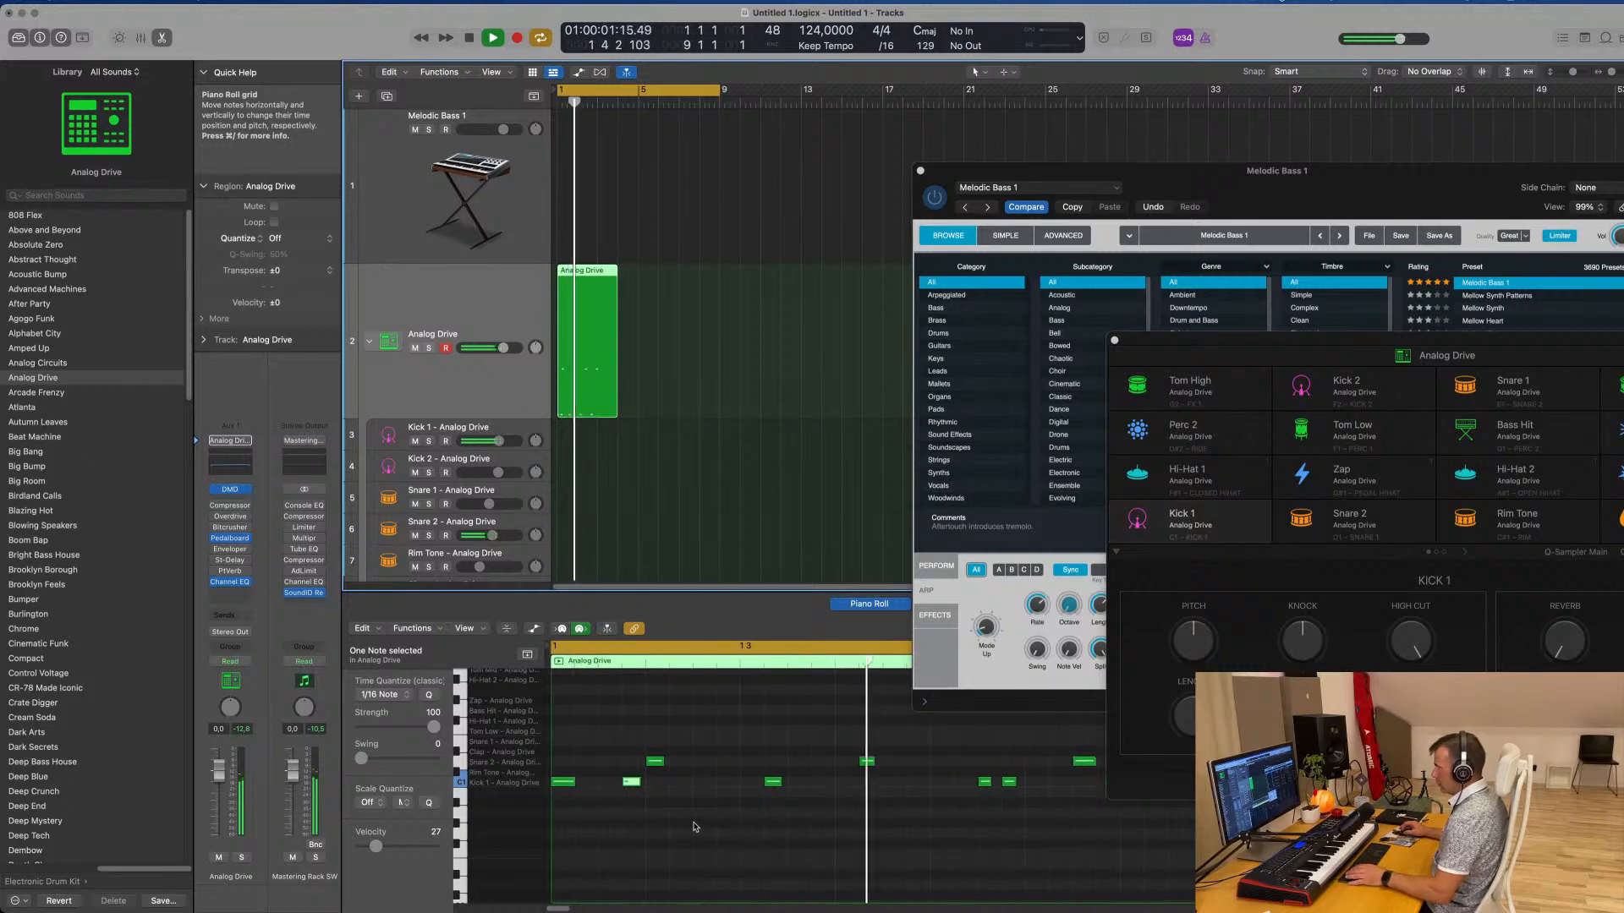
key(space)
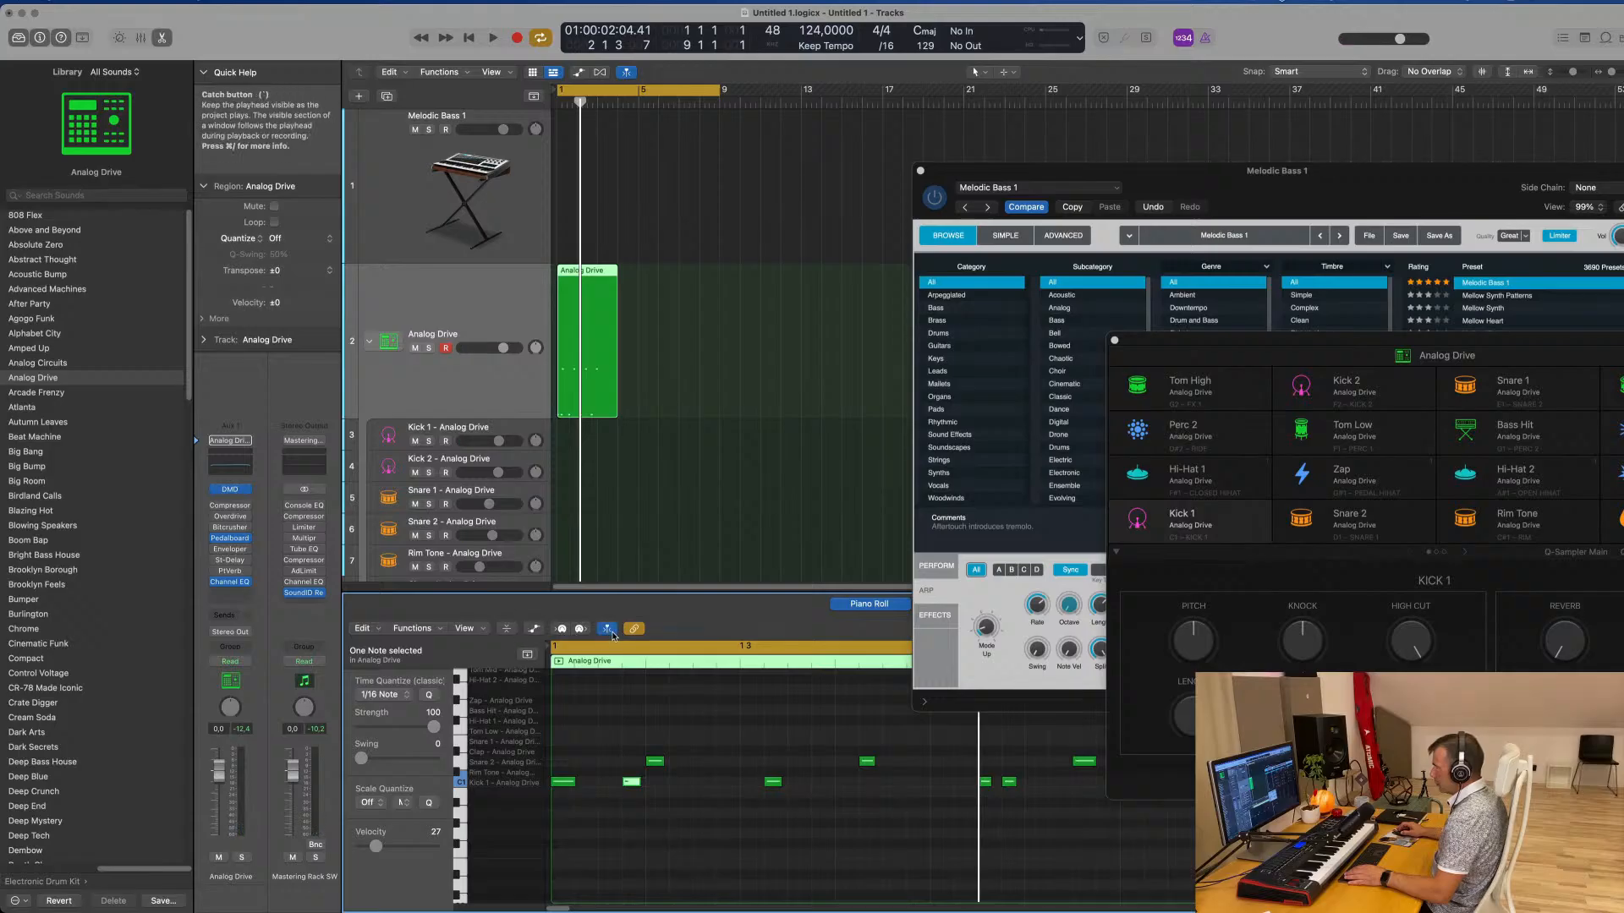
Collapse the Piano Roll to the Snare 2 and Kick 1 lanes and try the Drum Names view option
click(507, 629)
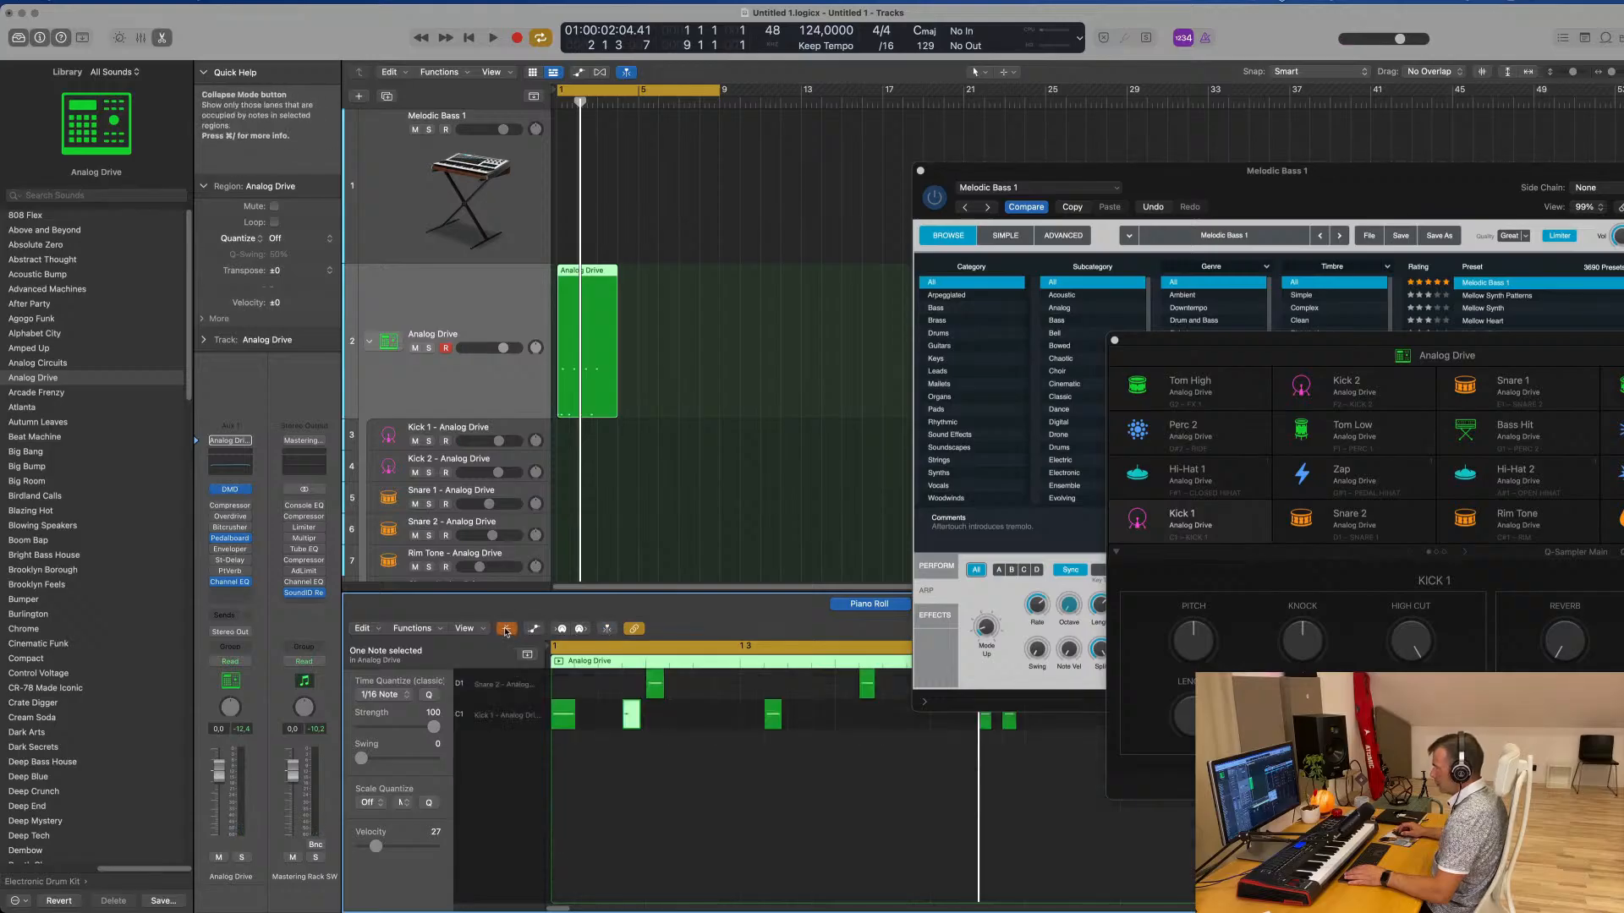
click(478, 628)
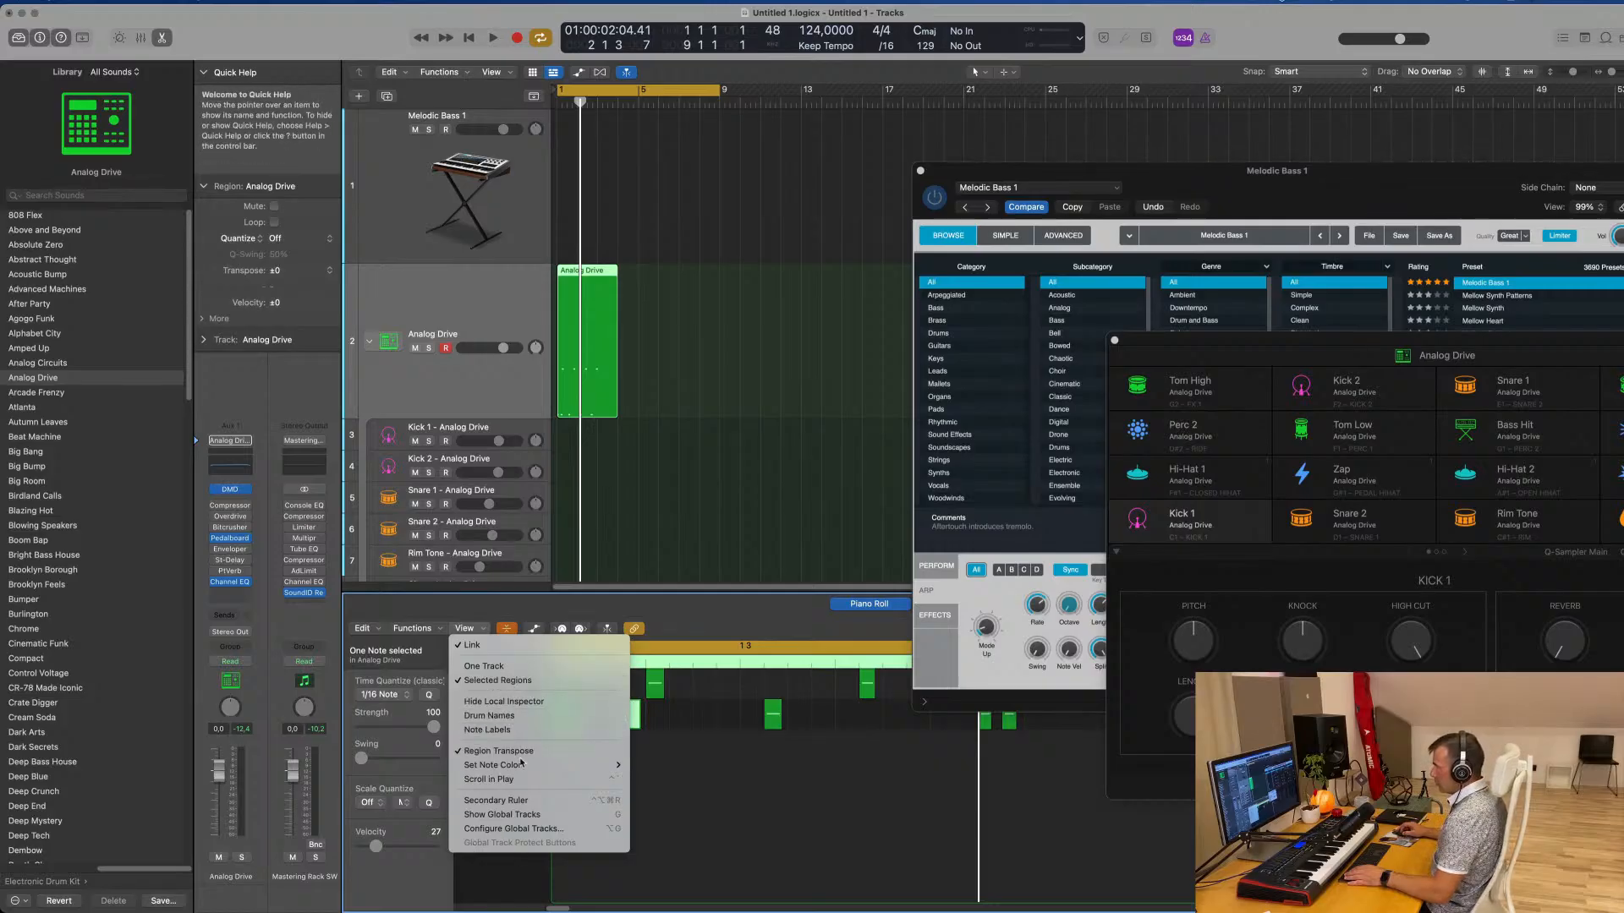
click(508, 716)
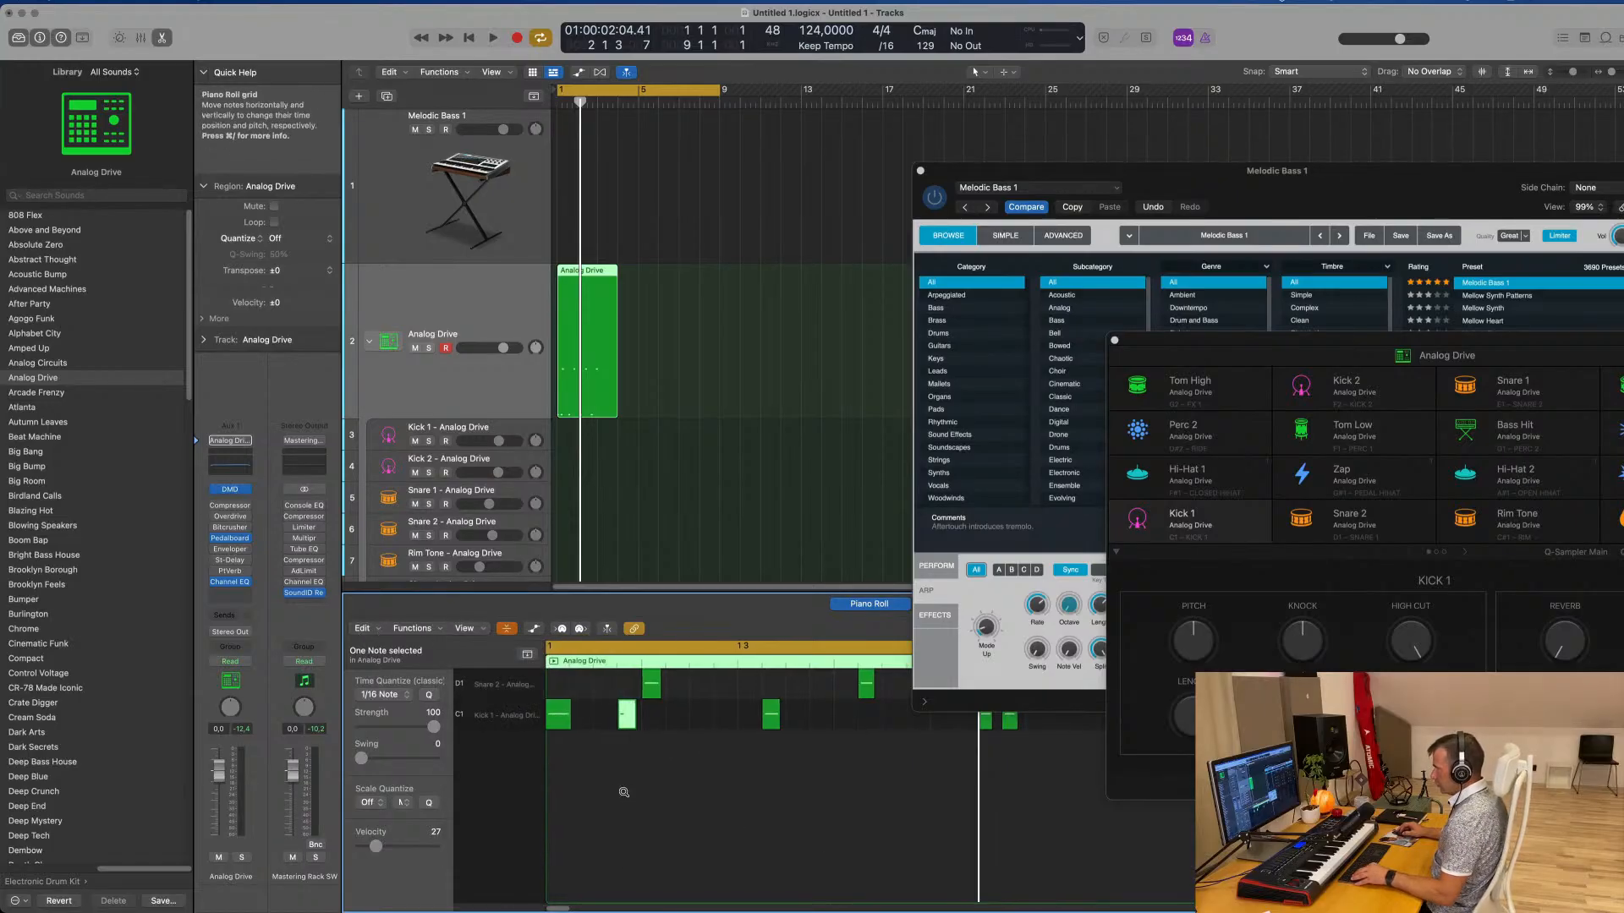
Show the global tracks above the collapsed Piano Roll lanes
click(527, 658)
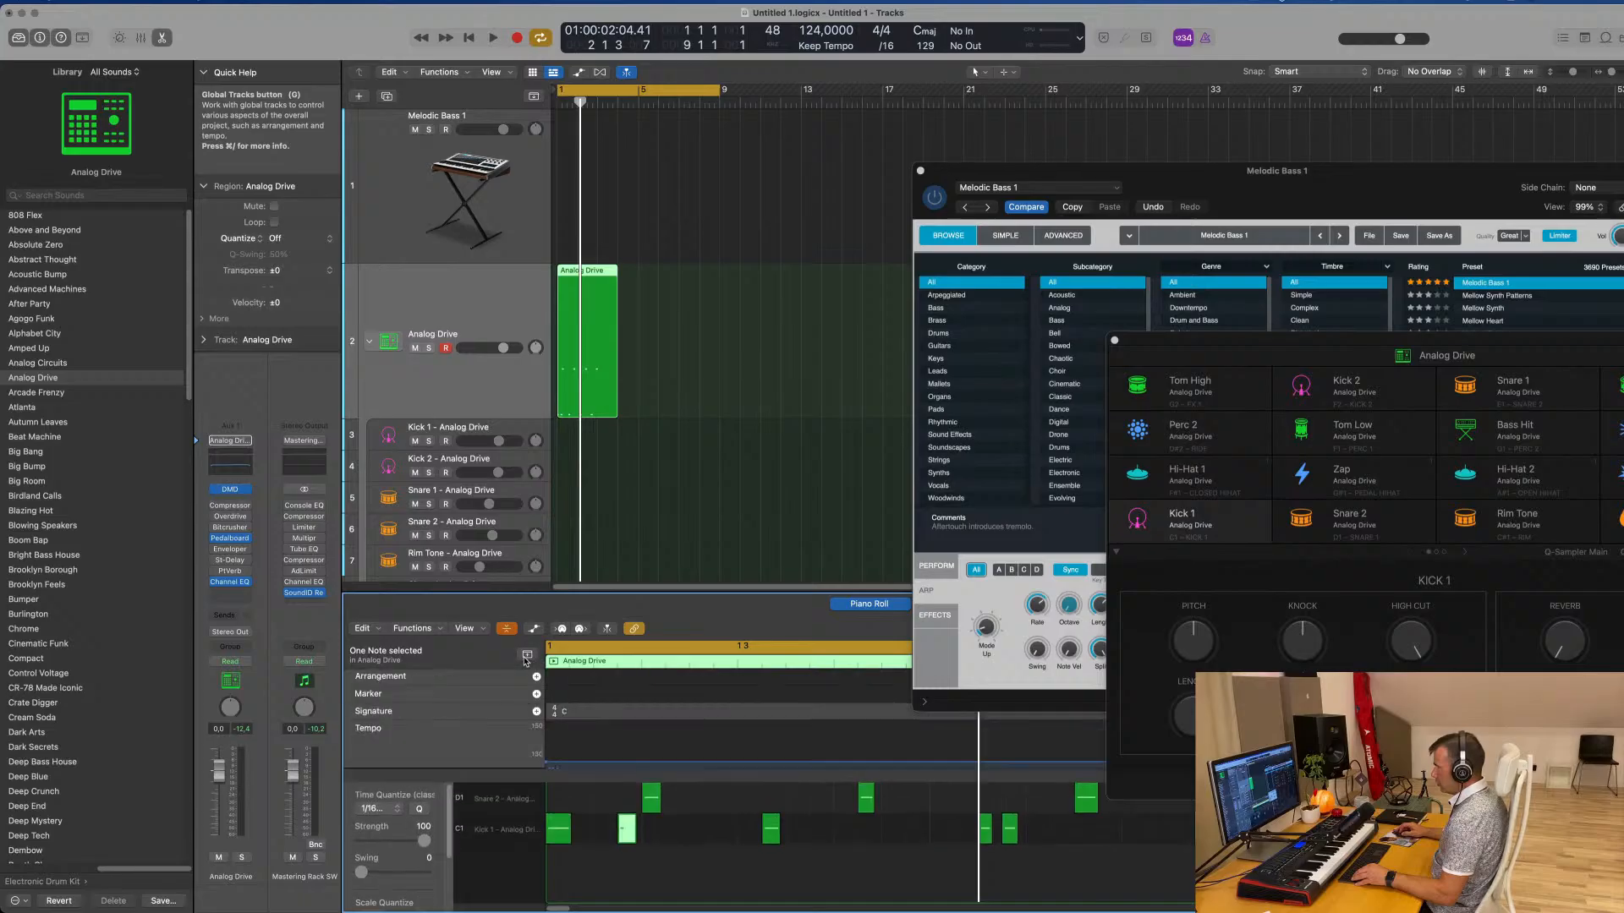
Turn off Collapse Mode in the Piano Roll and show the Automation/MIDI area below the notes
click(533, 628)
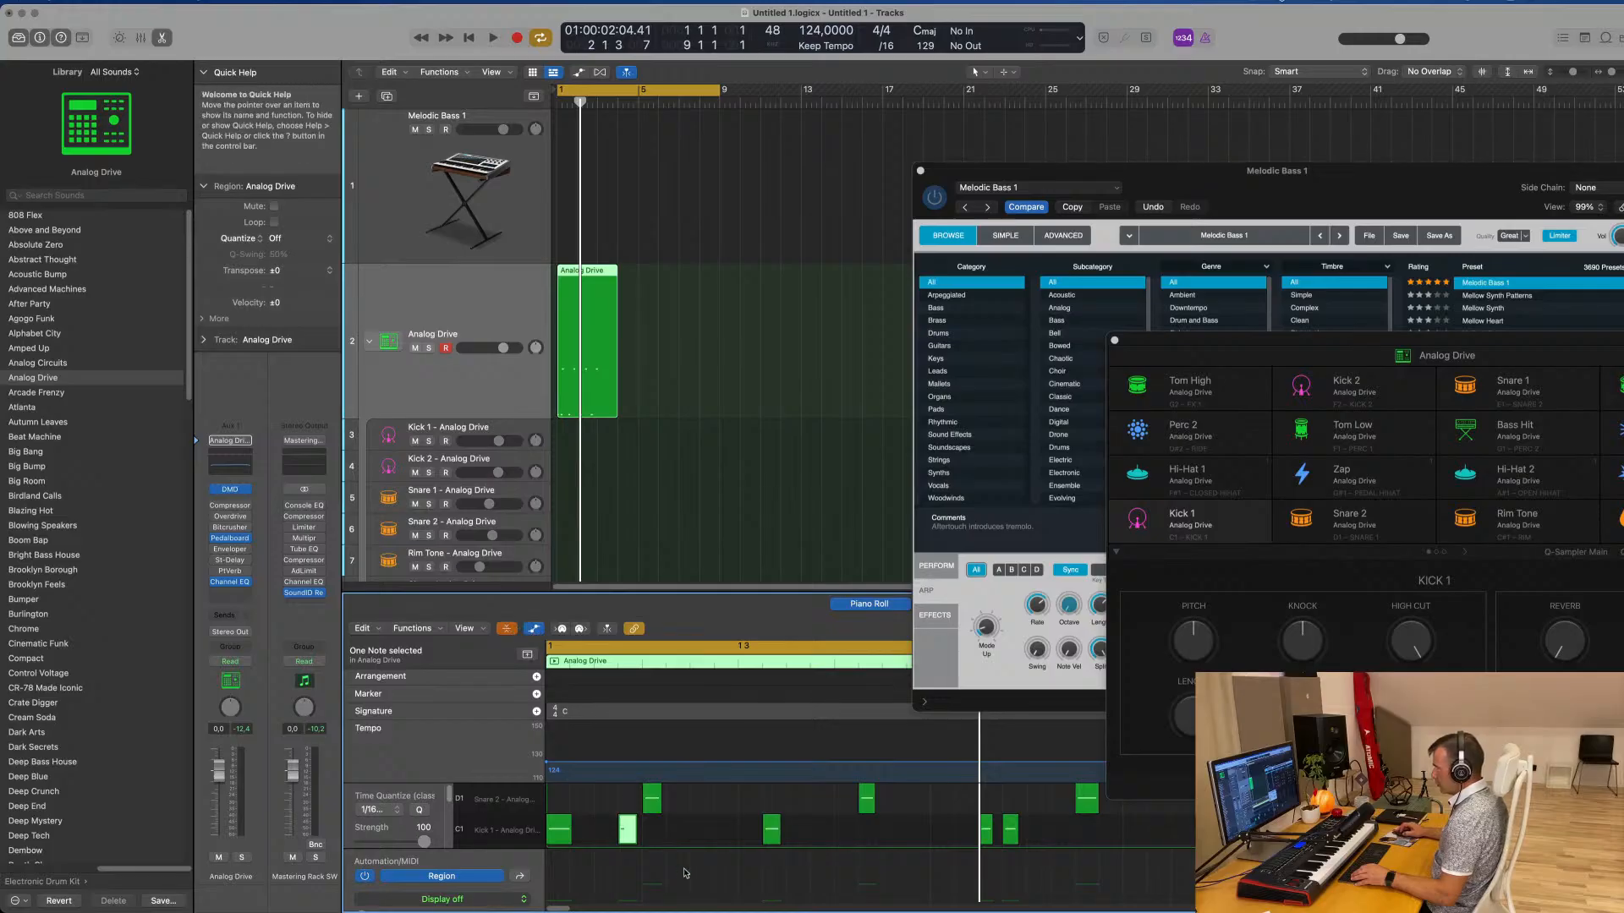
click(507, 630)
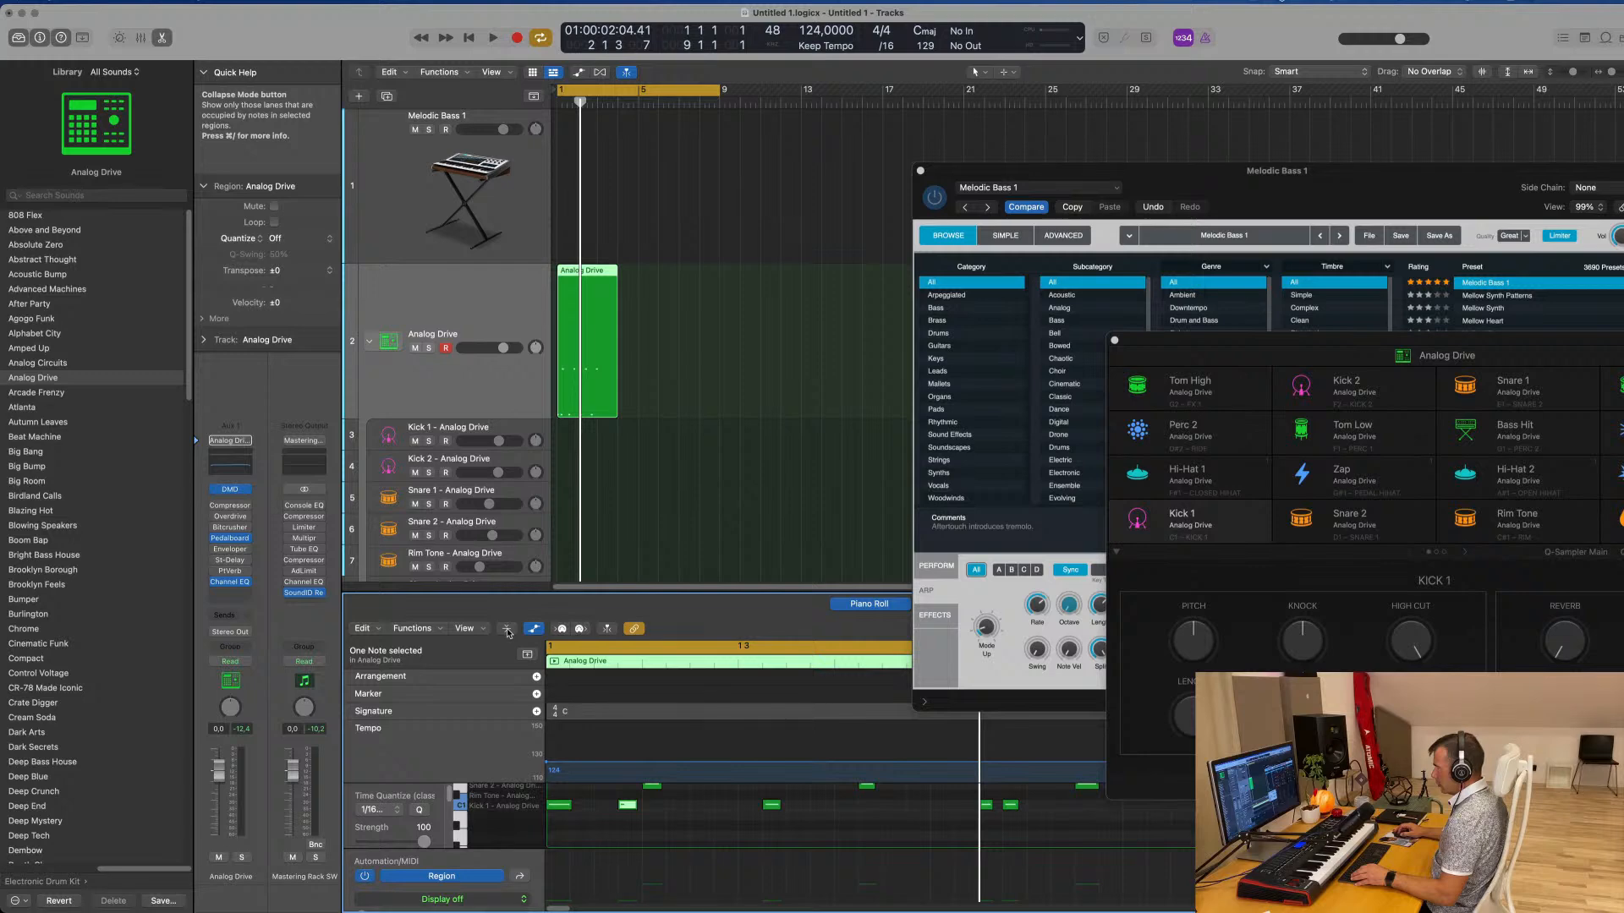
click(534, 630)
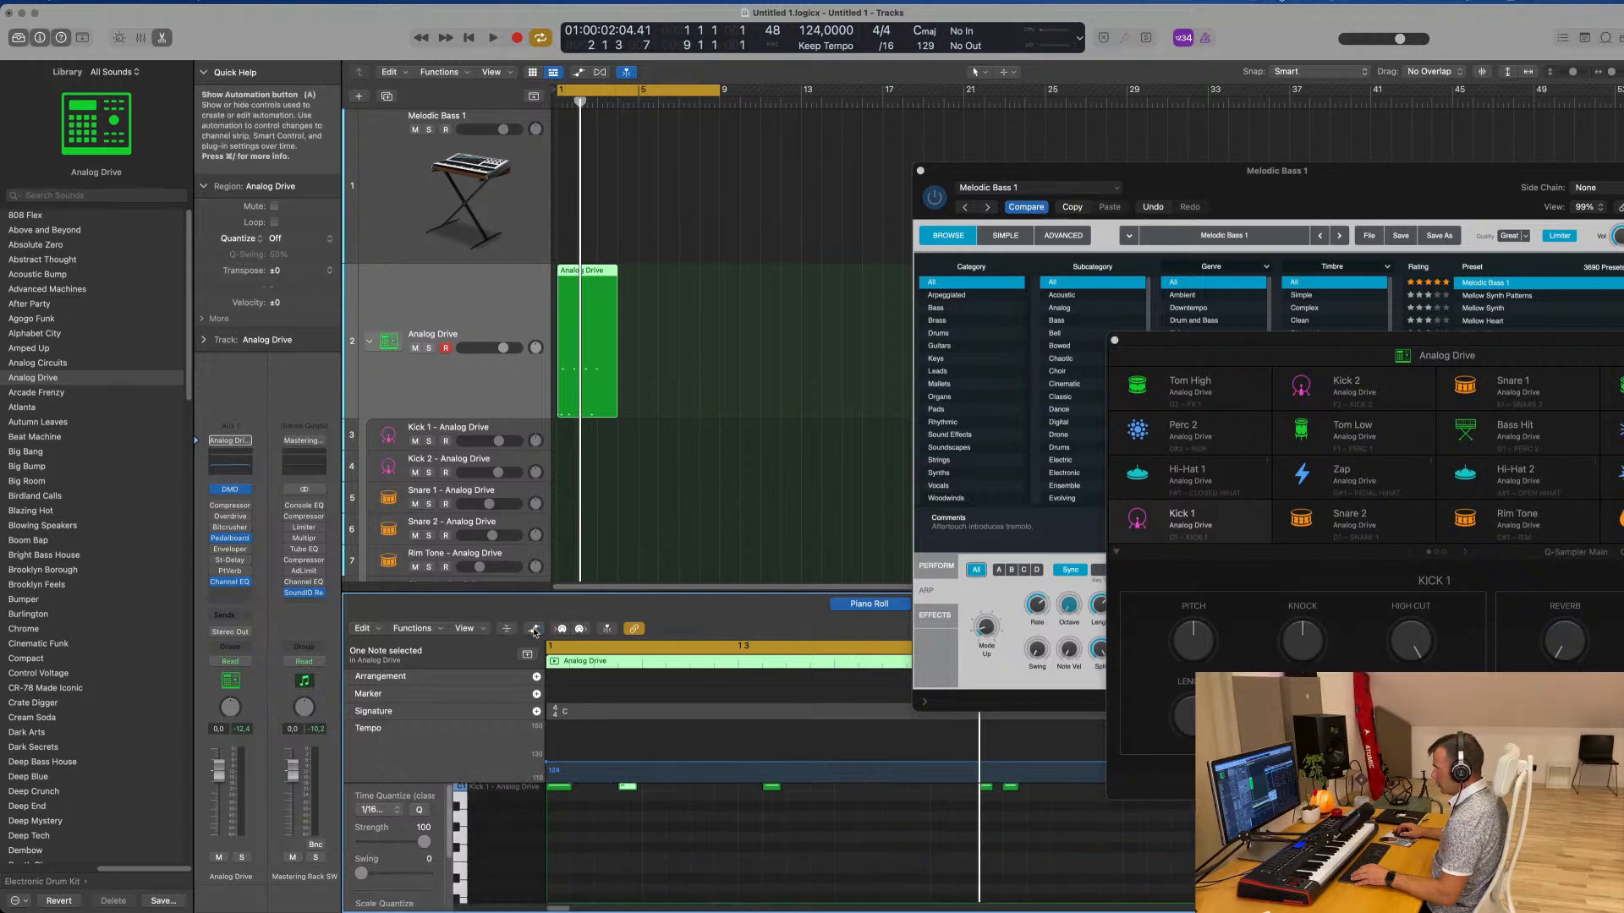
scroll(668, 835, up, 3)
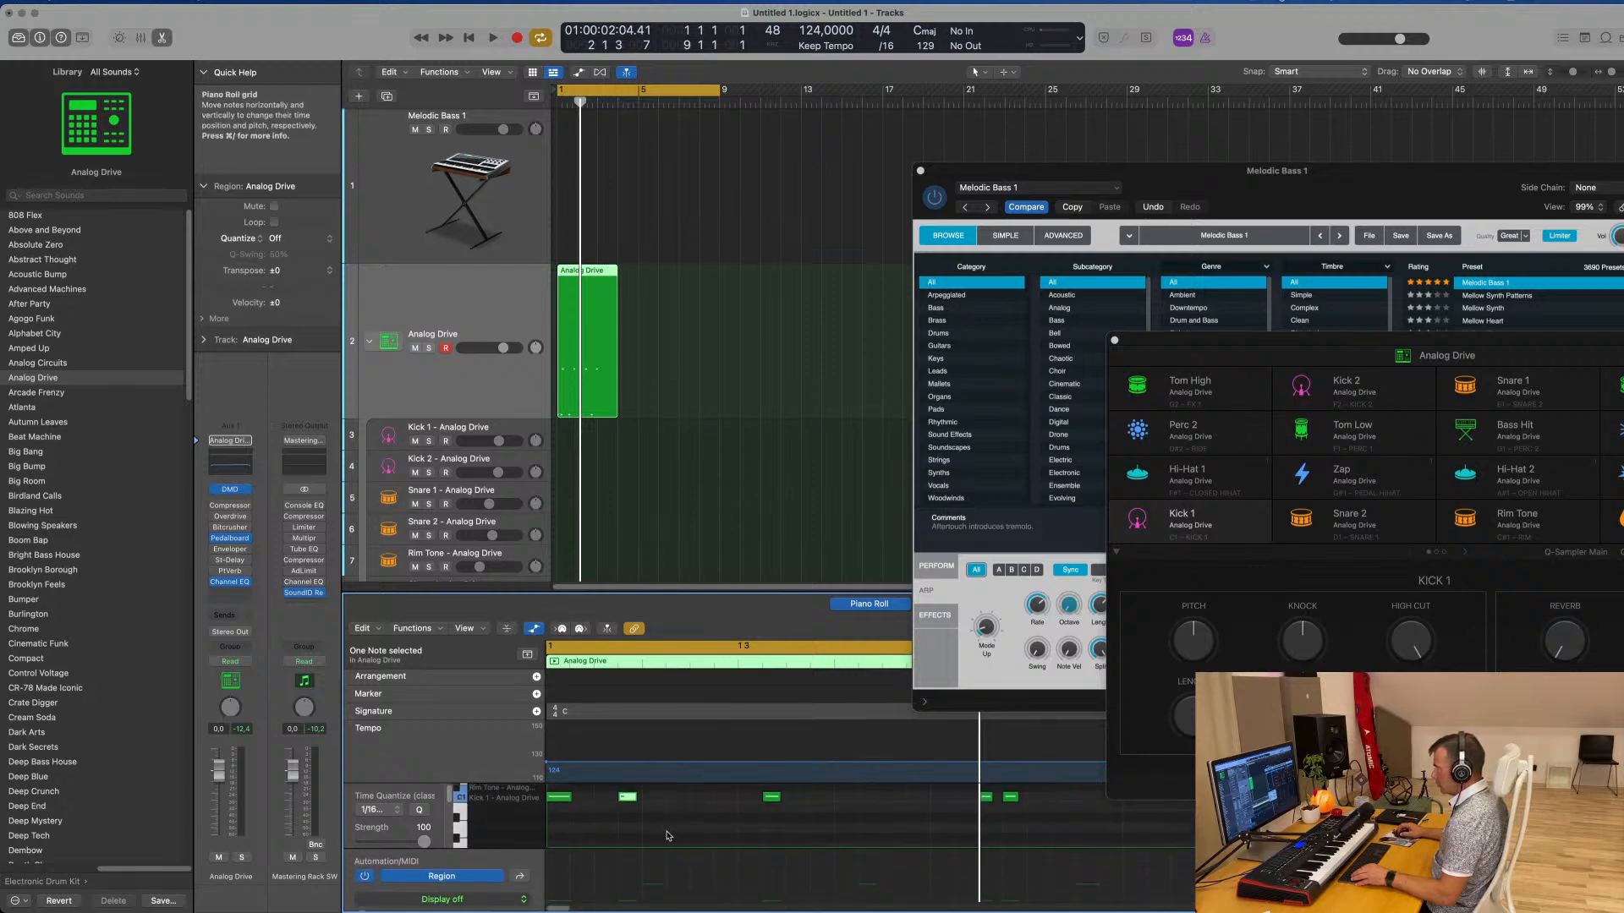
Deselect the selected Kick 1 note and enlarge the Piano Roll so it takes up more than half of the window
click(627, 796)
scroll(623, 888, down, 2)
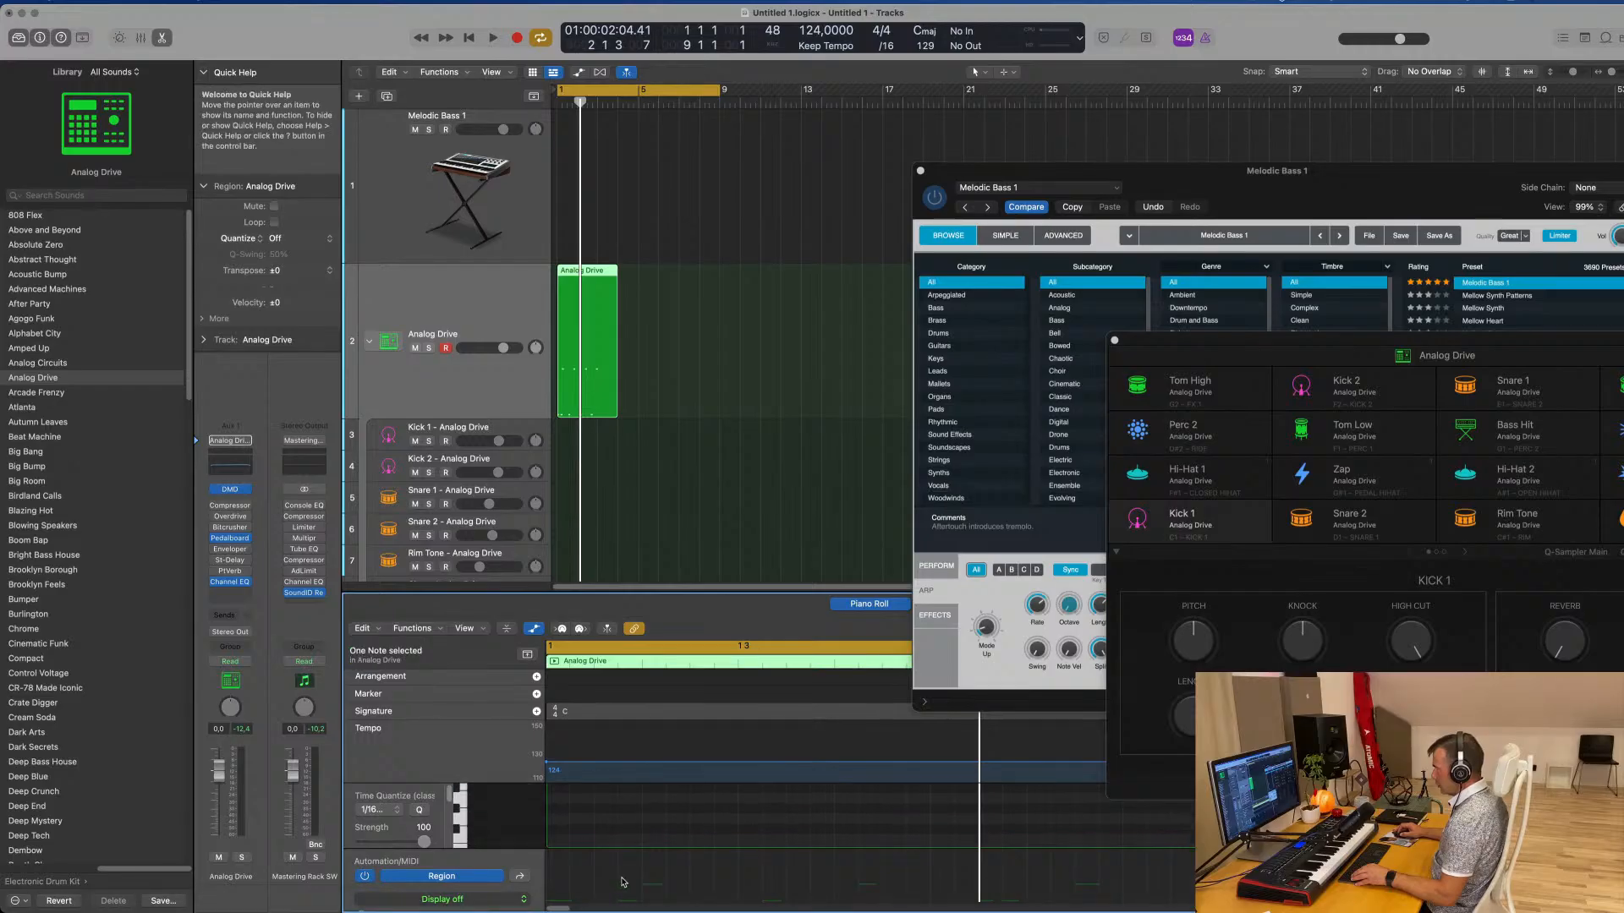
click(649, 832)
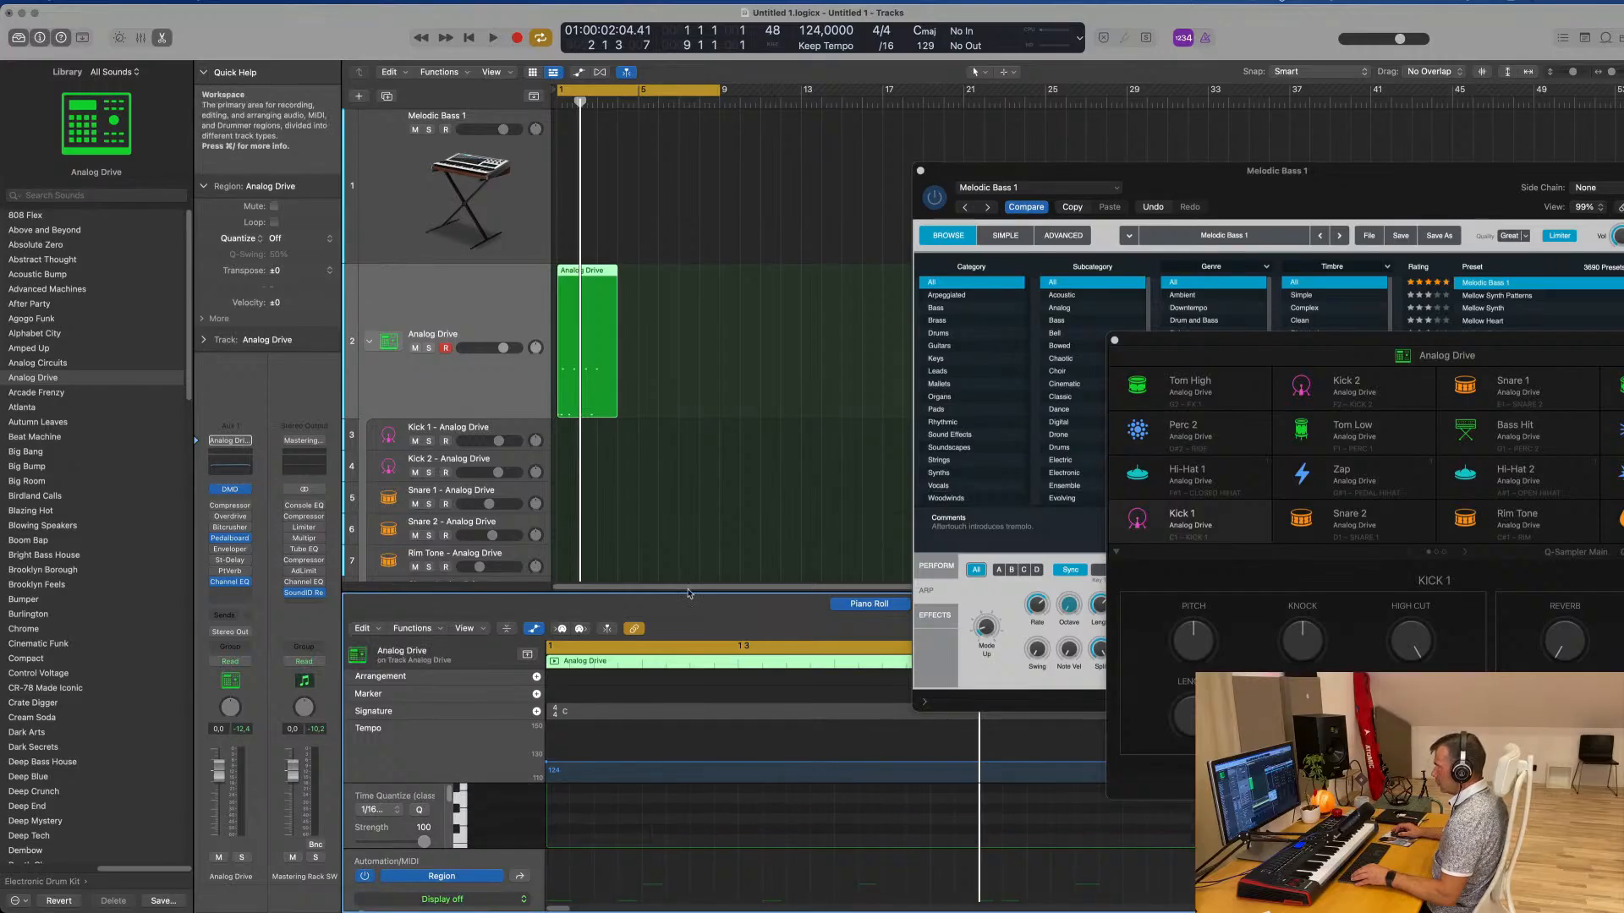
drag(688, 593, 688, 350)
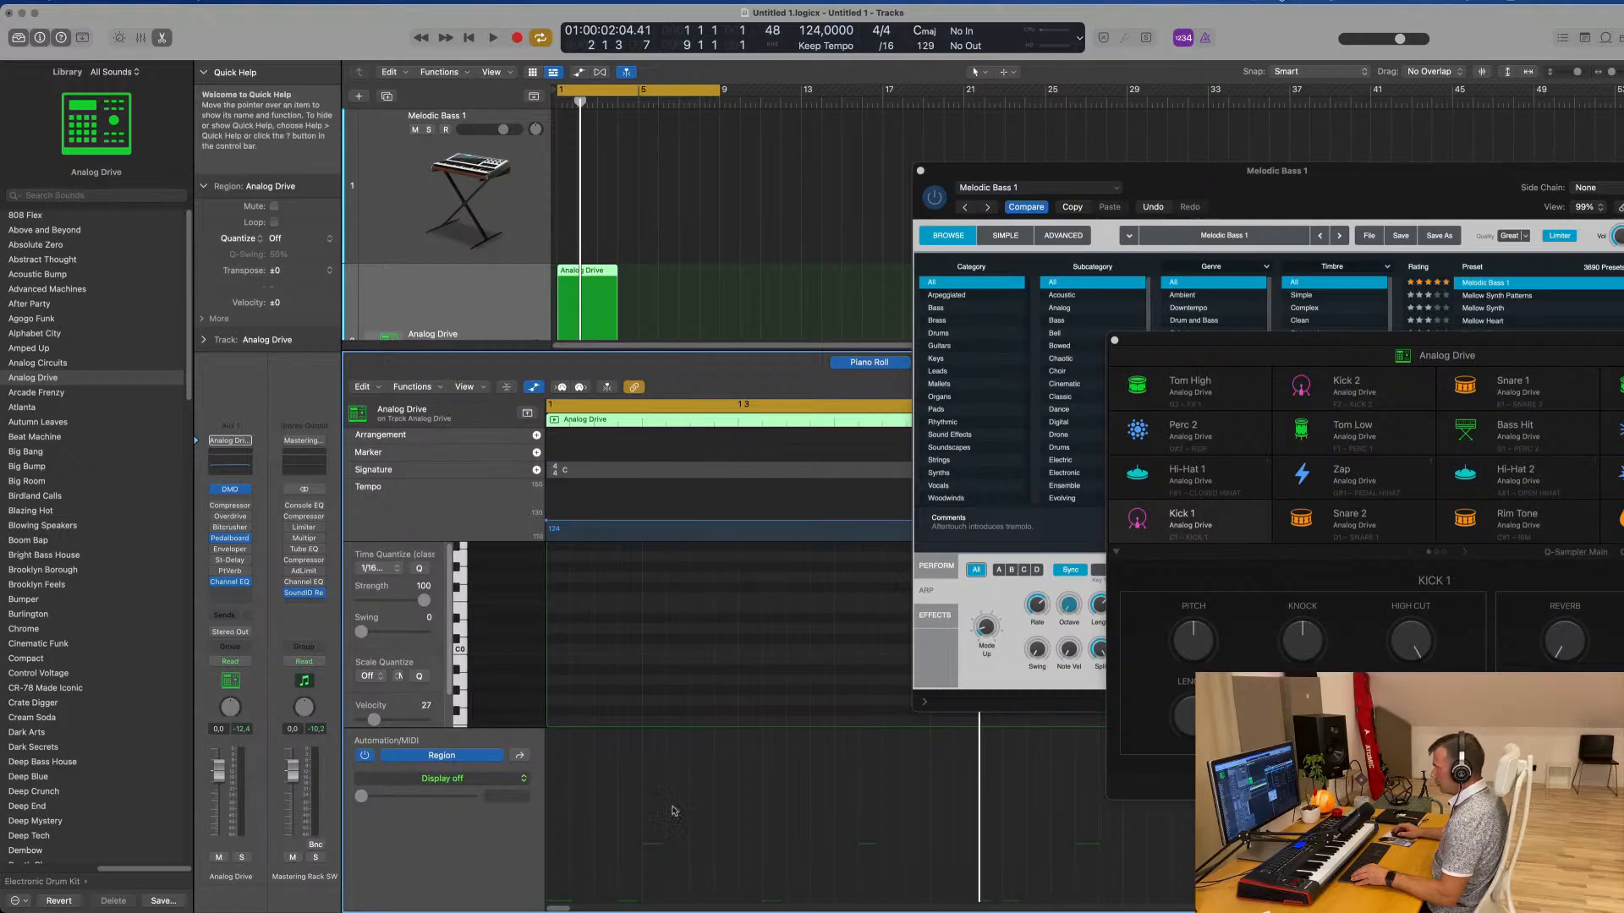
Audition a Kick 1 and a Snare 2 note, and play back the pattern to check the note timing
click(628, 577)
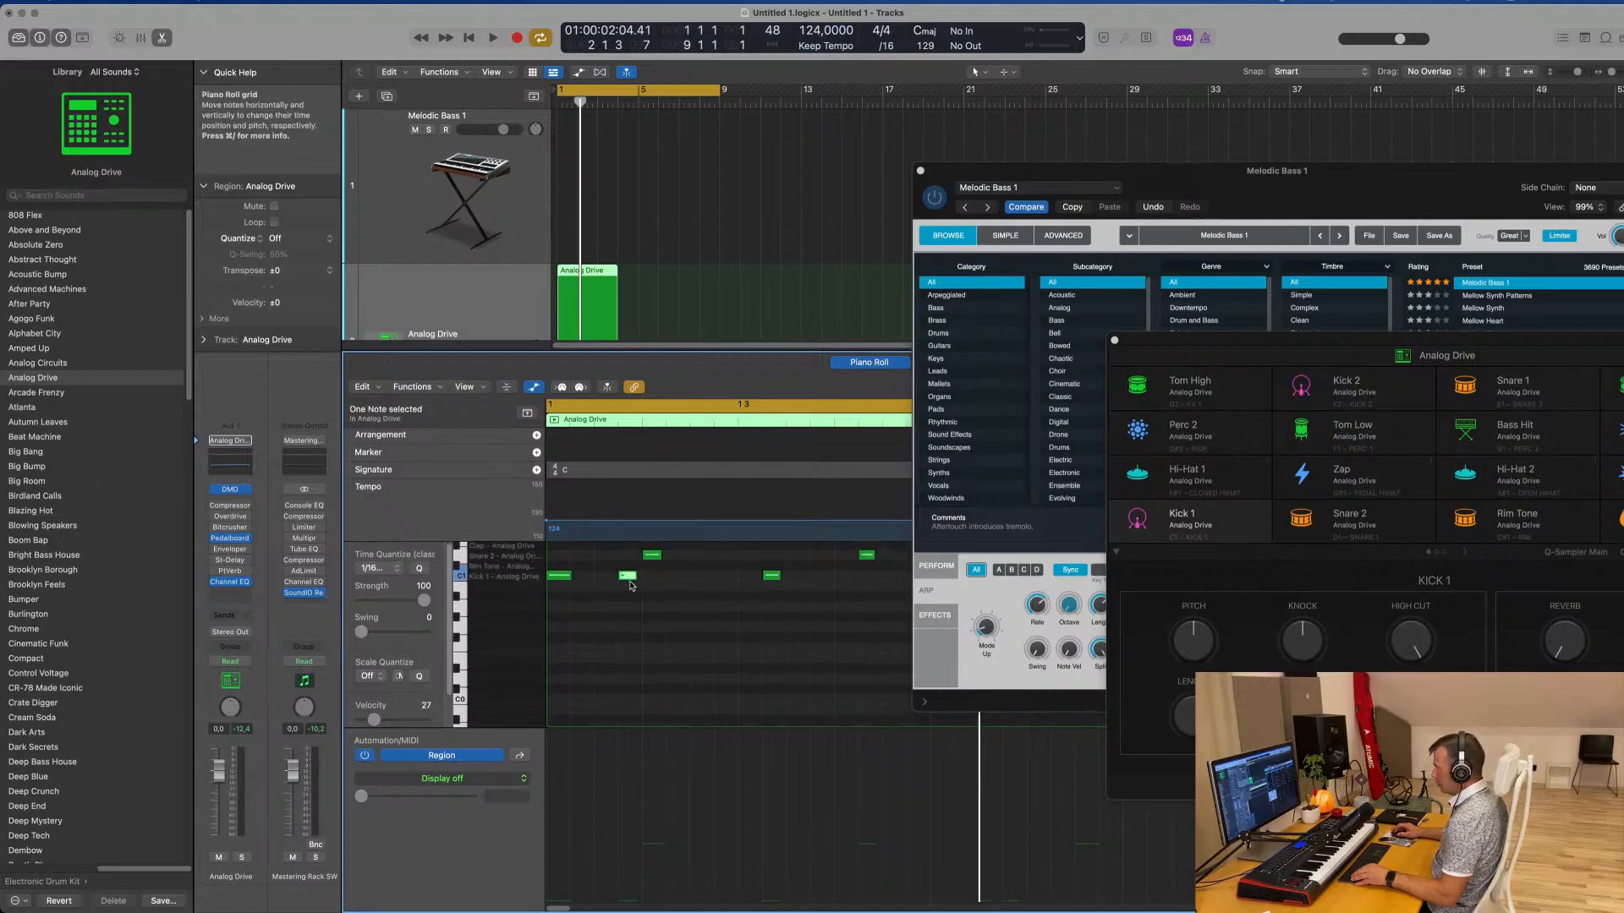
click(650, 556)
key(space)
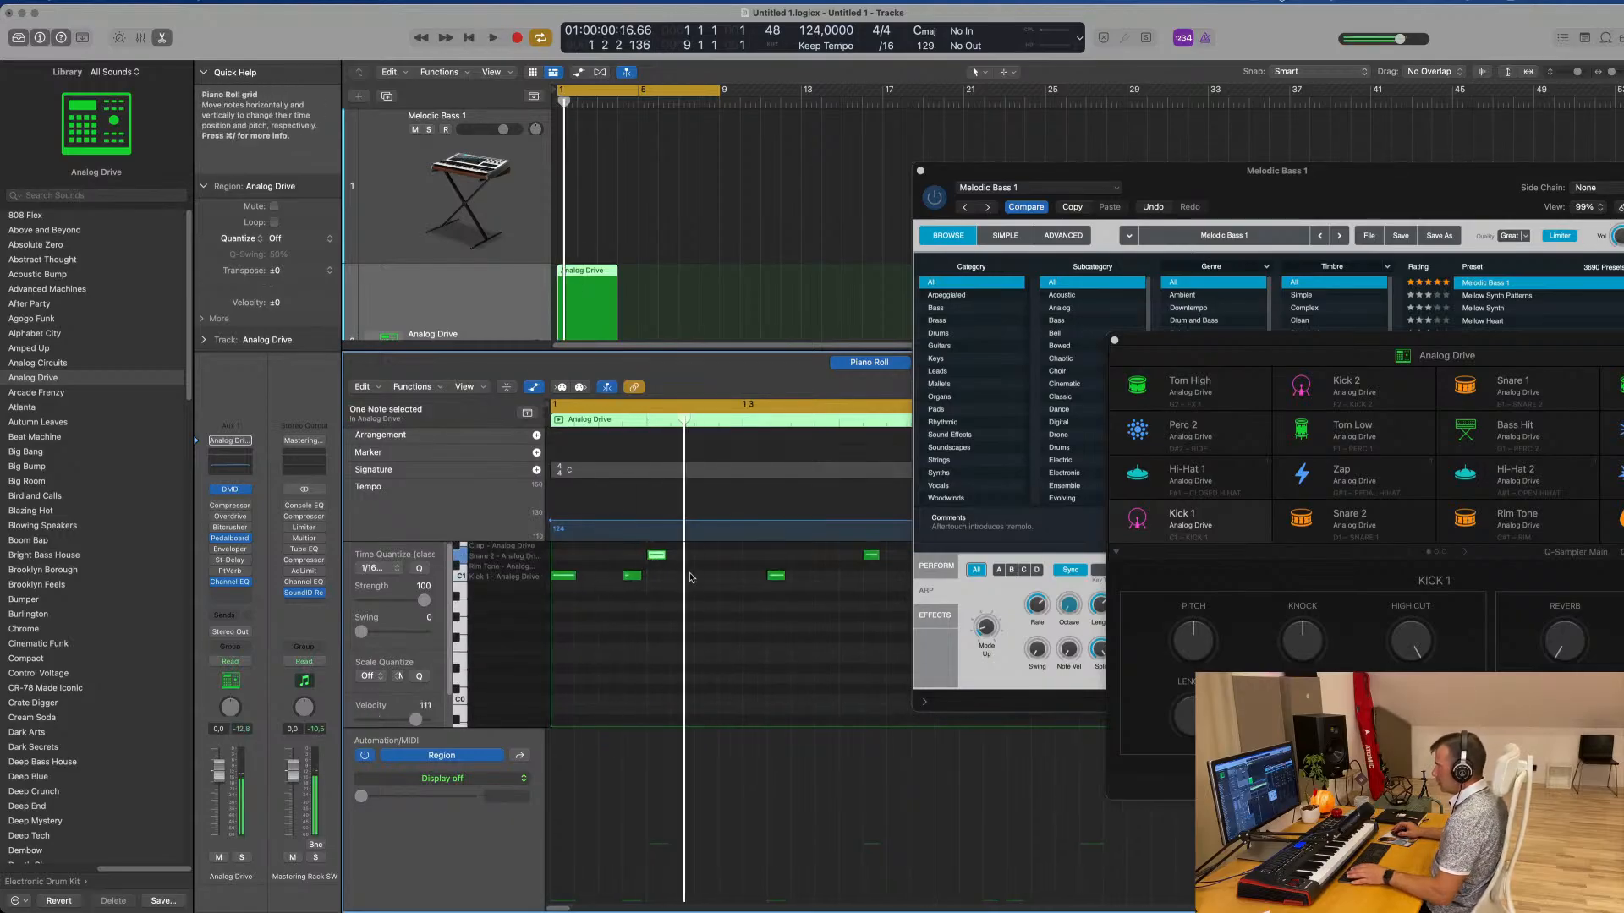
scroll(642, 258, down, 2)
scroll(663, 252, down, 4)
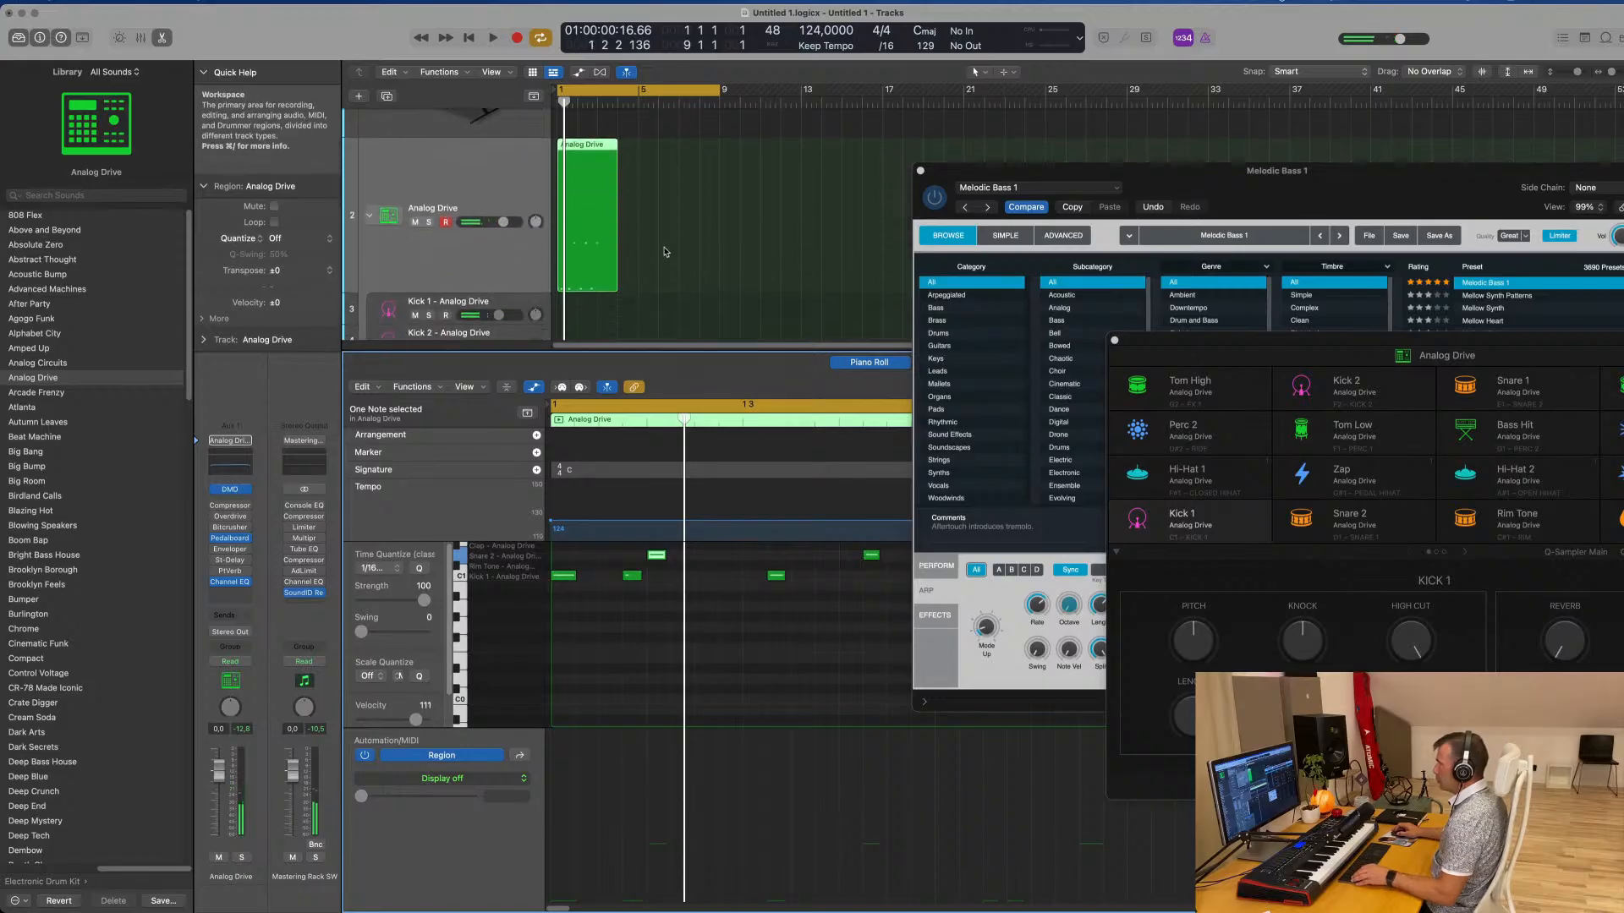
key(space)
scroll(718, 568, down, 5)
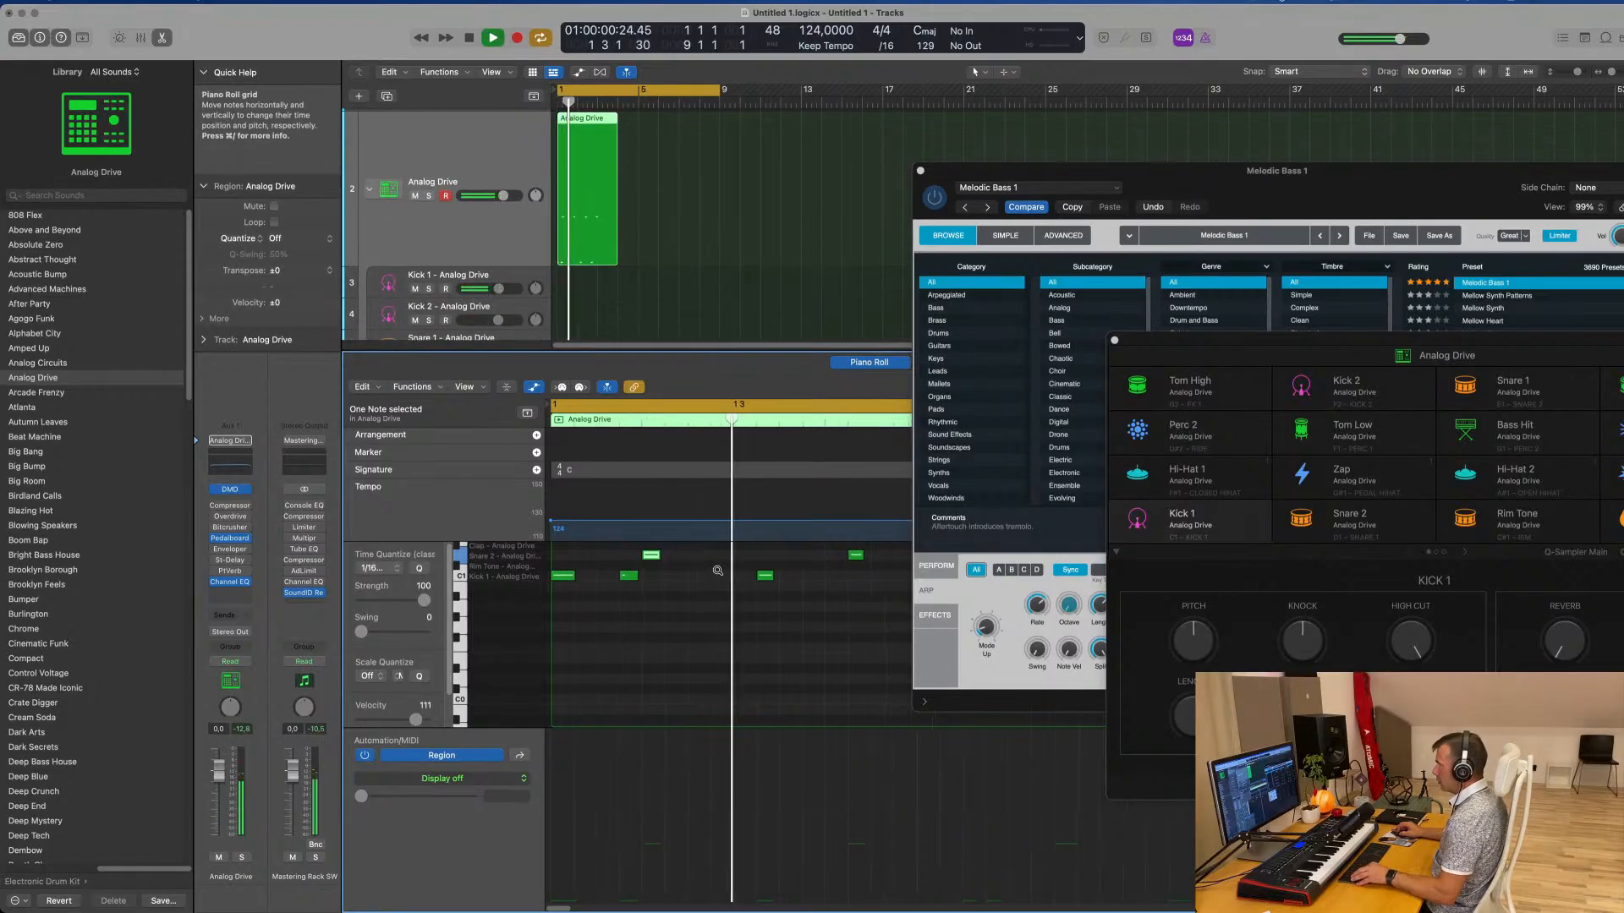
scroll(738, 591, down, 1)
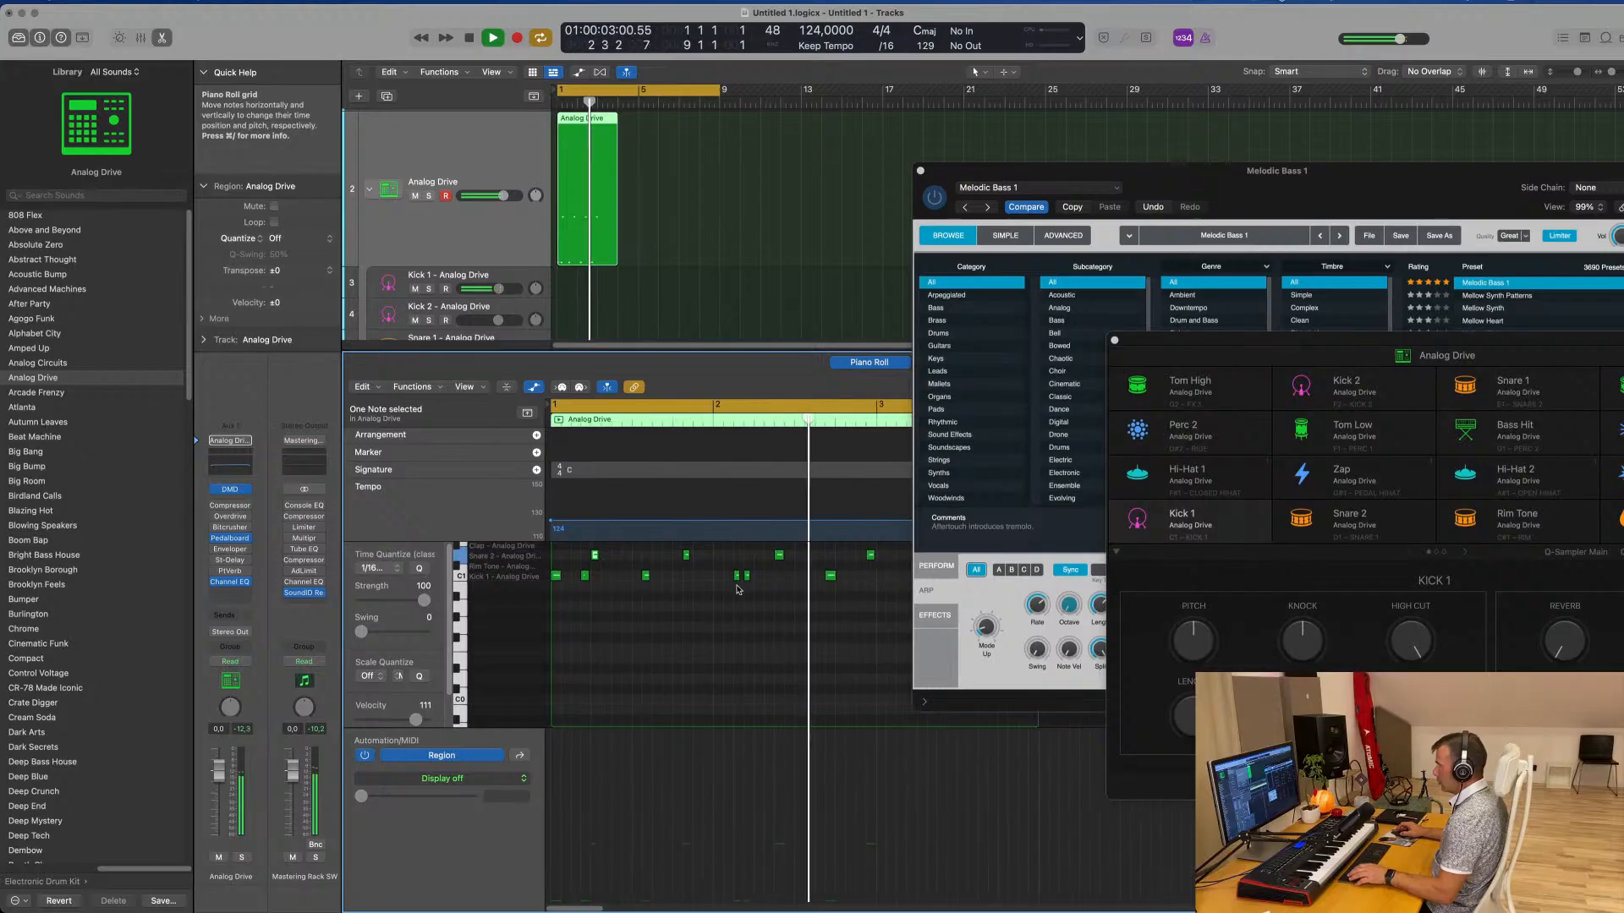
key(space)
Shift the first of the two close Kick 1 notes after bar 2 slightly earlier and play back the pattern
click(738, 583)
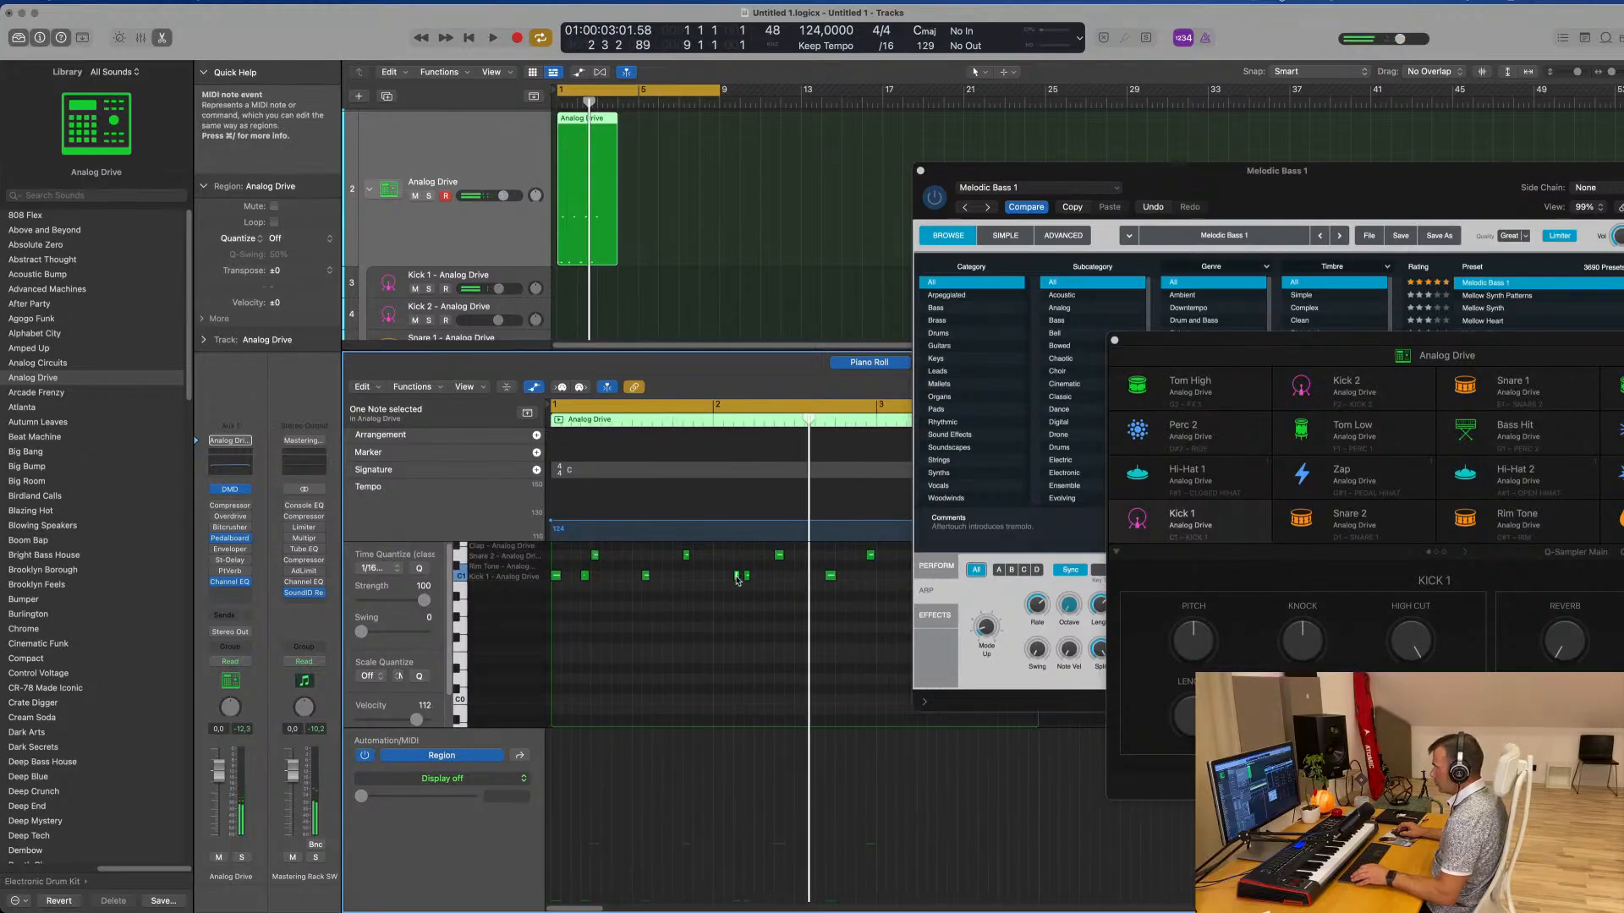
scroll(737, 584, up, 1)
key(space)
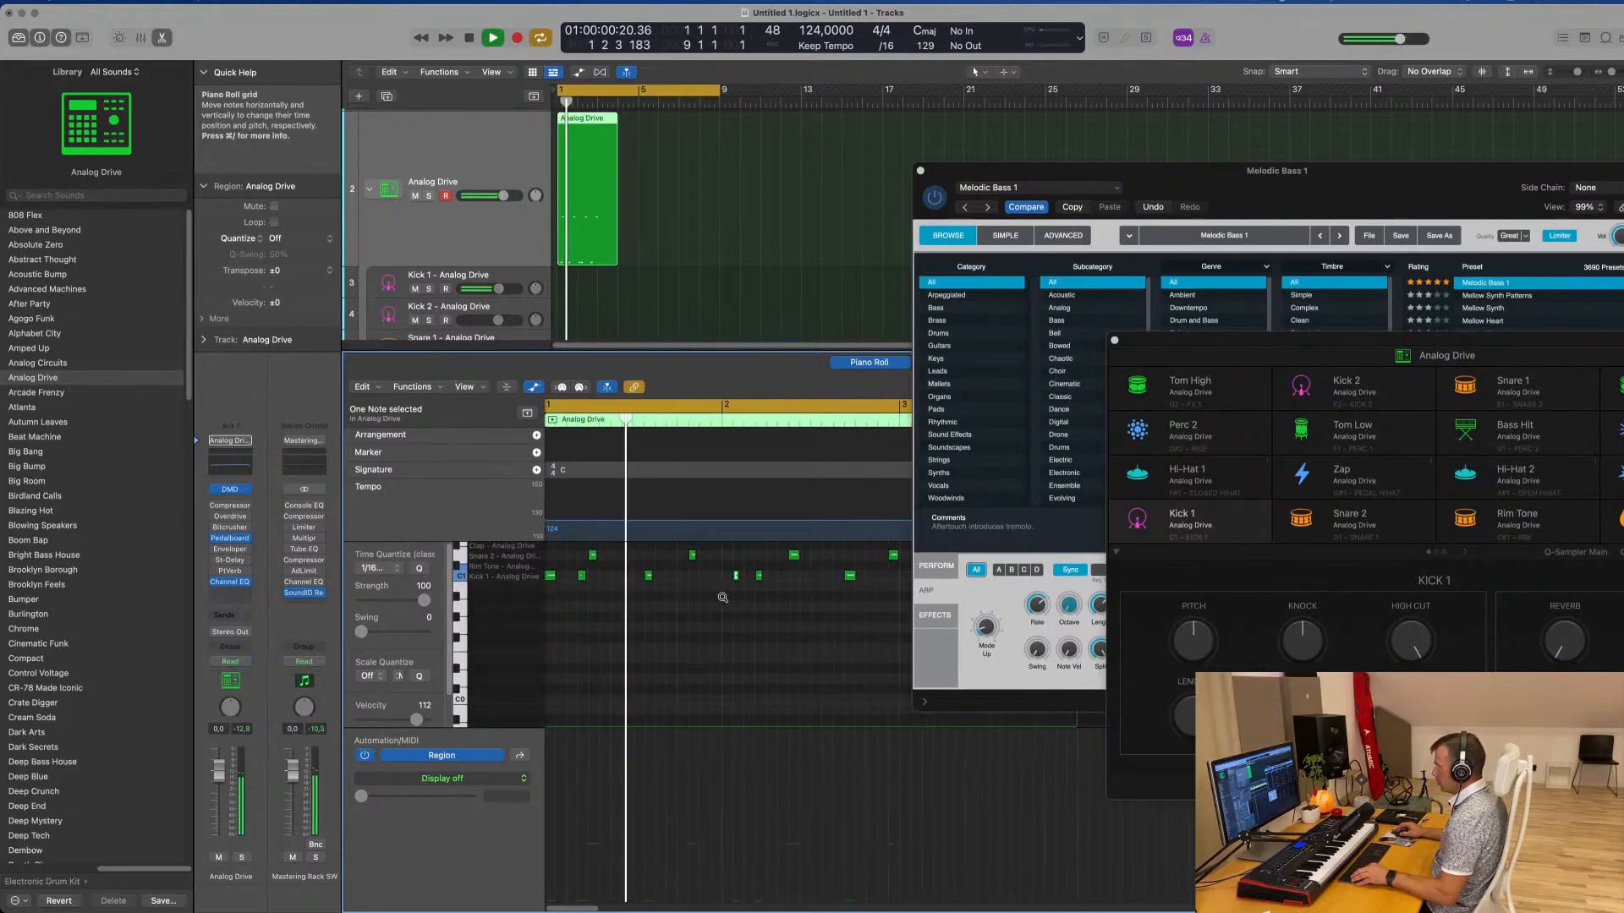
scroll(723, 598, down, 1)
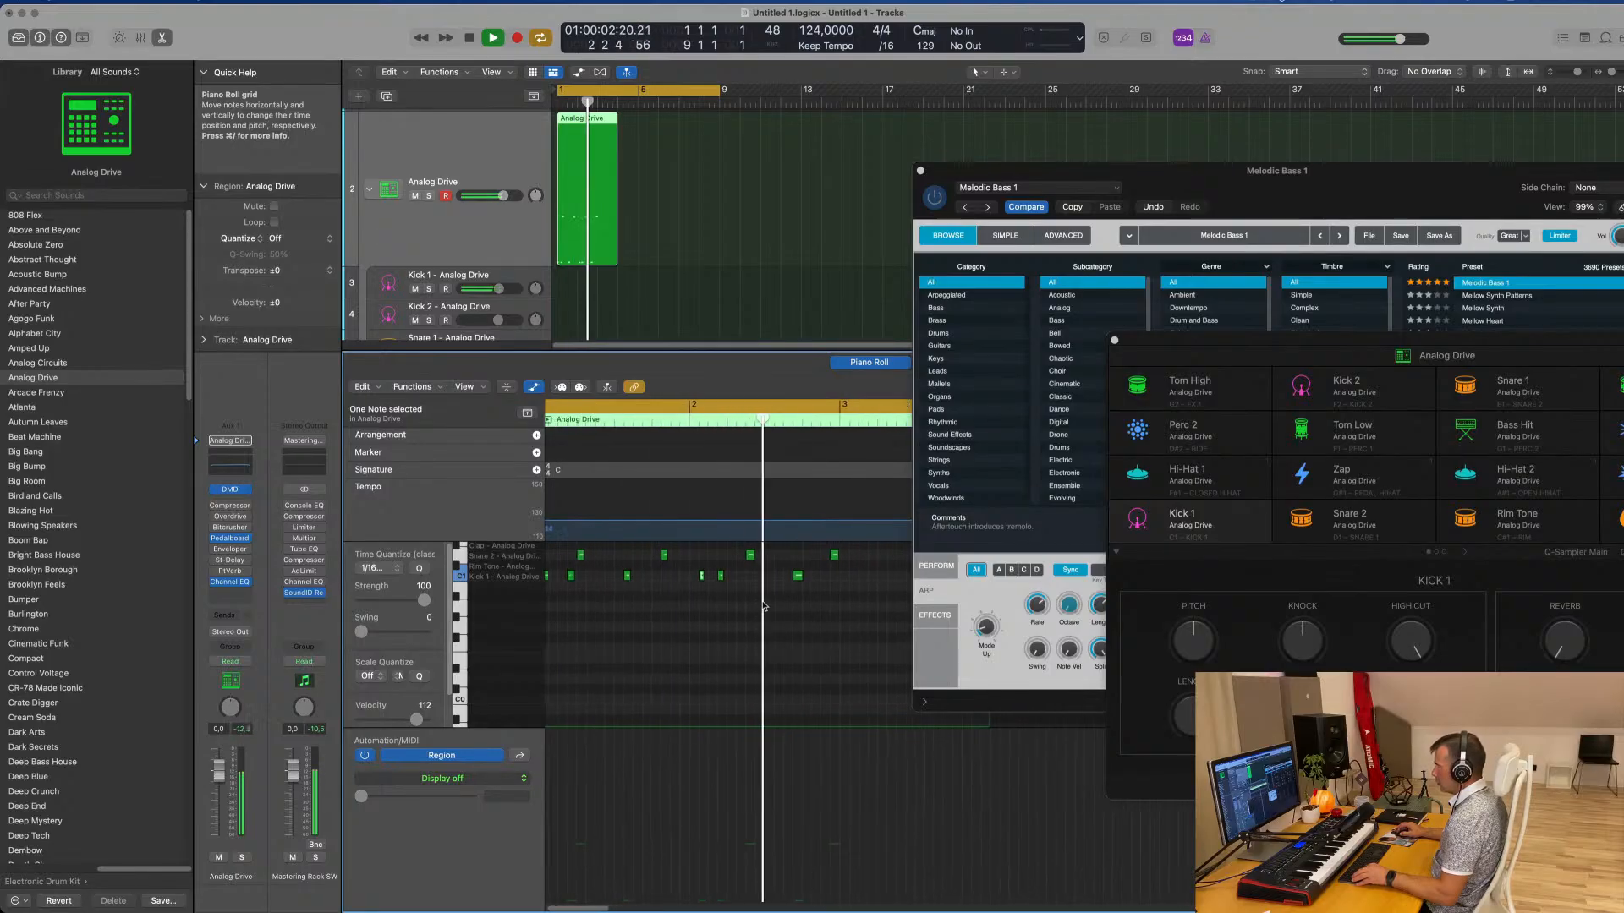
key(space)
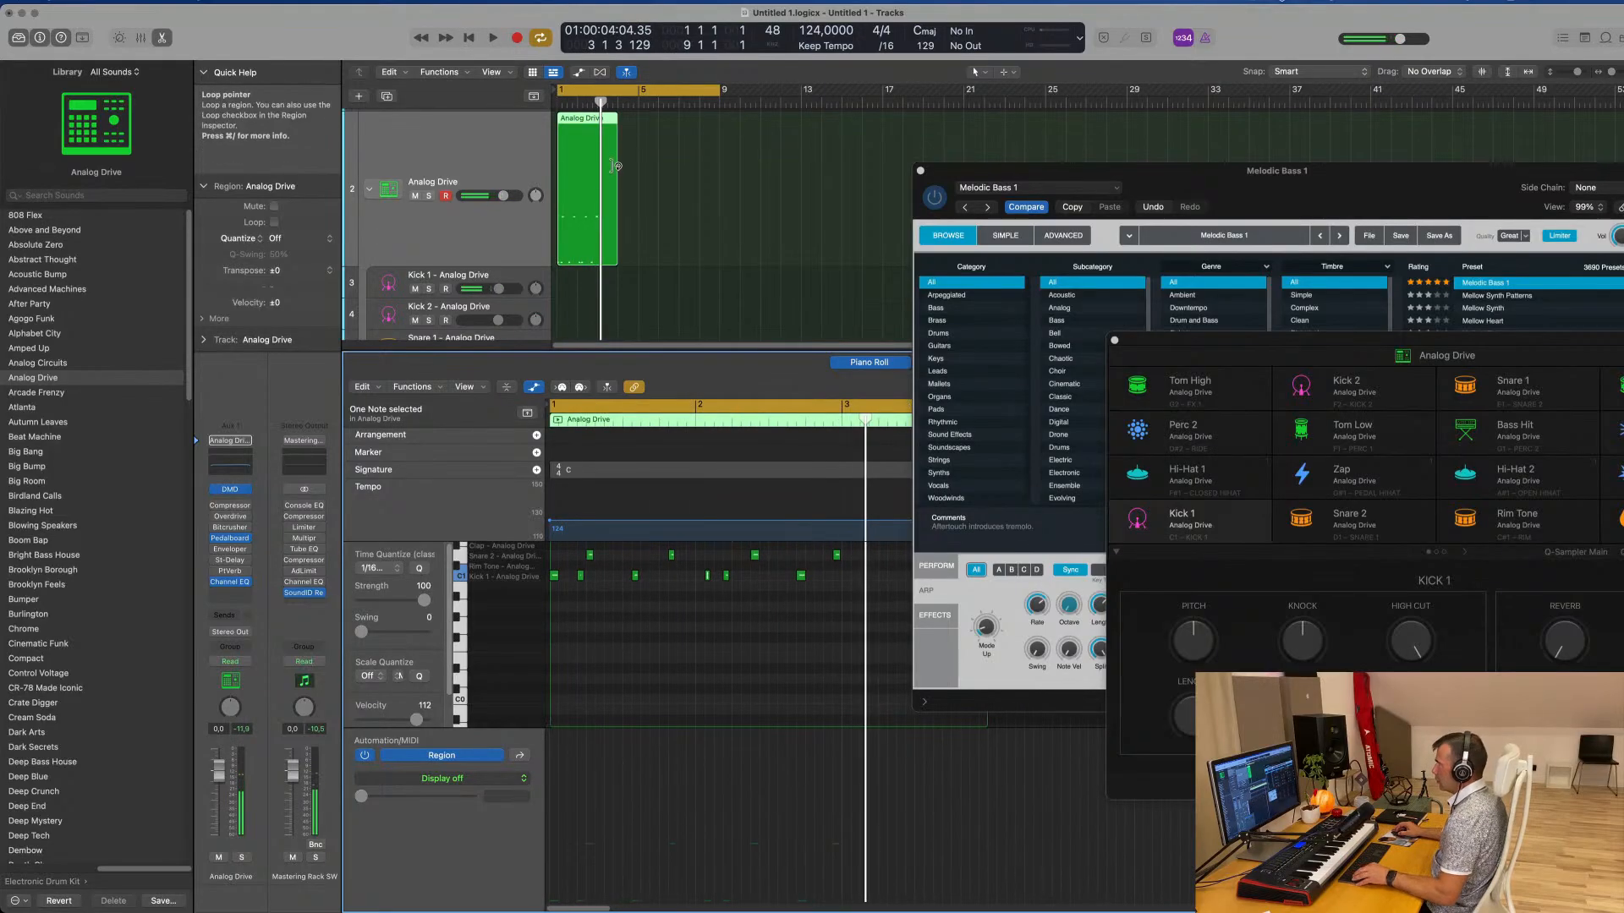
Split the Analog Drive region at bar 3 and delete the part after it
scroll(615, 166, up, 6)
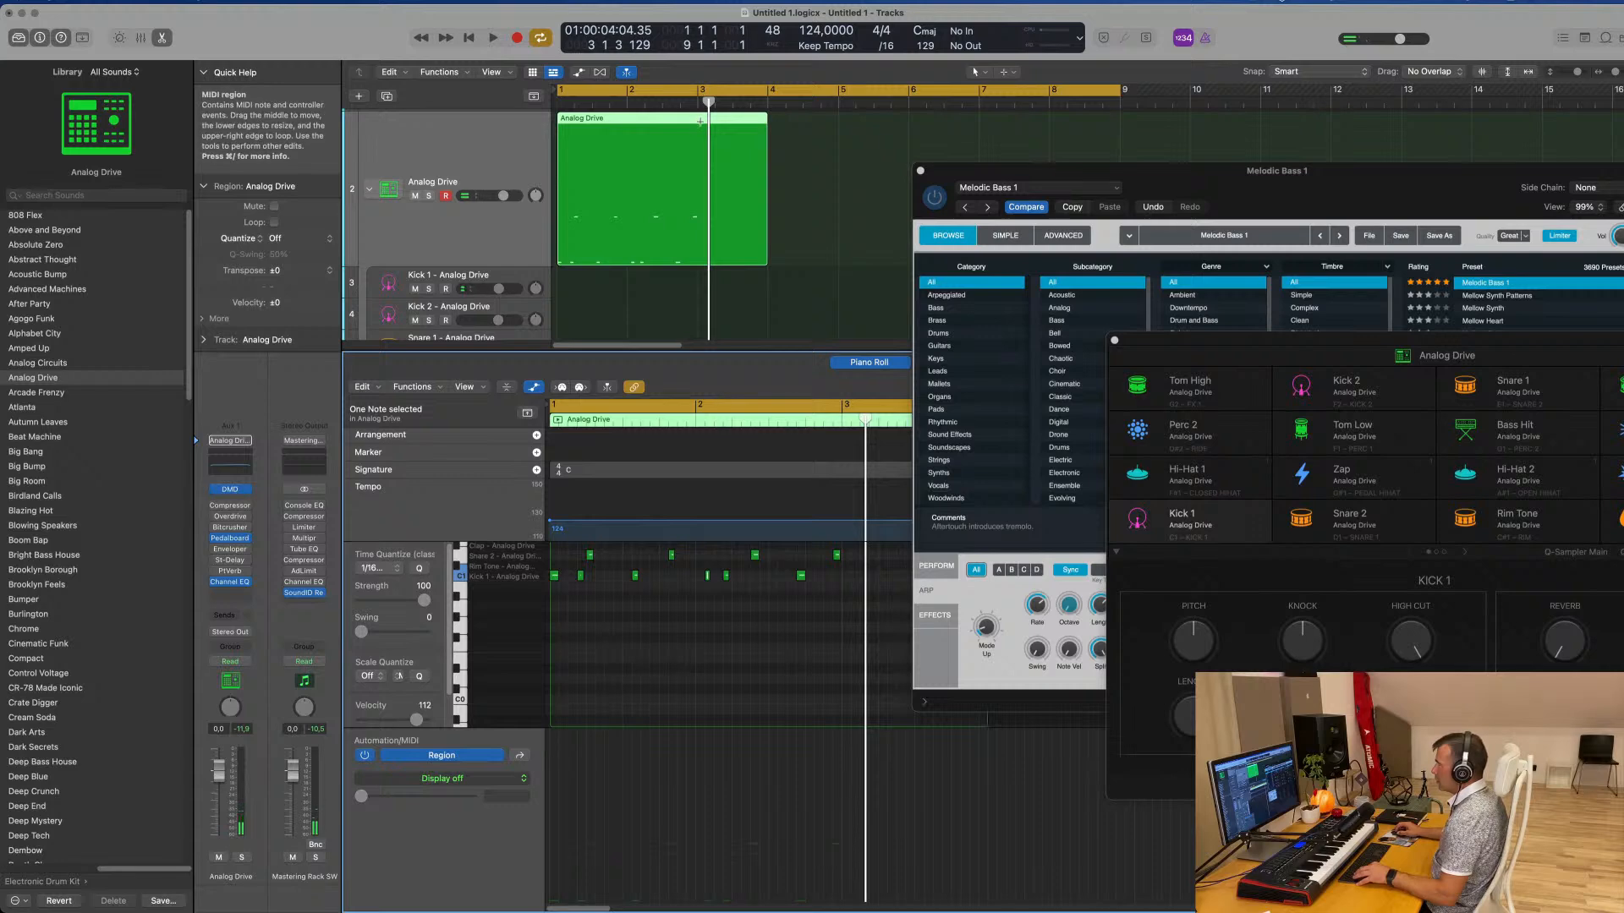
super+double_click(700, 122)
key(Delete)
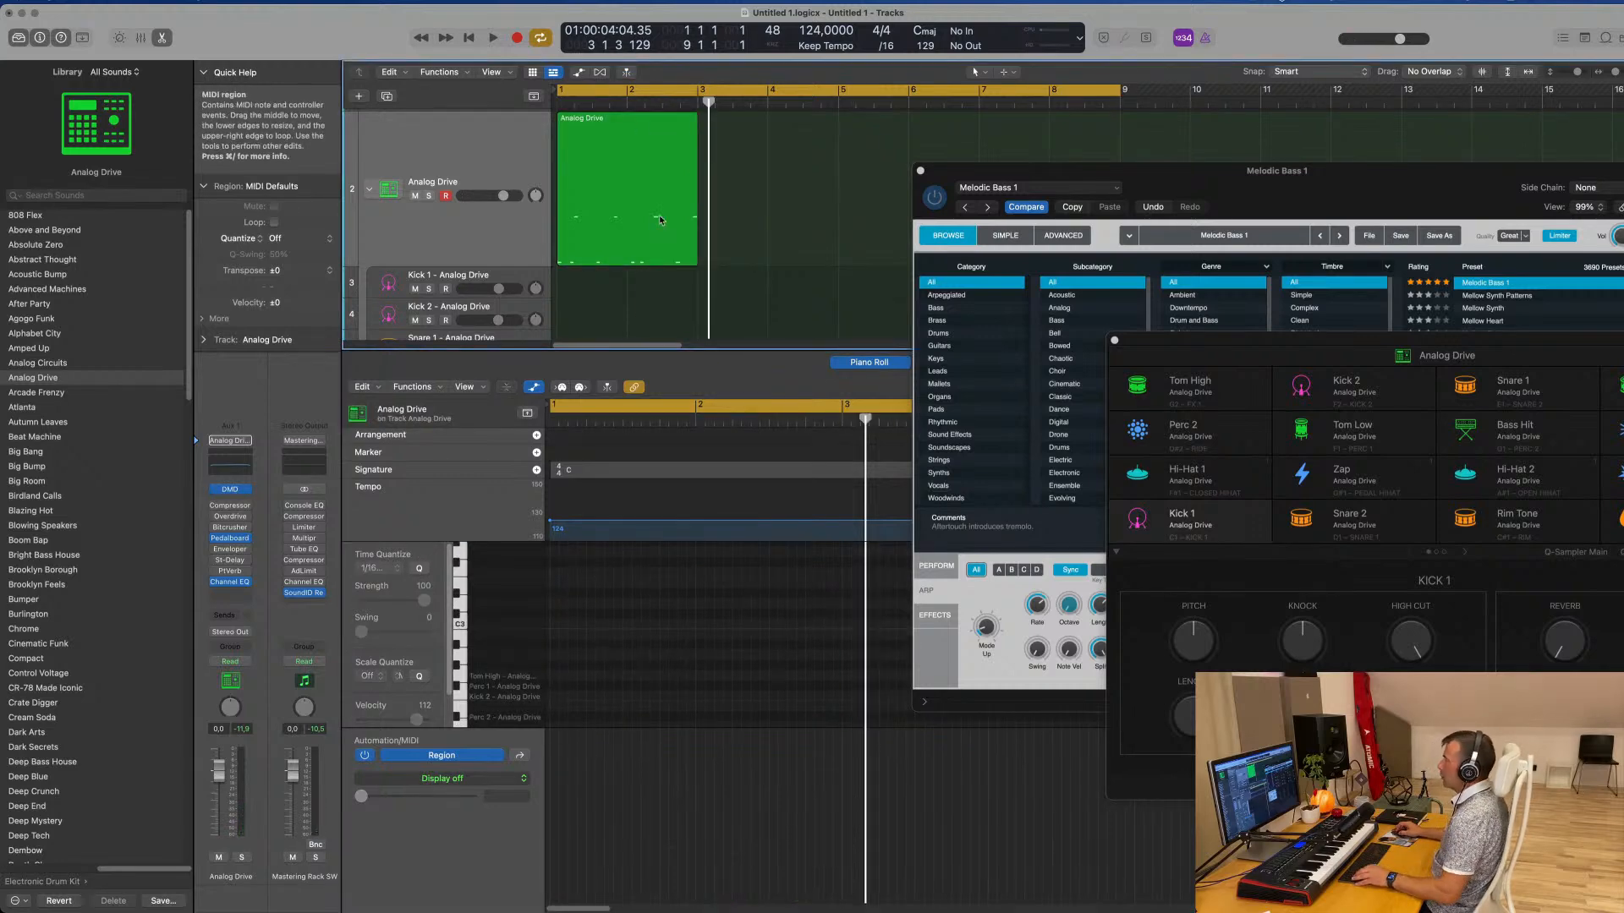
Enlarge the Tracks area to show the drum subtracks and copy the two-bar Analog Drive region onto the Kick 1 subtrack
key(super+Up)
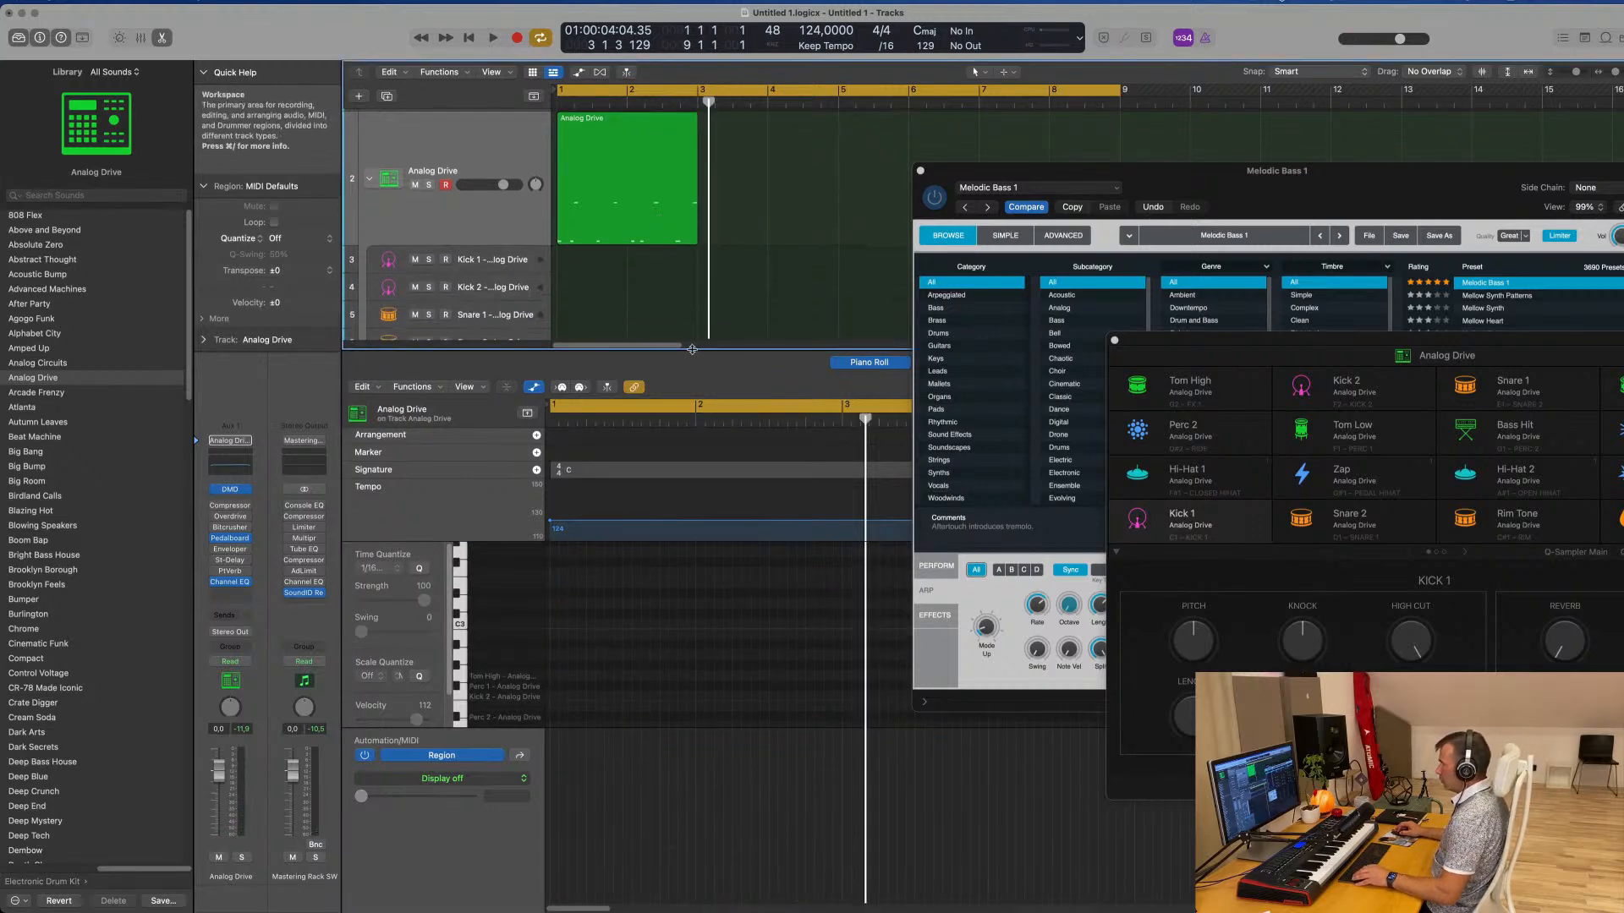
drag(692, 349, 692, 678)
click(608, 165)
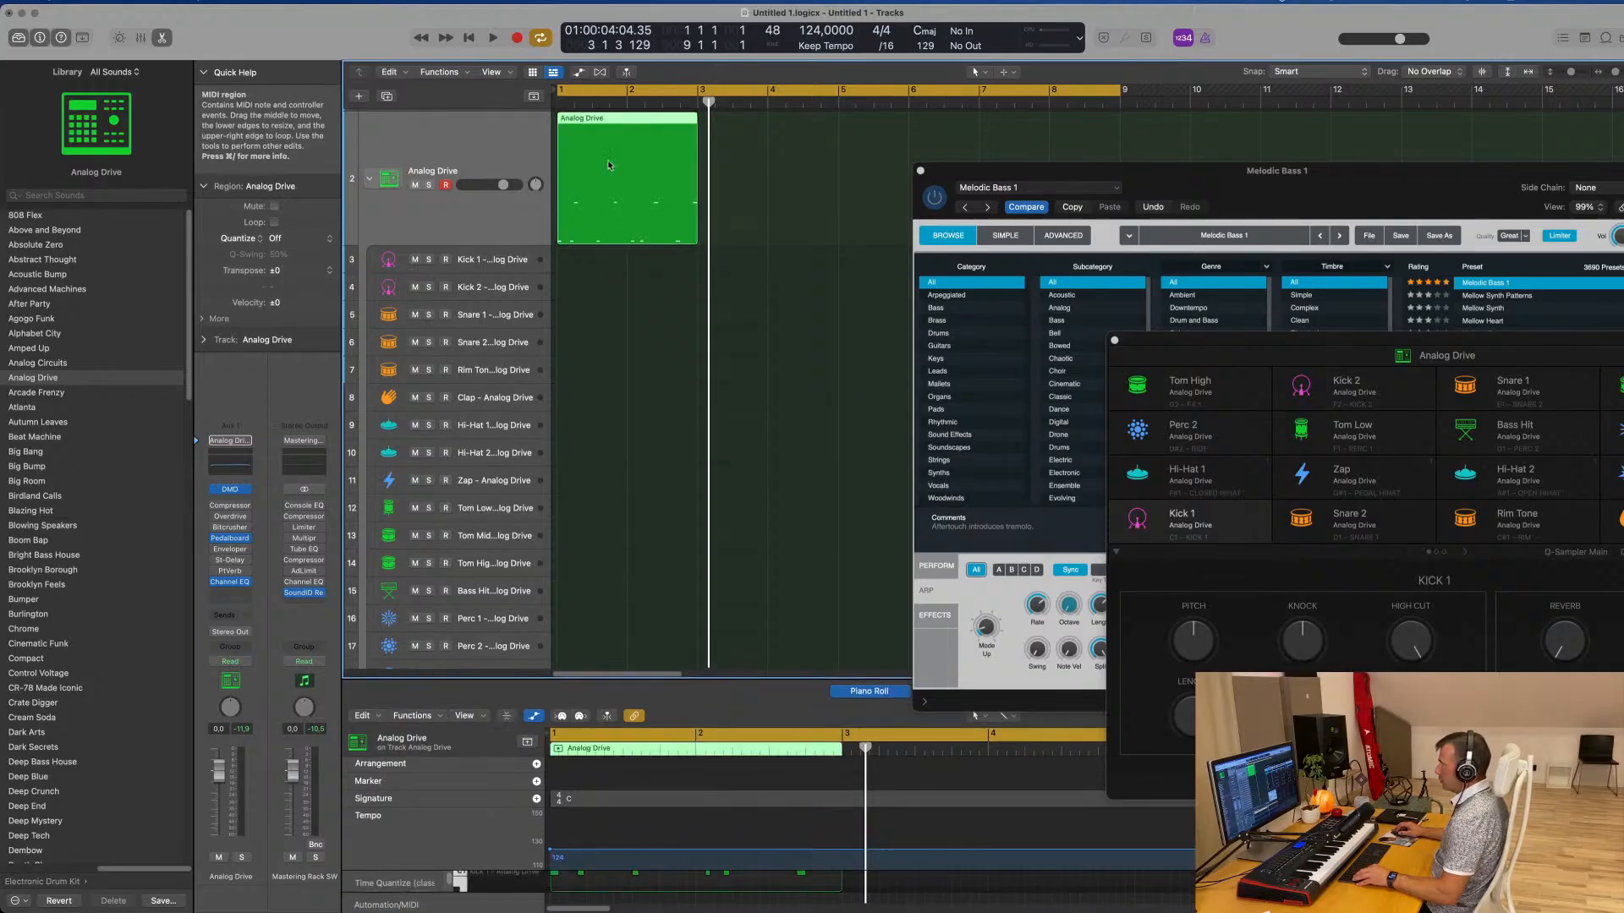
drag(609, 165, 584, 262)
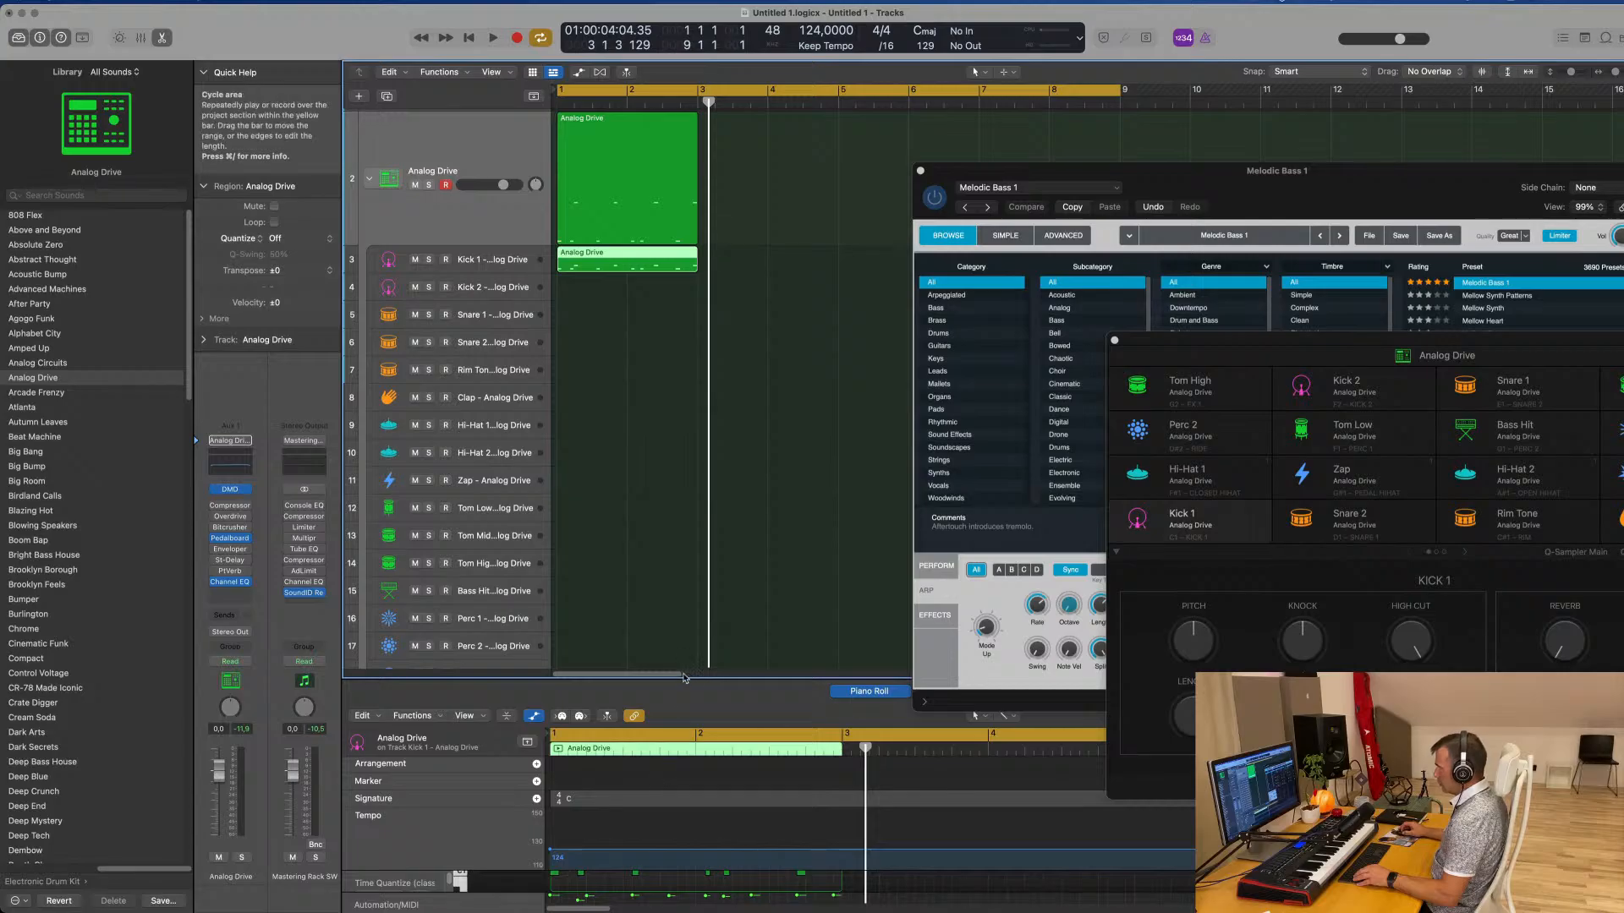
Delete the snare notes from the Kick 1 region in the Piano Roll and play it back
drag(685, 681, 677, 491)
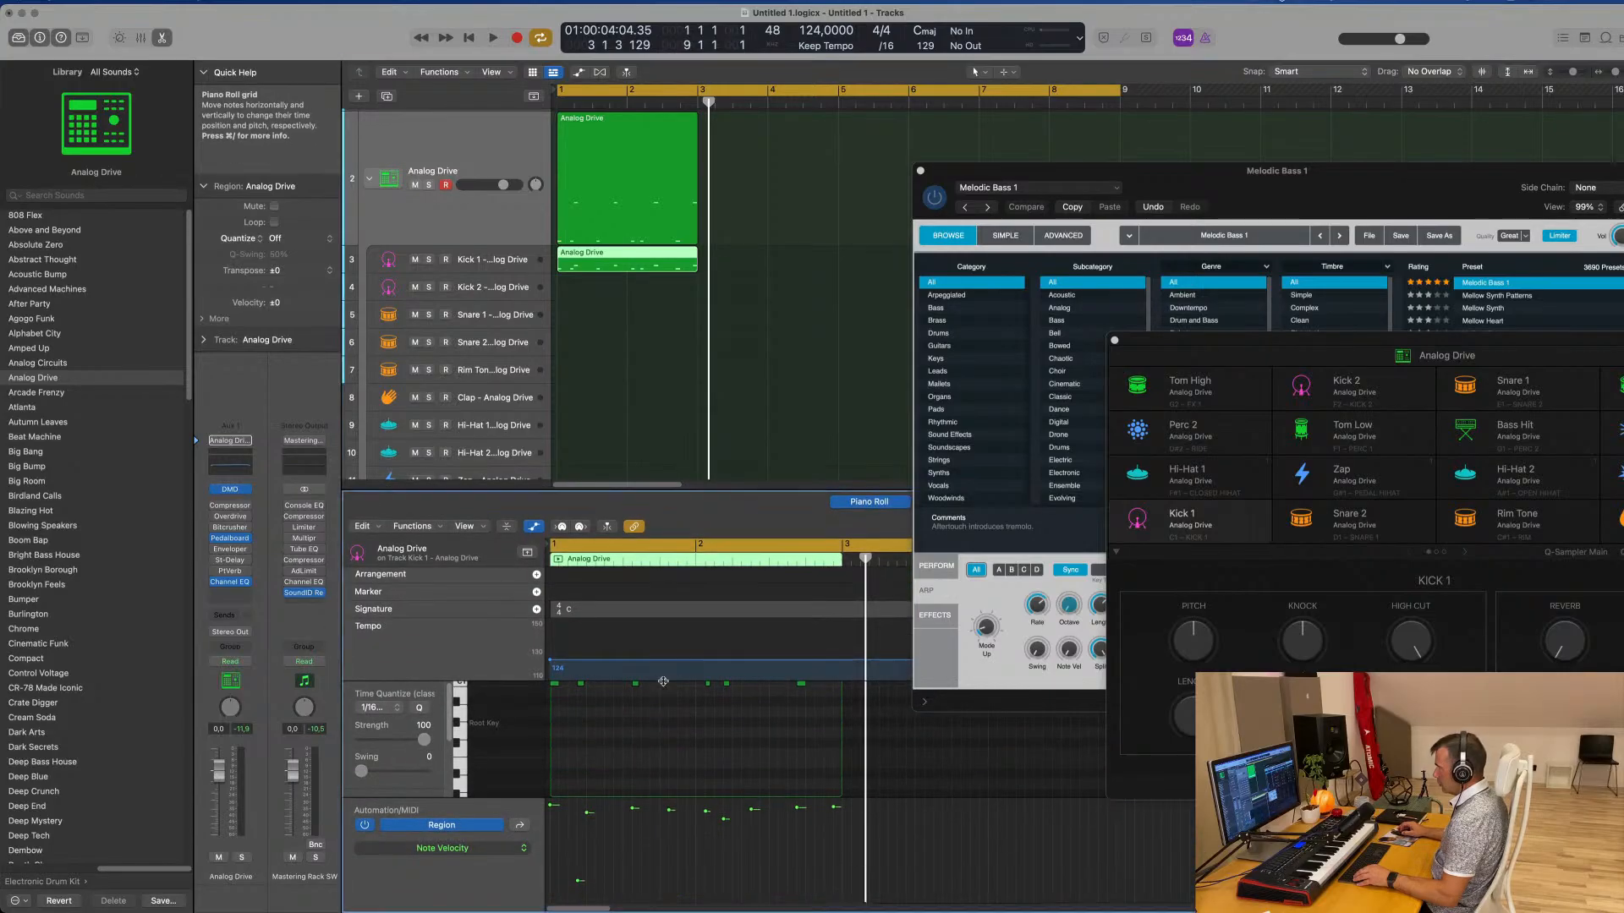
drag(586, 693, 844, 724)
key(space)
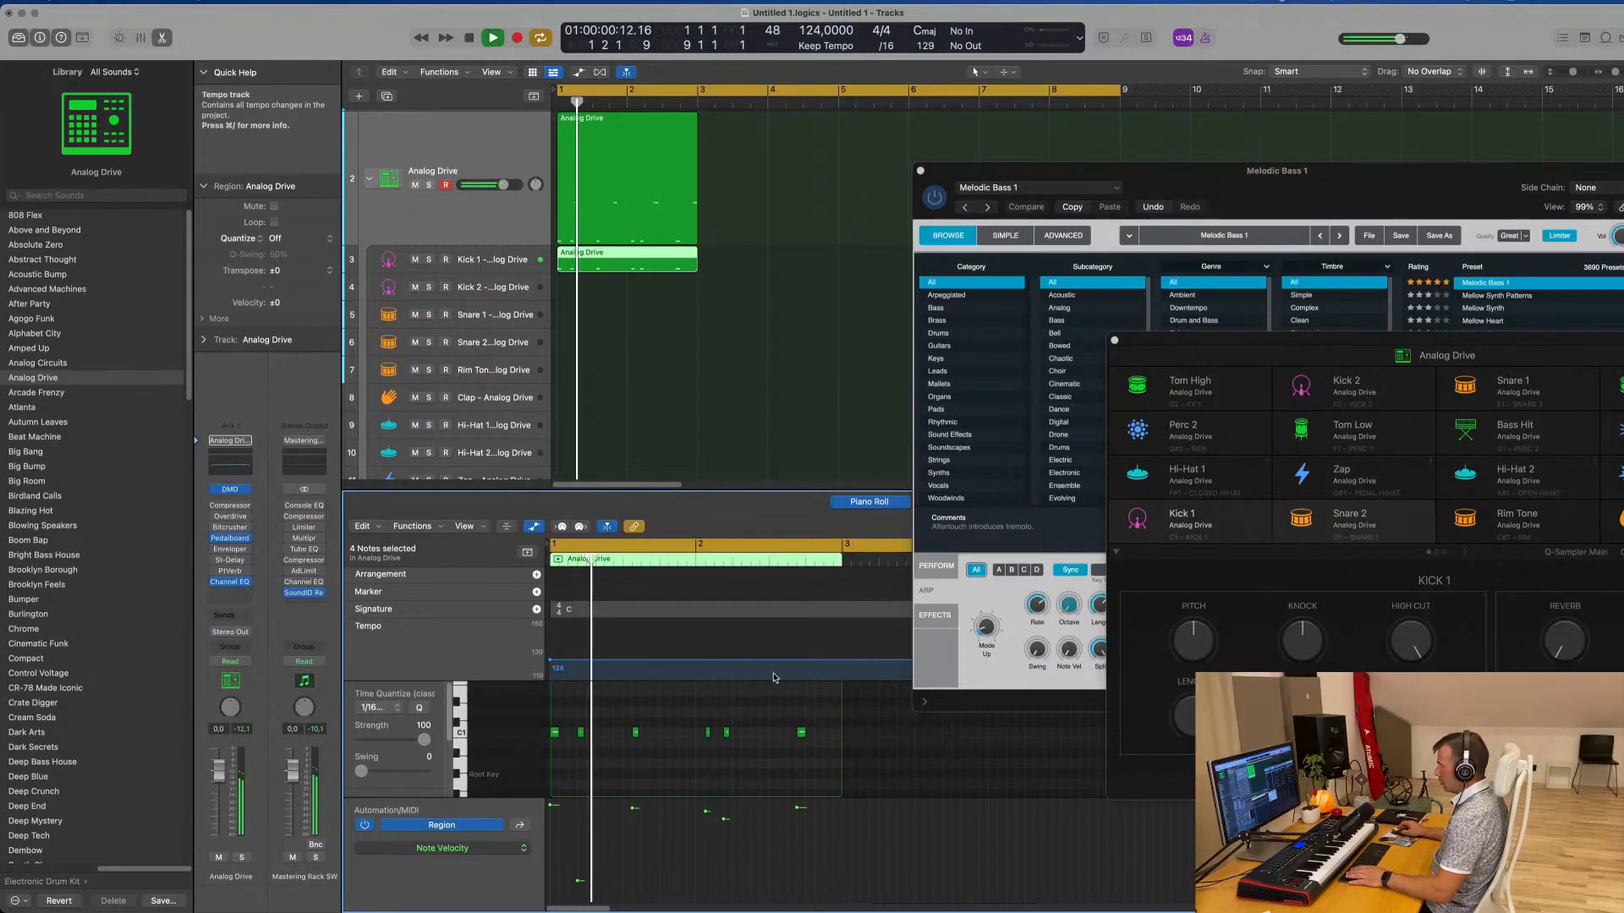
key(space)
Copy the Analog Drive region onto the Snare 1 subtrack with only its snare notes, and delete the original region
click(655, 243)
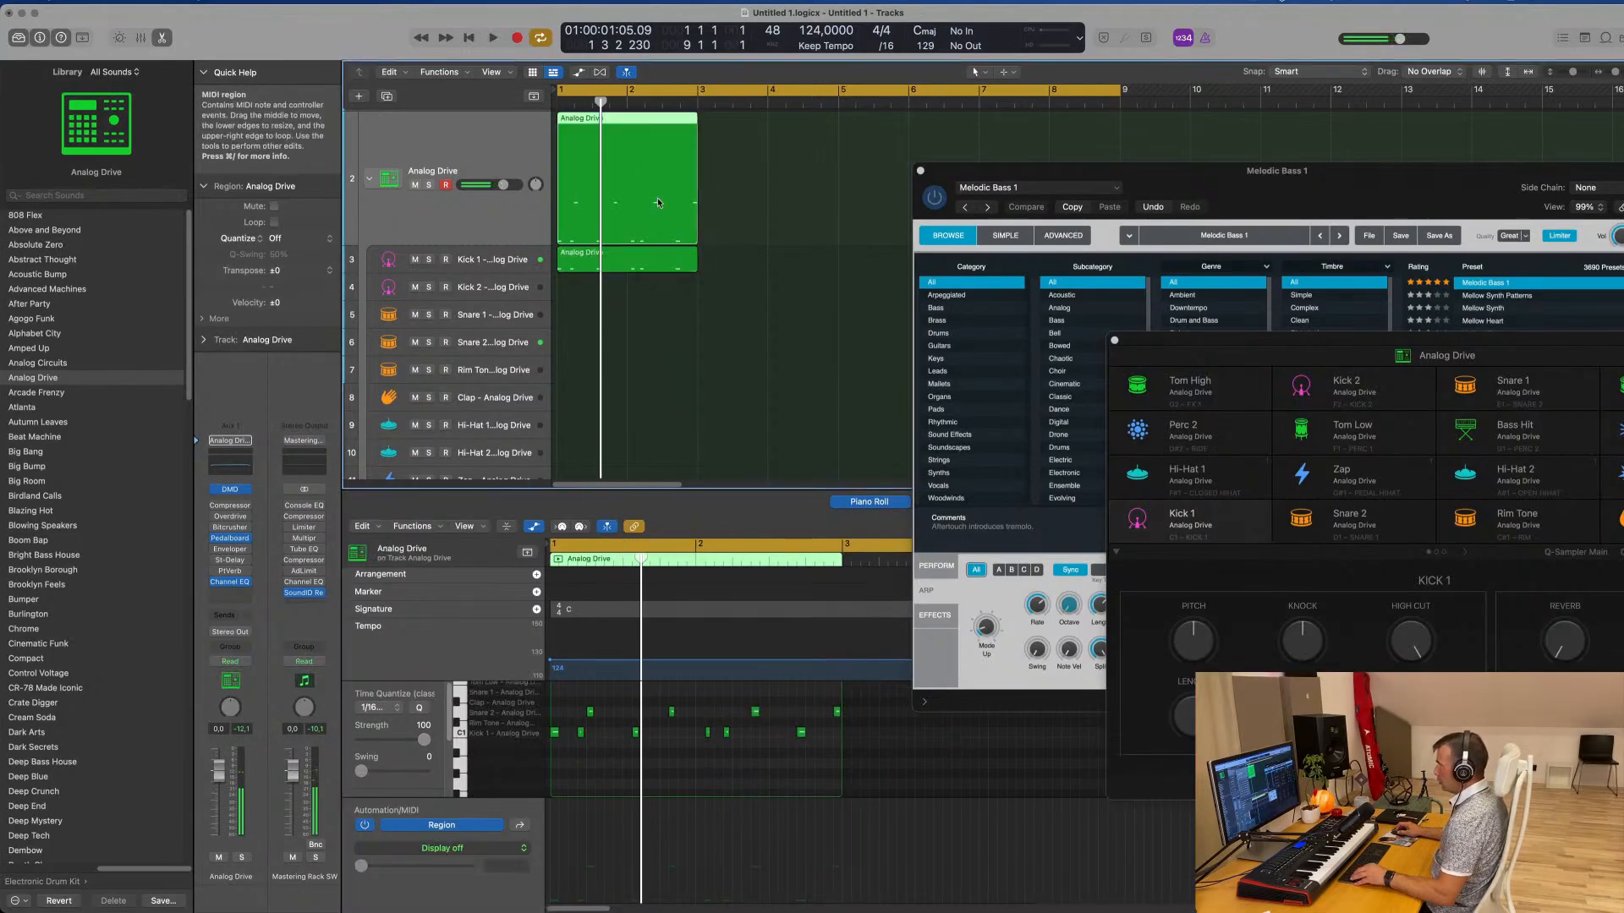
drag(658, 202, 656, 316)
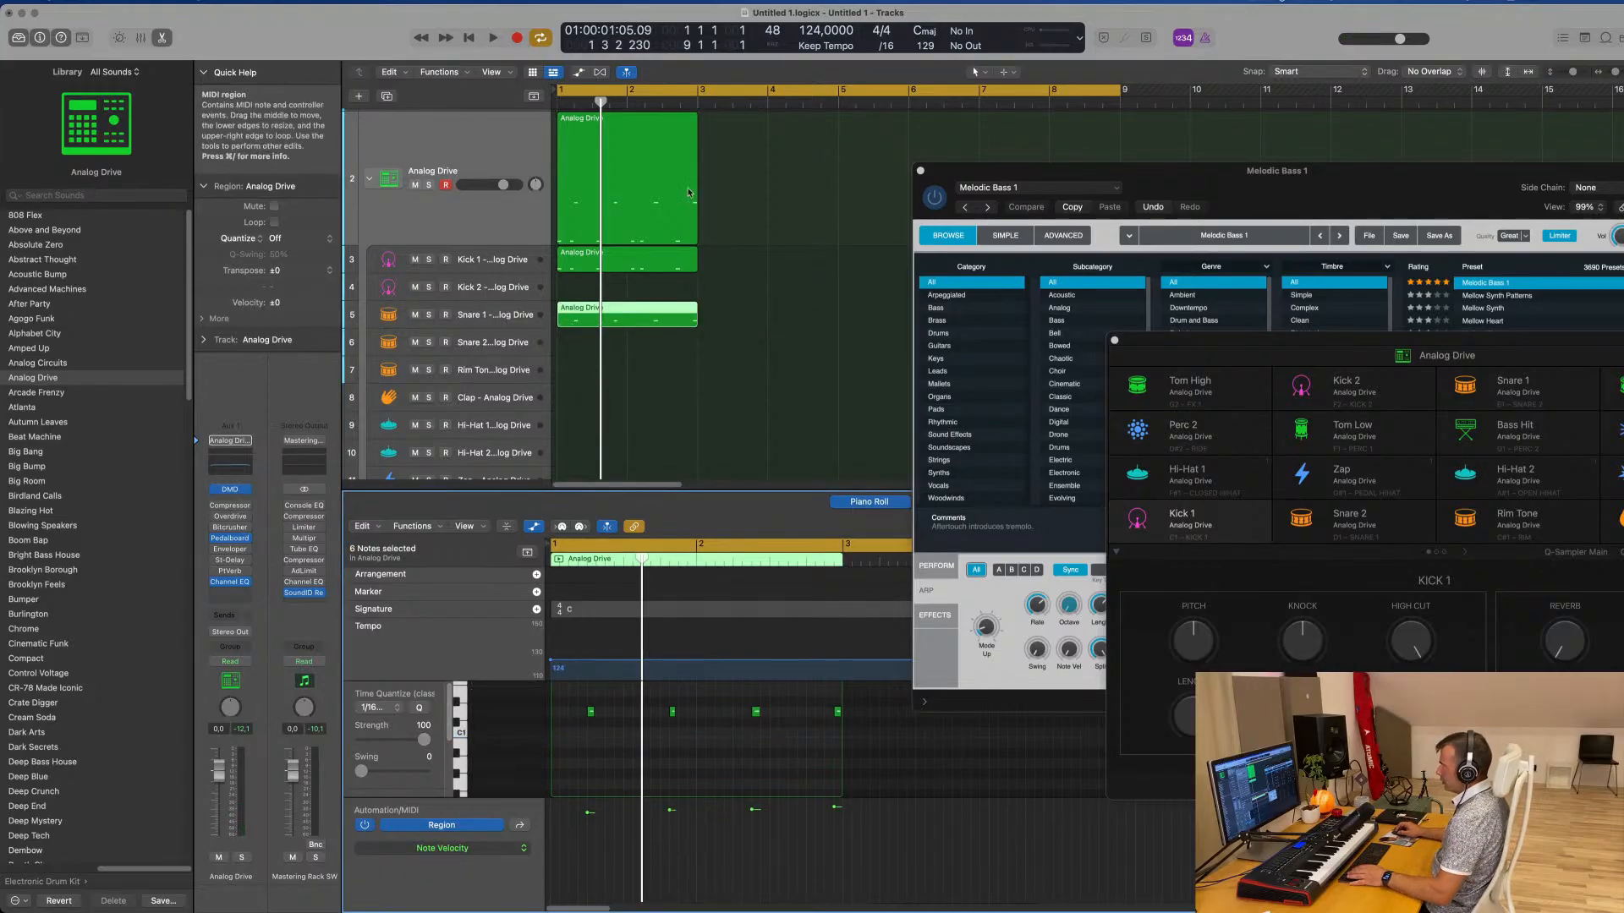
click(633, 163)
key(Delete)
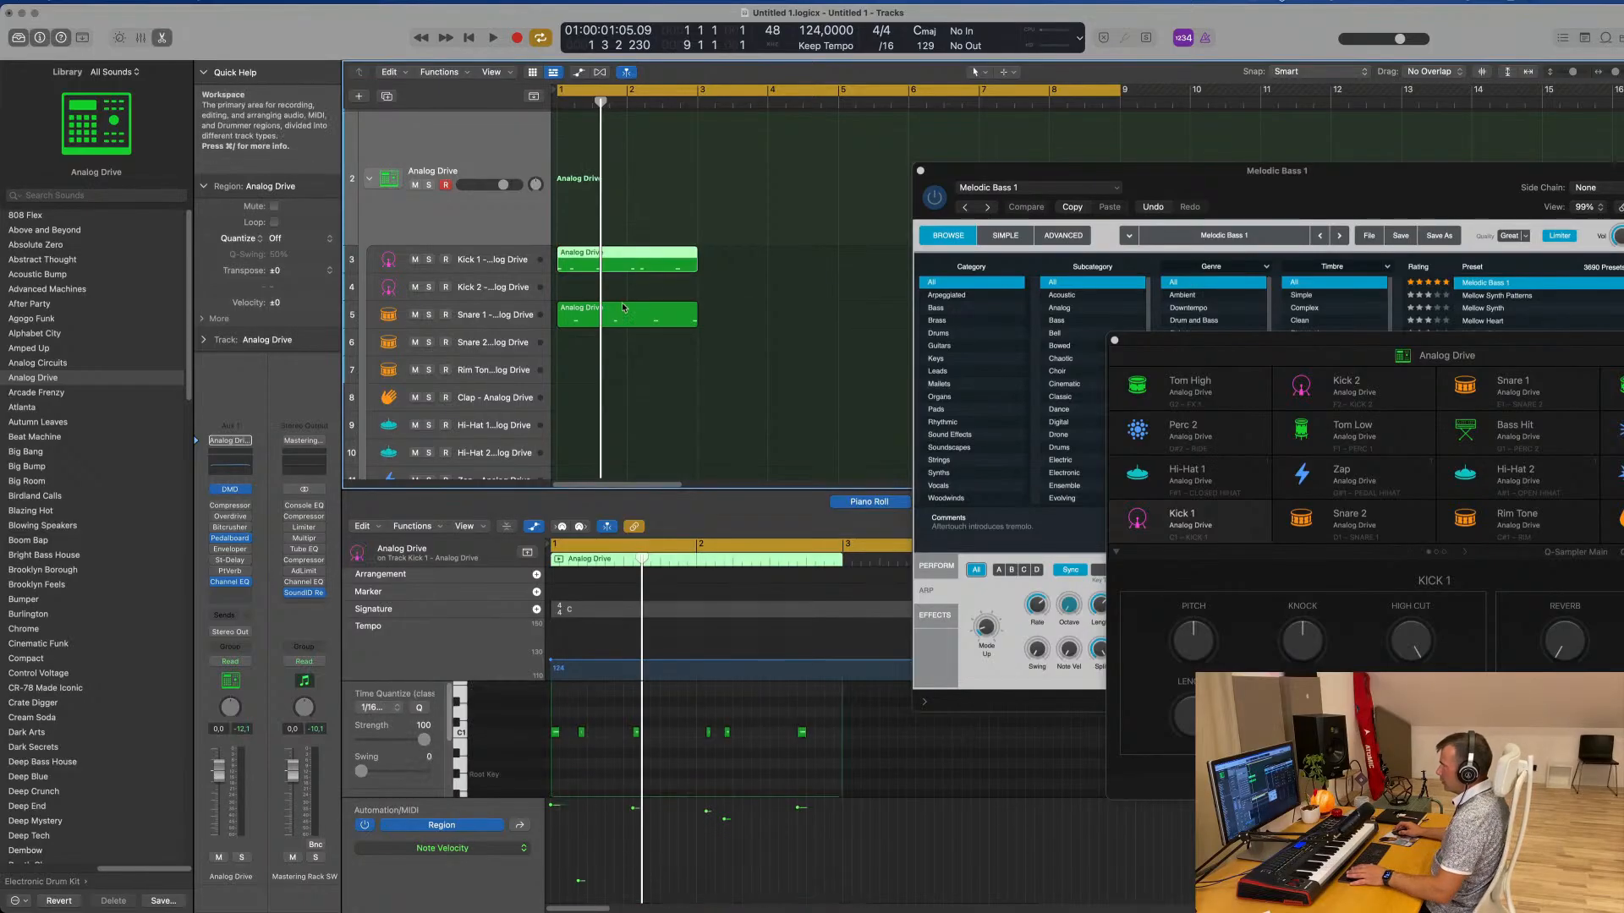
Raise the velocity of the second Kick 1 note to the level of the first and play the pattern
key(space)
ctrl+alt+click(642, 762)
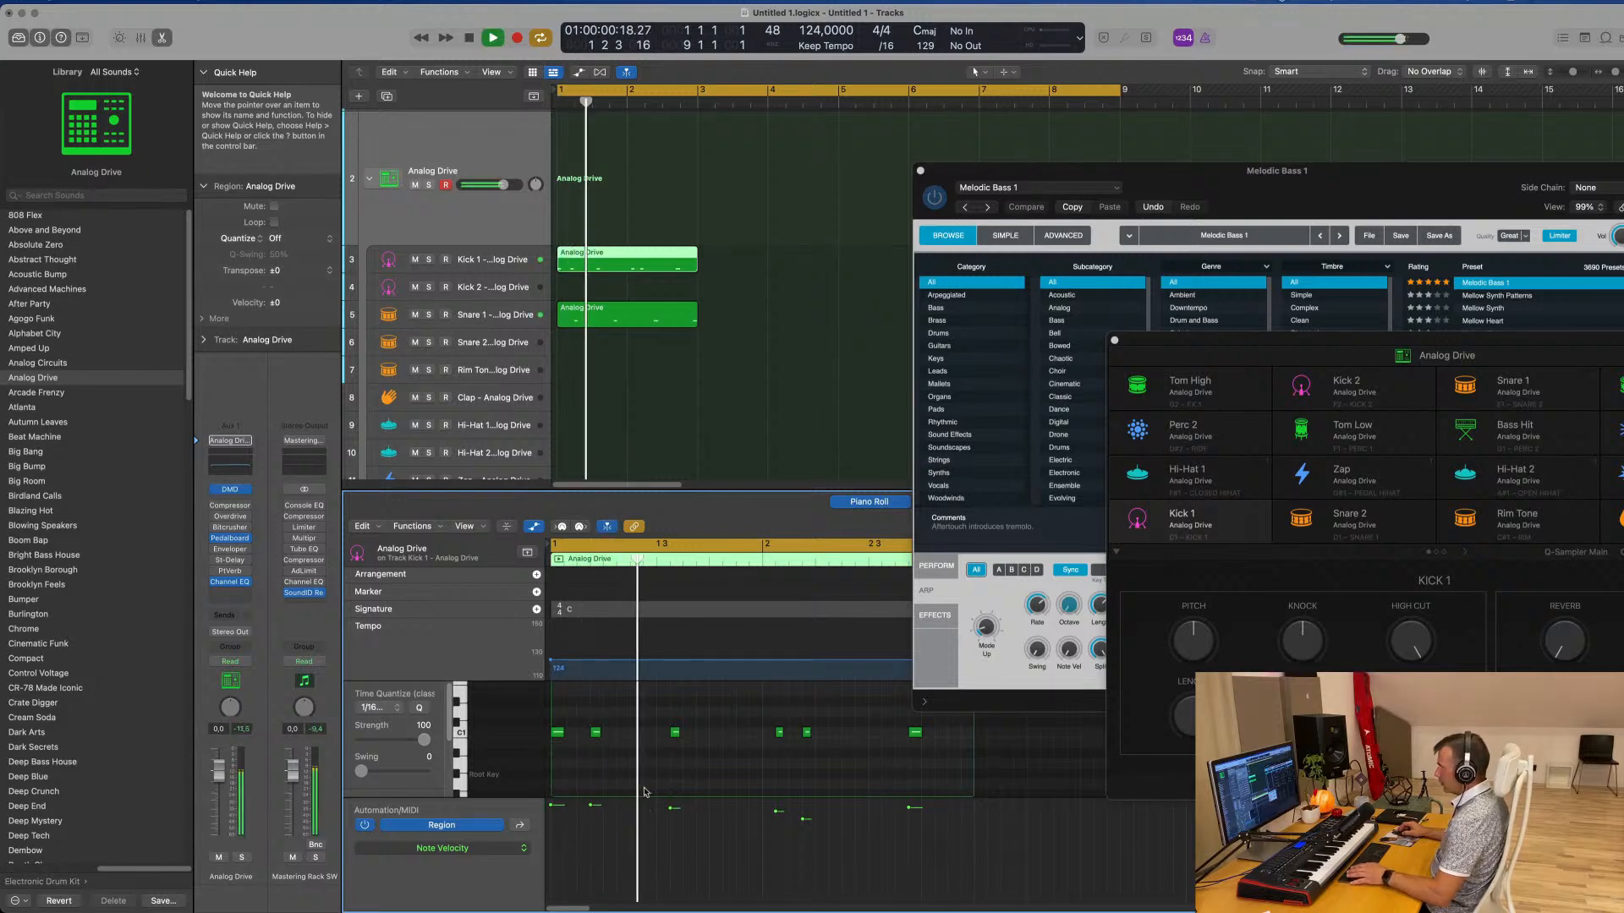
Move the snare region from the Snare 1 to the Snare 2 subtrack and play it back
click(627, 313)
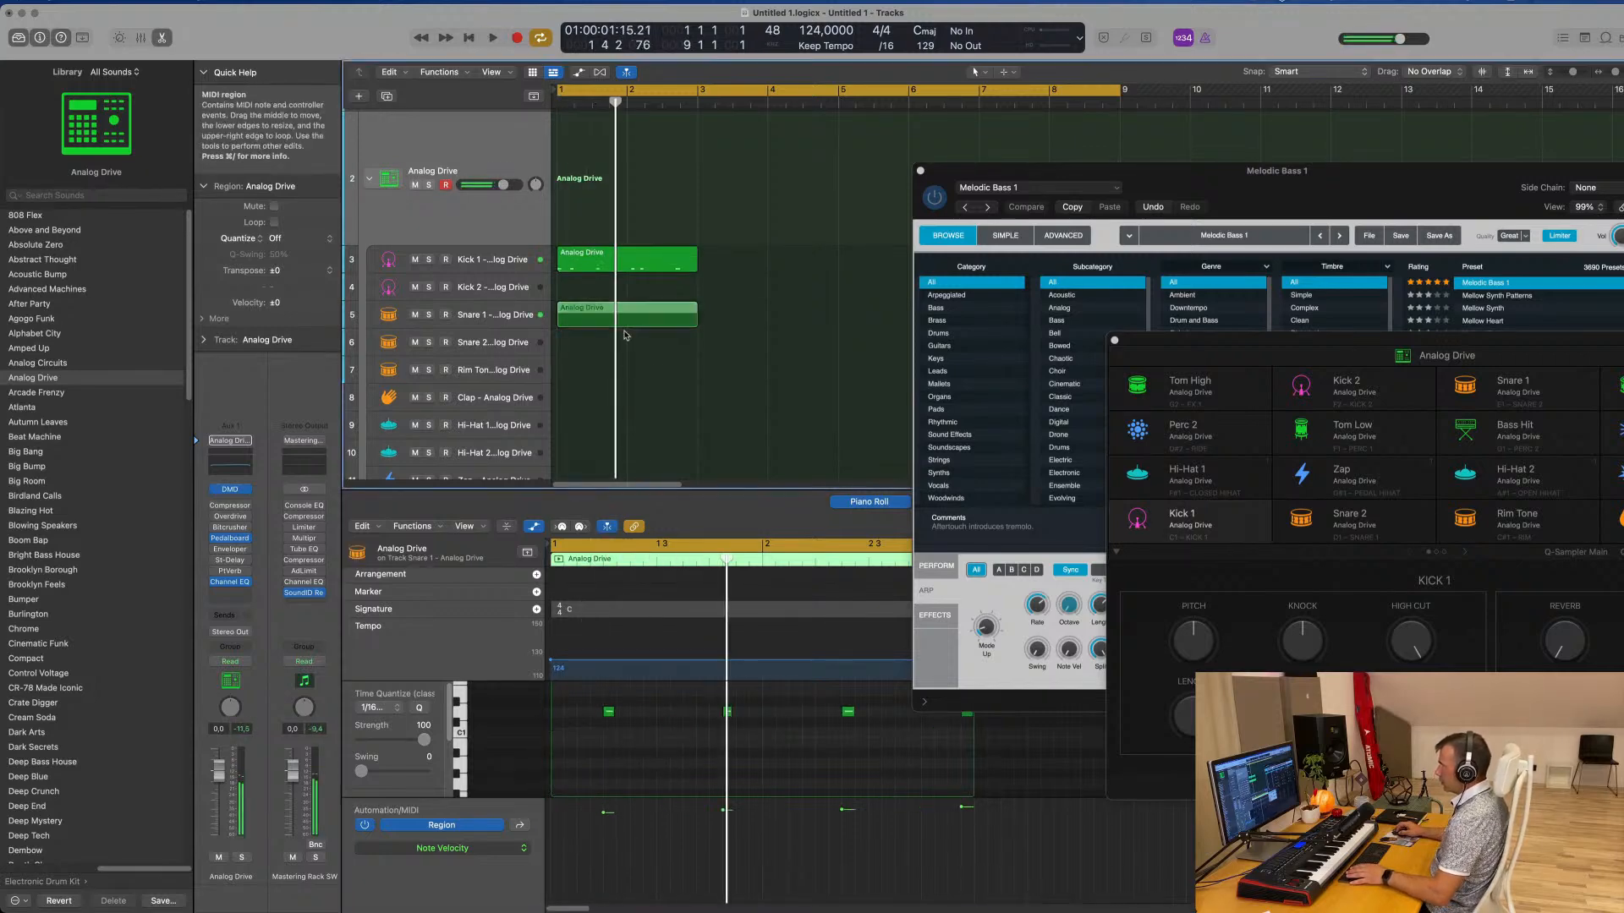
drag(626, 317, 628, 344)
key(space)
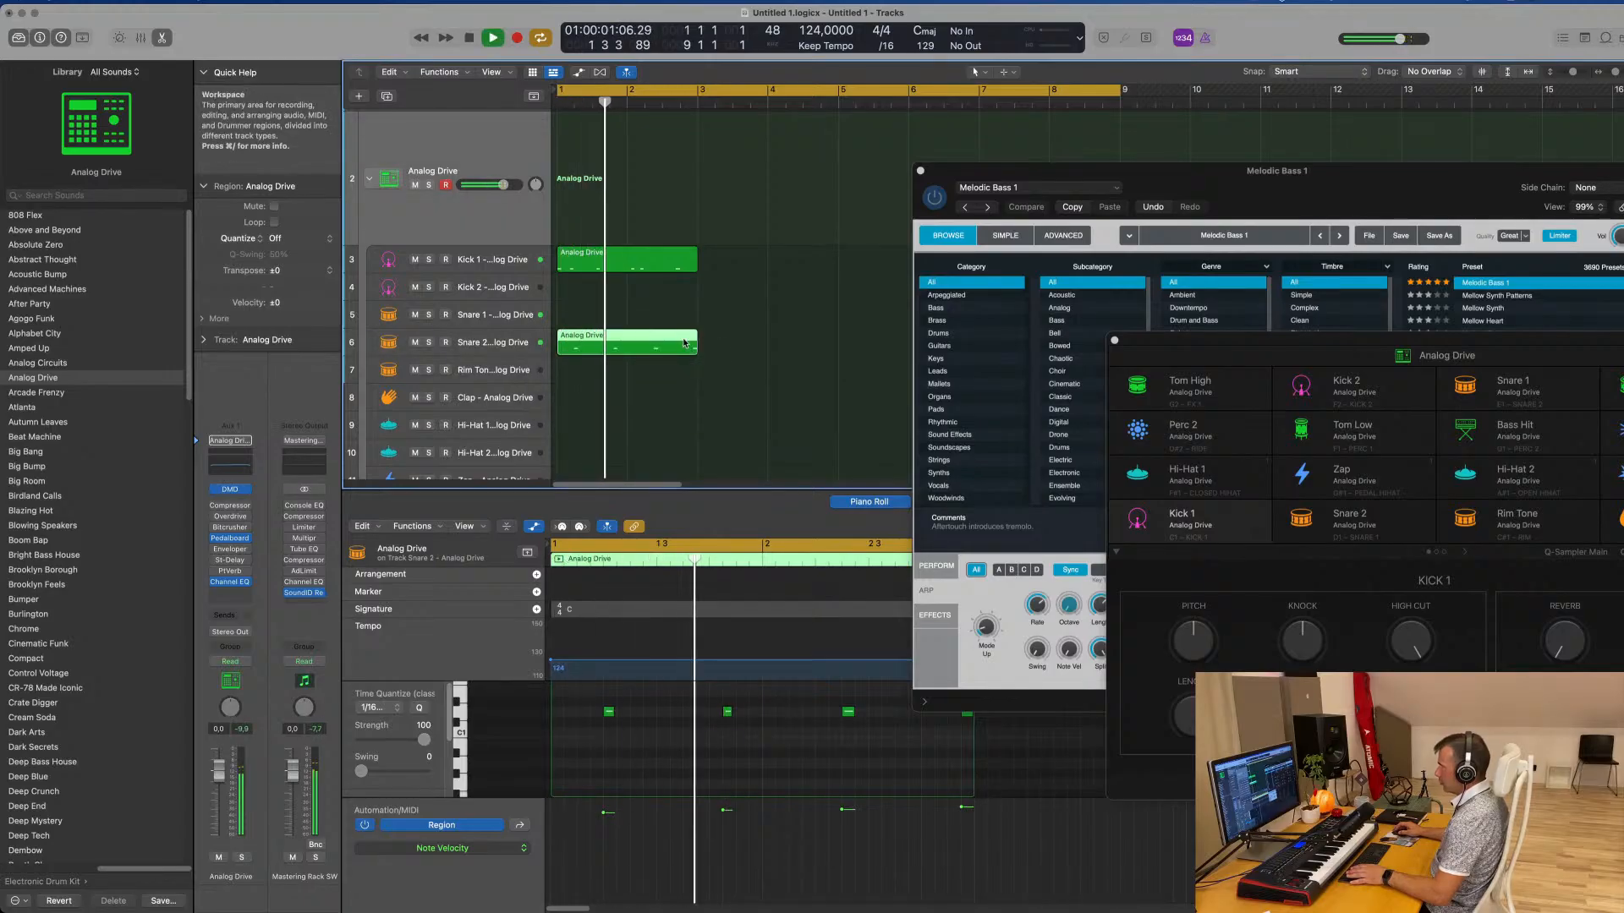
key(space)
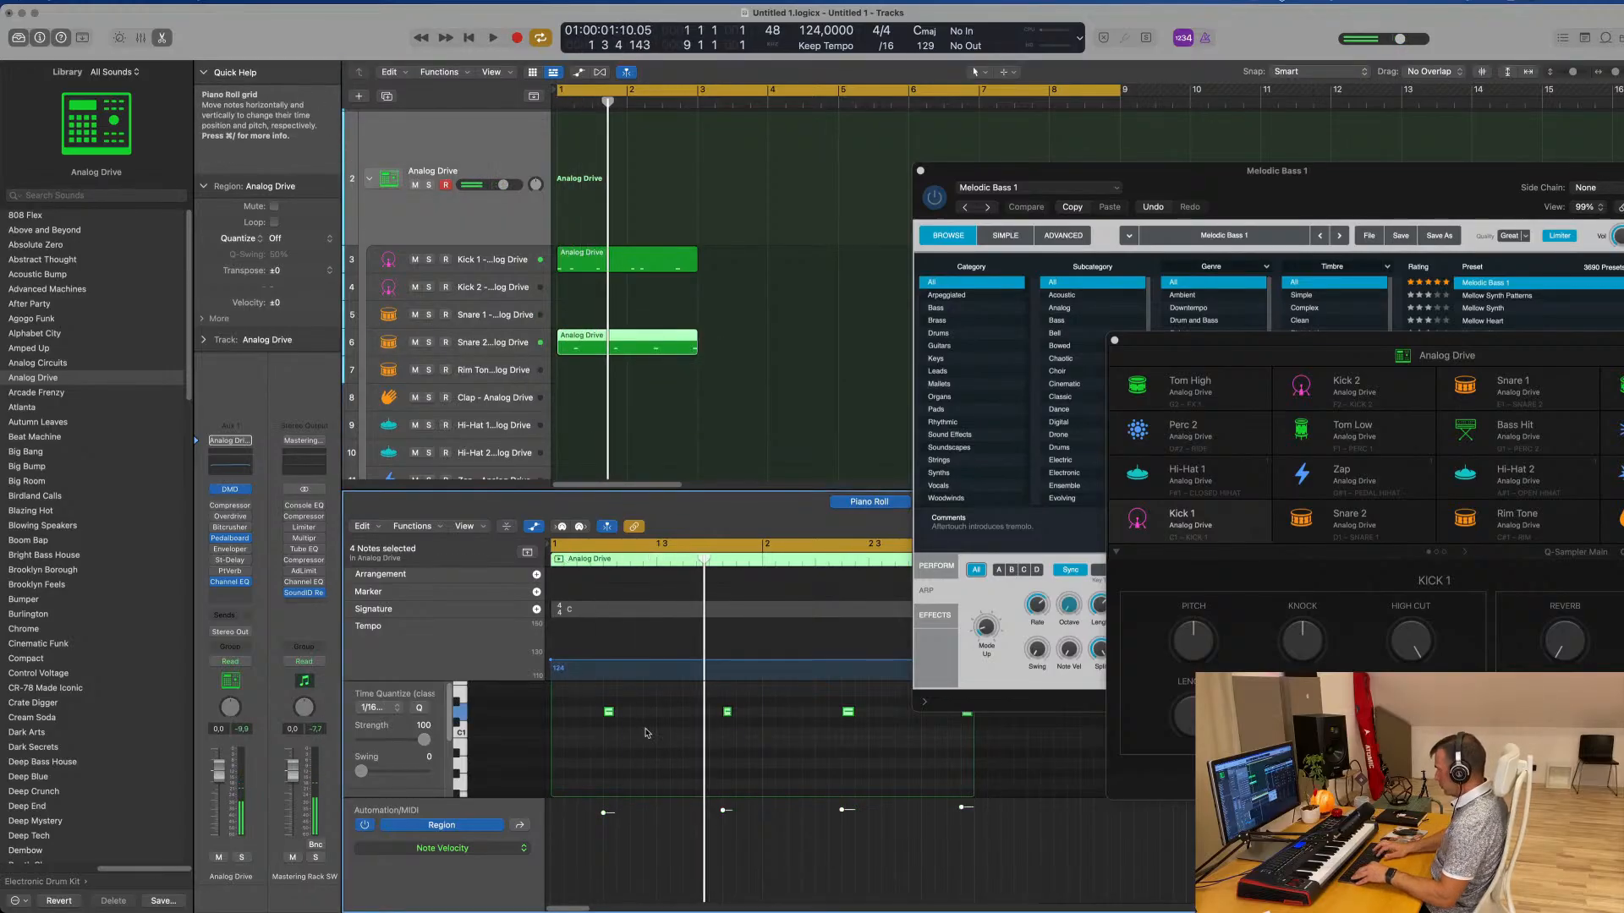
Transpose all four notes of the Snare 2 region up two octaves to D3 during playback
key(space)
scroll(650, 736, up, 2)
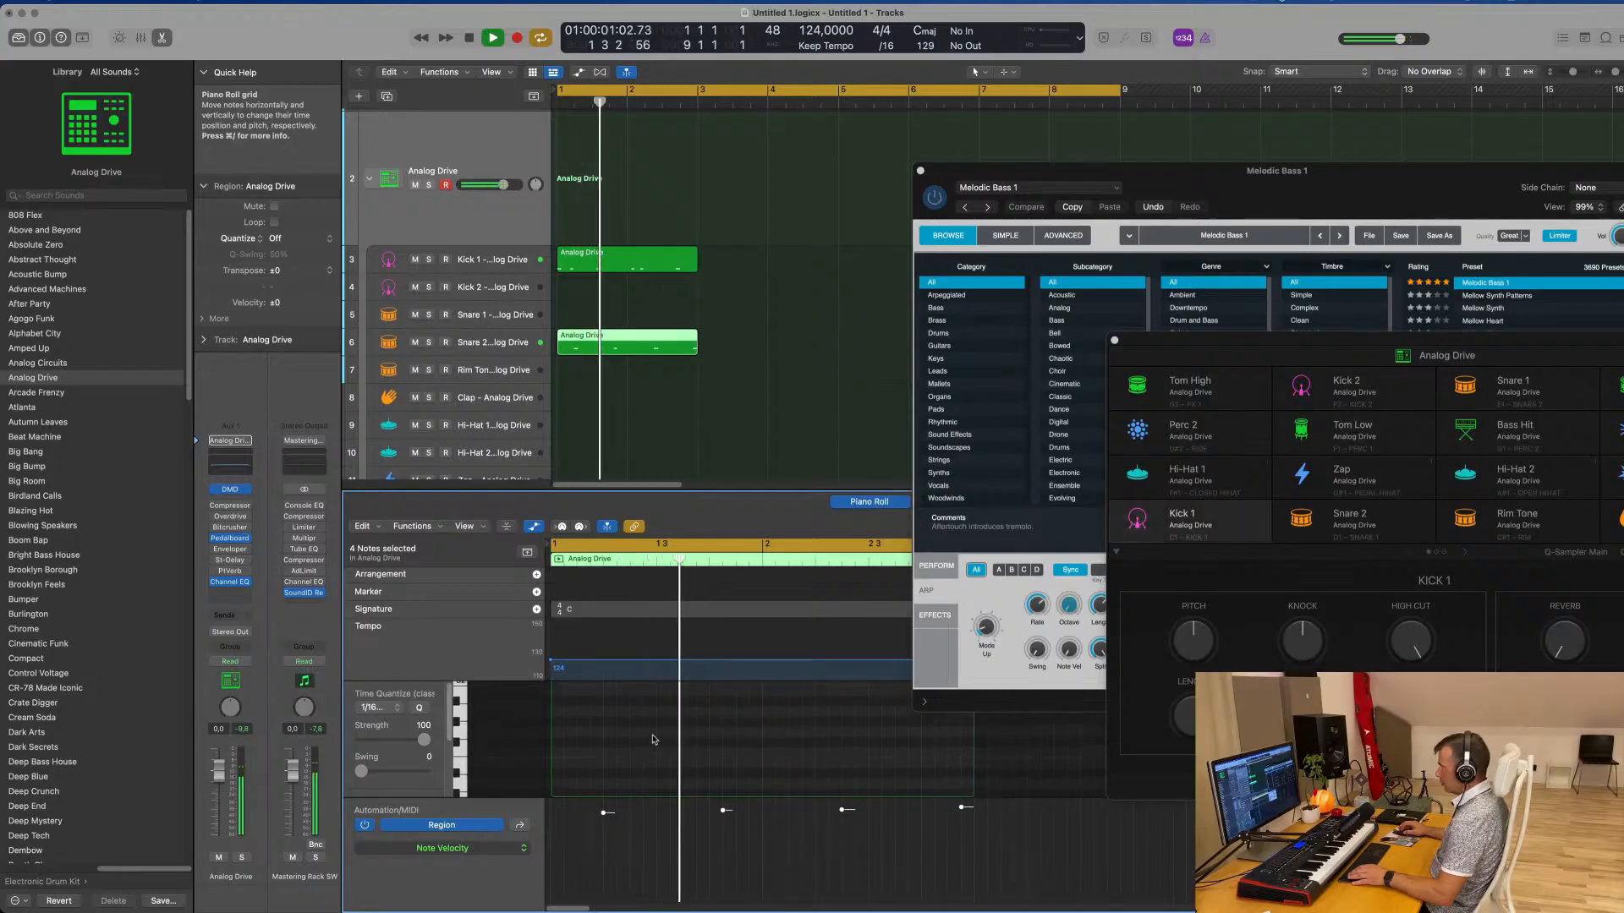
key(alt+shift+Up)
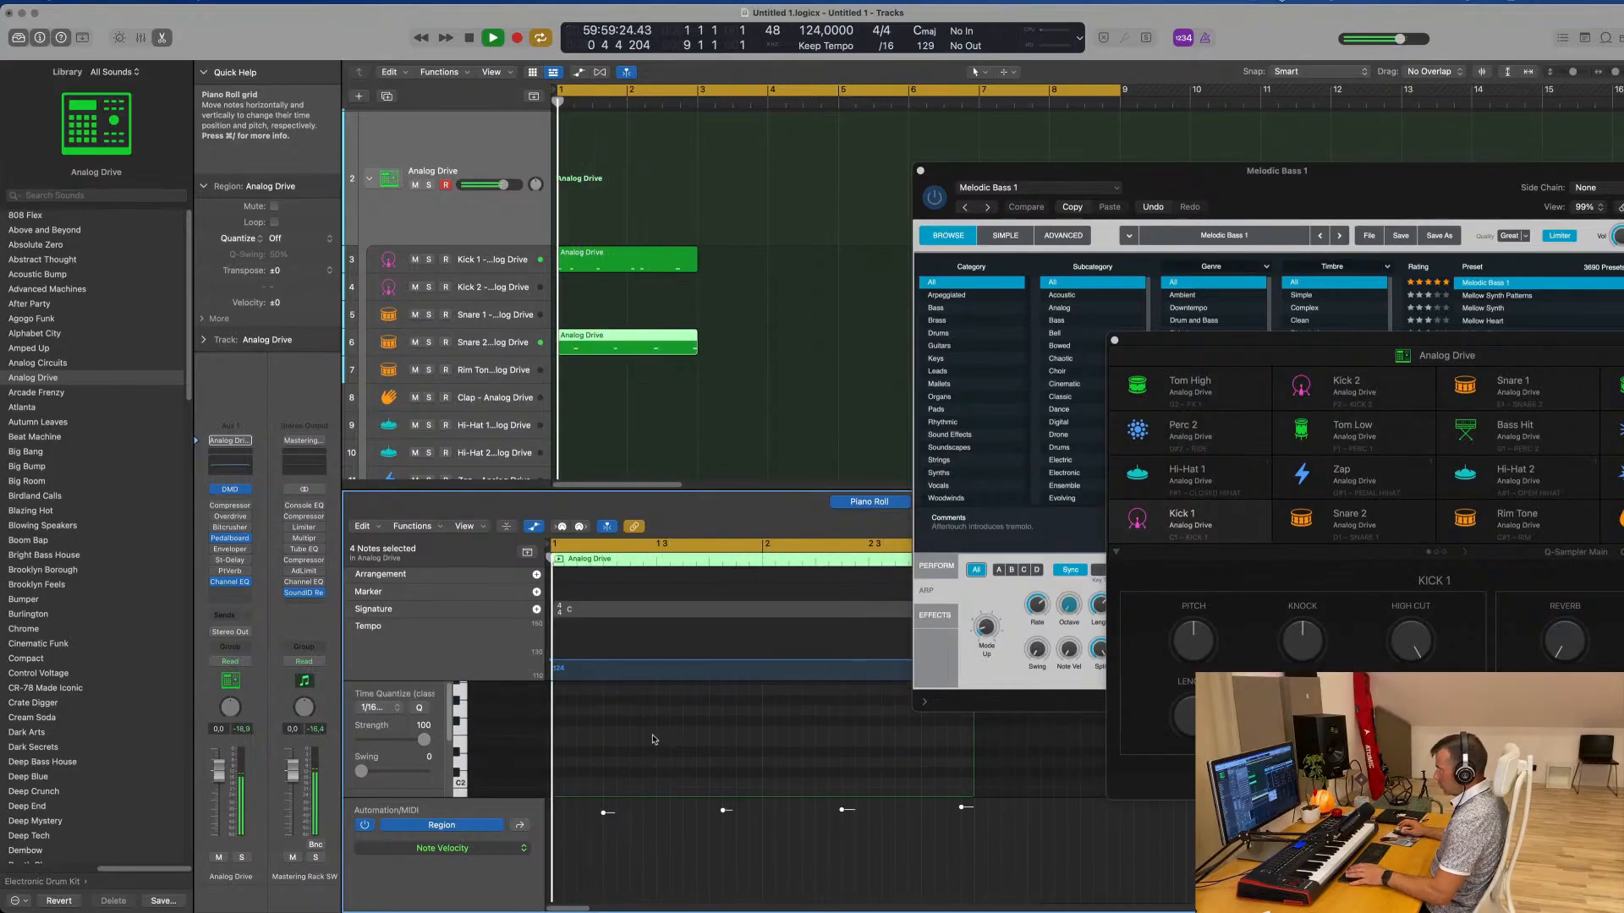
scroll(654, 739, up, 3)
scroll(654, 740, down, 1)
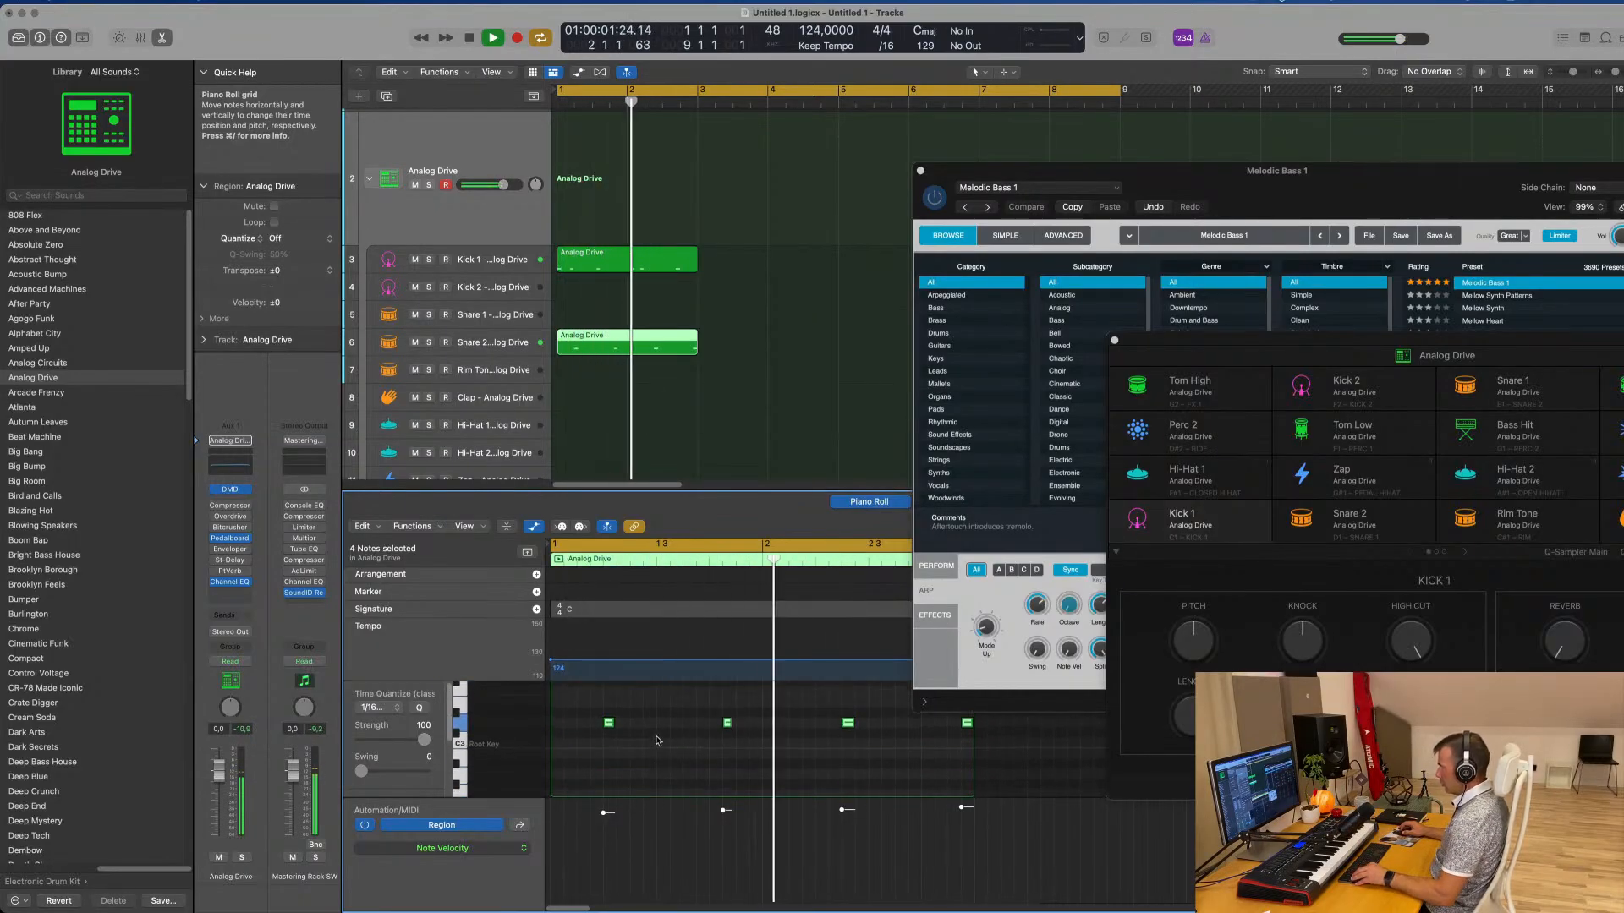
Stop playback and shift the second note of the Snare 2 region slightly earlier
key(space)
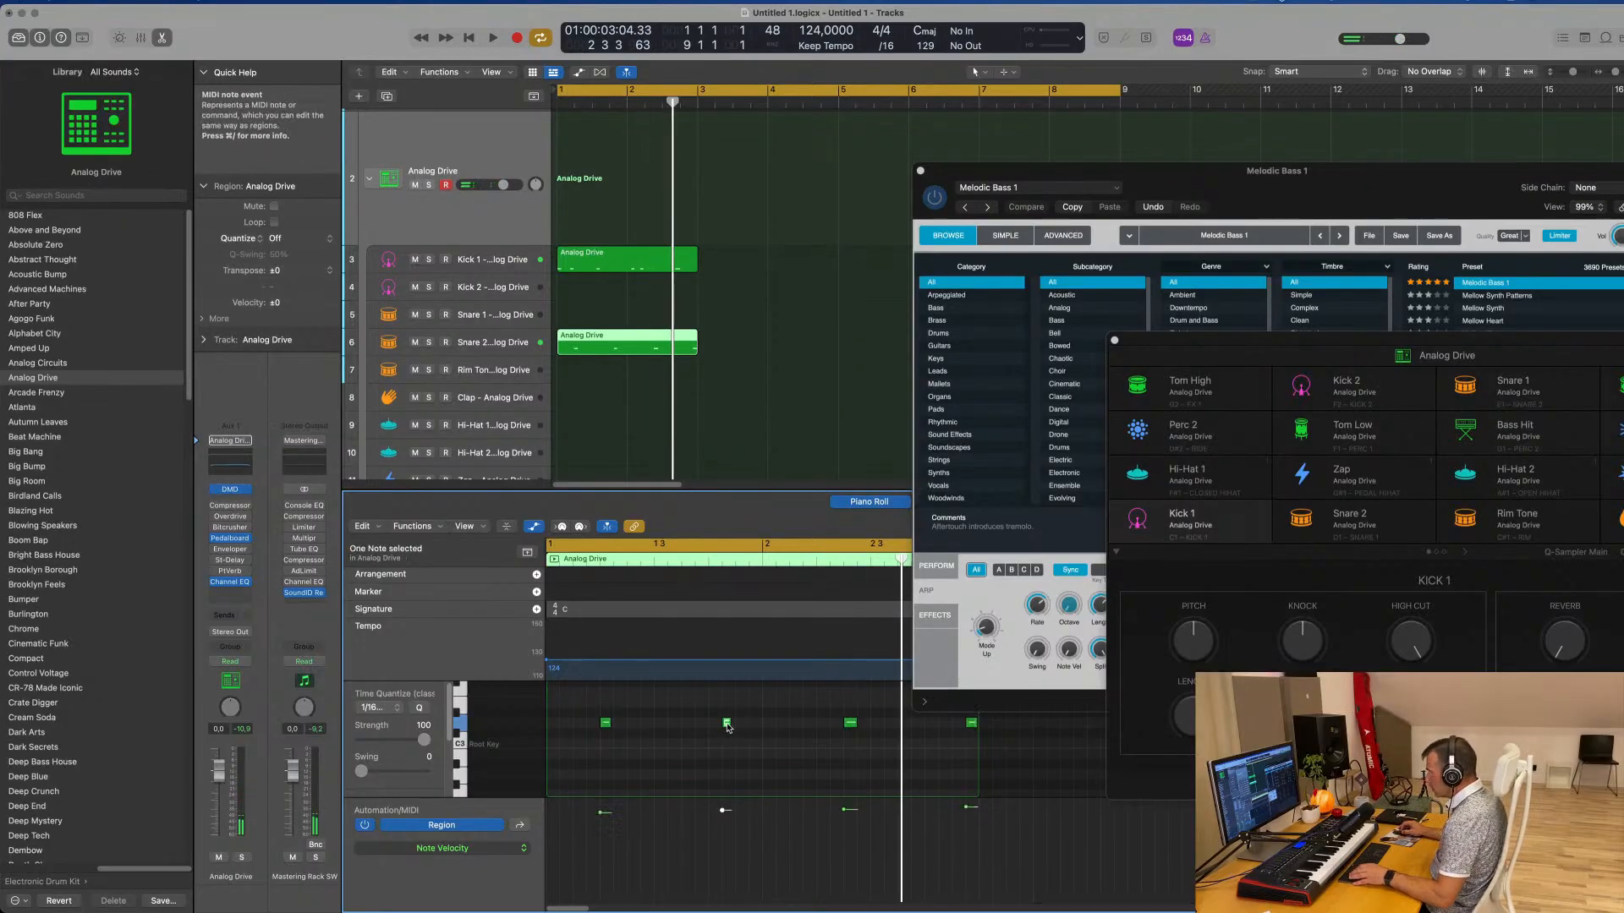
drag(728, 726, 713, 726)
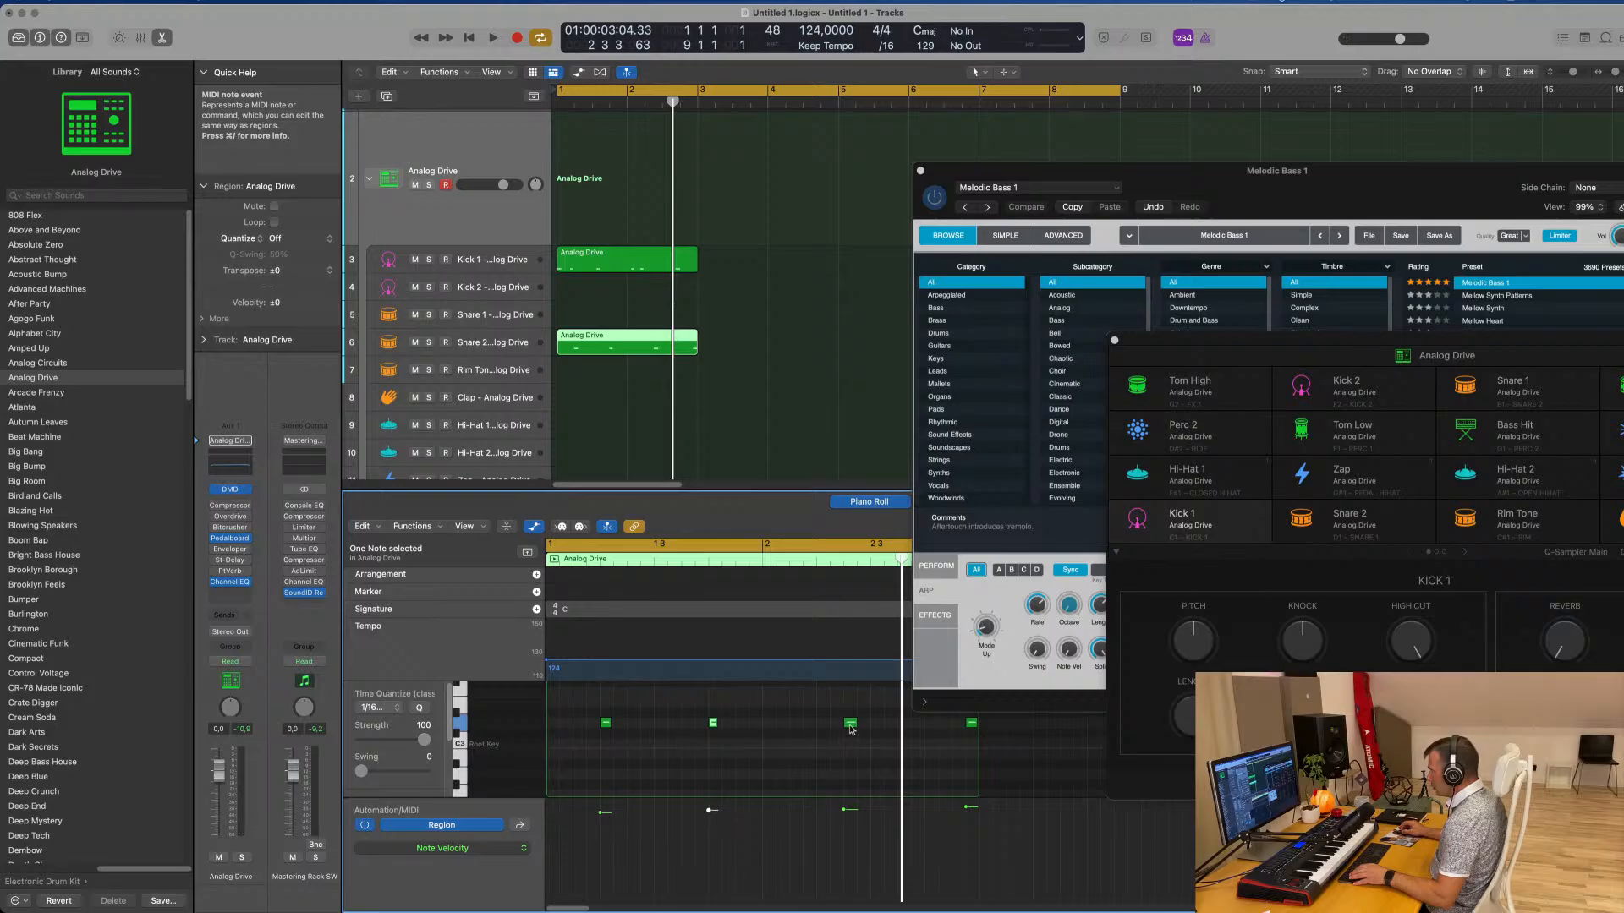
Shift the third and fourth notes of the Snare 2 region earlier while playing the pattern
drag(852, 729, 822, 727)
key(space)
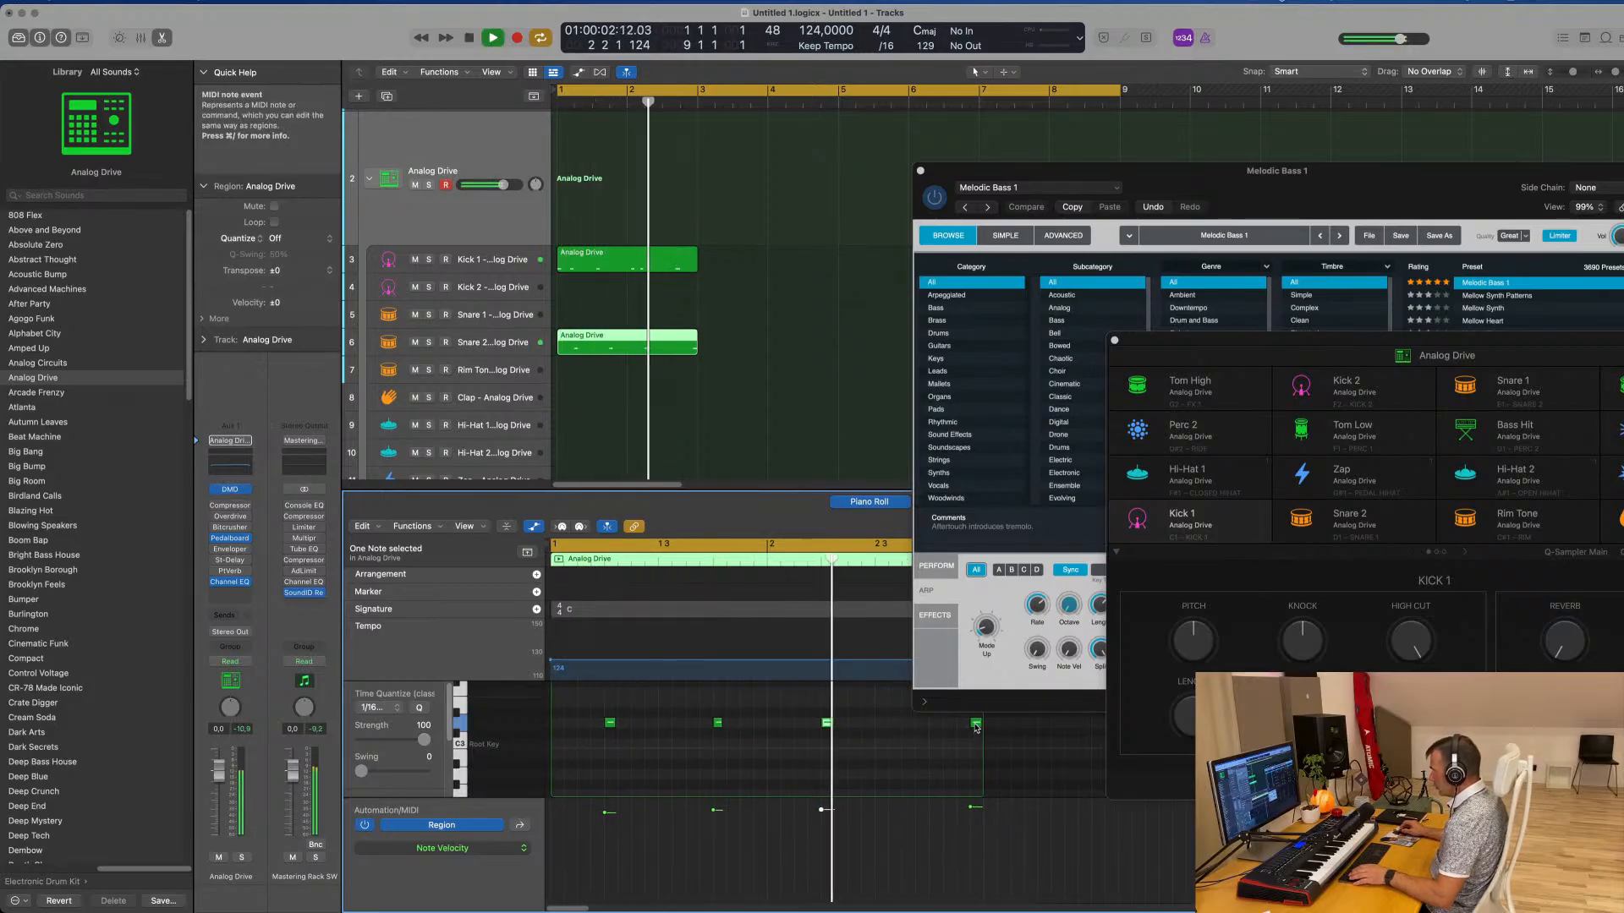
drag(976, 728, 934, 724)
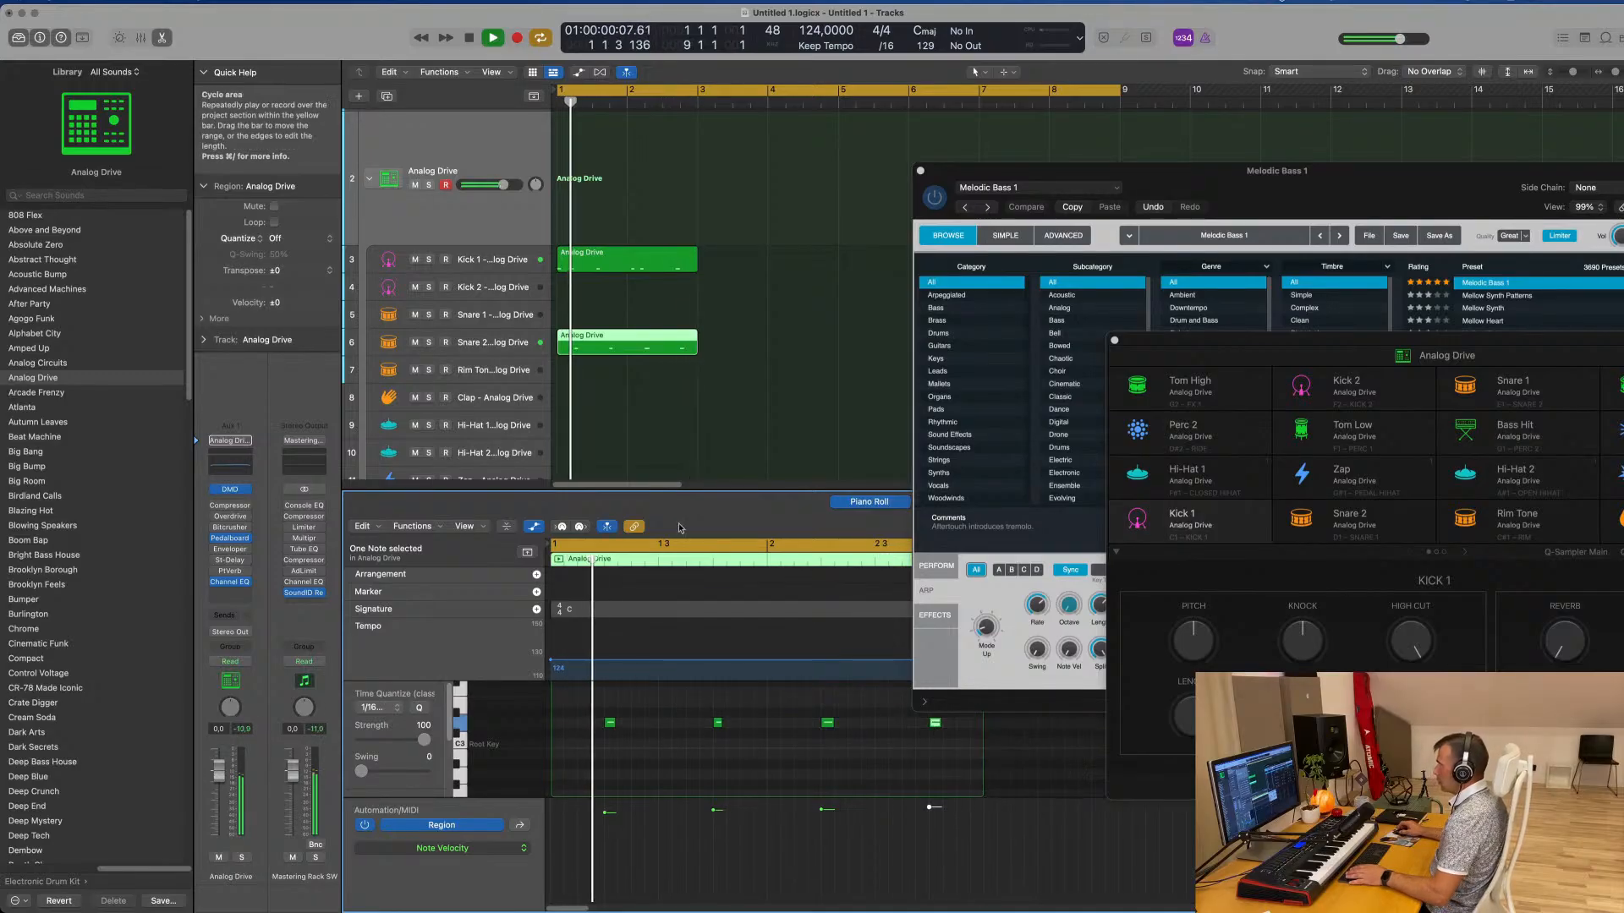
Select all four Snare 2 notes, place them with the first at position 1 2 1 1, and play the pattern
click(596, 263)
click(648, 340)
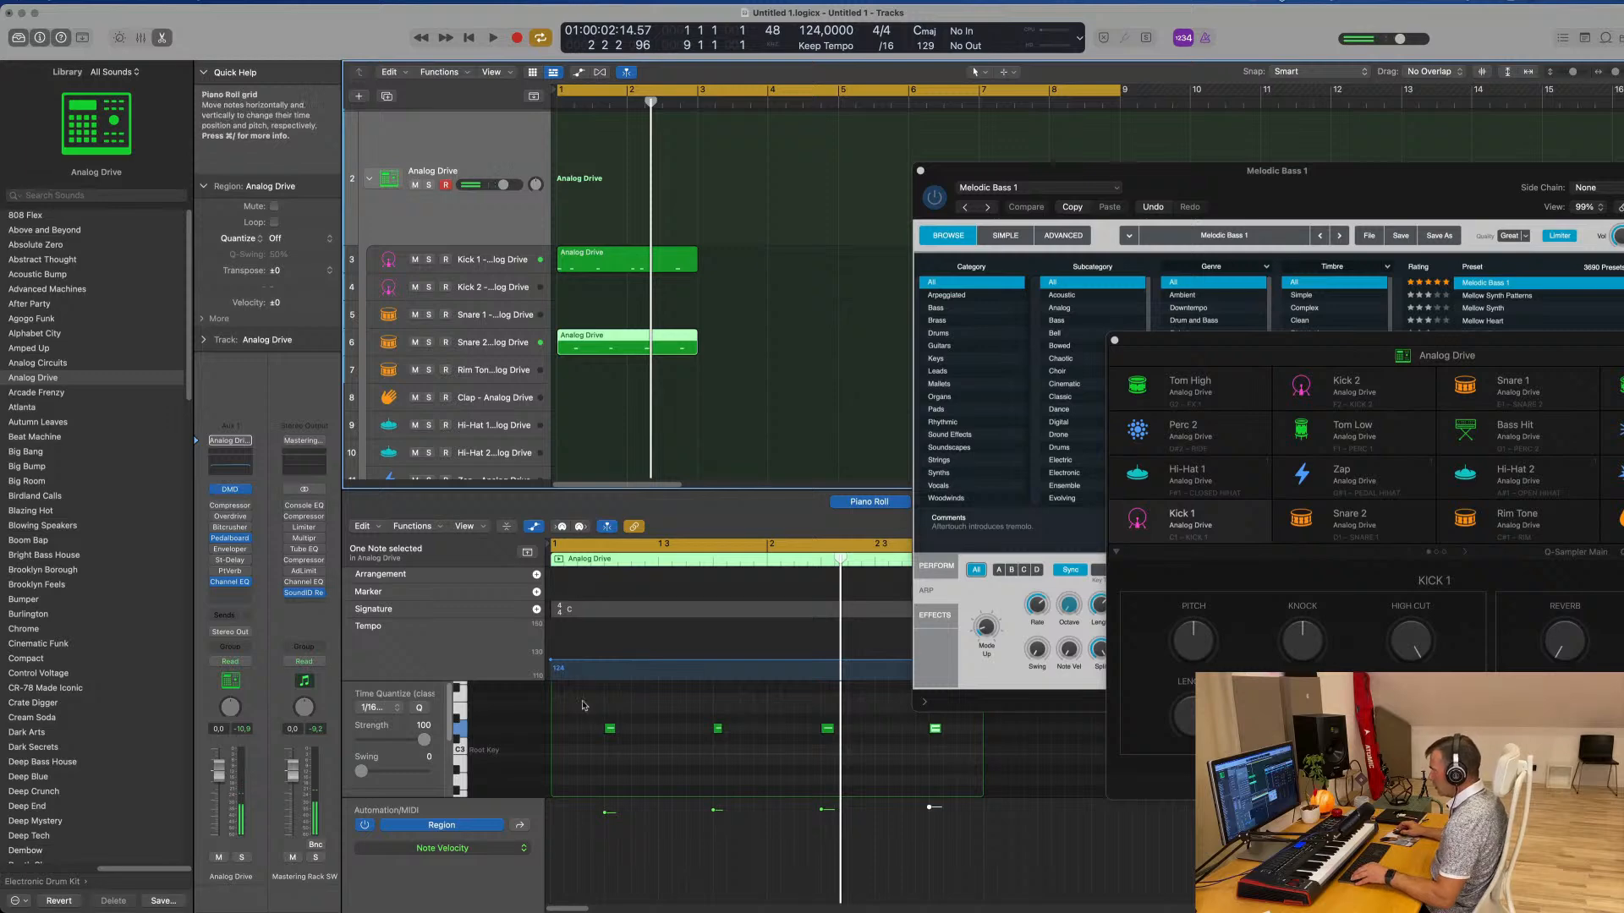
drag(583, 704, 979, 789)
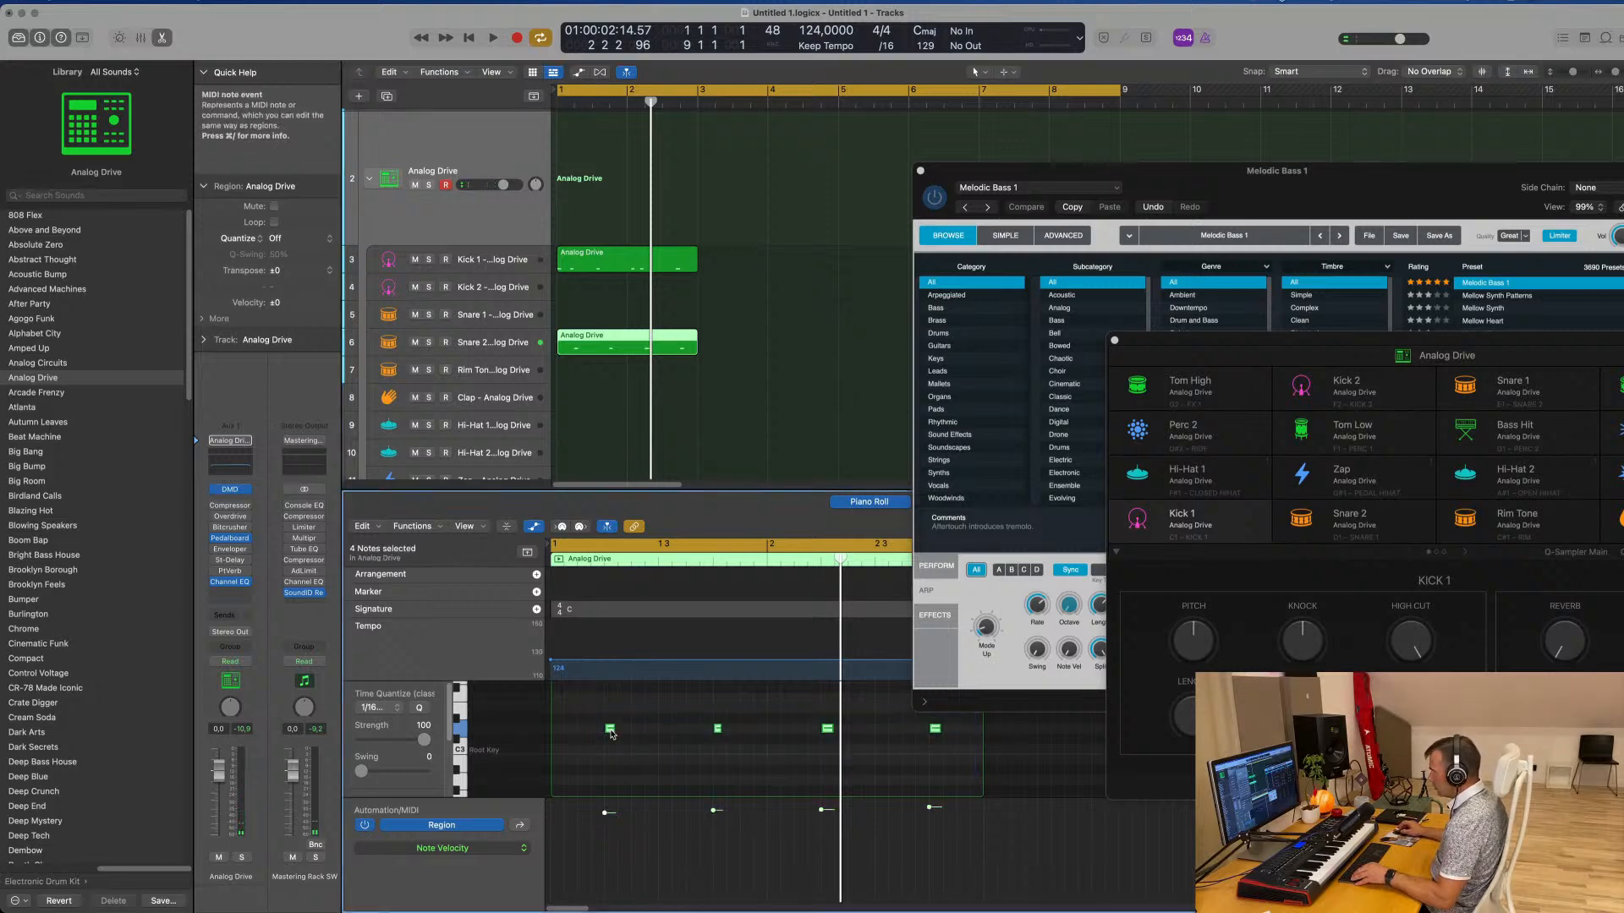
drag(611, 733, 620, 732)
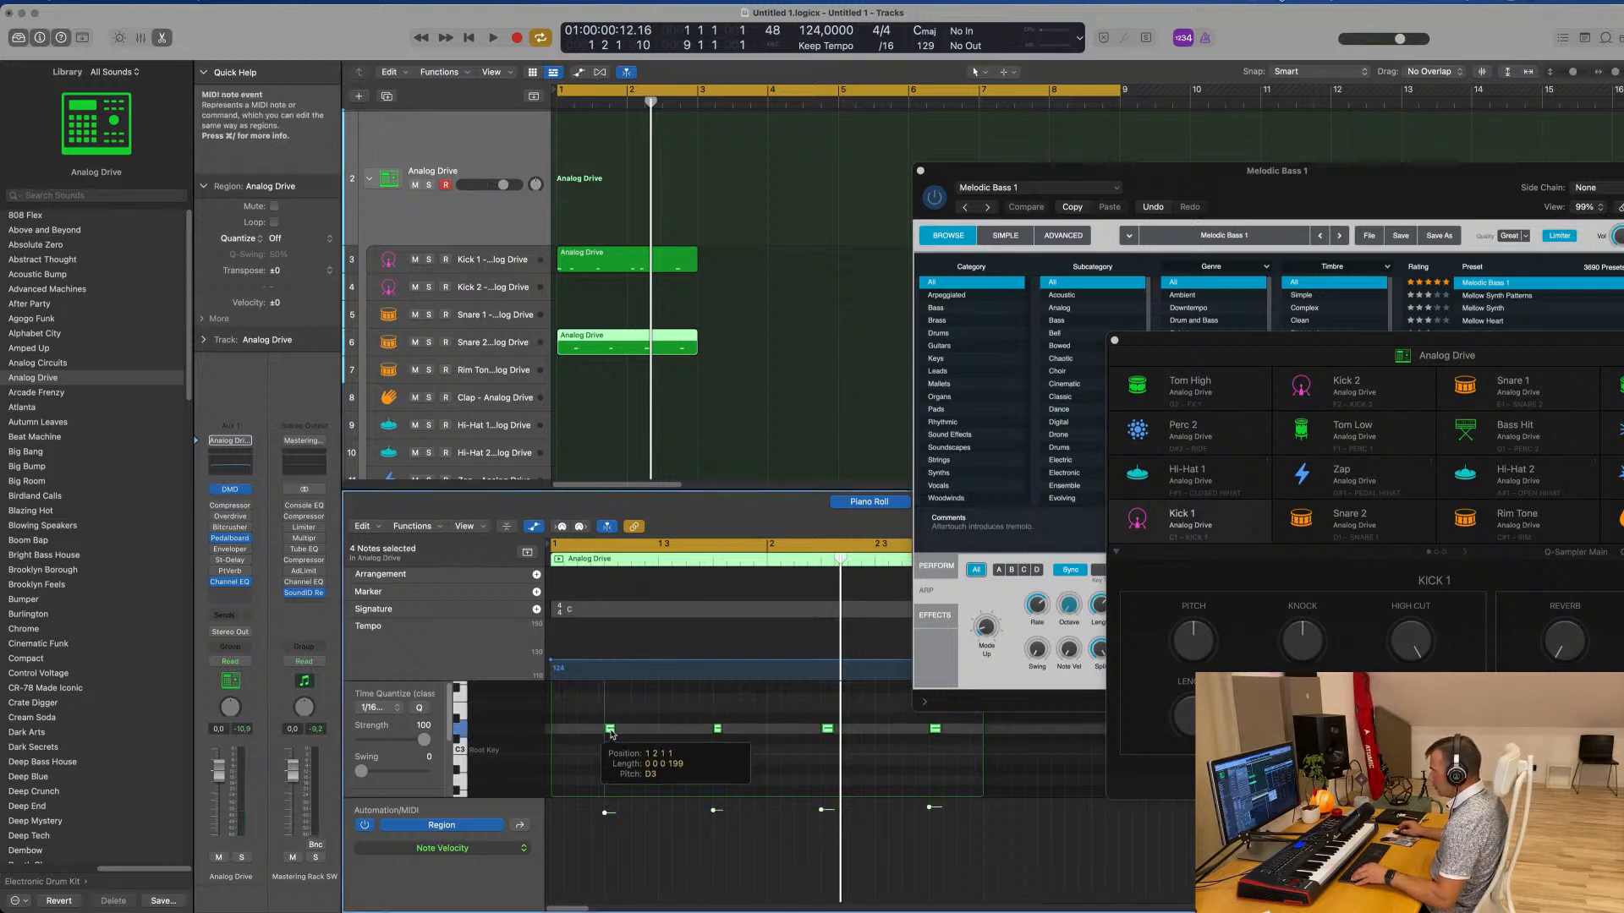
key(space)
key(space)
Move the third note of the Kick 1 region a sixteenth earlier to 1 3 1 1 and replay the pattern
click(641, 265)
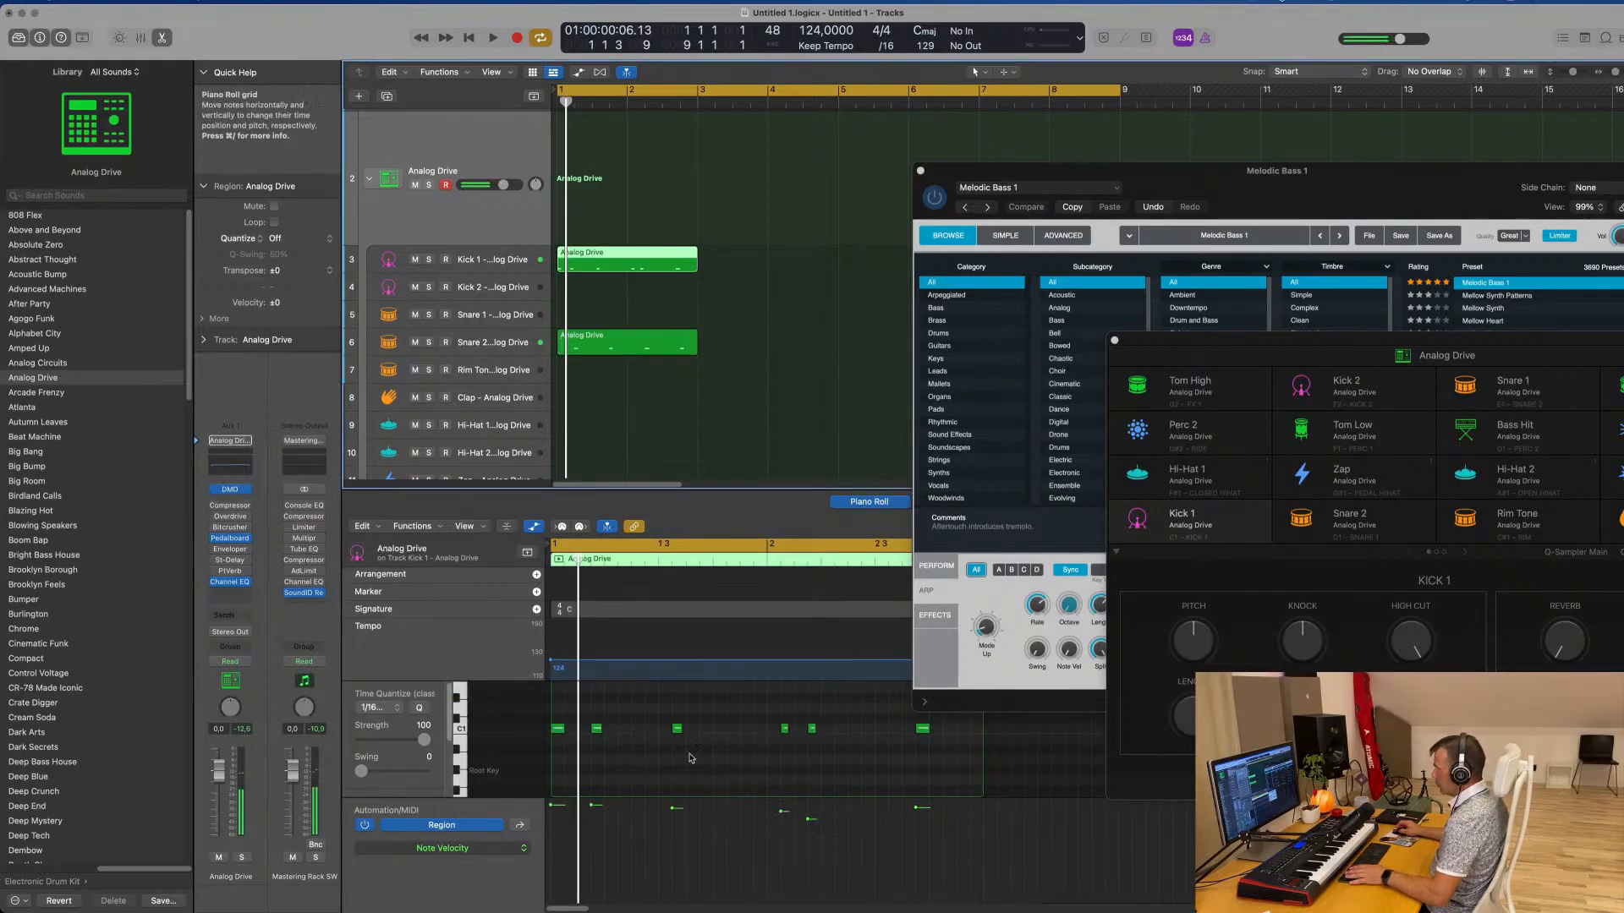
key(space)
key(space)
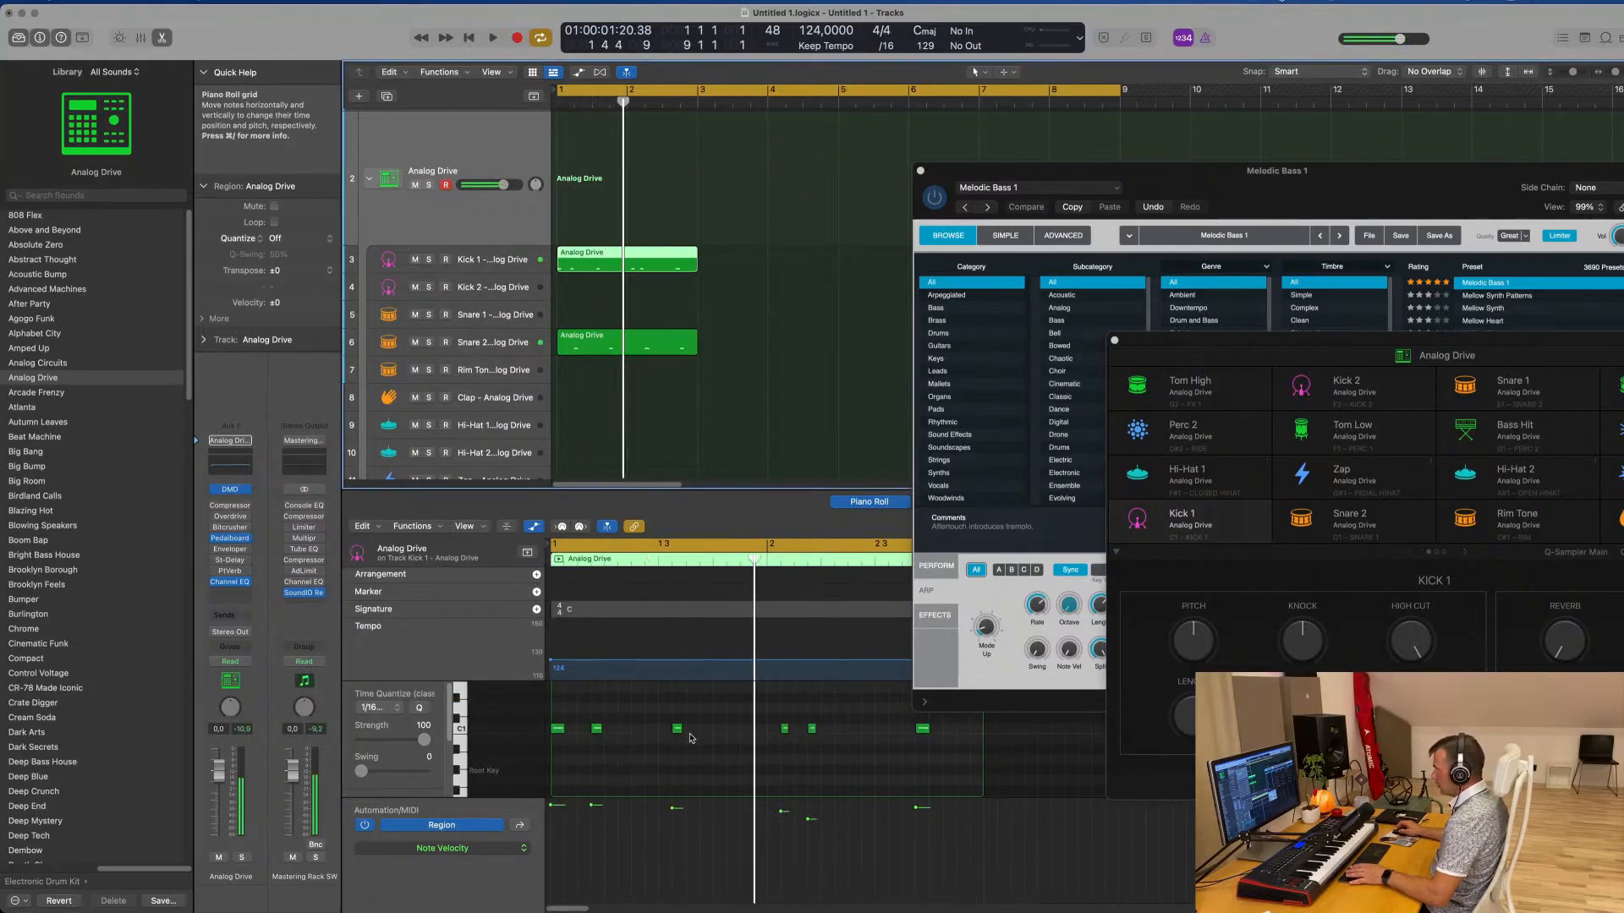
click(676, 729)
drag(662, 730, 663, 730)
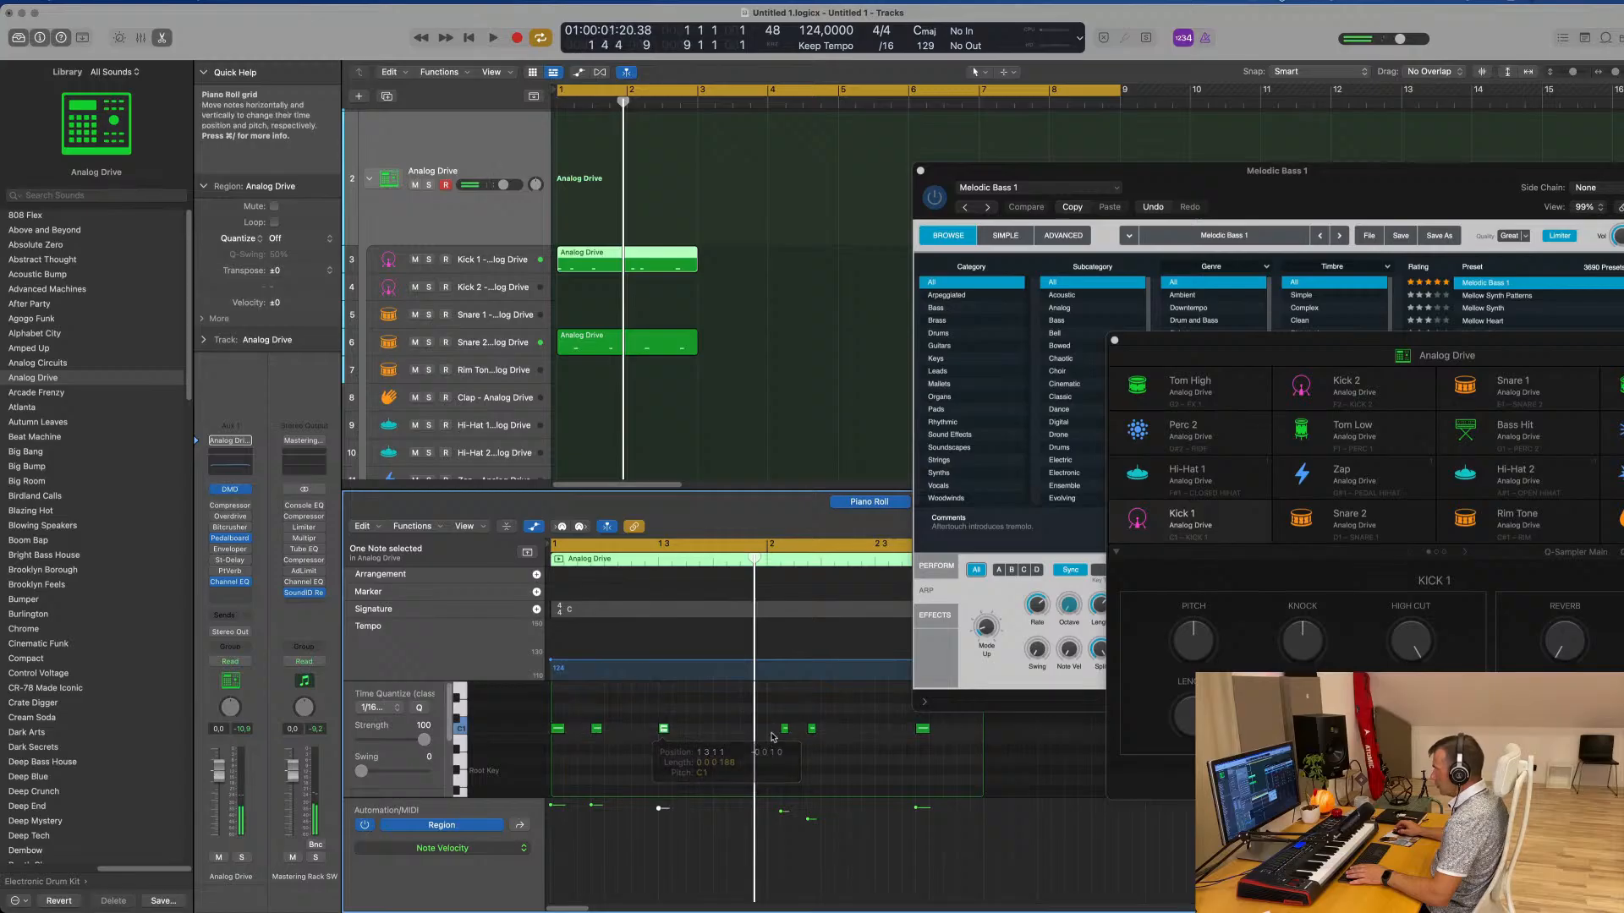
key(space)
key(space)
Shift the fourth, fifth and last Kick 1 notes a sixteenth earlier each, checking them in playback
mouse_move(778, 716)
mouse_down()
mouse_move(846, 752)
mouse_move(778, 734)
mouse_up()
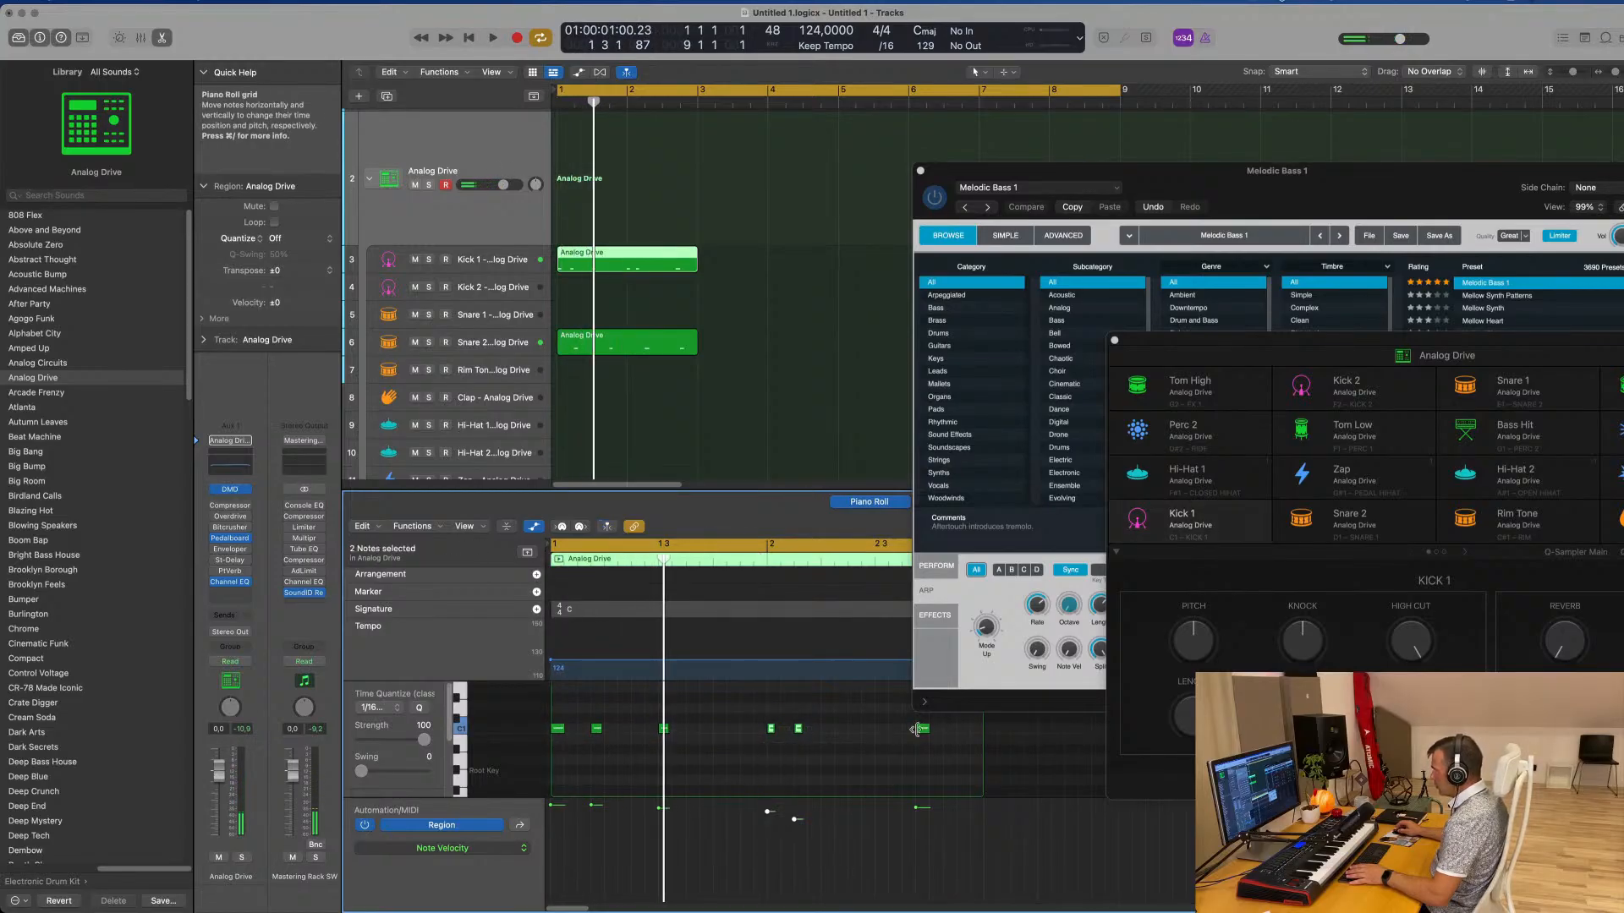
key(space)
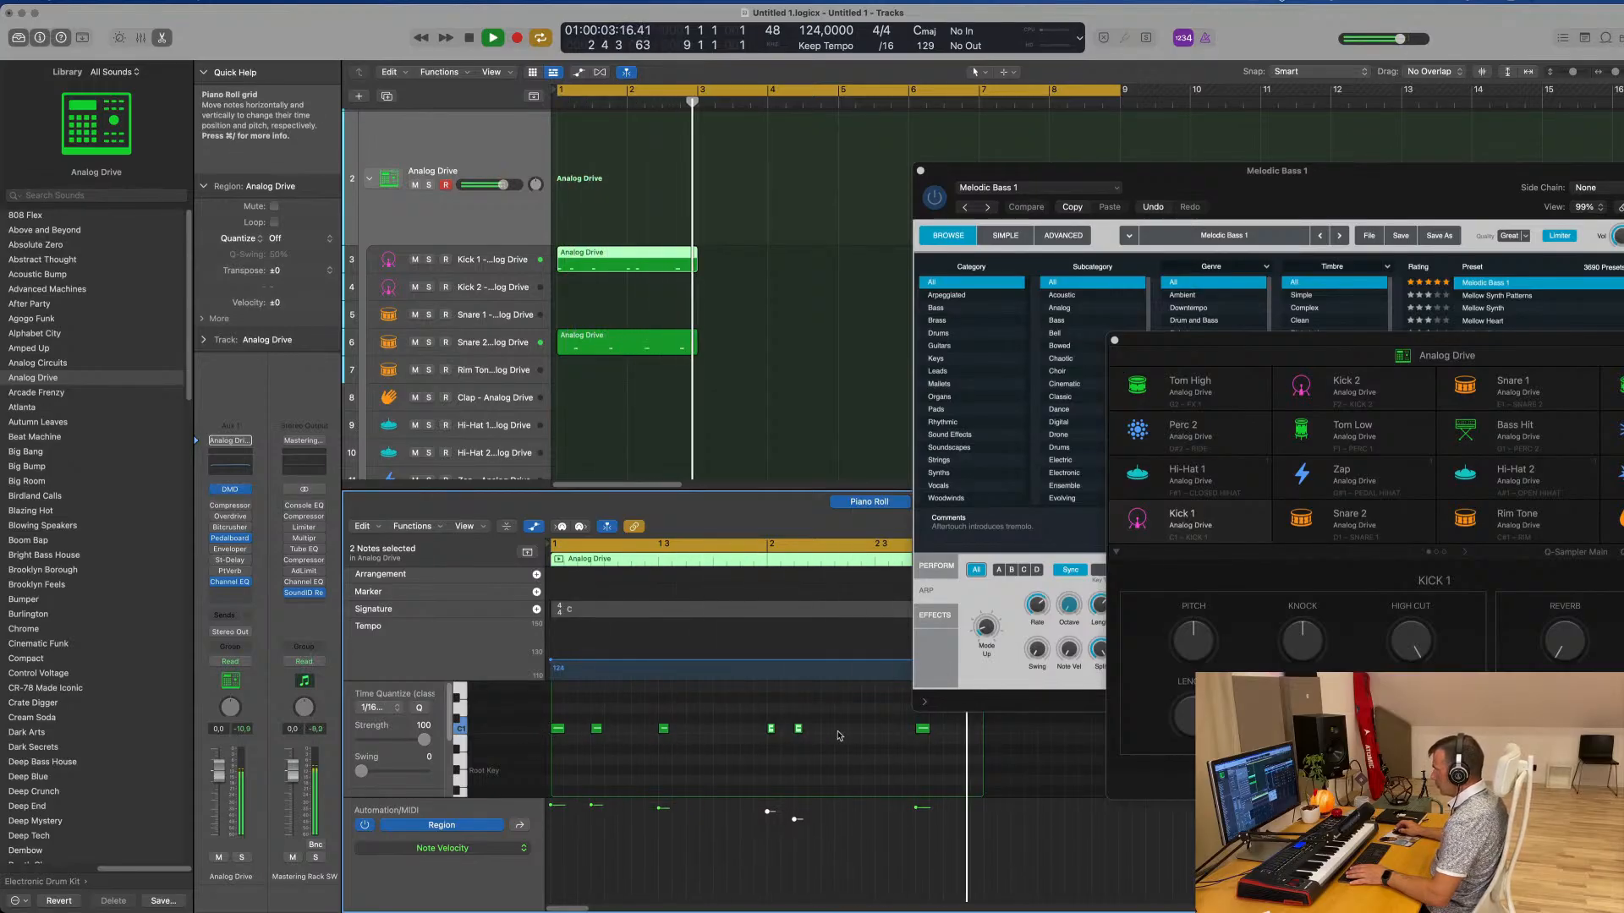
click(917, 729)
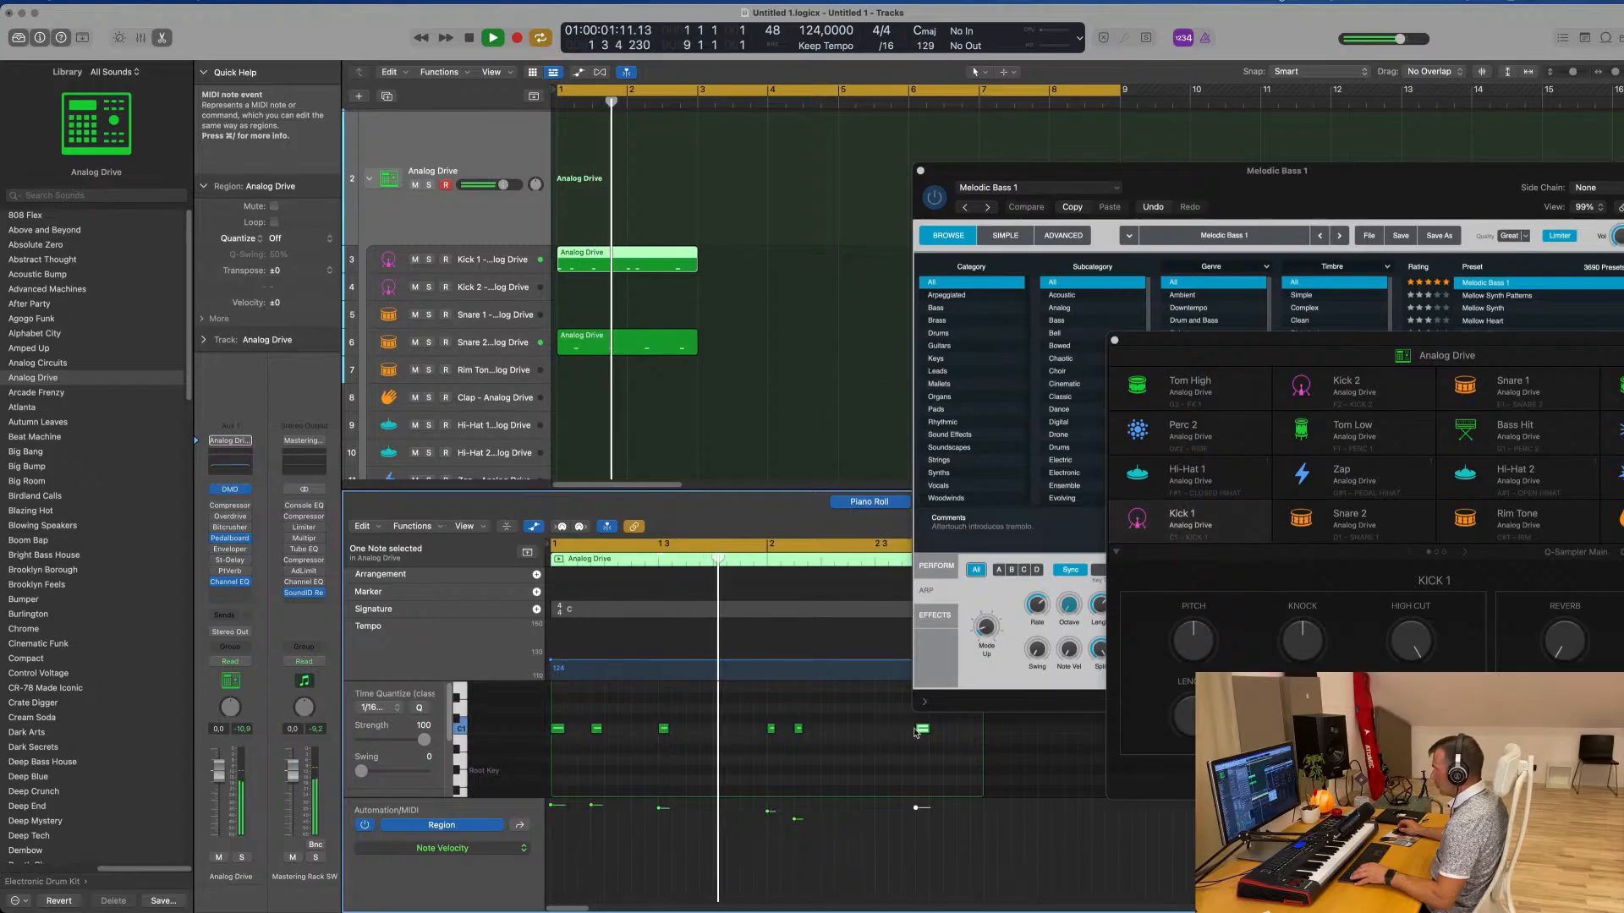
drag(919, 730, 905, 730)
Even out the Kick 1 note lengths, setting the fourth note to 0 0 1 0, and play the pattern with nothing selected
click(778, 820)
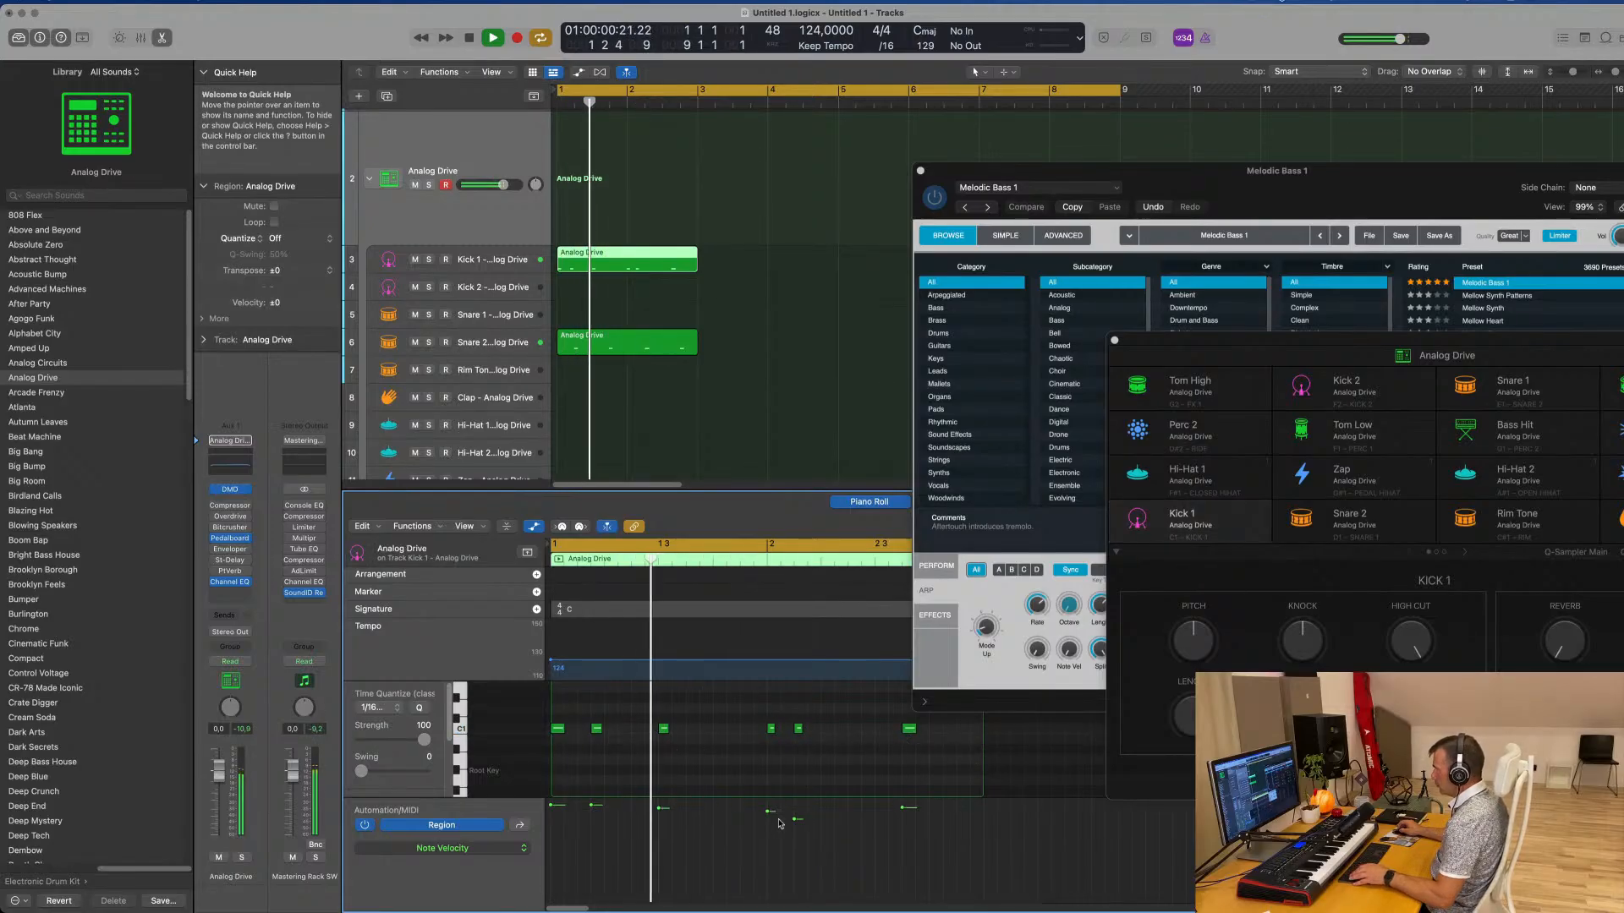
click(795, 819)
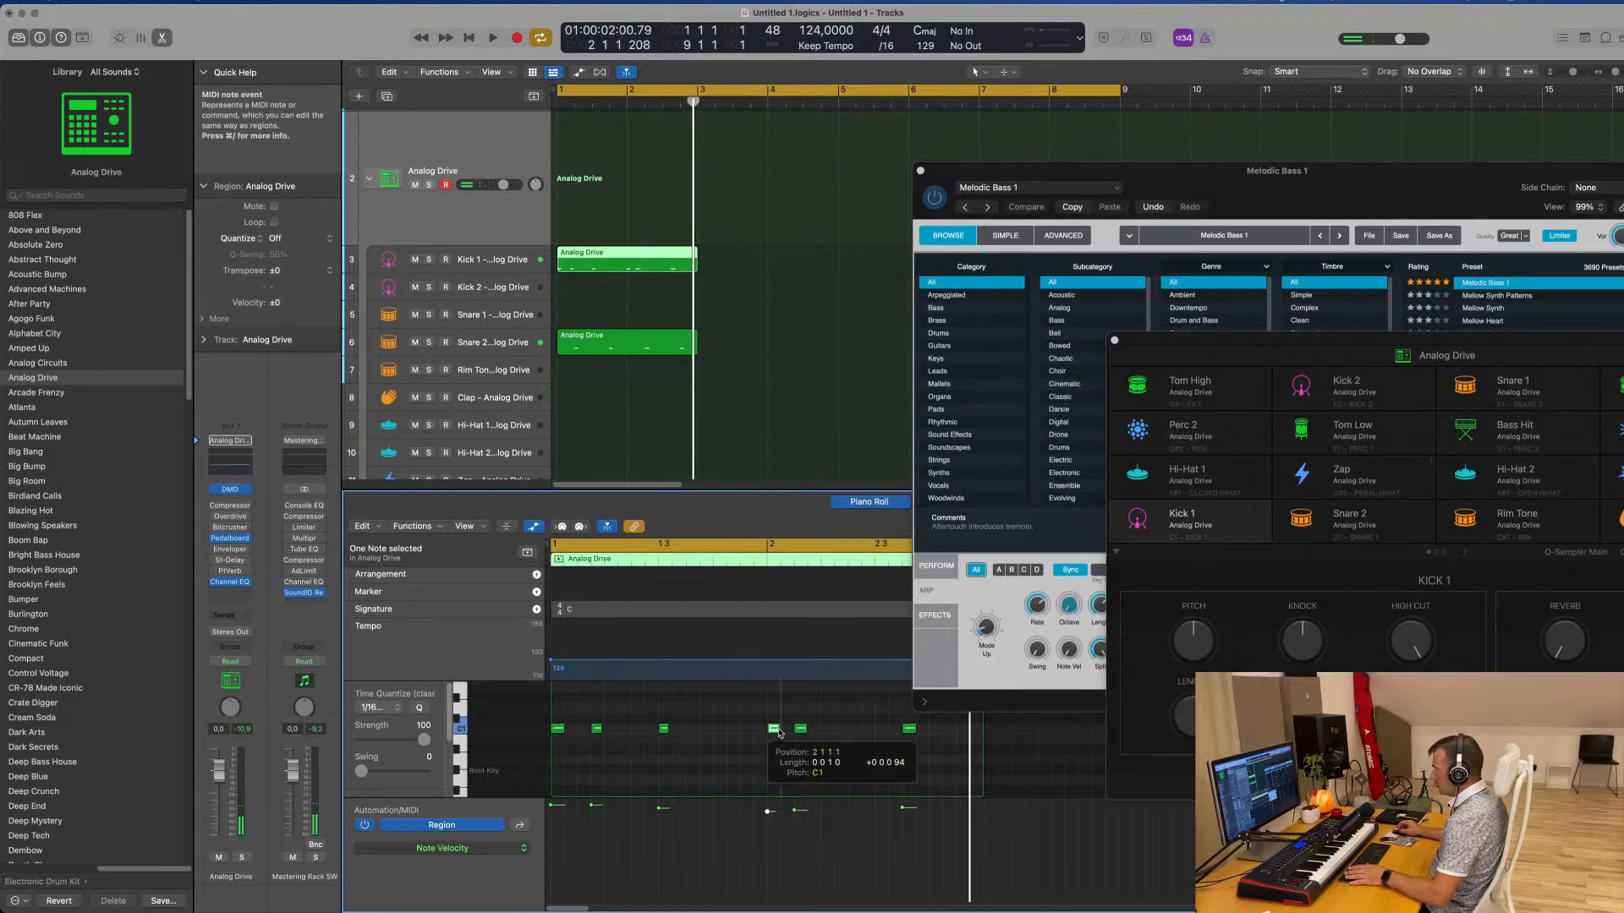
key(space)
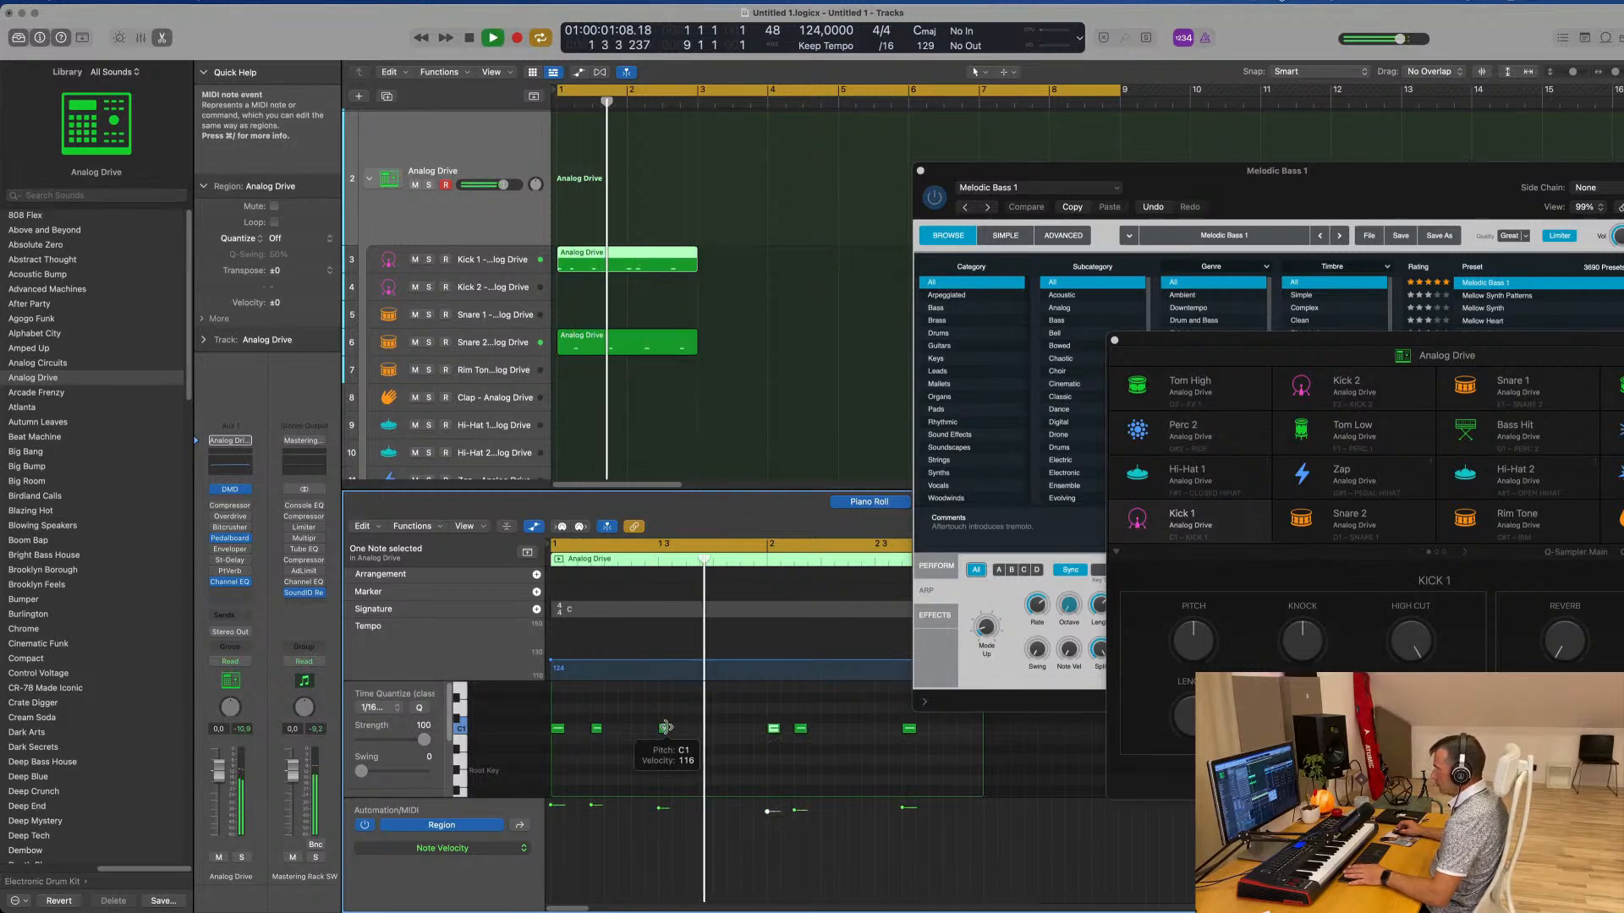
click(597, 728)
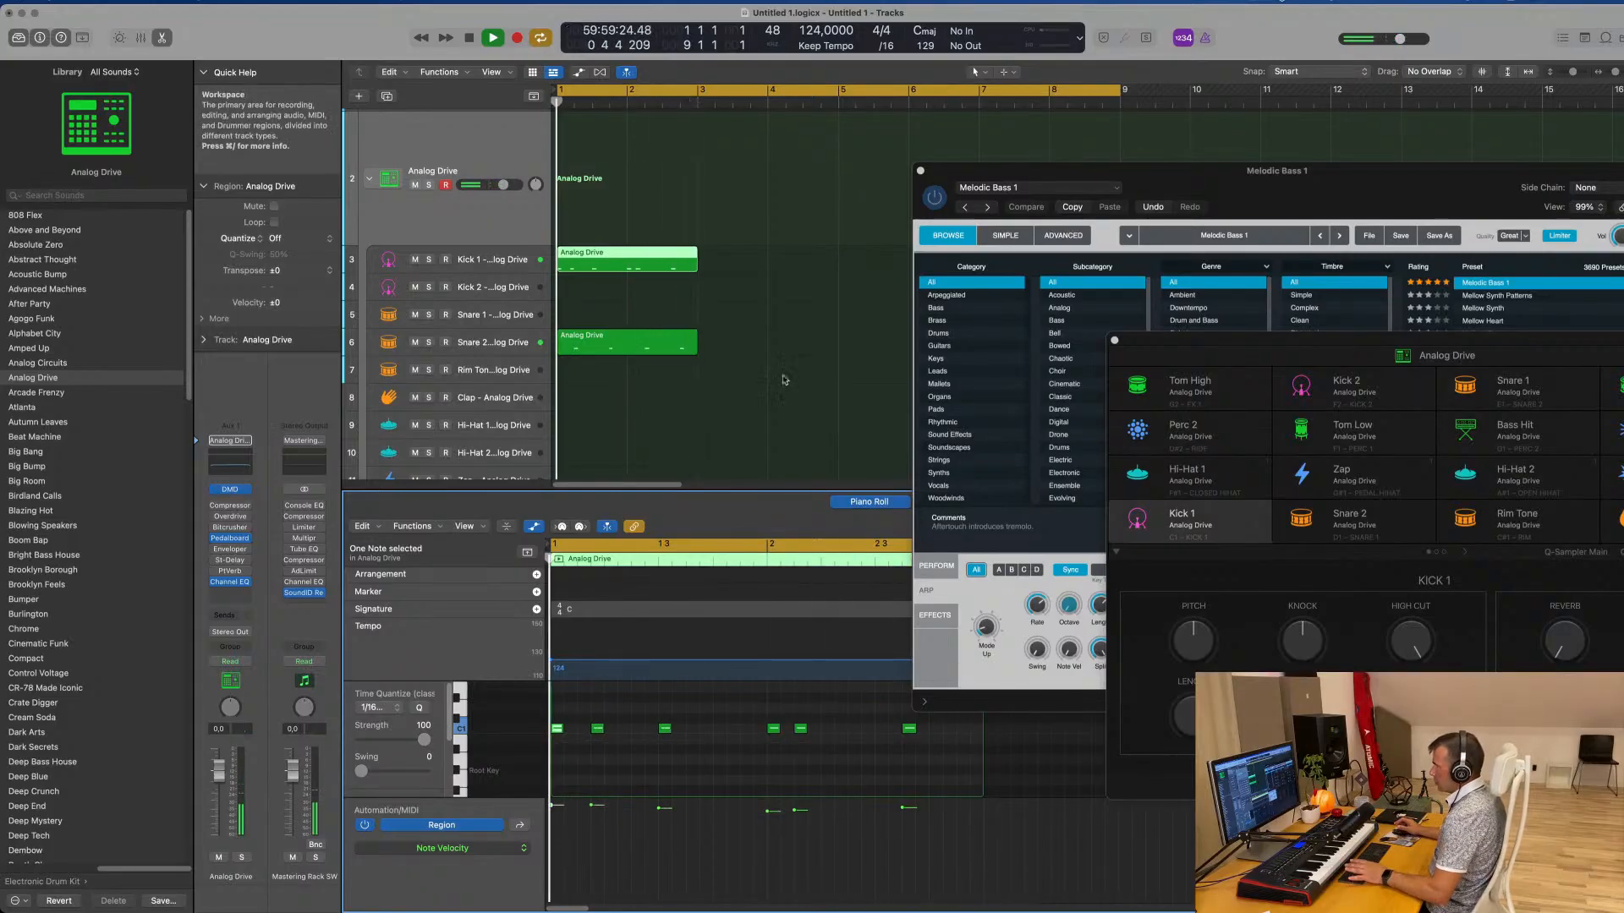
click(757, 337)
key(space)
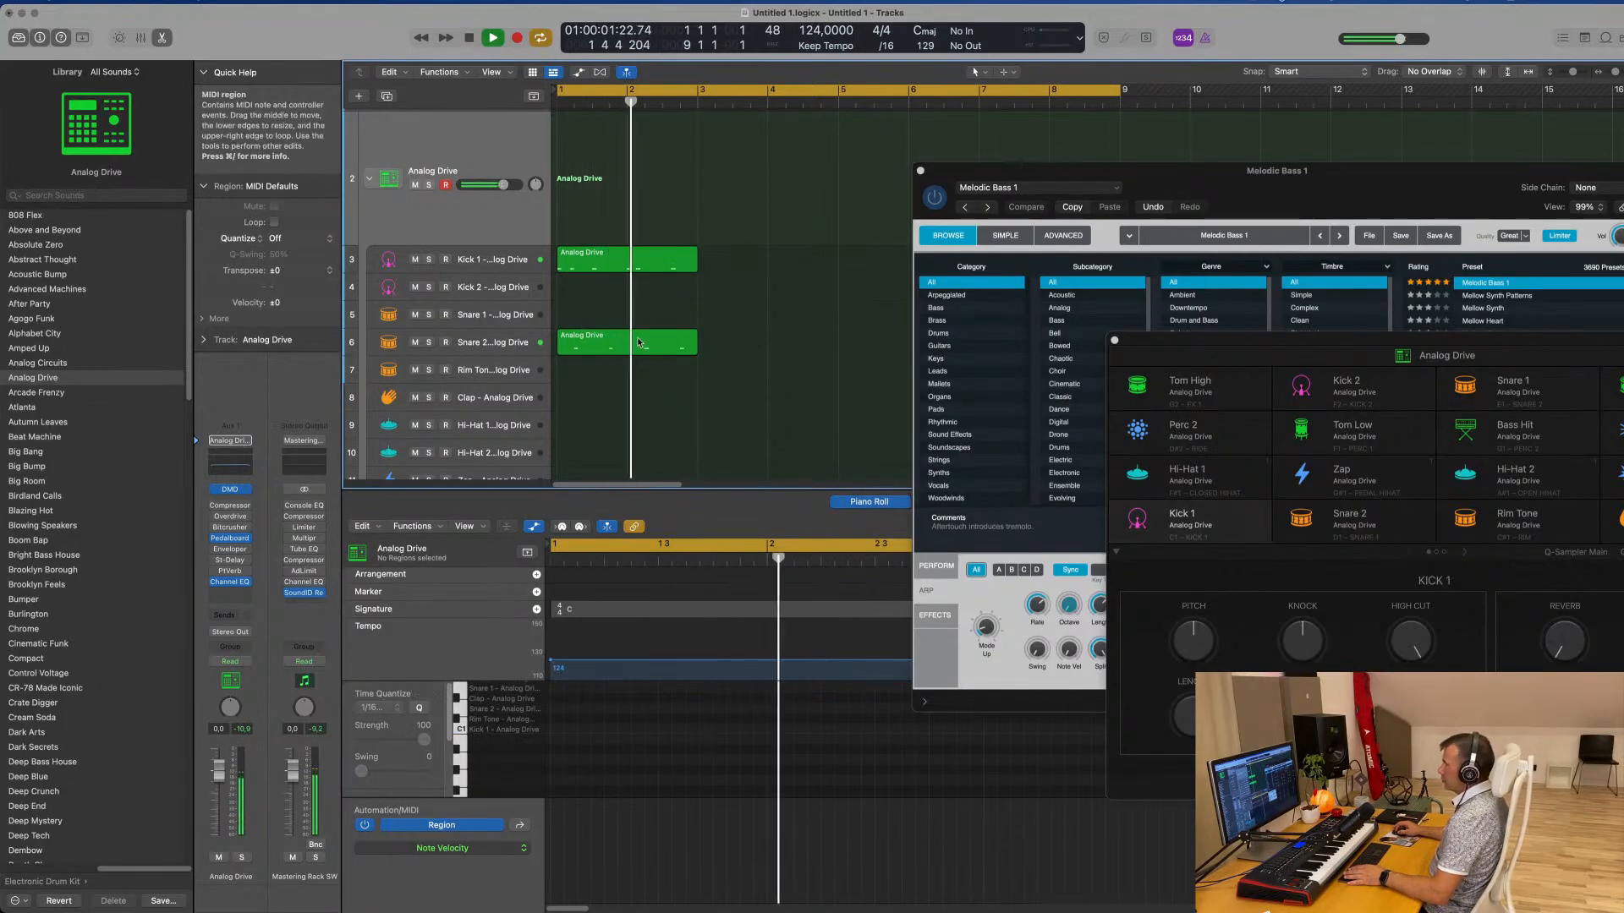
Repeat the Kick 1 and Snare 2 regions once through bar 4 and move the Melodic Bass 1 window aside
click(668, 344)
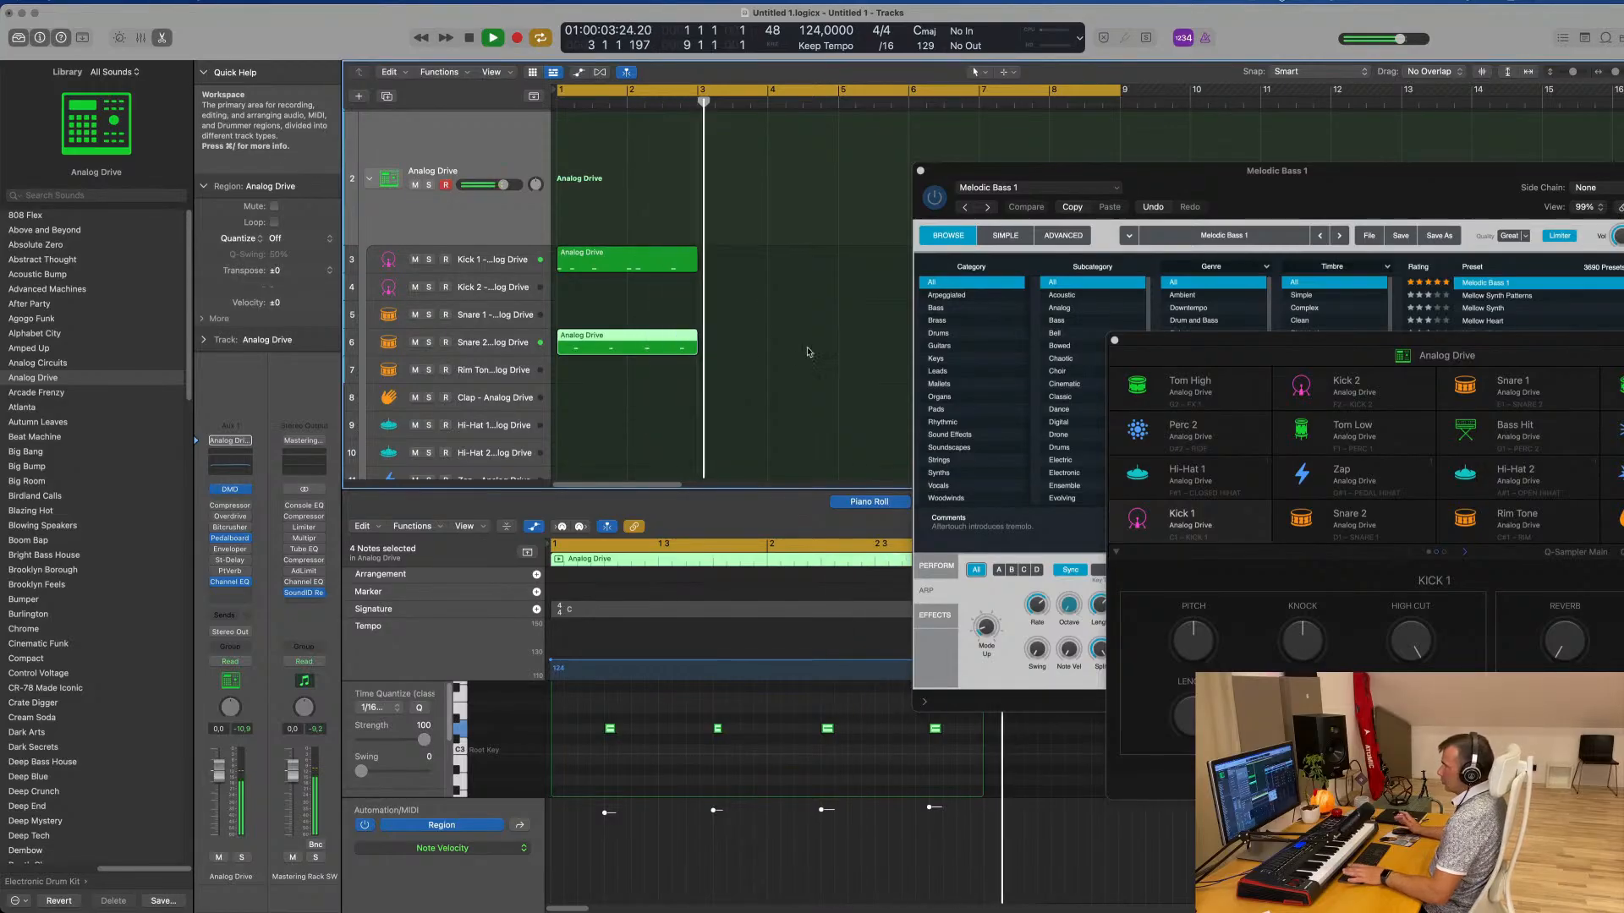
drag(744, 262, 652, 350)
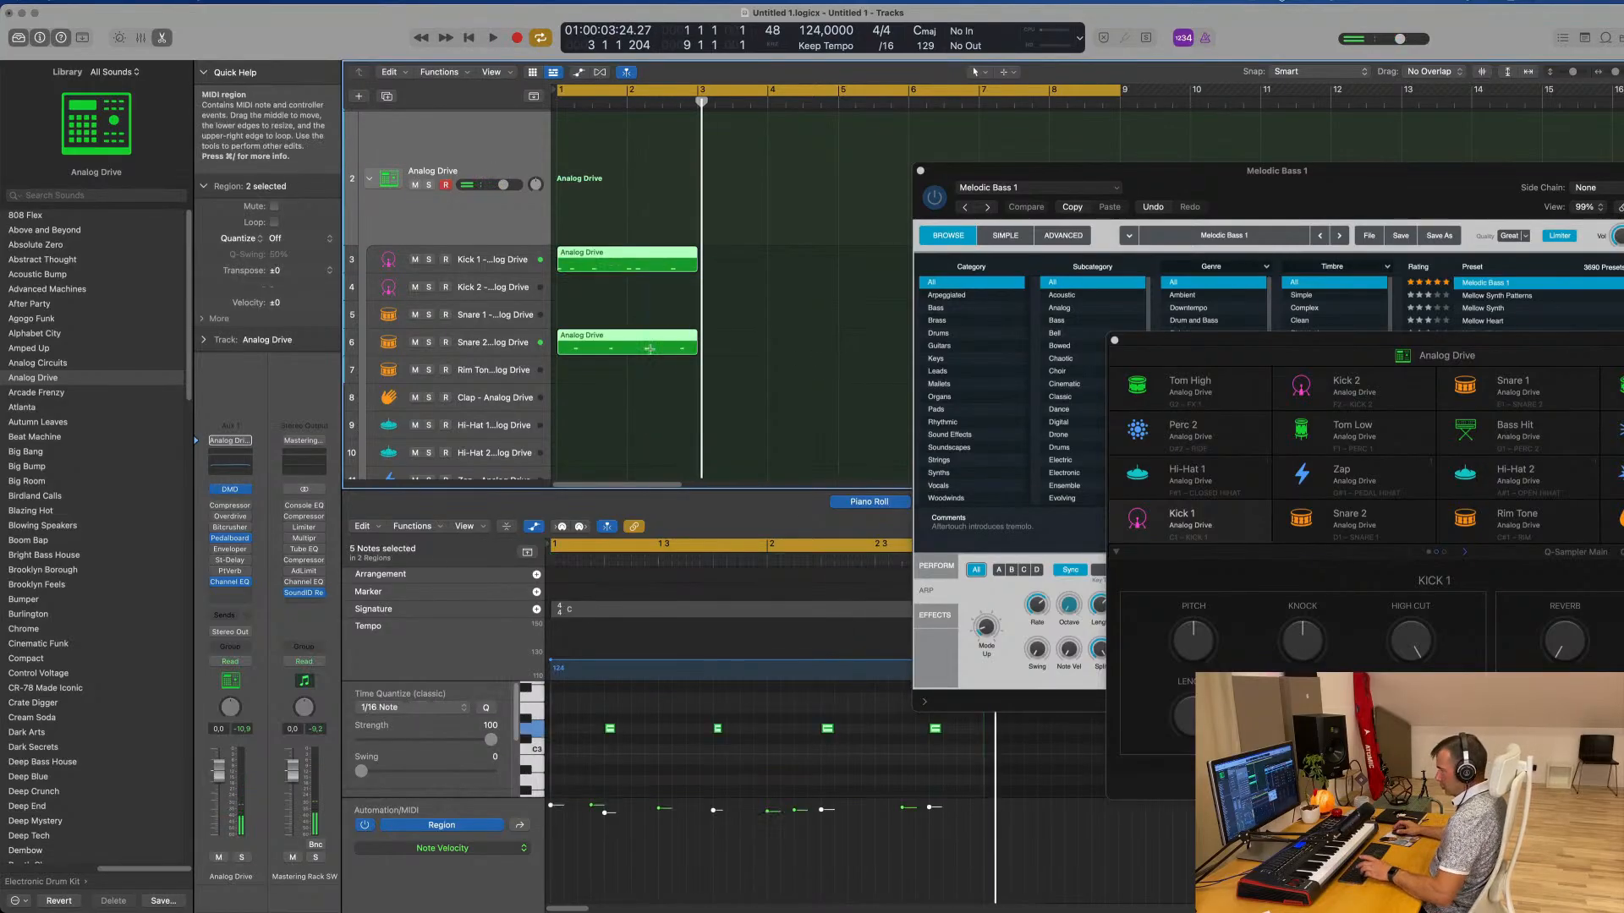
key(super+r)
drag(1195, 179, 1622, 206)
Play the four-bar kick and snare pattern and examine its regions along the timeline
key(space)
scroll(830, 304, down, 2)
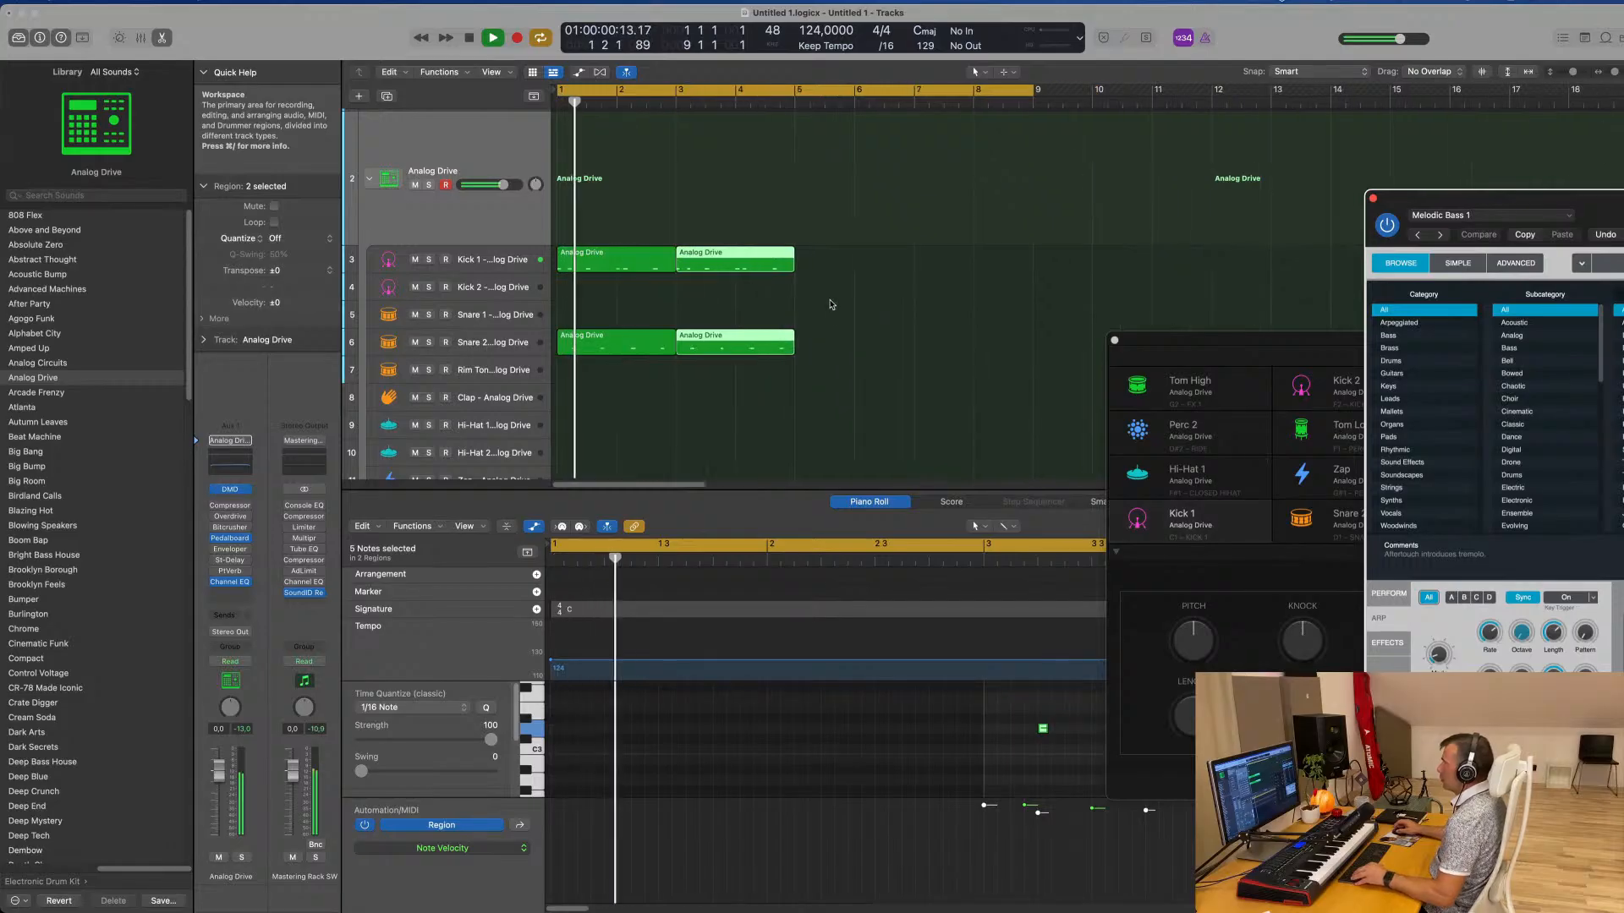
scroll(839, 305, up, 3)
scroll(838, 306, right, 1)
scroll(749, 306, left, 1)
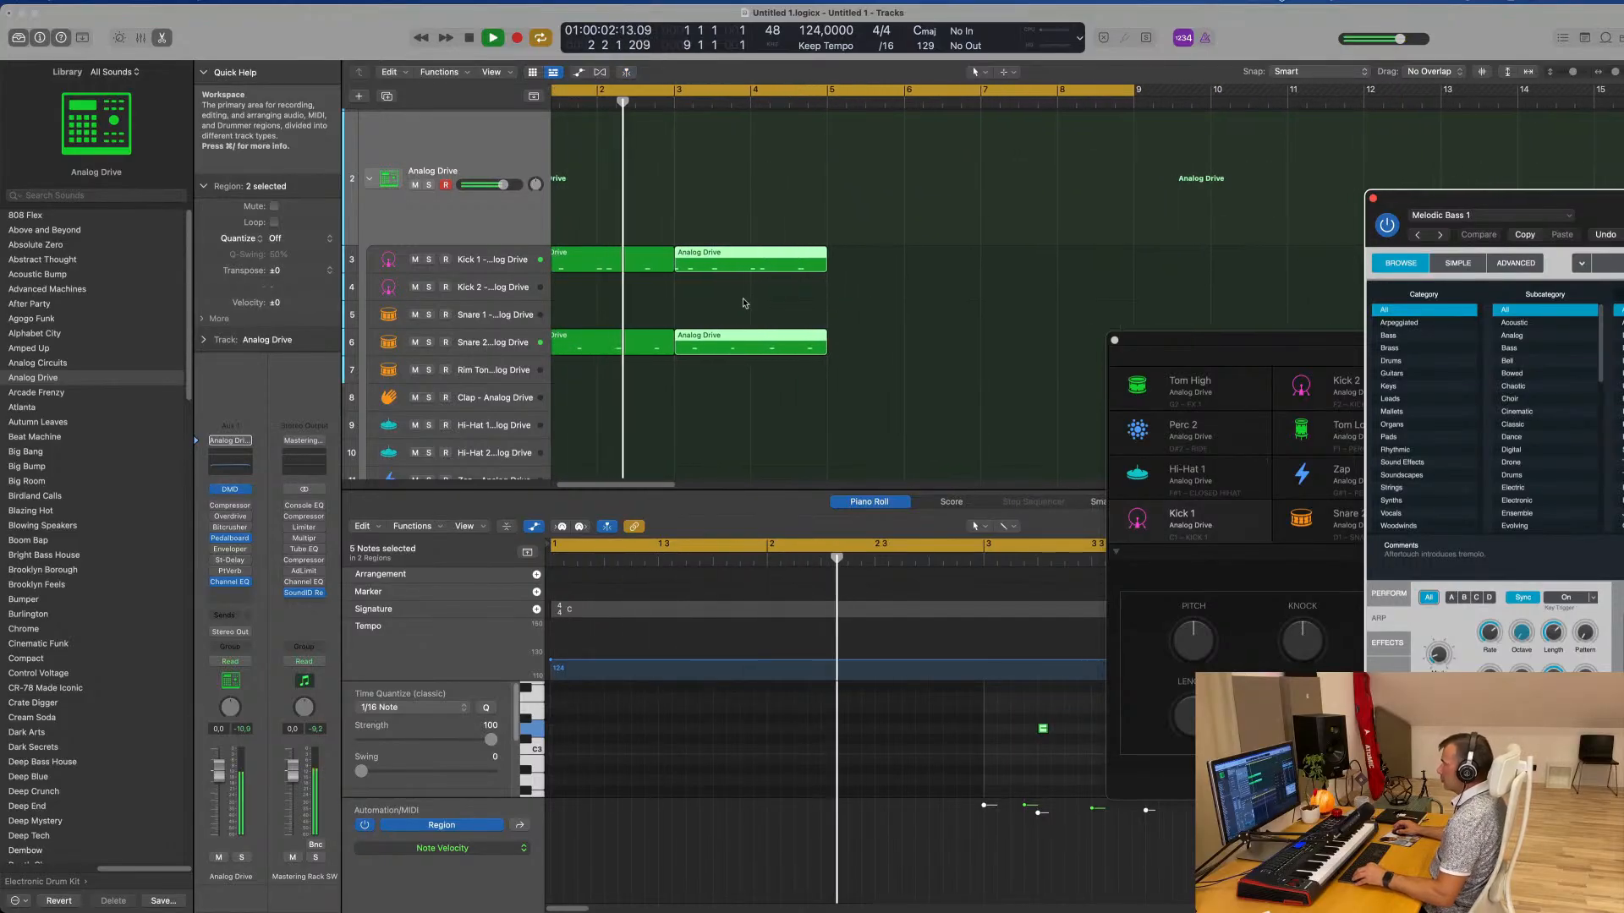
scroll(748, 305, down, 2)
scroll(822, 310, down, 1)
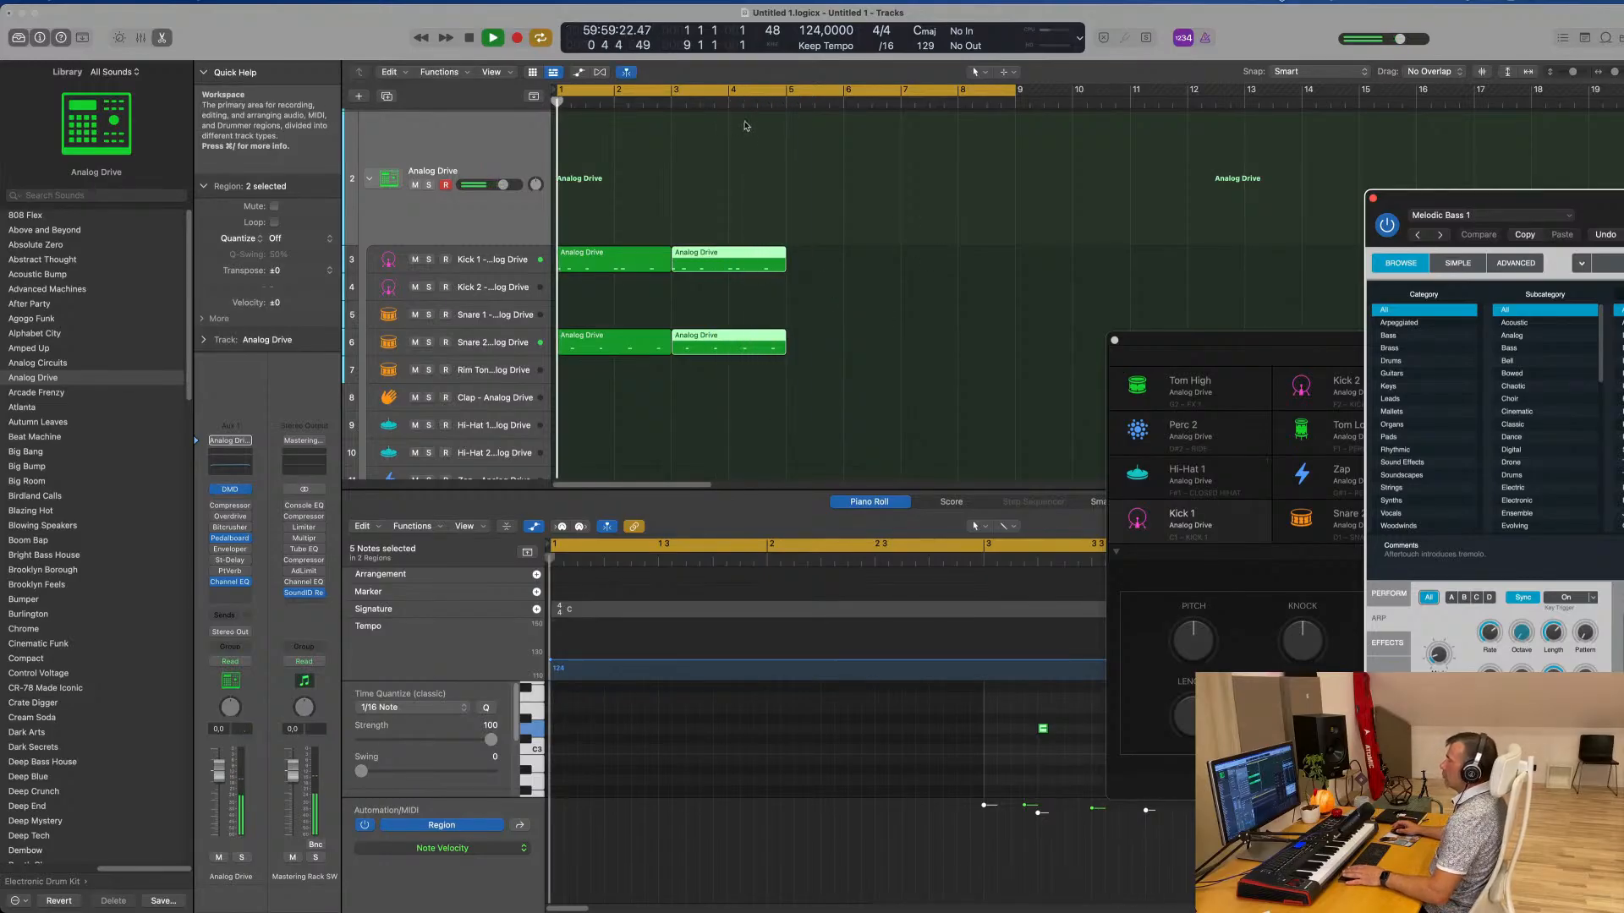
scroll(748, 131, up, 4)
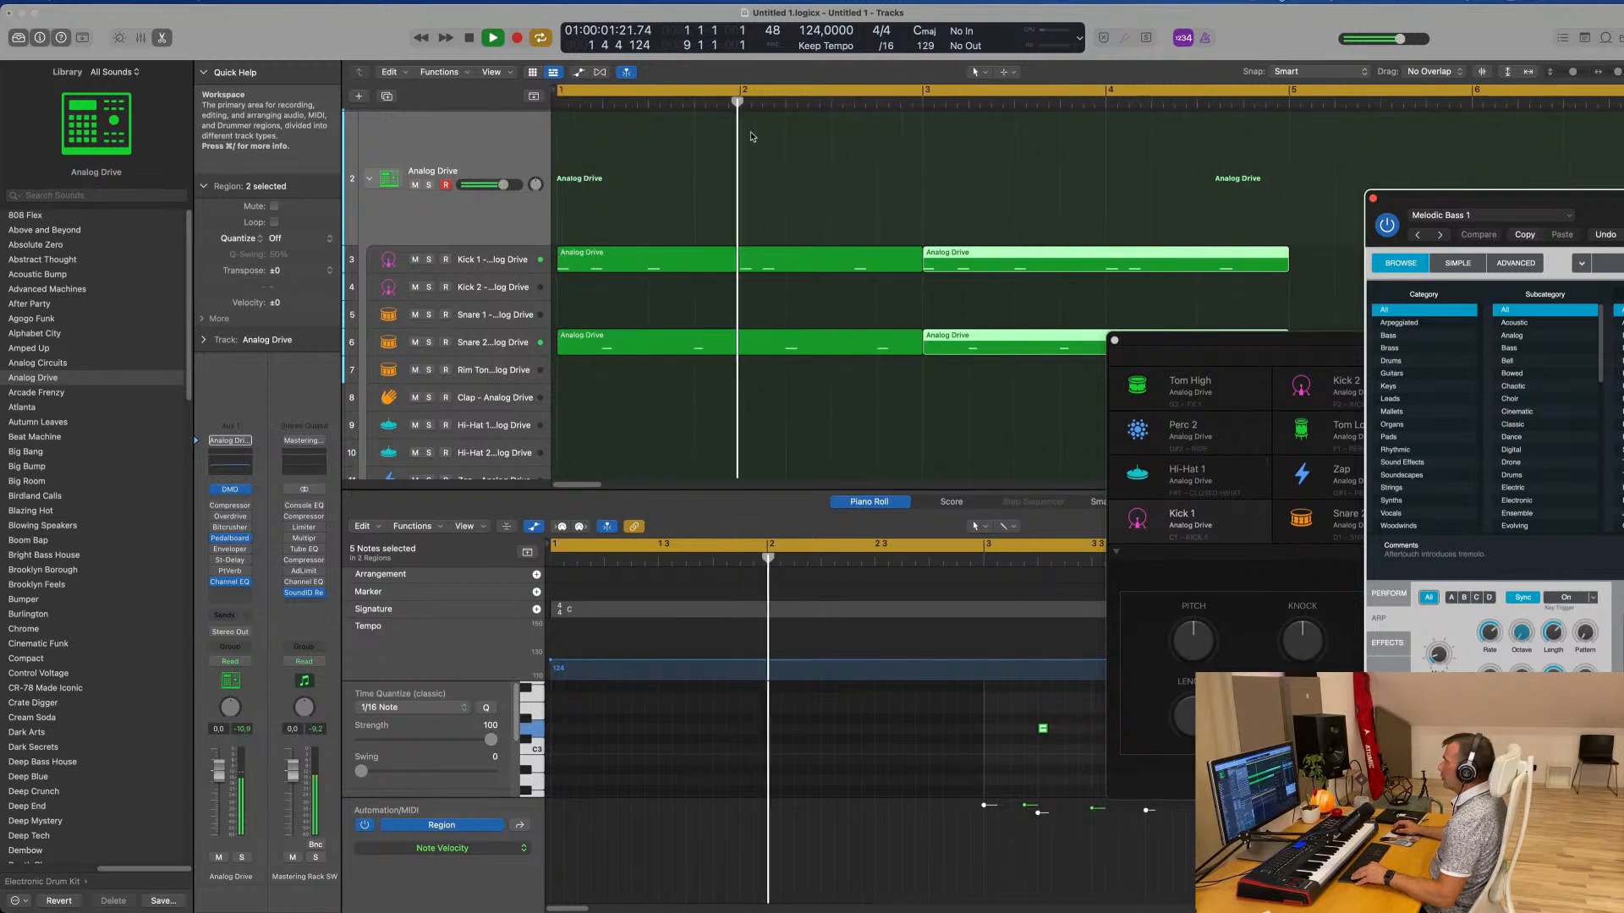
scroll(750, 136, down, 1)
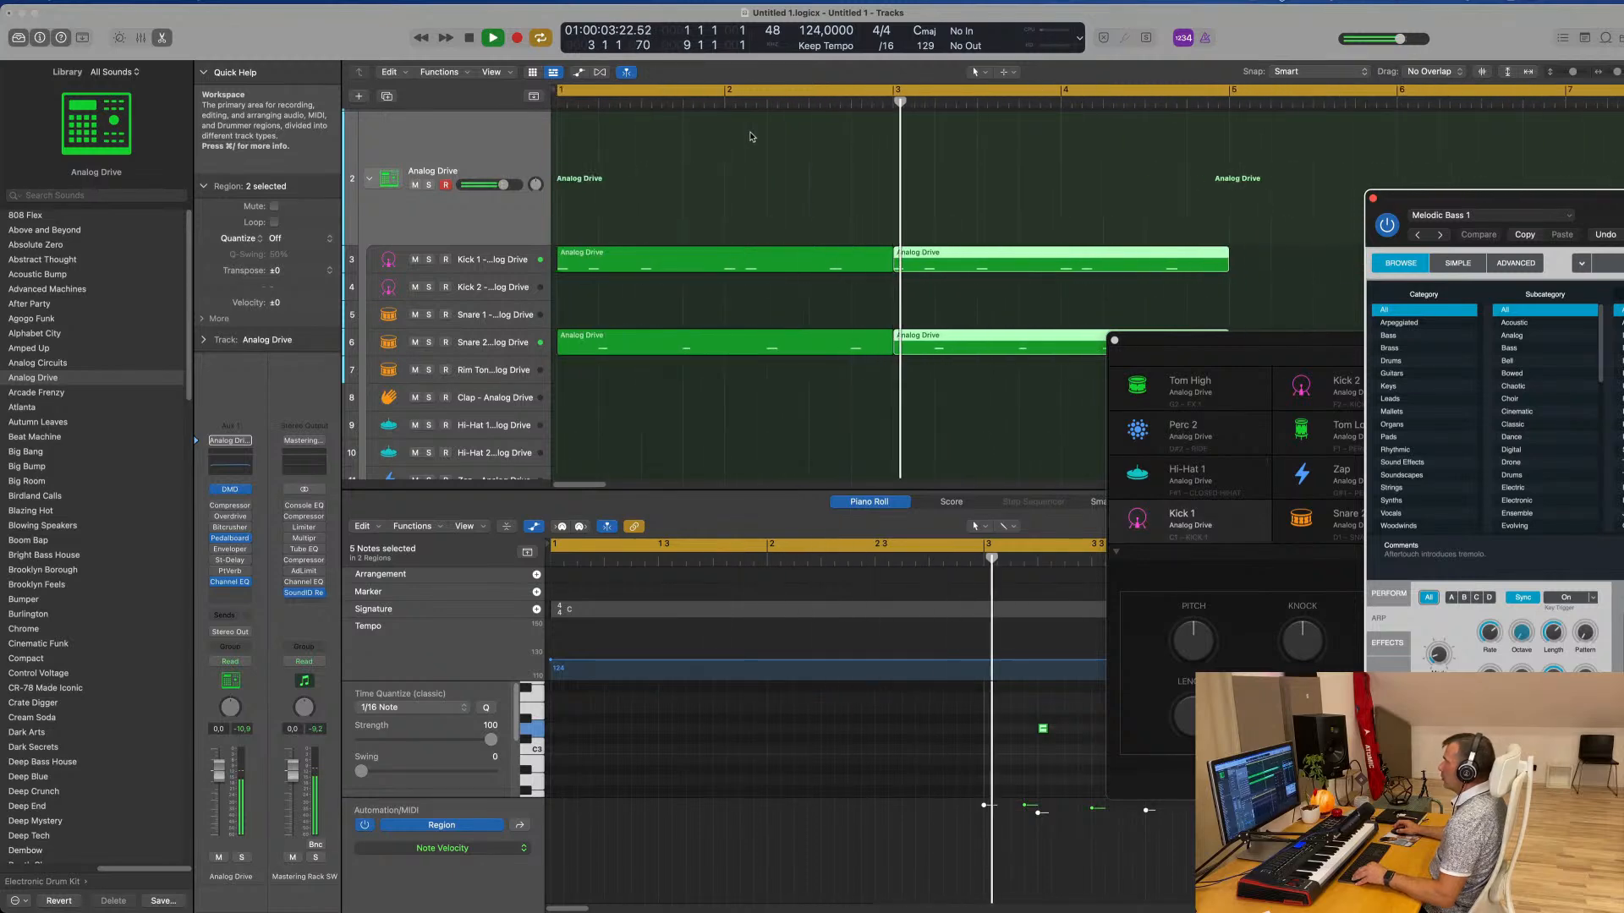
scroll(751, 136, down, 1)
scroll(677, 152, down, 2)
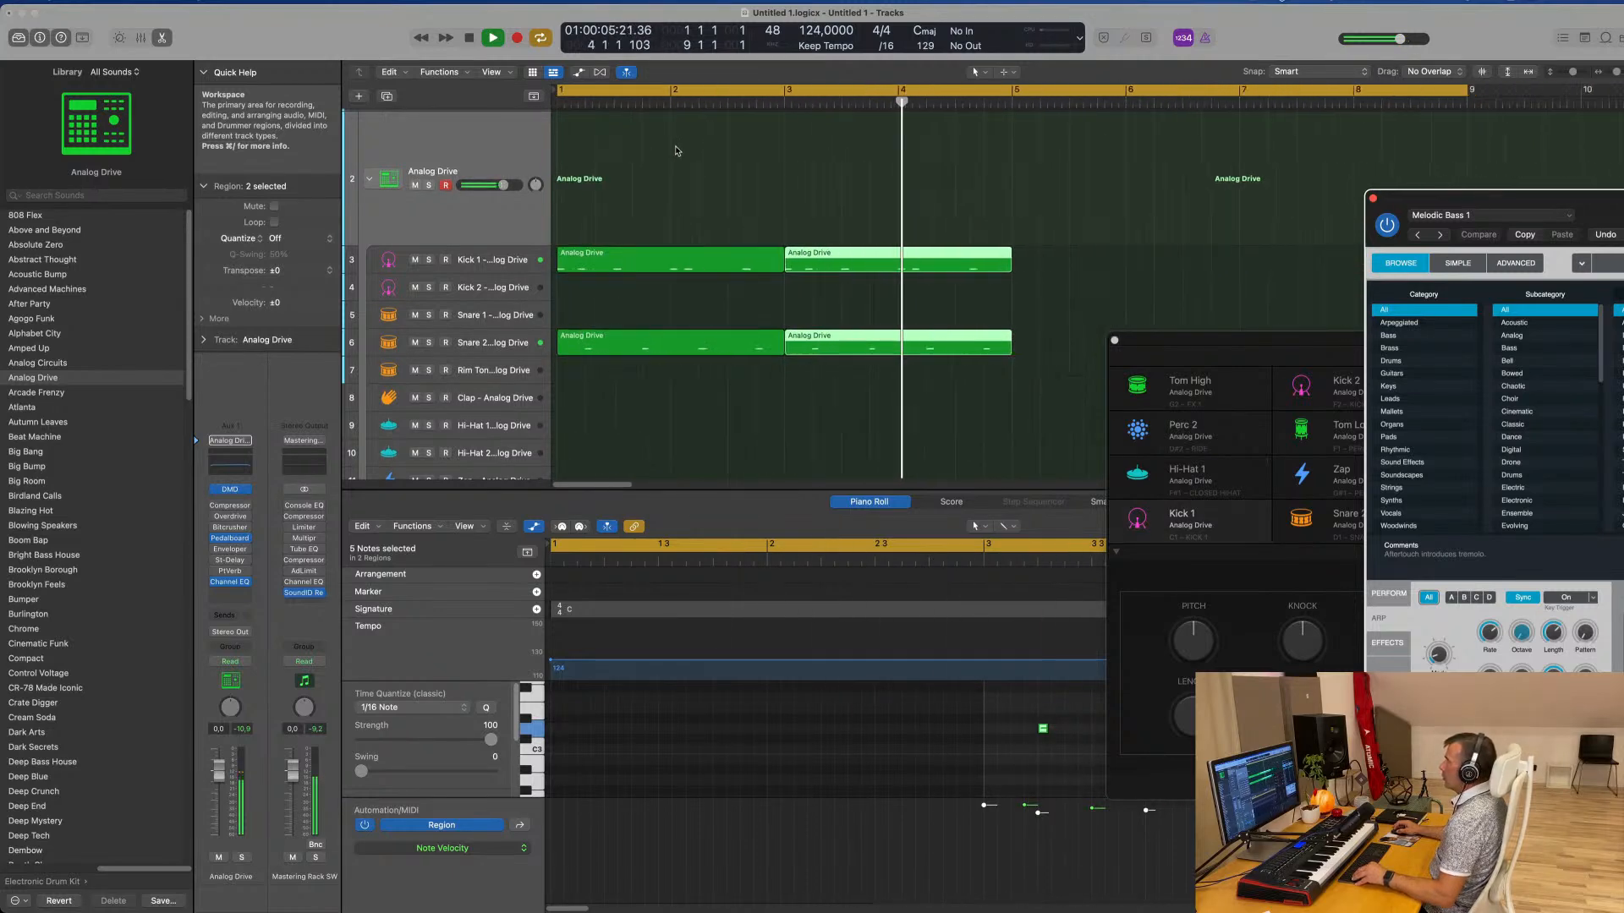
scroll(677, 149, down, 3)
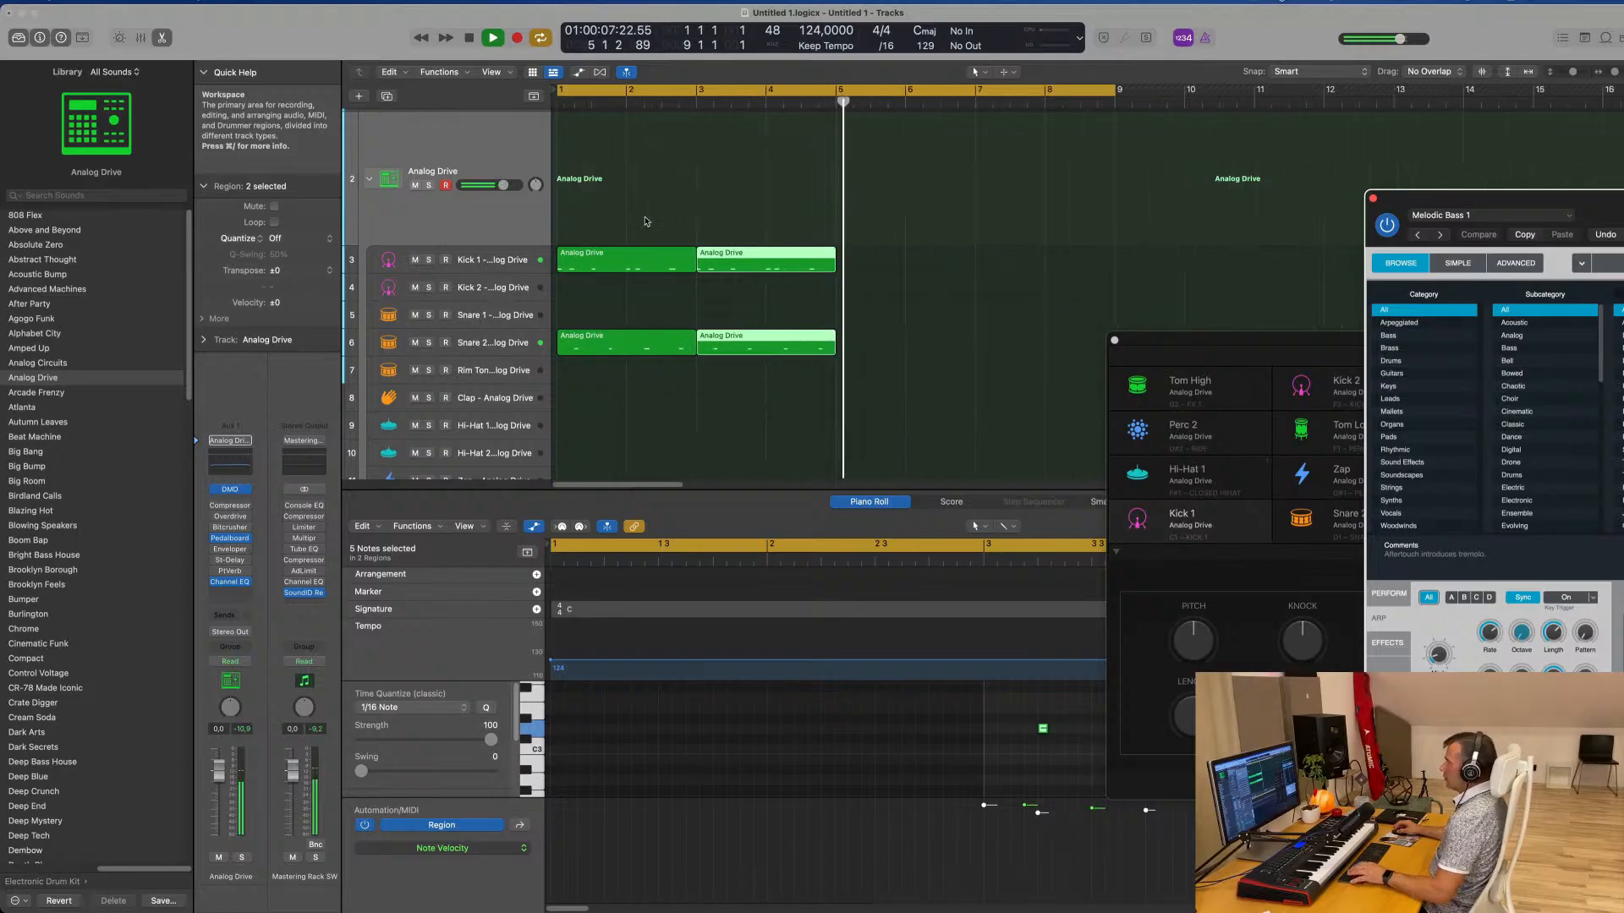
Repeat all four kick and snare regions once to fill bars 5 to 8 and play from the start
drag(645, 222, 817, 354)
key(super+r)
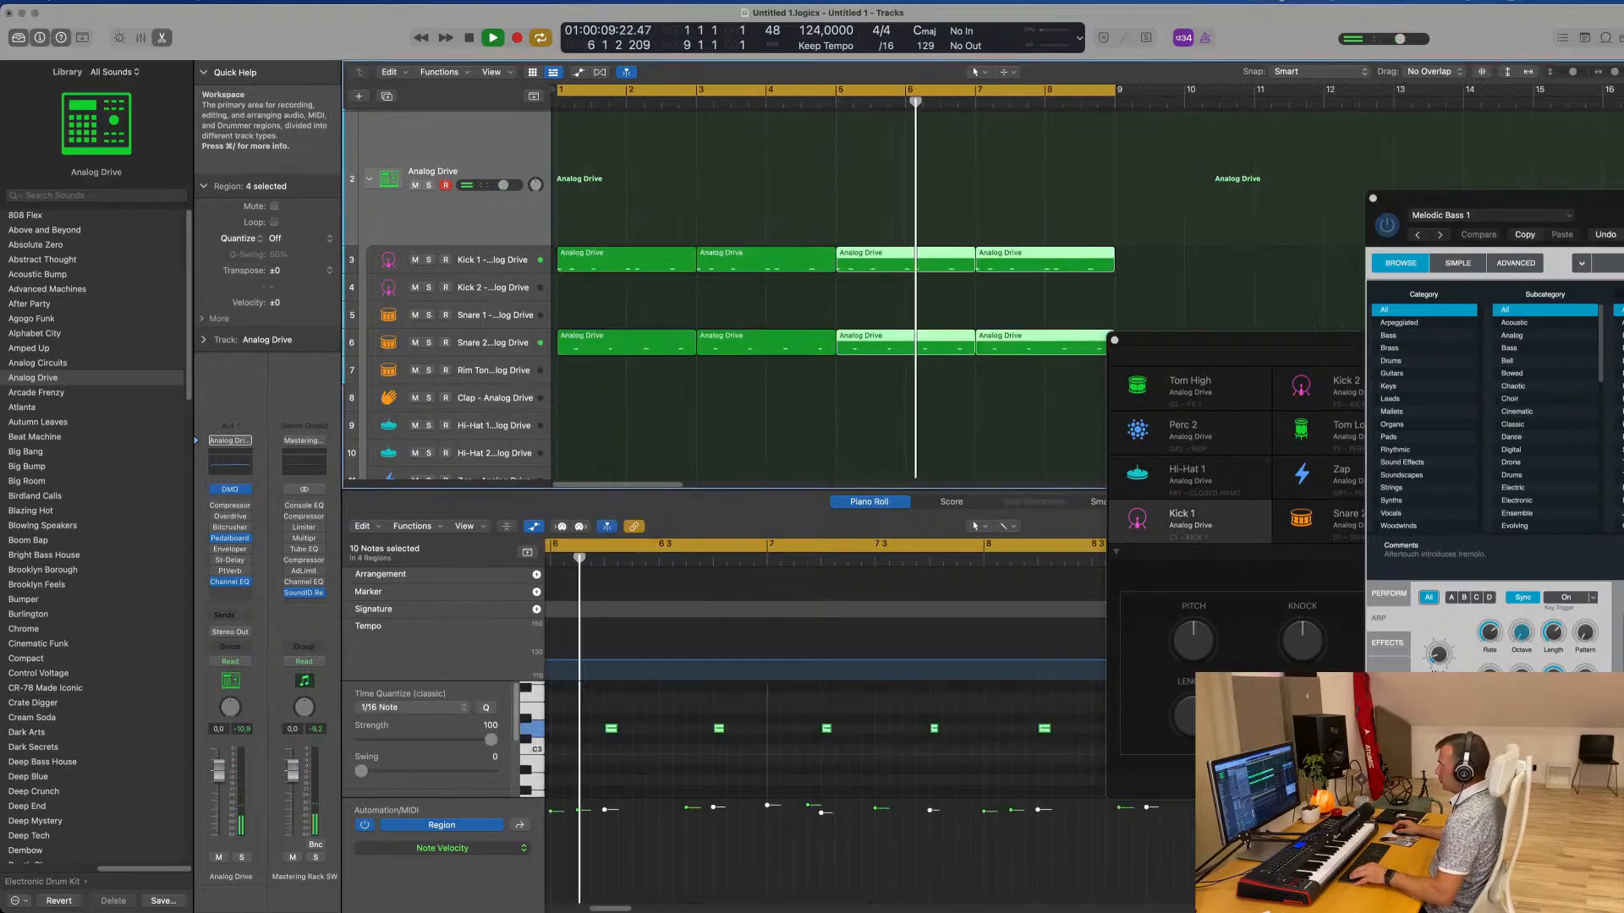
scroll(759, 191, down, 2)
key(space)
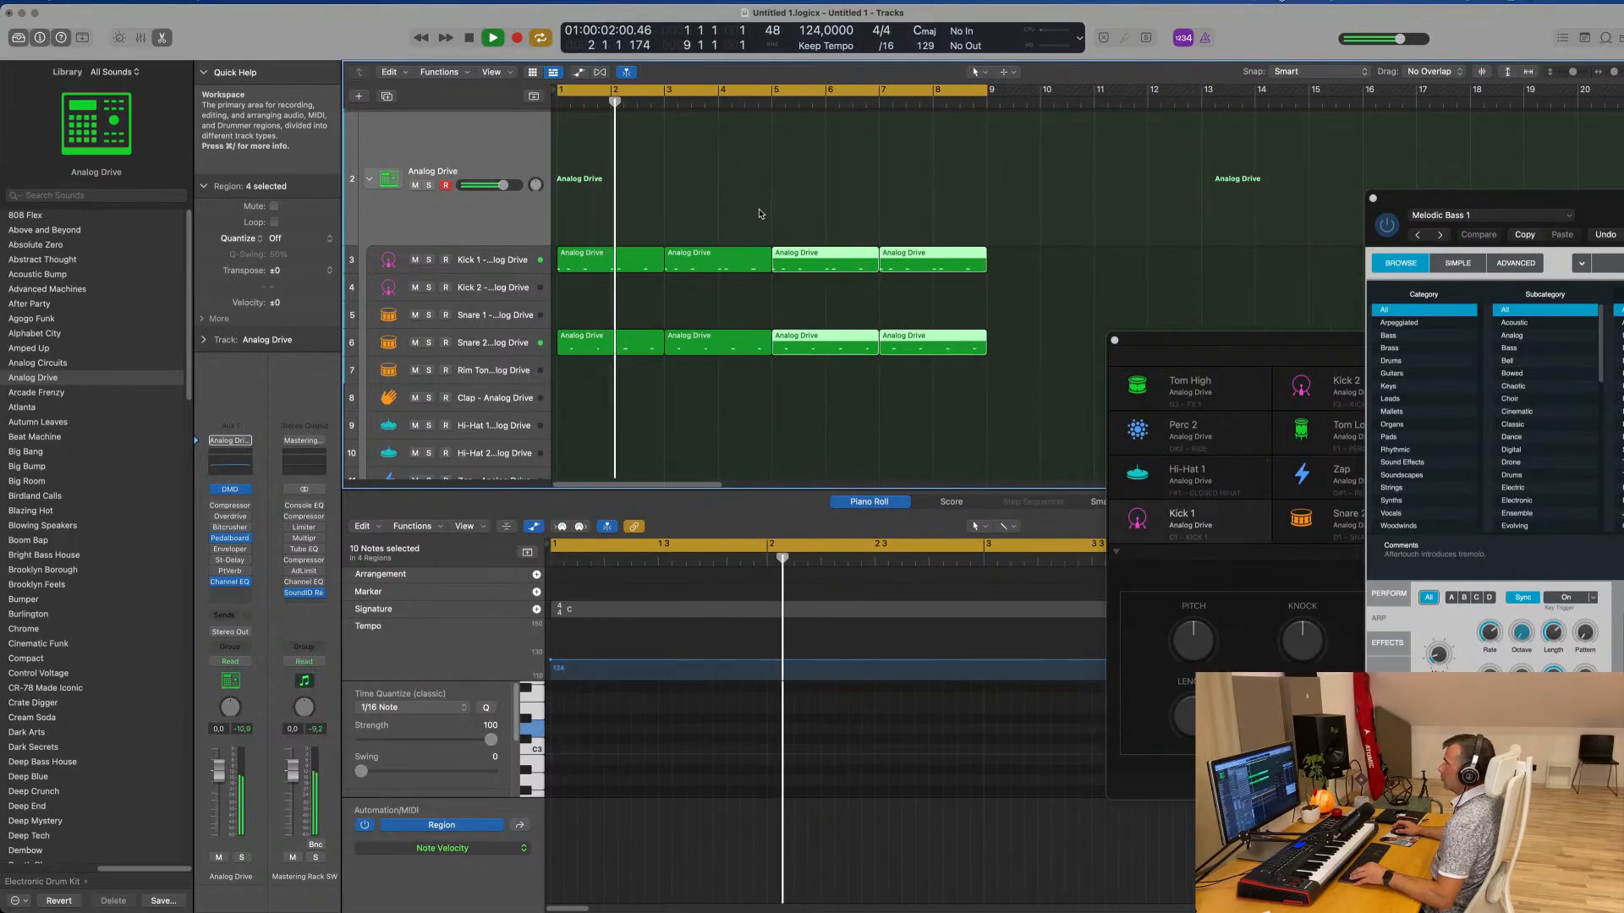
scroll(759, 213, down, 1)
scroll(749, 209, down, 1)
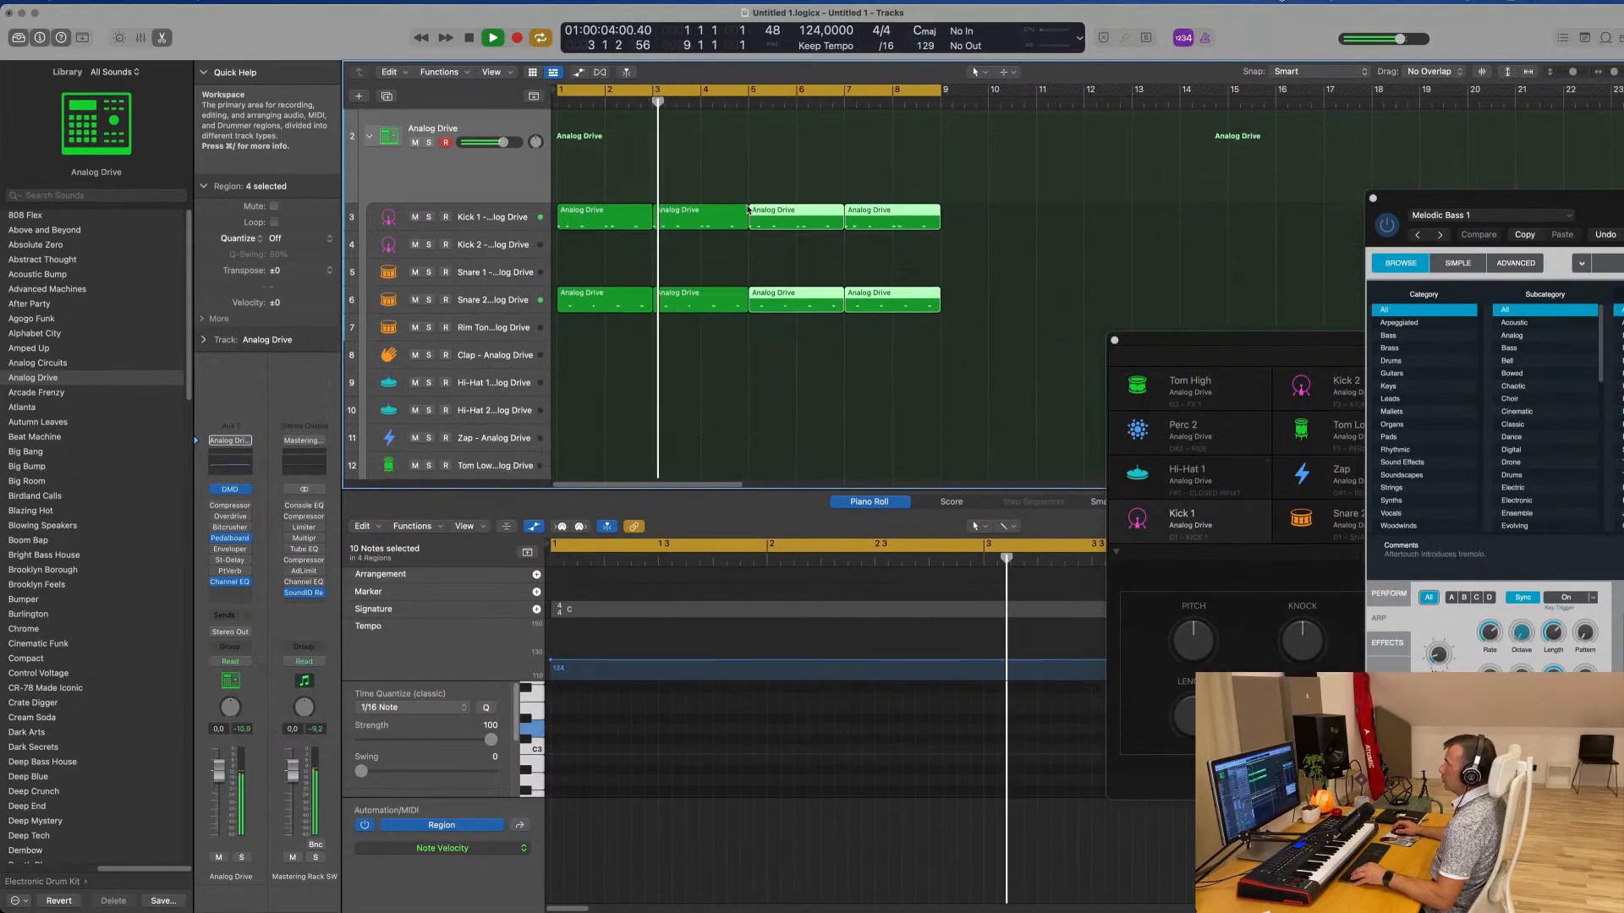
Copy the first Snare 2 region to the Hi-Hat 1 subtrack at bar 1
scroll(747, 210, down, 2)
click(585, 238)
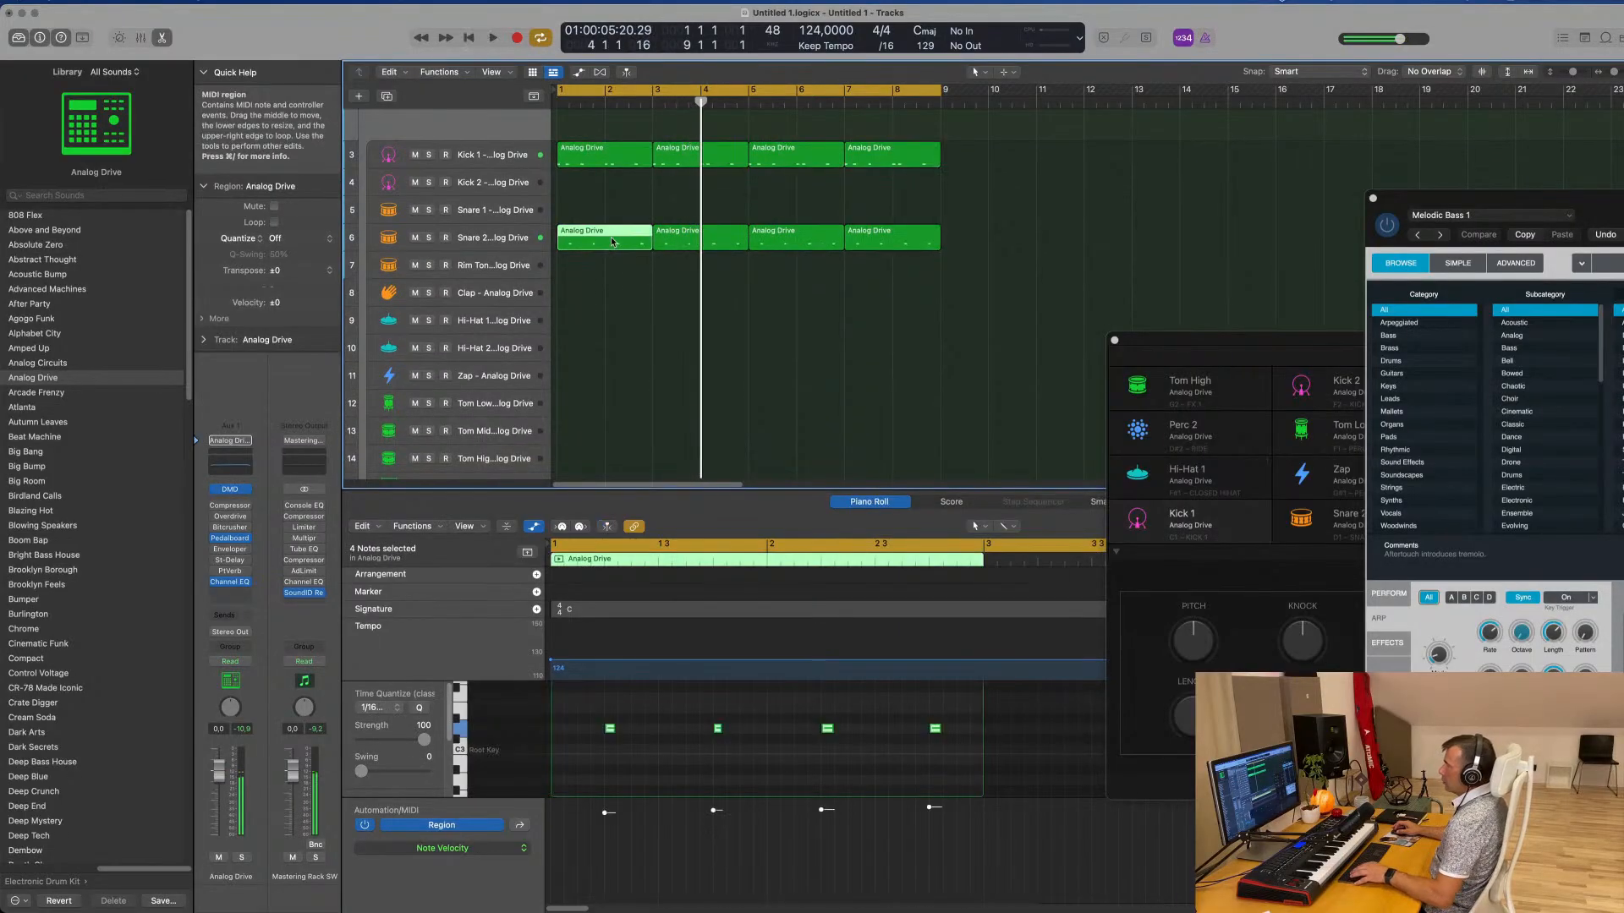
drag(613, 244, 612, 327)
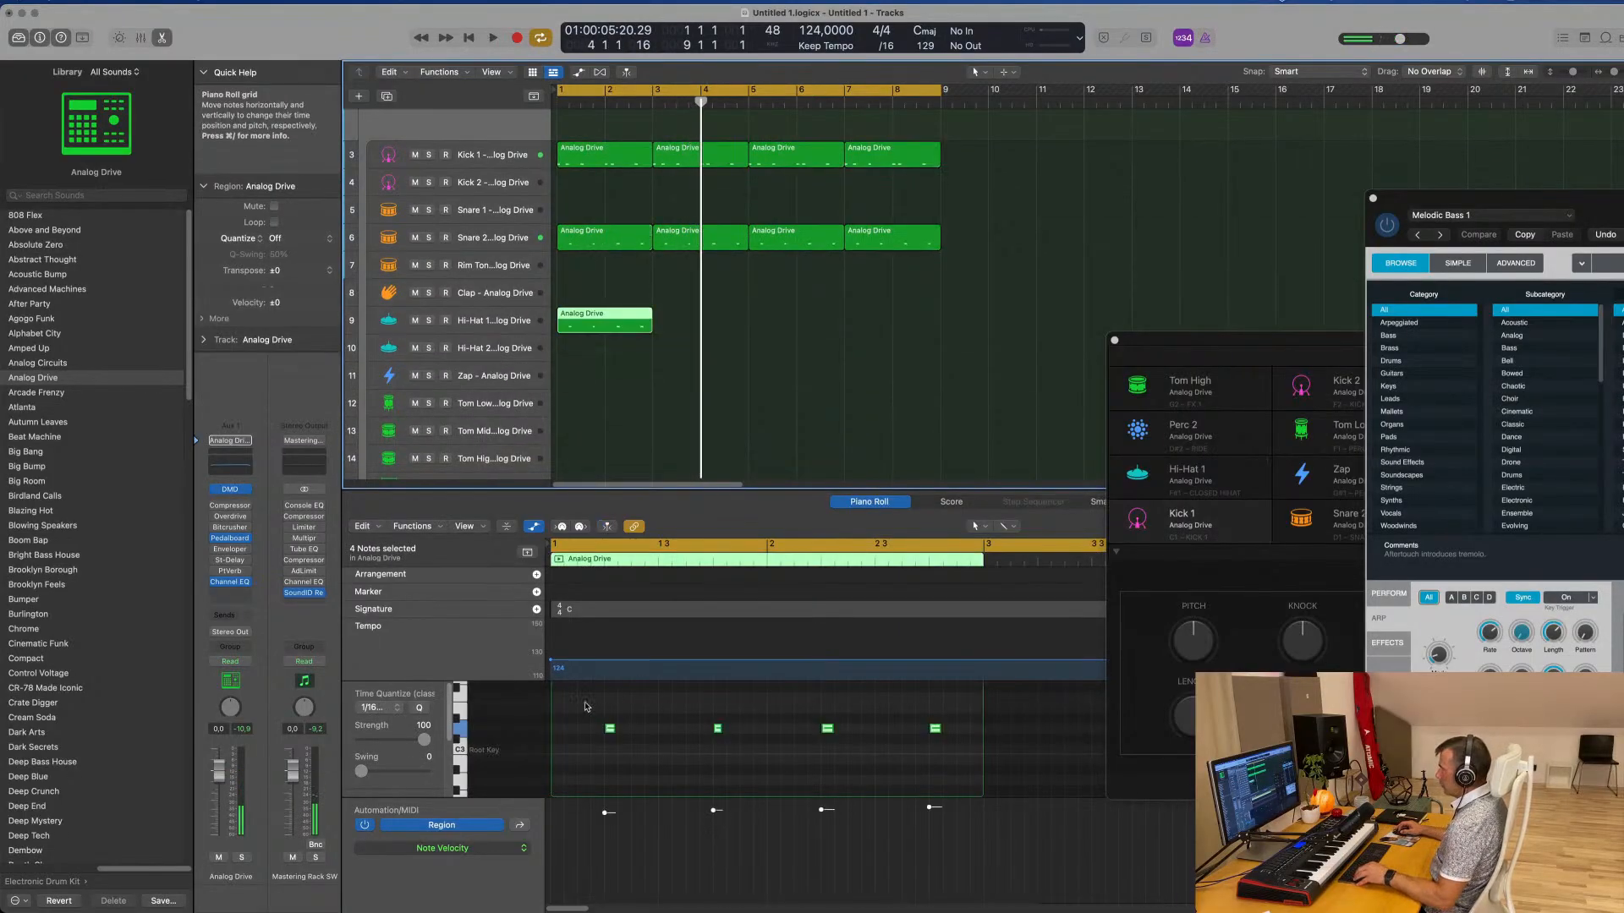
Rearrange and copy the four Hi-Hat 1 notes into eight evenly spaced offbeat hits, then play from the start
drag(586, 703, 976, 774)
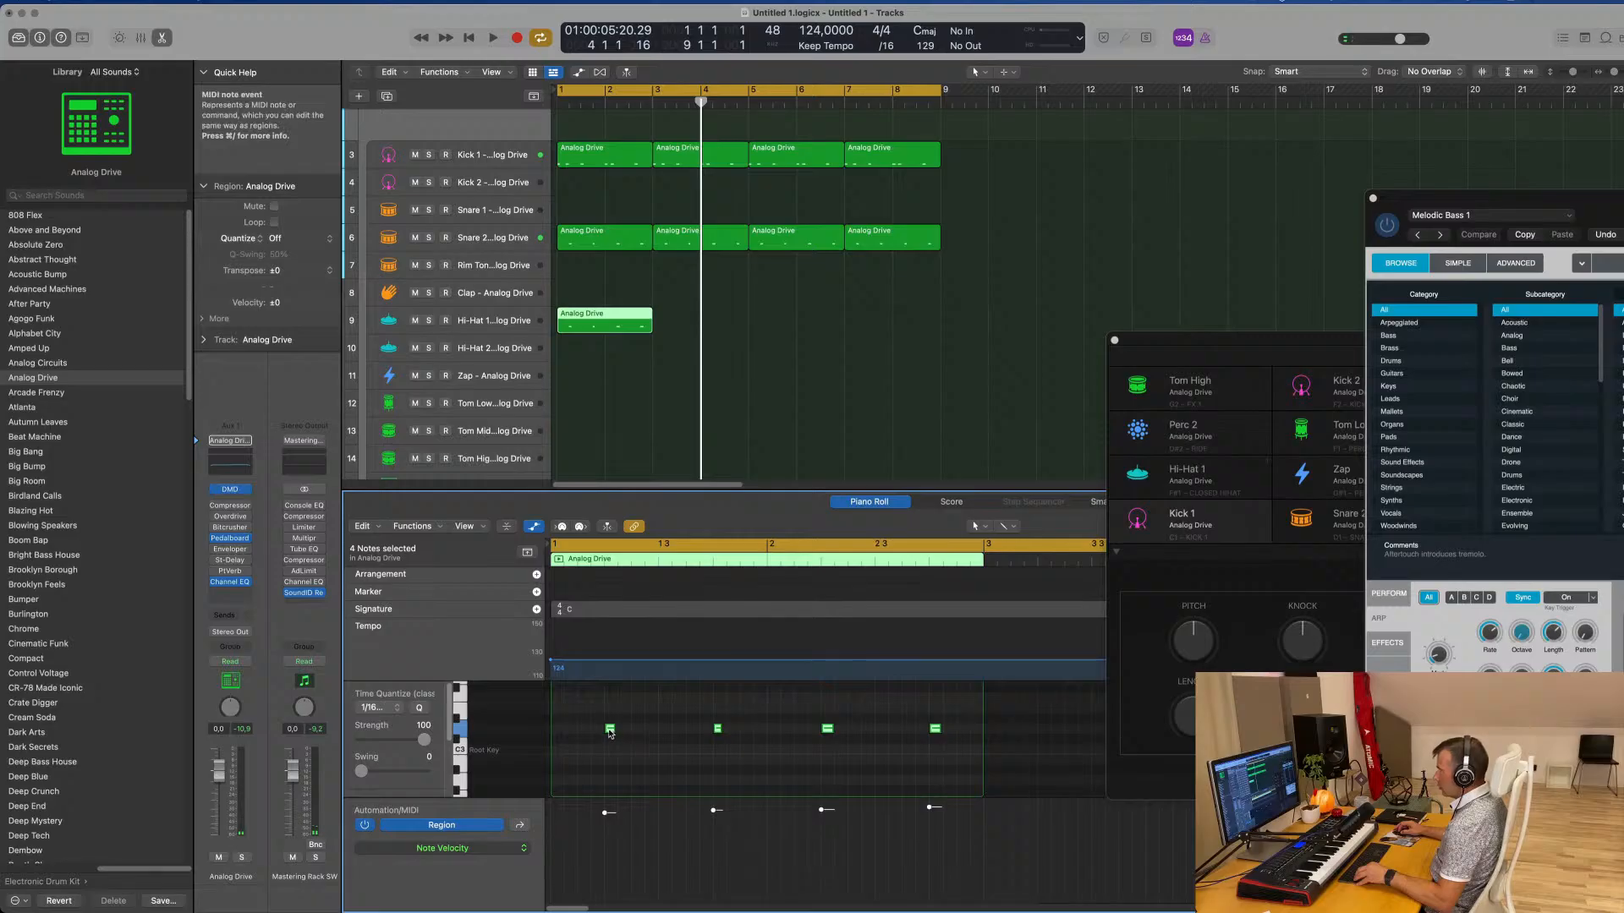
mouse_move(610, 732)
mouse_down()
mouse_move(582, 733)
mouse_move(638, 732)
mouse_up()
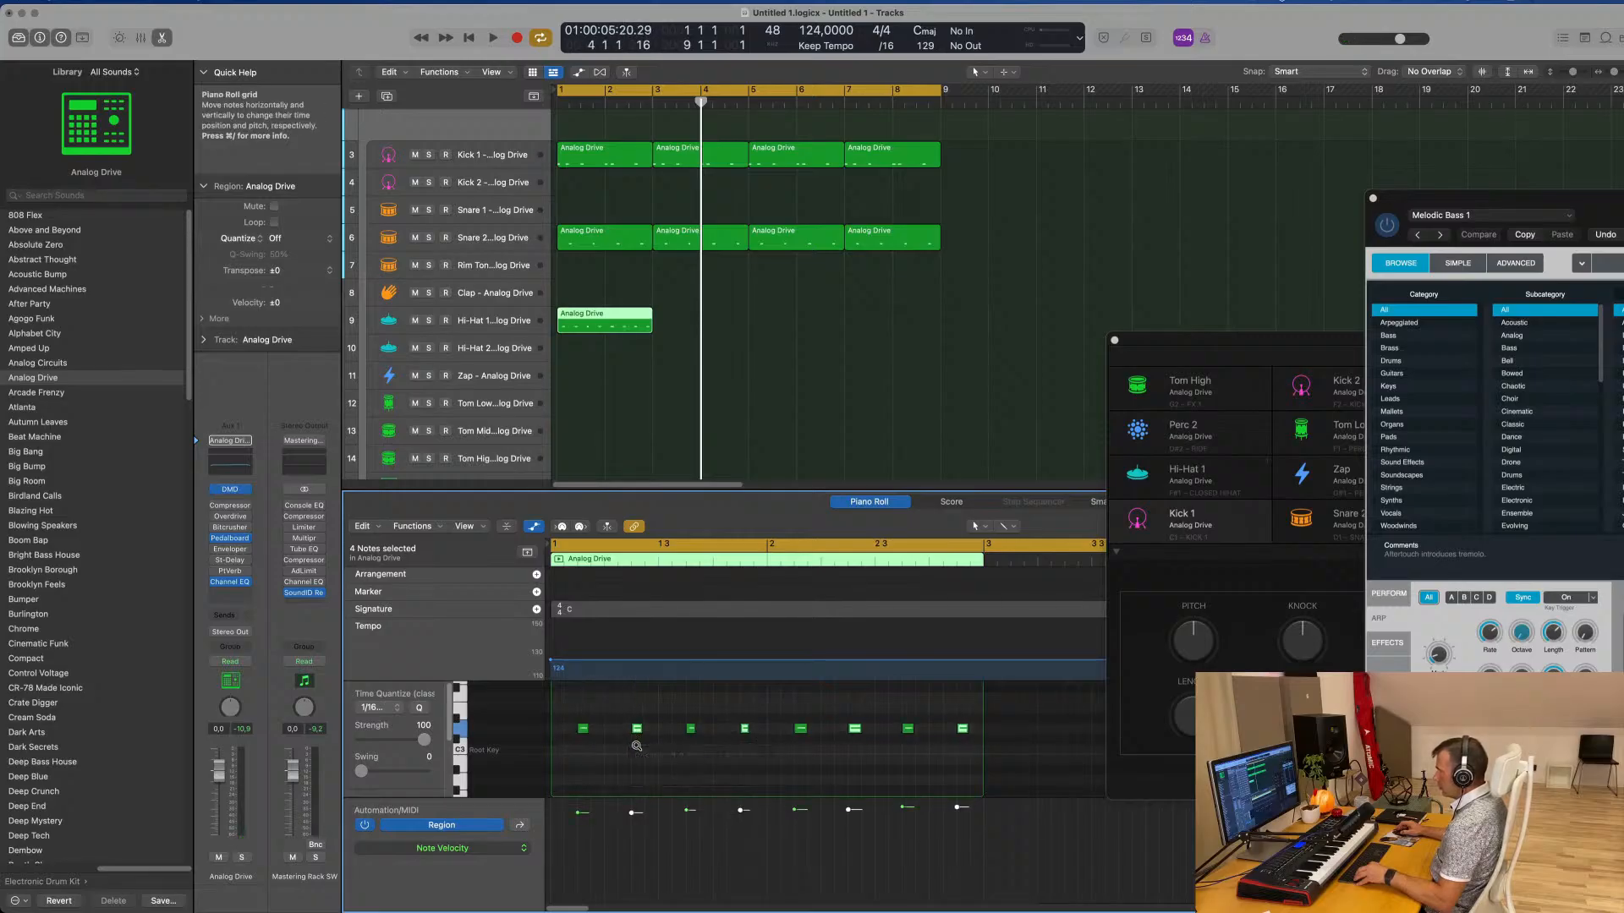
key(Return)
key(space)
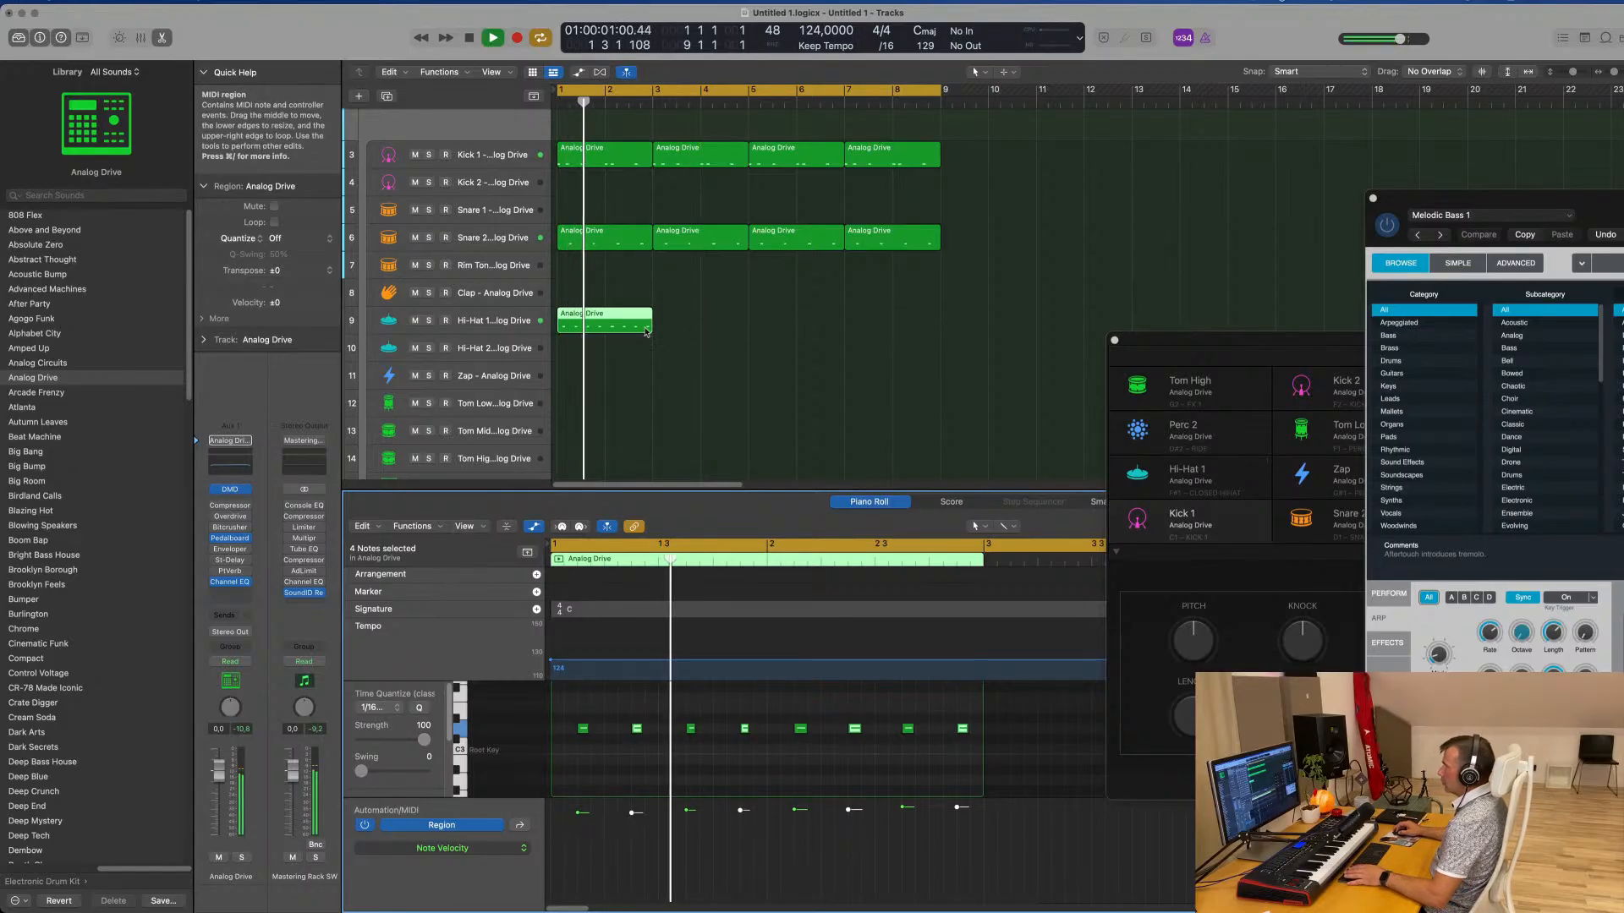
Repeat the Hi-Hat 1 region three times through bar 8 and select all four hi-hat regions
key(super+r)
key(super+r)
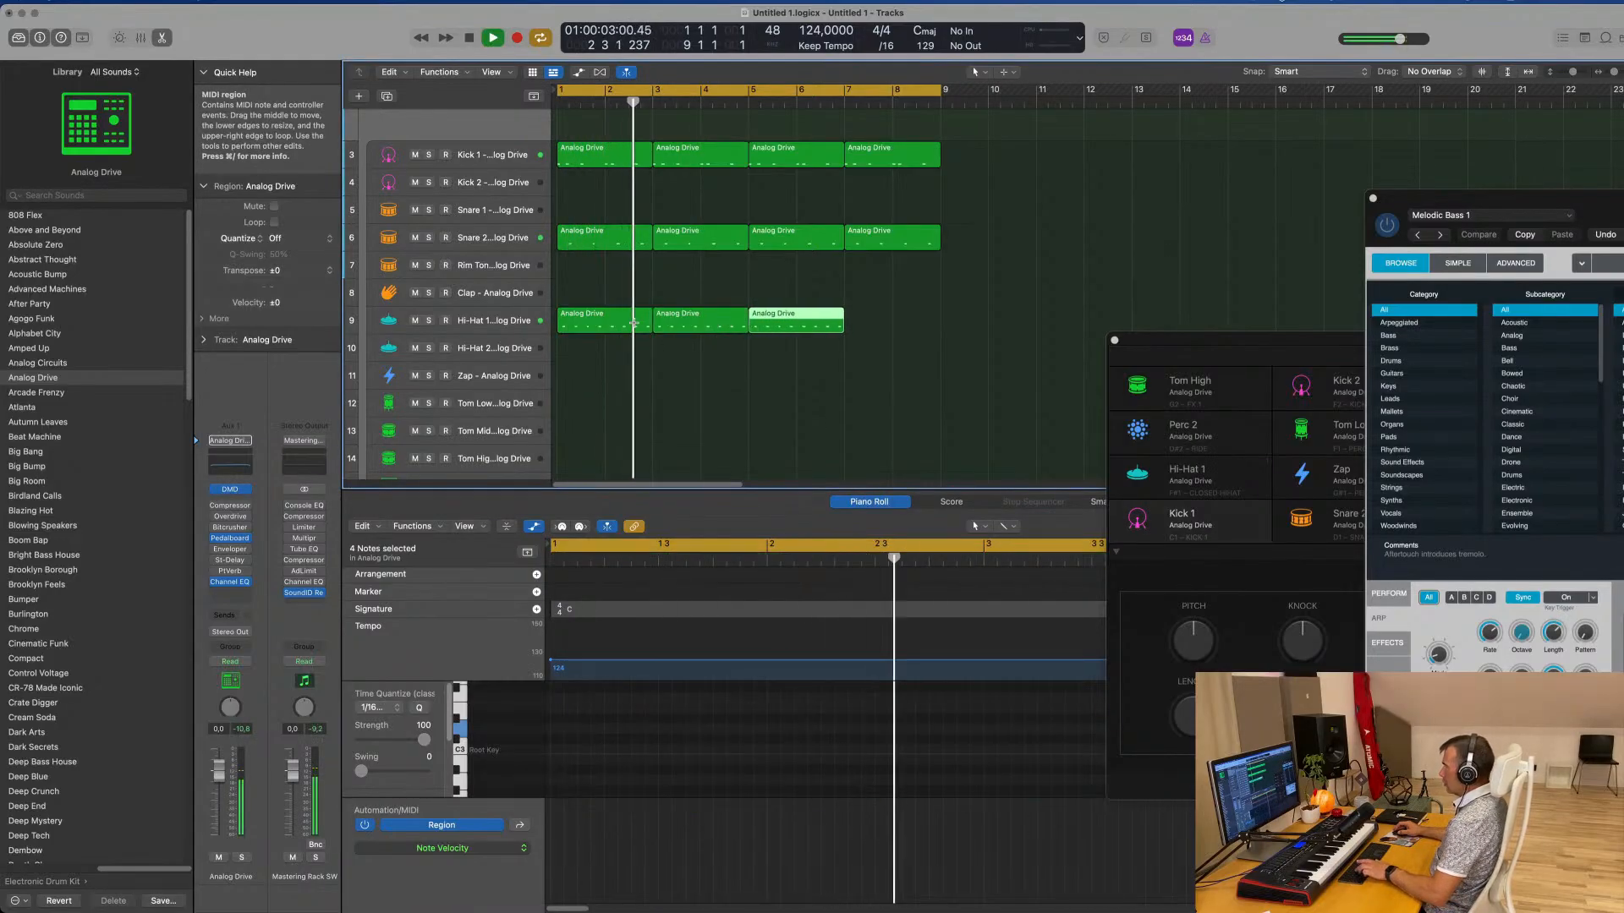
key(super+r)
key(super+a)
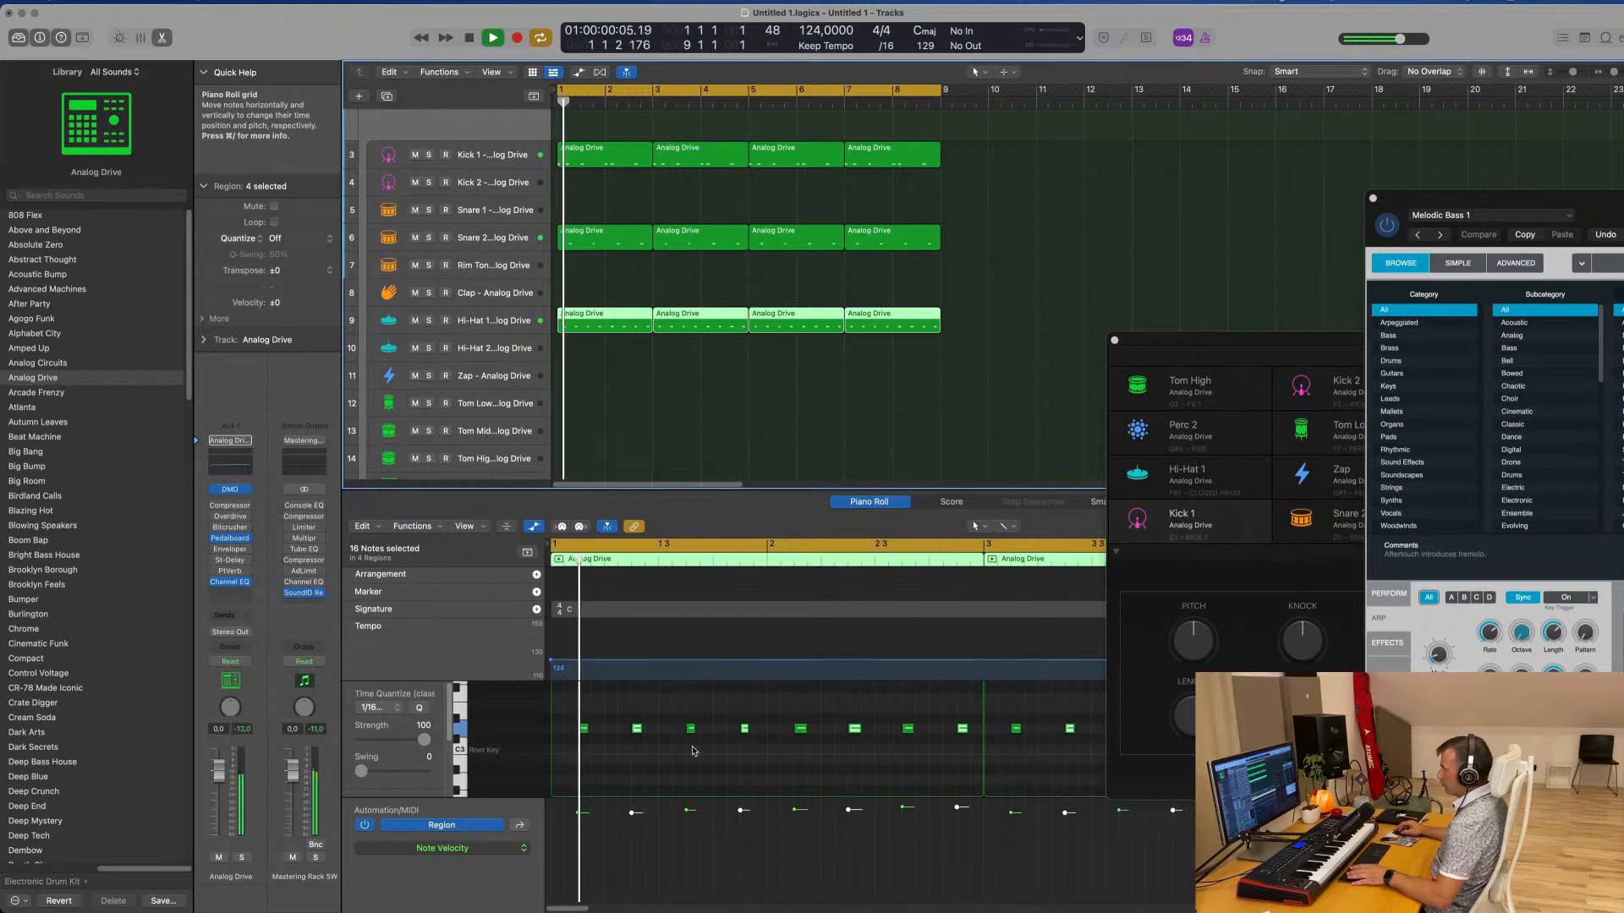
Move all four hi-hat regions from the Hi-Hat 1 subtrack to Hi-Hat 2 and play the pattern with the Hi-Hat 2 subtrack selected
click(856, 353)
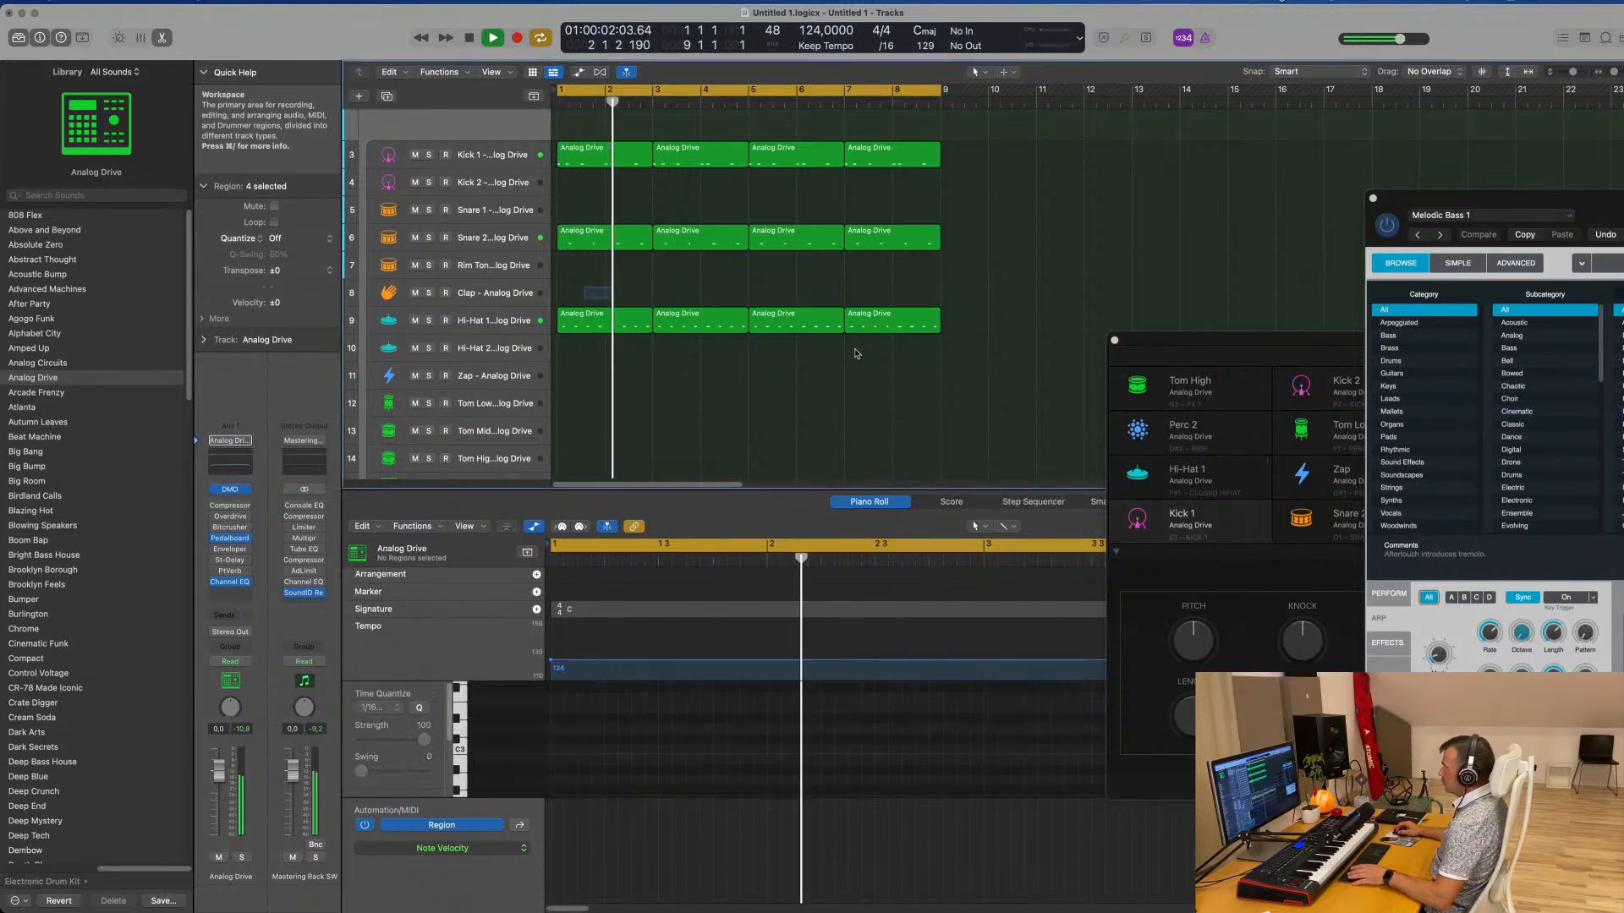
key(super+a)
key(space)
drag(600, 330, 597, 357)
key(space)
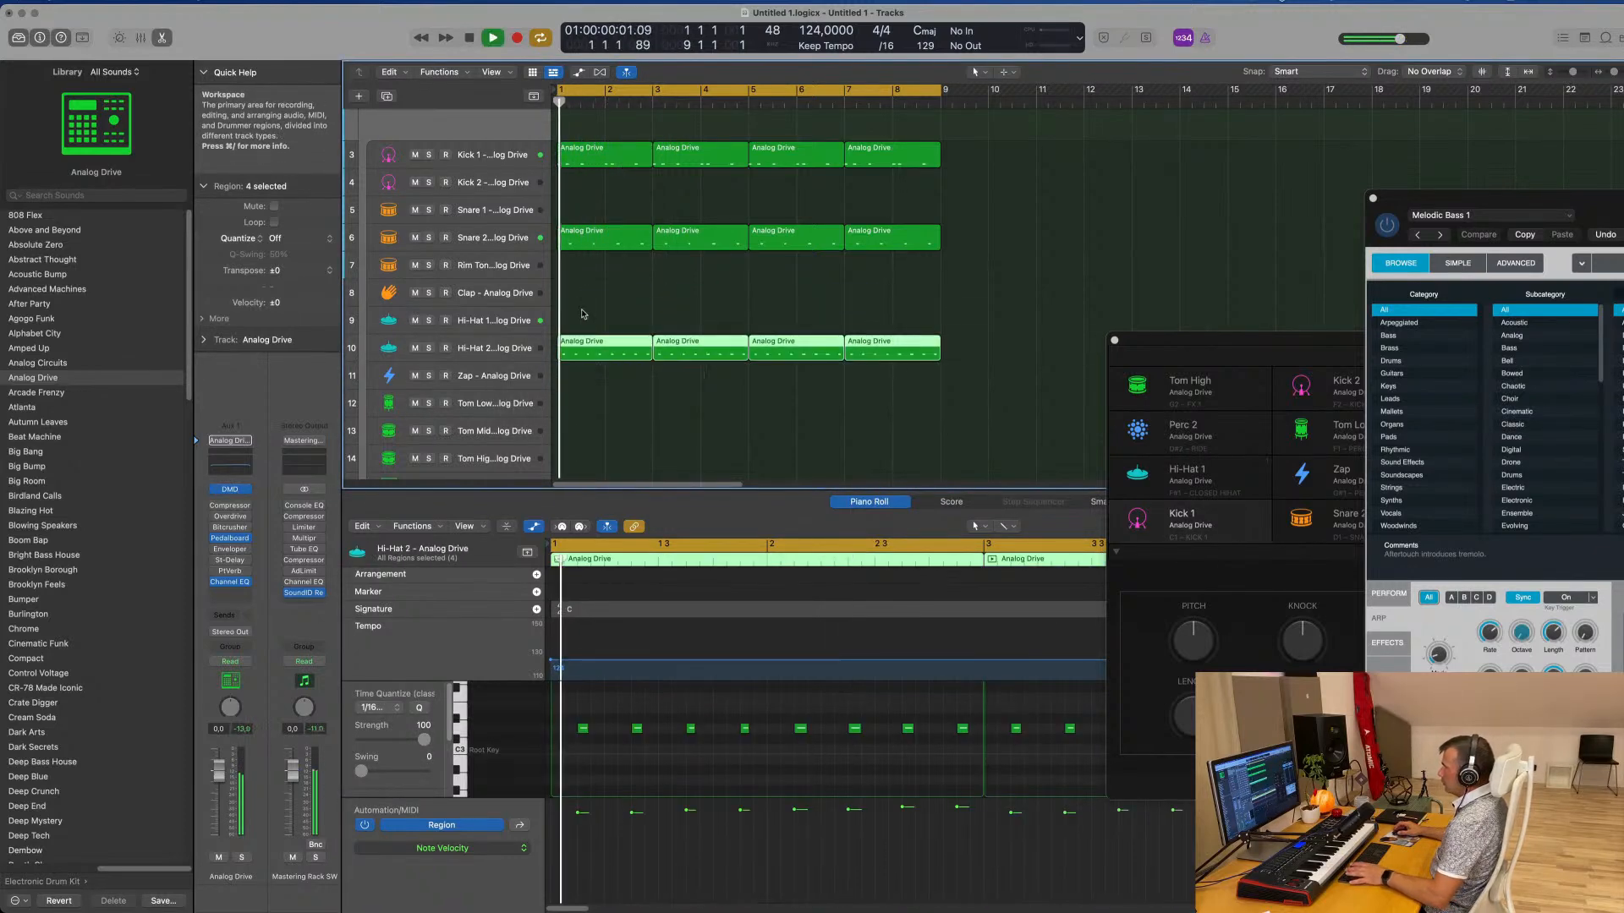
key(space)
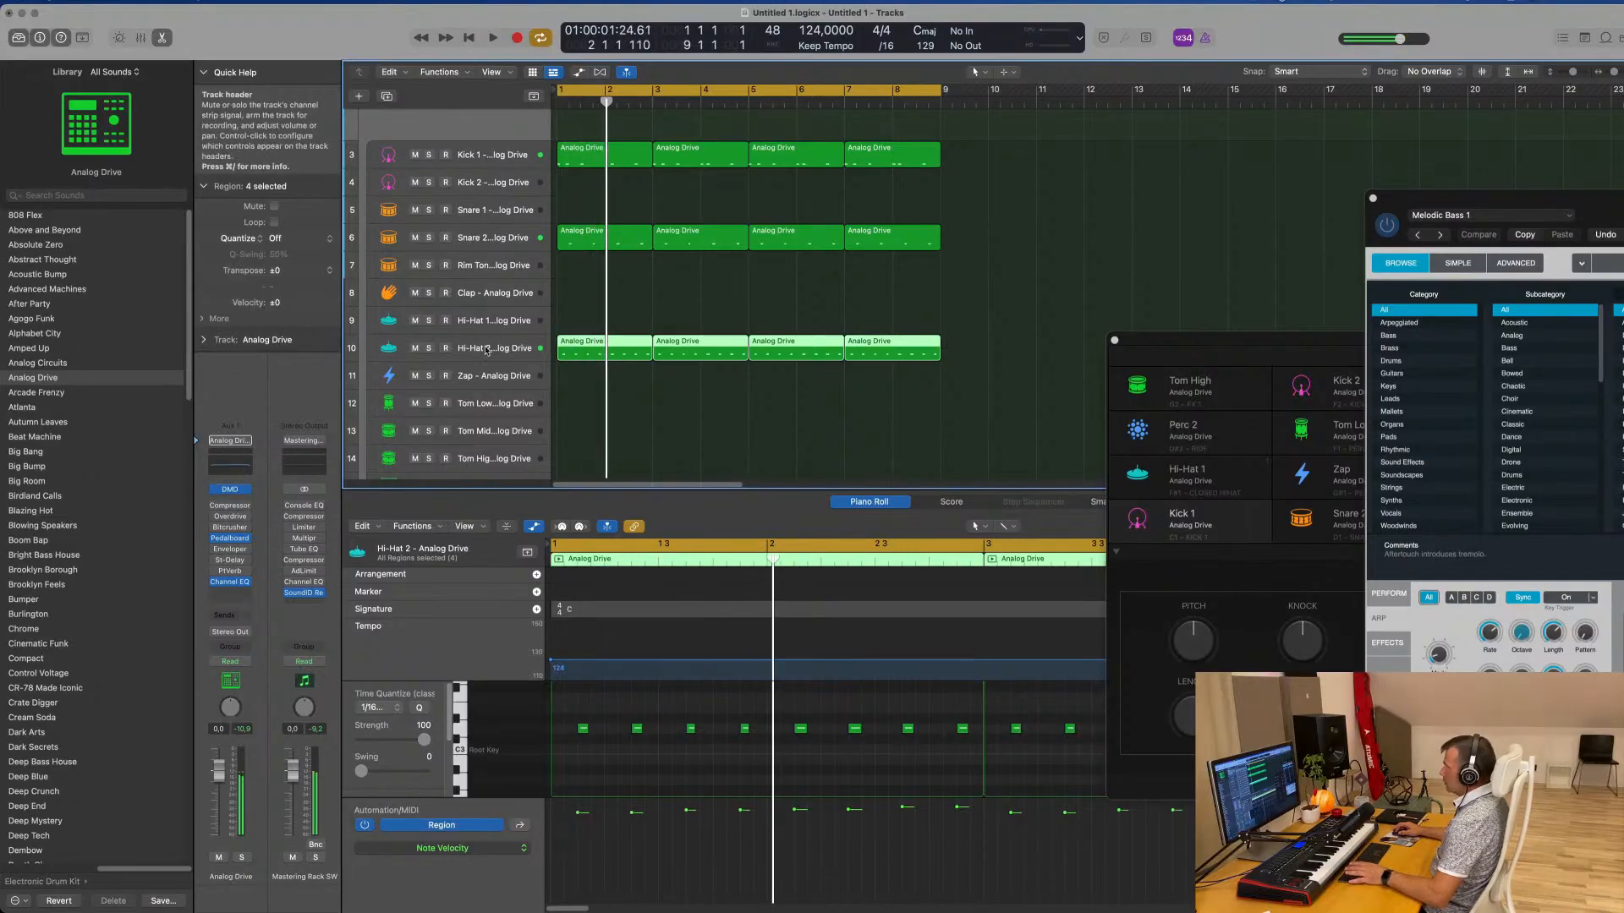
click(499, 349)
key(space)
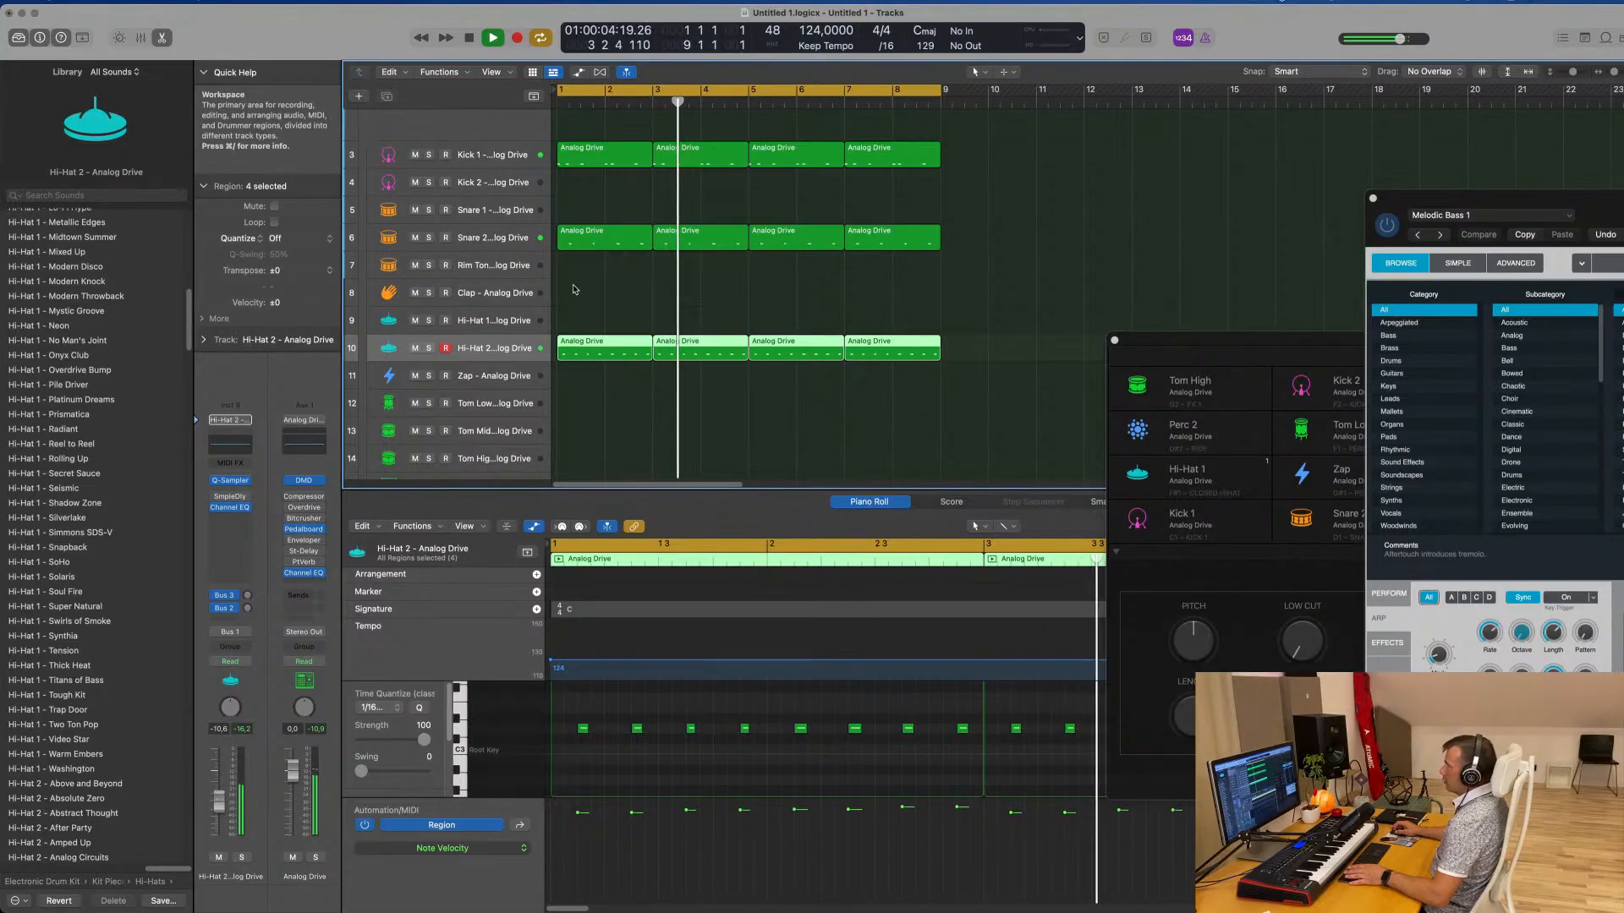
Copy the first Snare 2 region to the Tom Low subtrack at bar 1 and delete every note except the second
click(611, 245)
drag(607, 331, 607, 410)
drag(597, 710, 670, 745)
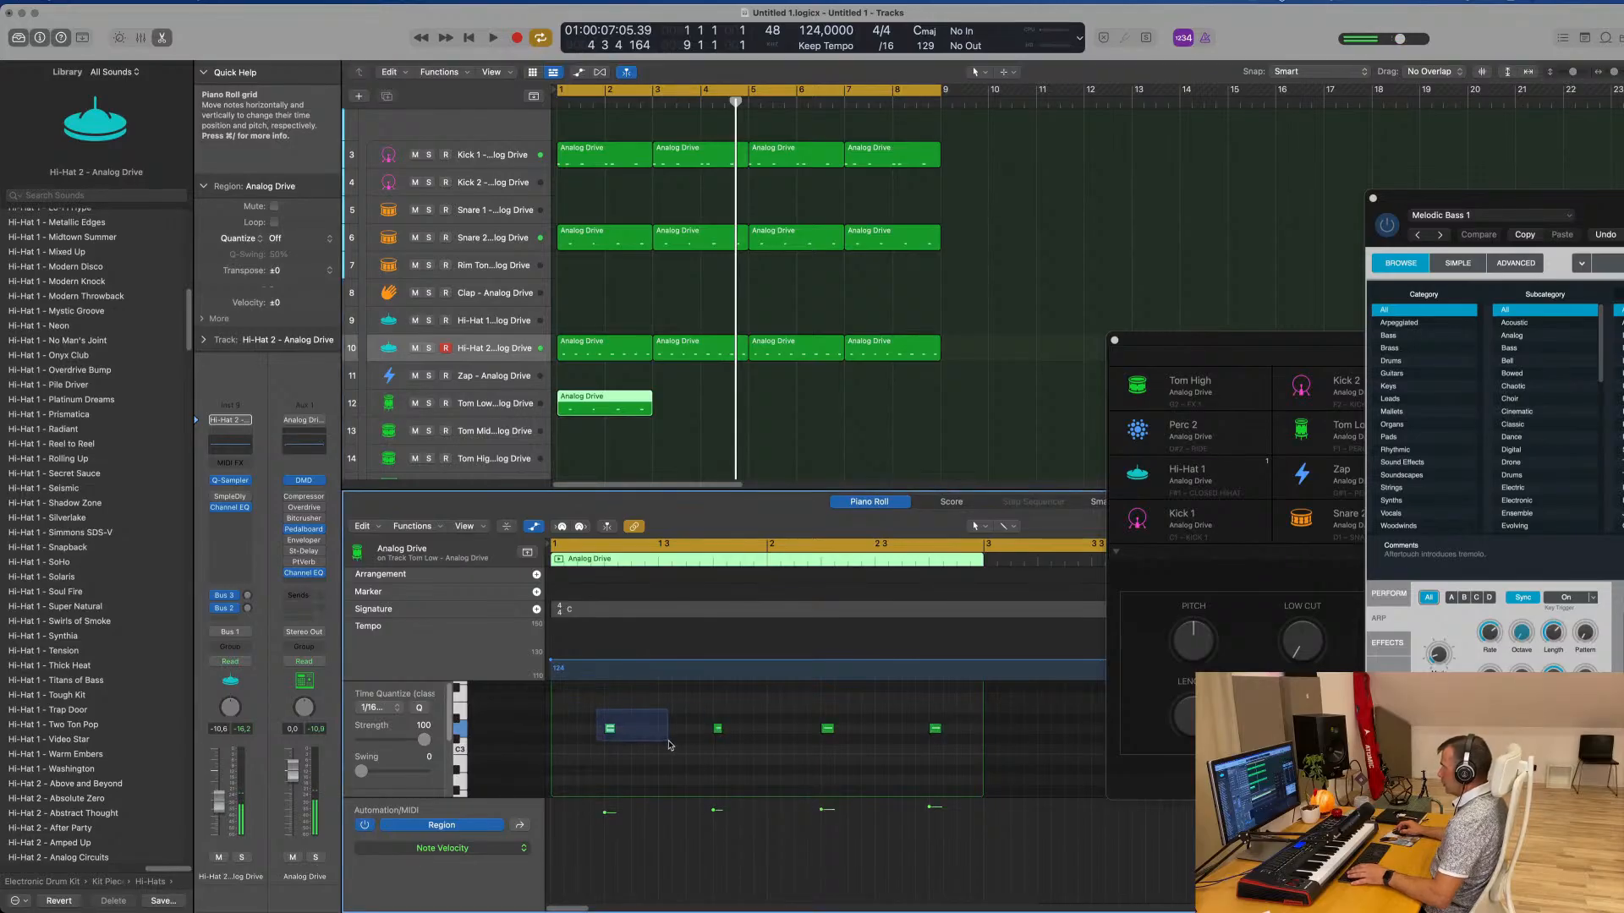
drag(803, 699, 998, 763)
key(Delete)
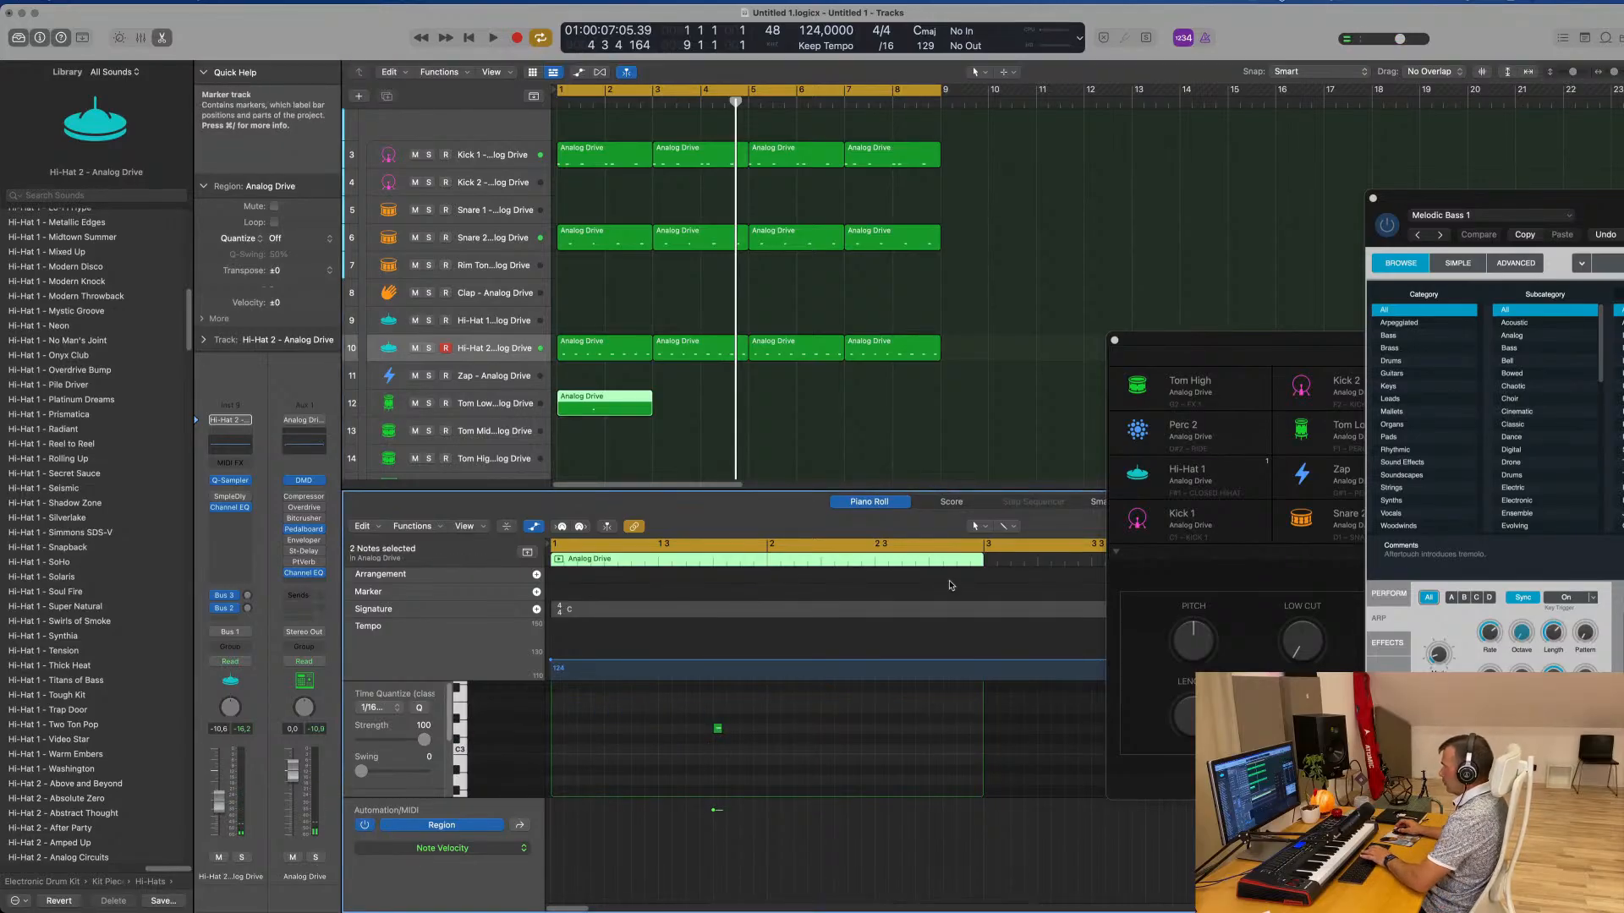
click(491, 412)
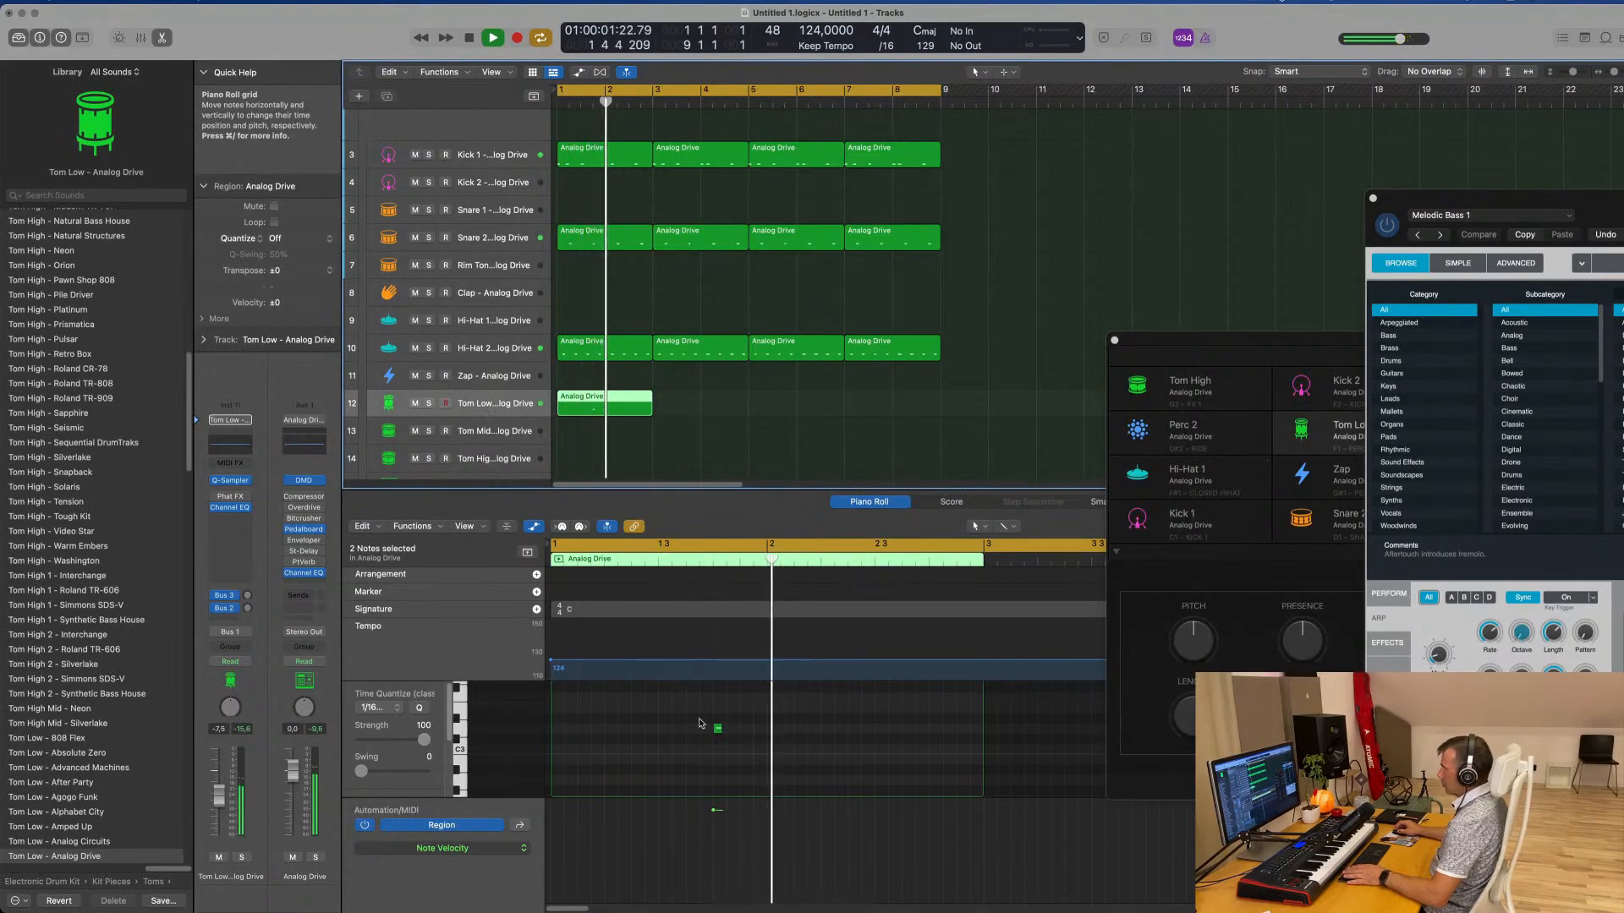
Transpose the remaining Tom Low note down by octaves to just above C0 and lengthen it to nearly one beat
drag(703, 721, 741, 744)
scroll(742, 744, down, 2)
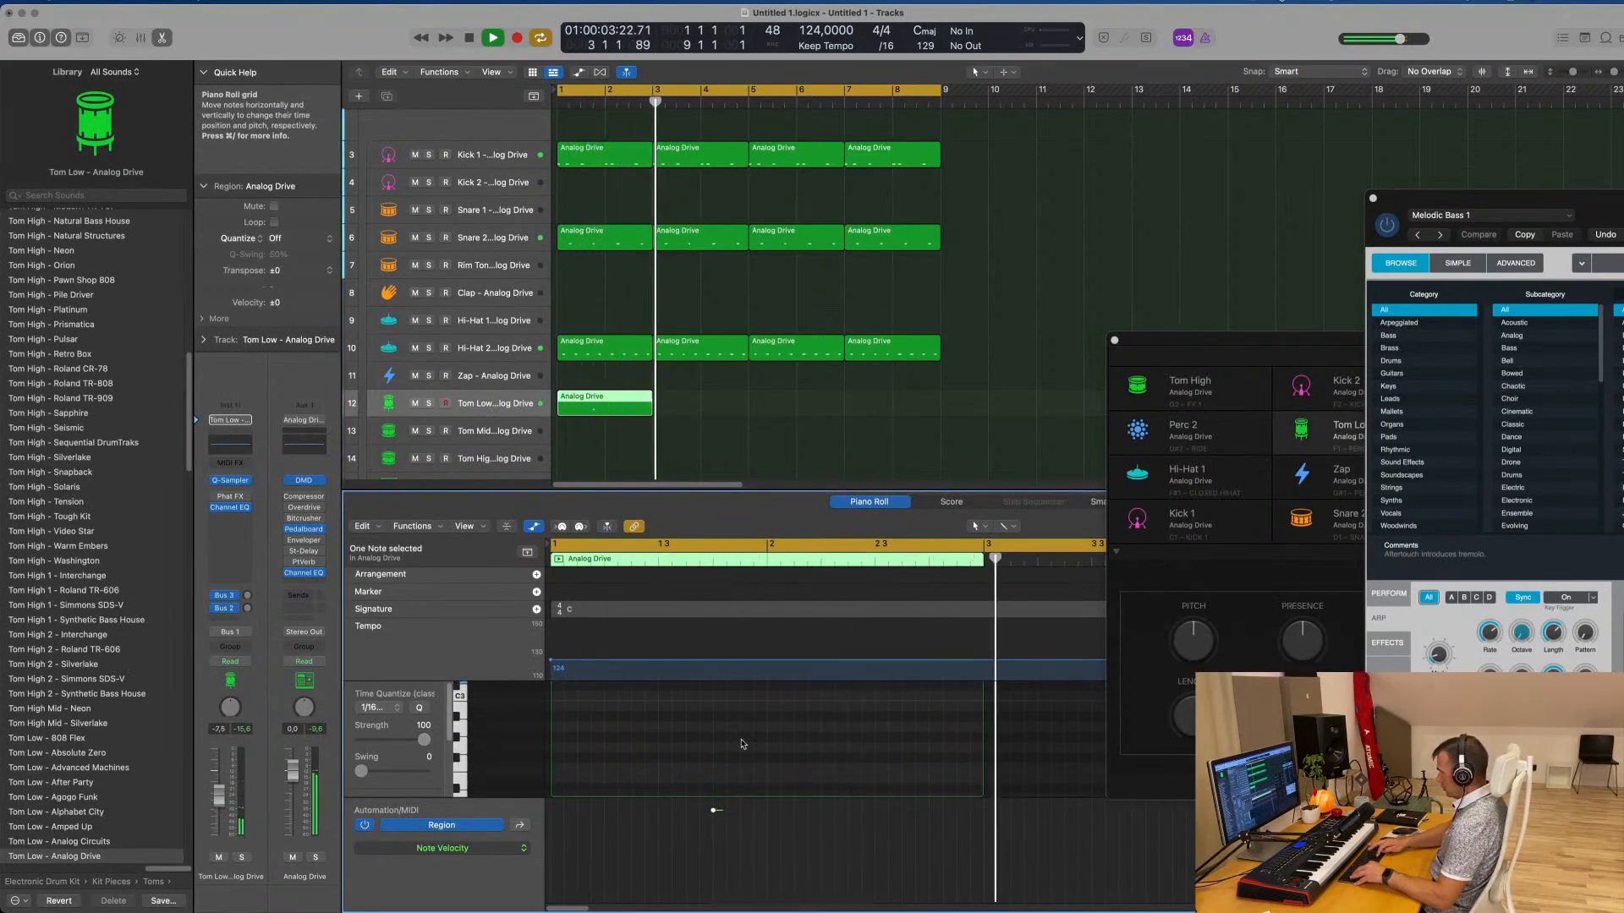
scroll(742, 744, down, 3)
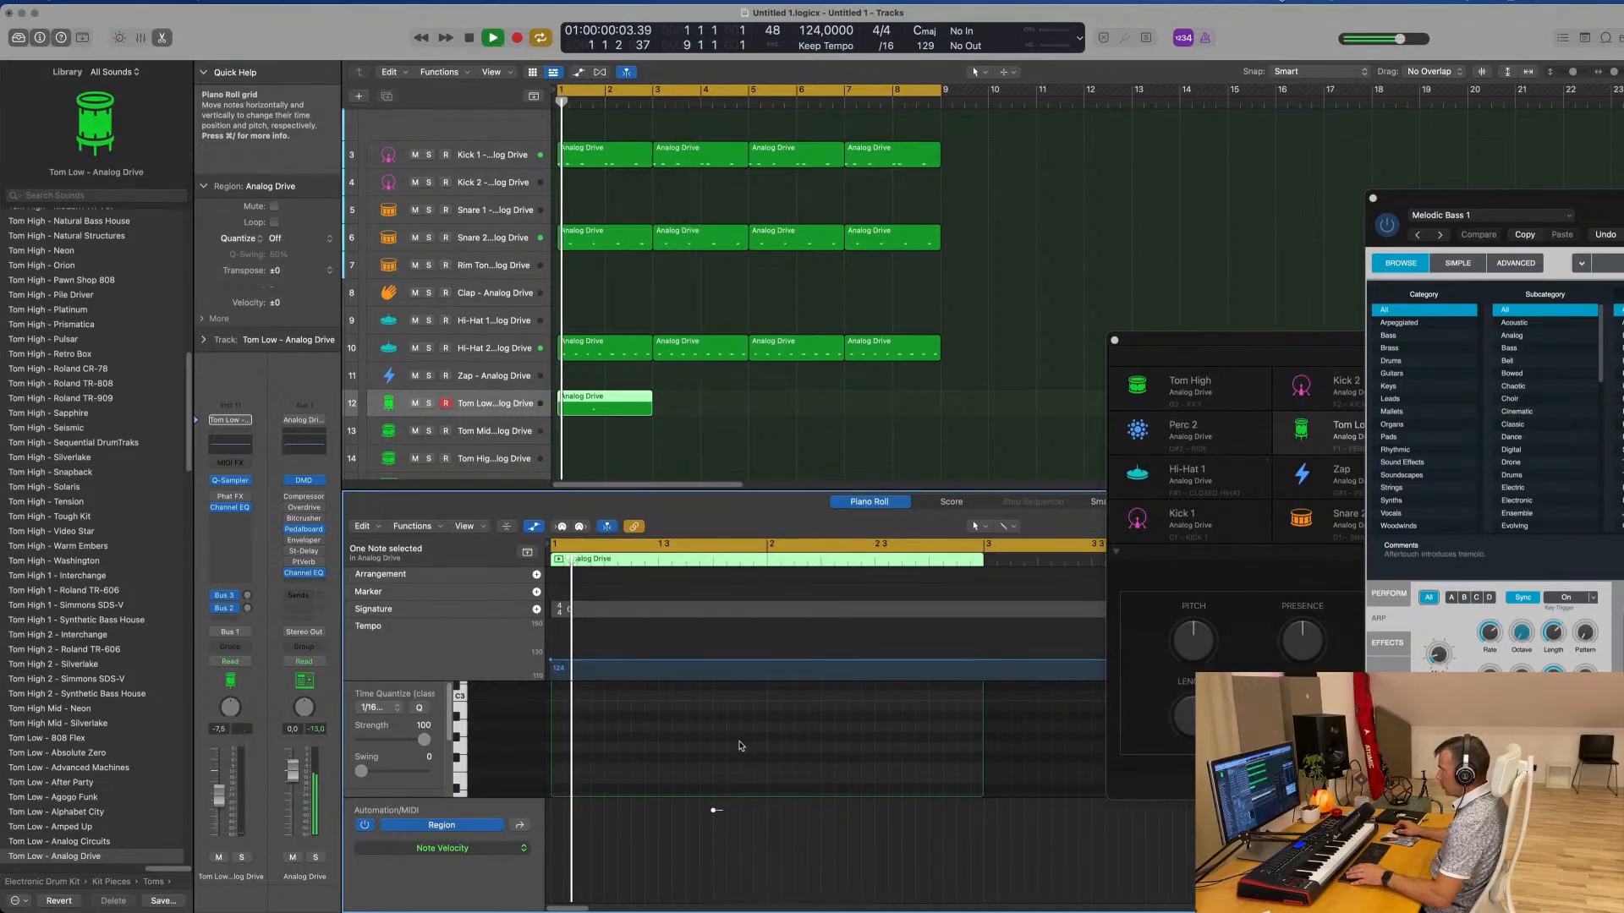
scroll(749, 745, down, 1)
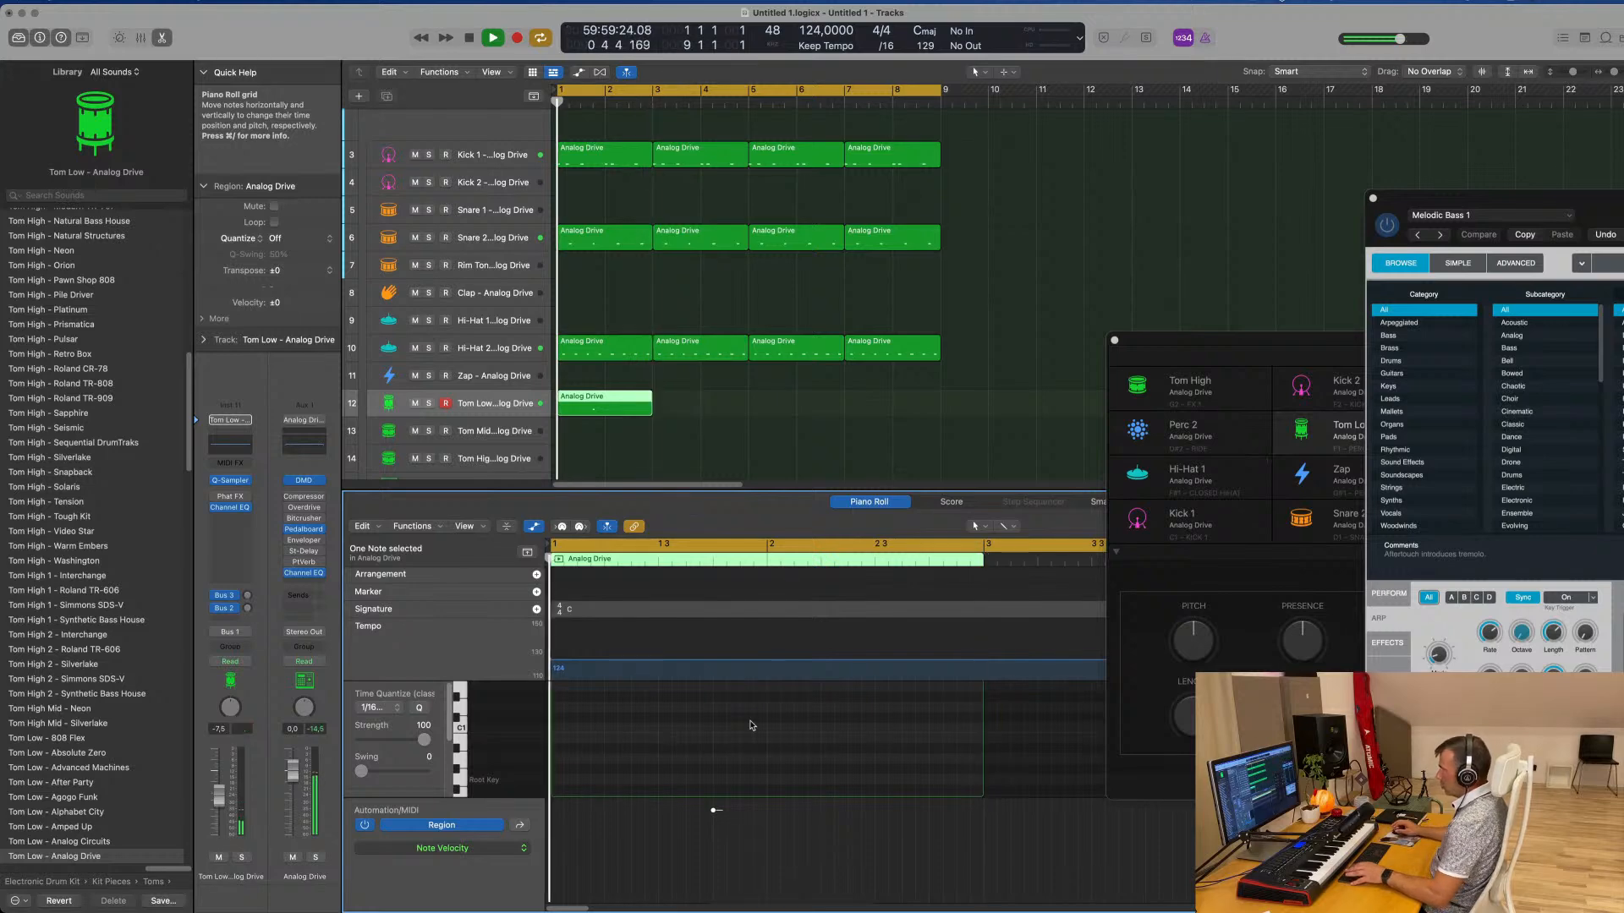
scroll(740, 756, down, 5)
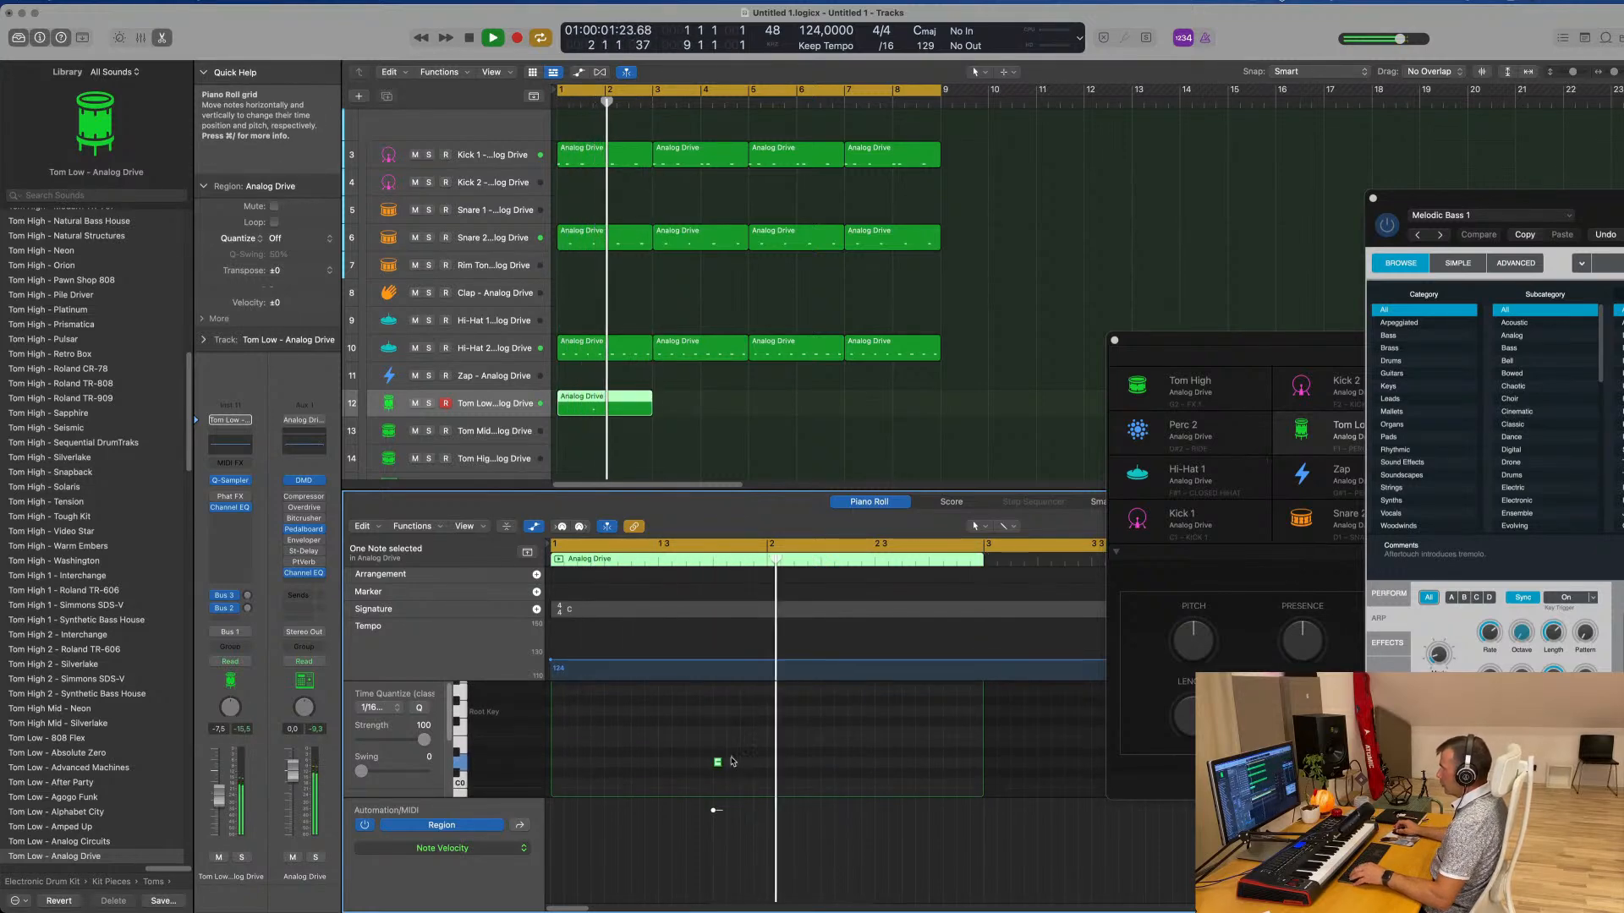
drag(720, 762, 760, 761)
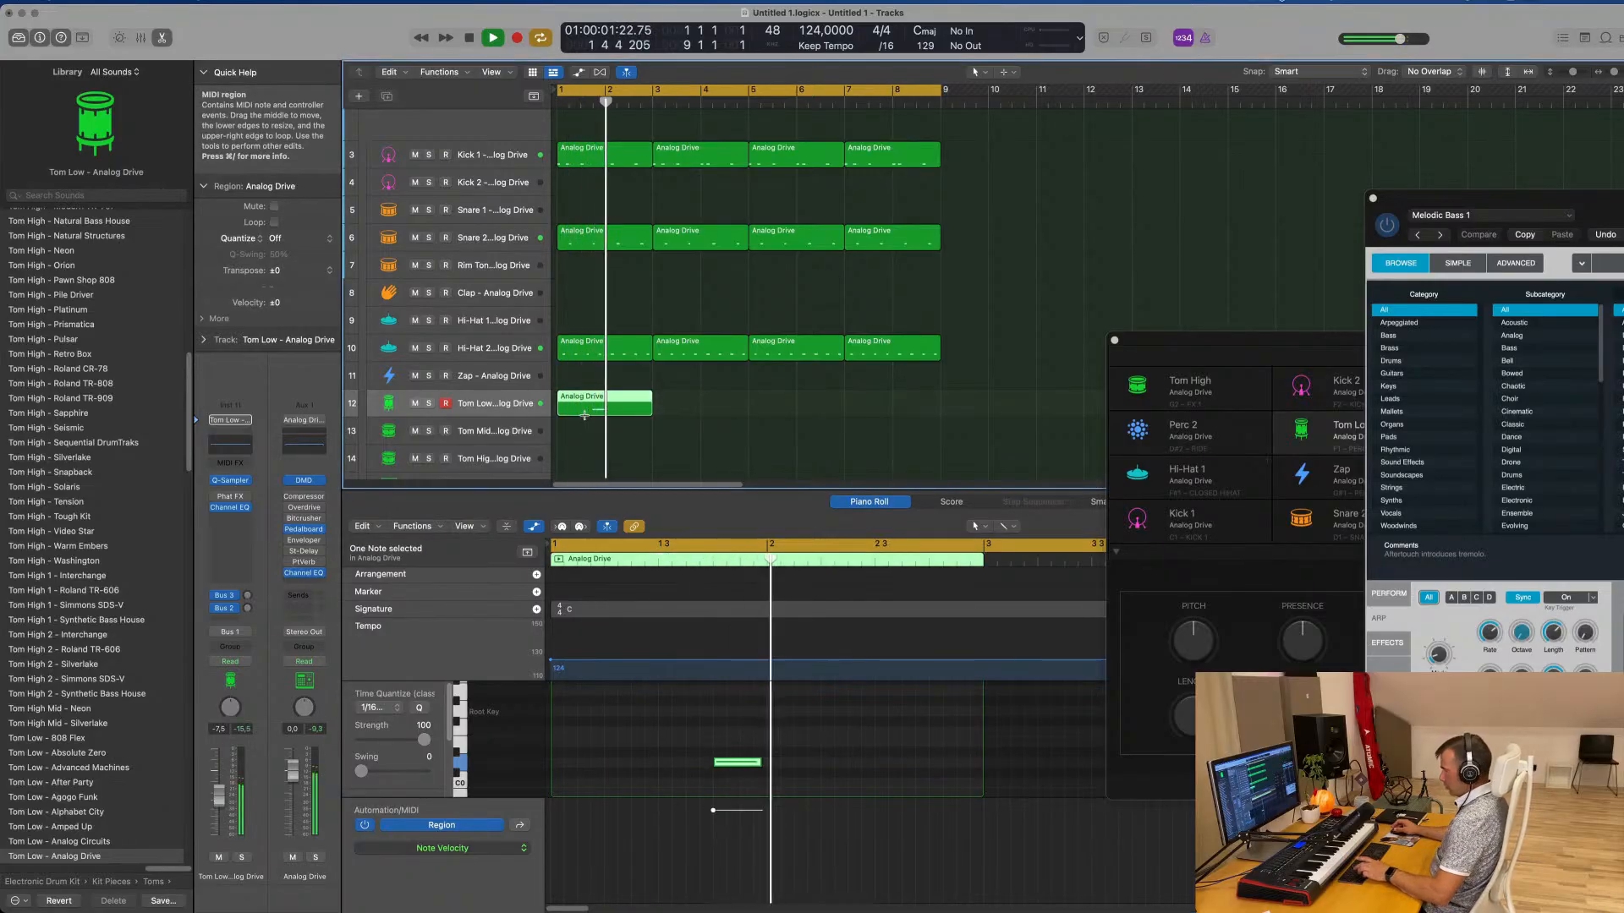
Repeat the Tom Low region three times to fill the pattern through bar 8
key(super+r)
key(super+r)
key(super+r)
key(super+Up)
key(super+Up)
key(super+Up)
key(super+Up)
key(super+Up)
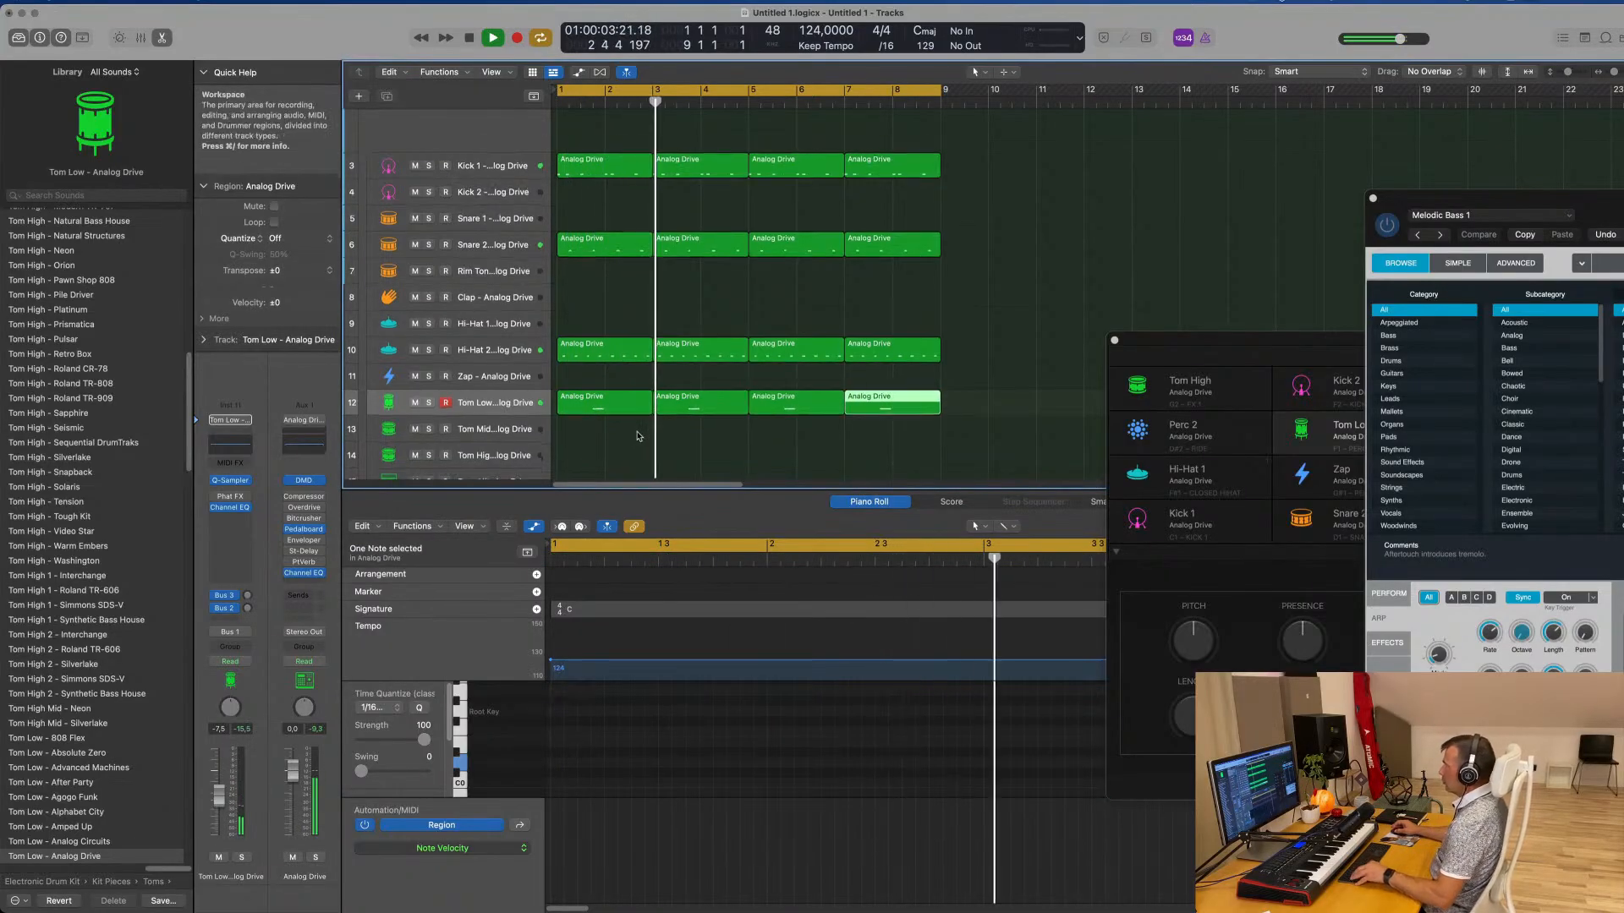
scroll(638, 433, up, 2)
scroll(638, 433, down, 3)
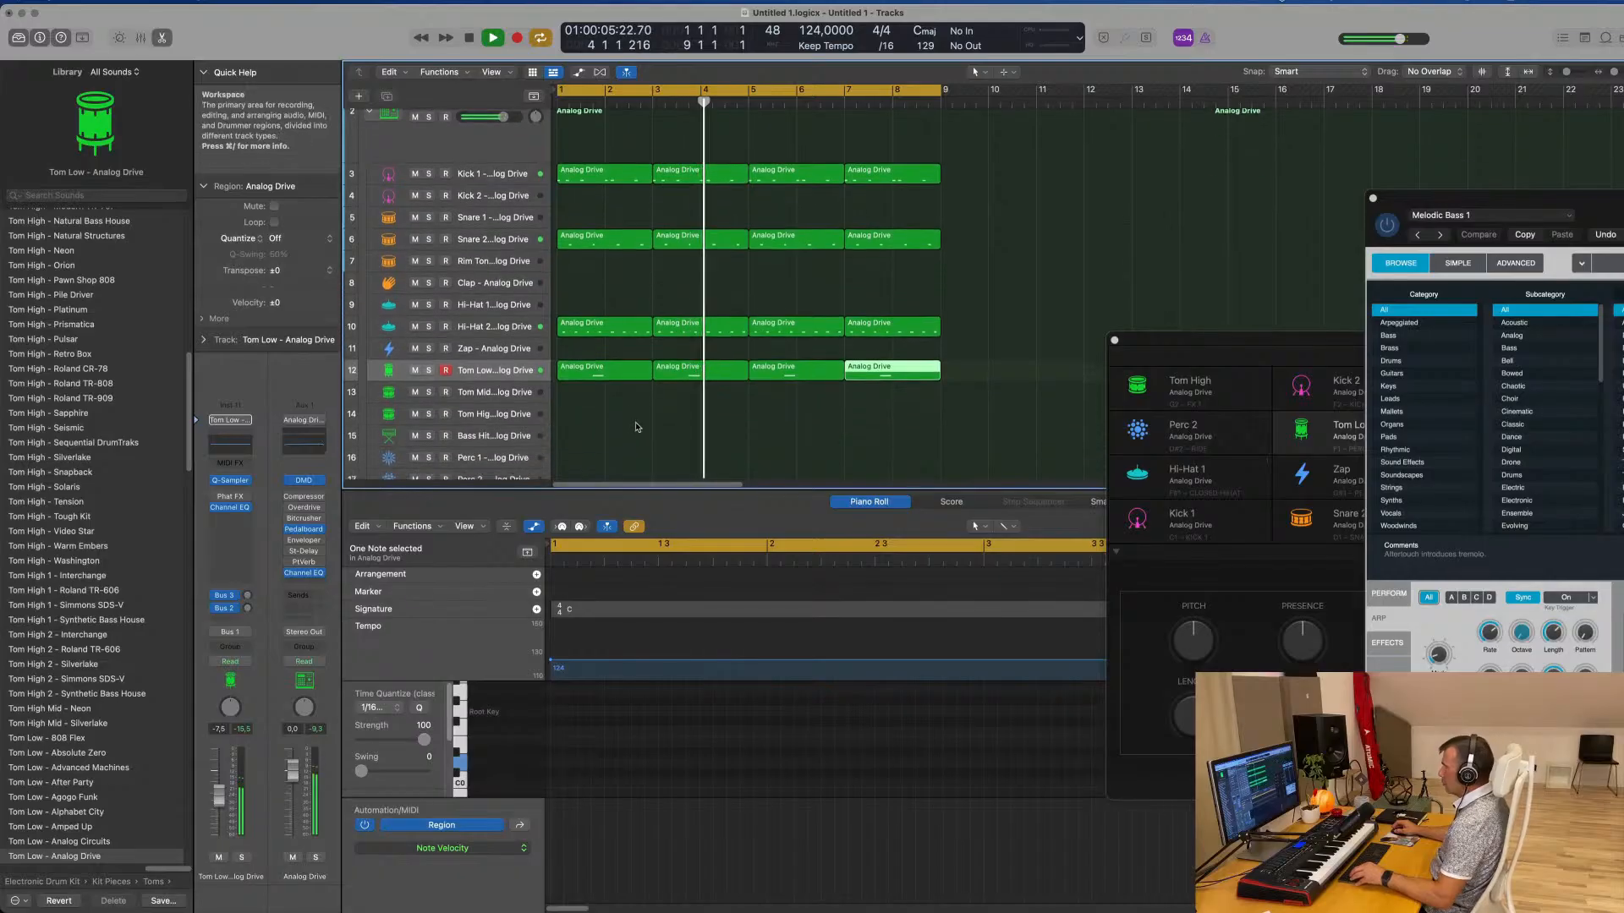
scroll(648, 395, up, 2)
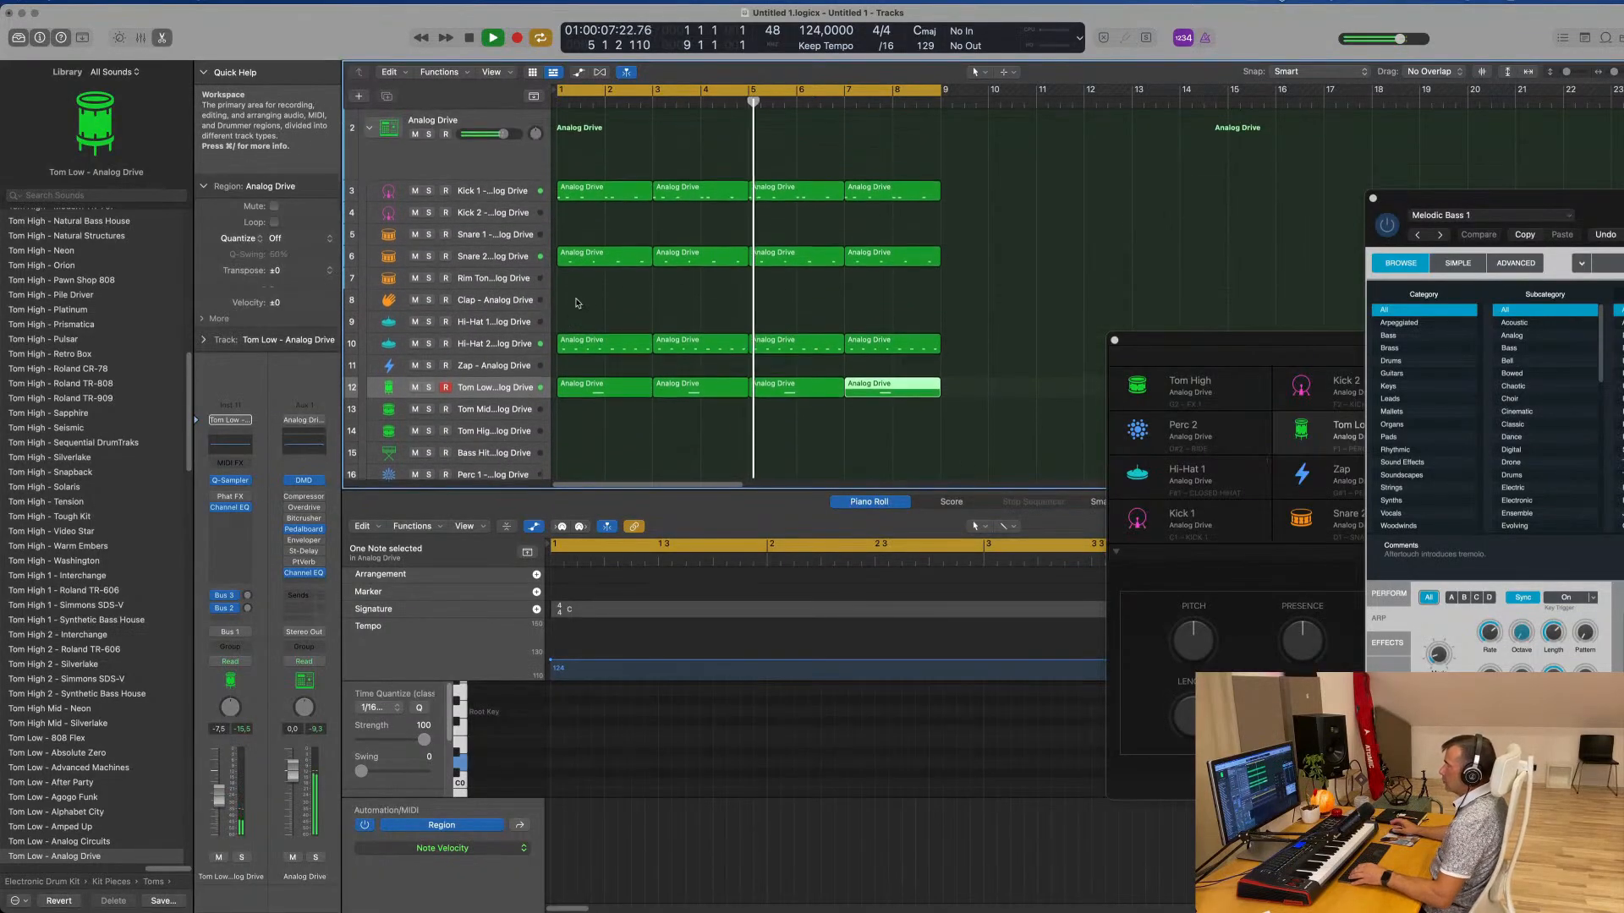
Move the first Tom Low region to the Clap subtrack and shift its note to the start of bar 1
click(623, 196)
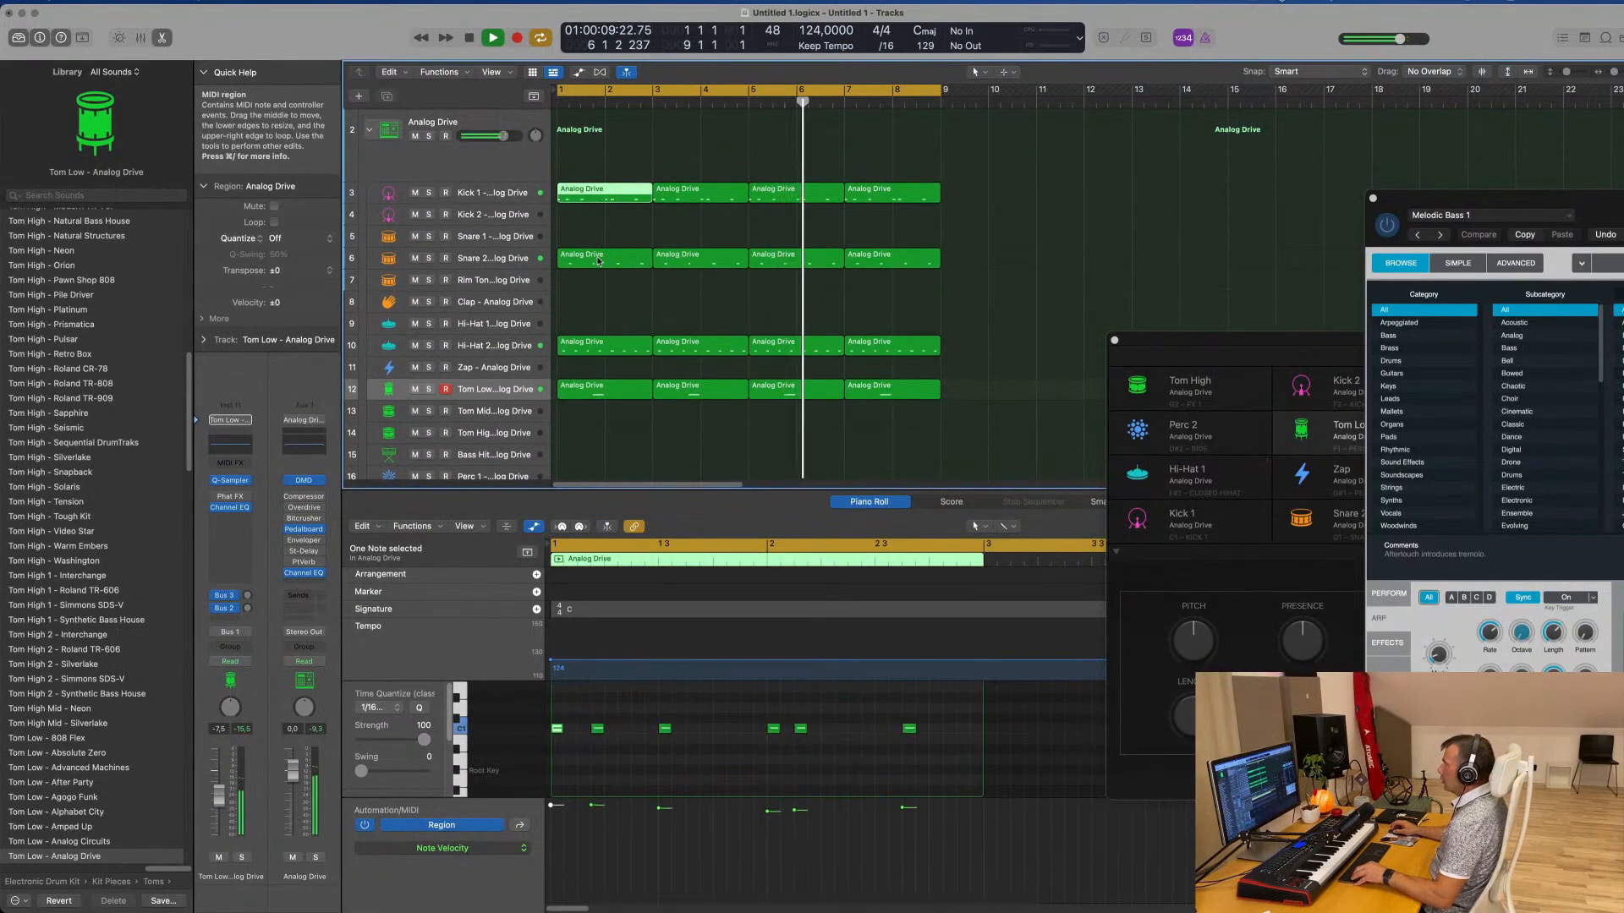
click(598, 388)
drag(602, 388, 601, 310)
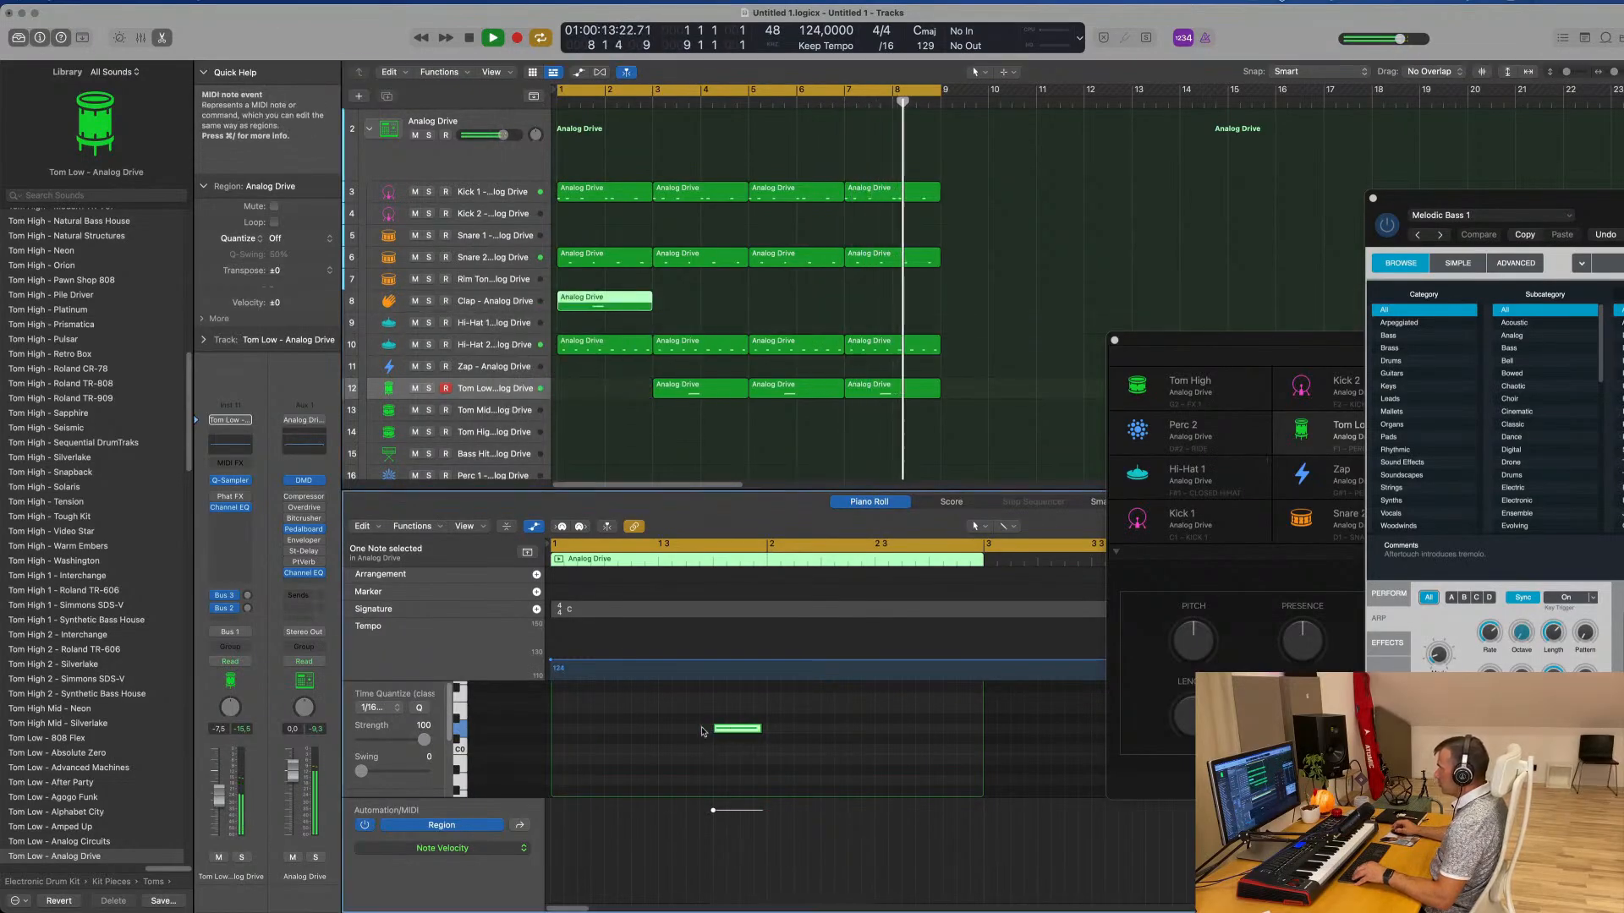
drag(738, 728, 564, 729)
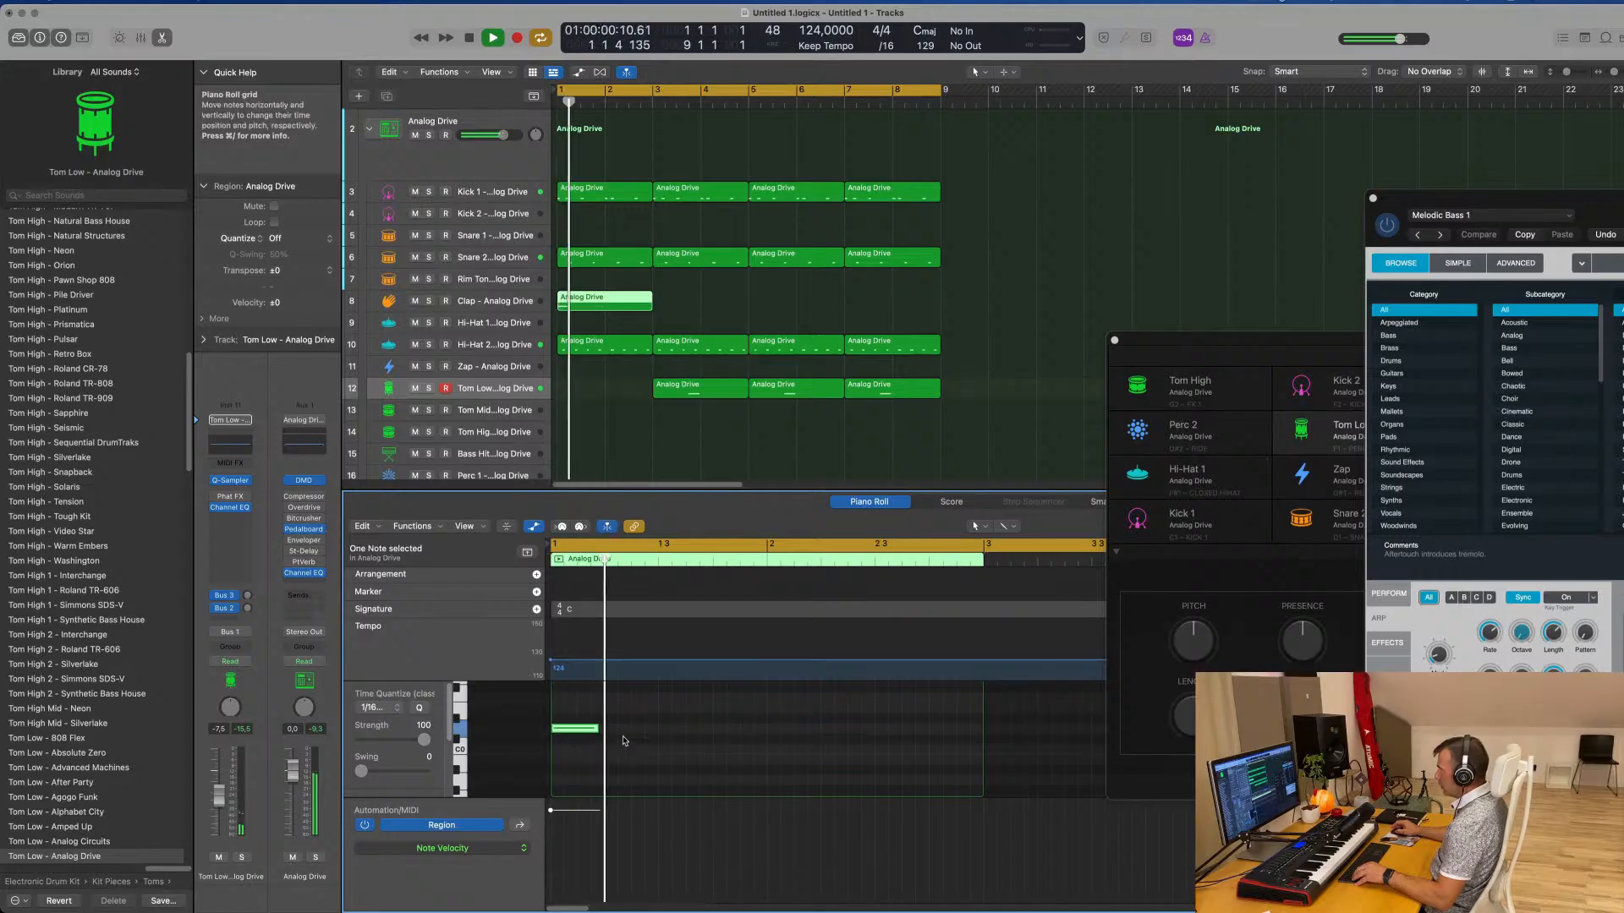
Transpose the clap note up by octaves to just above C3 and play from the start with the Clap subtrack selected
key(alt+shift+Up)
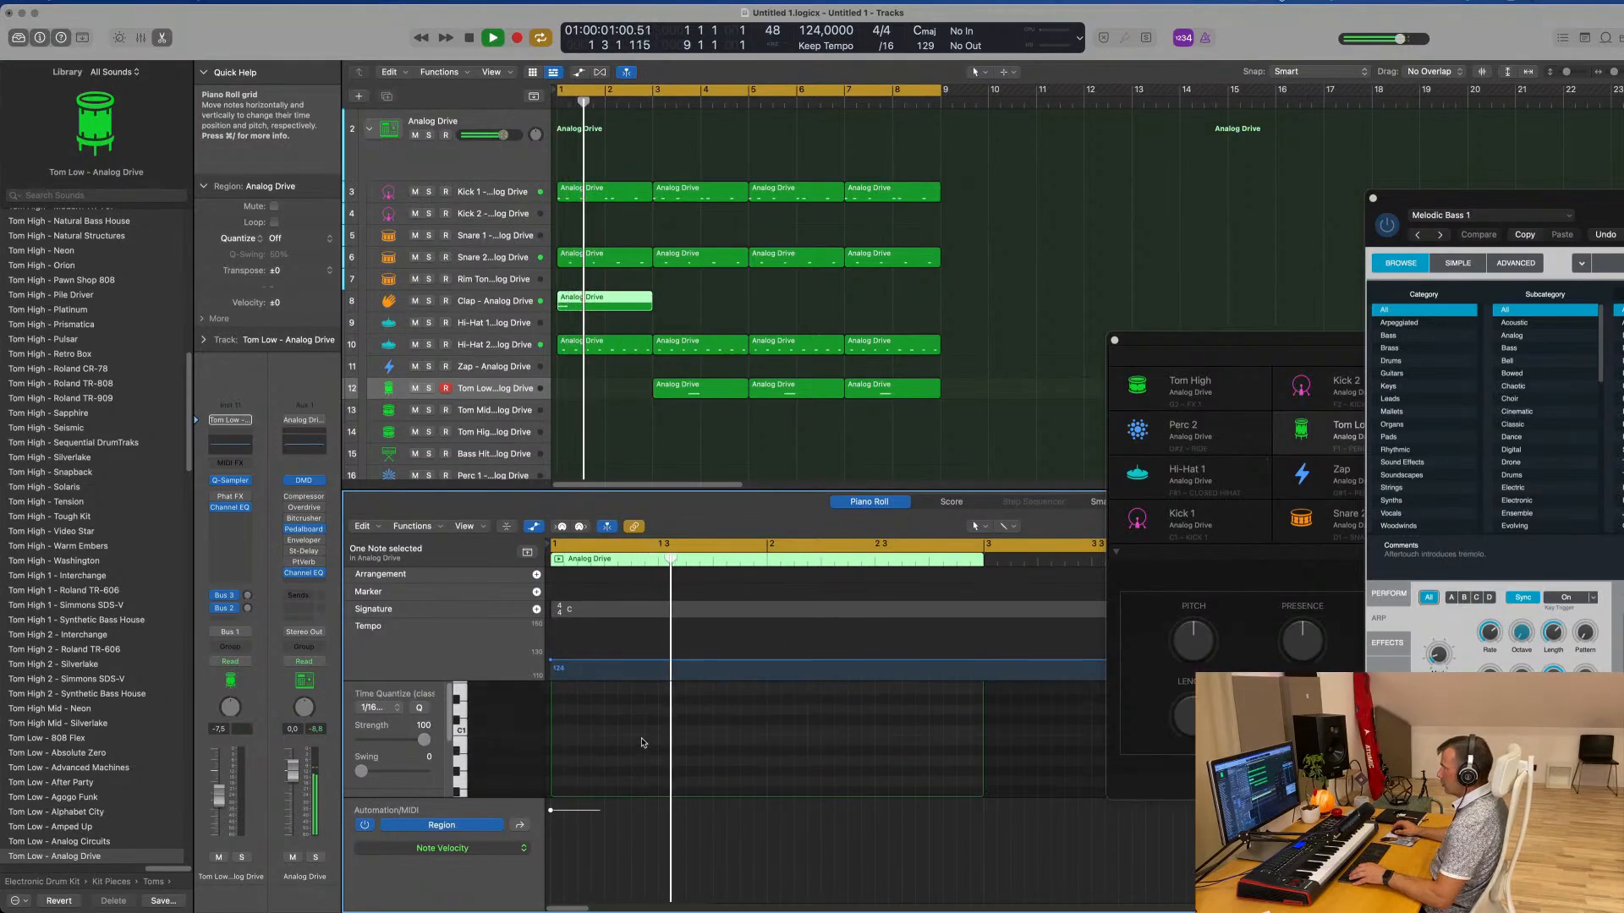
key(Return)
scroll(642, 742, up, 10)
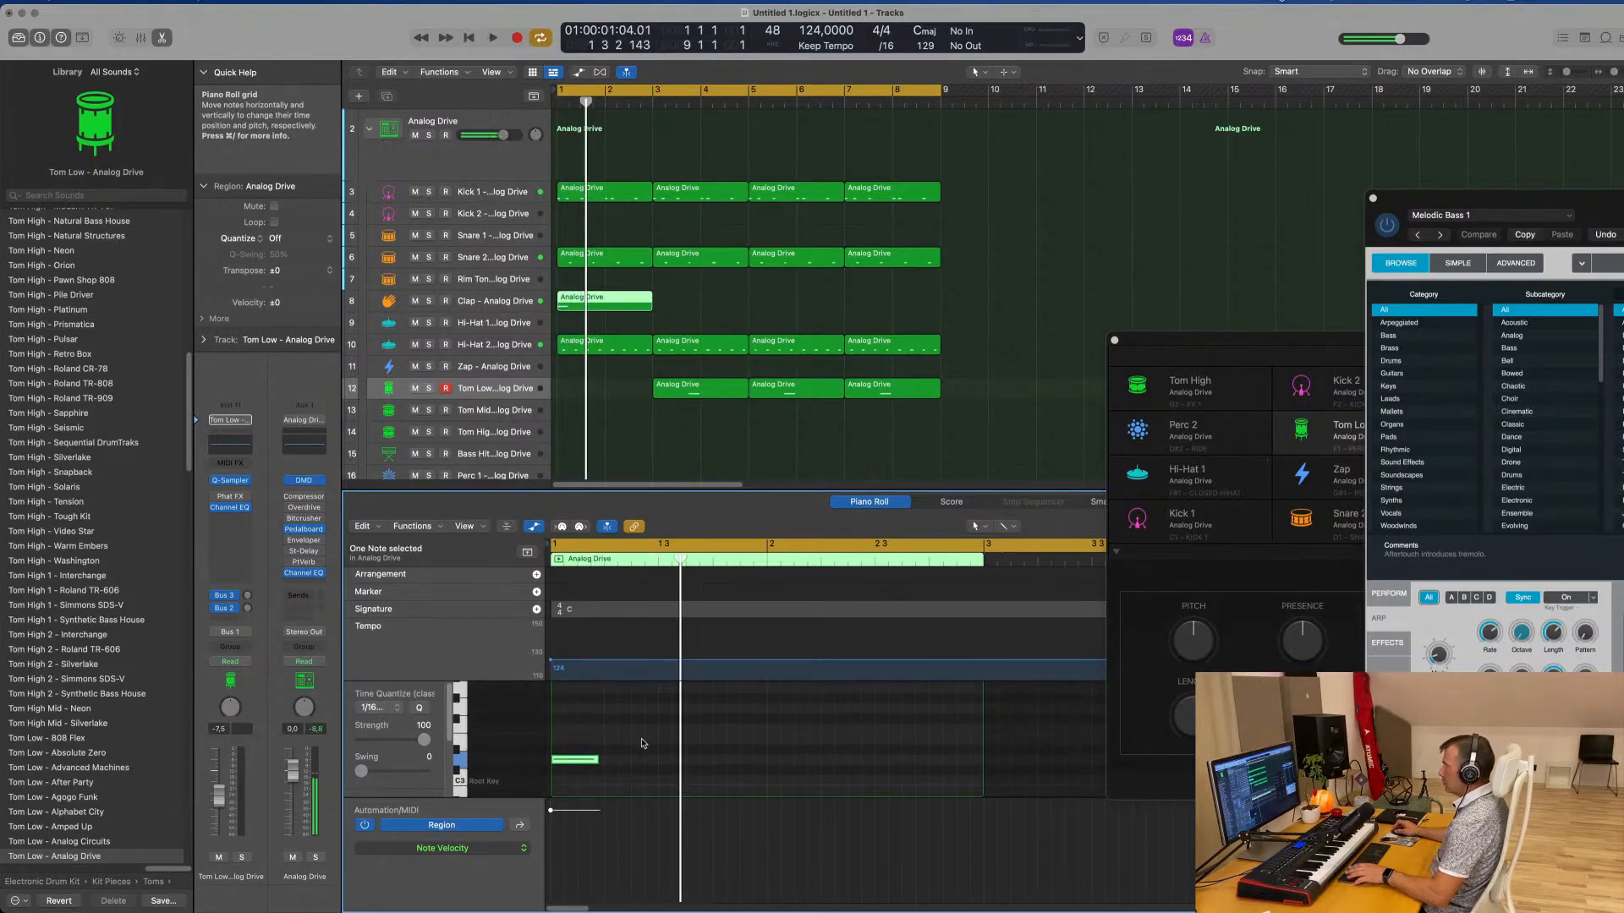
key(Return)
key(Return)
key(space)
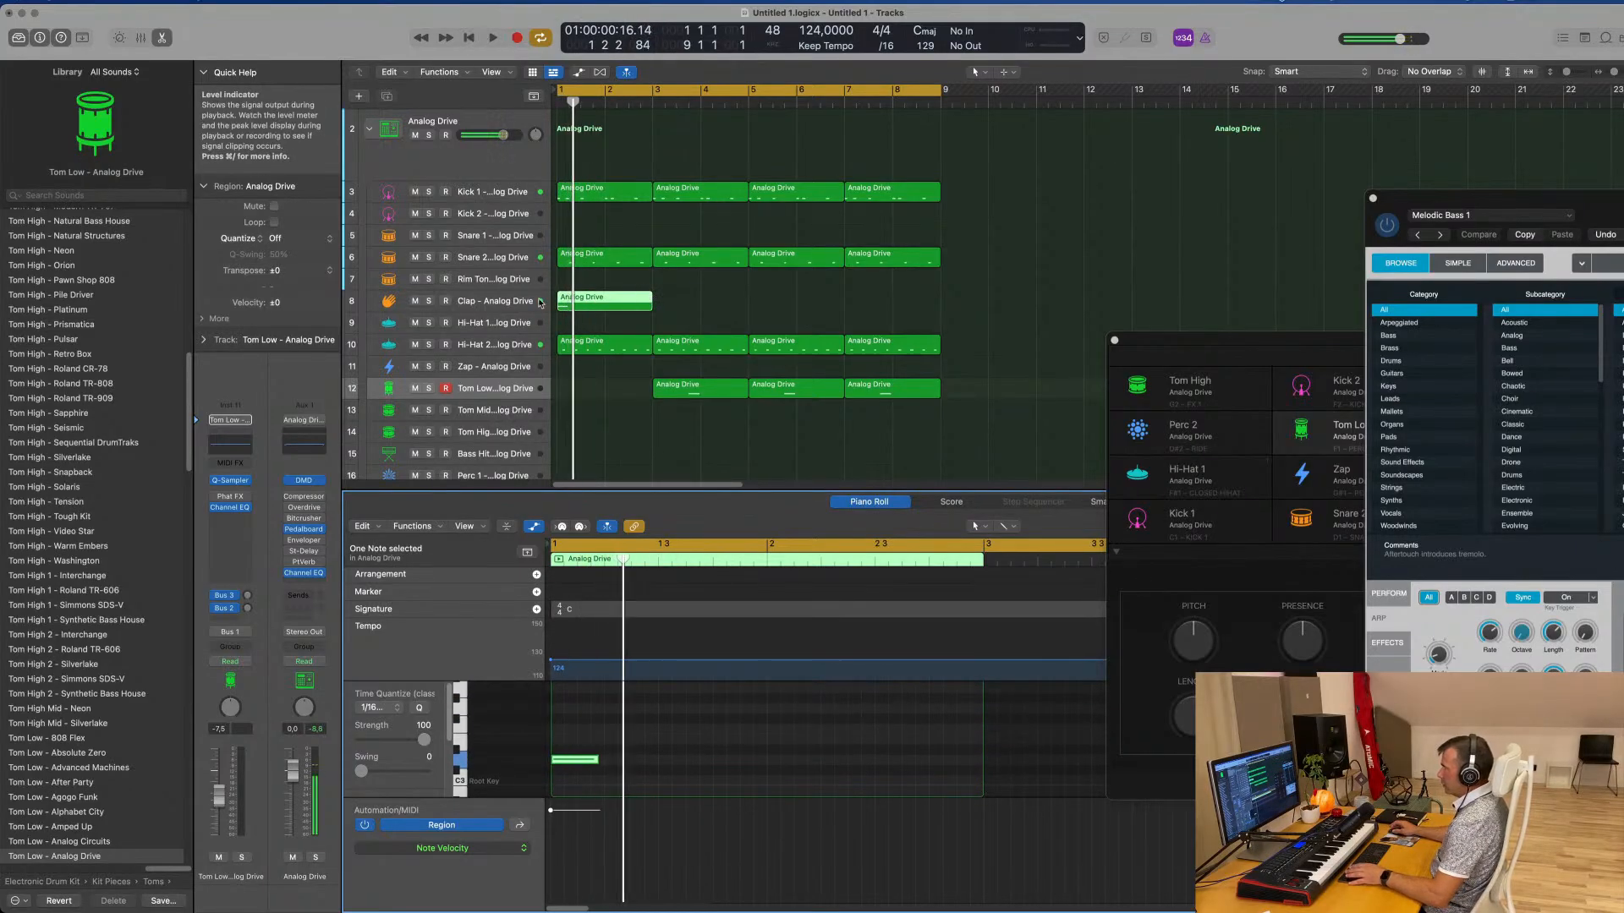
key(space)
click(519, 303)
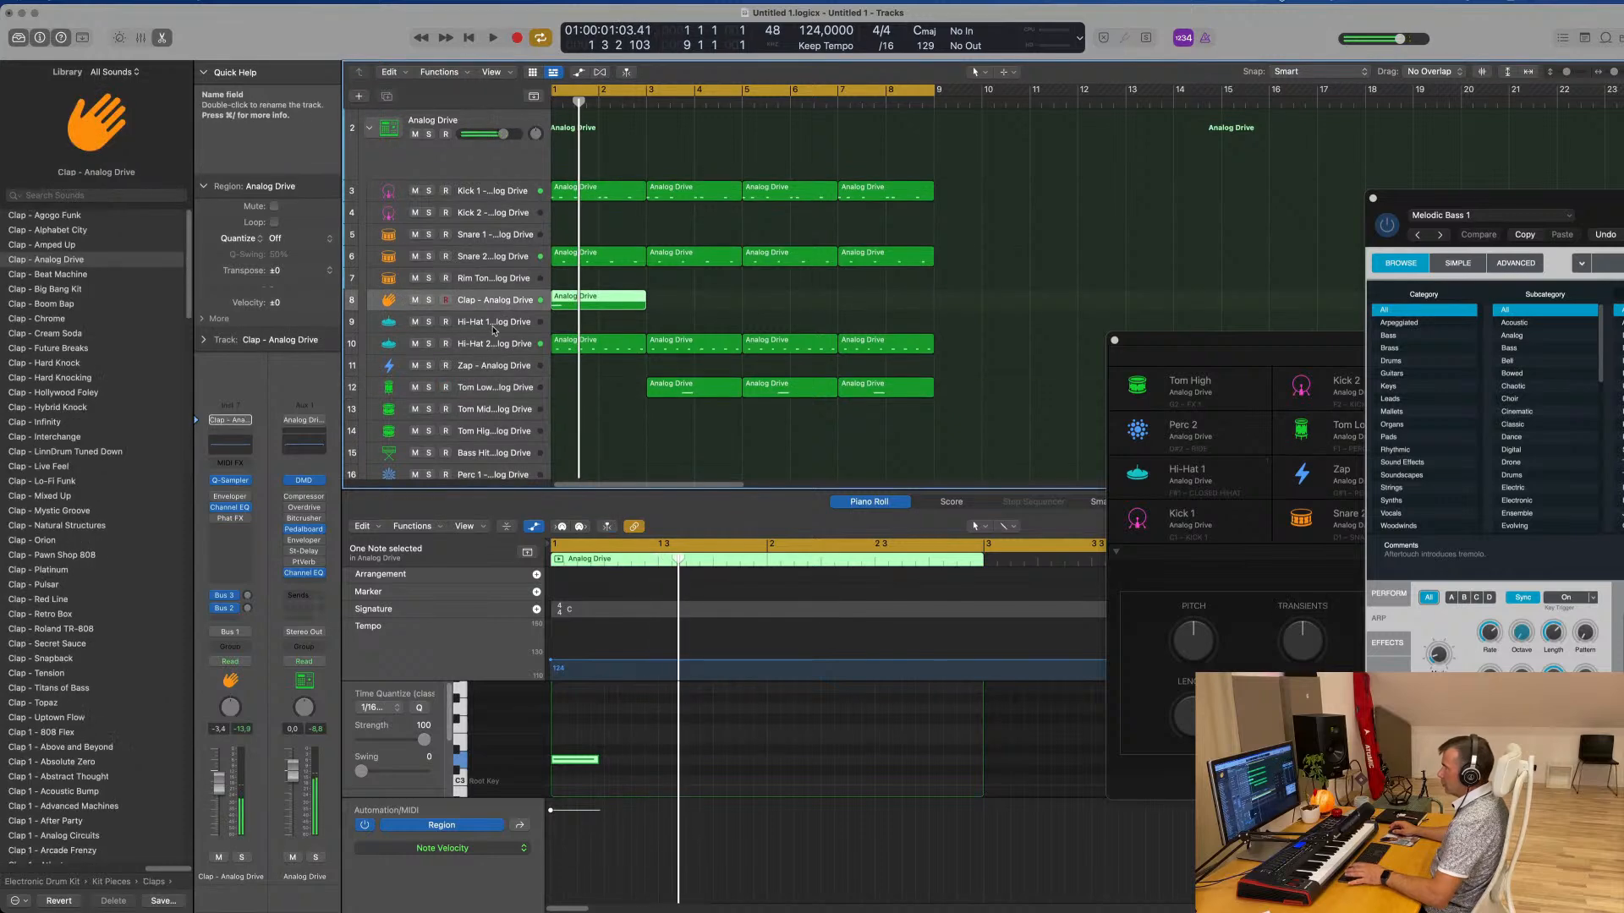
key(space)
key(space)
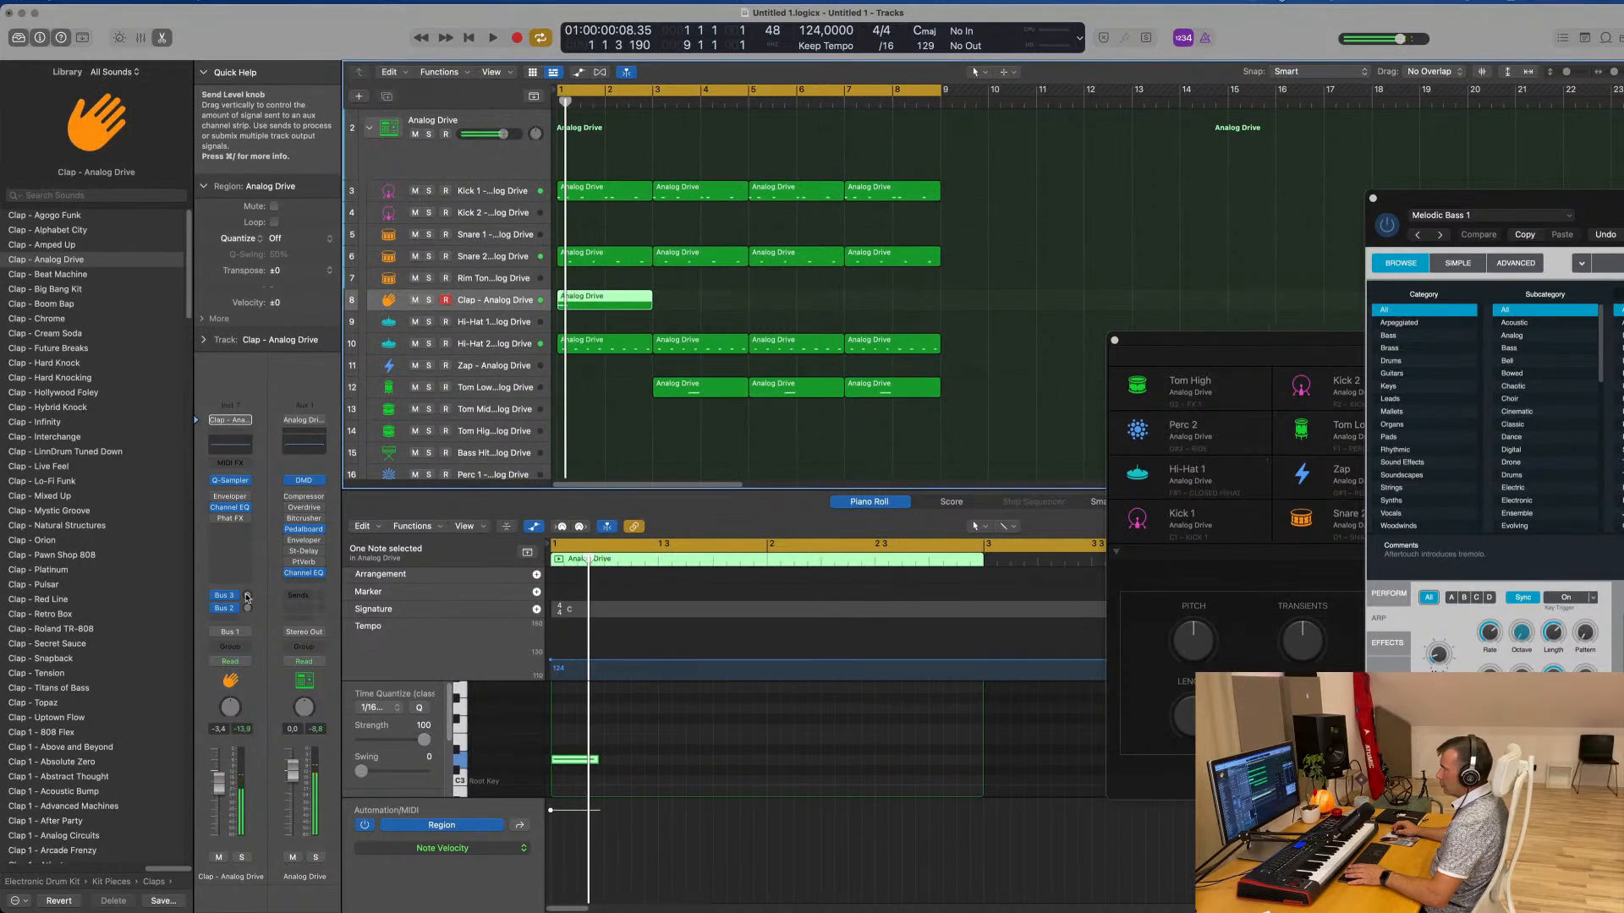
Raise the clap's Bus 3 reverb send and set its Bus 2 delay send to -11.4 dB while auditioning the clap
click(246, 596)
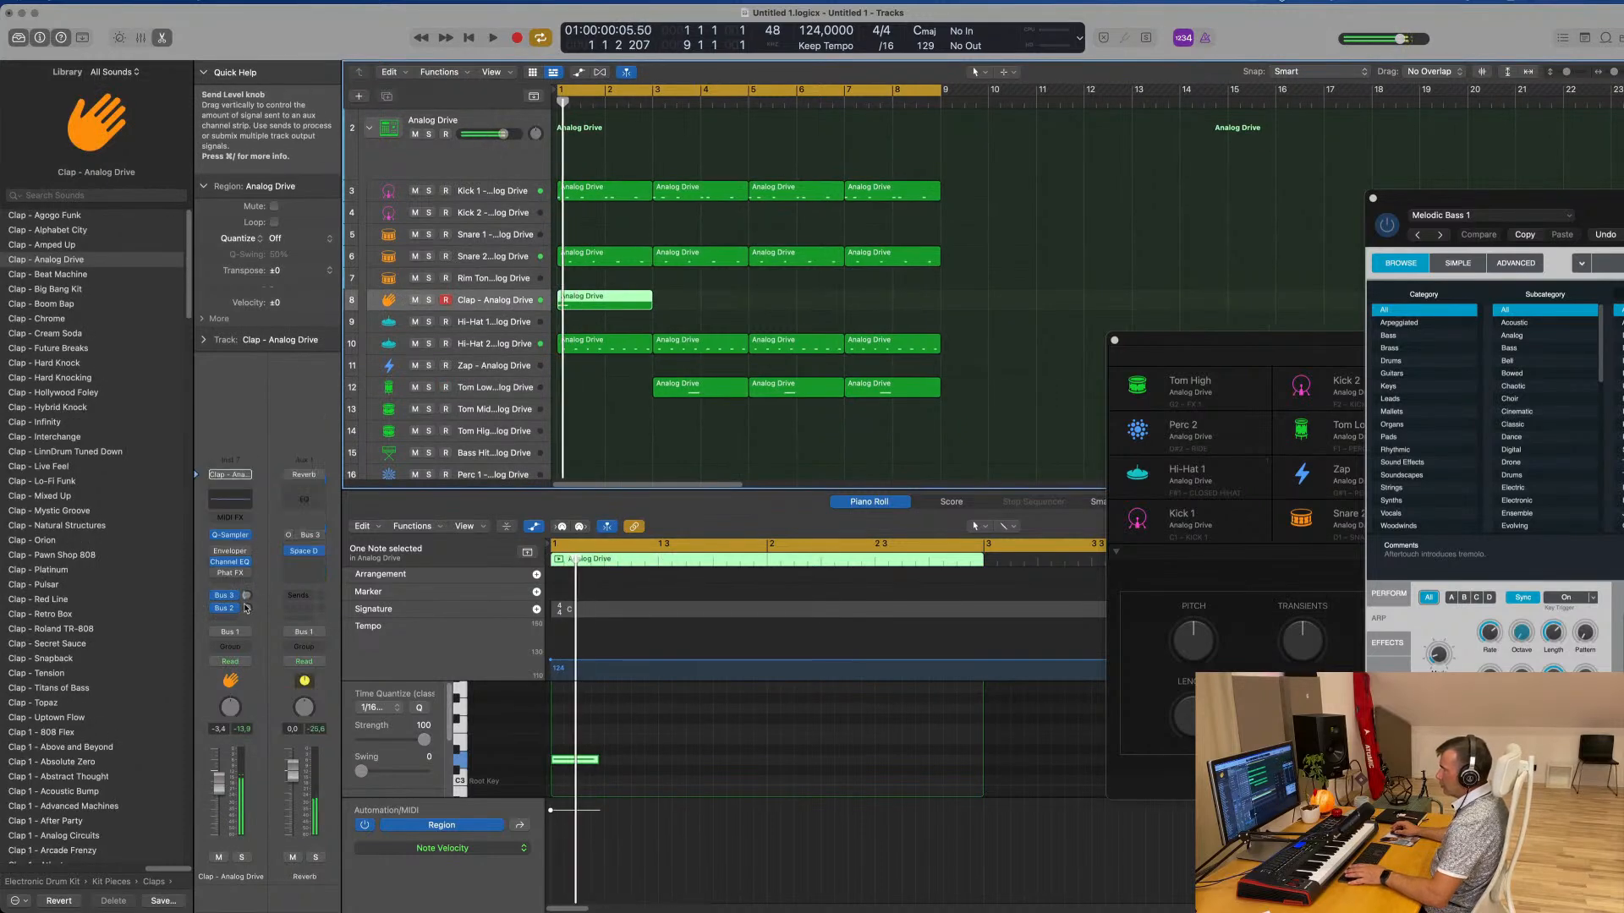
key(space)
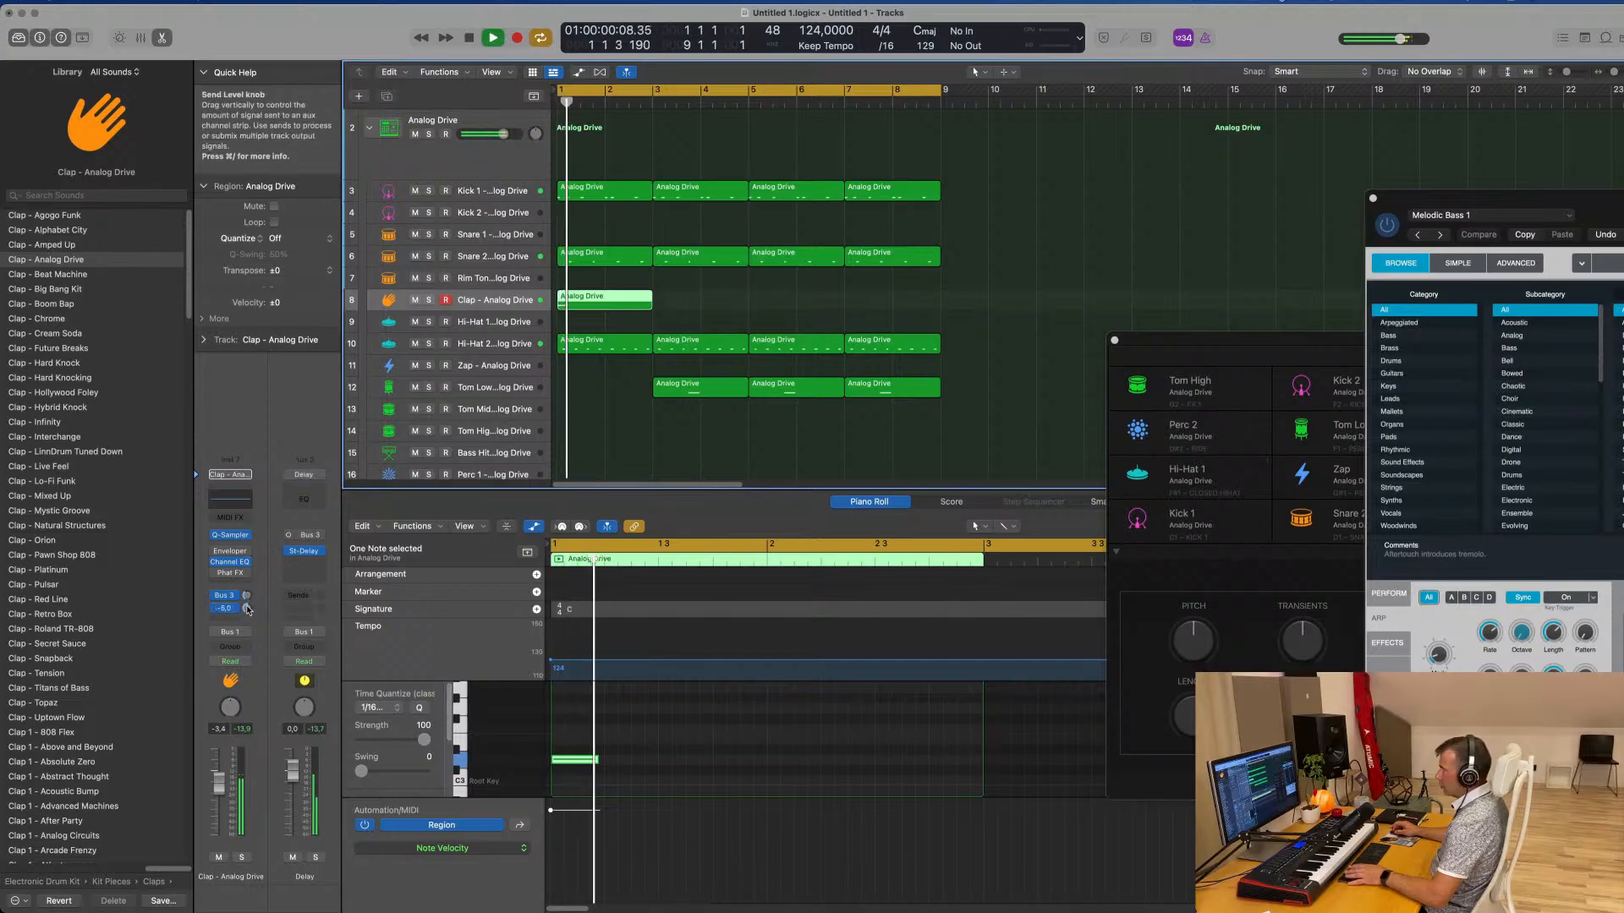
drag(246, 608, 247, 619)
key(space)
key(space)
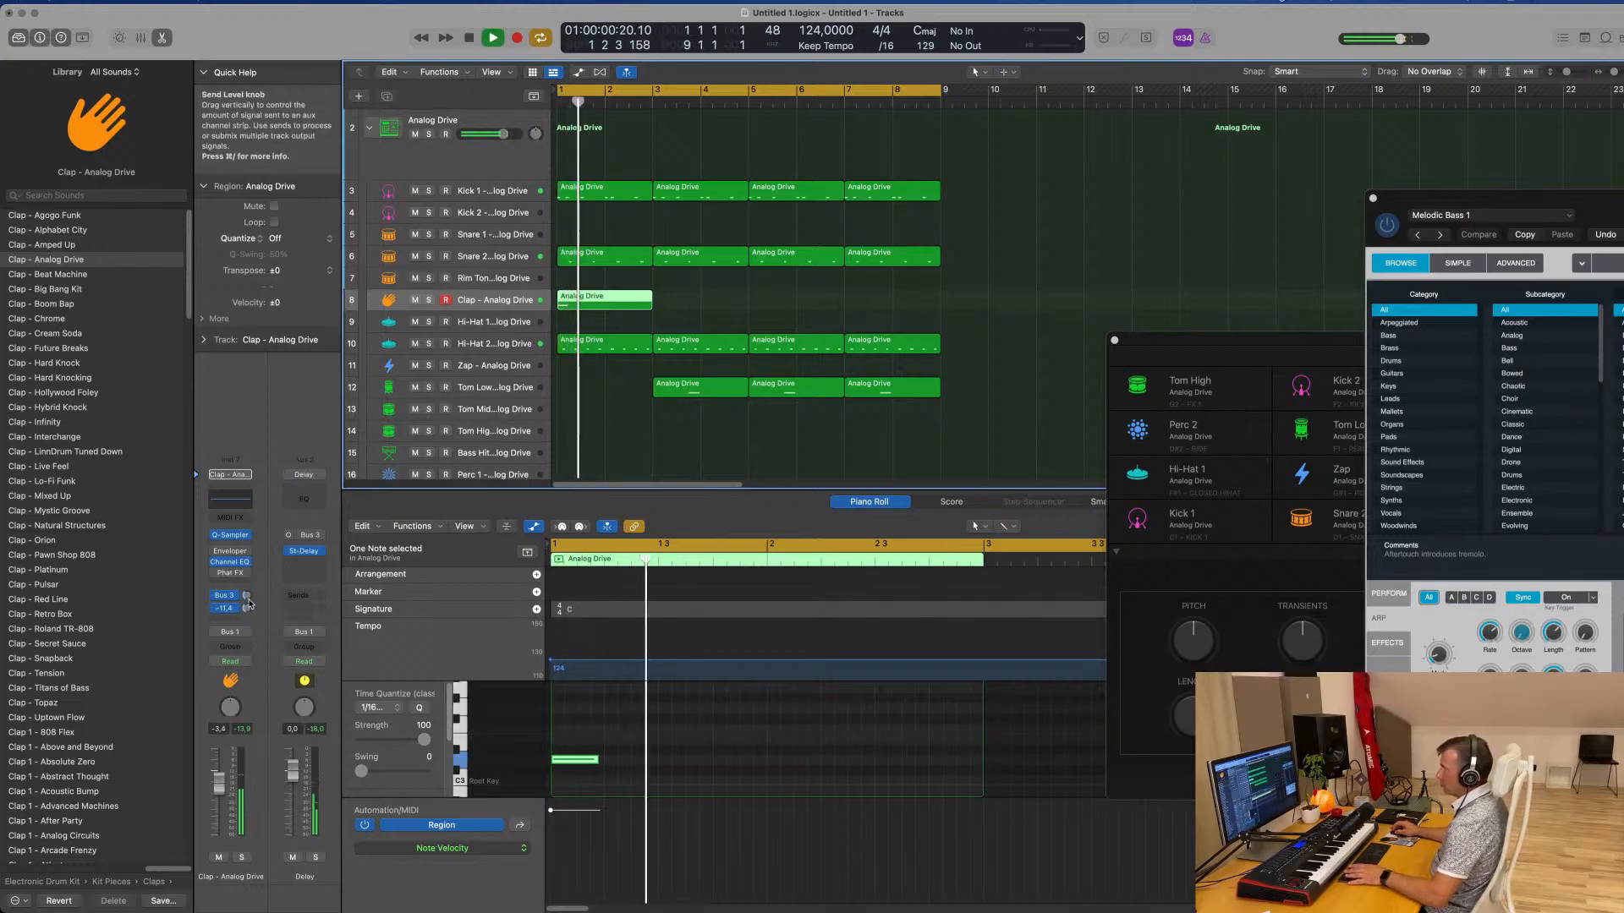
Open the Stereo Delay on the Delay bus and audition the Dual Resonating and Dual 1/16 Slap presets on the clap
click(305, 552)
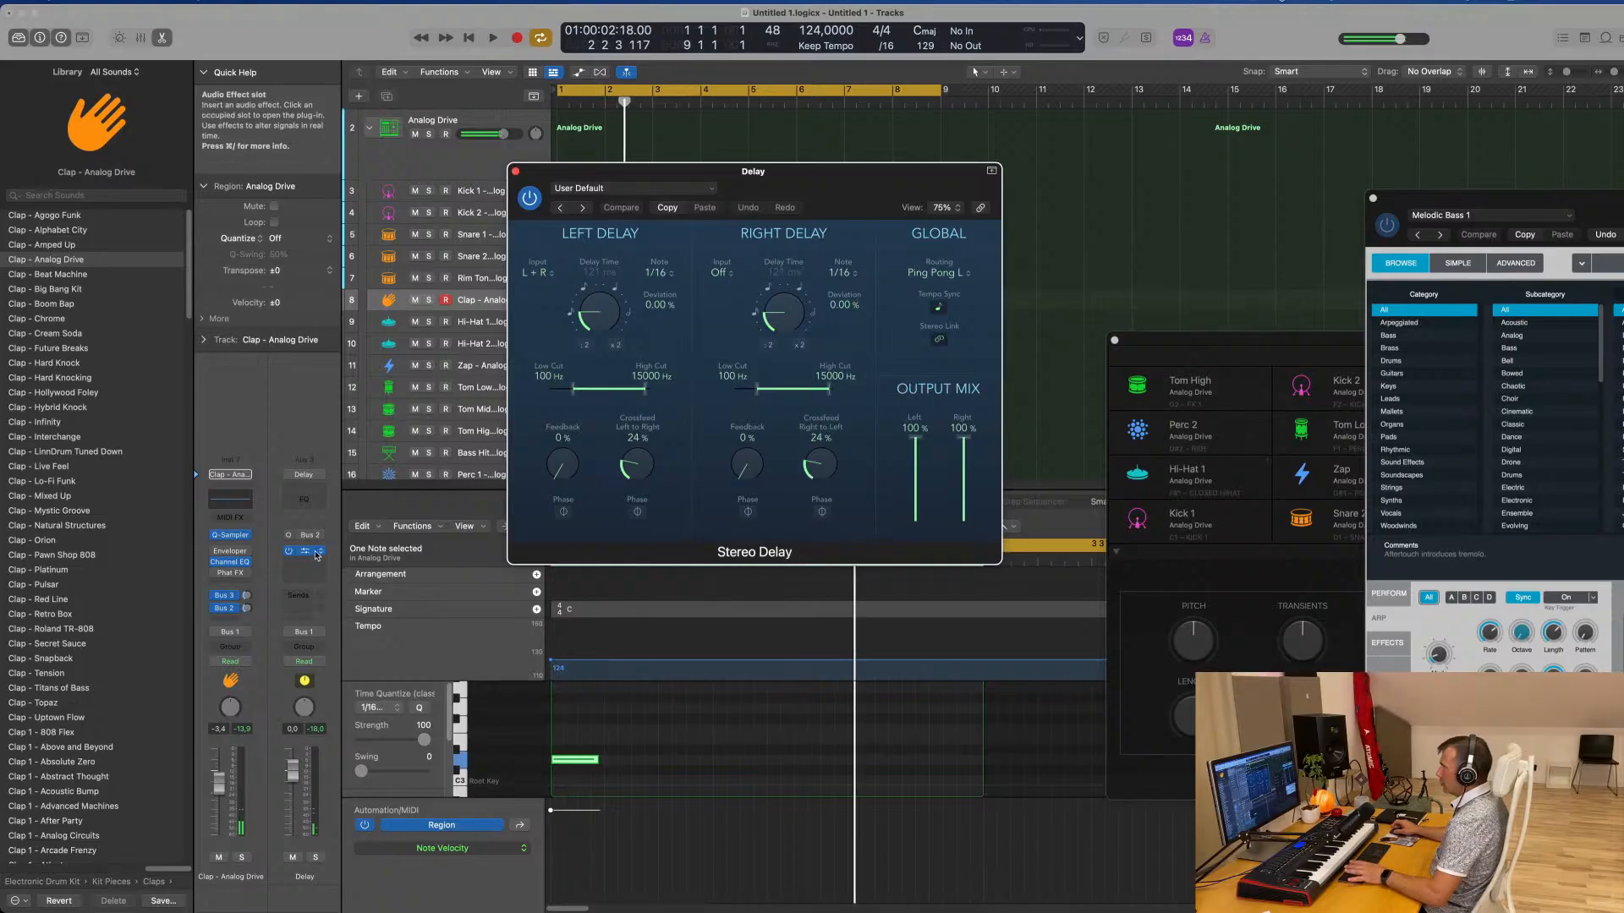
key(space)
key(space)
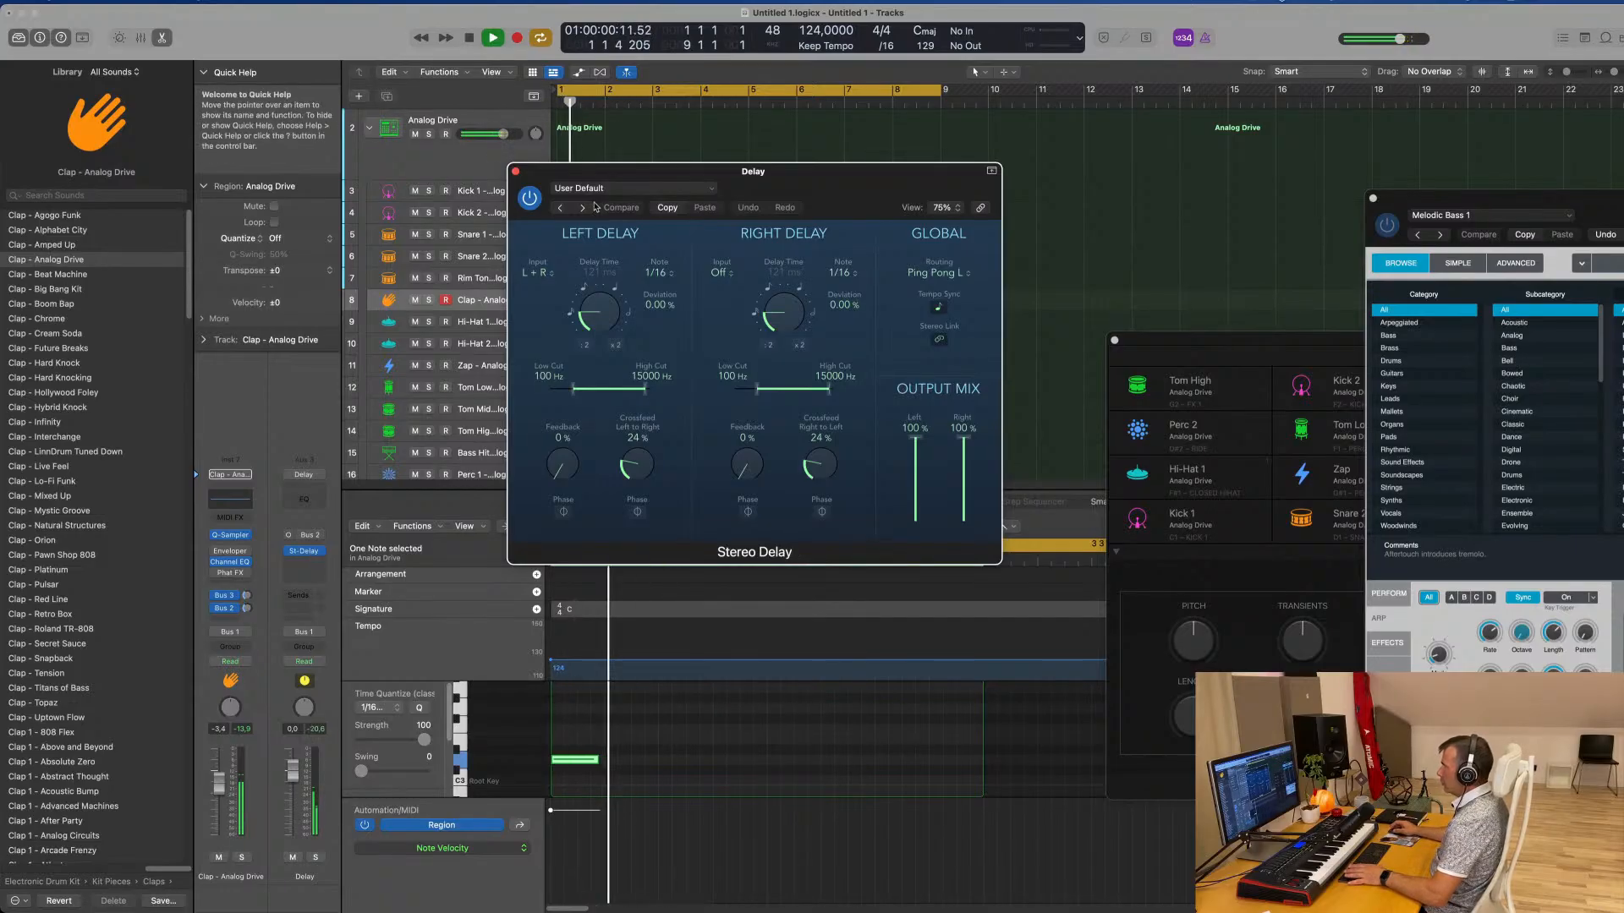
click(560, 208)
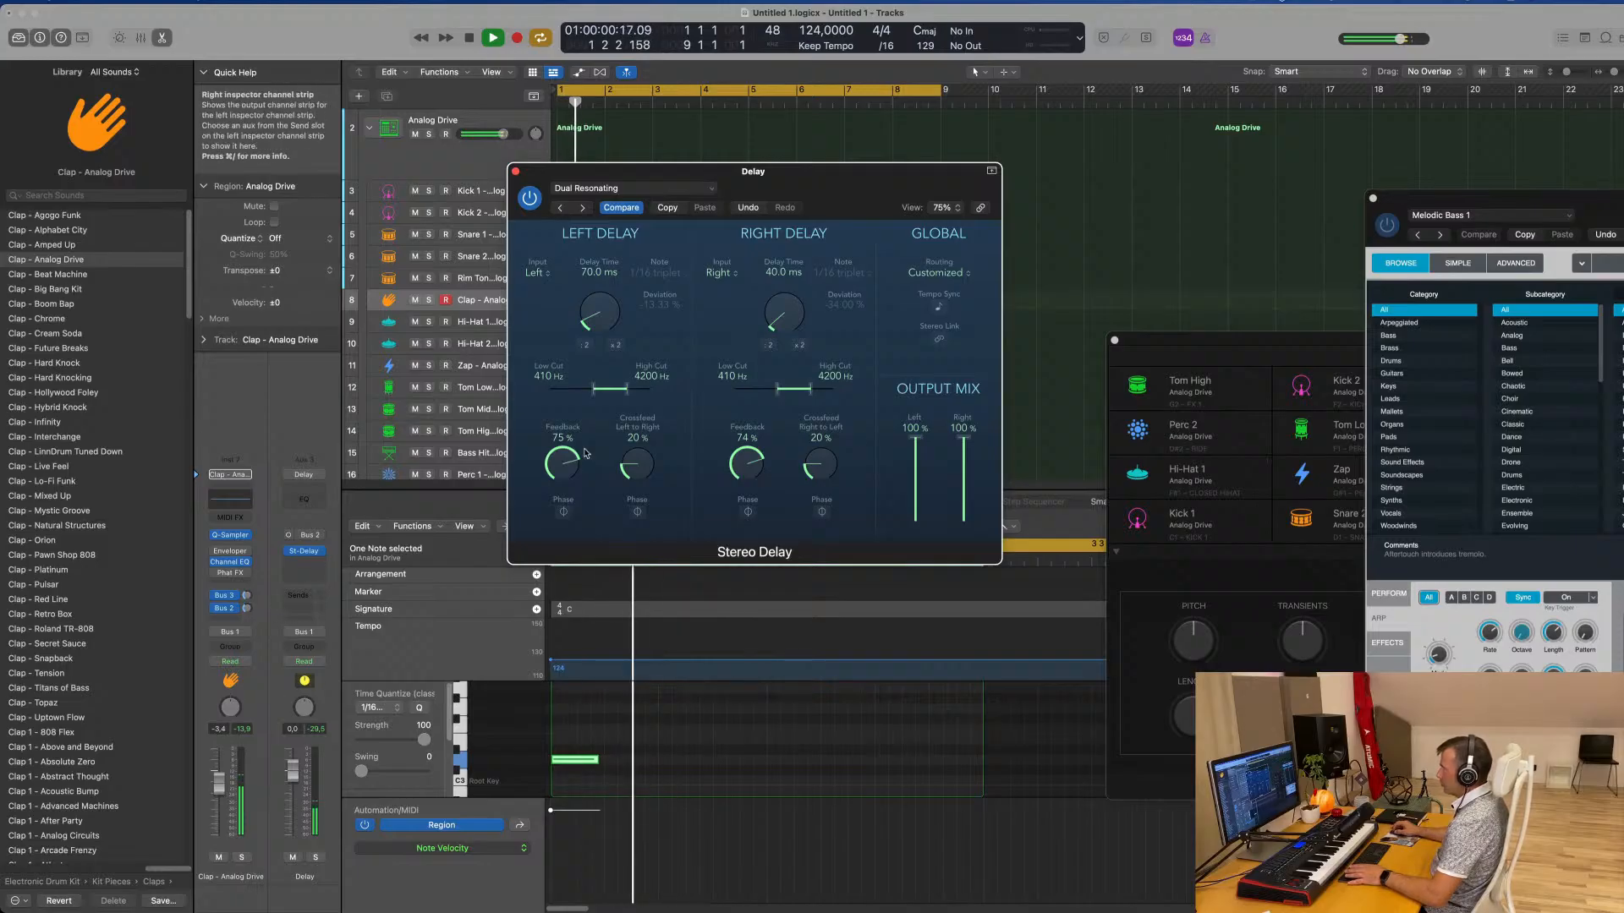
key(space)
key(space)
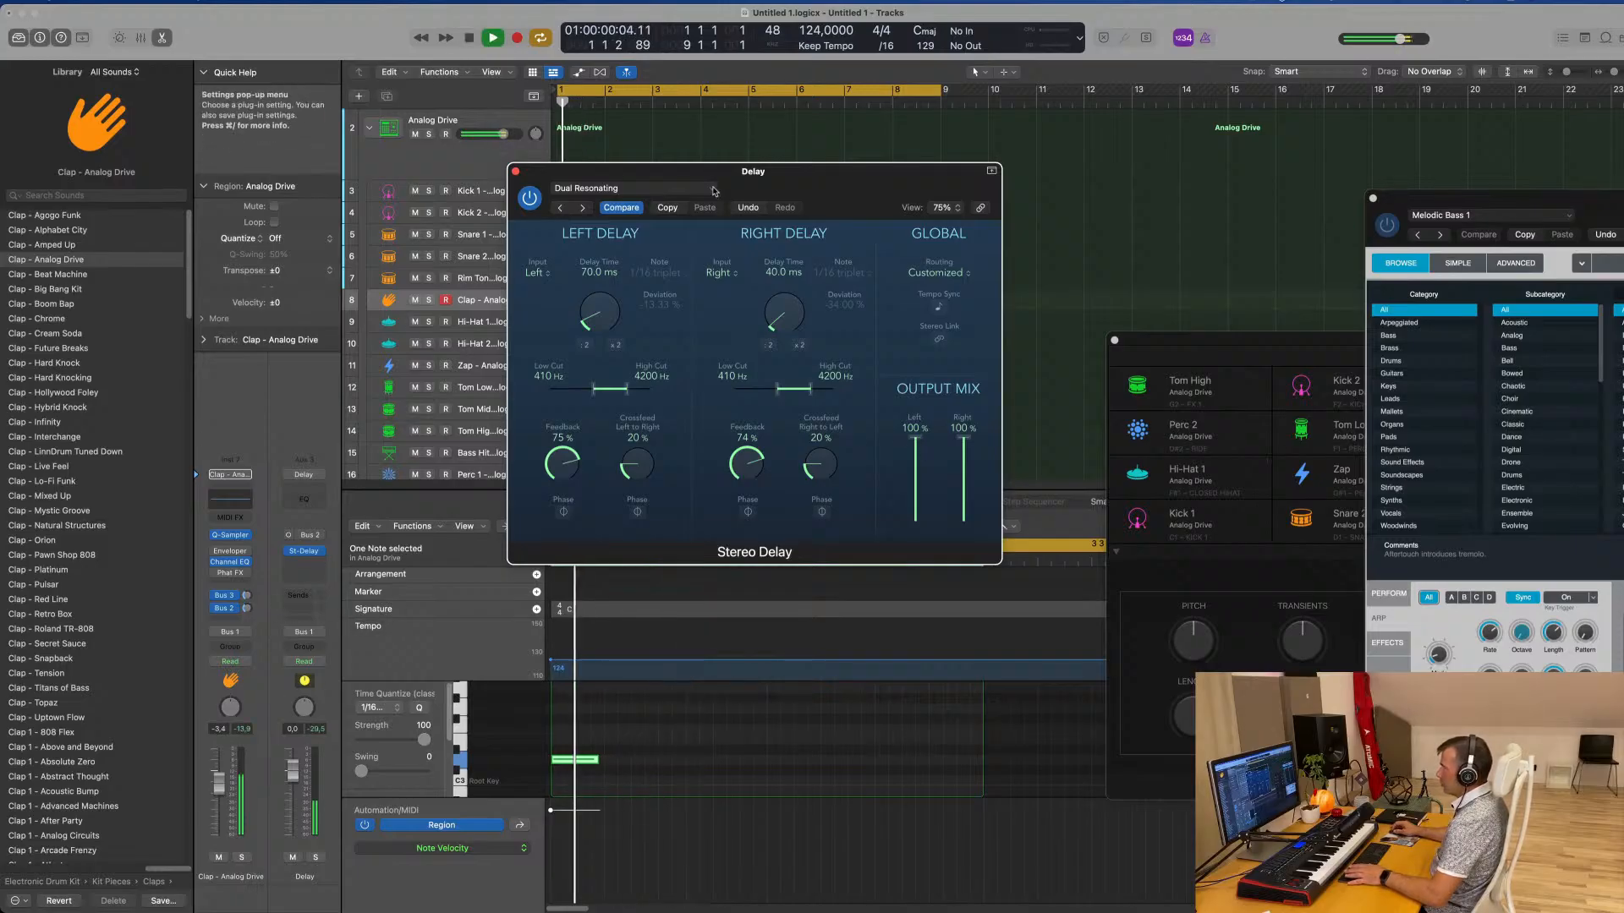
click(559, 208)
key(space)
key(space)
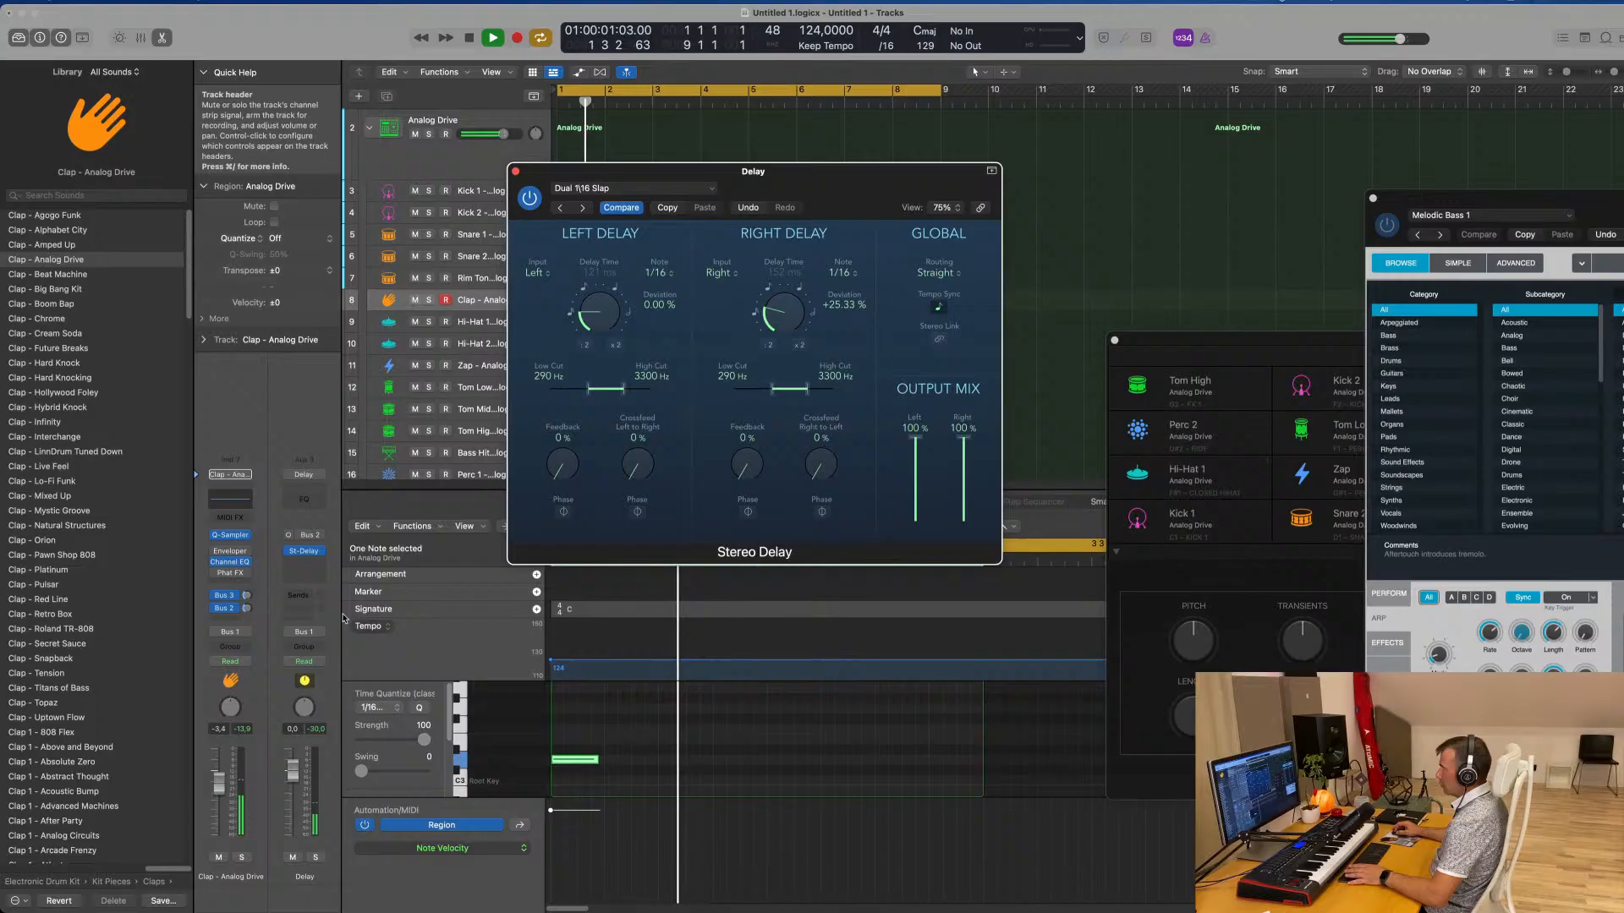
Load the Dual 1/8 Note preset in the Stereo Delay and set the clap's Bus 2 send to -0.9 dB
click(247, 608)
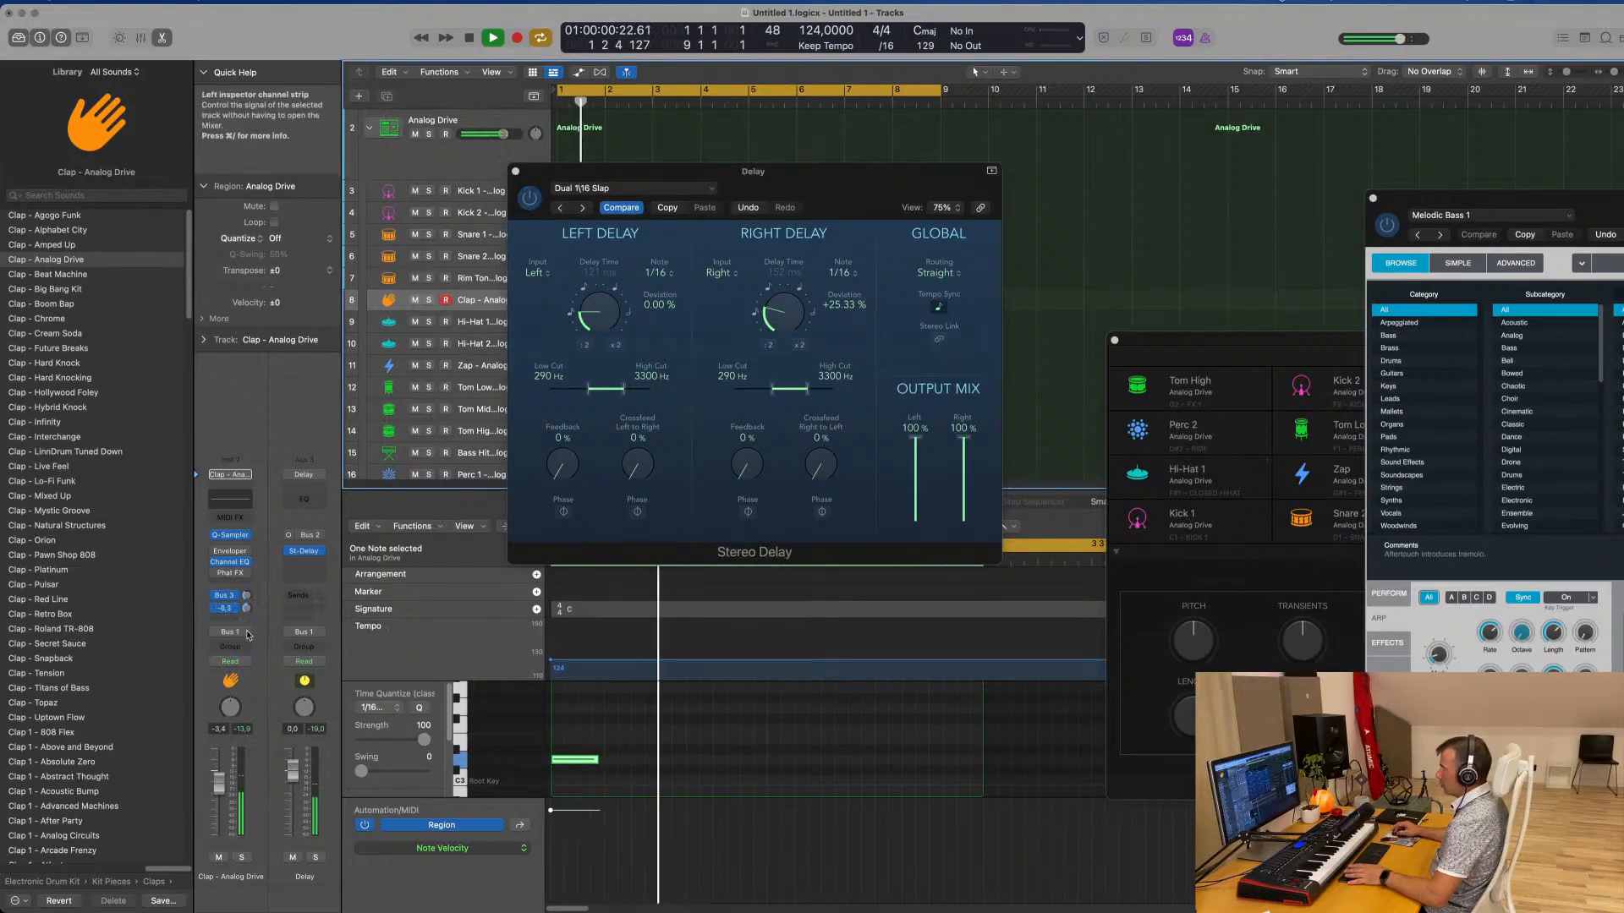
click(562, 208)
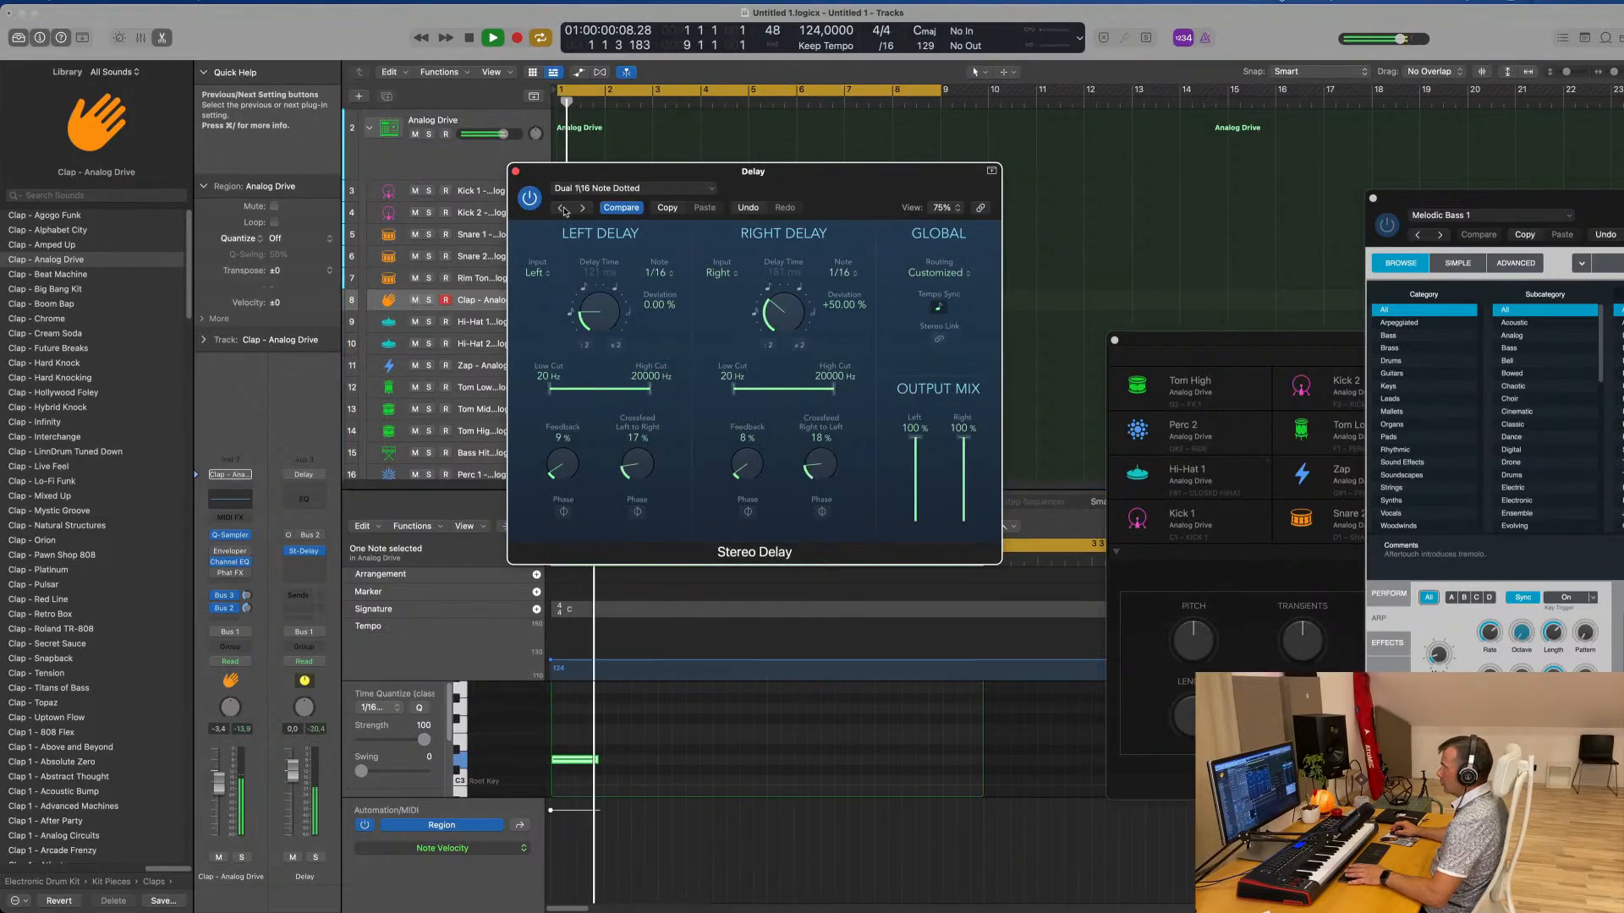
click(563, 208)
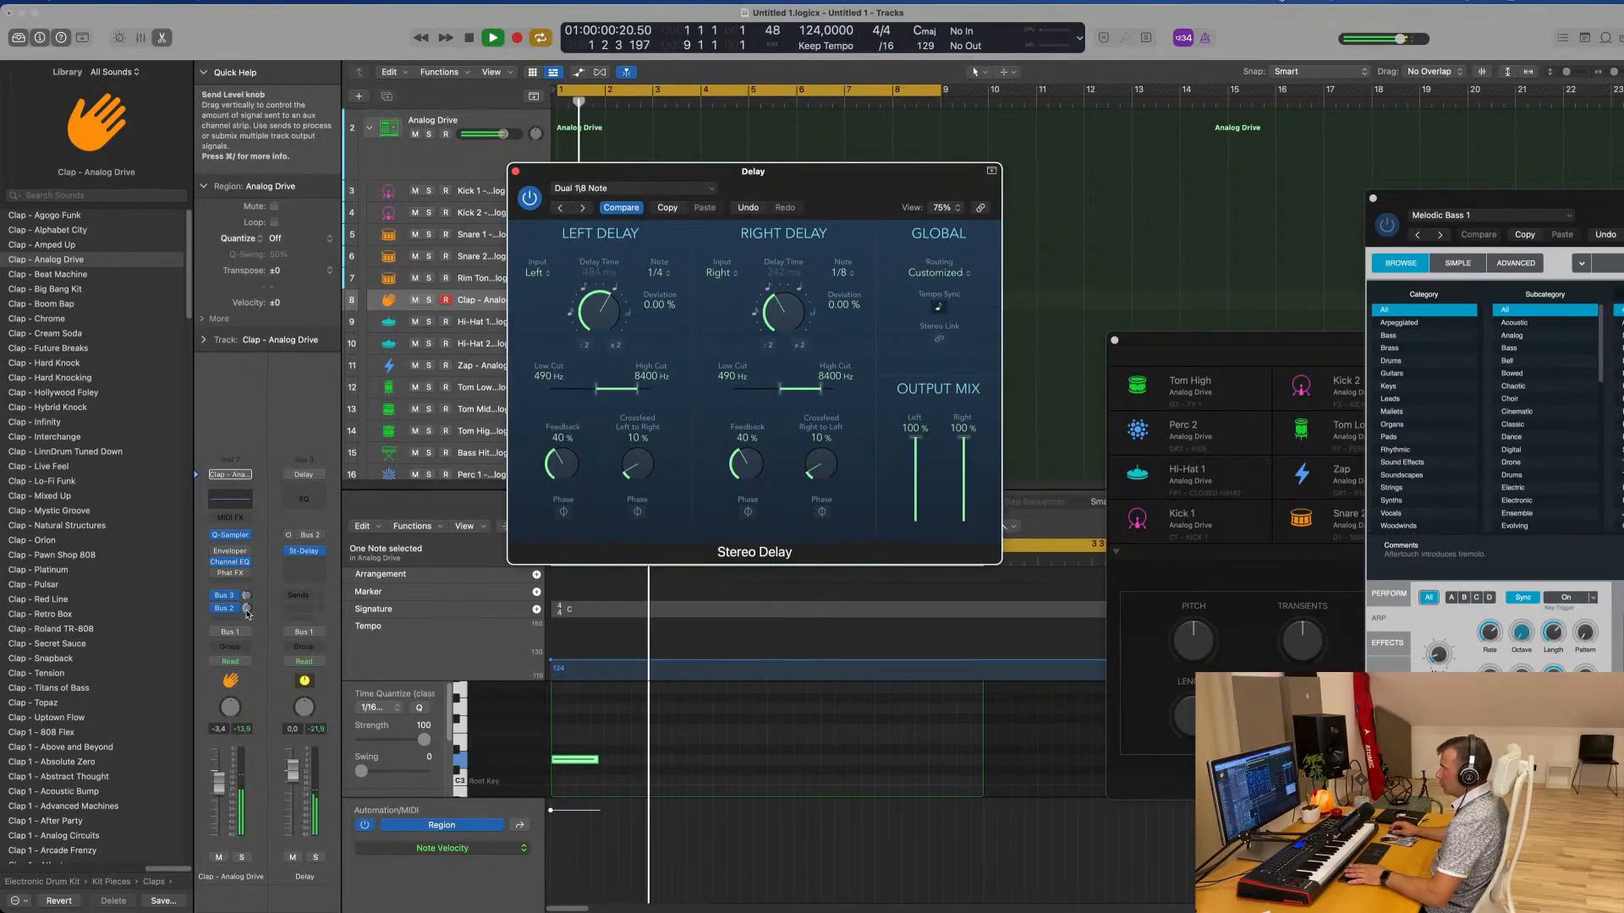
drag(246, 609, 249, 628)
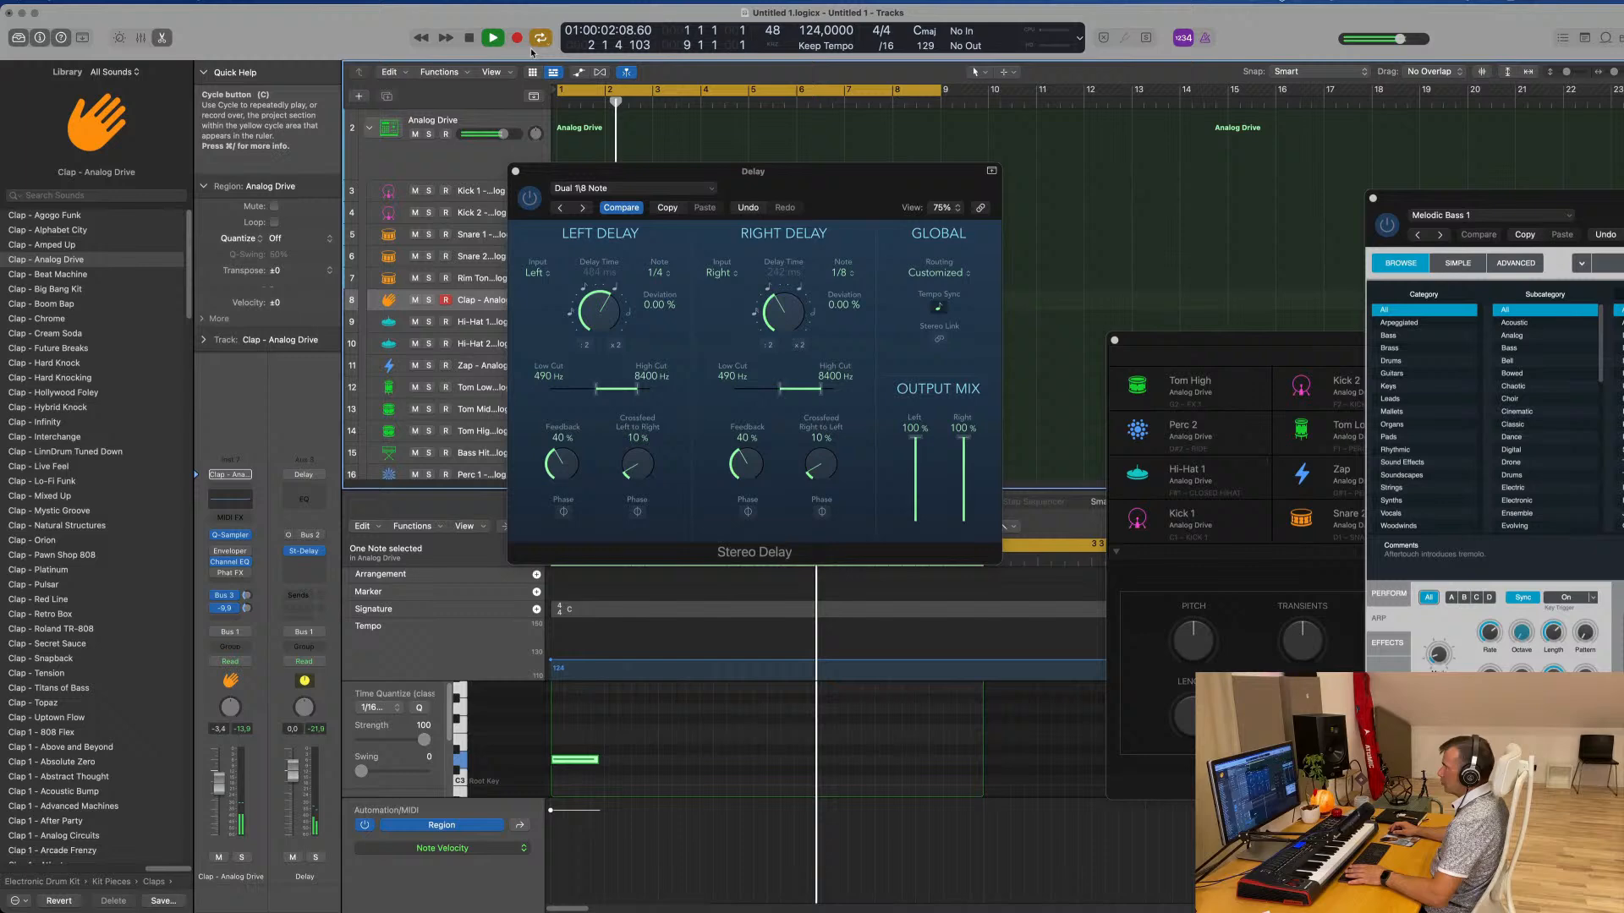
Repeat the first clap region three times through bar 8 and copy the low tom region back to bar 1
click(514, 171)
click(801, 323)
click(622, 302)
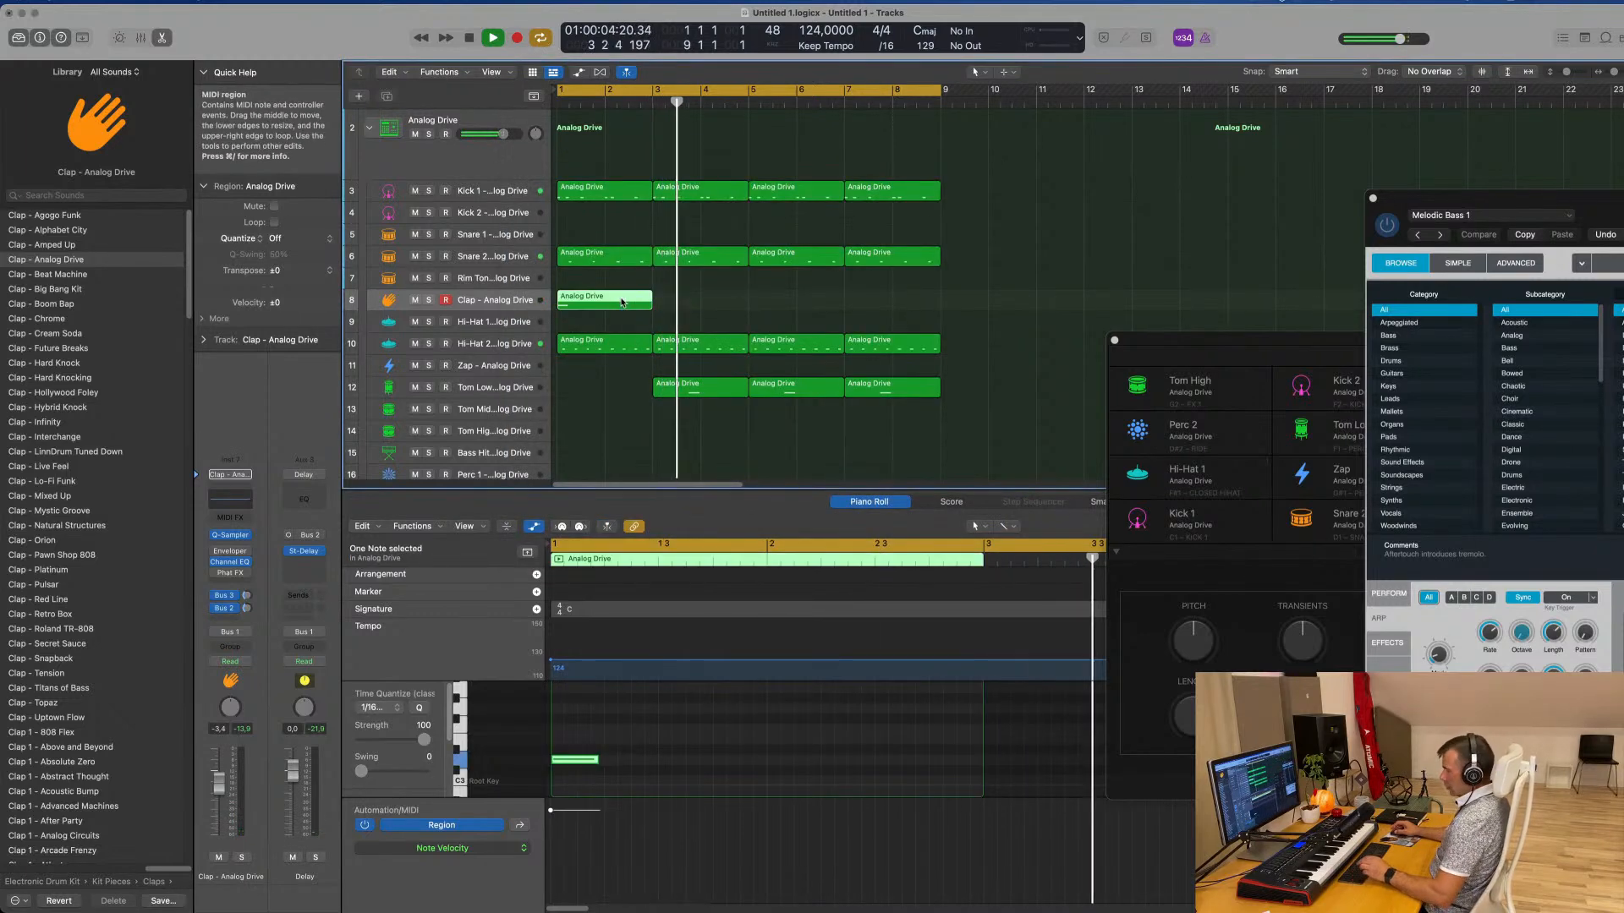
key(super+r)
key(super+r)
key(super+r)
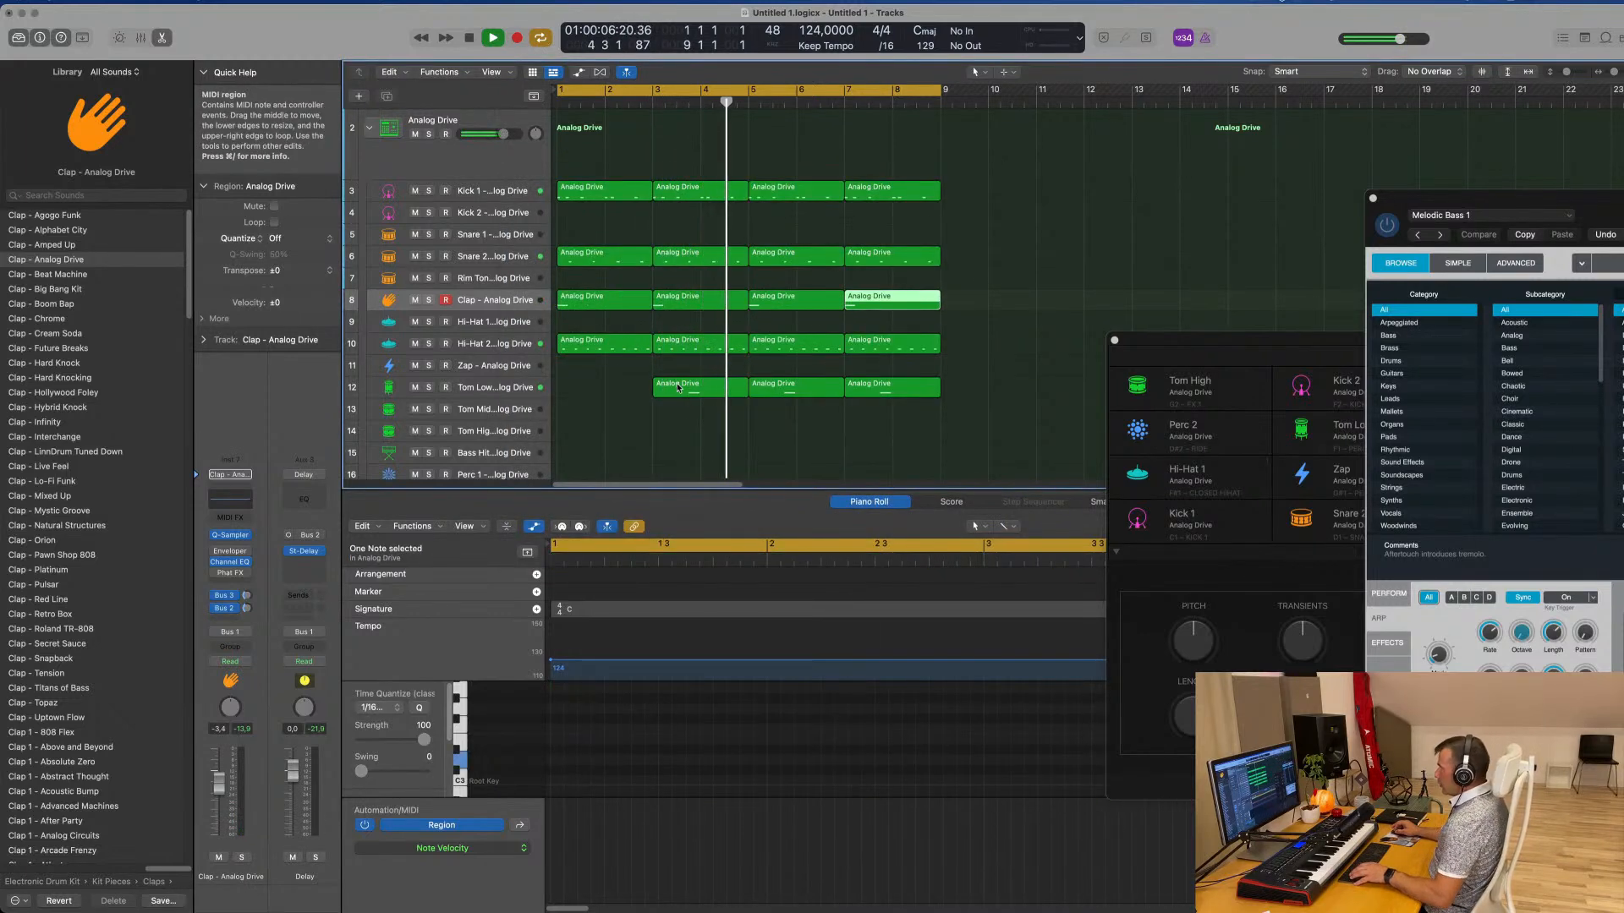
click(686, 393)
drag(687, 394, 597, 387)
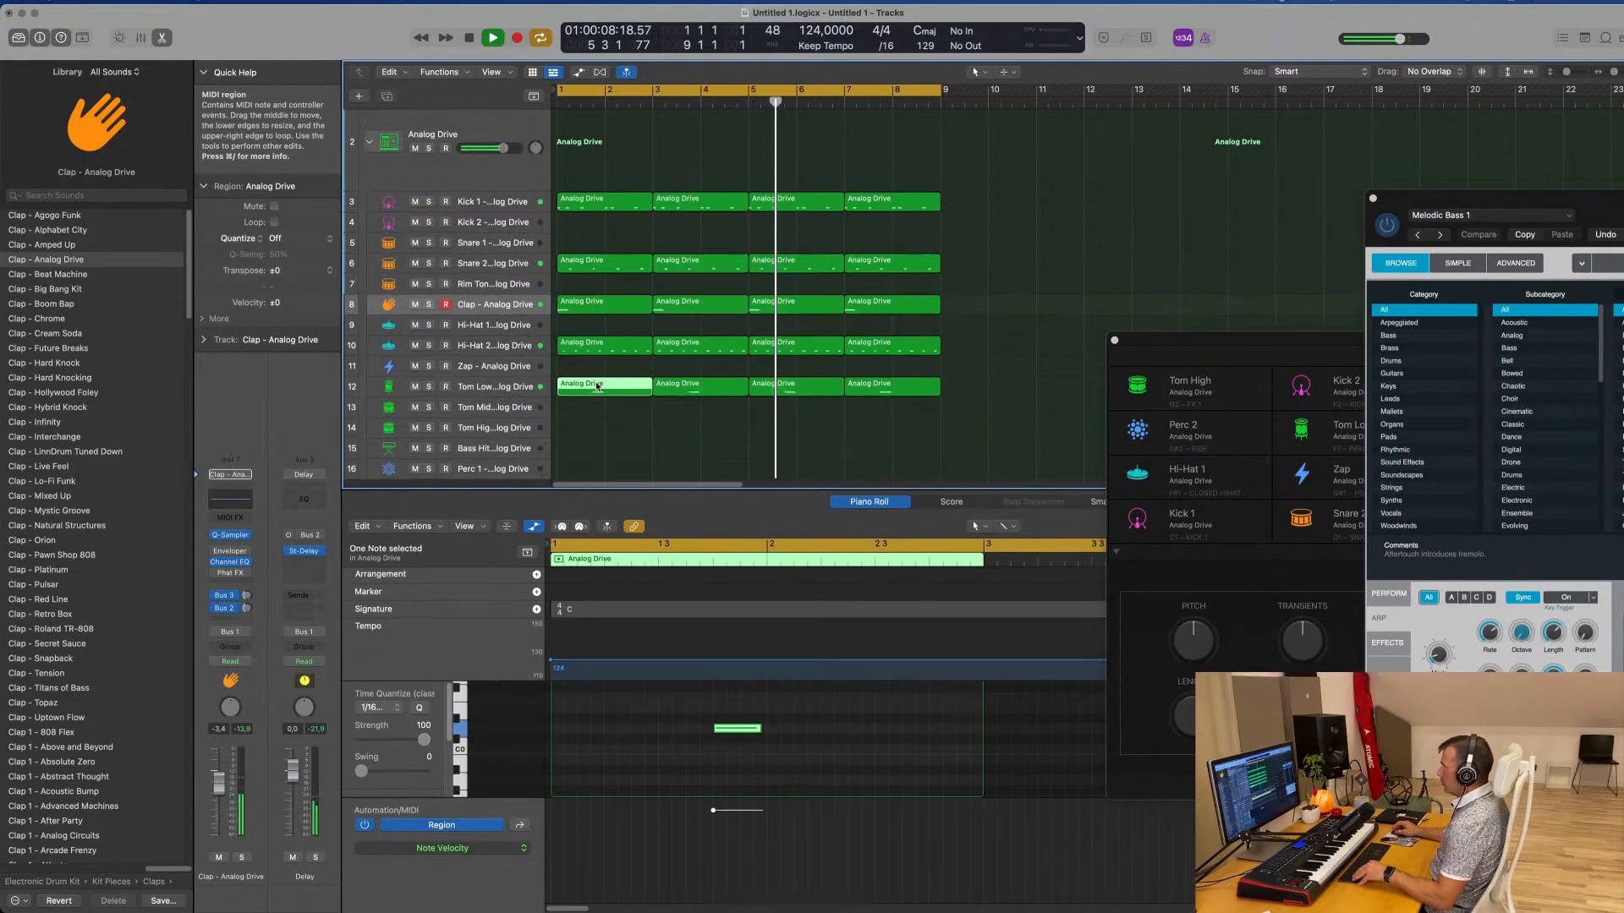
Audition the Perc 1, Perc 2 and Noise subtracks against the running pattern
scroll(597, 386, down, 1)
scroll(651, 402, down, 3)
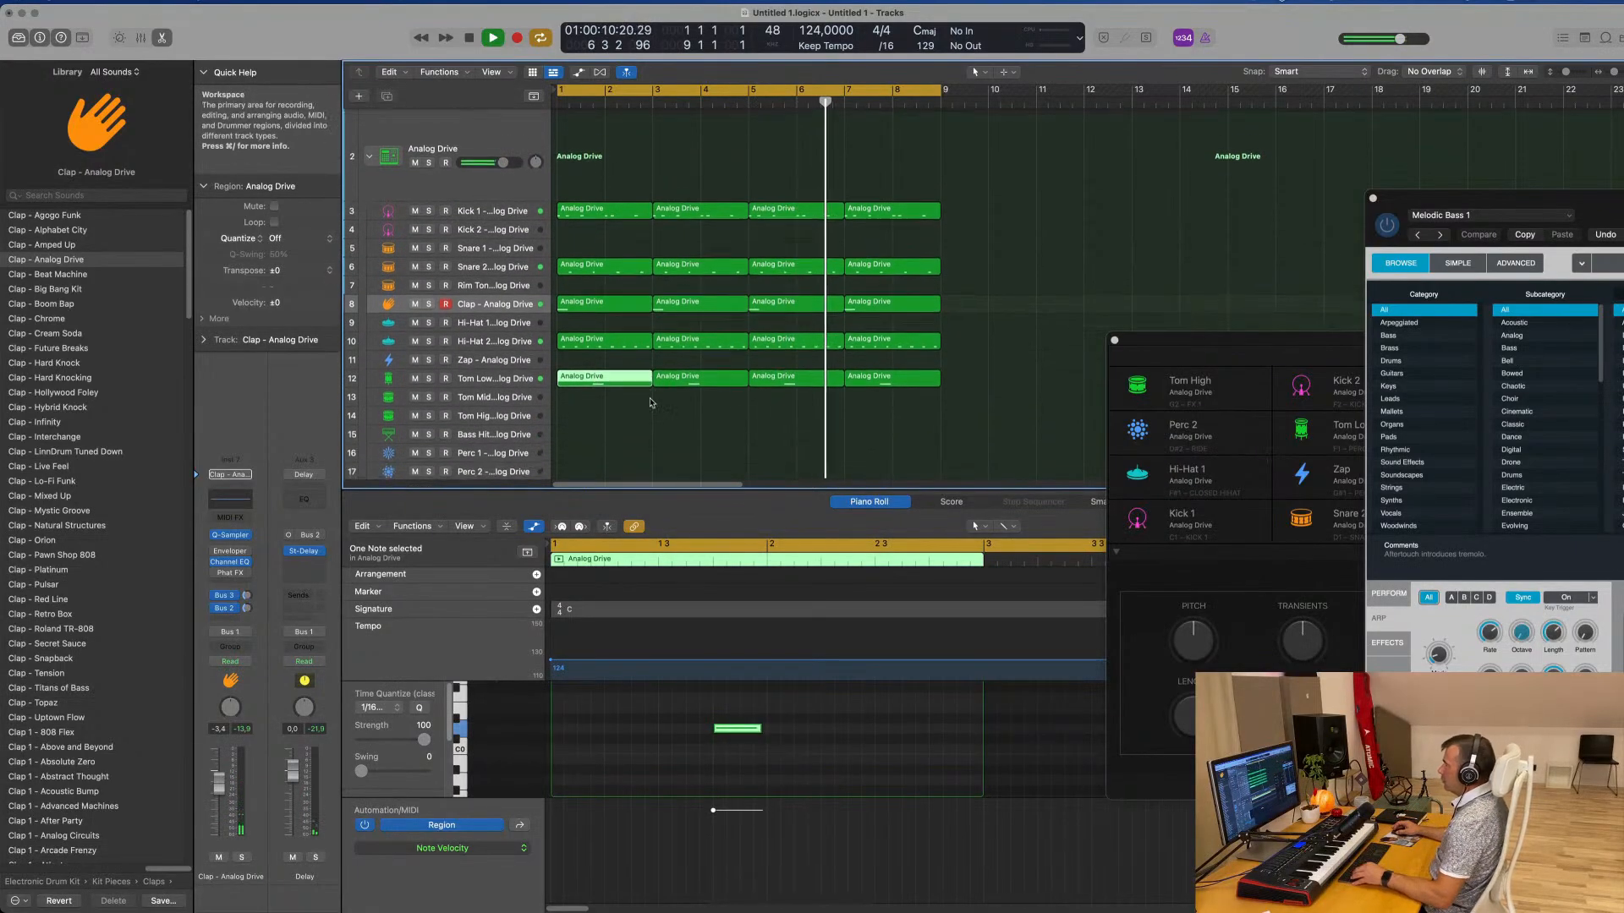
scroll(649, 401, down, 2)
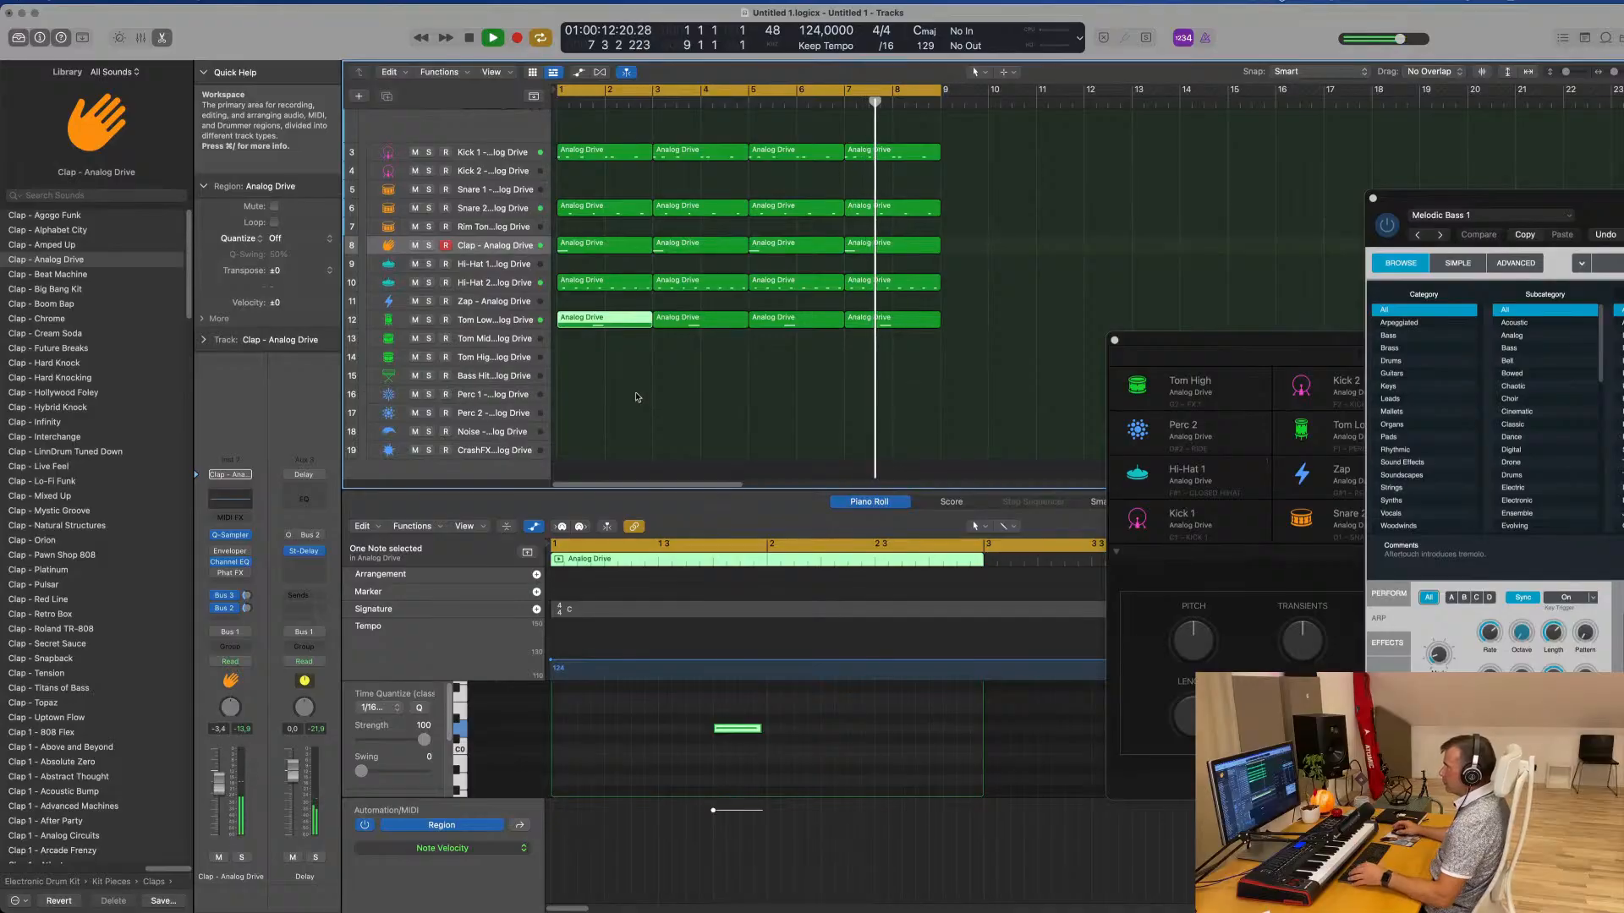
click(637, 397)
click(505, 394)
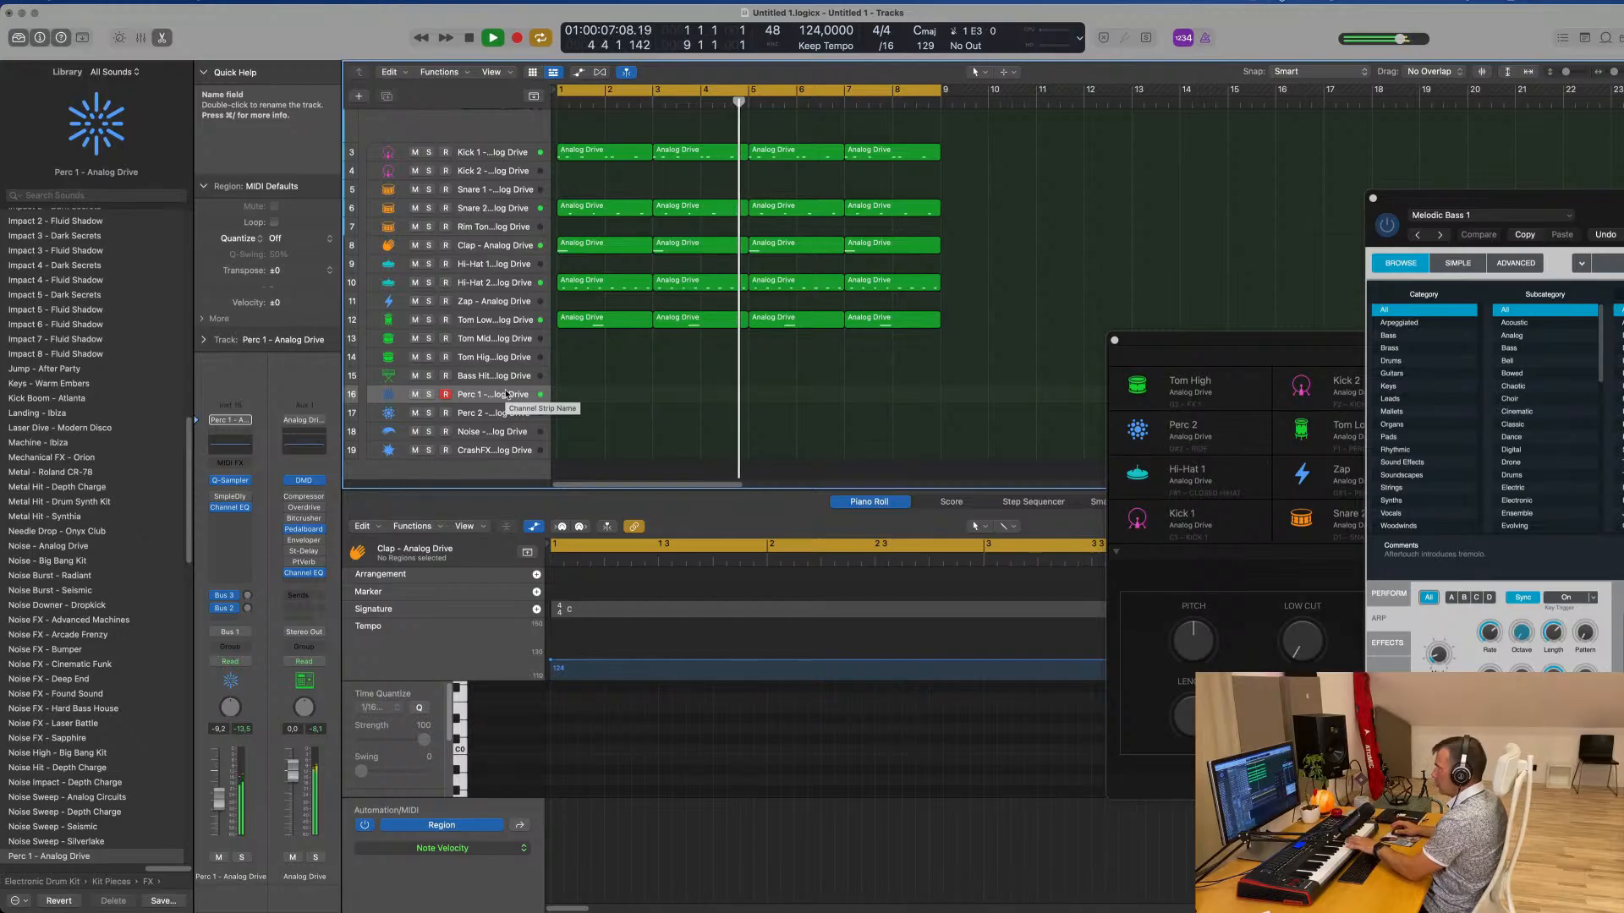
click(495, 413)
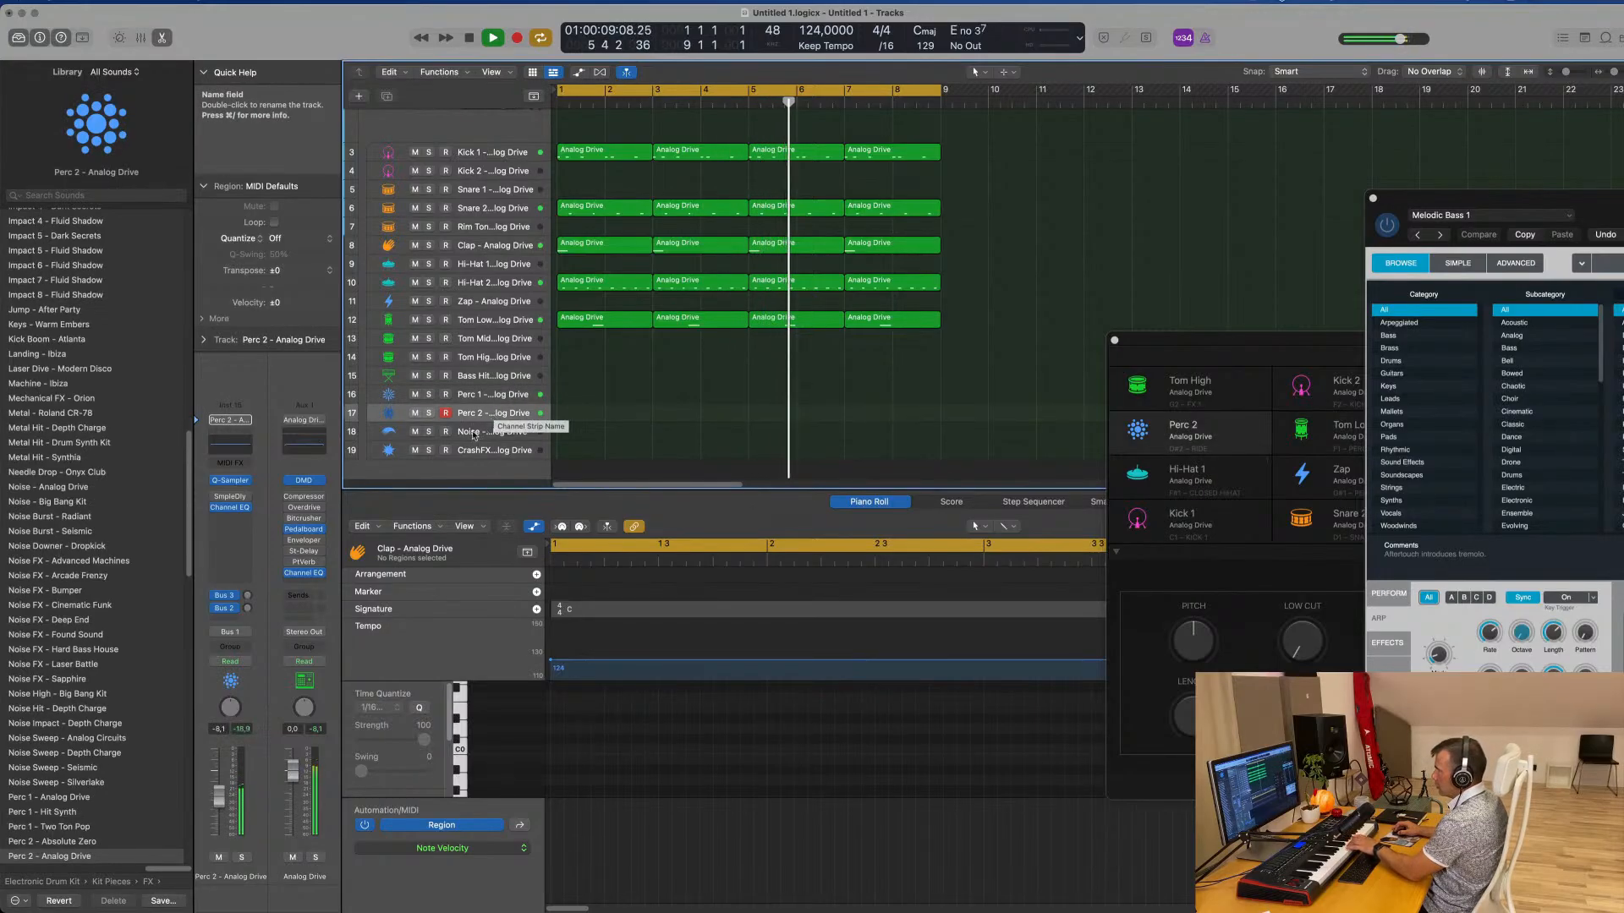
click(484, 433)
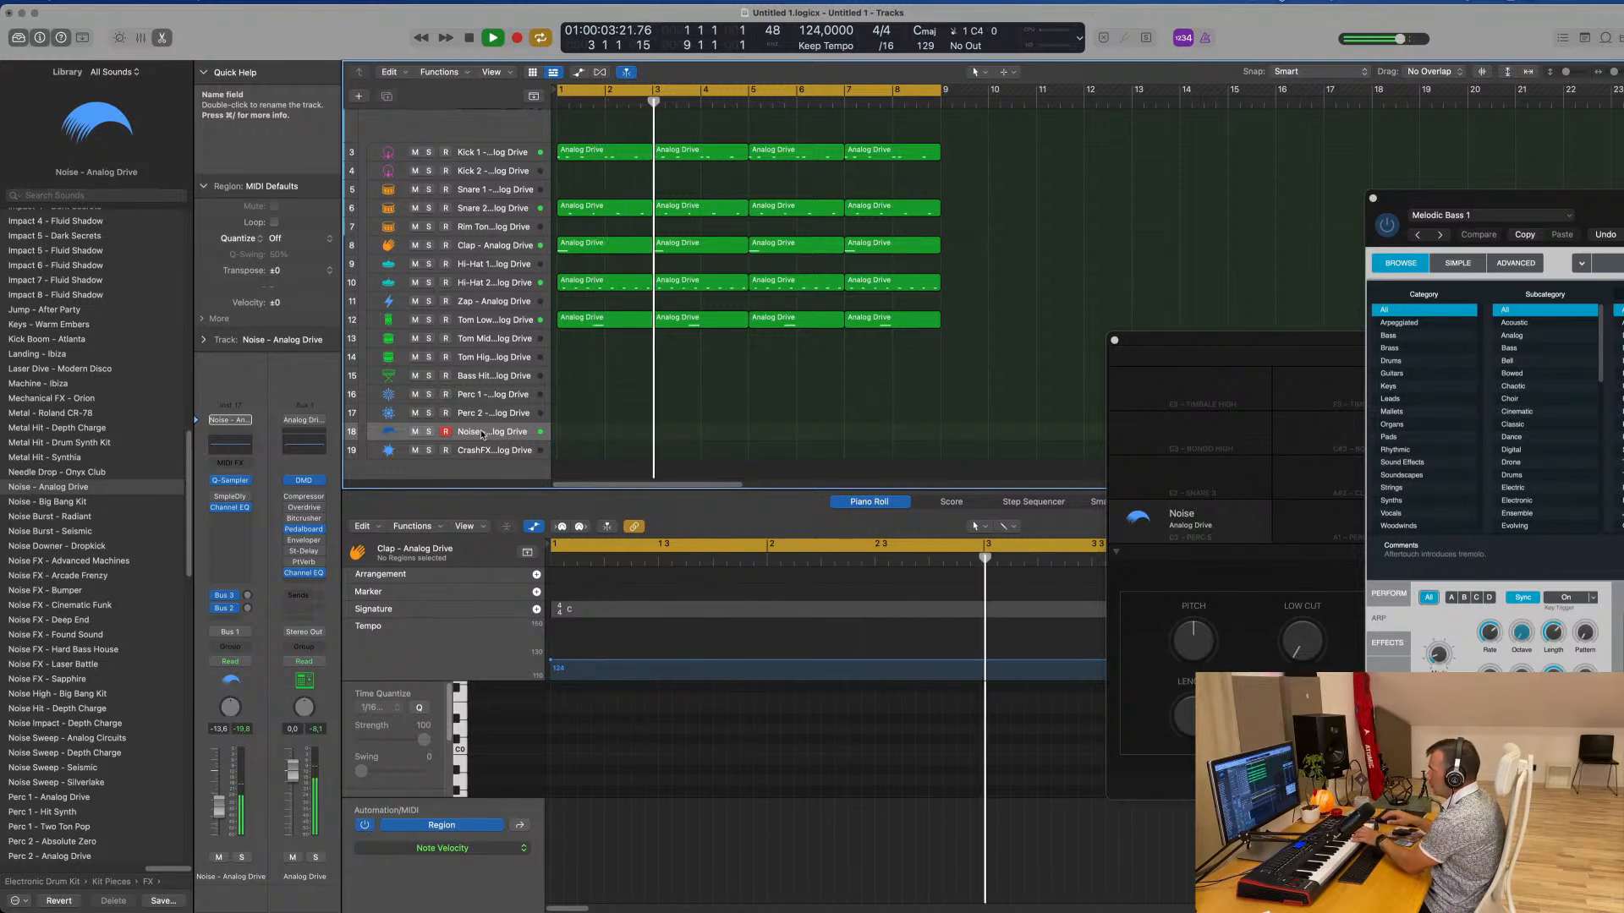
Copy the first clap region to the Noise subtrack in the second half of bar 2, split it at bar 3 and delete the remainder
click(605, 245)
drag(612, 247, 684, 439)
super+double_click(653, 433)
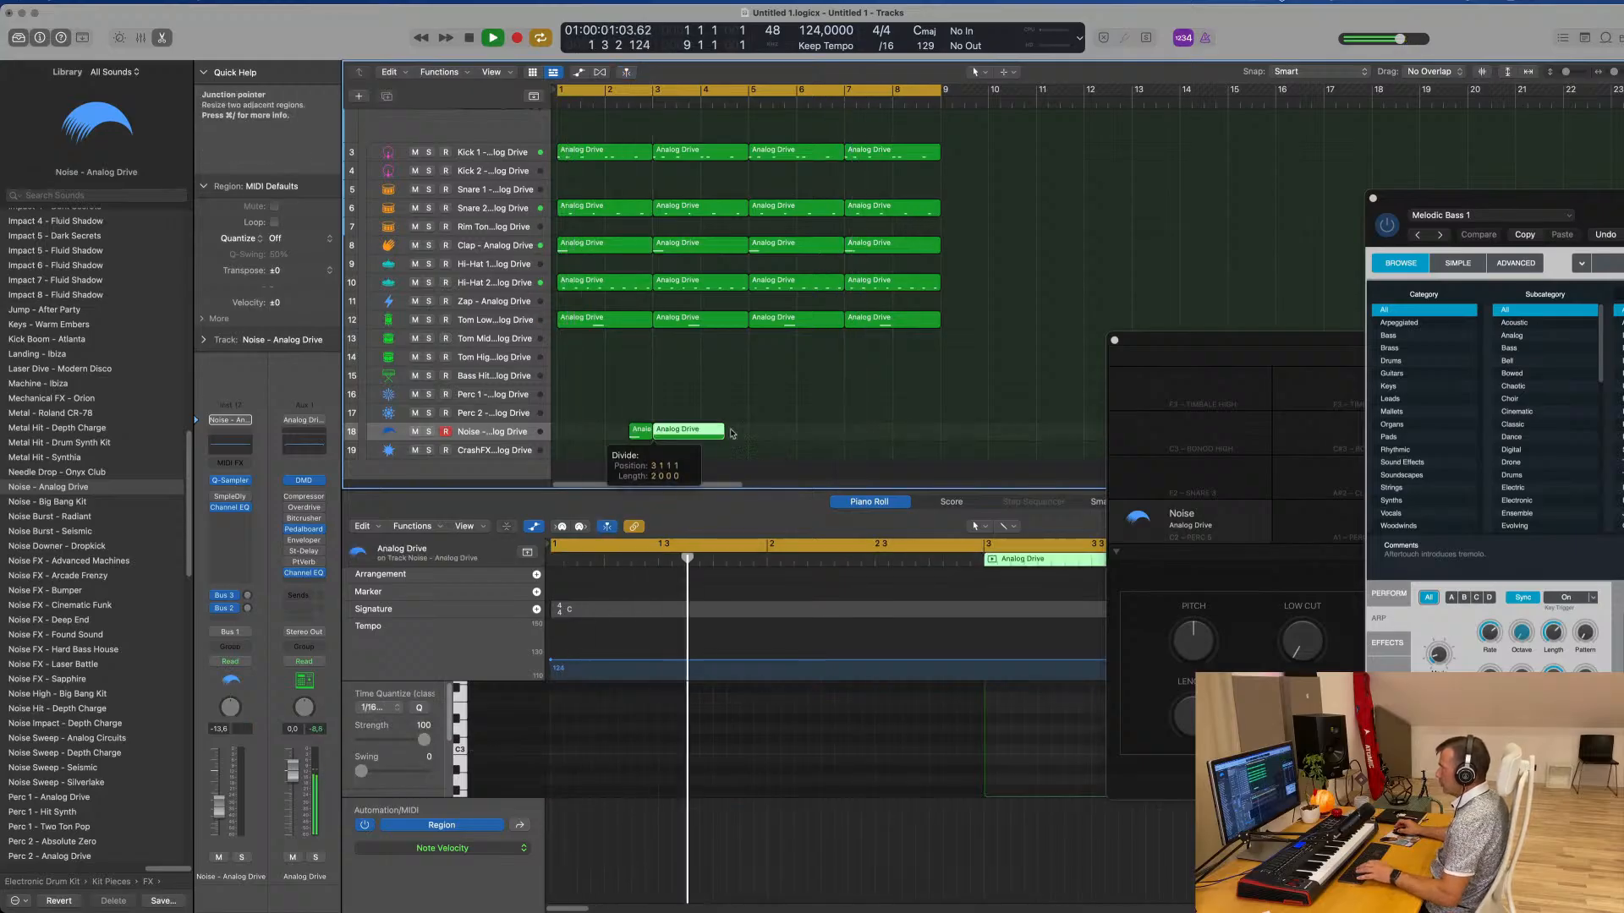
click(733, 433)
click(707, 437)
key(Delete)
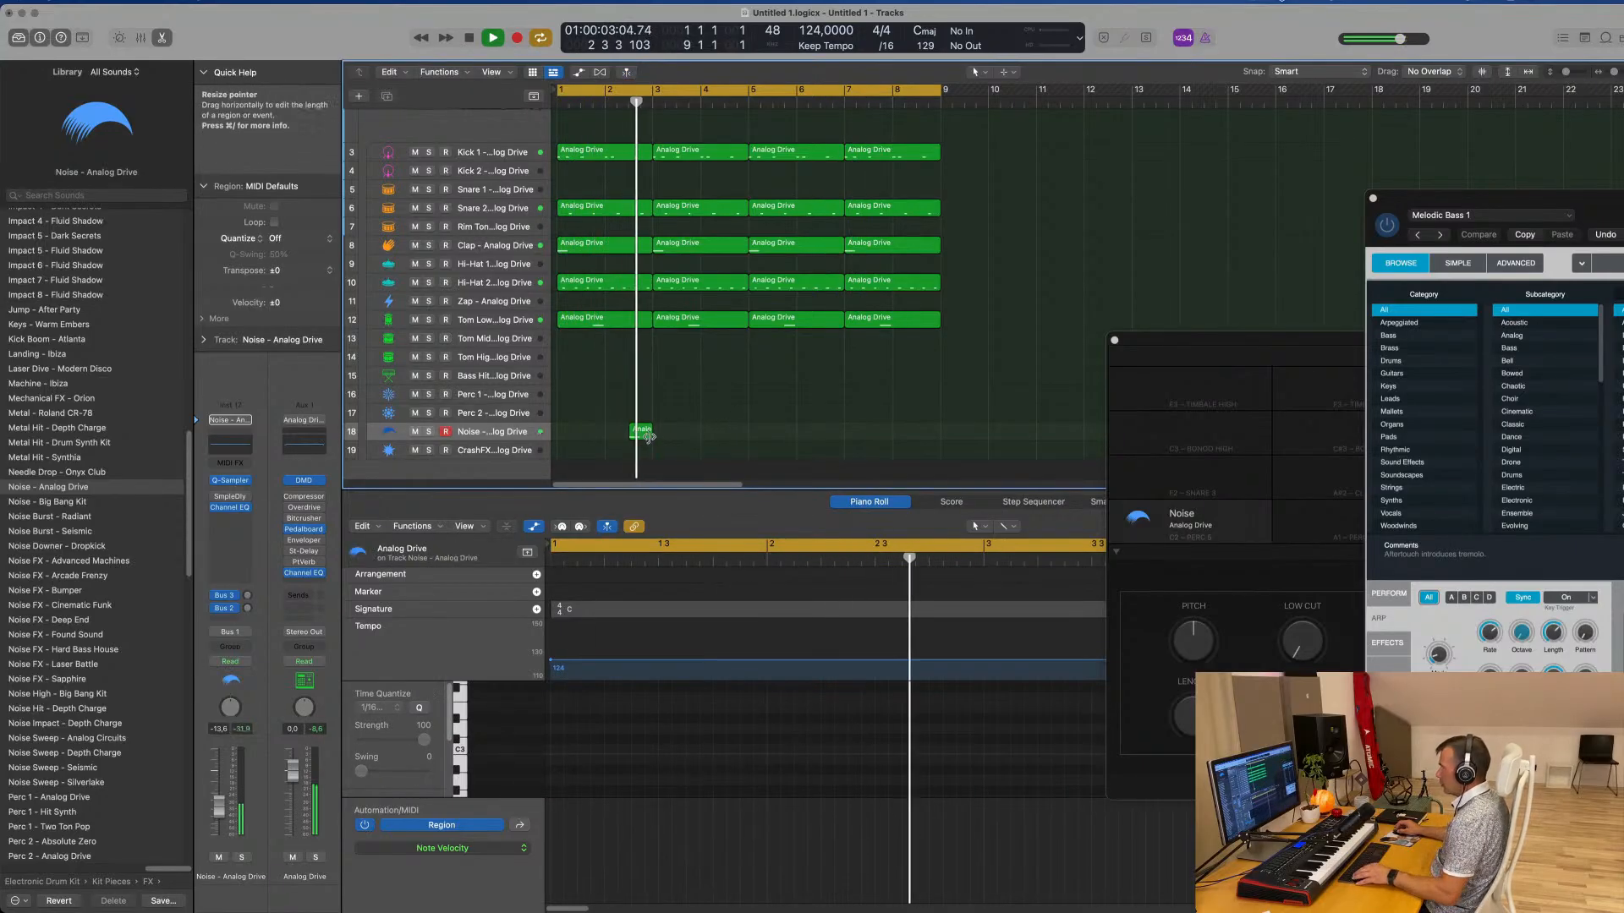
Raise the Noise region's note by an octave and copy the region to the second half of bar 6
click(901, 730)
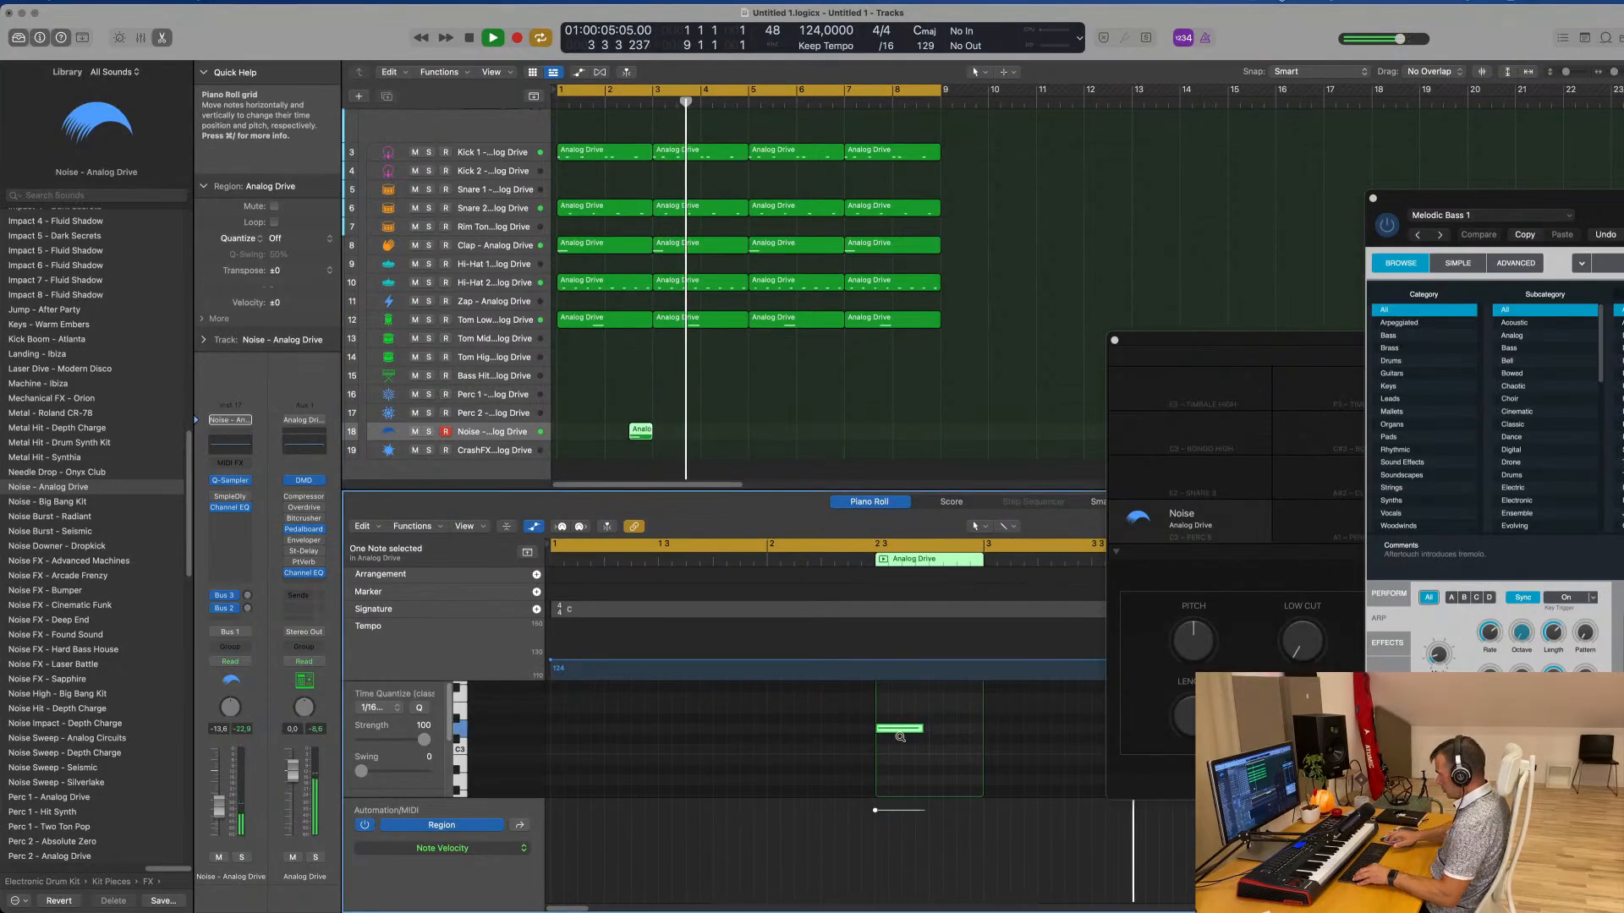
key(space)
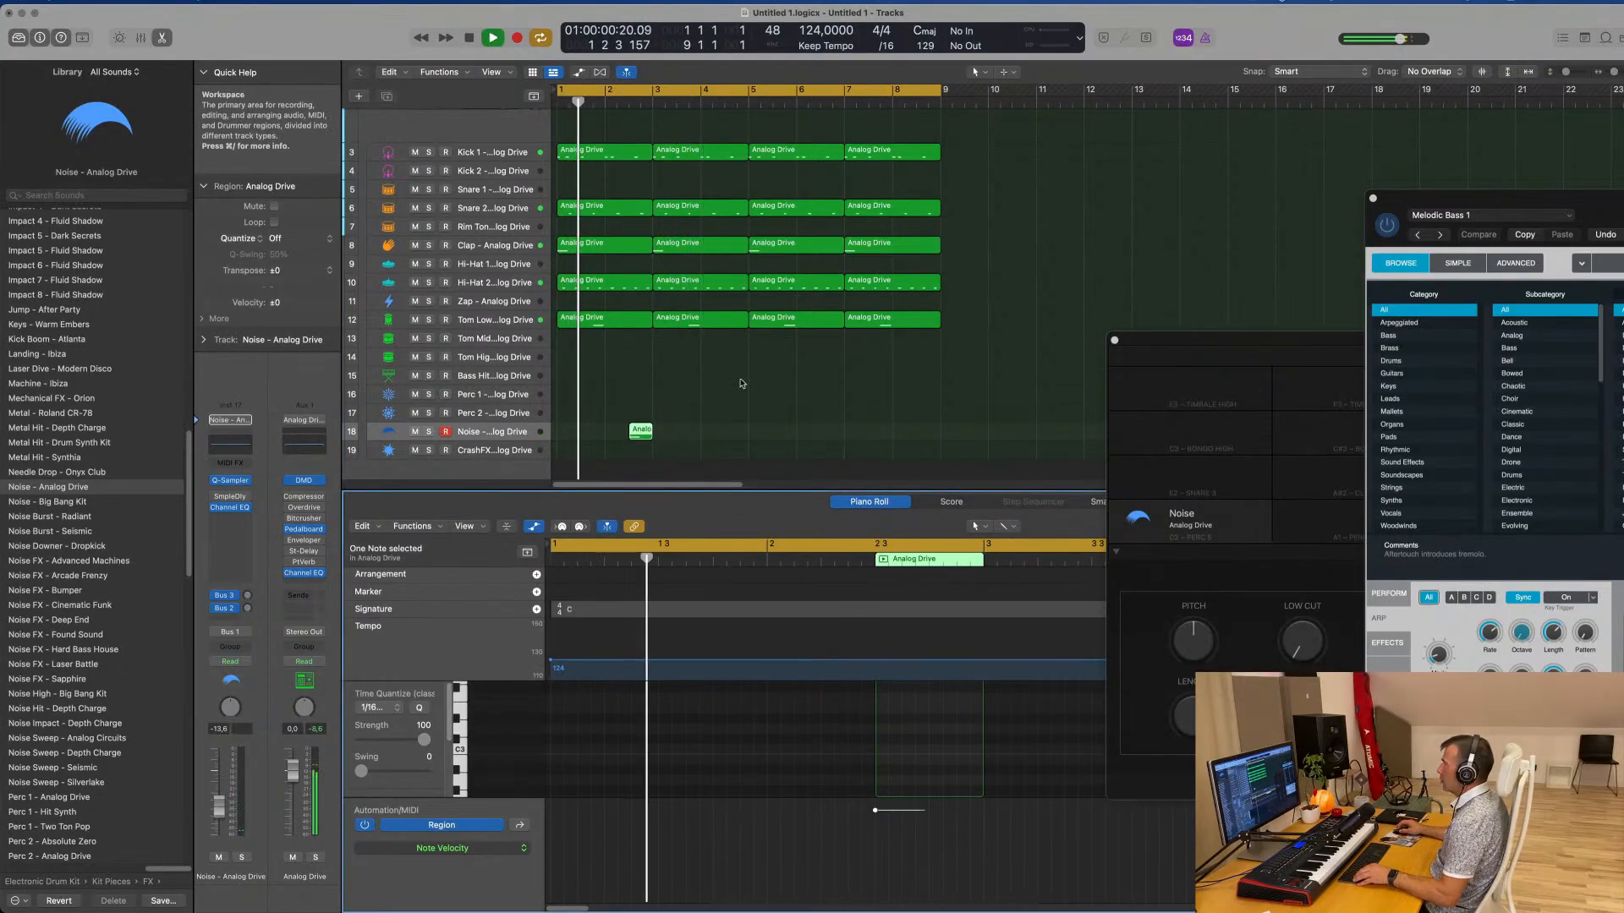
drag(738, 420, 640, 438)
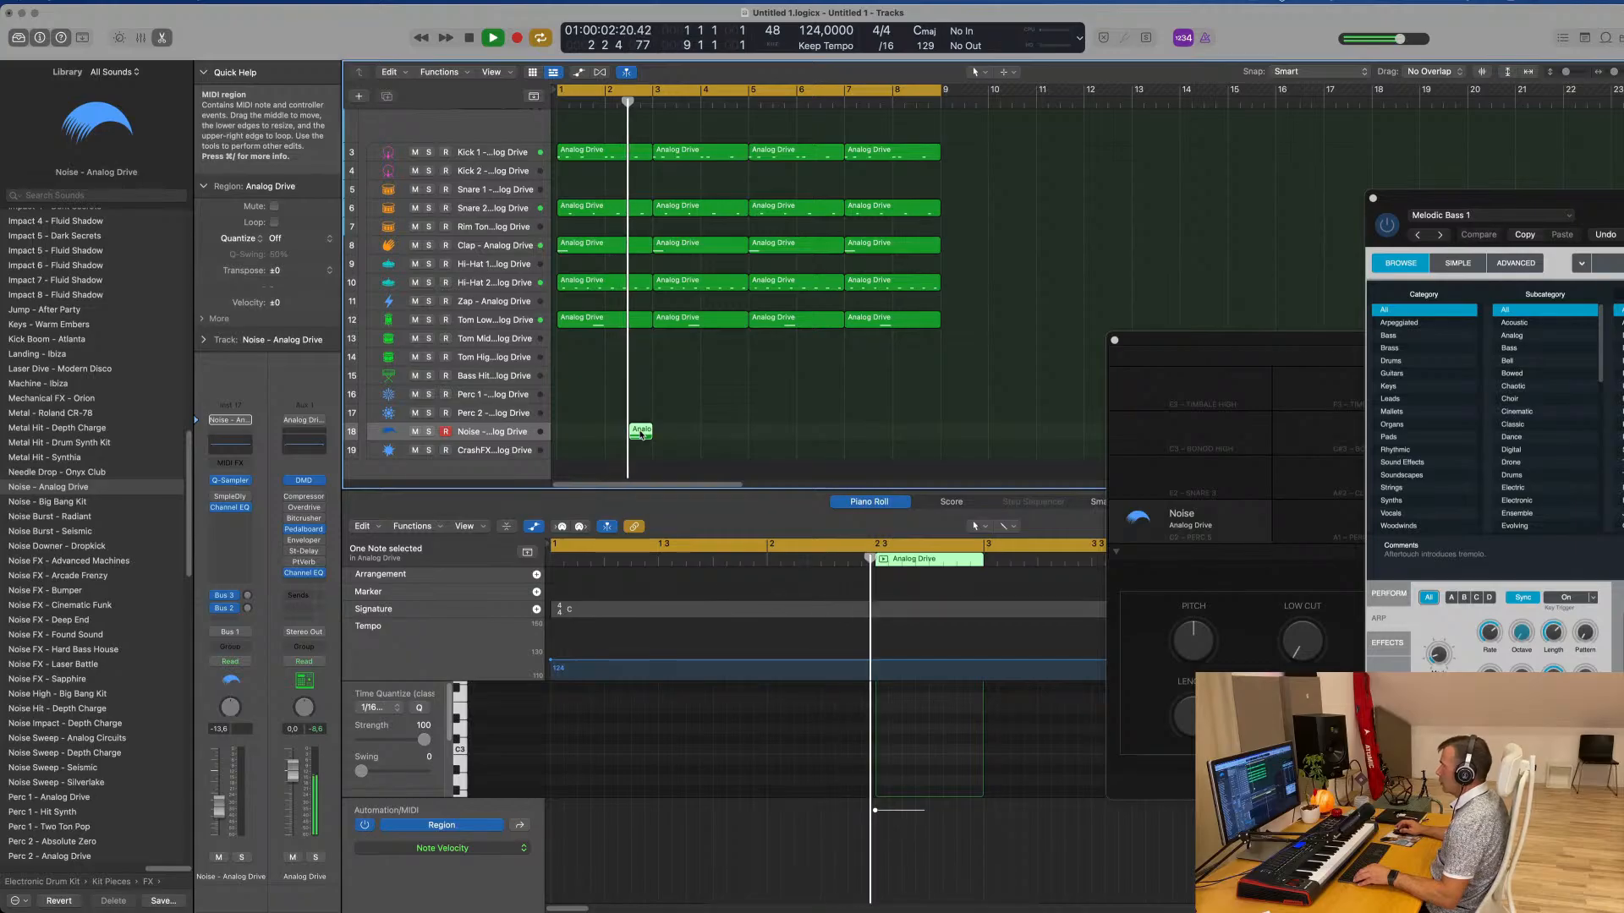
drag(641, 433, 855, 440)
key(Return)
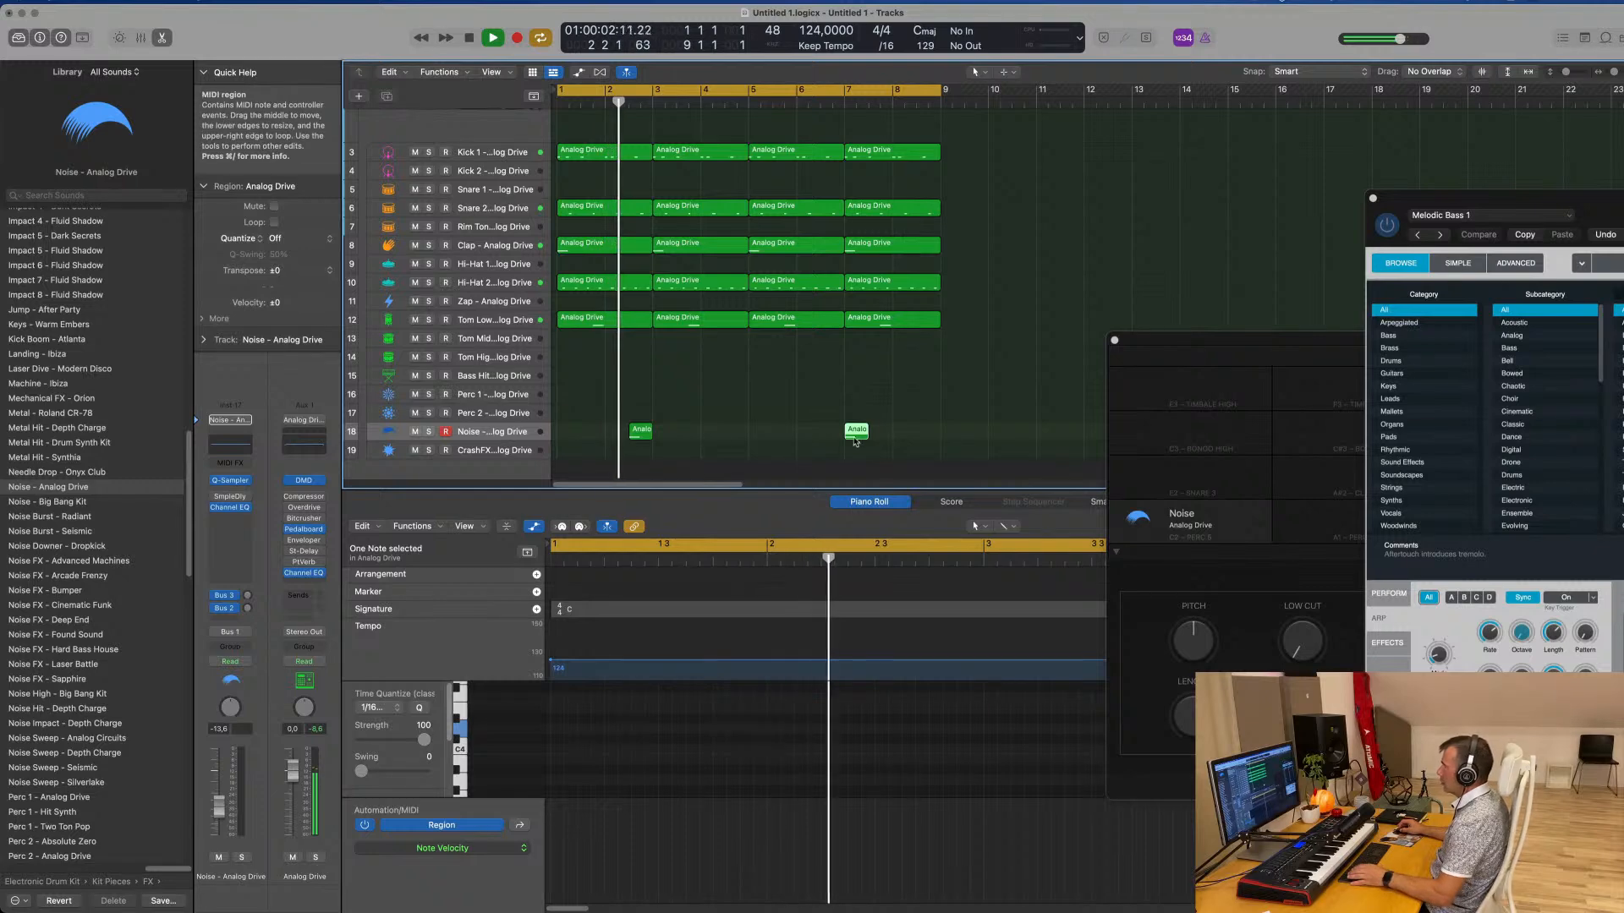
drag(848, 436, 825, 437)
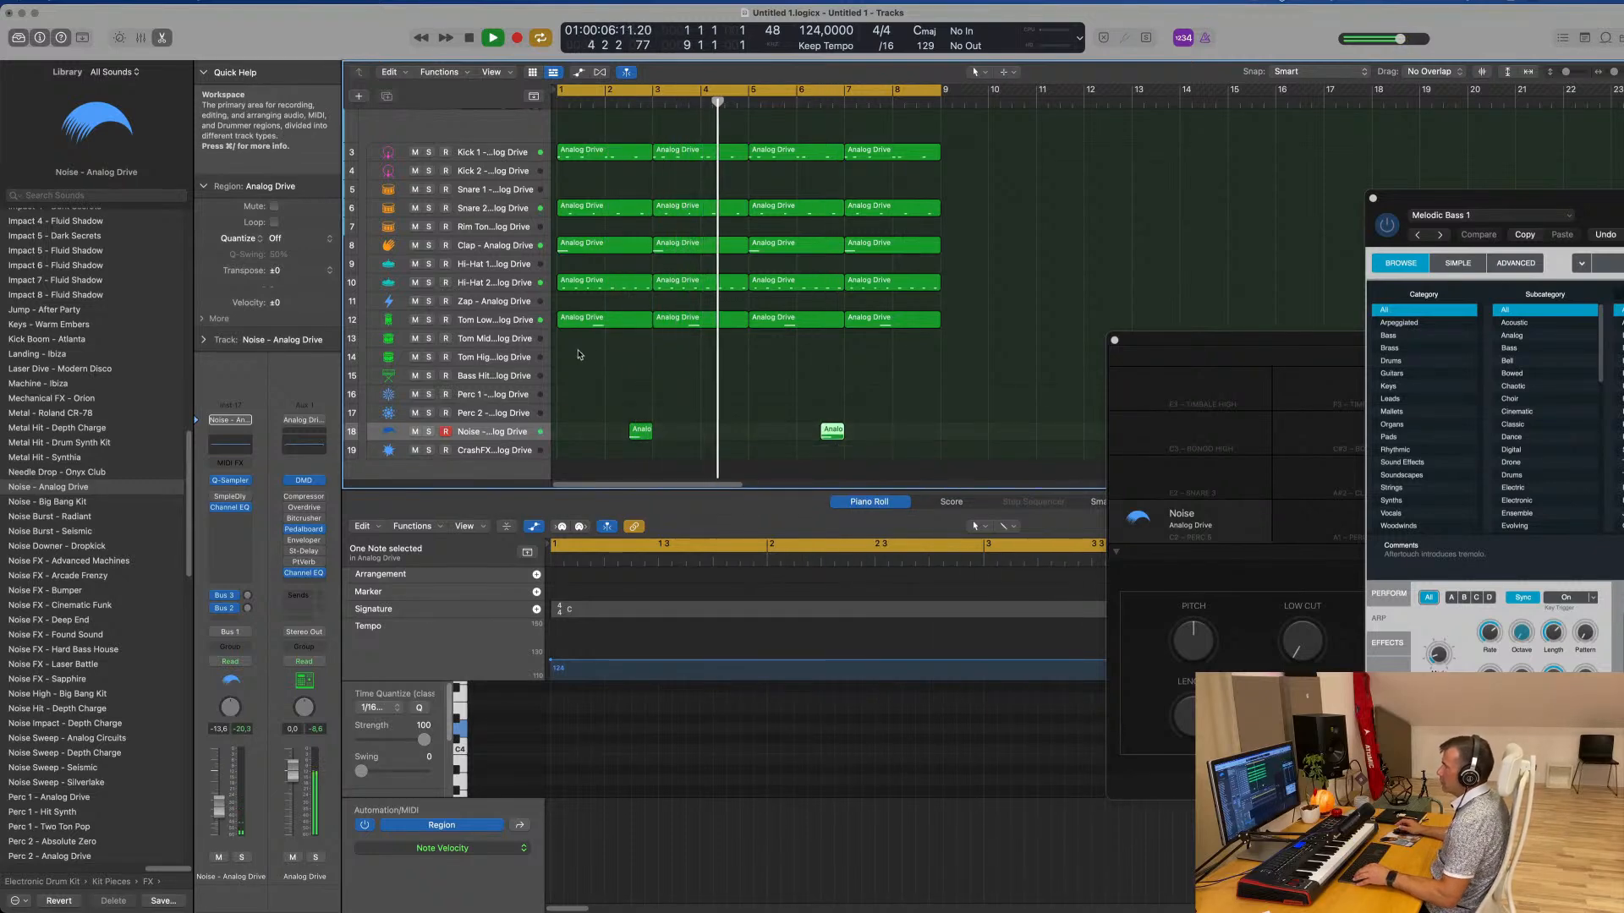
Copy the first Hi-Hat 2 region onto the Hi-Hat 1 subtrack at bar 1 and briefly audition it
scroll(575, 338, up, 3)
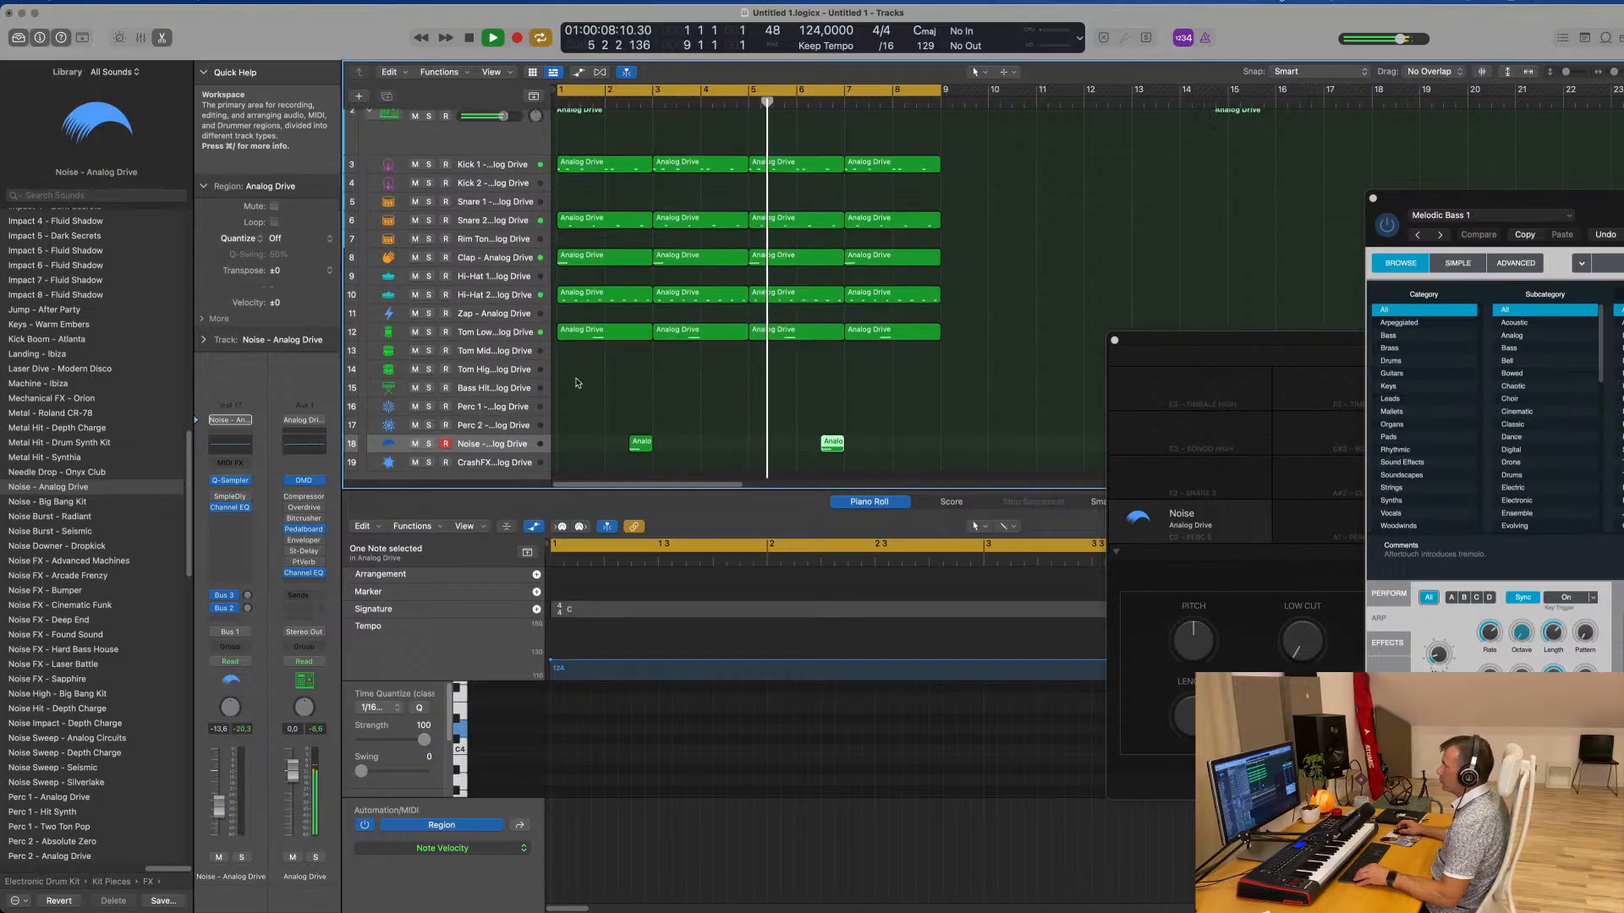
click(603, 318)
mouse_move(602, 318)
mouse_down()
mouse_move(603, 301)
mouse_move(626, 301)
mouse_up()
key(space)
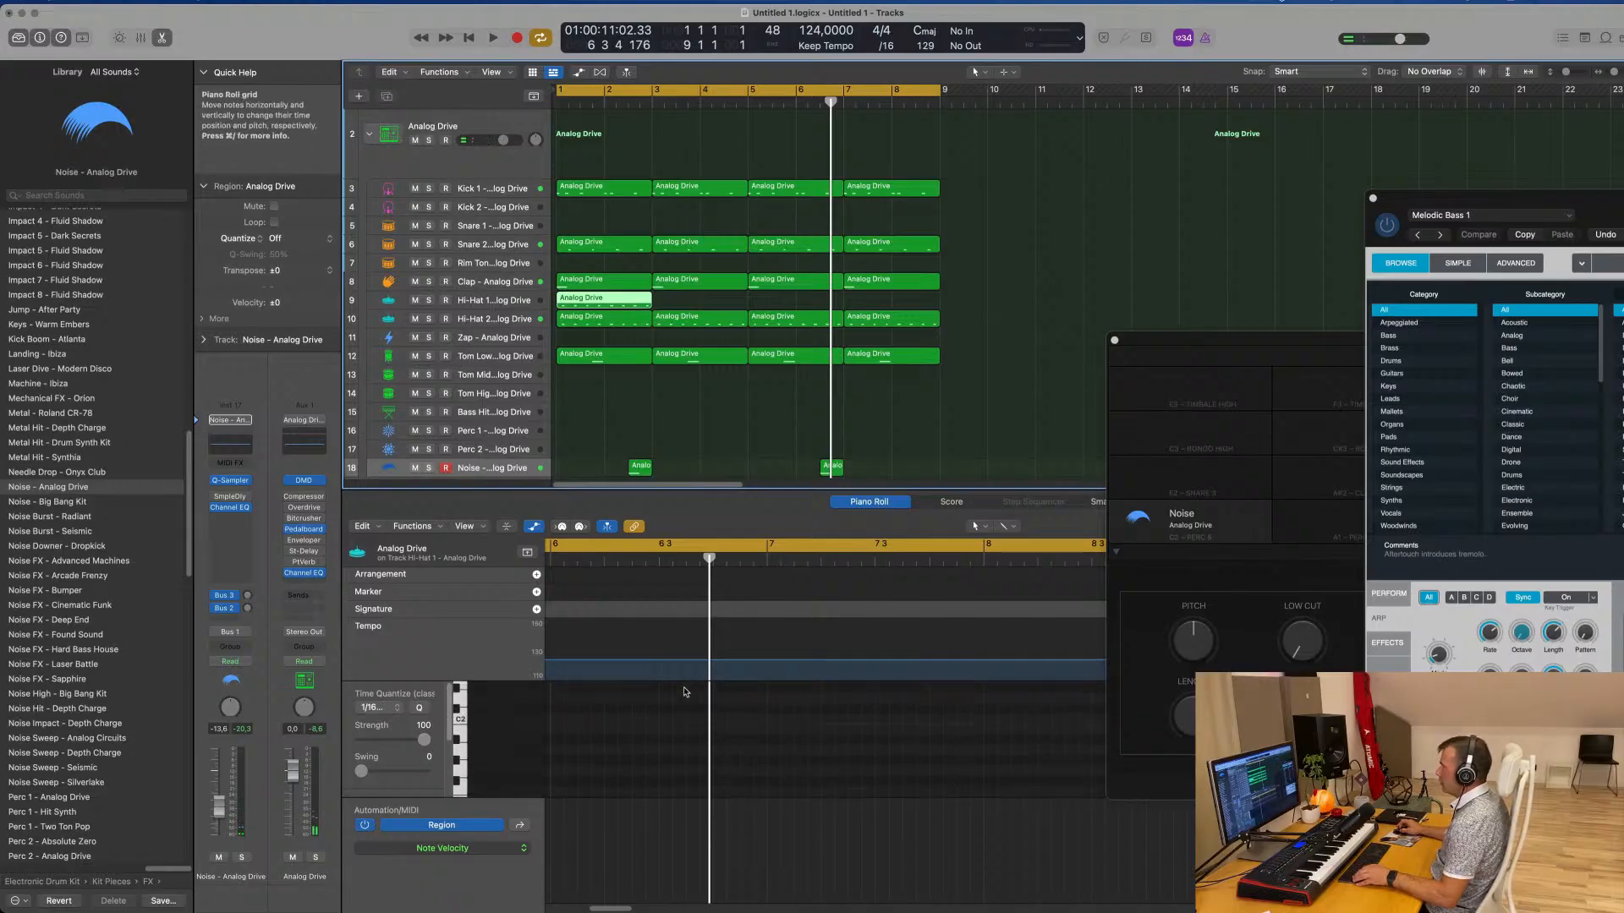
key(space)
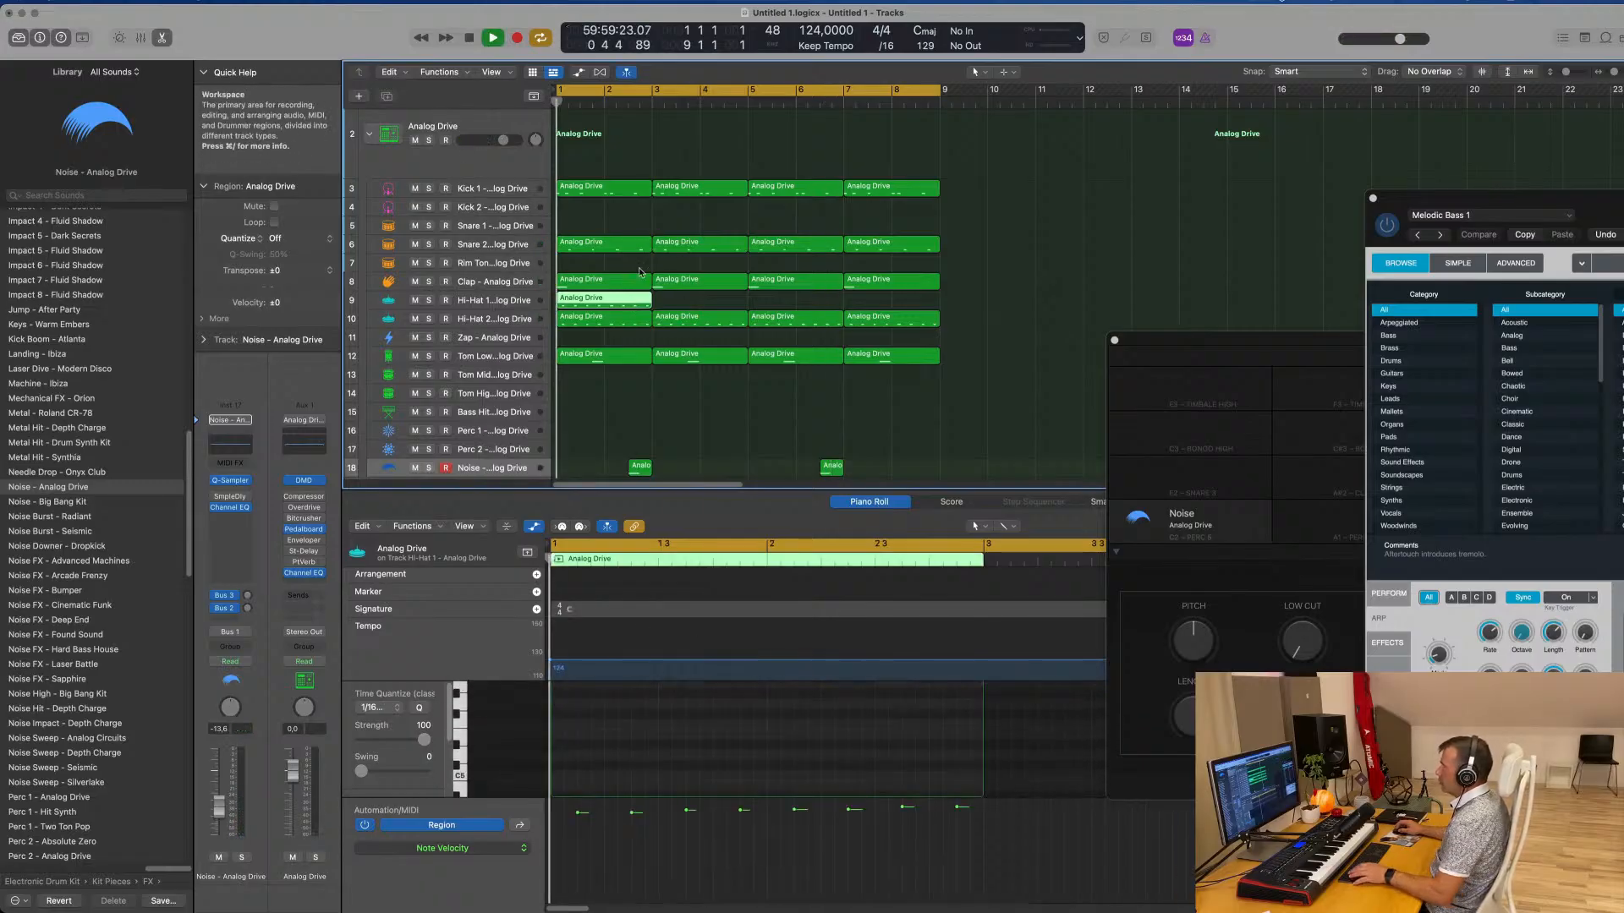
key(space)
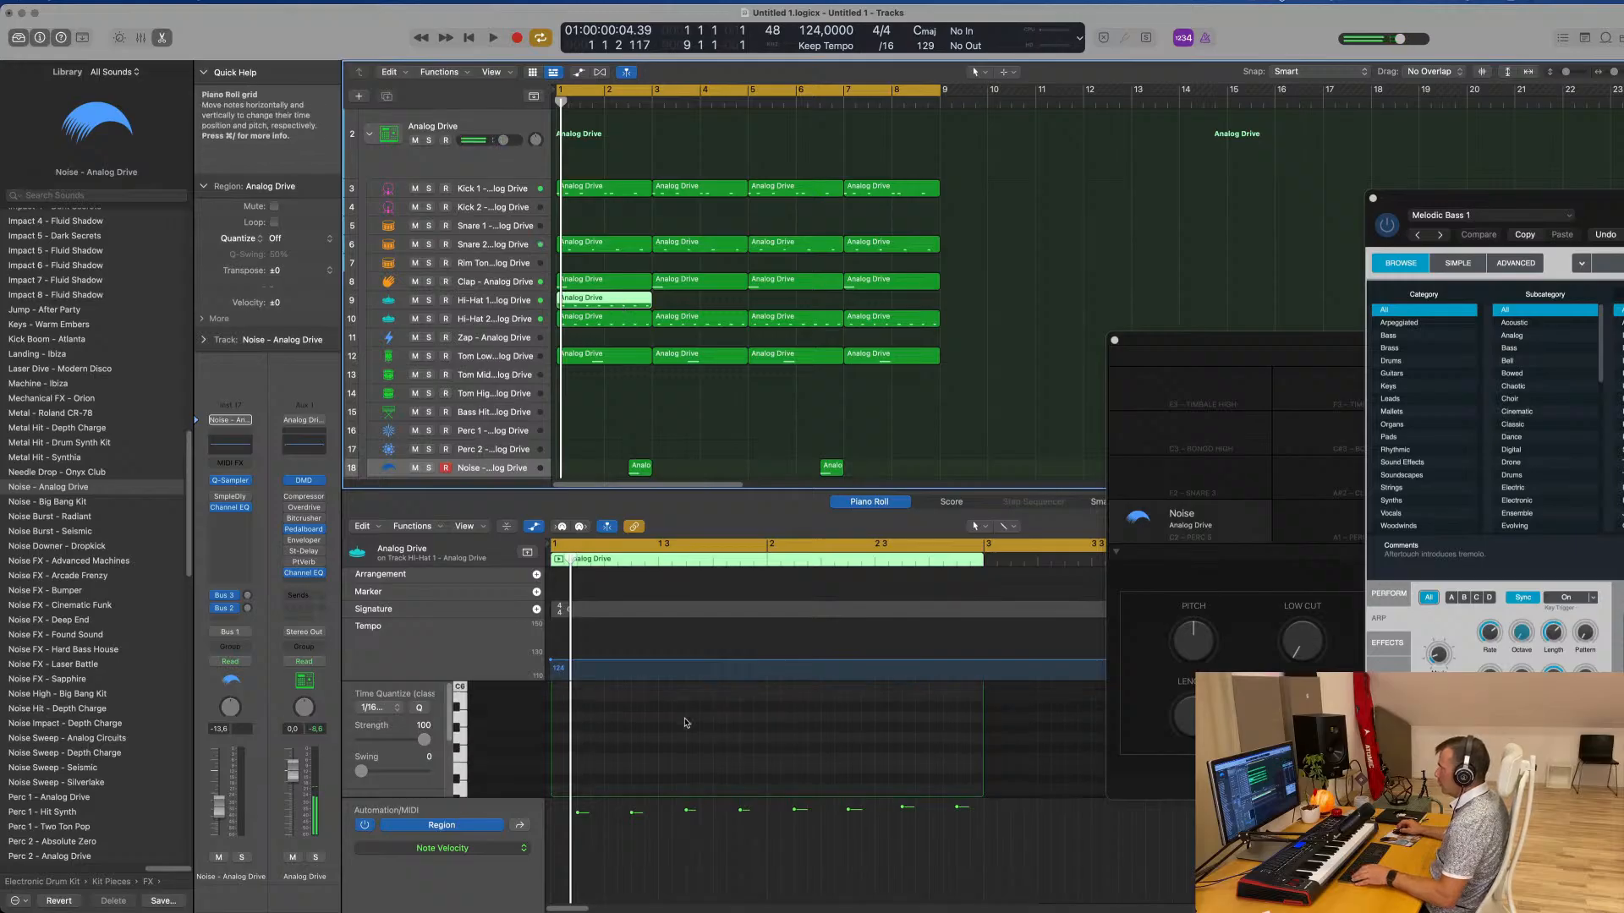
Shift the Hi-Hat 1 notes onto the beats, duplicate them onto each beat's second and fourth sixteenths, and play the pattern
scroll(686, 723, down, 2)
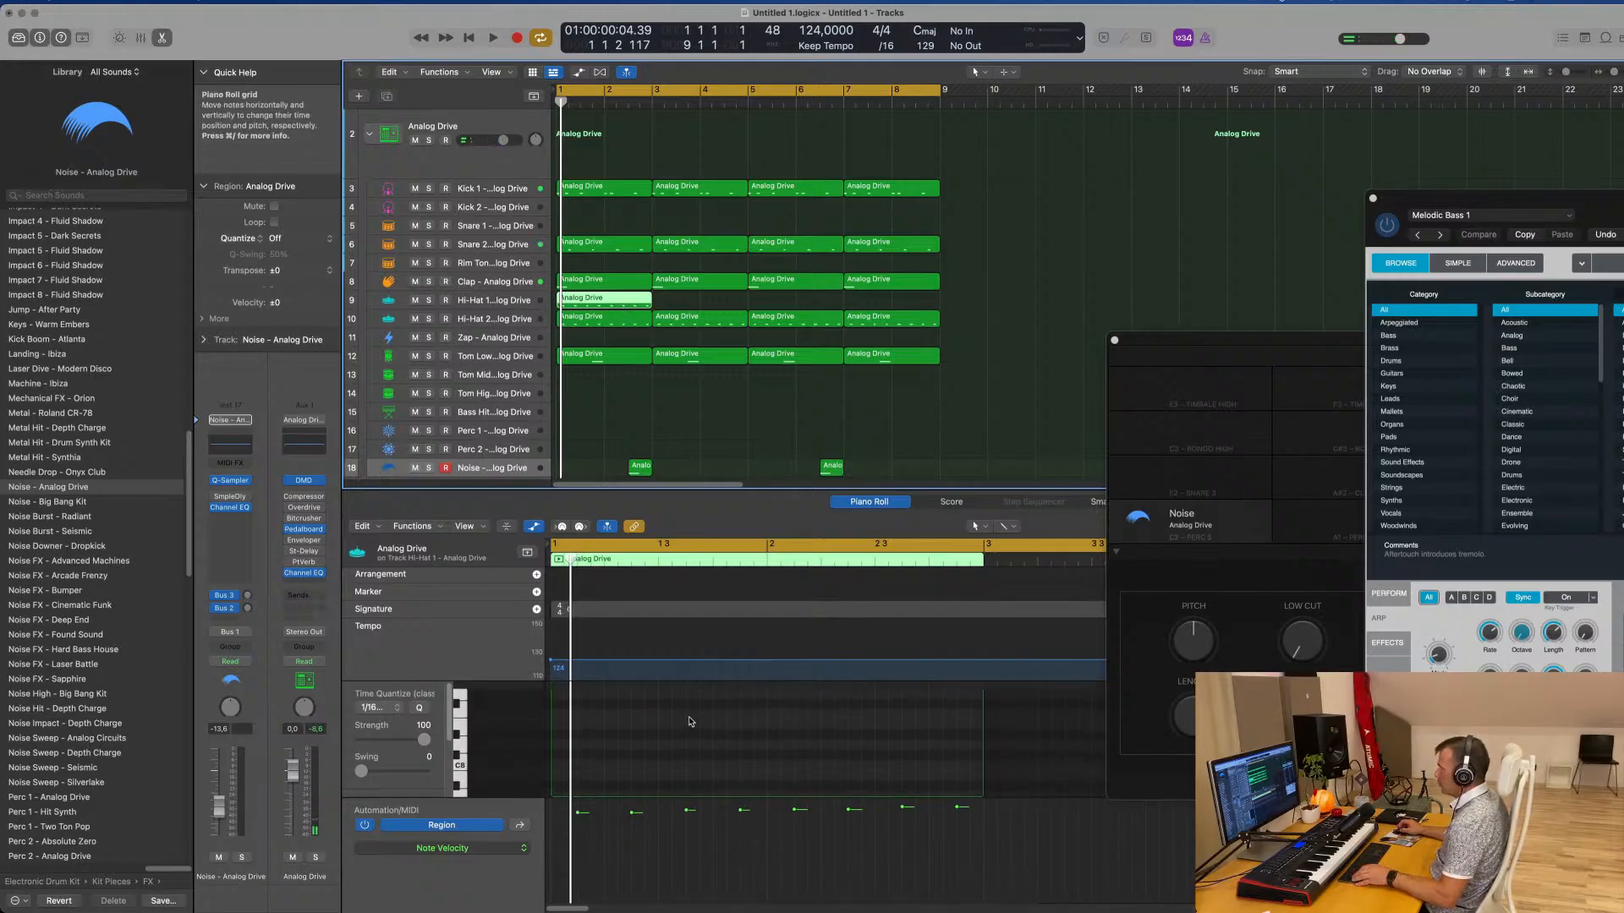
scroll(688, 712, down, 5)
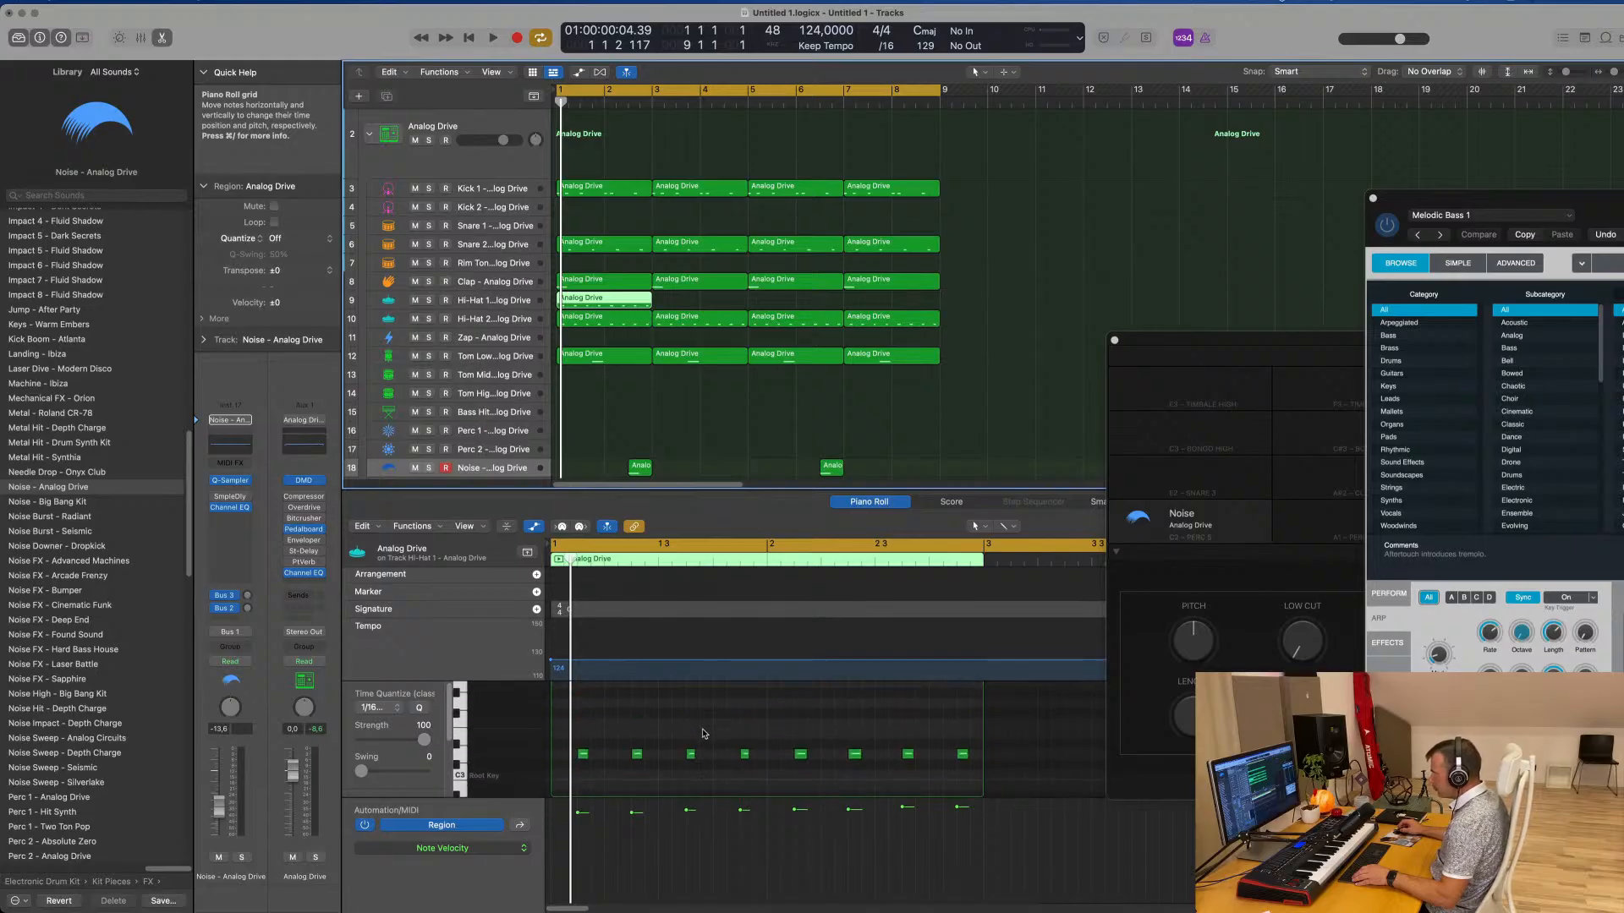
scroll(622, 750, up, 3)
scroll(632, 747, left, 1)
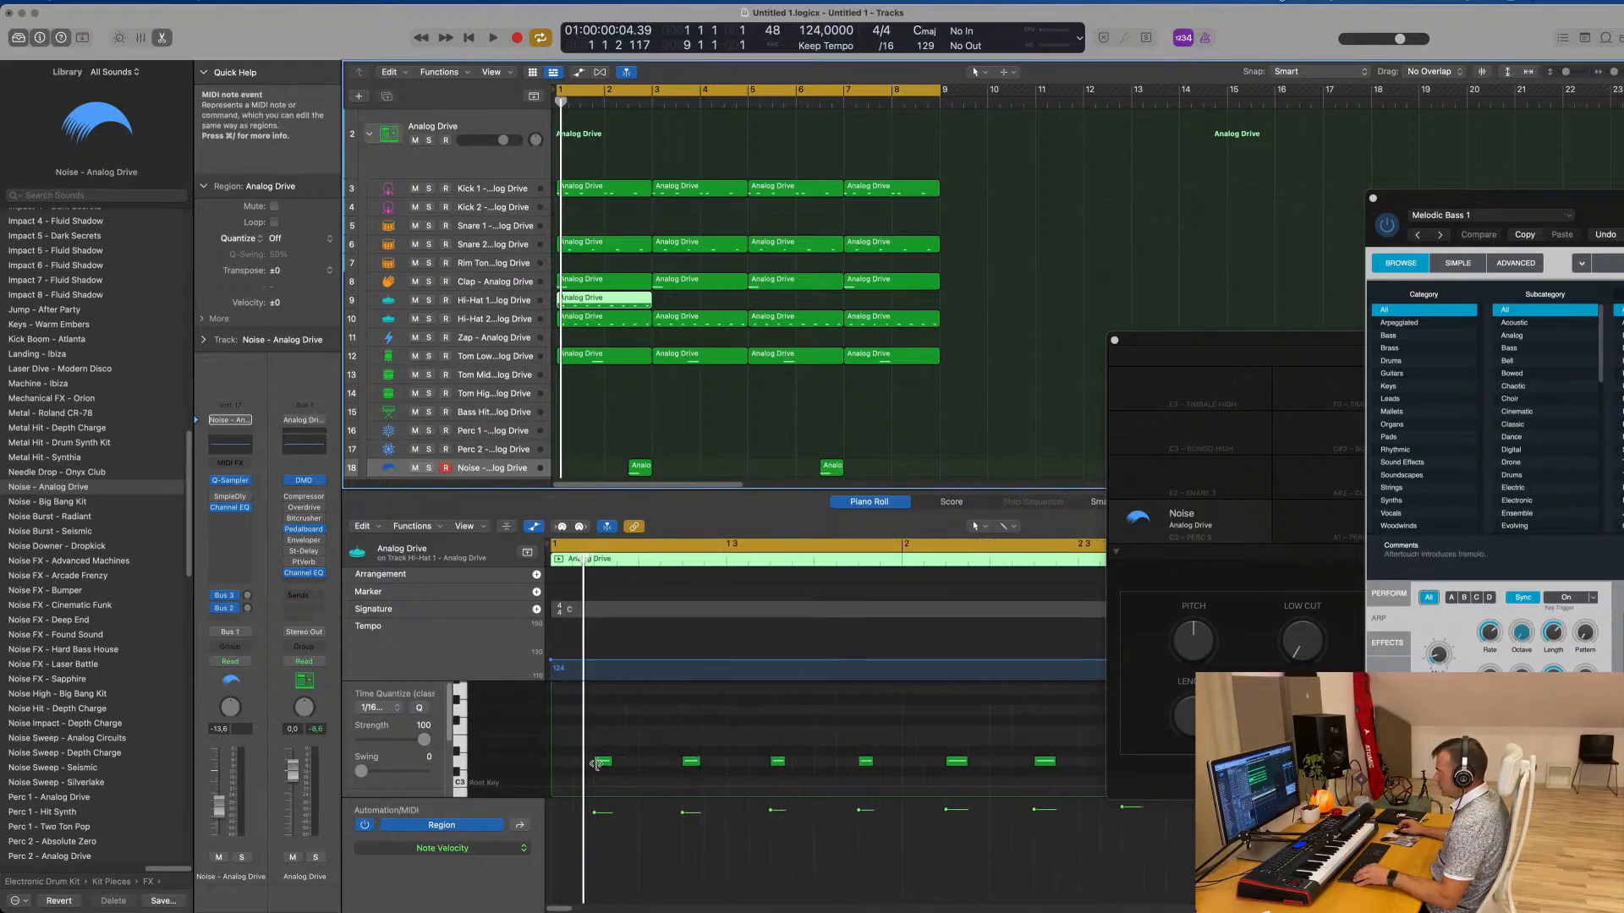
drag(604, 764, 559, 763)
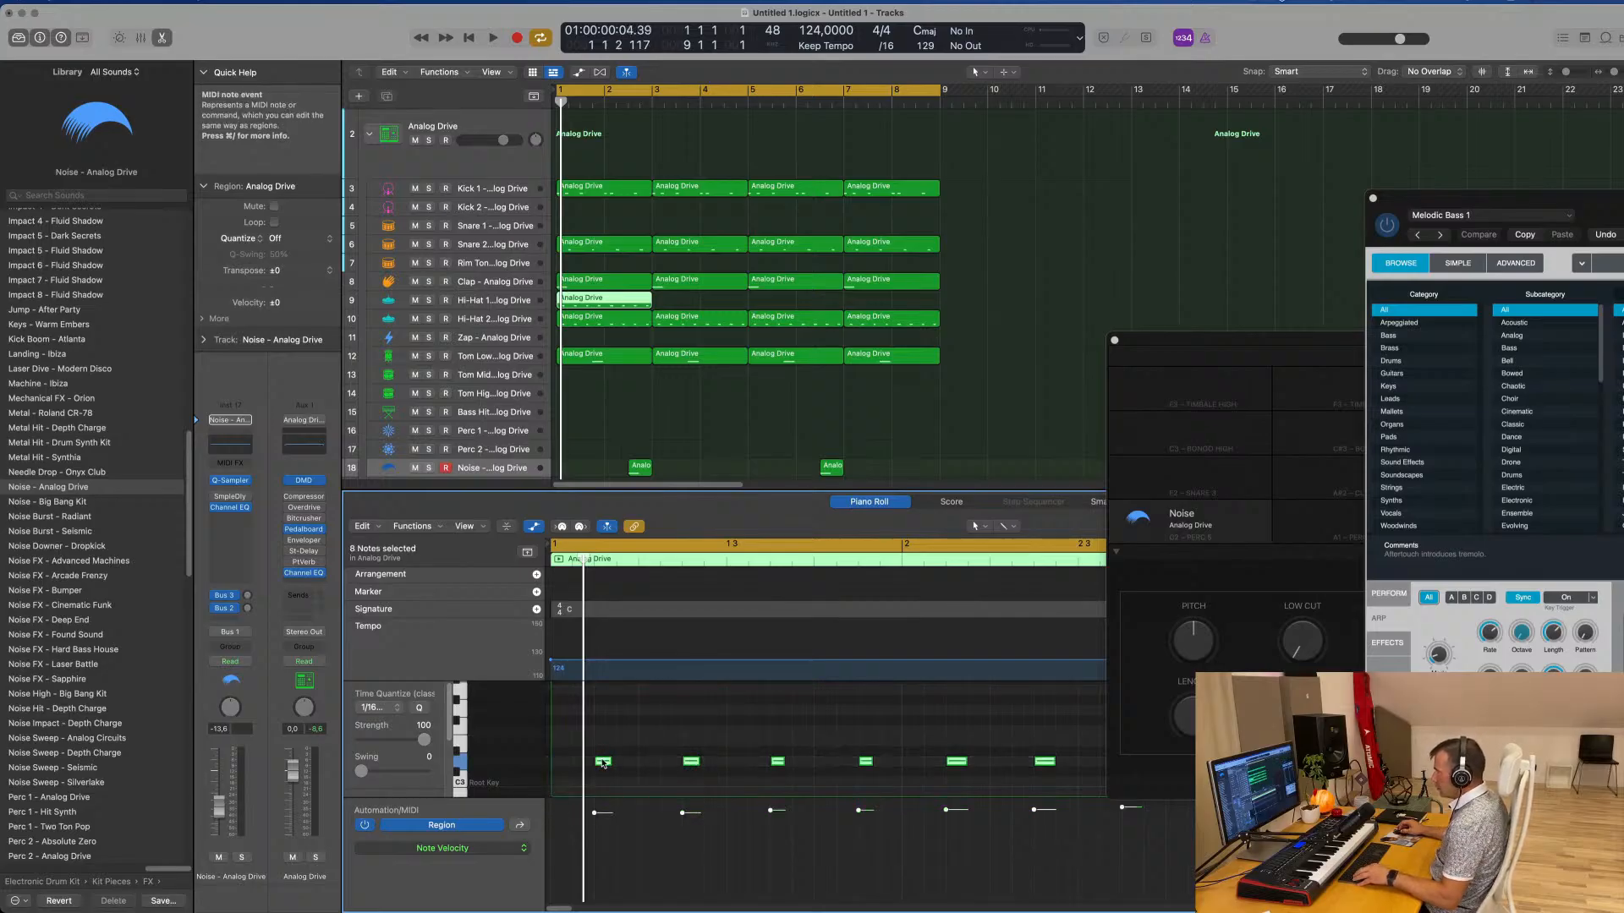
mouse_move(604, 763)
mouse_down()
mouse_move(557, 763)
mouse_move(626, 765)
mouse_move(603, 765)
mouse_up()
key(space)
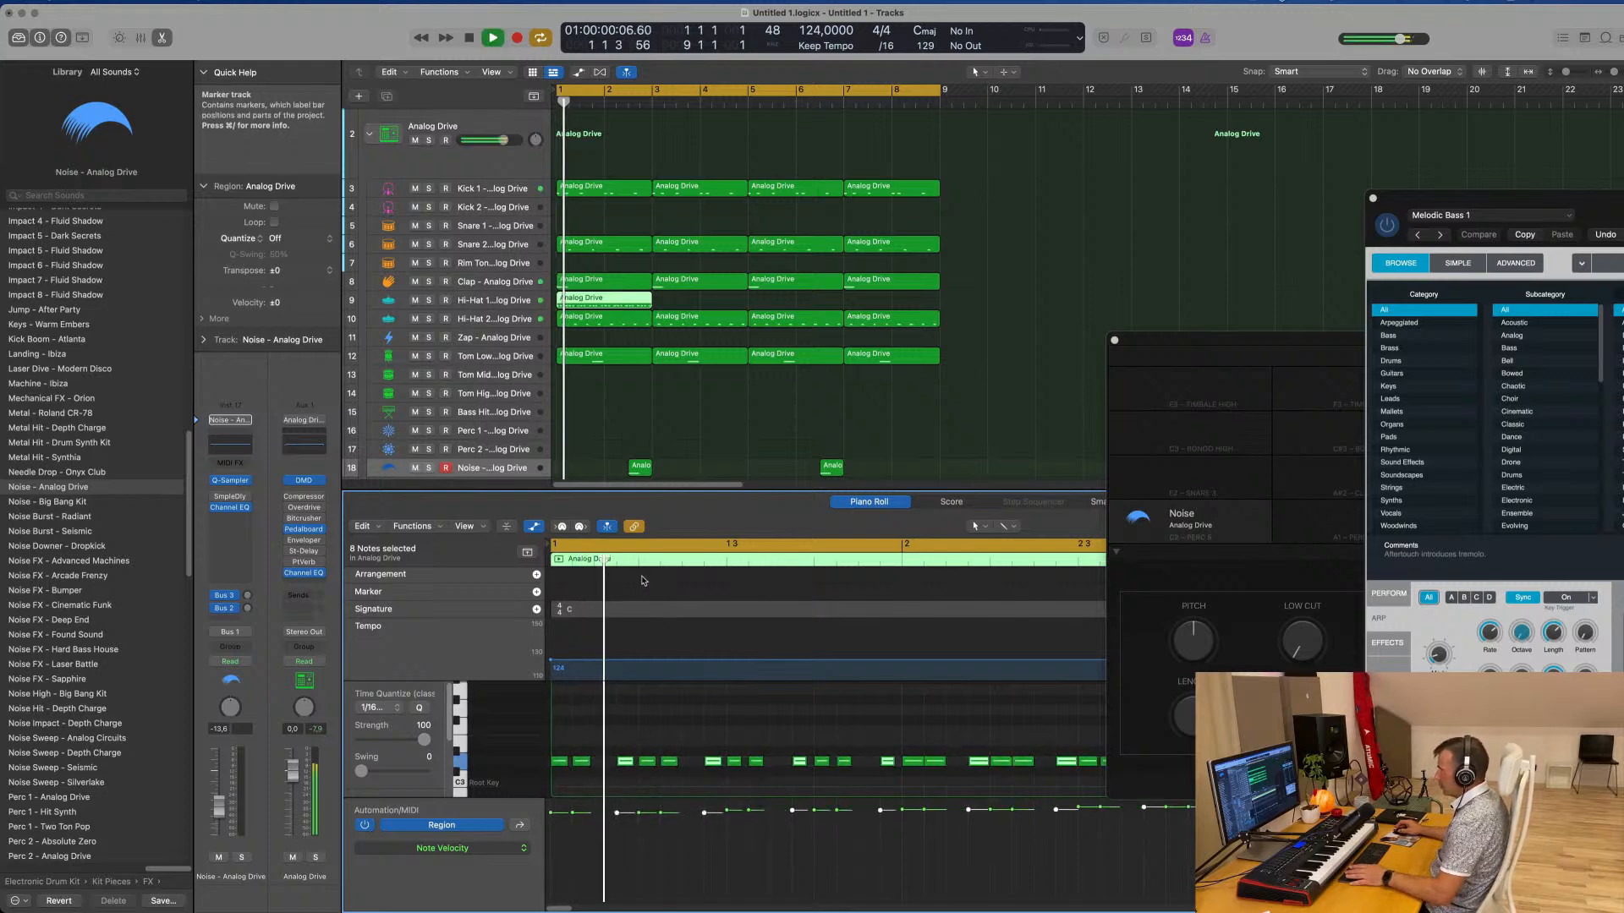
Lower the Hi-Hat 1 volume to -14.5 dB and repeat its region three times through bar 8
click(365, 301)
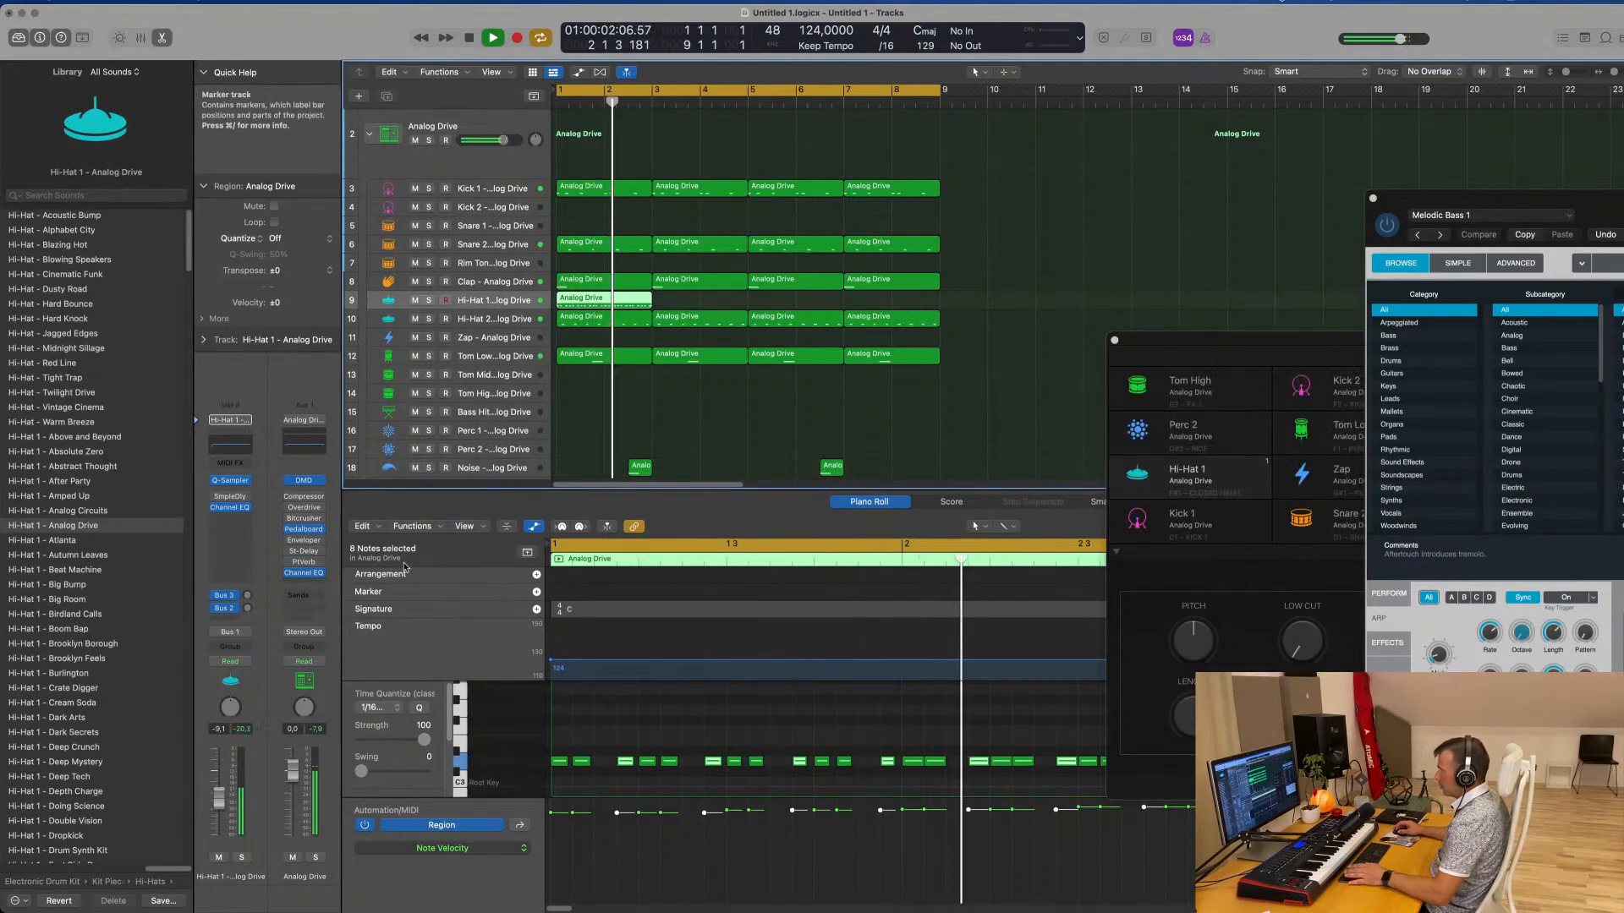
drag(219, 798, 223, 809)
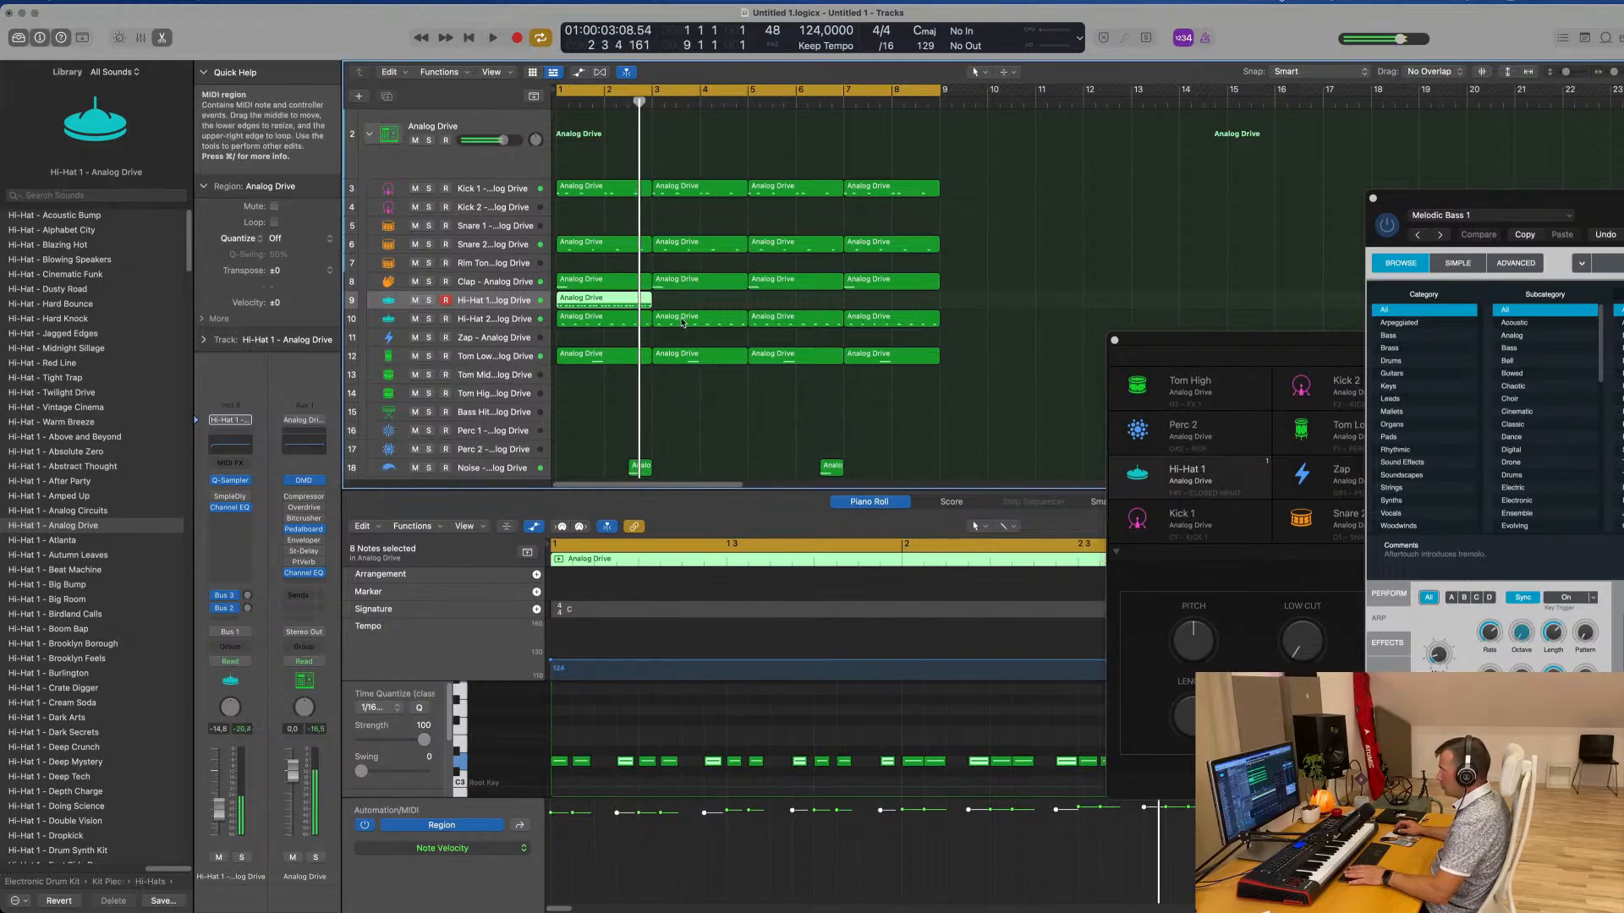
key(Return)
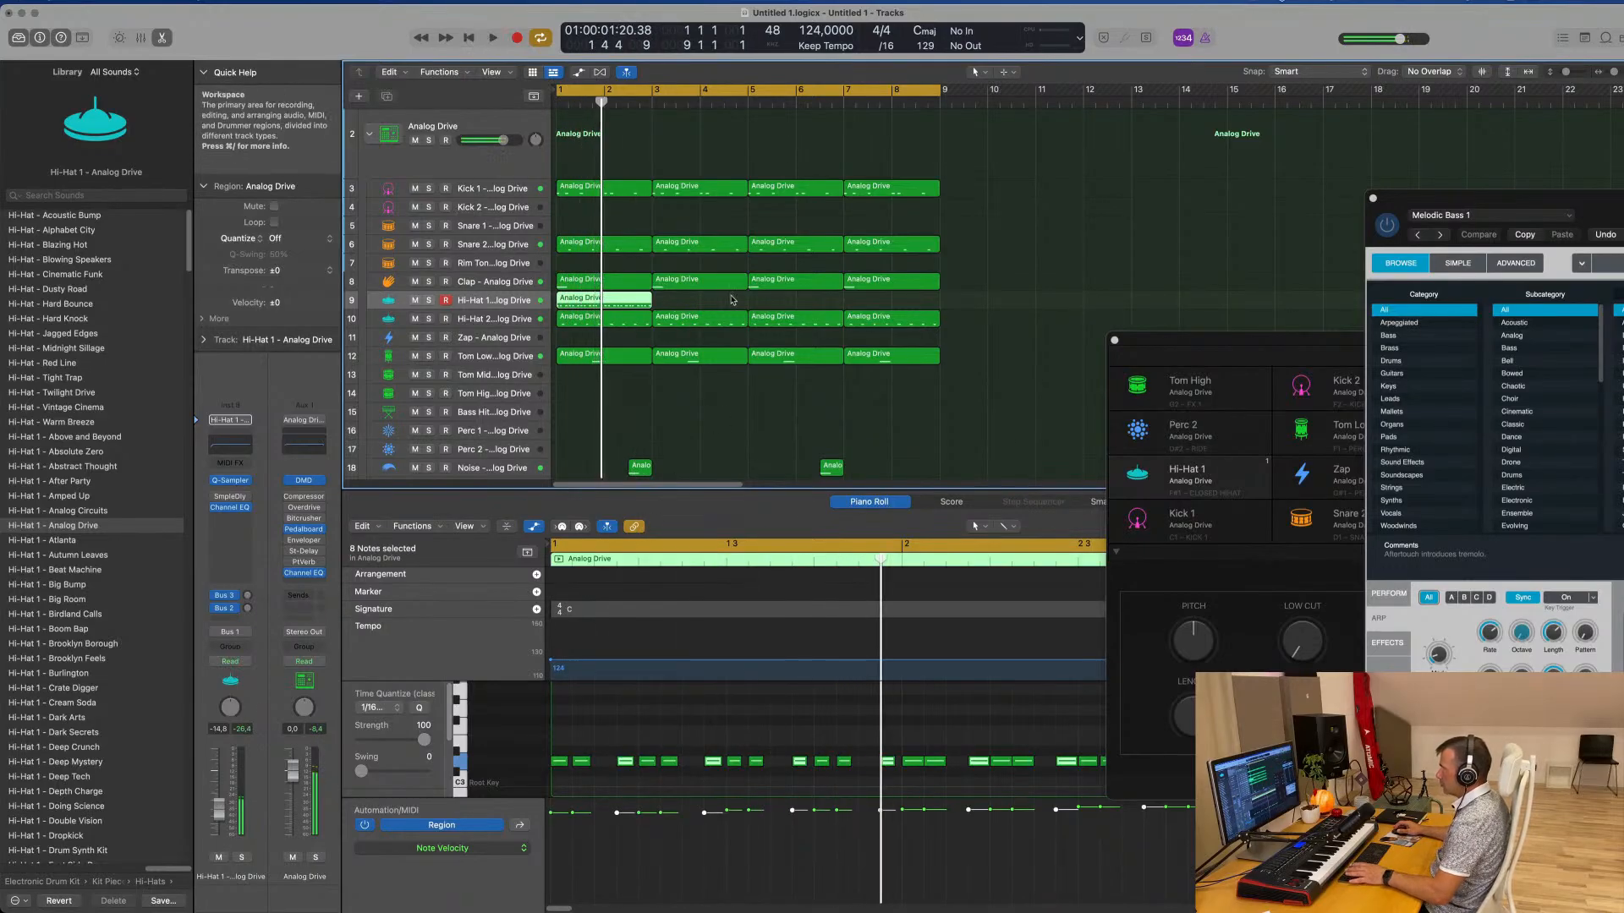
key(super+r)
key(super+r)
key(super+r)
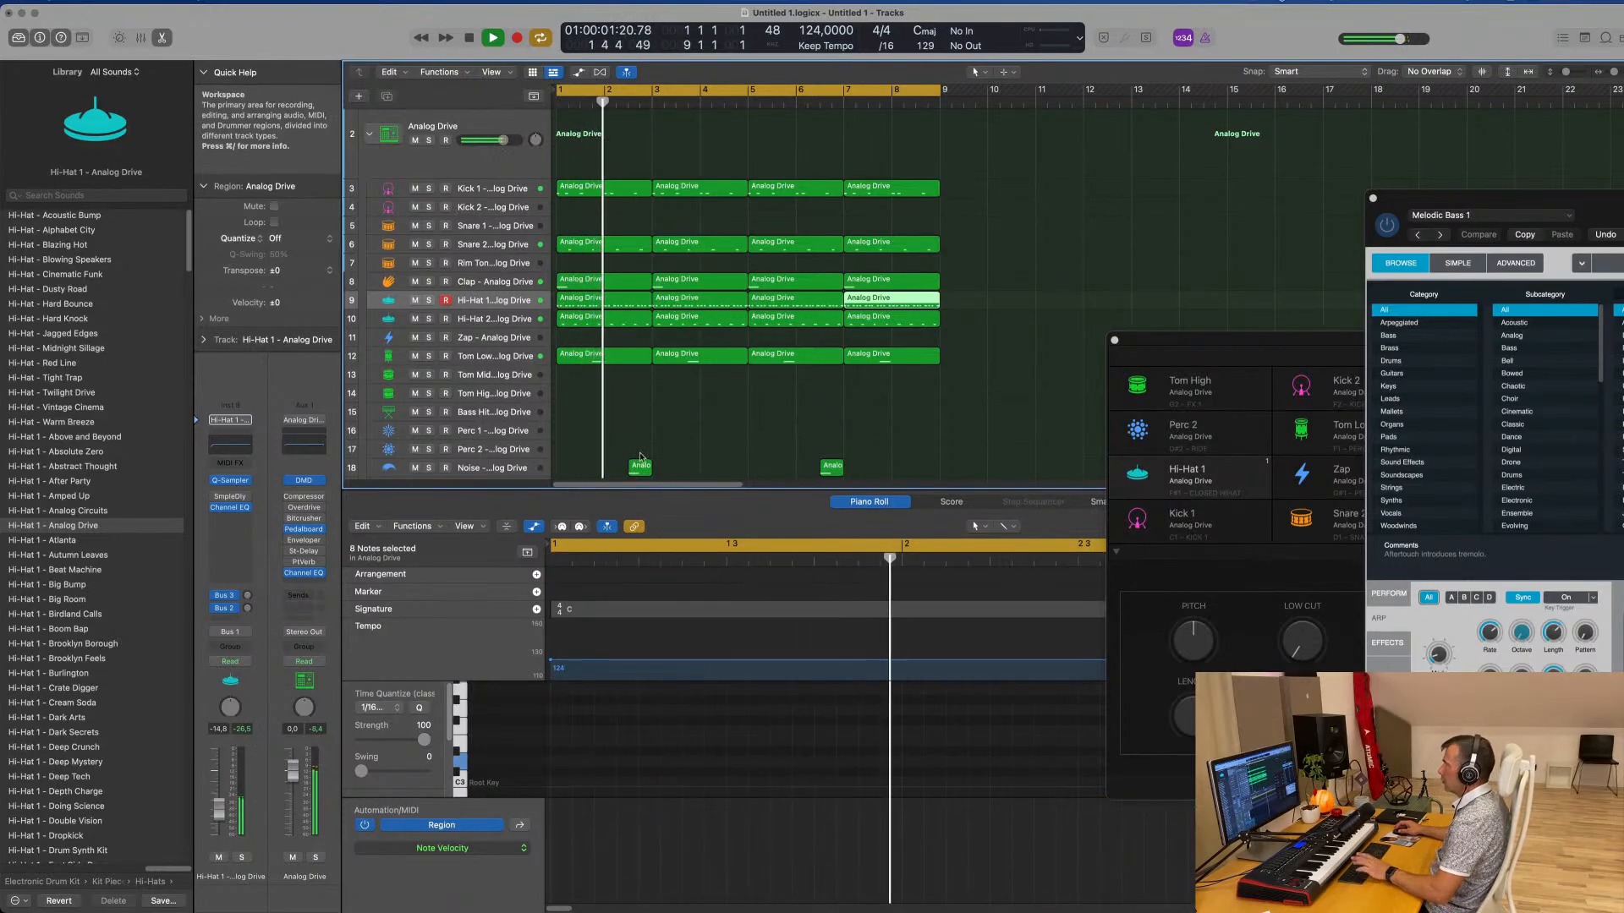
Transpose all notes in the four Hi-Hat 1 regions together and play from the start
click(513, 306)
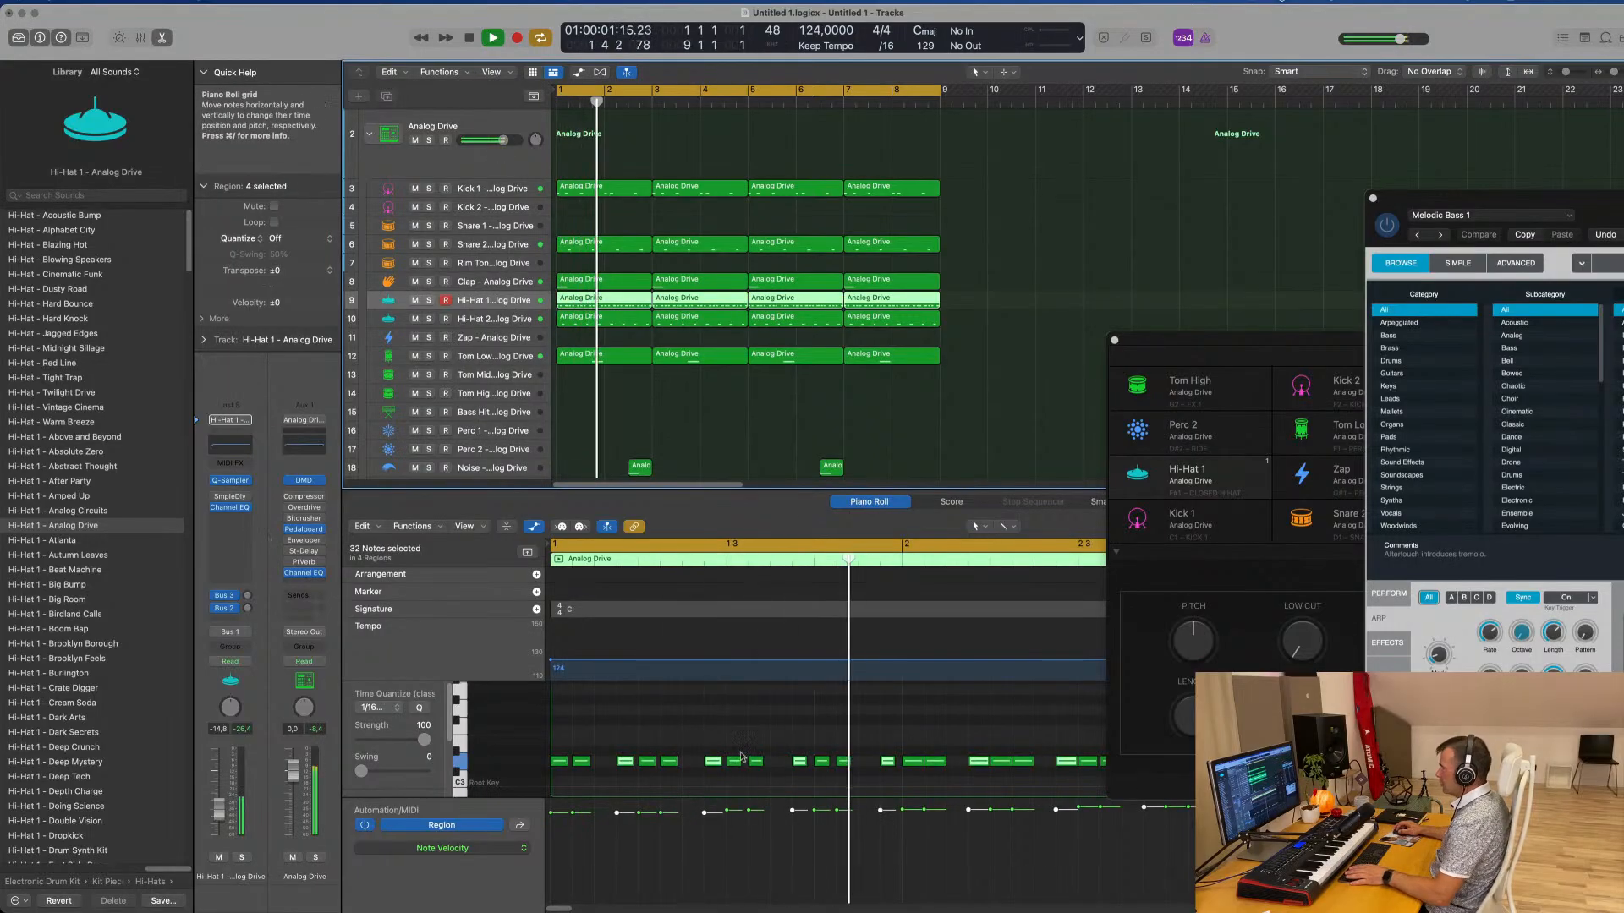
key(super+a)
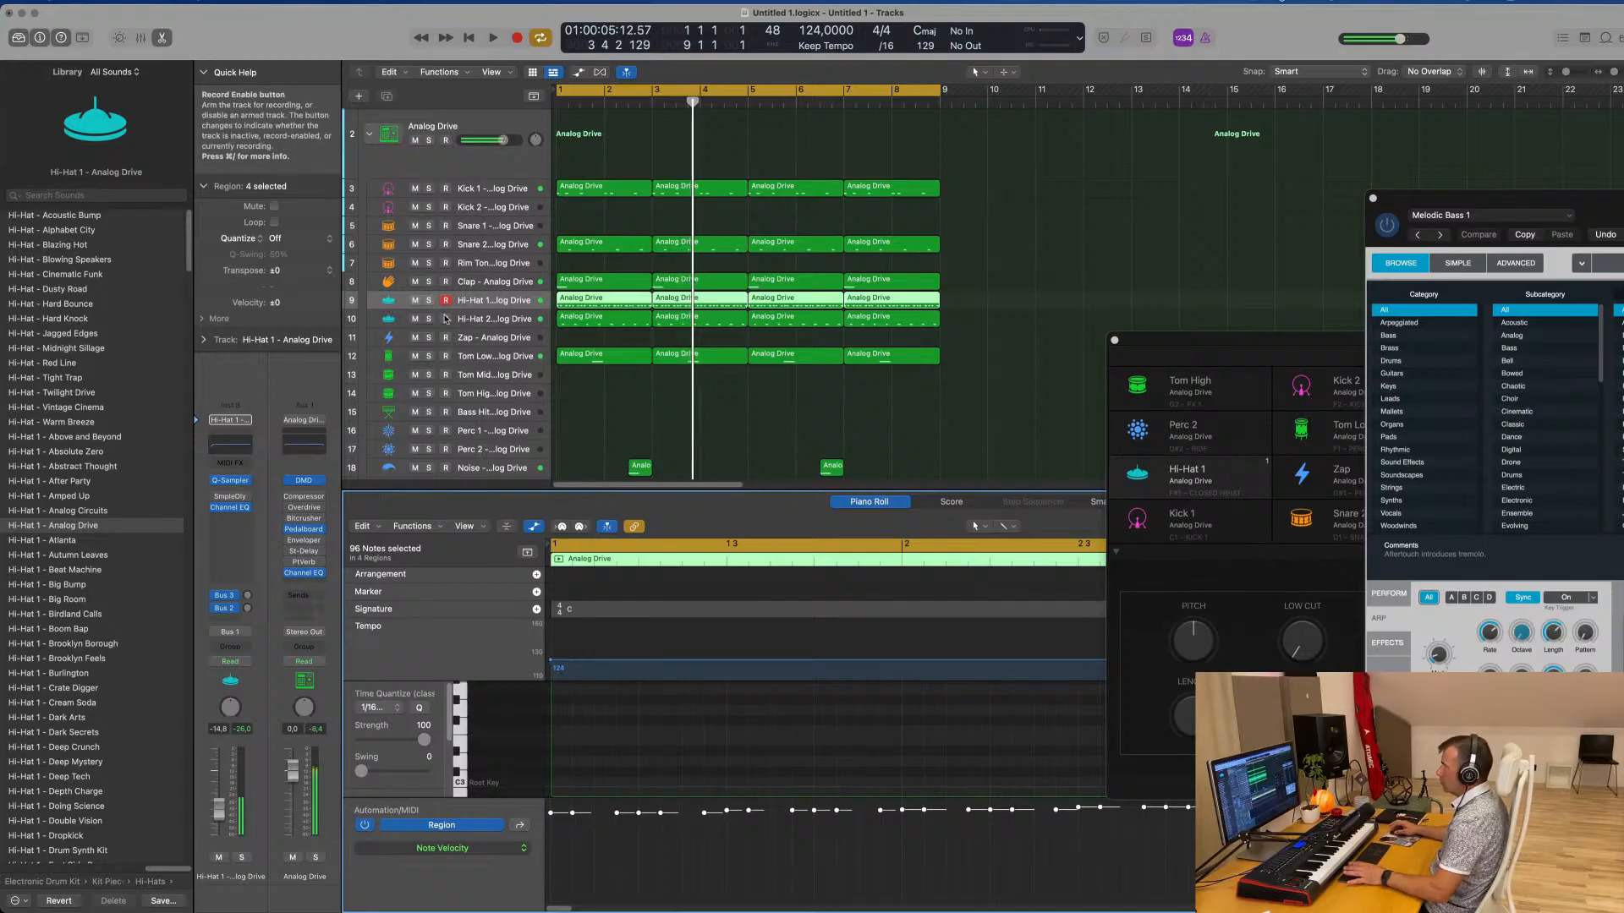
key(Return)
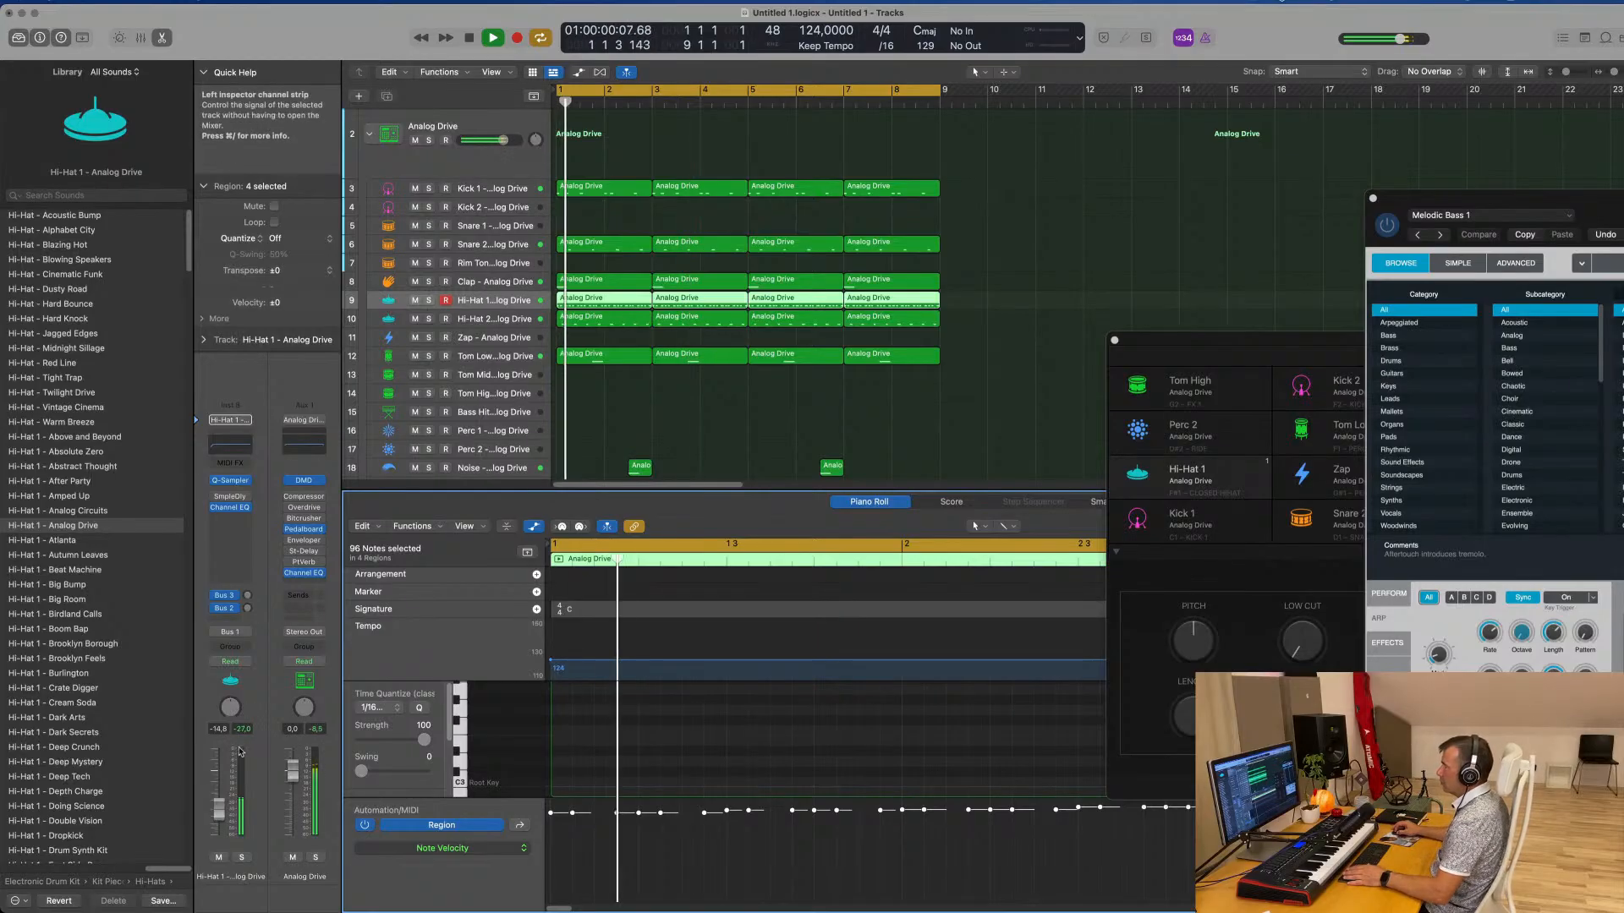
Set the Hi-Hat 1 Bus 2 delay send to about -3.6 dB and its volume to -15.0 dB during playback
click(228, 594)
drag(247, 604, 247, 609)
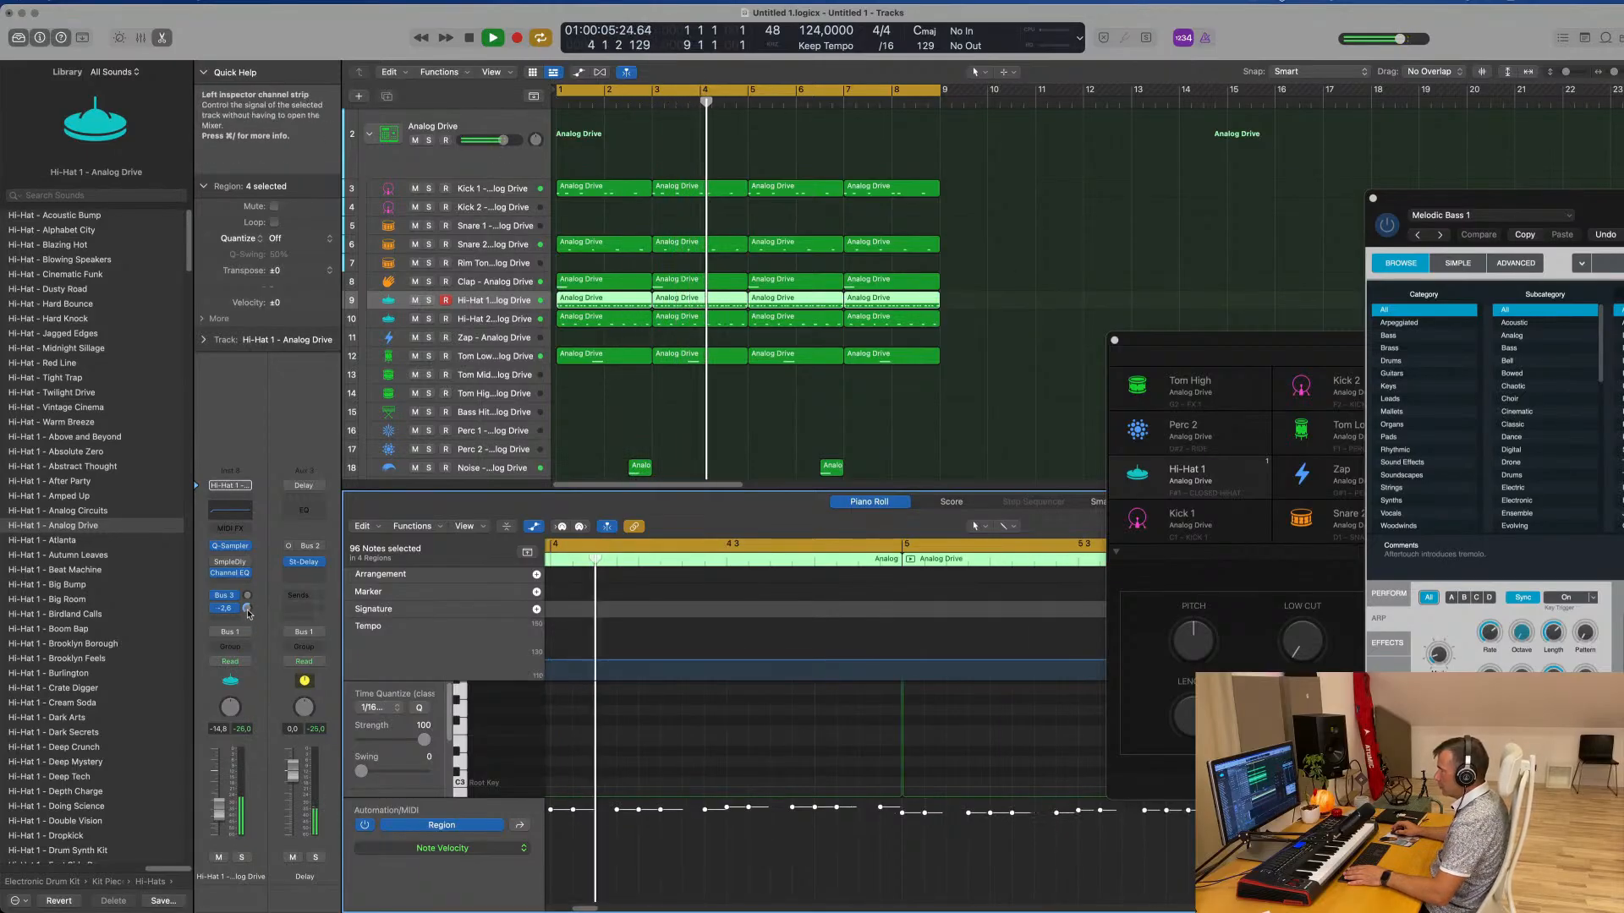
key(Return)
drag(217, 805, 217, 806)
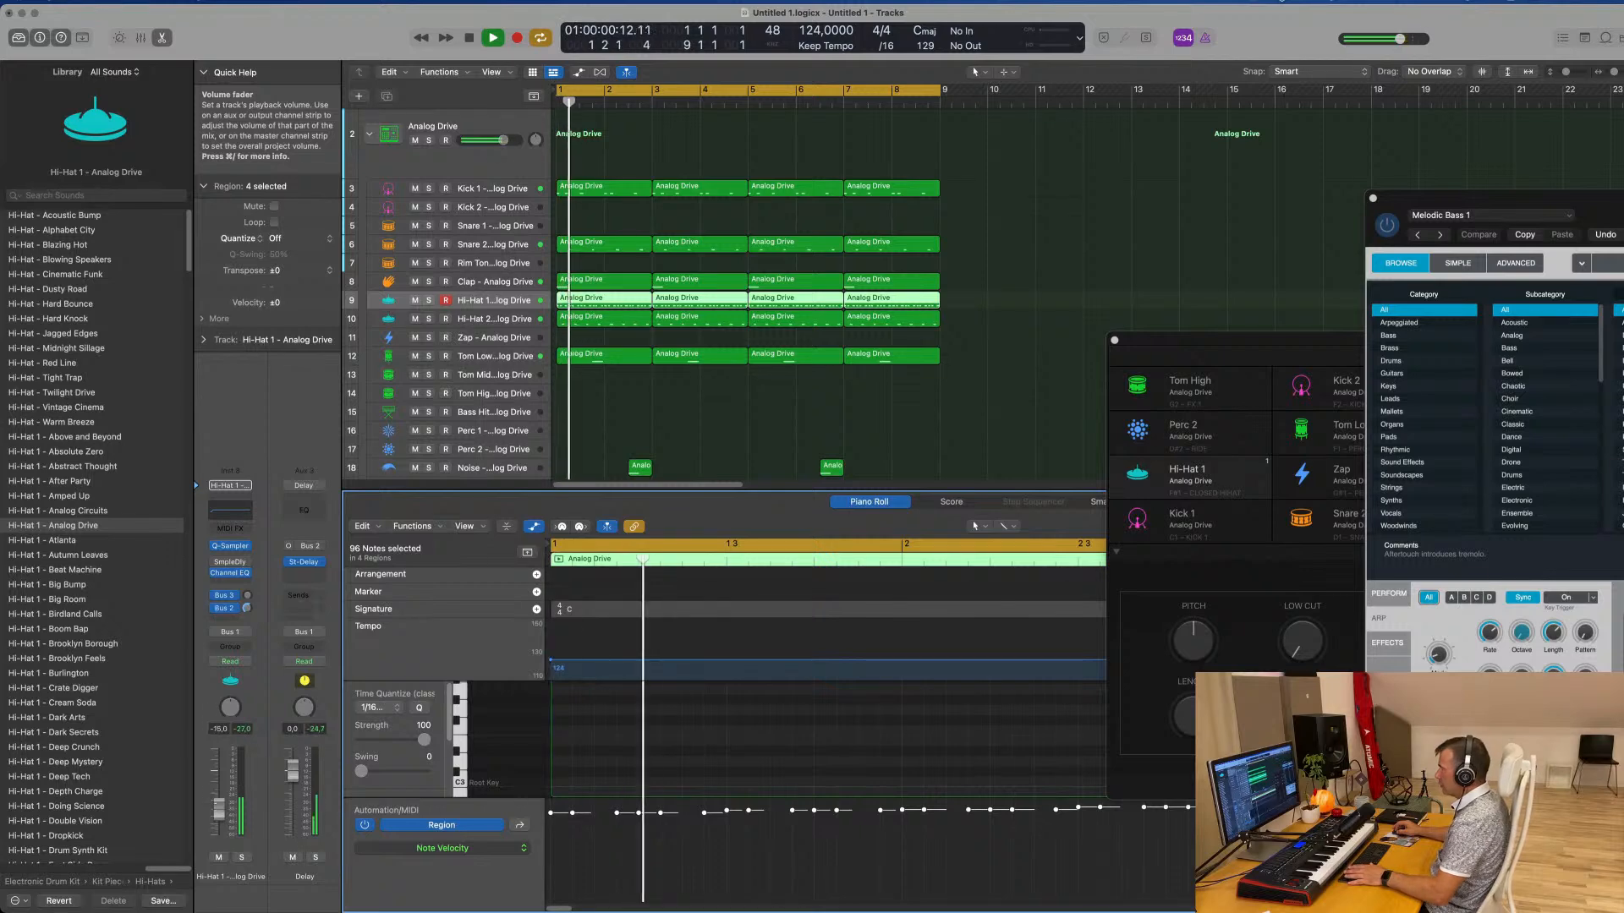
Select the Bass Hit subtrack and audition its sound over the pattern
scroll(753, 414, down, 3)
scroll(753, 414, down, 1)
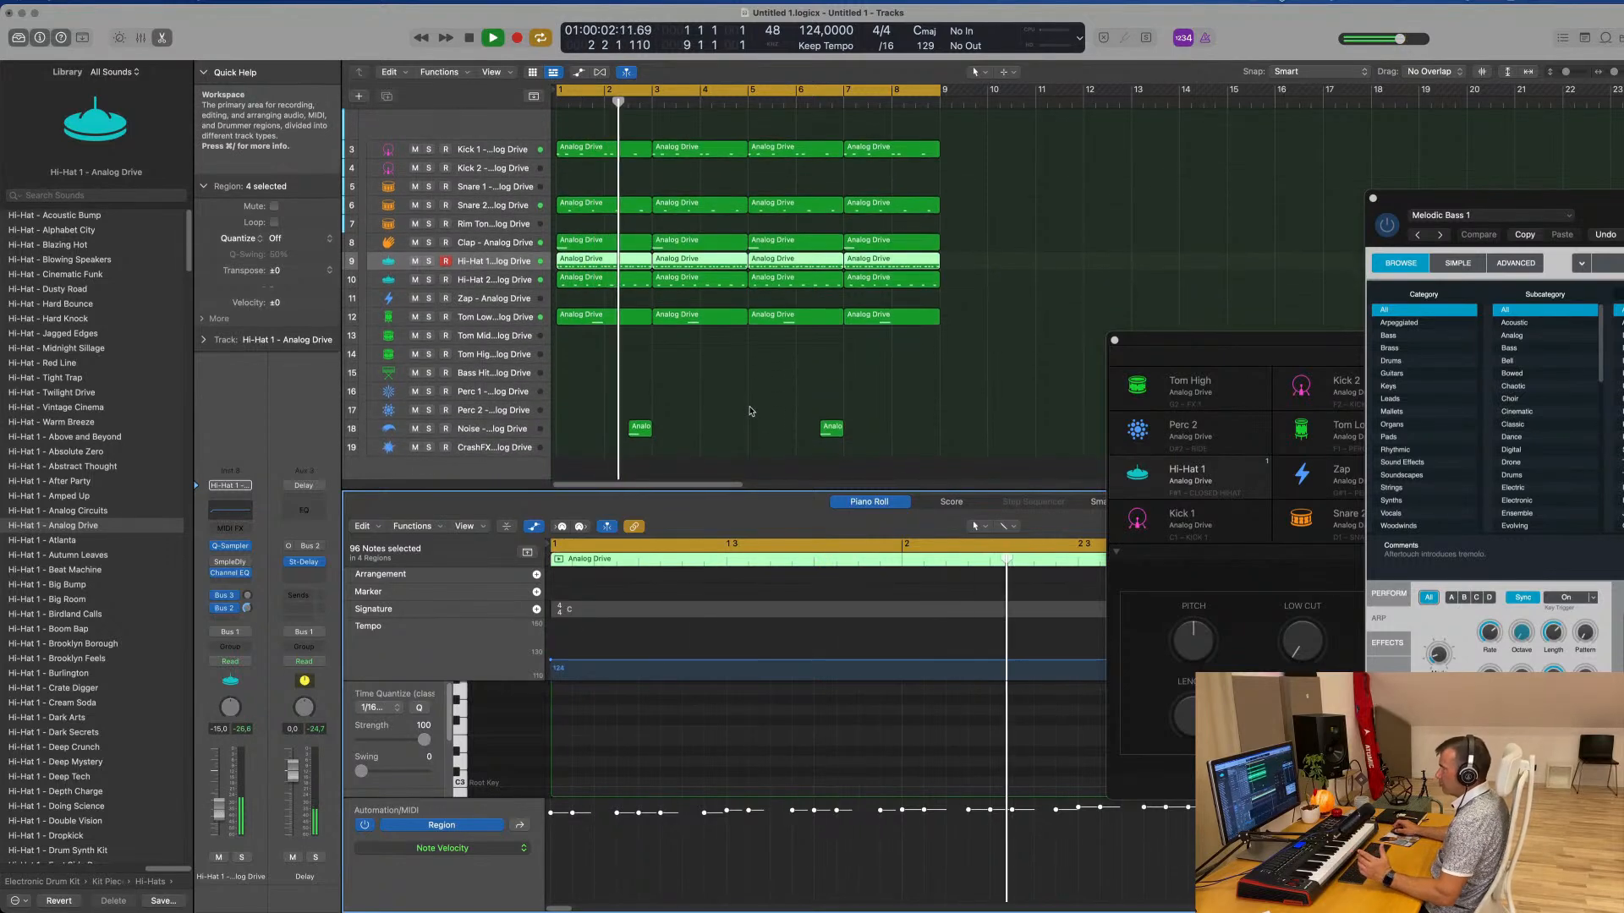
click(499, 375)
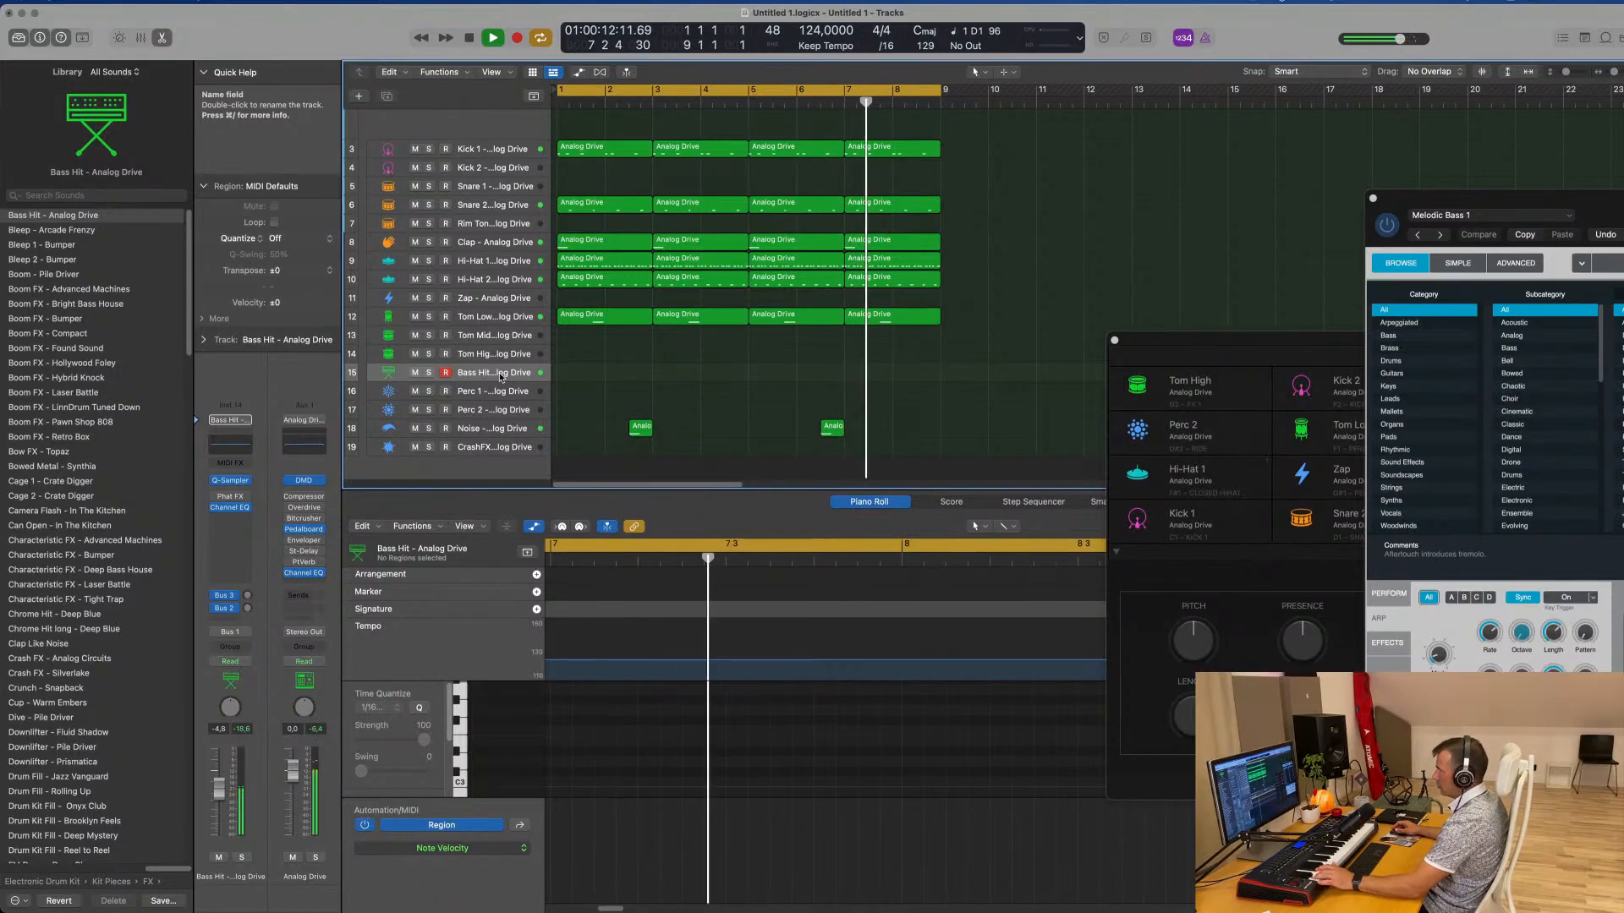
Audition the Tom Mid, Tom High and Rim Tone subtracks over the playing pattern
scroll(499, 360, up, 1)
click(499, 357)
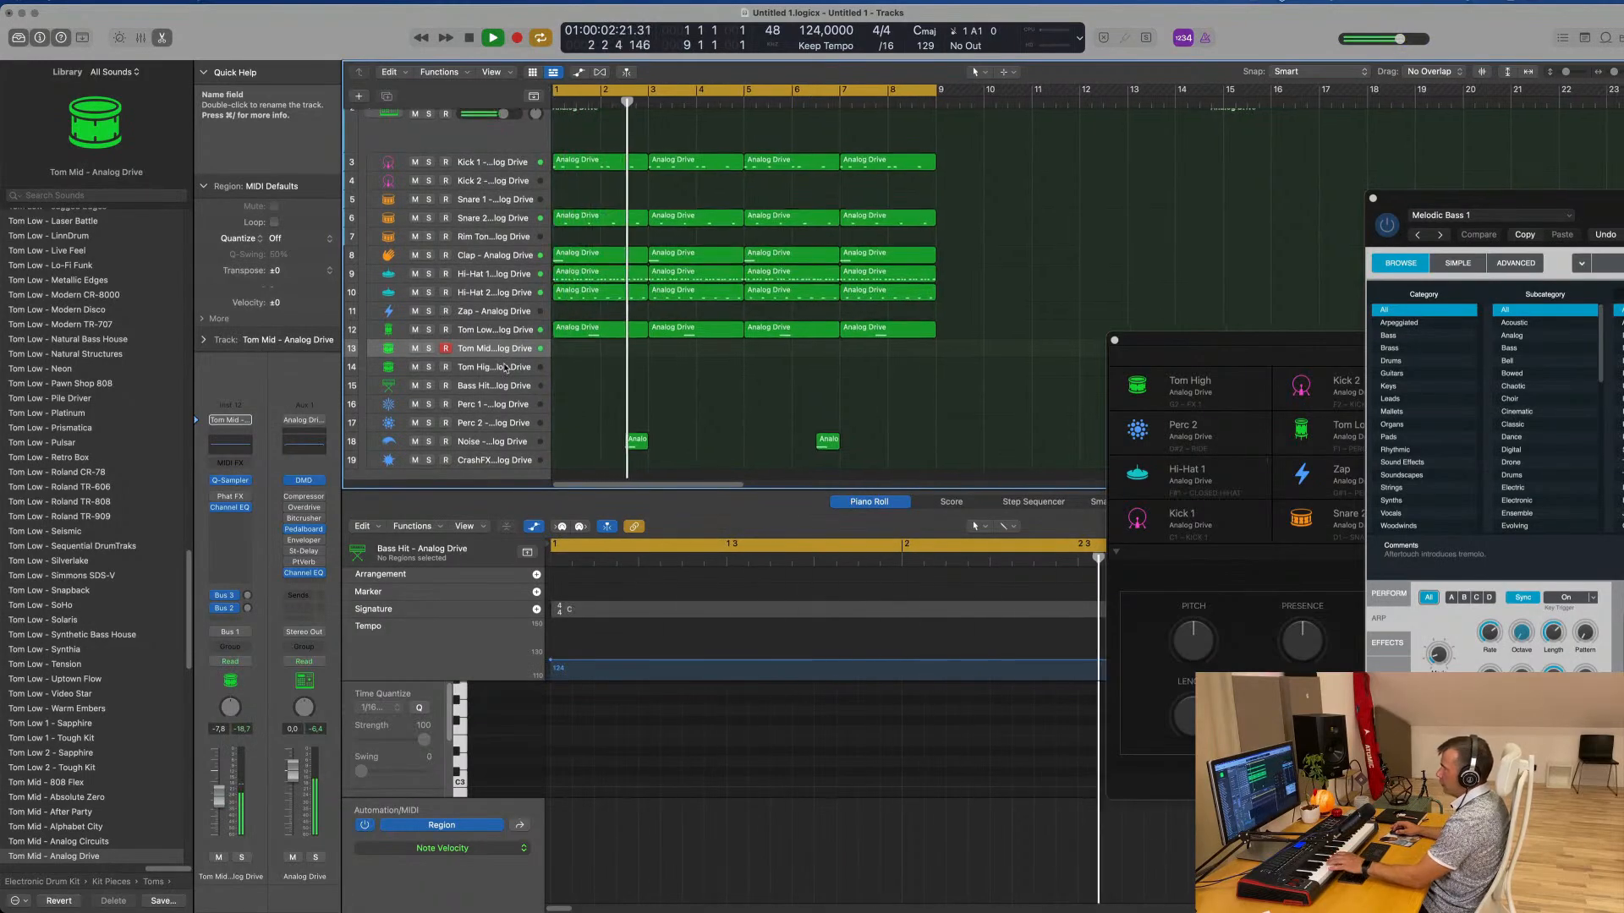
click(505, 367)
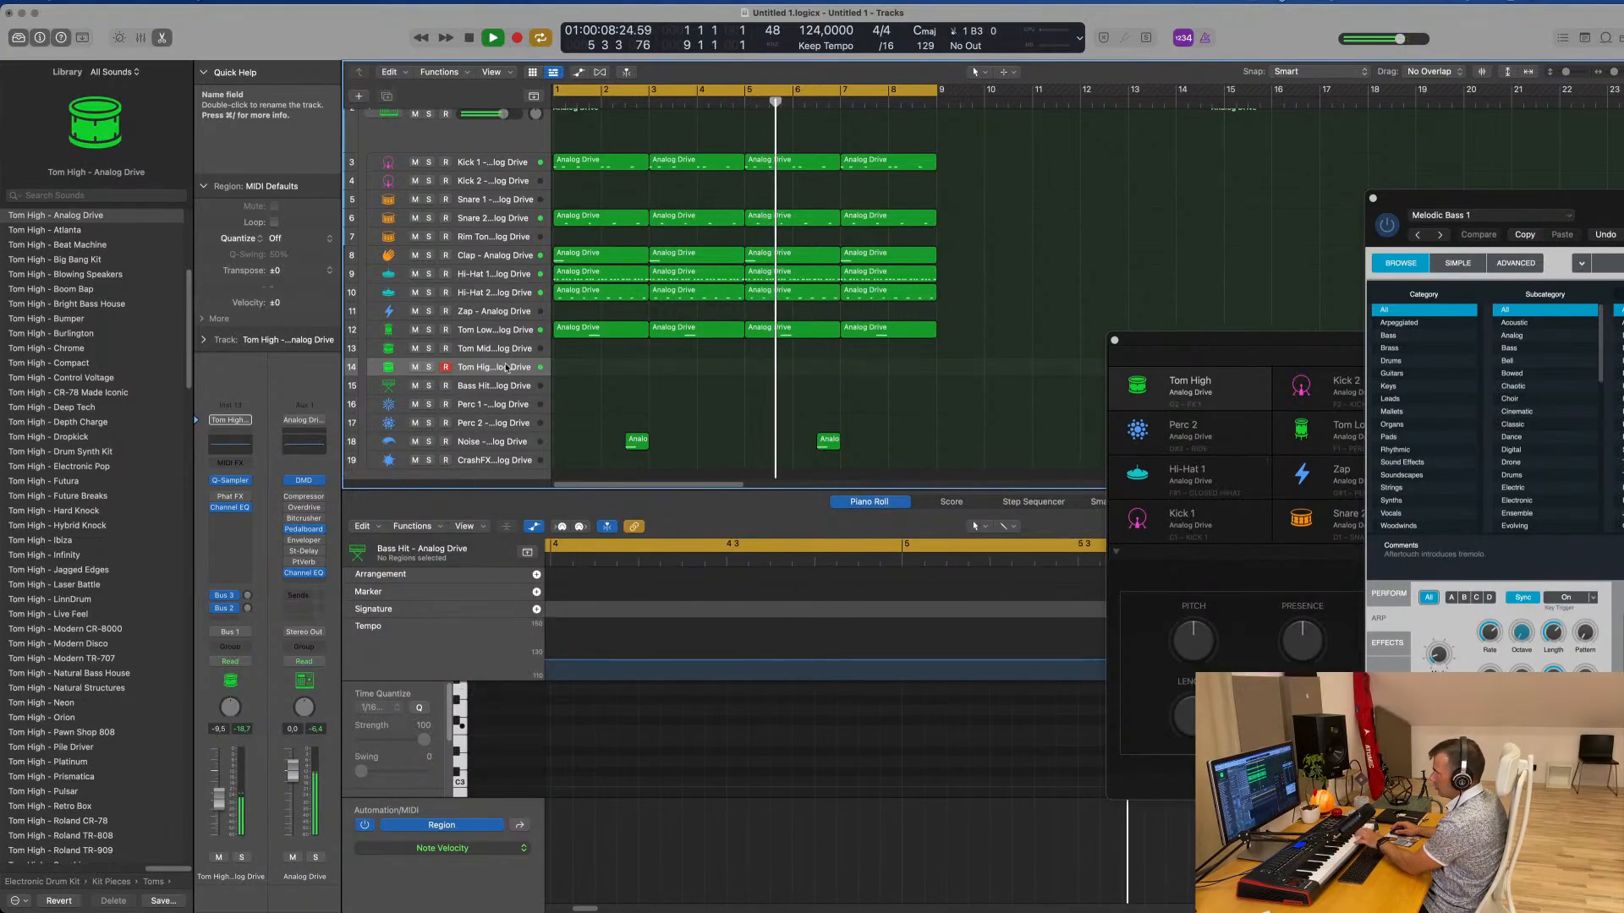
scroll(503, 253, up, 1)
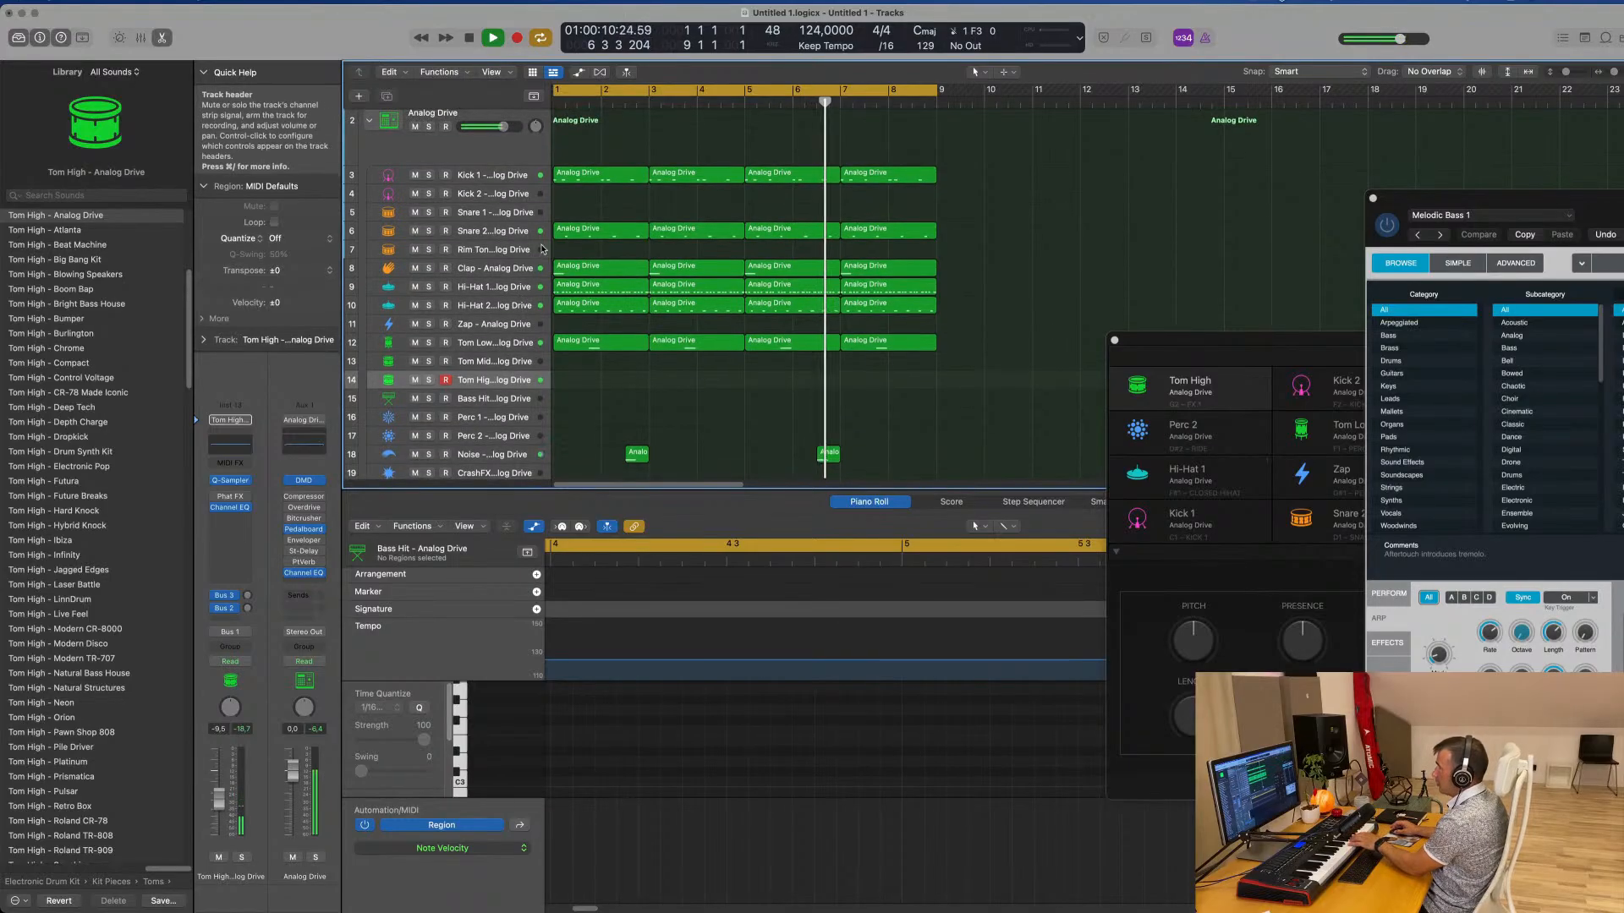
click(502, 251)
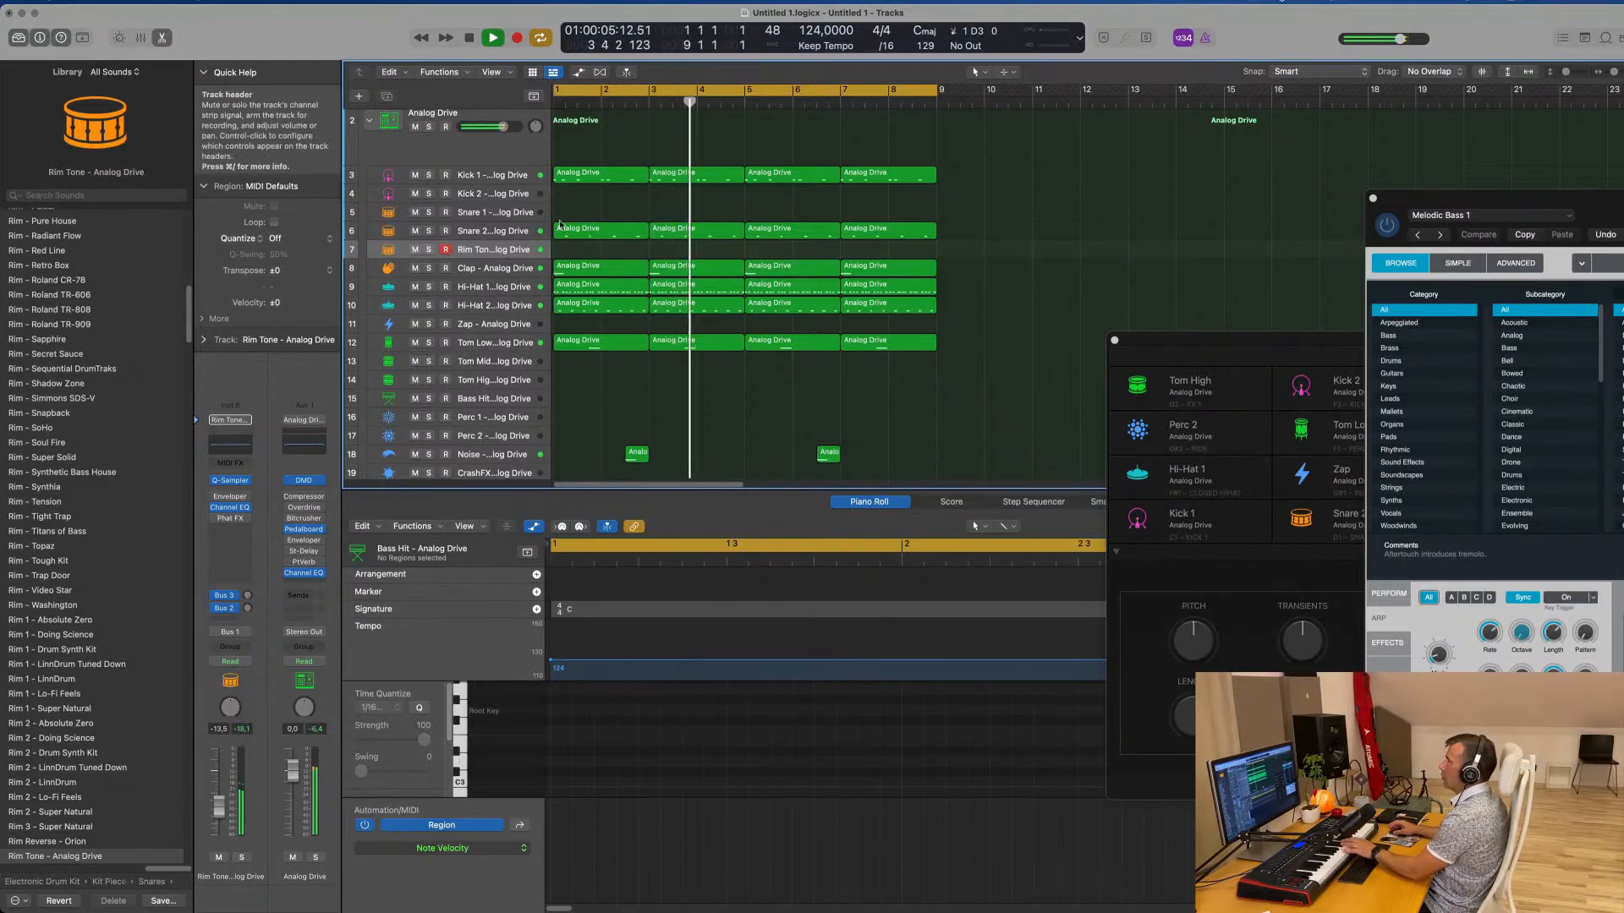
Copy the first Snare 2 region to the Rim Tone subtrack, repeat it three times through bar 8, and play from the start
click(618, 234)
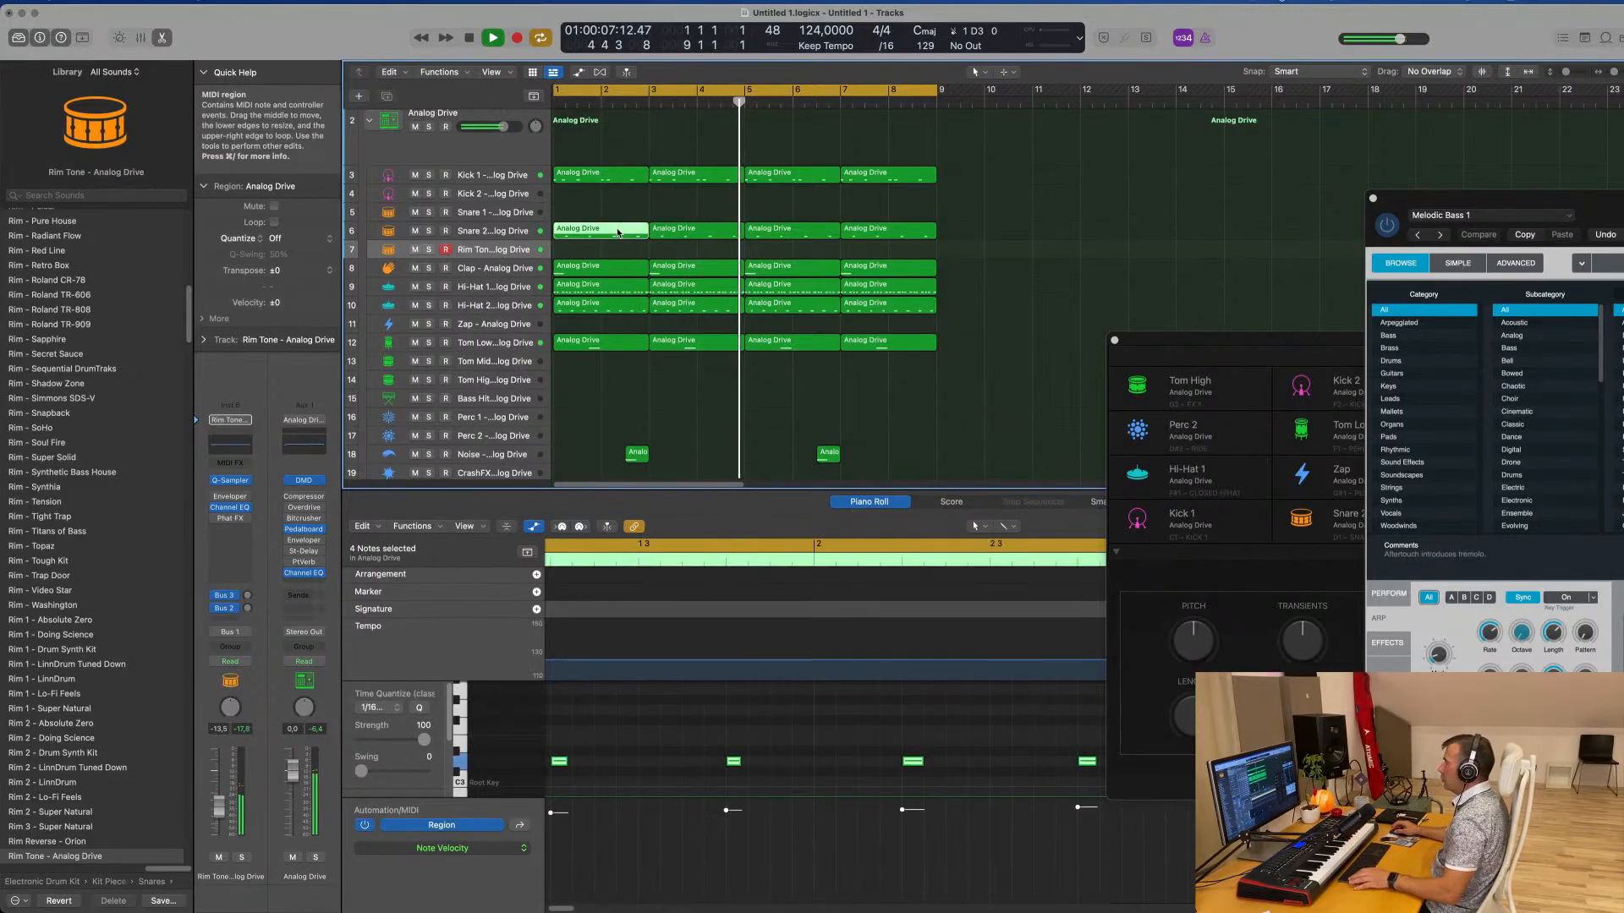
drag(618, 233, 619, 252)
scroll(693, 765, down, 5)
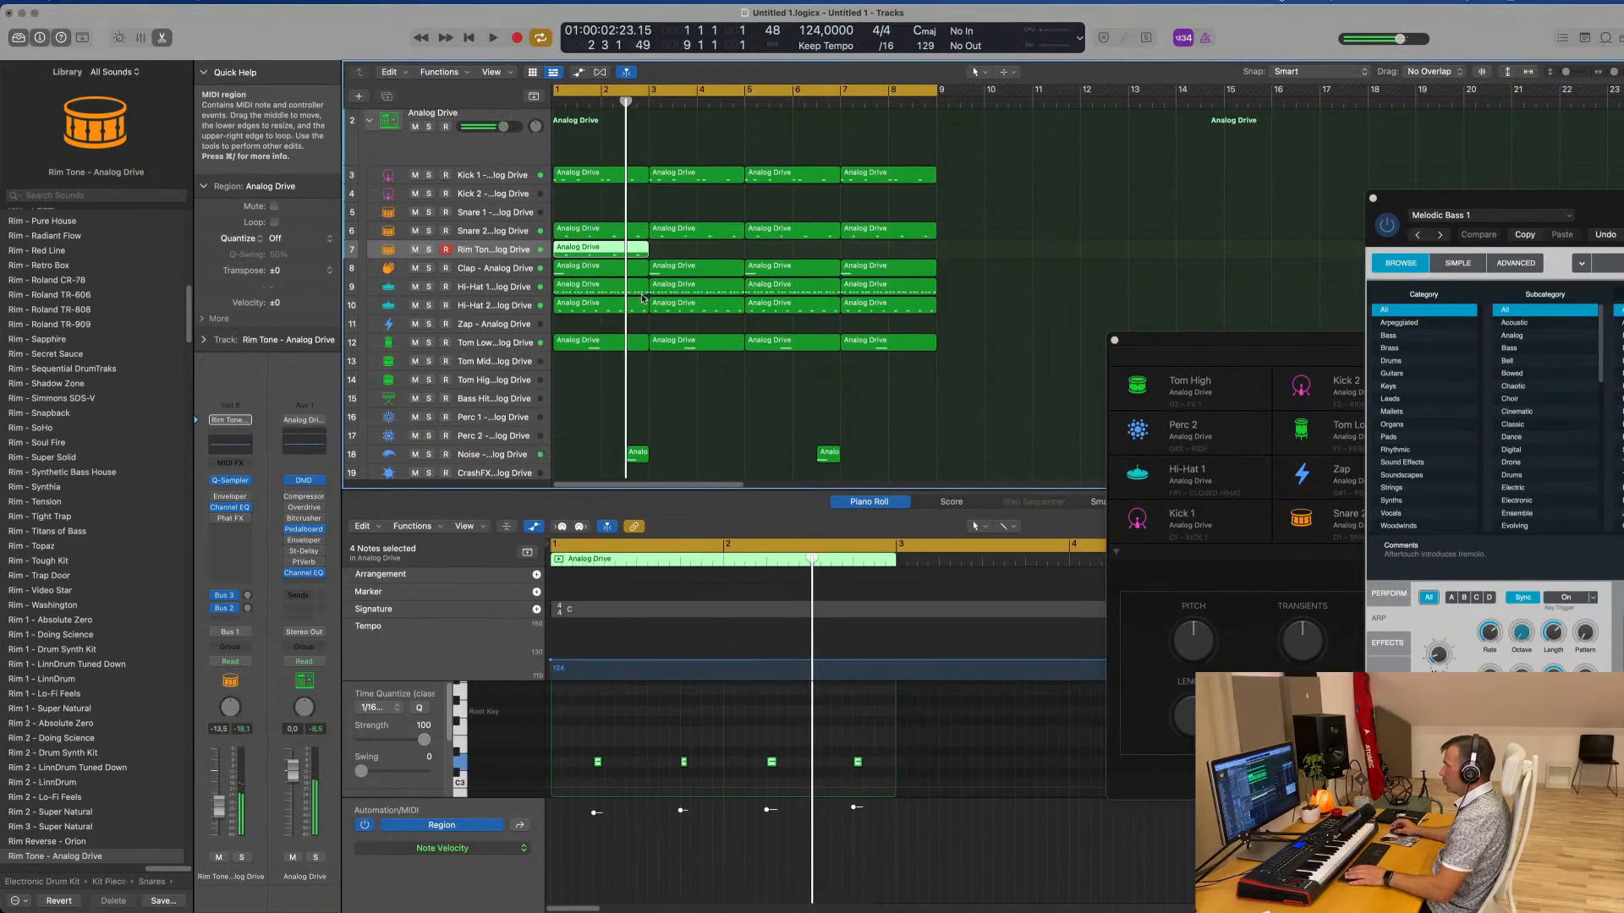
key(super+r)
key(super+r)
key(super+r)
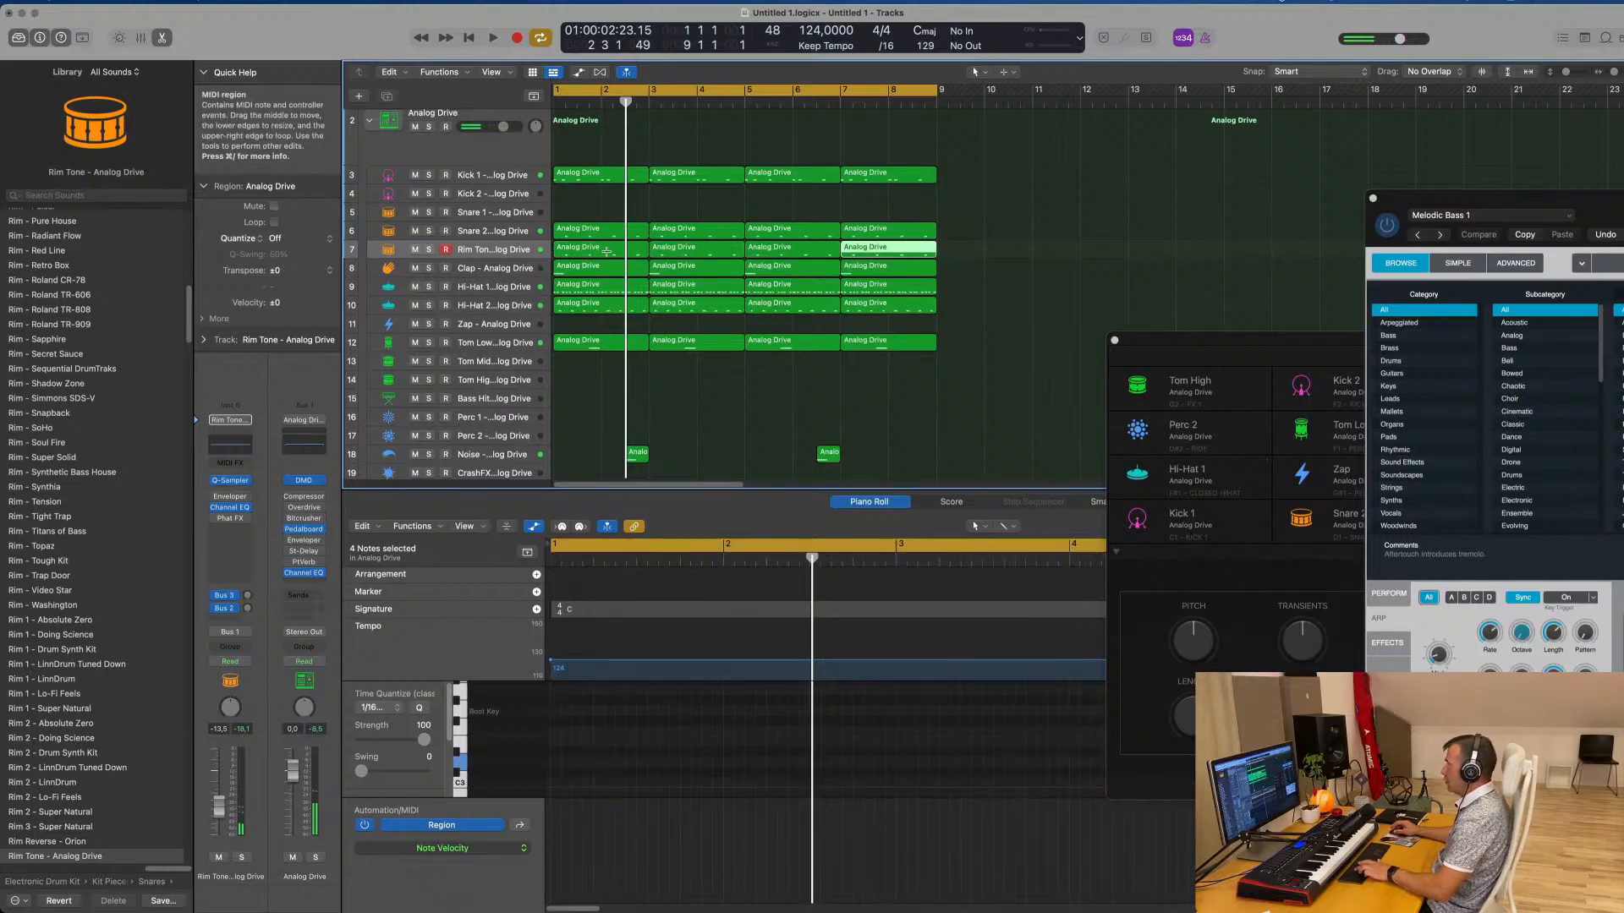
key(Return)
key(space)
Open Quick Sampler for the Rim Tone subtrack and set the LFO 1 waveform to Square
click(515, 248)
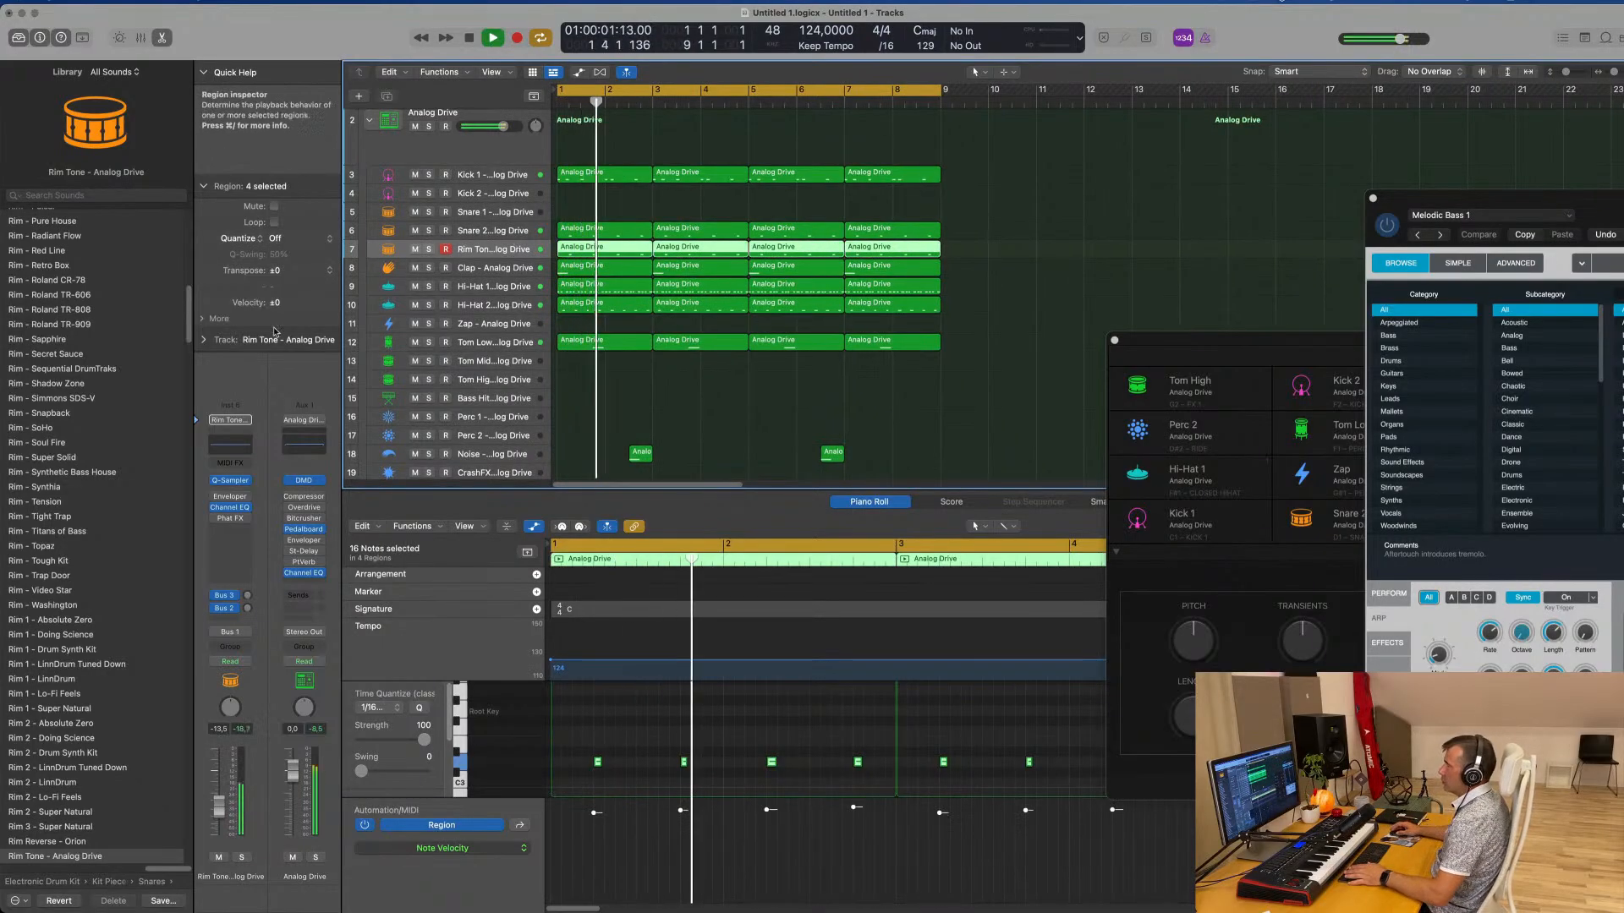
click(232, 482)
drag(1022, 182, 899, 155)
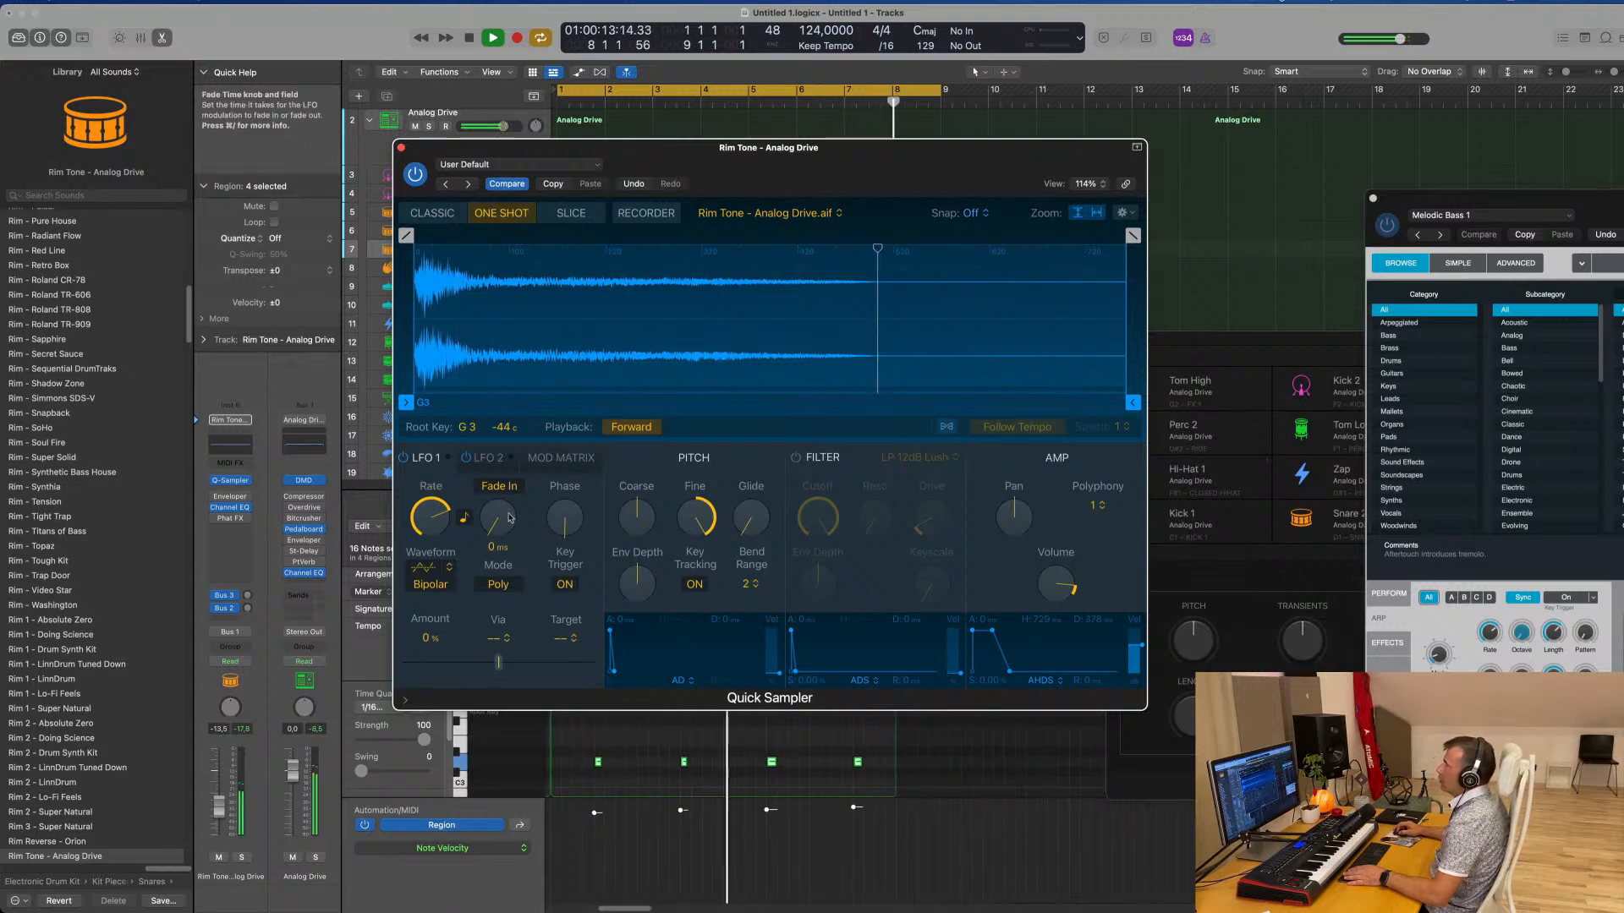
click(431, 569)
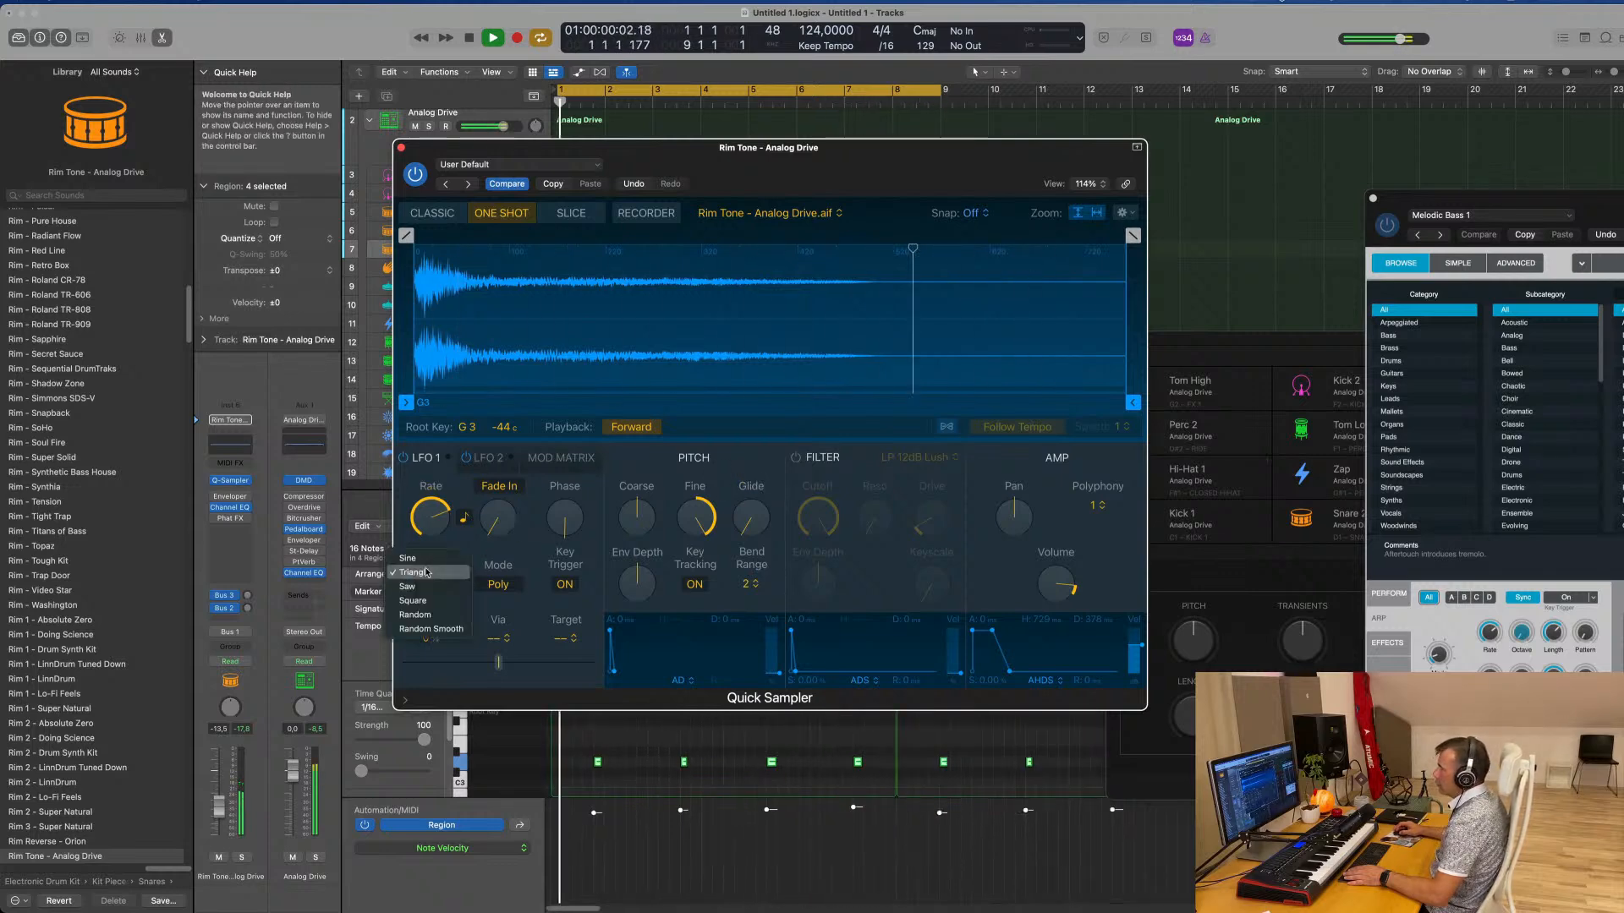
click(414, 600)
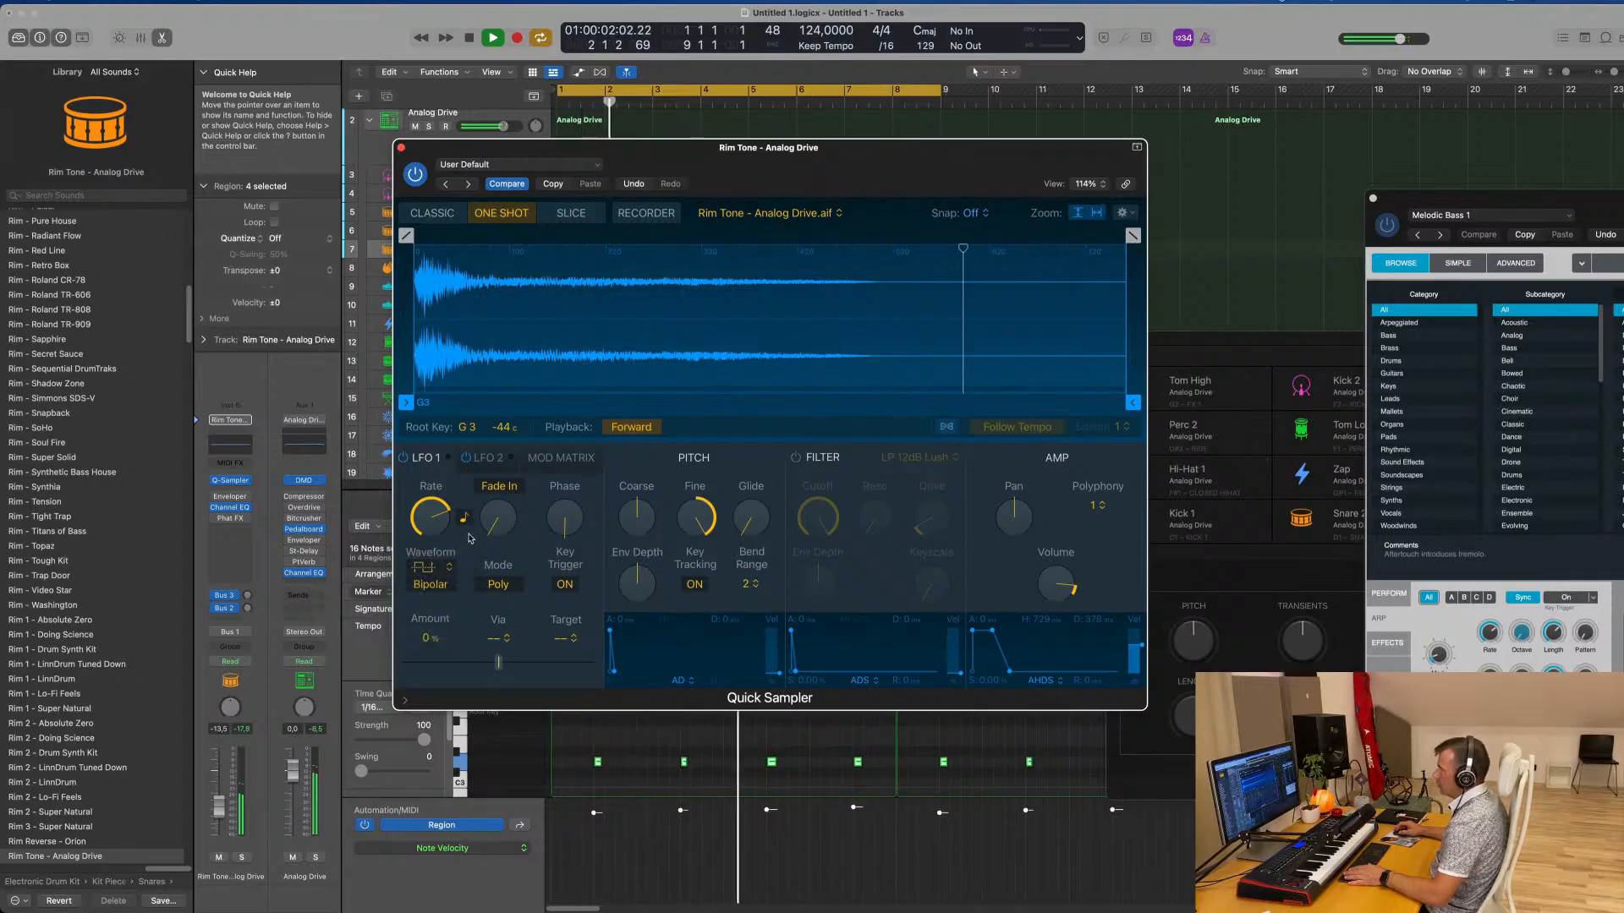
Set the LFO 1 amount to -100% with Amp Envelope as its via source
drag(498, 661, 539, 662)
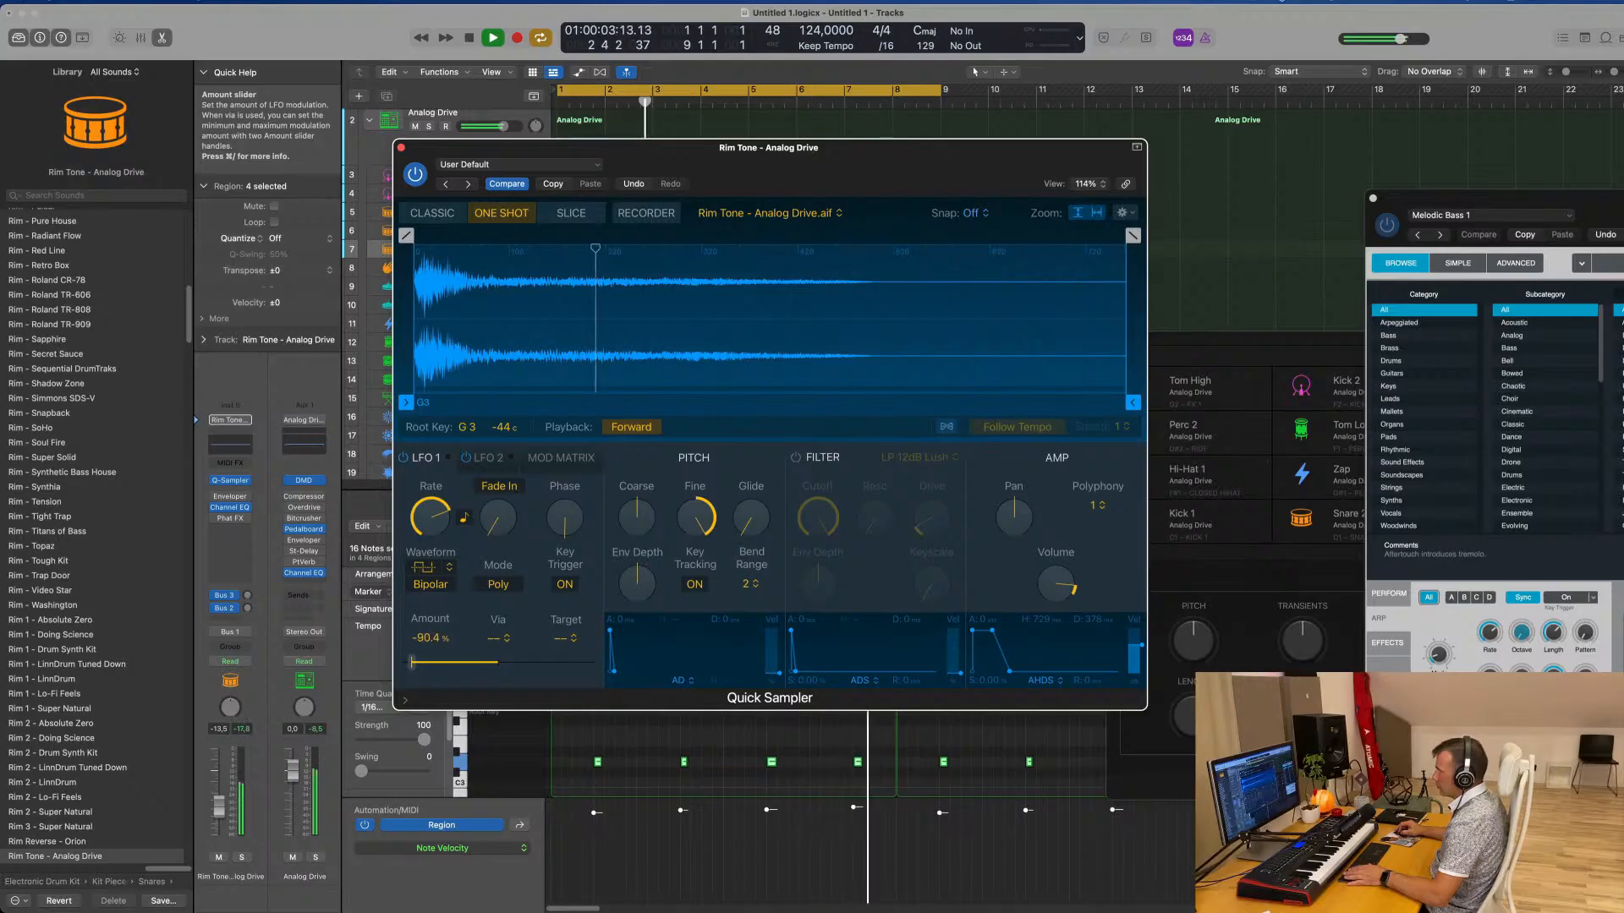
drag(416, 662, 423, 662)
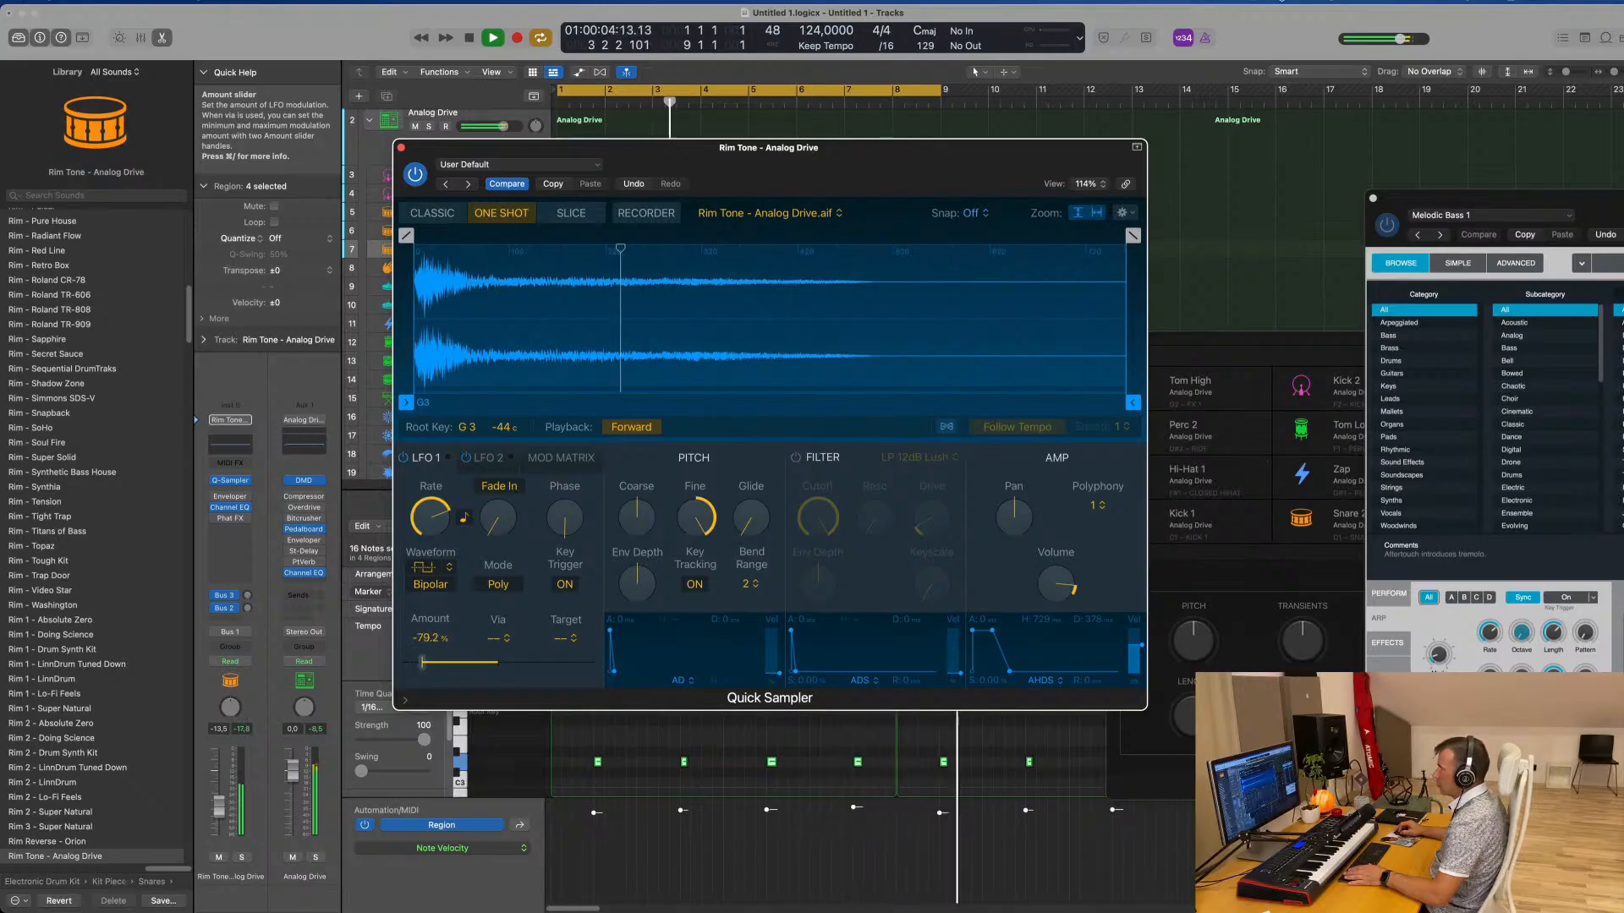
click(495, 639)
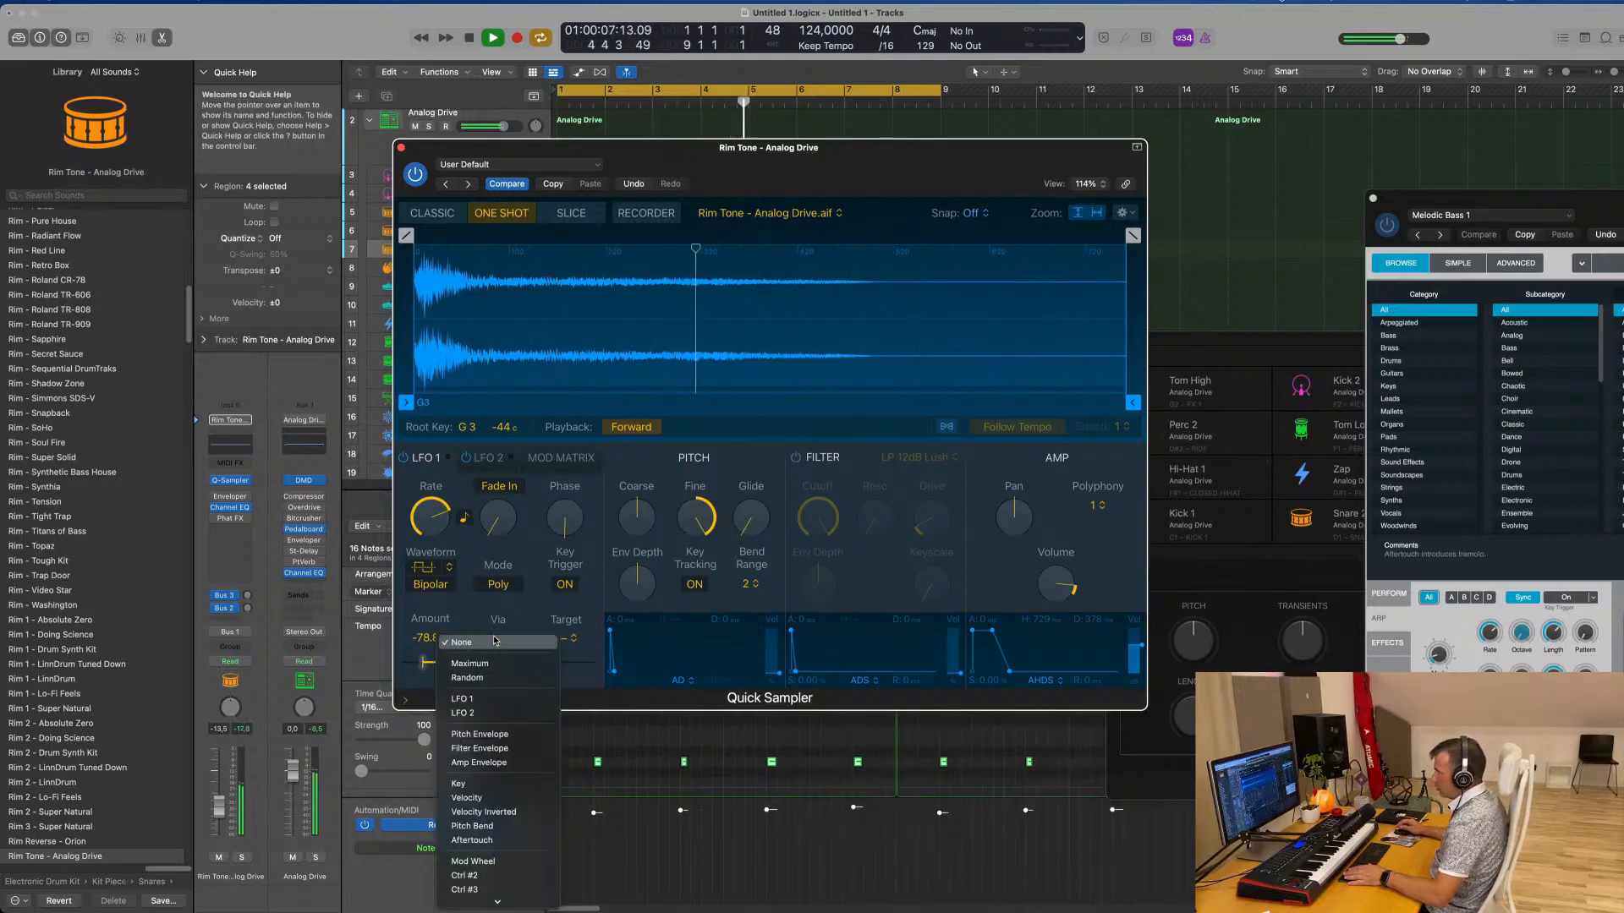
click(478, 762)
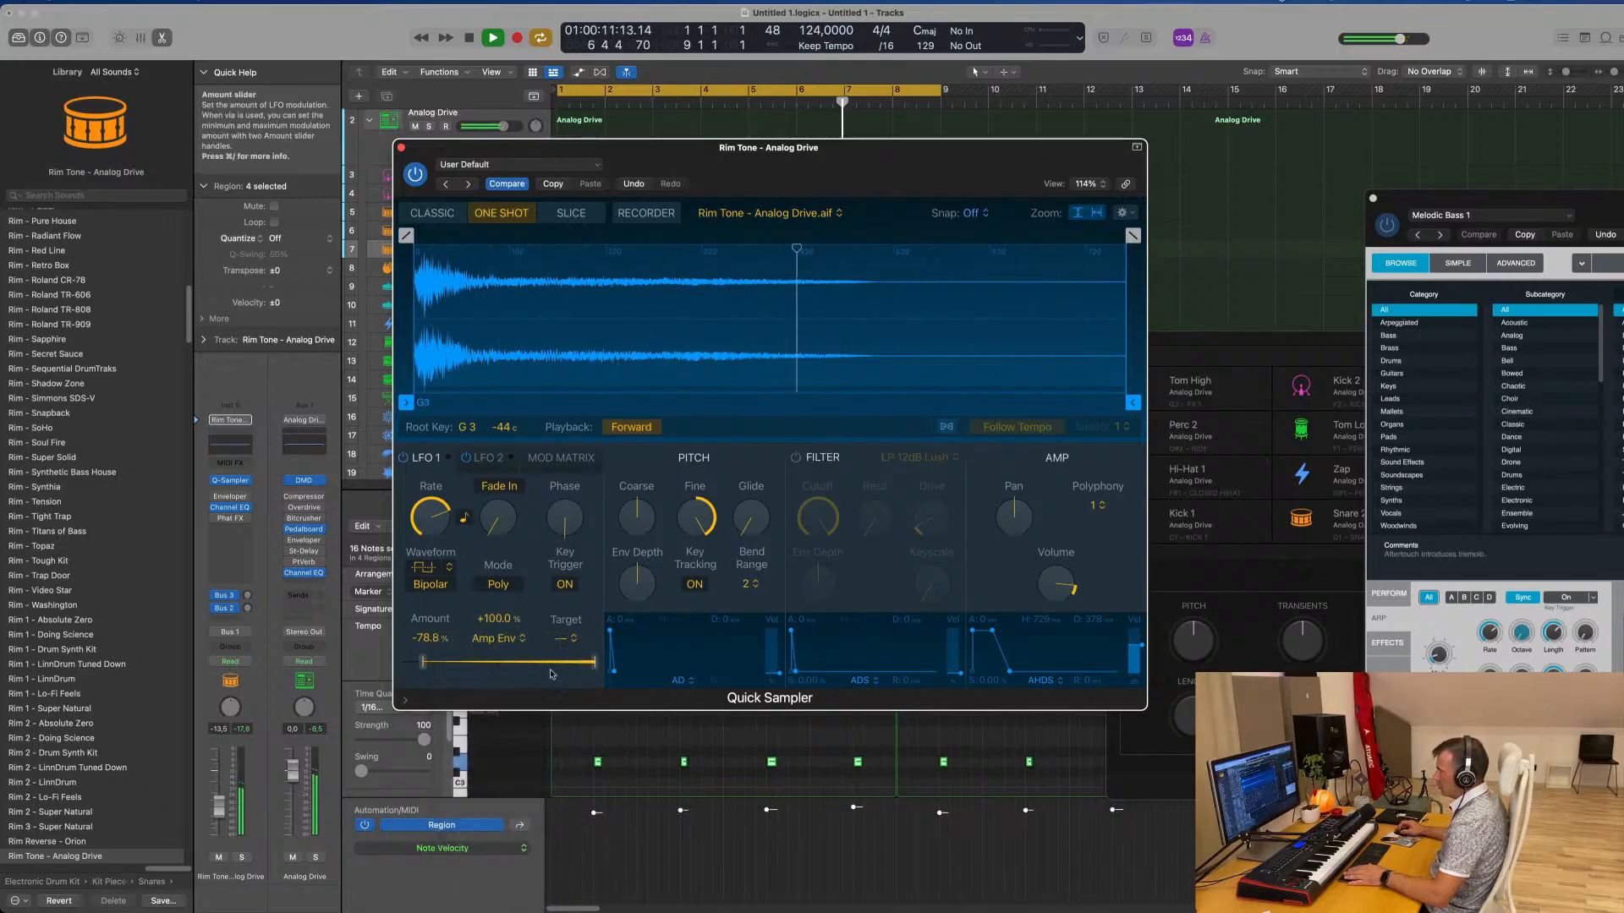
mouse_move(594, 666)
mouse_down()
mouse_move(399, 670)
mouse_move(622, 678)
mouse_up()
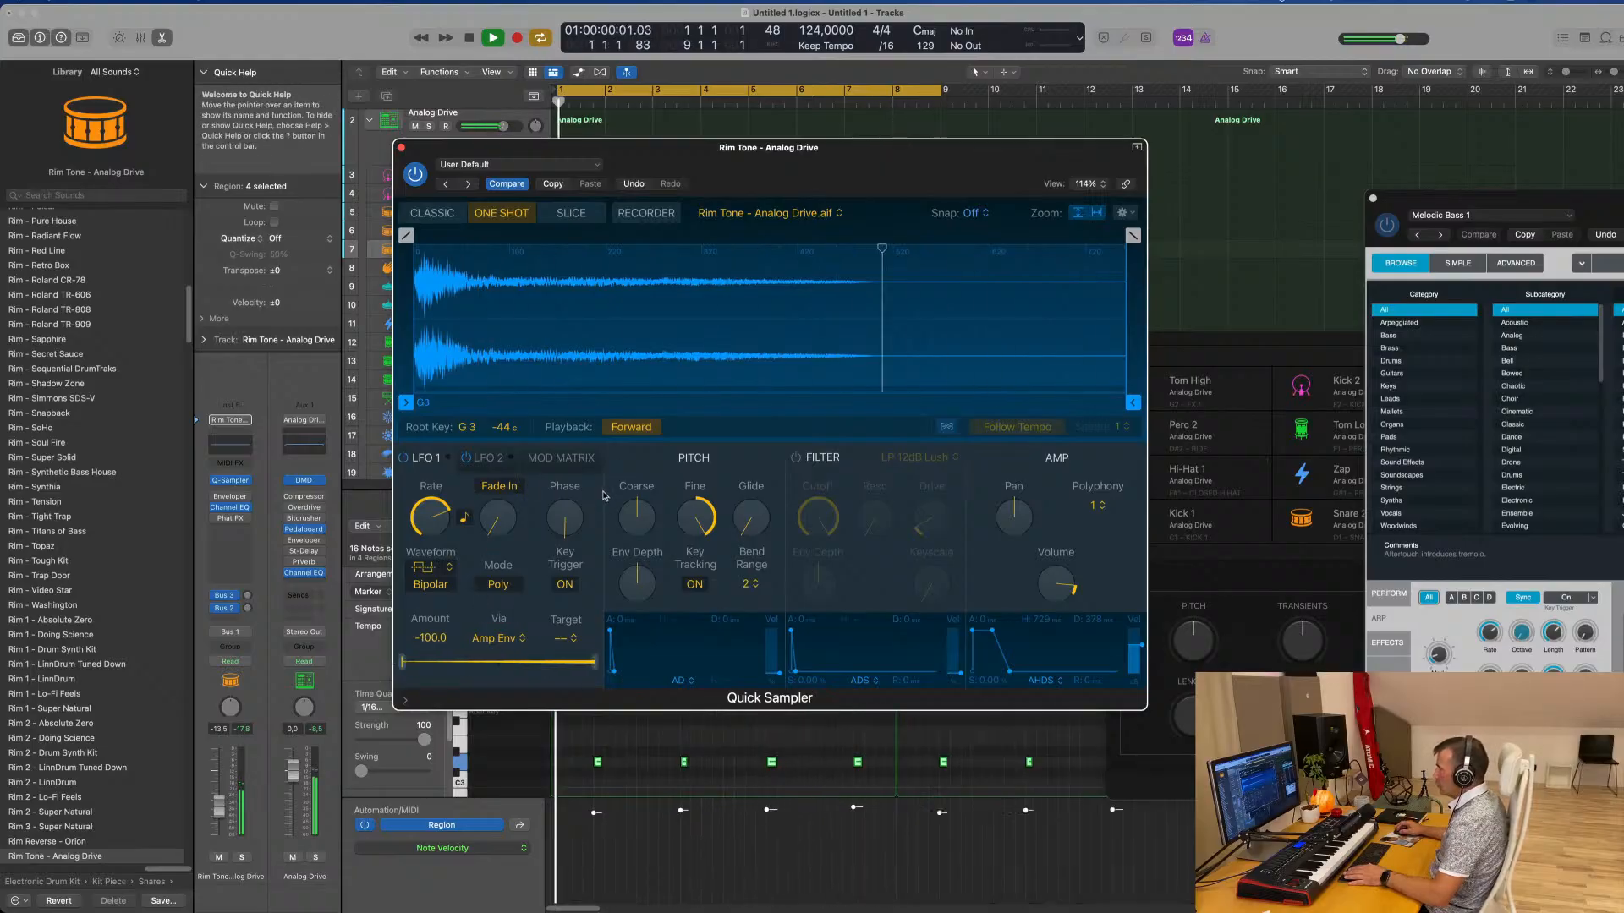
Raise the LFO 1 phase, switch its mode to Mono and set its amount to +100%
drag(566, 517, 576, 410)
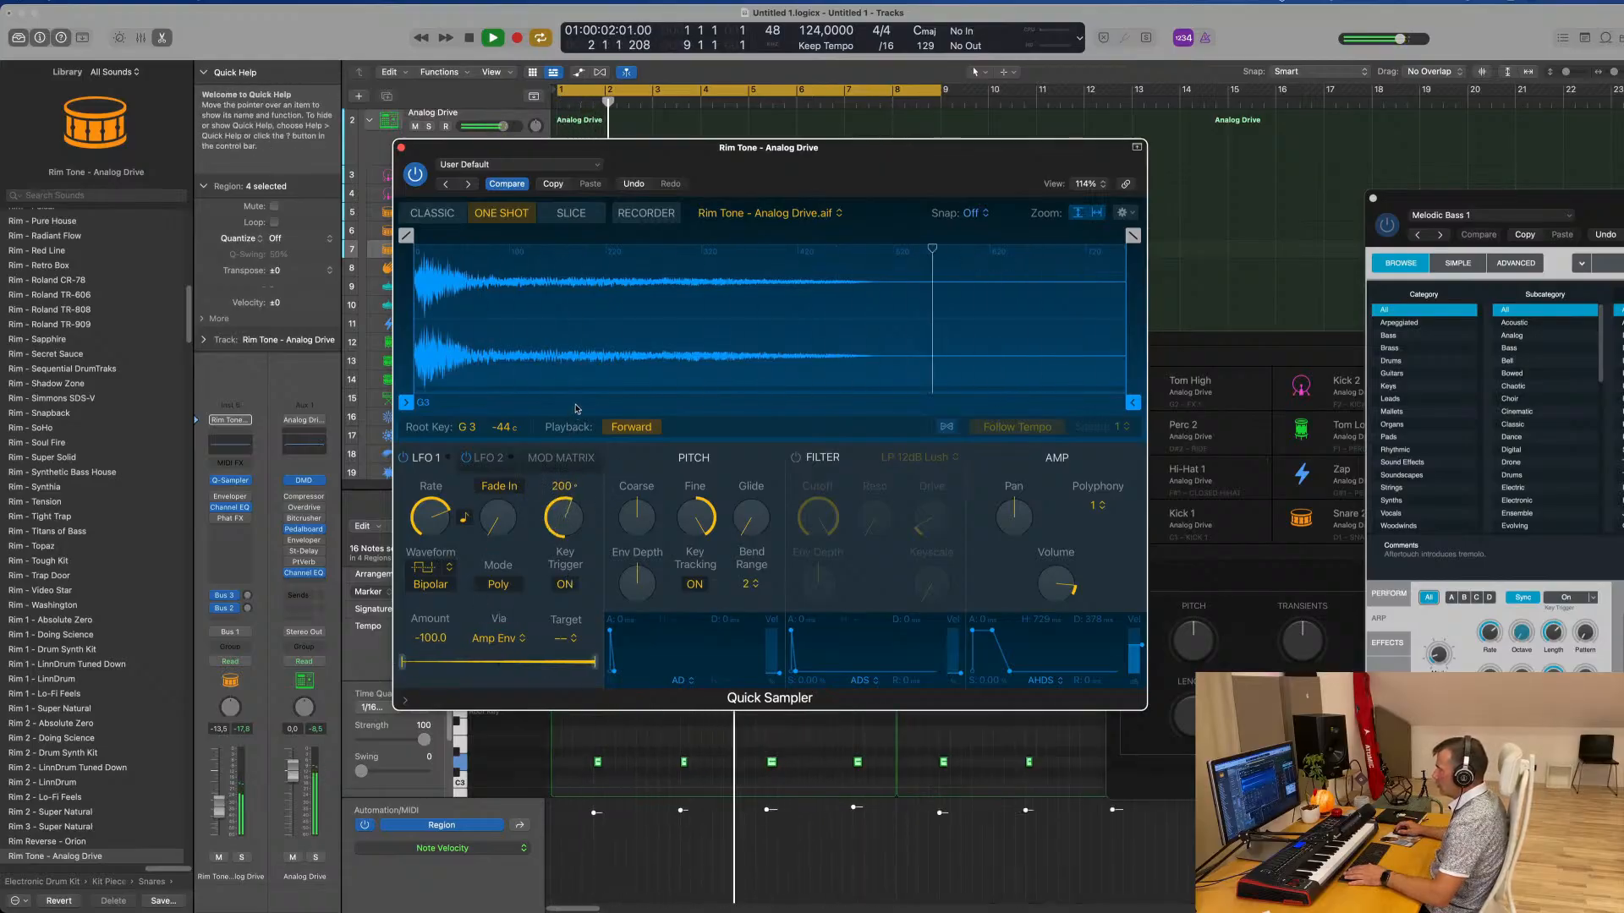
click(500, 585)
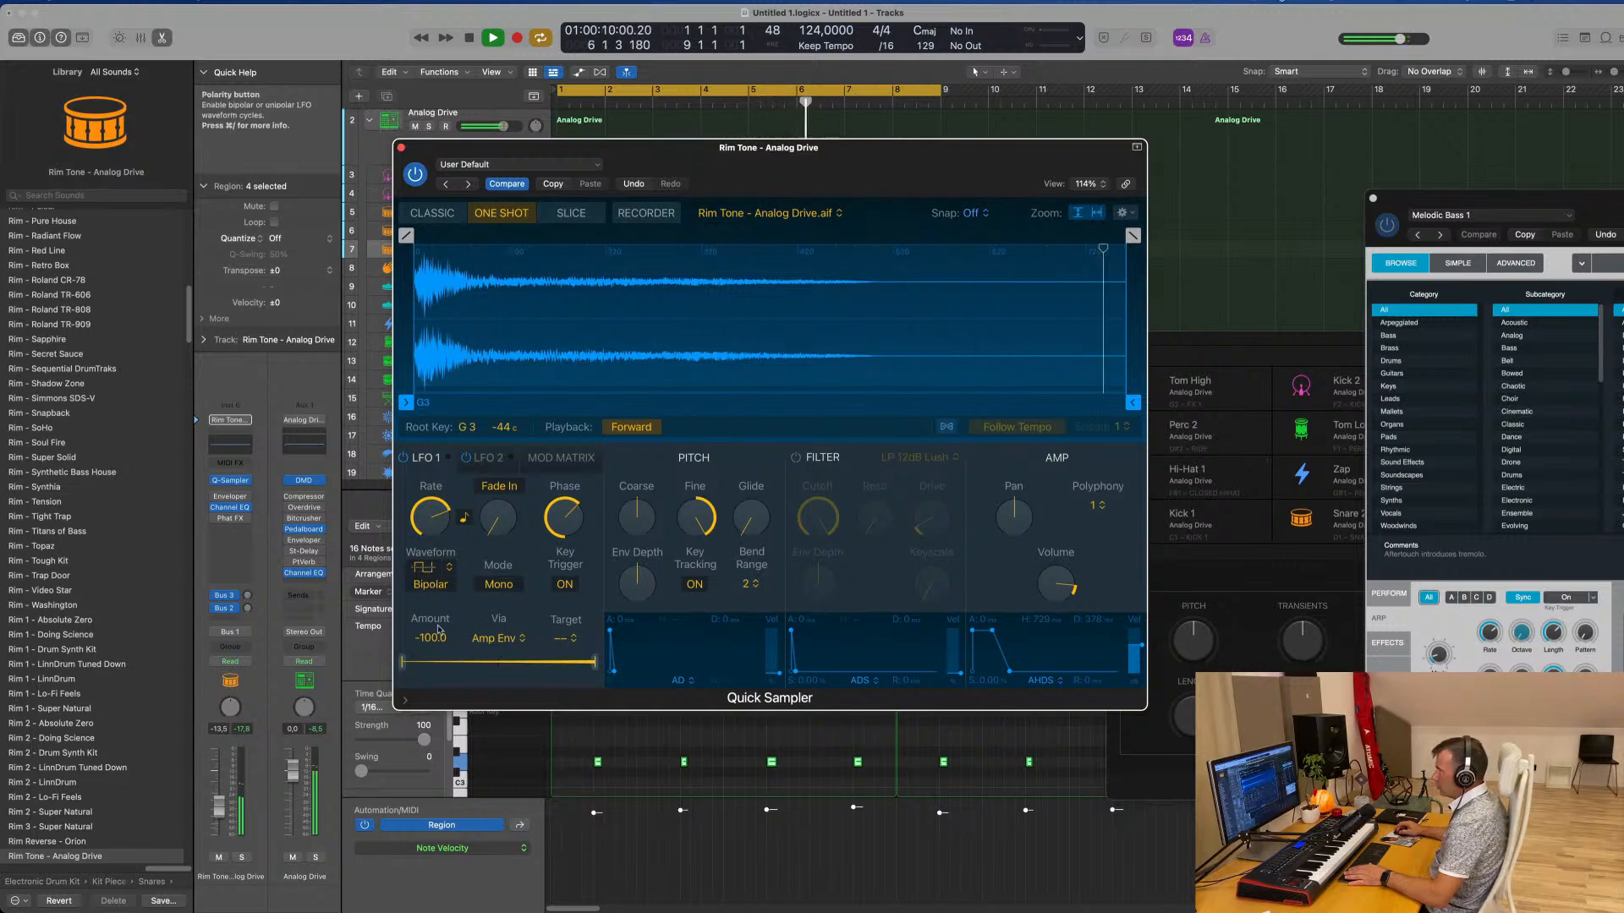
drag(403, 662, 409, 661)
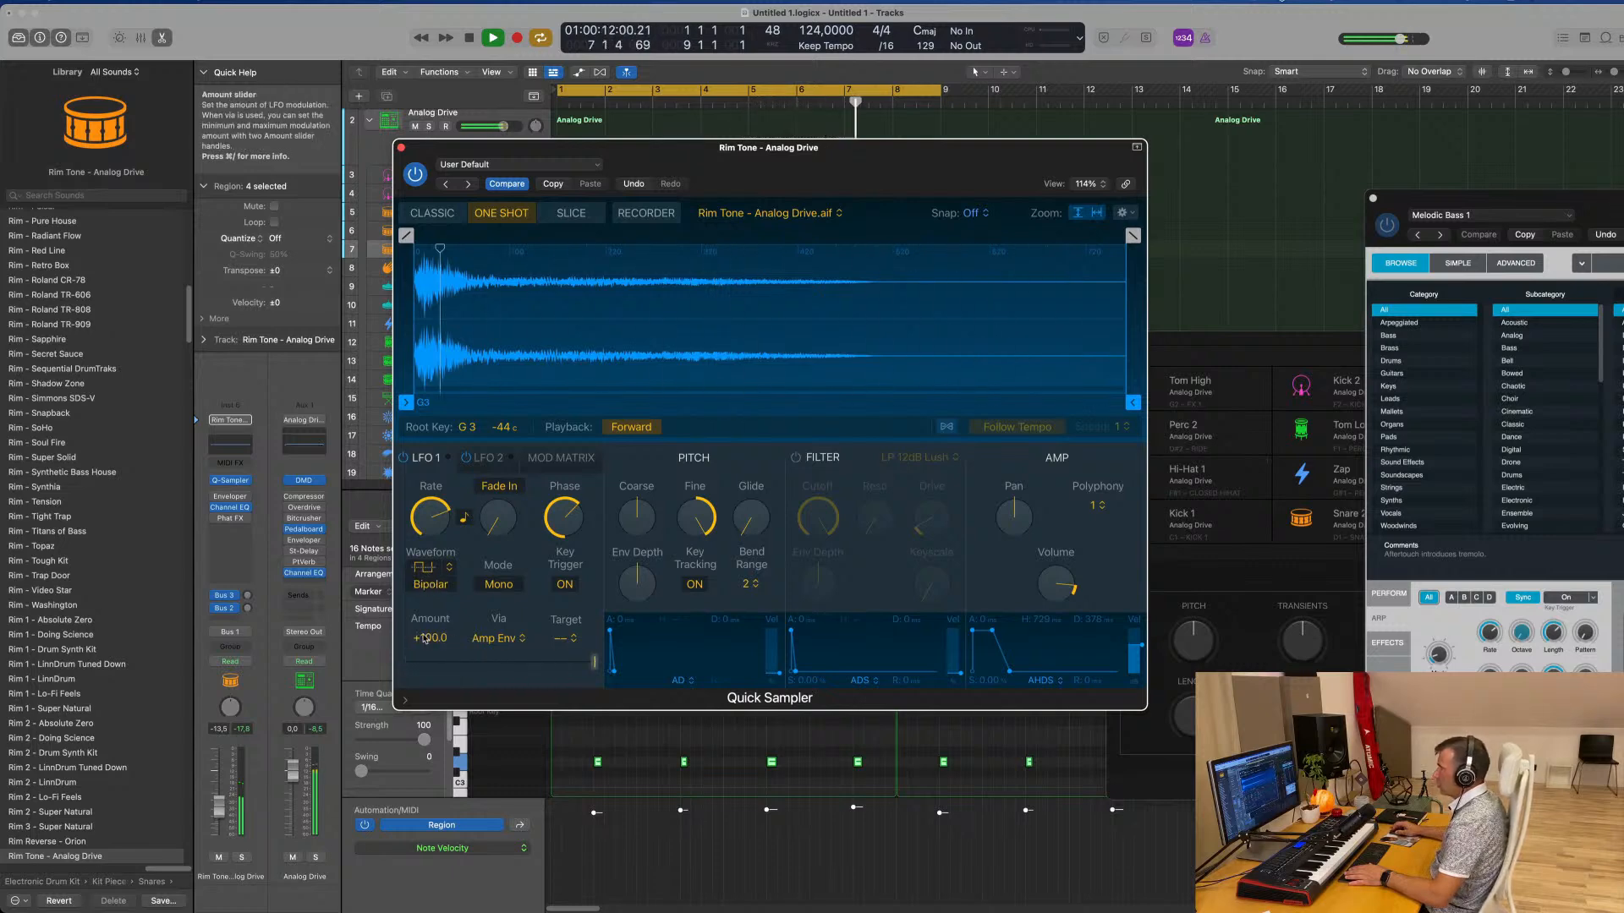
click(490, 461)
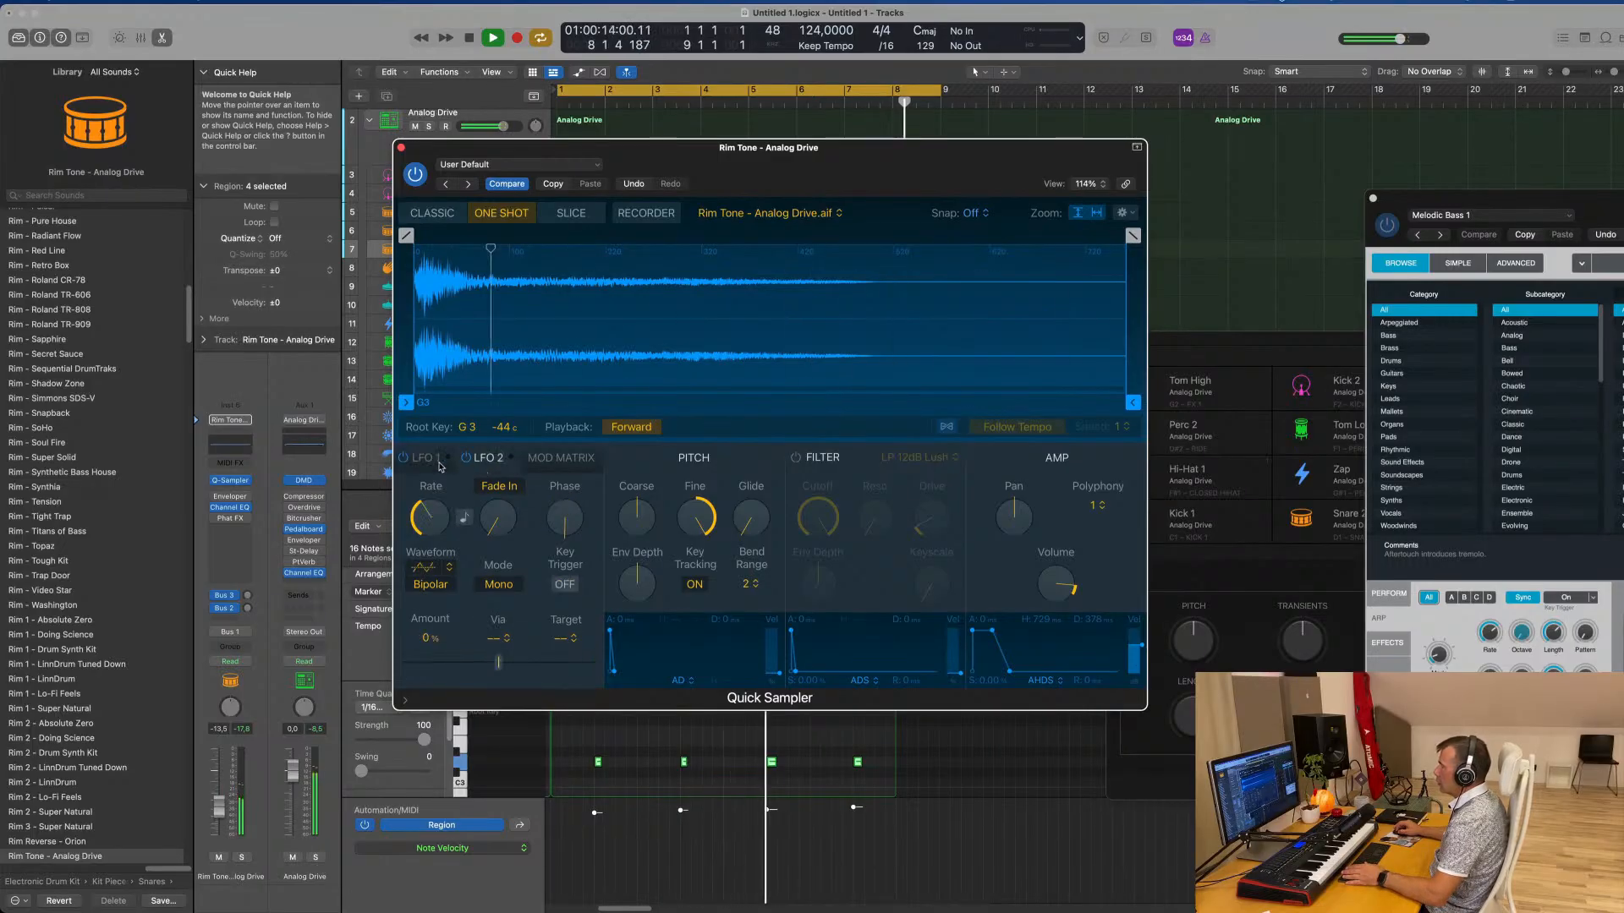
click(425, 459)
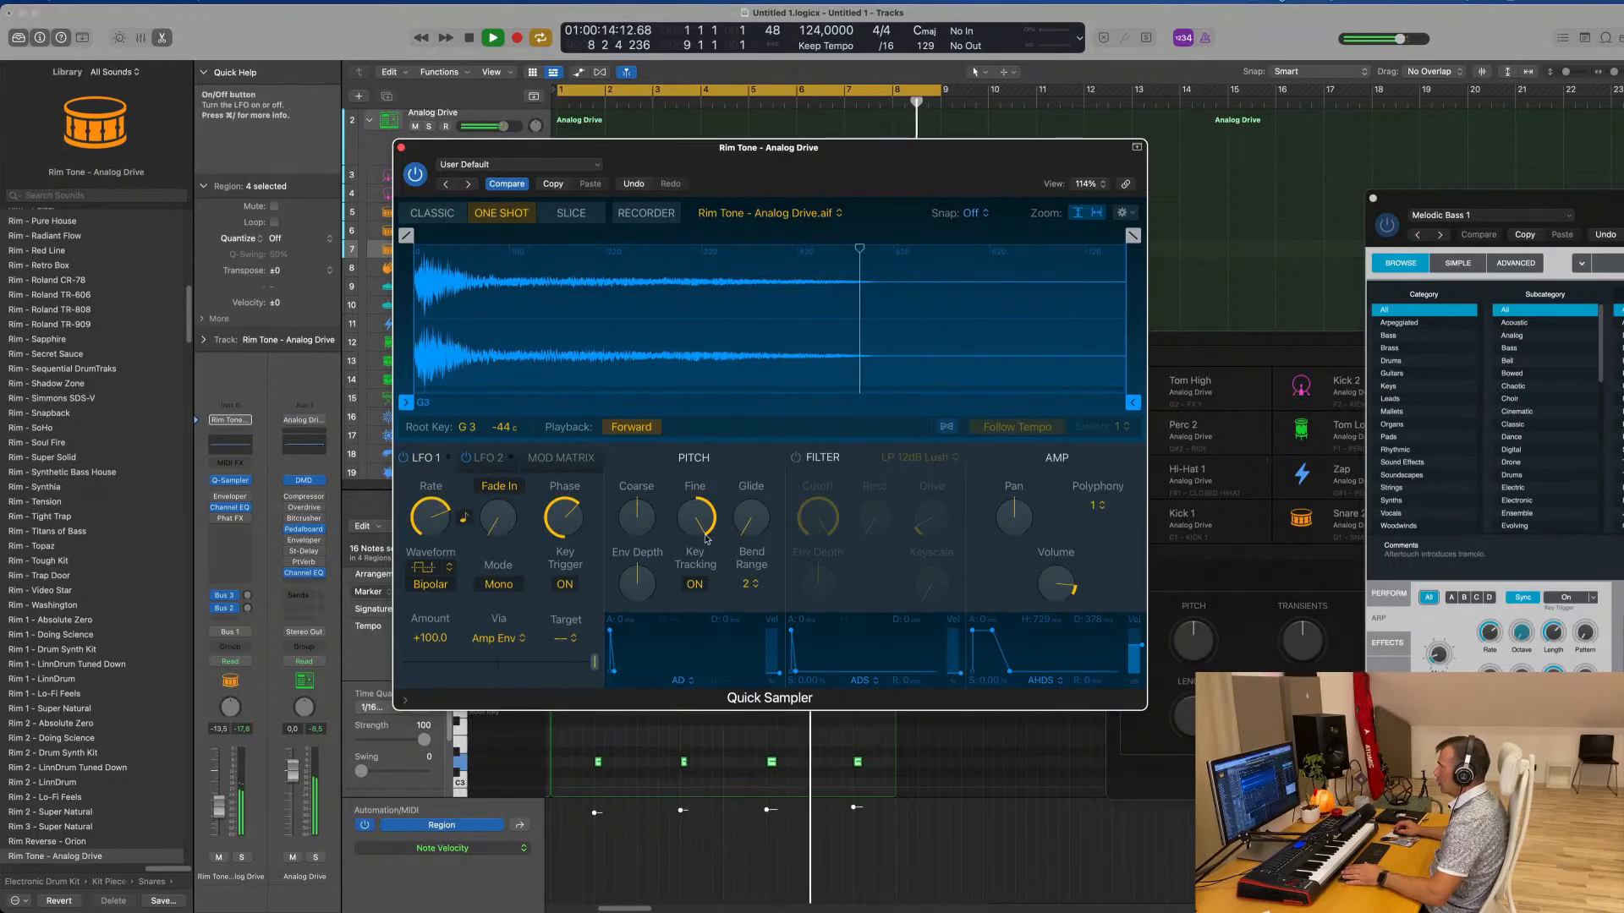
Turn on the LP 12dB Lush filter with a lowered cutoff and set the LFO 1 via source to Filter Envelope
click(796, 458)
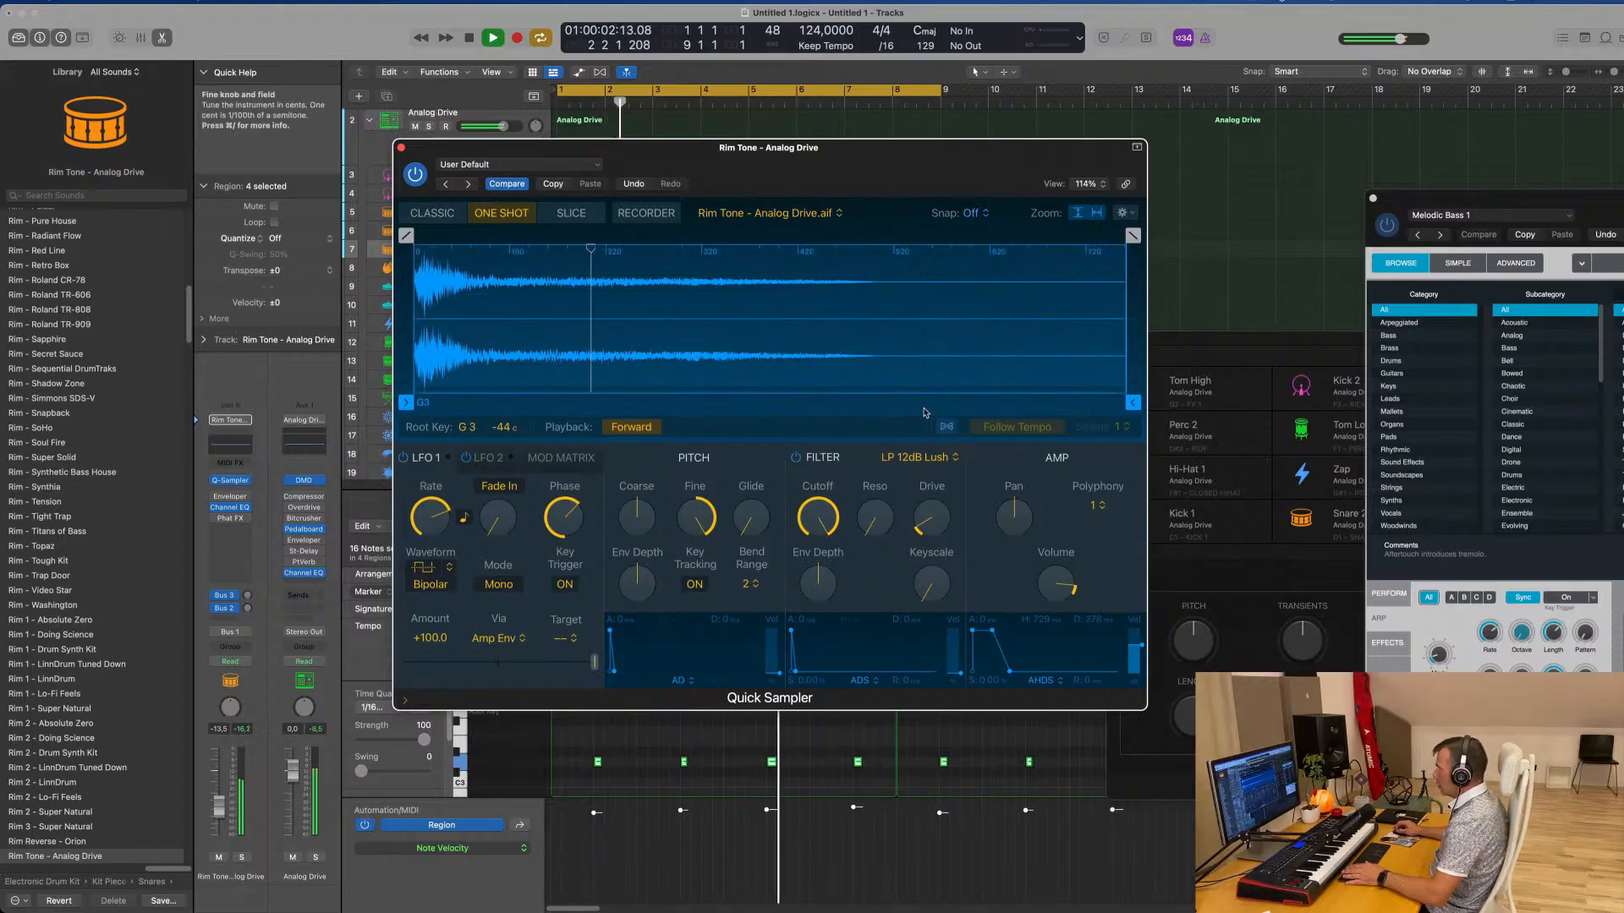
drag(827, 522, 828, 521)
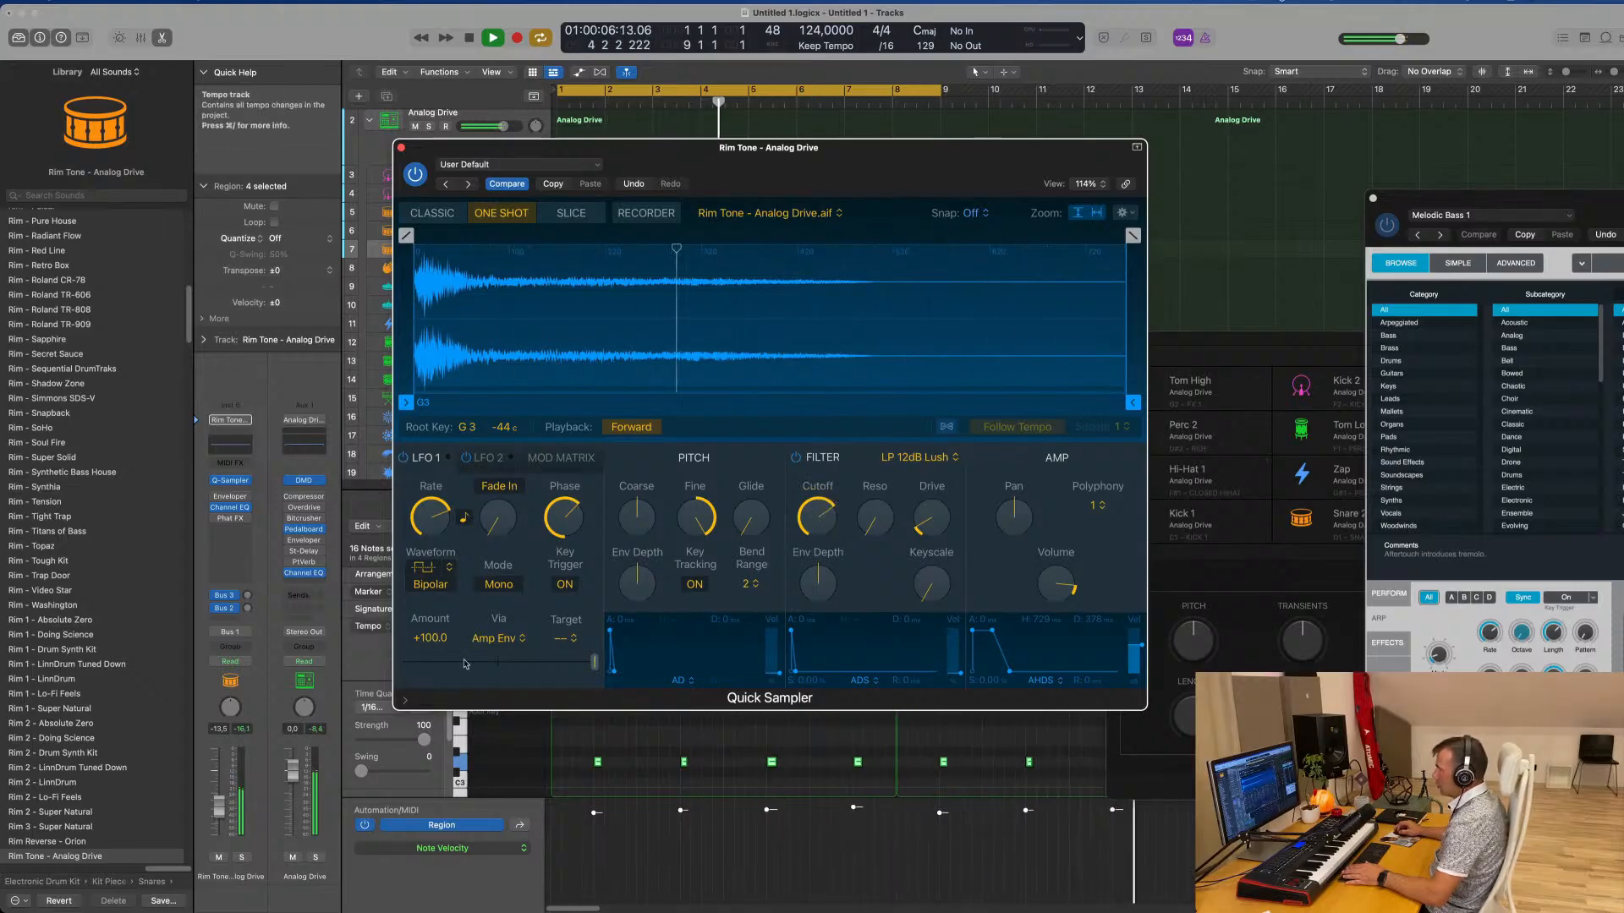
click(499, 639)
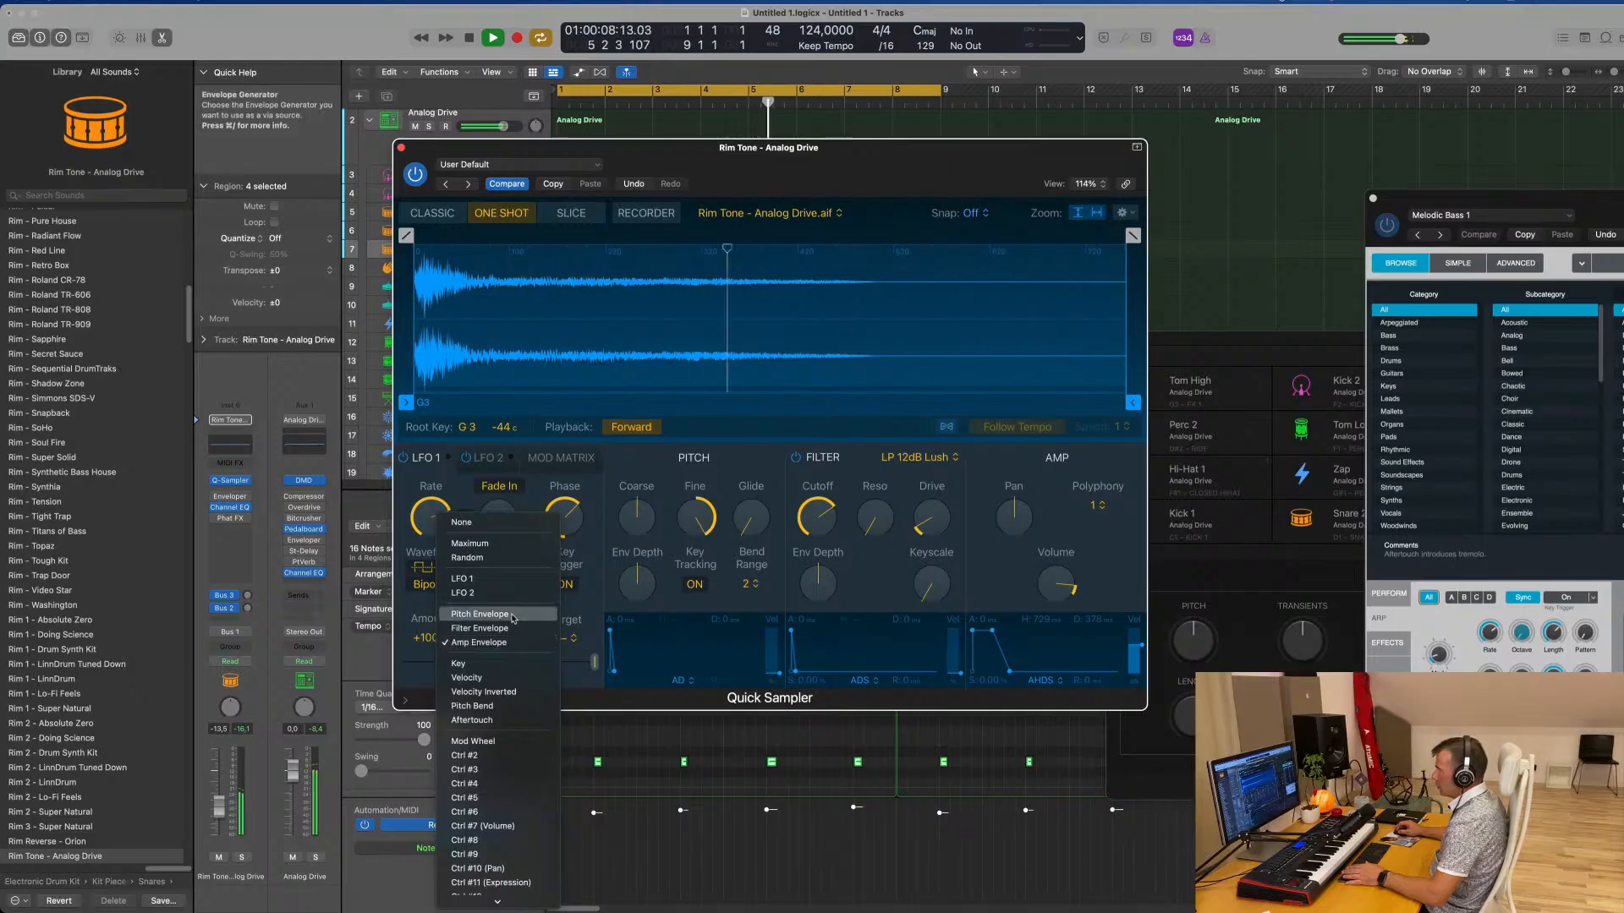
click(508, 629)
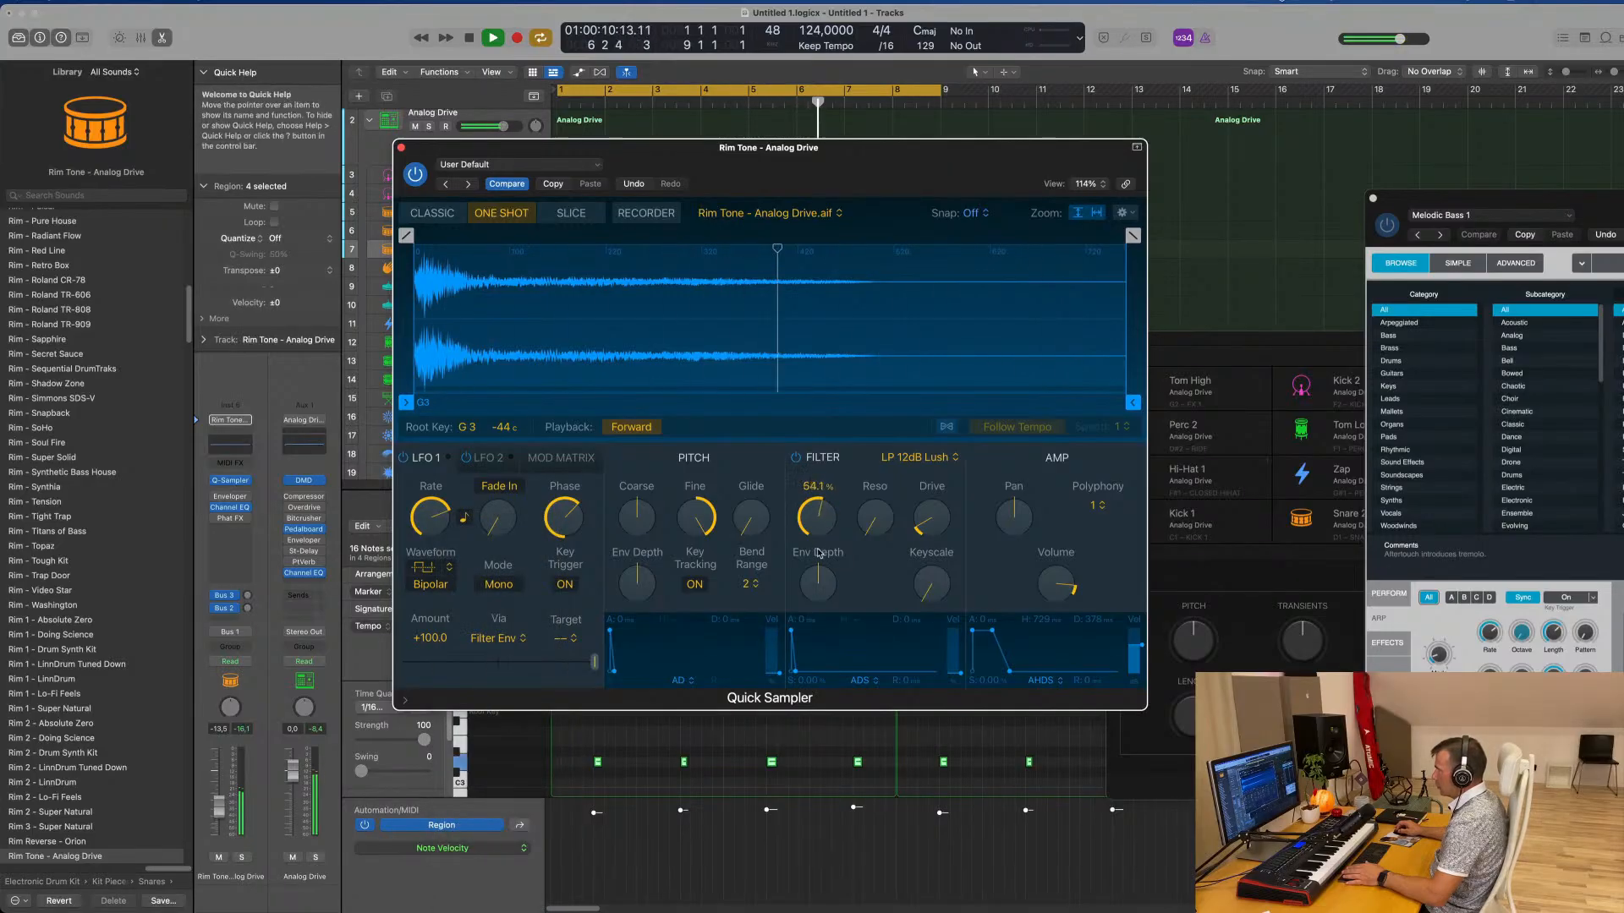
drag(824, 596, 854, 523)
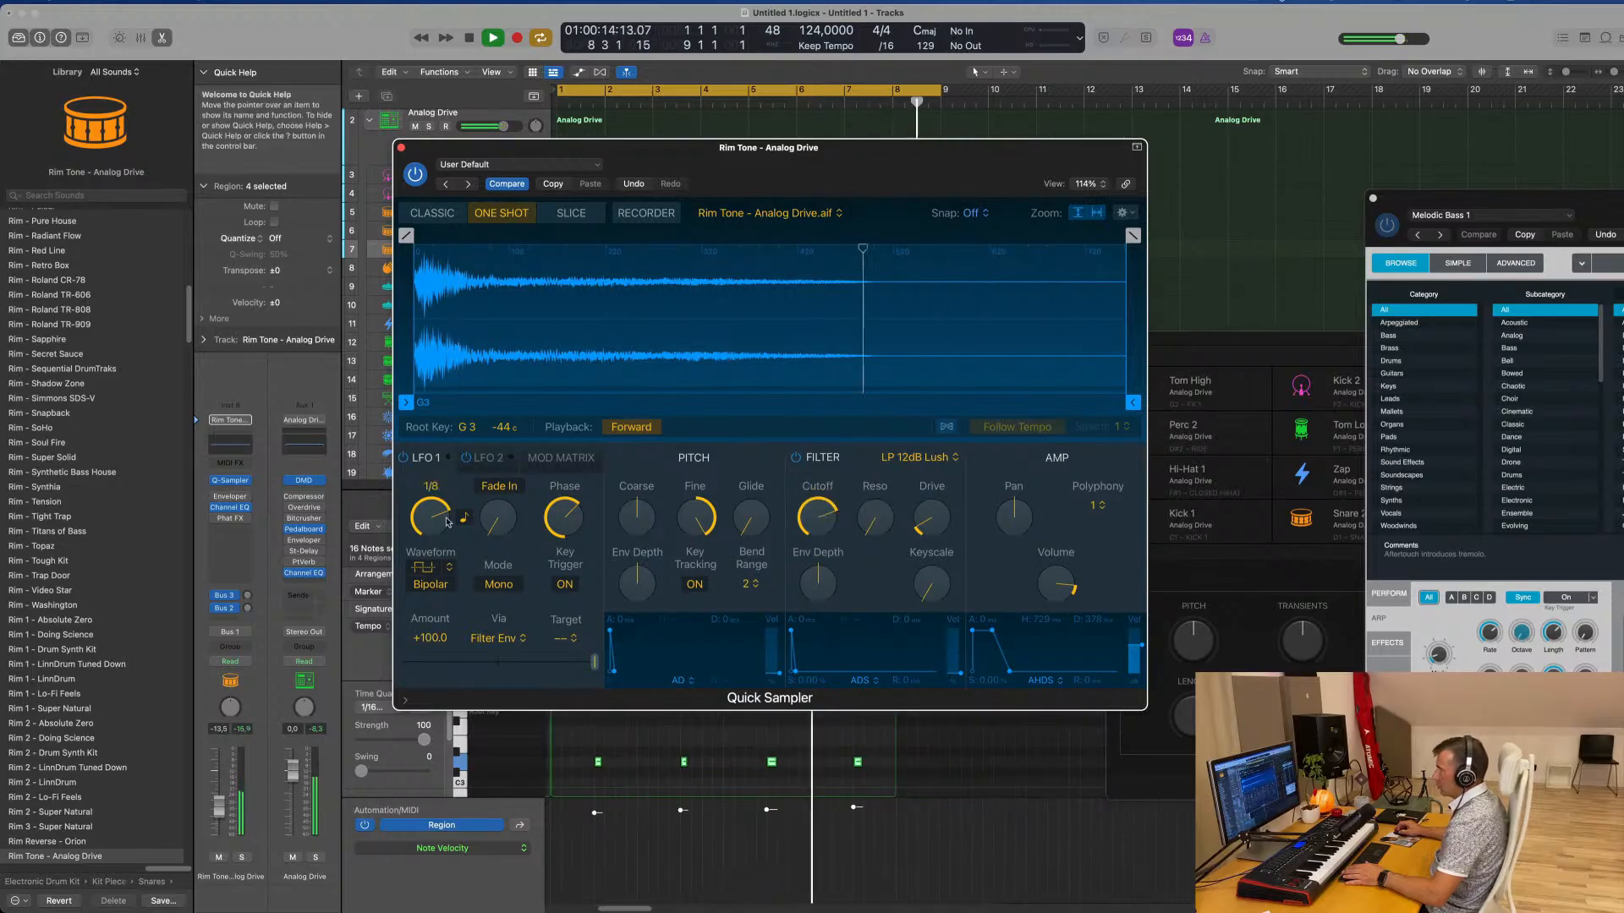
Adjust the LFO 1 phase and set its rate to 1/4, comparing the sound with LFO 1 off and on
drag(499, 519, 505, 401)
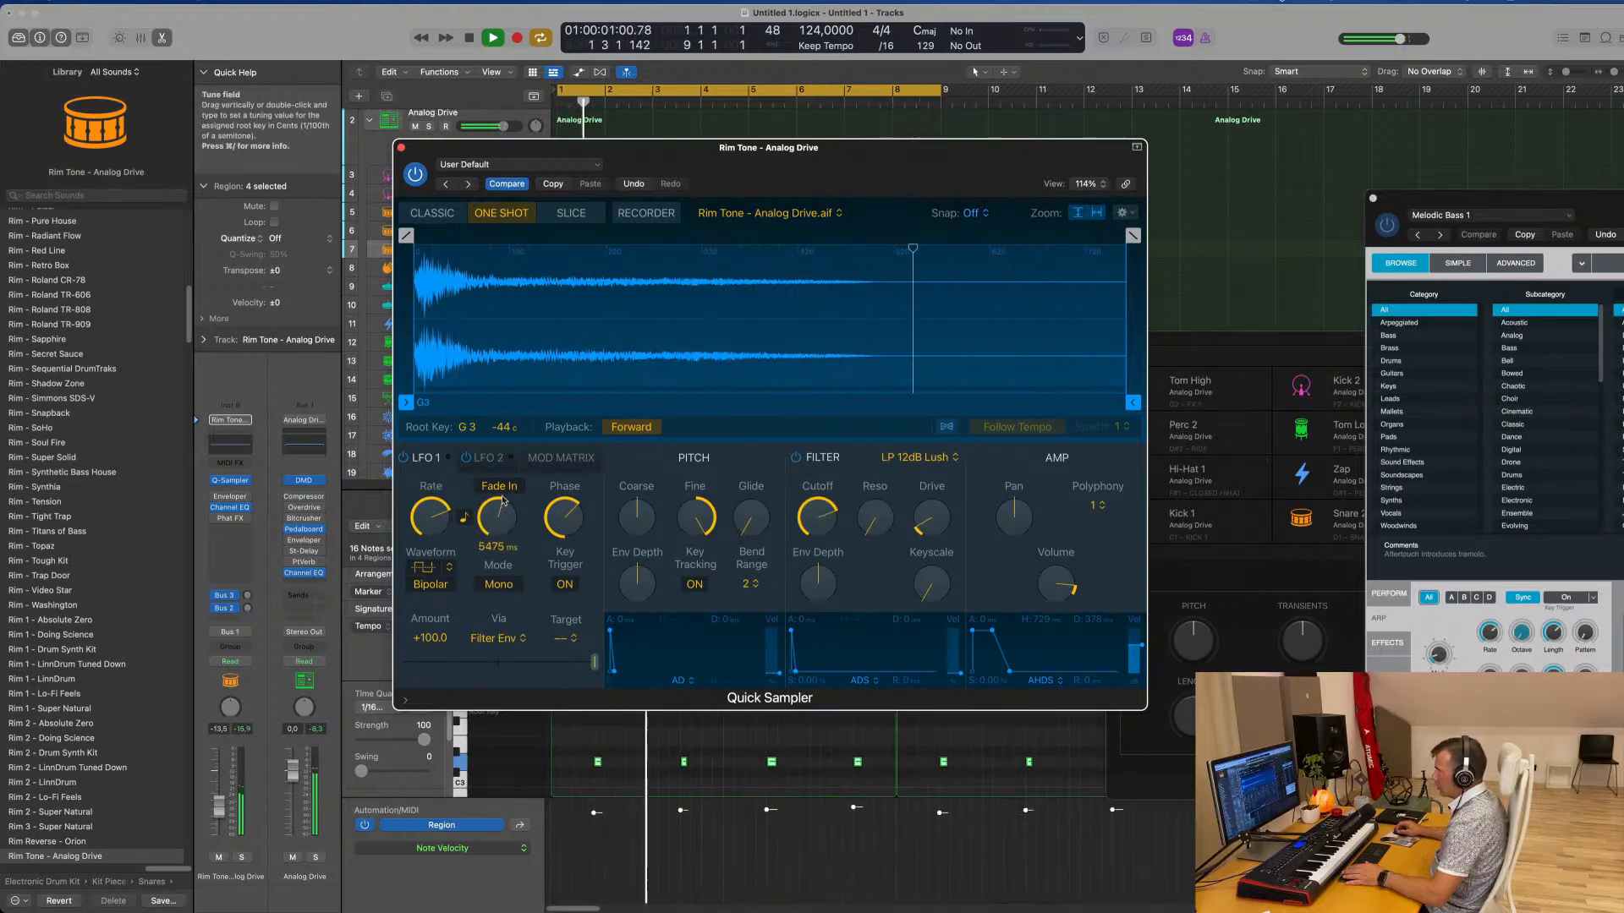
drag(502, 500, 500, 611)
drag(564, 518, 564, 490)
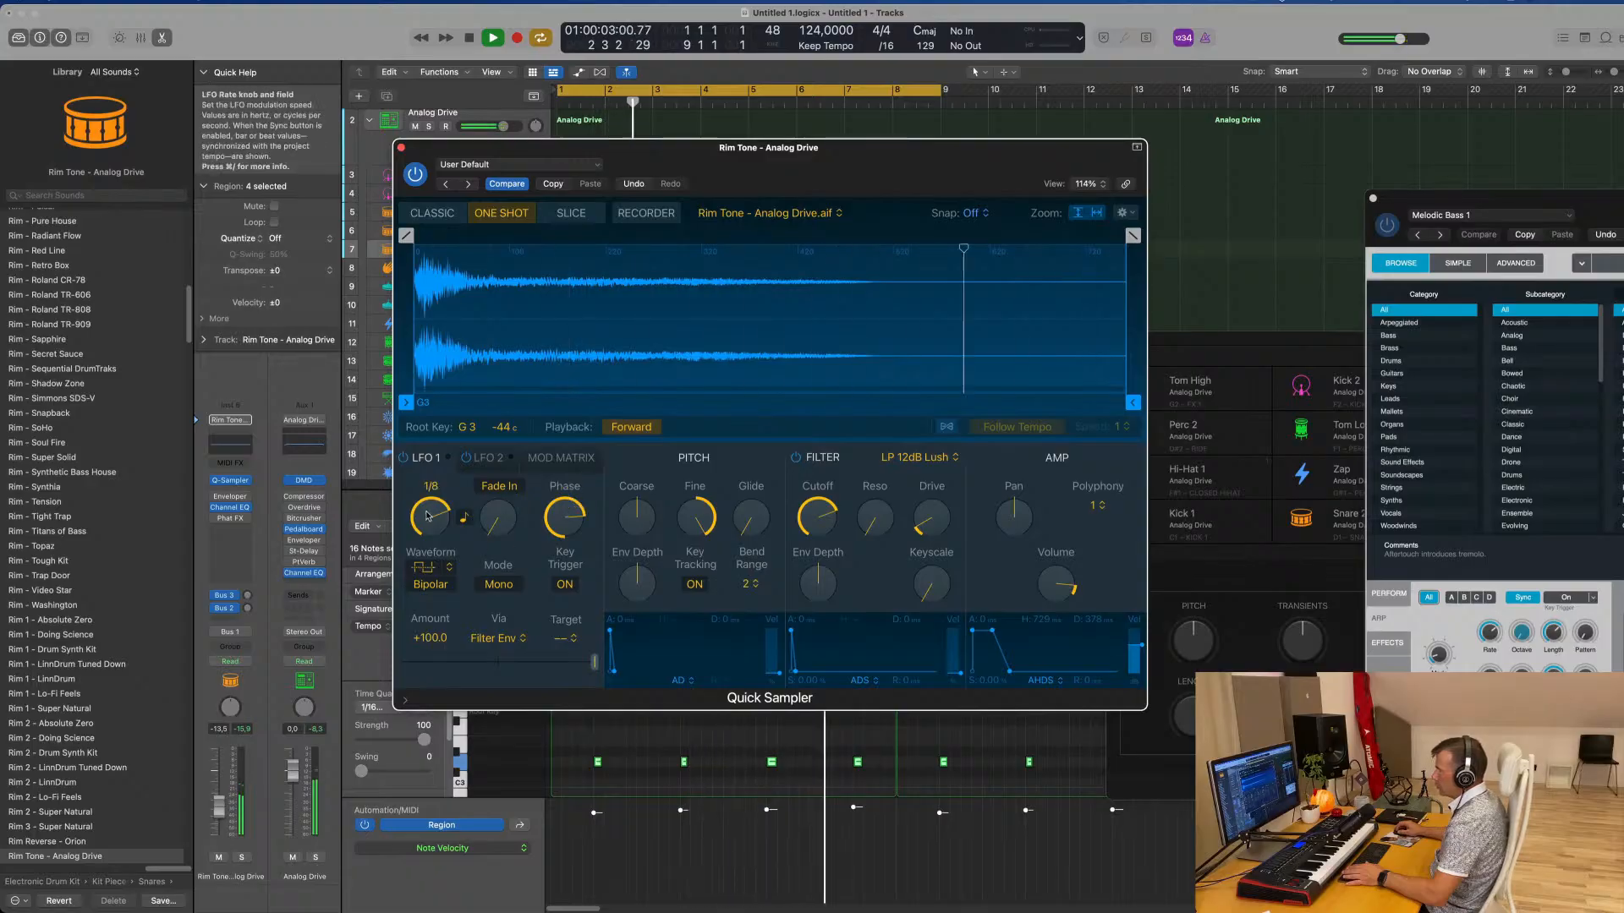
drag(428, 516, 441, 558)
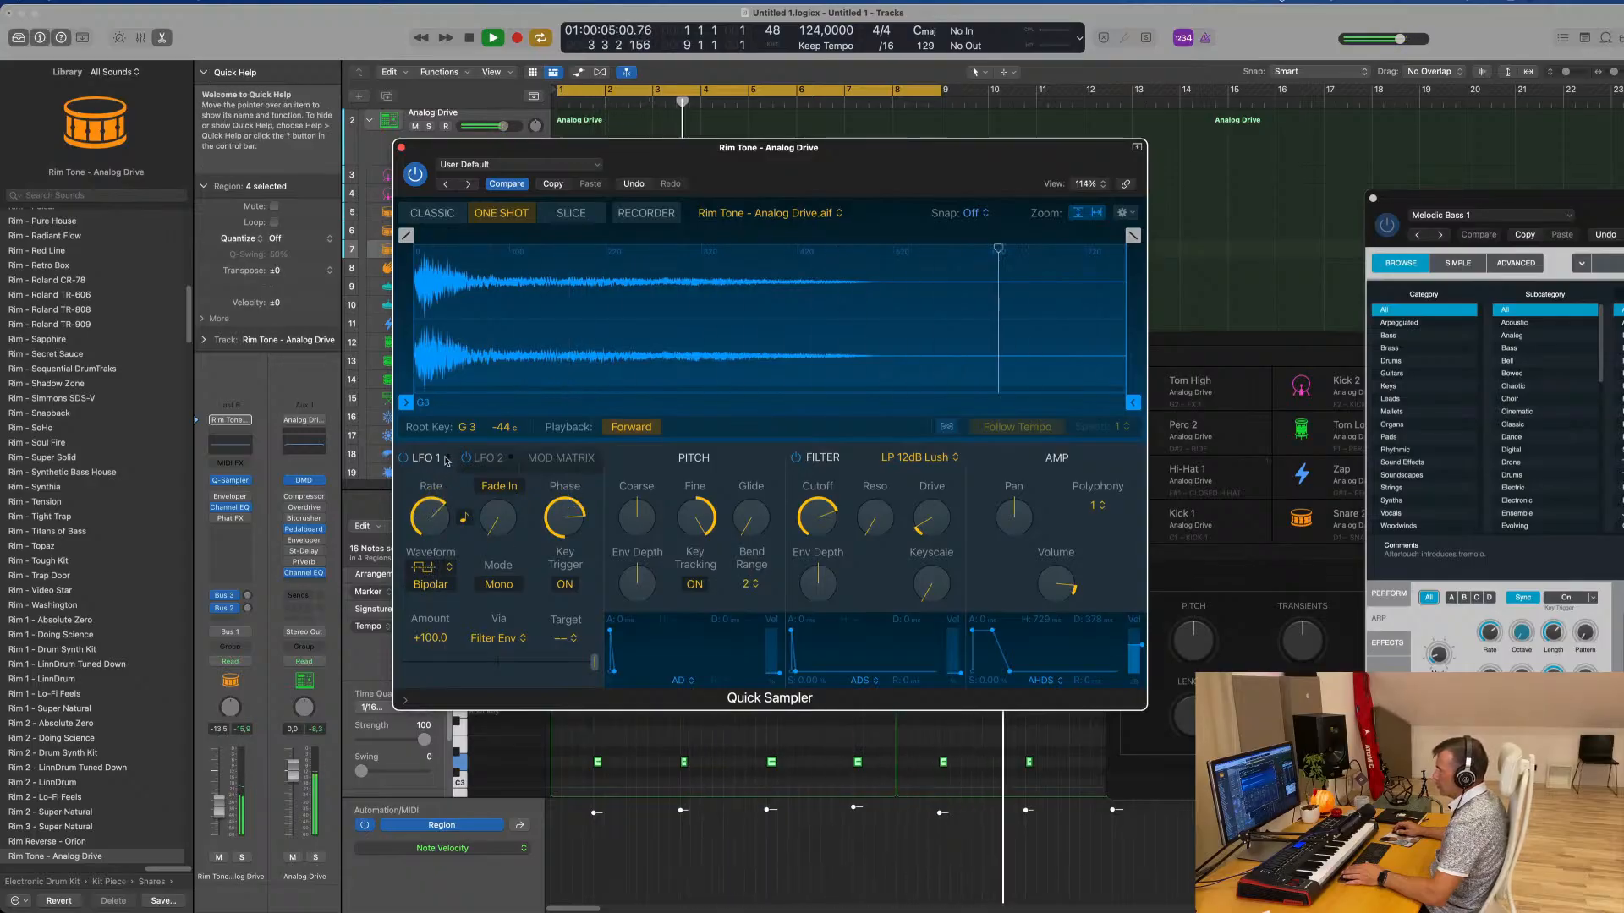
click(402, 457)
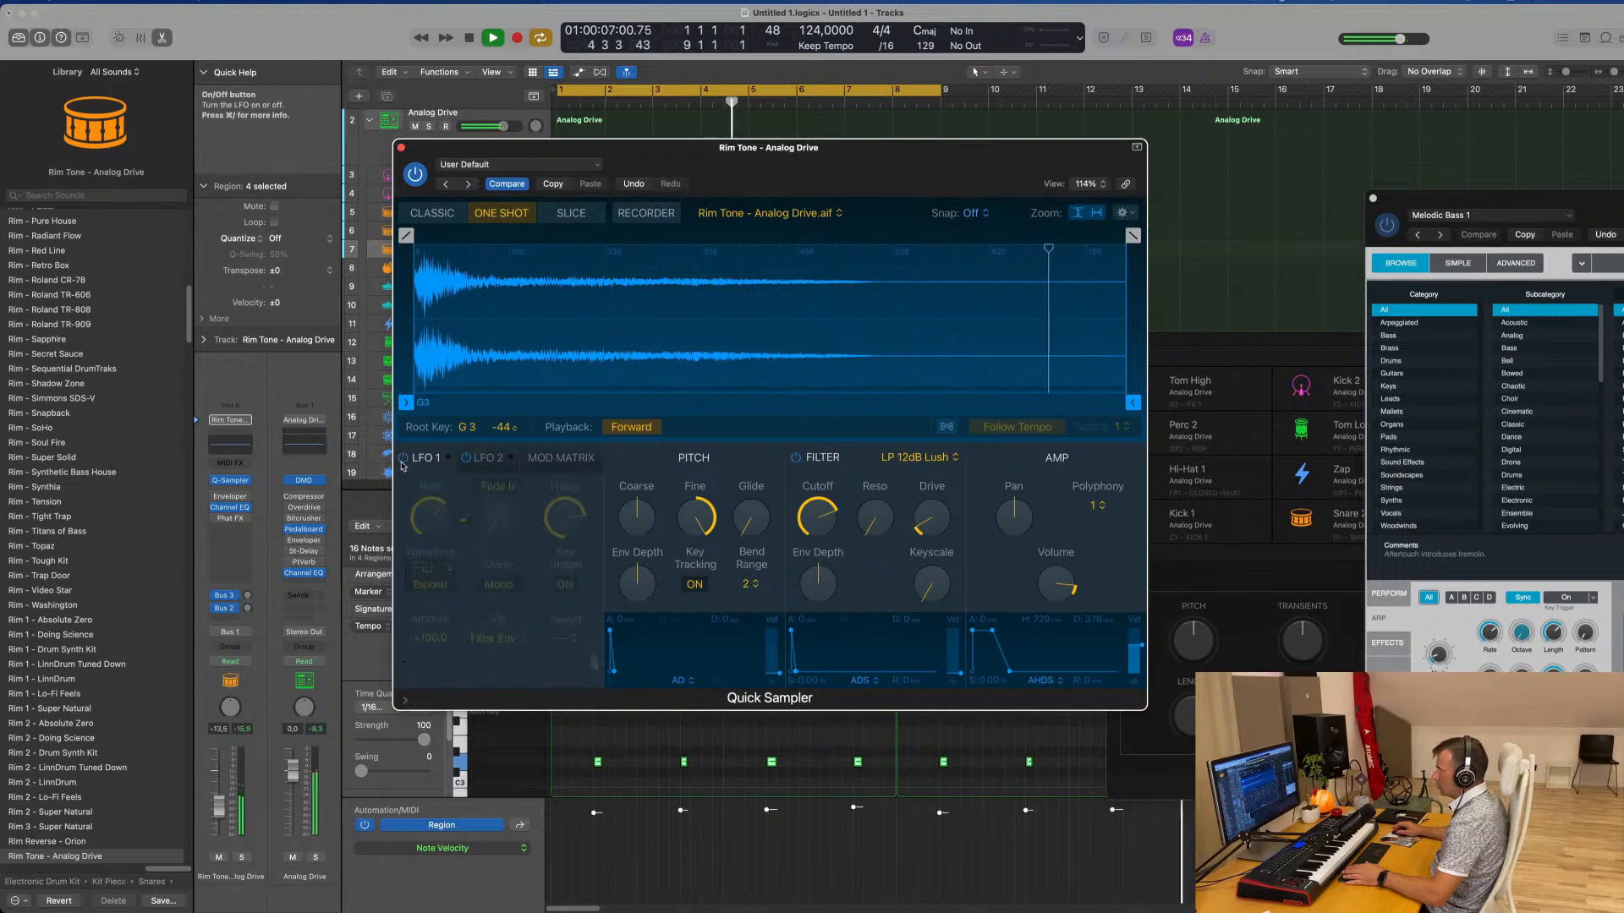
click(402, 459)
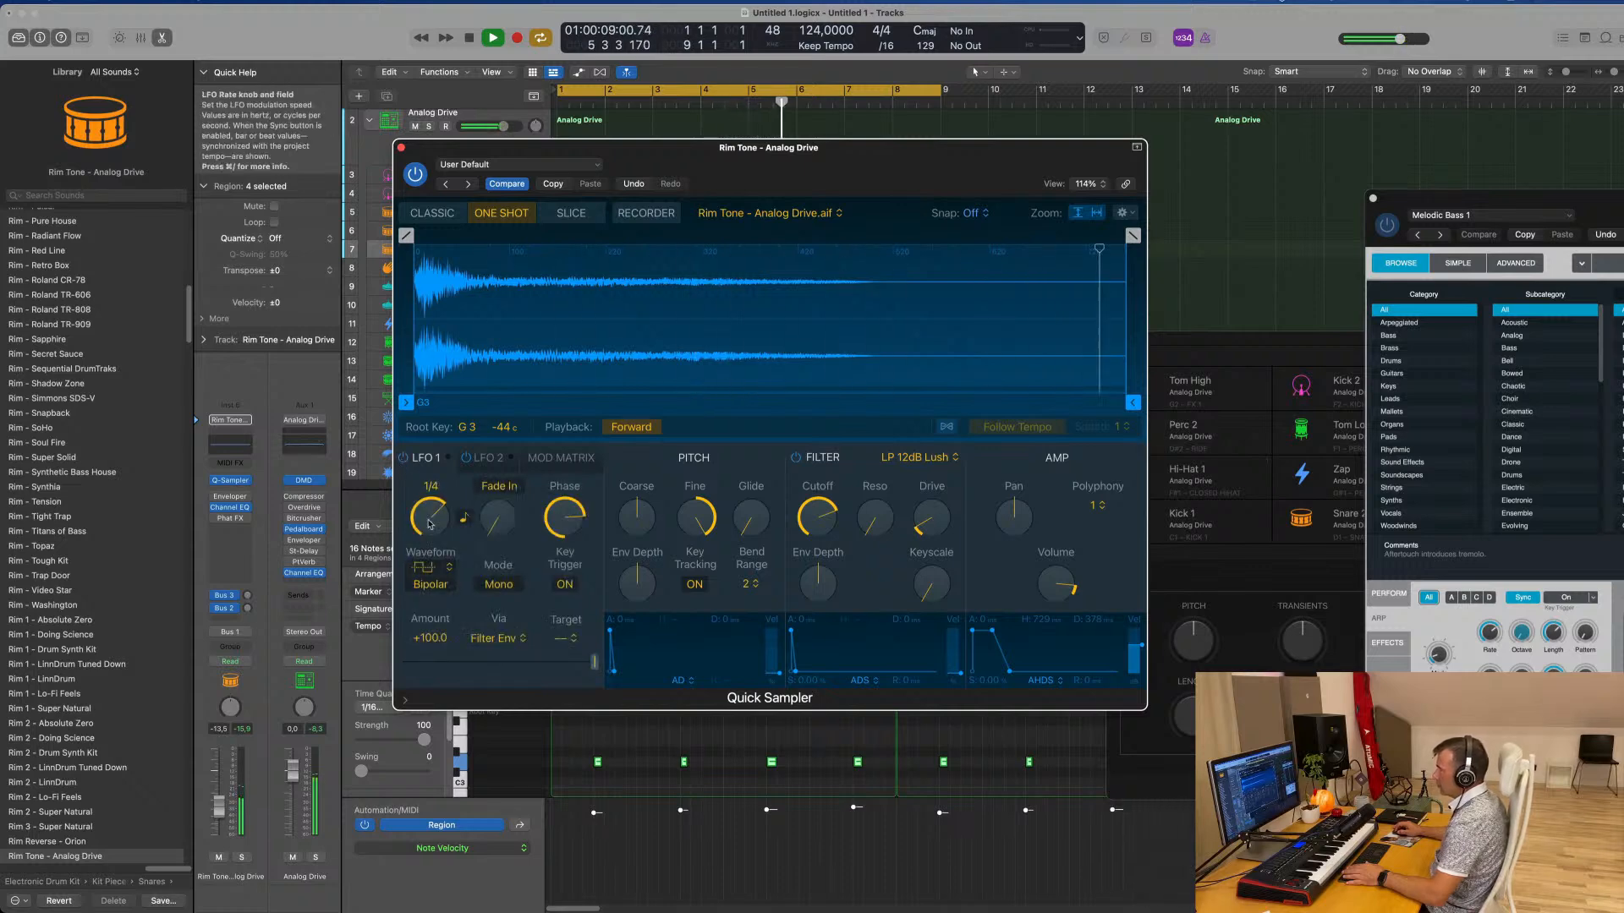
Target LFO 1 at Filter Cutoff with a 1/16 rate and raise the Rim Tone volume to about -5.8 dB
click(570, 638)
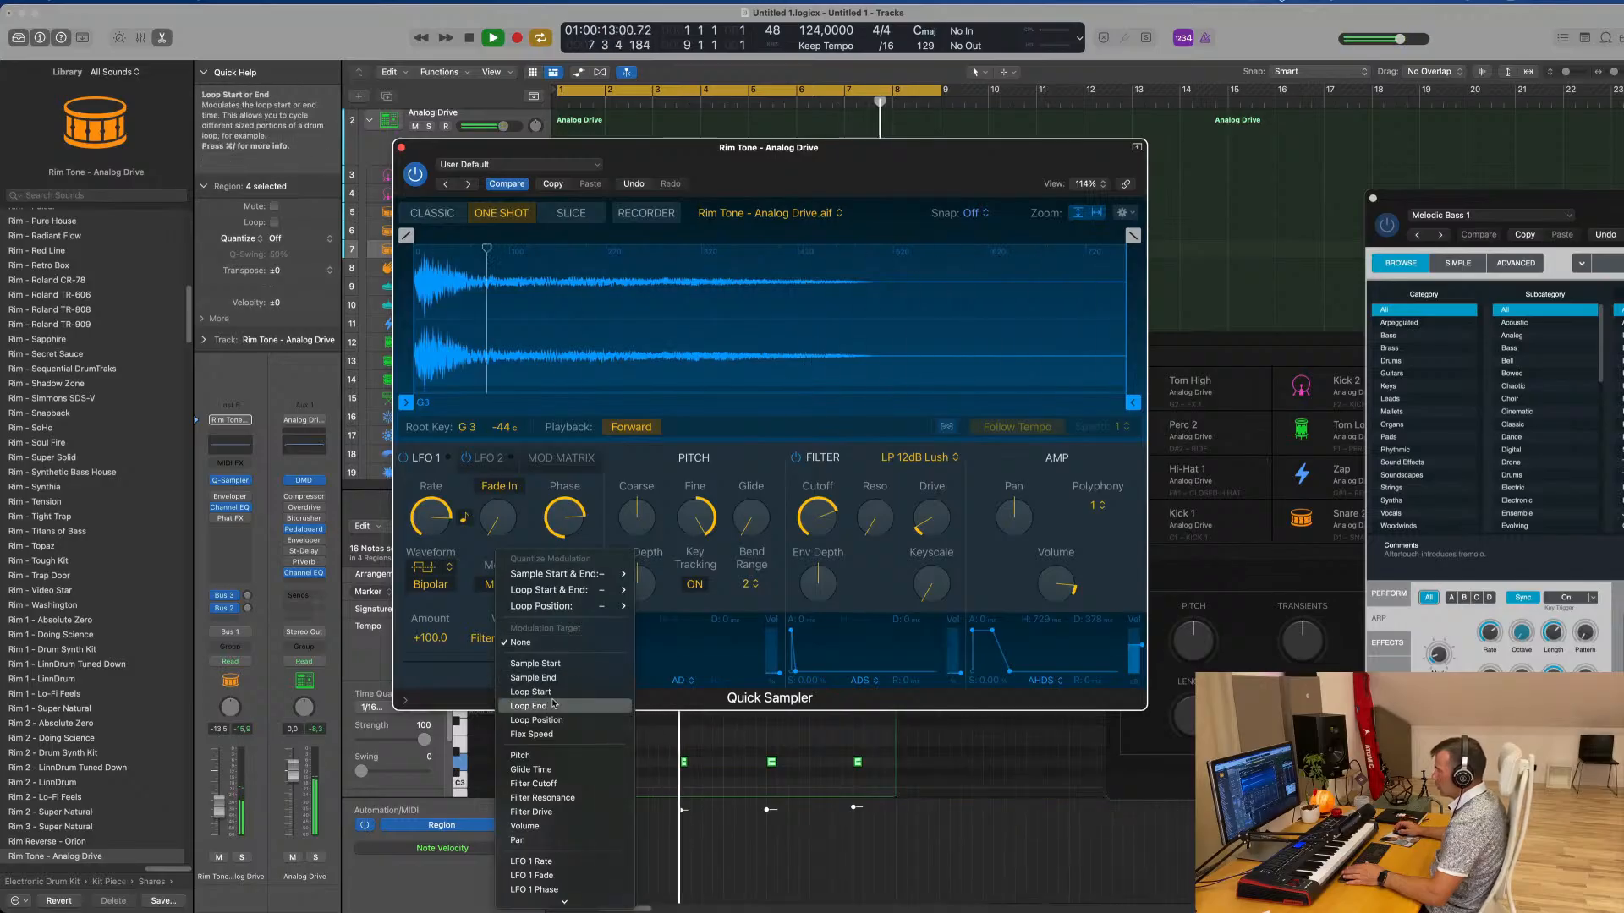
click(562, 784)
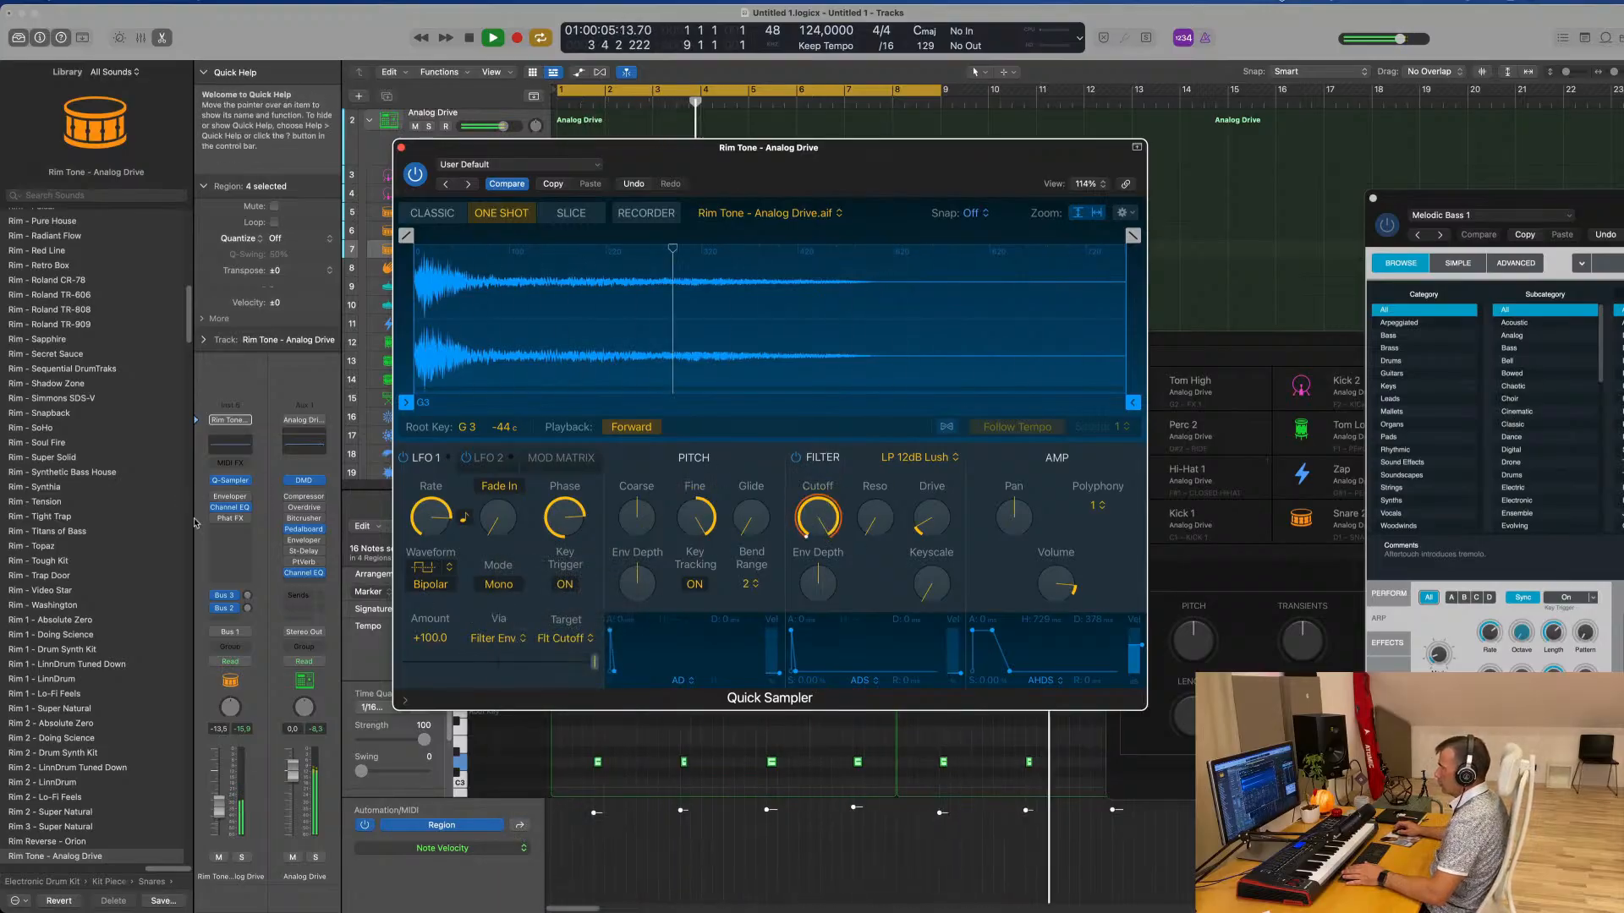
click(218, 789)
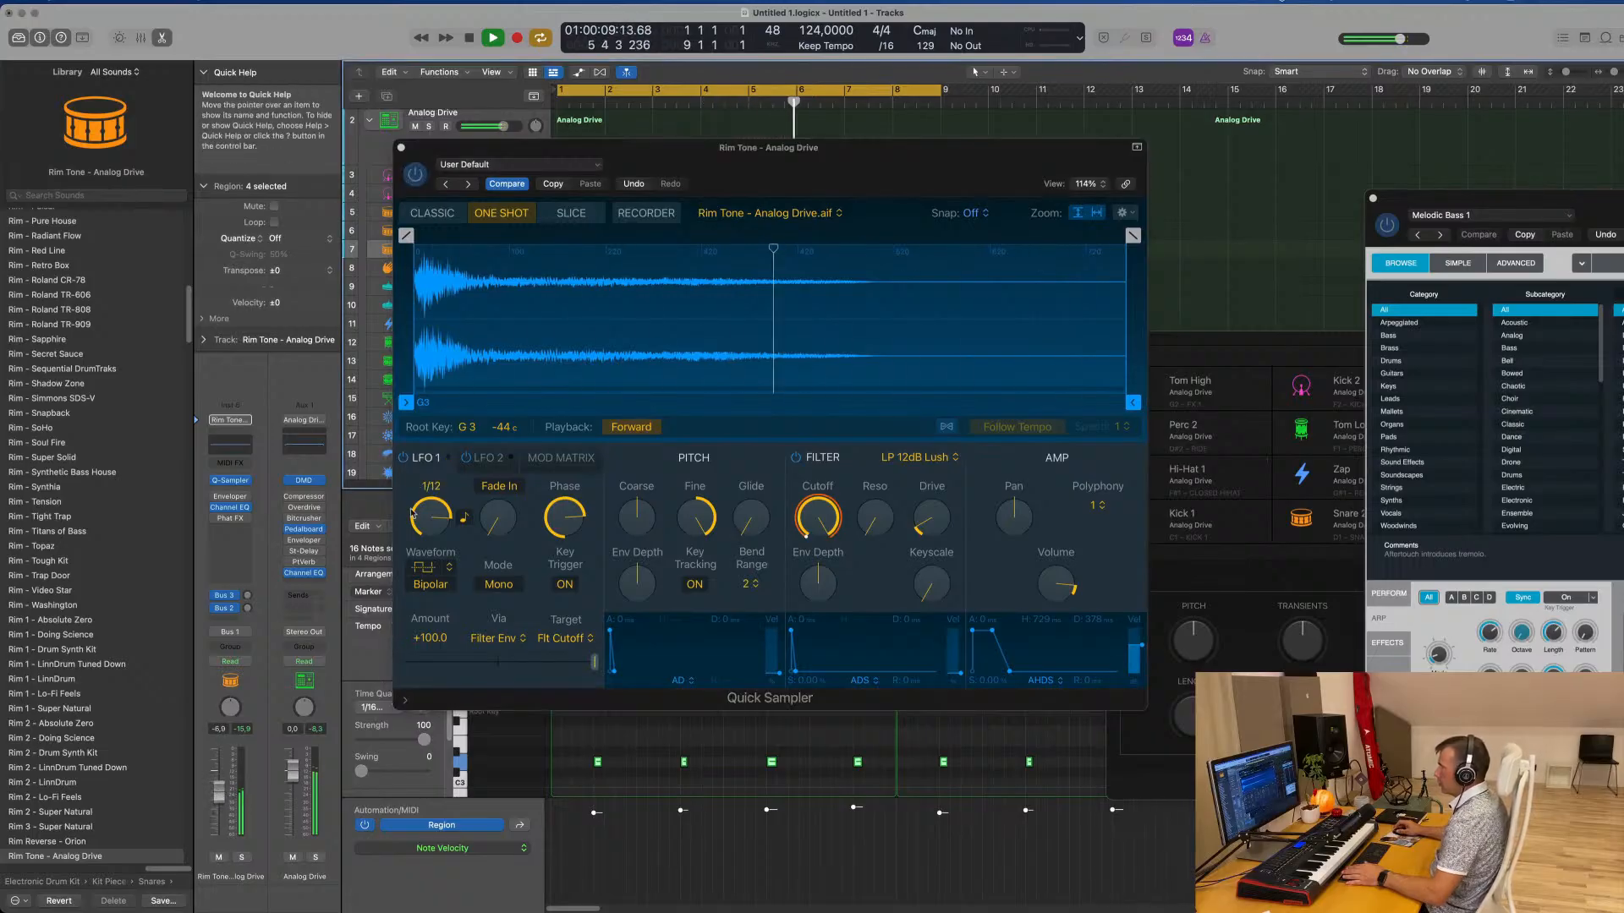
drag(434, 519, 433, 536)
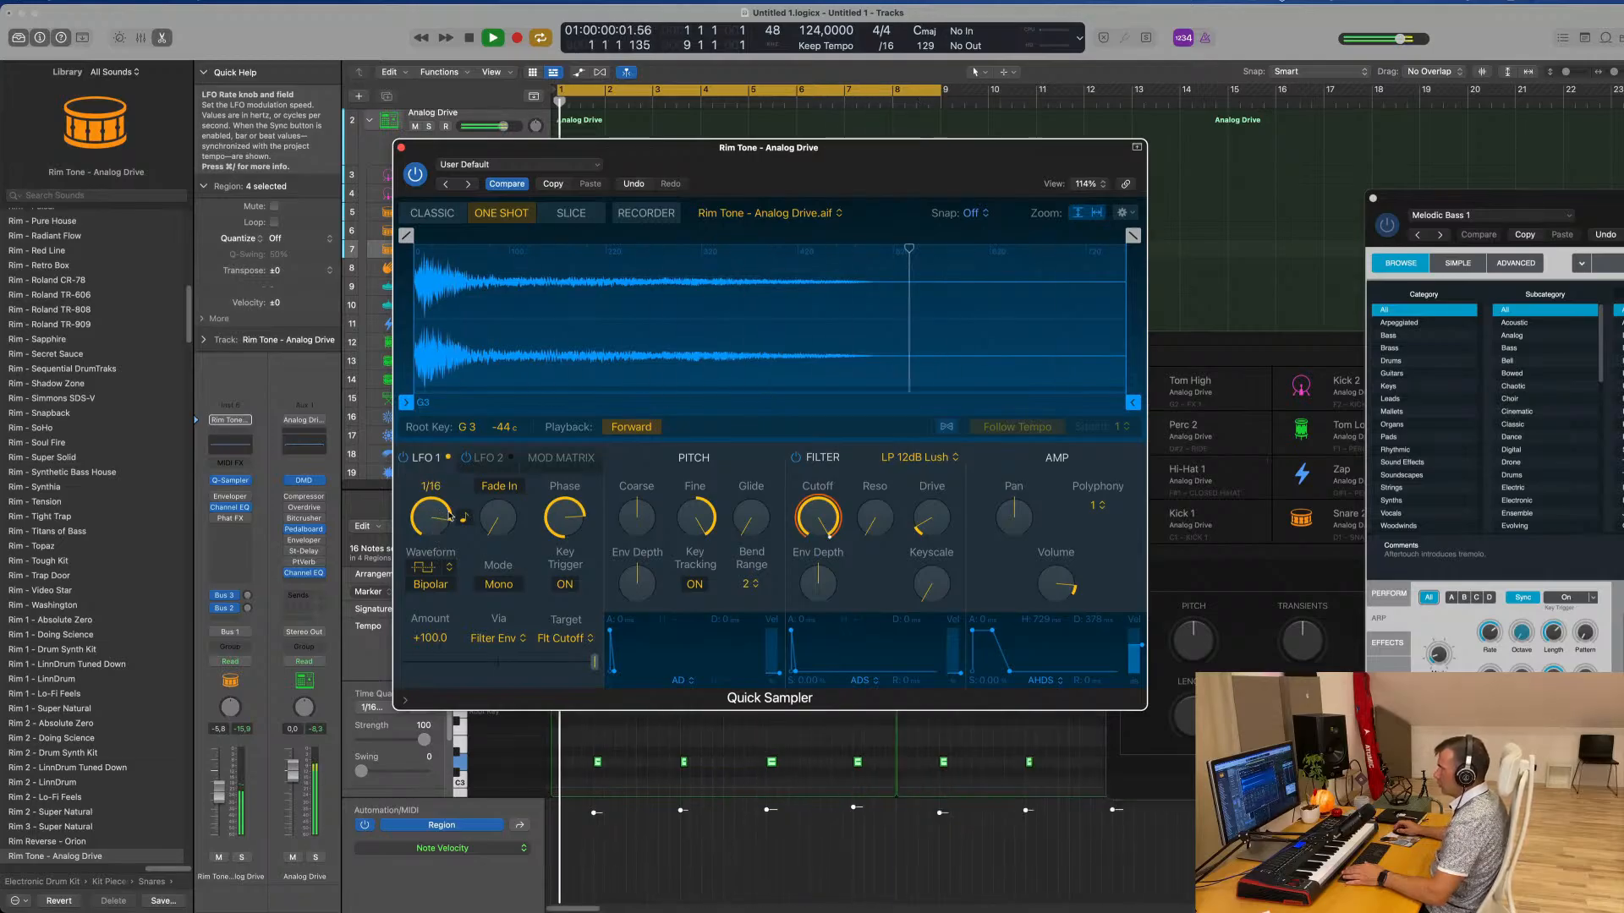
Try a longer LFO 1 fade-in time and switch the LFO 1 mode to Poly
mouse_move(499, 518)
mouse_down()
mouse_move(507, 480)
mouse_move(501, 526)
mouse_up()
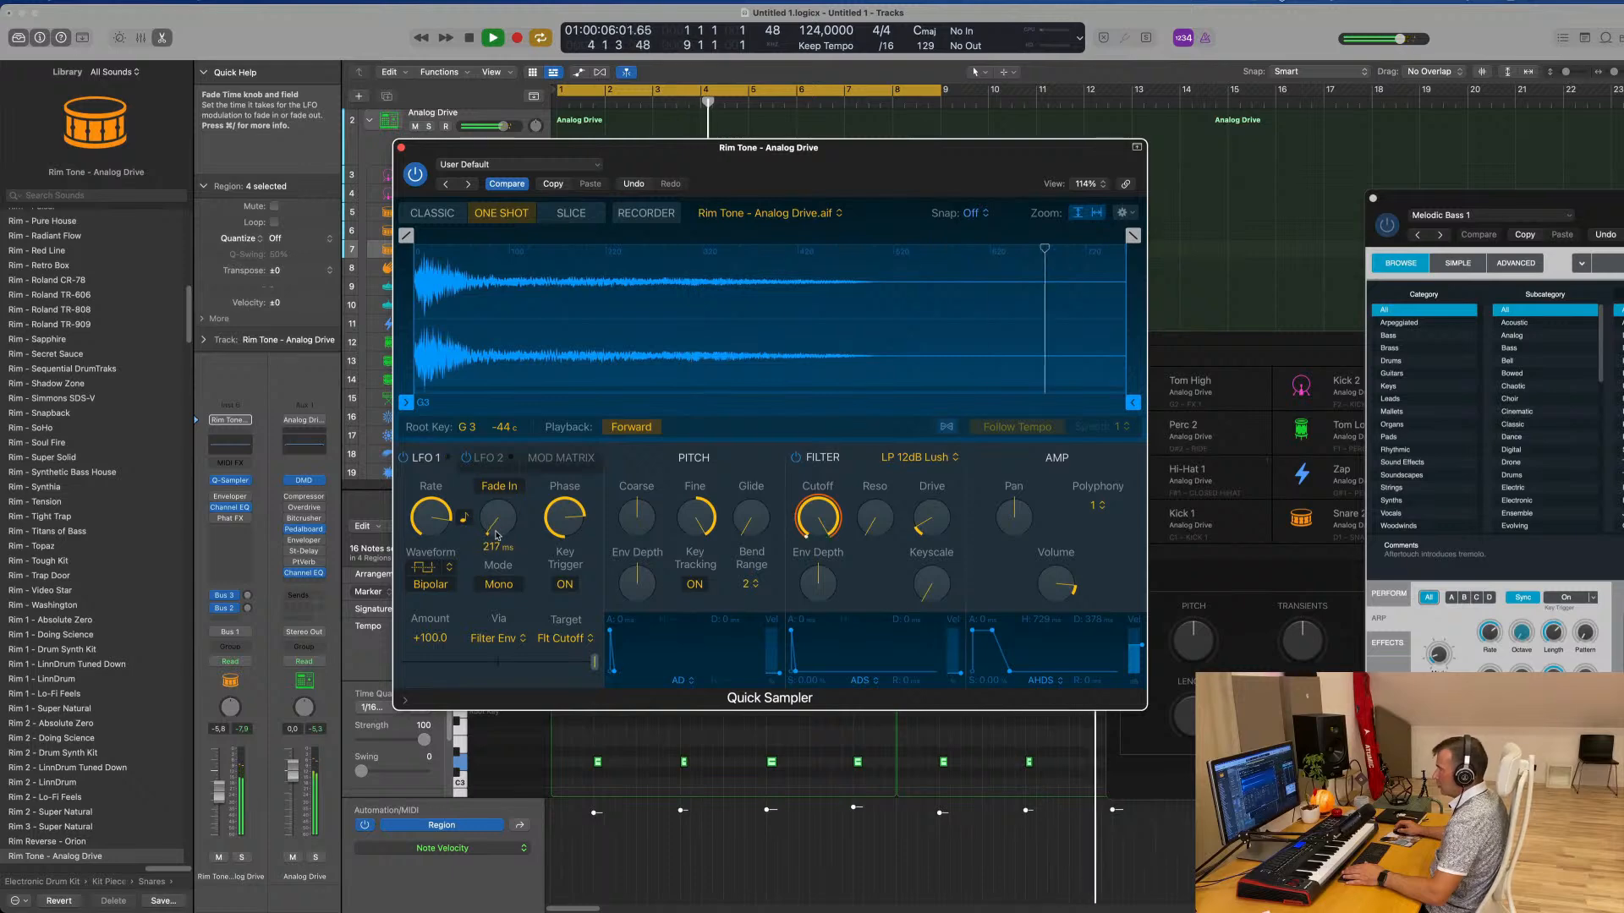
drag(497, 534, 510, 570)
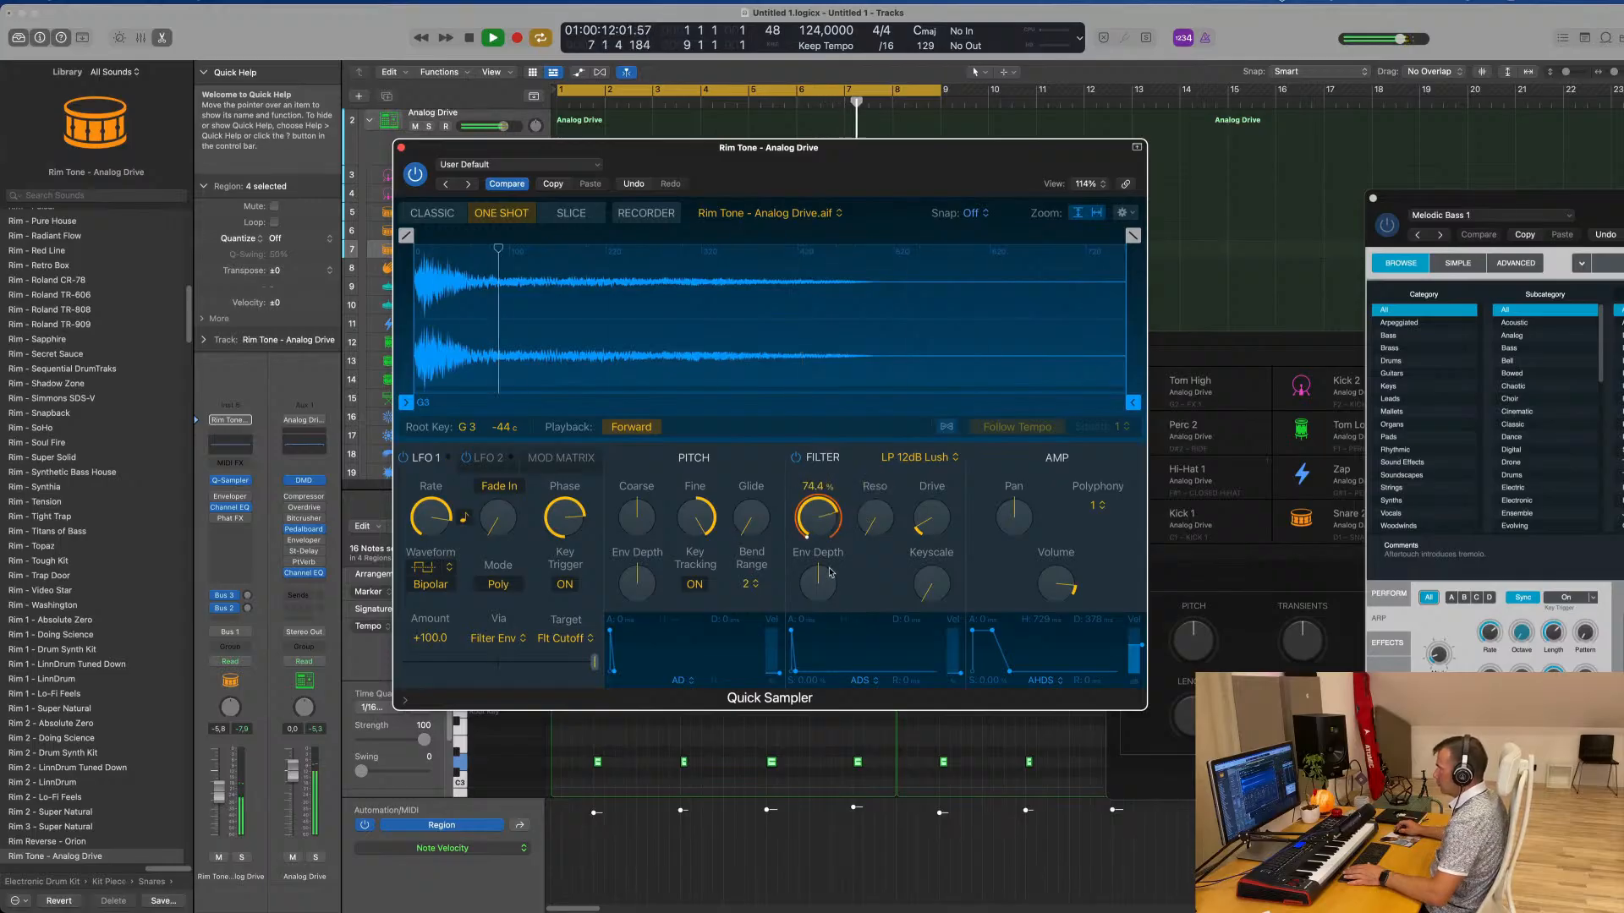
Raise the filter drive and set the filter cutoff to about 73%, keeping the square LFO 1 waveform
drag(874, 518, 927, 511)
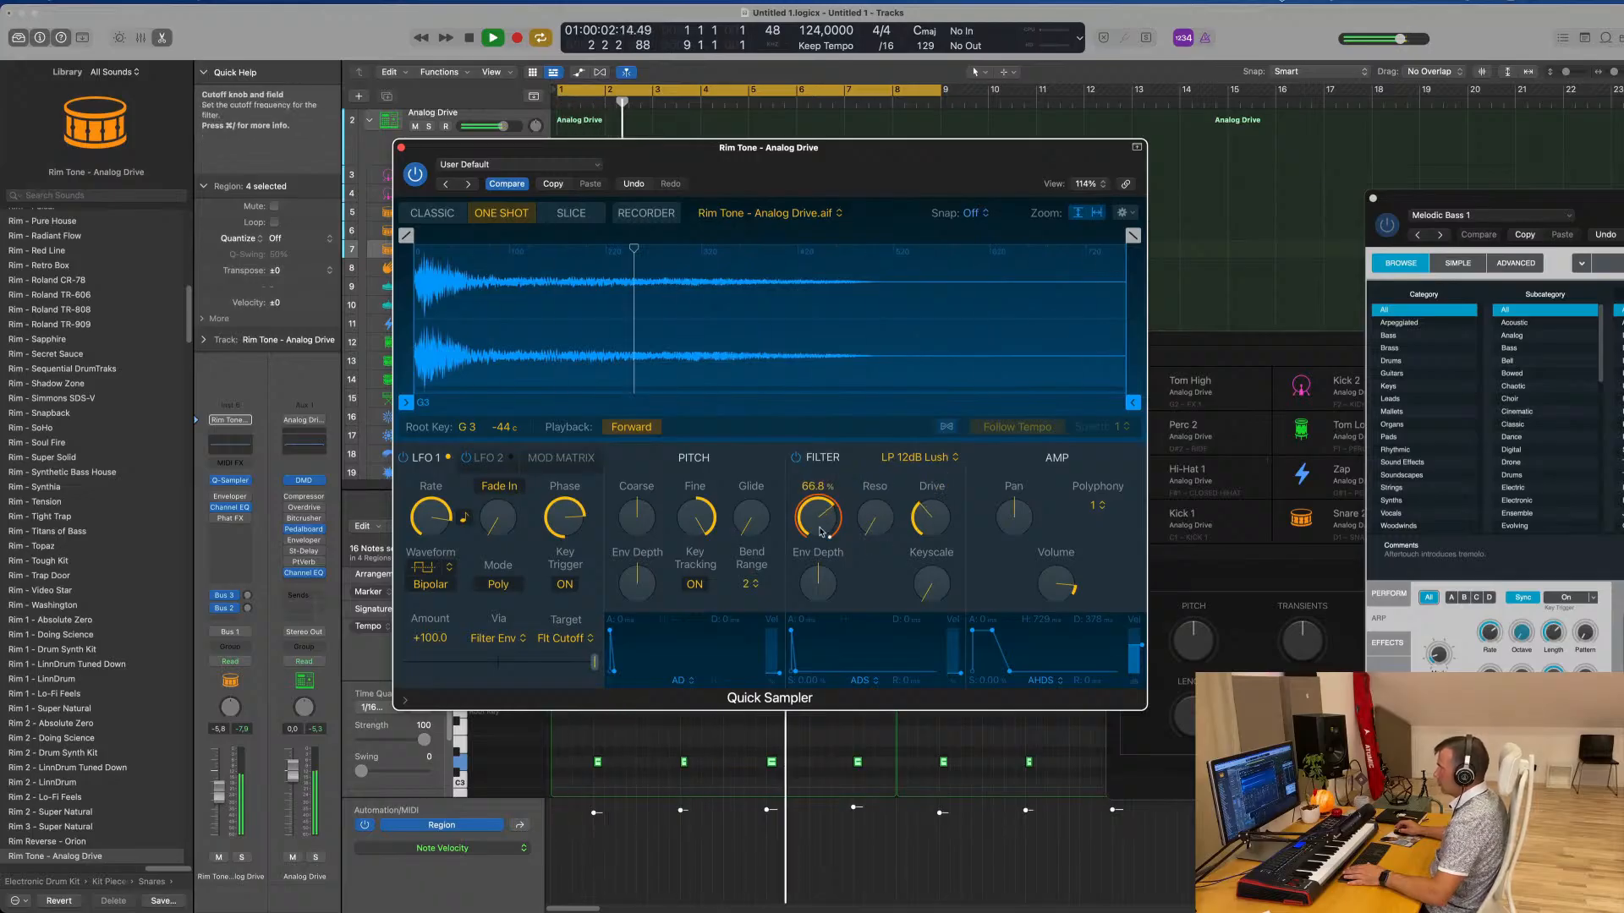
drag(824, 518, 829, 479)
click(423, 567)
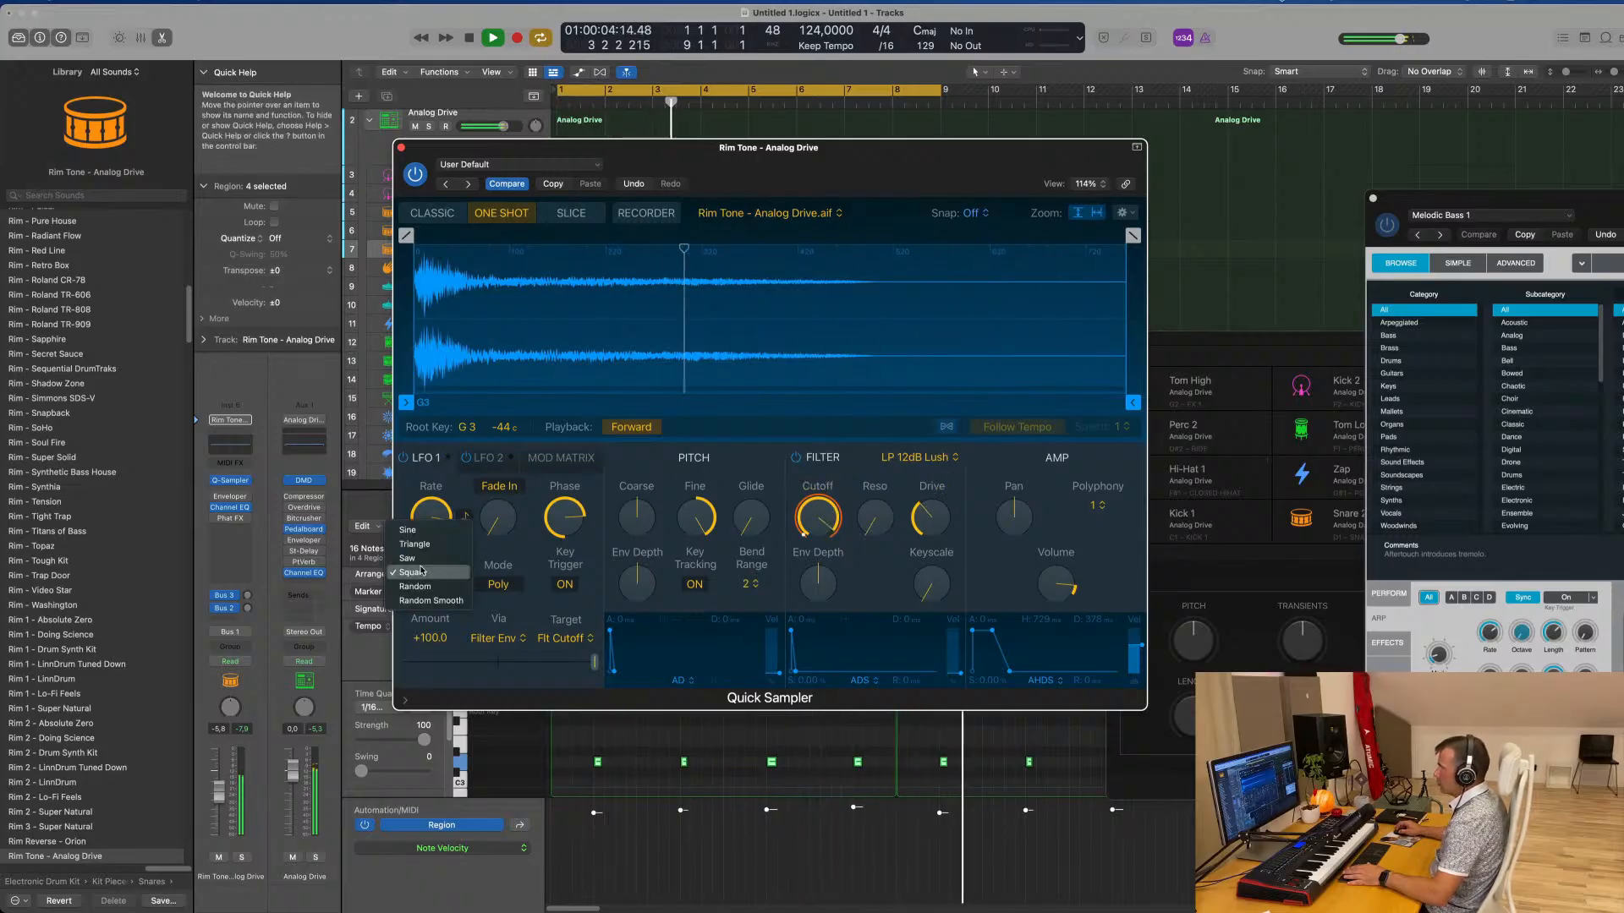
click(503, 558)
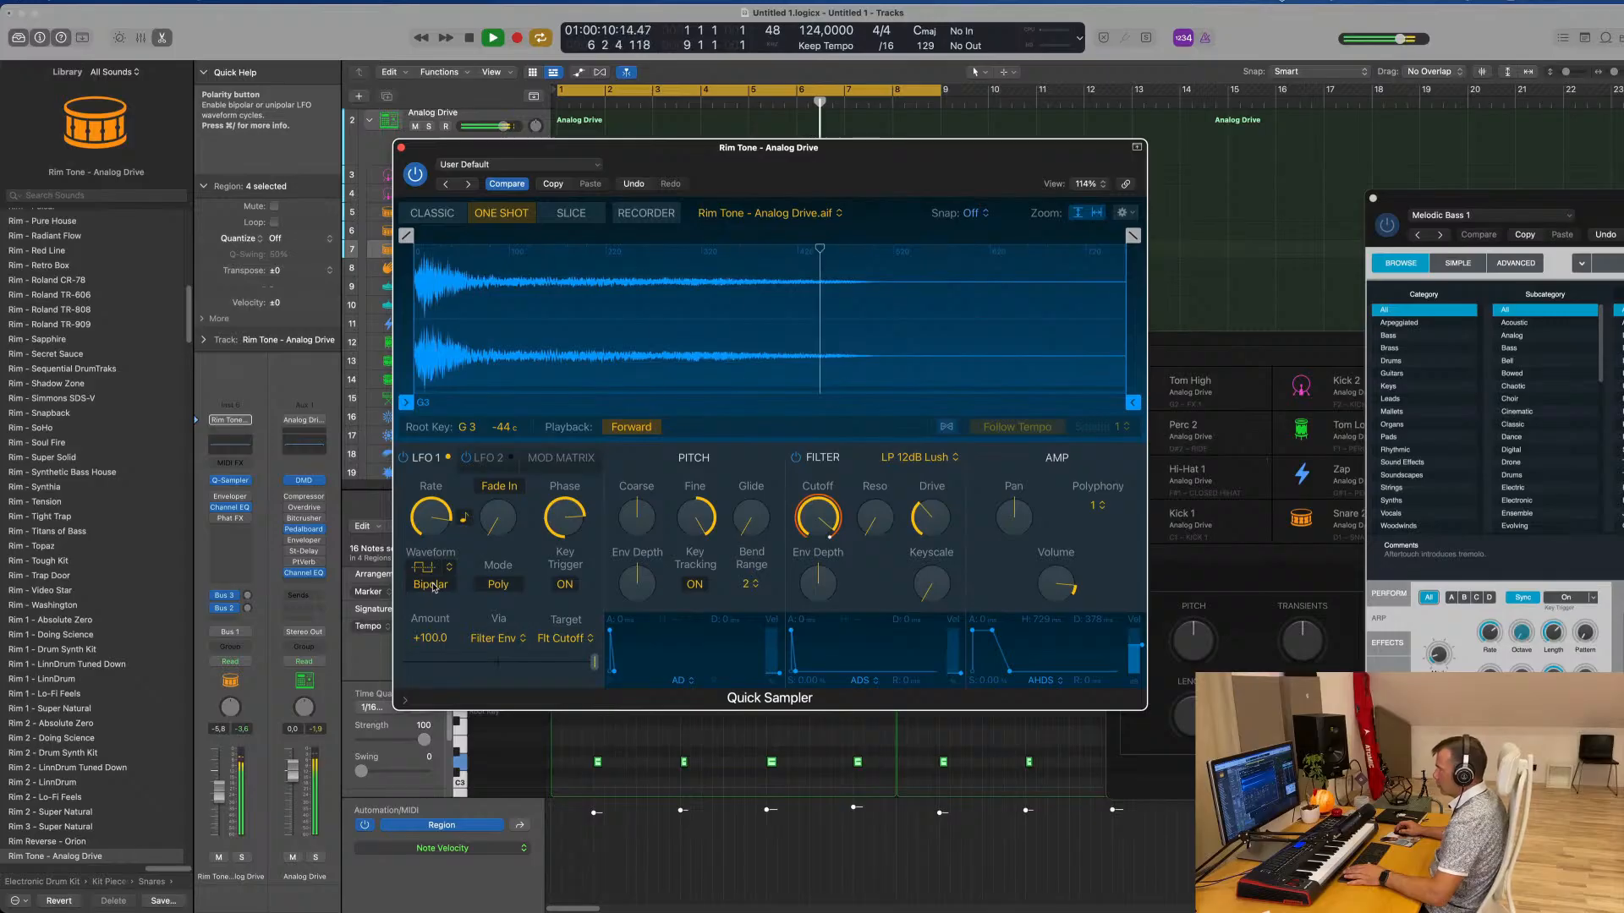
drag(823, 518, 829, 562)
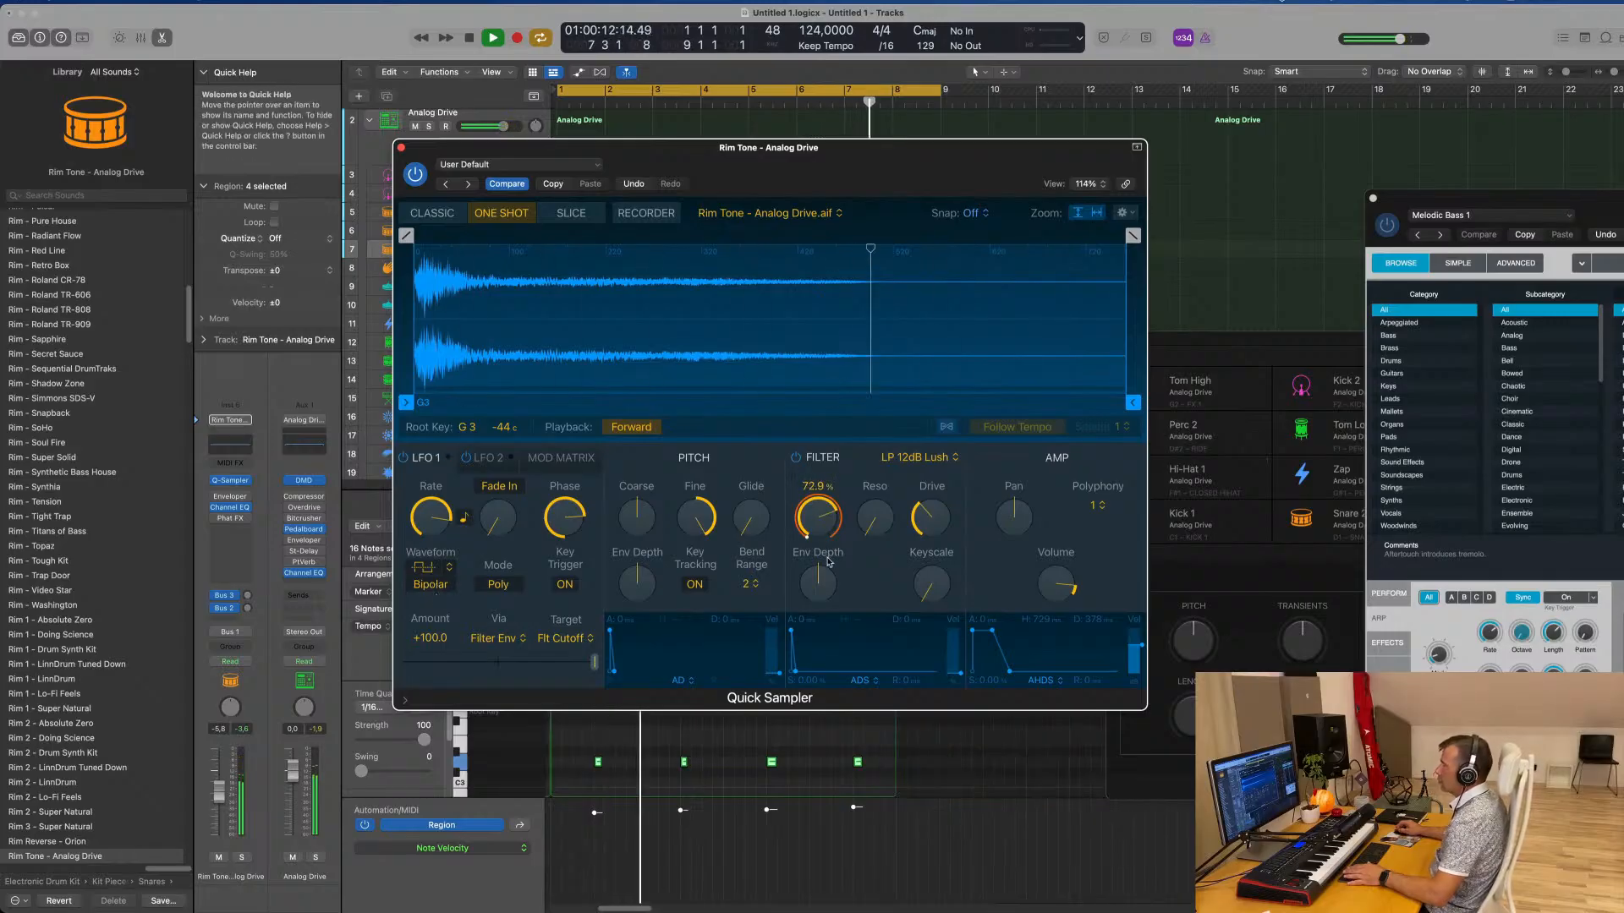
Set the LFO 1 amount range to a -100 minimum with a reduced maximum and lower the Rim Tone volume to about -13.8 dB
drag(219, 795, 224, 807)
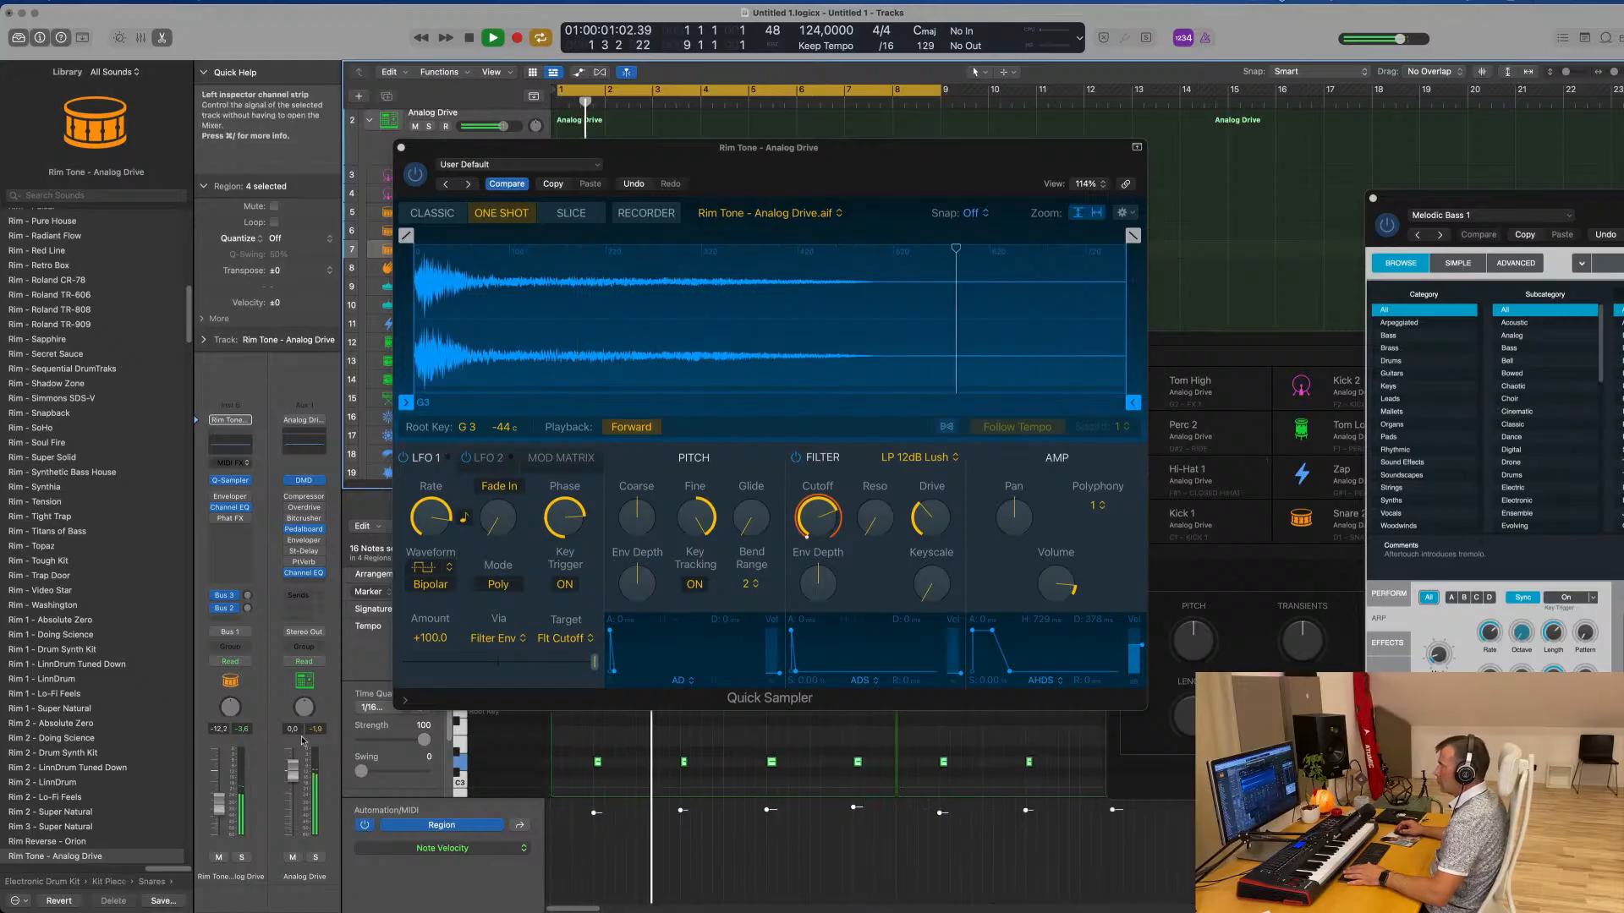
drag(595, 661, 449, 671)
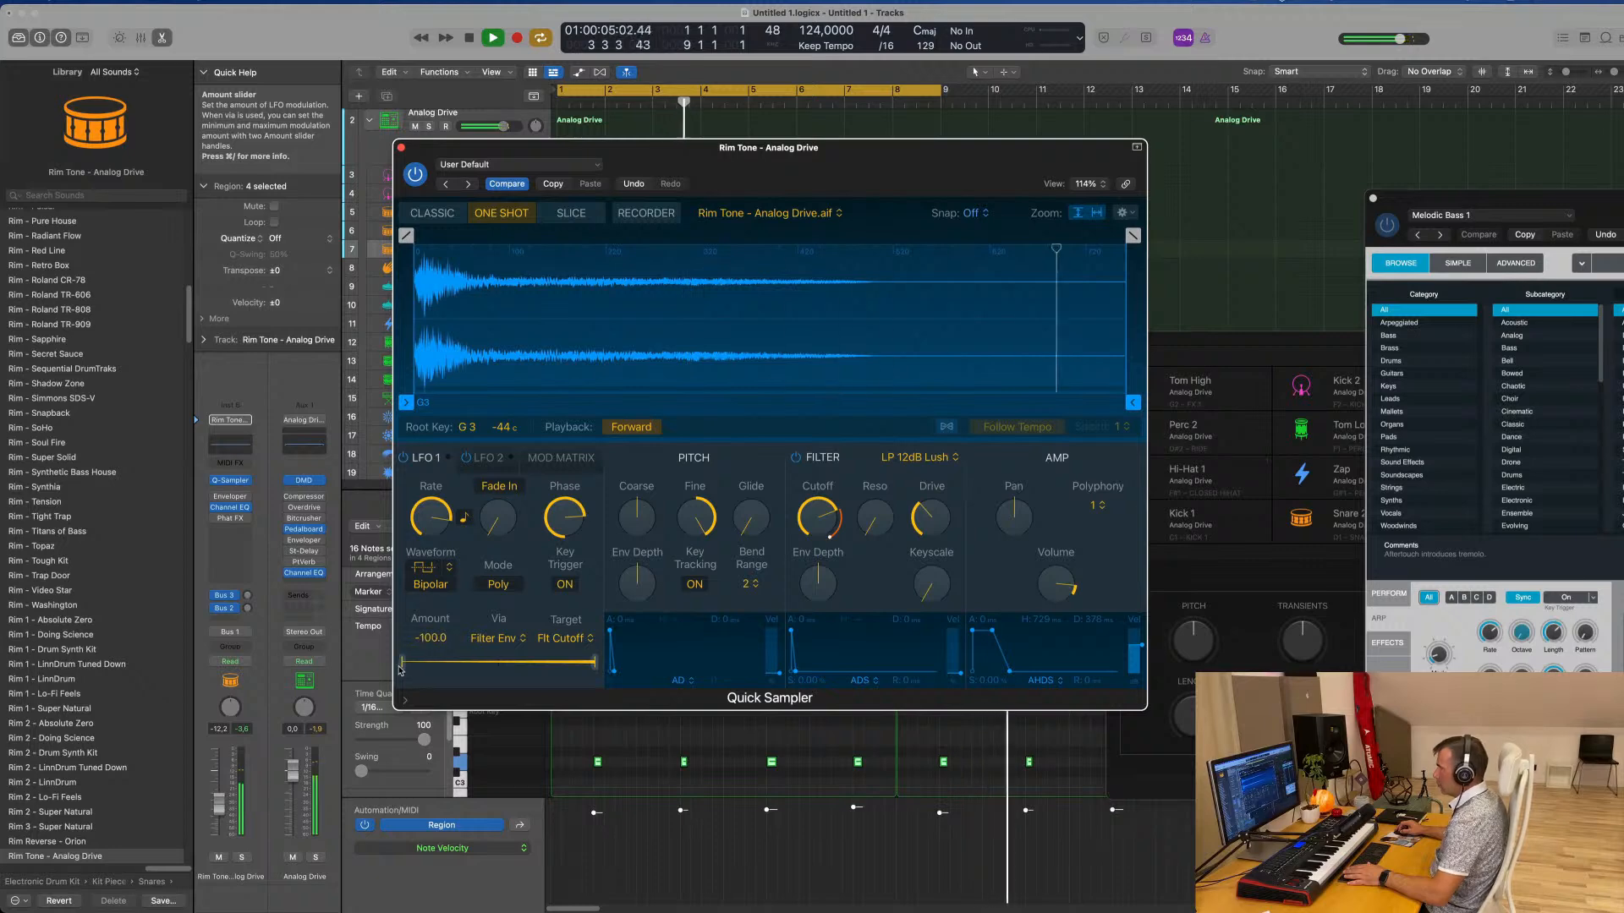
drag(400, 670, 462, 674)
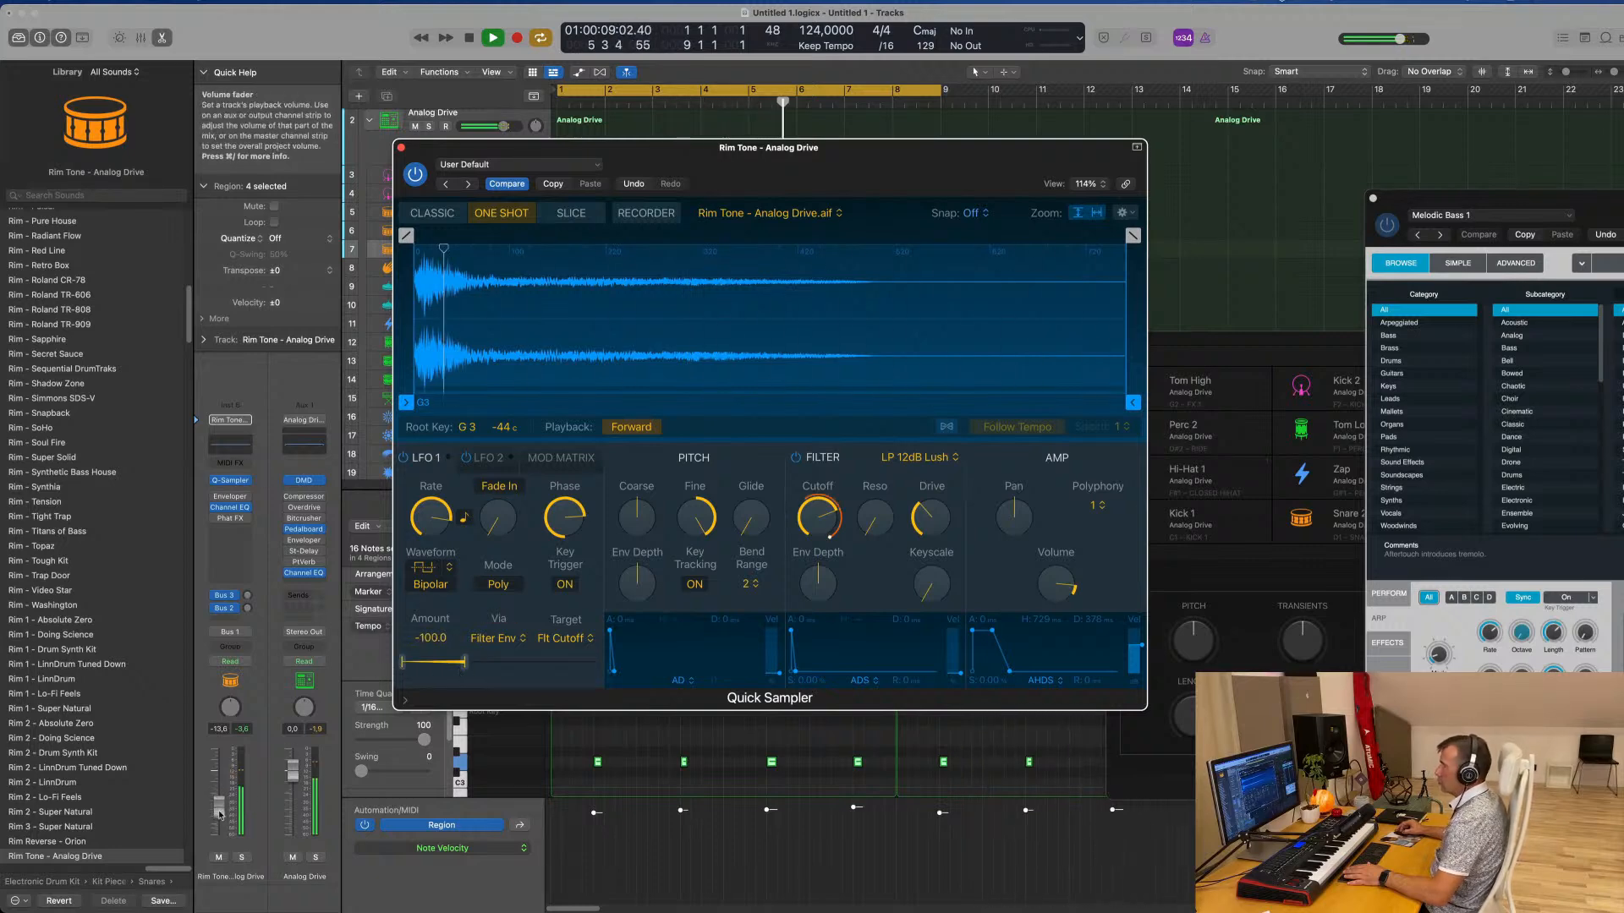
drag(219, 802, 221, 812)
Raise the Rim Tone's delay send to about -10.6 dB, lower the track volume to about -16 dB and close Quick Sampler
click(248, 608)
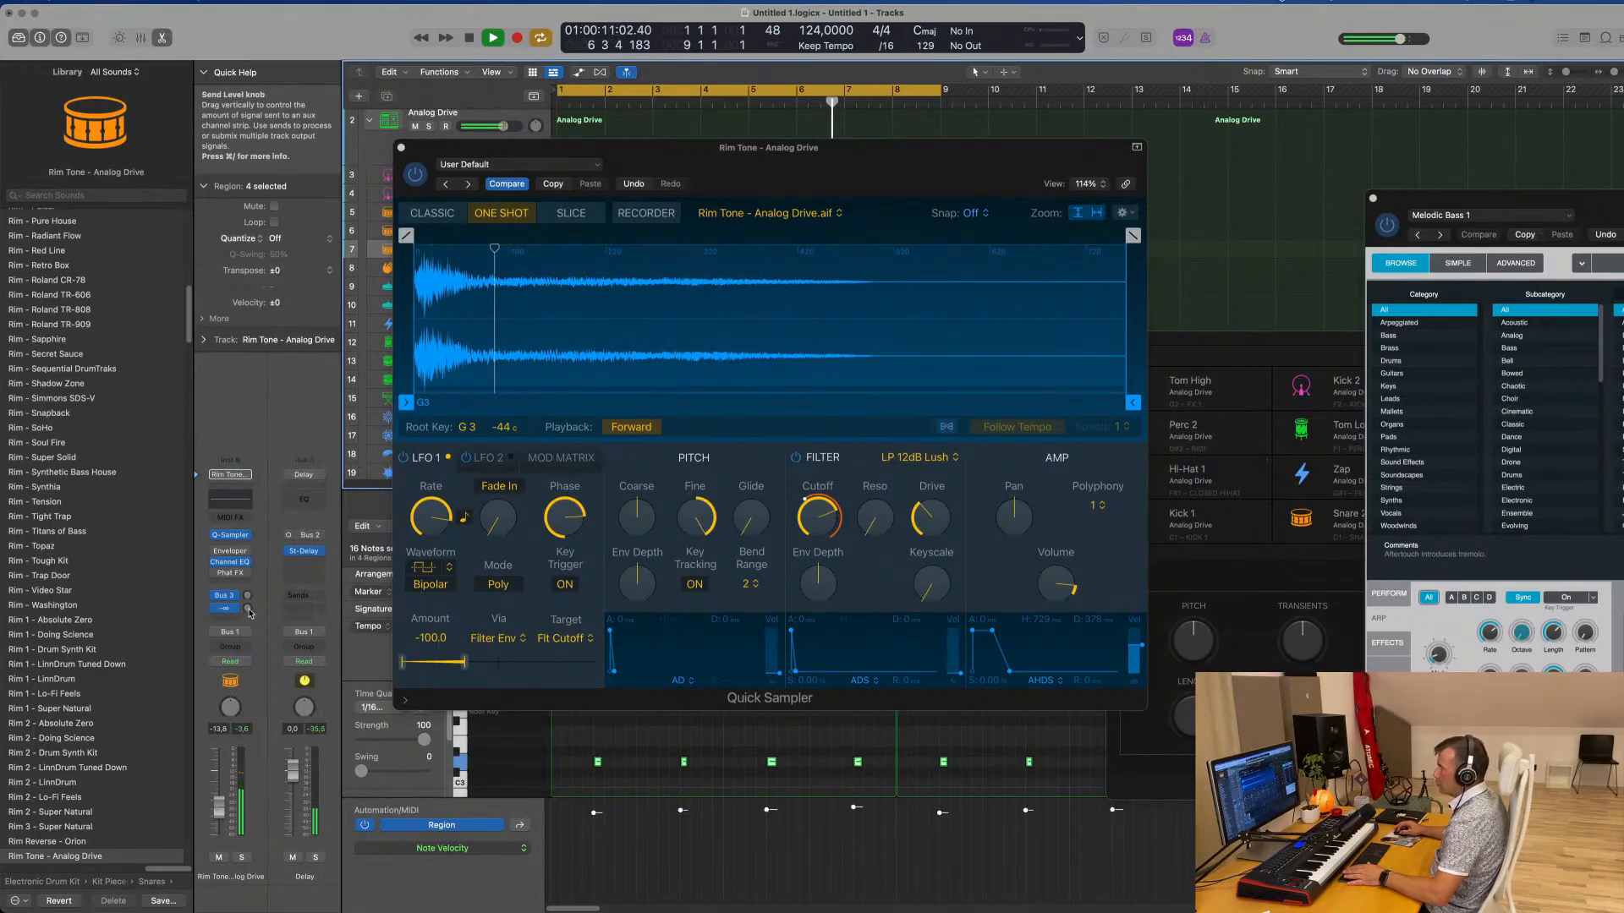
drag(248, 611, 248, 599)
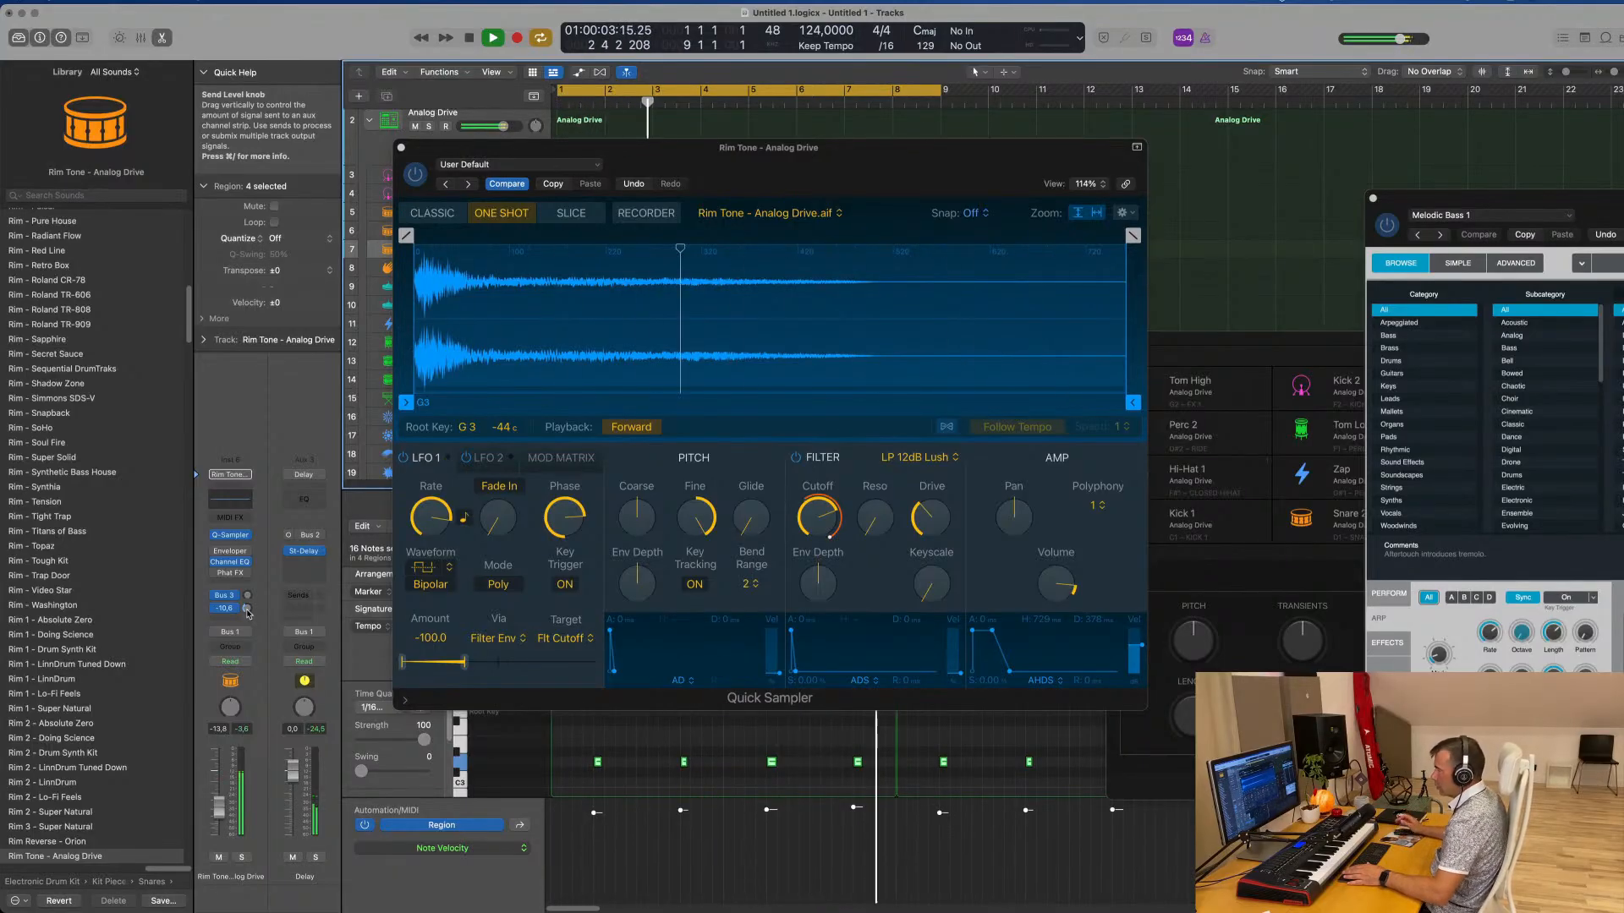
drag(247, 611, 247, 614)
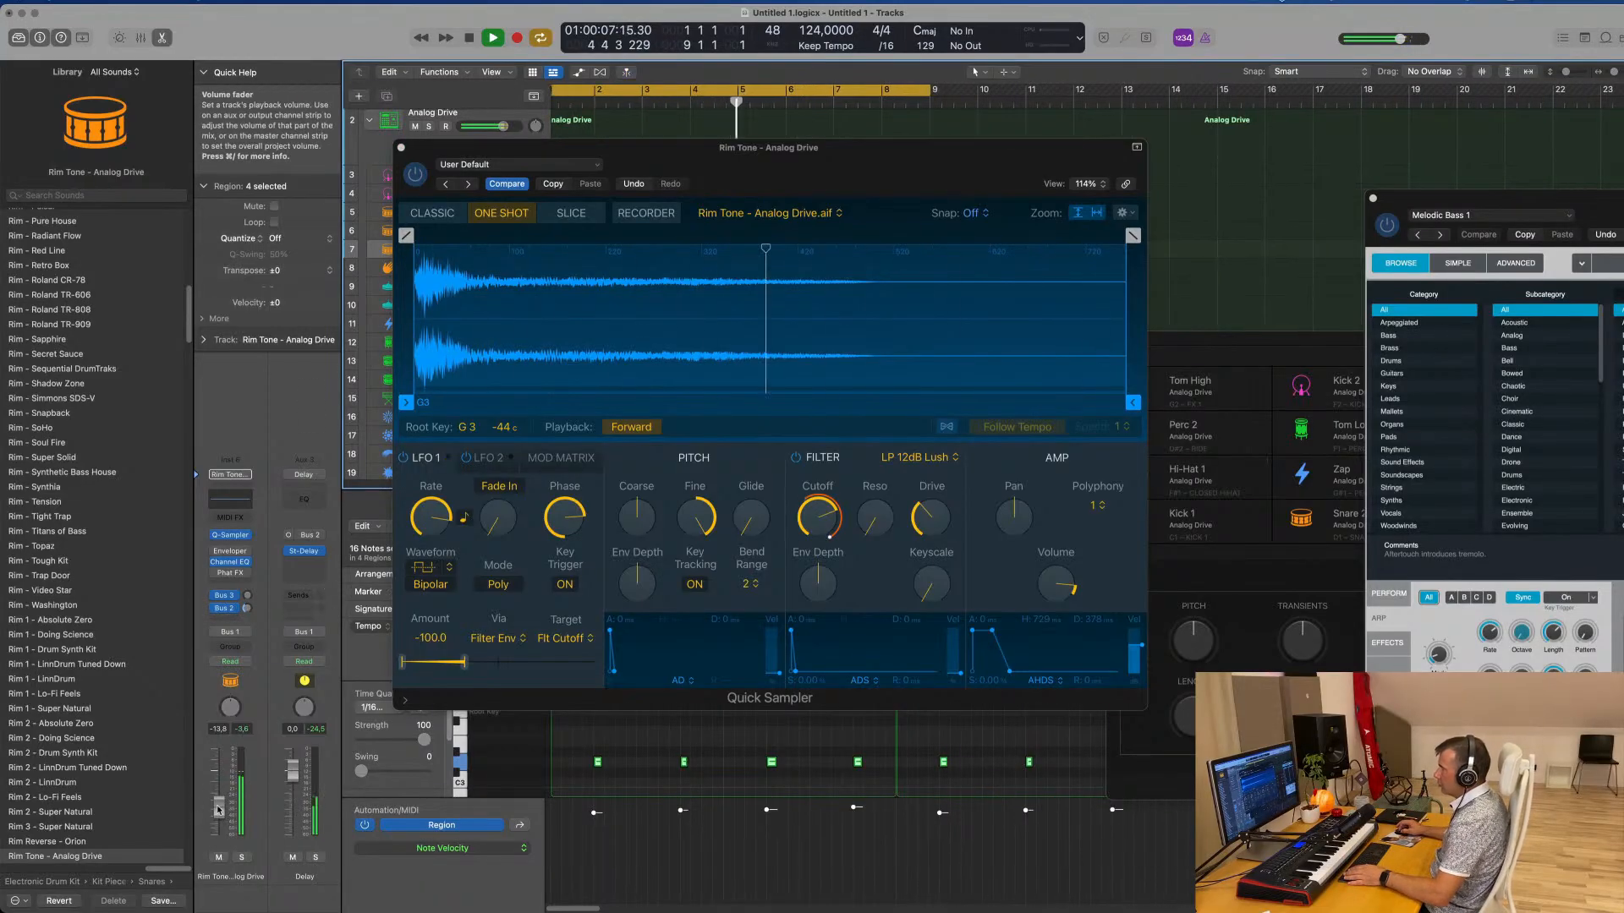
click(401, 148)
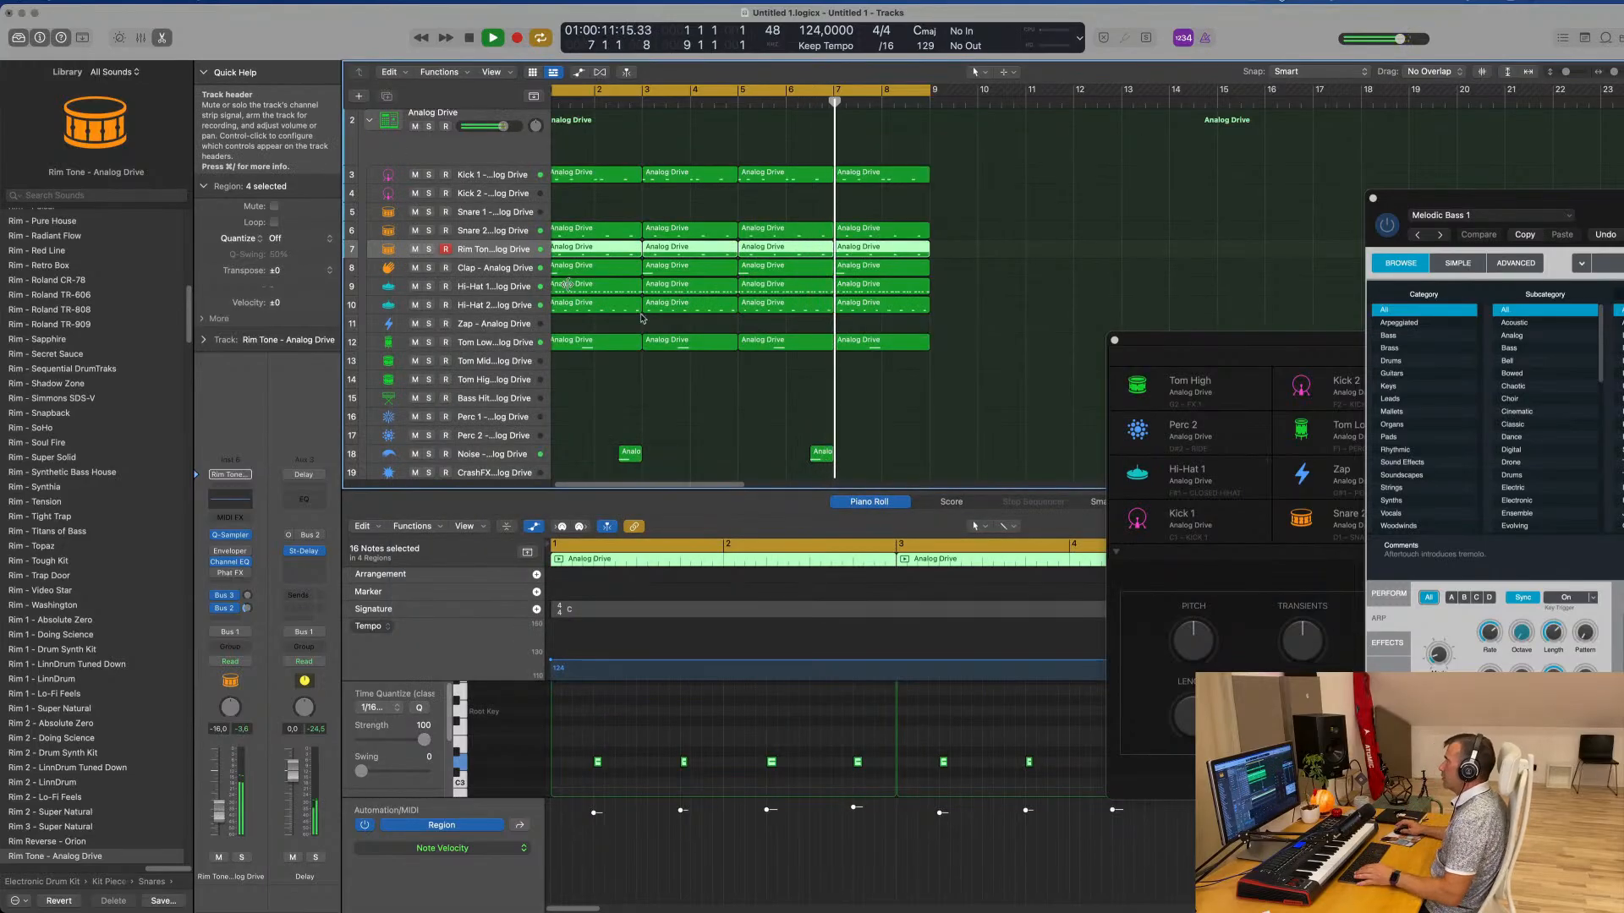
Audition Kick Sub - Pulsar and Kick Sub - Sapphire on the Kick 2 track and load Sub Kick - 808 Flex
scroll(668, 322, left, 1)
scroll(670, 324, down, 1)
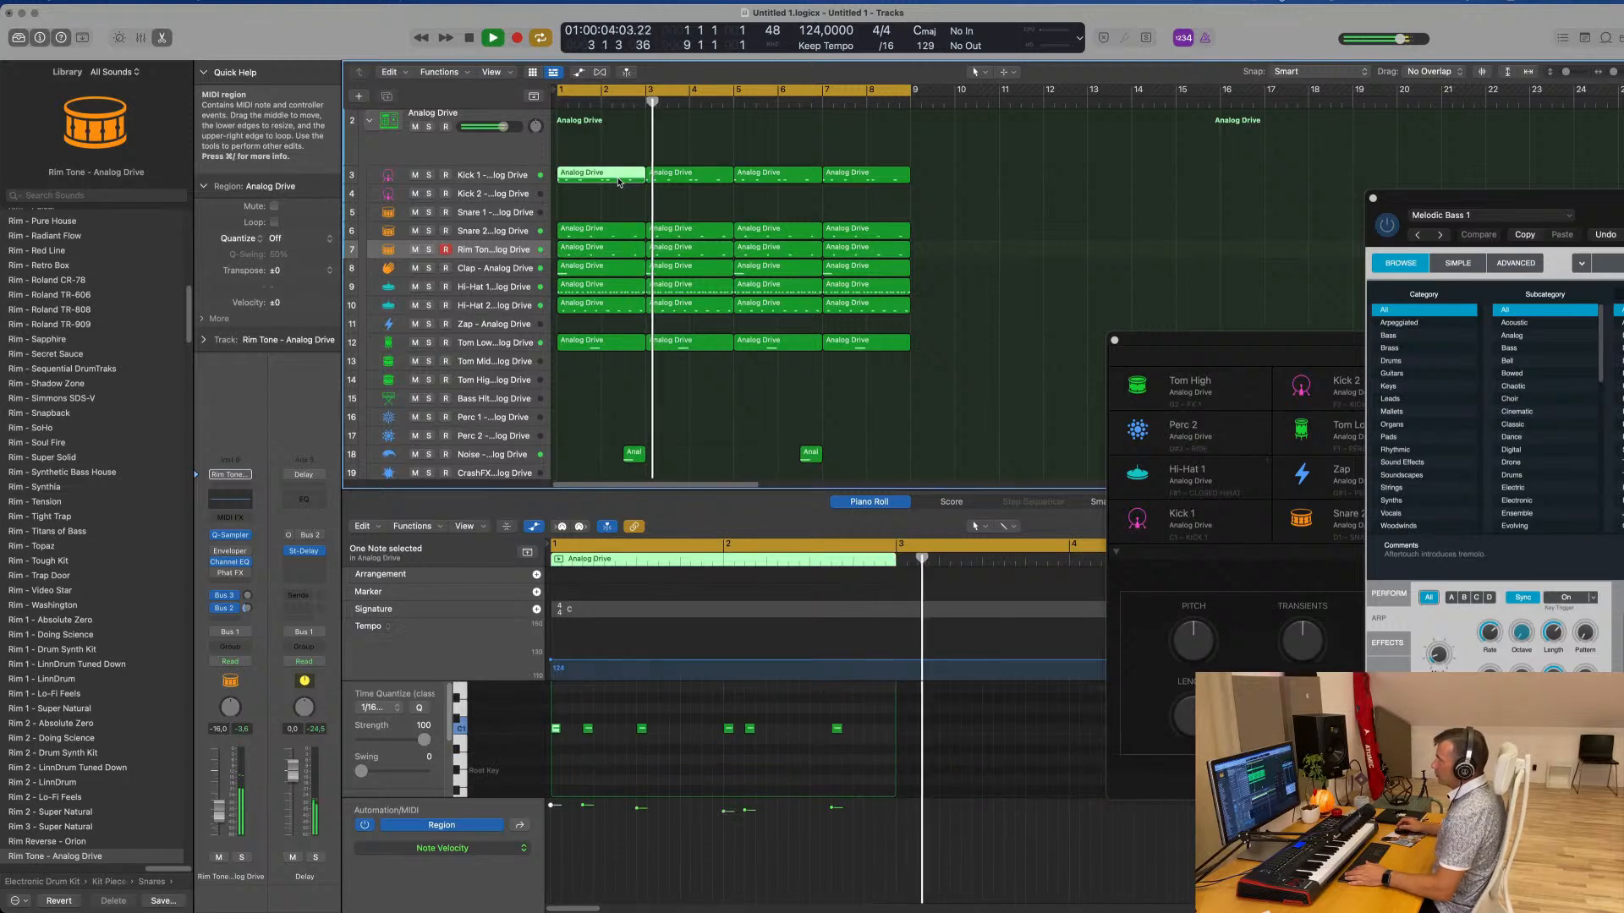
click(495, 197)
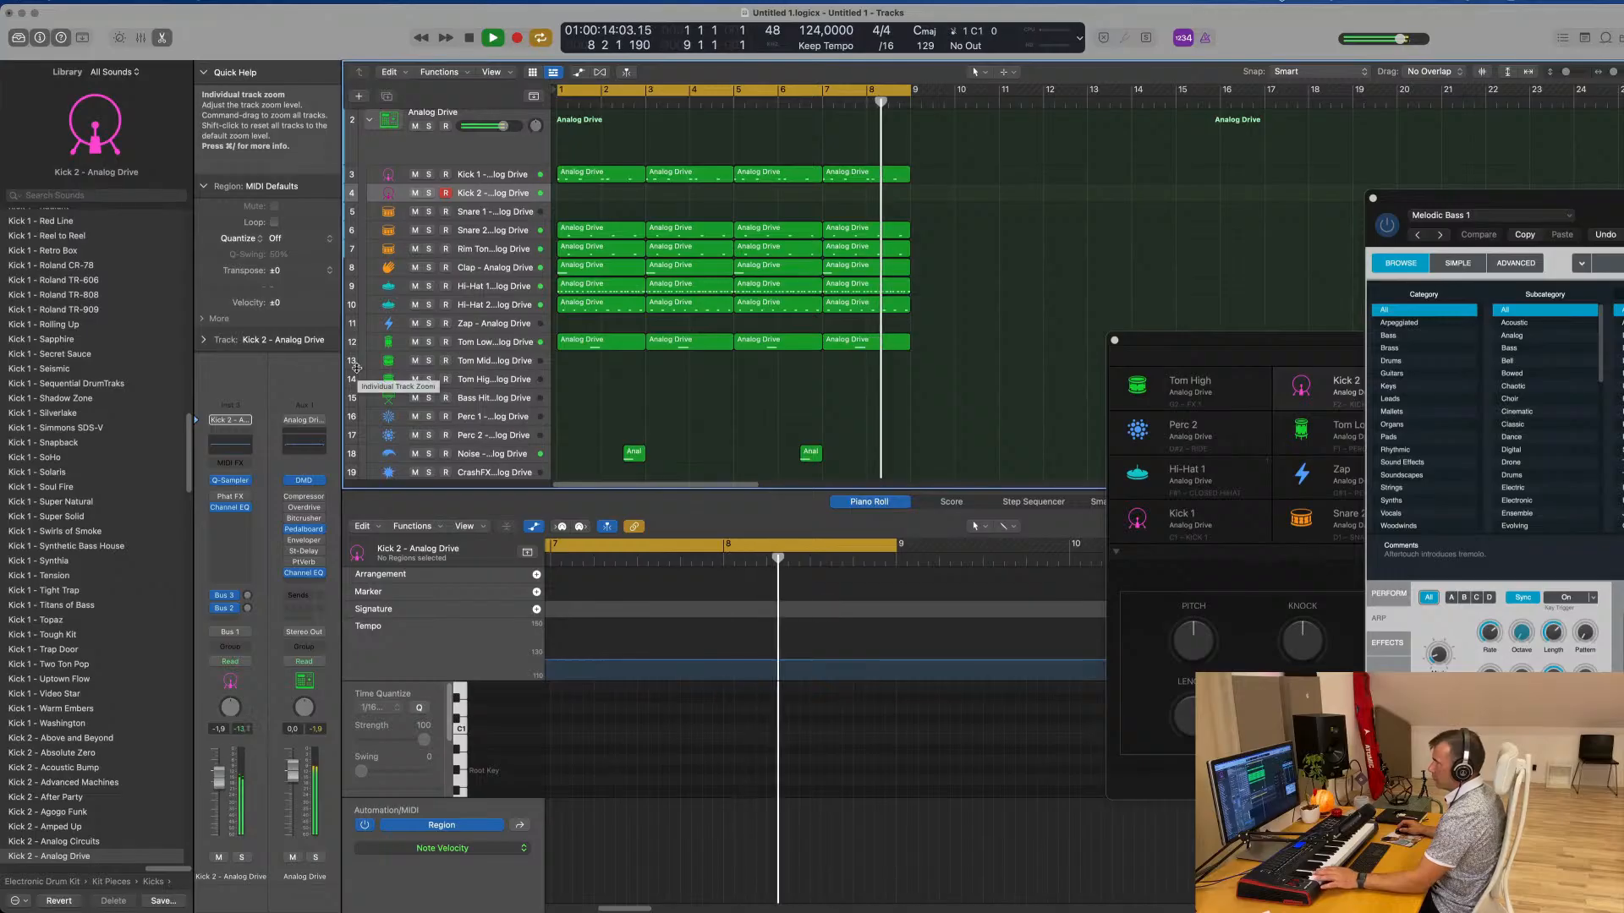
scroll(109, 569, down, 10)
scroll(110, 565, down, 15)
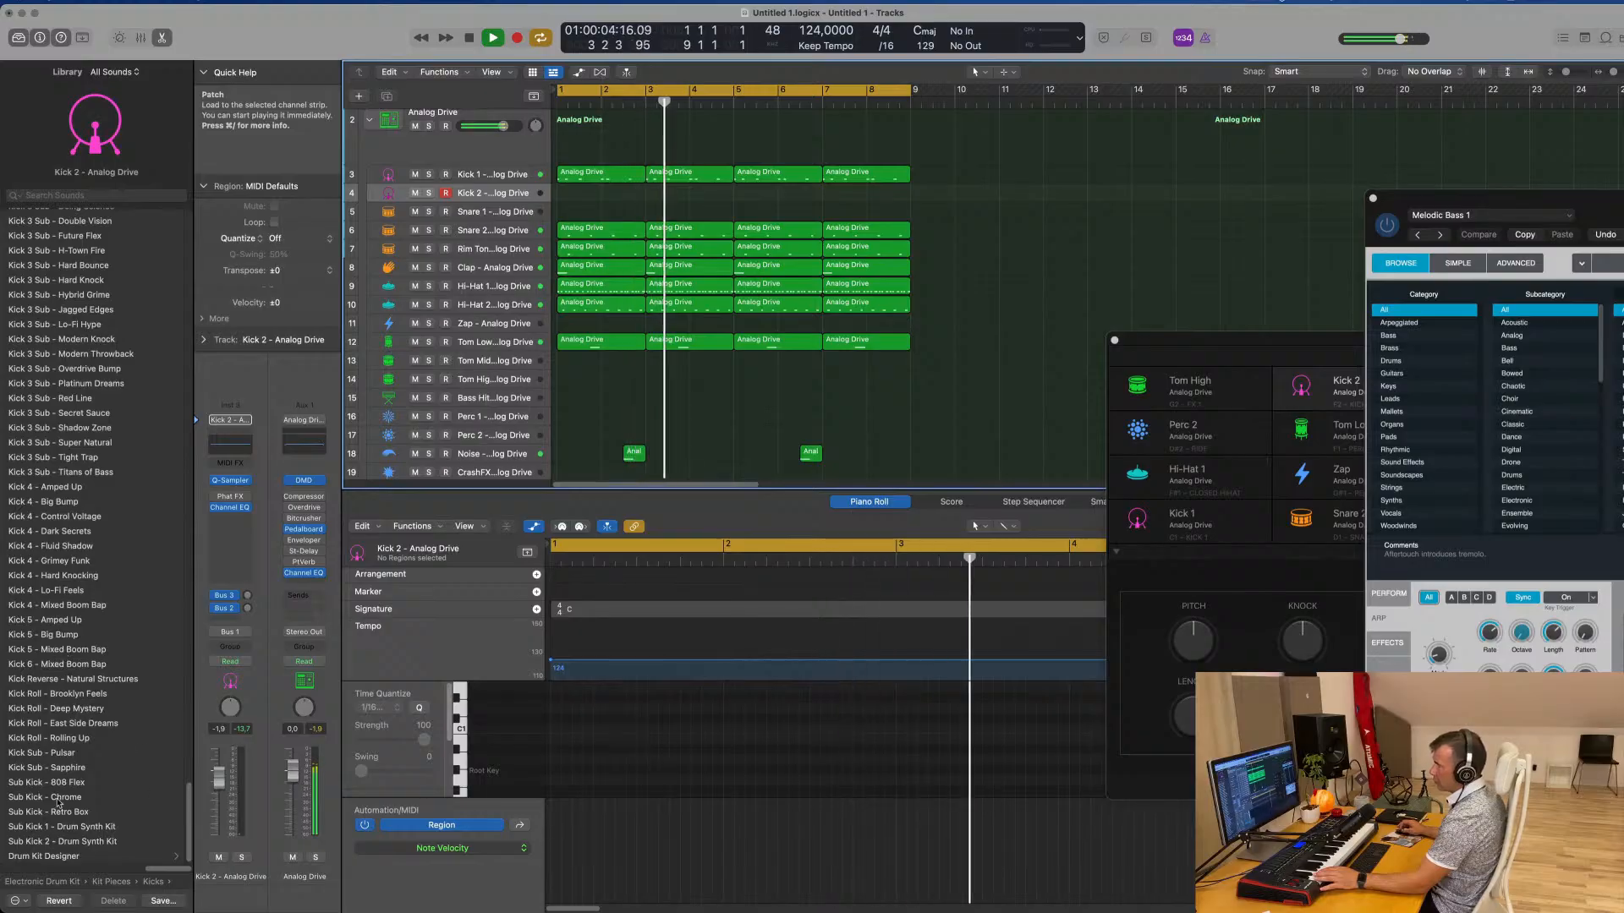
click(53, 753)
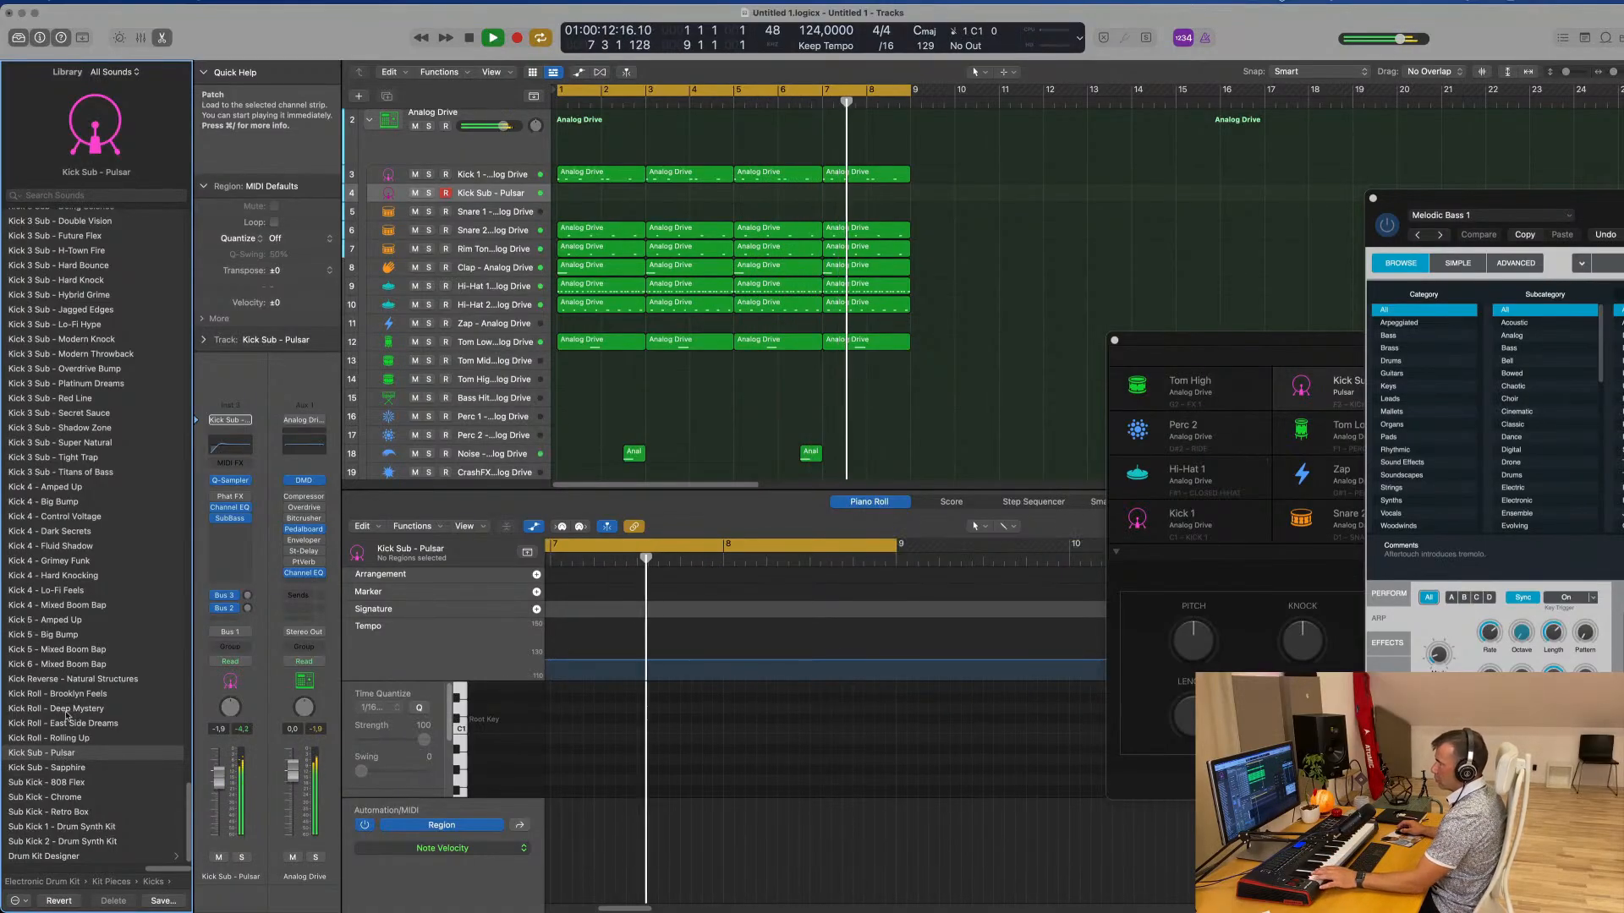
click(63, 768)
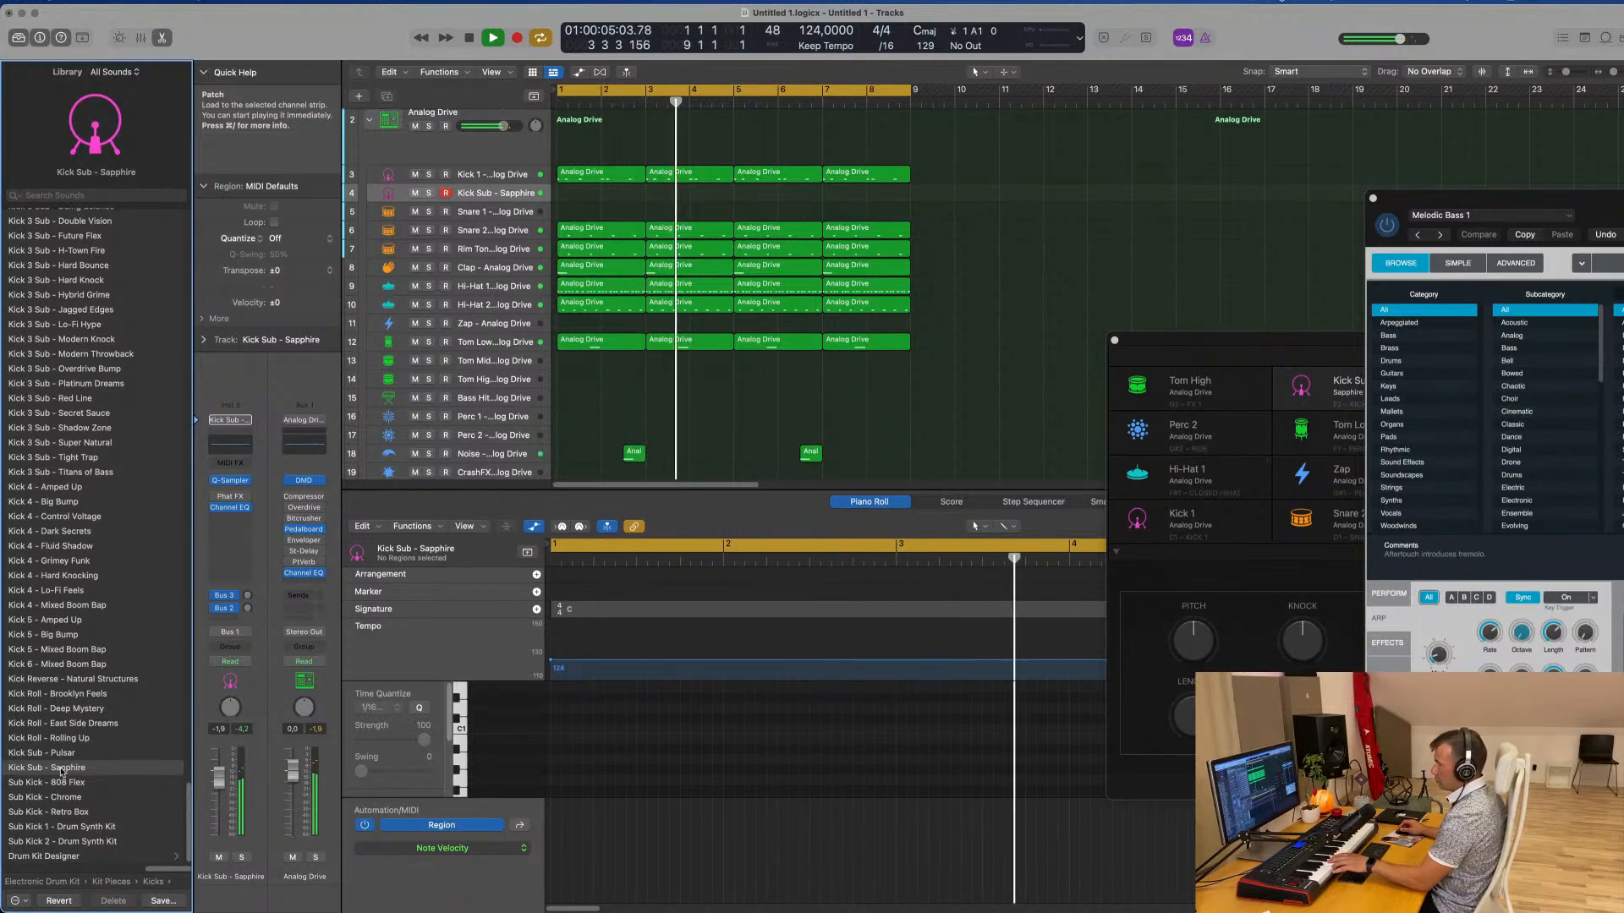
click(53, 783)
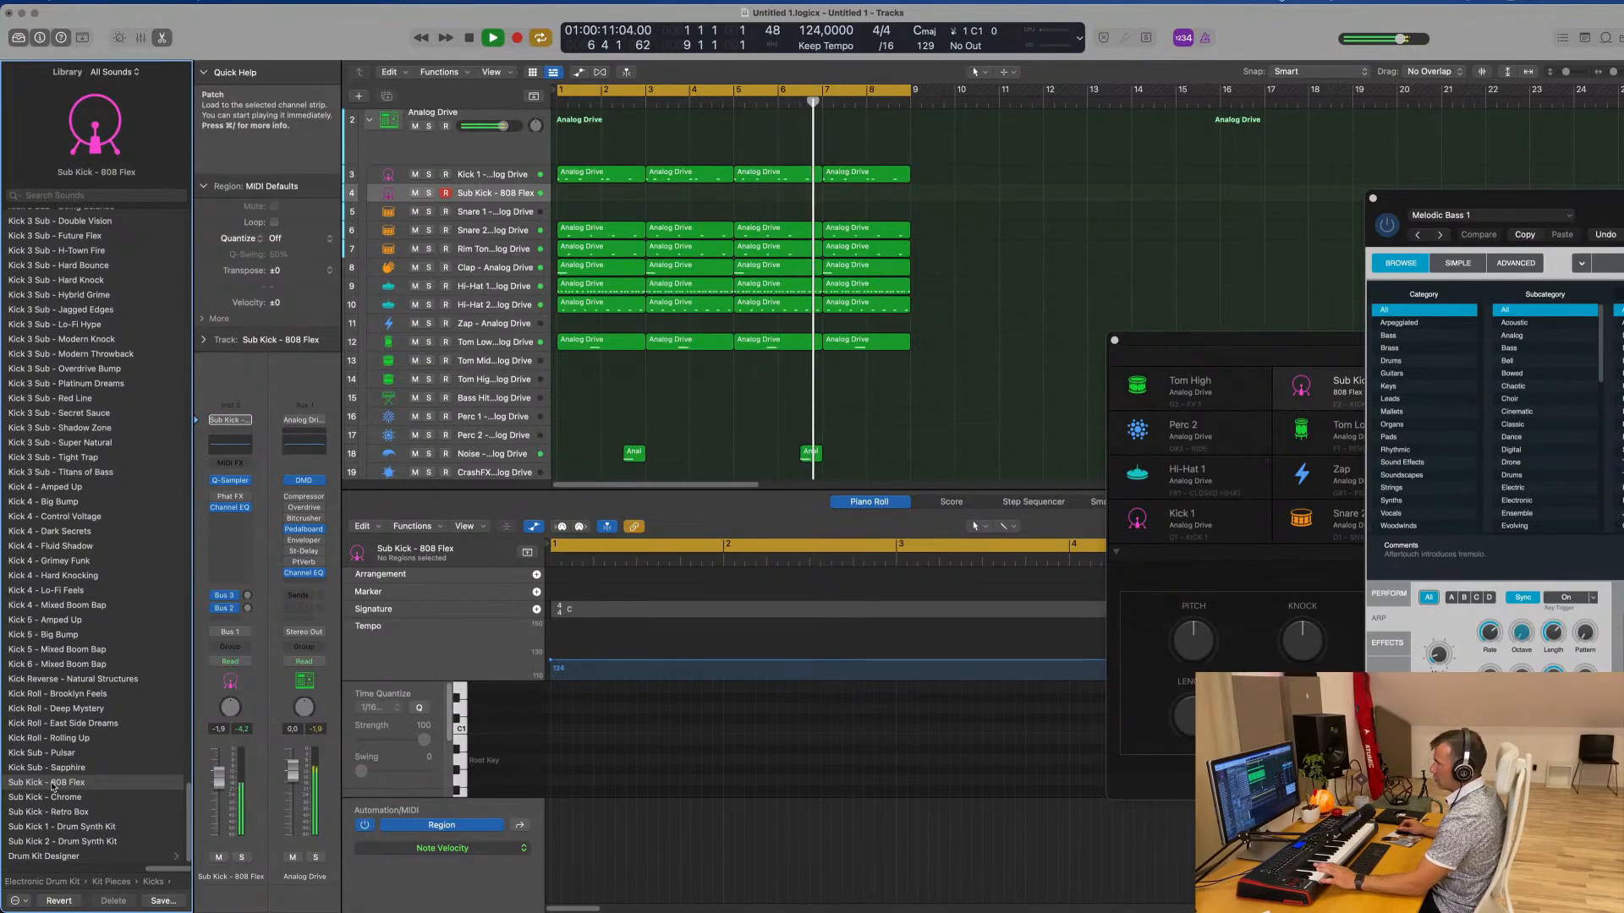
Record a Sub Kick - 808 Flex part over the drum loop from bar 1 to about bar 7
key(r)
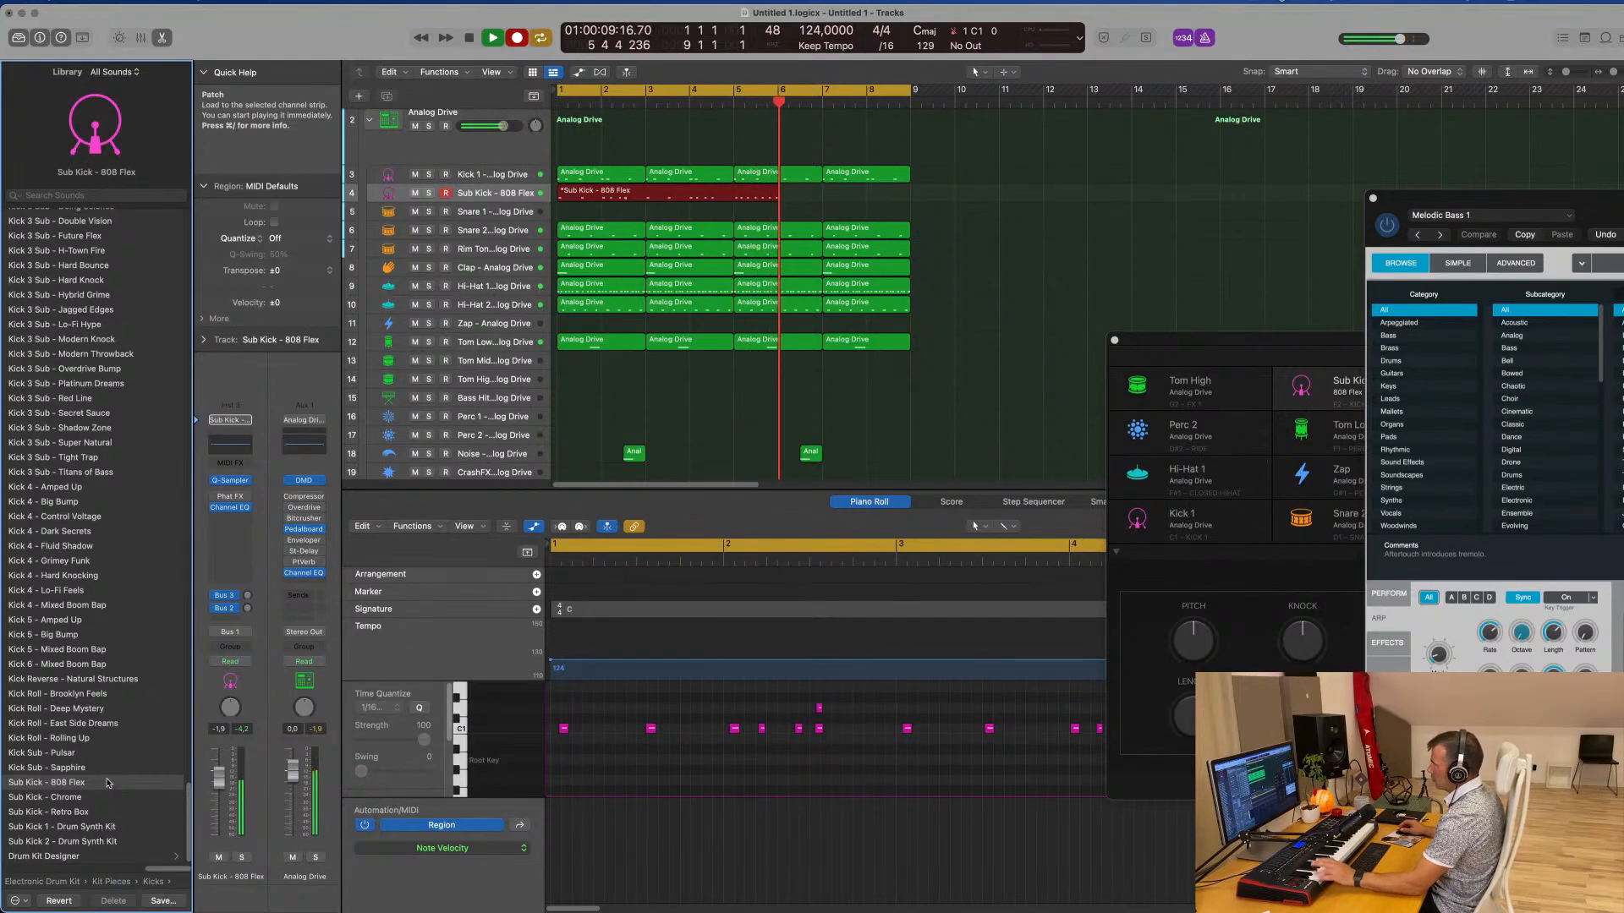
key(space)
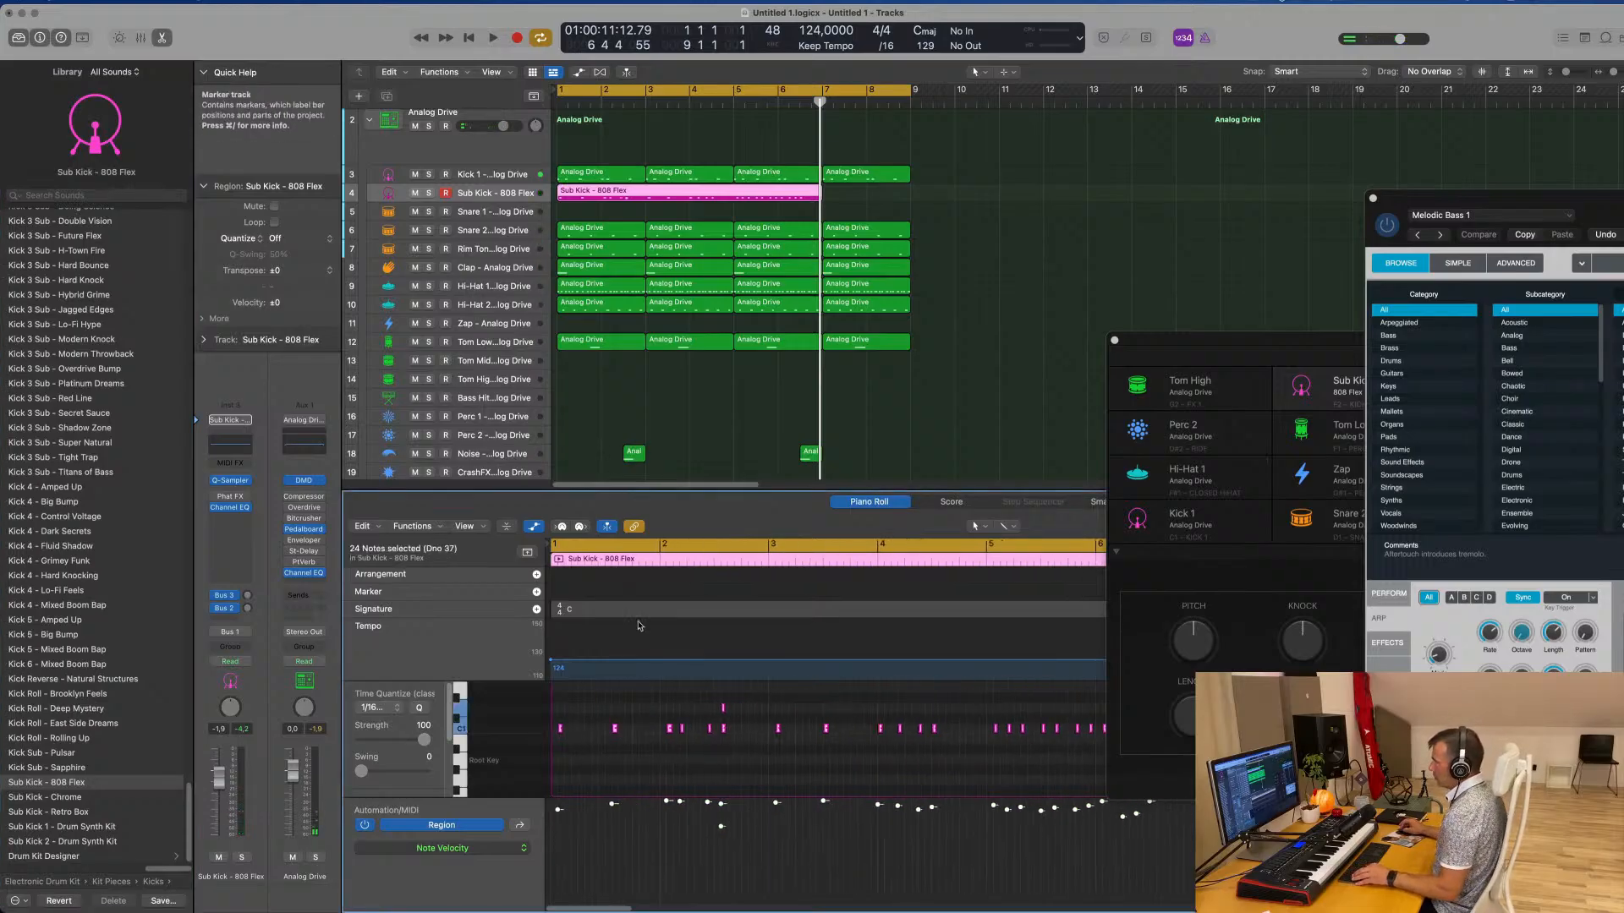
key(super+Left)
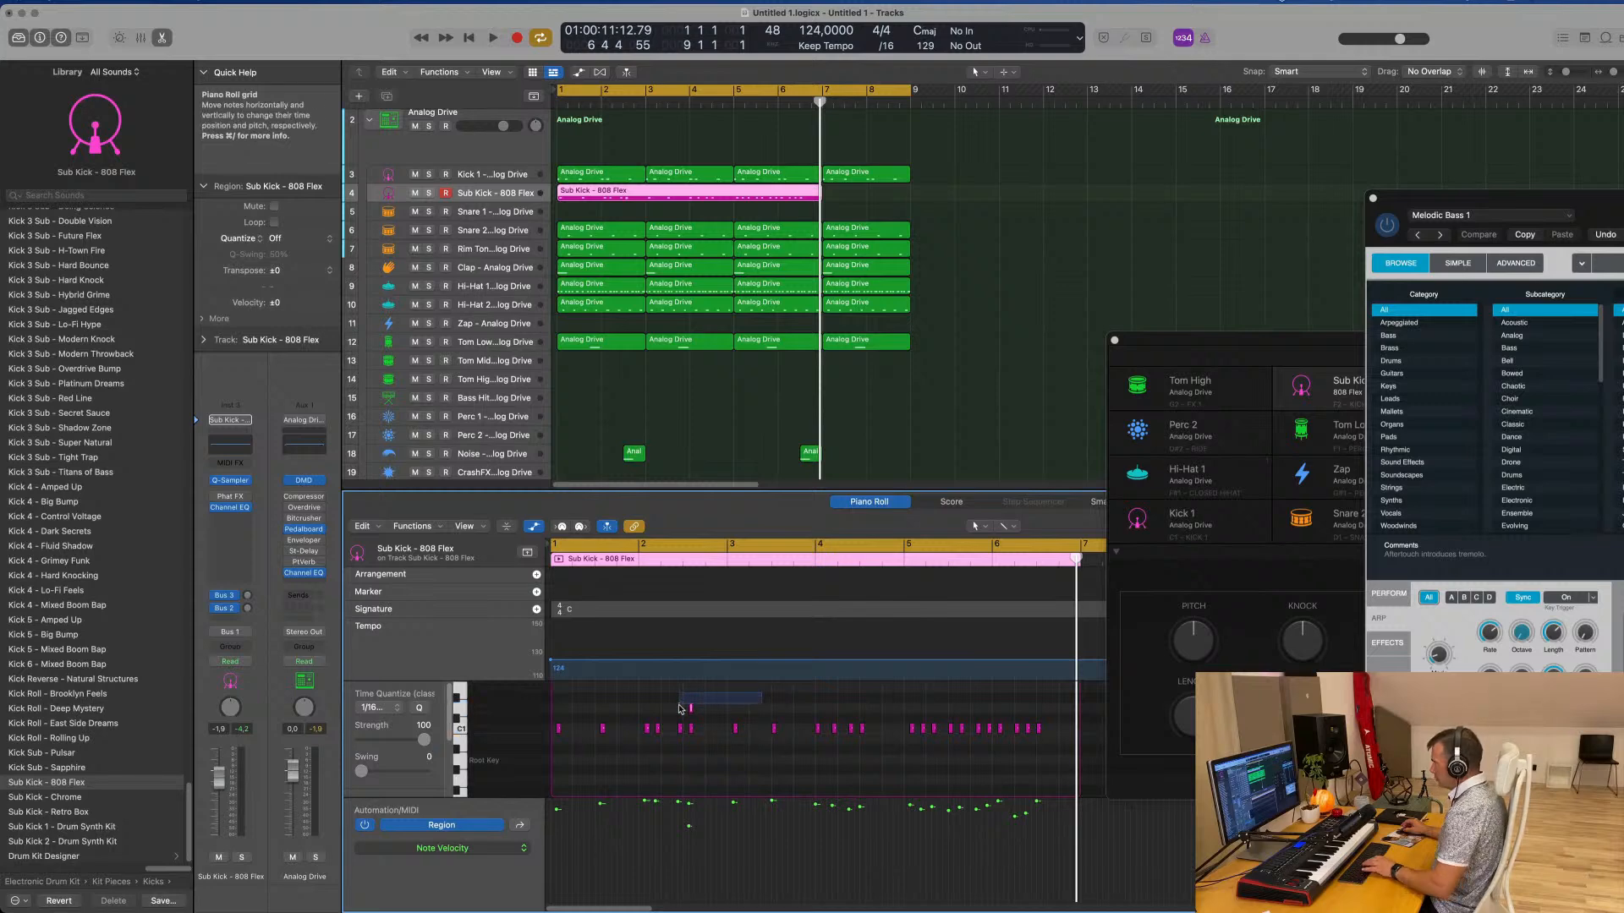
Delete the stray higher-pitched note and shift the remaining sub kick notes one sixteenth earlier to start at 1 1 1 1
key(space)
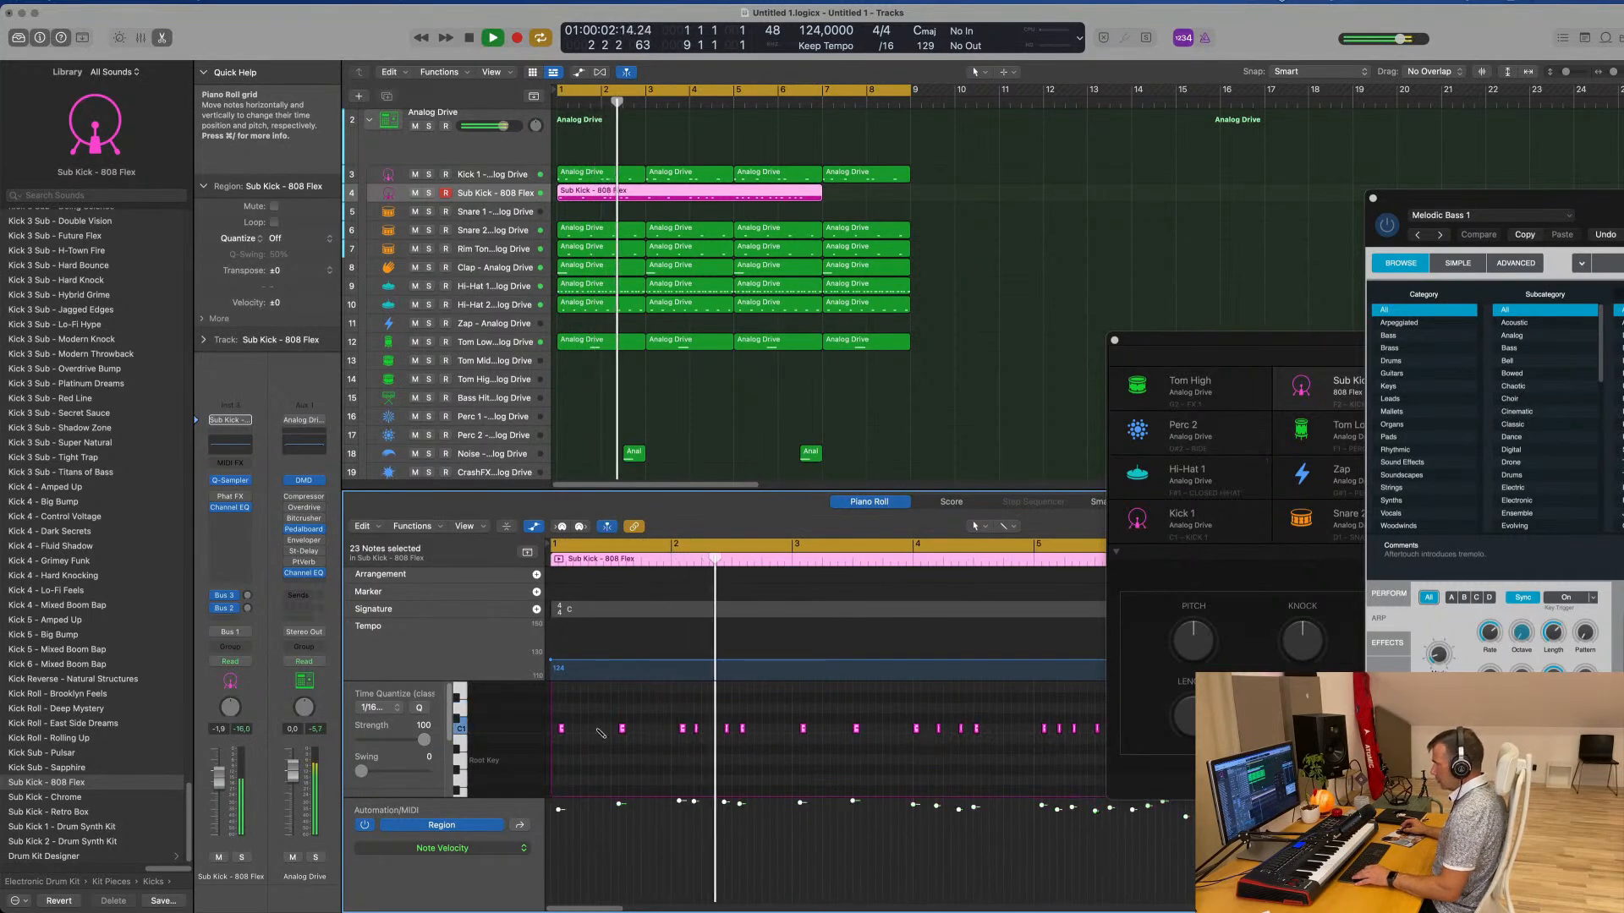
click(586, 738)
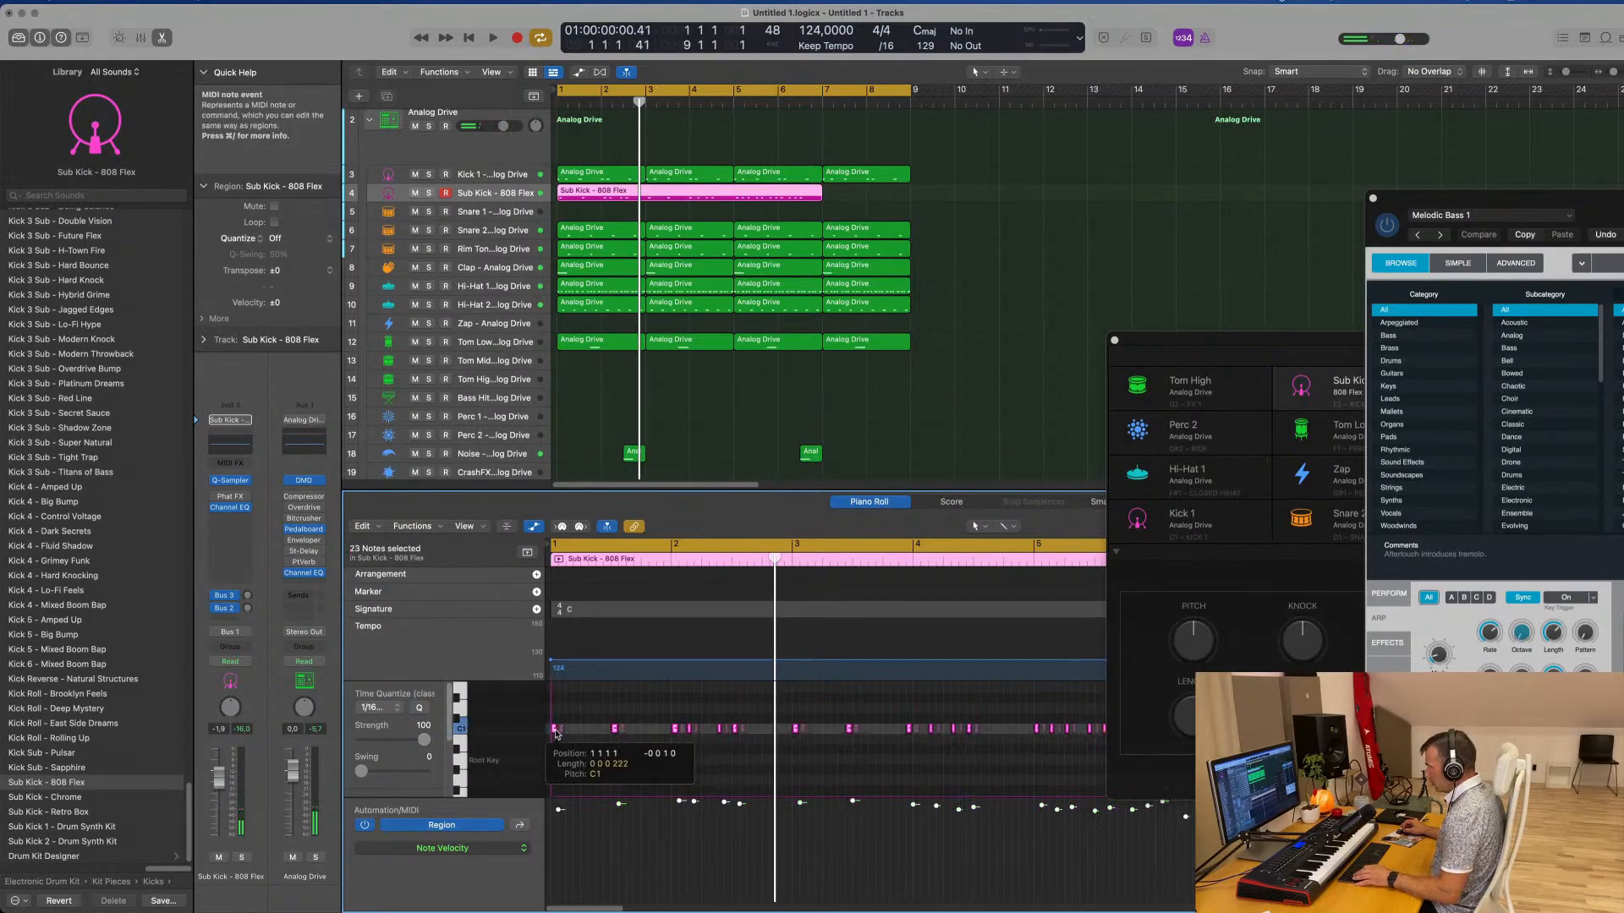
key(space)
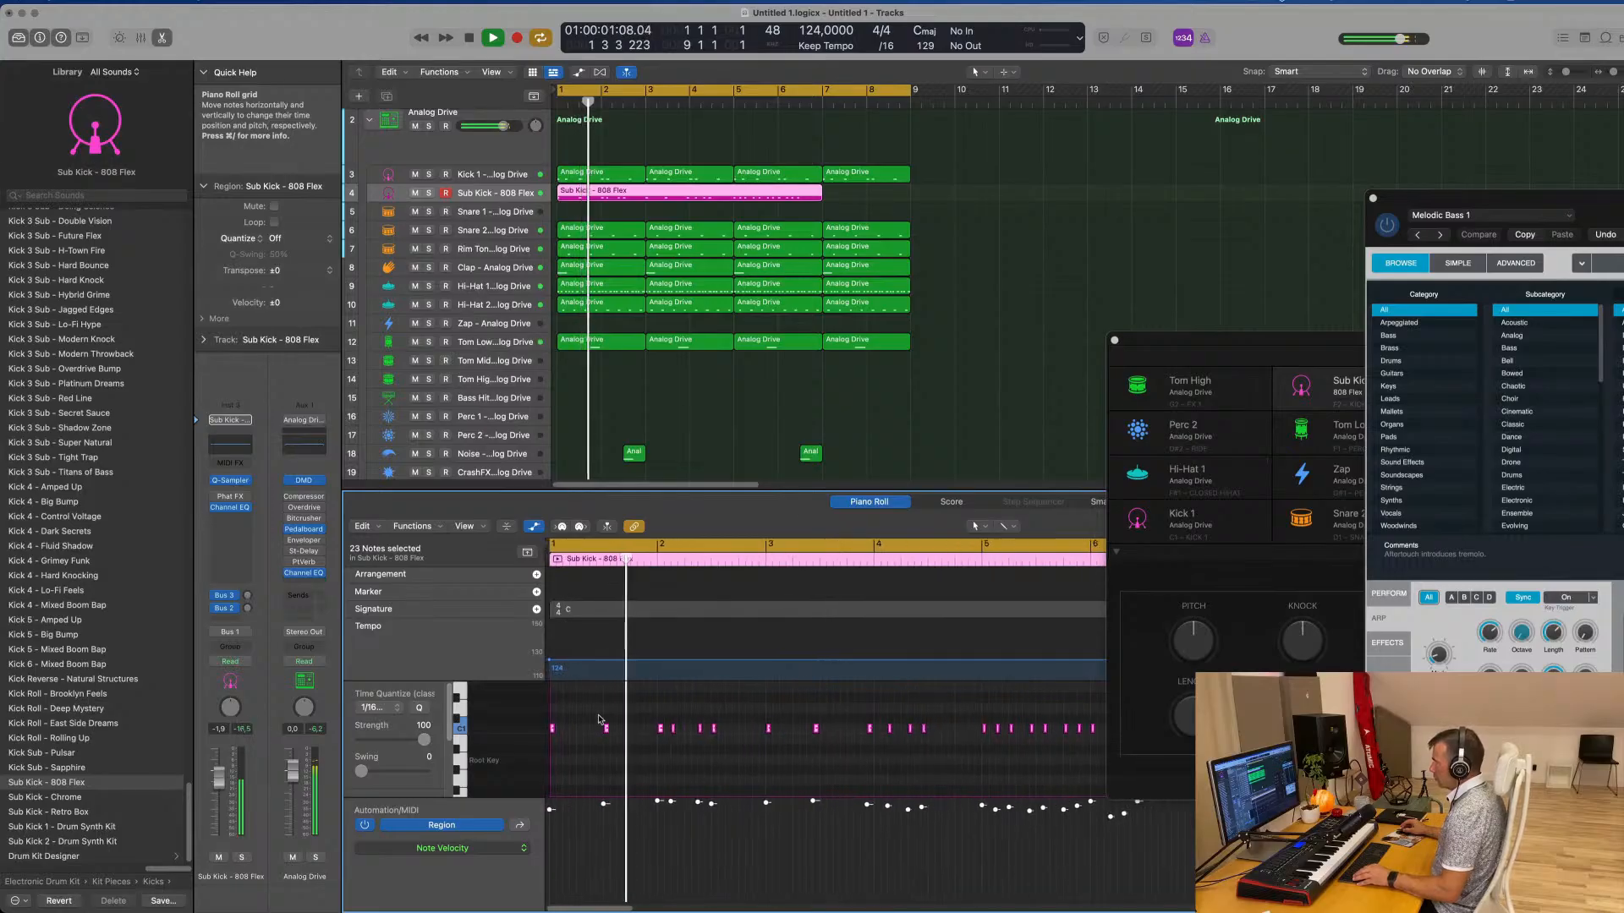
Listen through the shifted sub kick part, split its region at bar 5 and delete the section after the split
scroll(601, 717, up, 5)
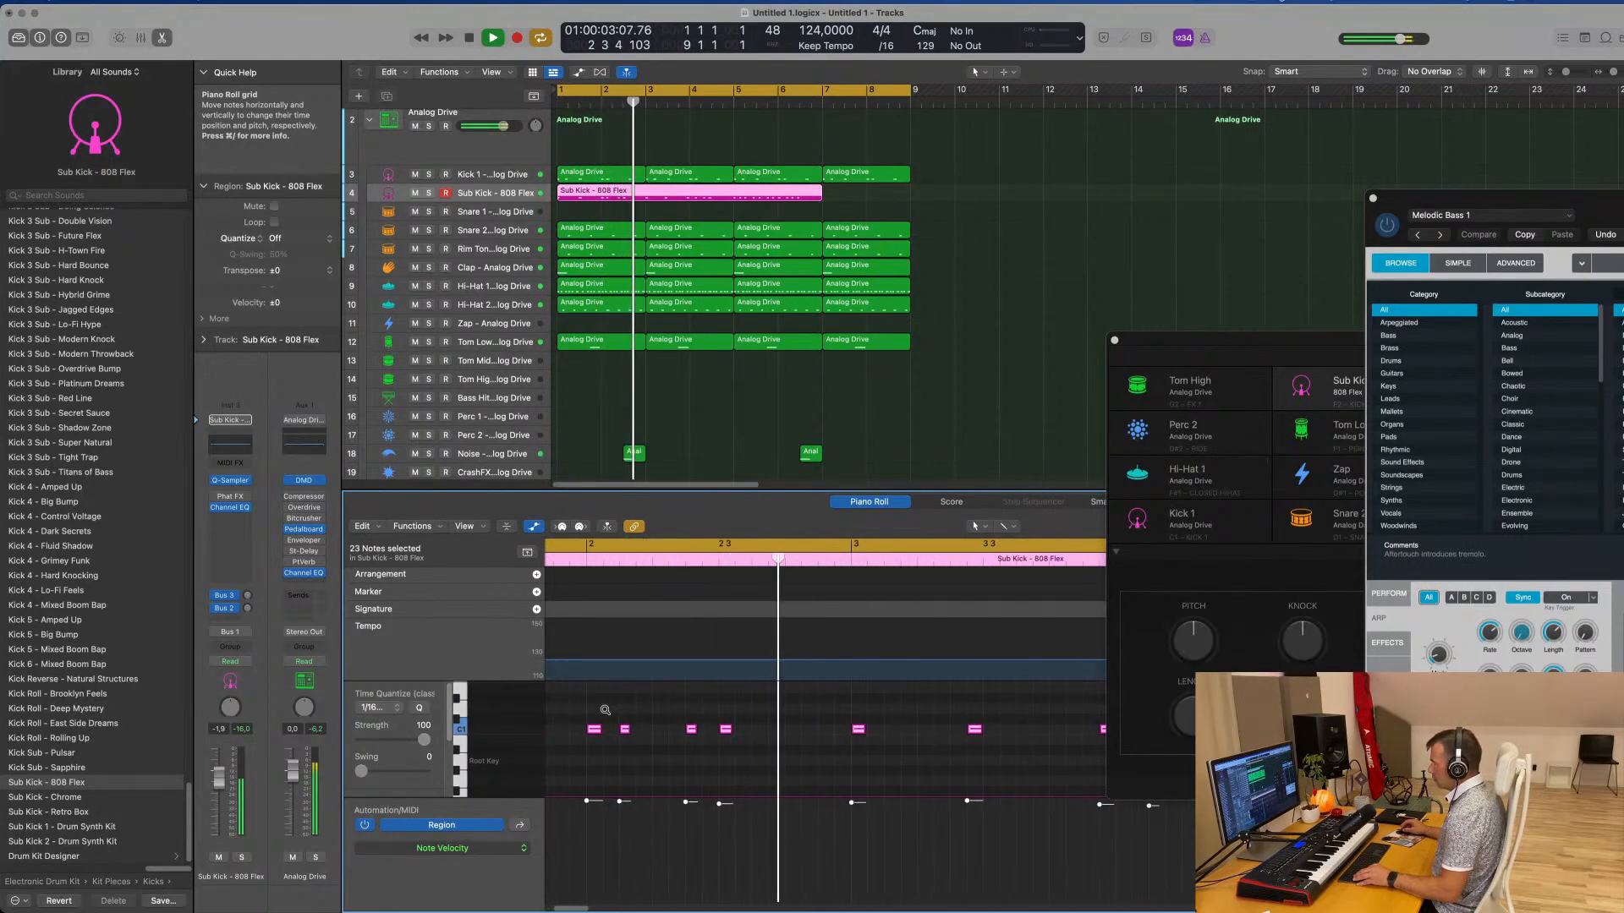
scroll(744, 717, down, 5)
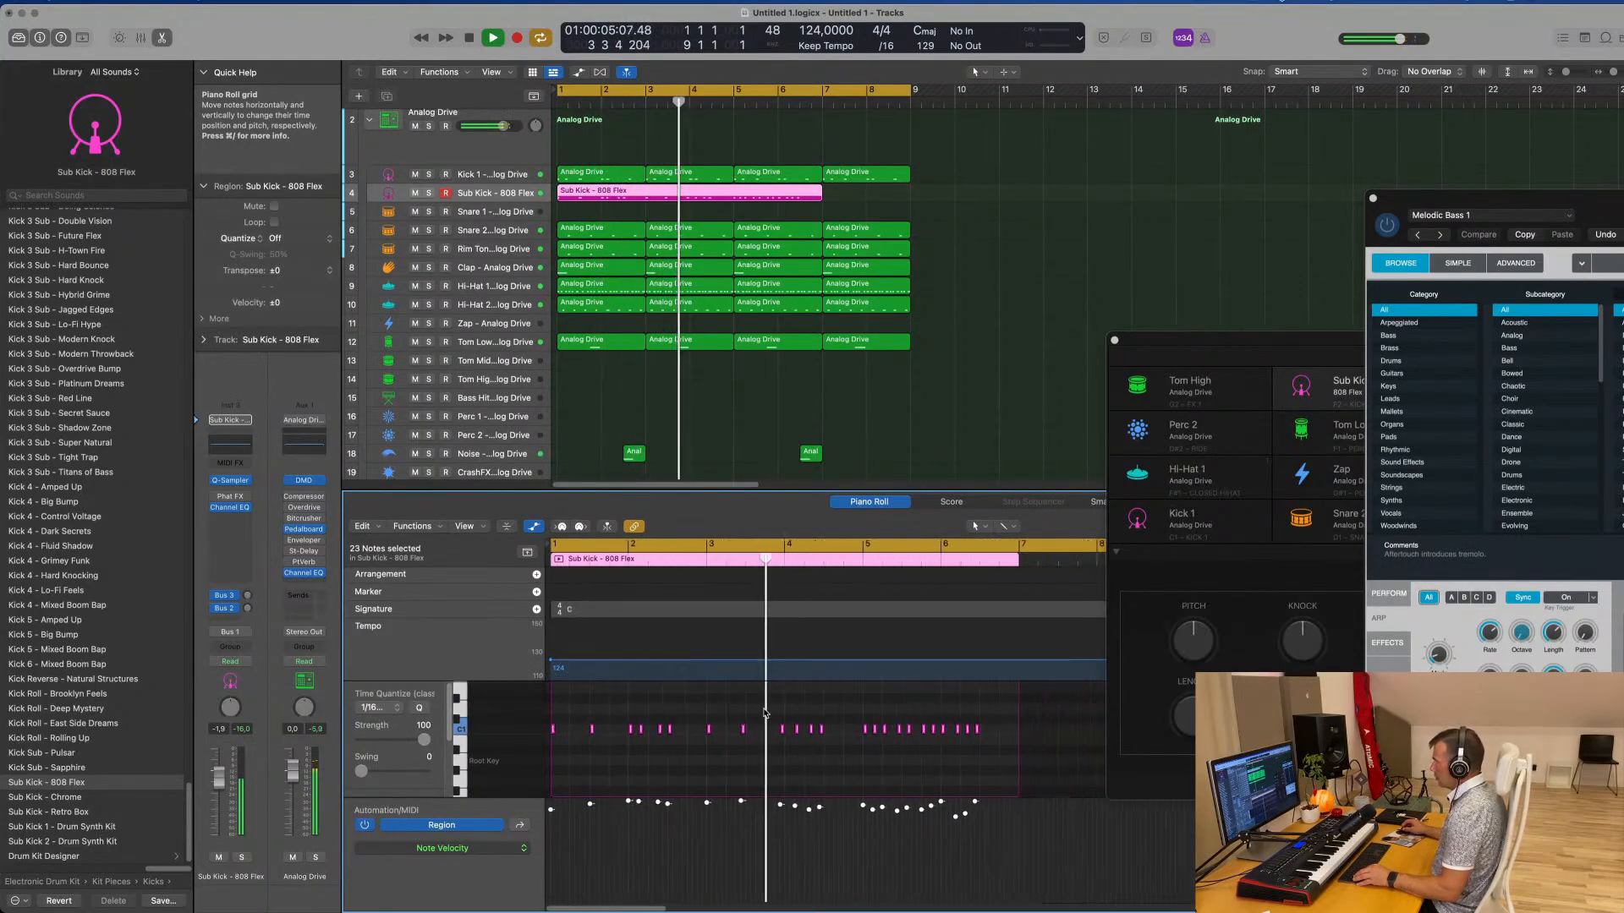
scroll(763, 710, up, 5)
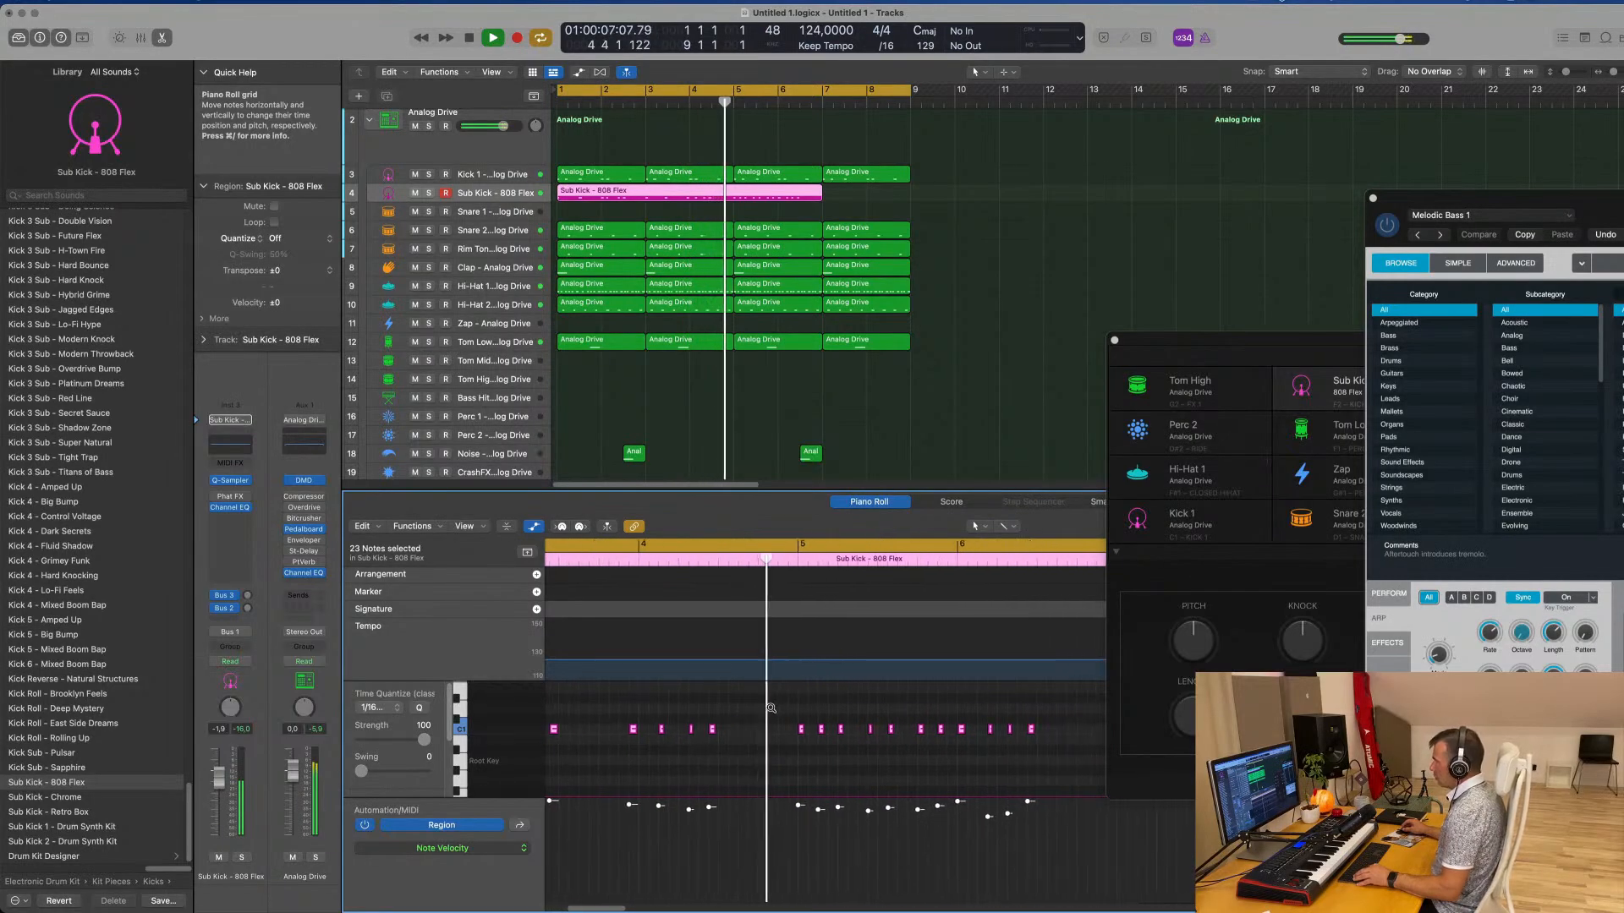
scroll(764, 710, down, 3)
scroll(831, 717, up, 3)
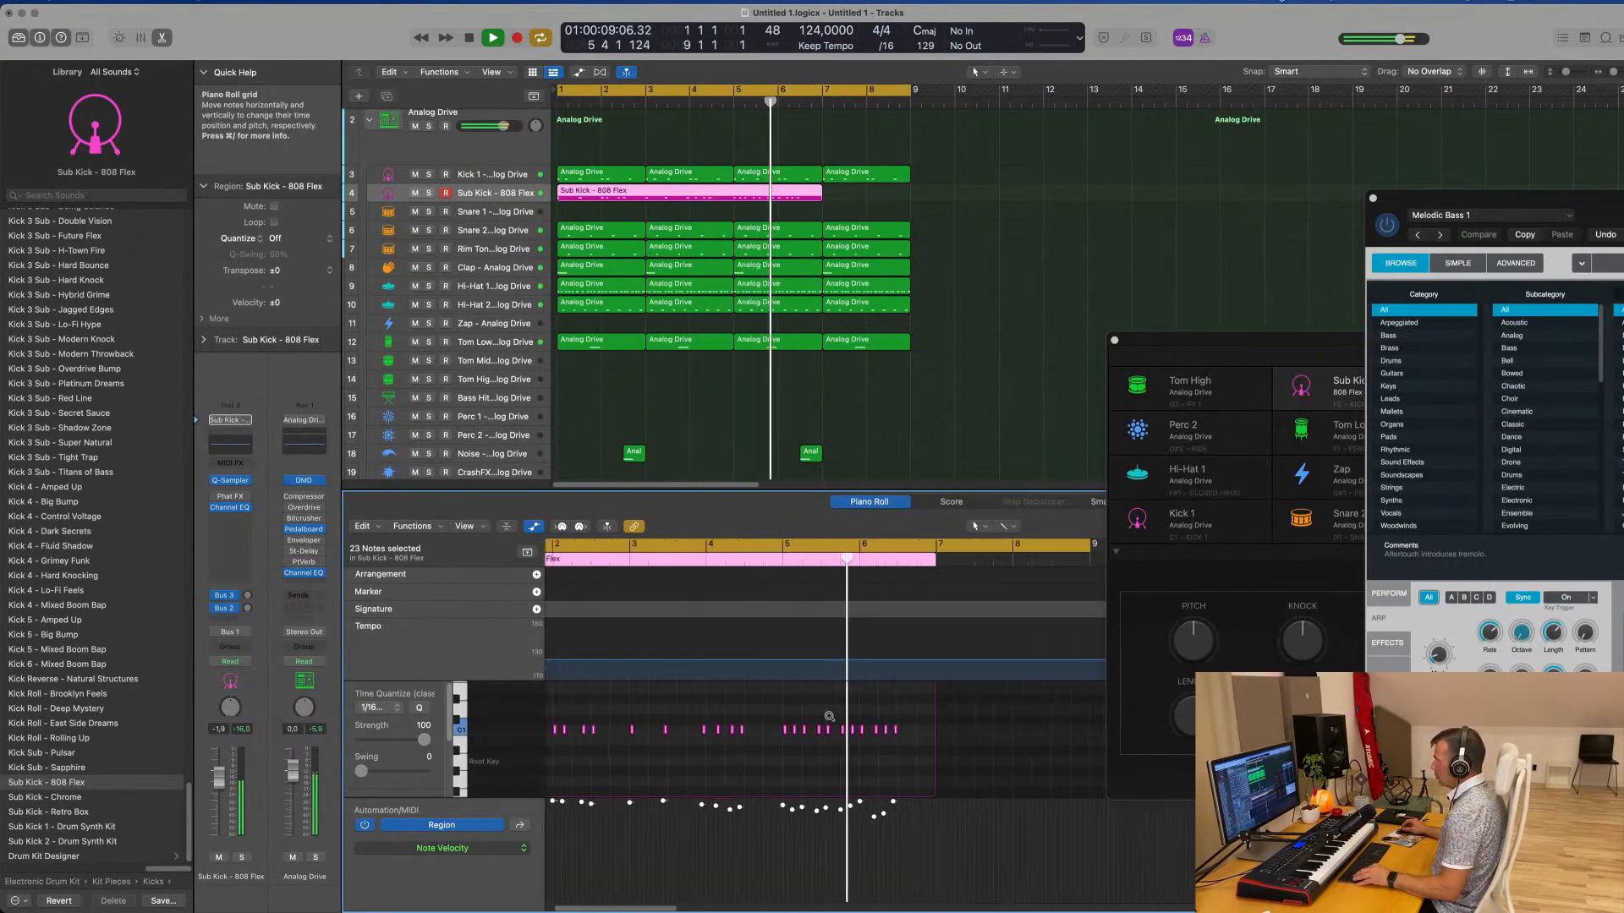
scroll(830, 716, up, 3)
key(Return)
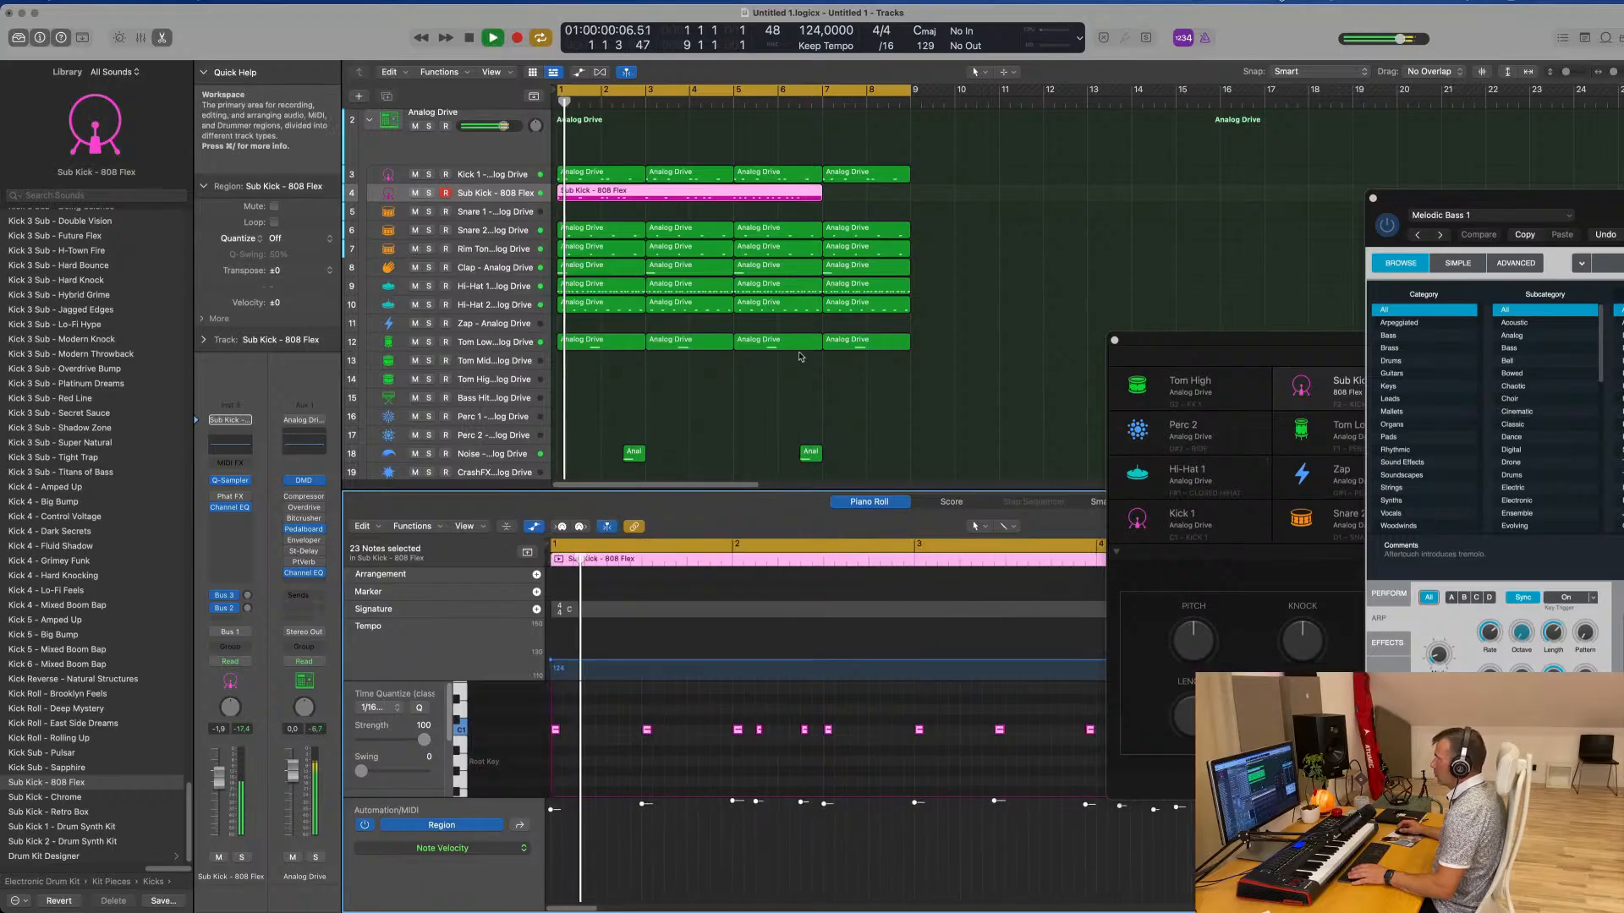
super+double_click(732, 193)
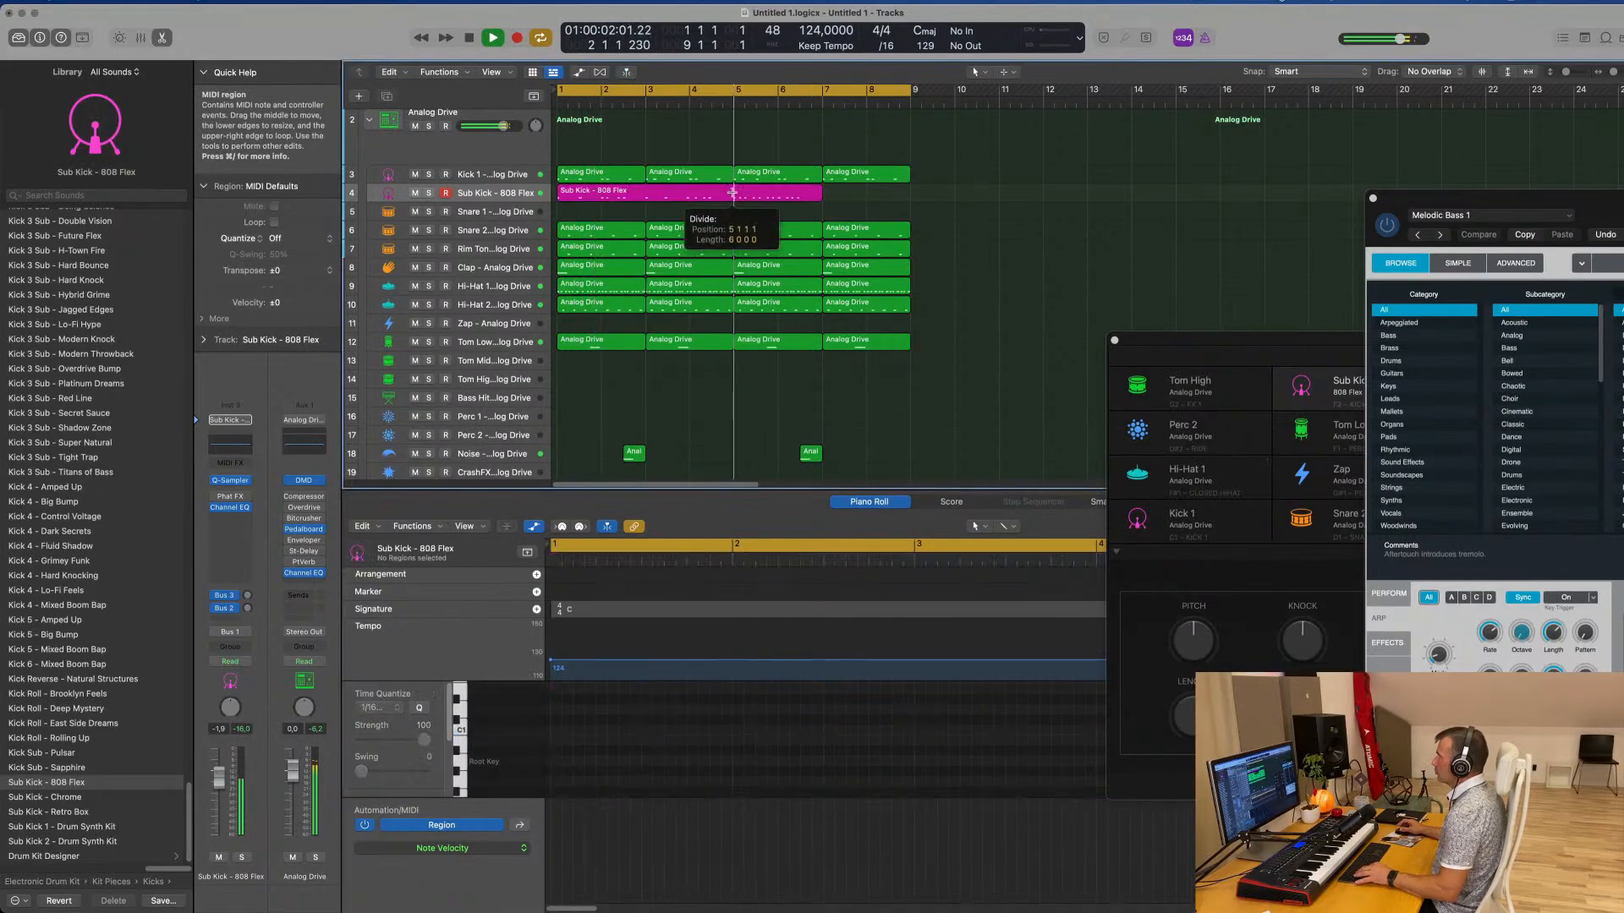
key(BackSpace)
click(704, 193)
Move the sub kick note in the middle of bar 3 one sixteenth later to 3 3 1 1 and replay the pattern
scroll(695, 207, down, 1)
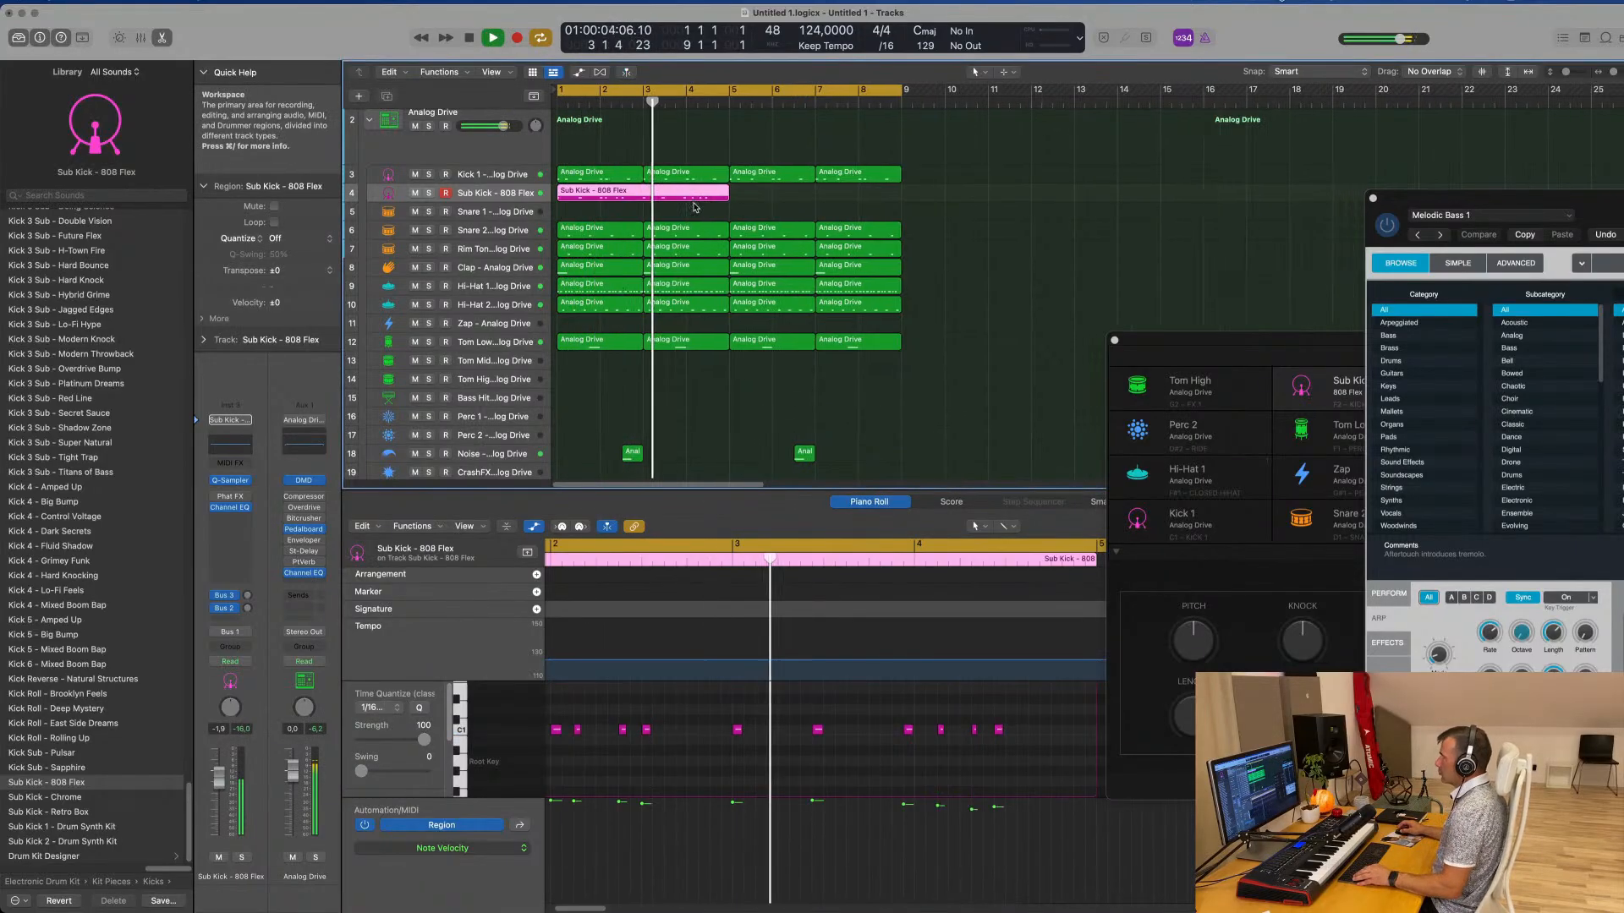
scroll(796, 742, down, 1)
key(Return)
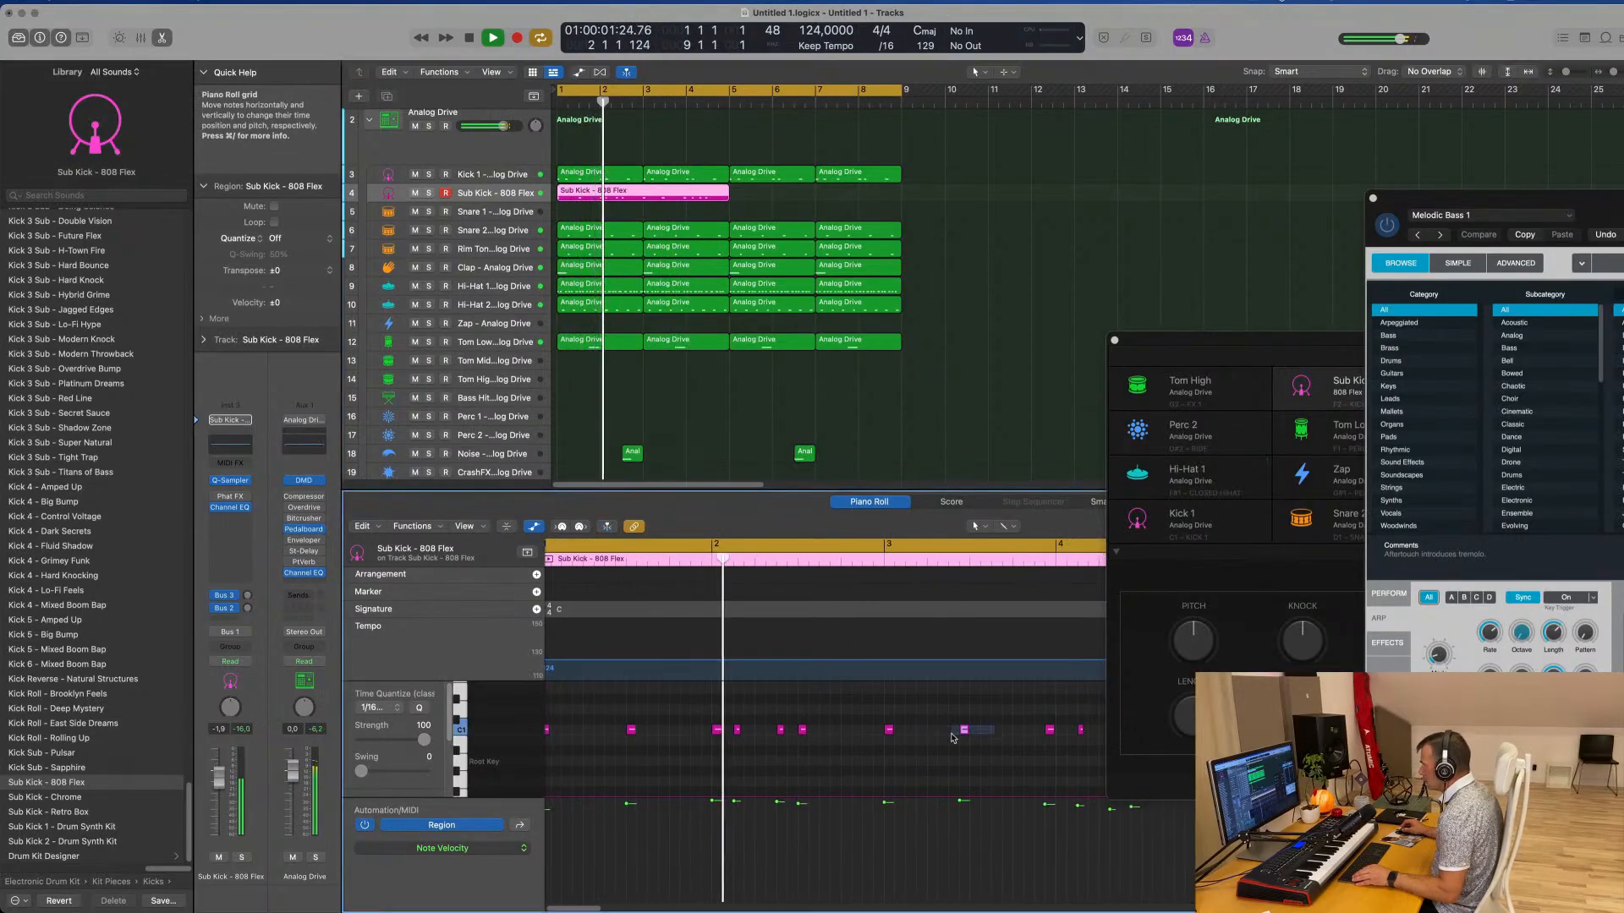
drag(970, 732, 974, 734)
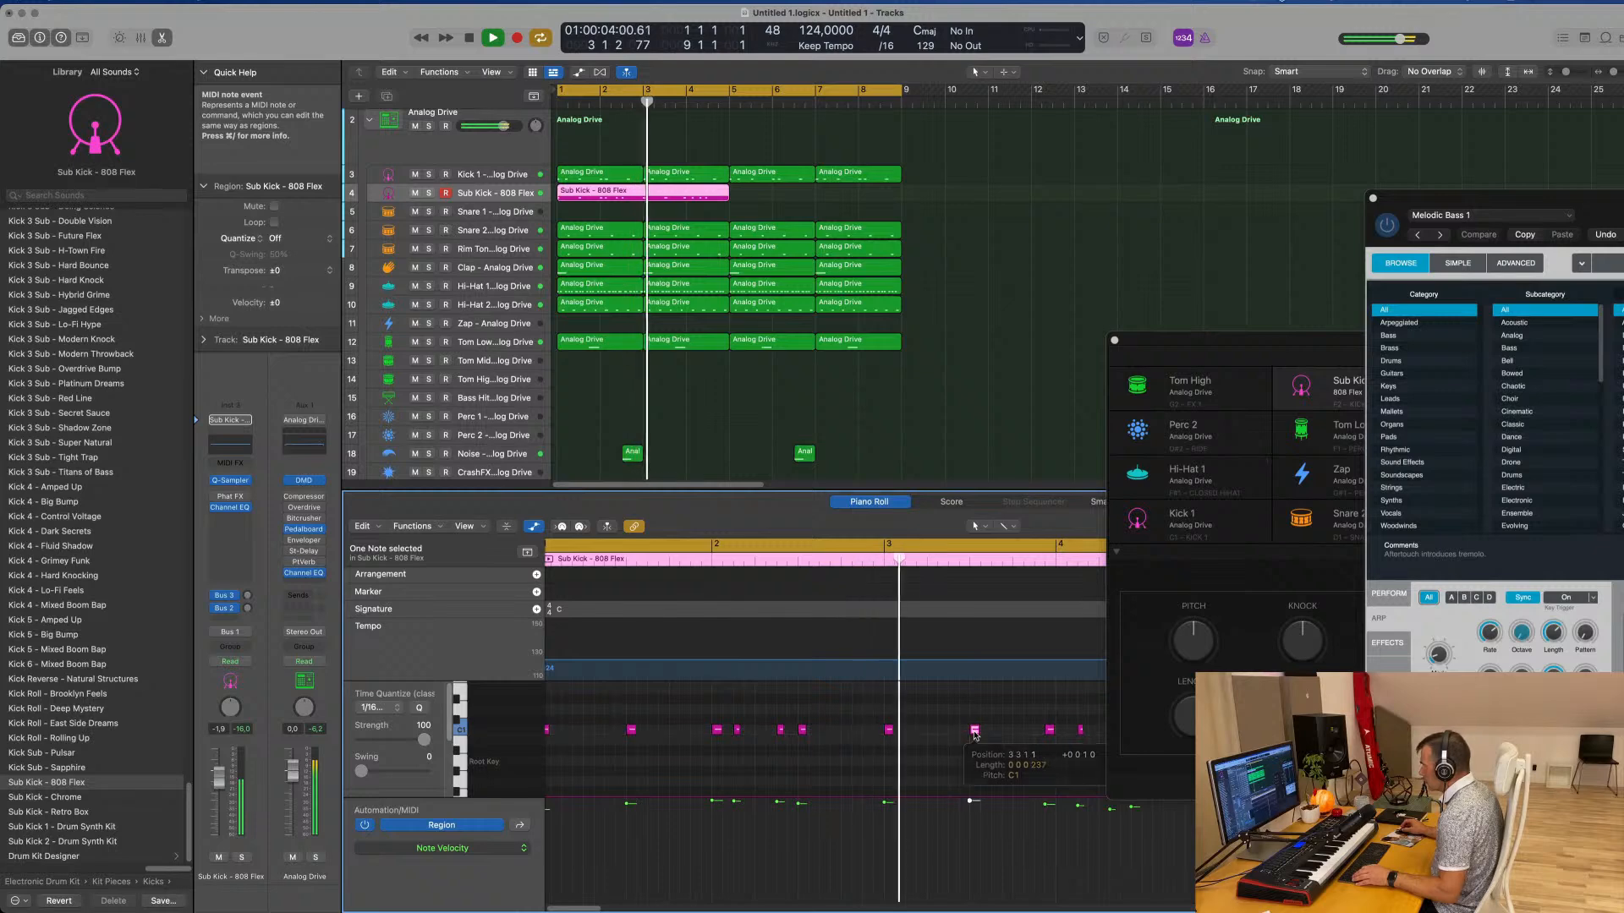
key(Return)
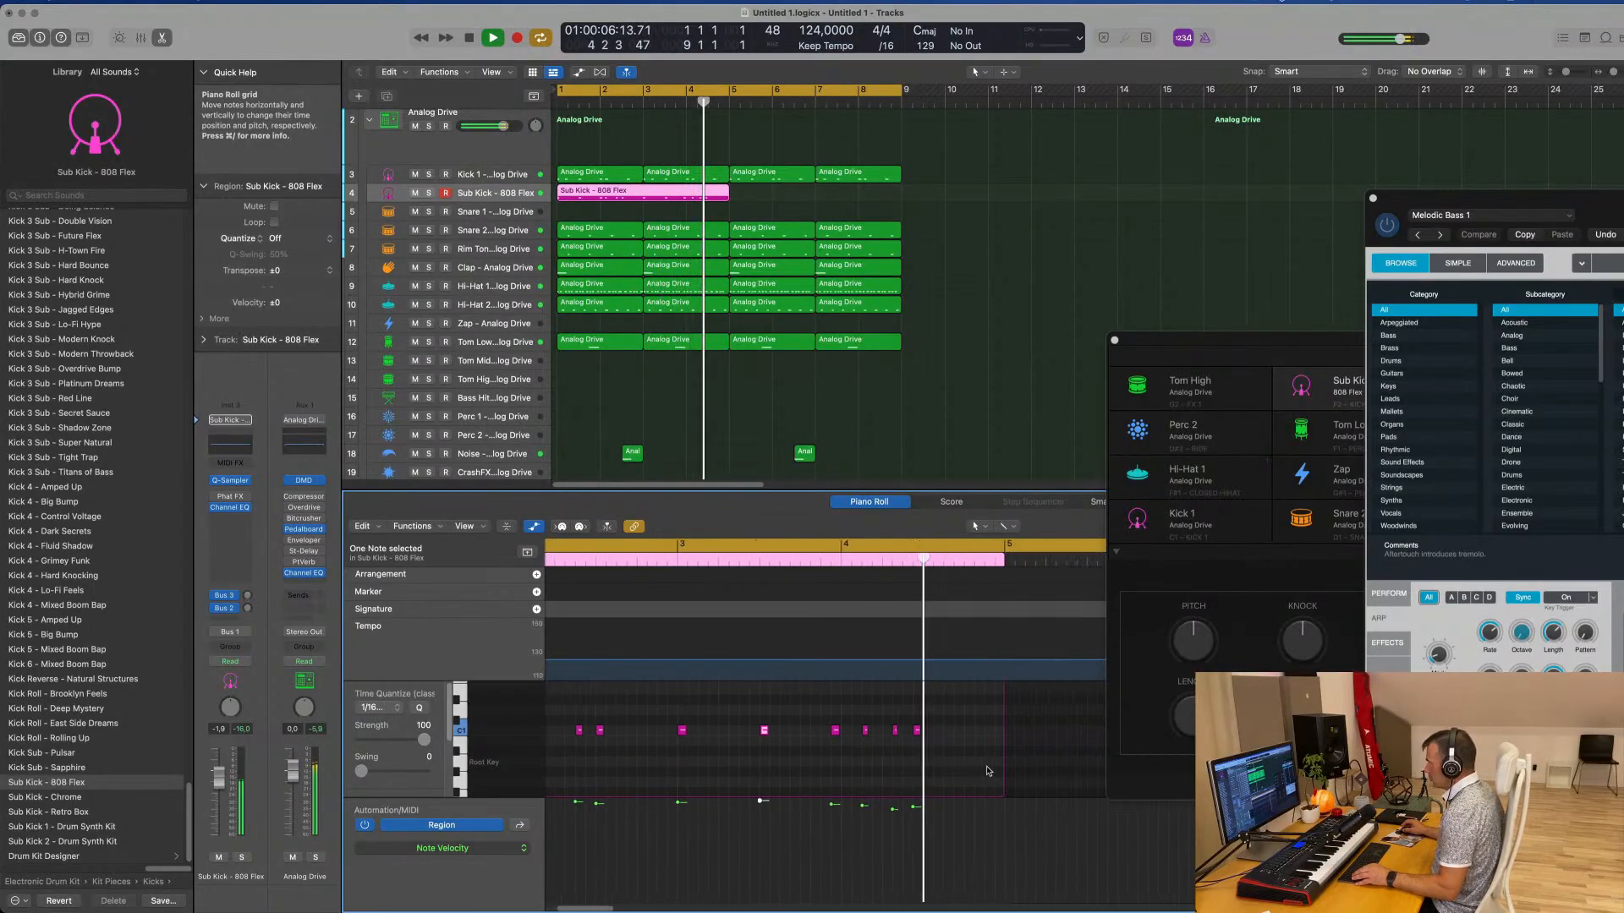
Move the last four sub kick notes one sixteenth later so the group starts on bar 4, and replay the part
key(space)
drag(738, 705, 860, 761)
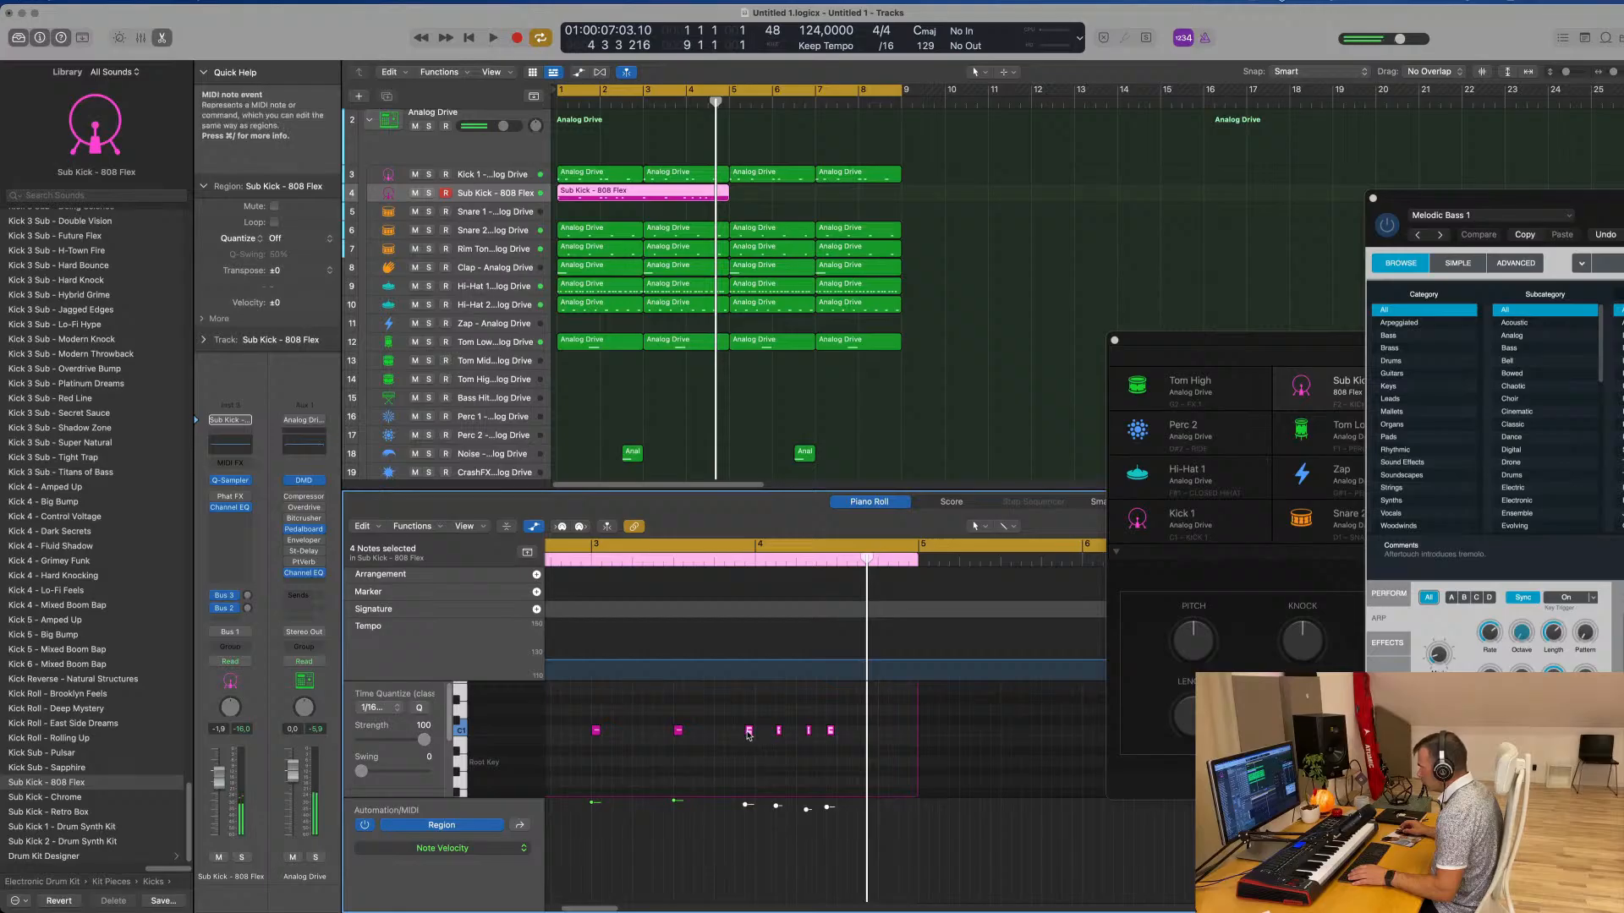
drag(748, 735, 757, 736)
key(space)
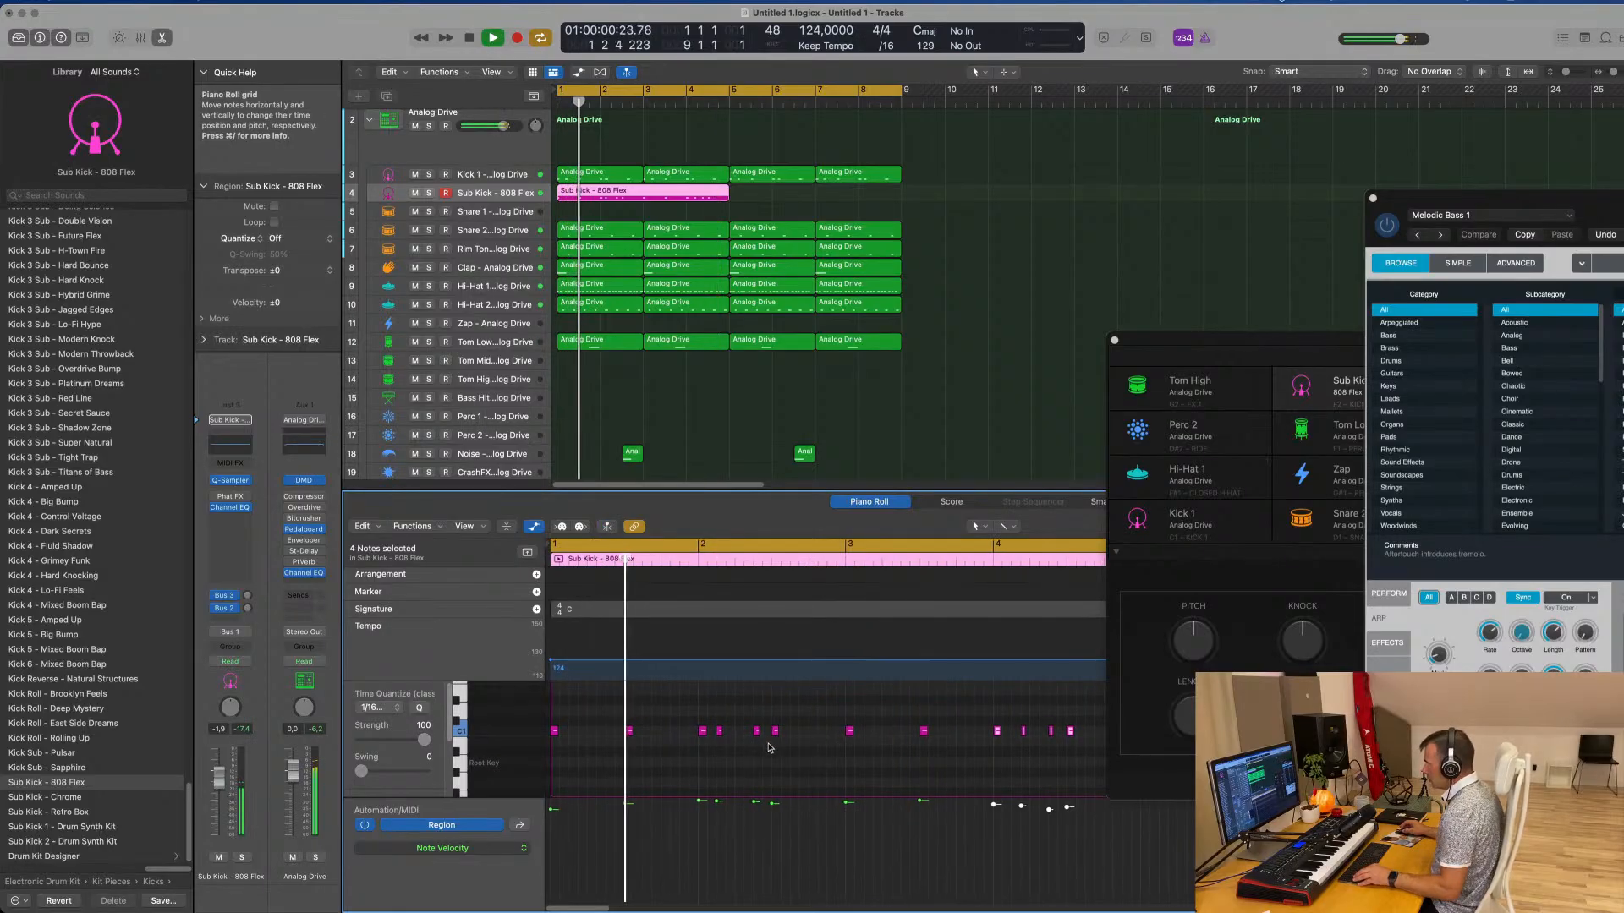
scroll(788, 750, up, 2)
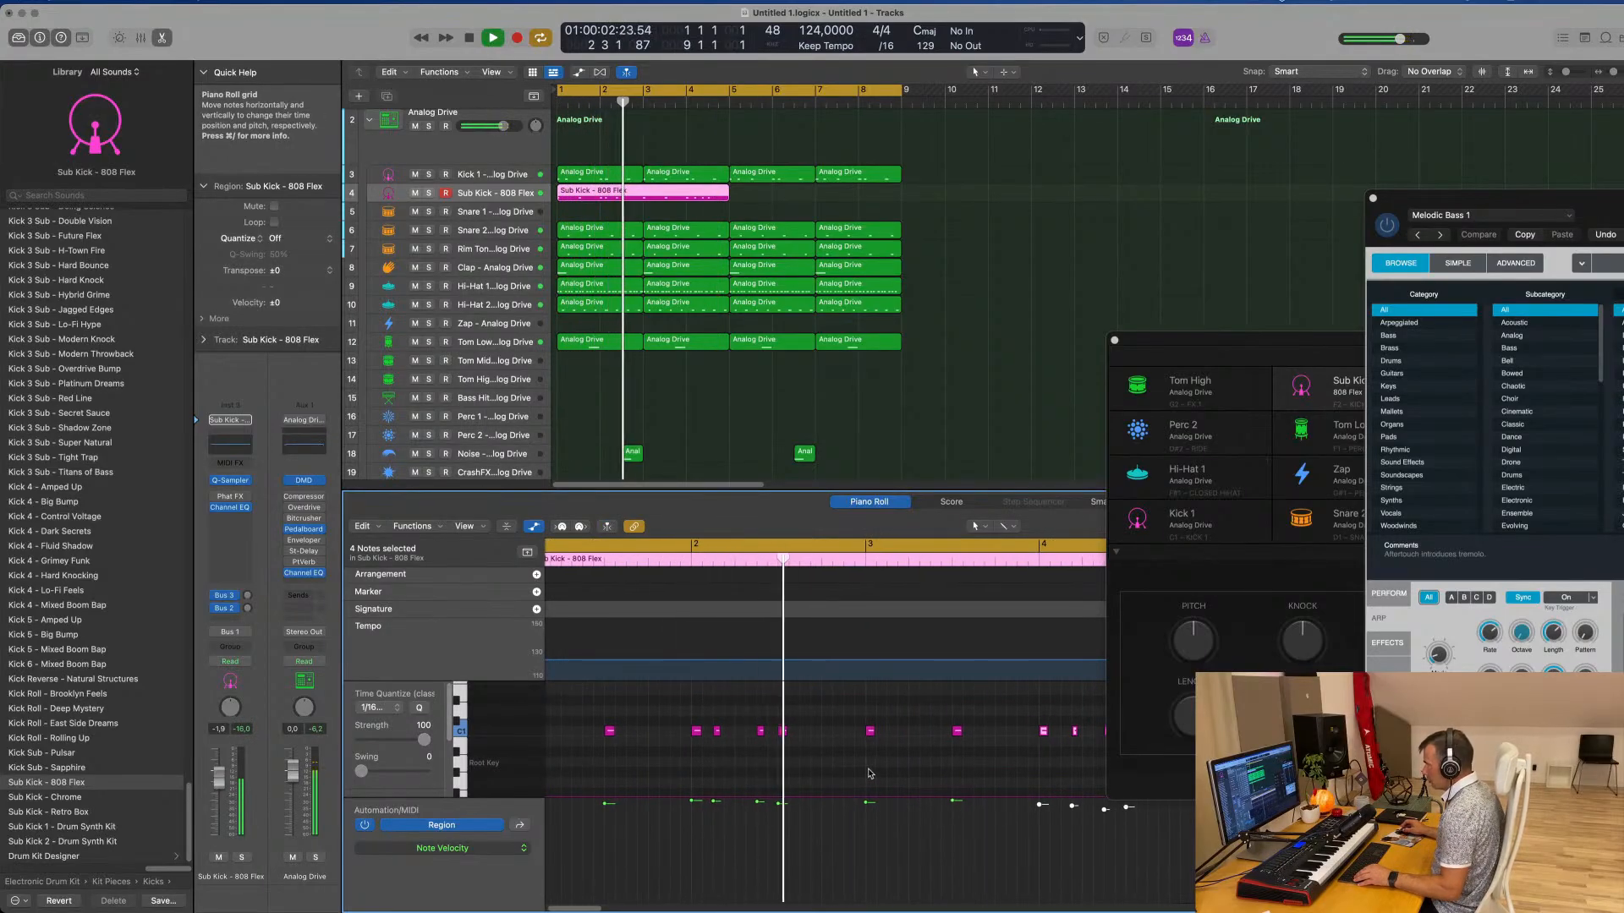
scroll(922, 768, right, 2)
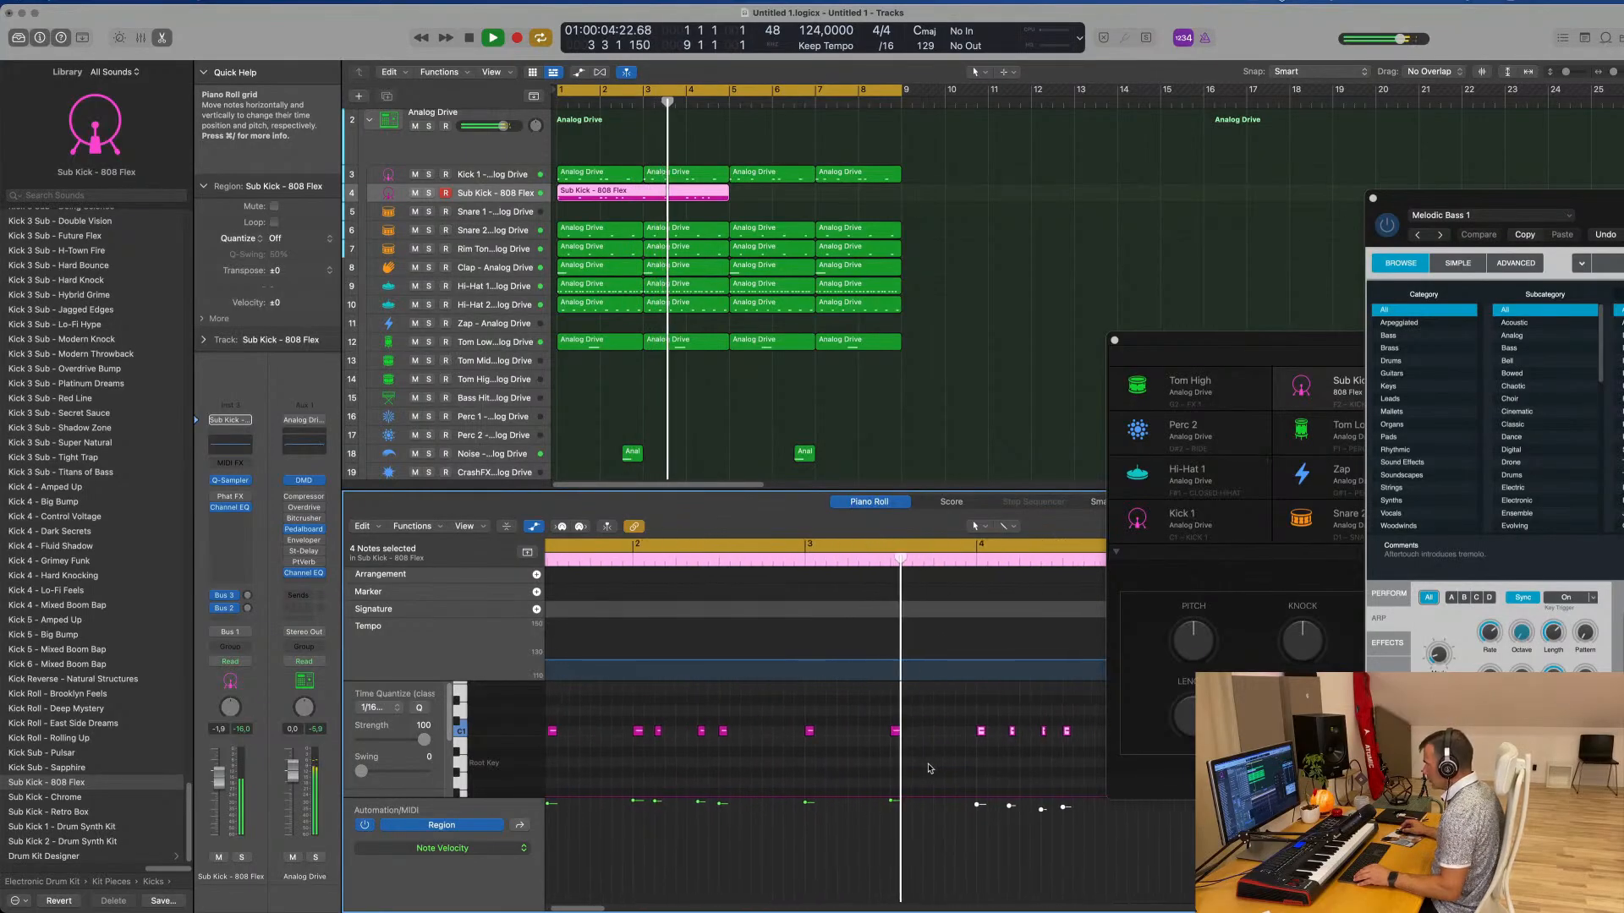
scroll(928, 767, right, 2)
scroll(929, 767, down, 1)
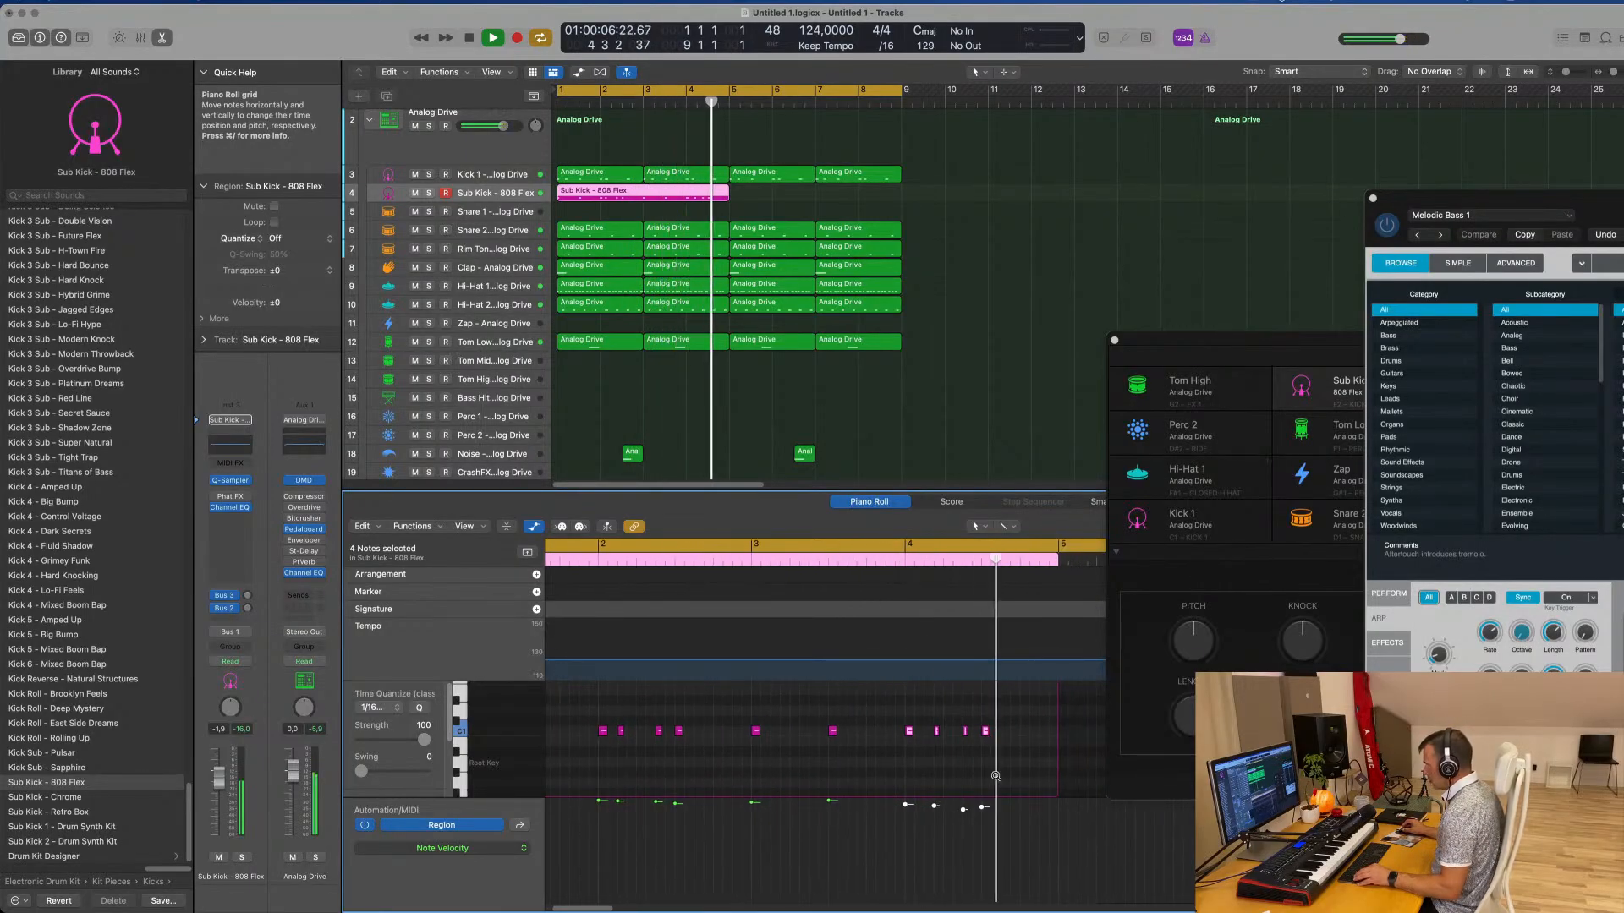
Repeat the sub kick region once so it fills bars 5 to 8, then select all regions on its track
scroll(995, 776, up, 2)
scroll(991, 744, down, 6)
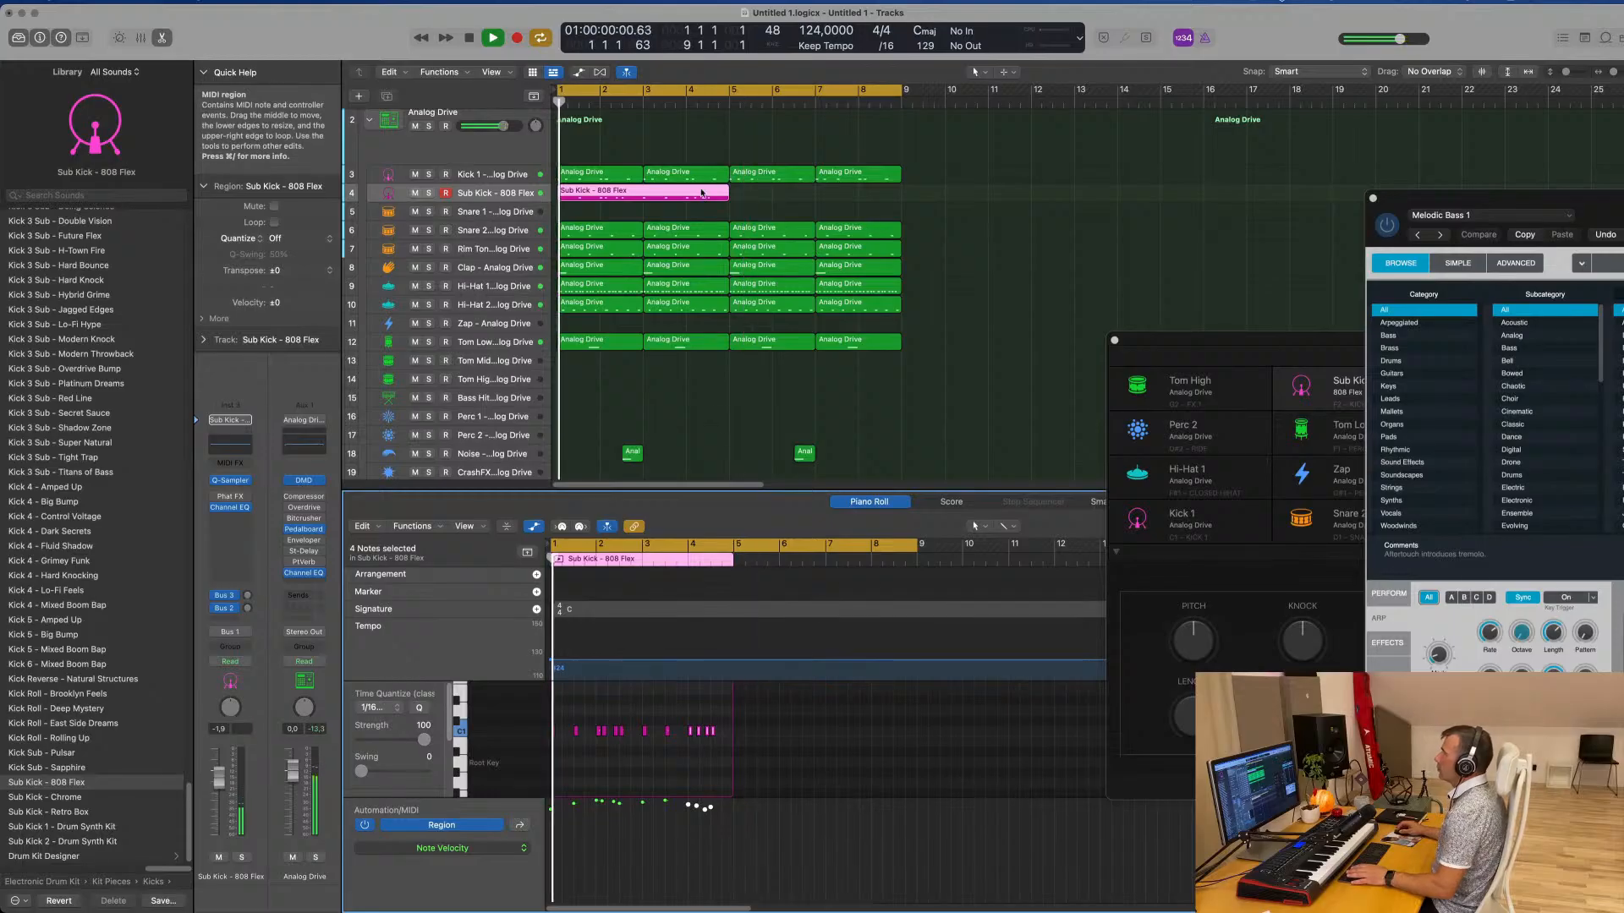
key(super+r)
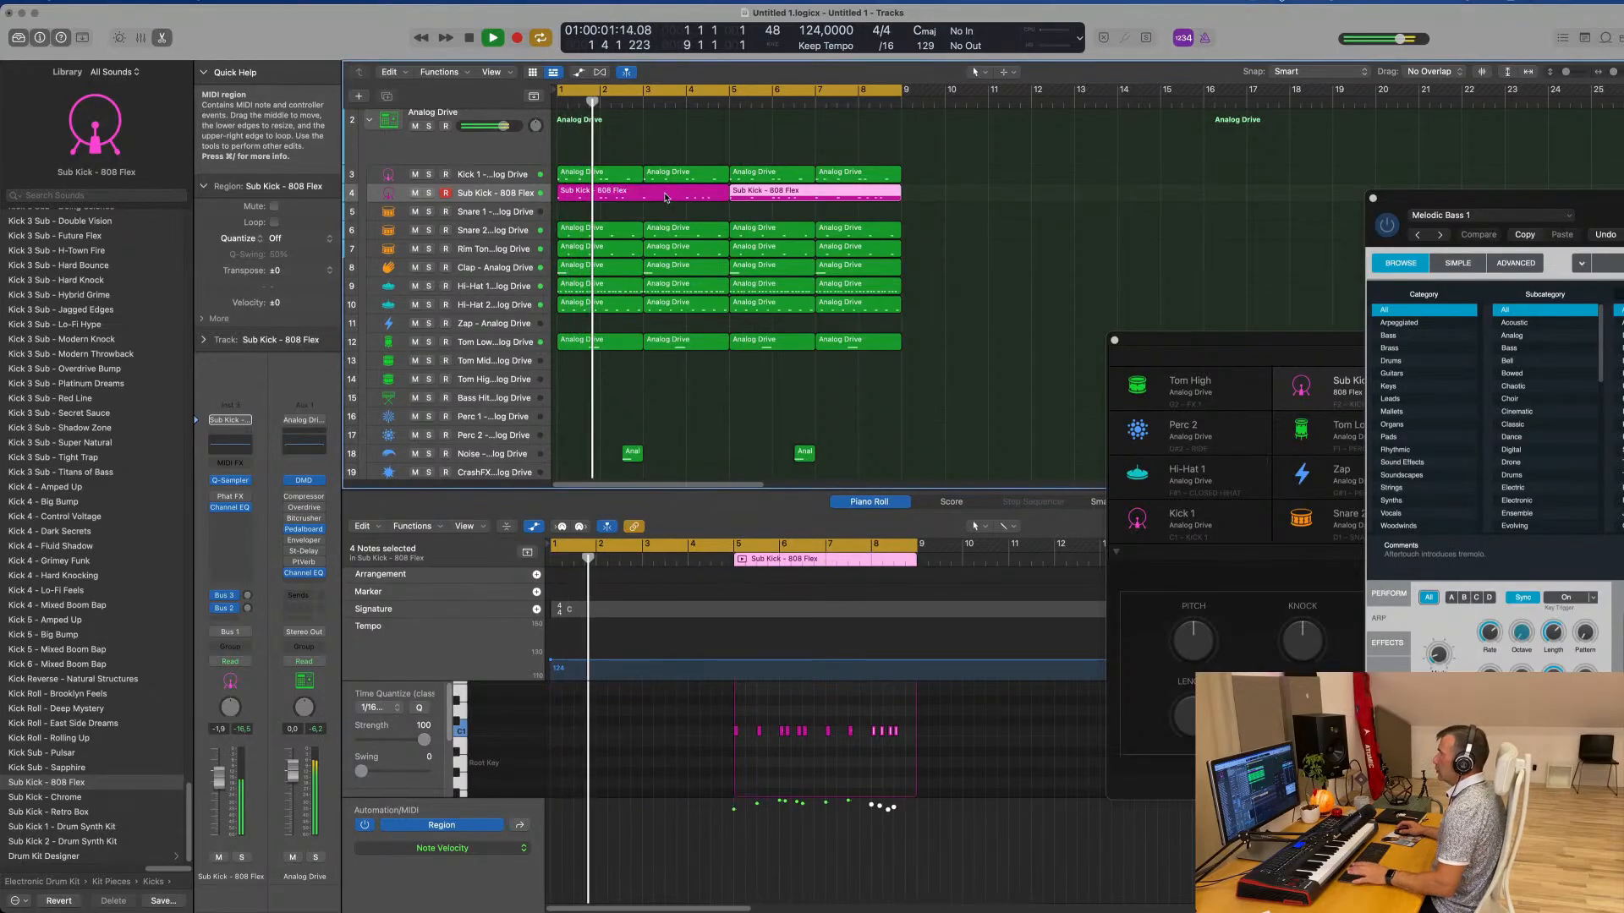
click(503, 193)
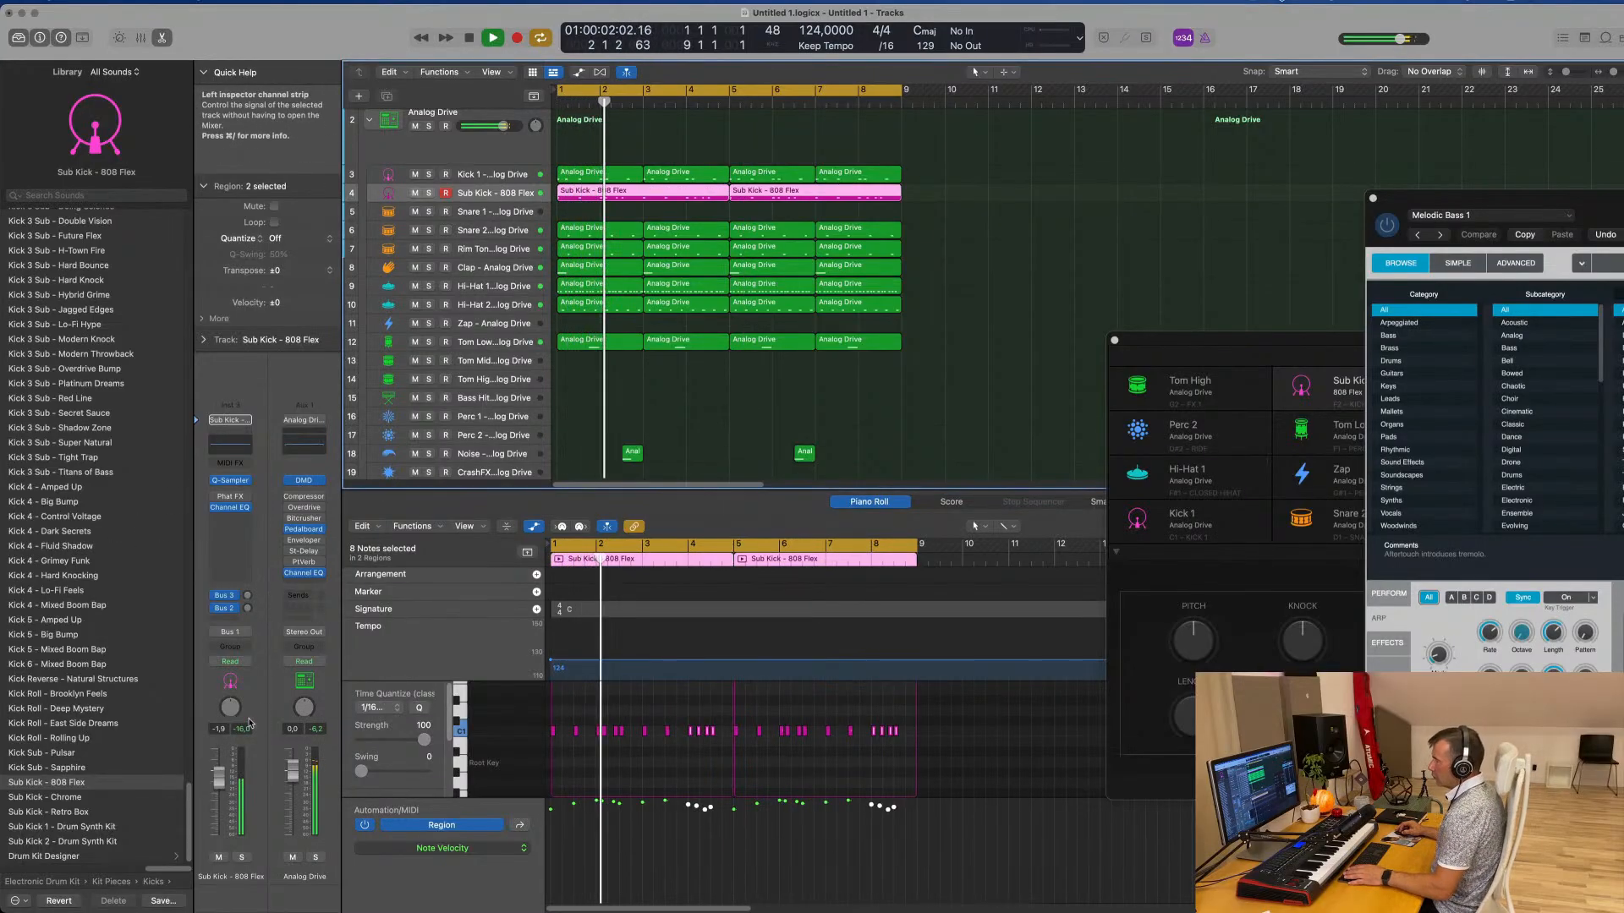
In the sub kick's Quick Sampler, turn on the LP 12dB Lush filter and set its cutoff to about 48.3%
click(232, 484)
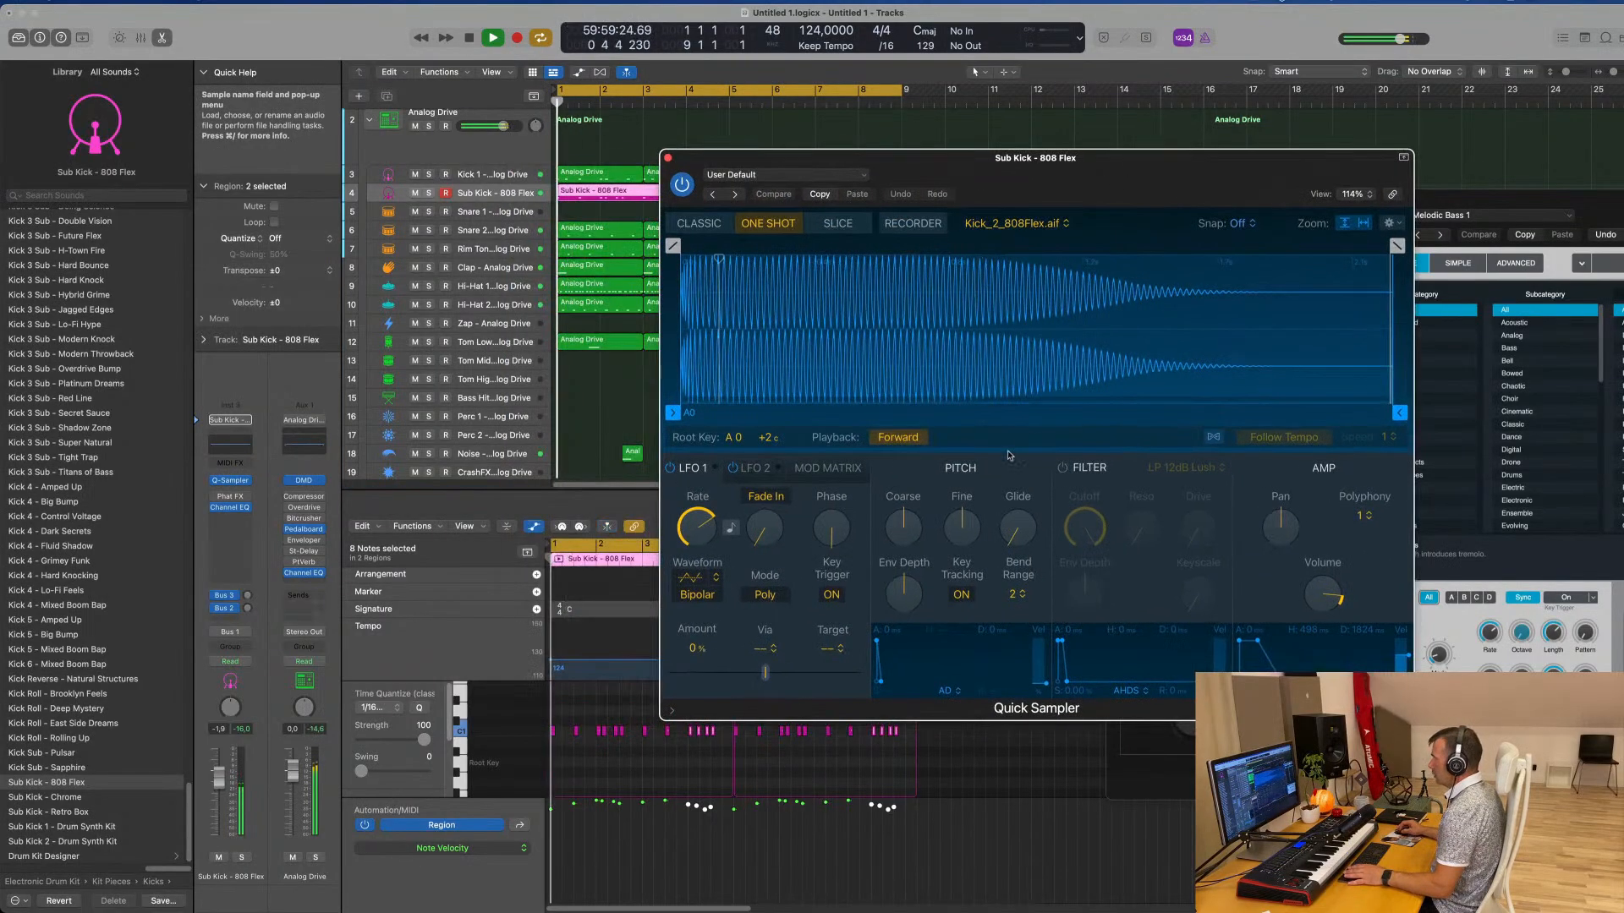
mouse_move(964, 522)
mouse_down()
mouse_move(972, 546)
mouse_move(975, 524)
mouse_up()
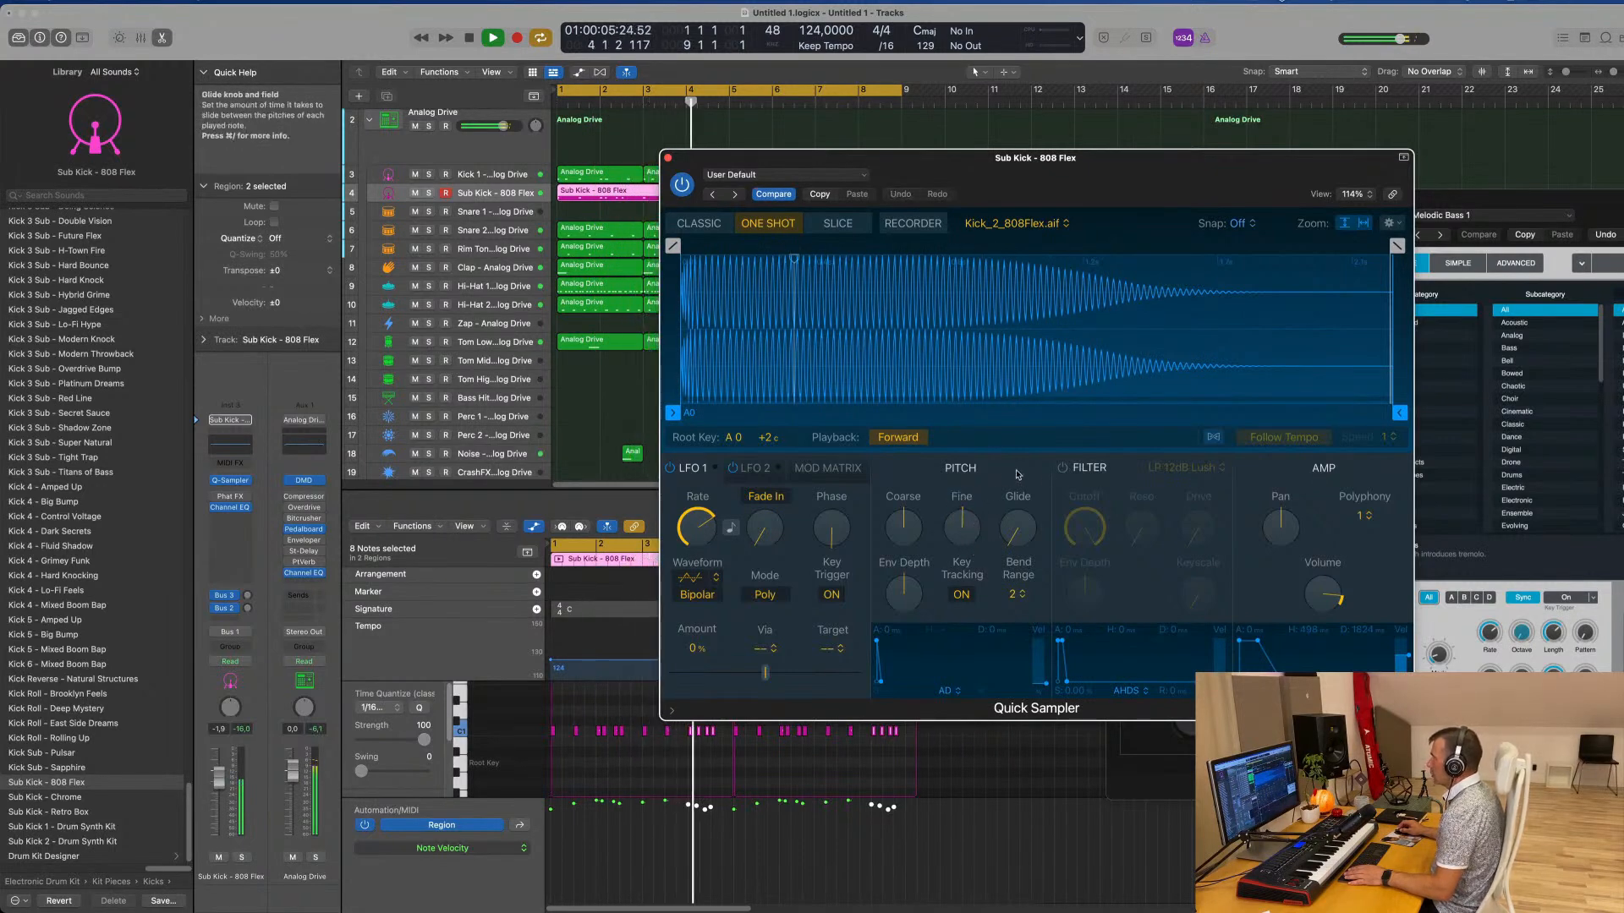
click(1061, 470)
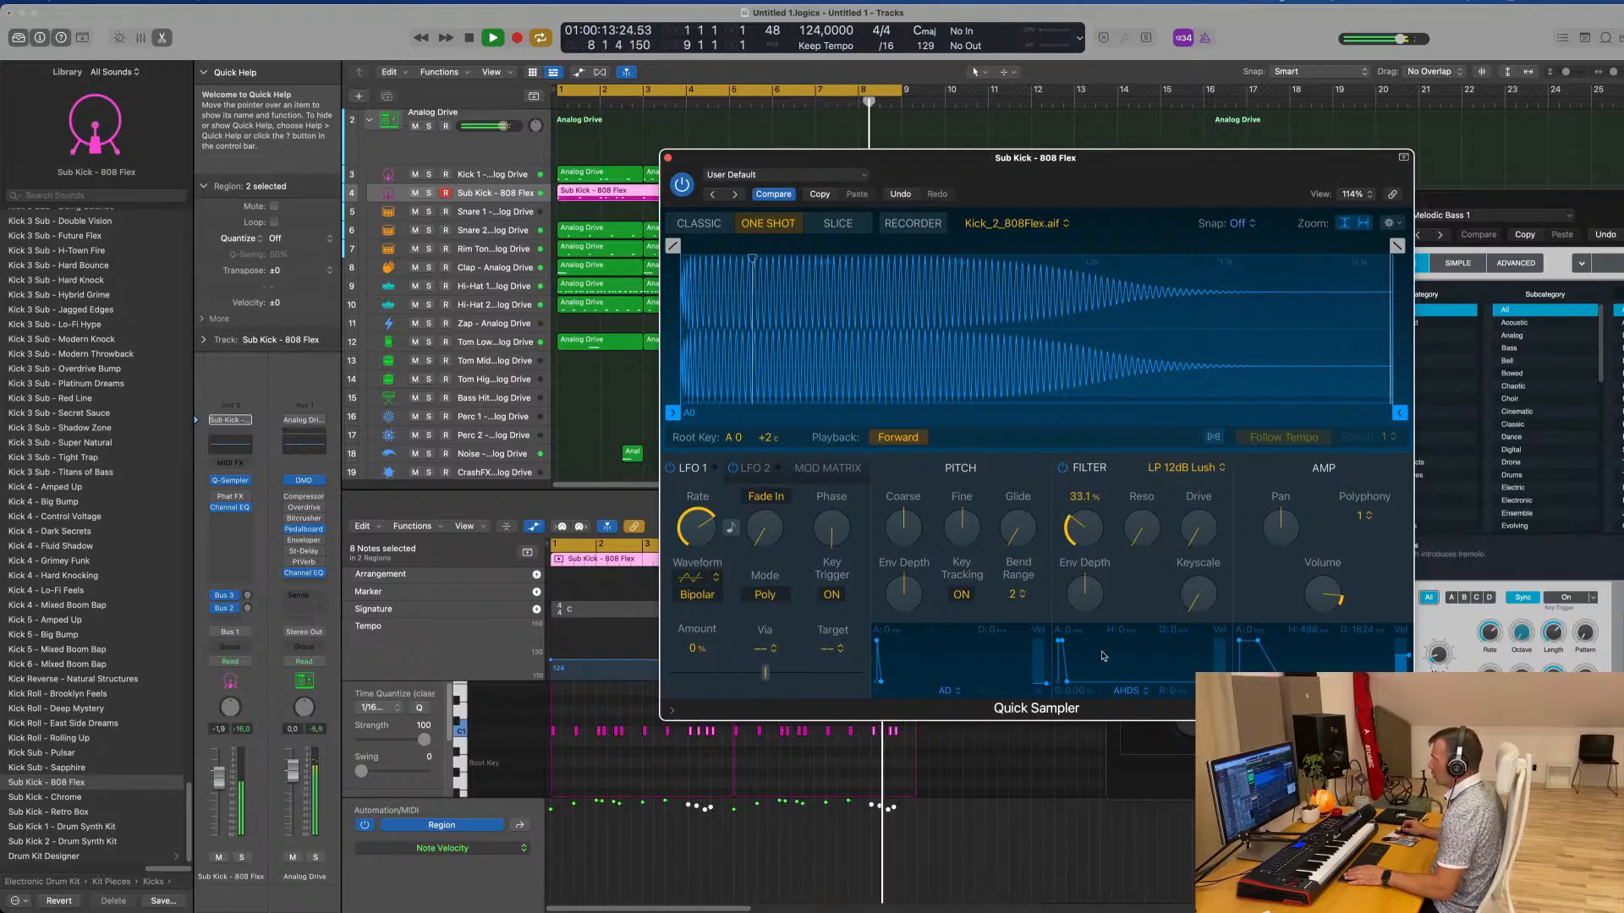
drag(1103, 655, 1092, 535)
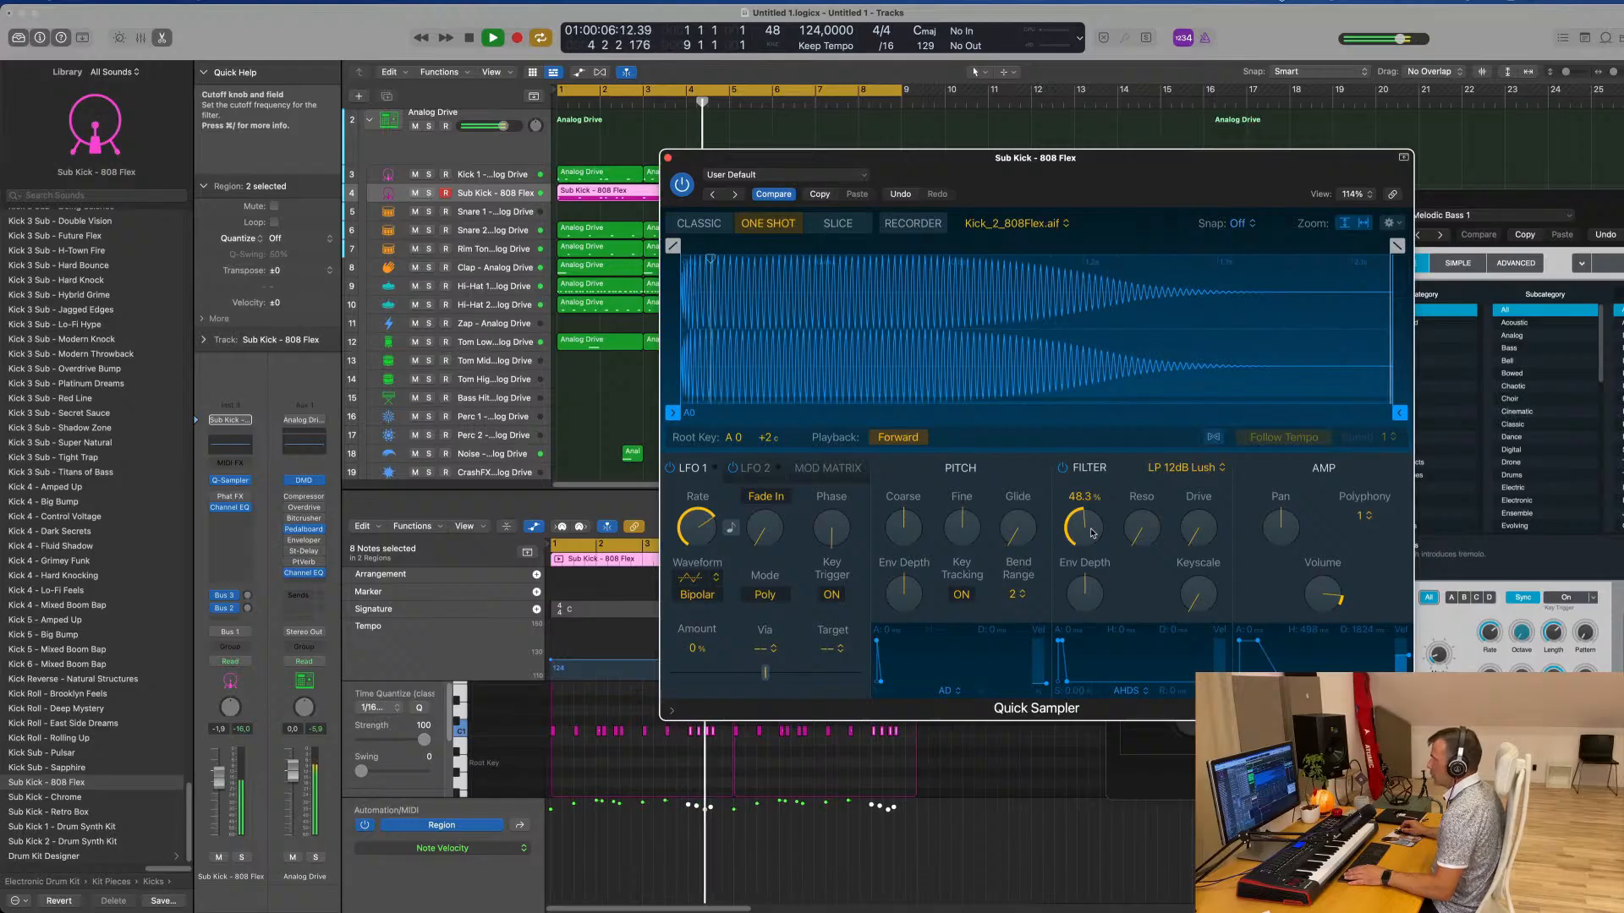
drag(997, 159, 889, 154)
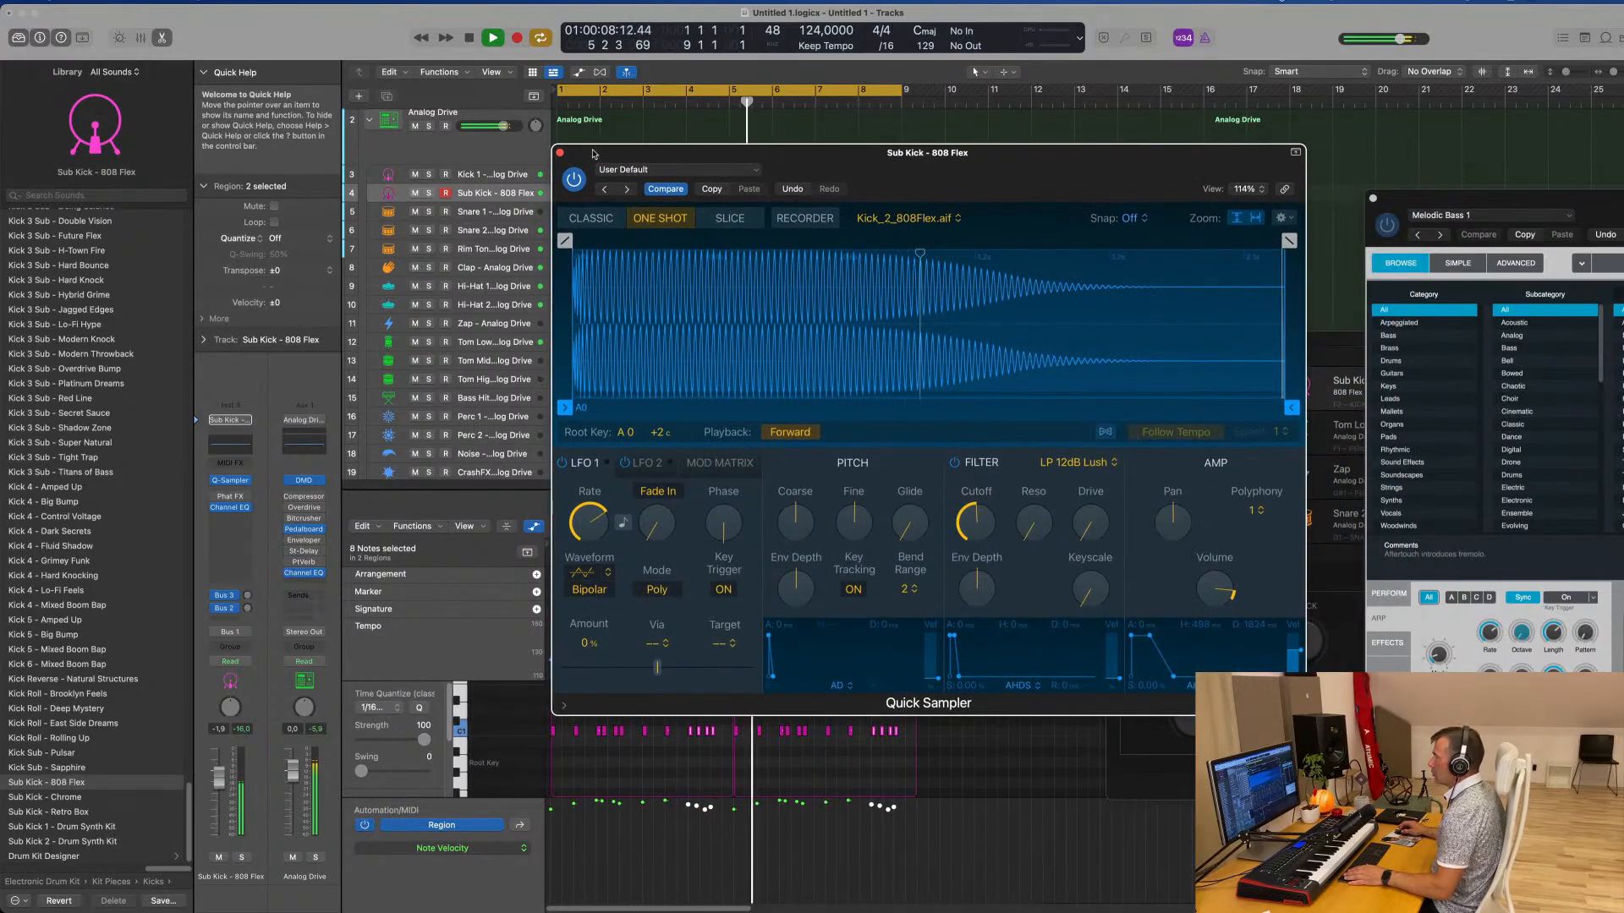
click(559, 154)
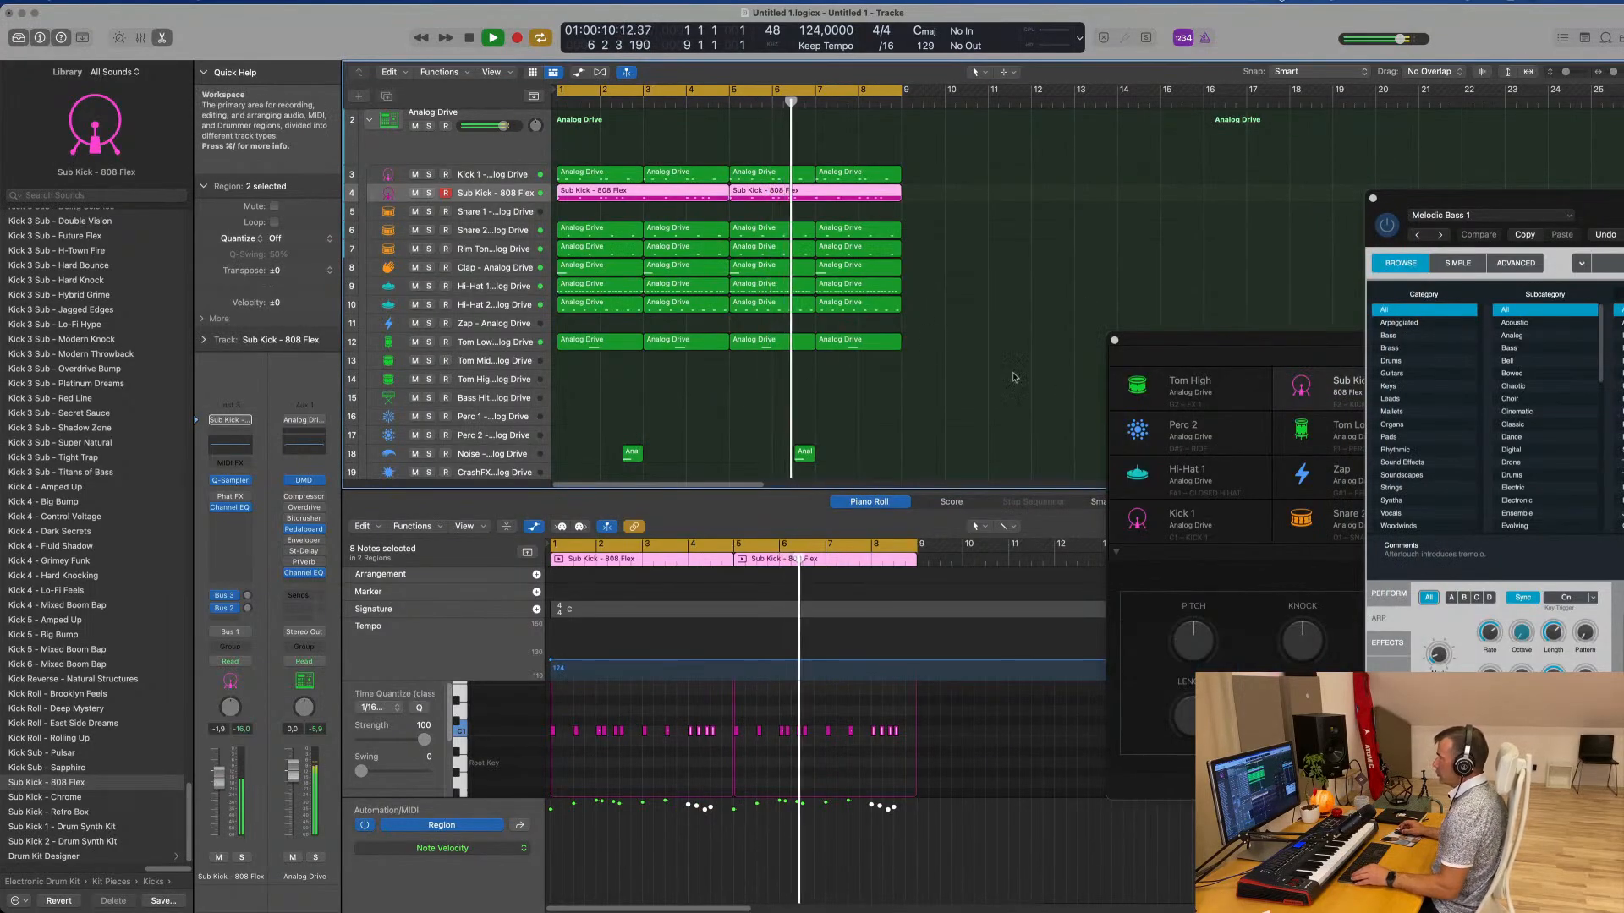
Move the first two-bar region from the Snare 2 track up to bar 1 of the empty Snare 1 track
click(913, 385)
scroll(915, 384, up, 3)
scroll(915, 385, down, 3)
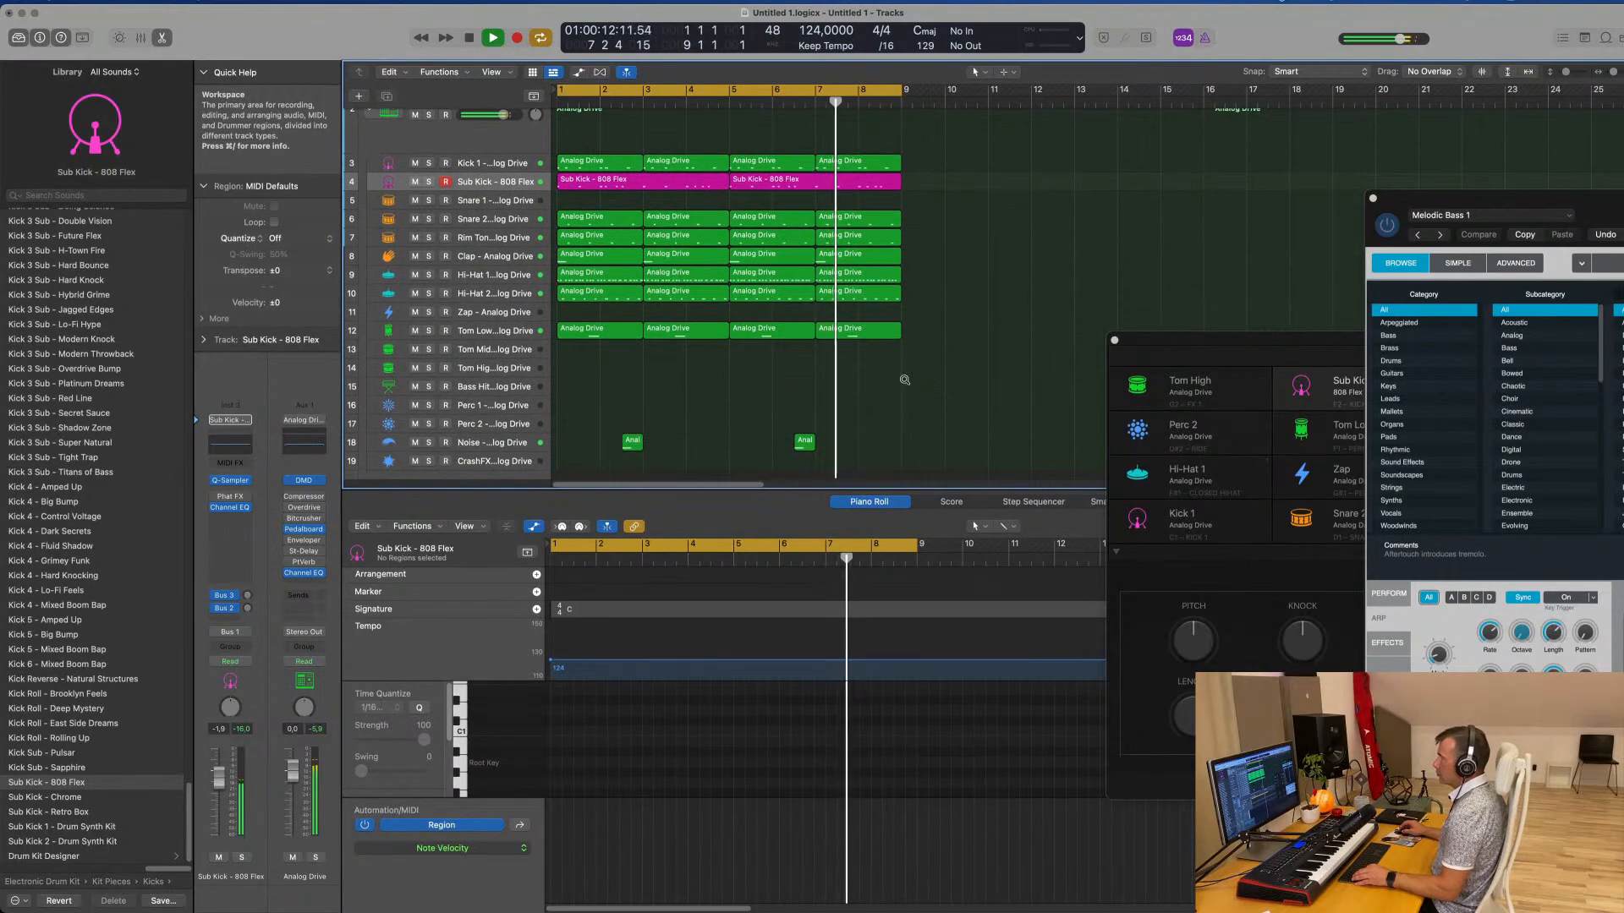
scroll(904, 380, down, 1)
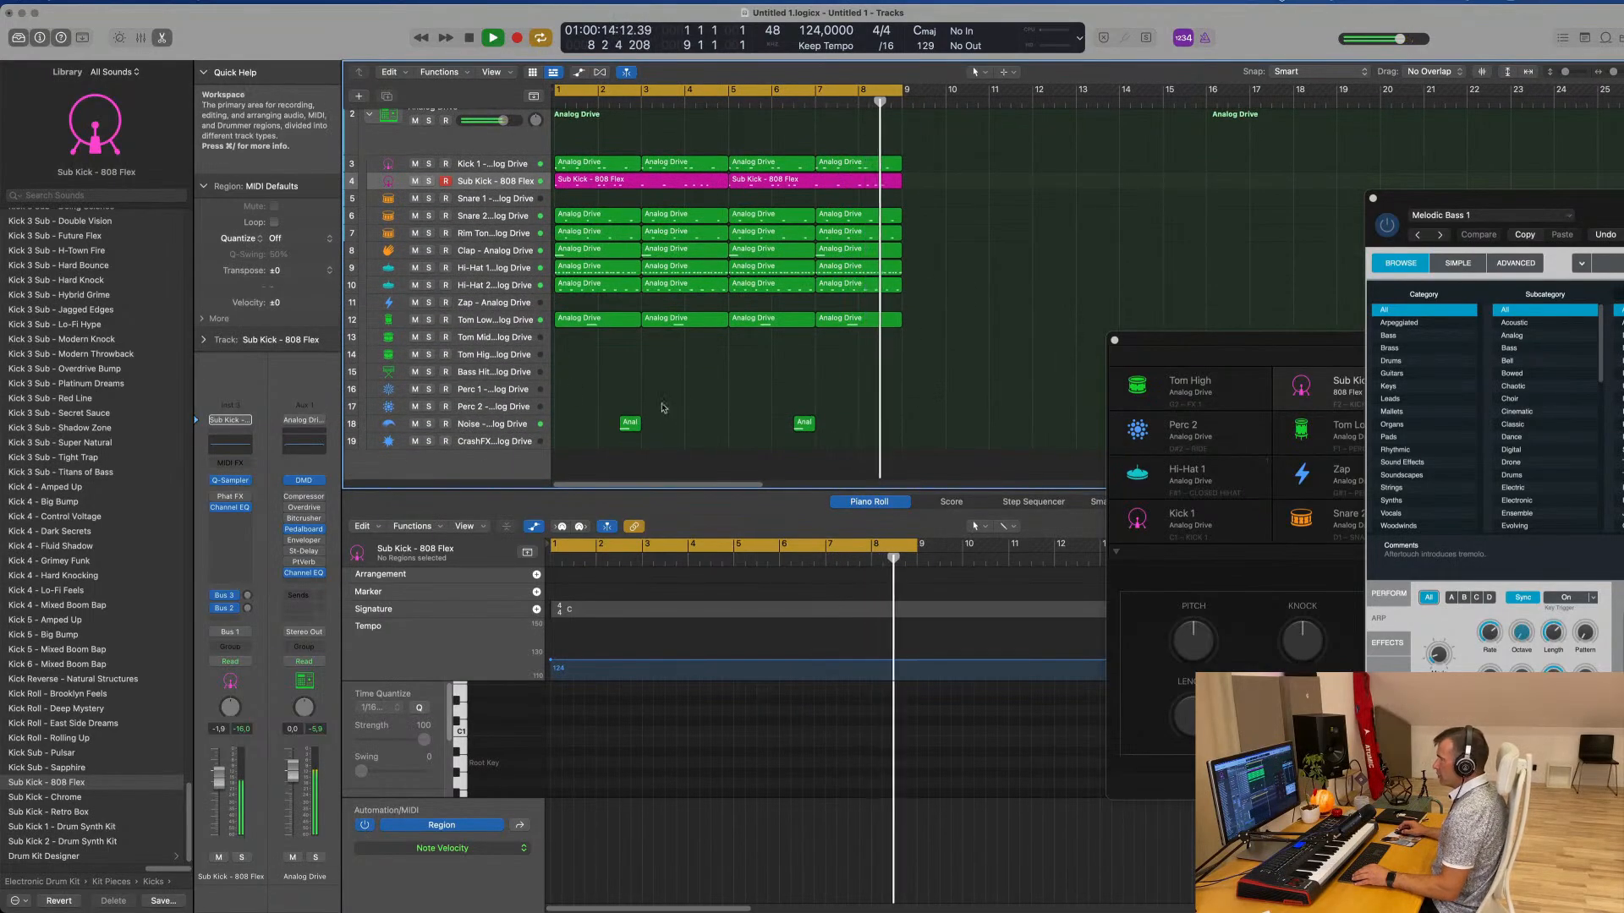
scroll(685, 397, up, 1)
scroll(727, 321, up, 5)
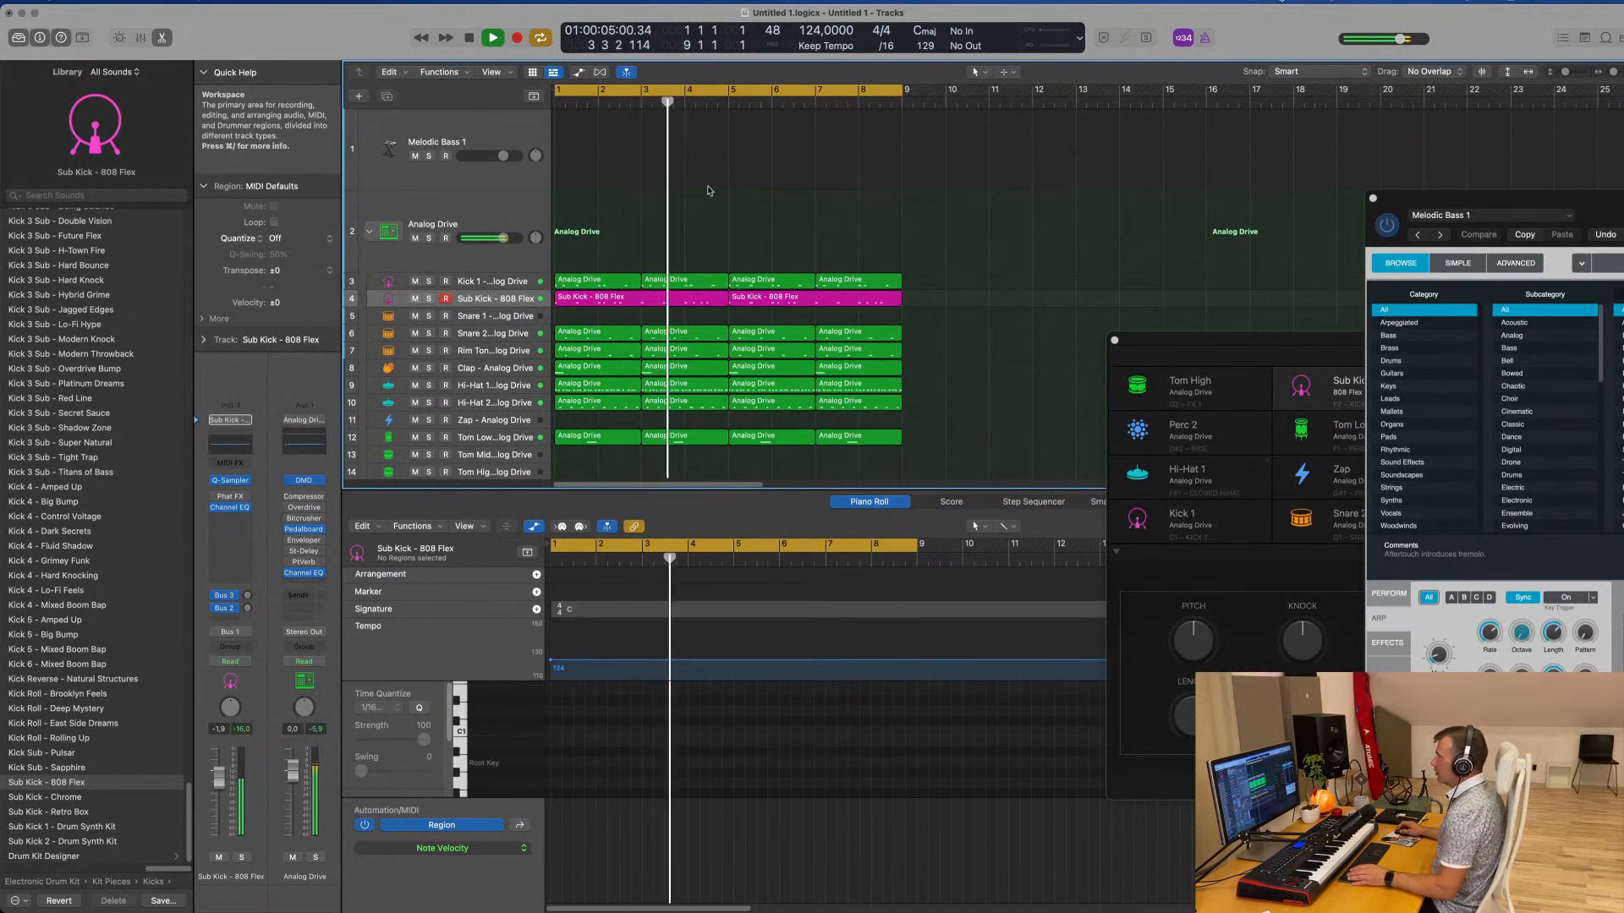
click(596, 331)
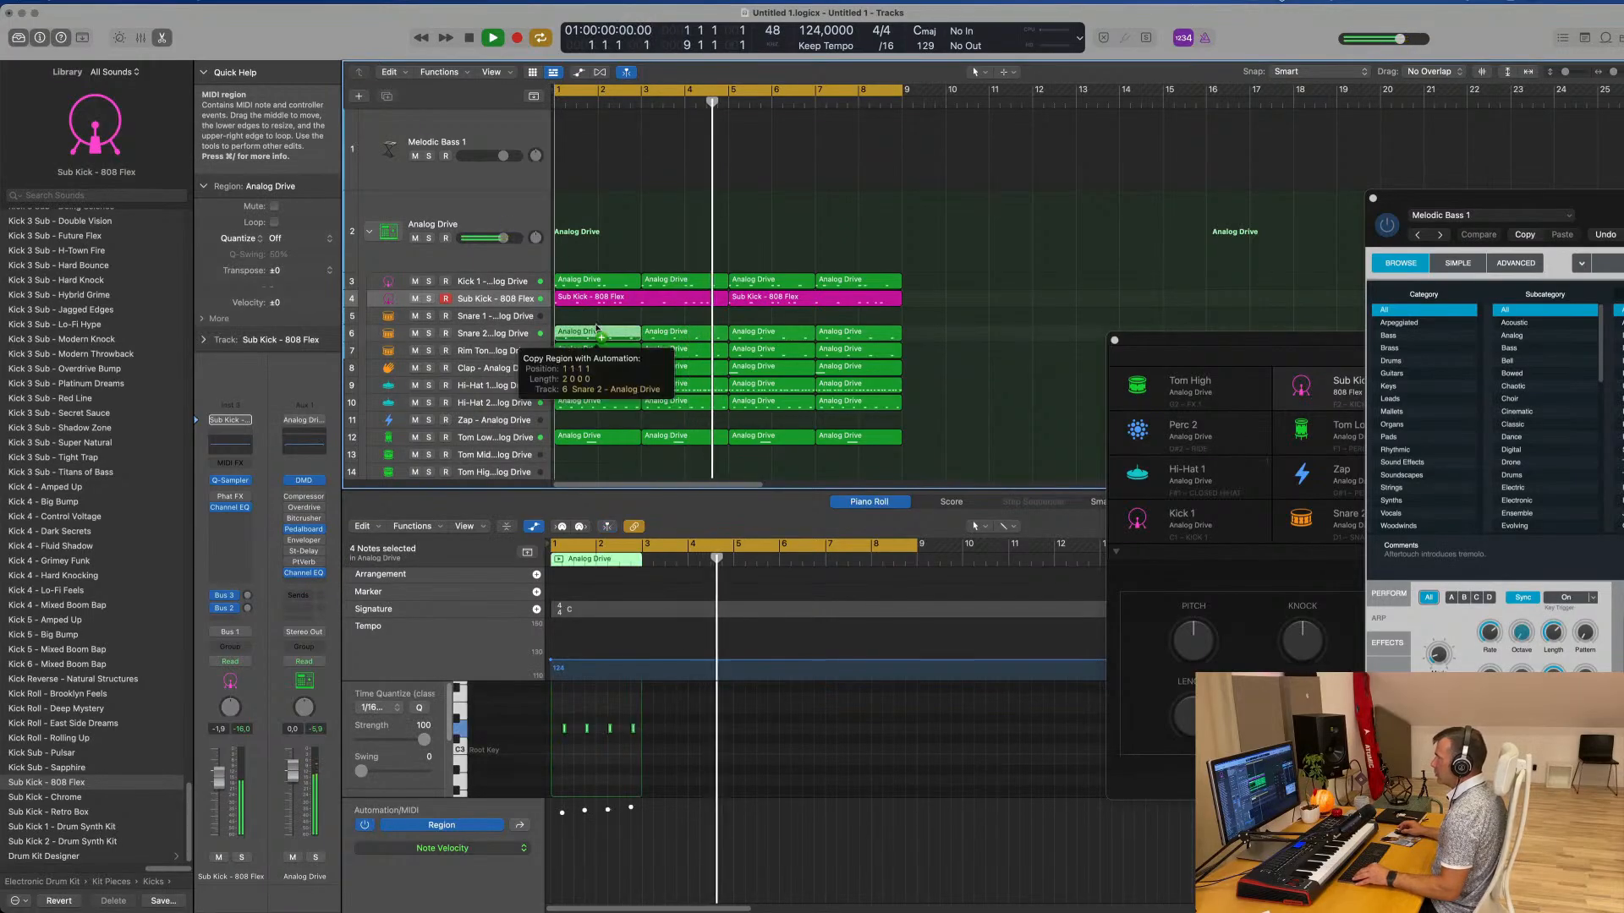
drag(597, 332, 596, 315)
key(space)
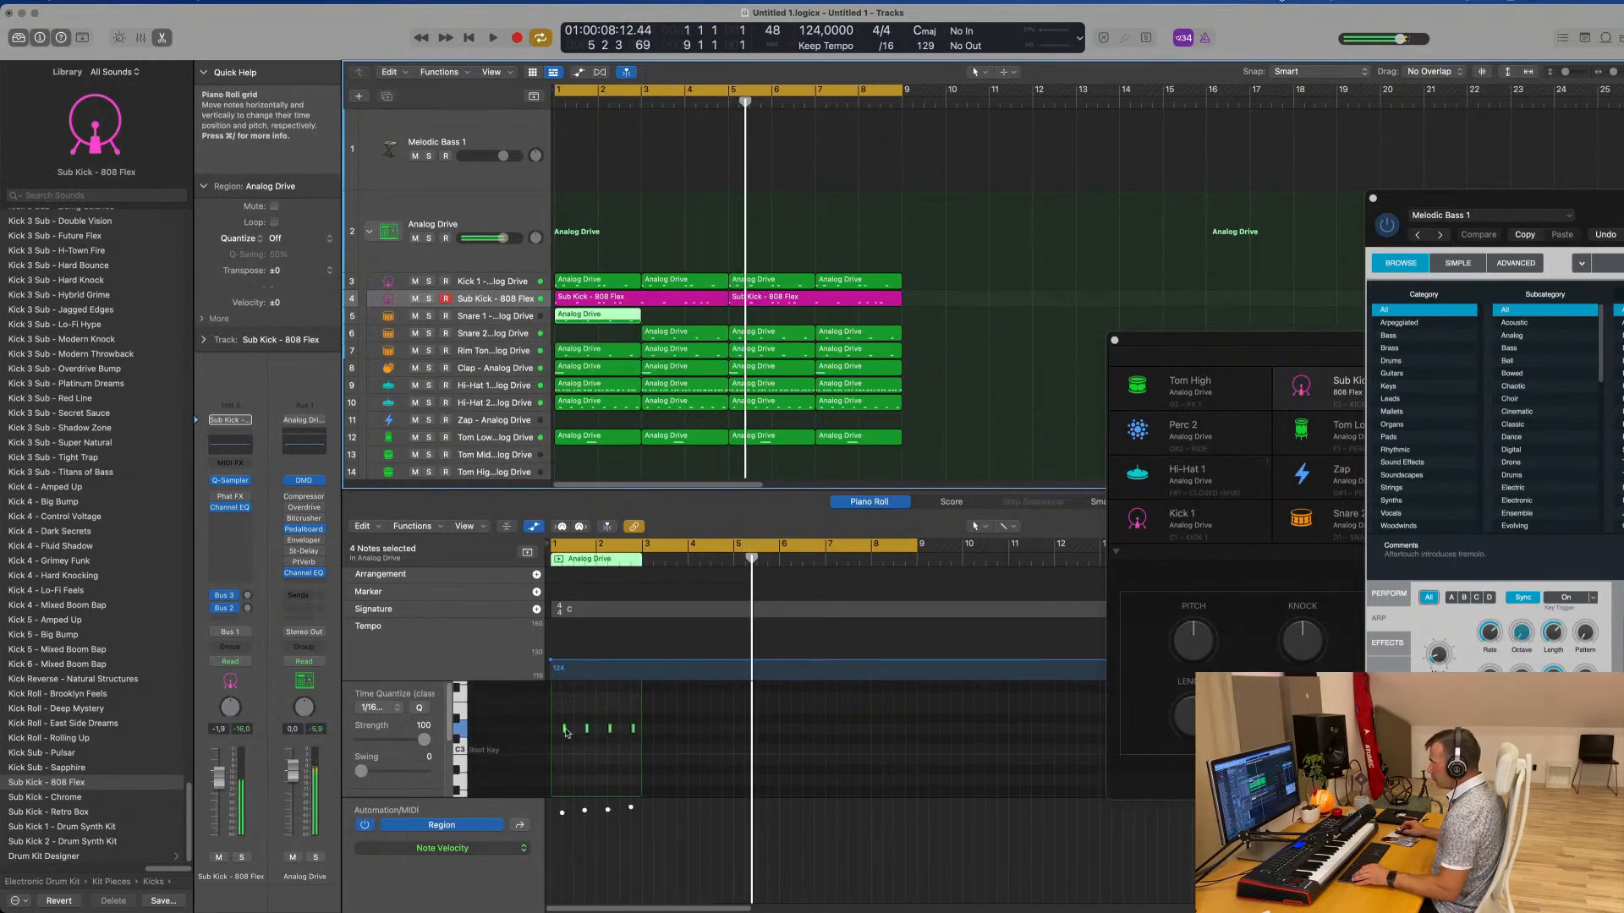
Delete the first three Snare 1 notes and rework the last into two hits, a sixteenth before and an eighth after beat 4 of bar 2
scroll(571, 730, up, 3)
scroll(569, 729, up, 3)
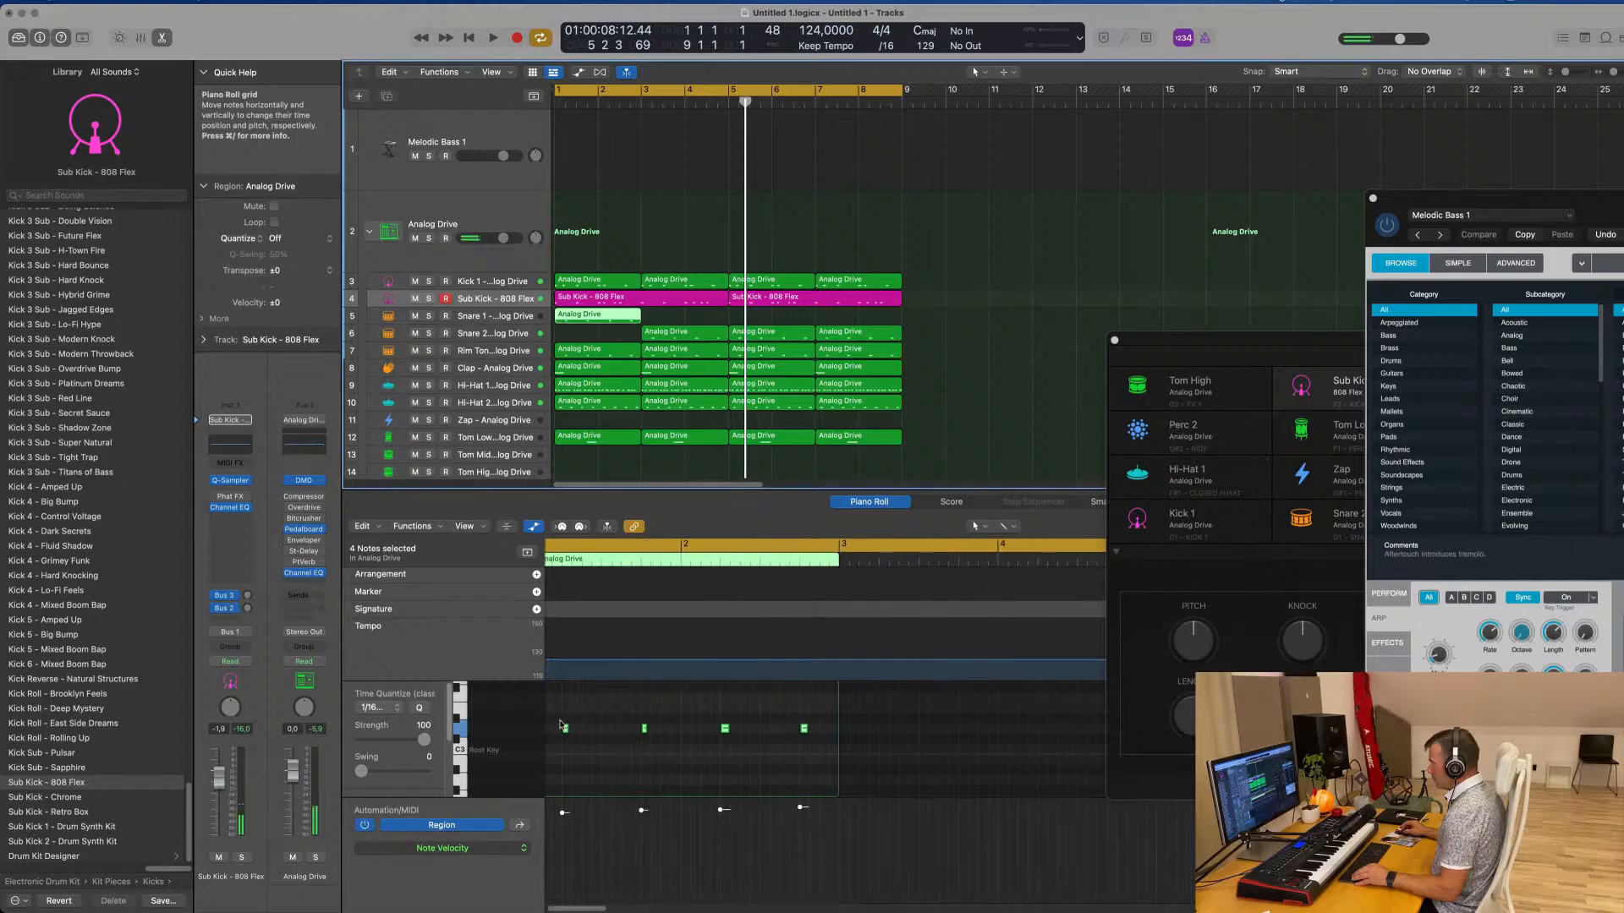
drag(566, 720, 732, 750)
key(Delete)
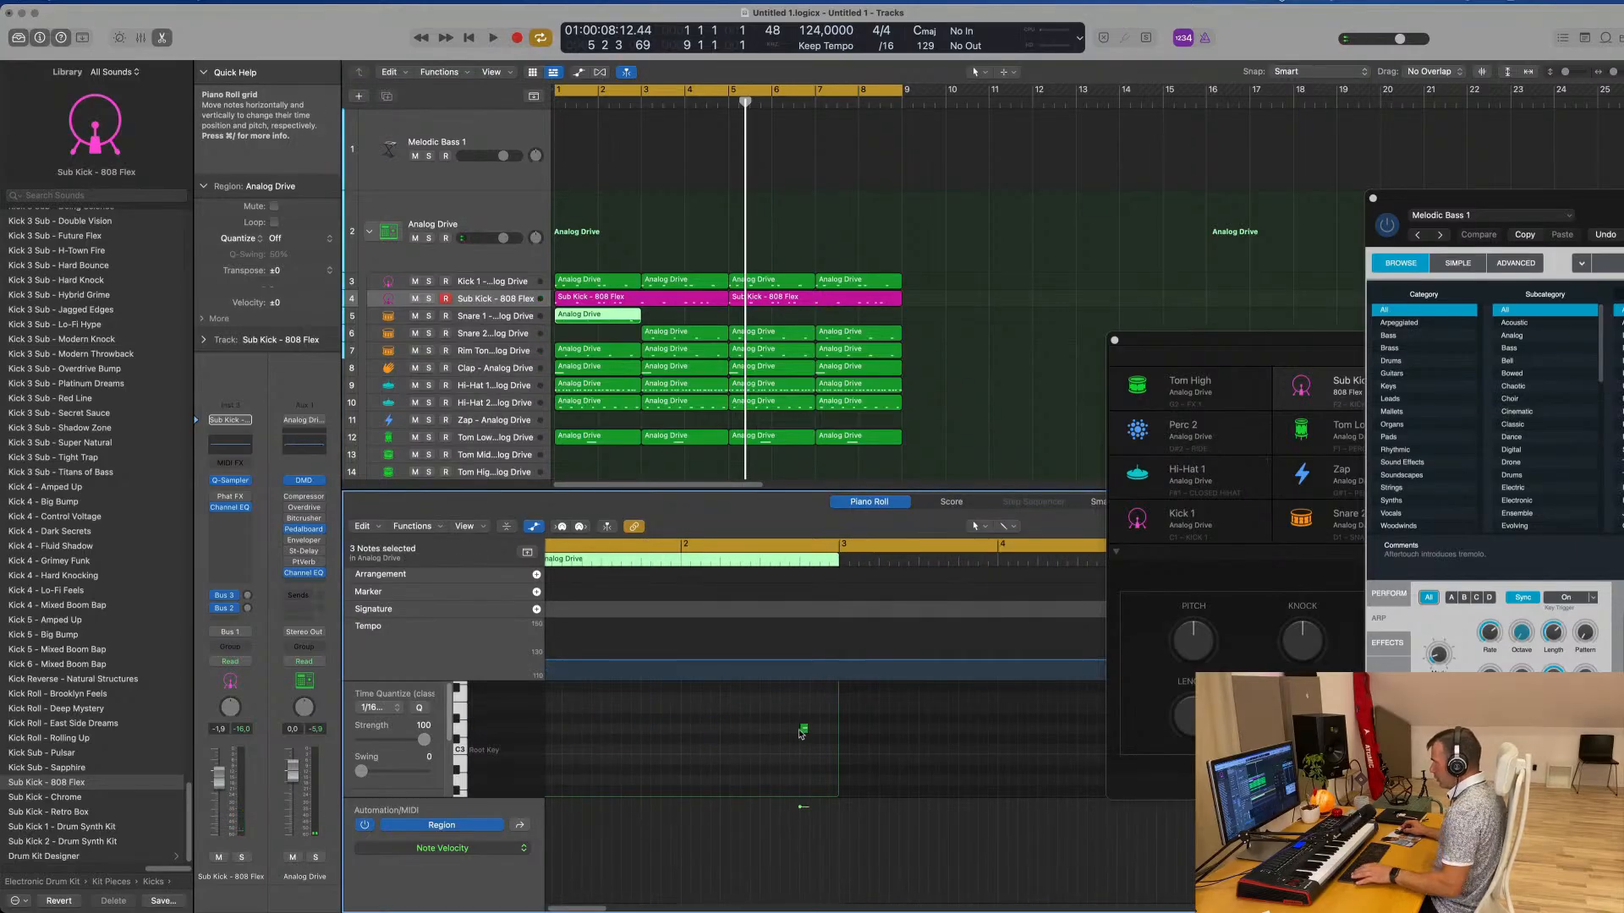
scroll(791, 737, up, 3)
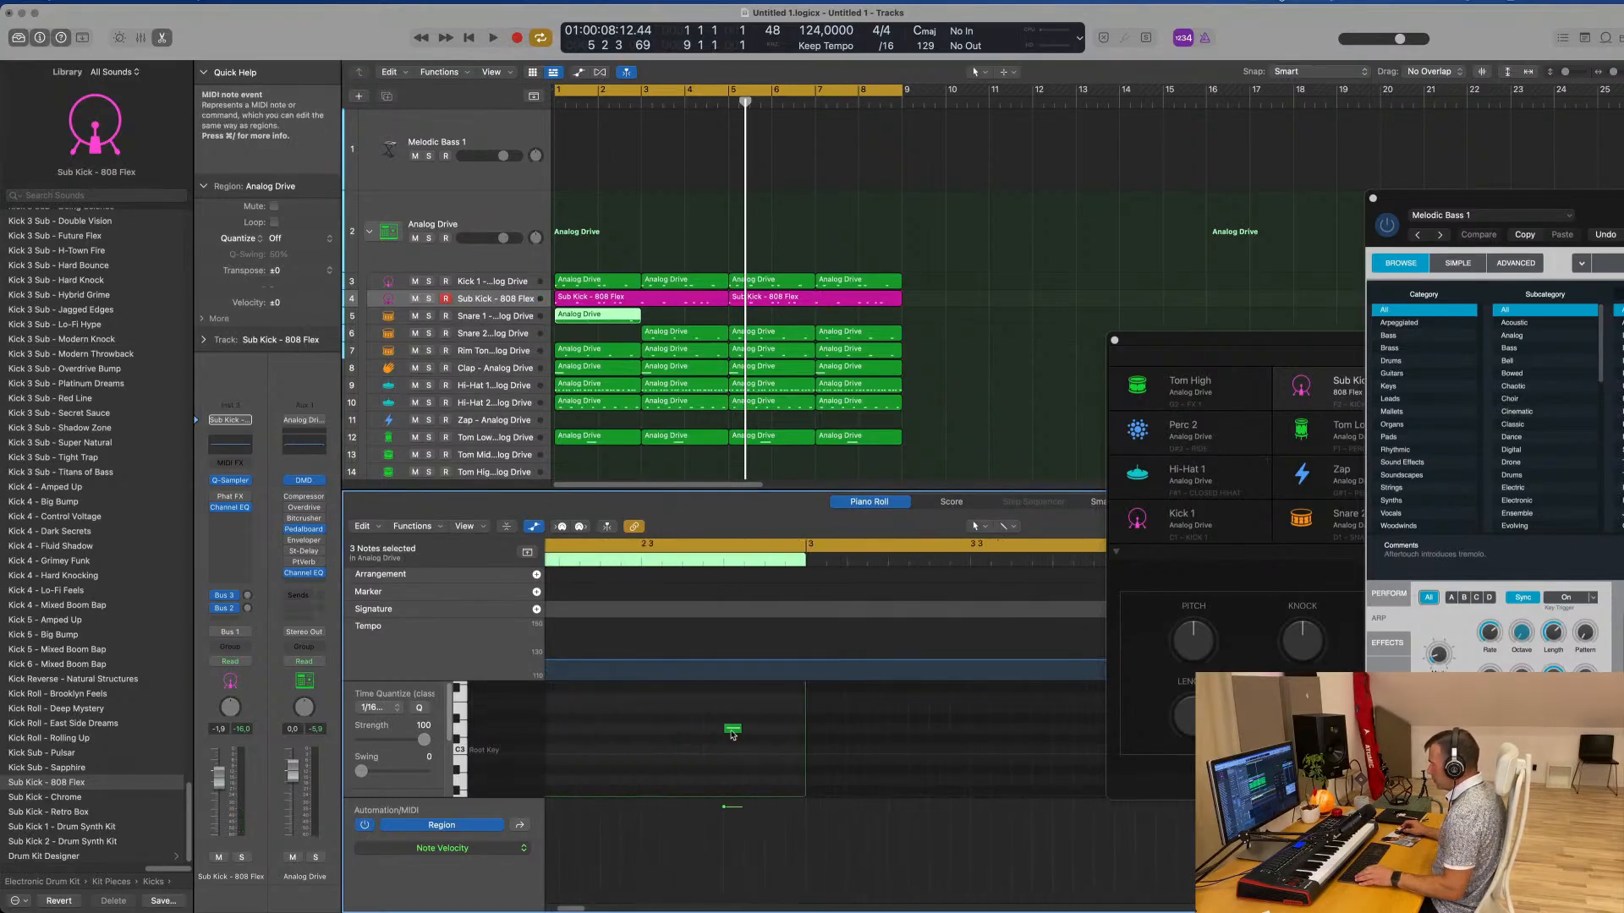
mouse_move(734, 732)
mouse_down()
mouse_move(775, 735)
mouse_move(713, 729)
mouse_up()
Copy the Snare 2 region at bar 3 into the gap at bar 1 of the same track
click(707, 337)
key(space)
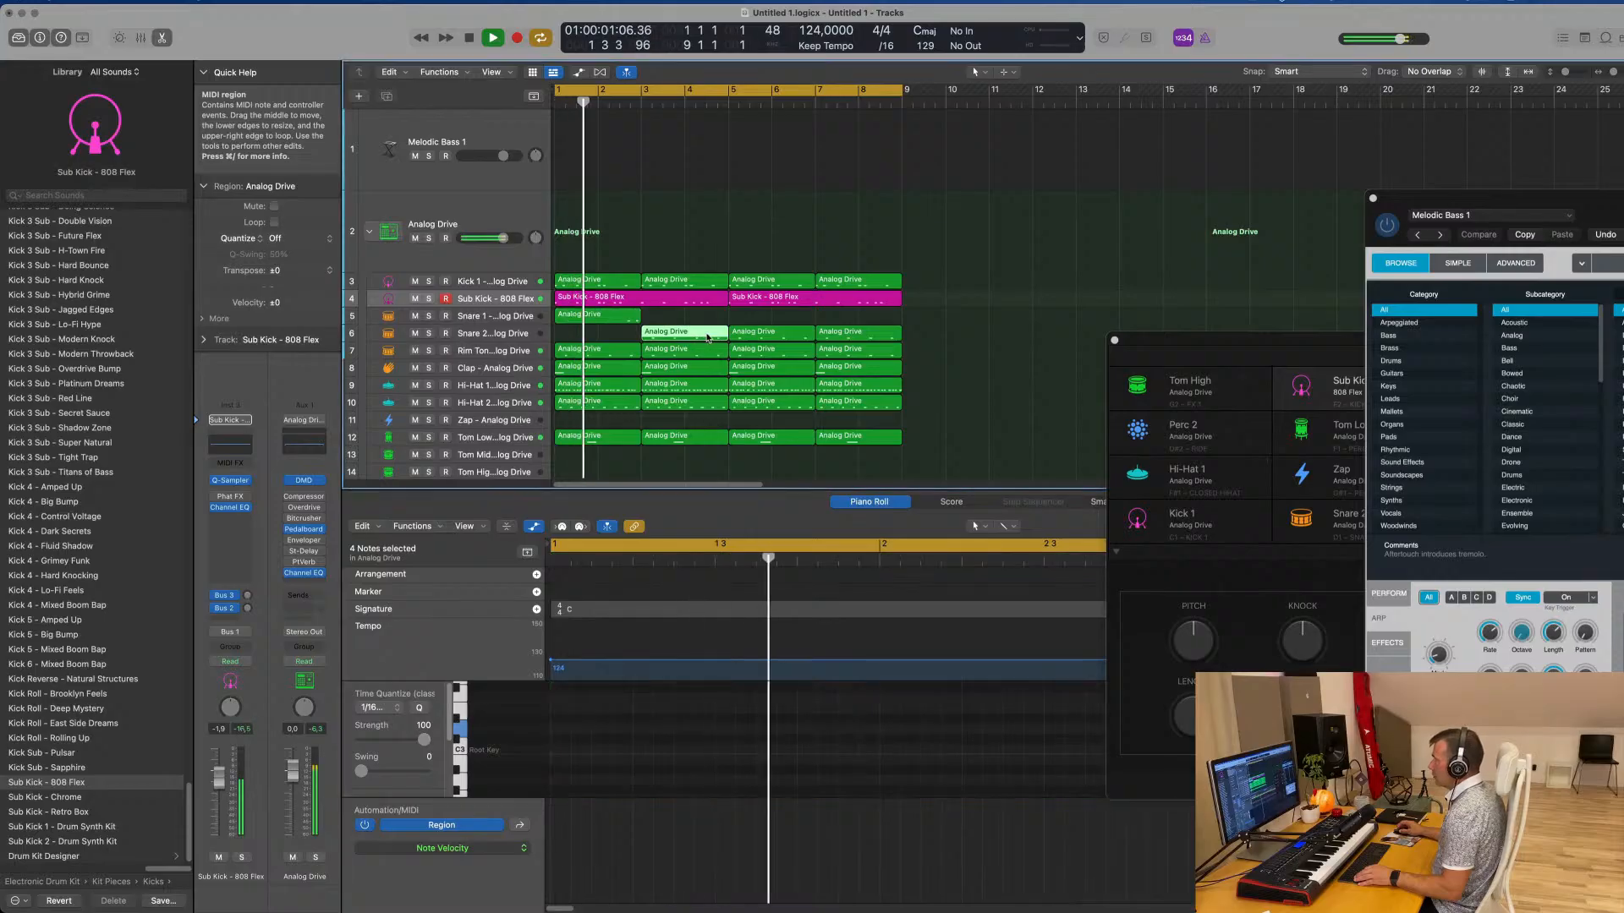
drag(707, 336, 633, 322)
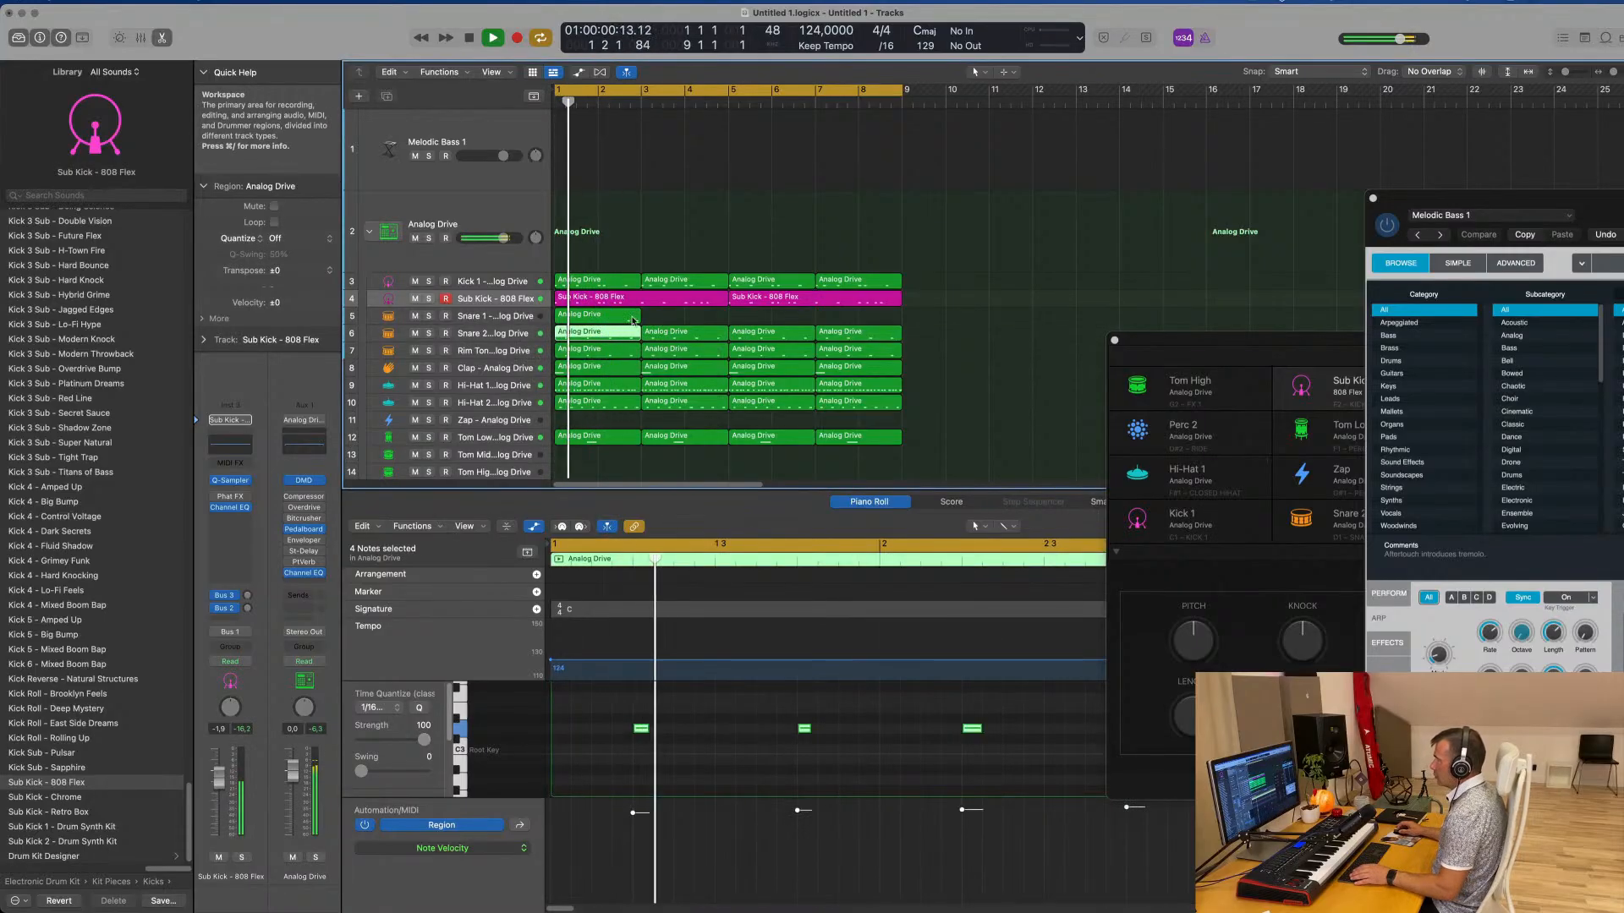
Listen through the Snare 1 fill and repeat its two-bar region three times to cover bars 3 to 8
click(632, 319)
scroll(935, 764, right, 3)
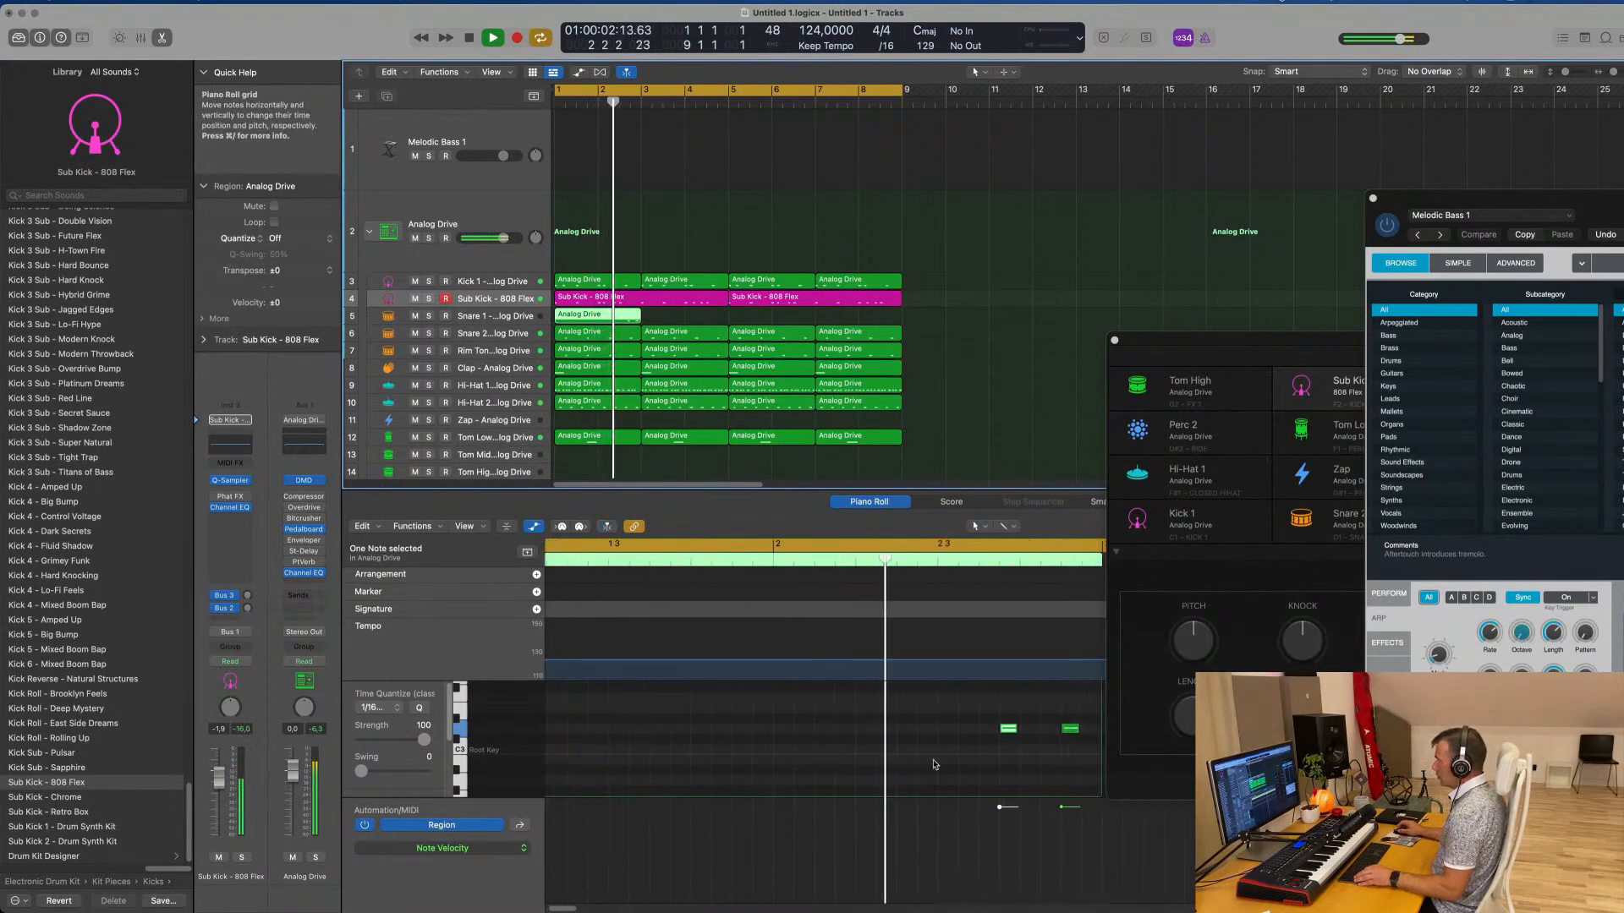
scroll(934, 764, right, 3)
scroll(972, 771, left, 1)
key(space)
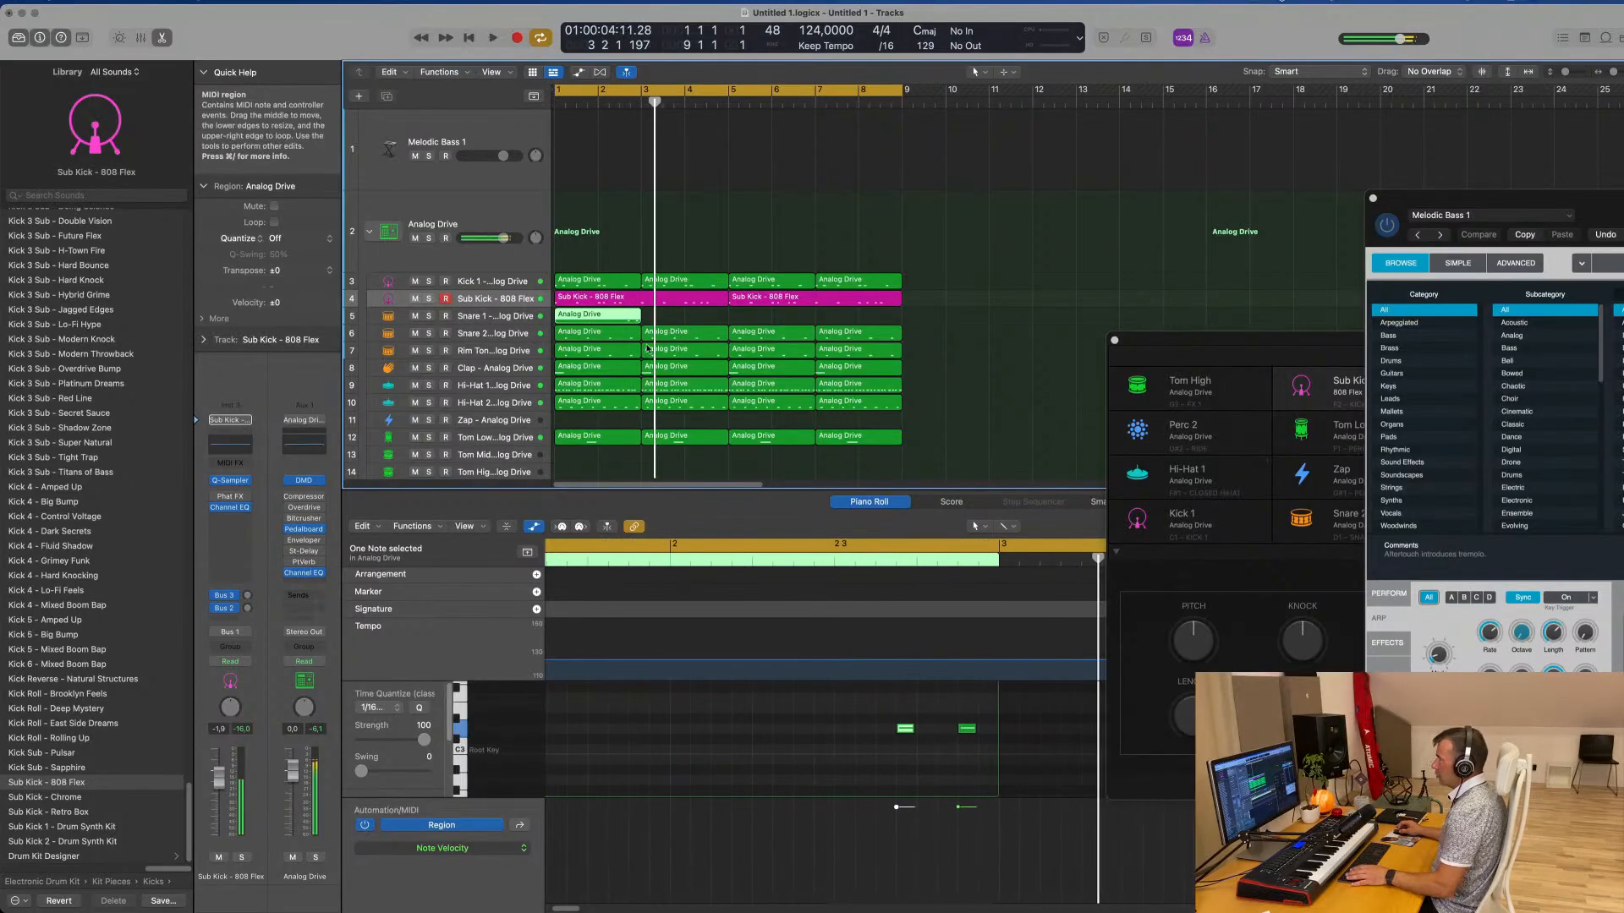
key(space)
key(super+r)
key(super+r)
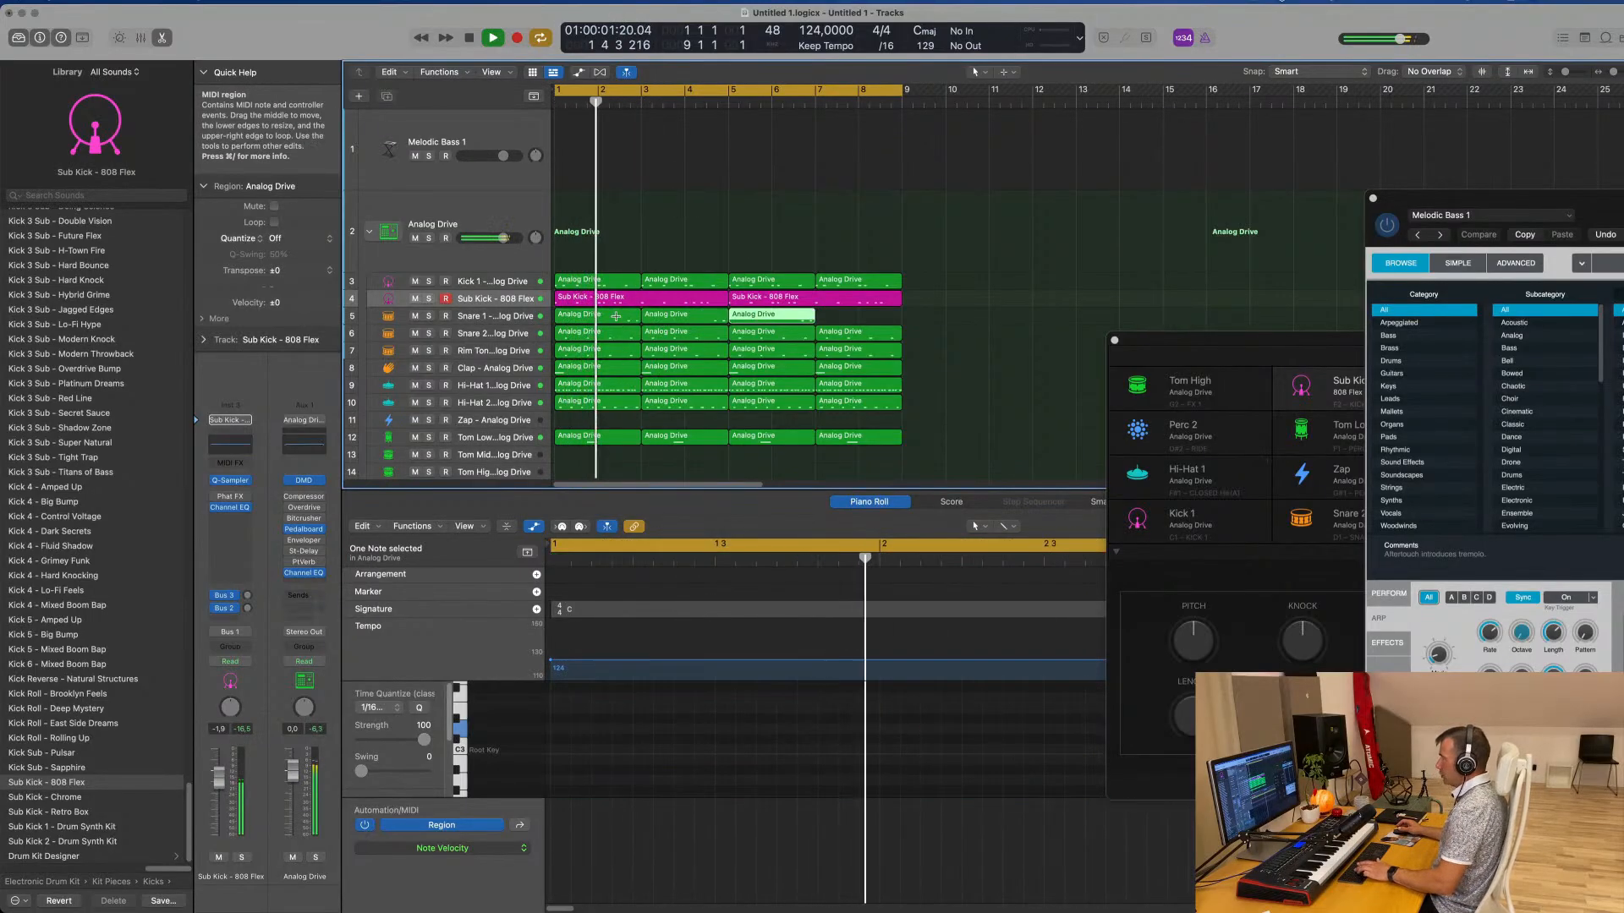
key(super+r)
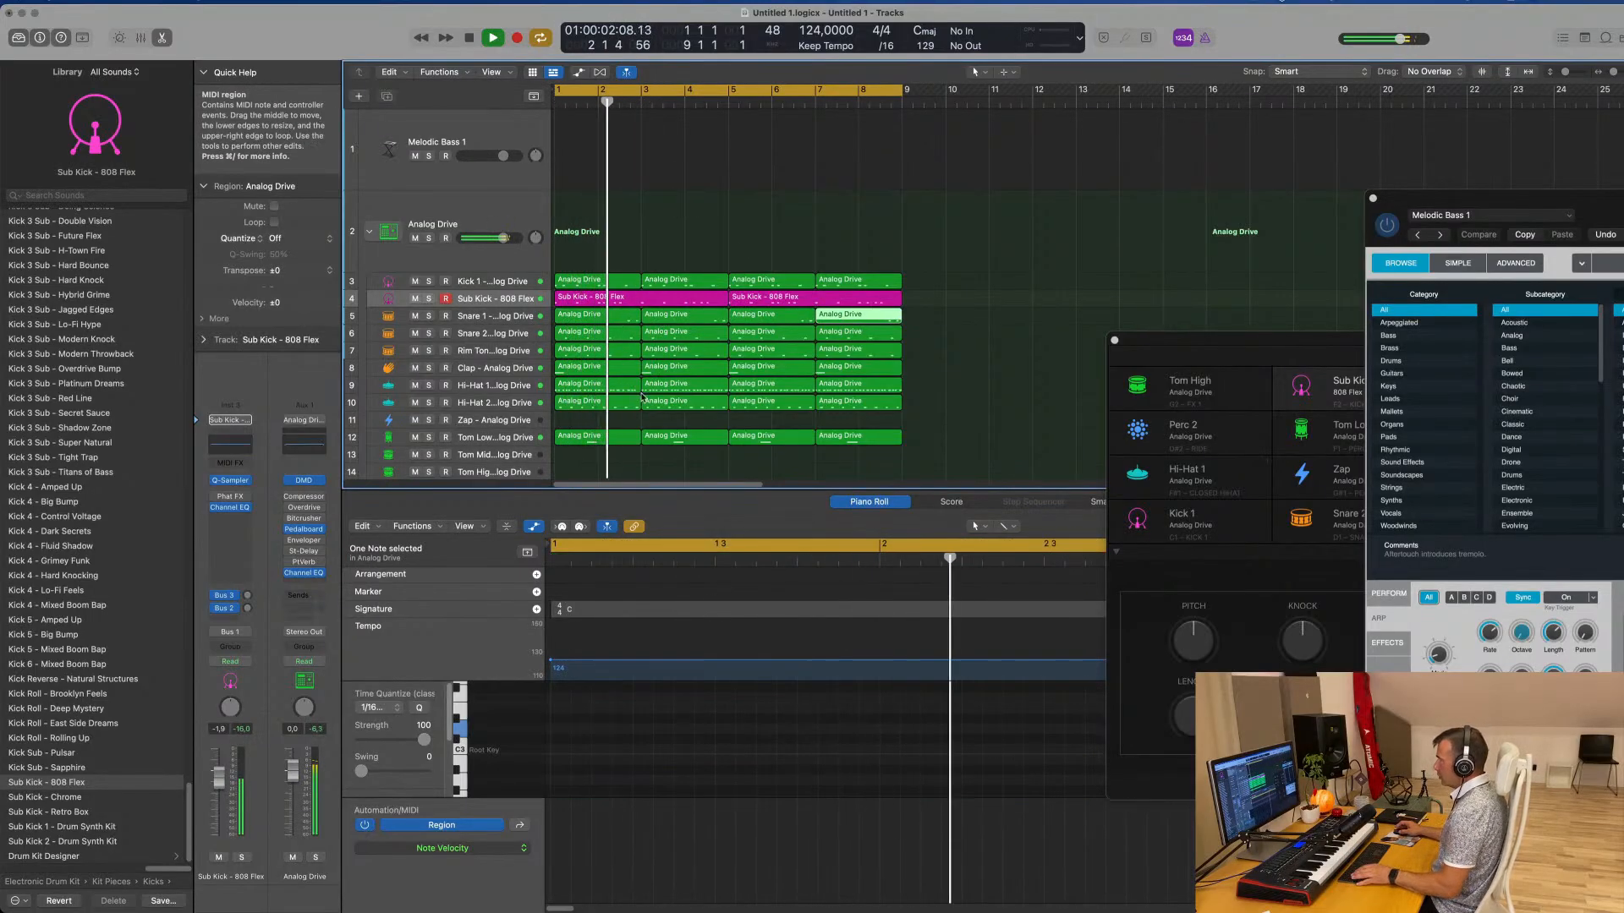
click(520, 314)
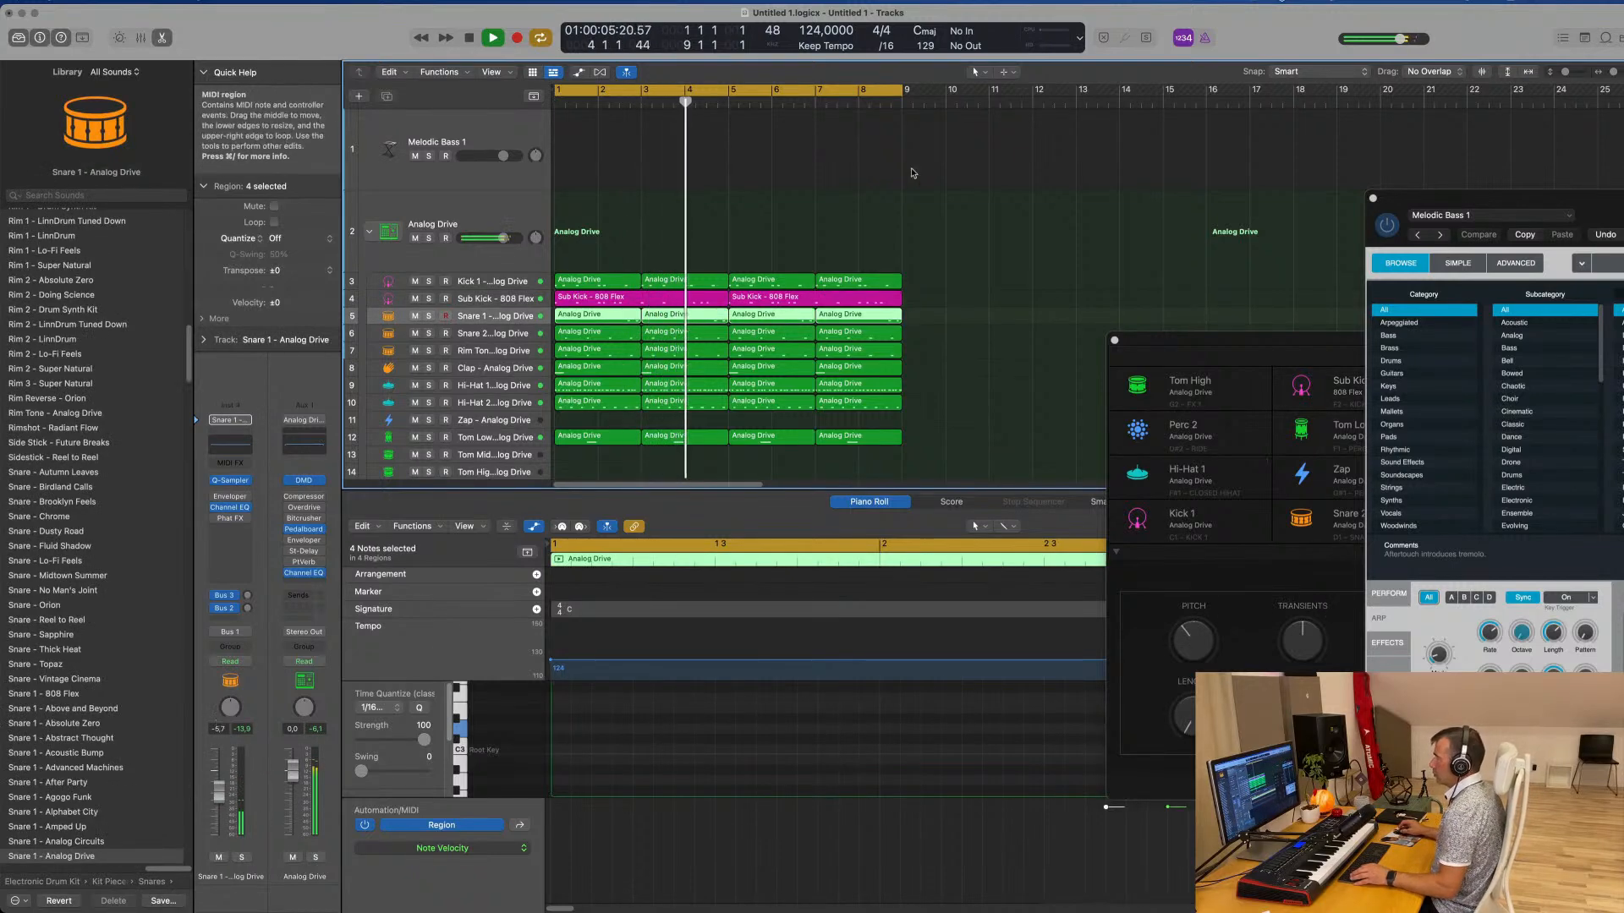
Repeat all regions of the eight-bar drum pattern three times so the drums extend to bar 33
click(486, 127)
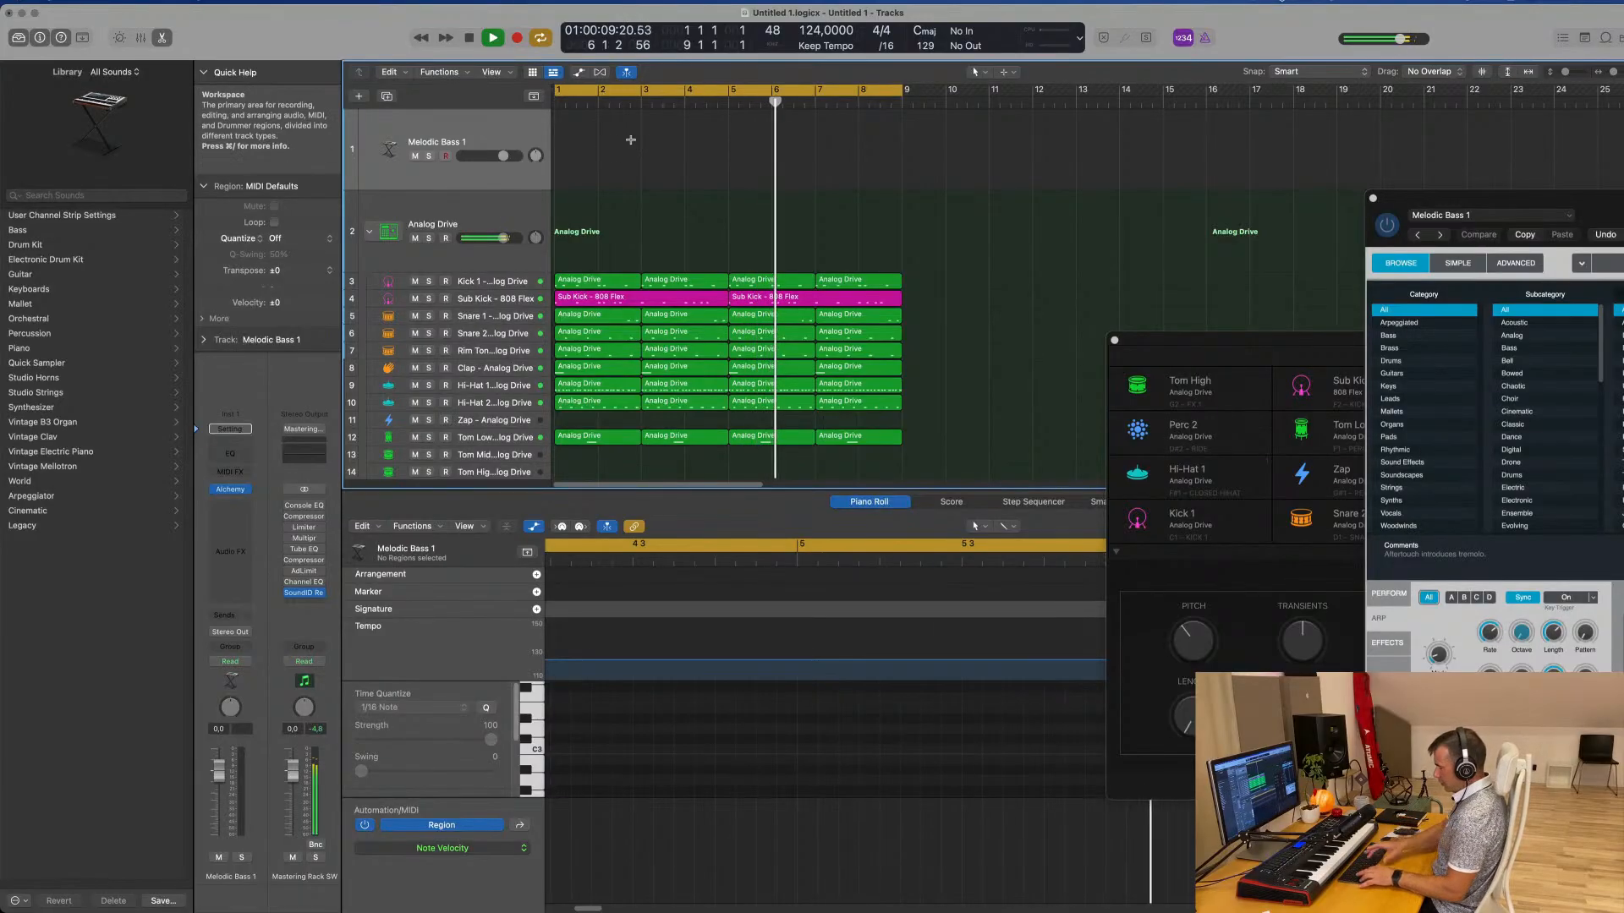
key(super+a)
key(super+r)
key(super+r)
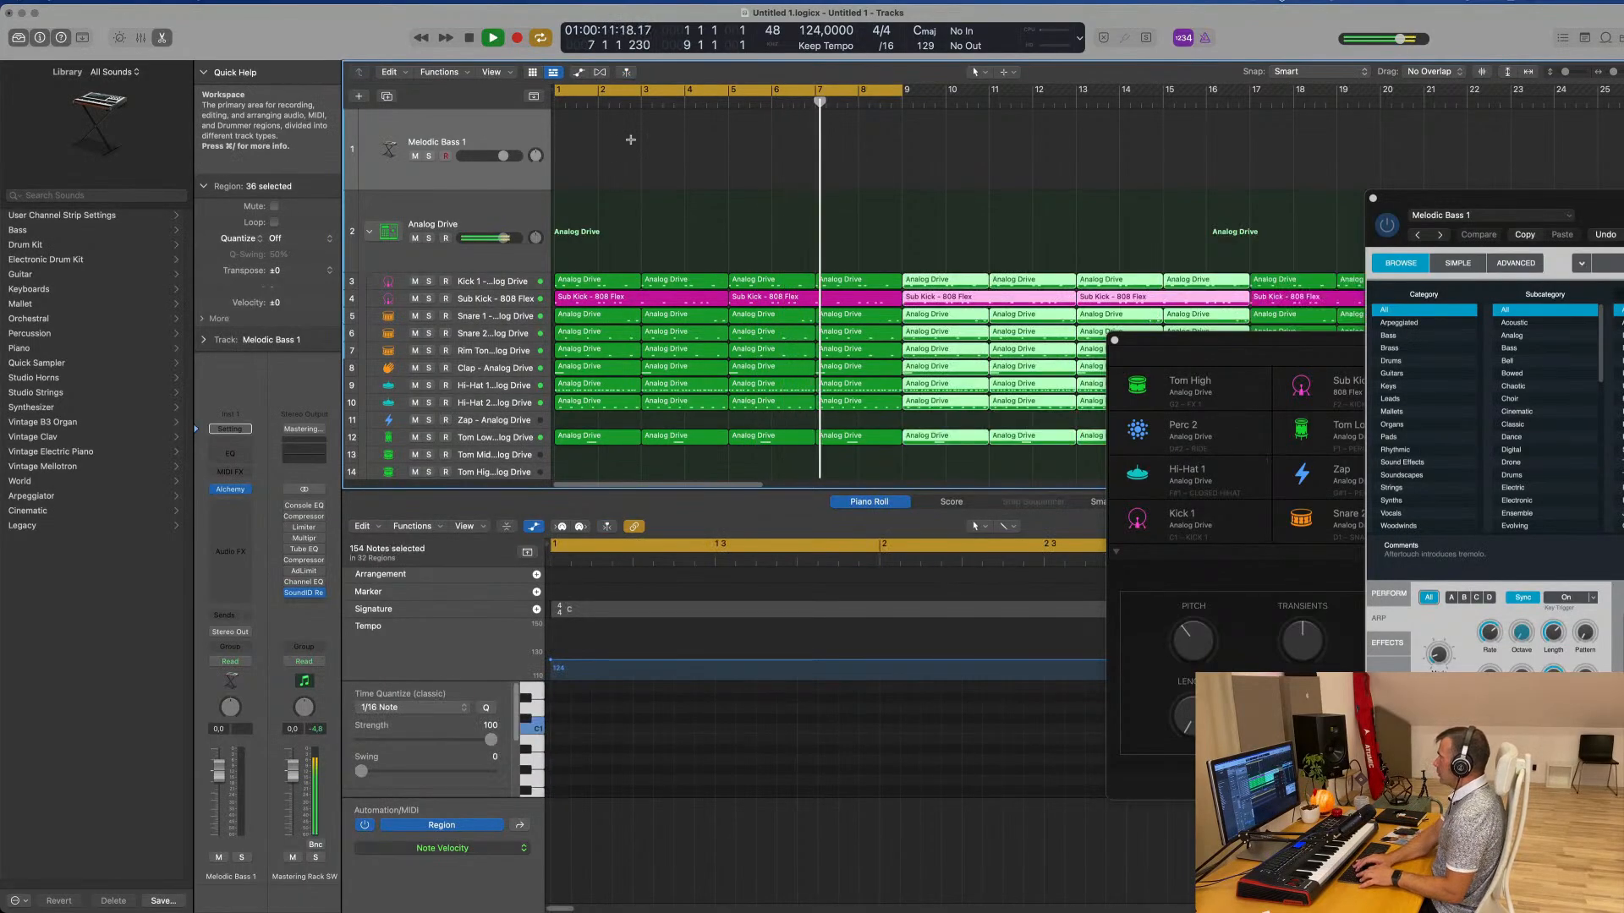
scroll(725, 172, down, 5)
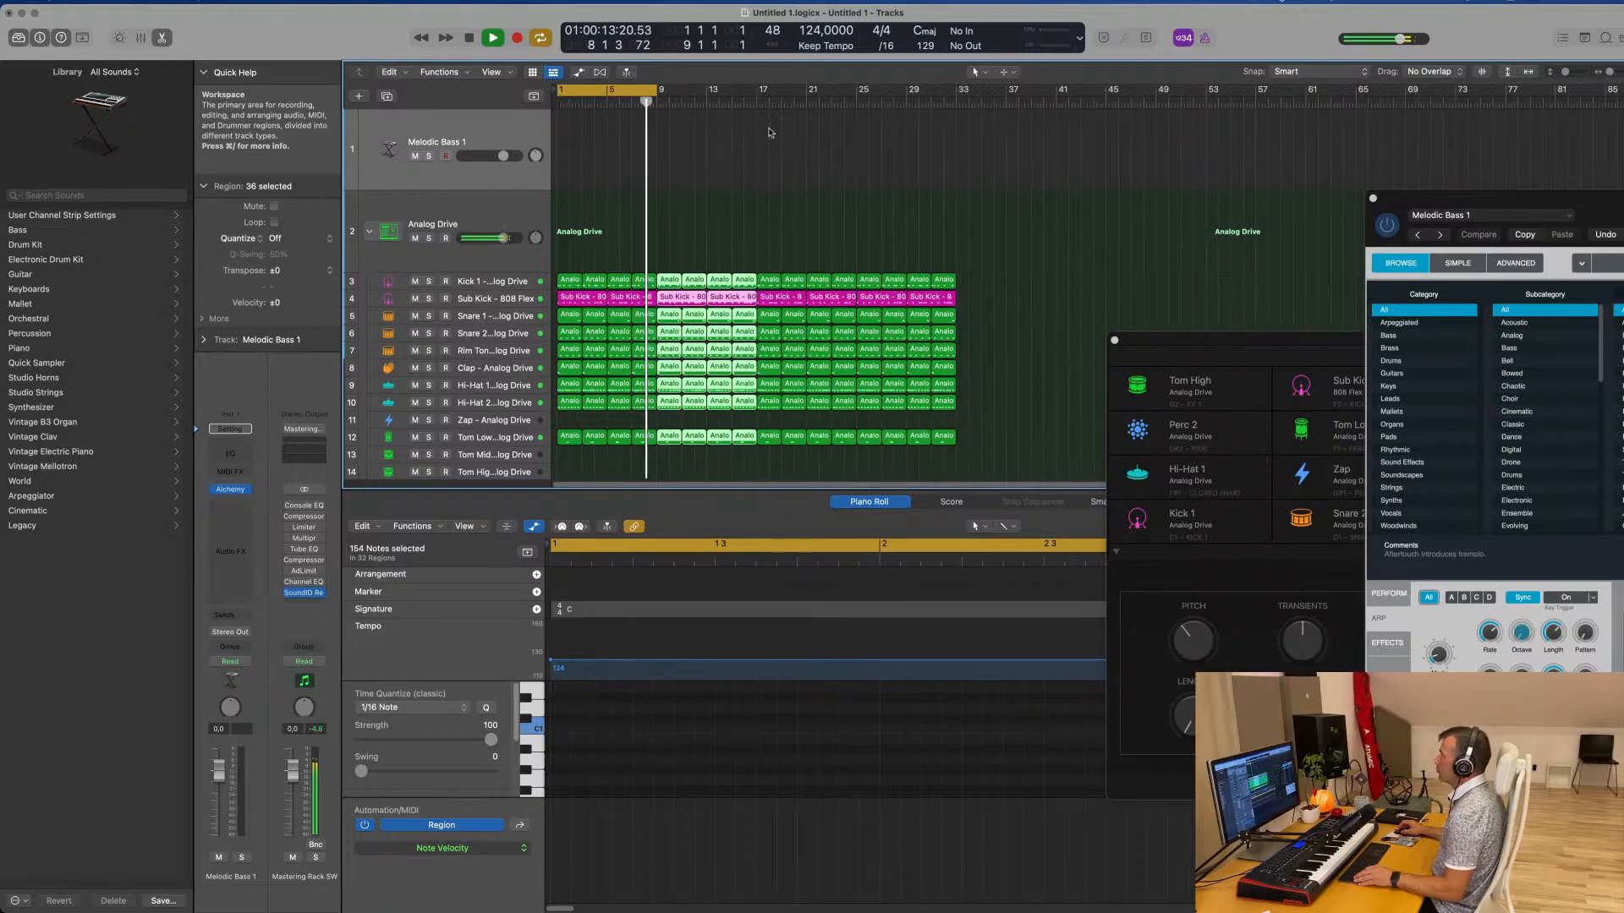
Arm the Melodic Bass 1 track for playing over the drums and lower its volume to about -12 dB
click(475, 129)
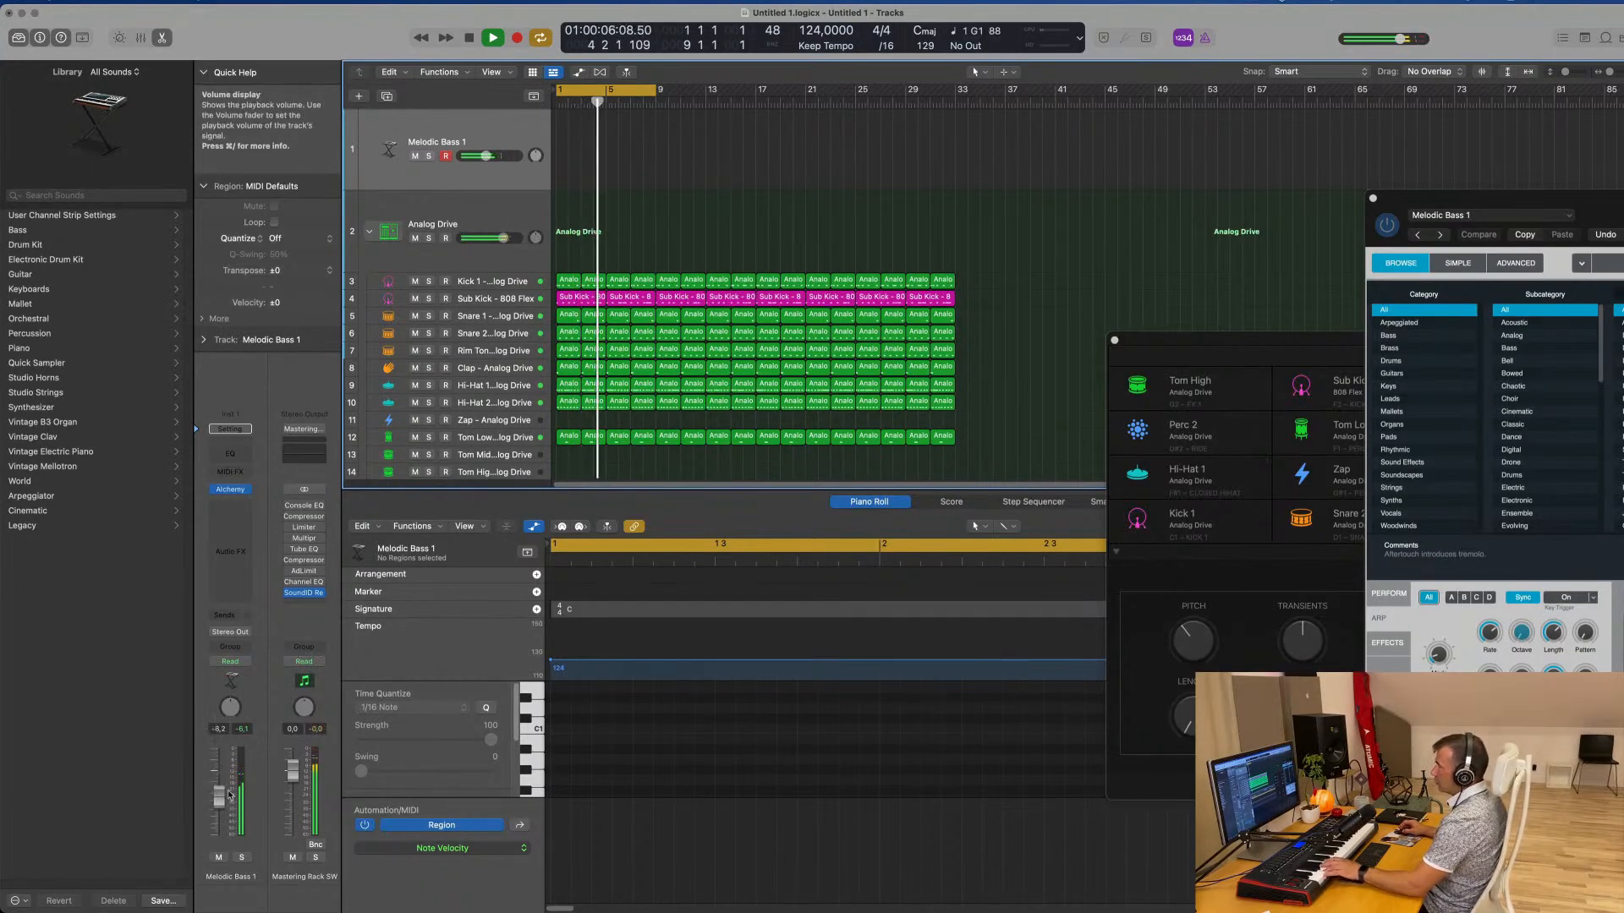
drag(211, 782, 213, 808)
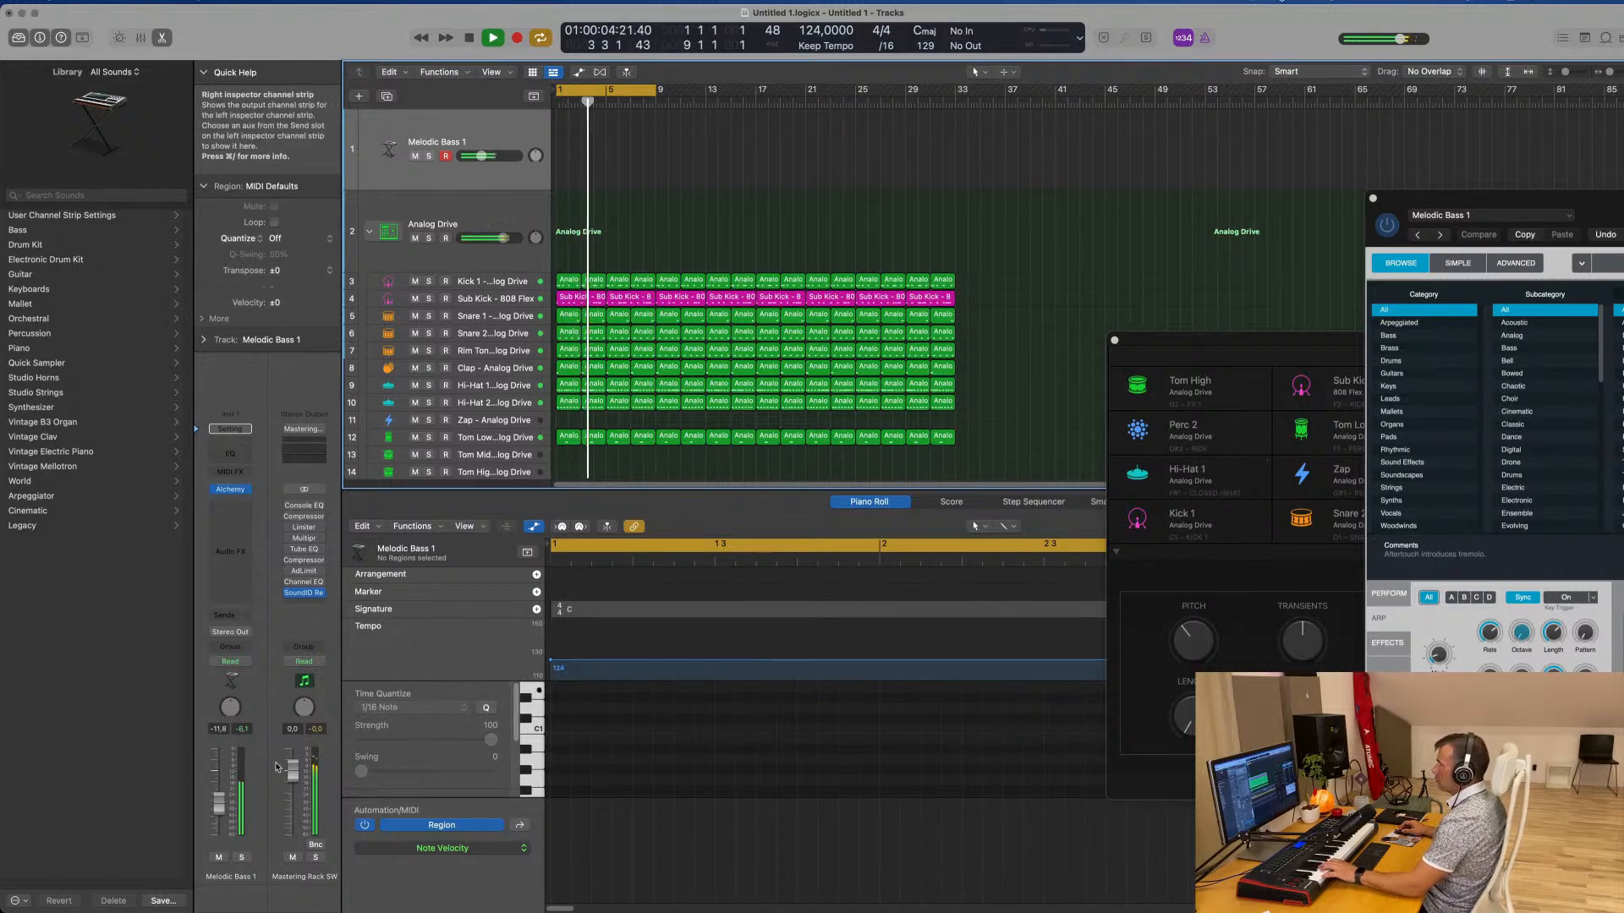
click(525, 282)
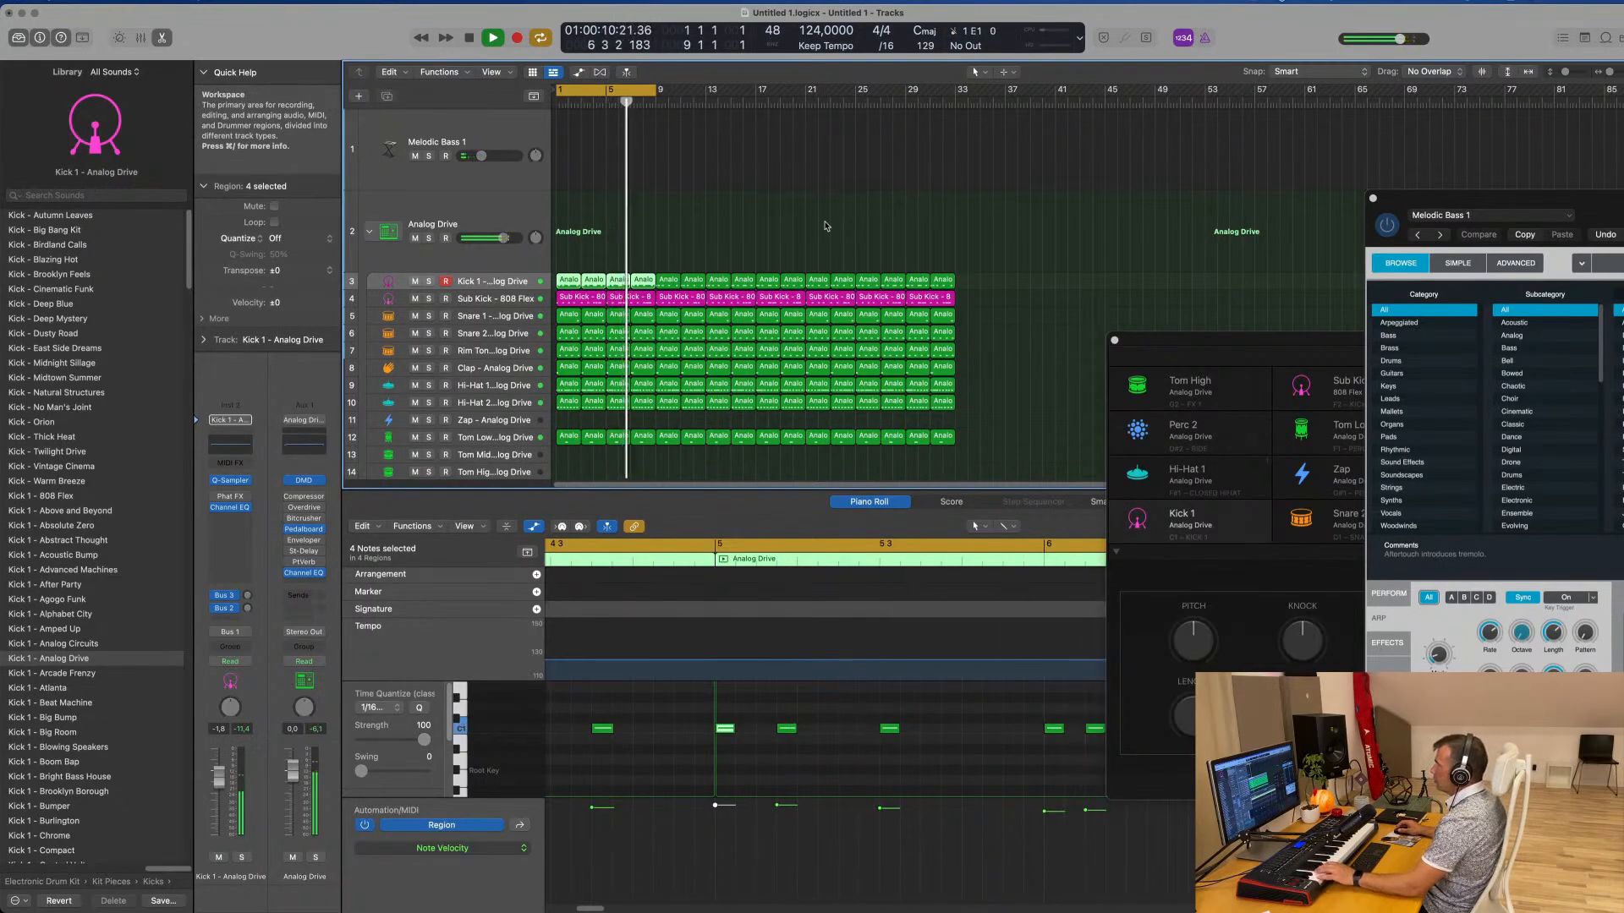
click(493, 135)
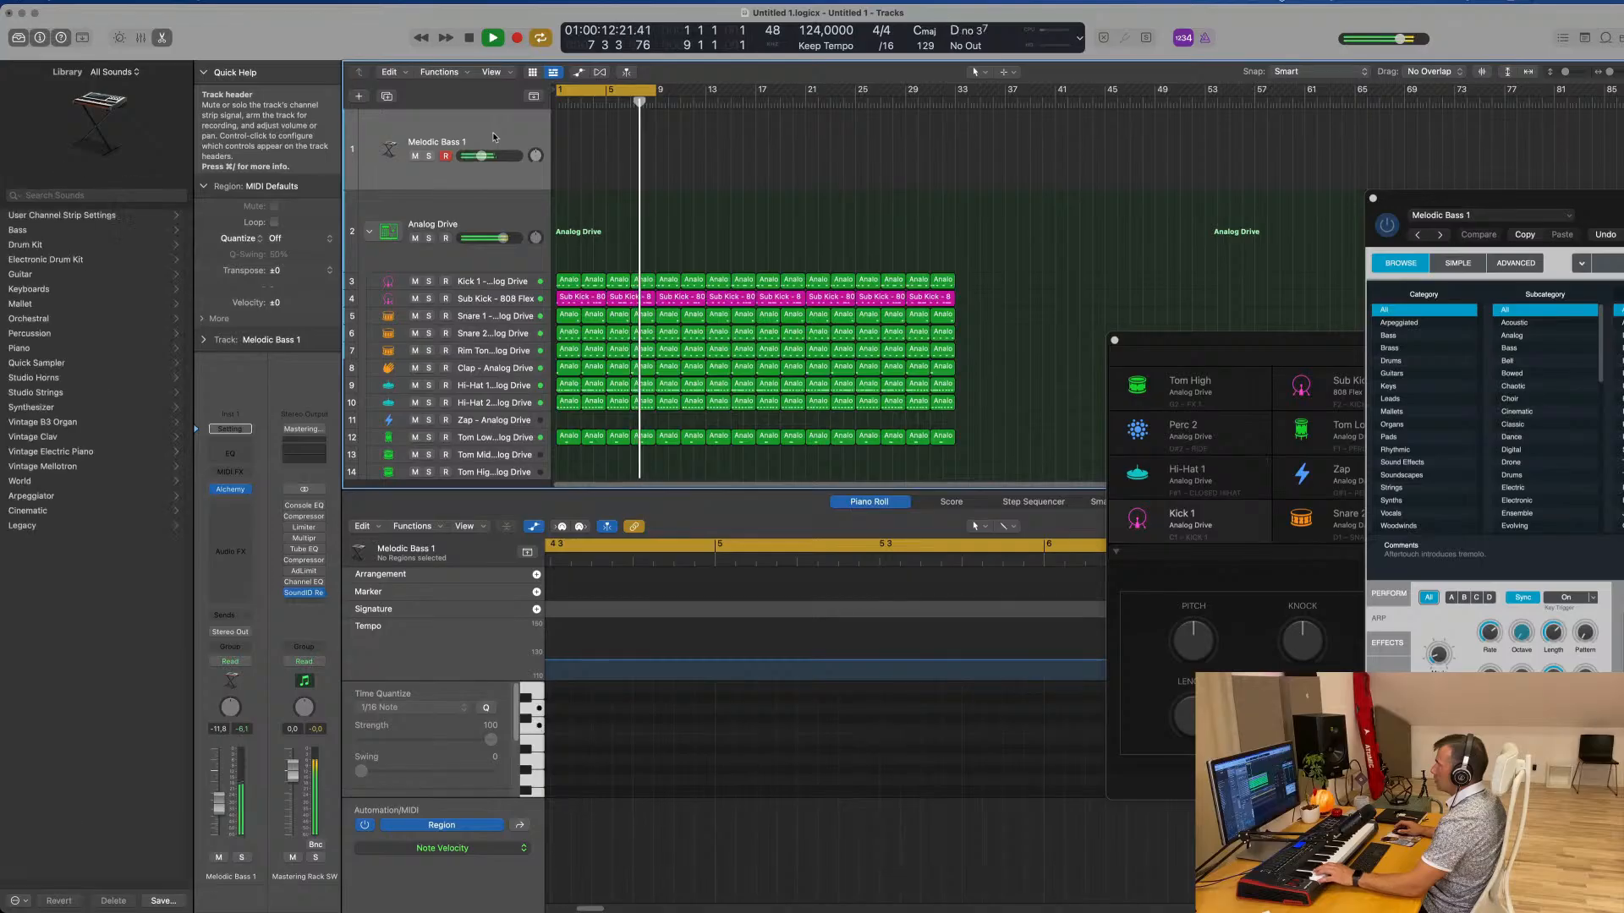
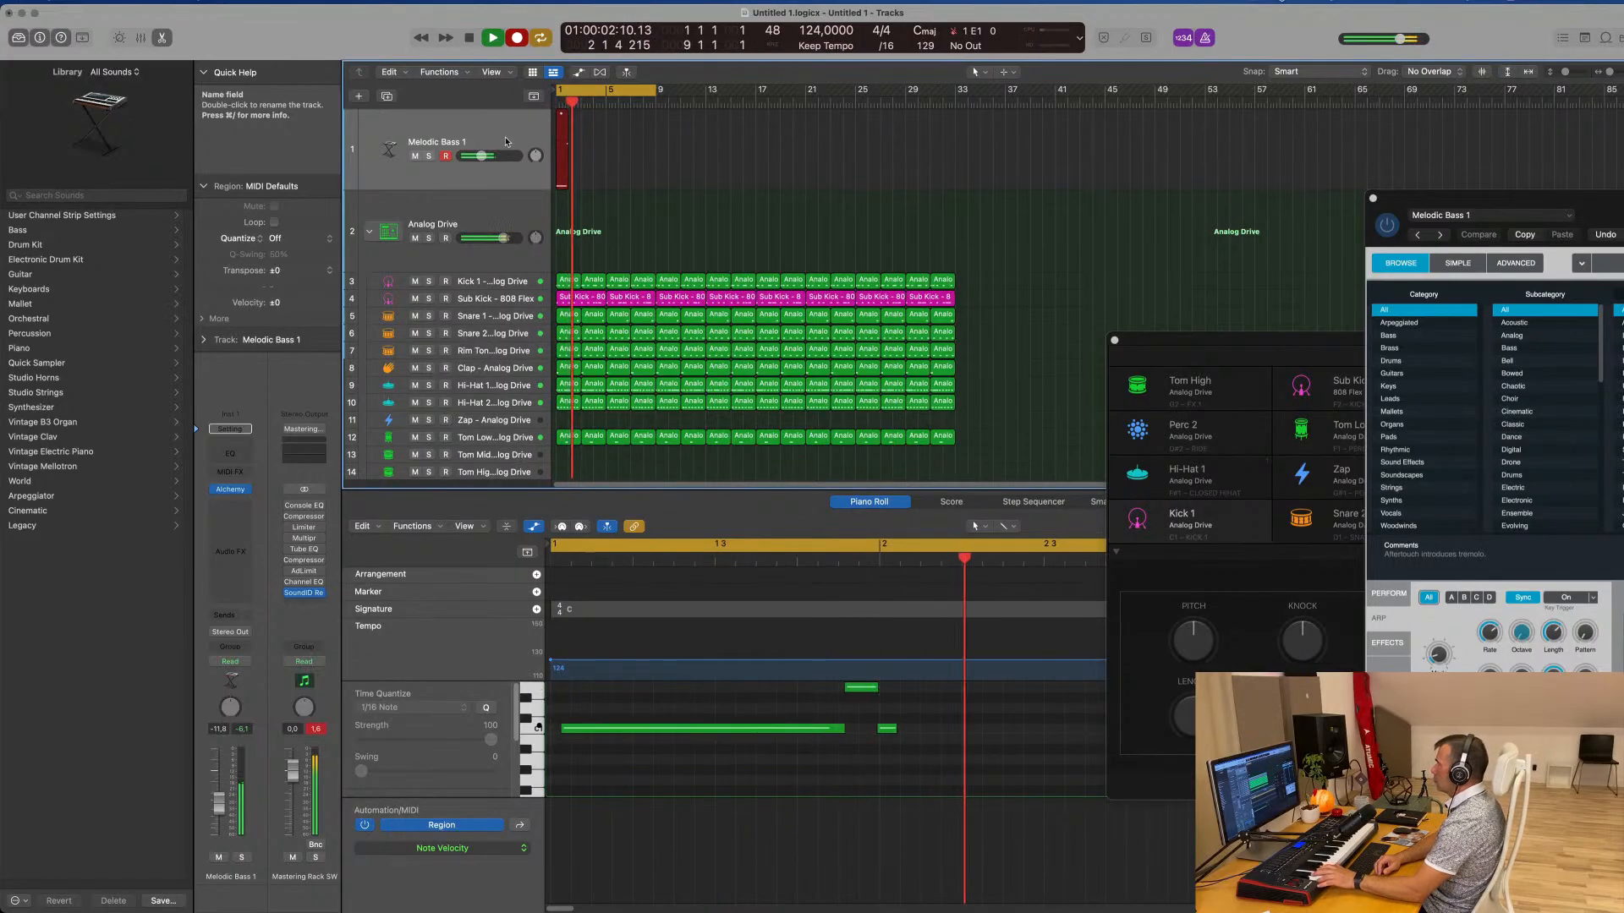
End the bass recording, delete the long C1 note in bar 2 of the Melodic Bass 1 region, and mute the Sub Kick track
key(space)
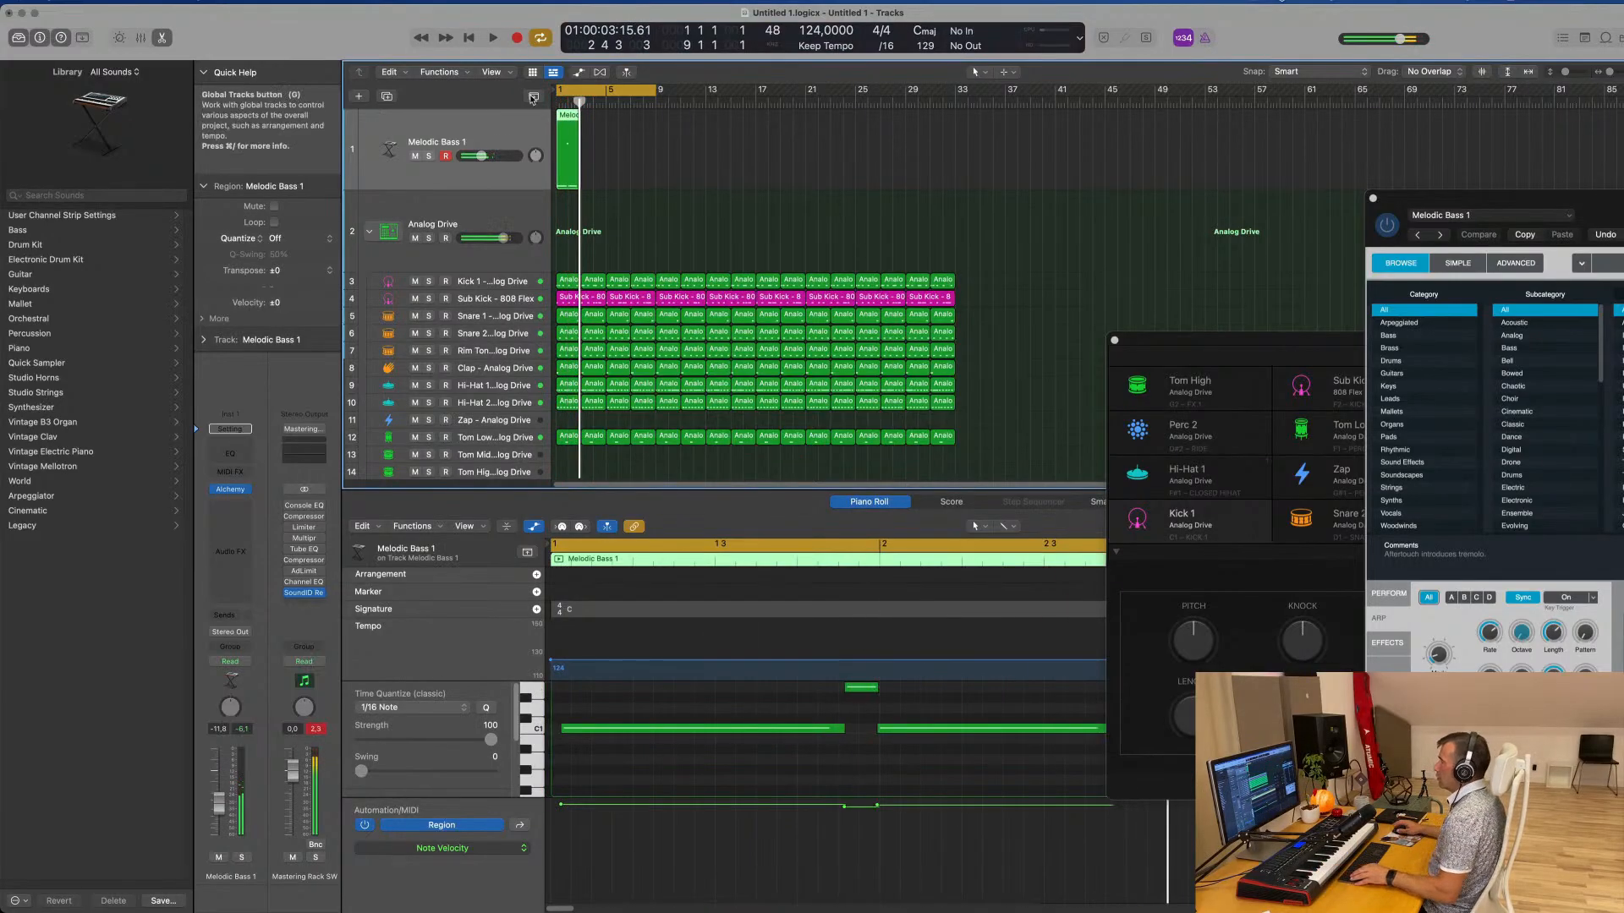
ctrl+alt+click(873, 791)
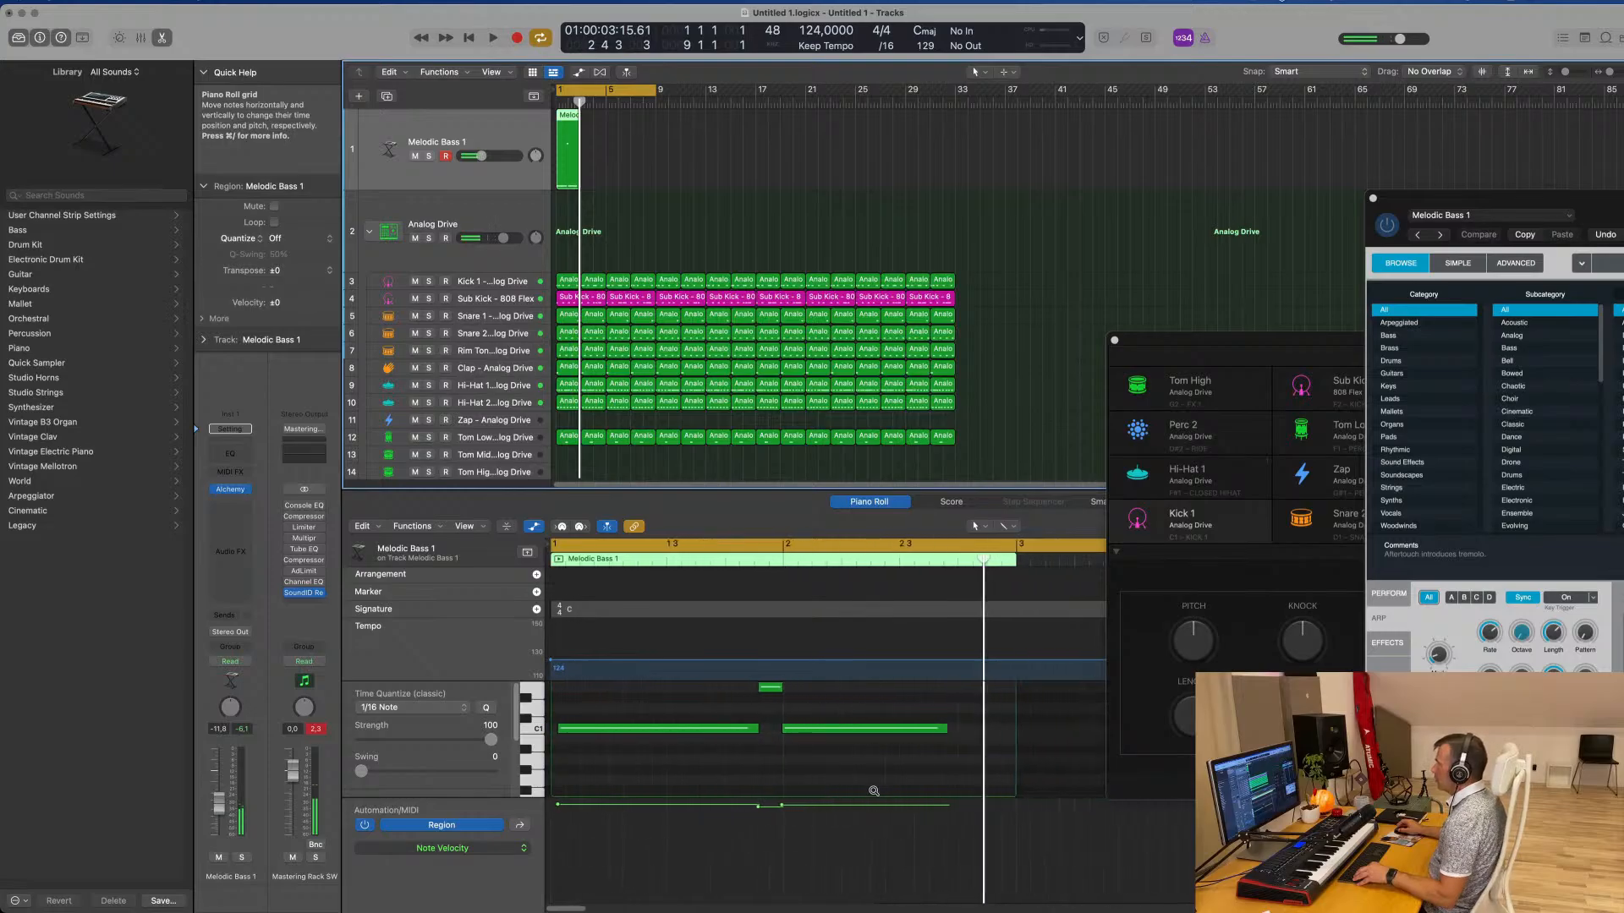
click(876, 728)
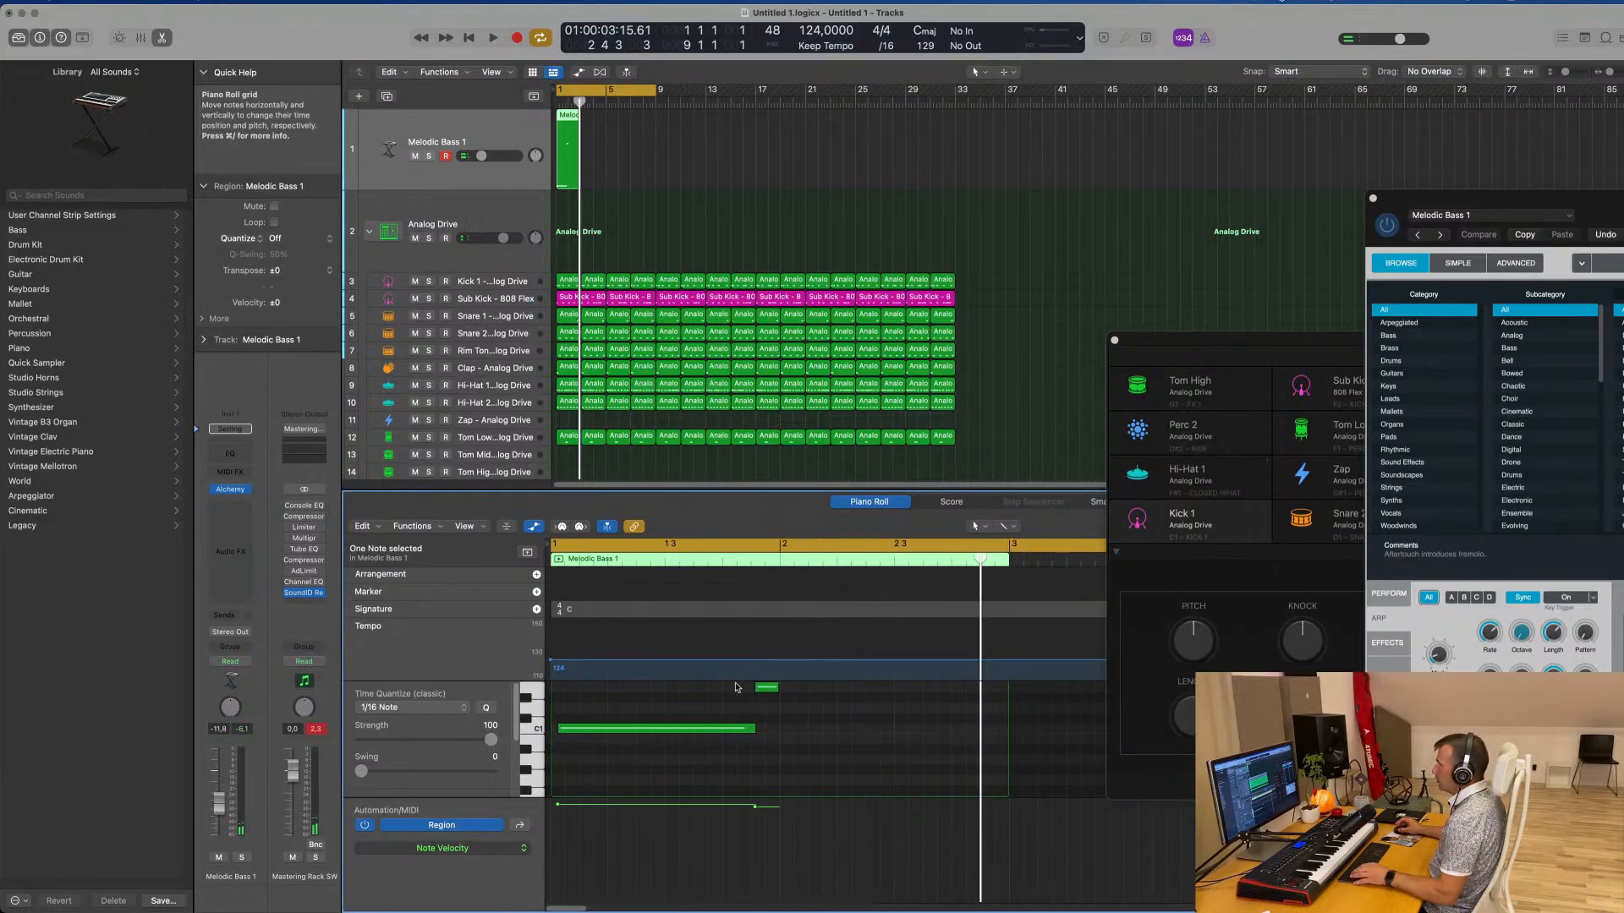
click(414, 299)
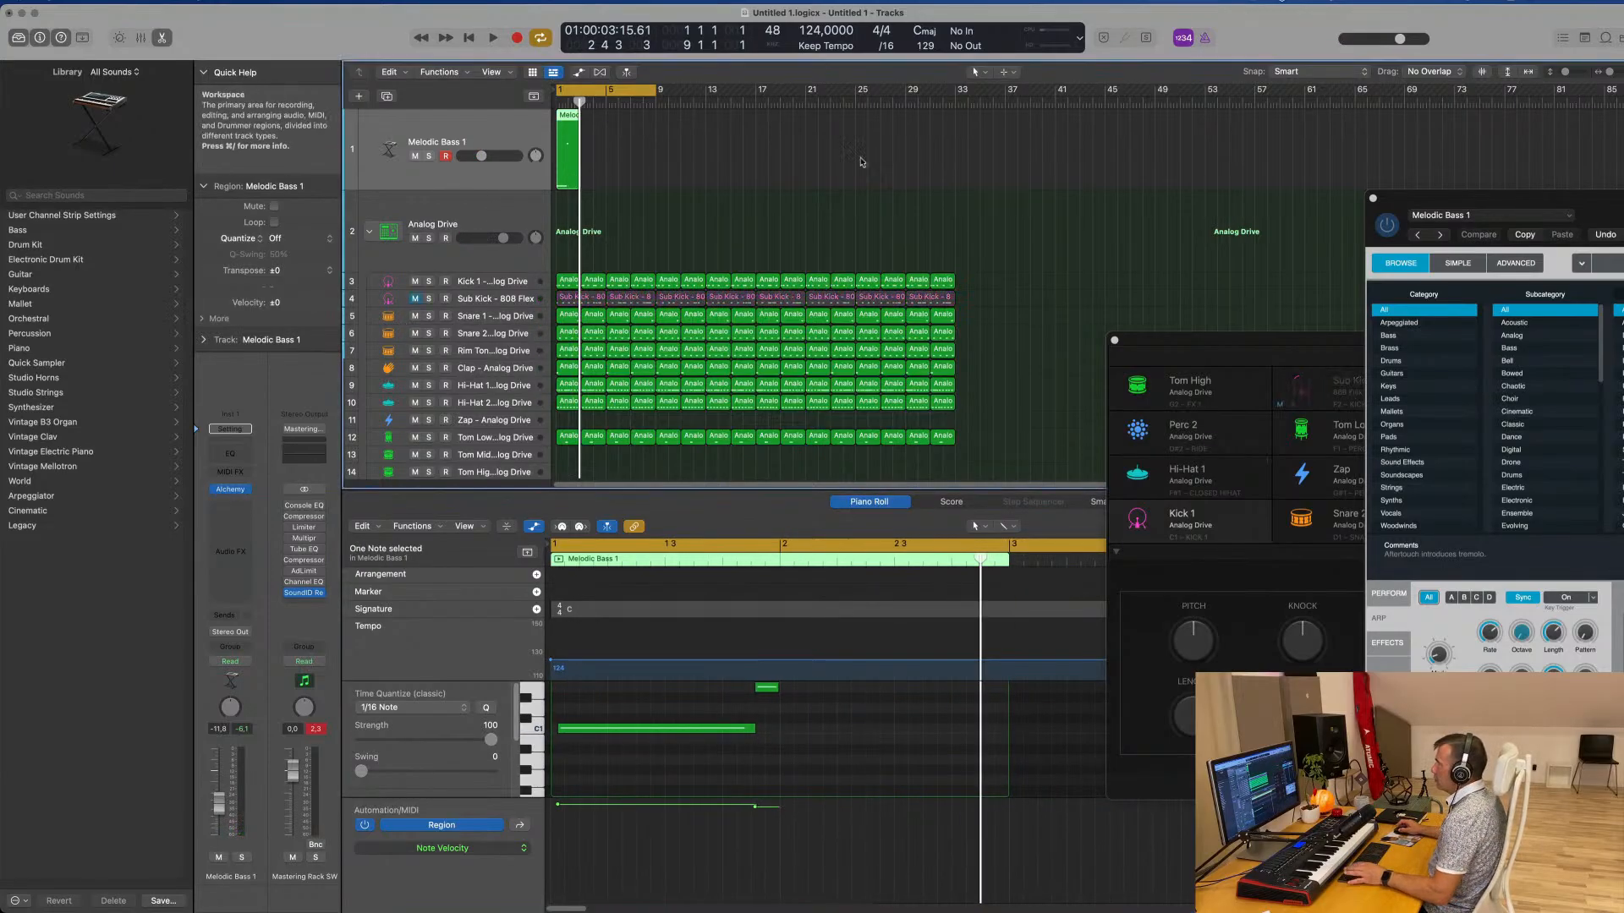
Listen to the bass from the start and align the long C1 note with the beginning of bar 1, directly followed by the short high note
key(space)
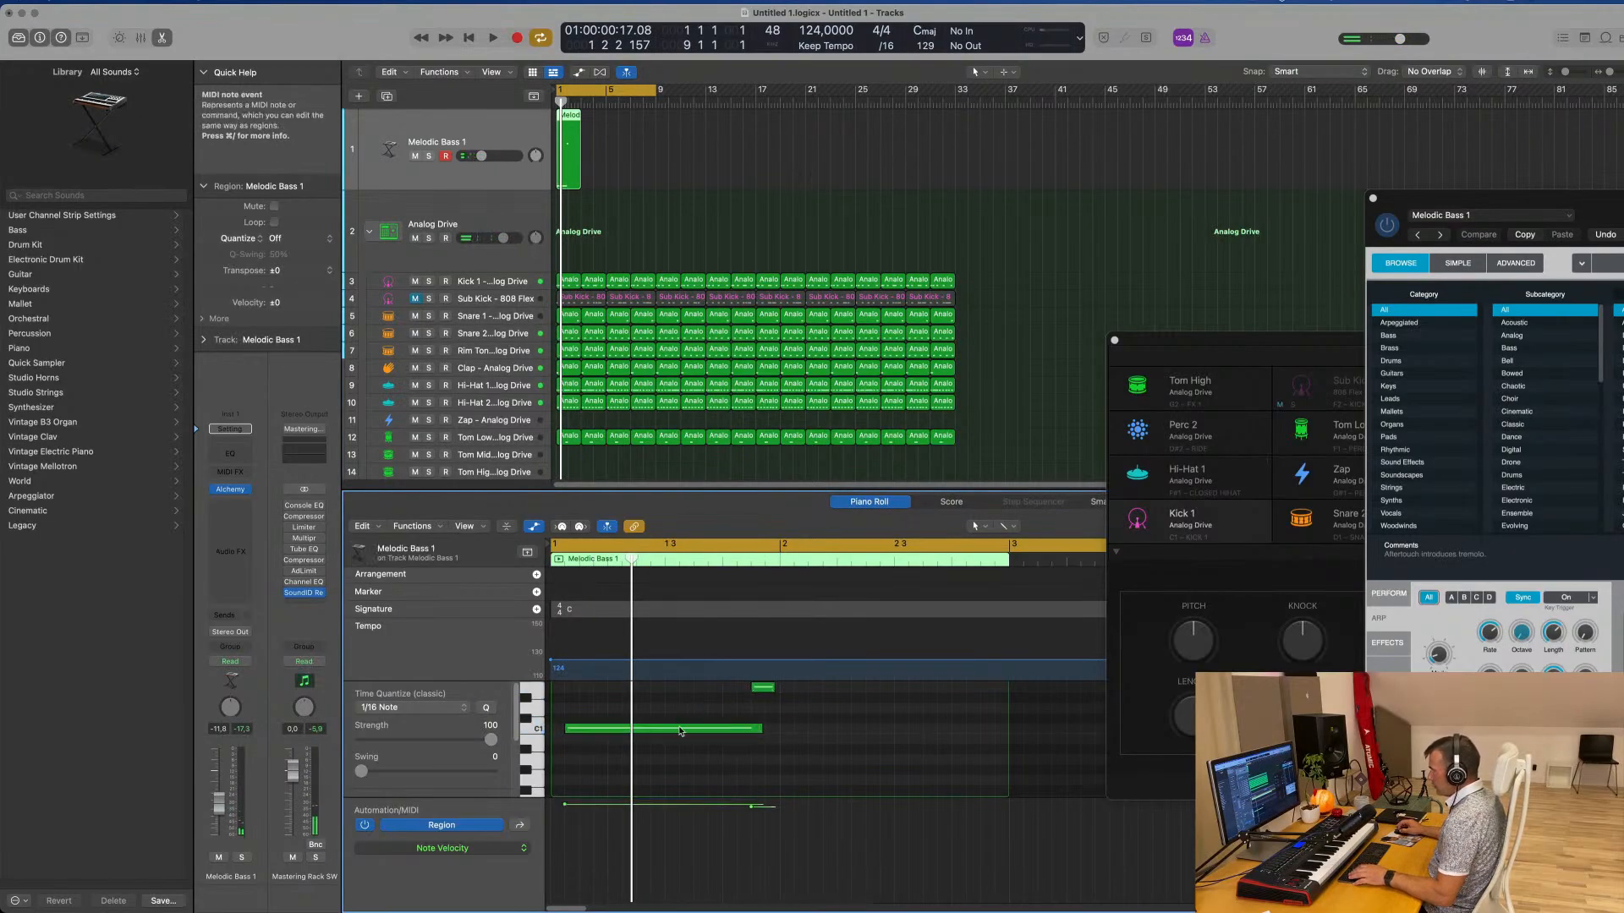
drag(681, 731, 667, 732)
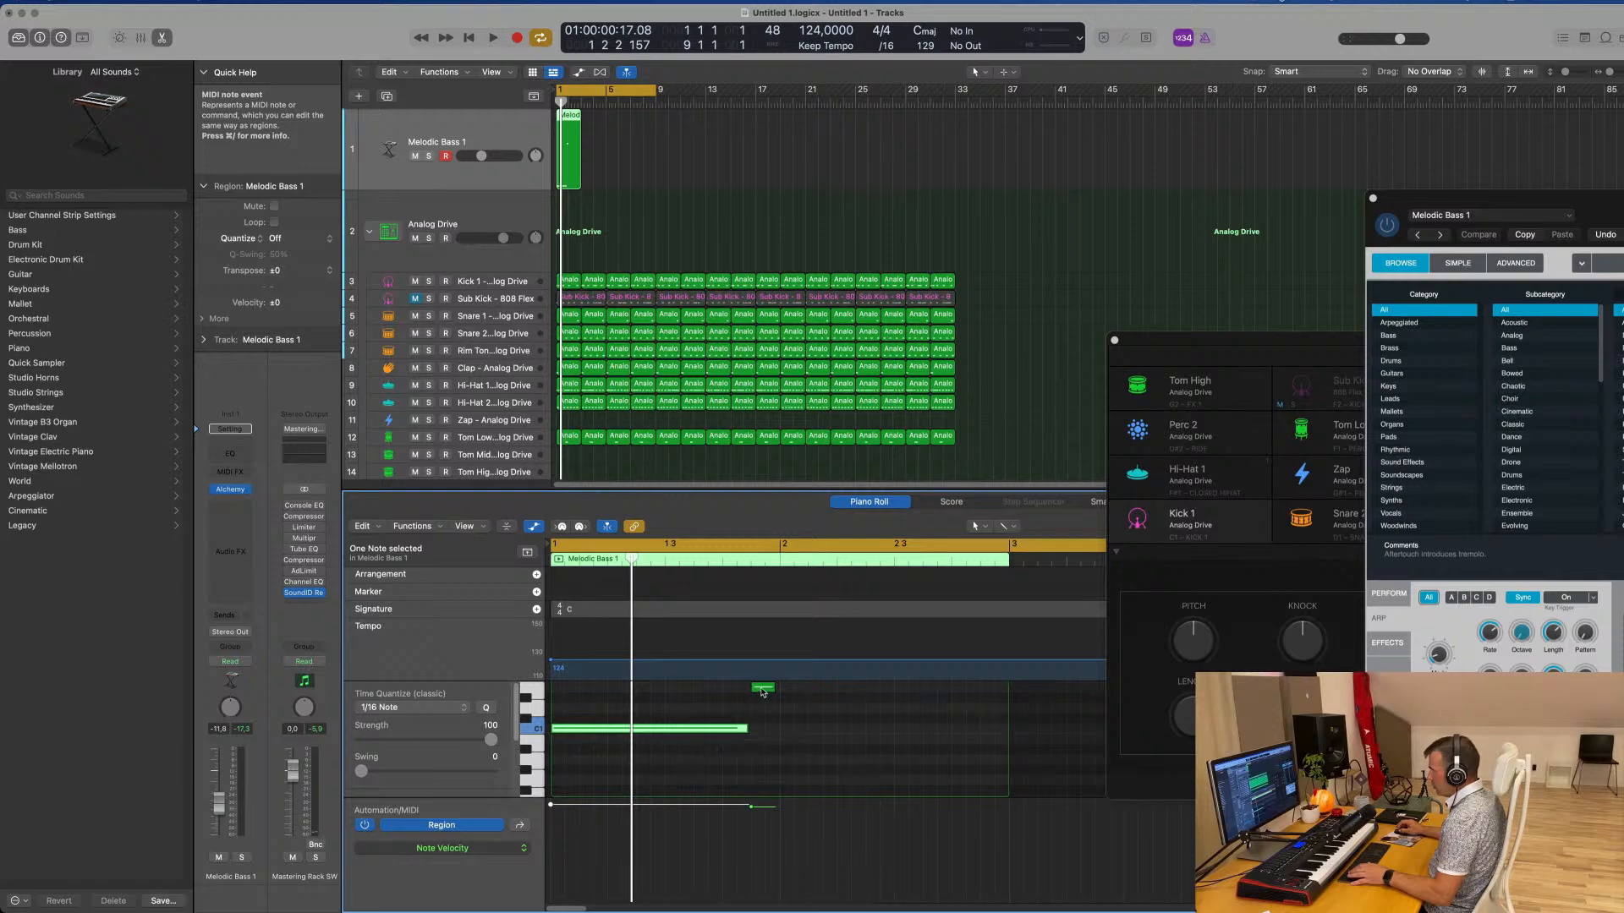
drag(770, 687, 749, 730)
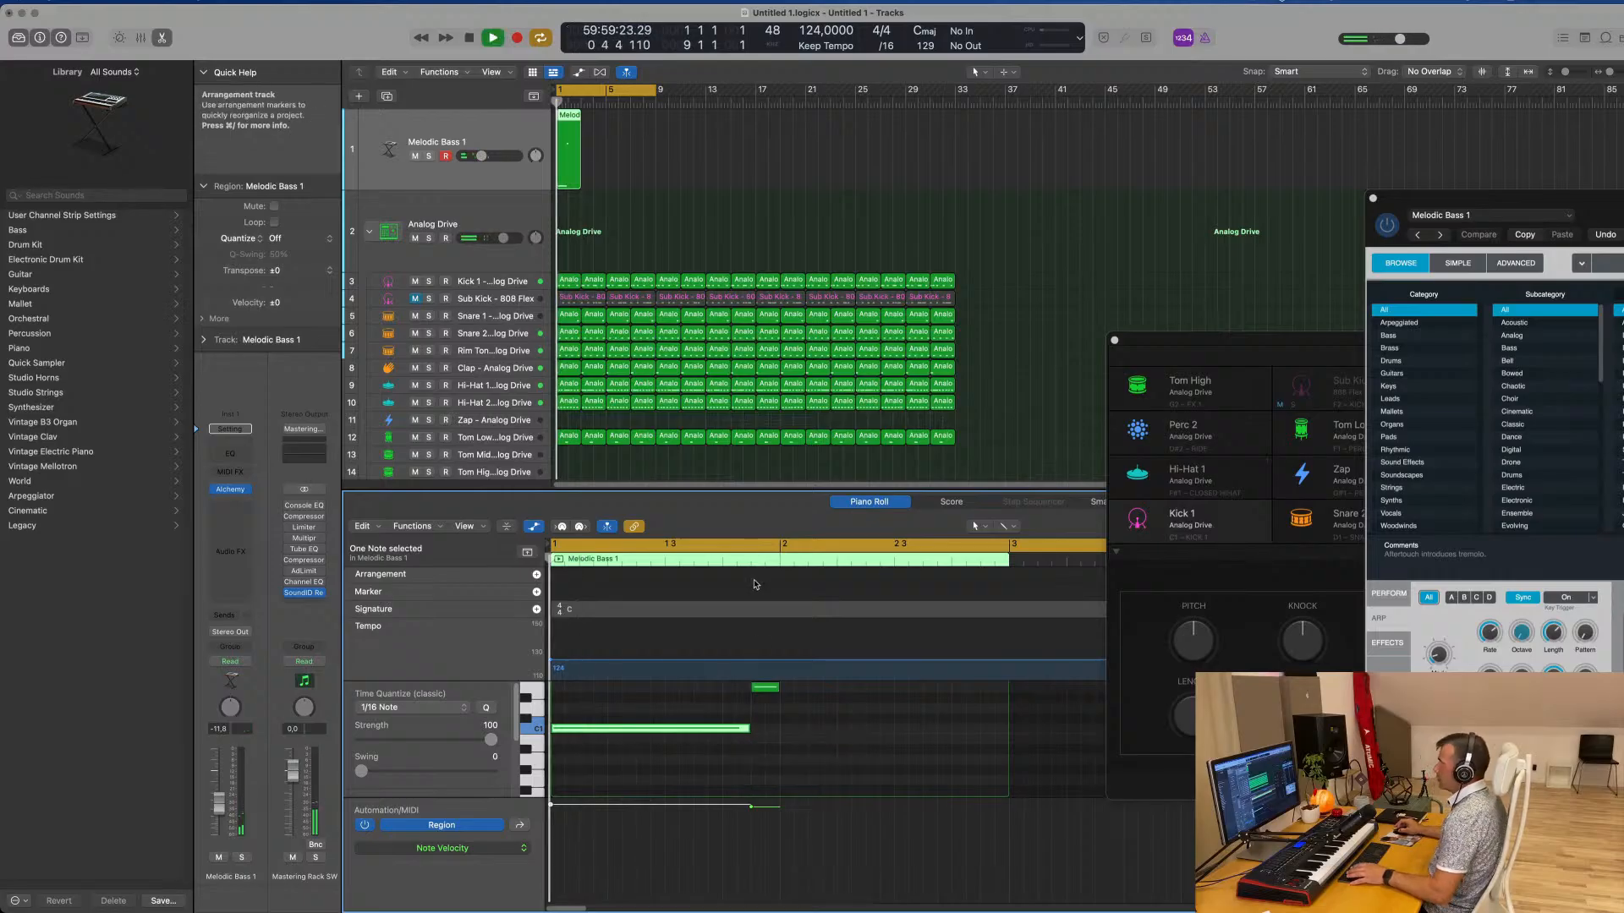
Repeat the two-bar Melodic Bass 1 region three times to fill bars 1 to 8 and play it with the drums
click(549, 174)
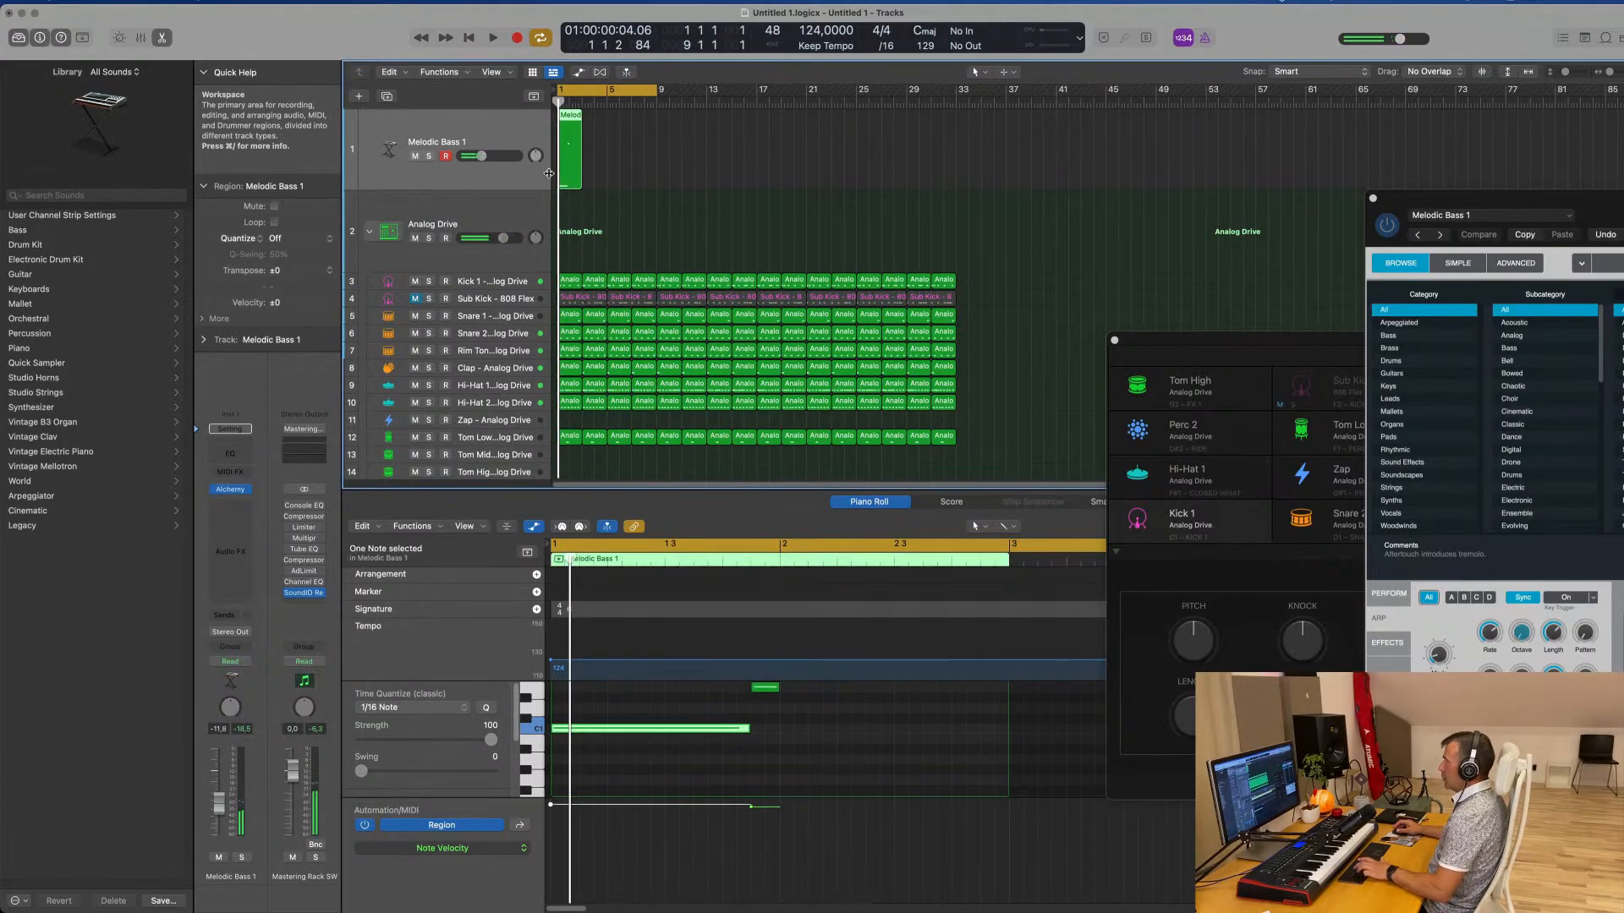
key(super+r)
key(super+r)
key(super+r)
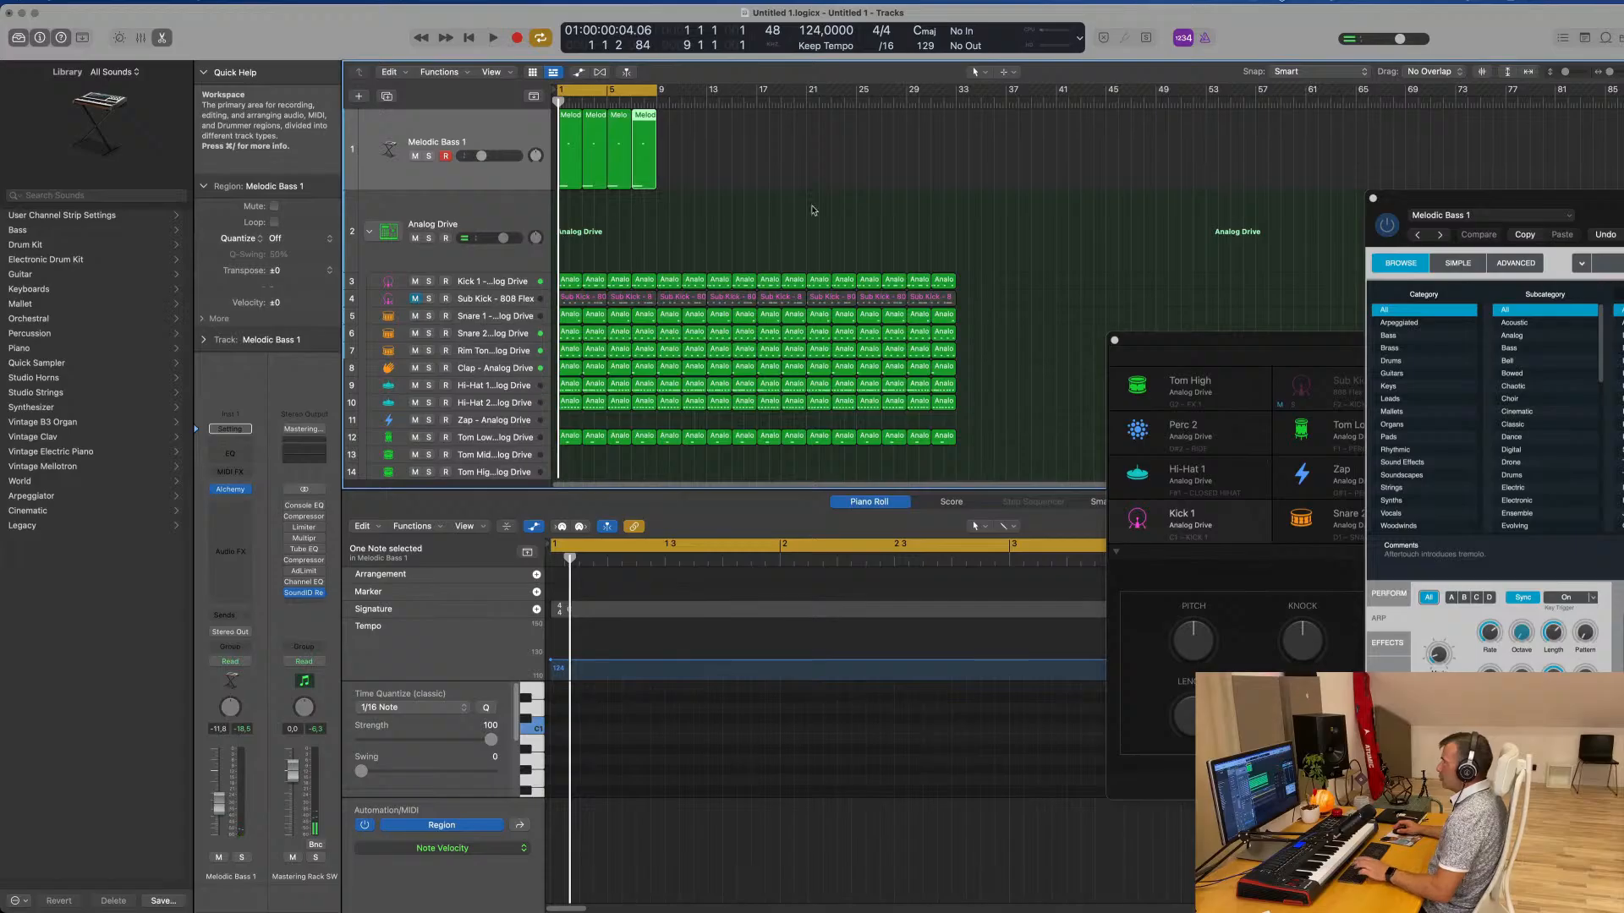
key(space)
scroll(723, 229, up, 5)
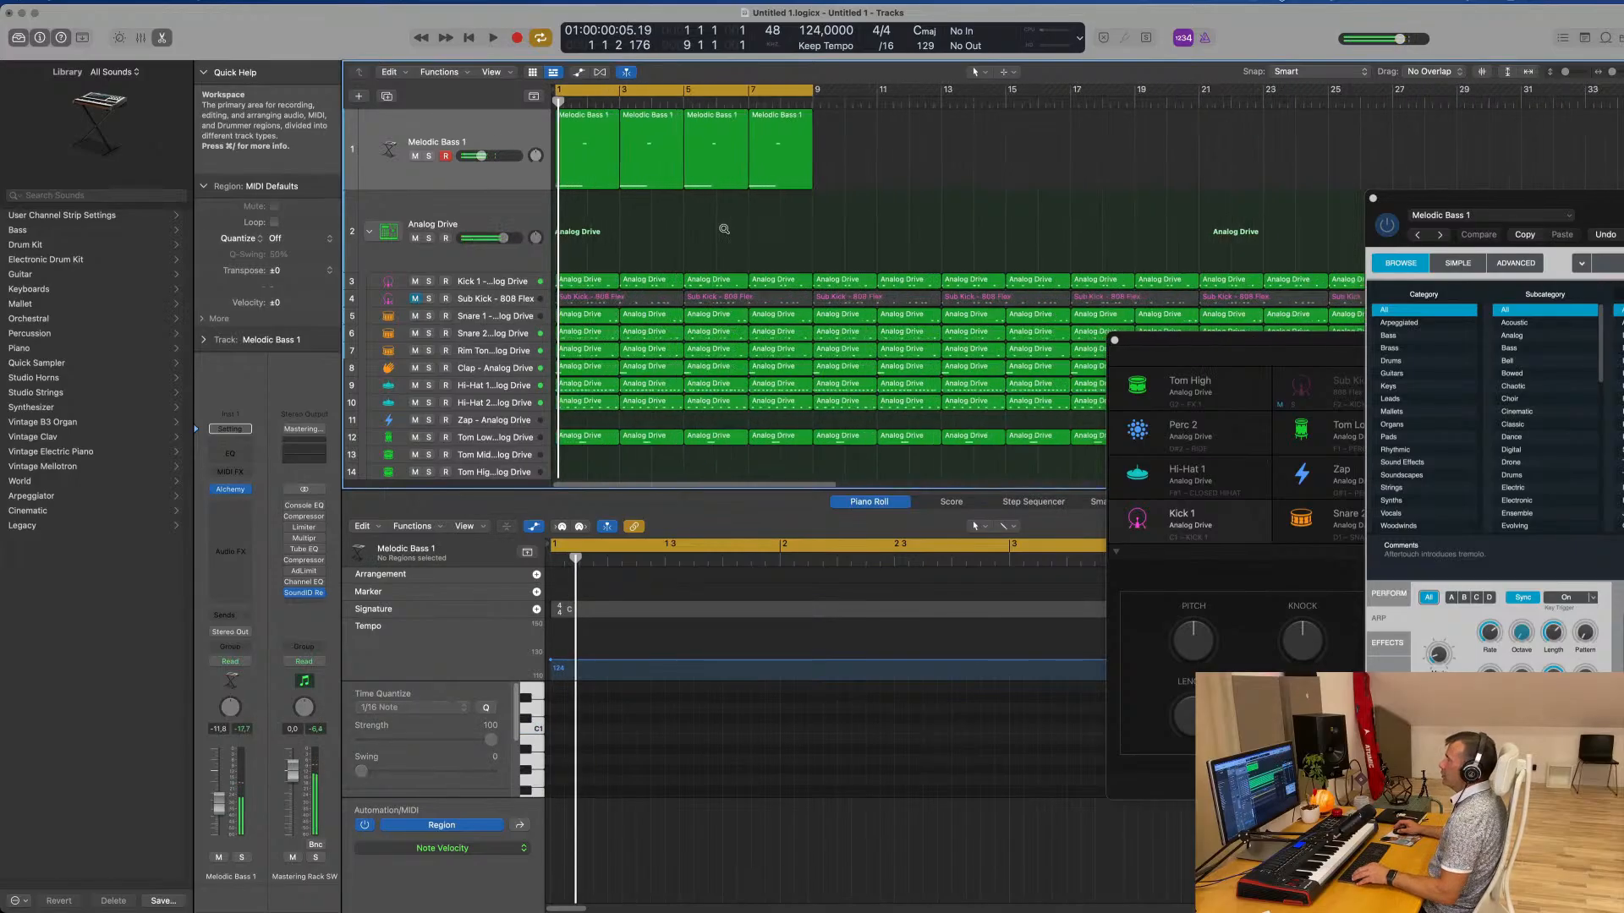
key(space)
scroll(505, 130, down, 2)
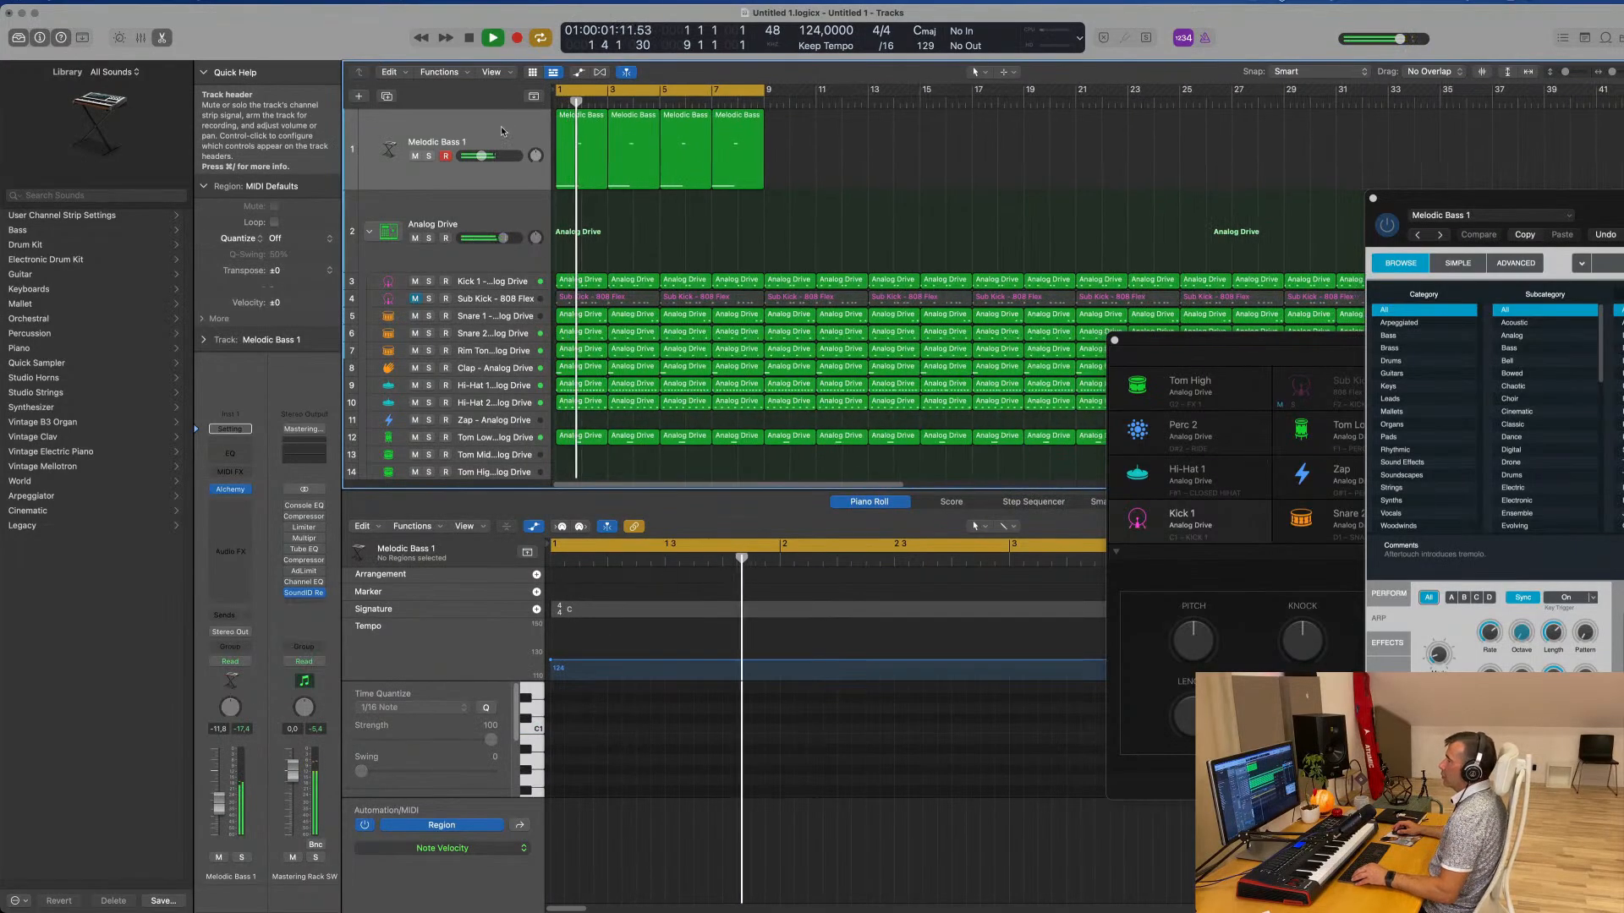
Copy the long C1 note and the short high note into the empty second bar of all four Melodic Bass 1 regions and play them
scroll(501, 125, down, 1)
key(space)
drag(876, 199, 575, 173)
scroll(811, 713, down, 3)
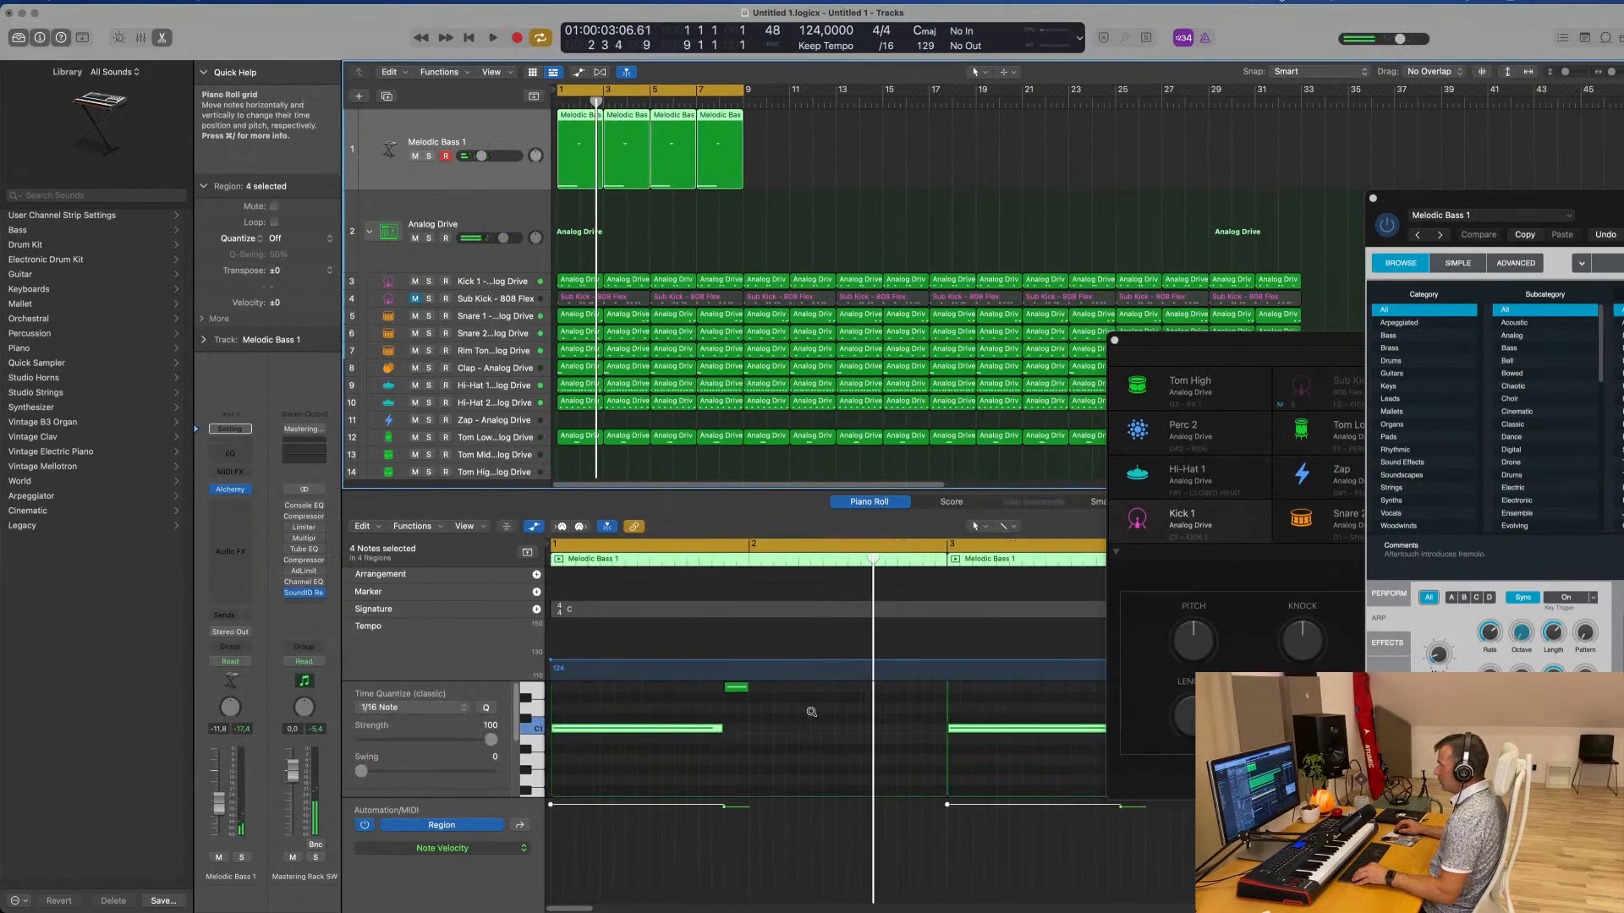
click(759, 750)
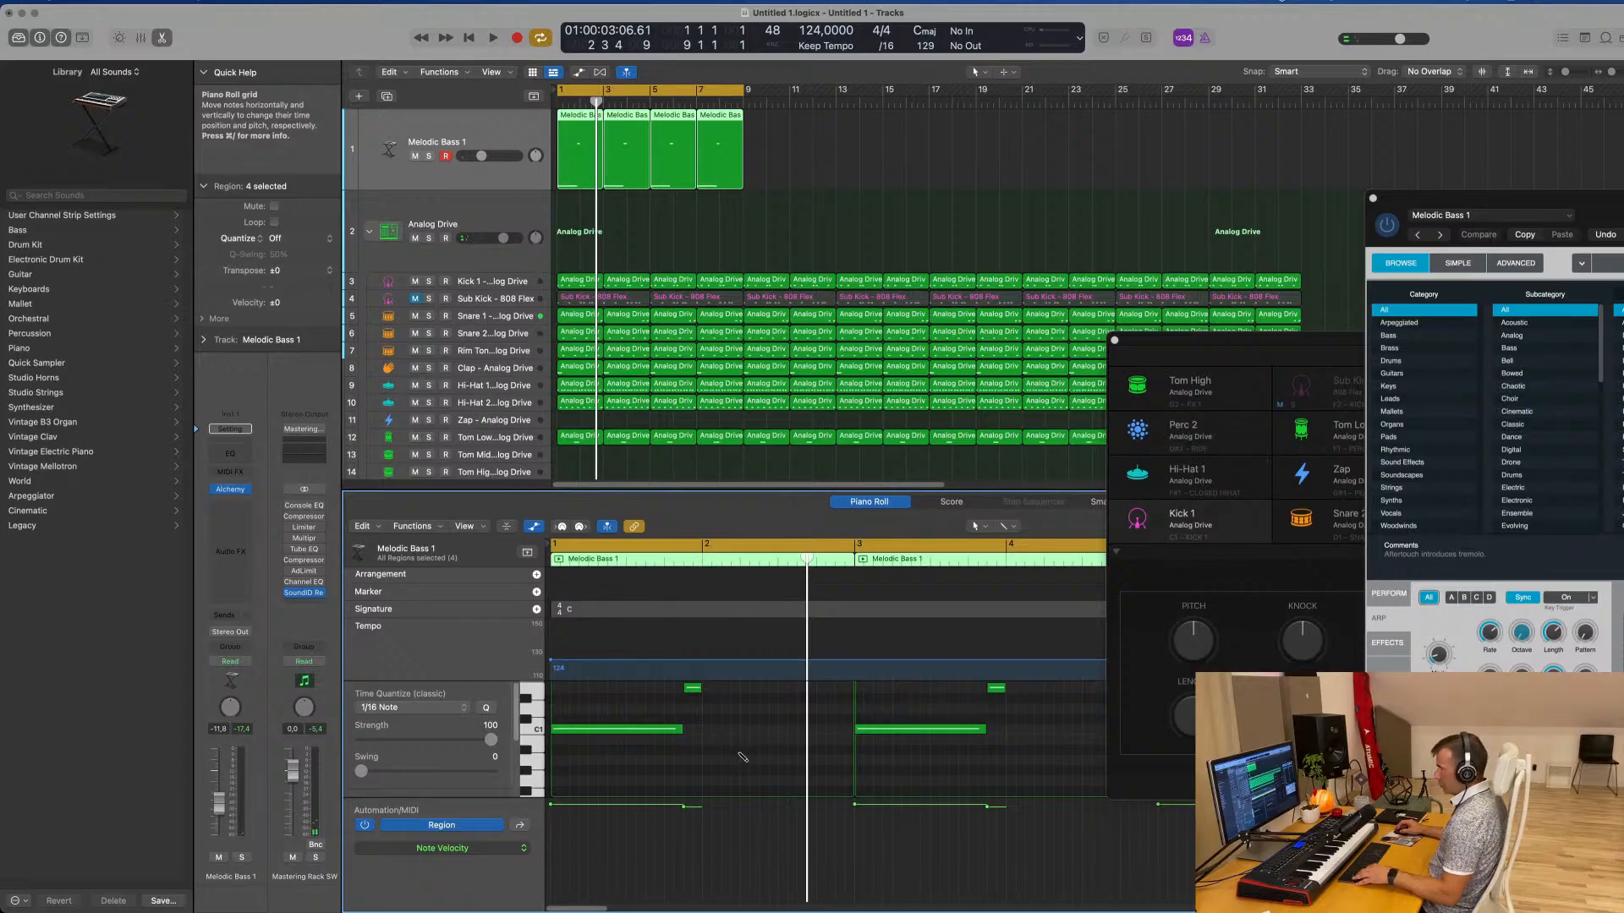
drag(685, 735, 789, 735)
key(space)
click(663, 216)
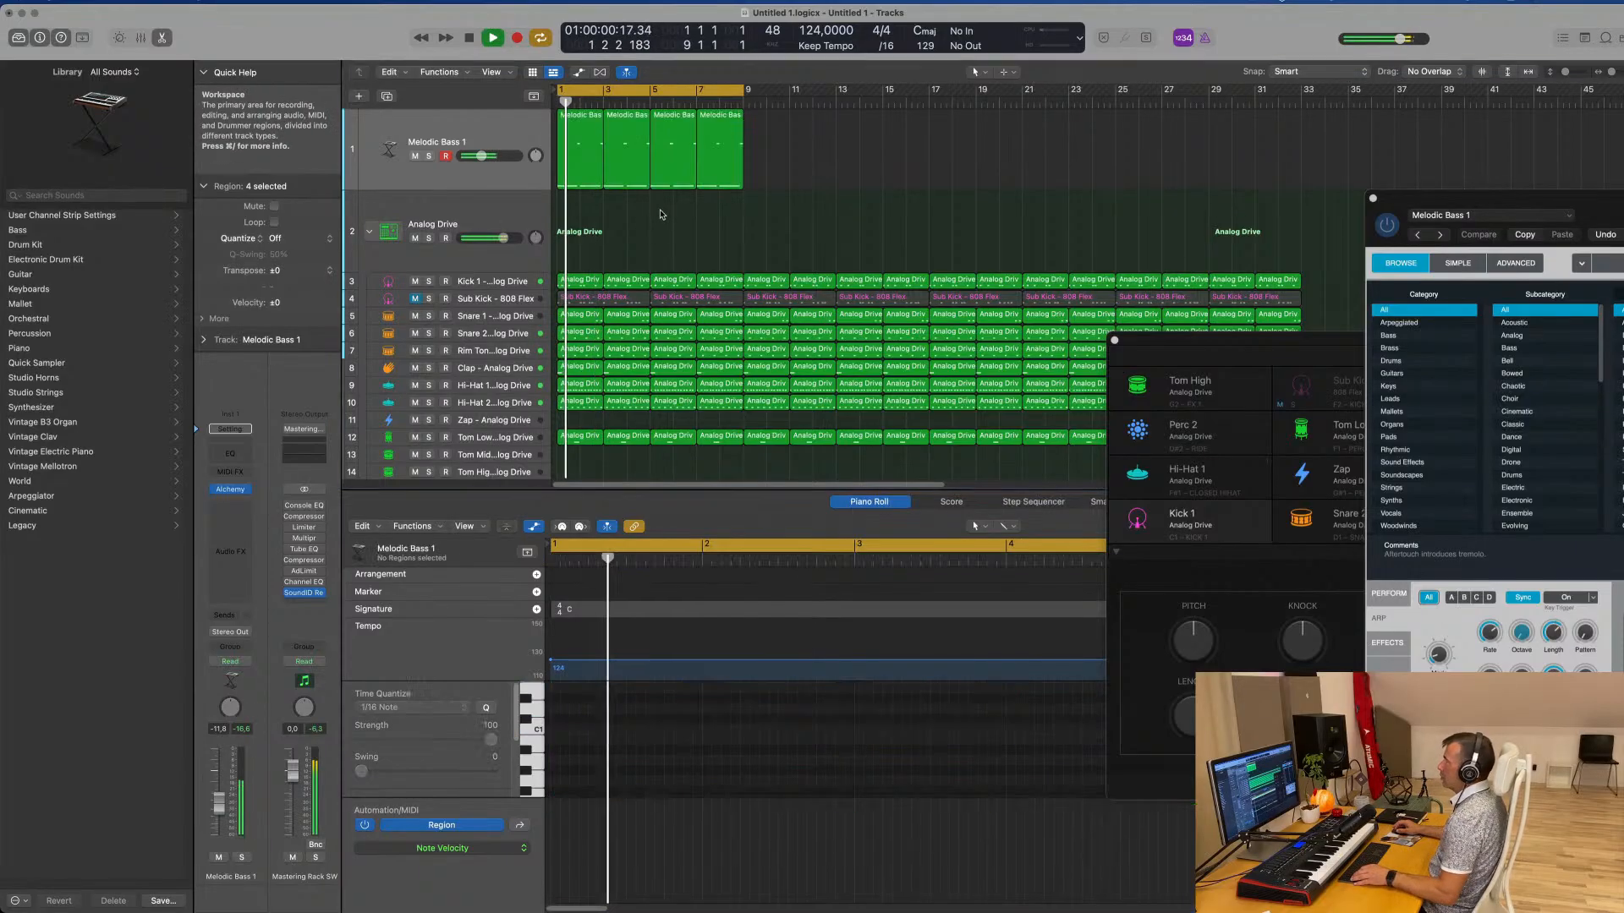
click(509, 133)
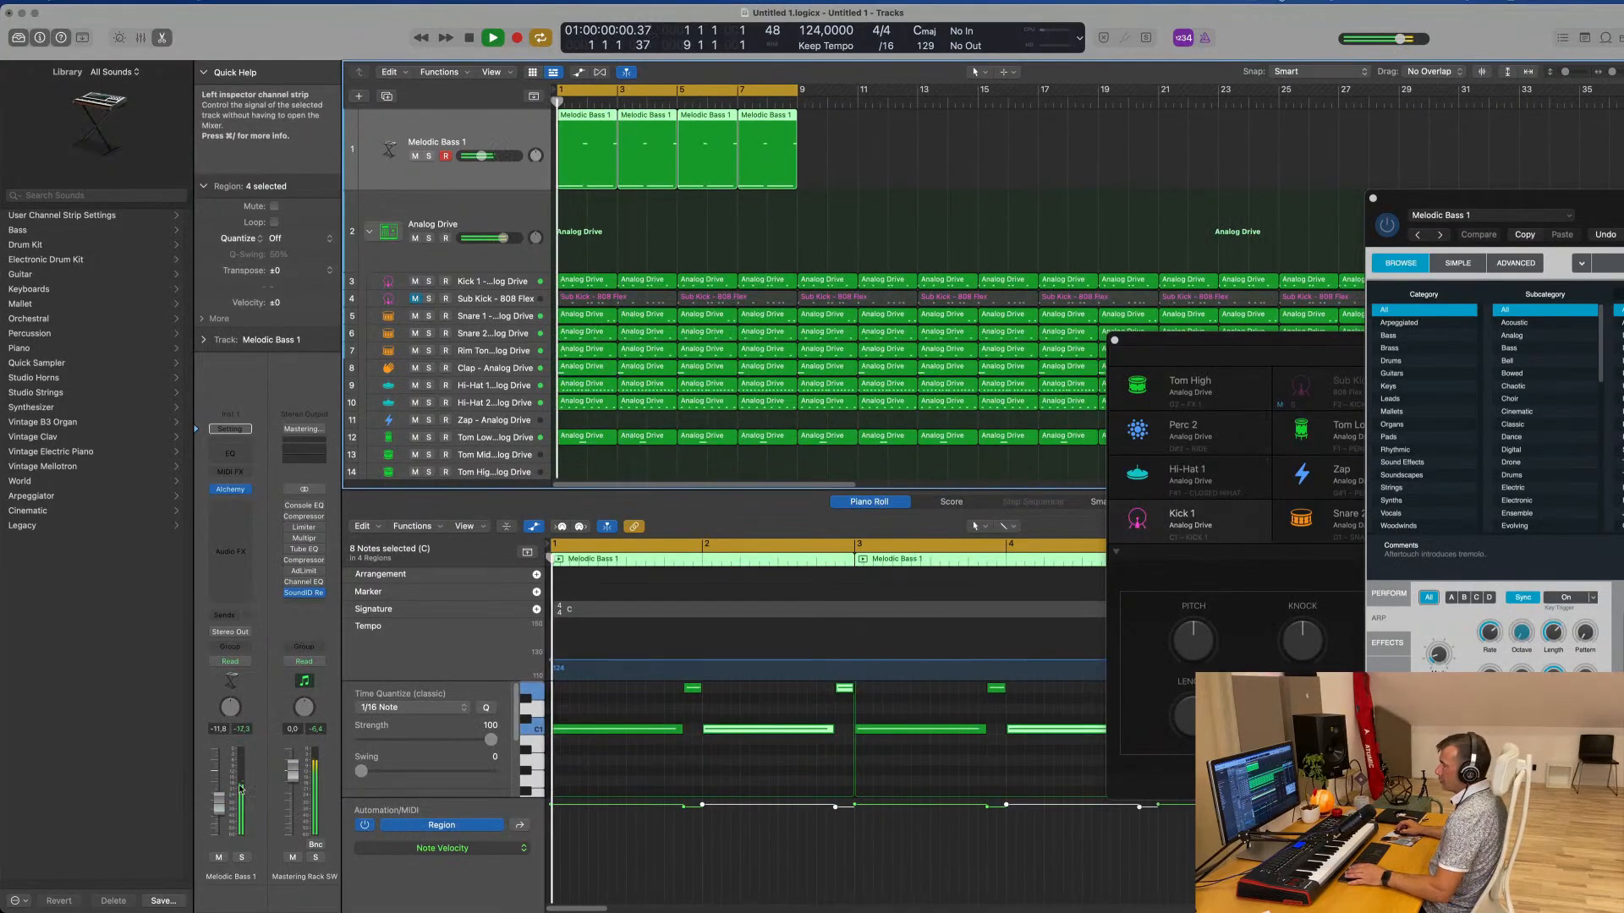
Open the Alchemy instrument on Melodic Bass 1, adjust its Cutoff, and set the track volume to about -5.3 dB
click(230, 490)
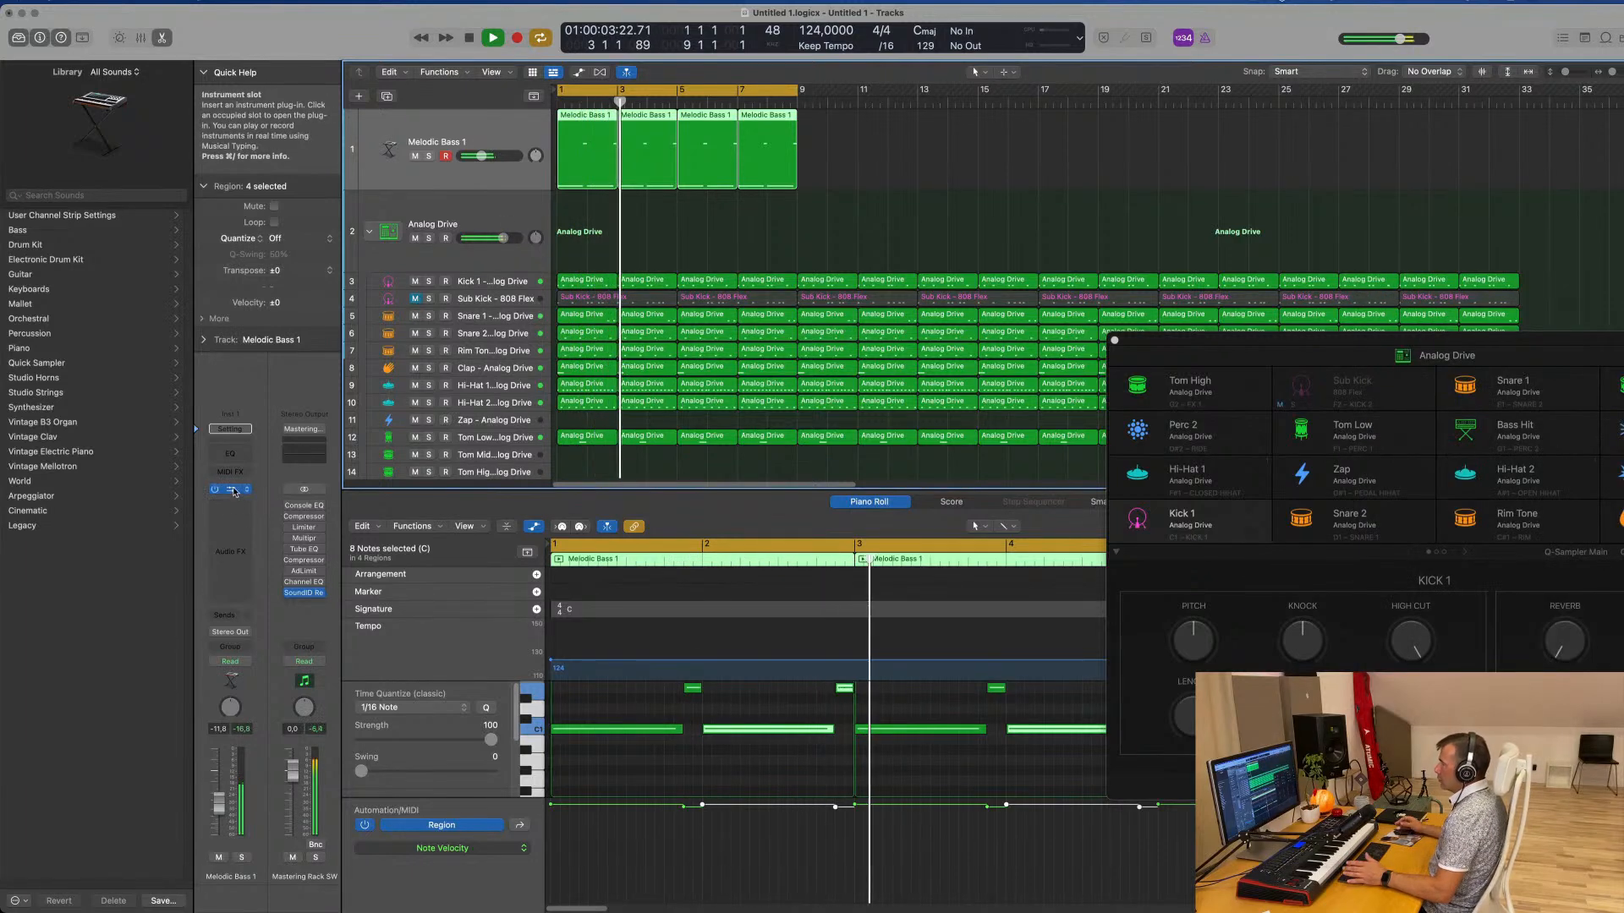
click(231, 490)
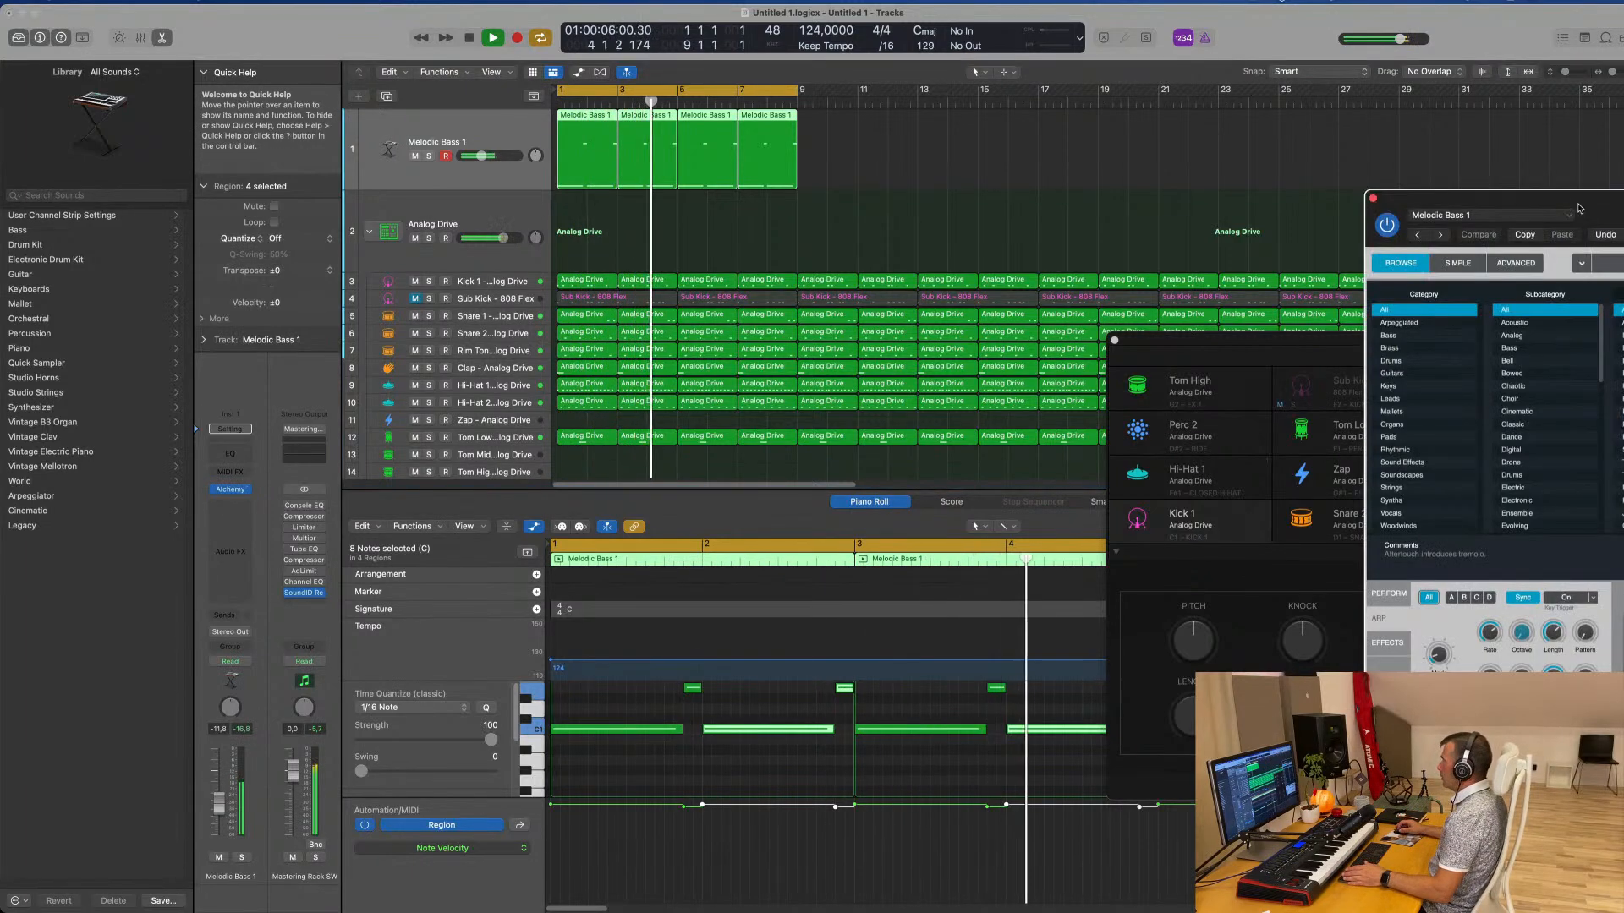
drag(1578, 208, 756, 137)
click(590, 527)
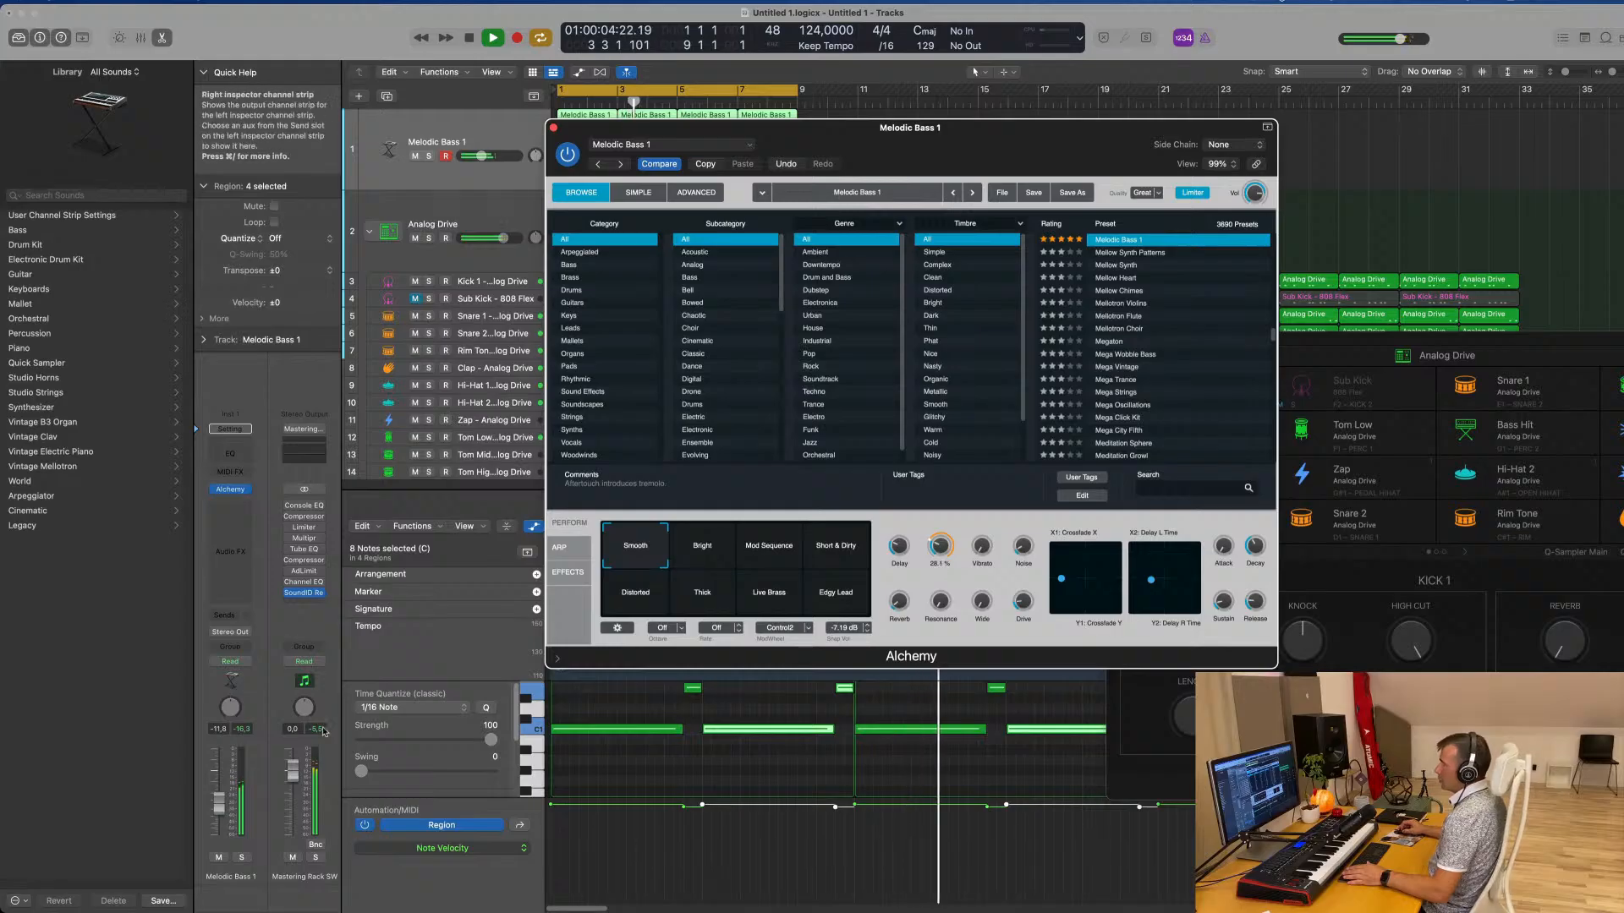
drag(218, 790, 218, 786)
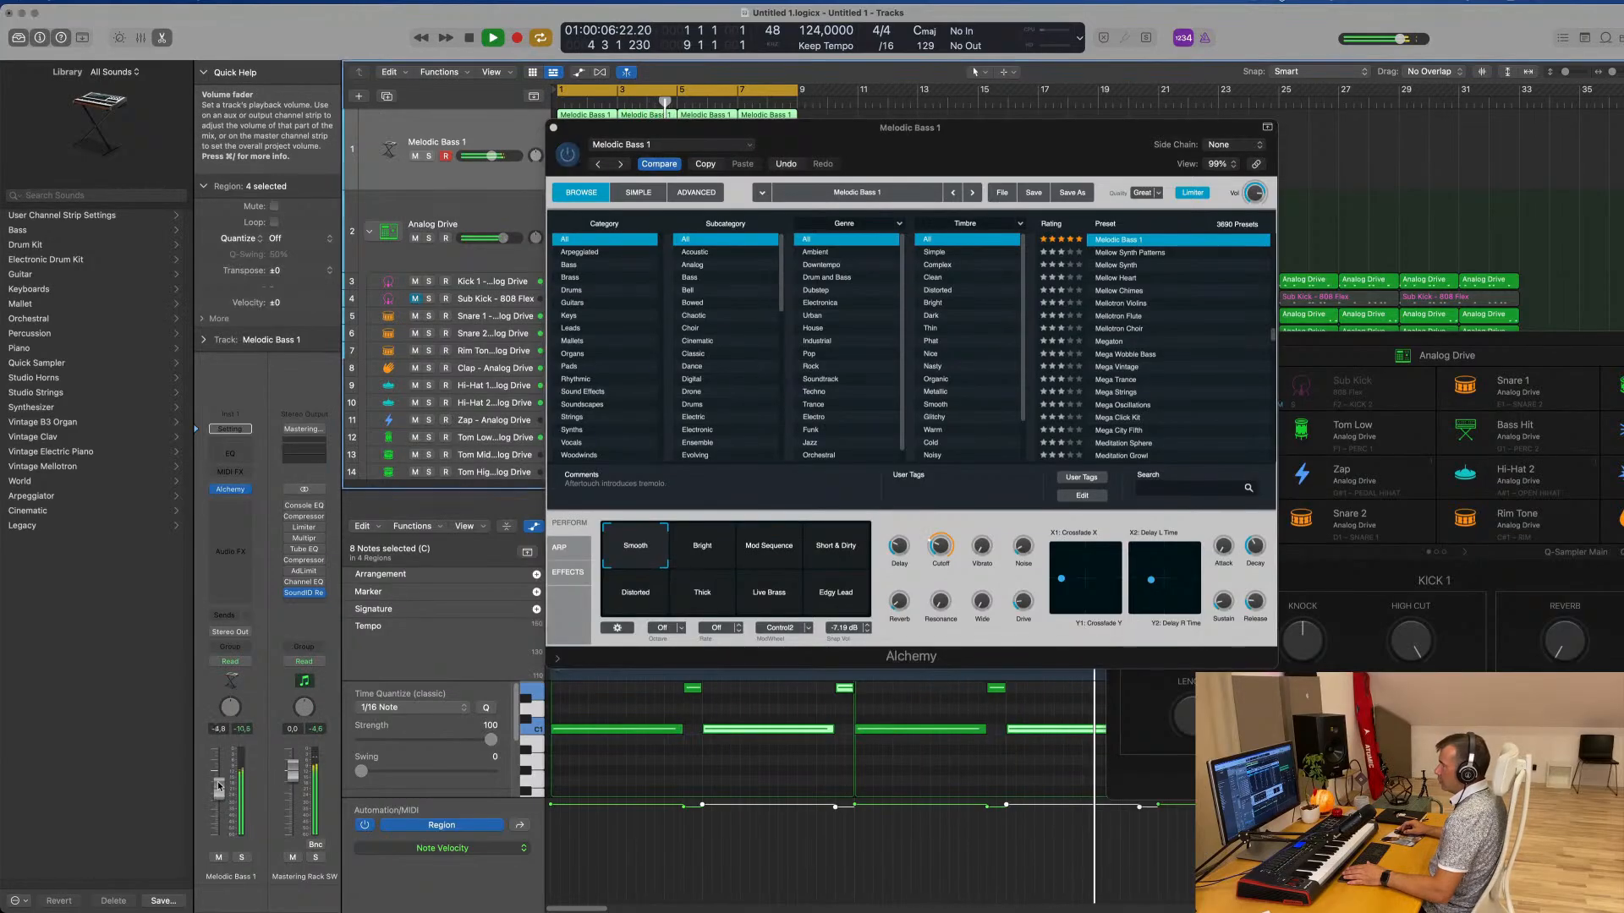
drag(948, 141, 1164, 86)
drag(218, 790, 218, 791)
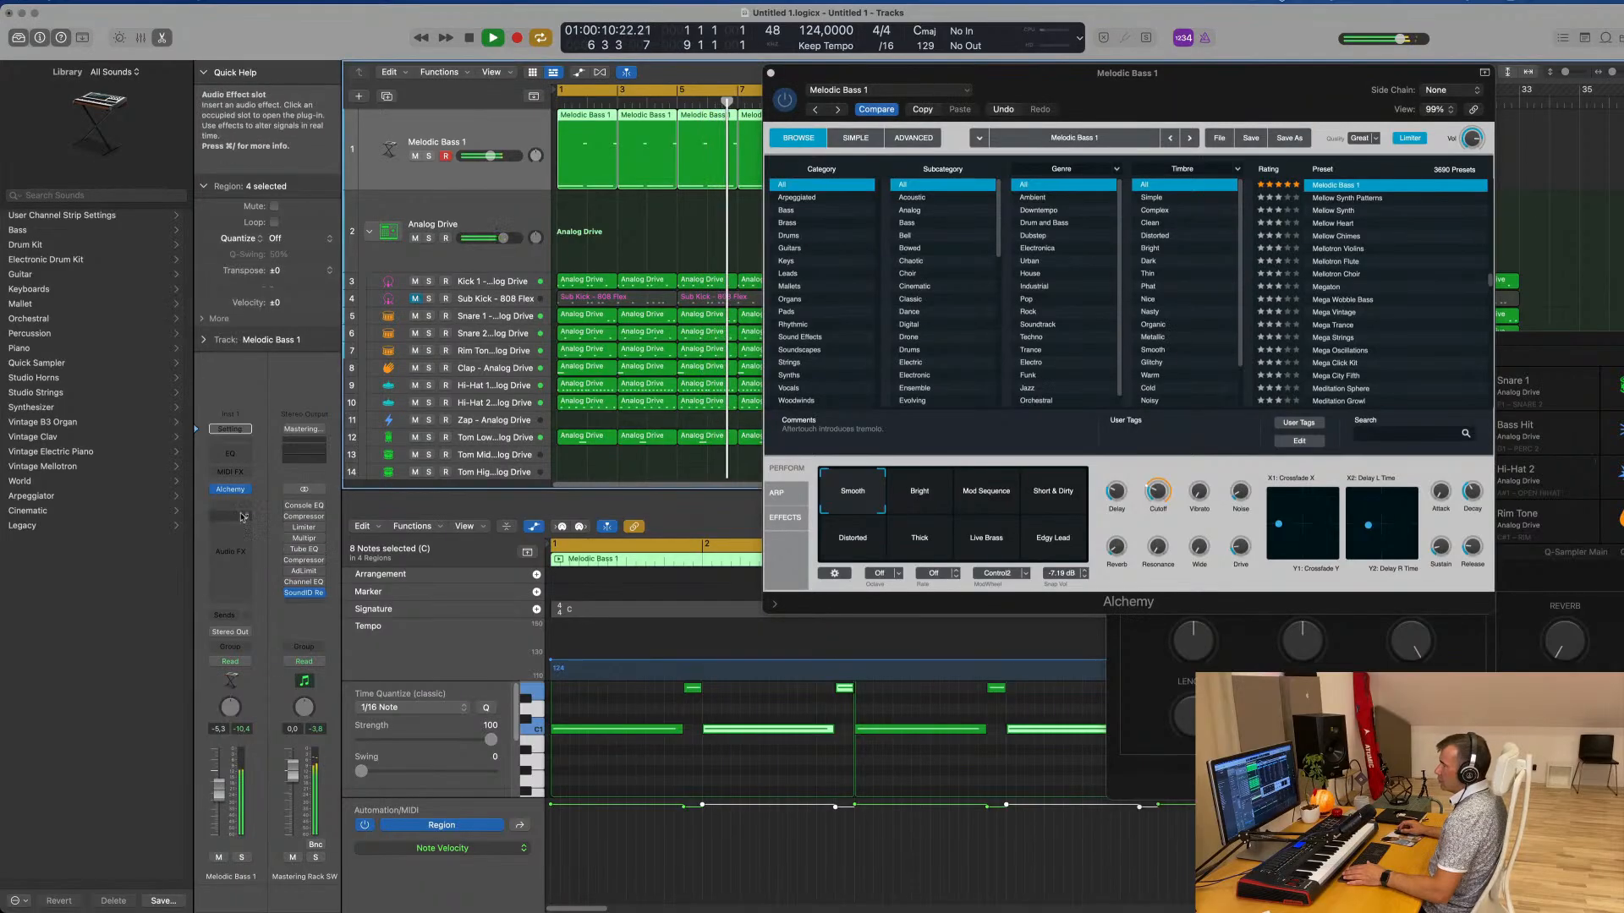
Insert a stereo Vintage Tube EQ on the Melodic Bass 1 track and load its Big Synth preset
click(304, 603)
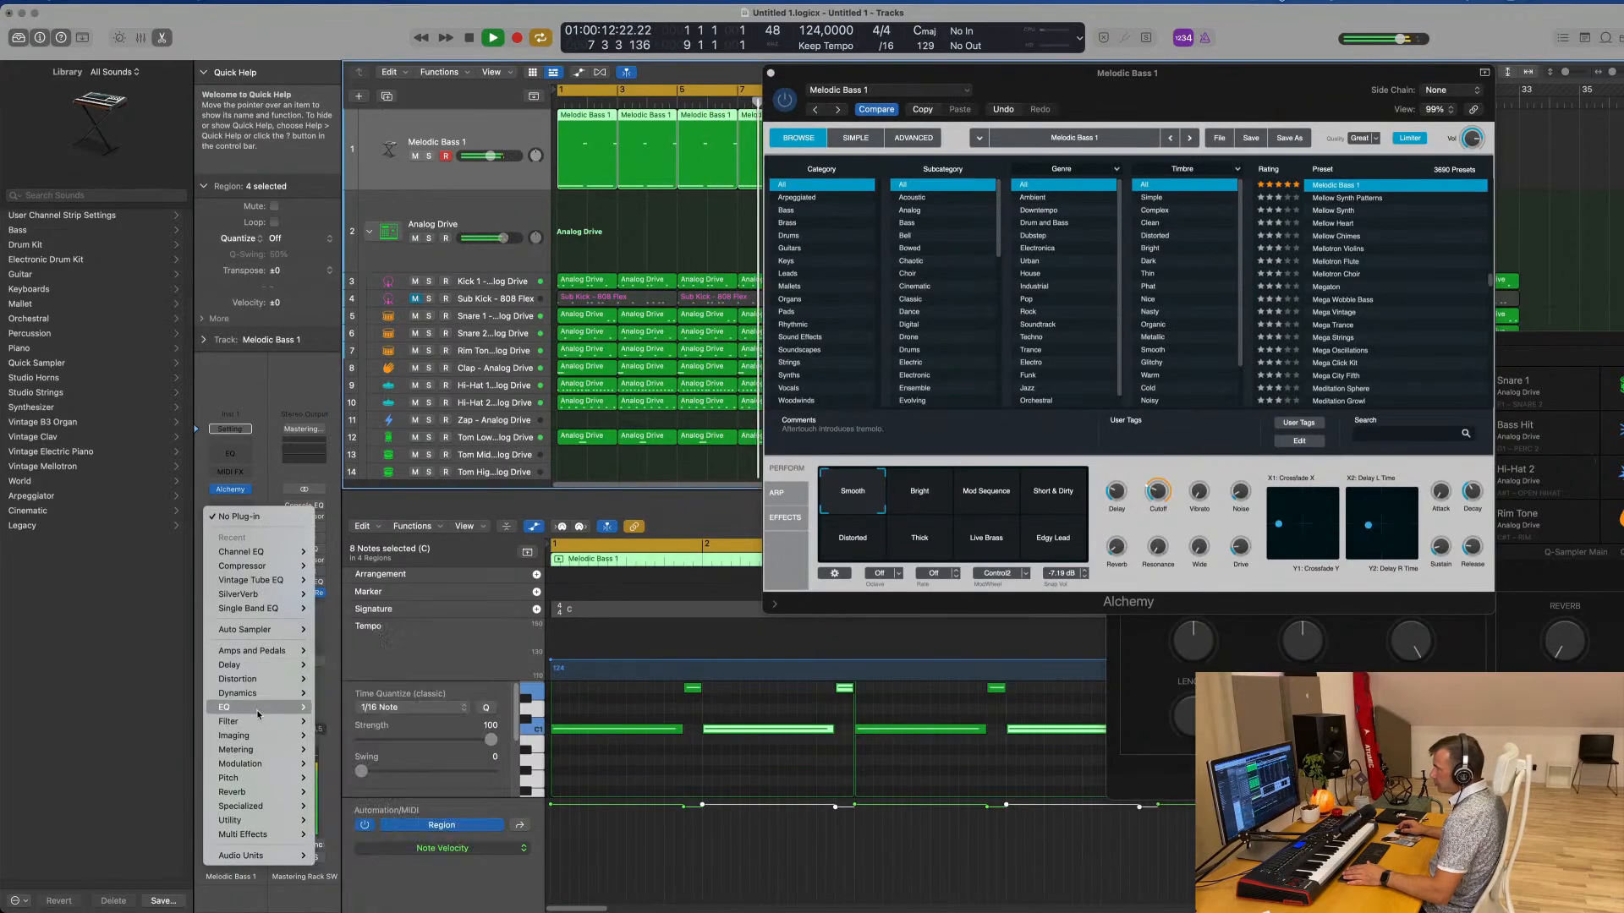
mouse_move(224, 707)
mouse_move(363, 899)
mouse_move(519, 899)
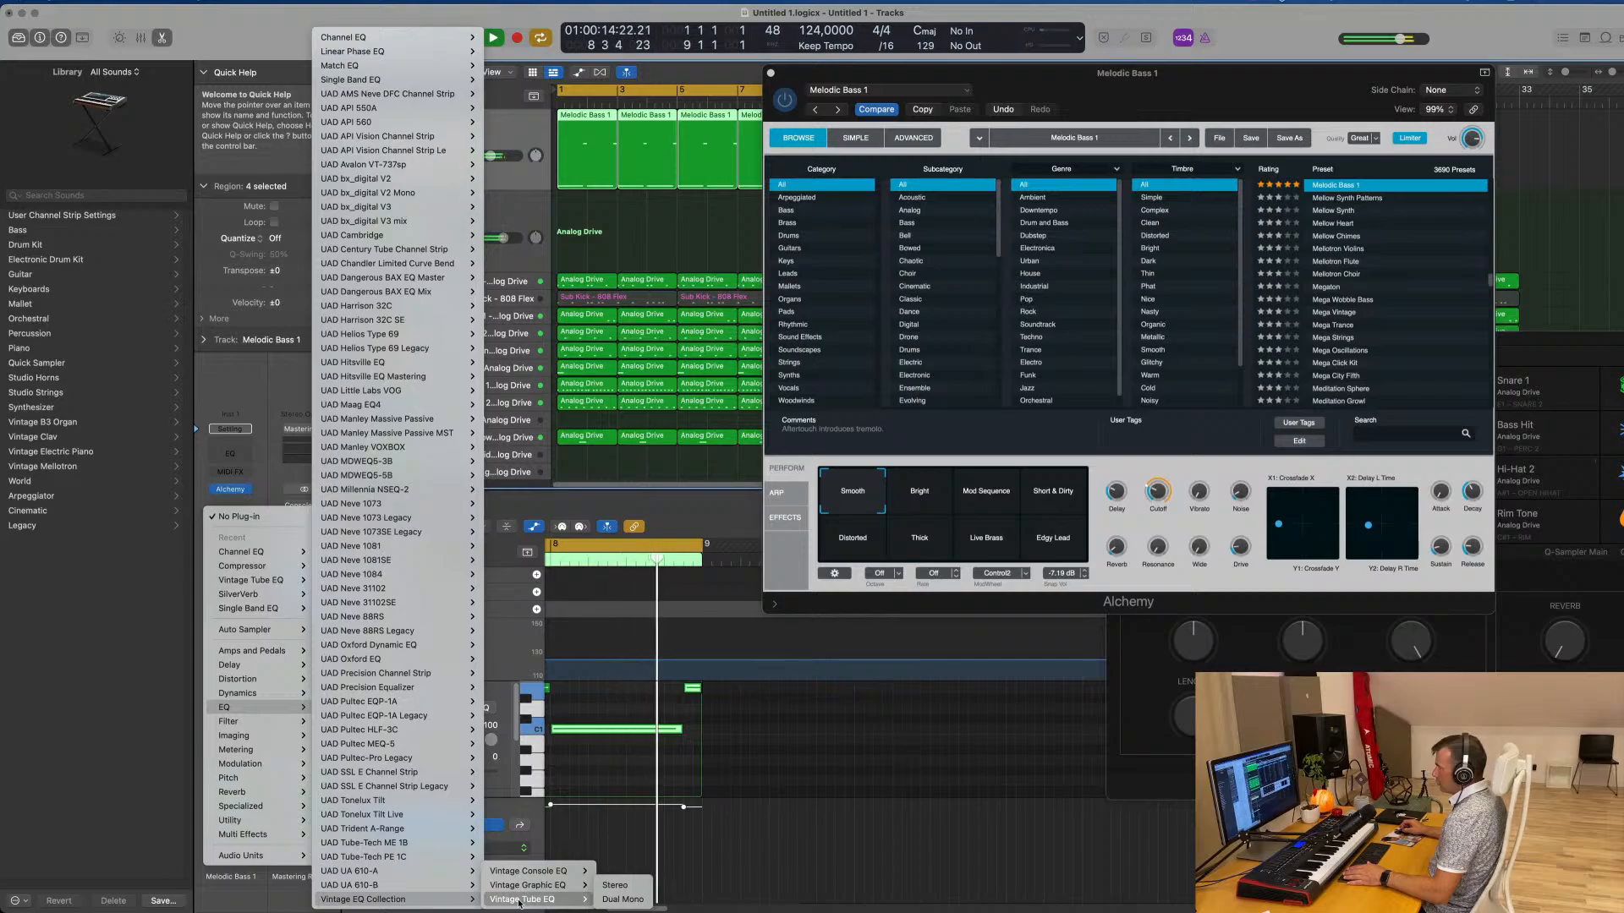
click(615, 899)
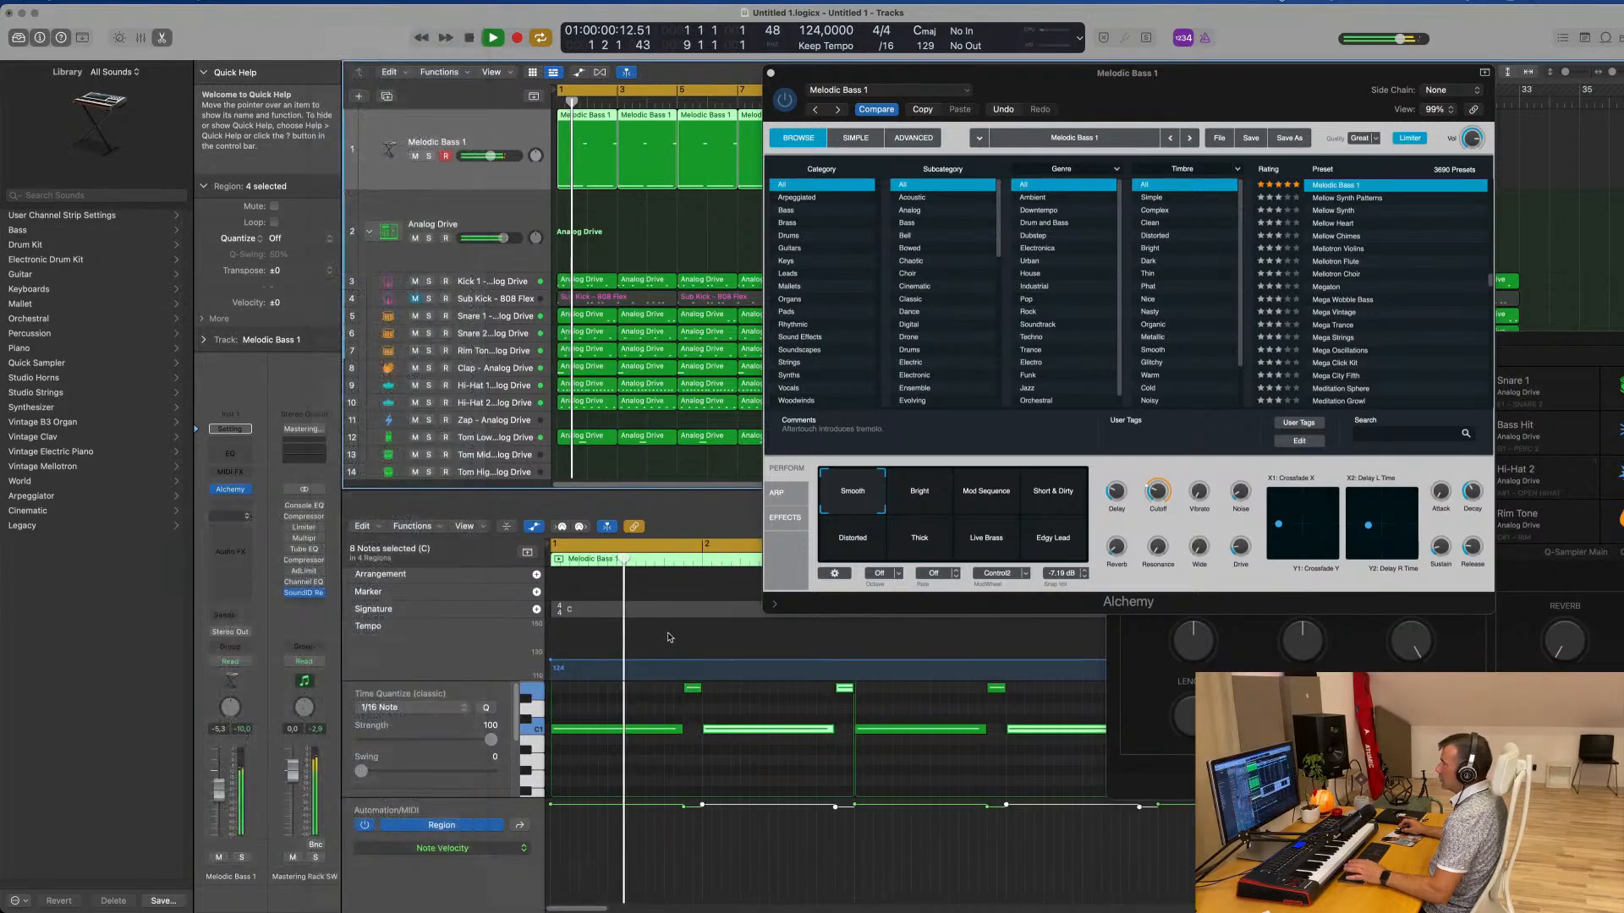
click(609, 188)
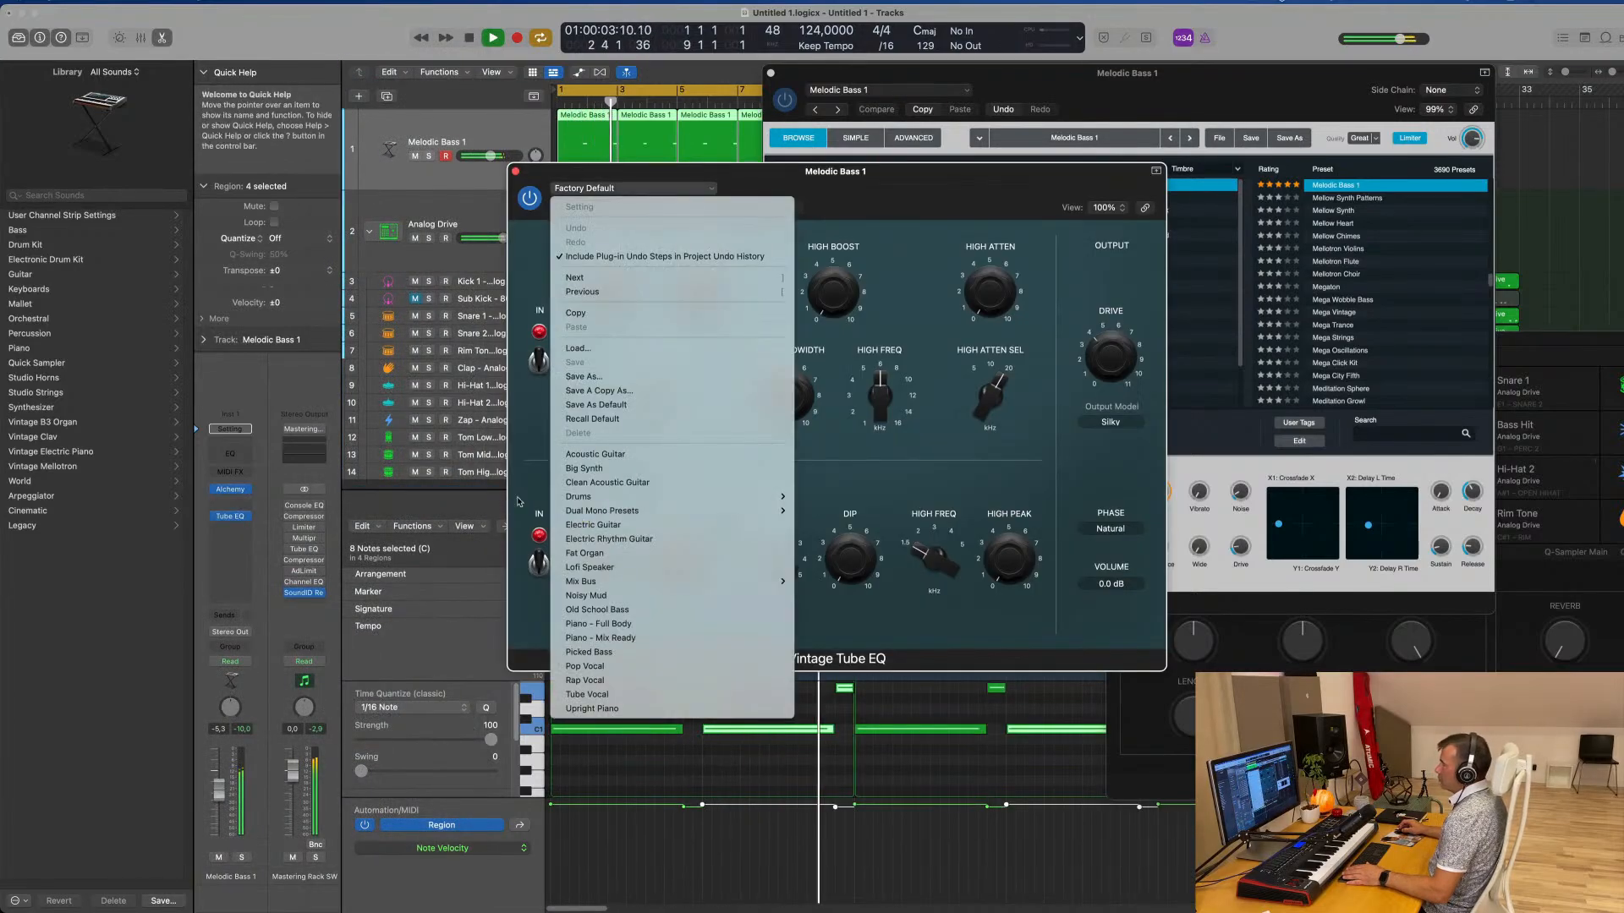
click(595, 469)
drag(783, 195, 578, 235)
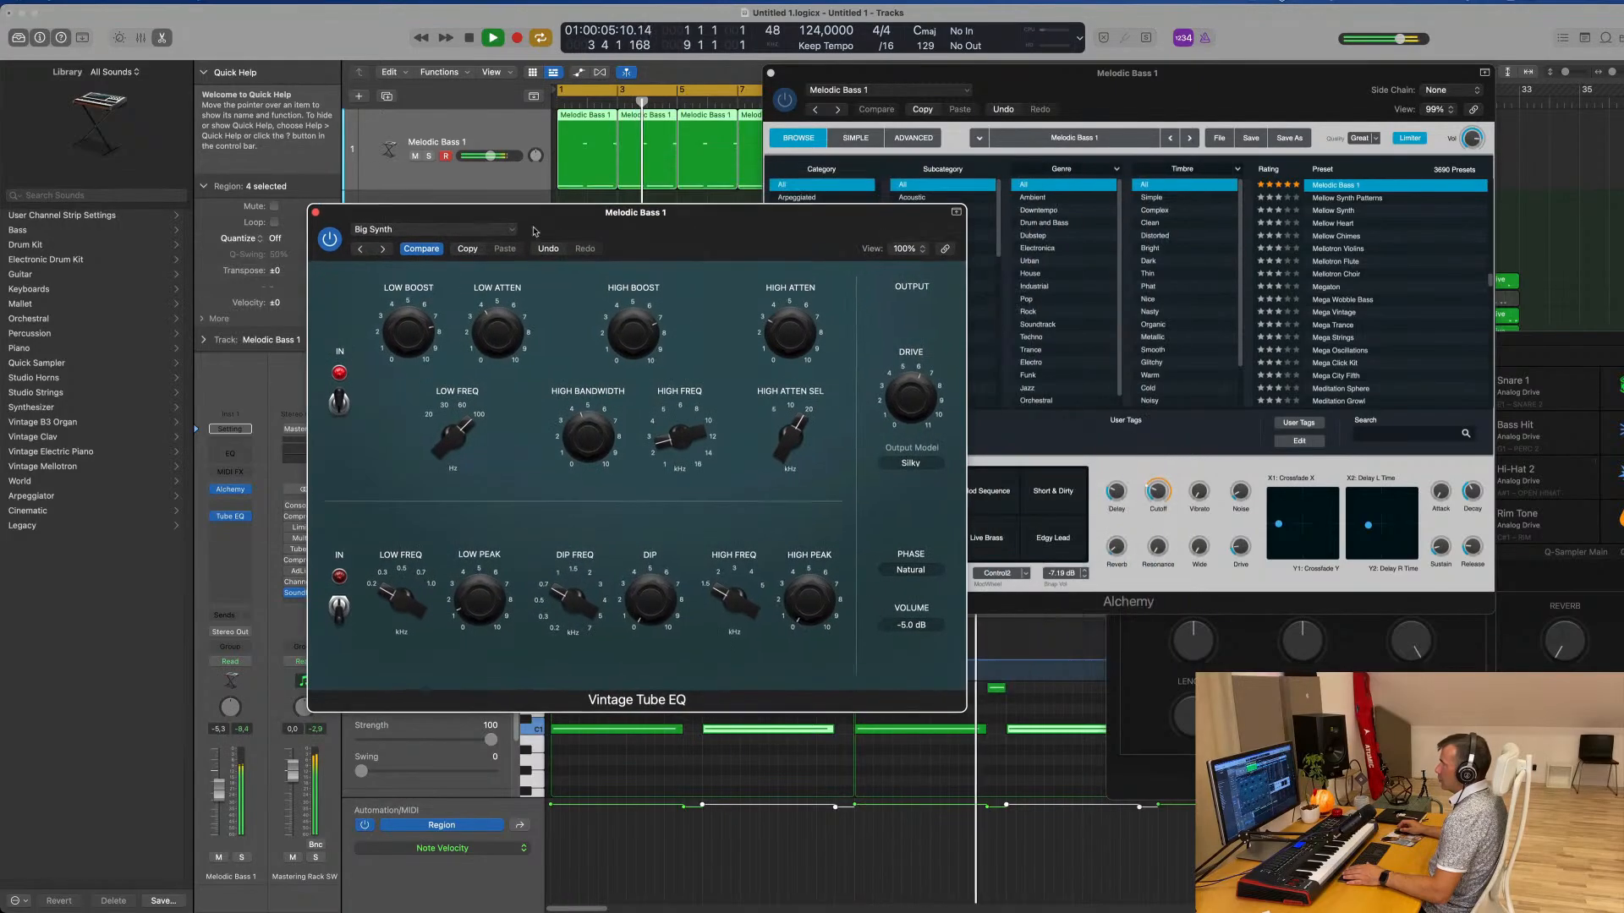
click(310, 211)
Lower the Melodic Bass 1 track volume to about -10.6 dB and close the Alchemy window
drag(1072, 117, 779, 263)
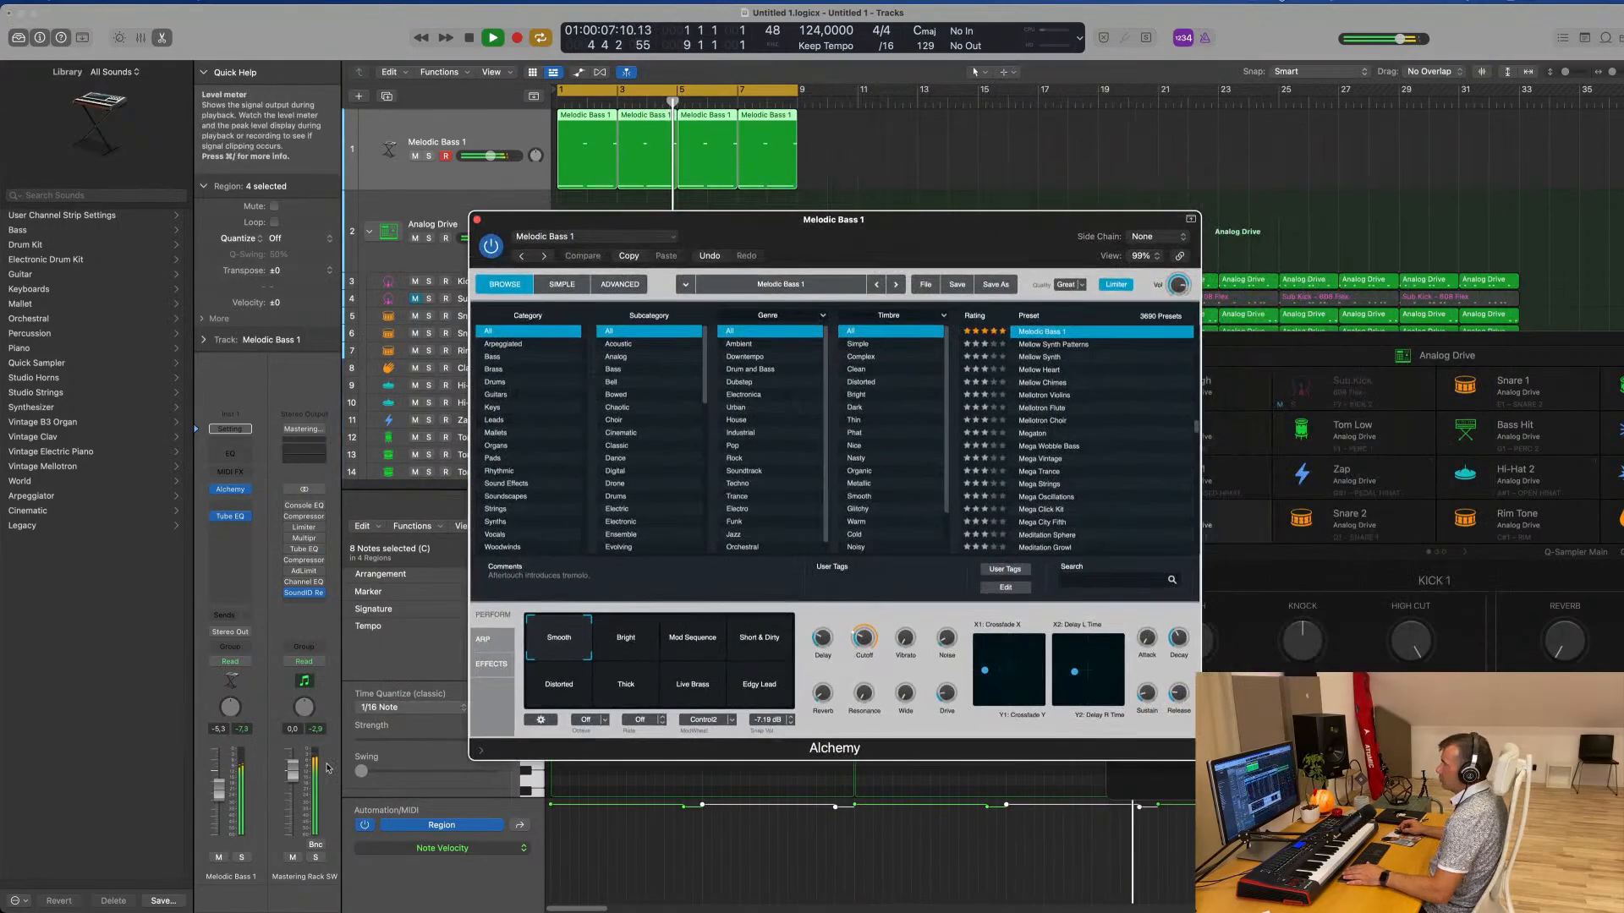
drag(233, 800, 234, 816)
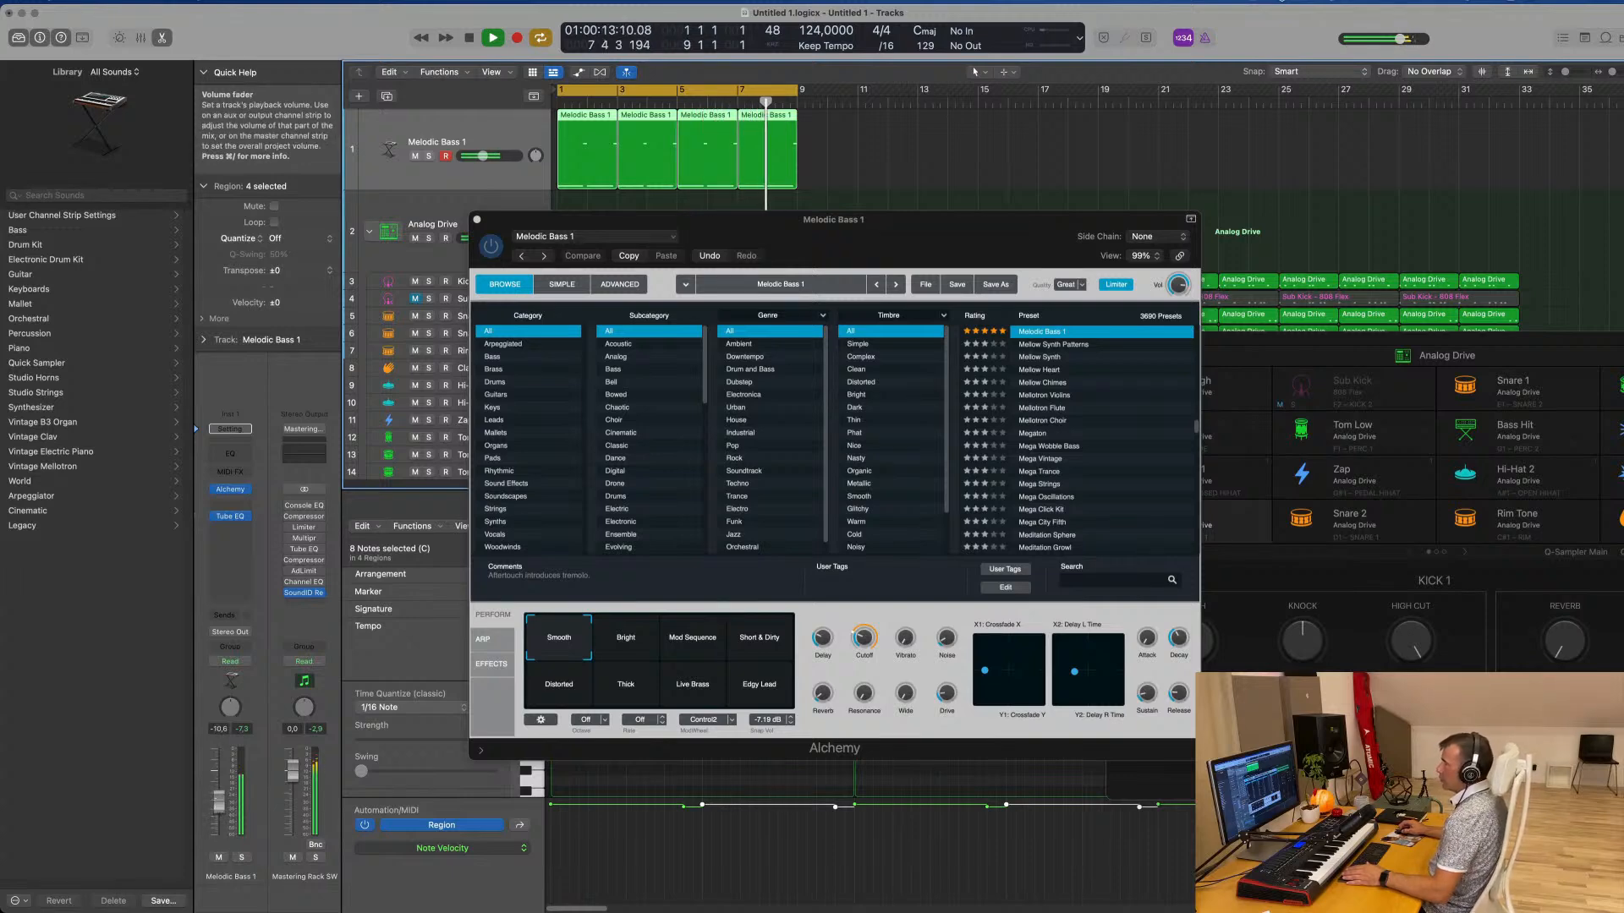
drag(857, 258, 749, 262)
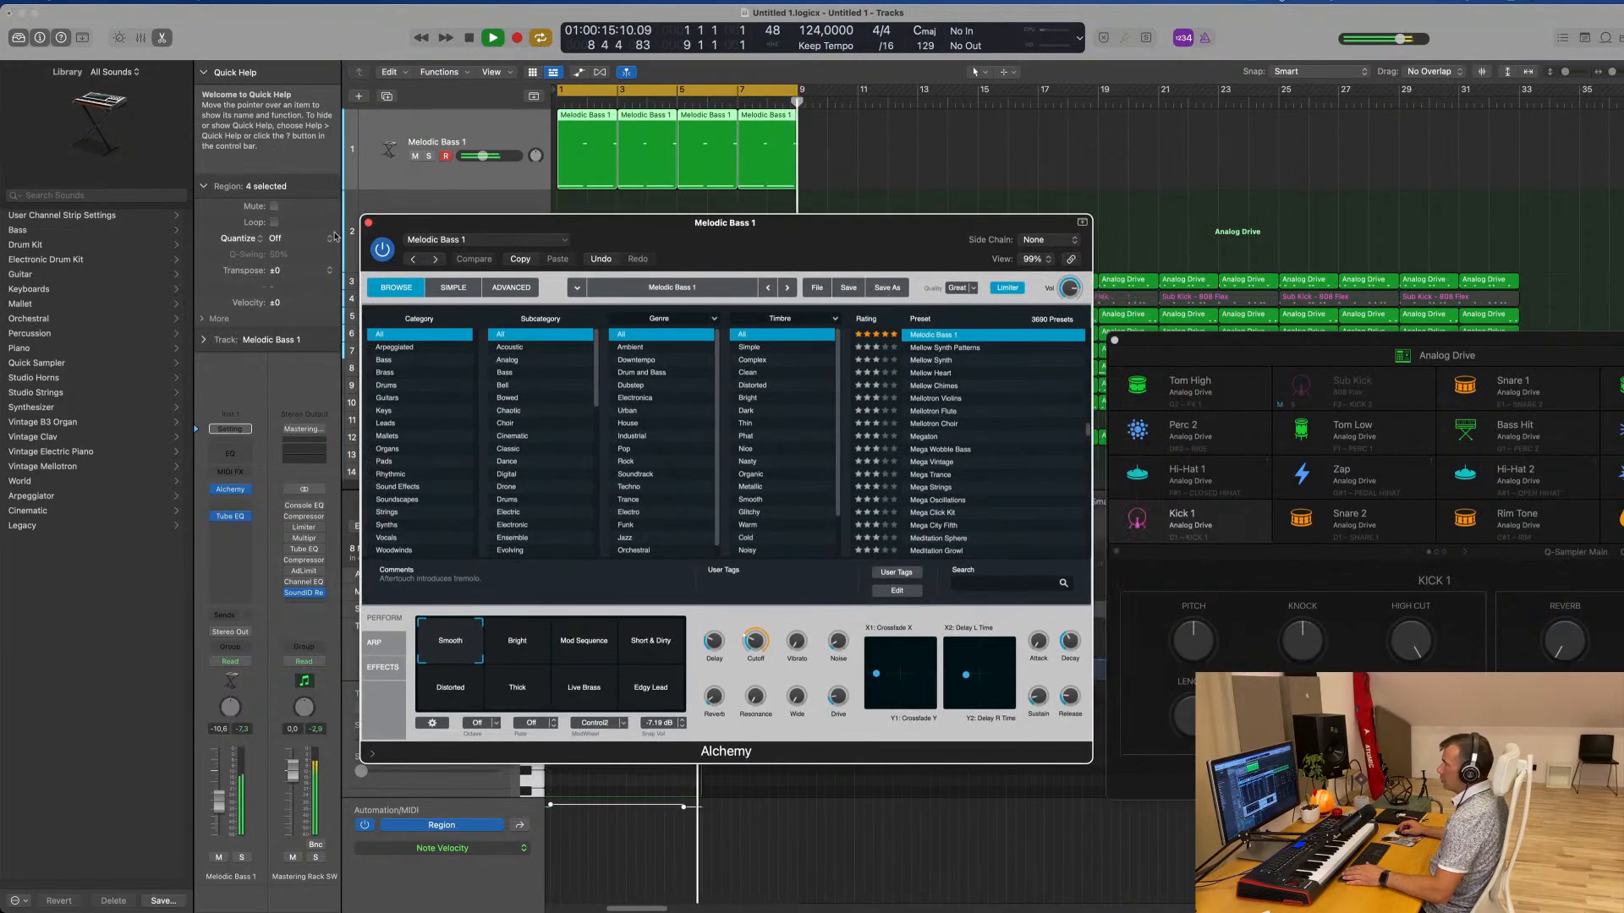
click(367, 222)
Repeat the four selected Melodic Bass 1 regions three times so the bass extends to bar 33 like the drums
scroll(821, 159, down, 3)
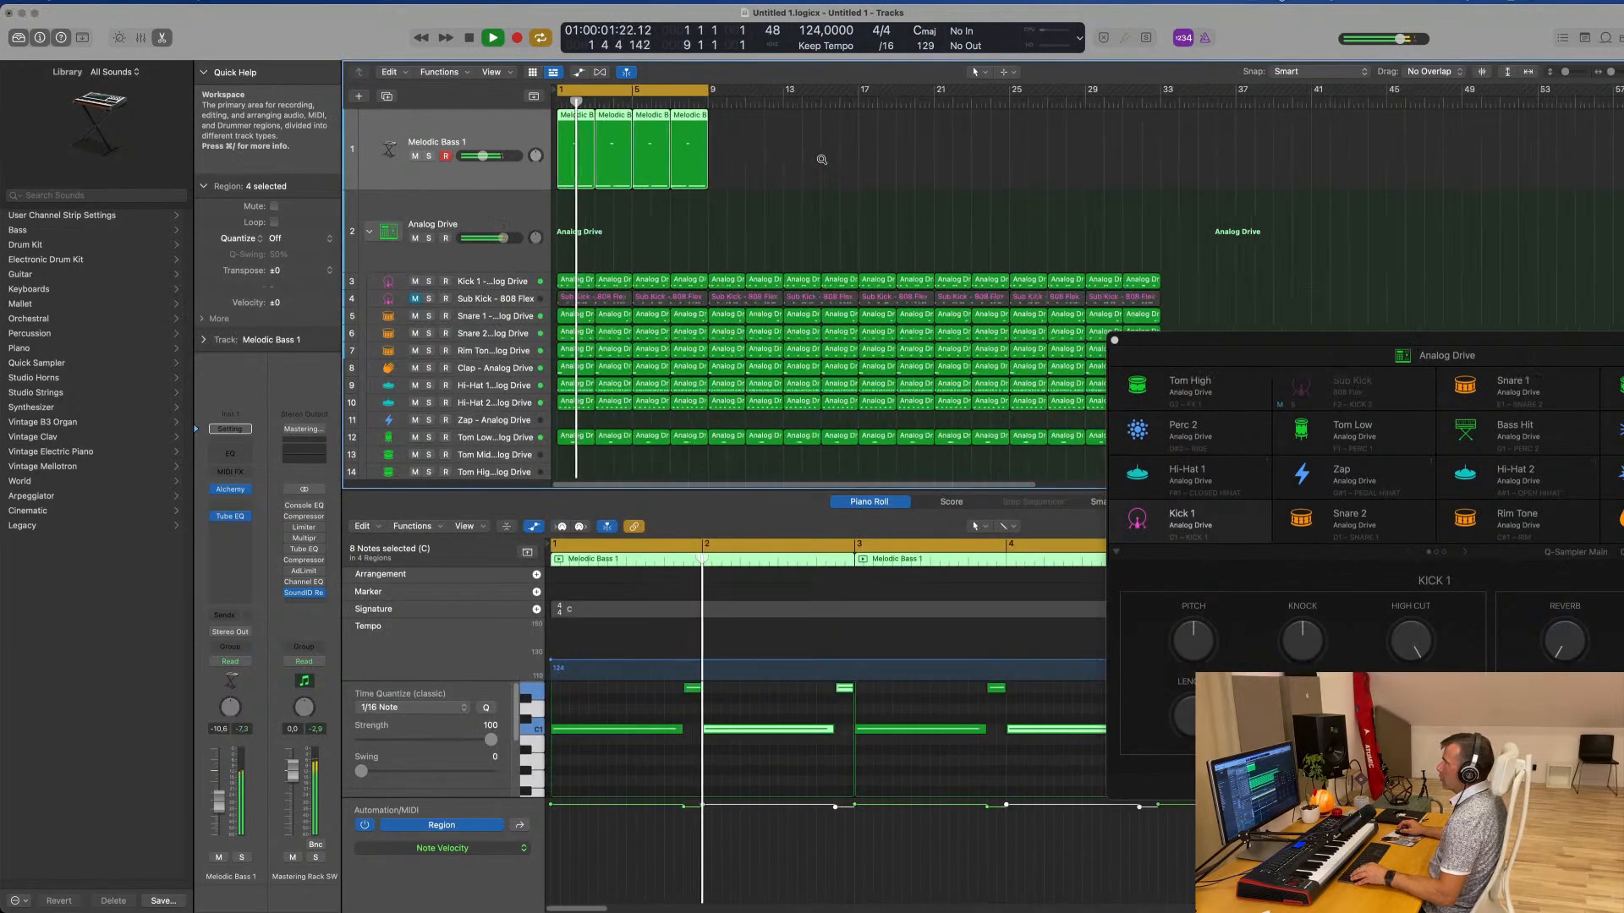
scroll(821, 159, down, 1)
key(super+r)
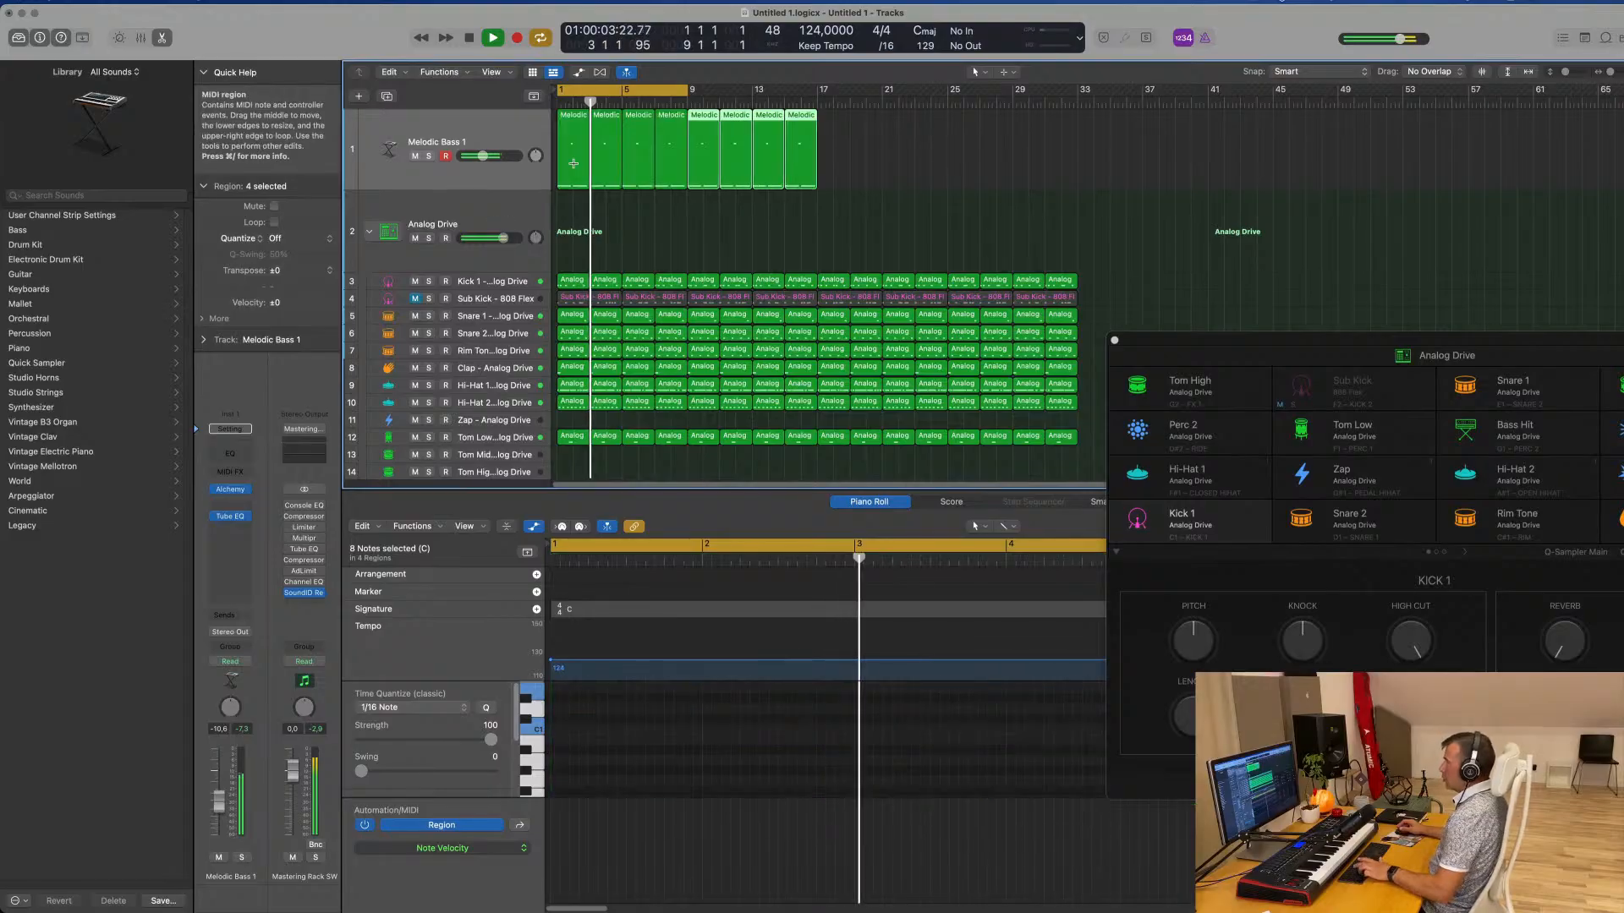
key(super+r)
key(super+r)
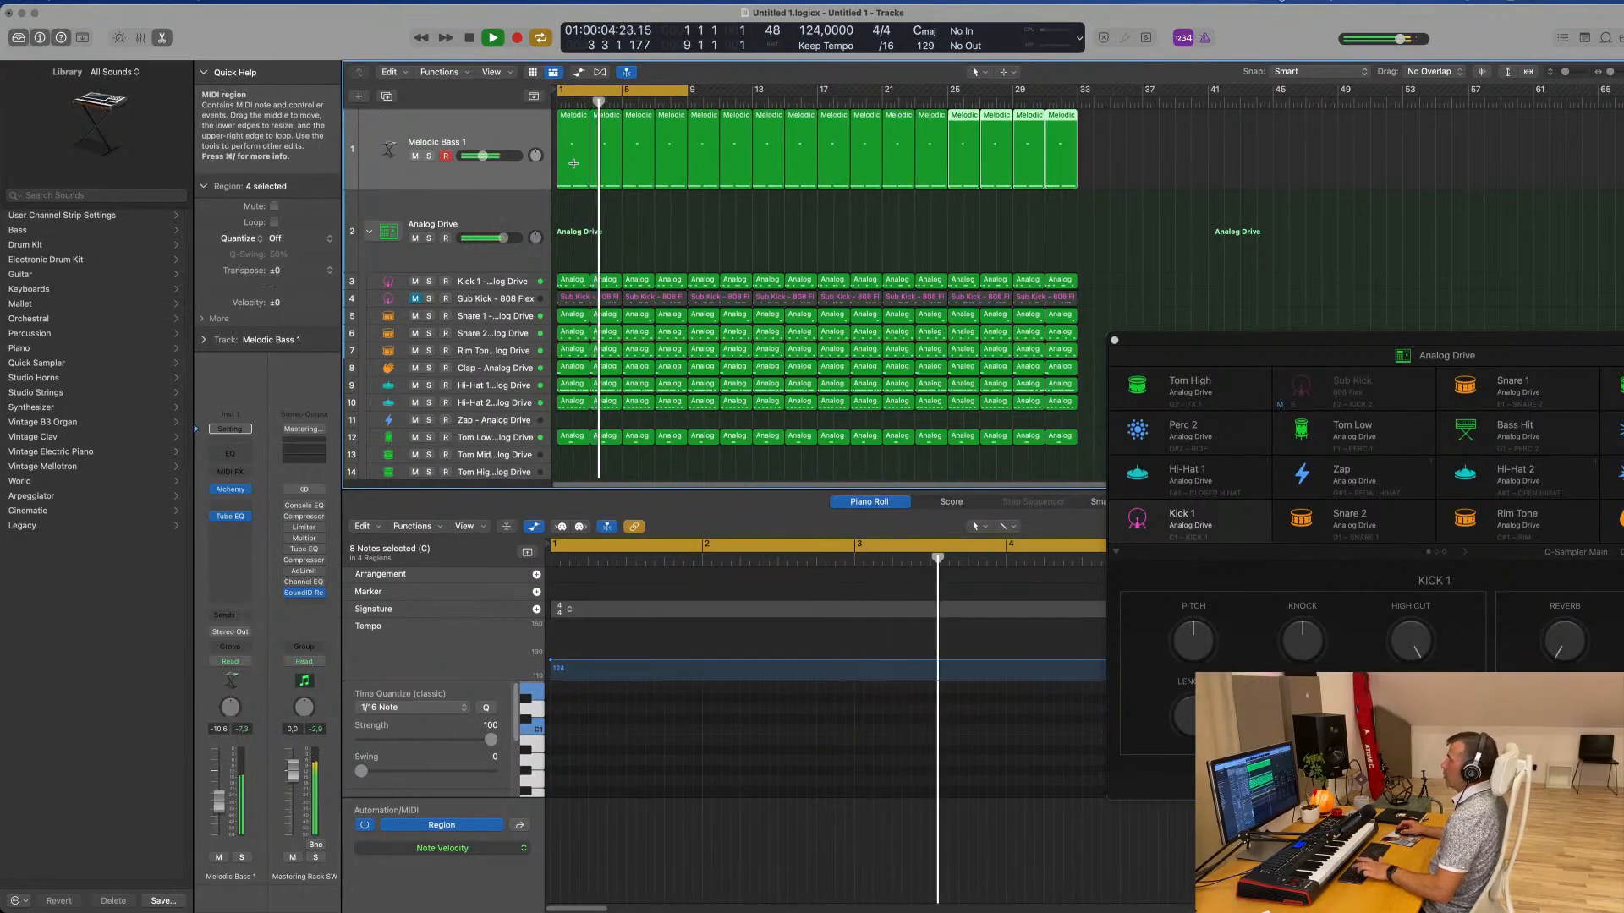
Reopen Alchemy on Melodic Bass 1, set its Cutoff to about 22.5%, and set the track volume to about -8.2 dB
click(501, 135)
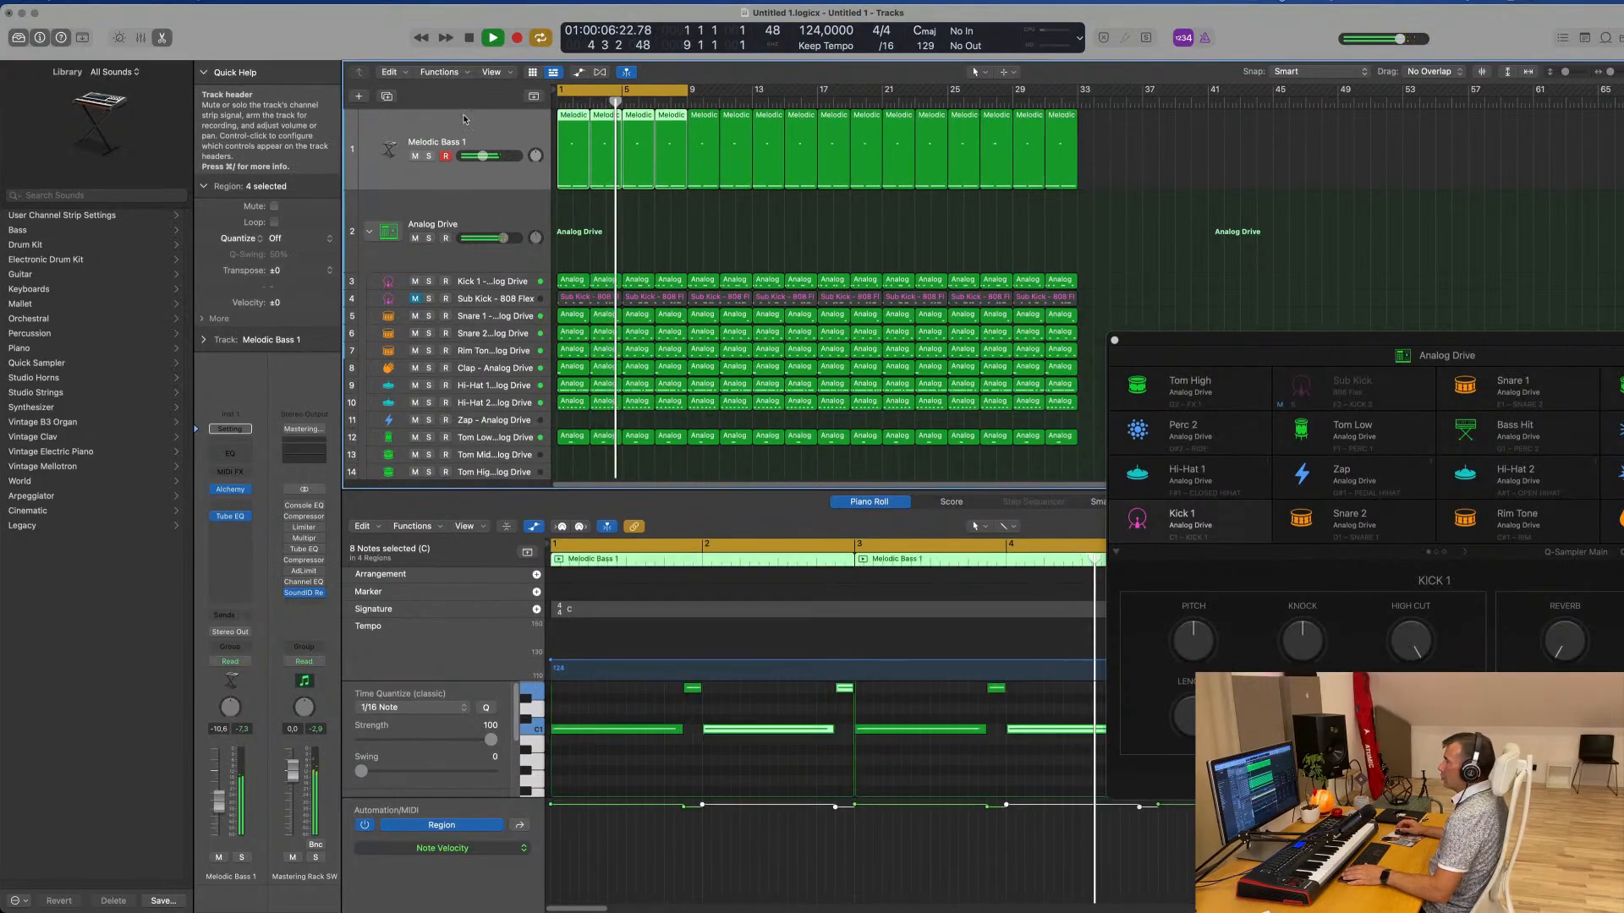
click(232, 490)
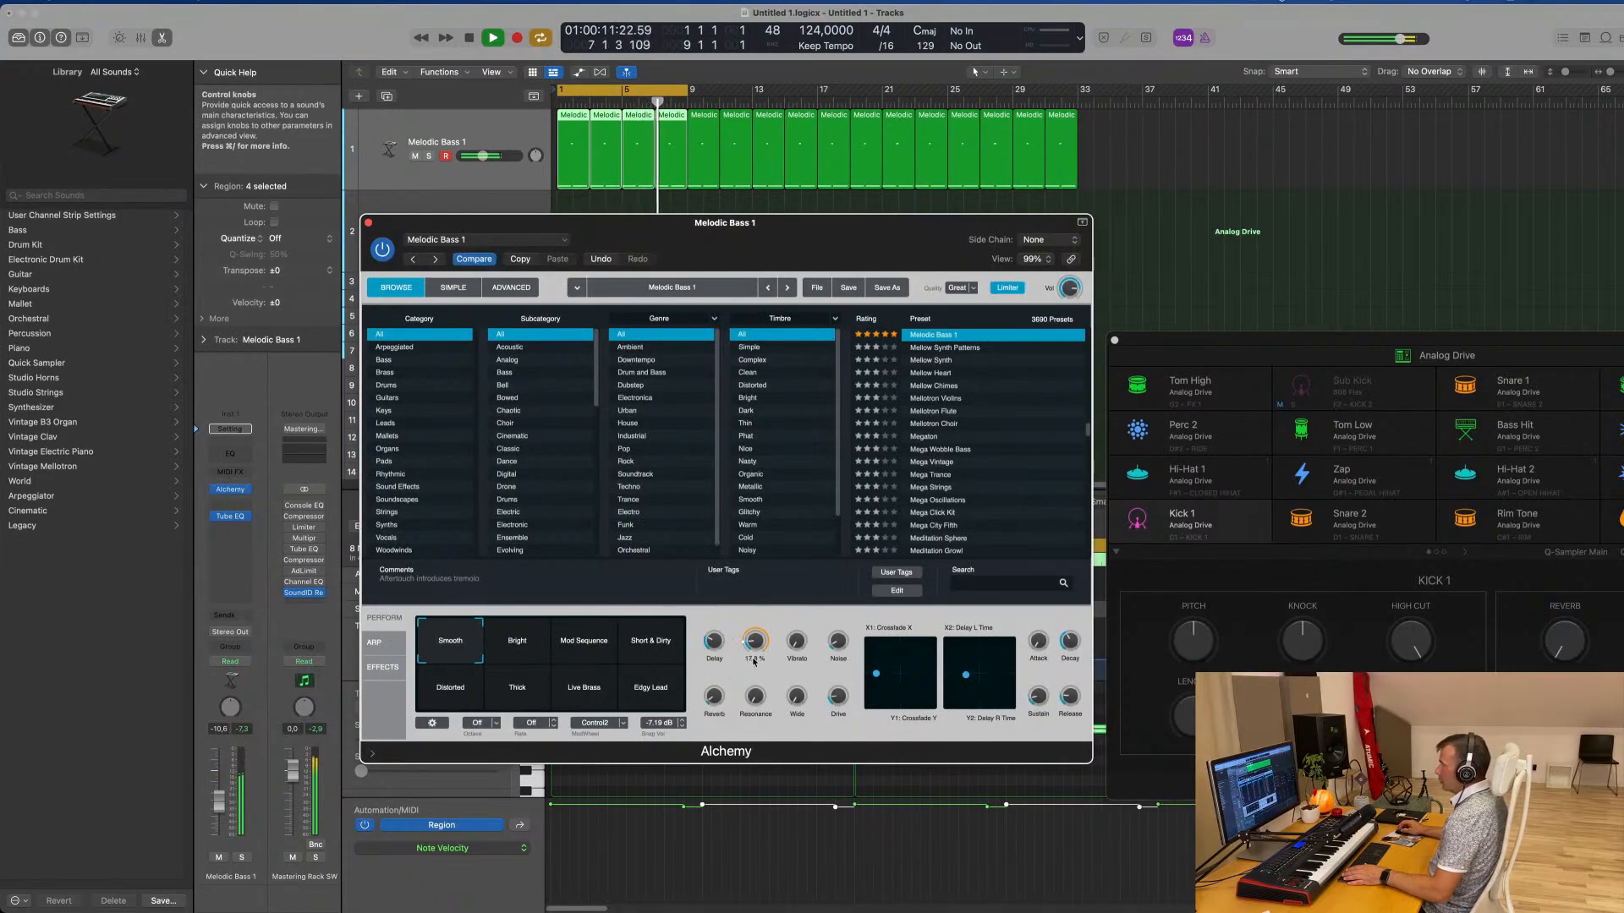
drag(755, 654, 755, 658)
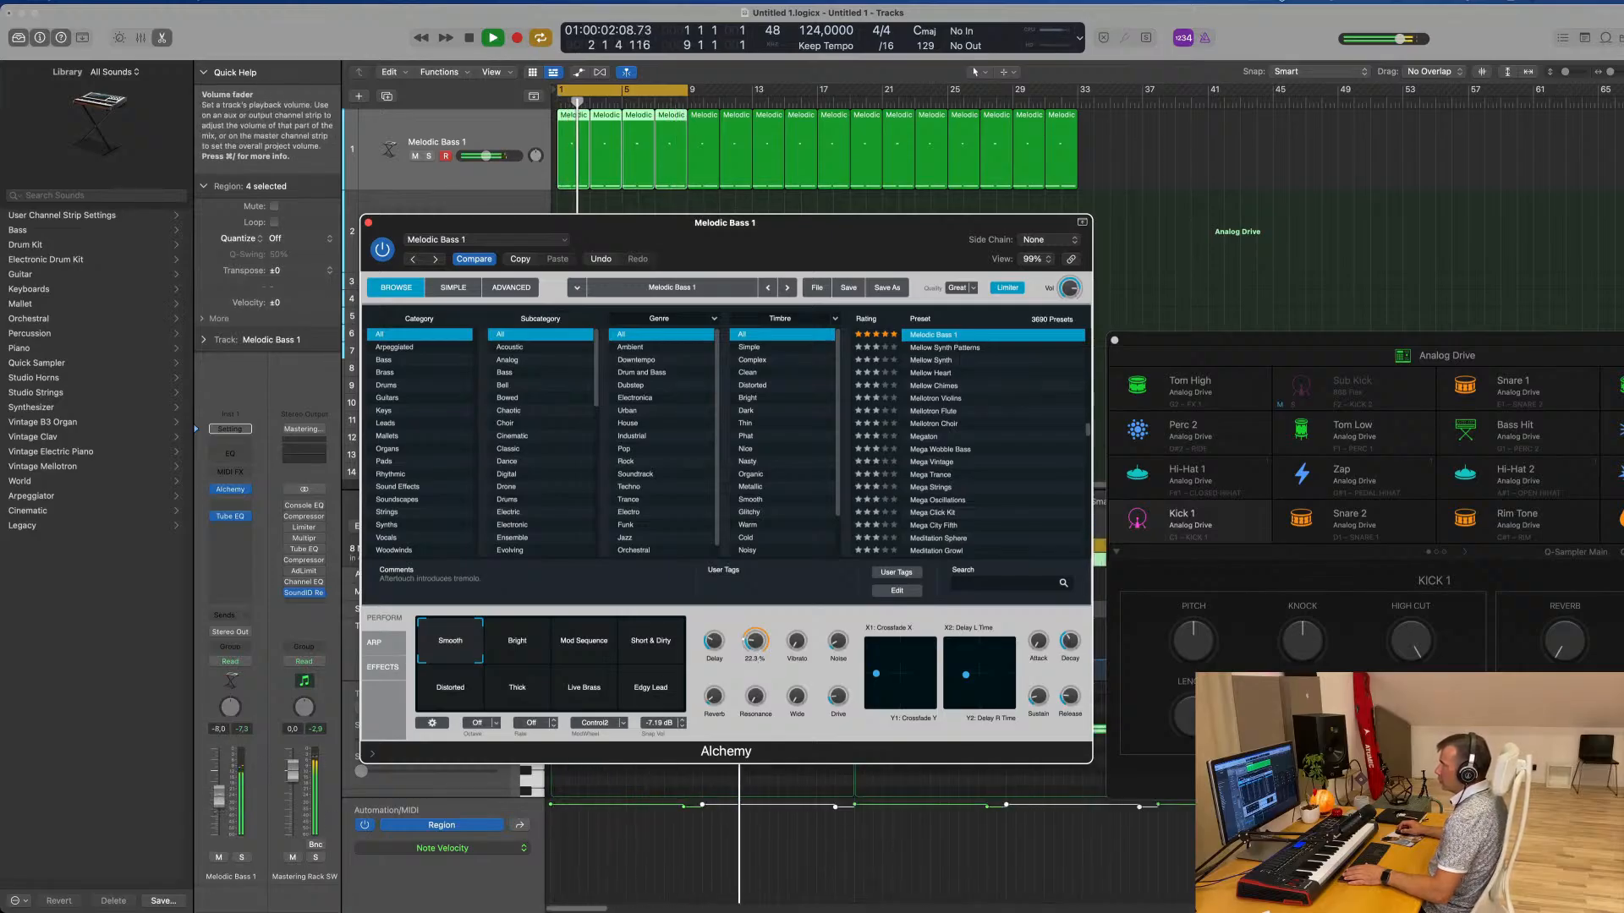
click(219, 797)
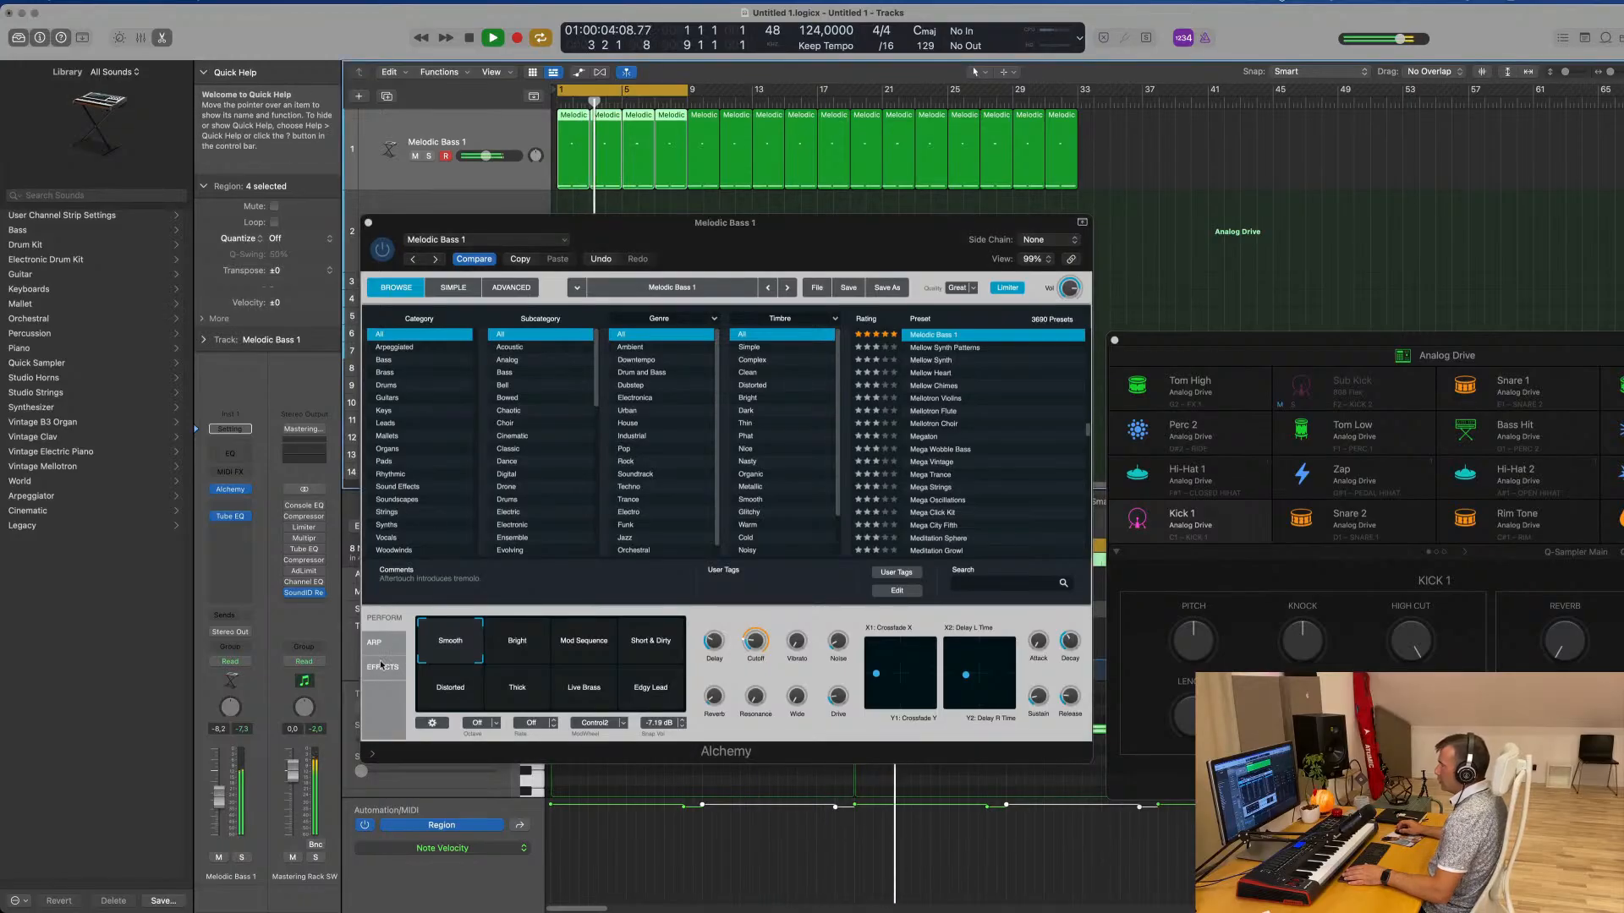
Set Alchemy's Cutoff on Melodic Bass 1 to about 15.5% and raise the track volume to about -5.6 dB
click(519, 288)
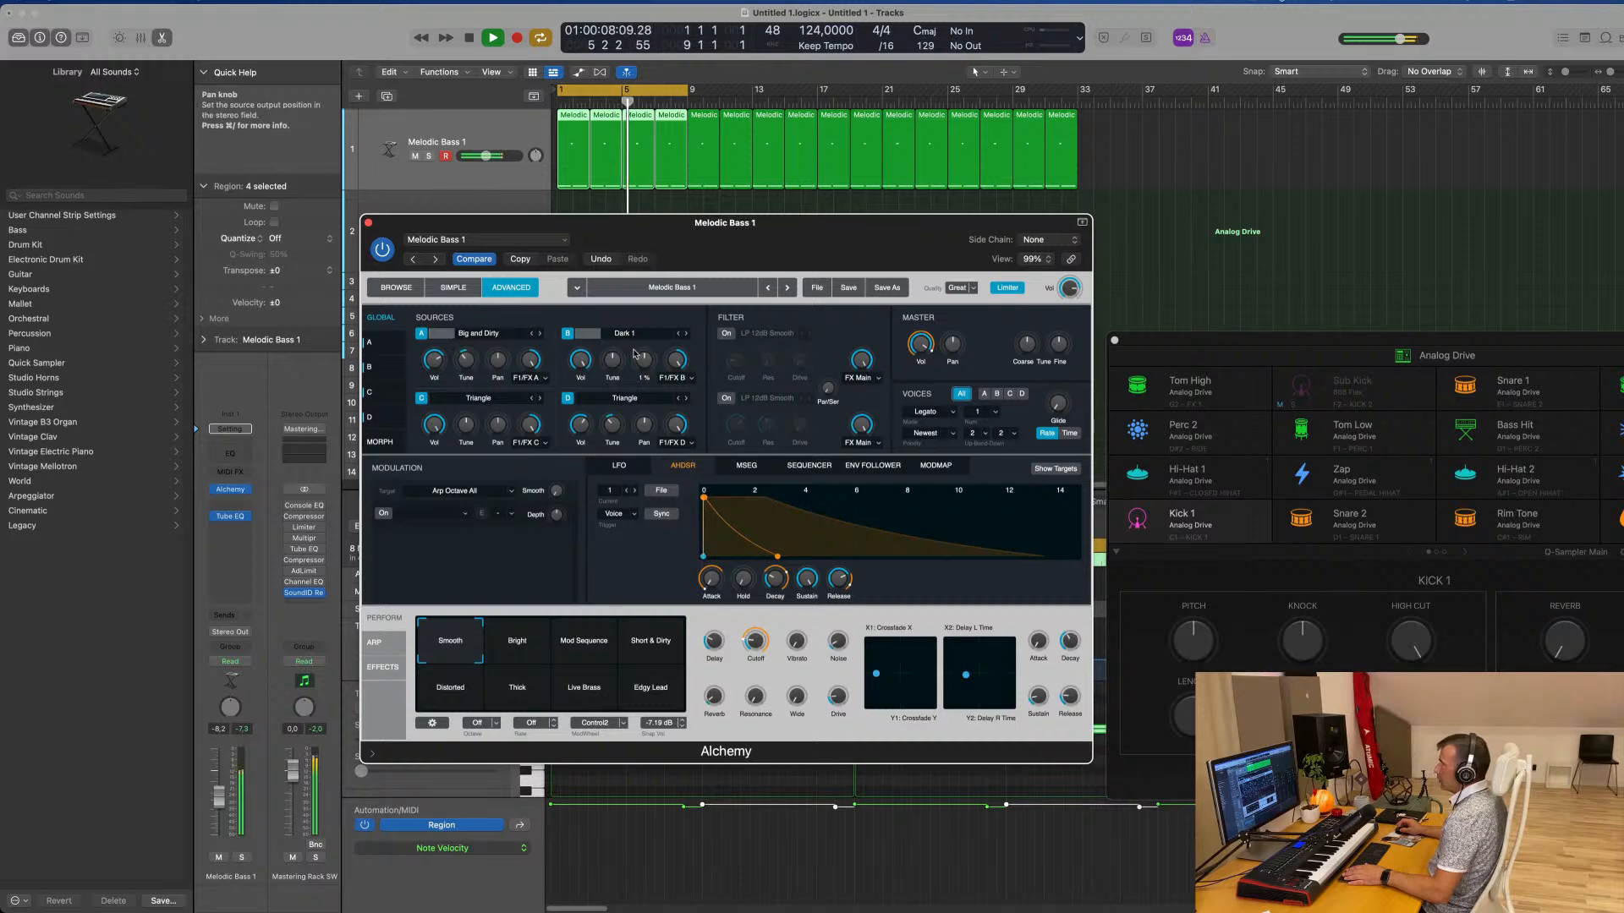
click(397, 288)
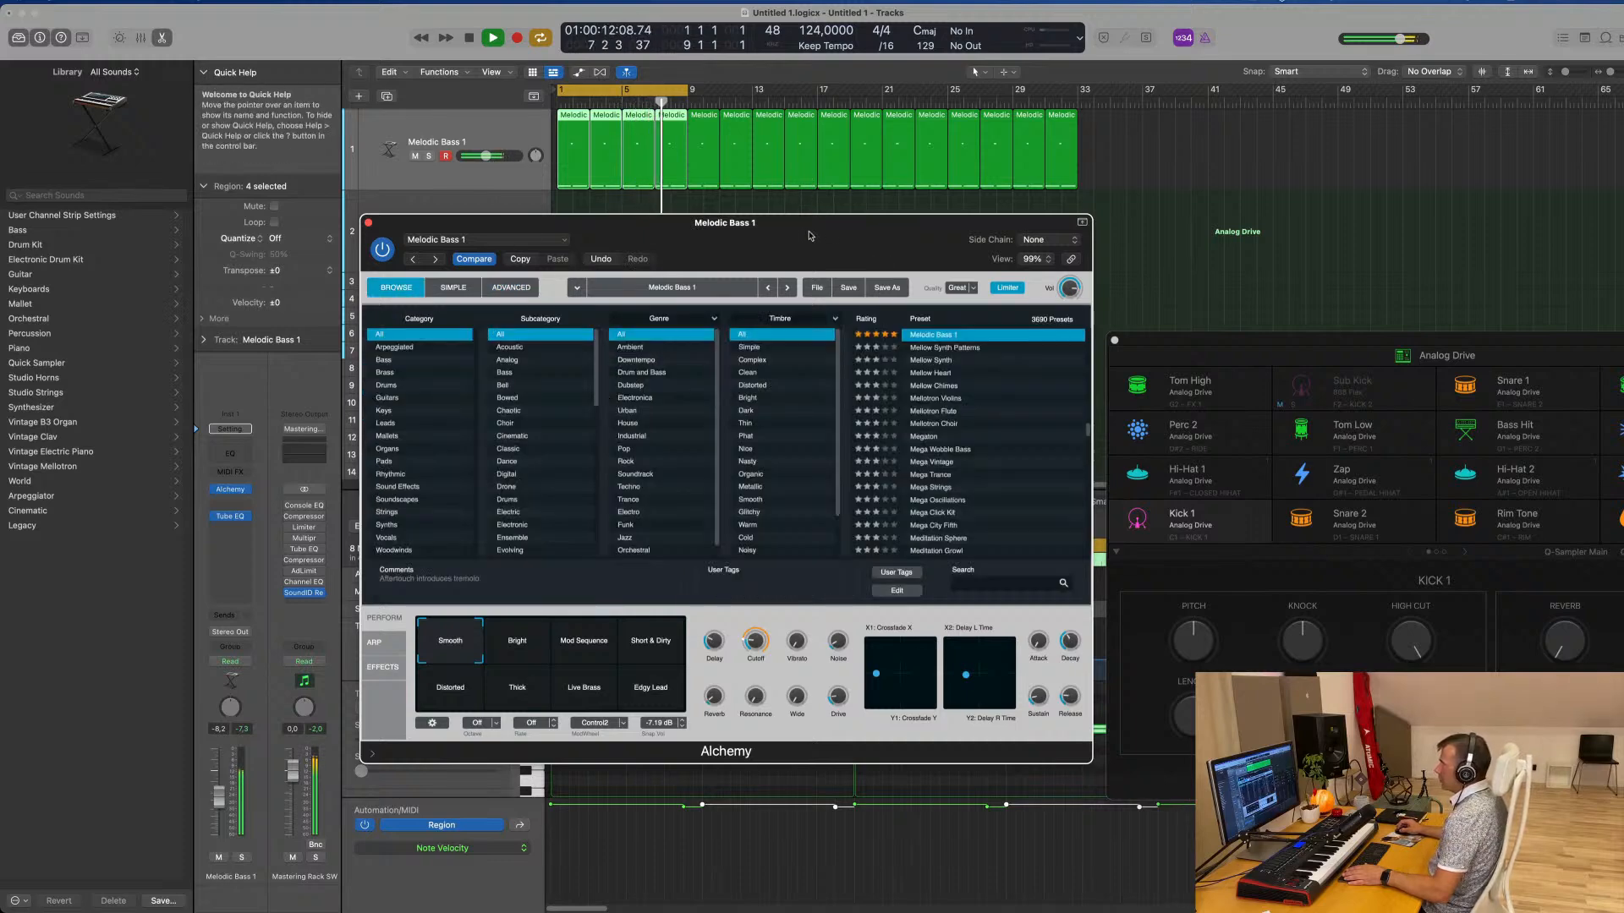
drag(809, 236, 821, 194)
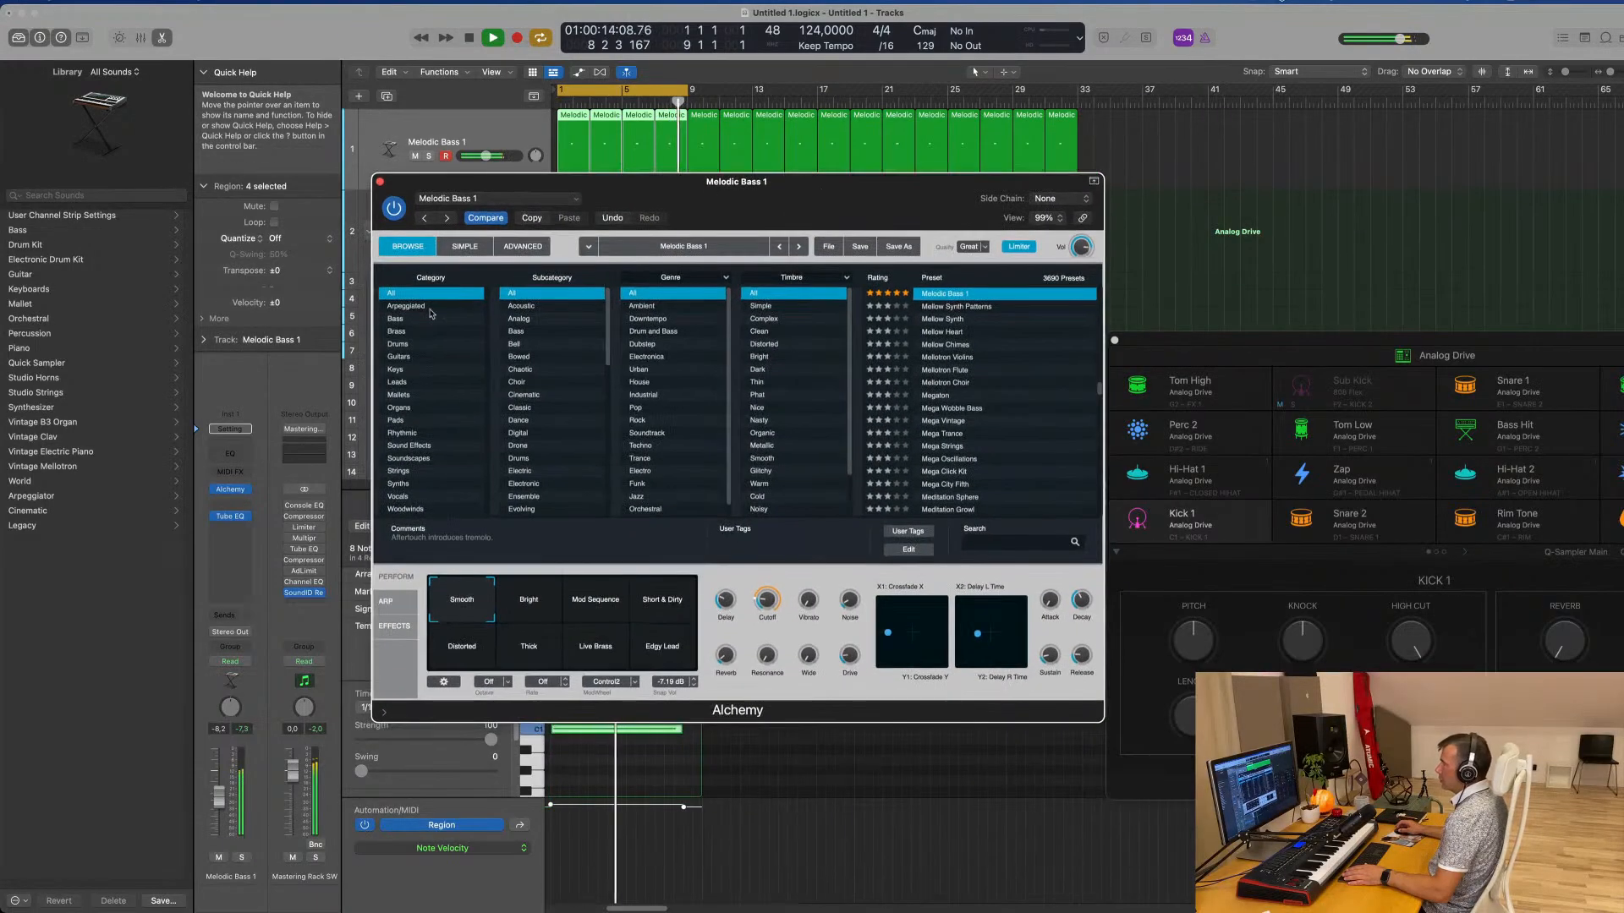
drag(775, 612, 775, 607)
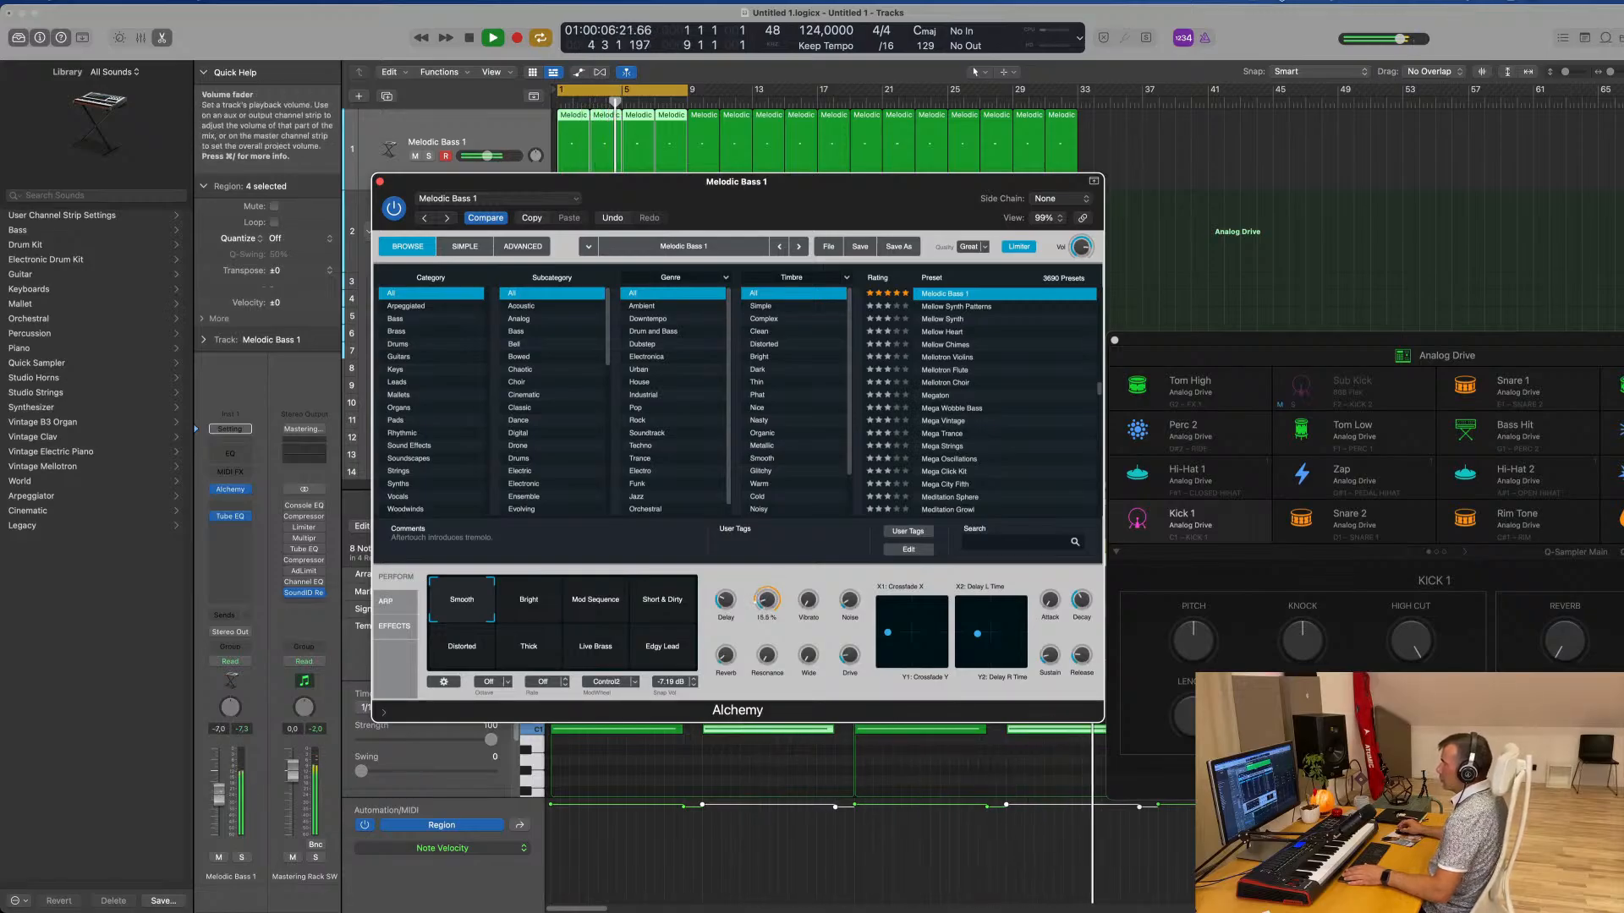
drag(219, 792, 219, 791)
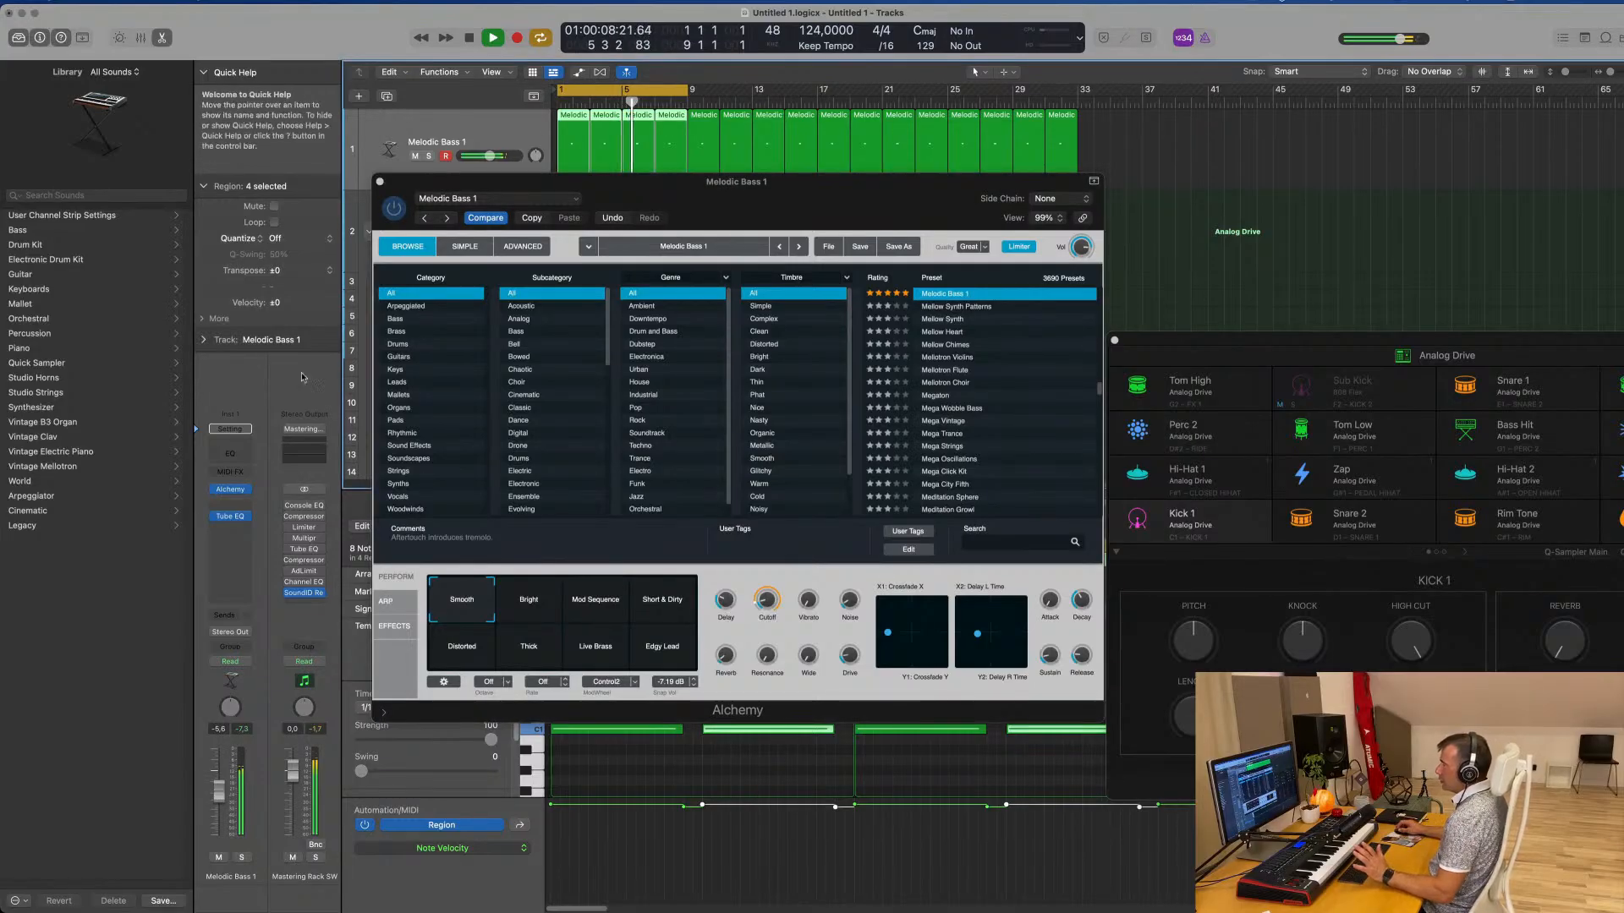
Add a Channel EQ to Melodic Bass 1 with a 3.7 dB low-shelf boost at 75 Hz
click(230, 453)
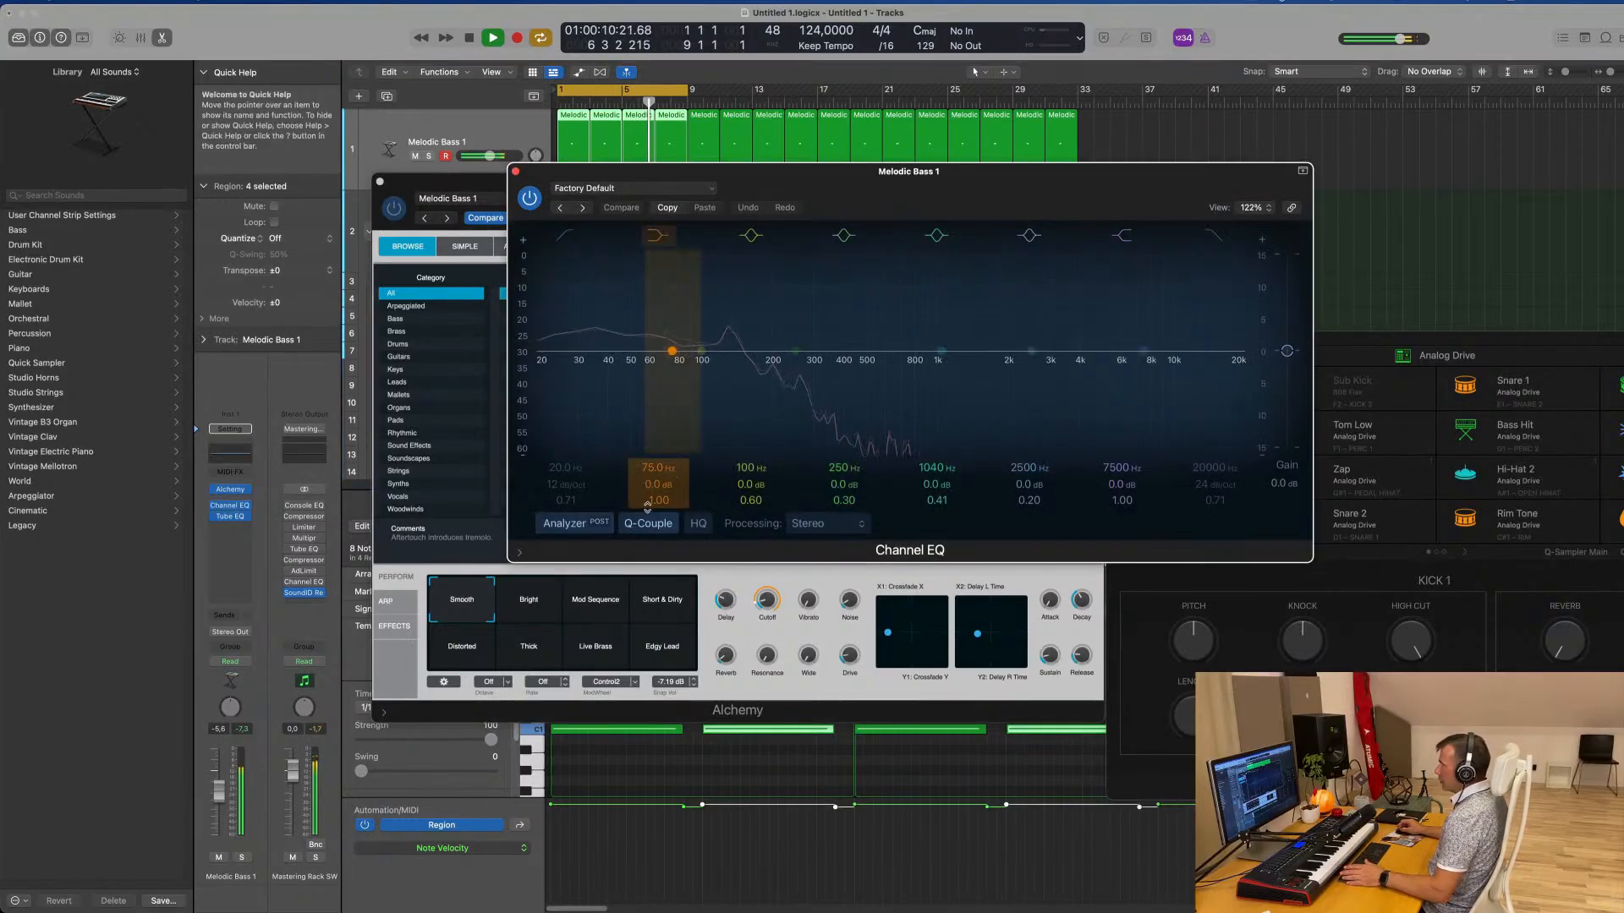
drag(652, 485, 652, 480)
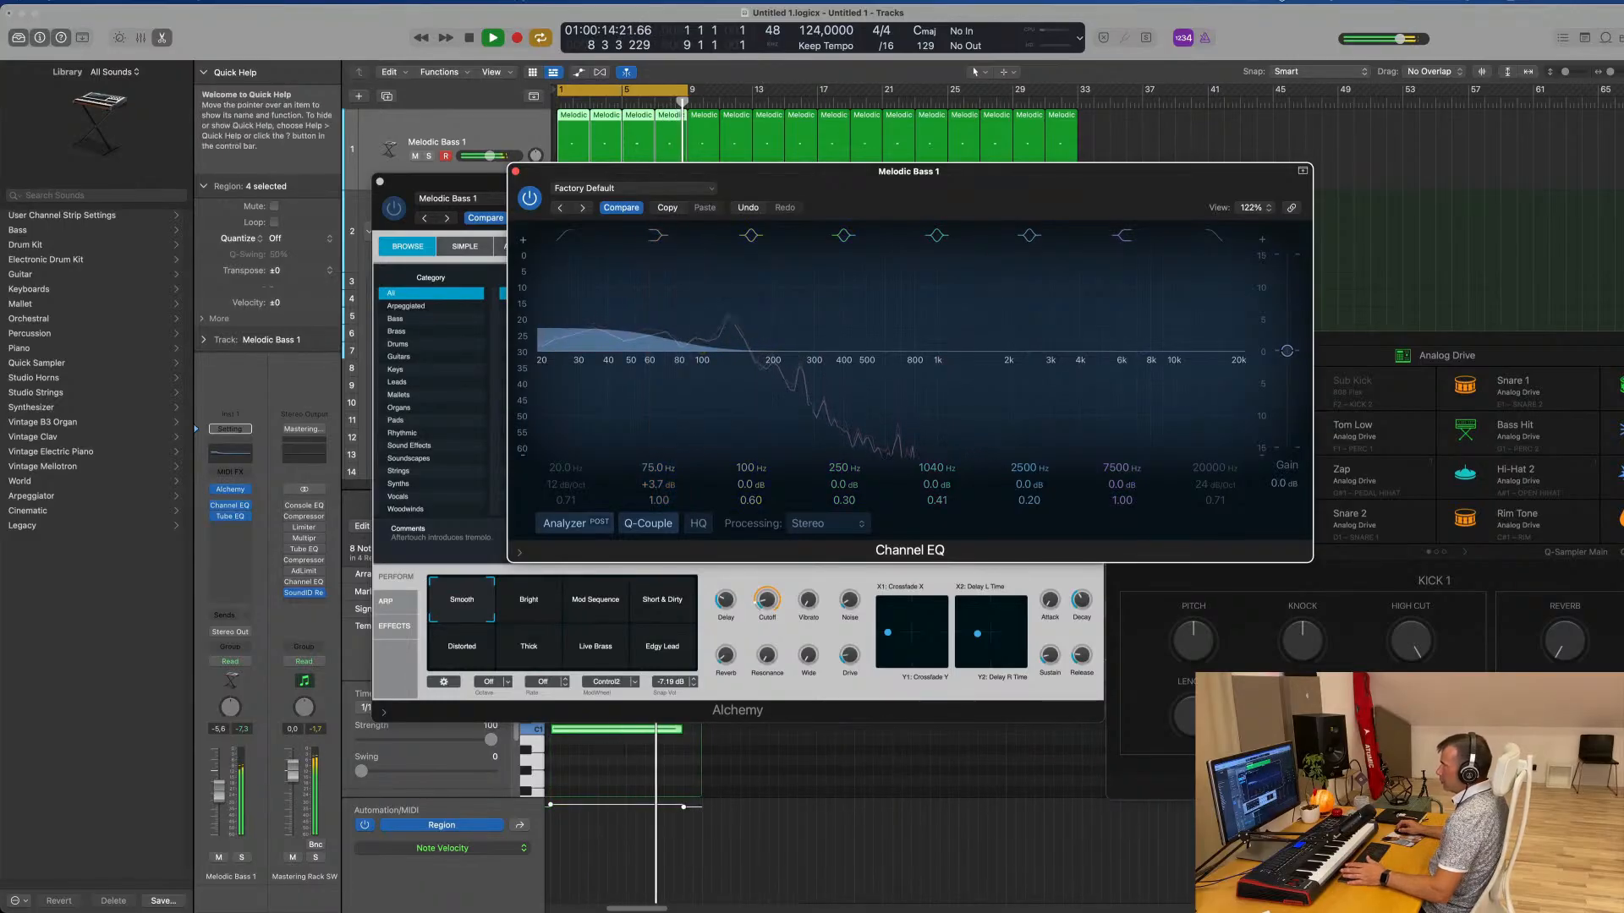
click(515, 172)
Close the Alchemy window, duplicate the Melodic Bass 1 track and copy its first region onto the duplicate at bar 1
drag(406, 191, 427, 187)
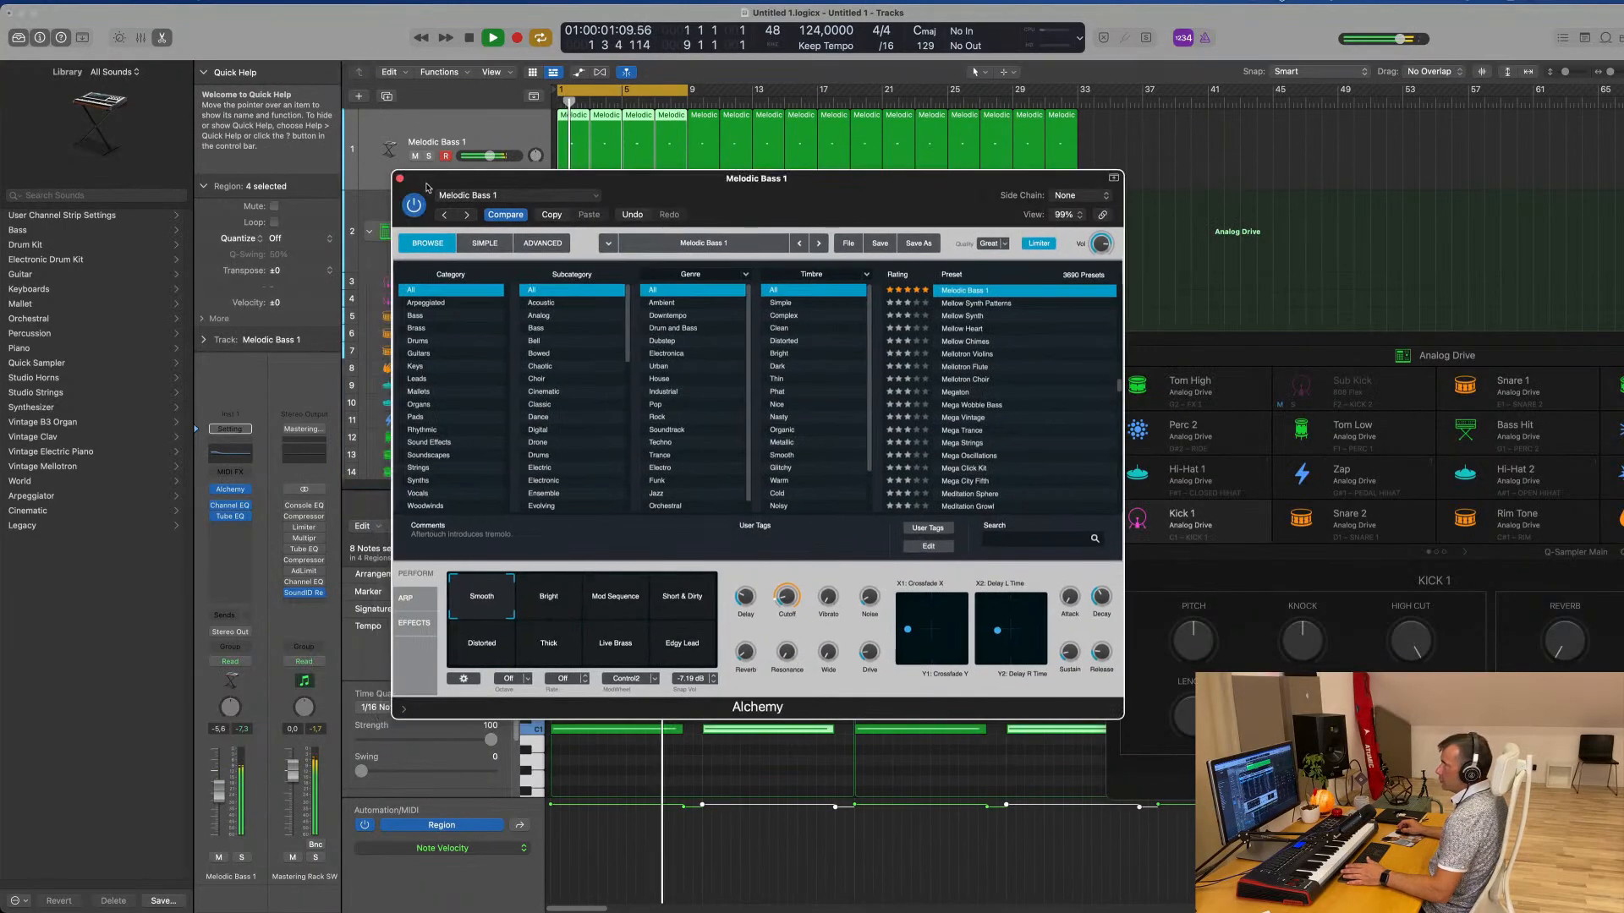
click(399, 177)
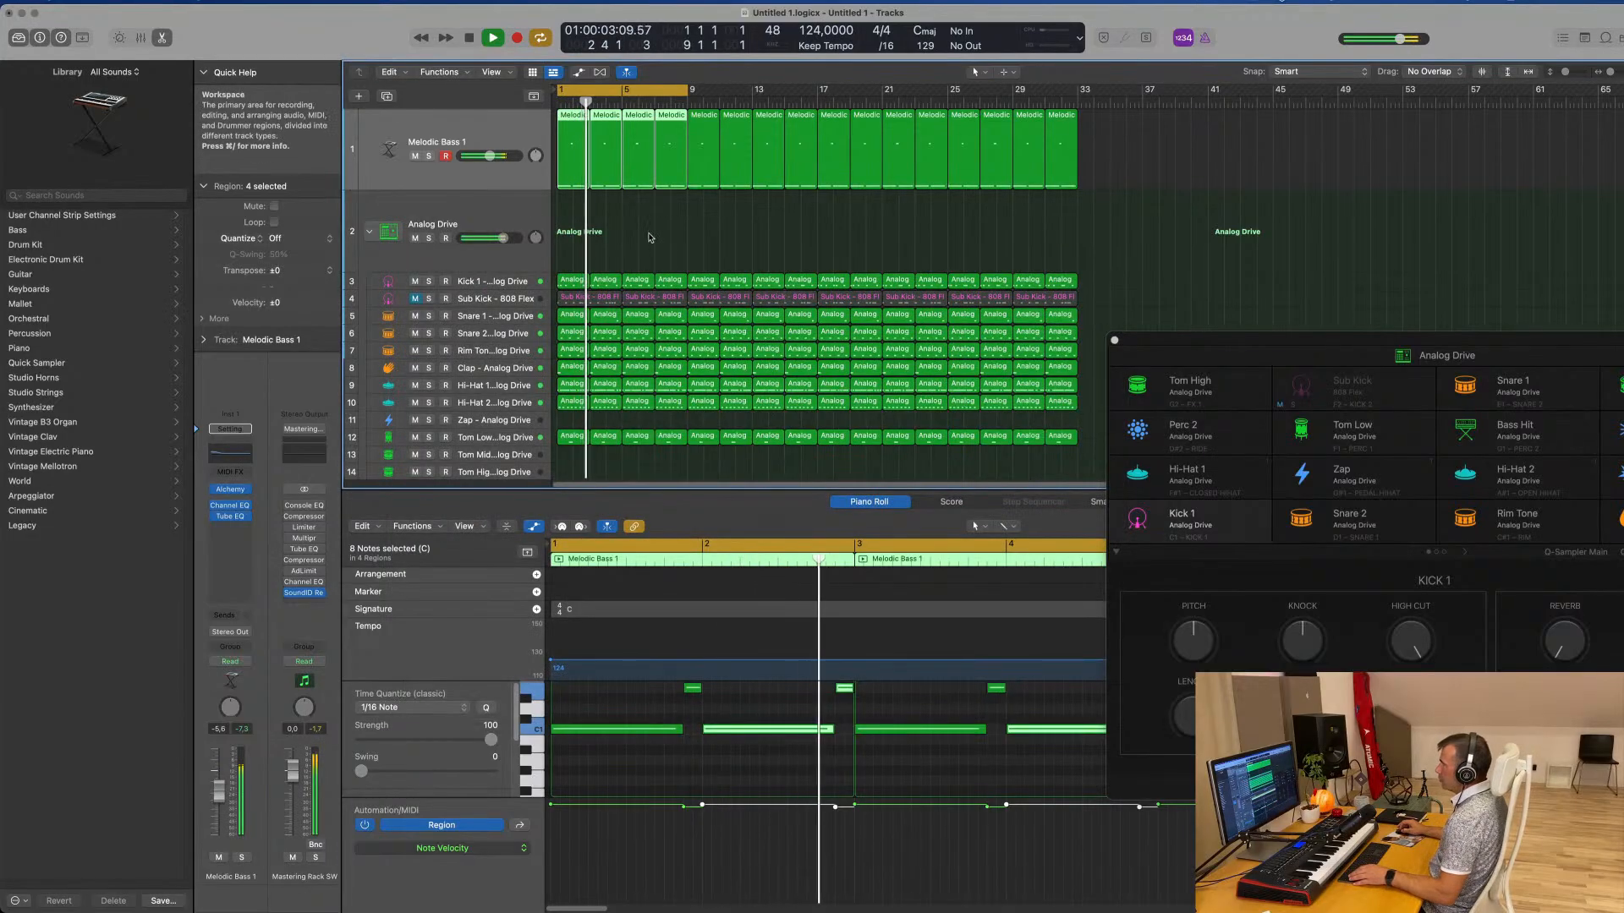
click(390, 97)
drag(573, 148, 573, 228)
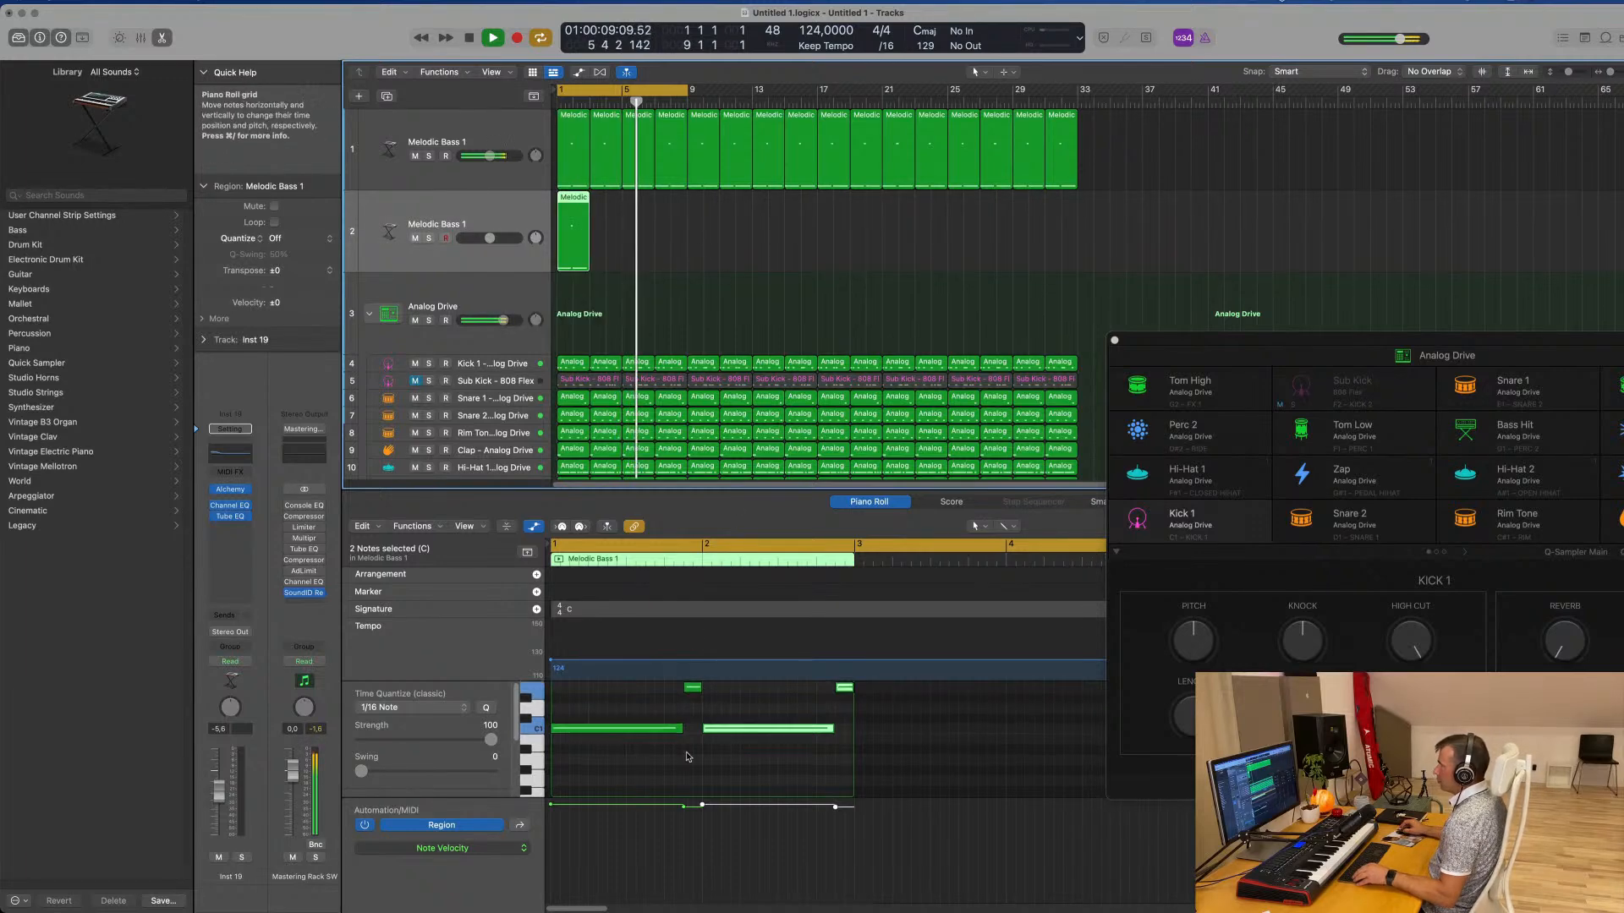
Move the first short upper note of the copied region to its start and delete the notes in bar 2
scroll(687, 757, up, 3)
click(660, 709)
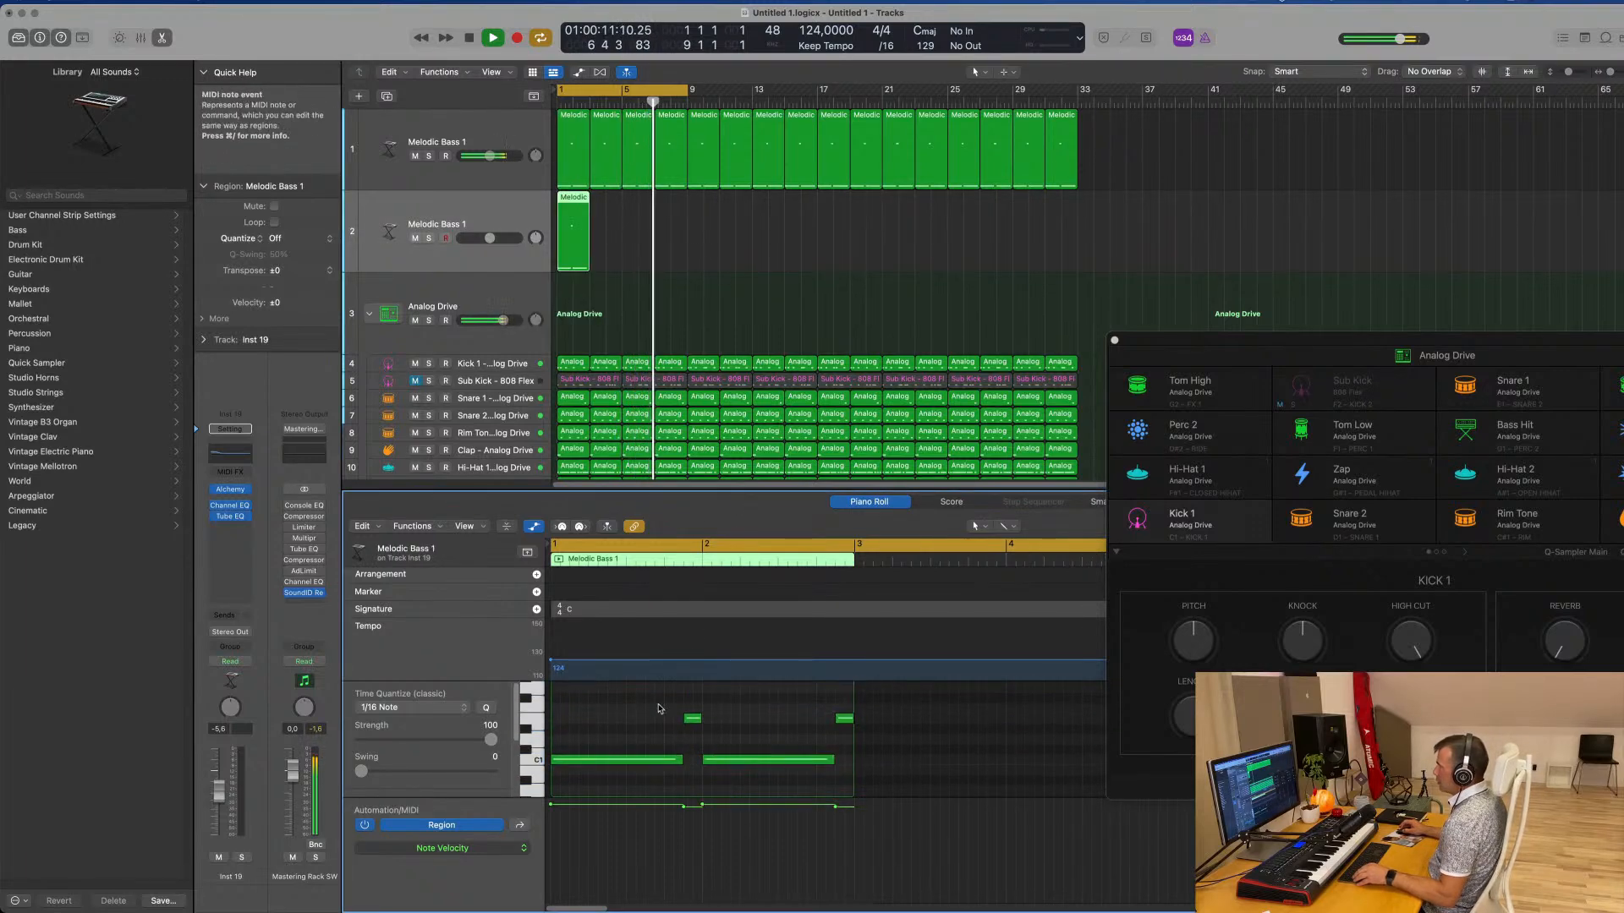
drag(694, 723, 567, 721)
drag(767, 708, 849, 782)
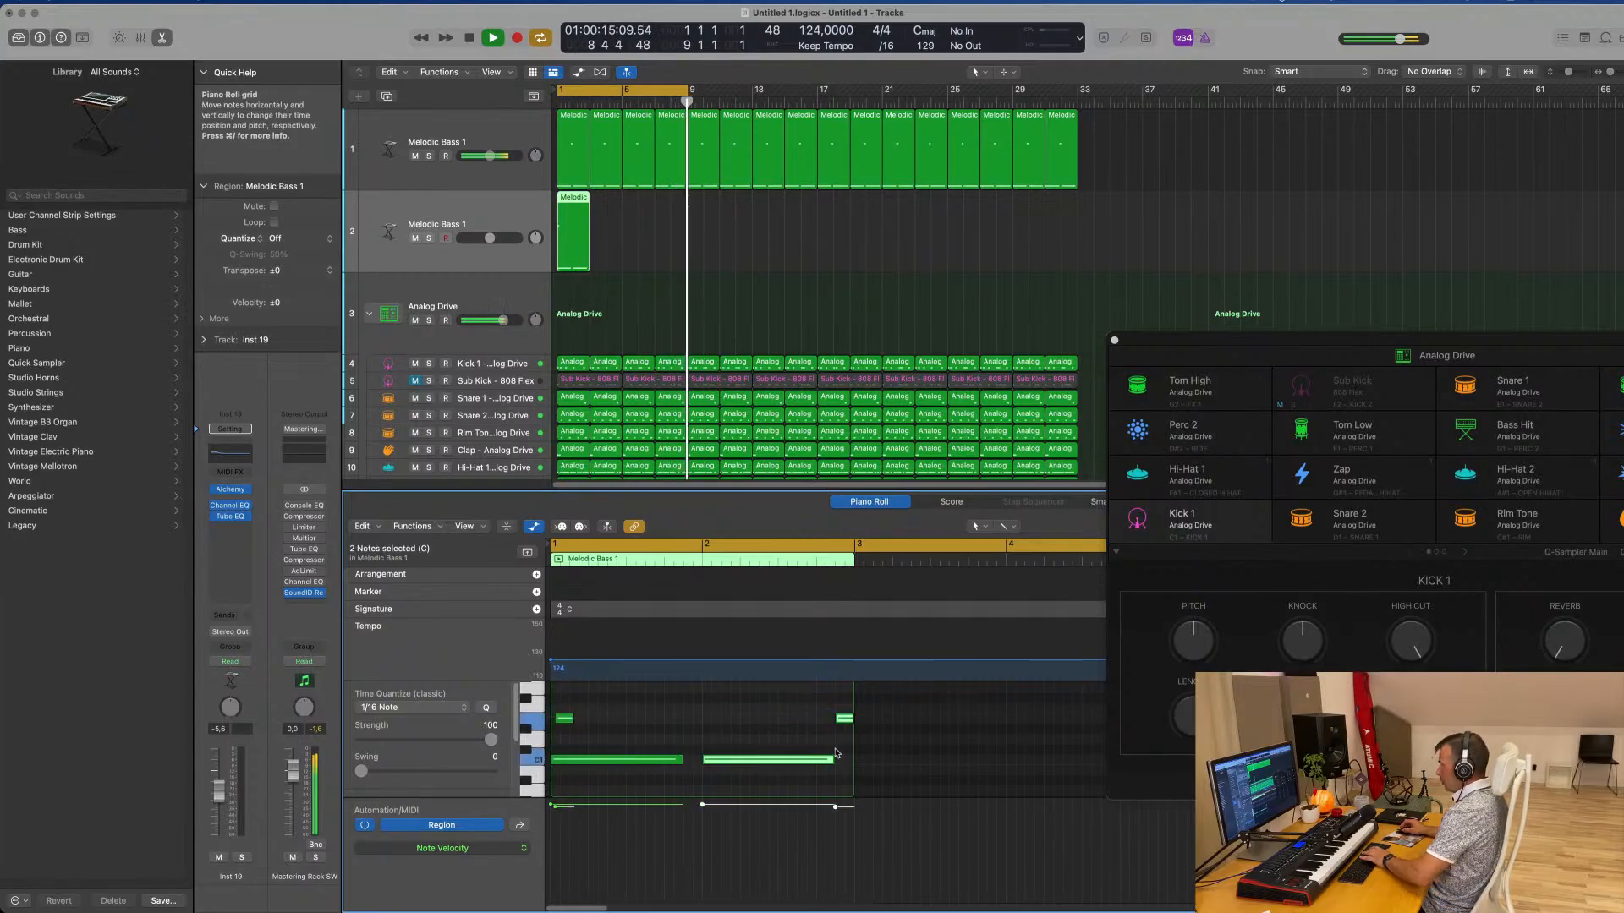
key(Delete)
Build a three-note chord in the copied region, with every note held across the full two bars
drag(683, 758, 850, 790)
click(565, 720)
scroll(569, 732, up, 1)
key(Return)
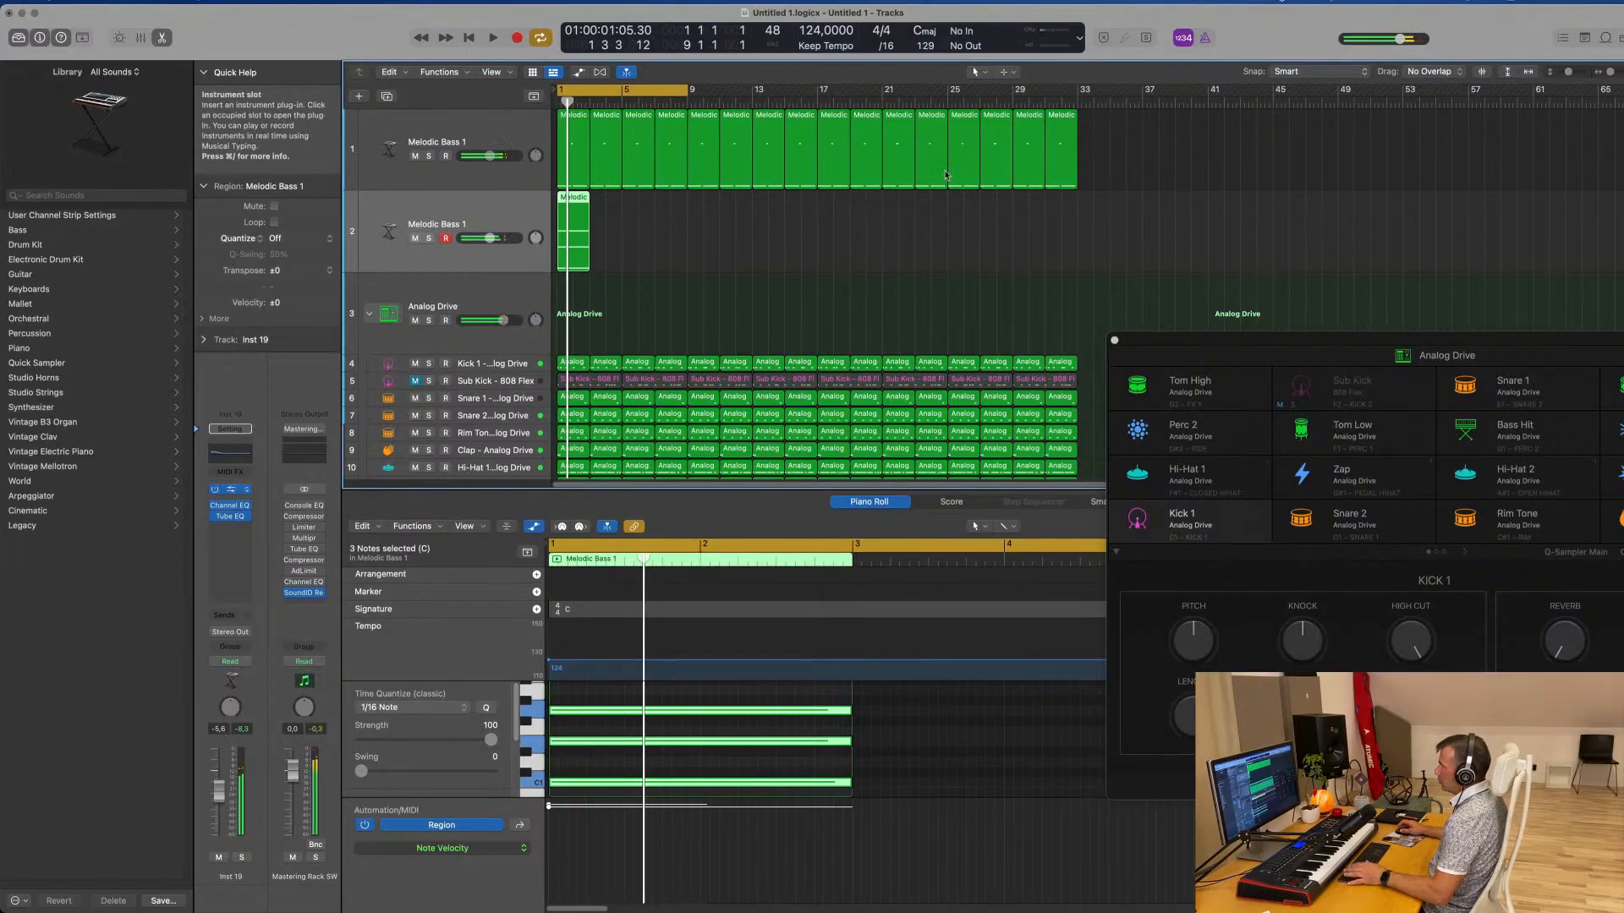
Open Alchemy on the duplicated track, transpose the three chord notes up an octave and audition them
click(708, 774)
key(super+a)
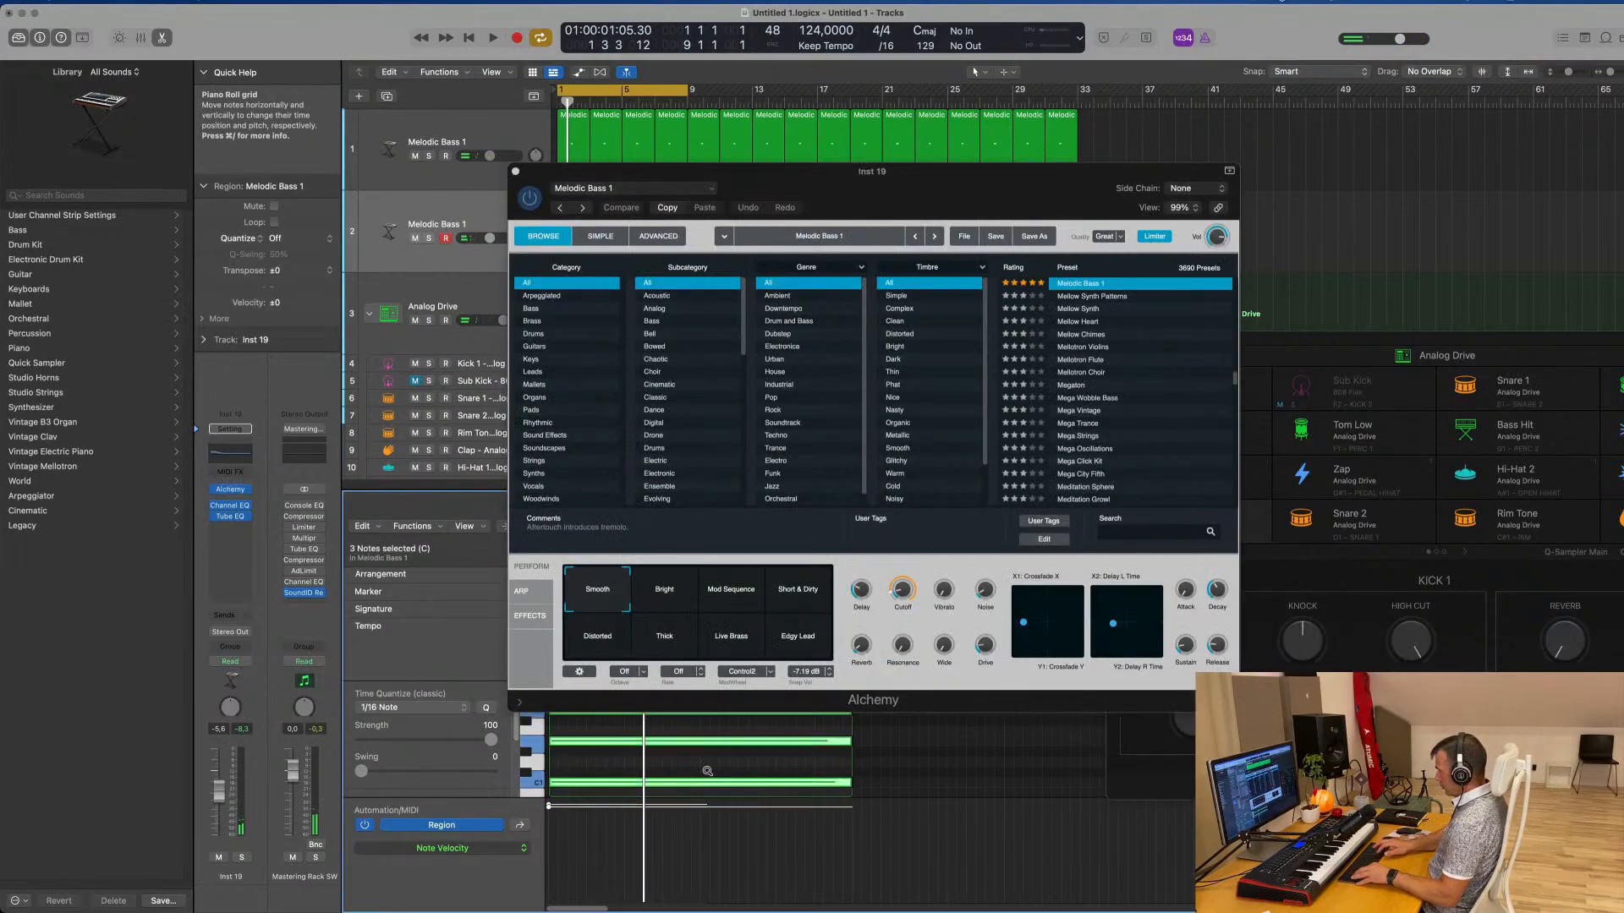
key(alt+shift+Up)
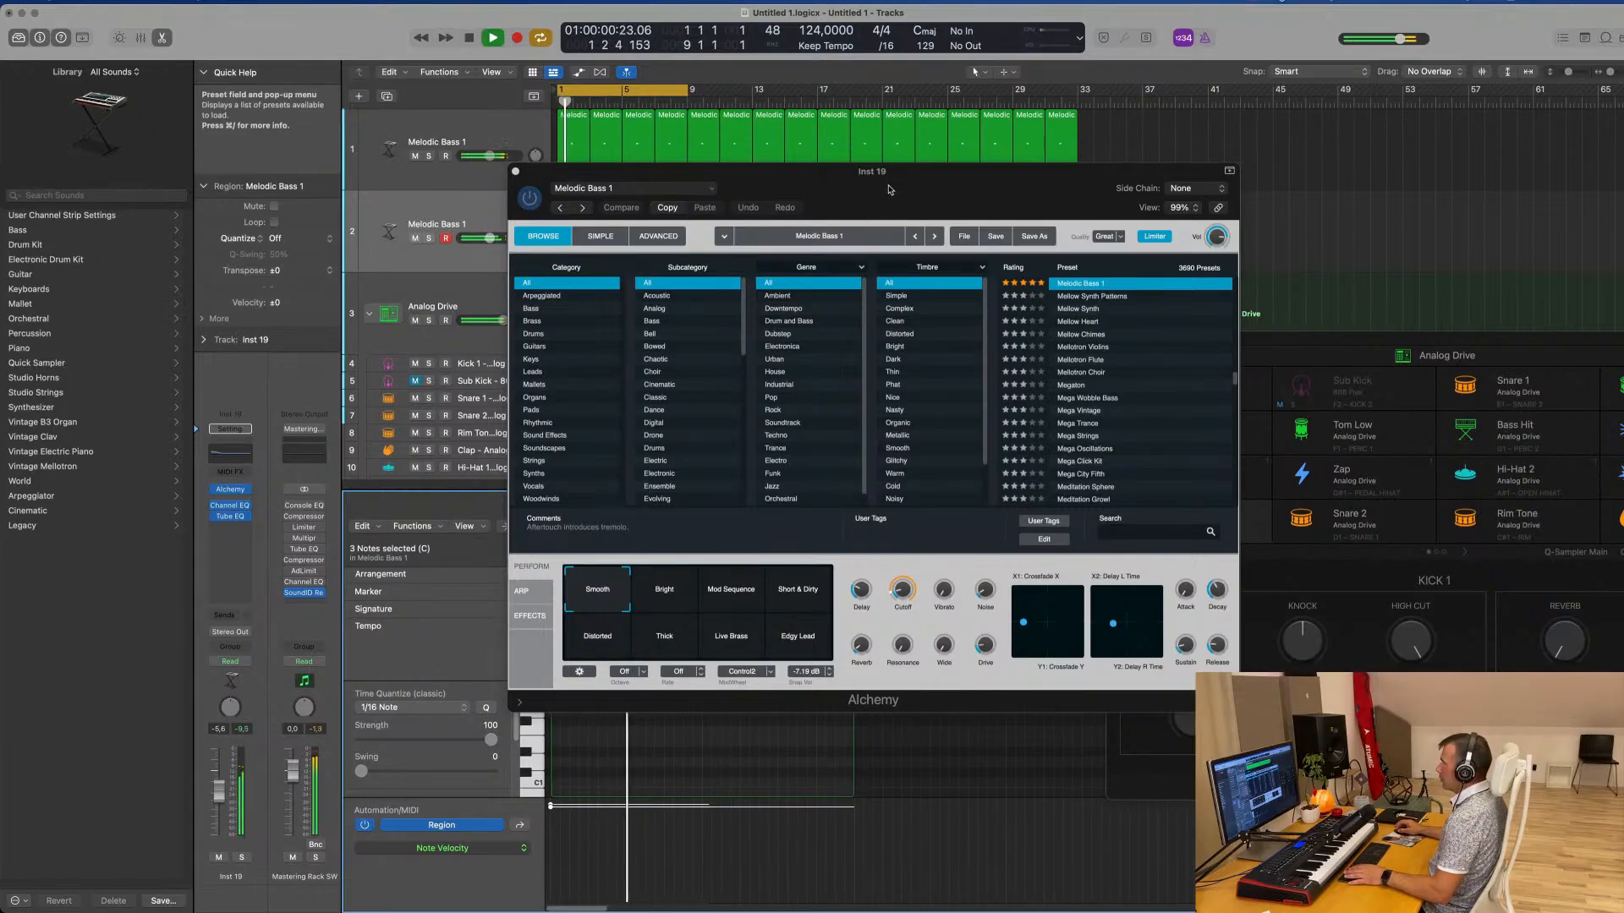
drag(992, 188, 1429, 202)
key(space)
scroll(617, 719, up, 5)
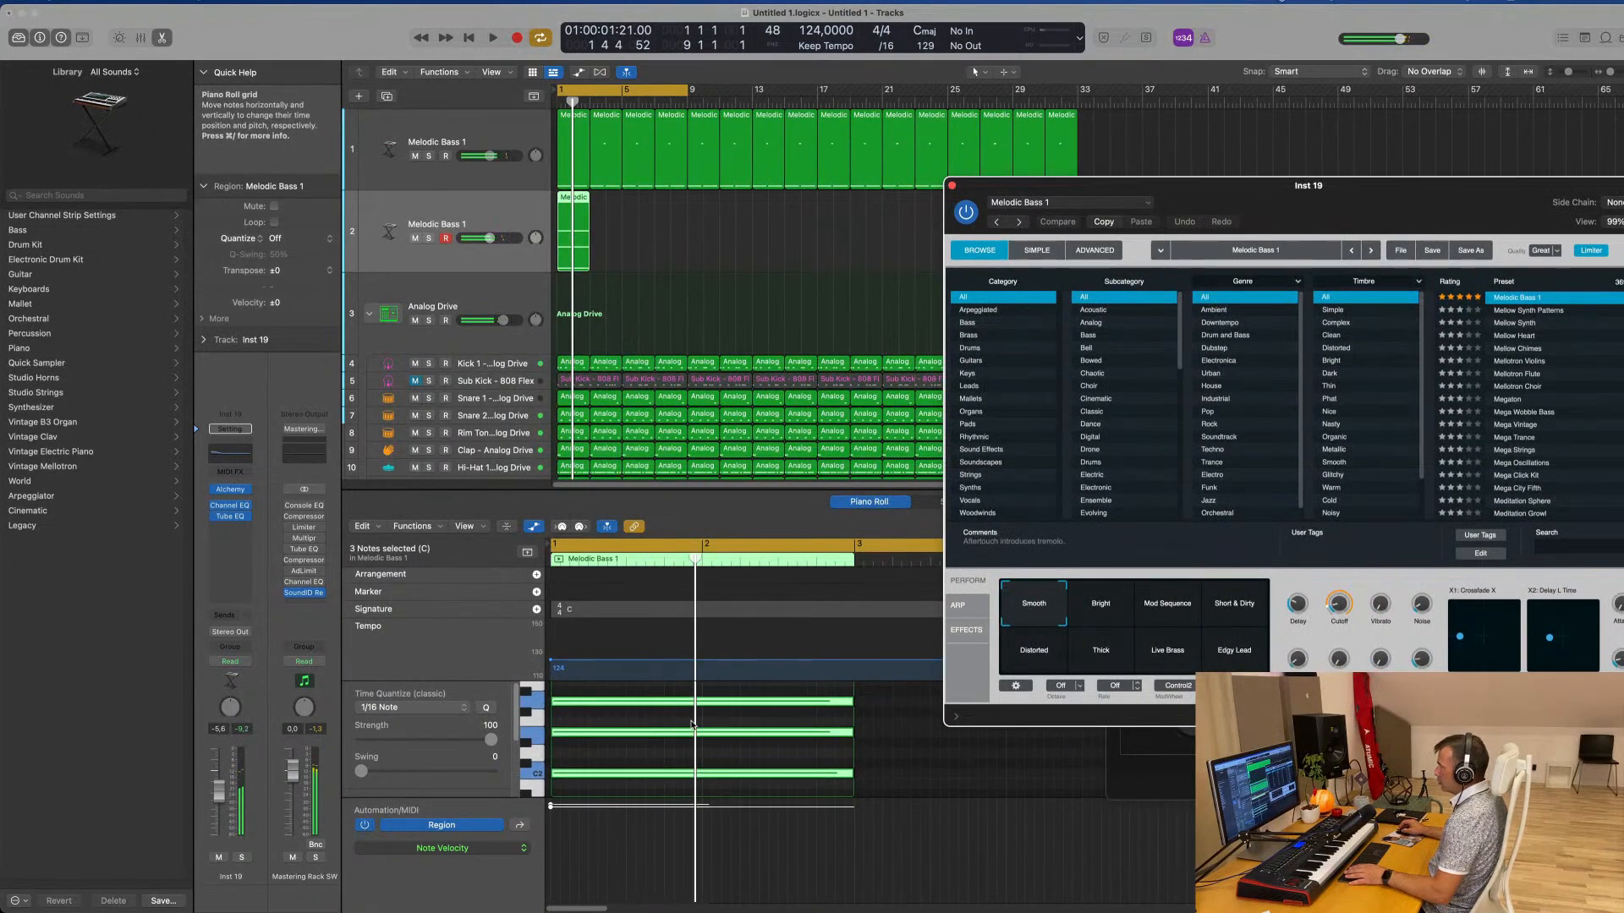
Transpose the three chord notes up another octave and play the result
click(675, 709)
key(super+a)
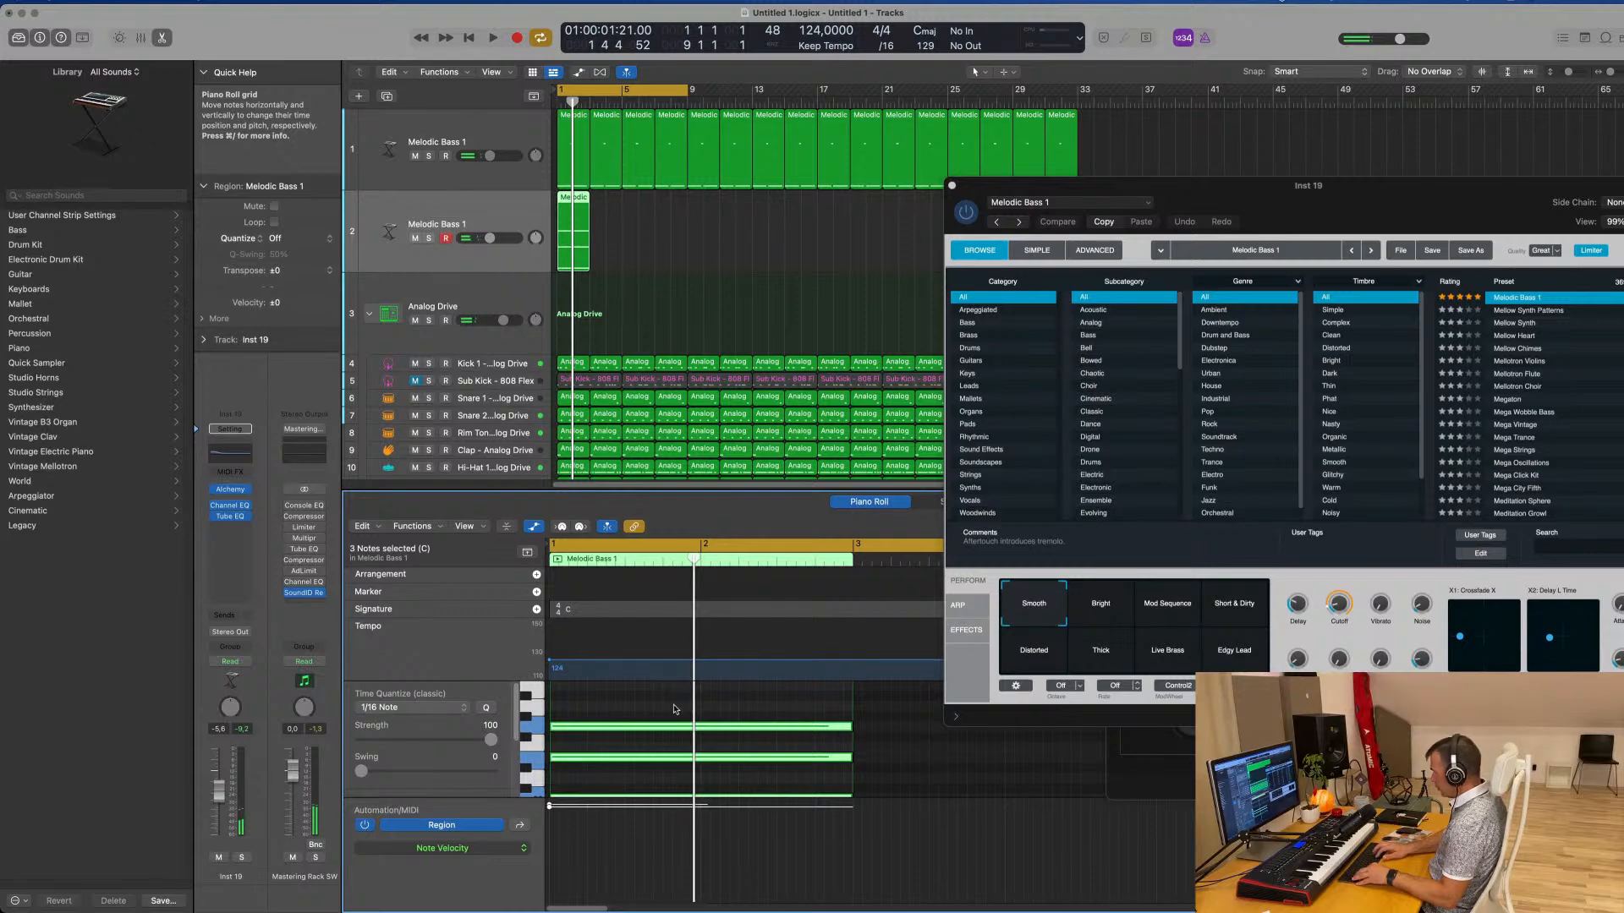
key(space)
drag(1250, 203, 1158, 175)
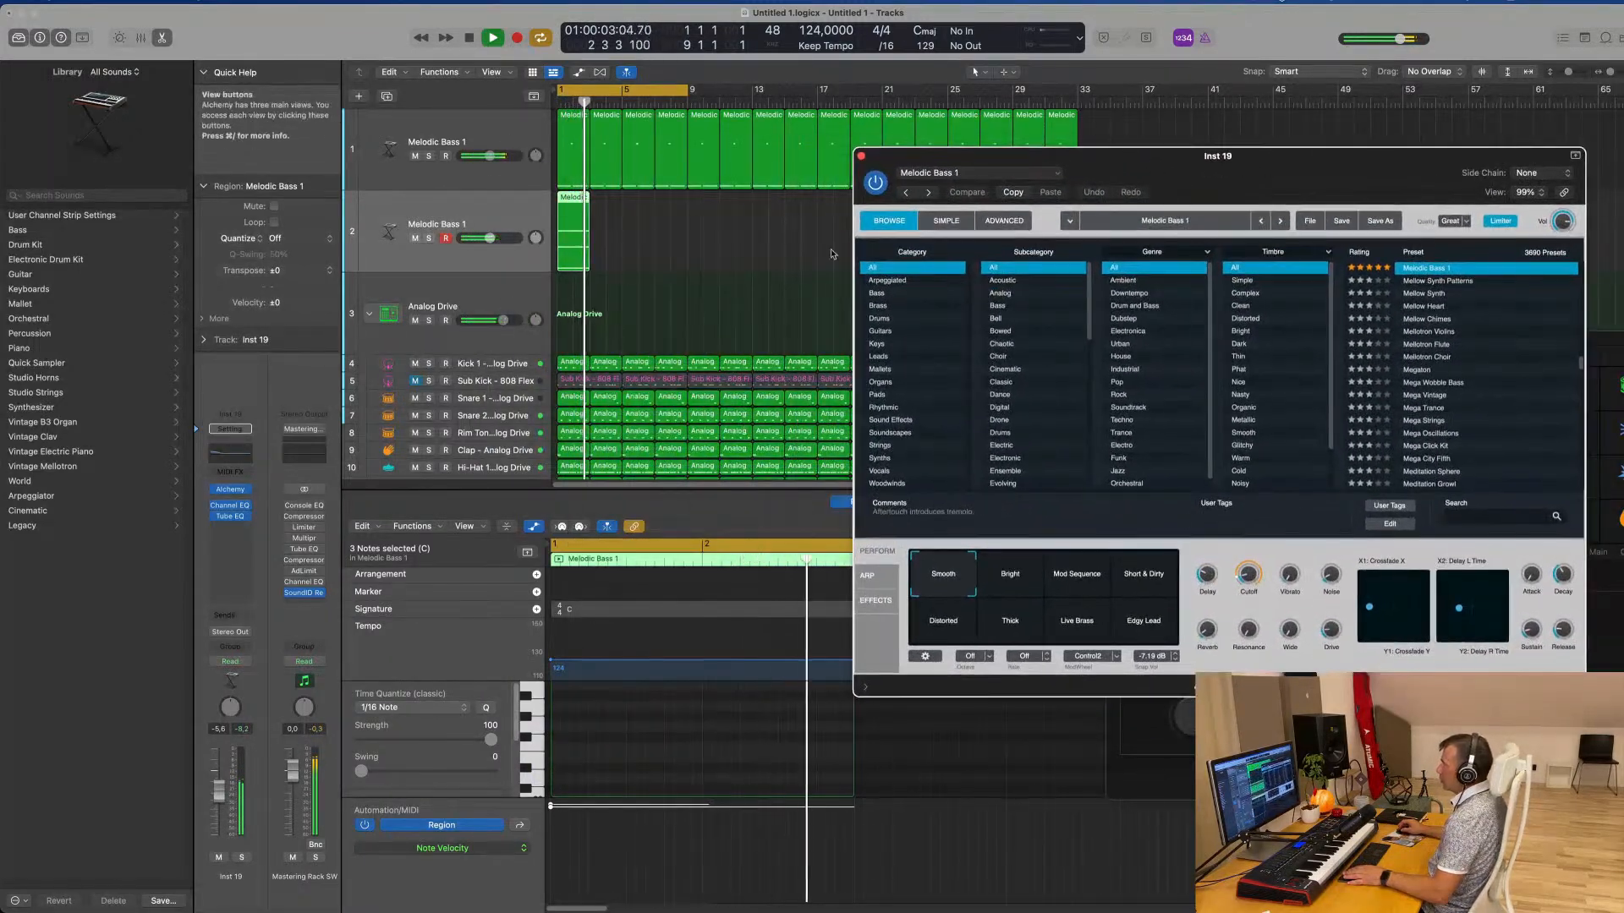
key(space)
Repeat the two-bar chord region three times, and repeat the resulting four-region group three times to reach bar 33
click(532, 247)
key(super+r)
key(super+r)
key(super+r)
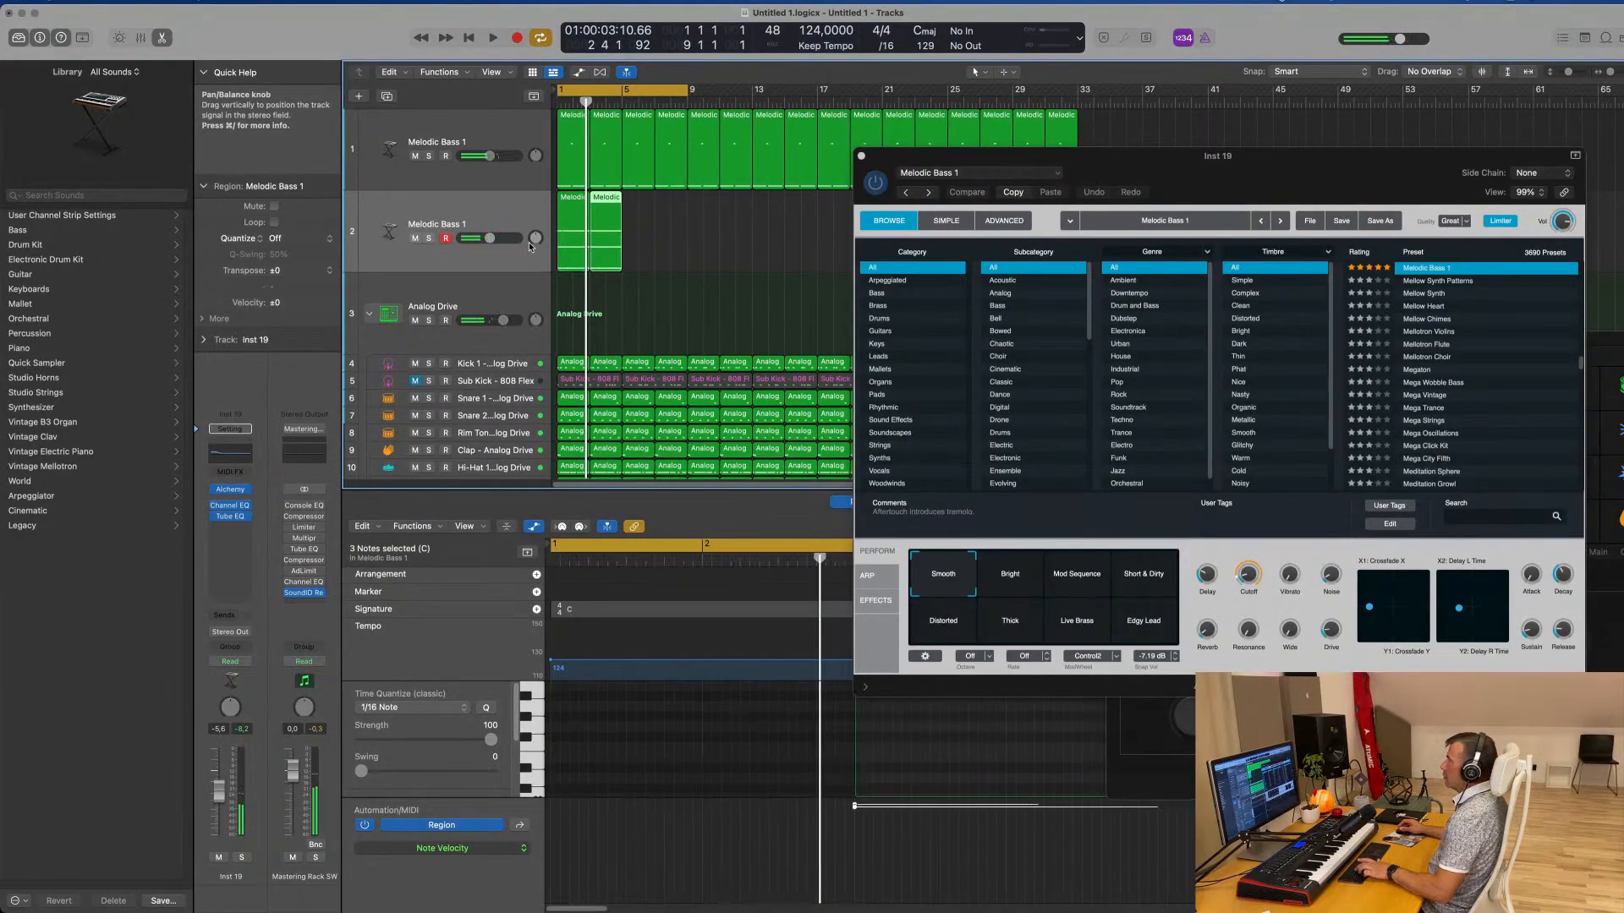
click(544, 239)
key(super+r)
key(super+r)
key(super+r)
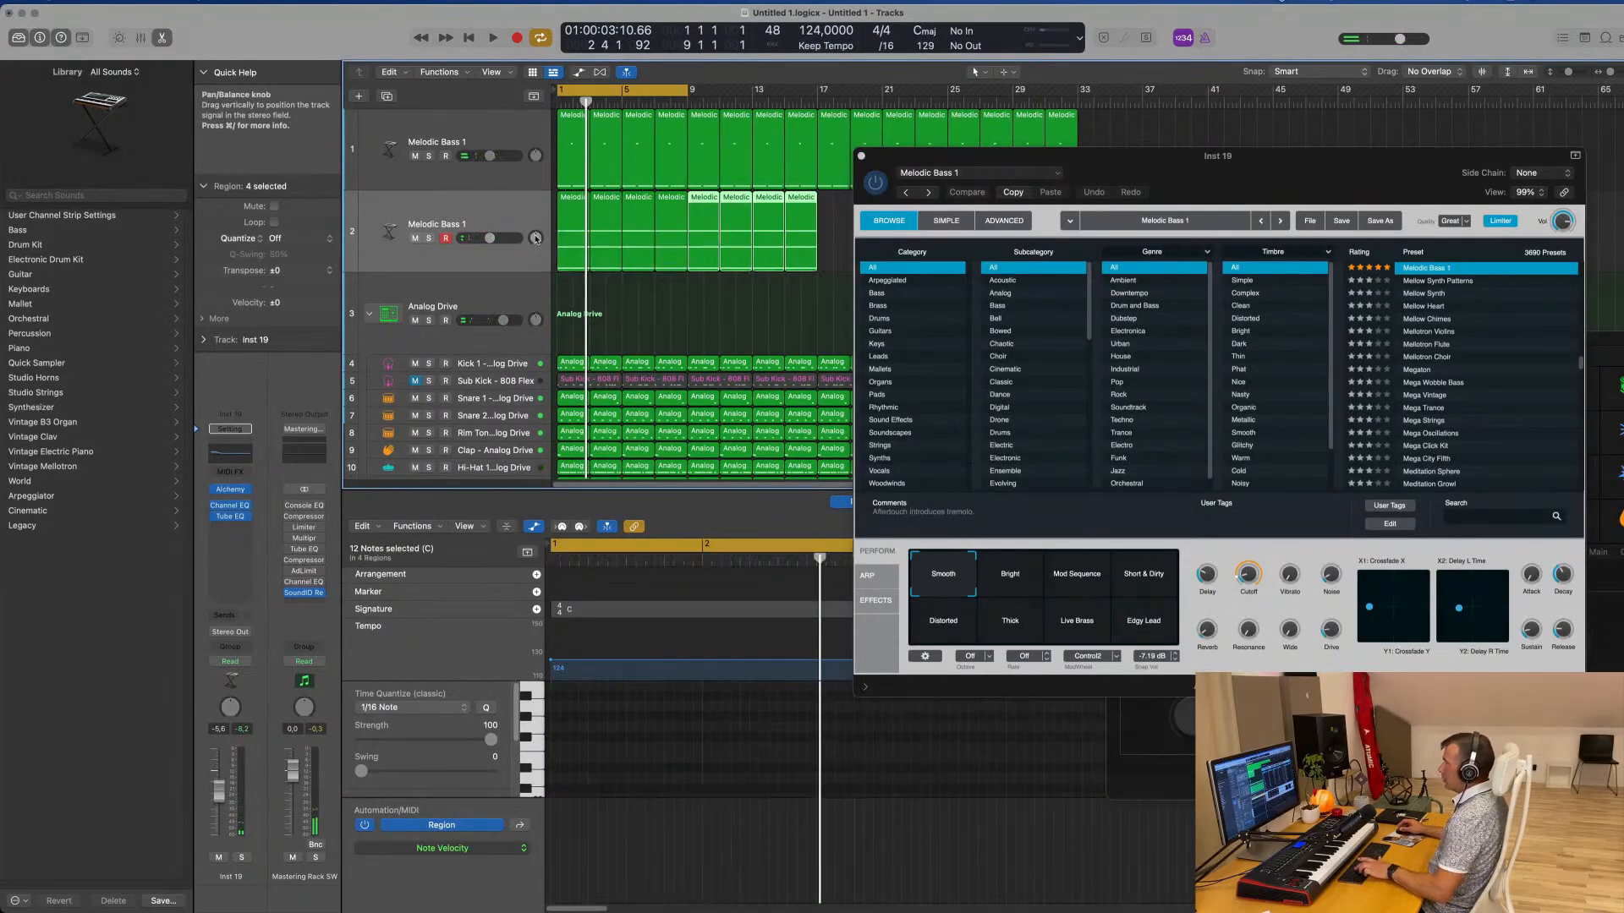
Play the chord part with the drums and try a higher Alchemy Cutoff on the duplicated track
drag(1122, 168, 1041, 235)
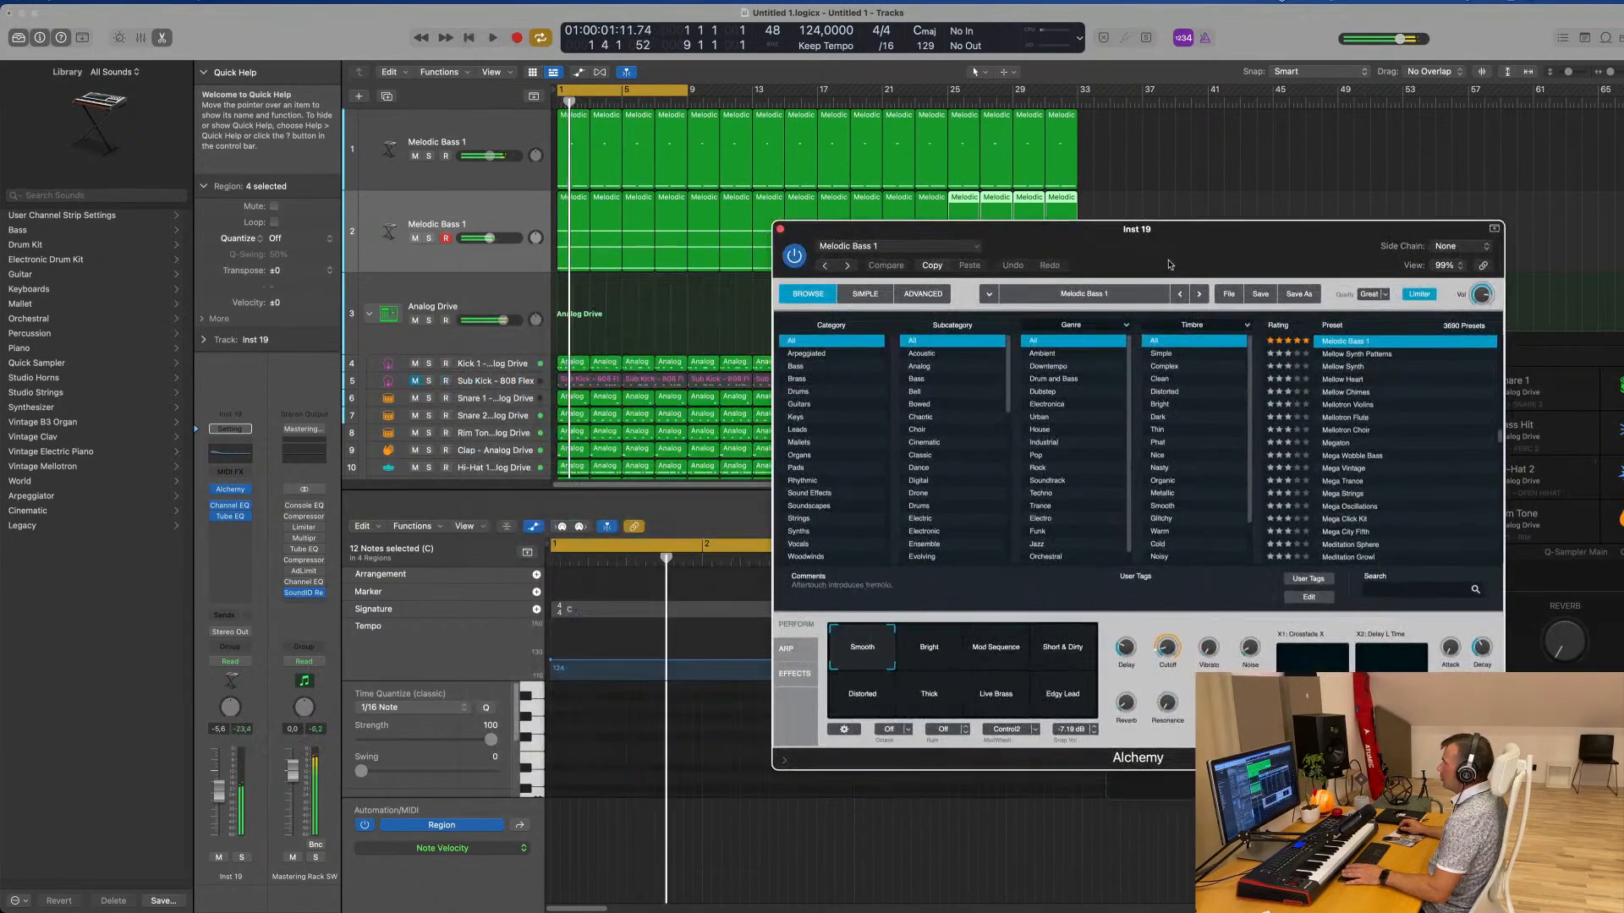
drag(1169, 265, 961, 260)
key(space)
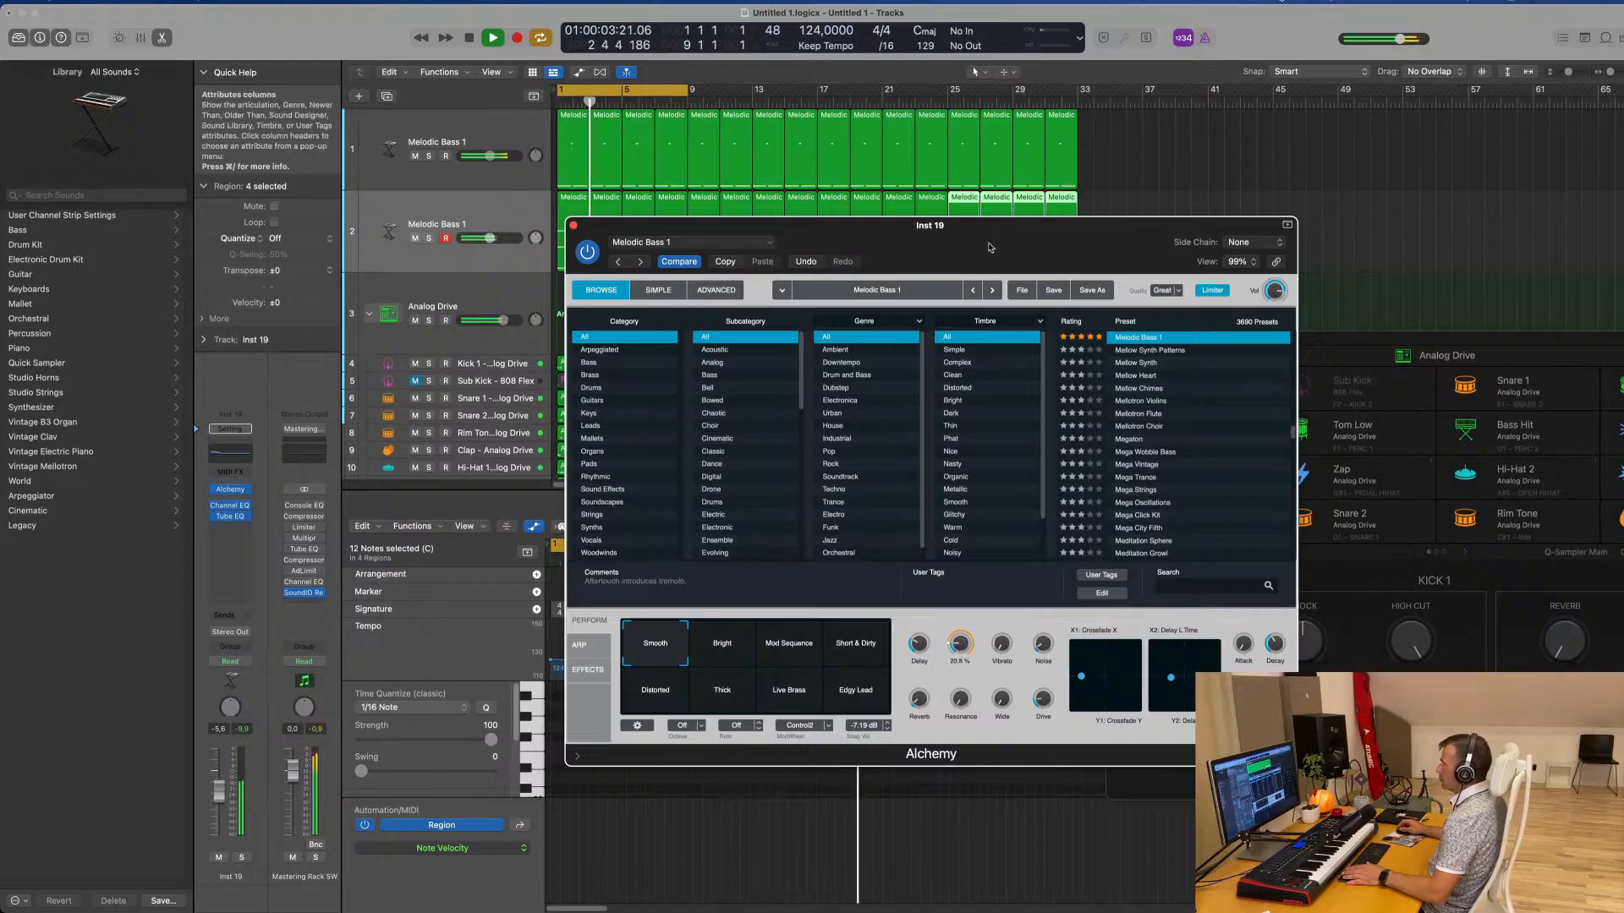
drag(751, 224, 1241, 226)
key(space)
Delete the repeated chord regions and lengthen the remaining first region to eight bars
drag(1127, 197, 686, 264)
key(Delete)
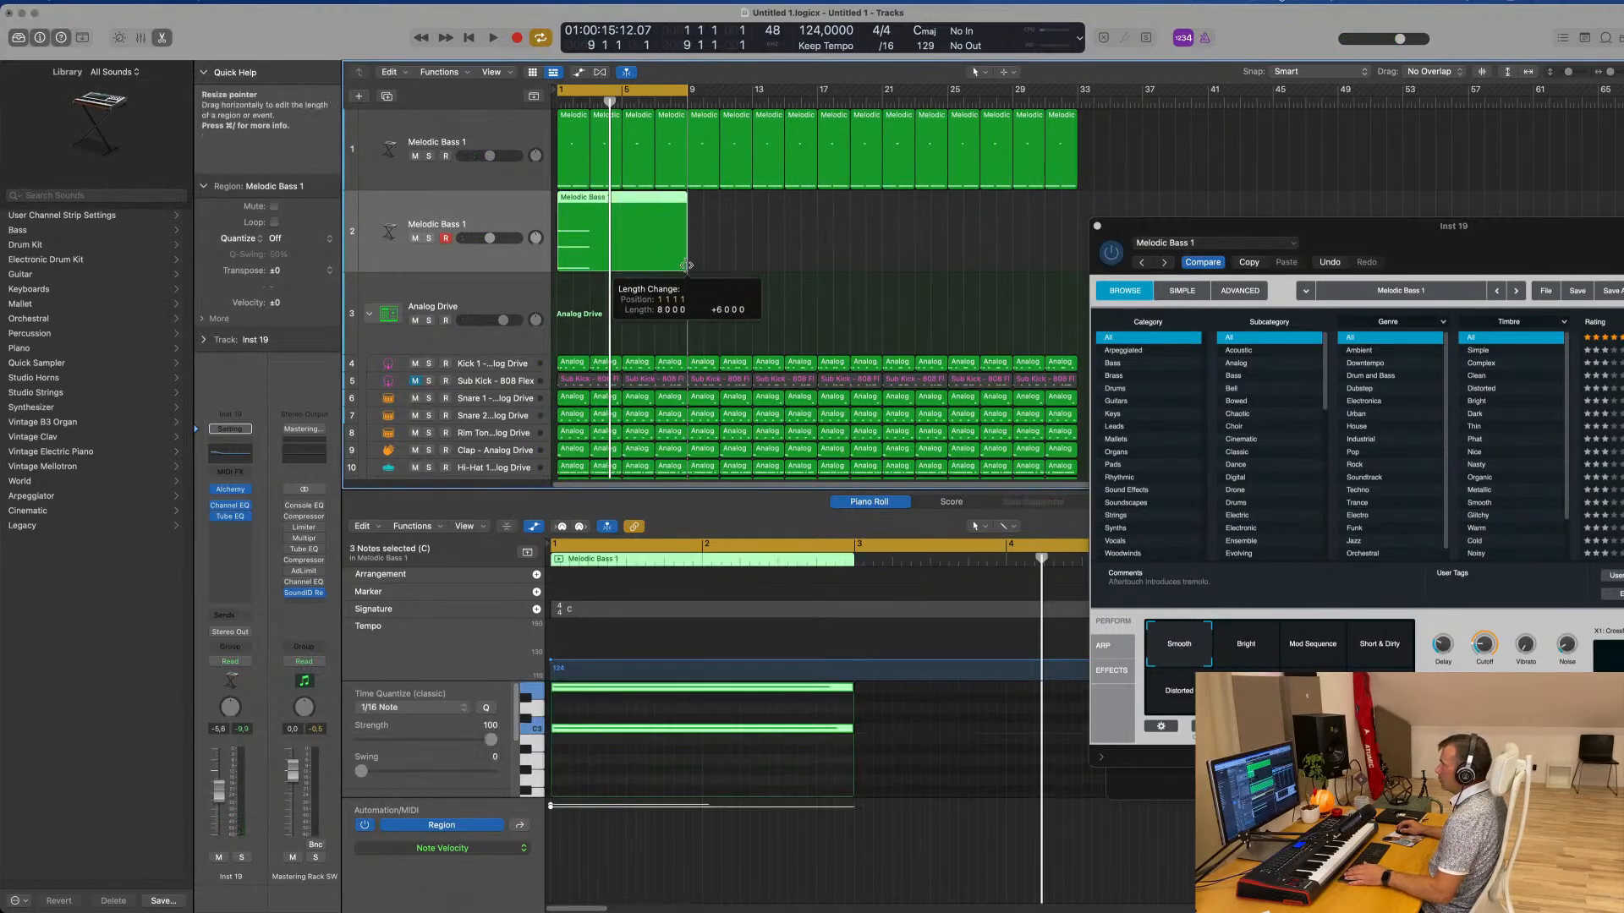
Stretch the three chord notes to the end of the eight-bar region
scroll(791, 783, down, 2)
scroll(795, 776, down, 2)
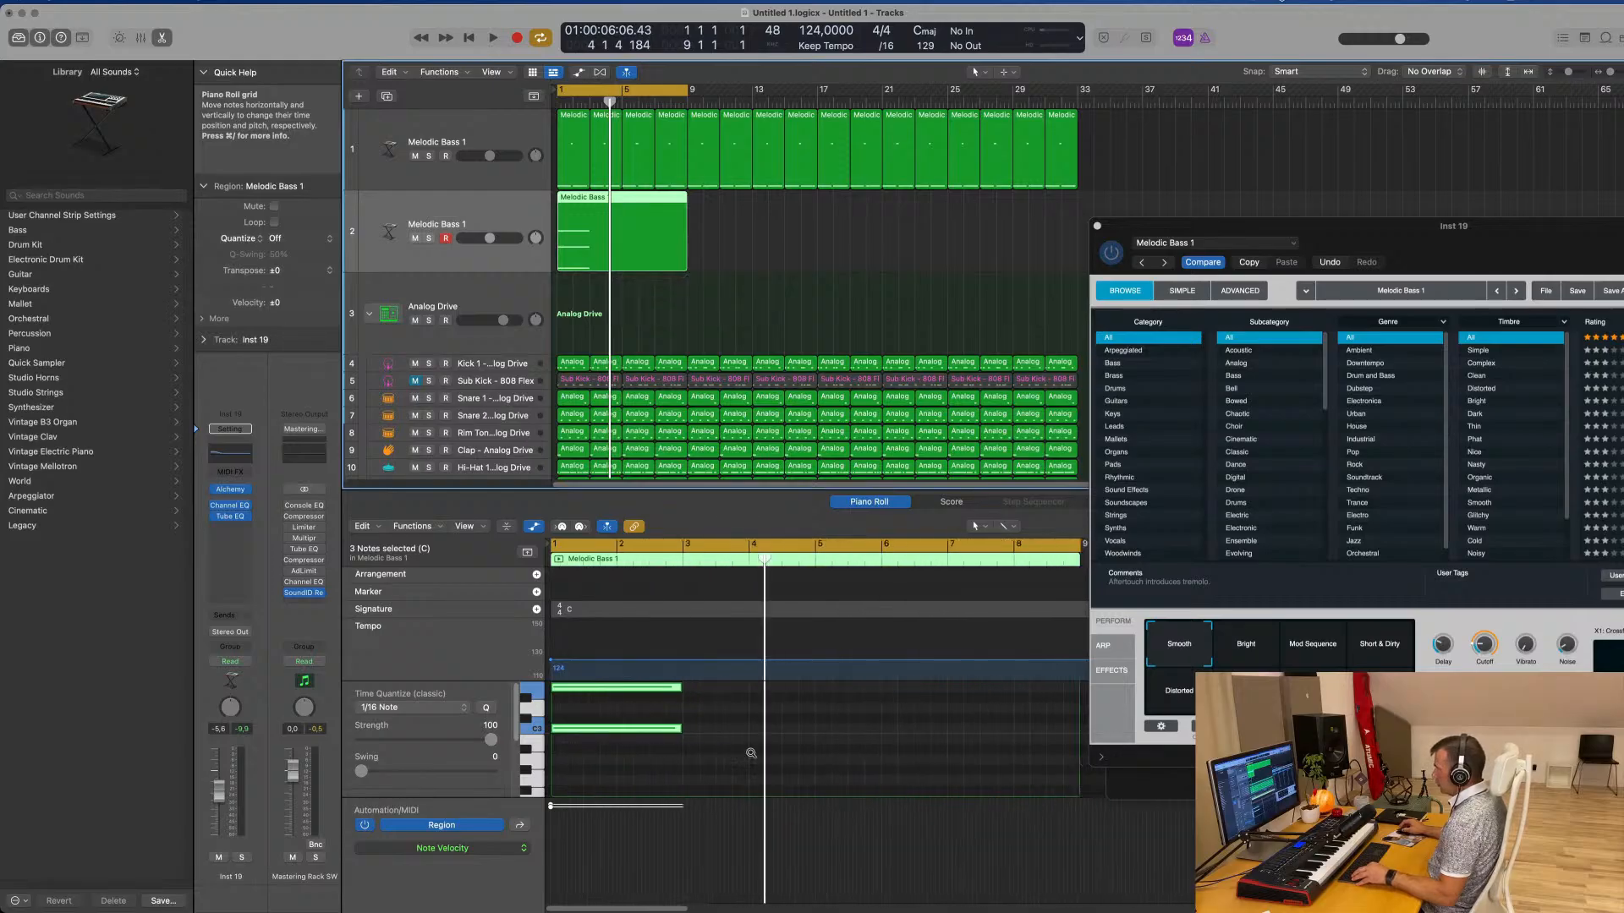
scroll(753, 756, down, 2)
drag(710, 696, 1066, 744)
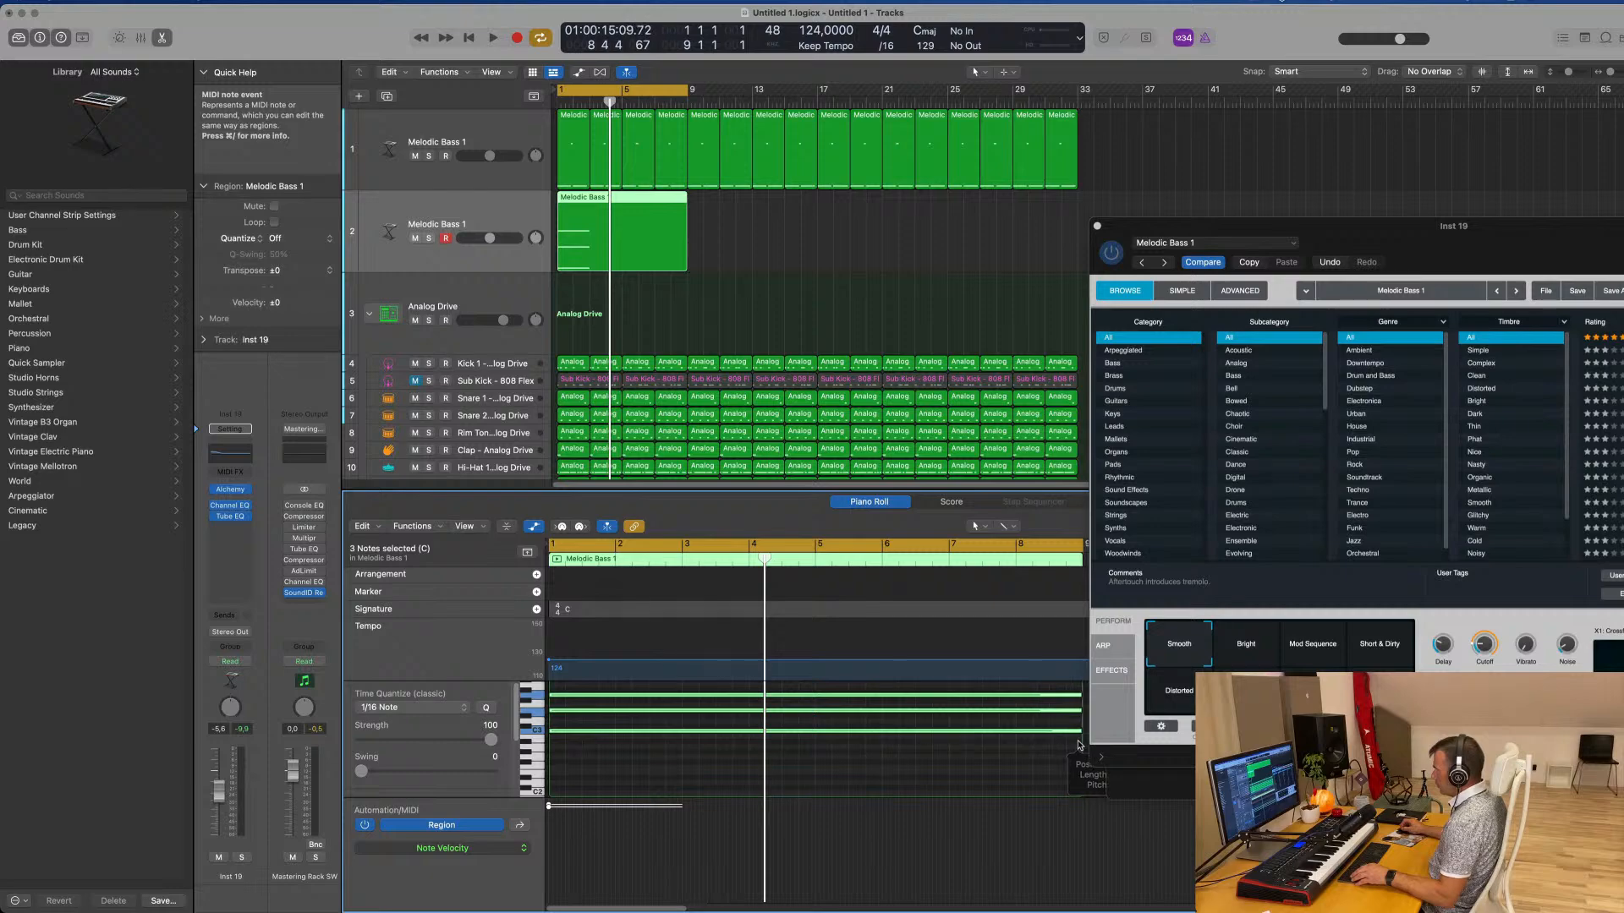
Set Alchemy's Cutoff on the duplicated track to about 26% and lower the track volume to about -8.2 dB
key(space)
drag(1510, 239, 1160, 171)
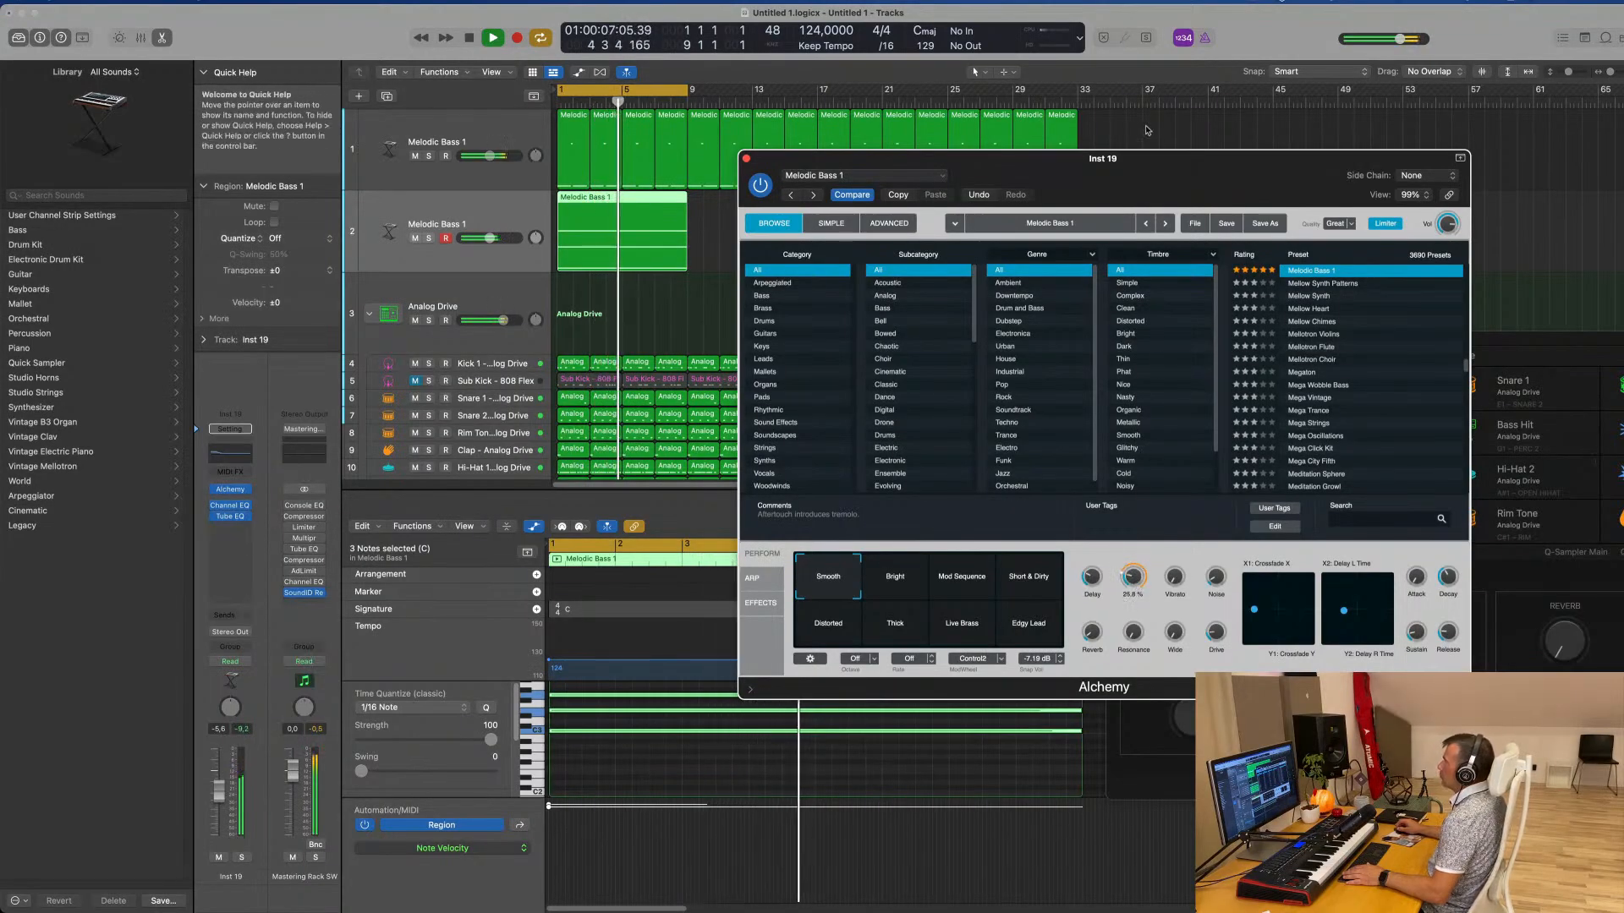
drag(1146, 196, 1275, 203)
key(space)
drag(489, 238, 485, 239)
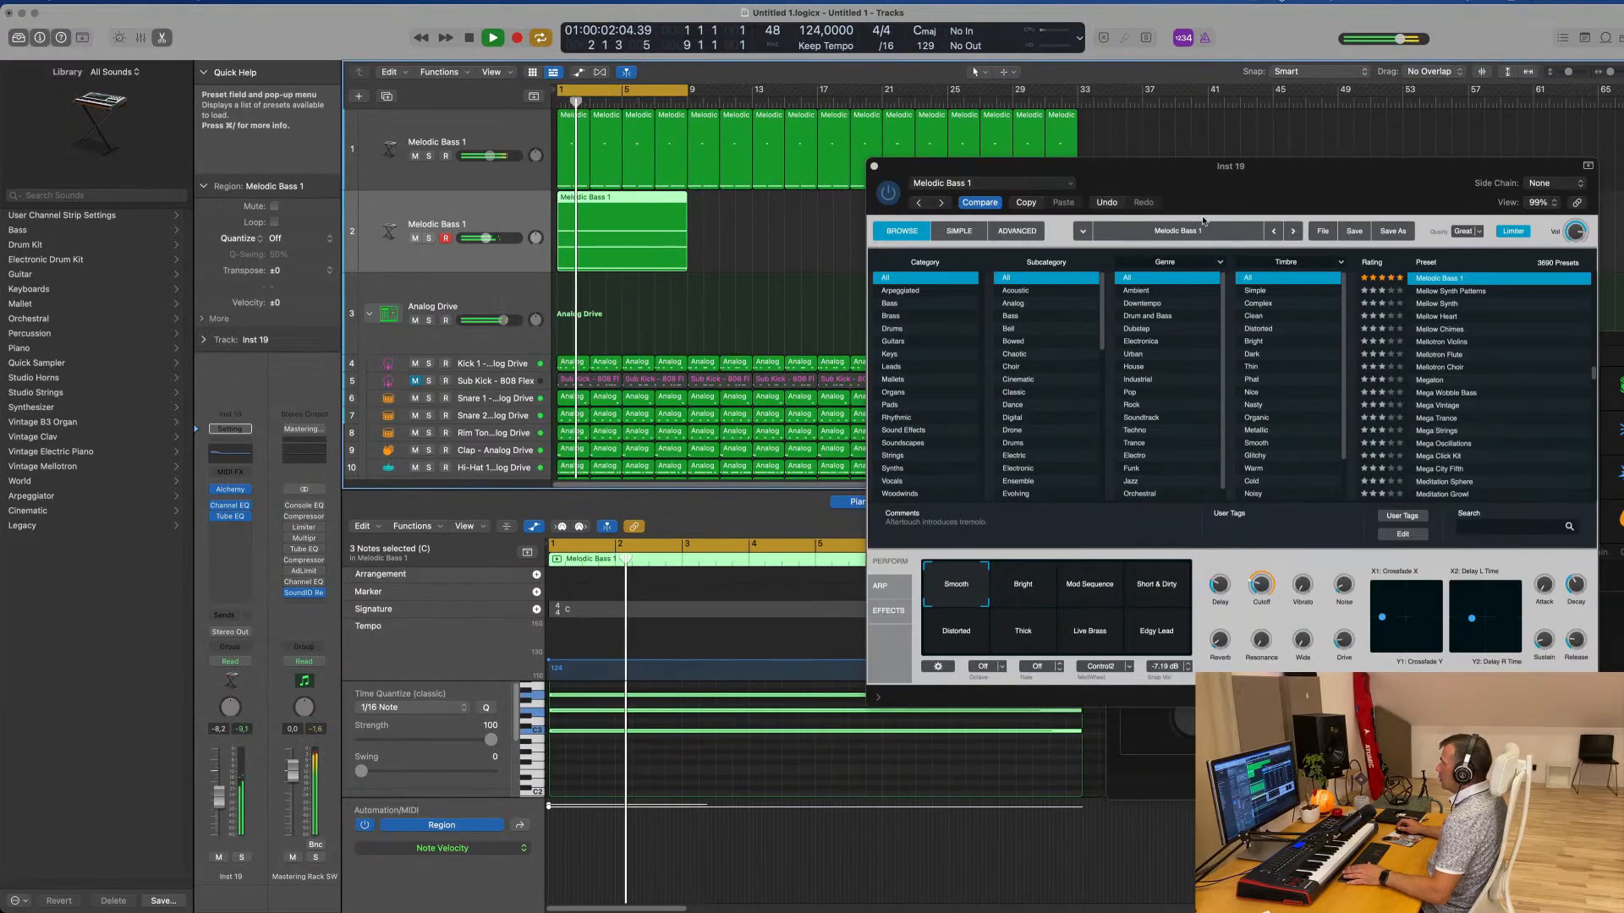
Set up Alchemy's arpeggiator on the duplicated track in Up mode and load a preset step pattern with varied velocities
drag(1256, 176, 922, 241)
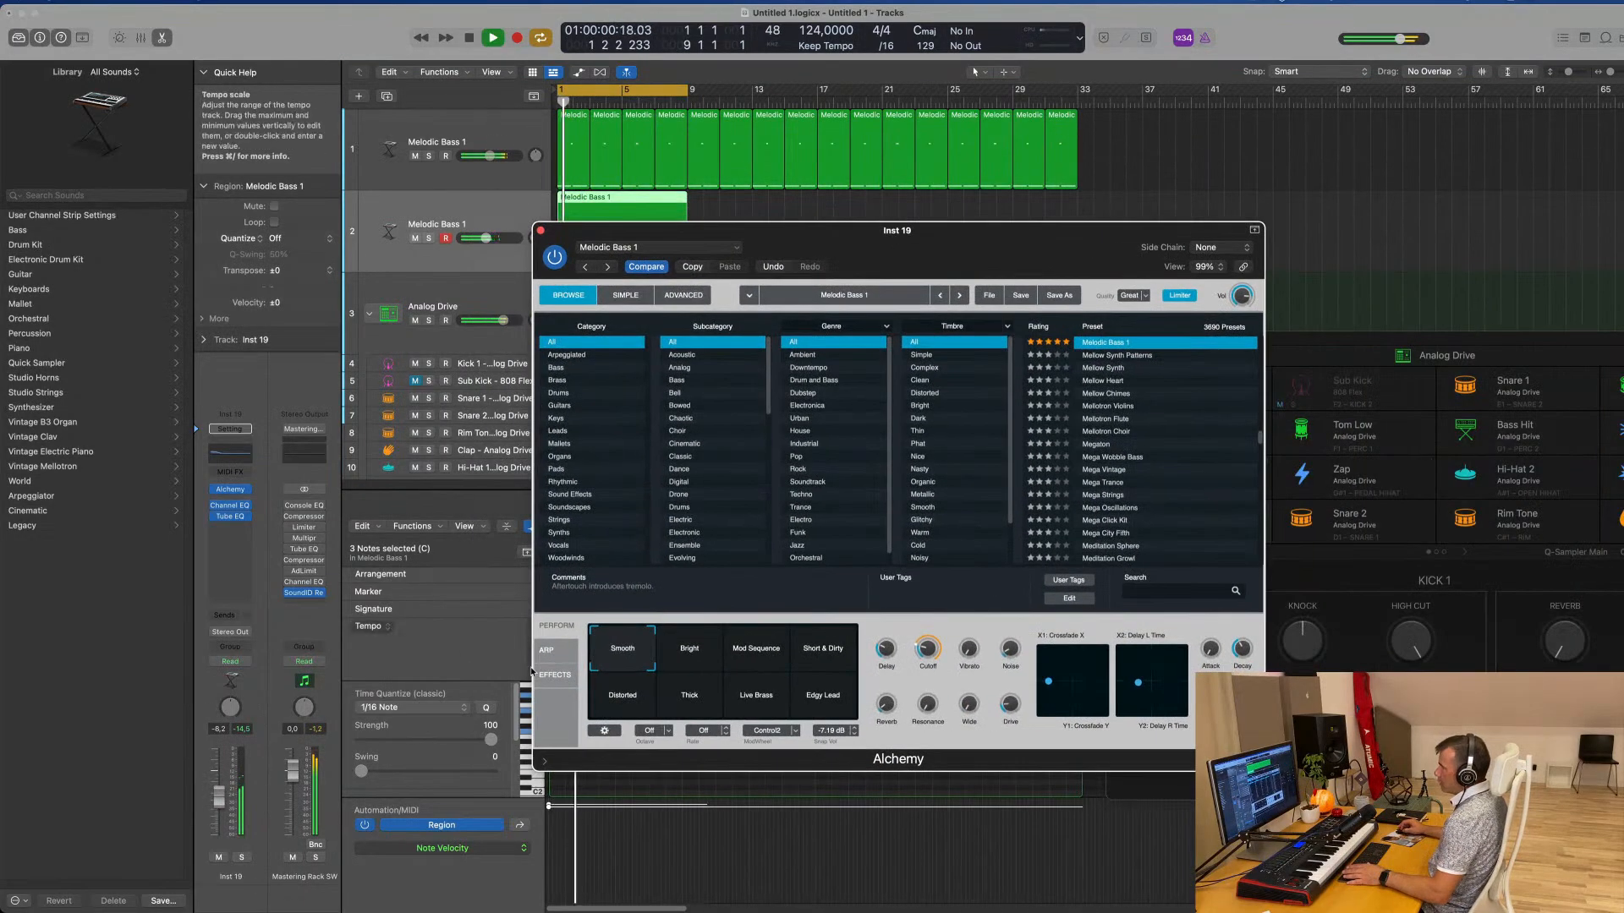
click(553, 652)
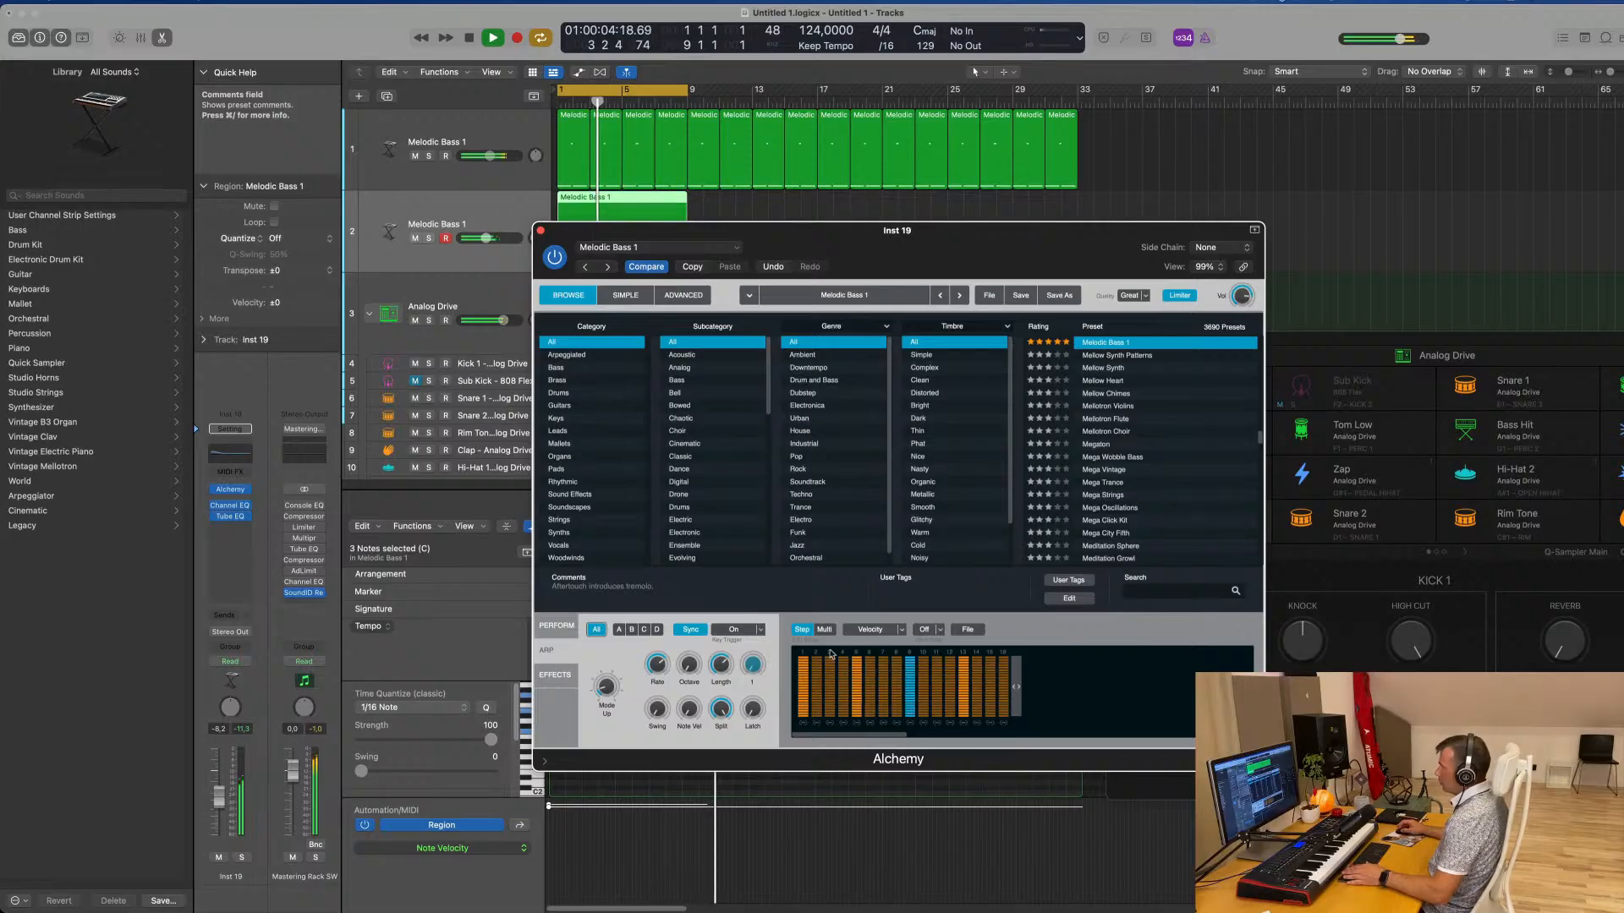
click(939, 630)
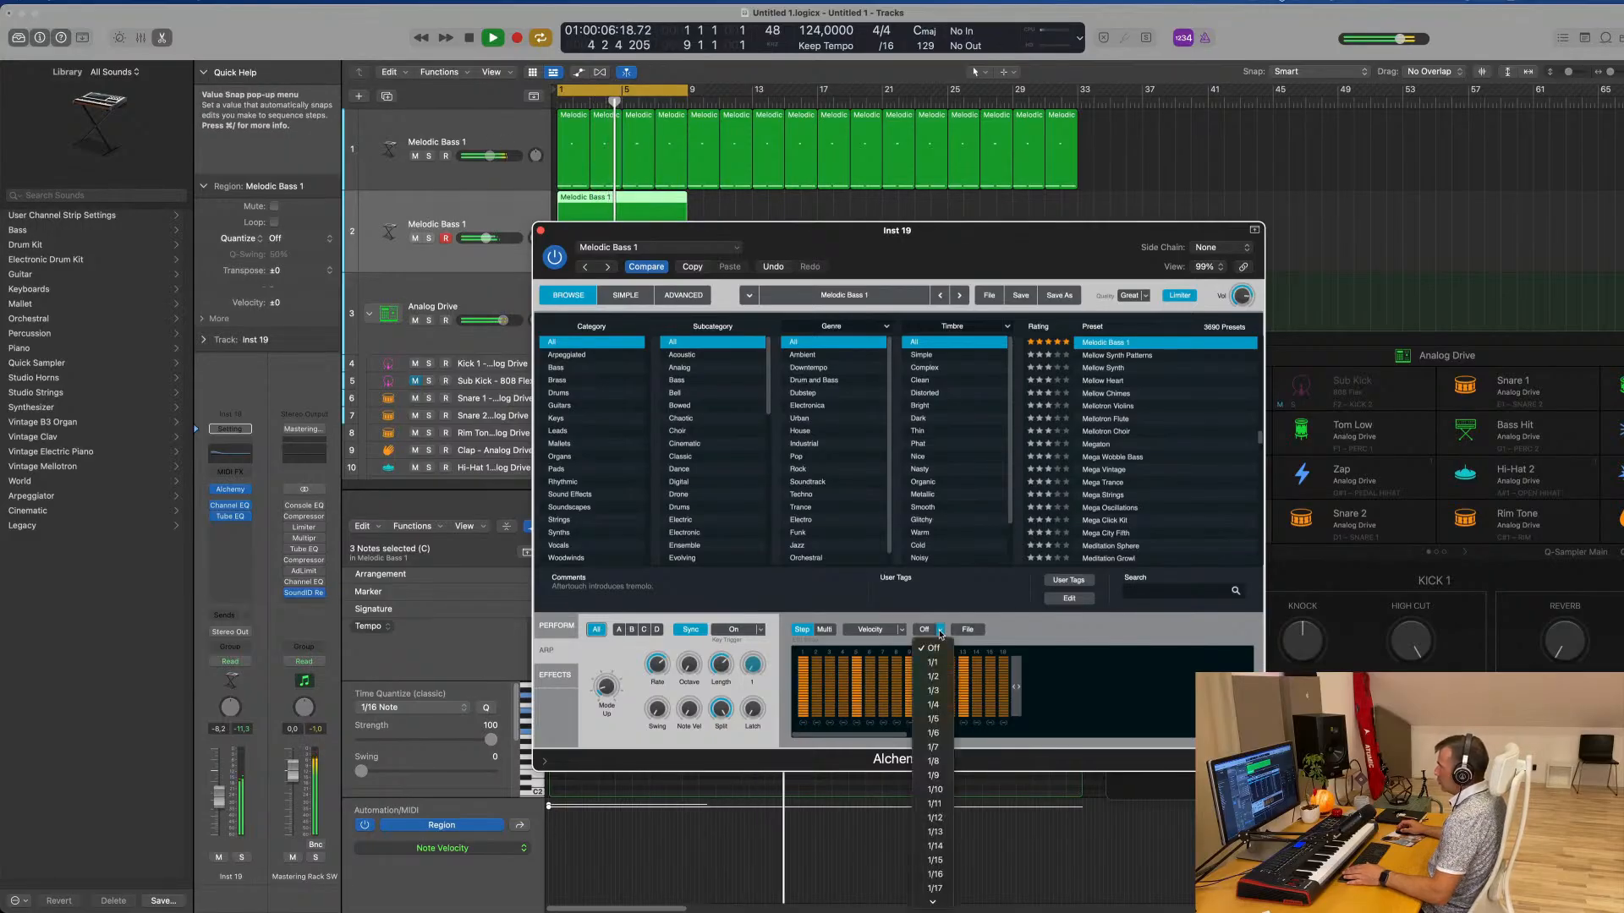
click(974, 630)
click(971, 630)
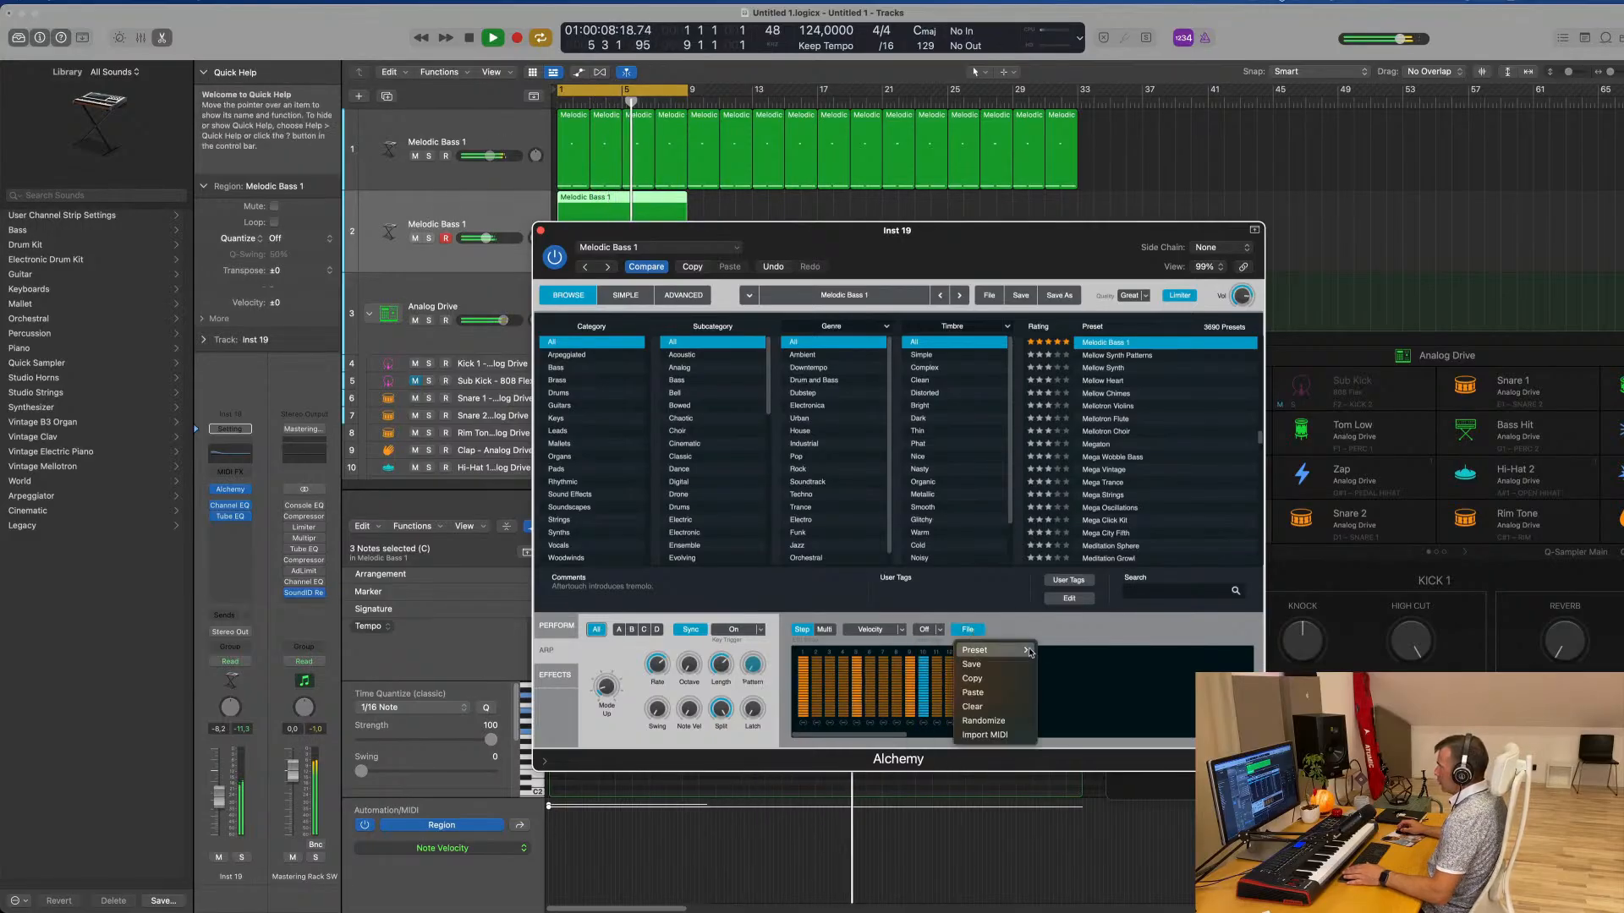
mouse_move(1028, 650)
click(1070, 686)
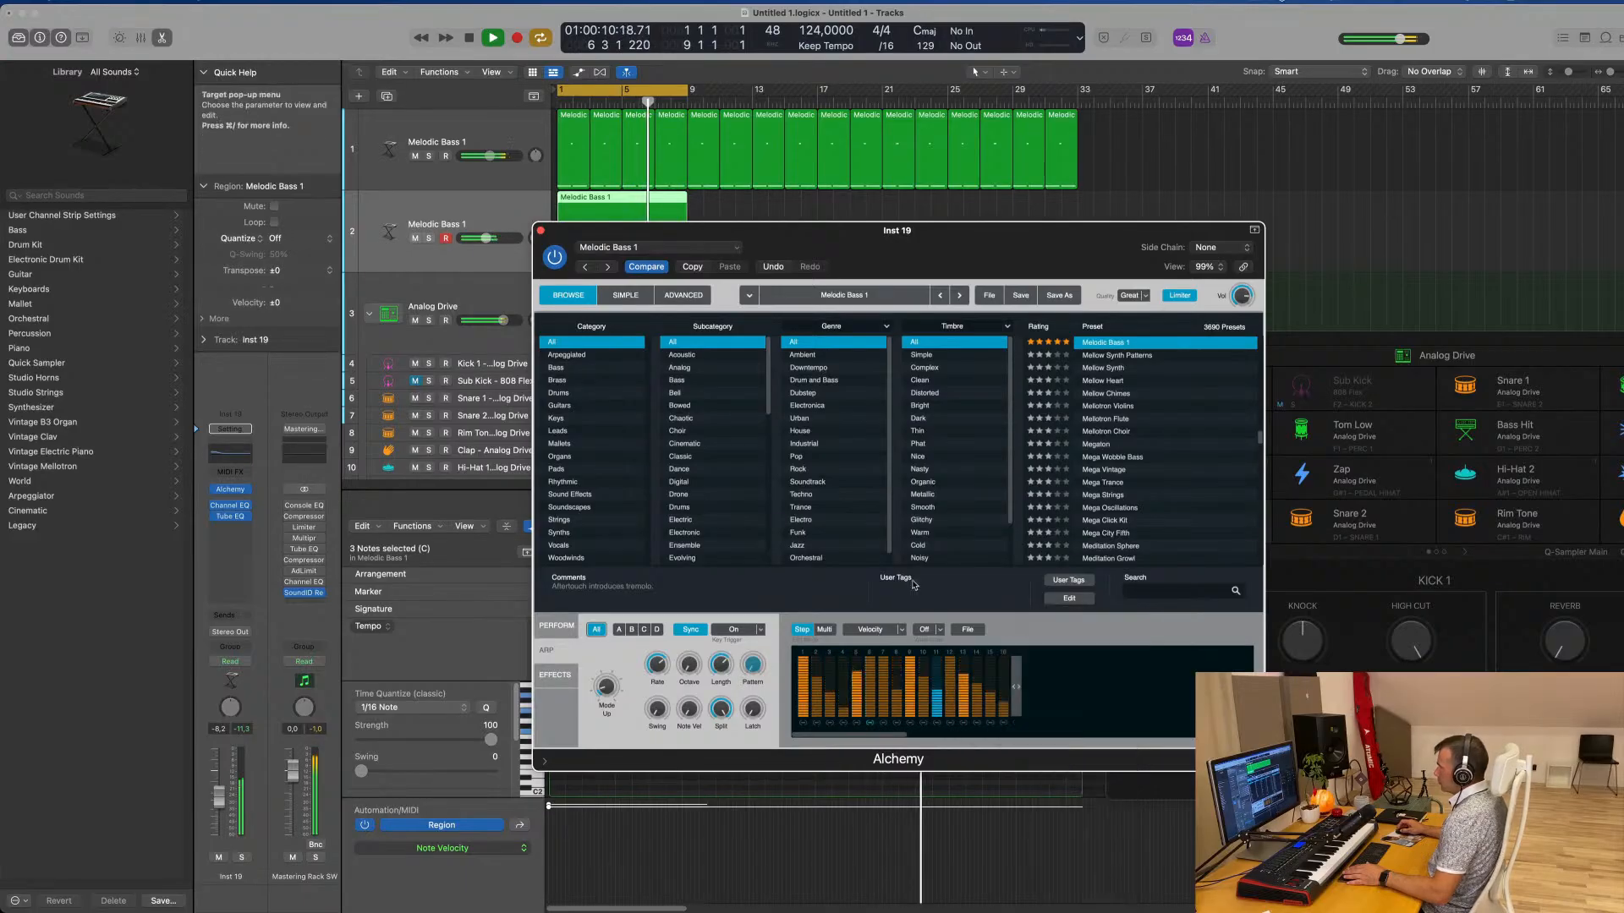
Raise the duplicated track's volume to about -4.9 dB and try another preset for the arpeggiator pattern
drag(953, 267, 1217, 164)
drag(485, 239, 491, 239)
click(1231, 527)
mouse_move(1247, 548)
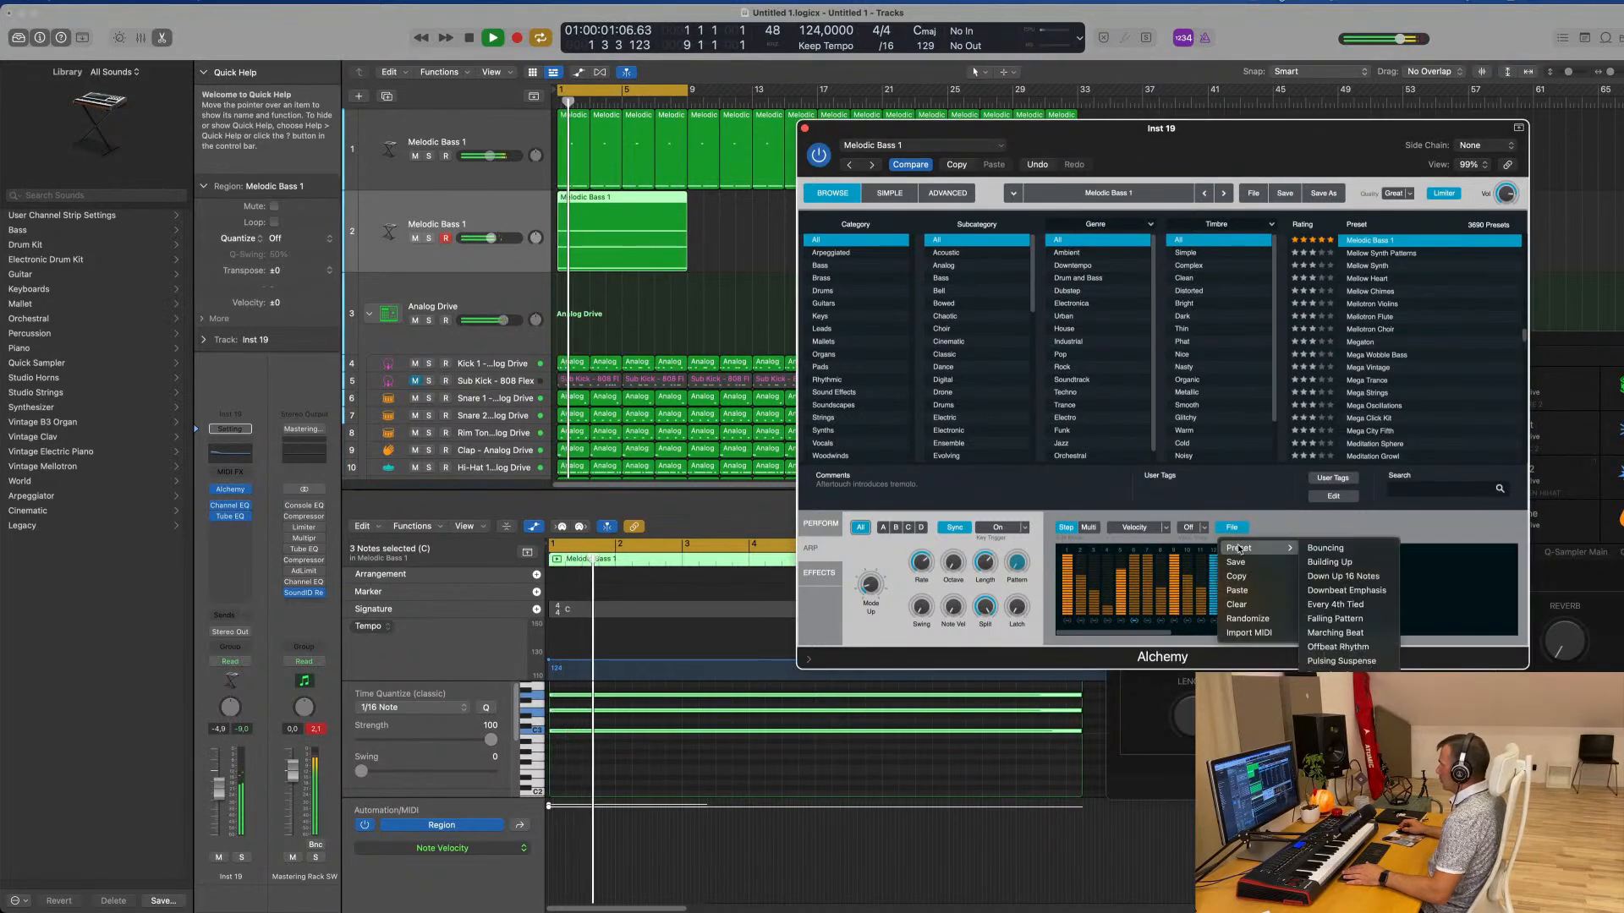
click(1347, 675)
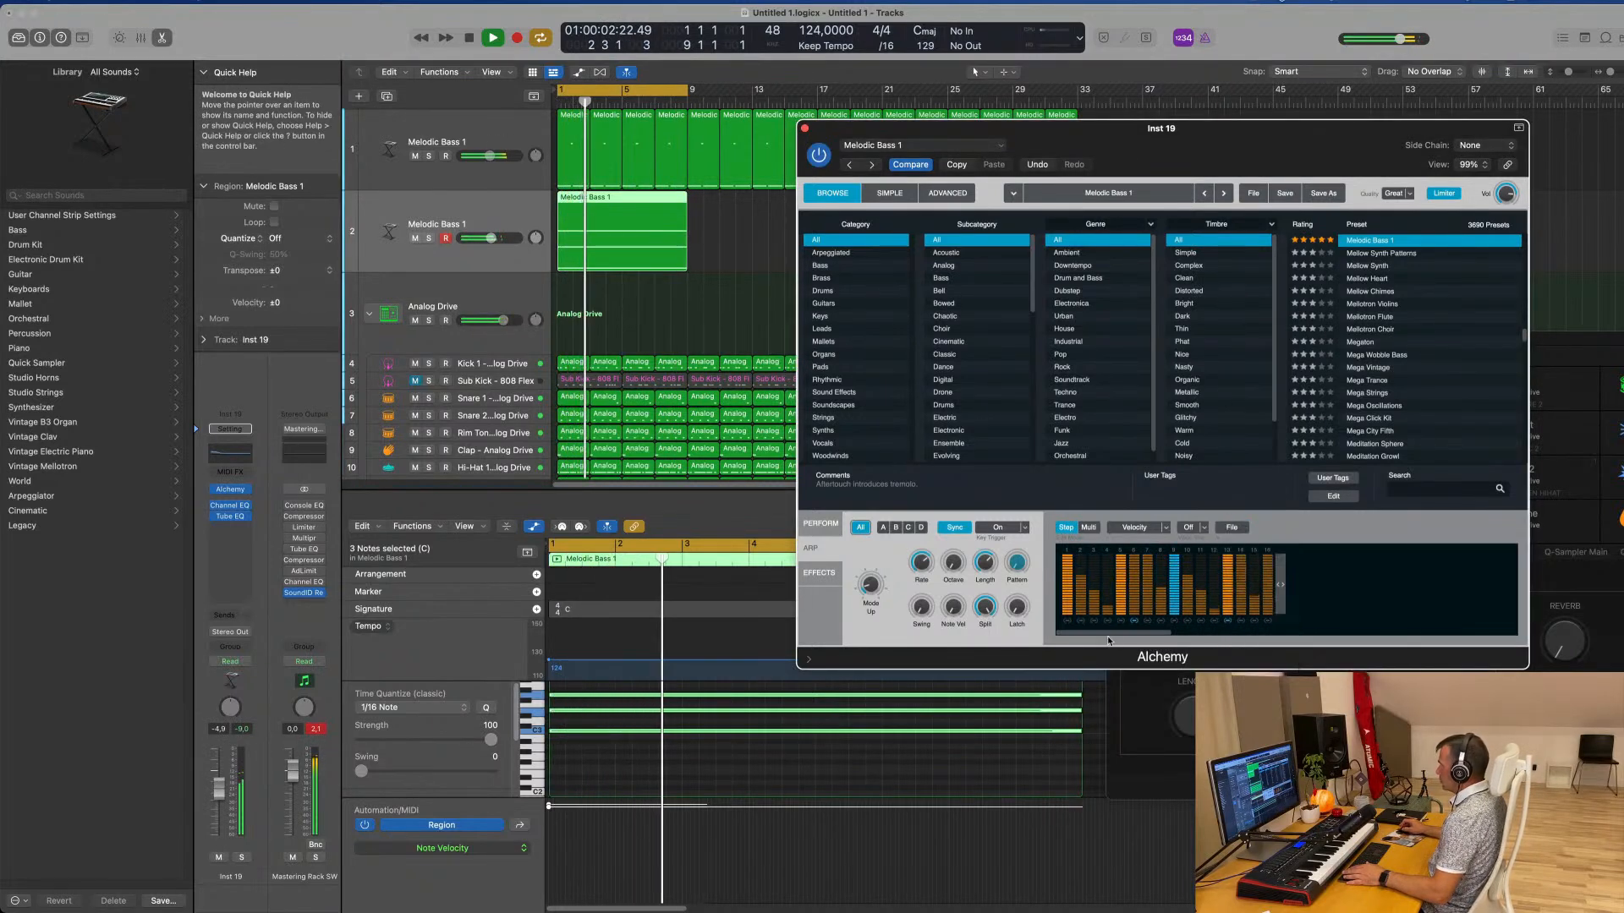
drag(1238, 134, 1170, 131)
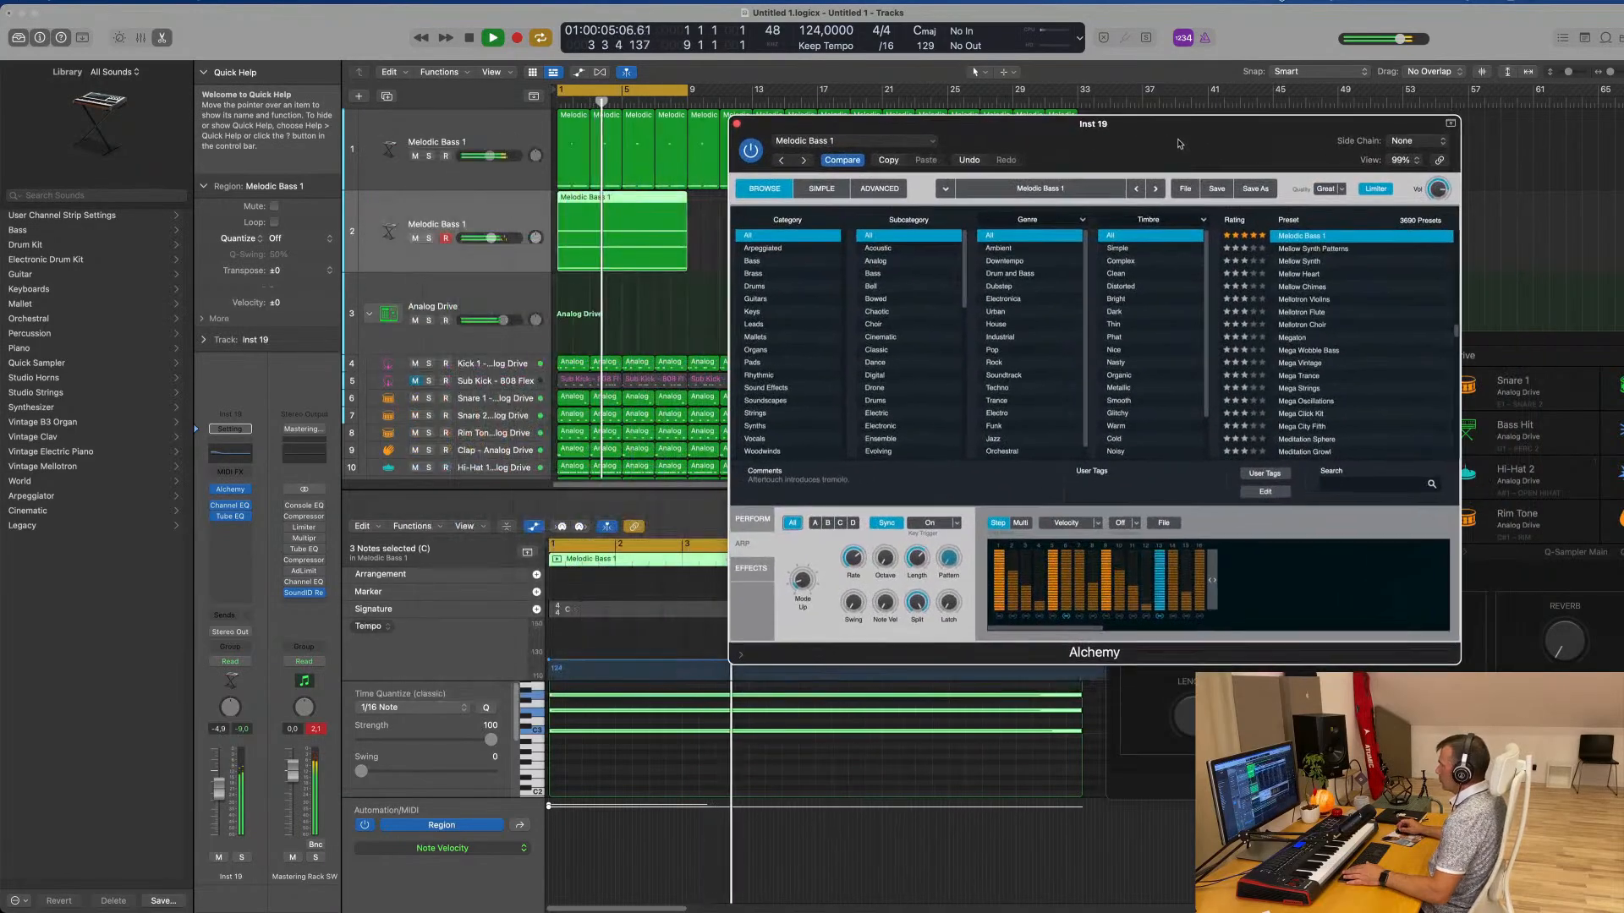
Try shortening Alchemy's arpeggiator pattern to four, seven and five steps
click(1164, 523)
click(1236, 559)
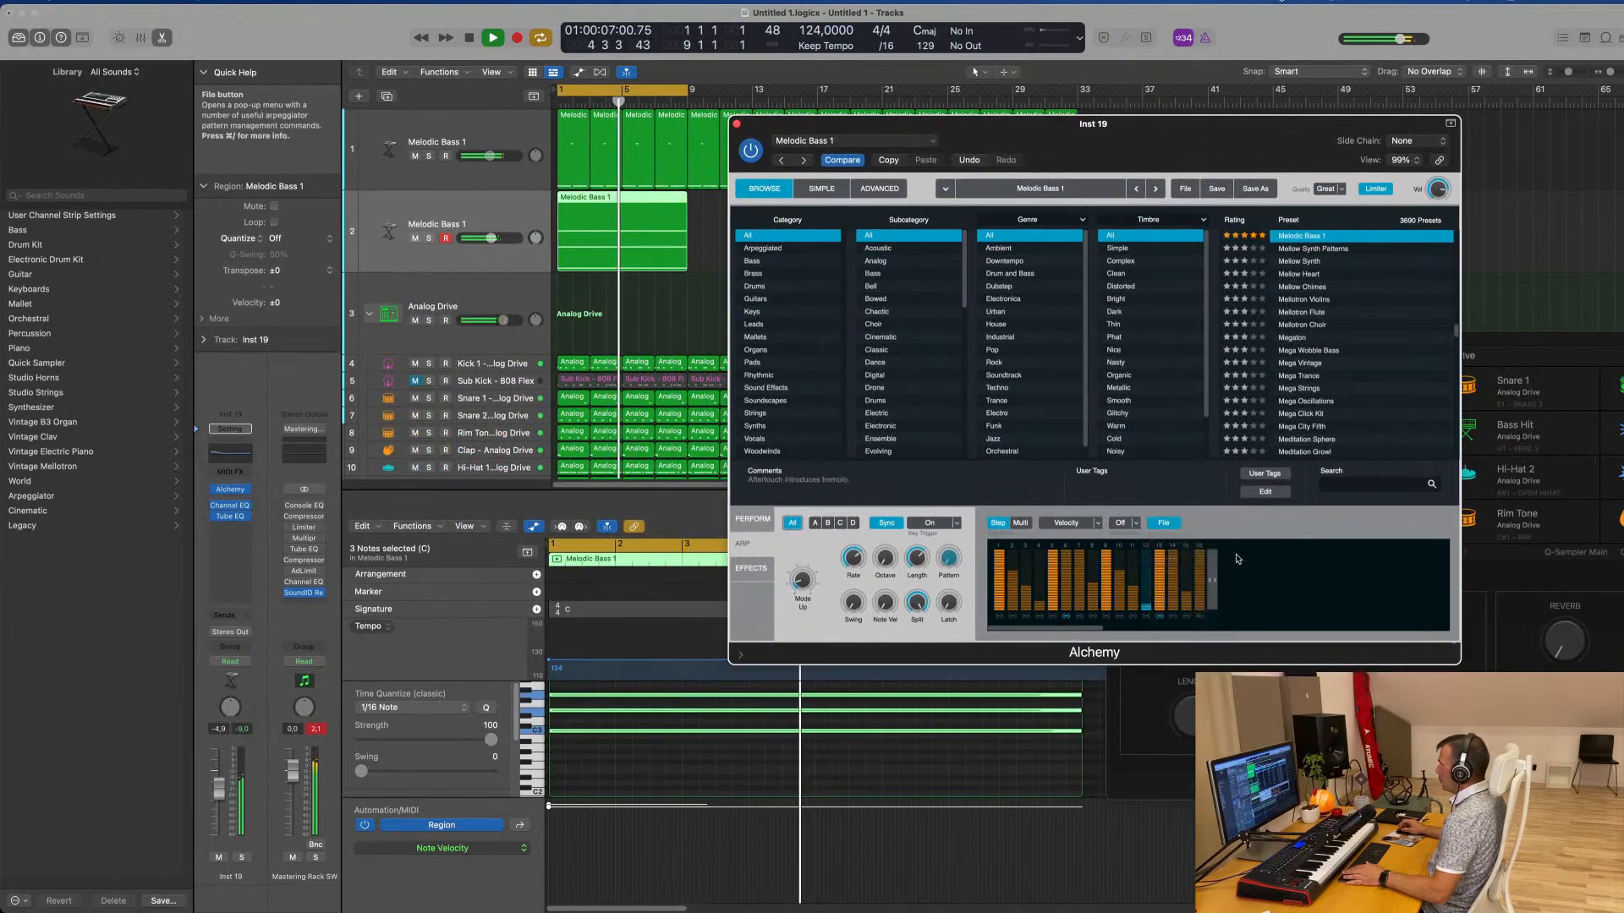
drag(1210, 582, 1063, 592)
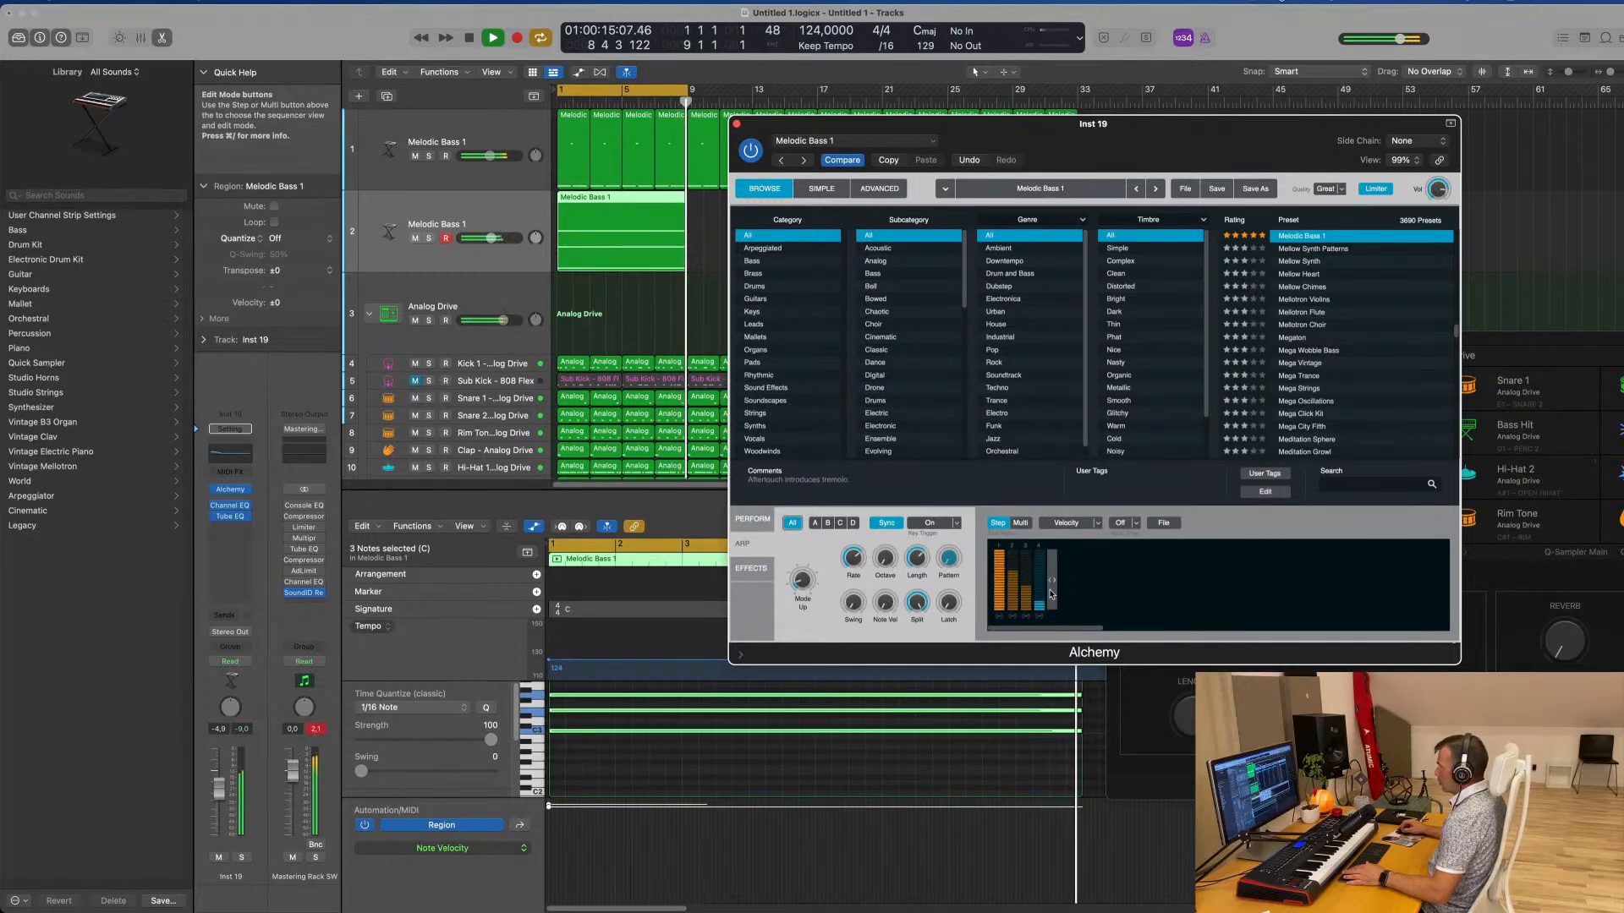
drag(1051, 594, 1088, 594)
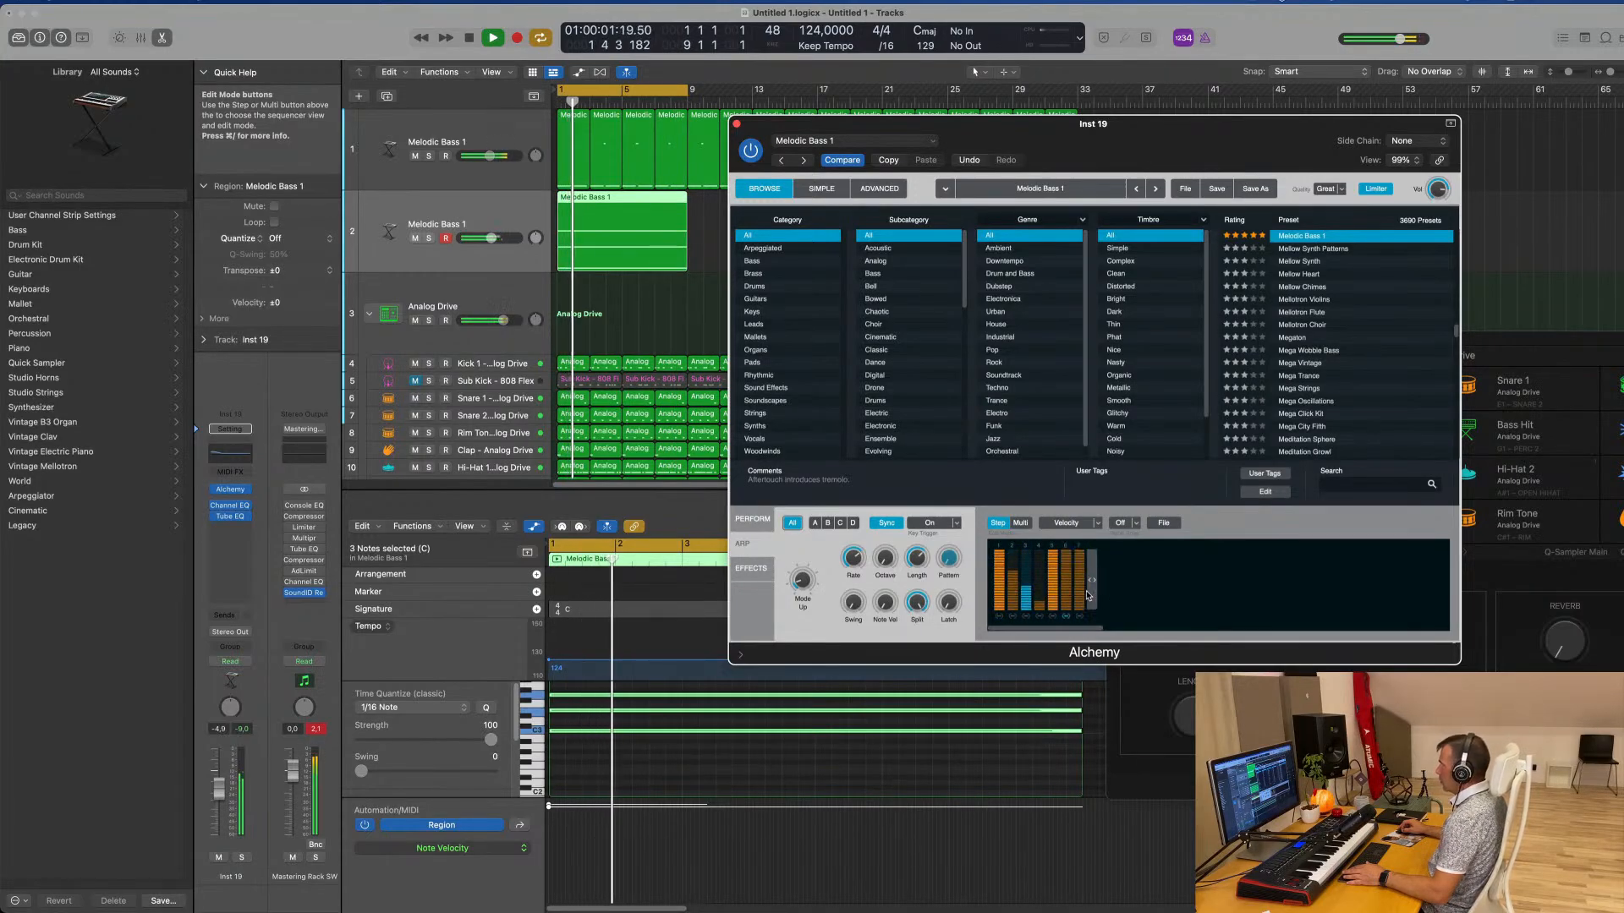
drag(1089, 595, 1054, 595)
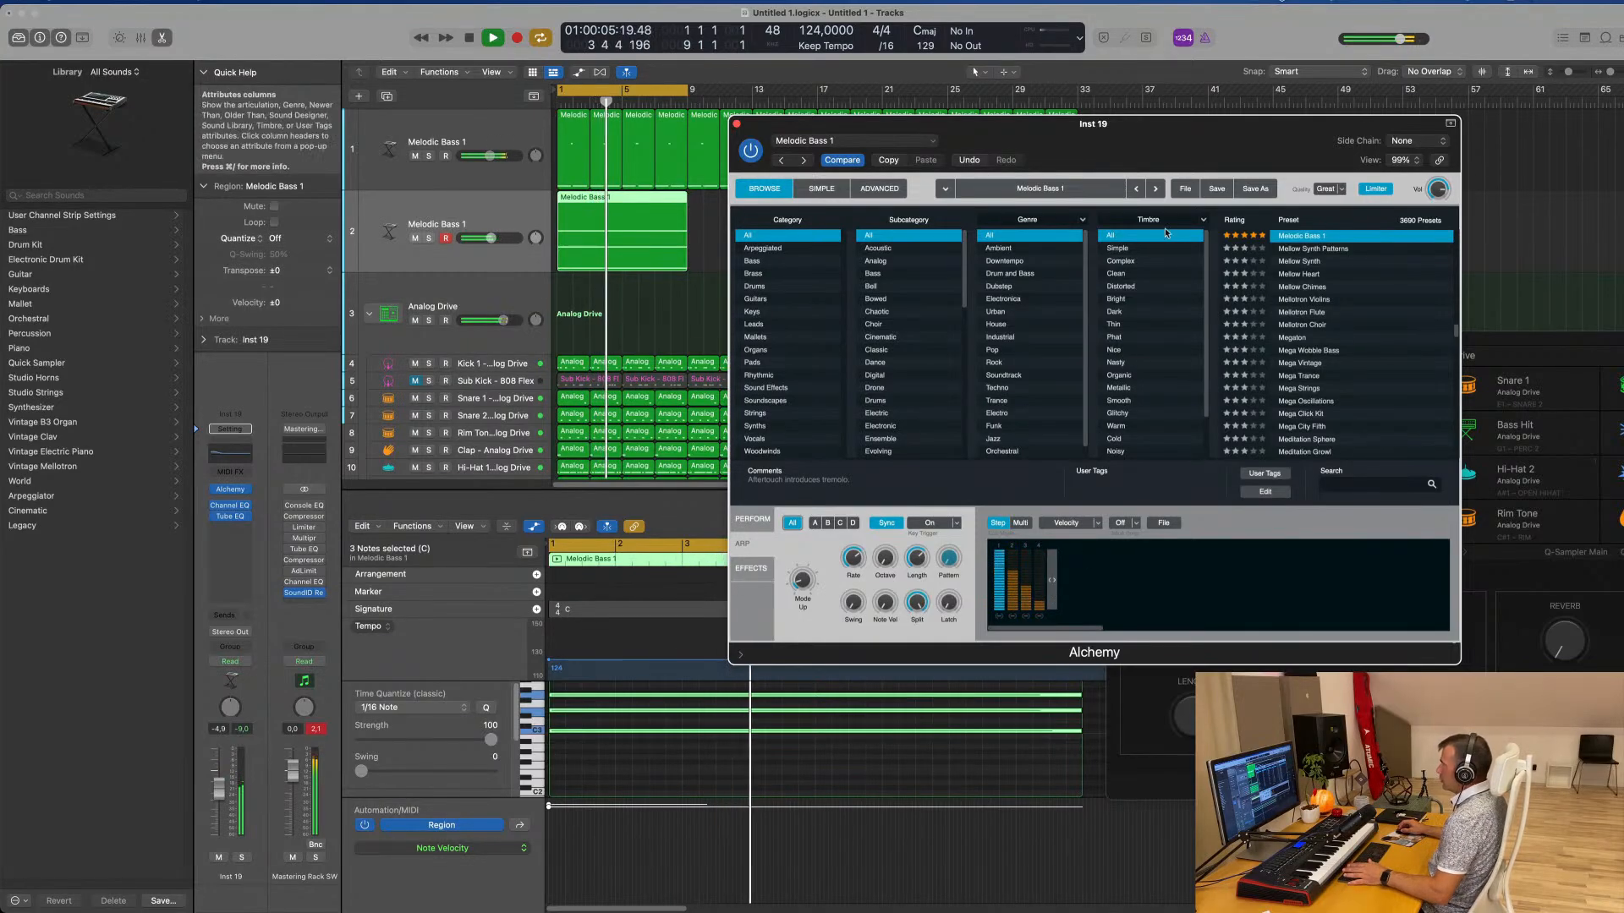
drag(1163, 133, 1205, 121)
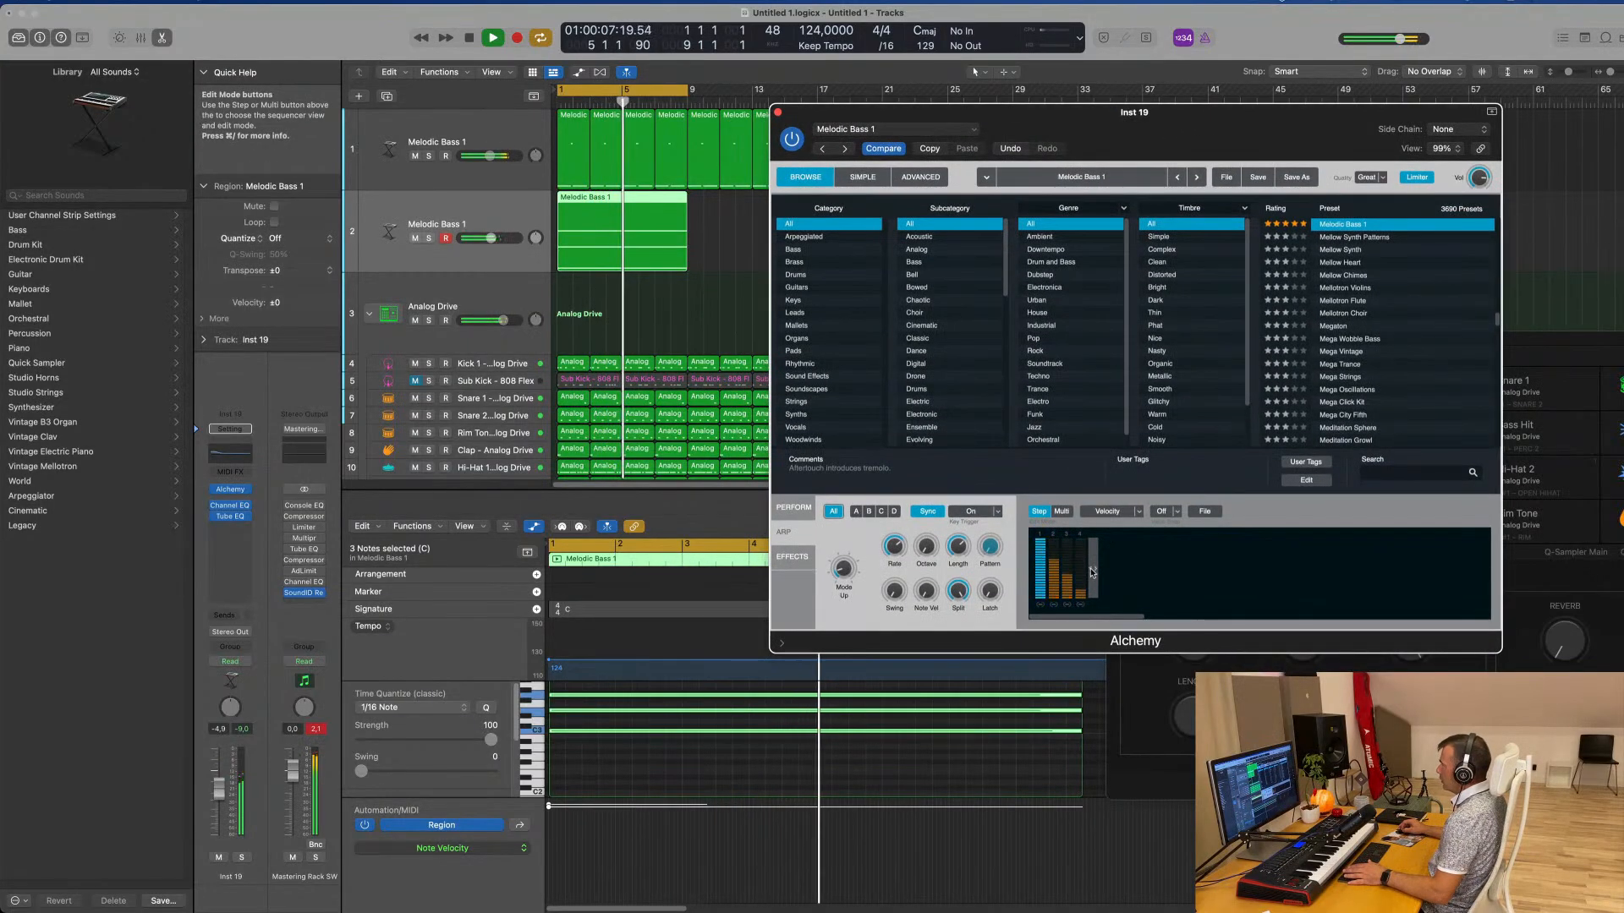
drag(1093, 573, 1103, 575)
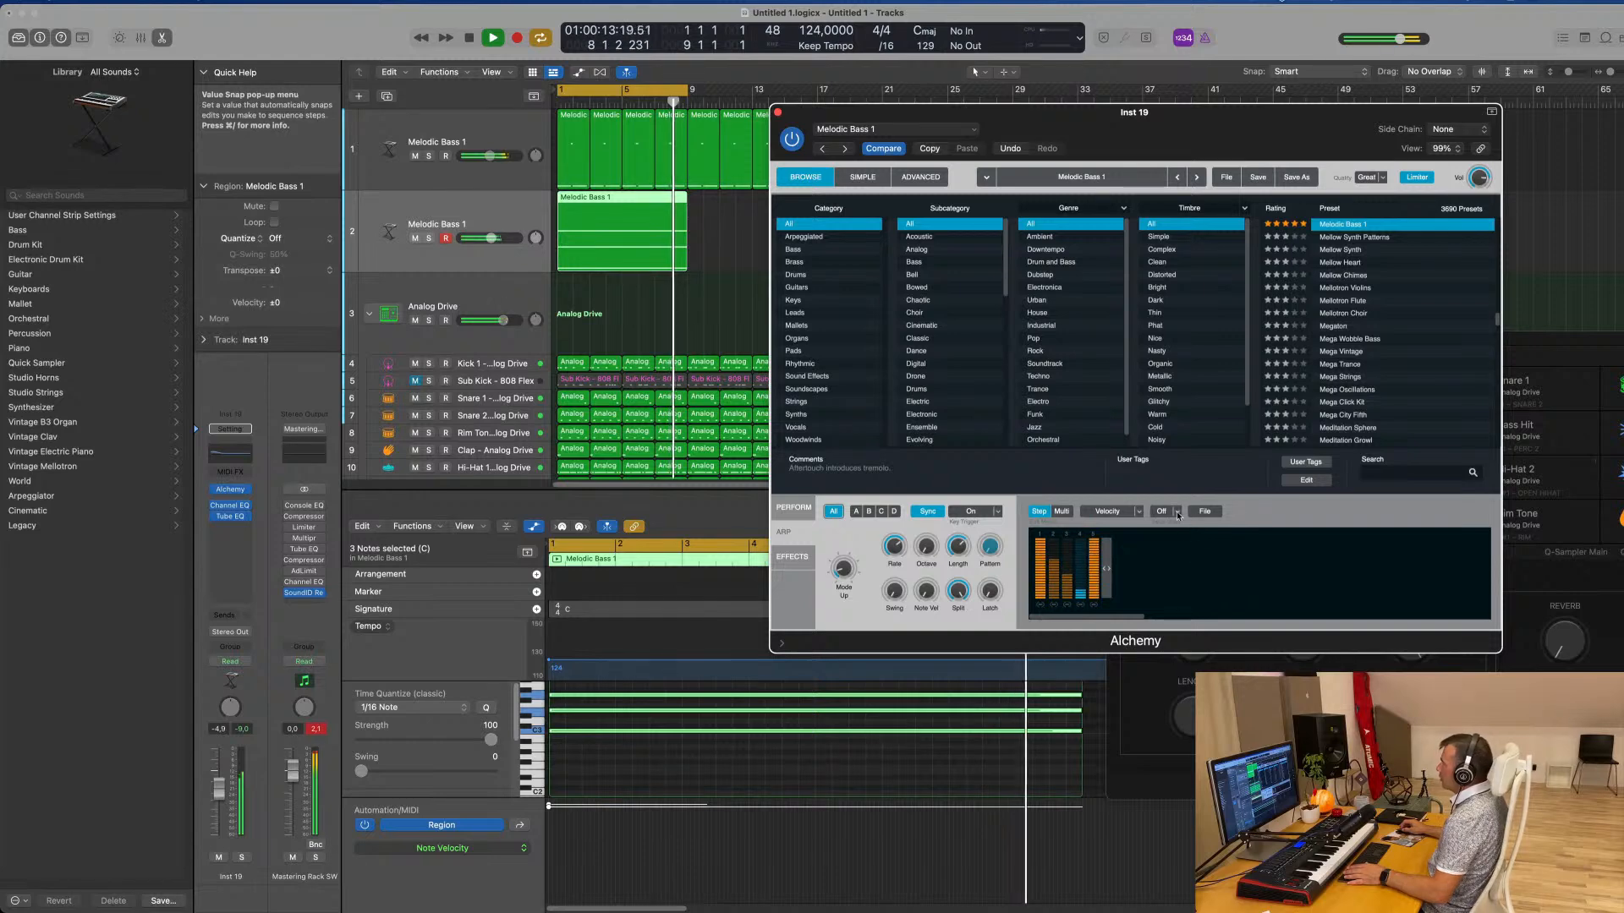
Try the Down Up 16 Notes preset for Alchemy's arpeggiator pattern, and replace it with the up-down pattern preset
click(1204, 511)
mouse_move(1234, 532)
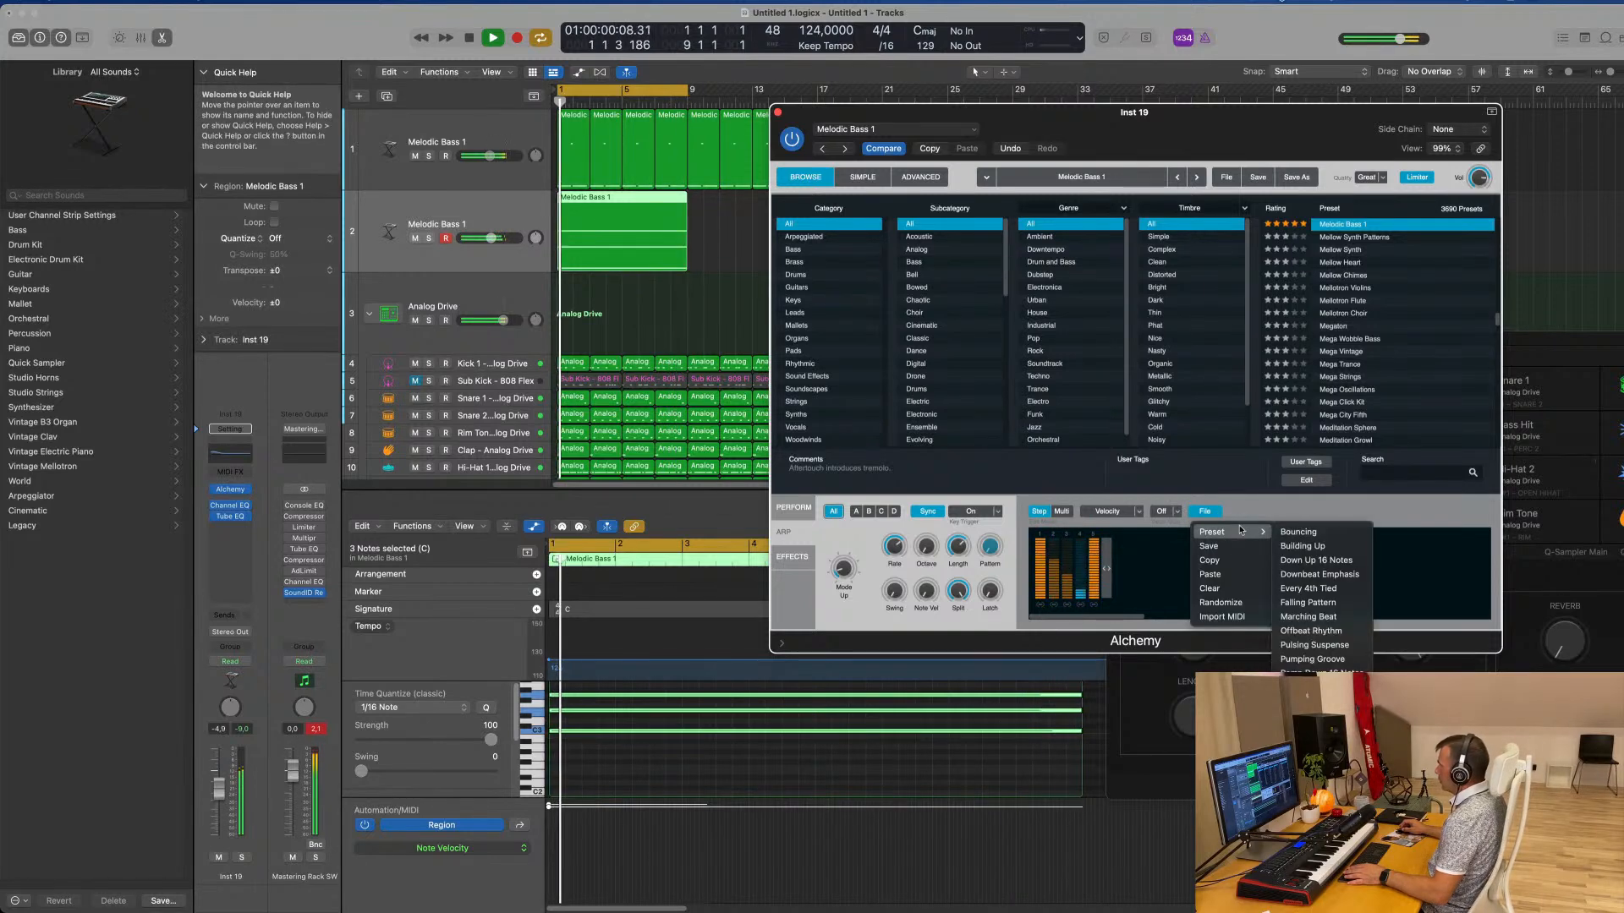
click(1356, 559)
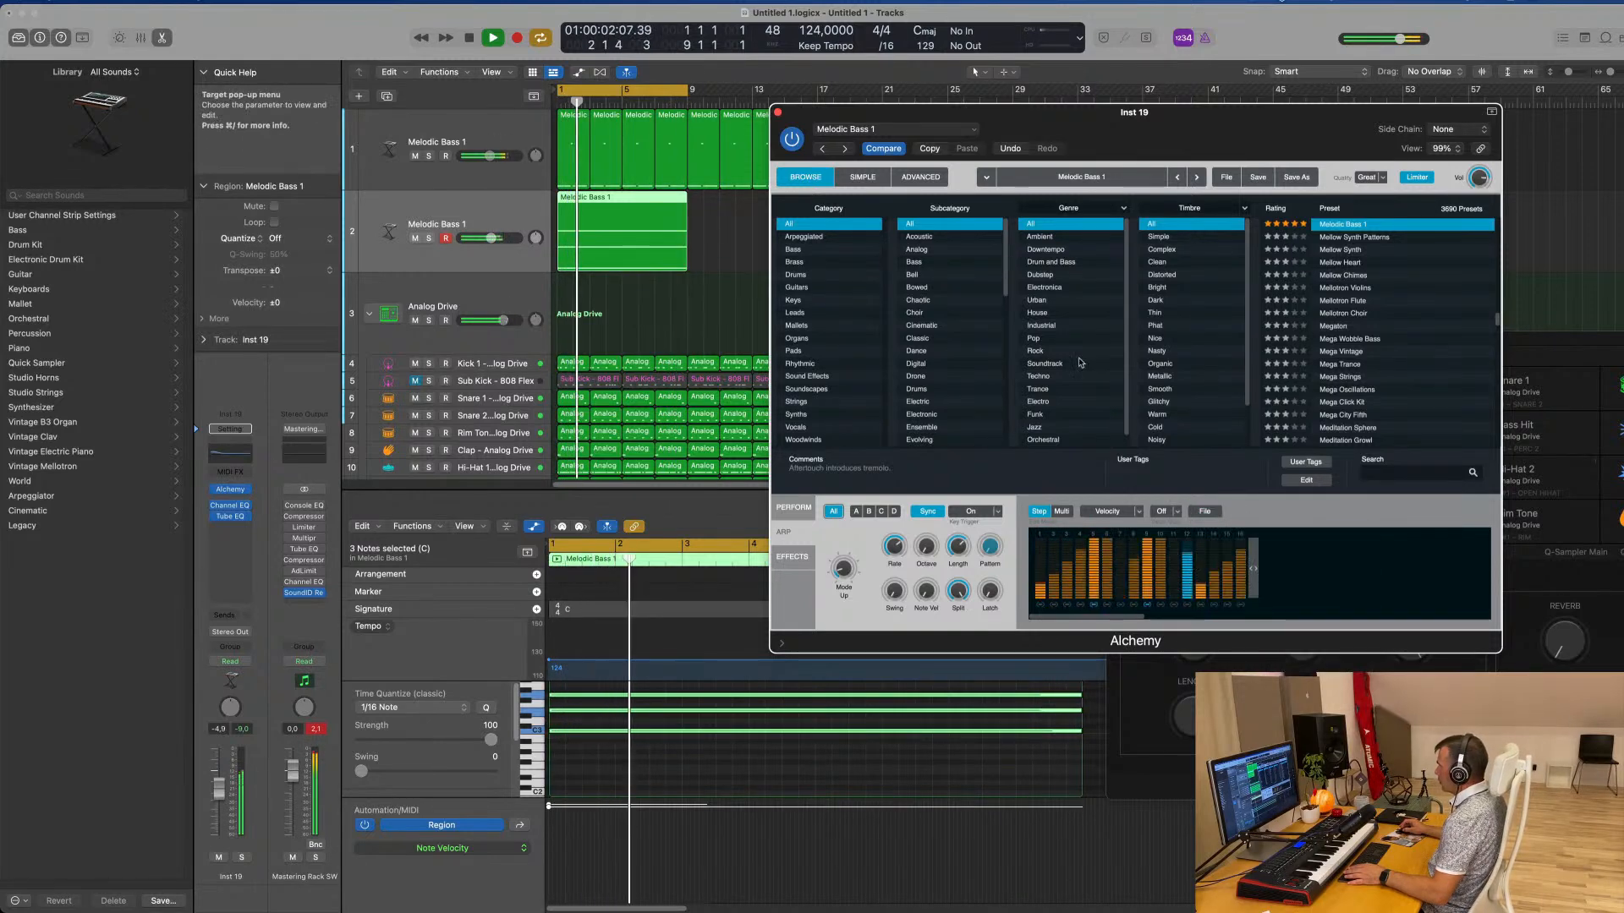
drag(1215, 108, 1110, 103)
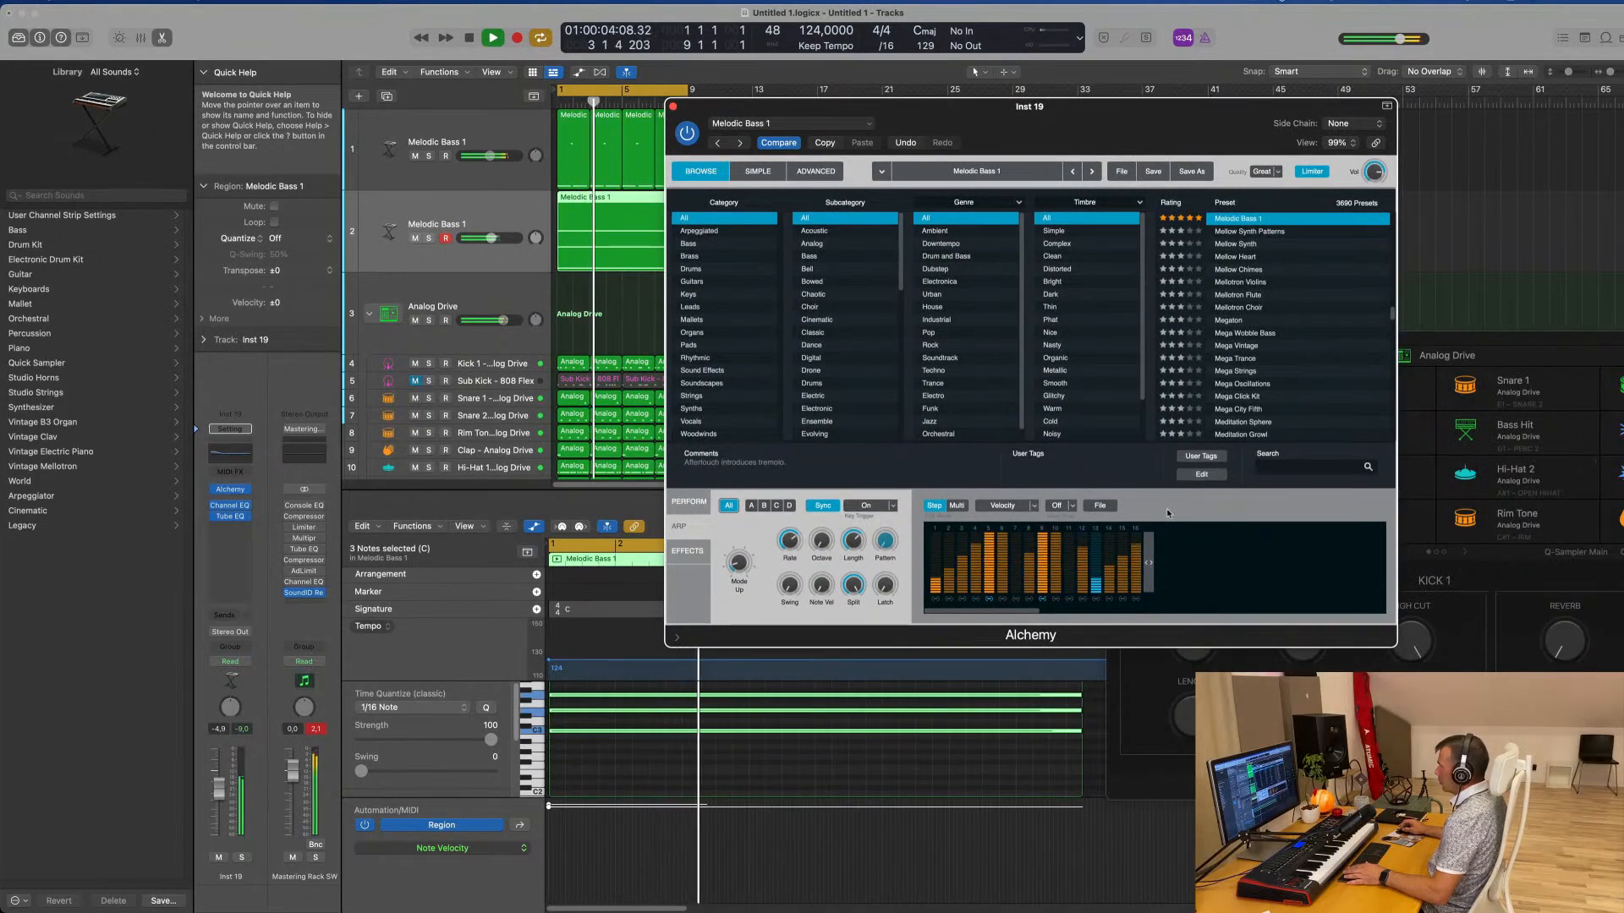
click(1099, 505)
mouse_move(1134, 526)
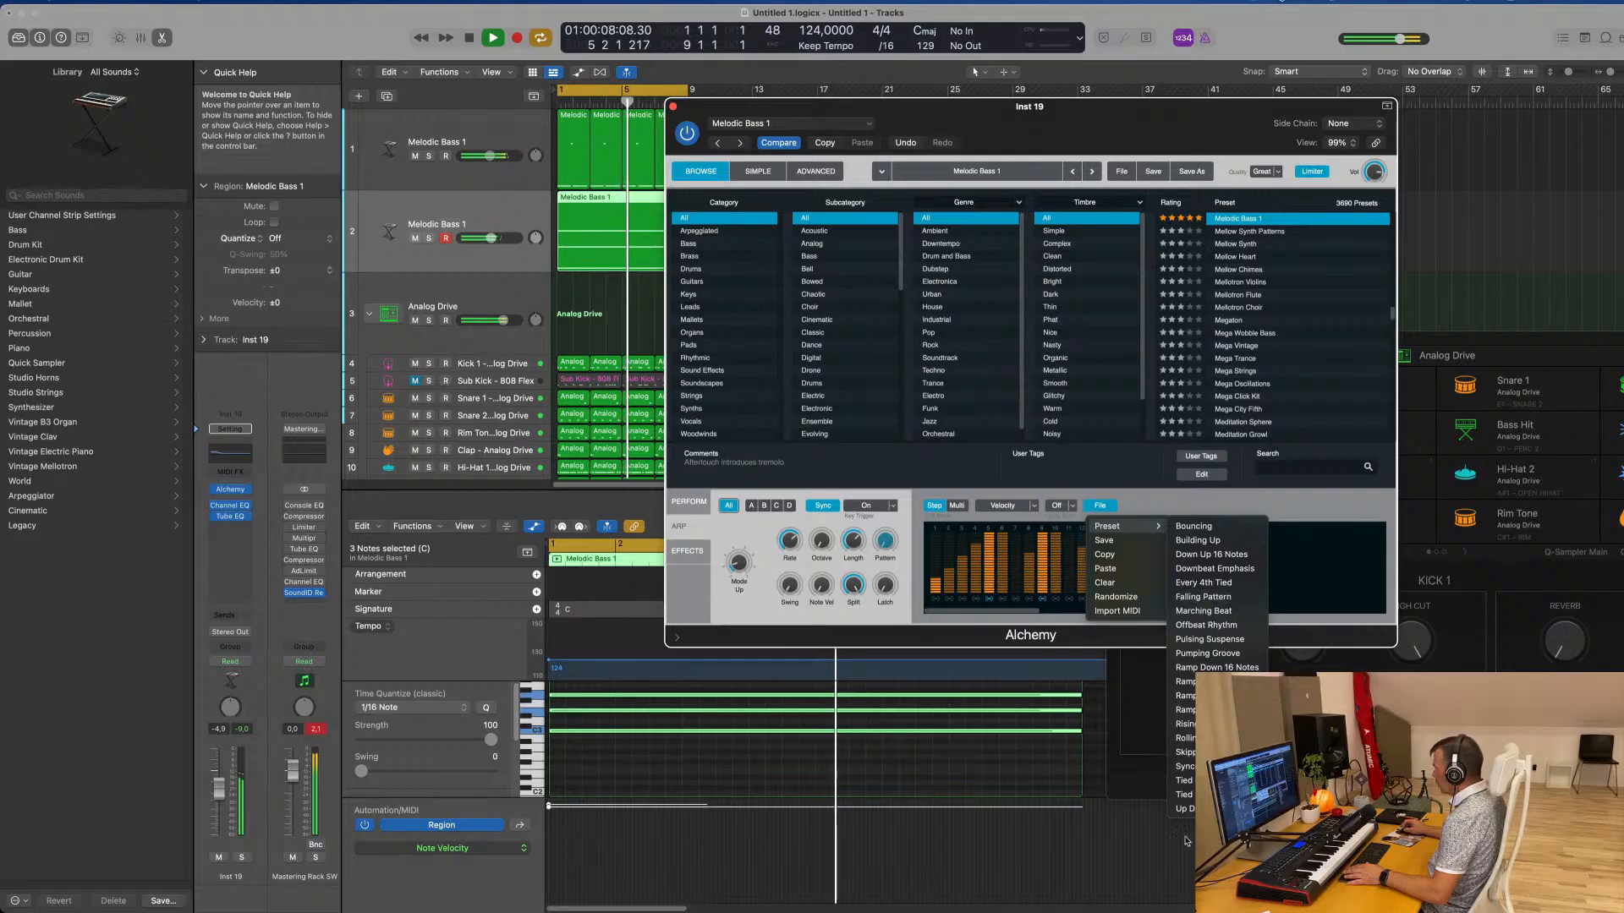
click(1210, 808)
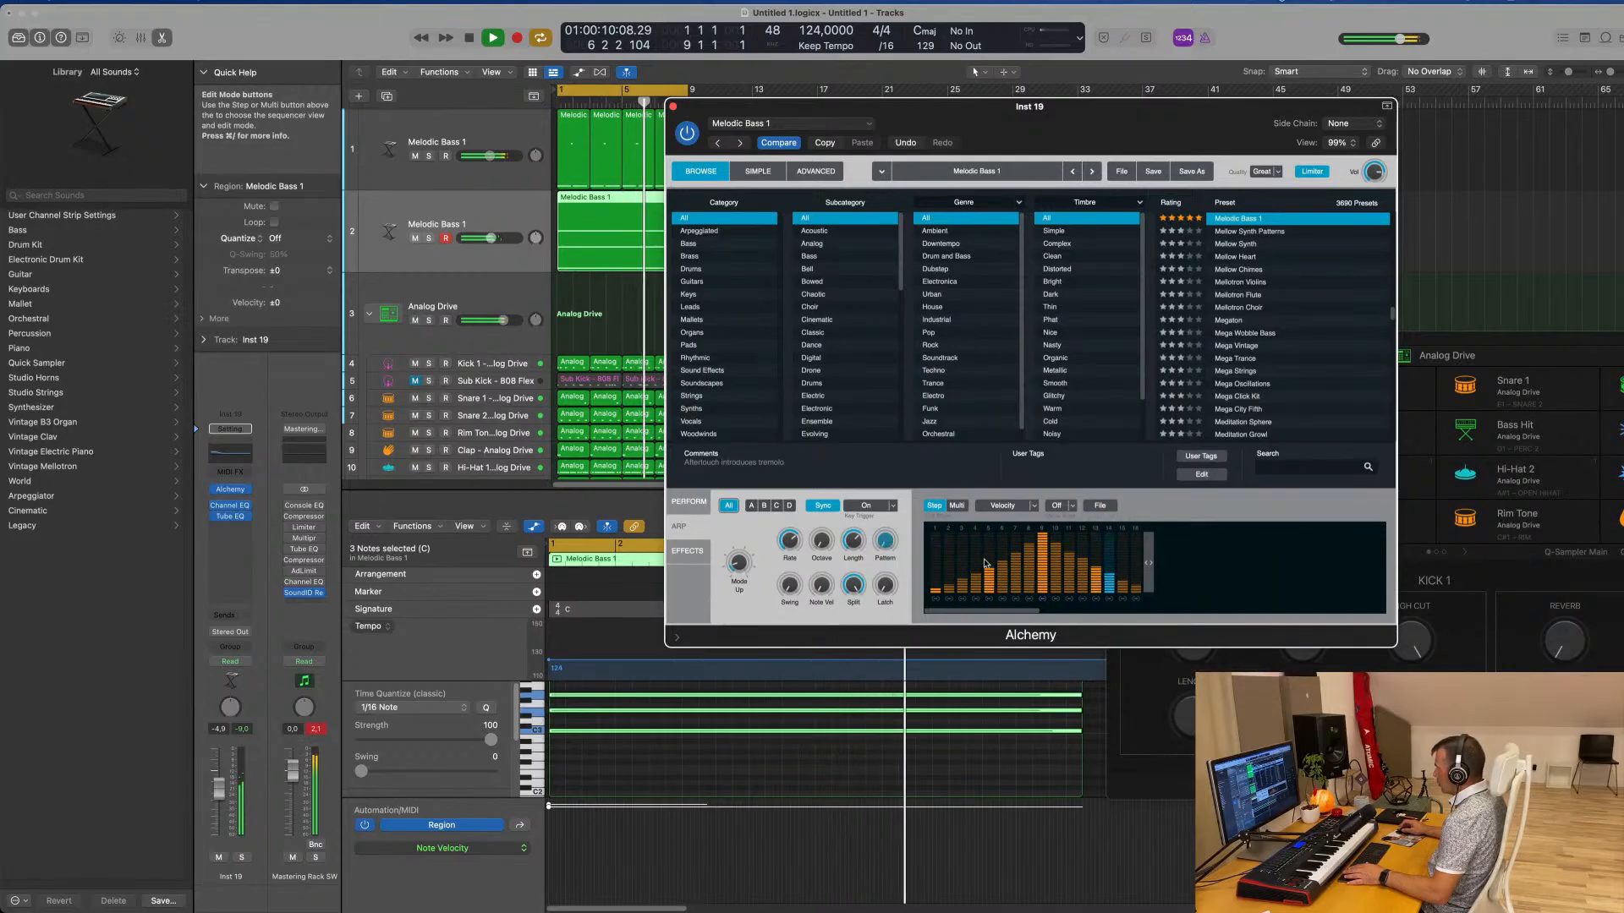
drag(1057, 108, 1134, 89)
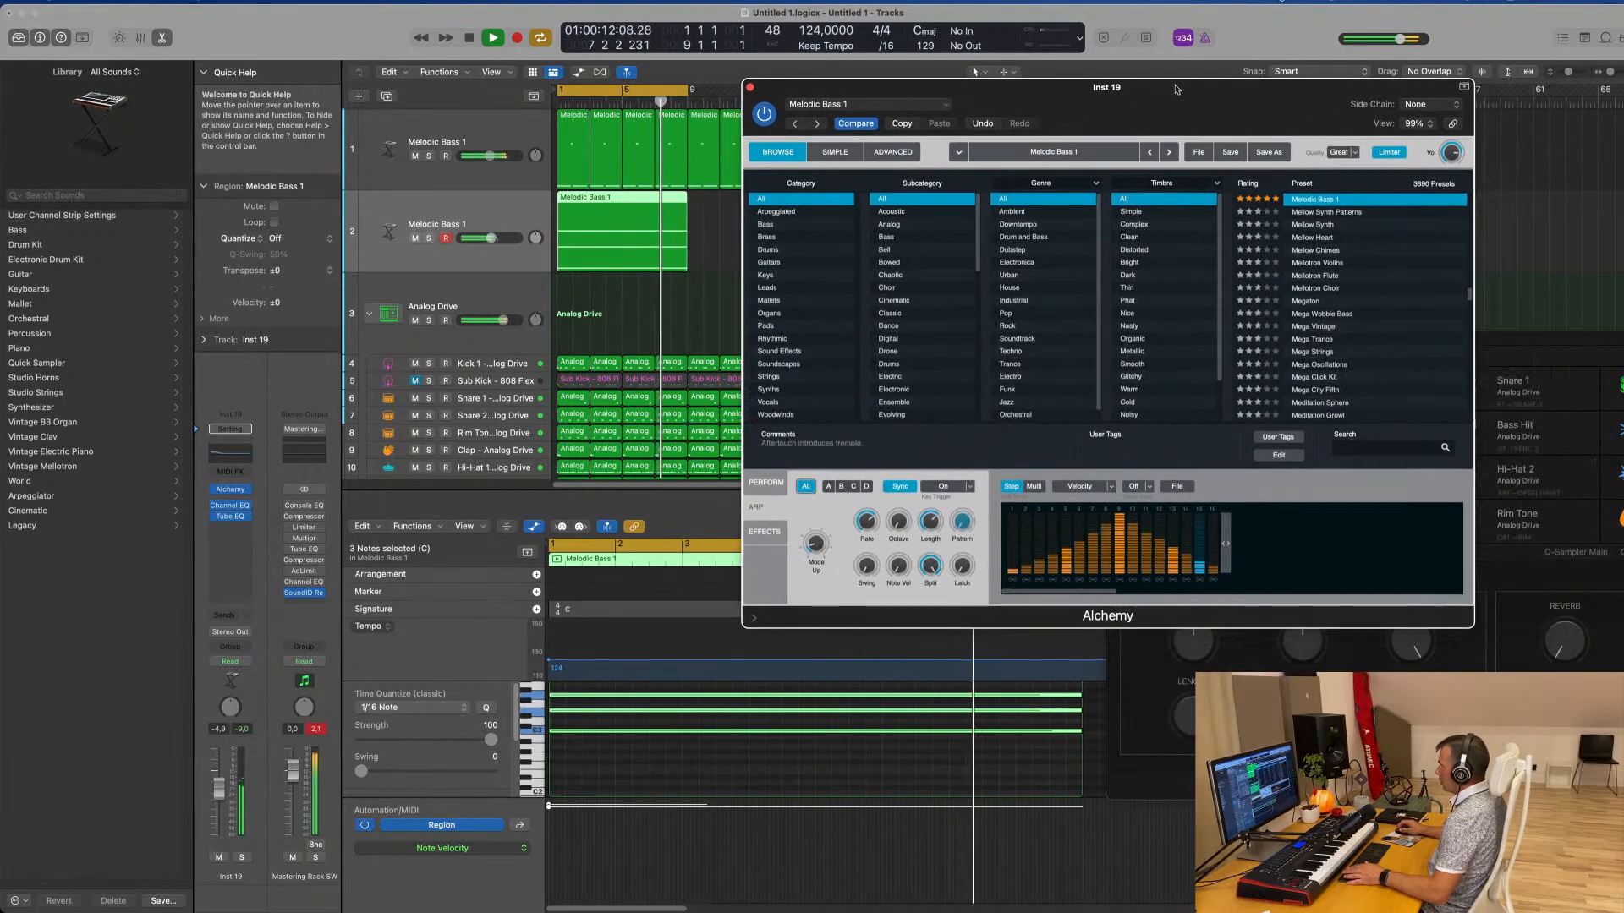
Try another arpeggiator pattern preset and adjust Alchemy's Cutoff in the performance controls
click(1184, 489)
mouse_move(1197, 506)
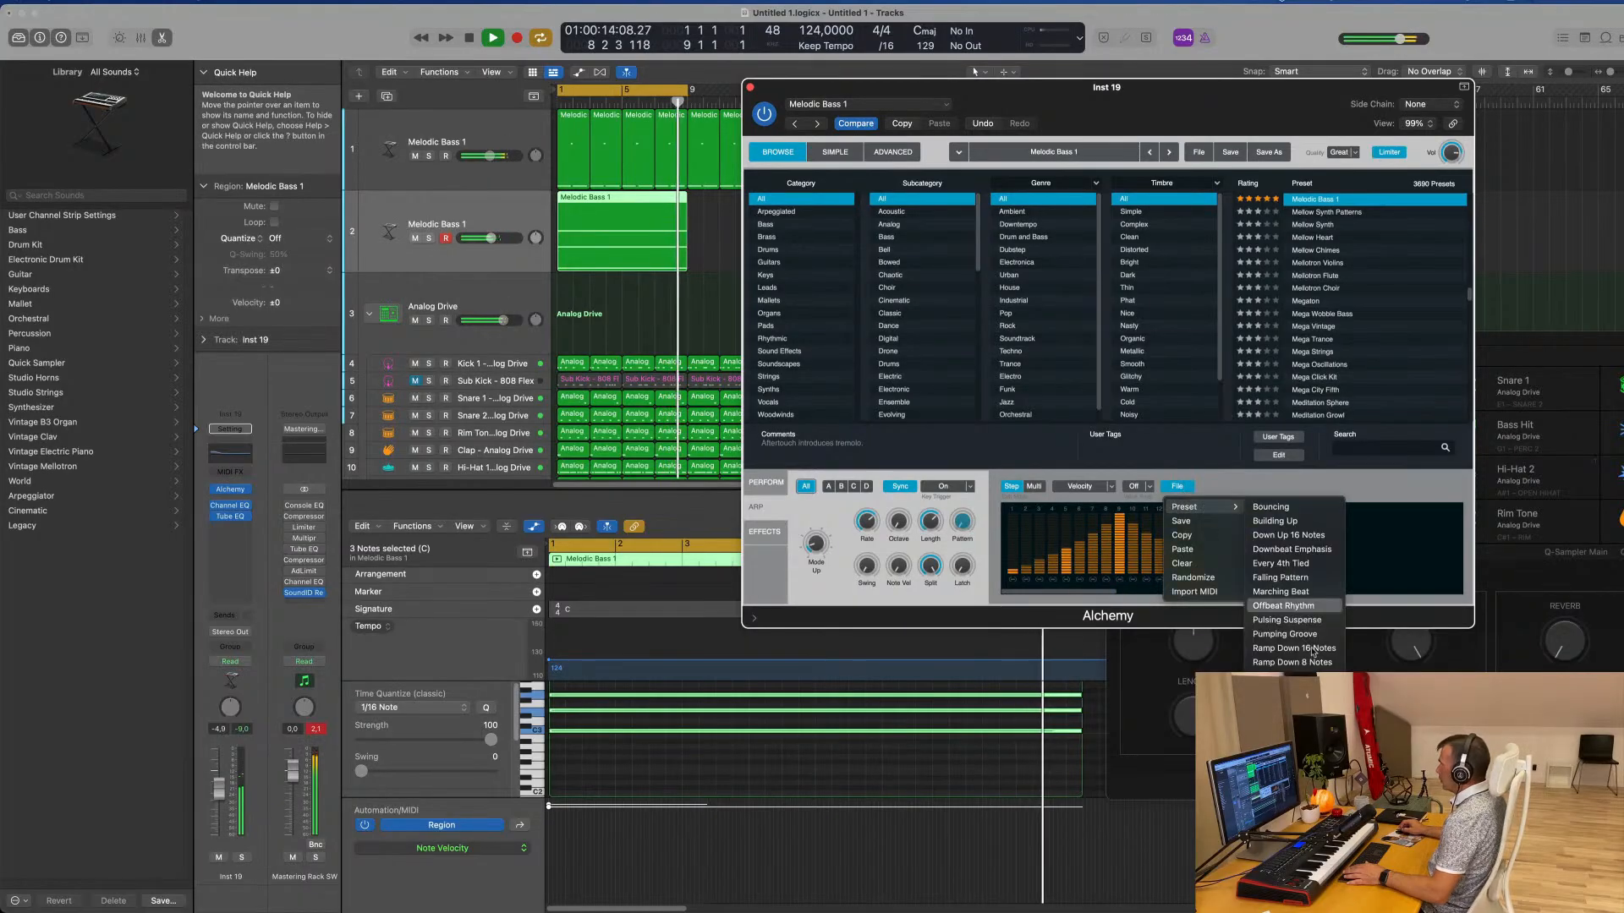
click(1290, 761)
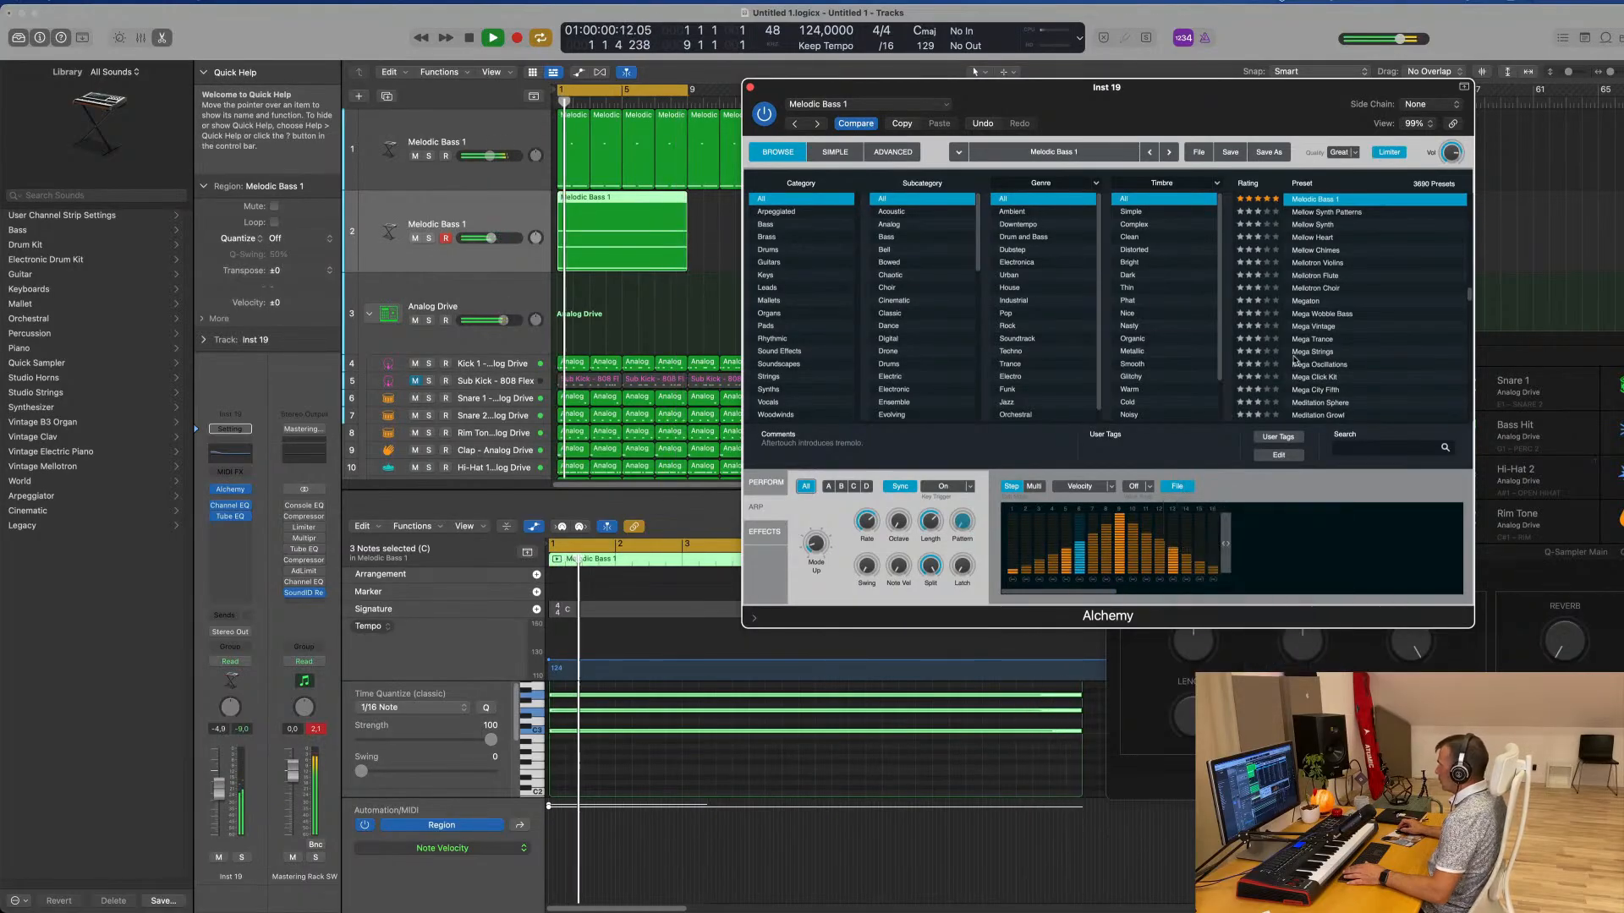
mouse_move(1206, 93)
mouse_down()
mouse_move(1291, 98)
mouse_move(1221, 117)
mouse_up()
click(780, 504)
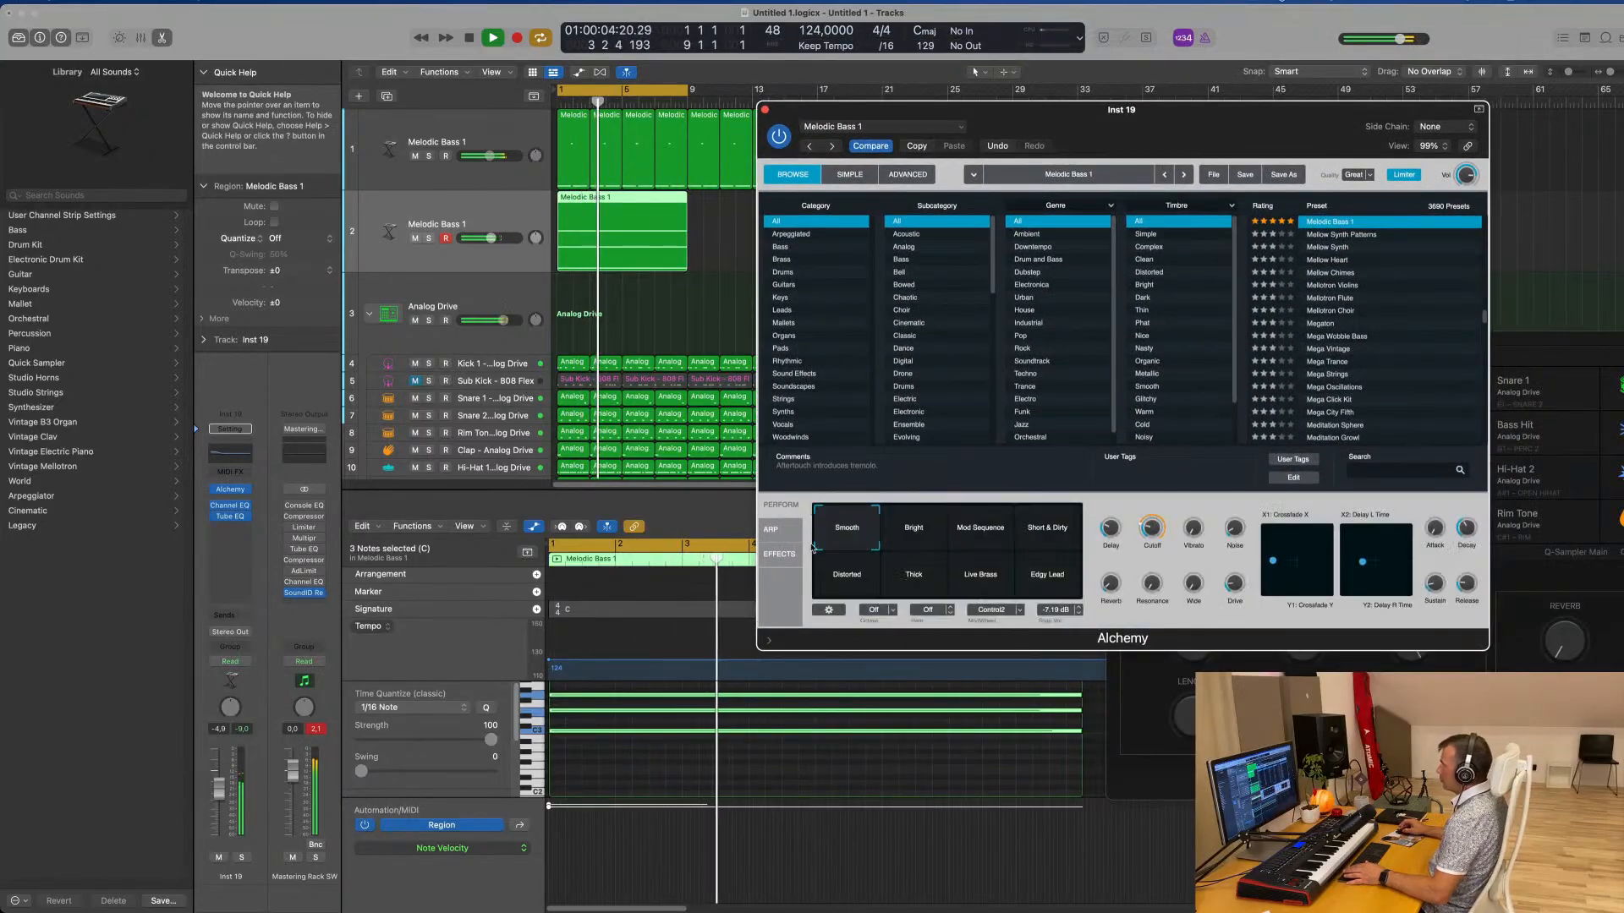
drag(1154, 532, 1158, 522)
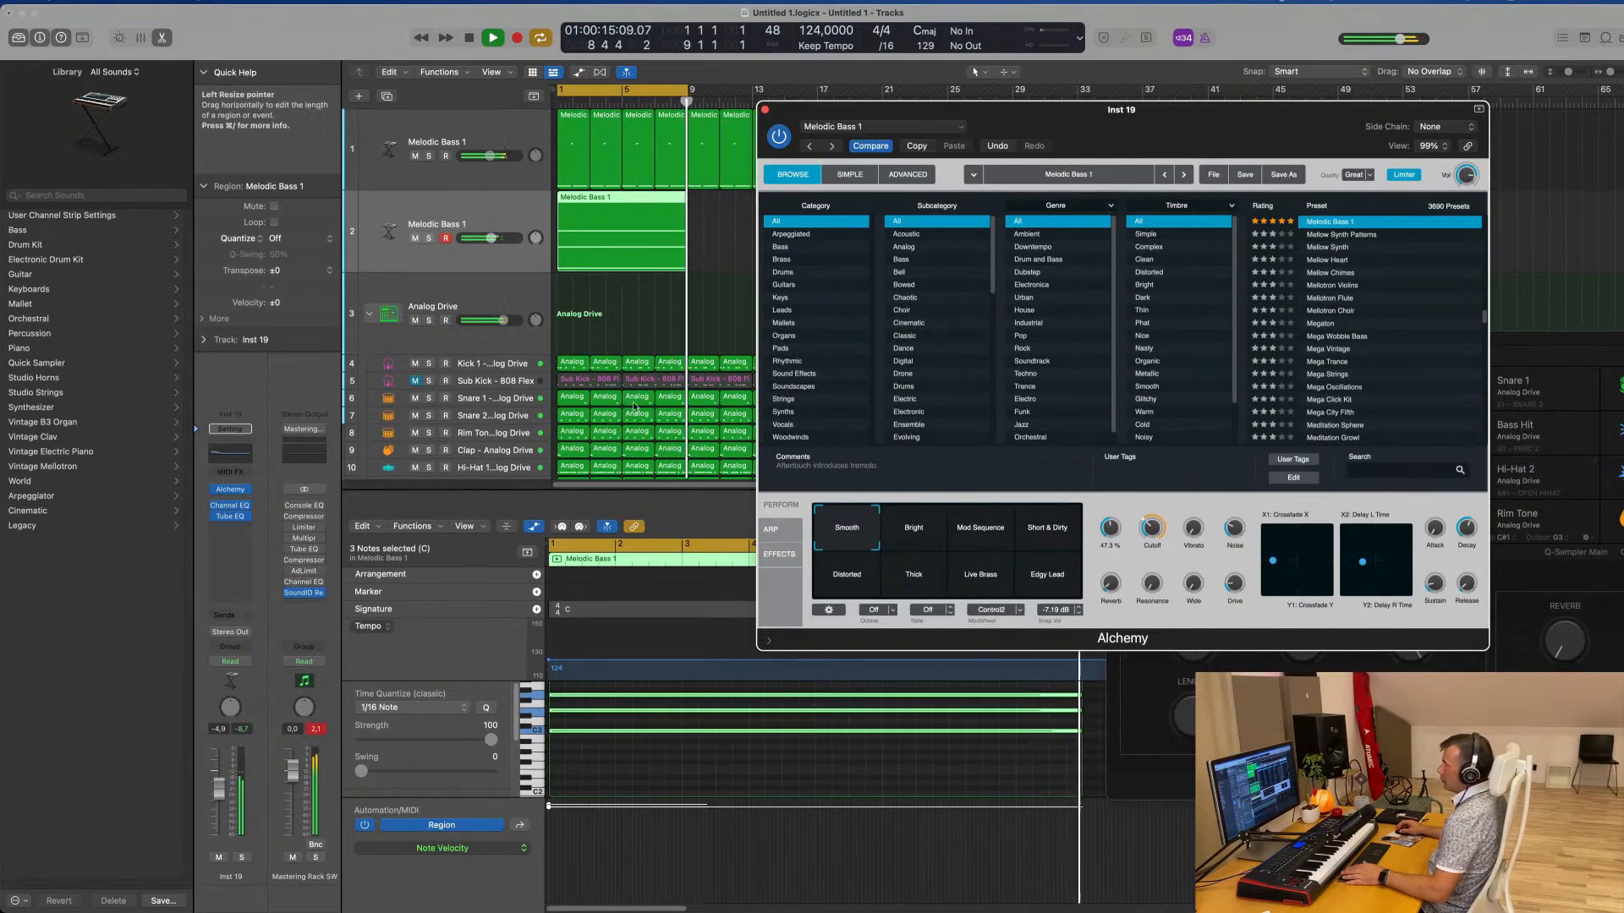
Add a send from the duplicated track to the Bus 2 delay at about -8 dB
click(221, 618)
mouse_move(227, 637)
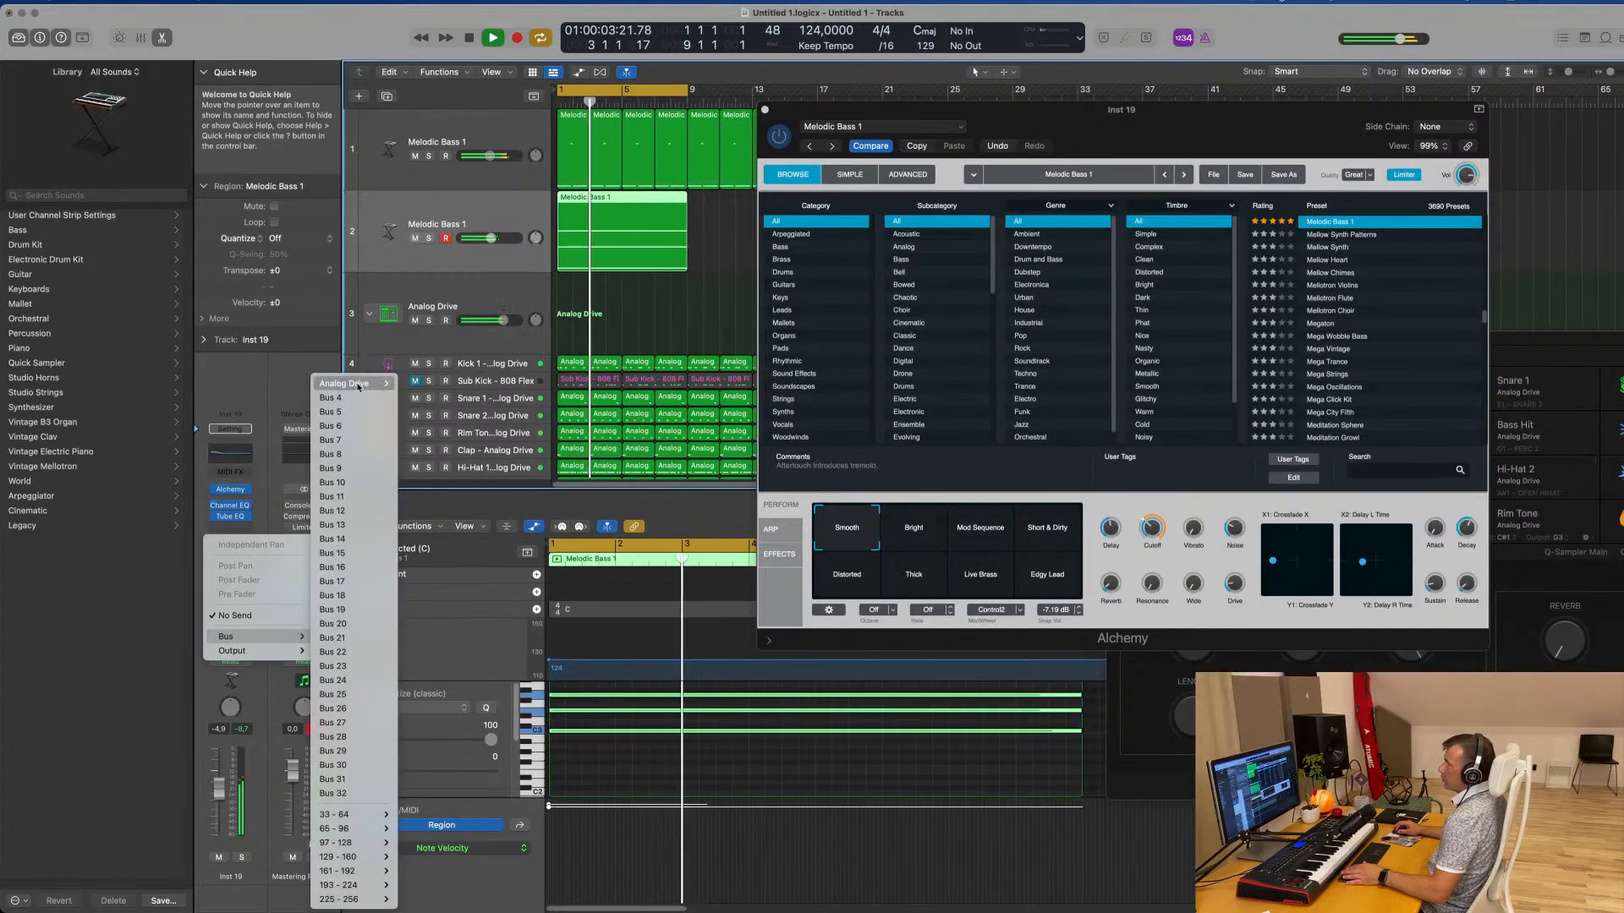
click(285, 362)
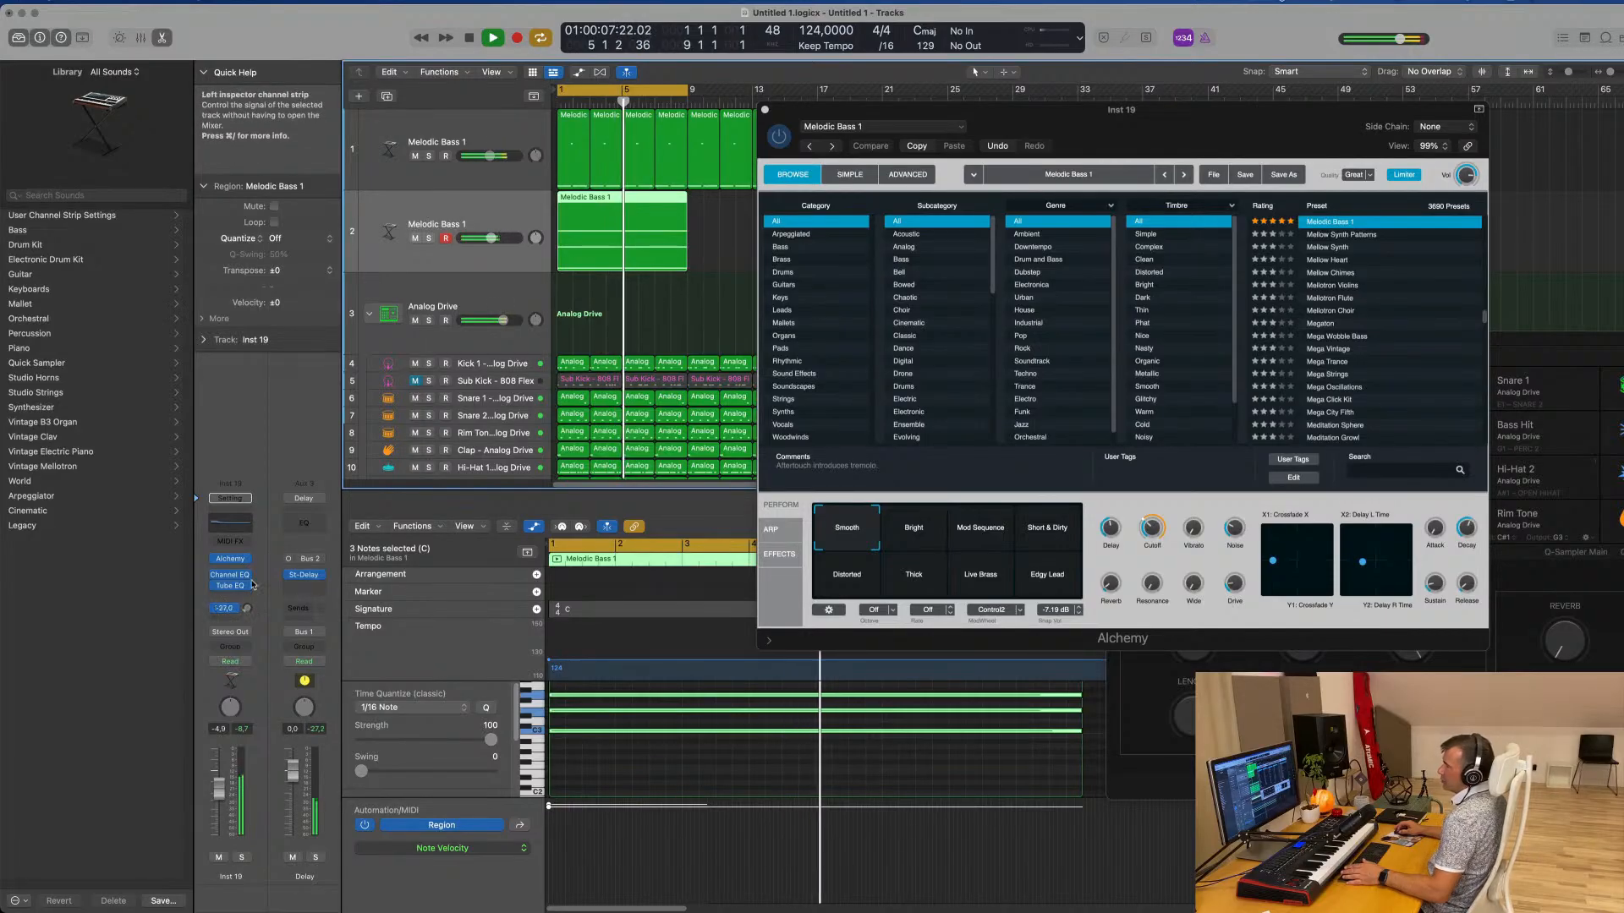
drag(250, 611, 254, 613)
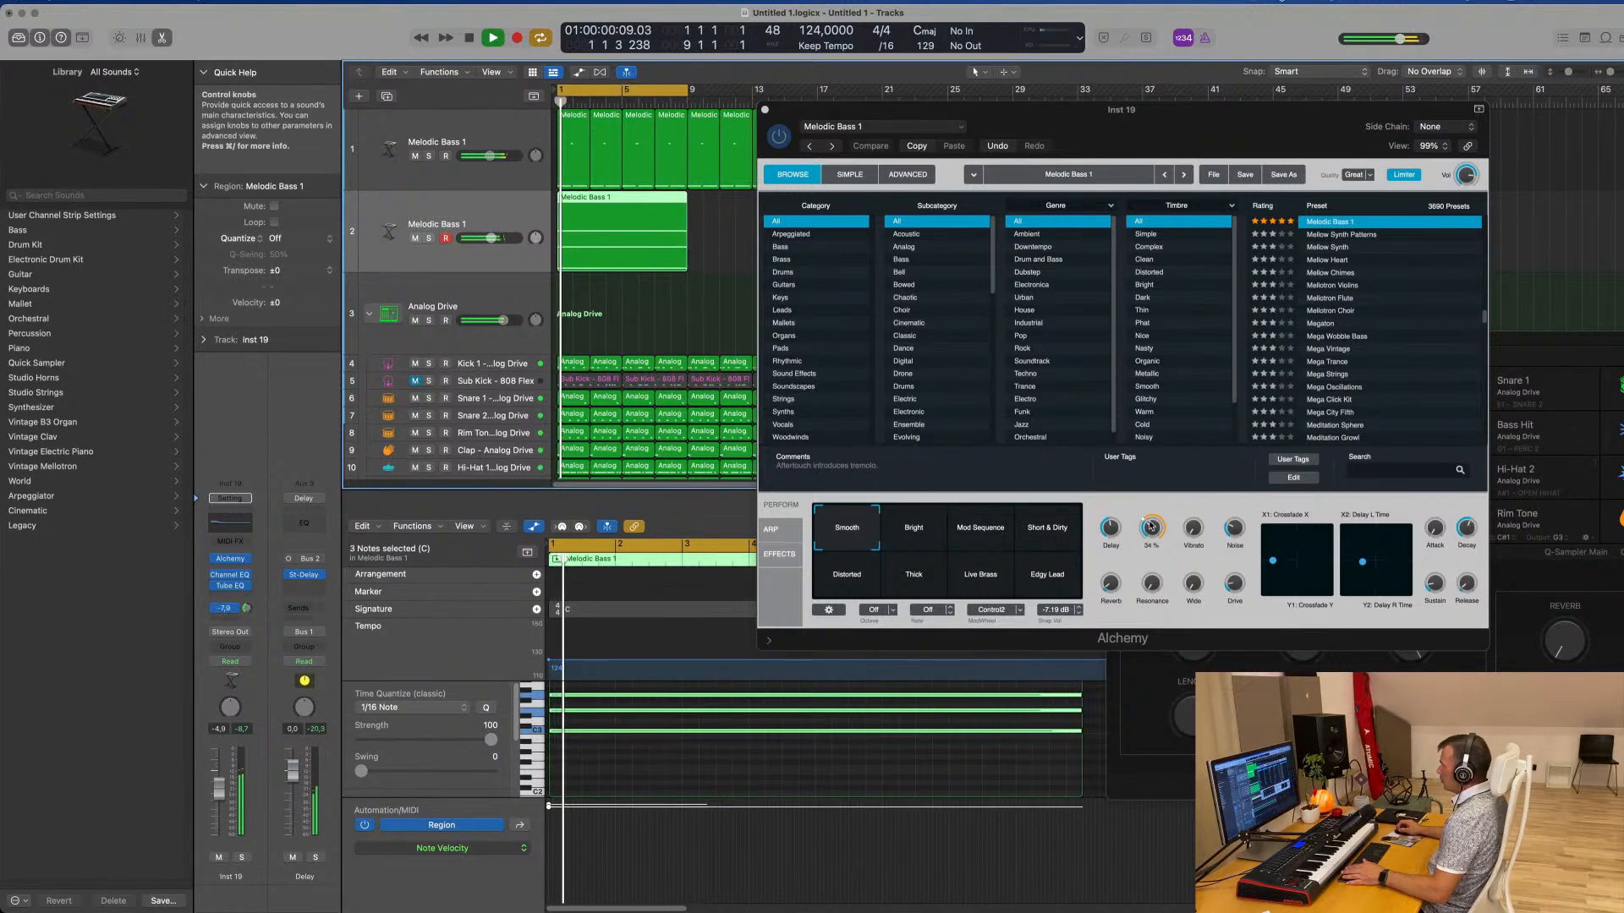
Readjust Alchemy's Cutoff, set the arpeggiated track's volume to about -6.4 dB, and close Alchemy
drag(1151, 525, 1153, 531)
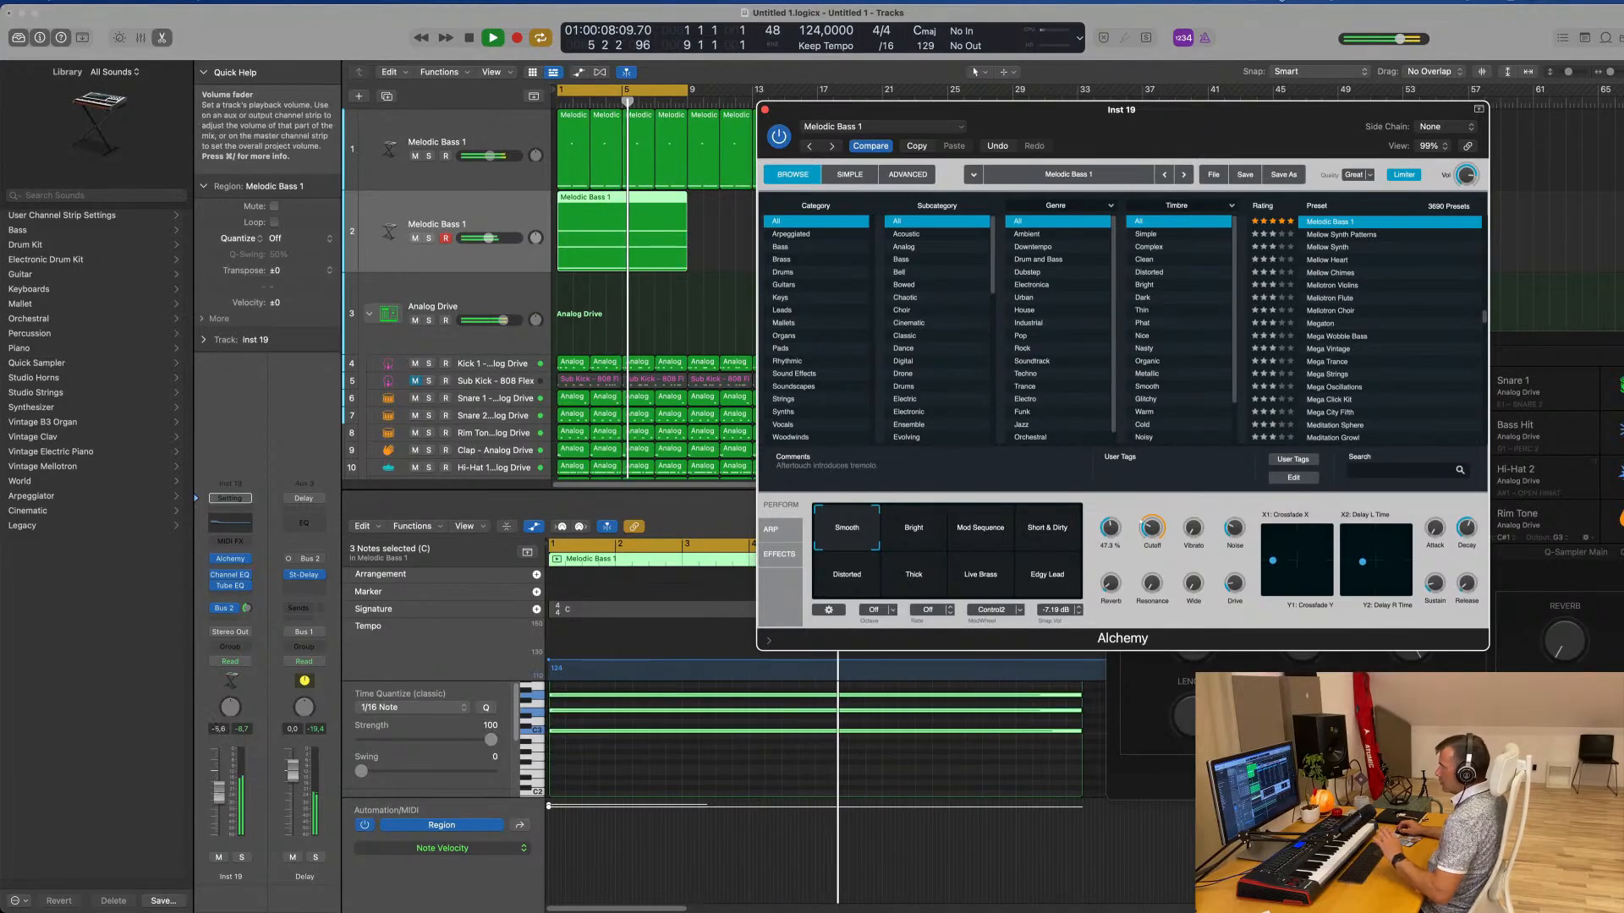
drag(218, 793, 217, 797)
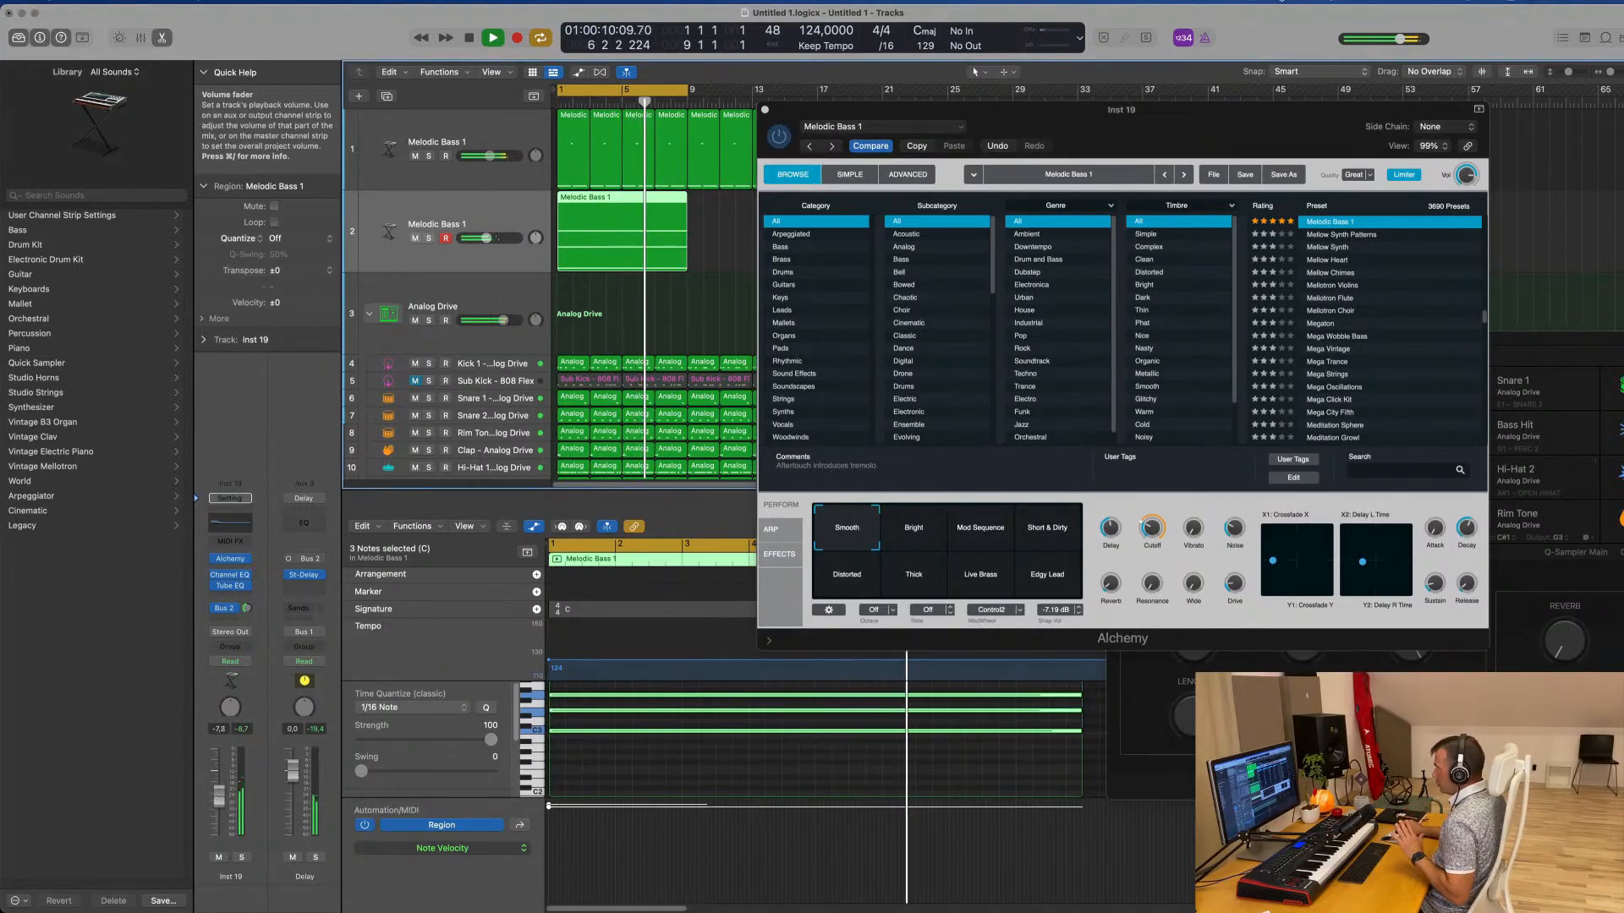
drag(218, 795, 219, 793)
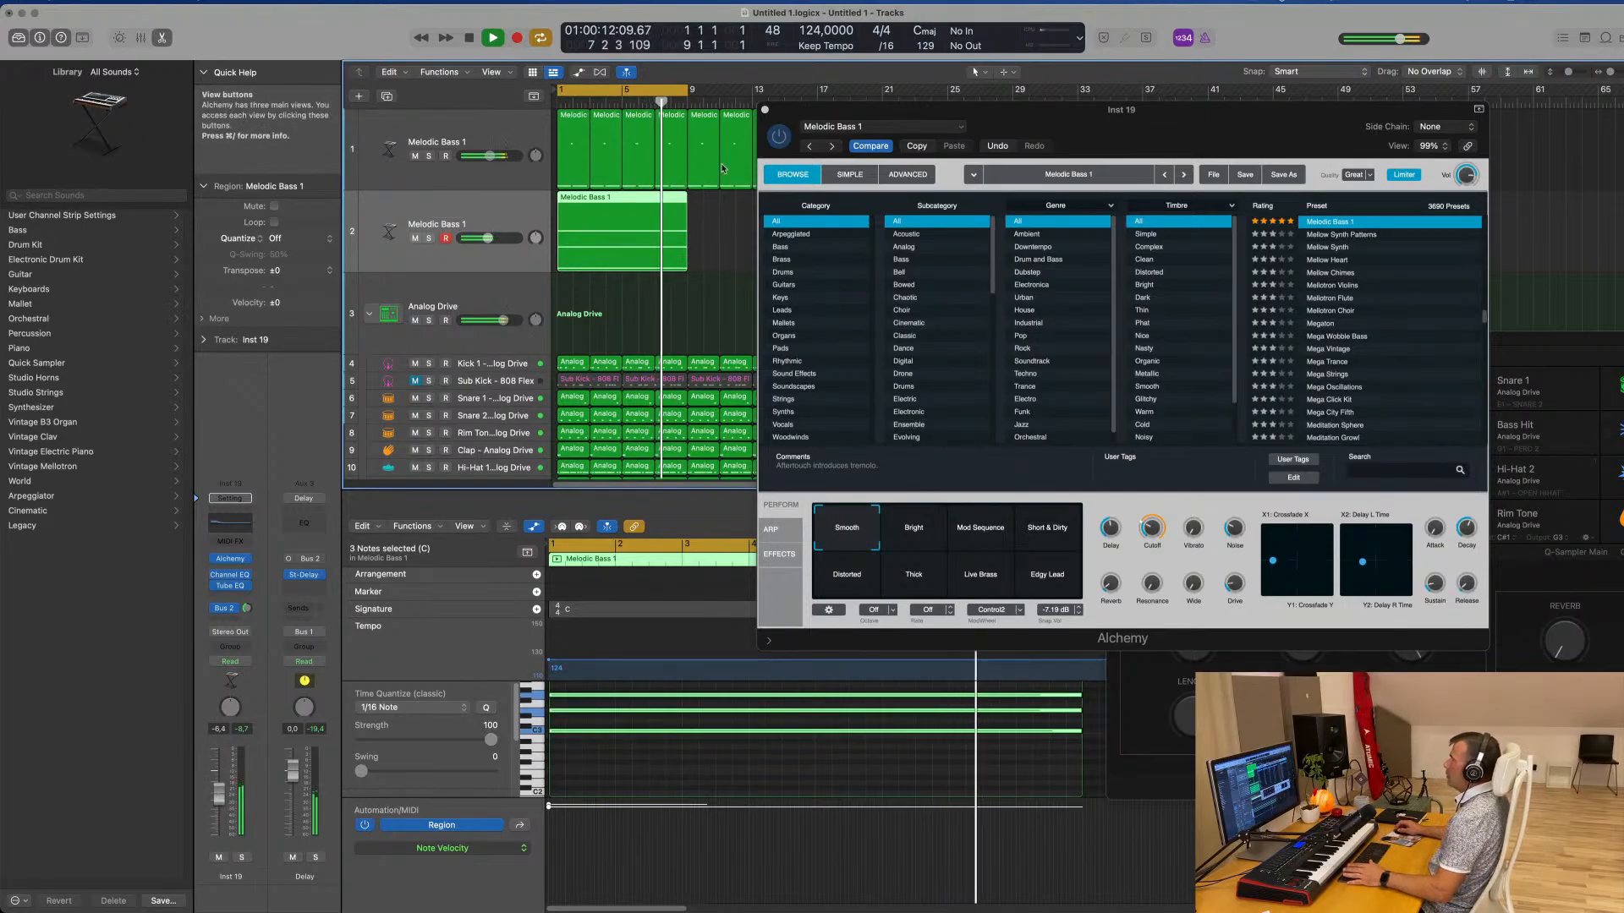
click(764, 110)
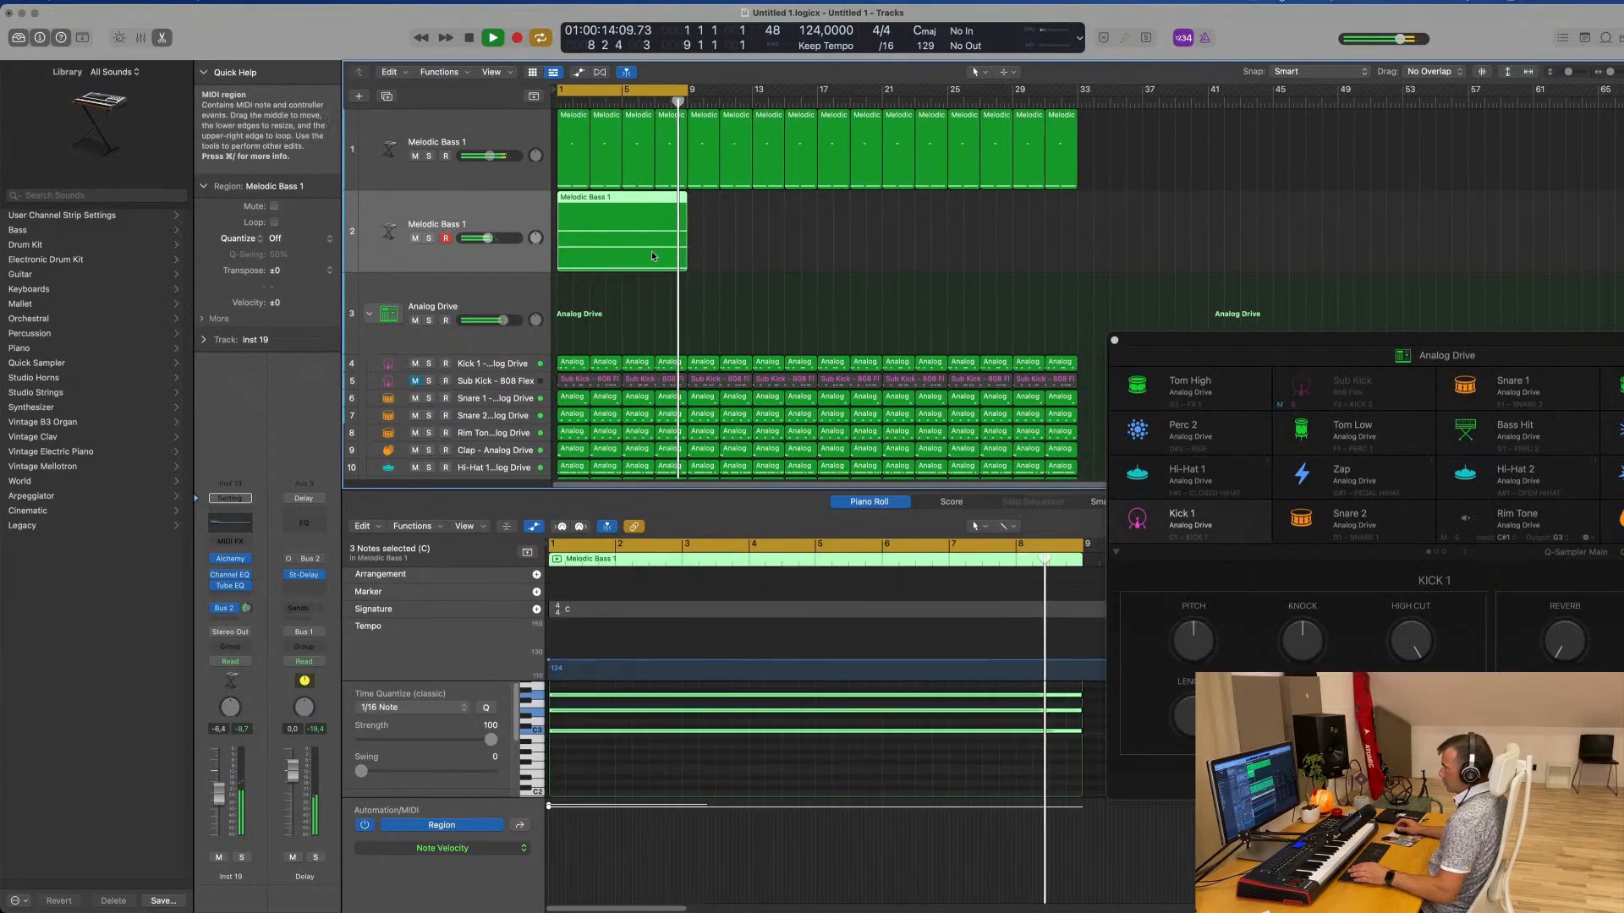
Repeat the eight-bar chord region three times to fill 32 bars, and duplicate its track as a third Melodic Bass track
key(super+r)
key(super+r)
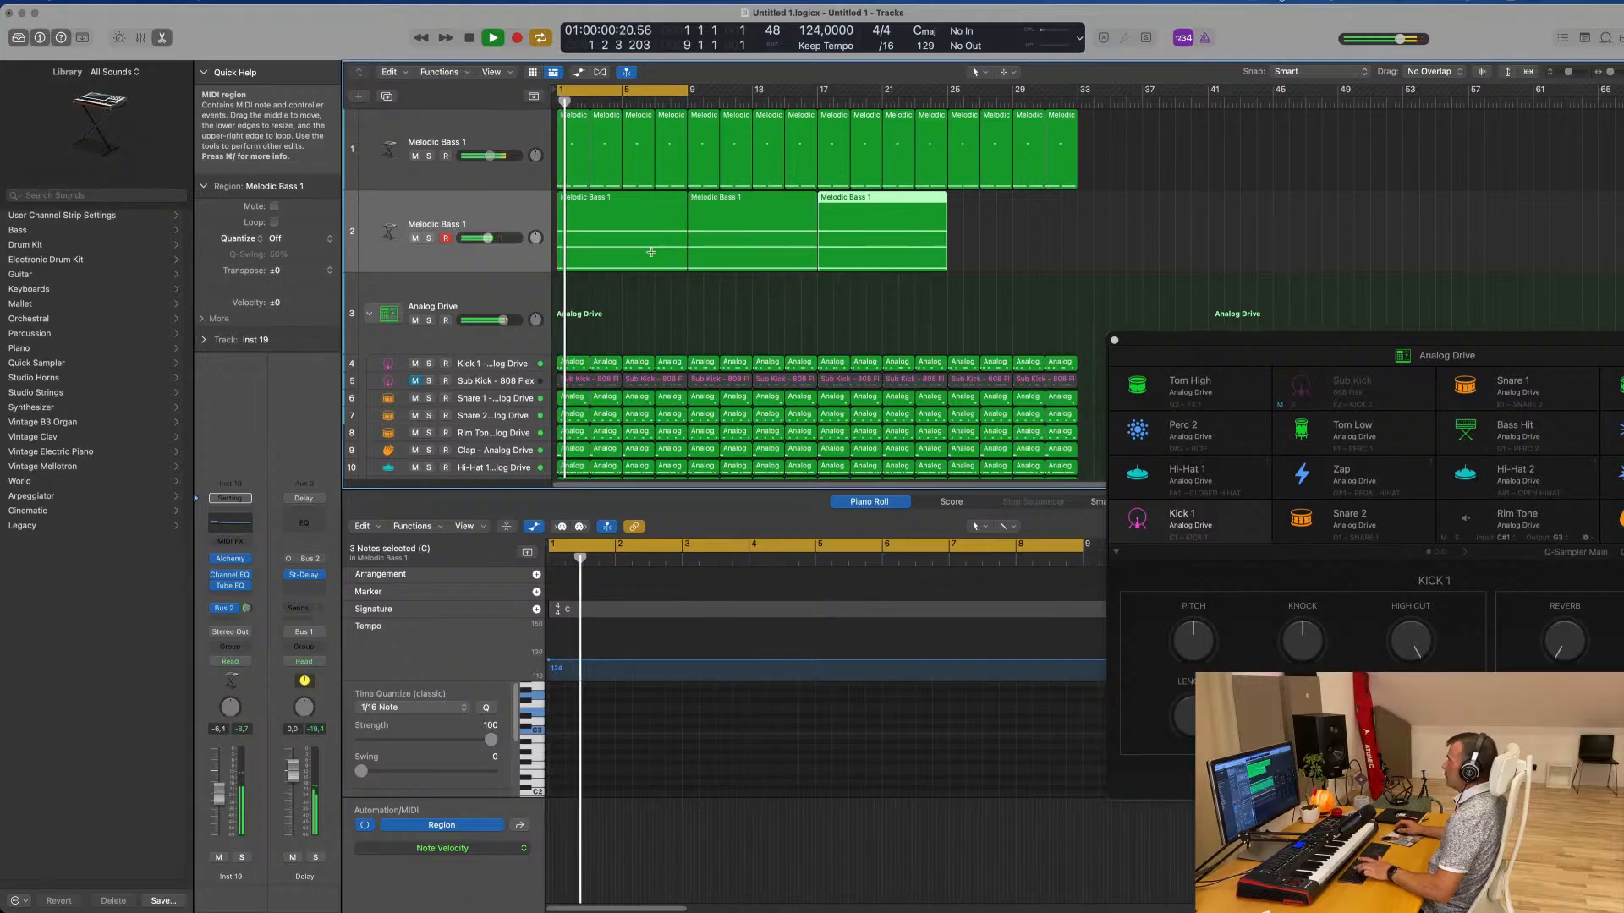
key(super+r)
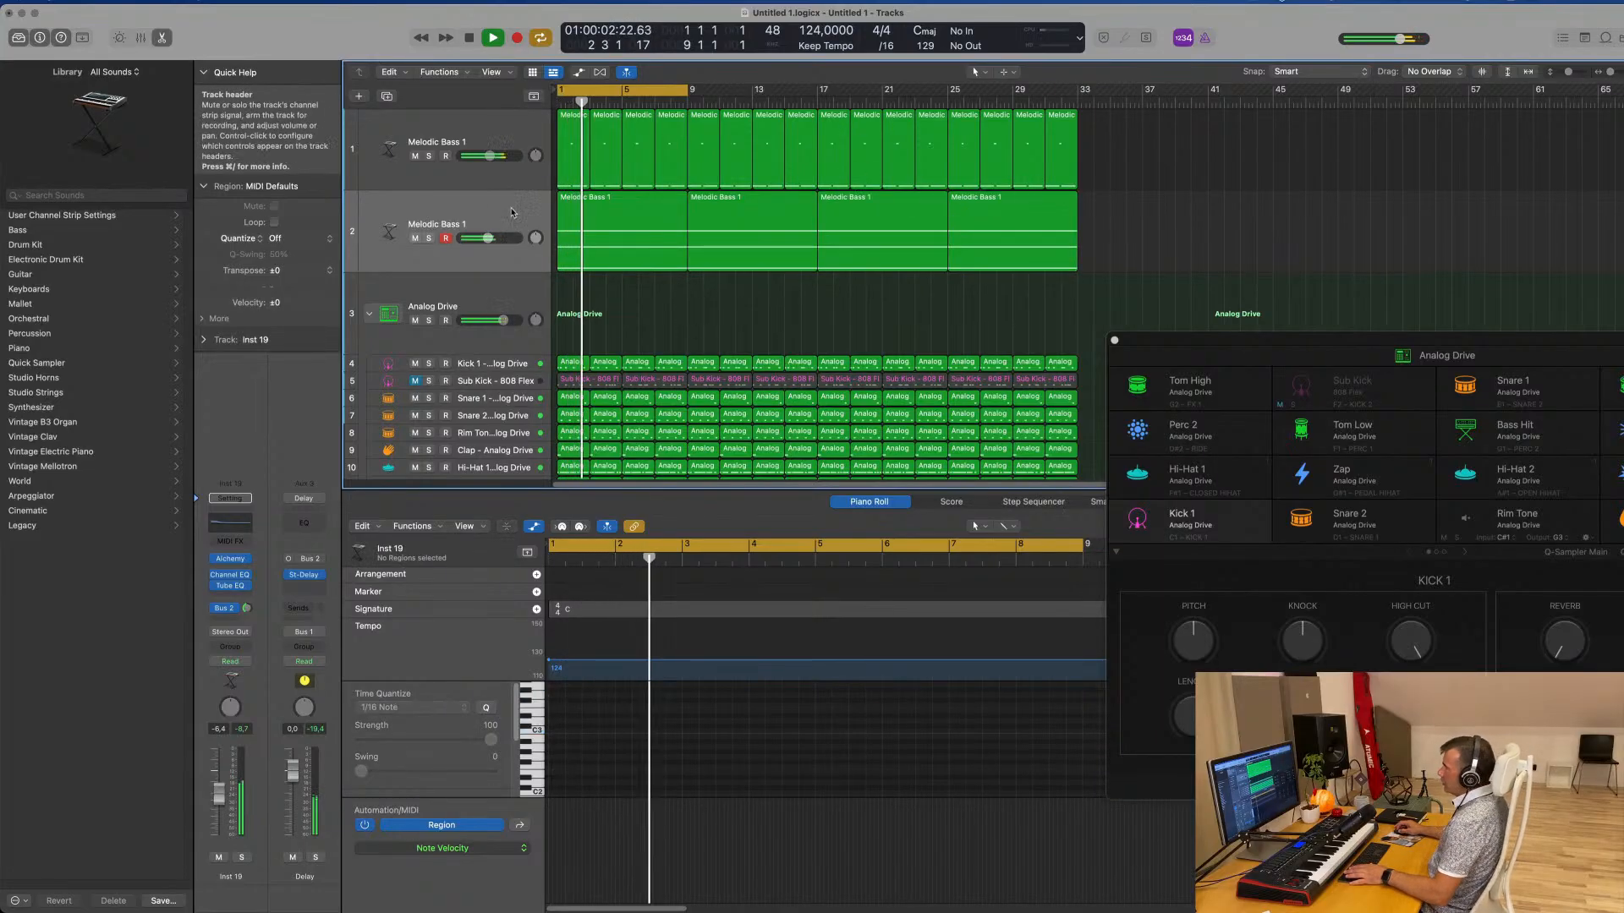
click(630, 252)
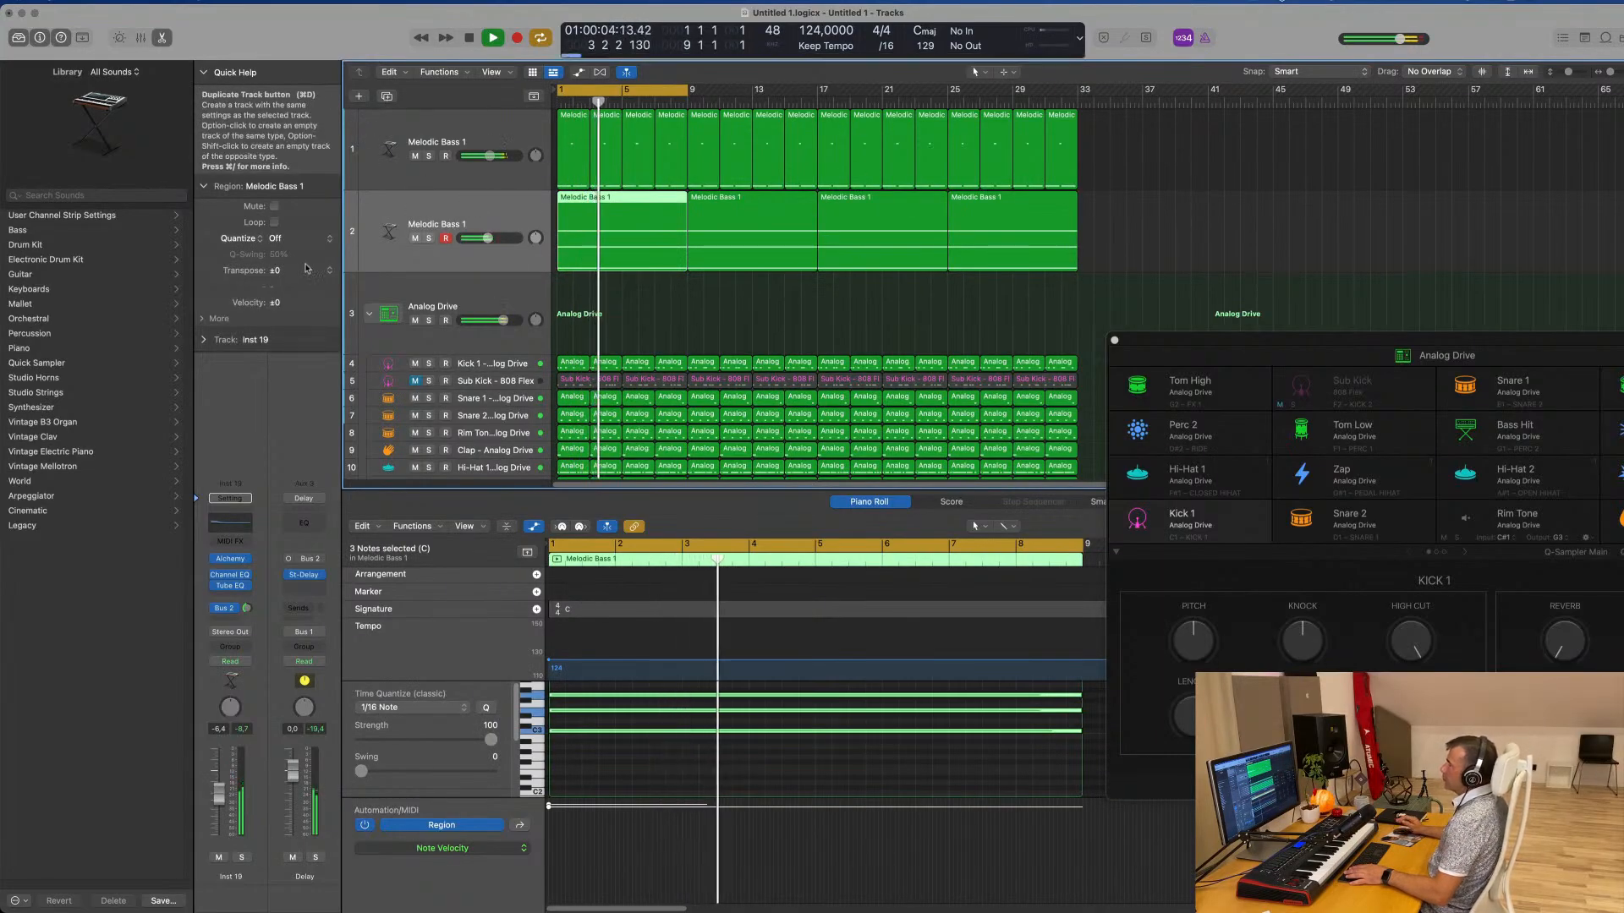
click(386, 97)
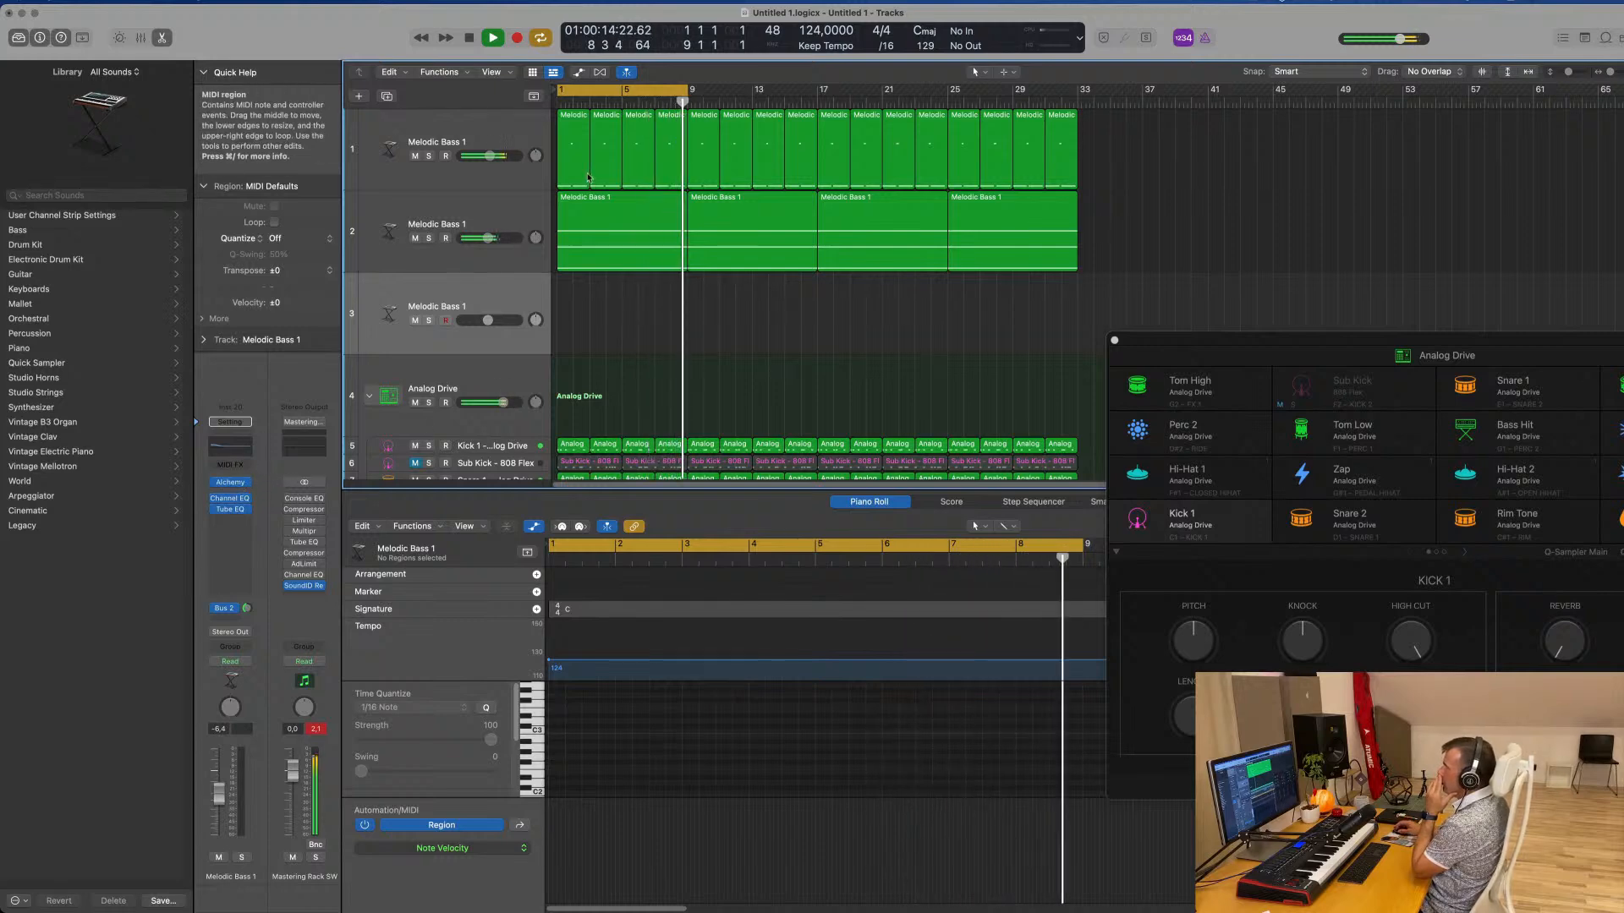
Add a 12 dB/Oct low cut at about 140 Hz in the arpeggiated track's Channel EQ
click(492, 255)
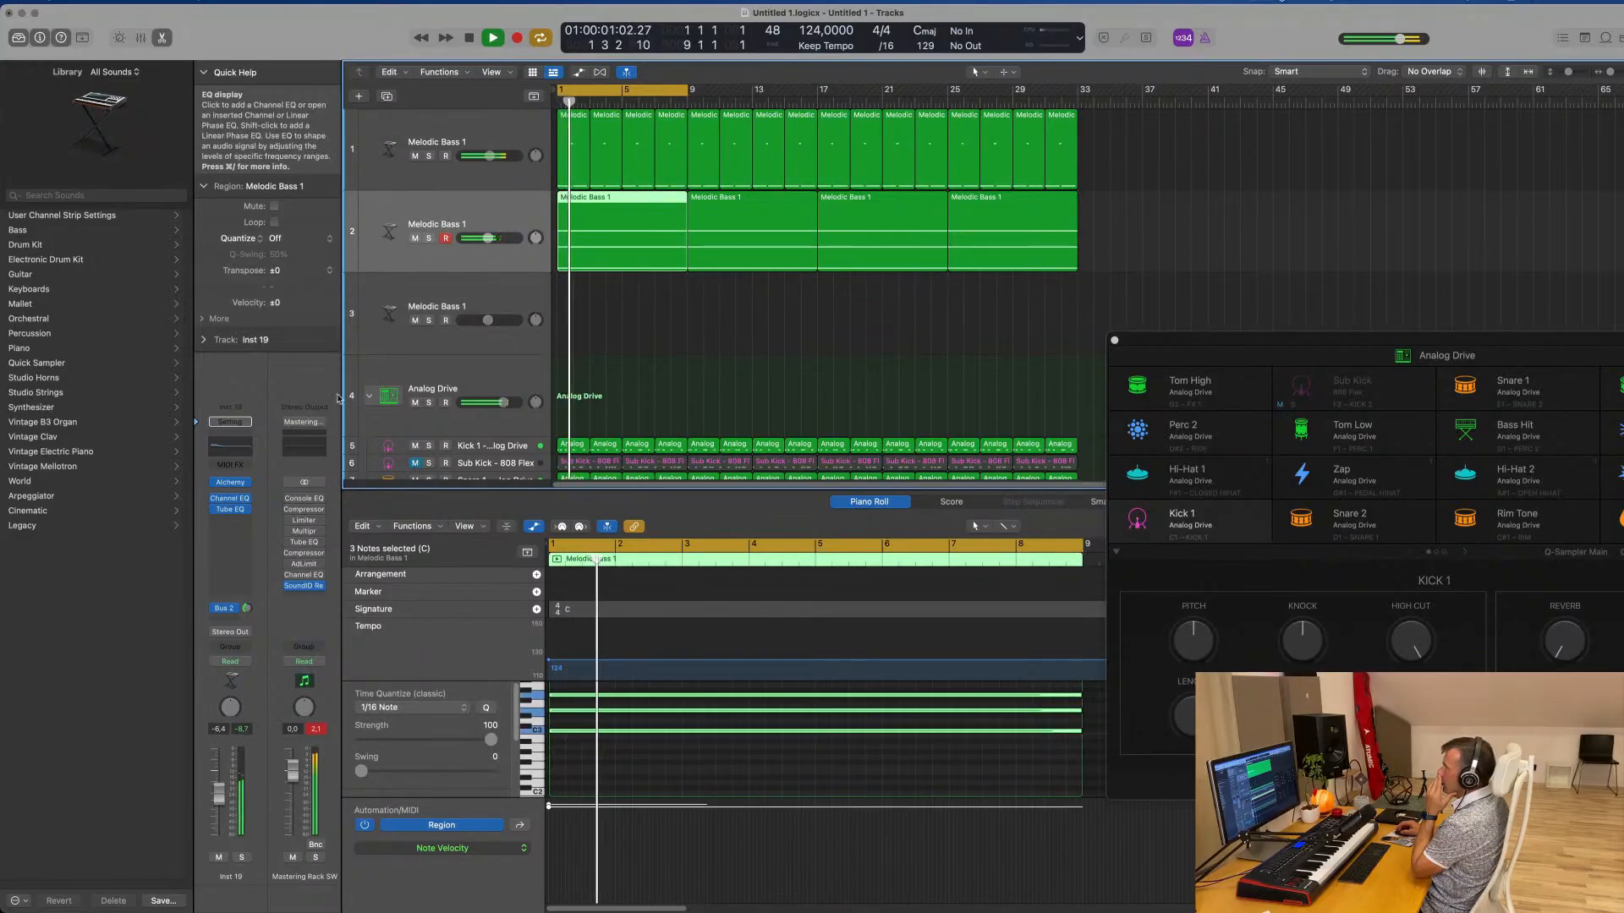
key(v)
drag(562, 338, 758, 325)
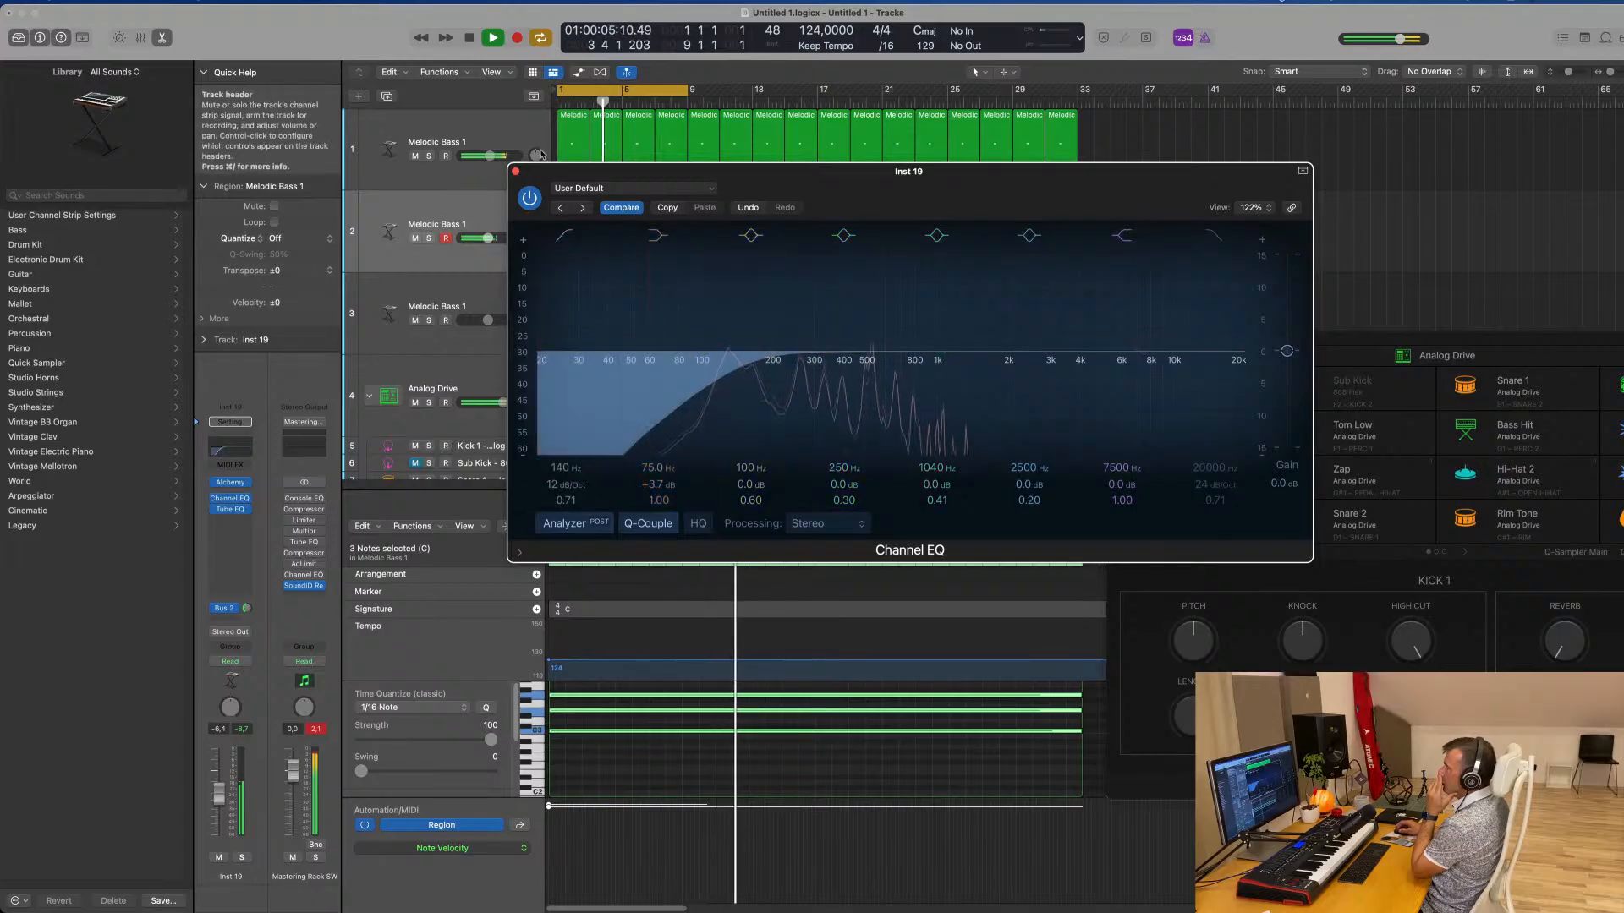
click(515, 172)
Add a 12 dB/Oct low cut at about 118 Hz in the third Melodic Bass track's Channel EQ
click(520, 298)
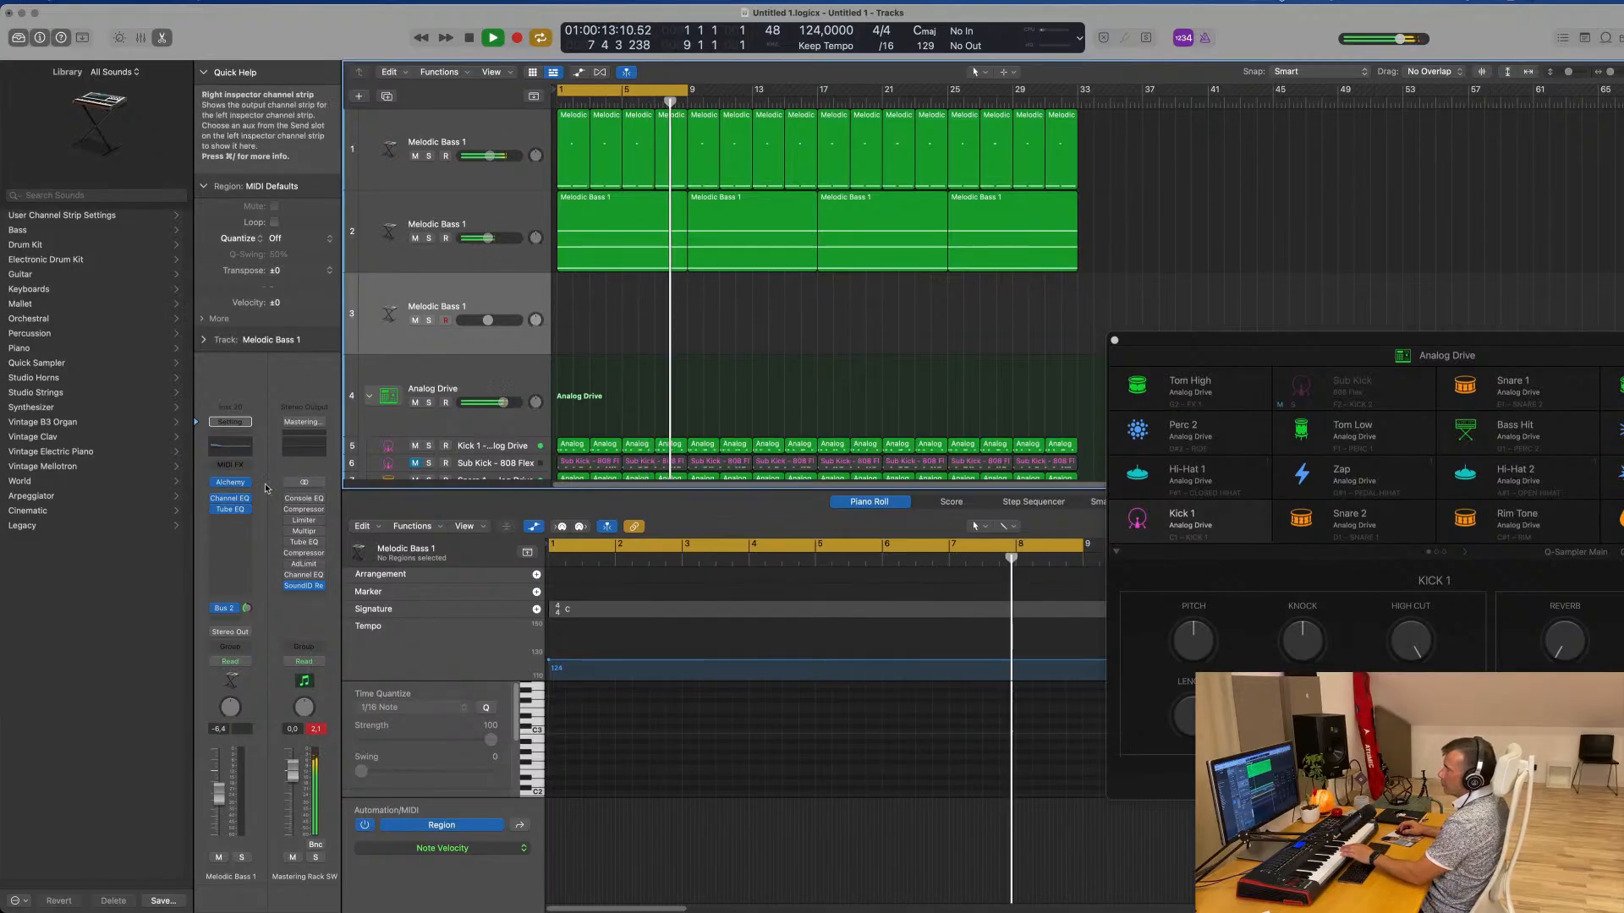
click(226, 451)
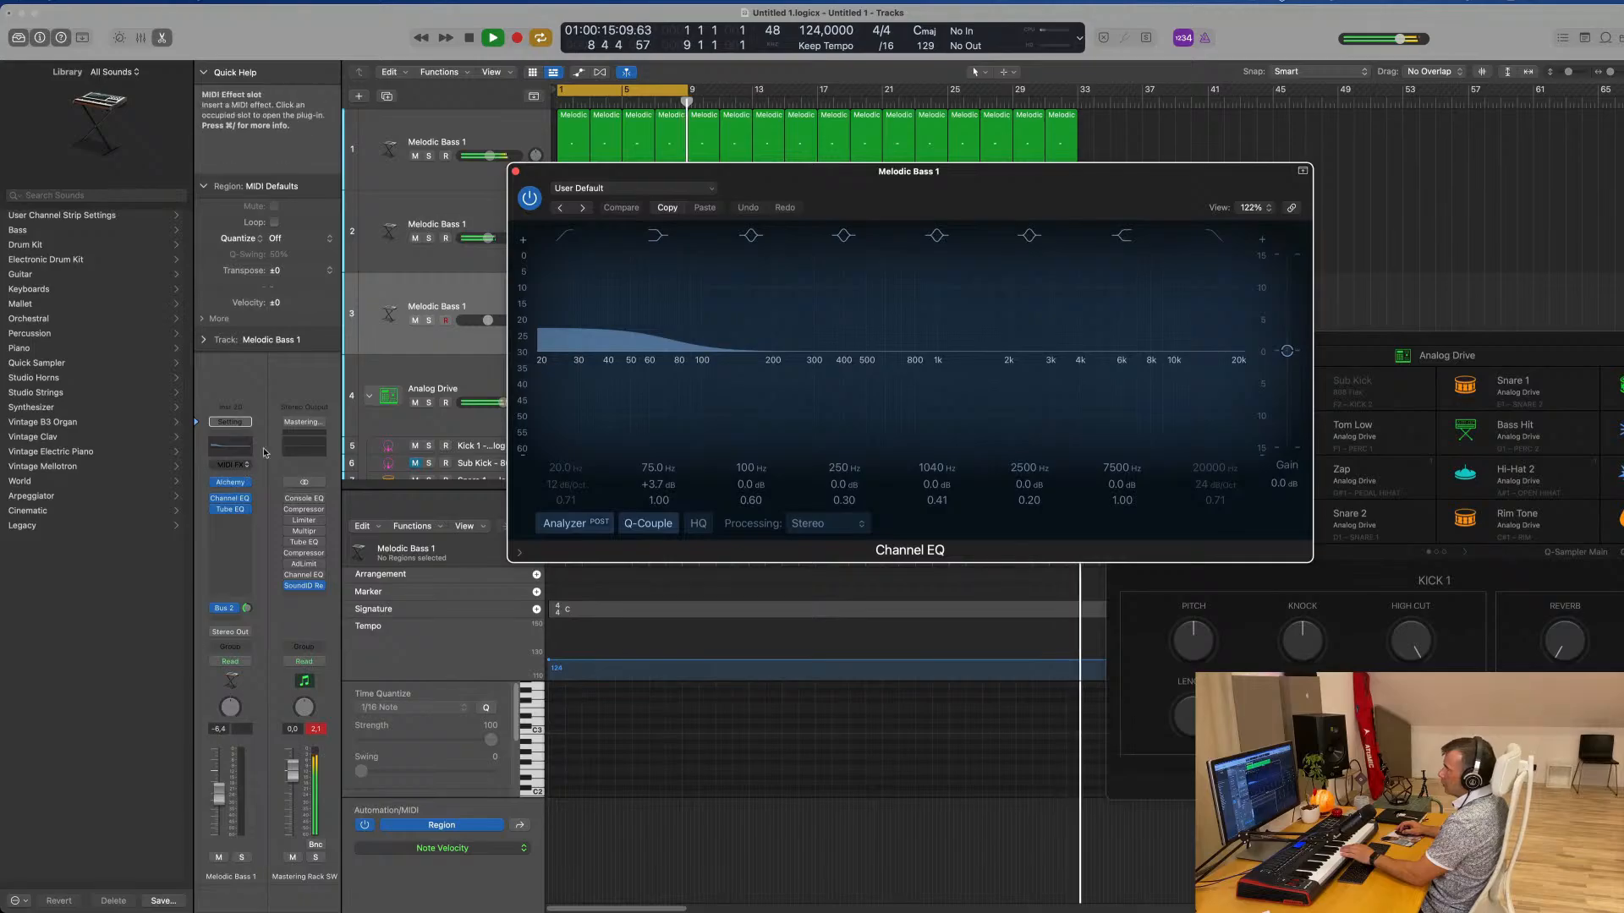
drag(563, 322, 750, 326)
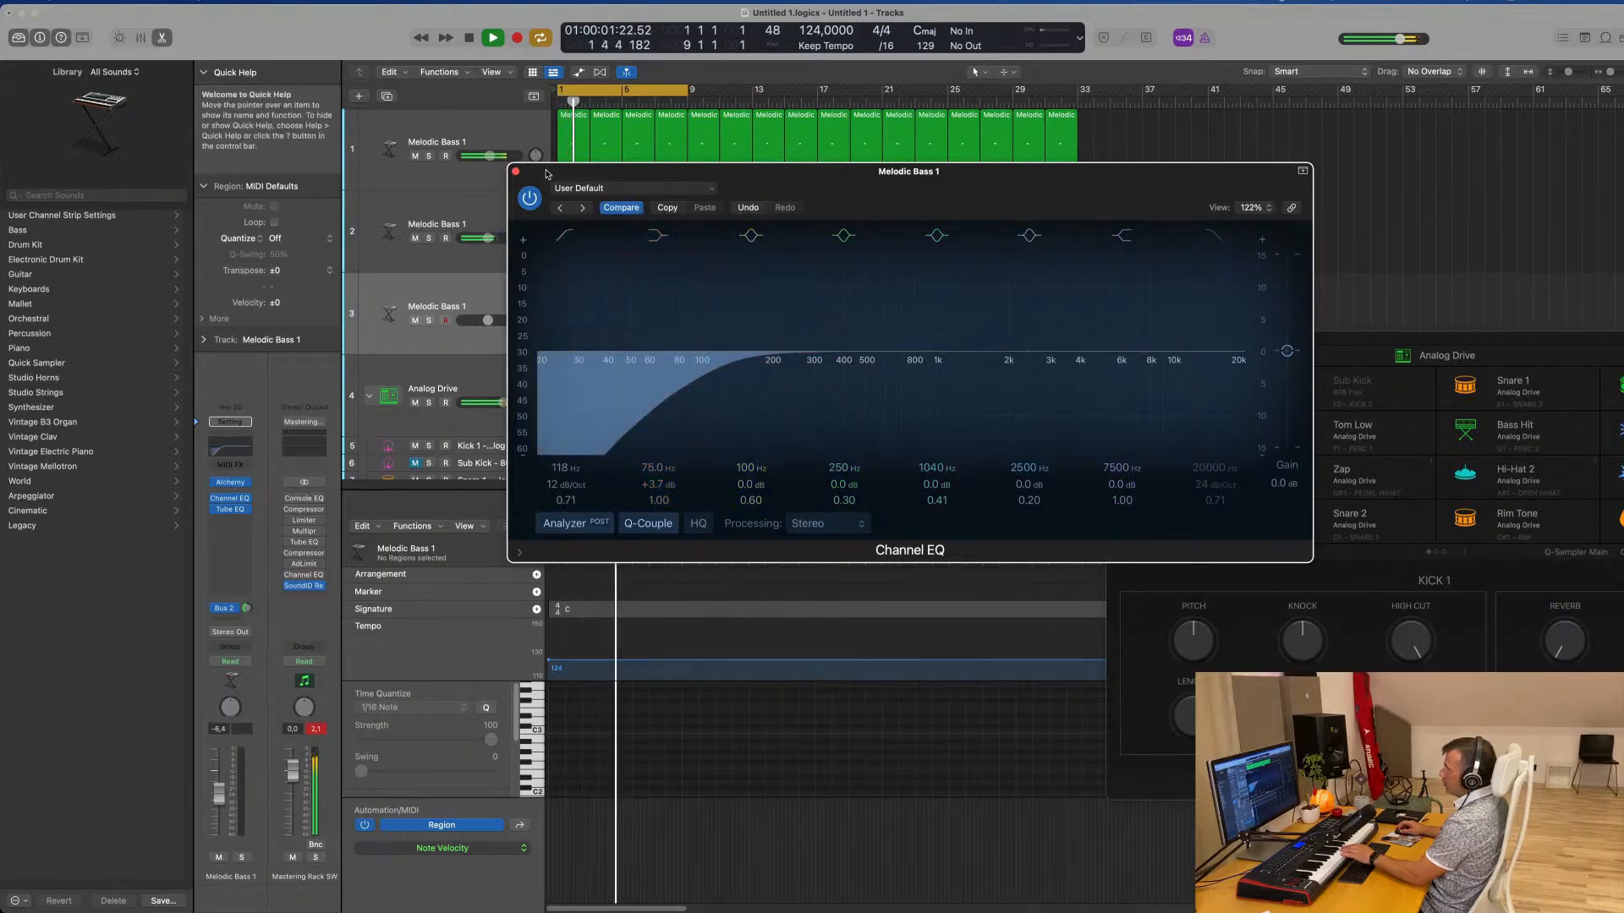
click(514, 171)
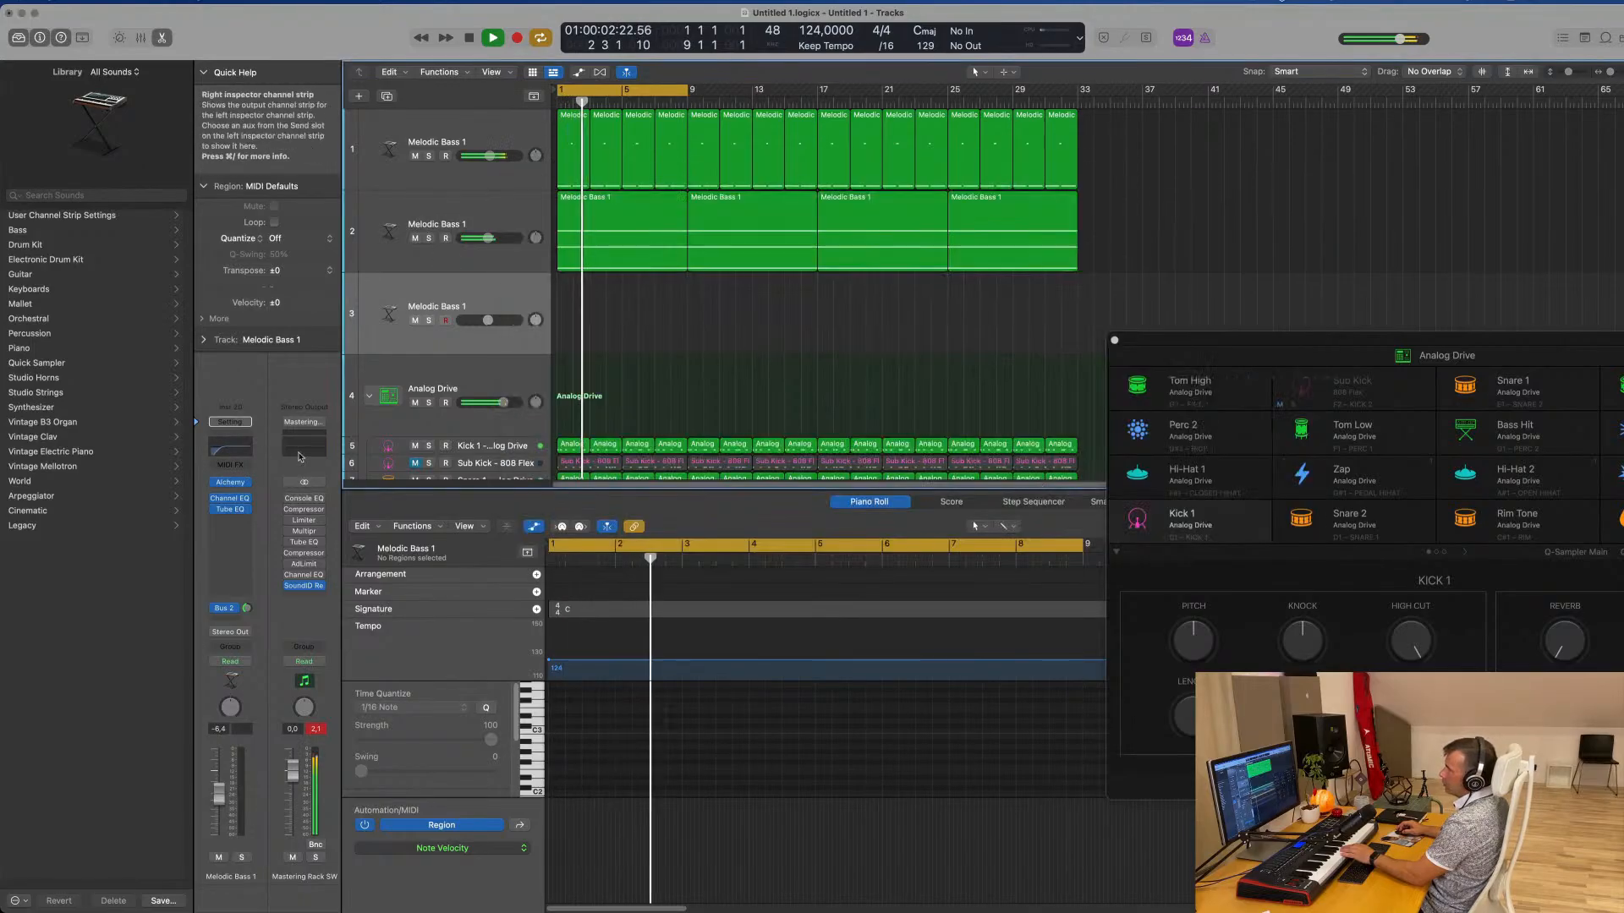
Open Alchemy on the third Melodic Bass track and load the five-star Perfect Pad 02 preset from the Pads category, sorted by rating
click(230, 482)
drag(1065, 222, 1007, 218)
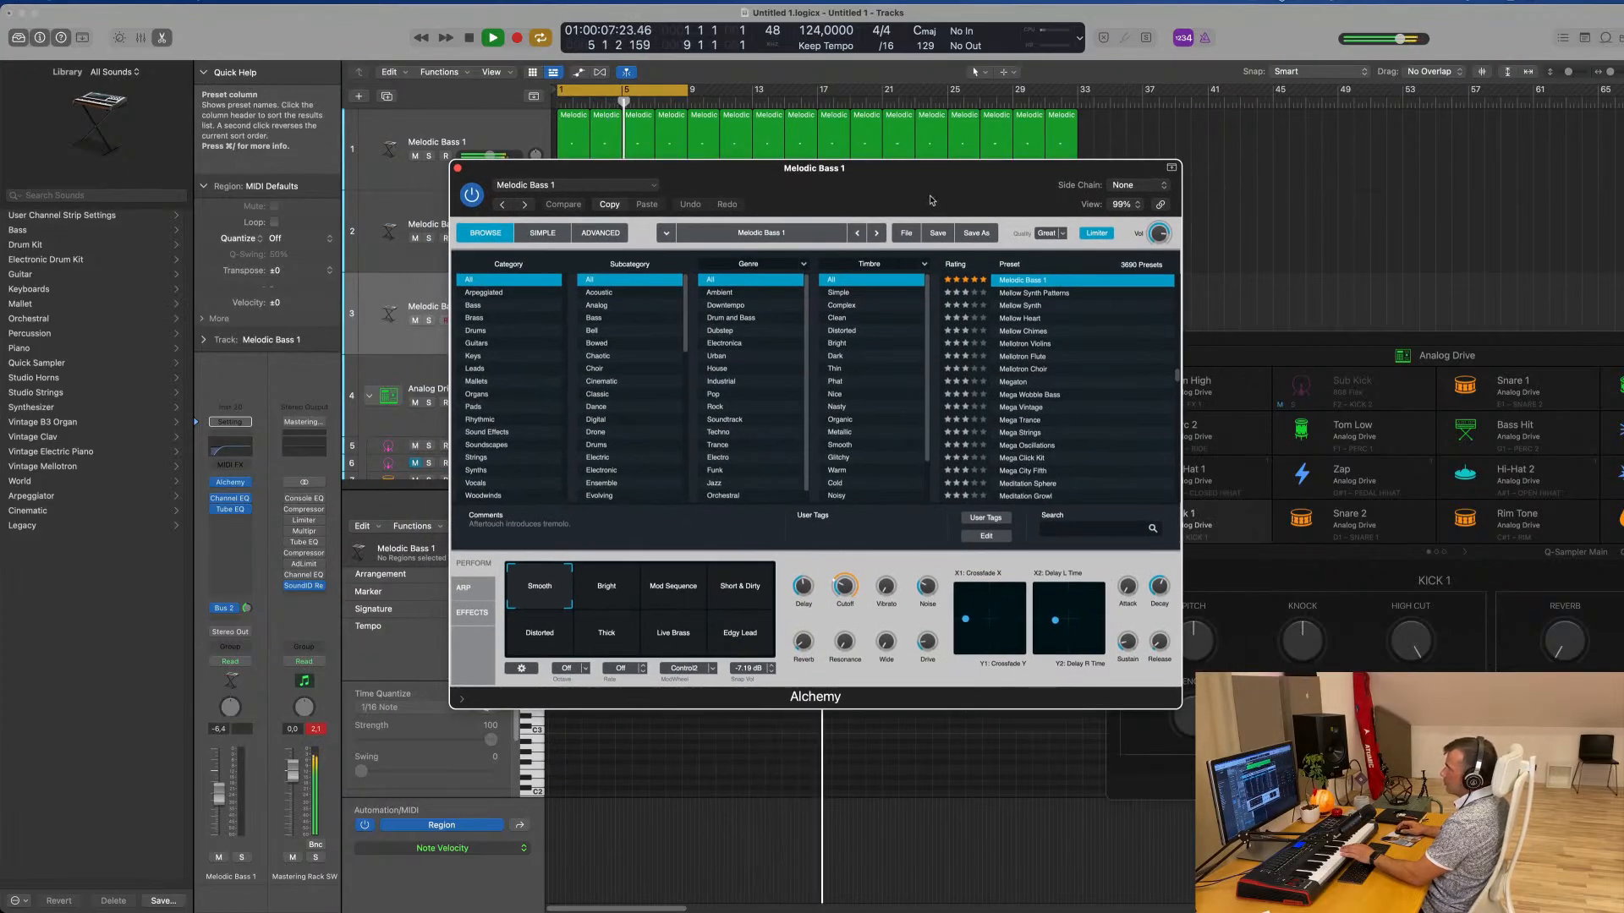
click(474, 407)
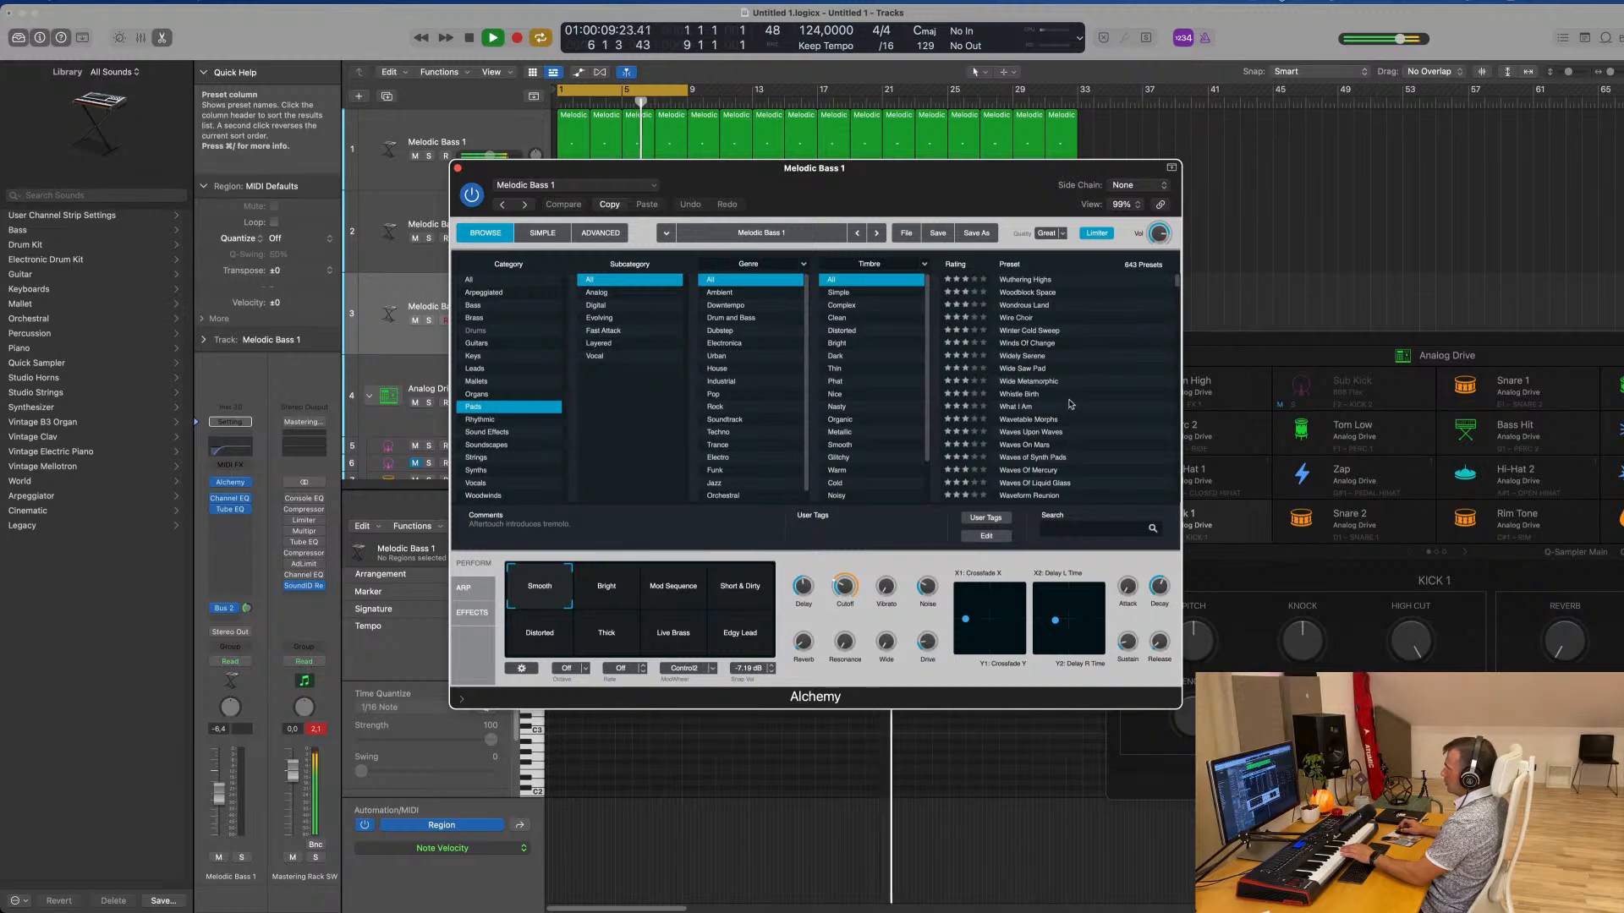
click(964, 265)
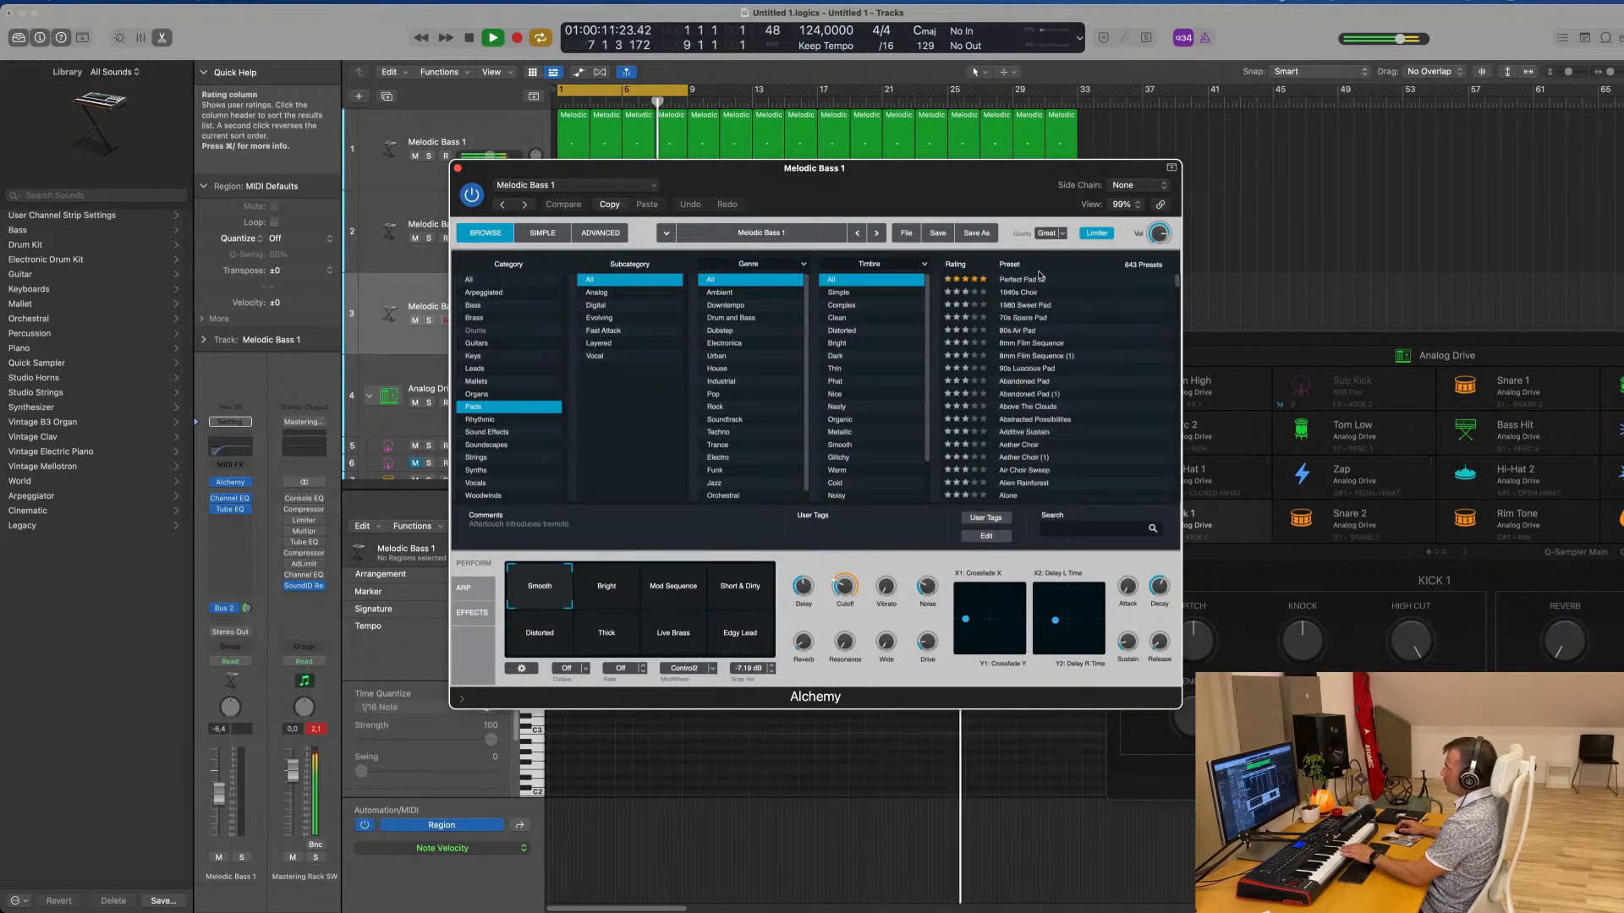
click(1051, 282)
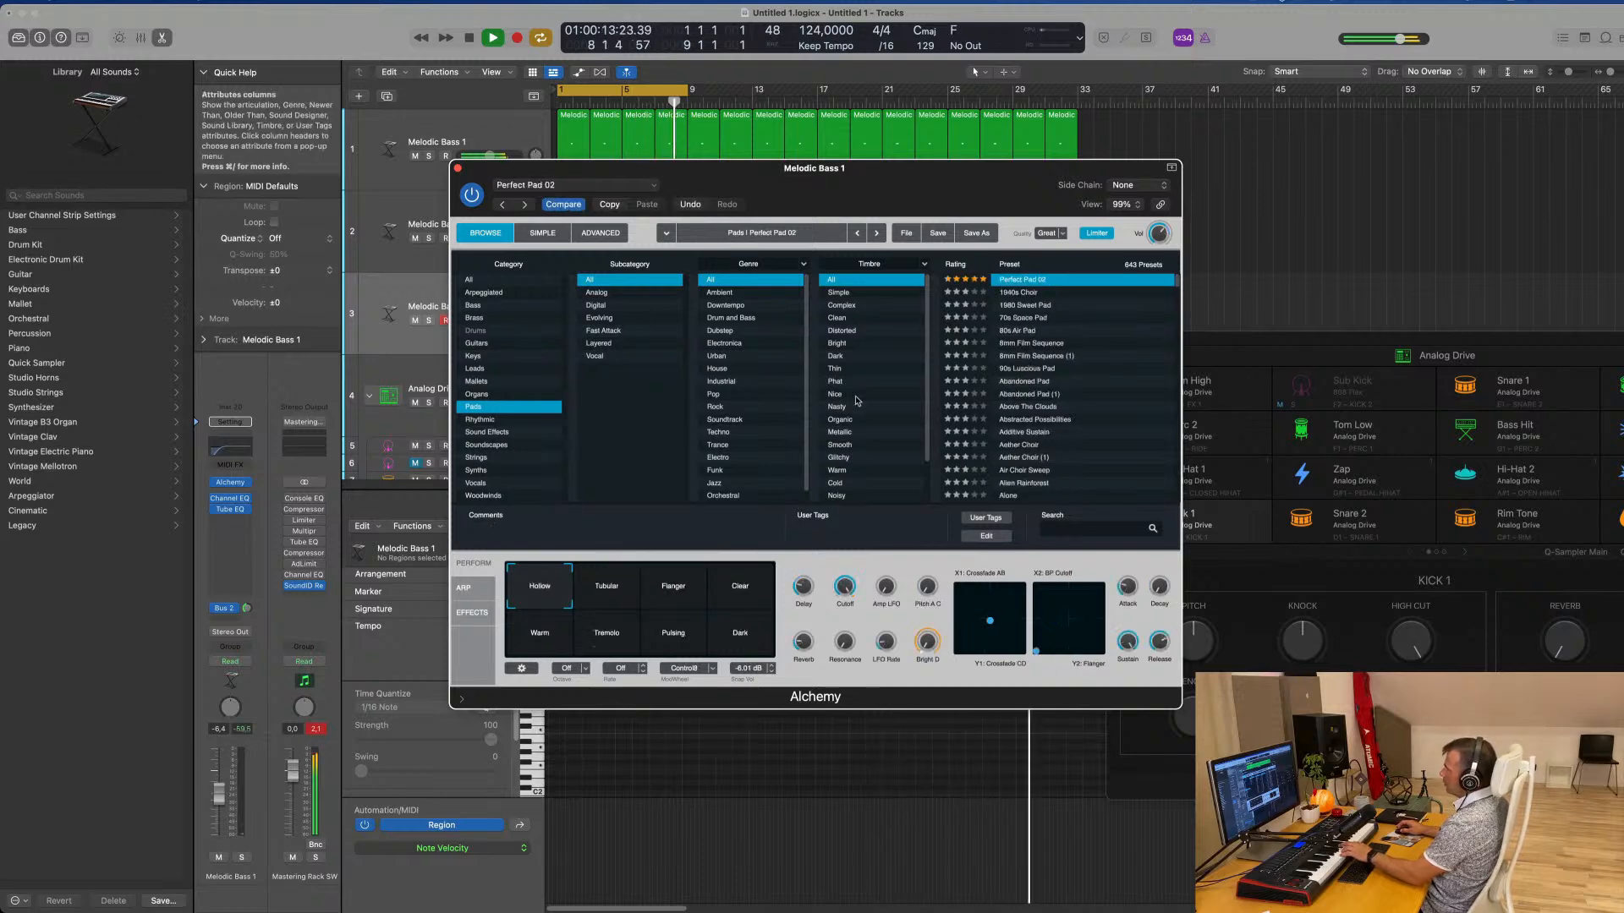
Try the Flanger, Warm, Tremolo and Pulsing performance snapshots of Perfect Pad 02
click(675, 595)
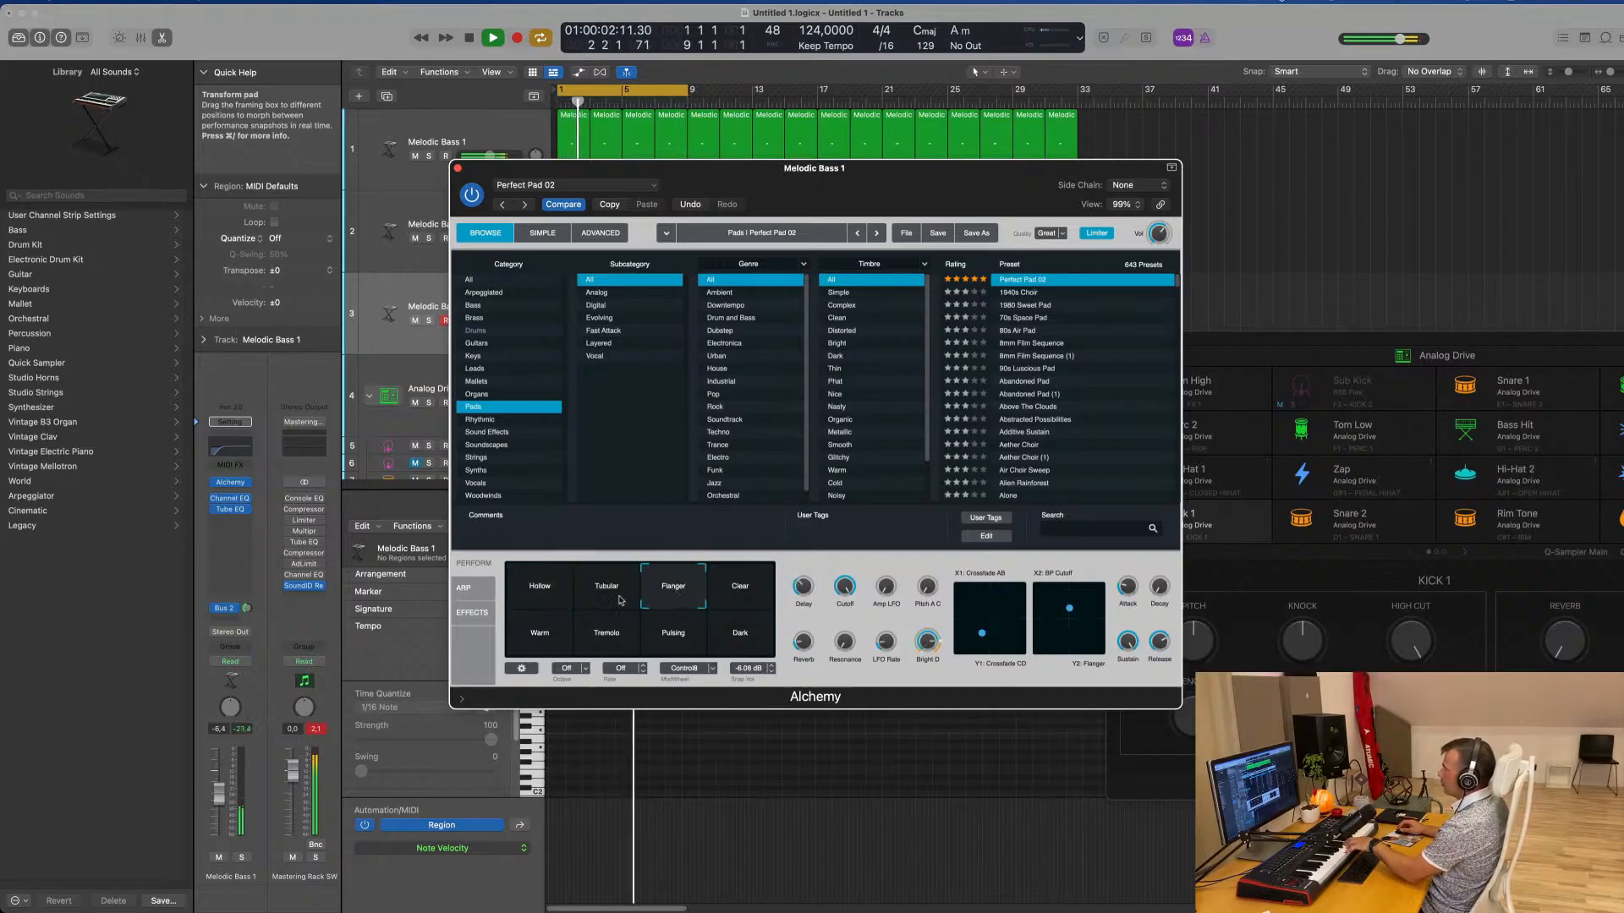
click(538, 641)
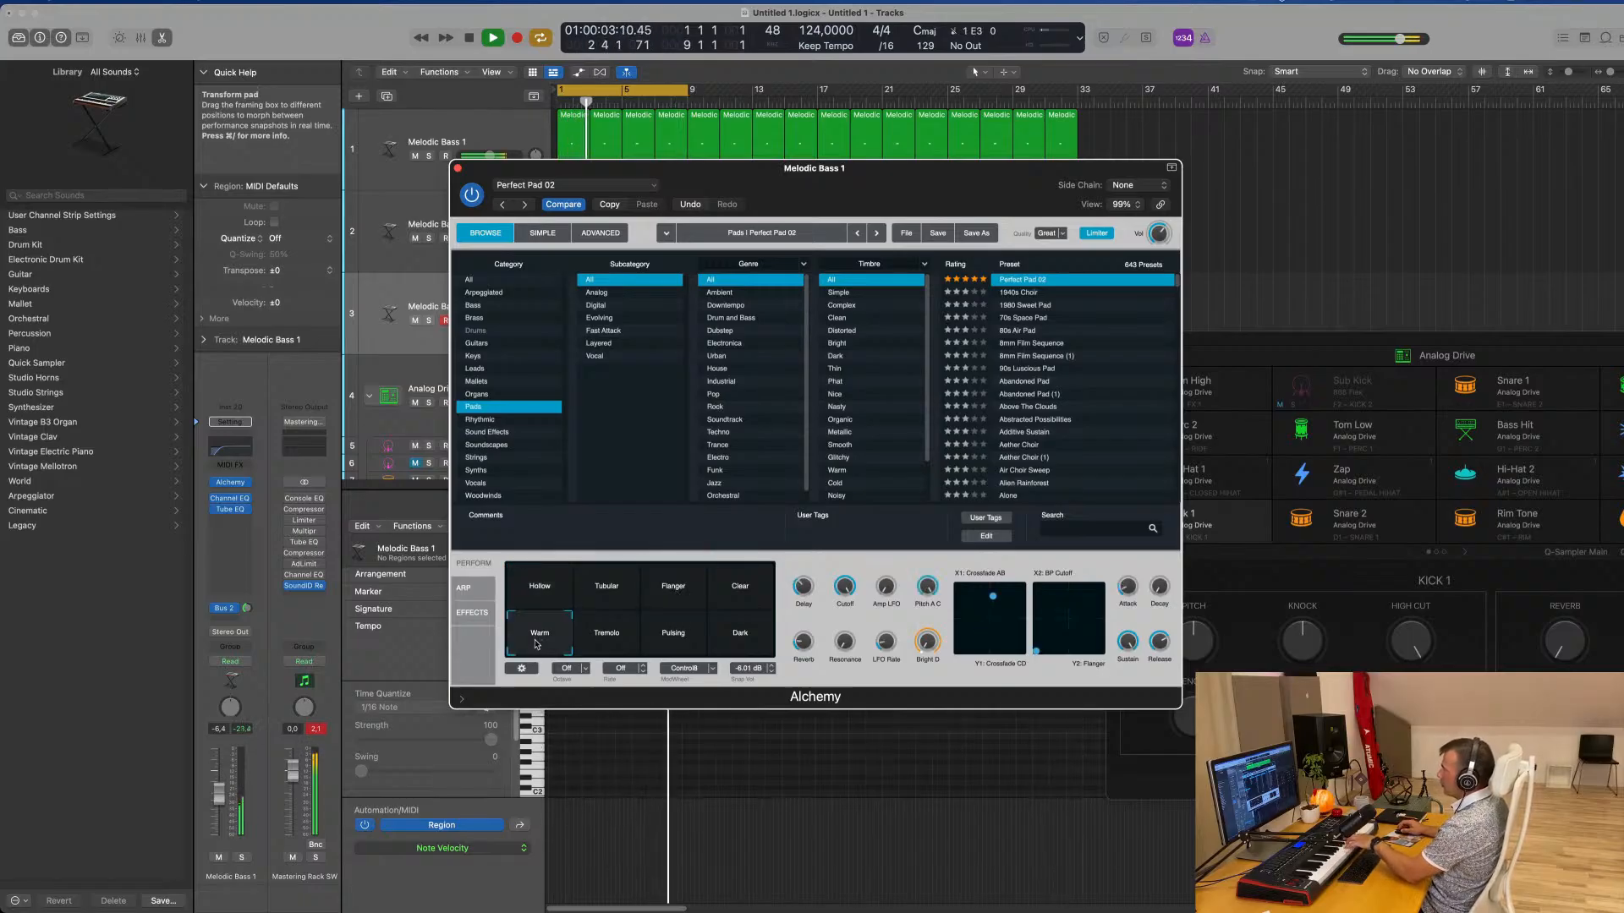
click(605, 636)
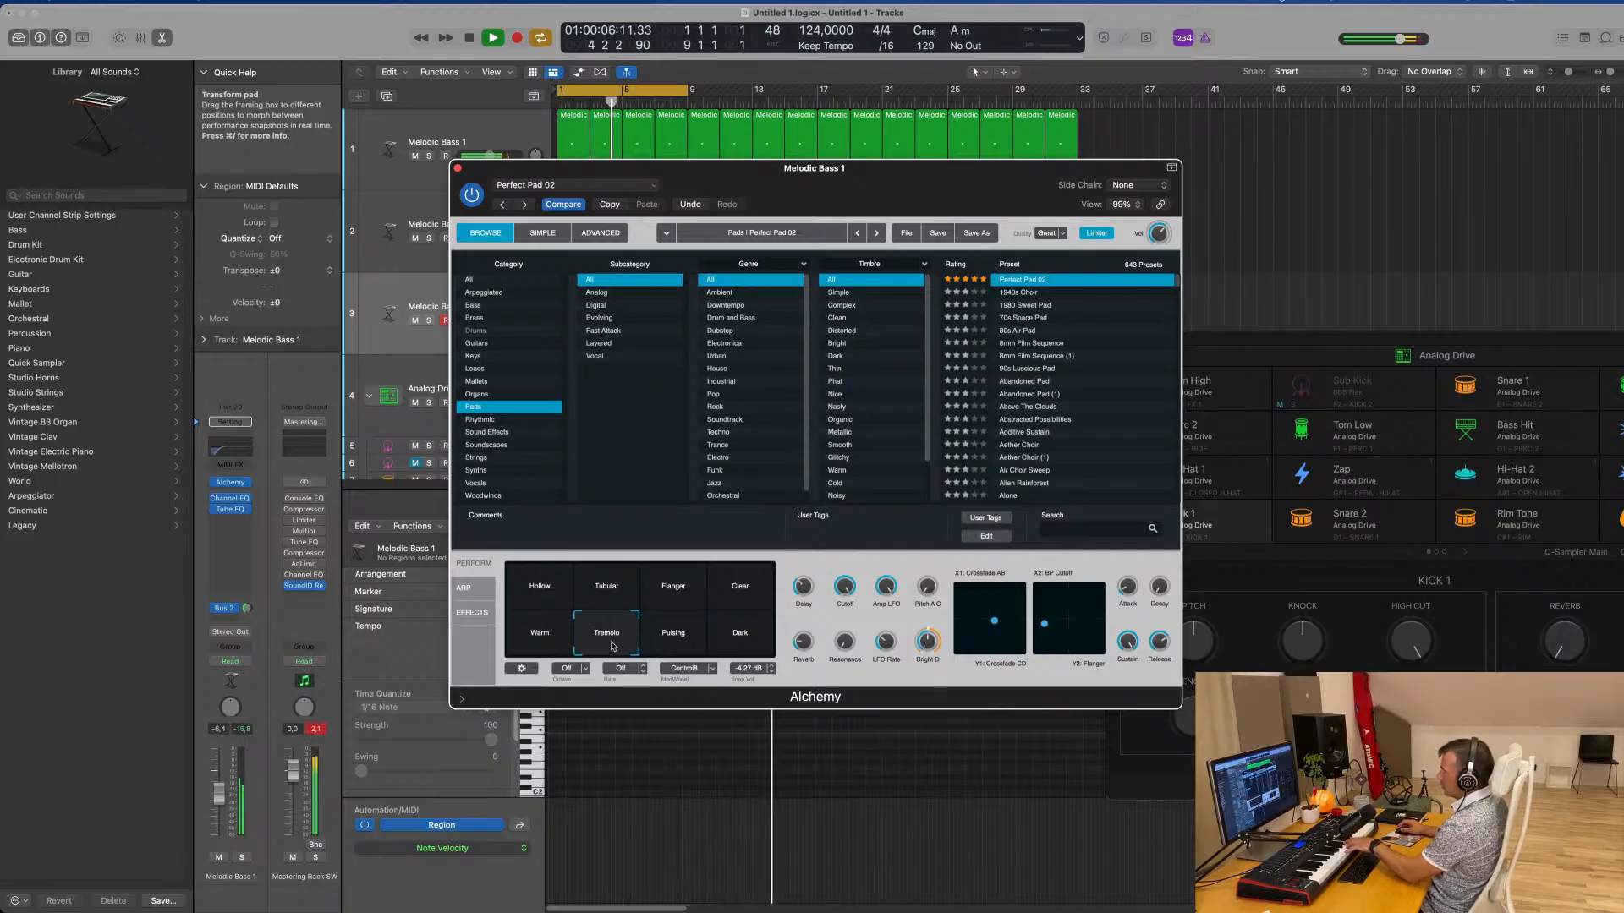
click(681, 638)
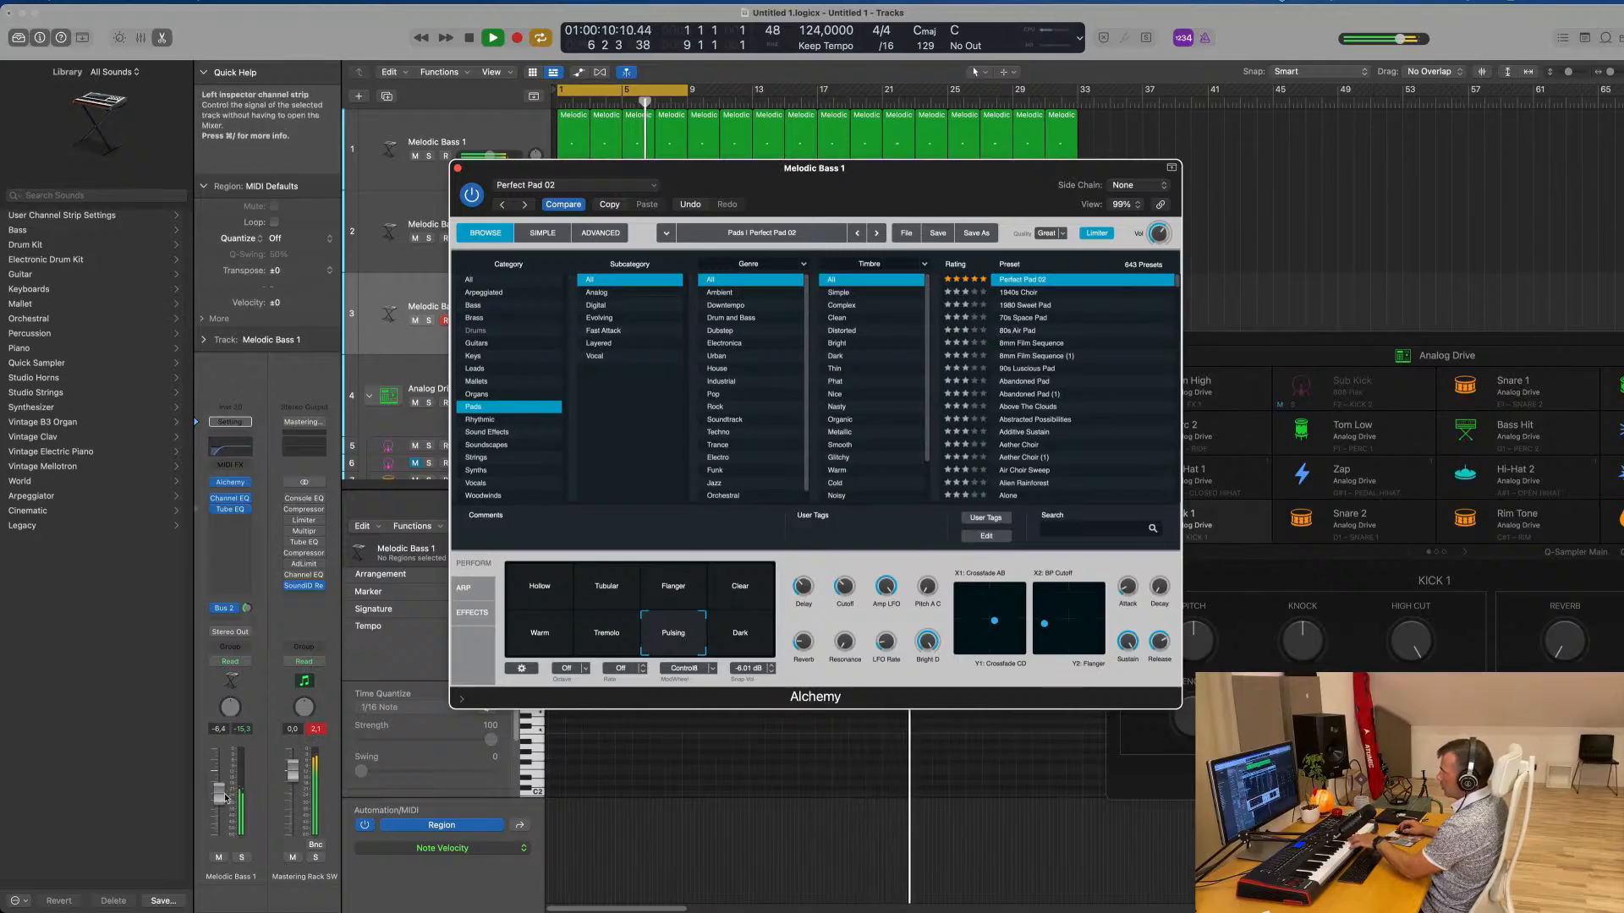
Set the pad track's volume to about -4.0 dB and adjust the Amp LFO of Perfect Pad 02
drag(219, 793, 219, 789)
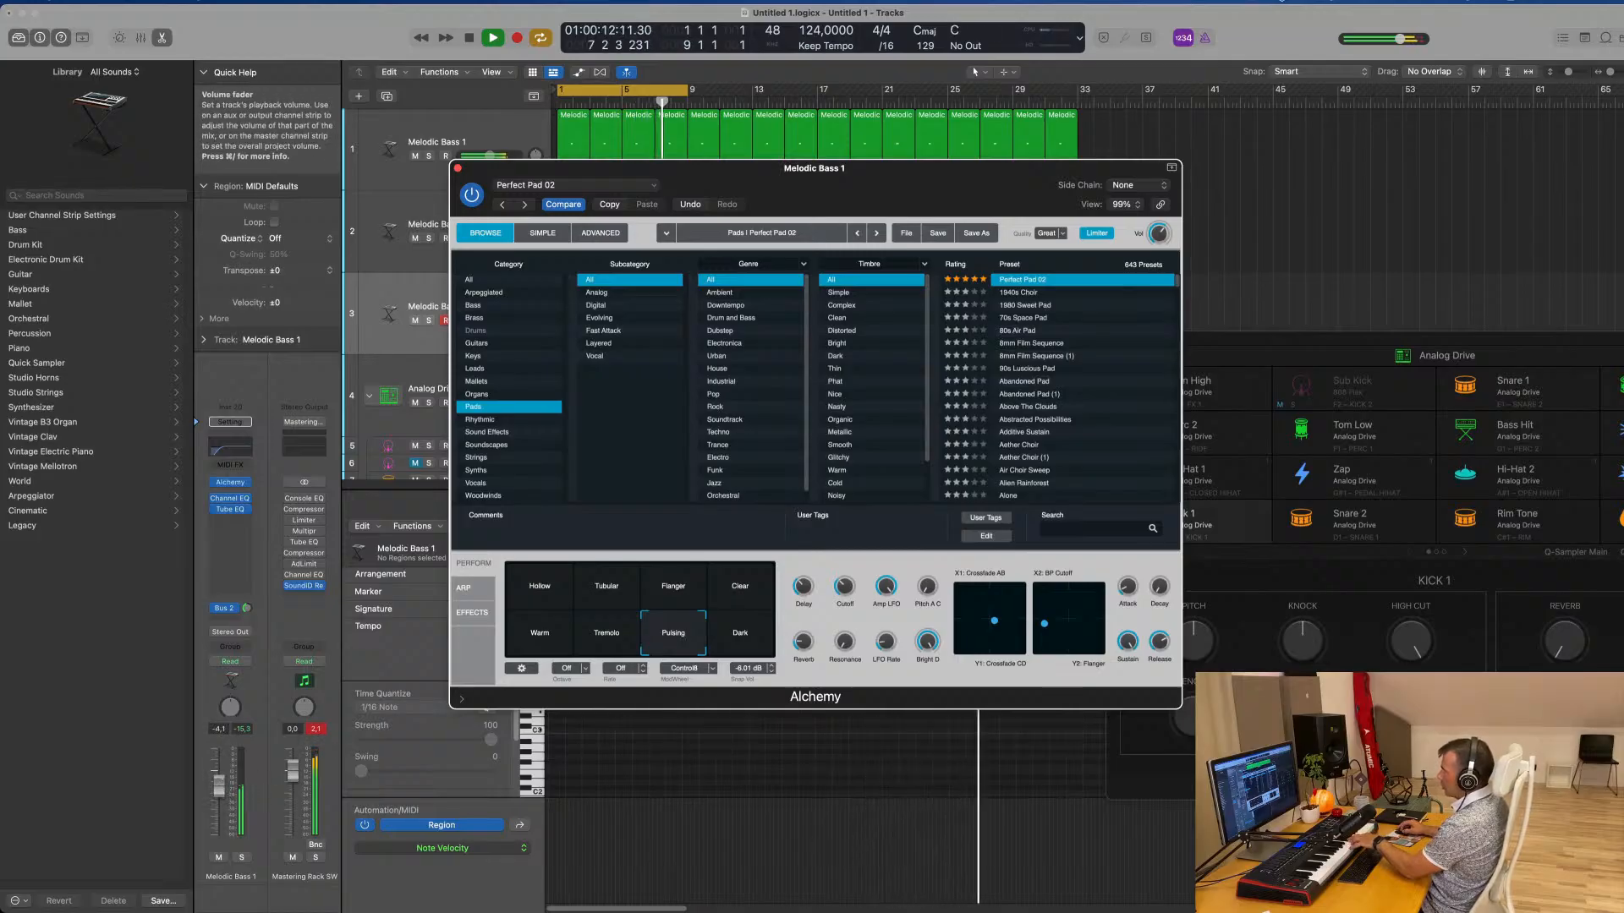
drag(219, 785, 219, 784)
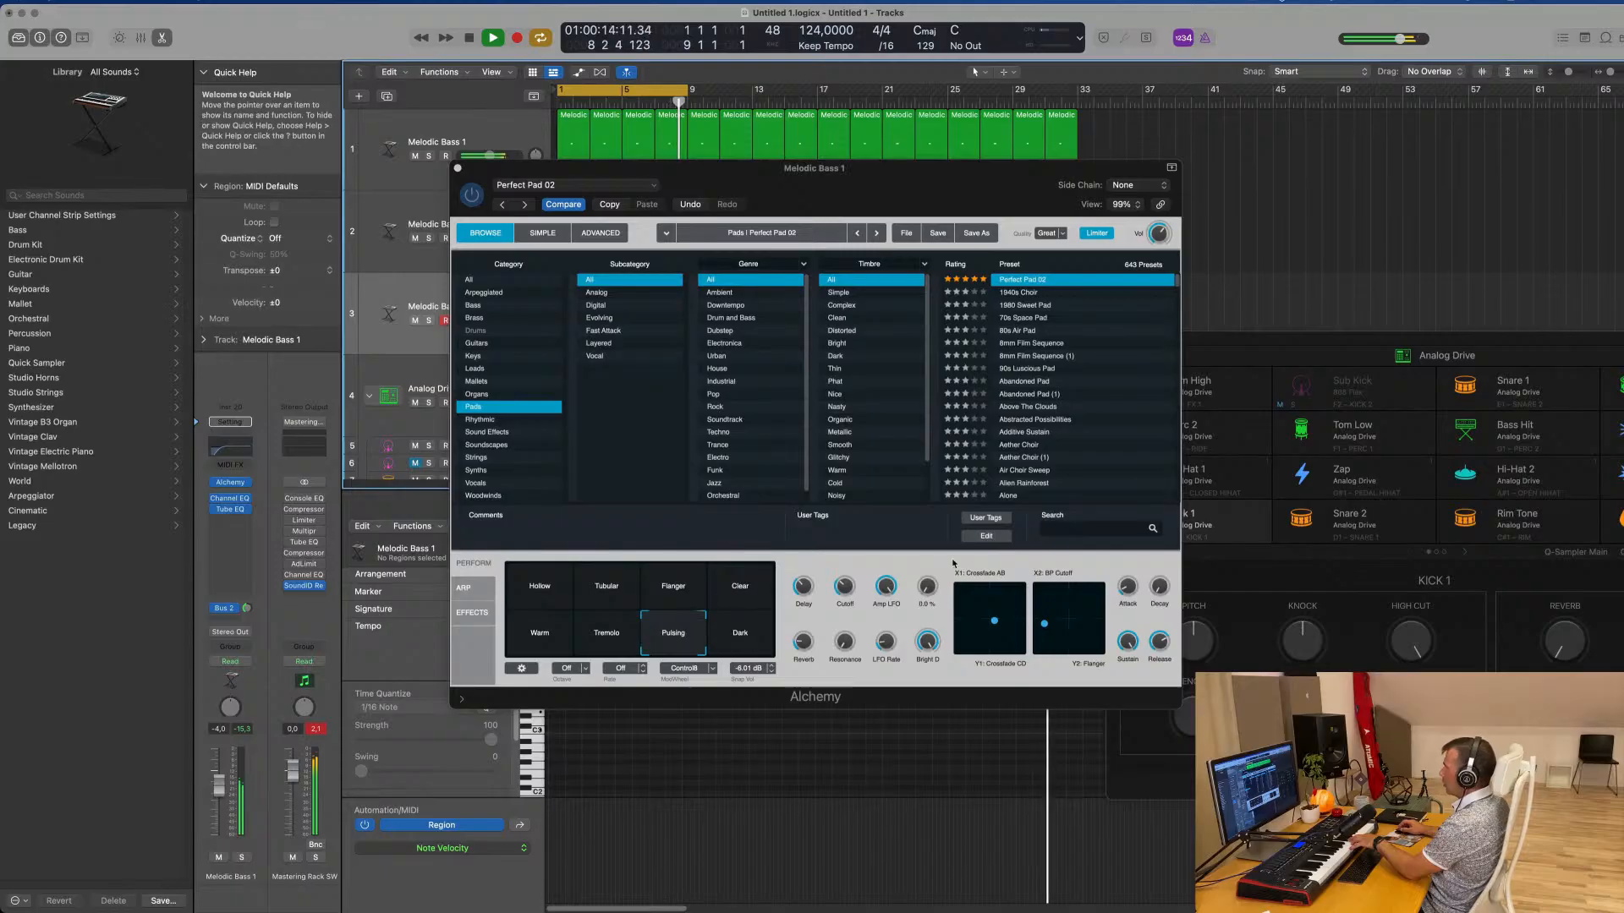
drag(884, 588, 886, 584)
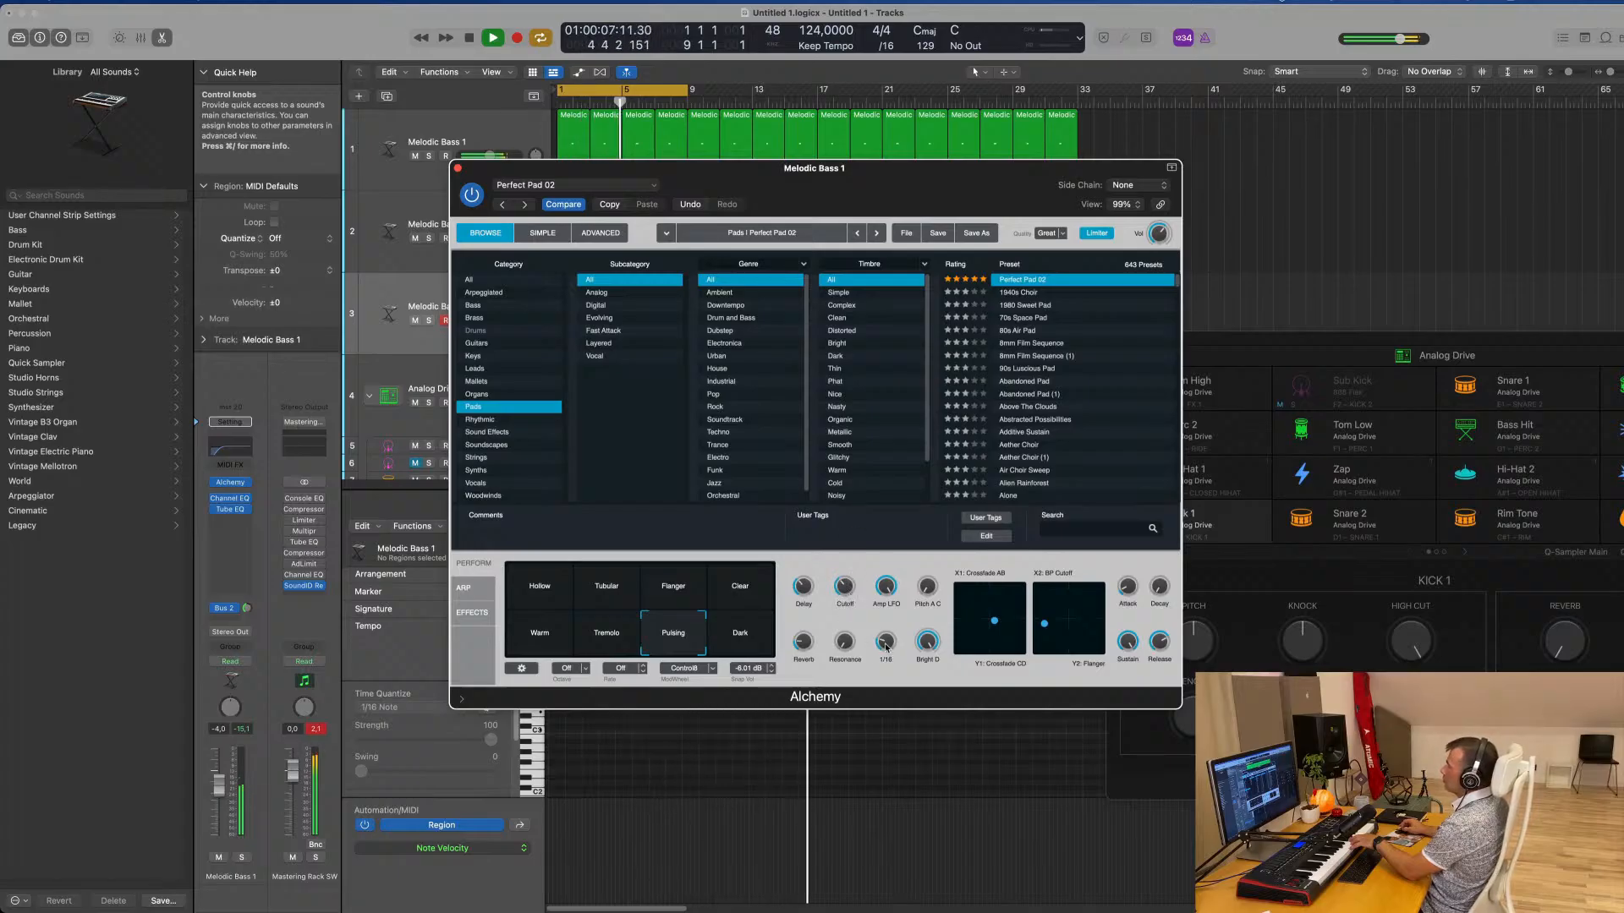
click(394, 642)
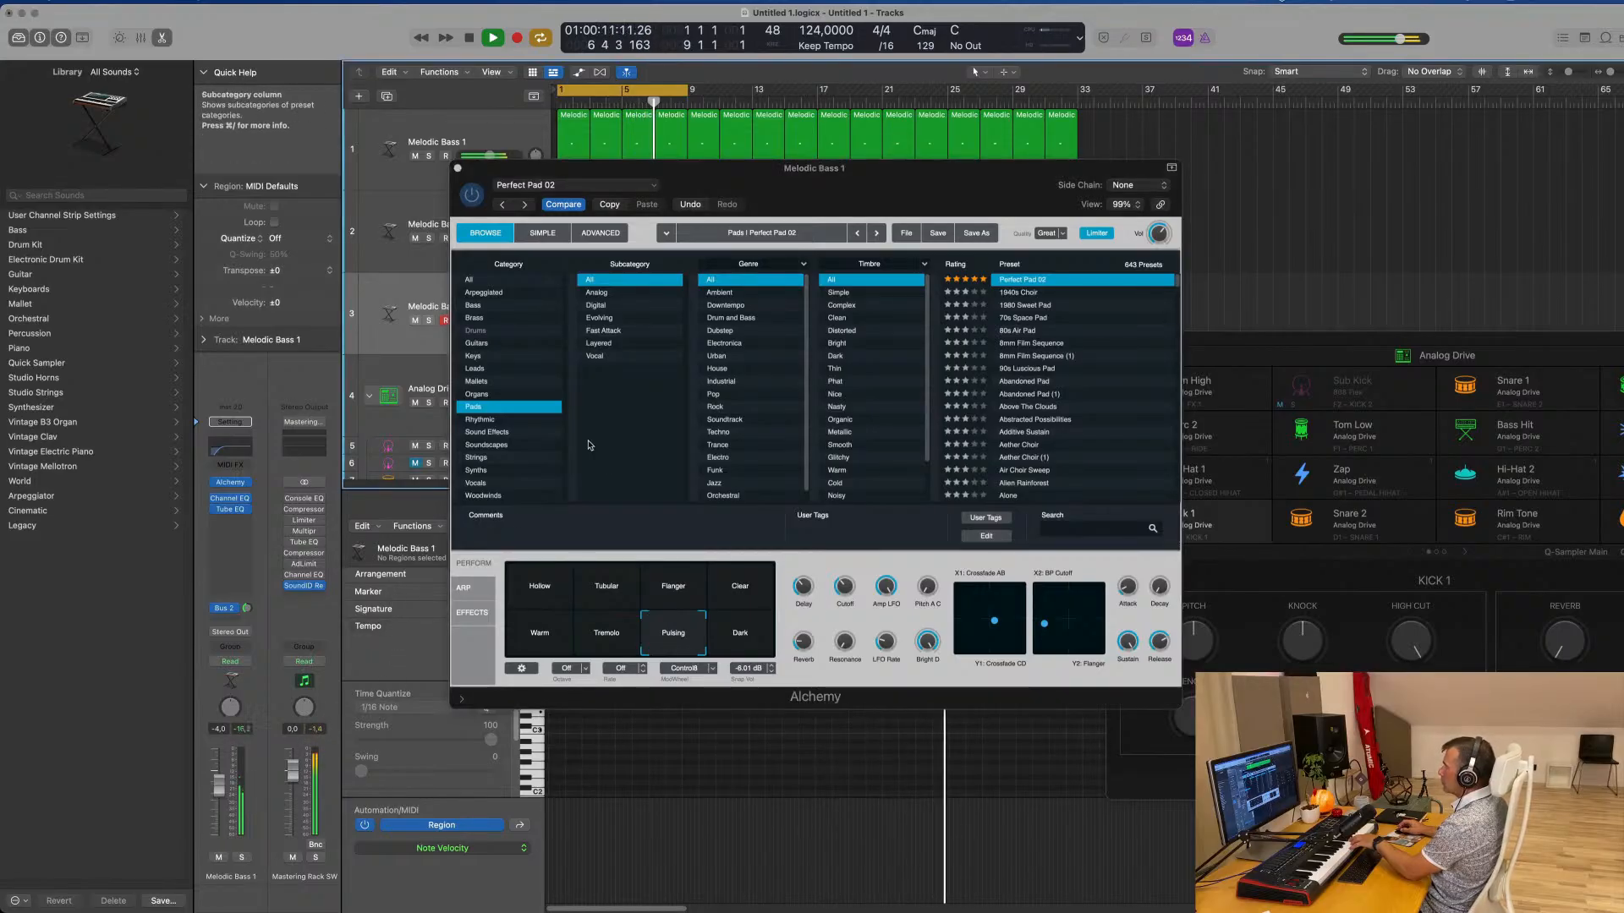
Compare the Warm, Tremolo, Dark, Clear and Flanger snapshots of Perfect Pad 02
click(542, 634)
click(589, 640)
click(749, 640)
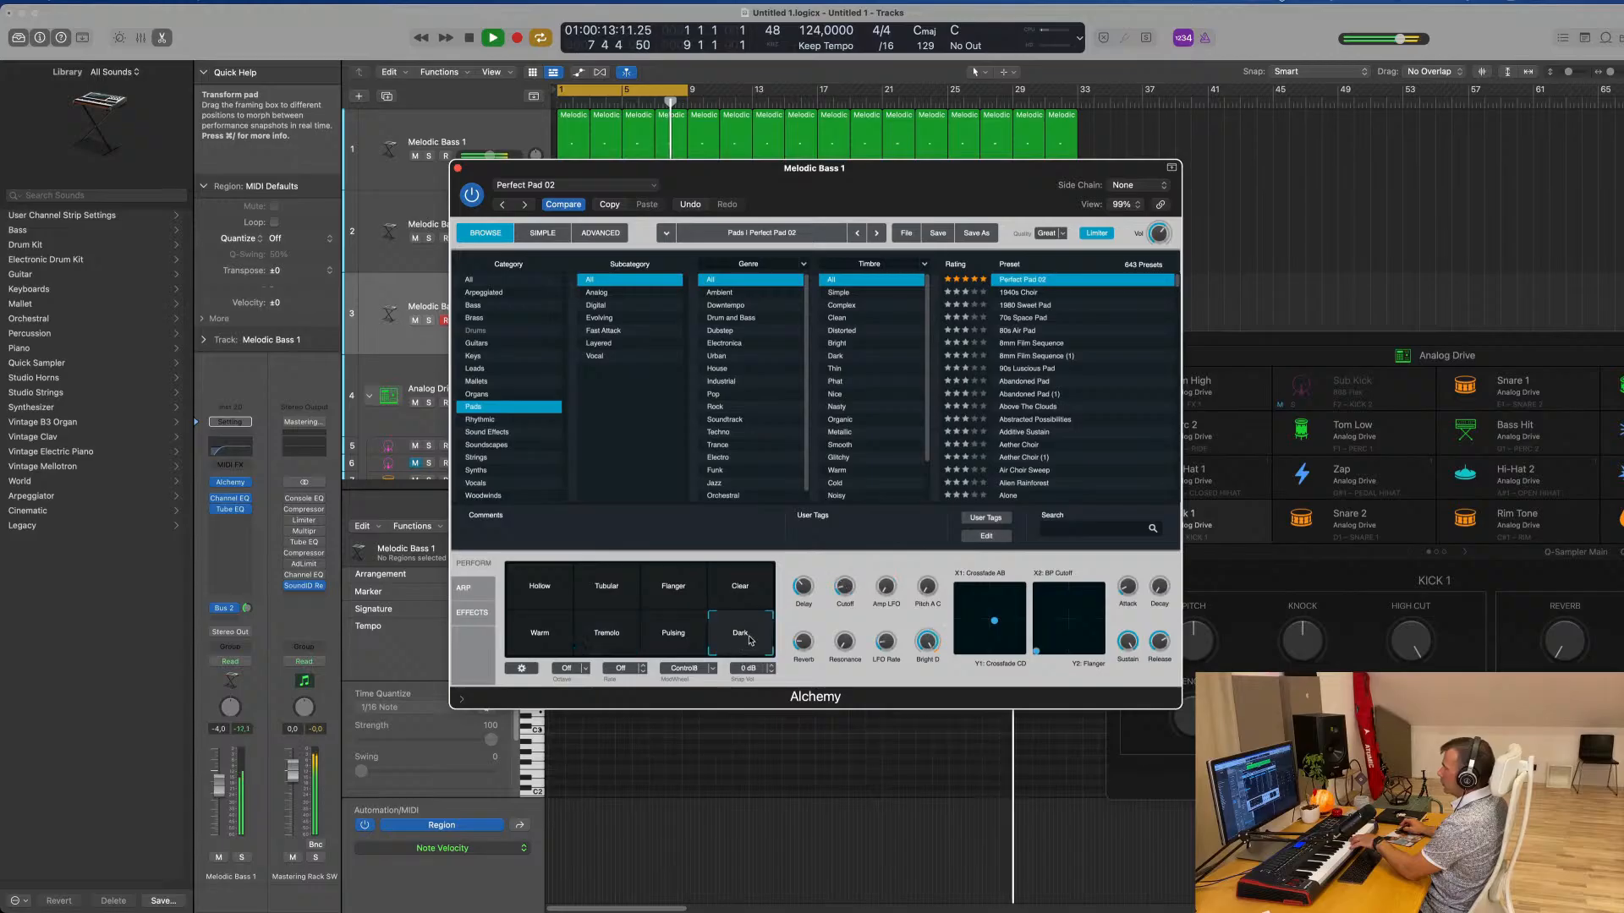
click(759, 592)
click(673, 586)
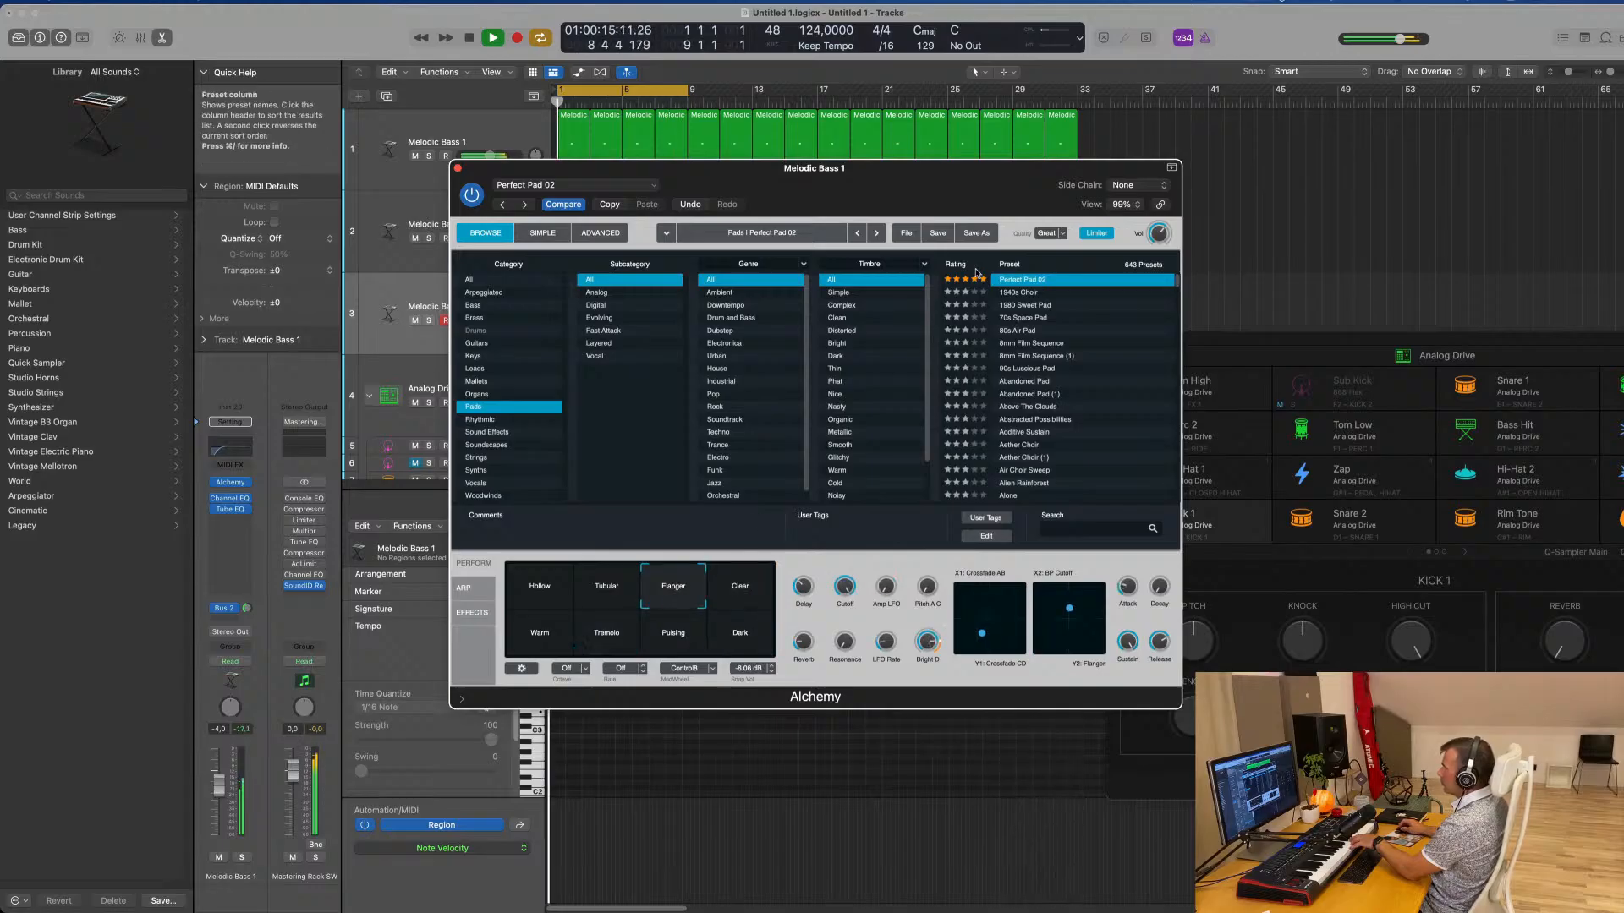
Load the Perfect Pad 01 preset from the name-sorted list and try its Rich, Stirred, Shaken and Gentle snapshots
click(1011, 265)
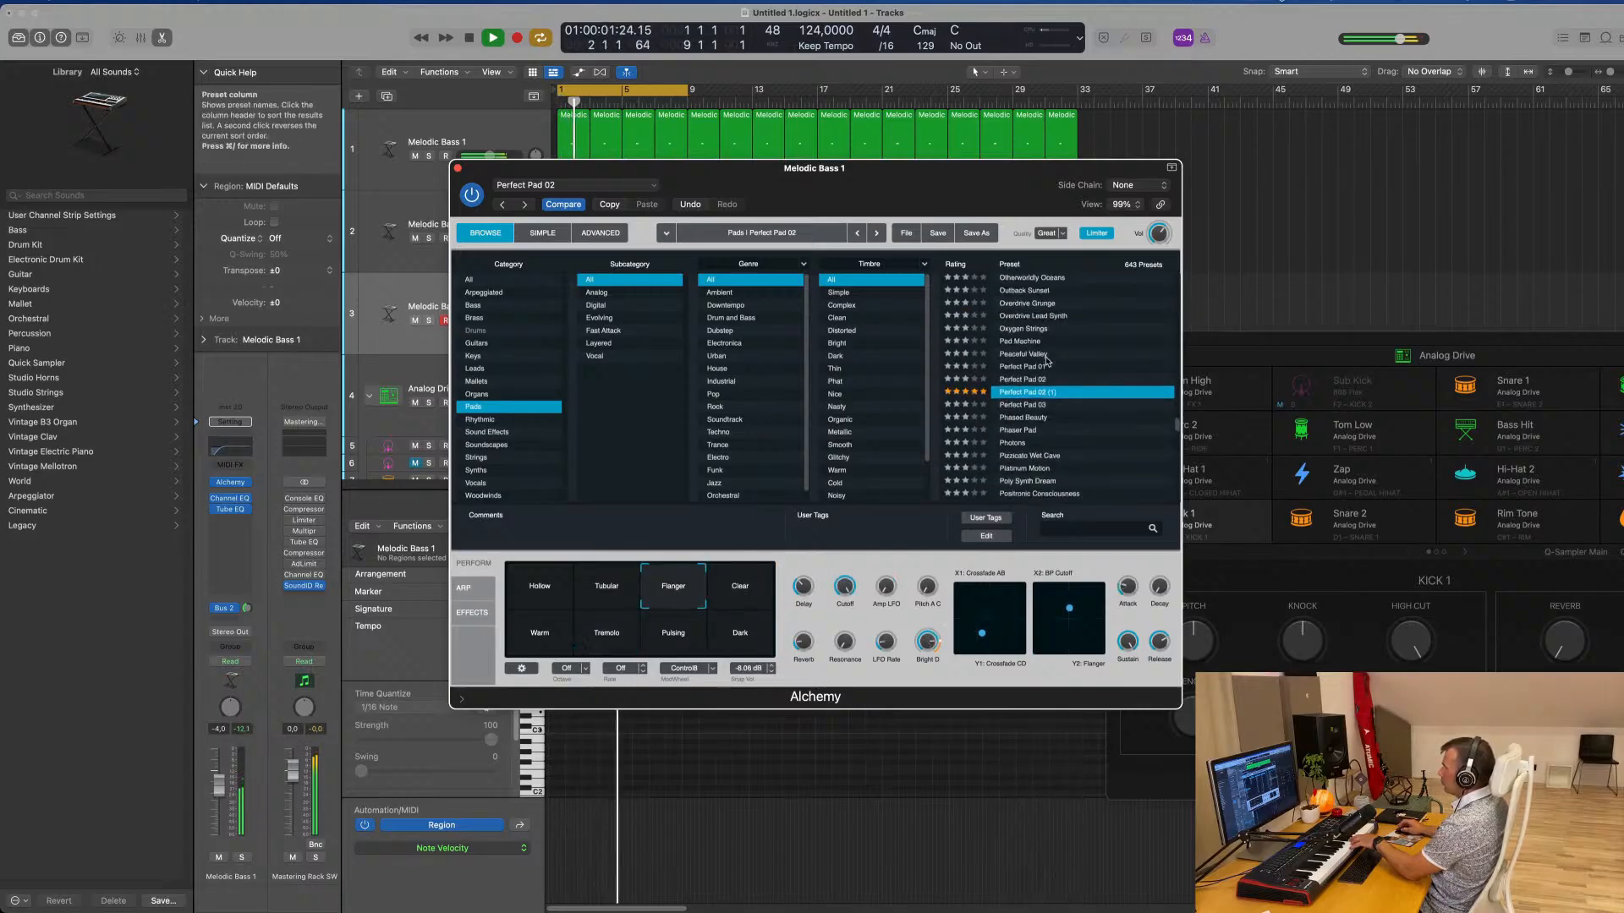
click(1025, 380)
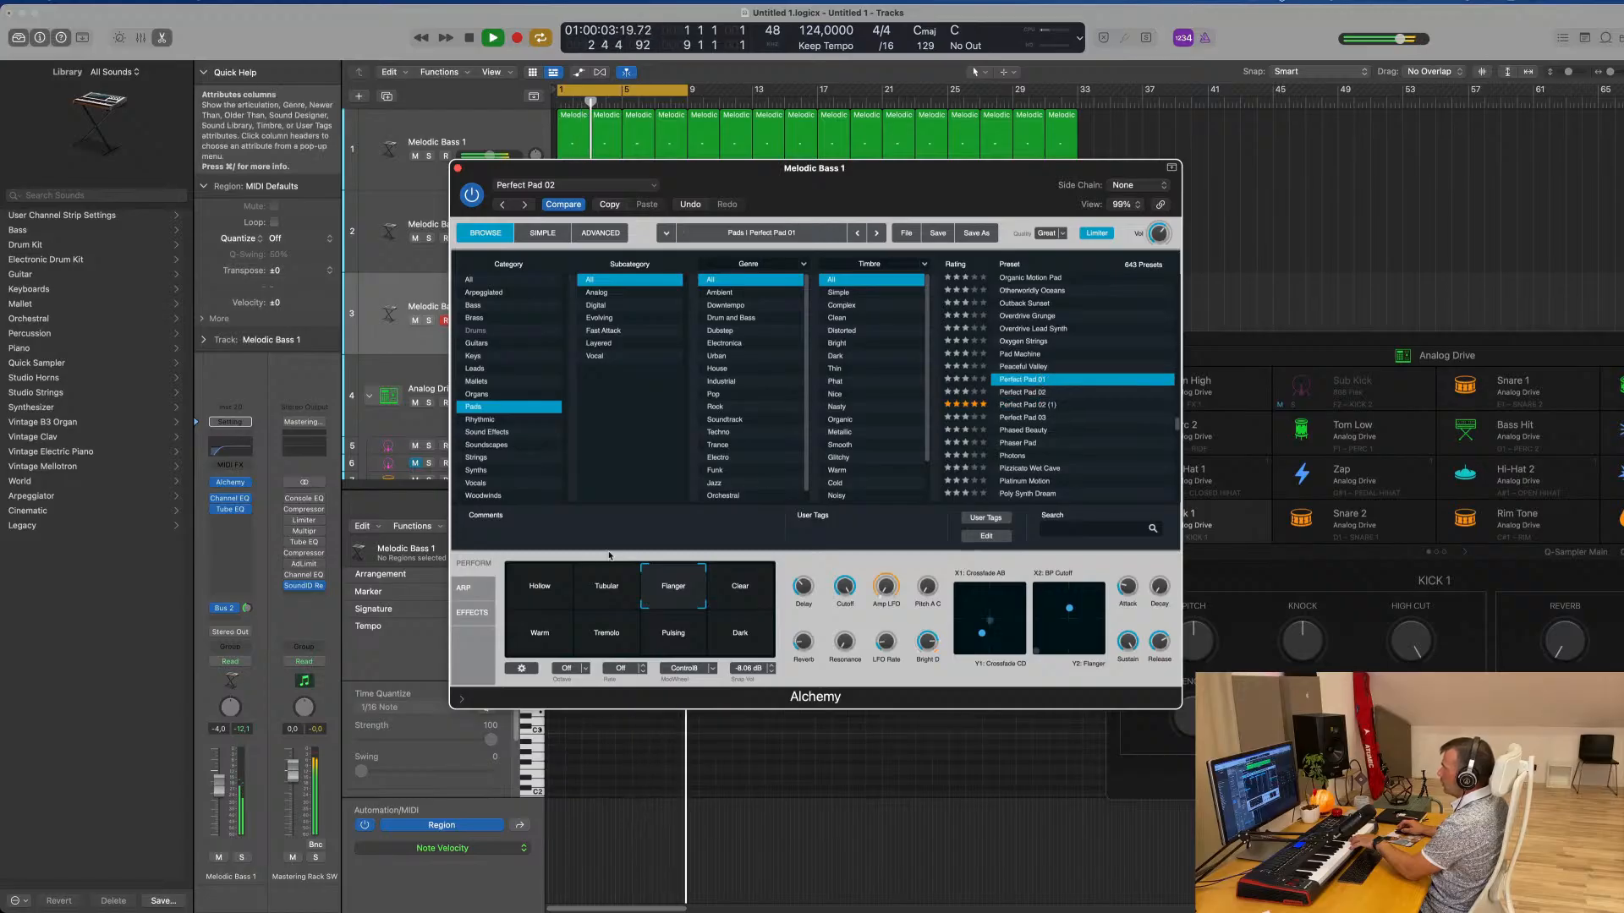
click(608, 587)
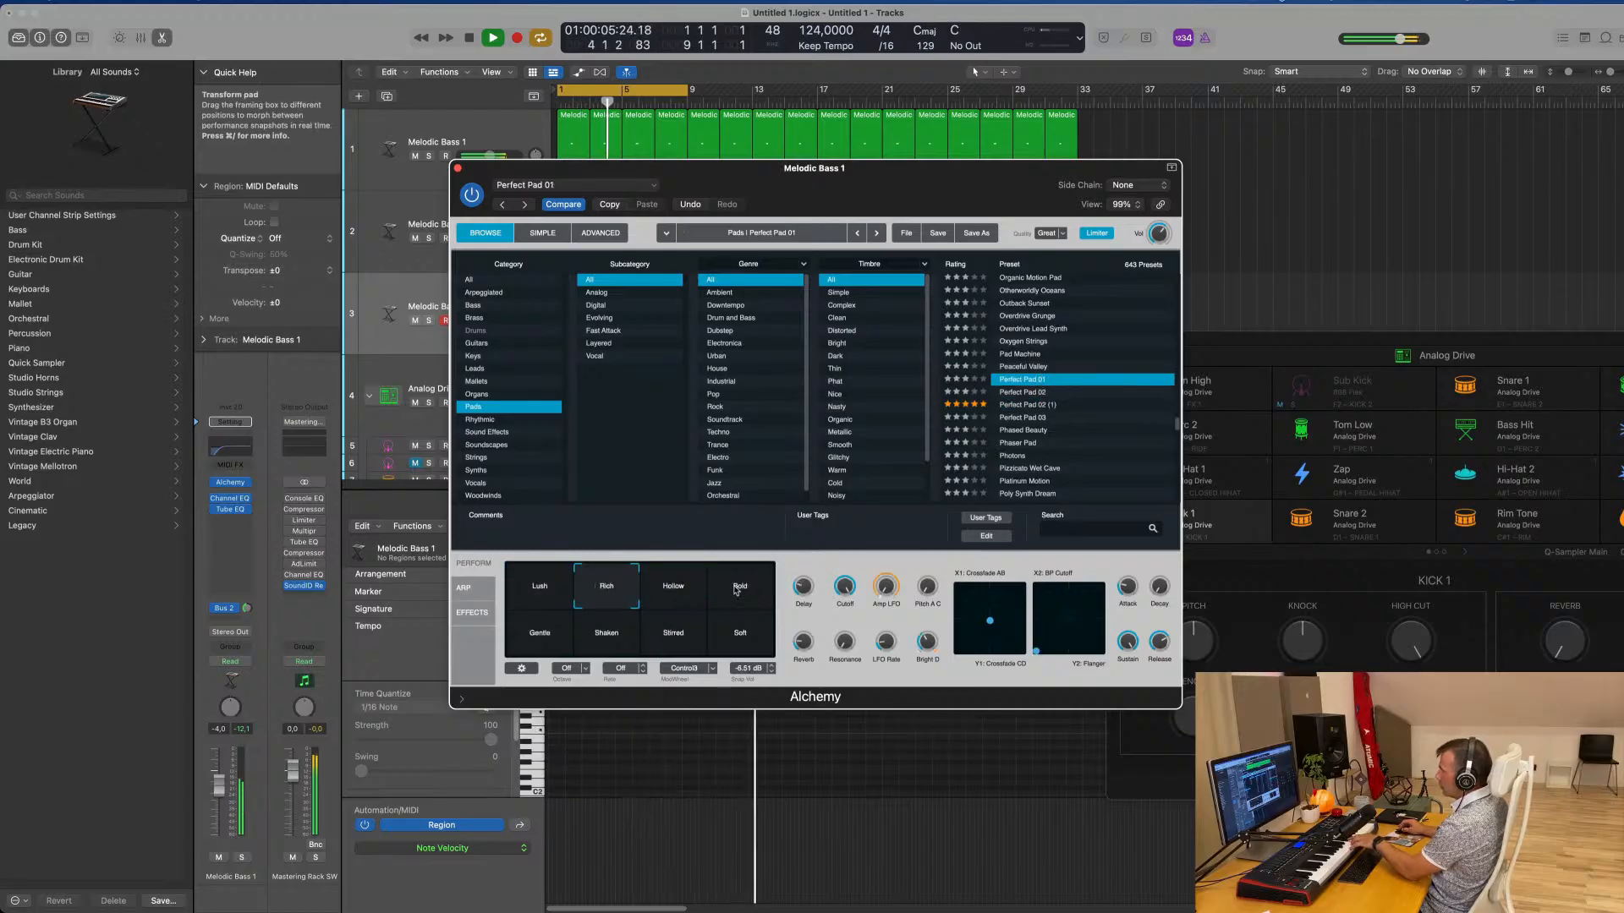
click(674, 634)
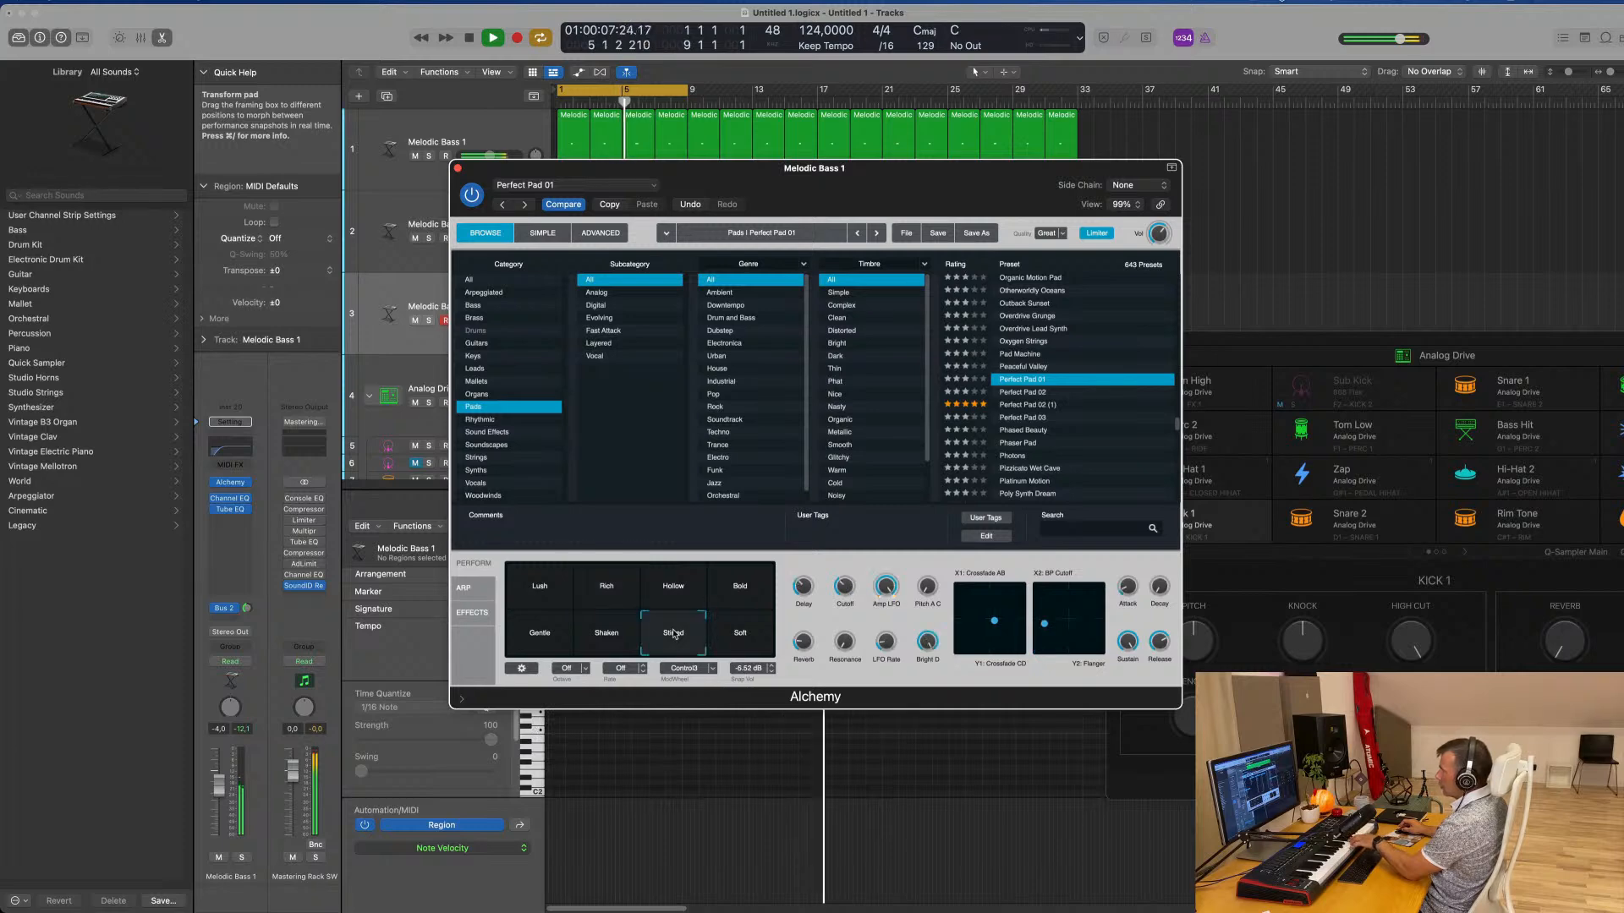
click(612, 638)
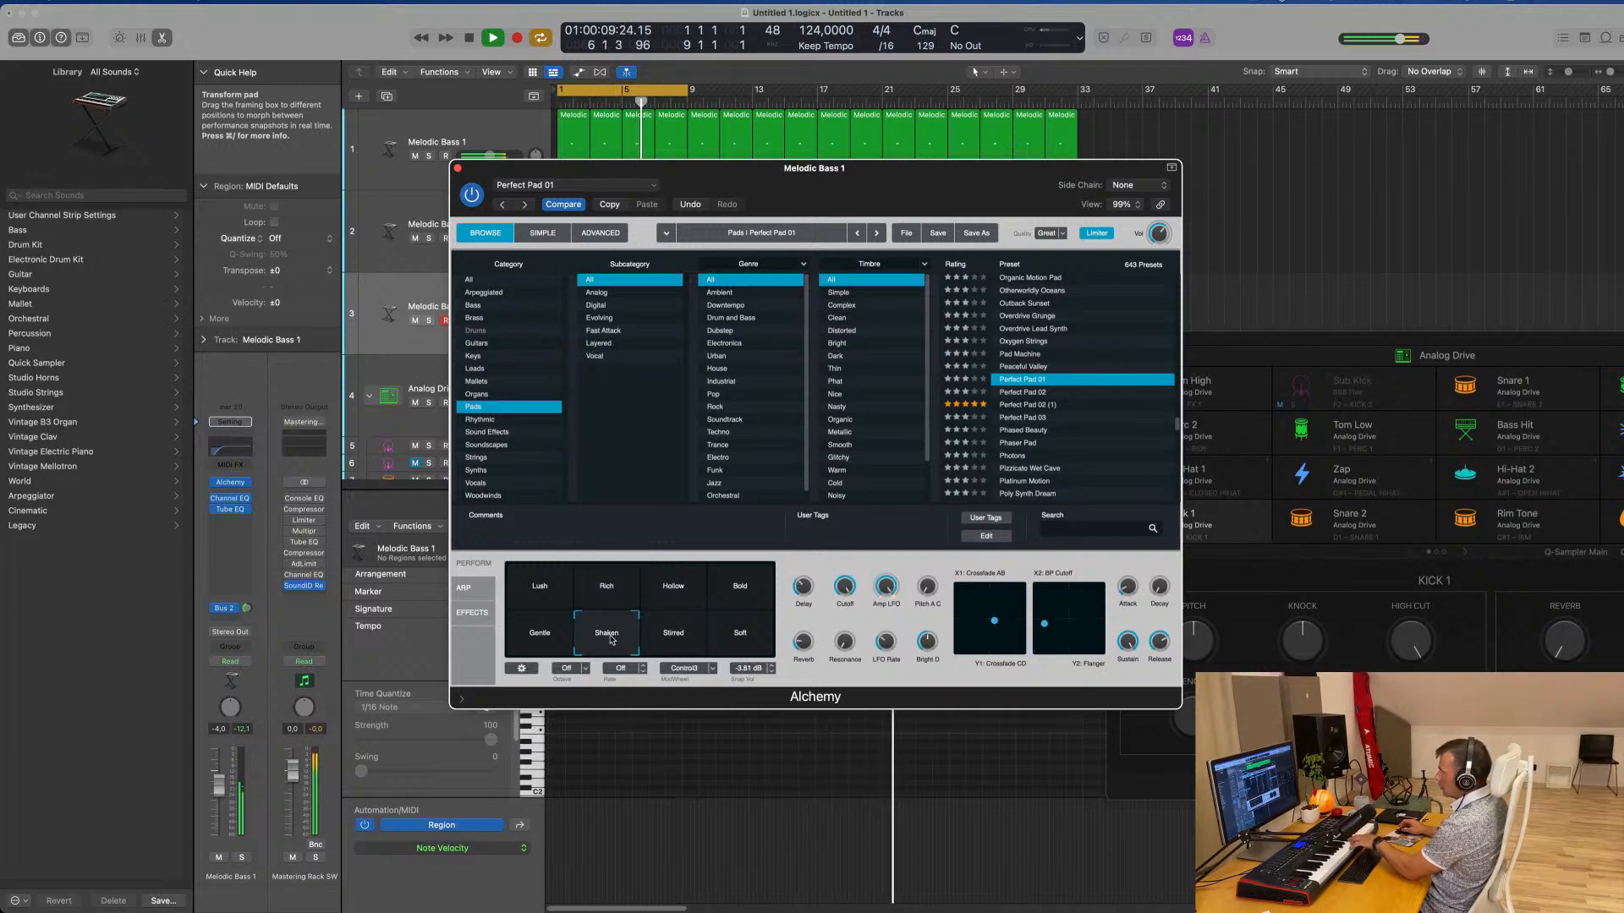
click(559, 640)
click(617, 639)
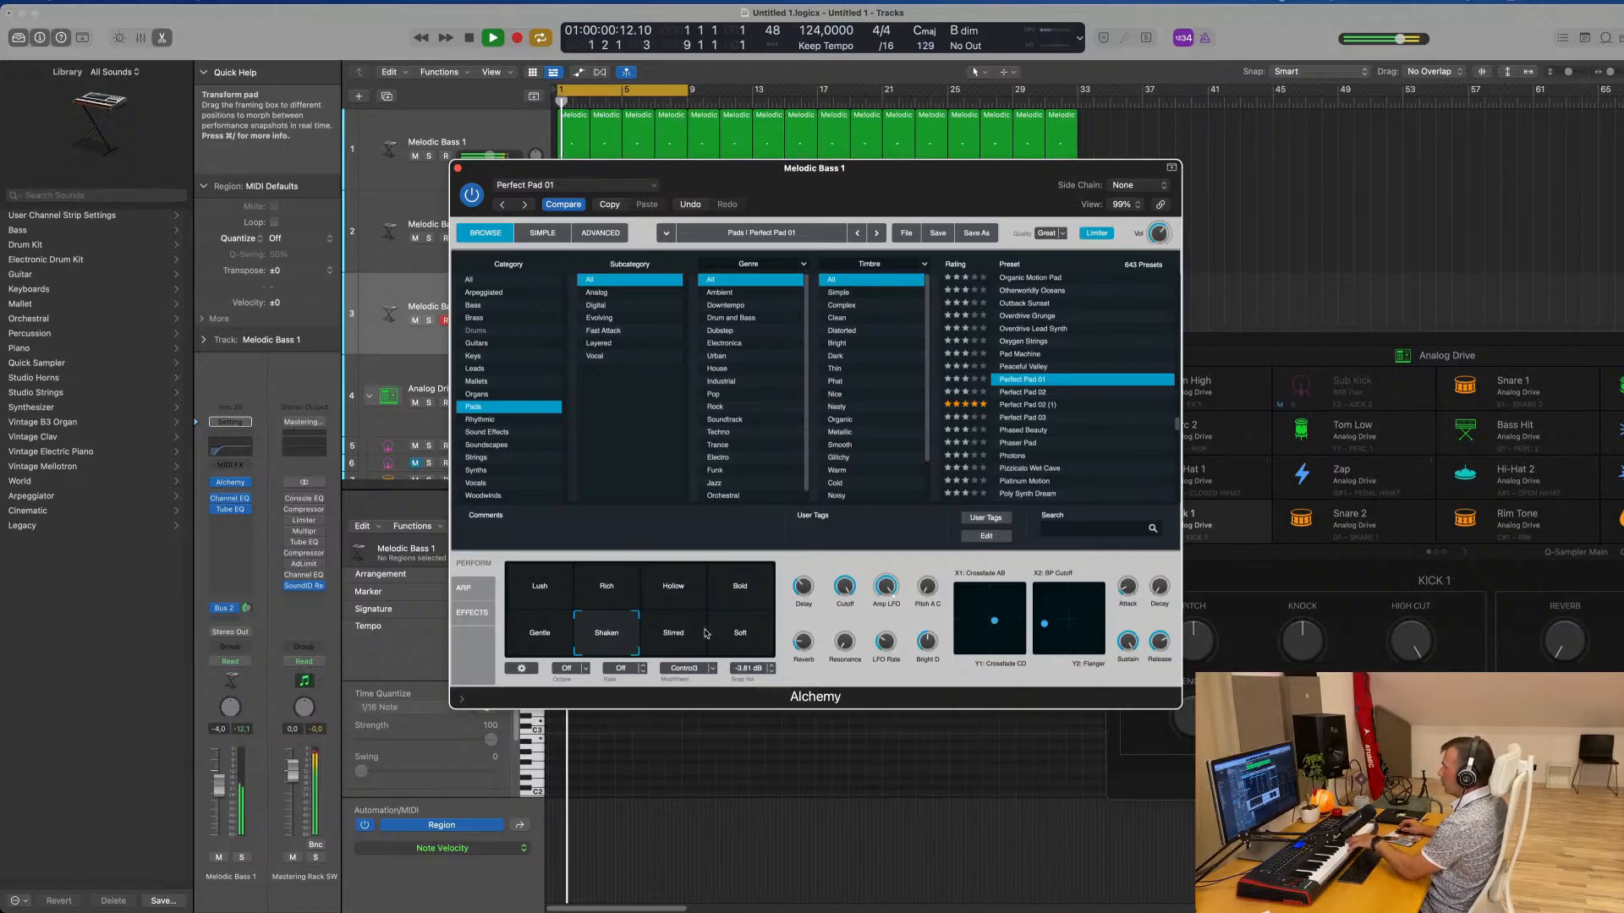
Compare the Bold, Shaken, Stirred, Soft and Gentle snapshots of Perfect Pad 01, and select Bold
click(744, 583)
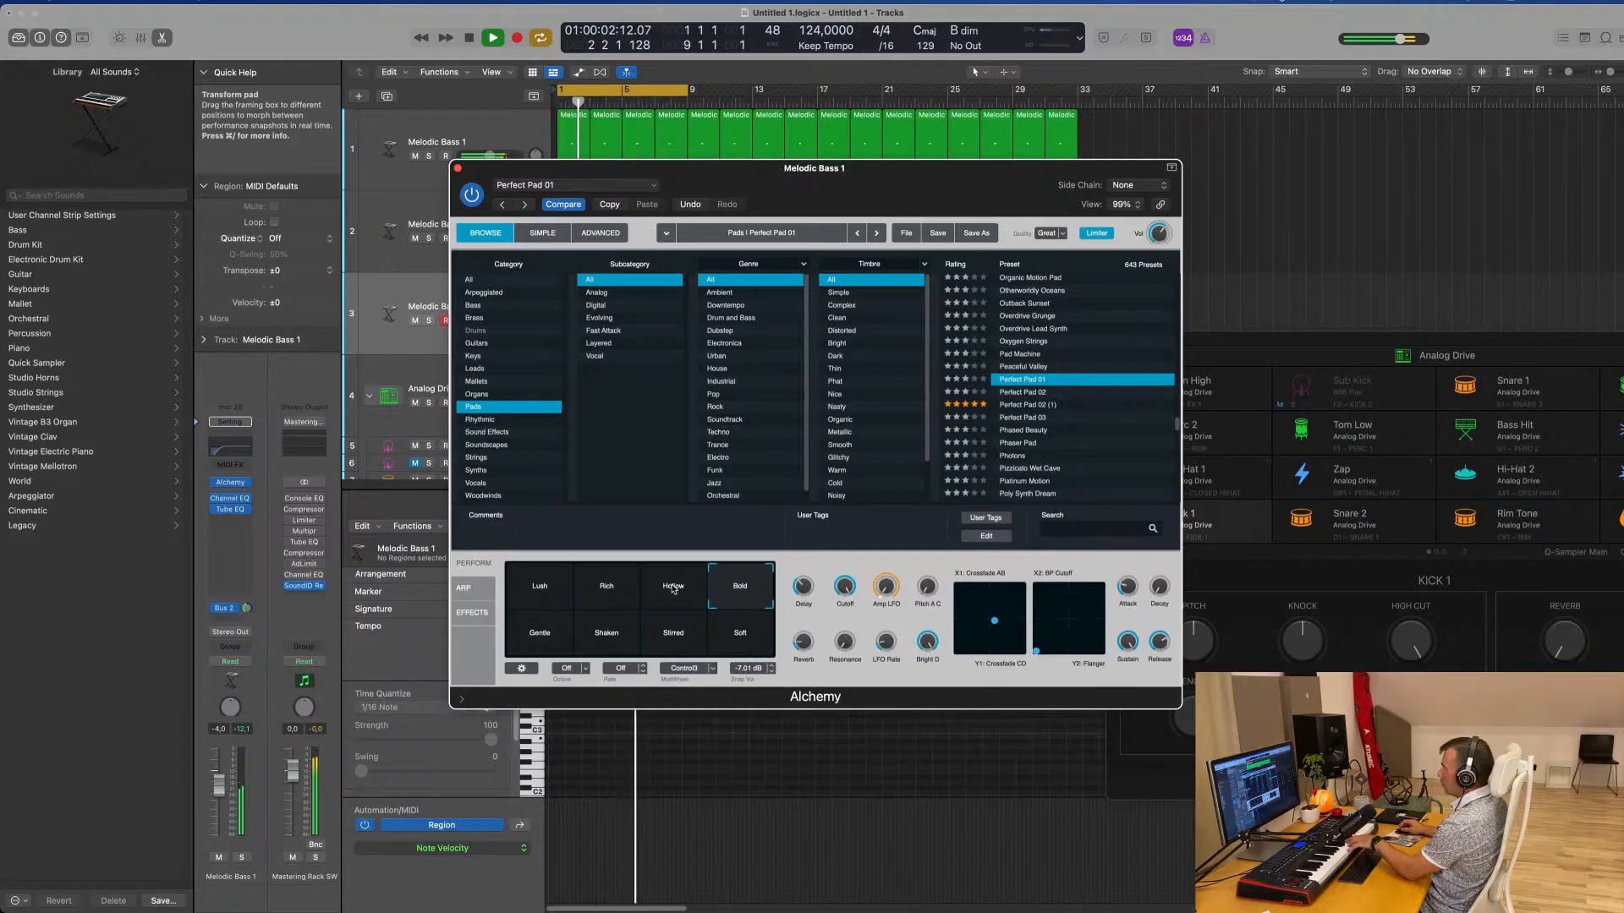
click(624, 640)
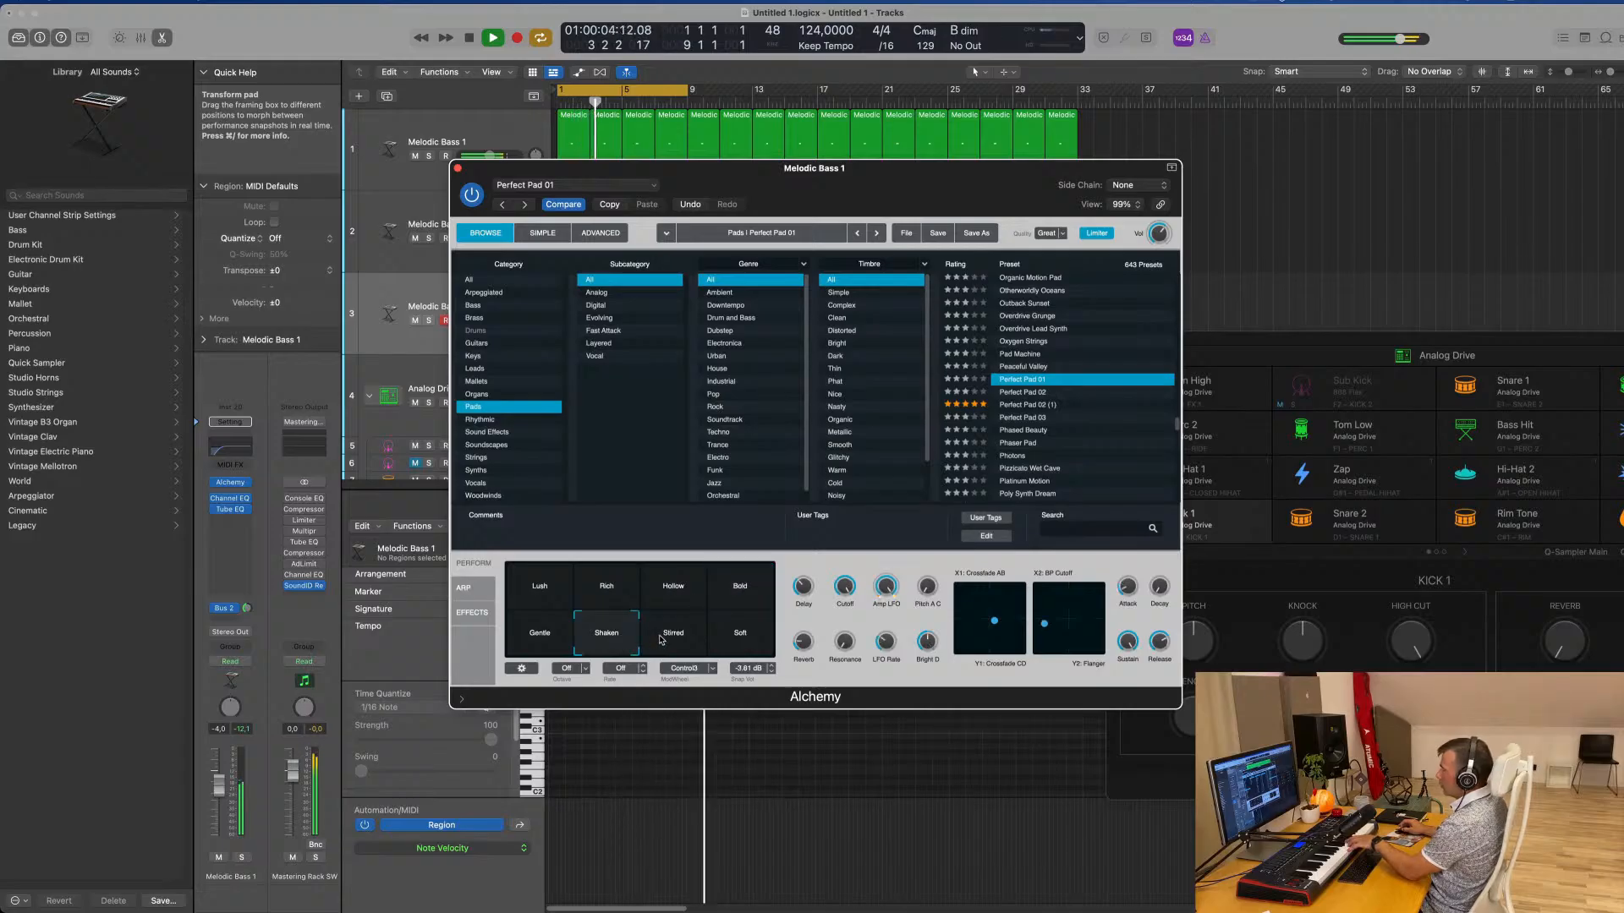
click(673, 636)
click(729, 638)
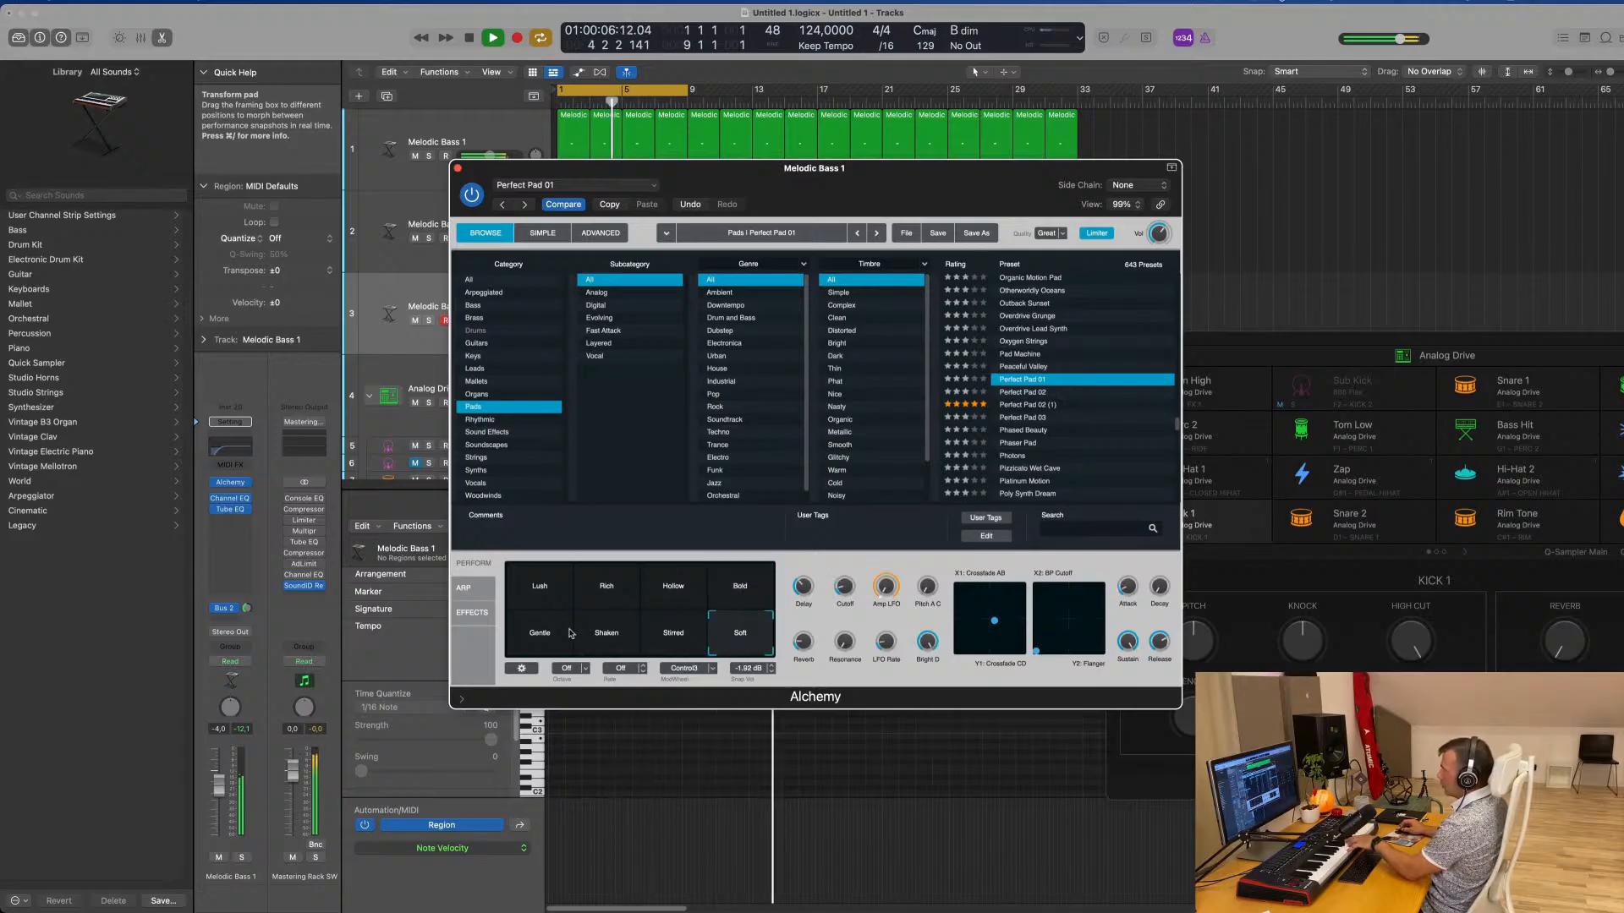
click(518, 632)
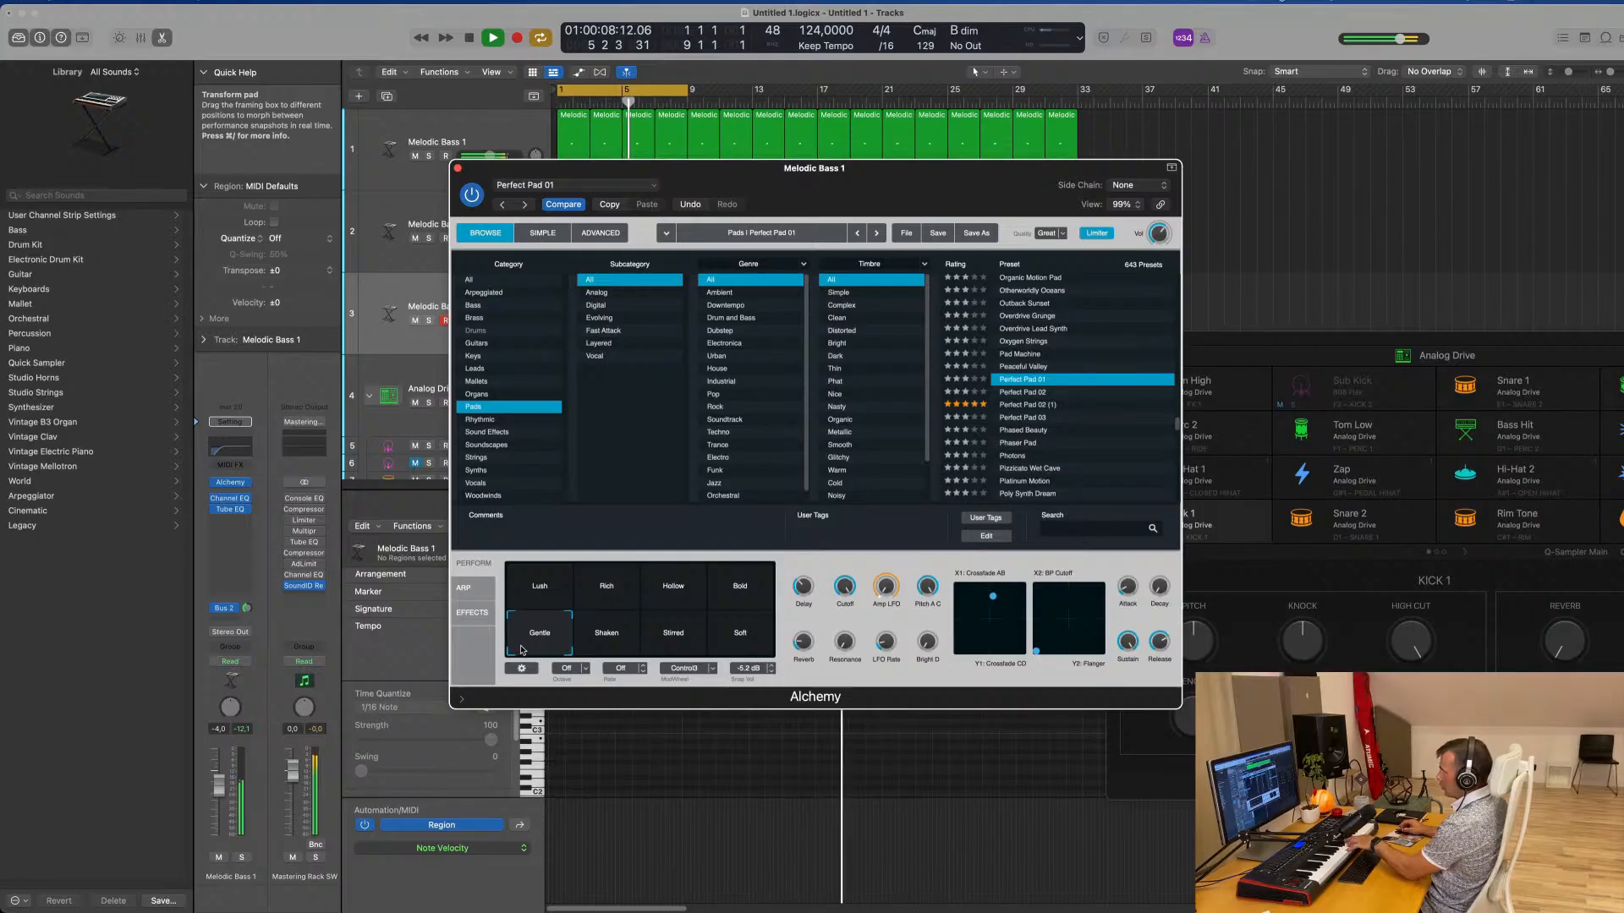
click(670, 642)
click(738, 651)
click(747, 586)
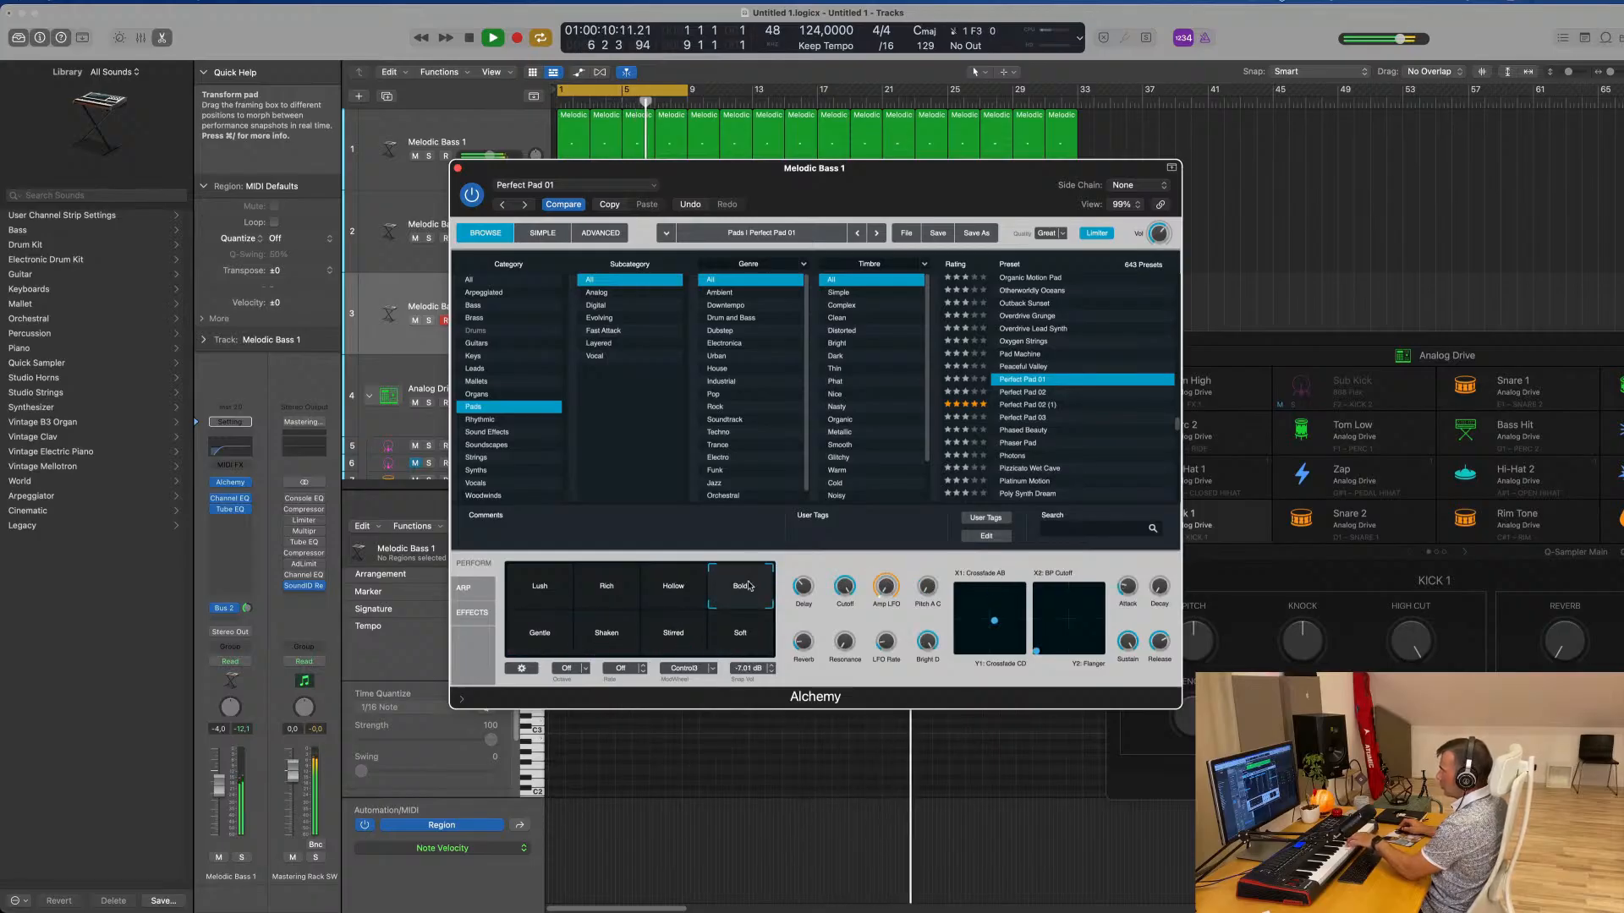
Raise the pad track's volume to about -0.2 dB and move the Alchemy window clear of the track regions
mouse_move(808, 574)
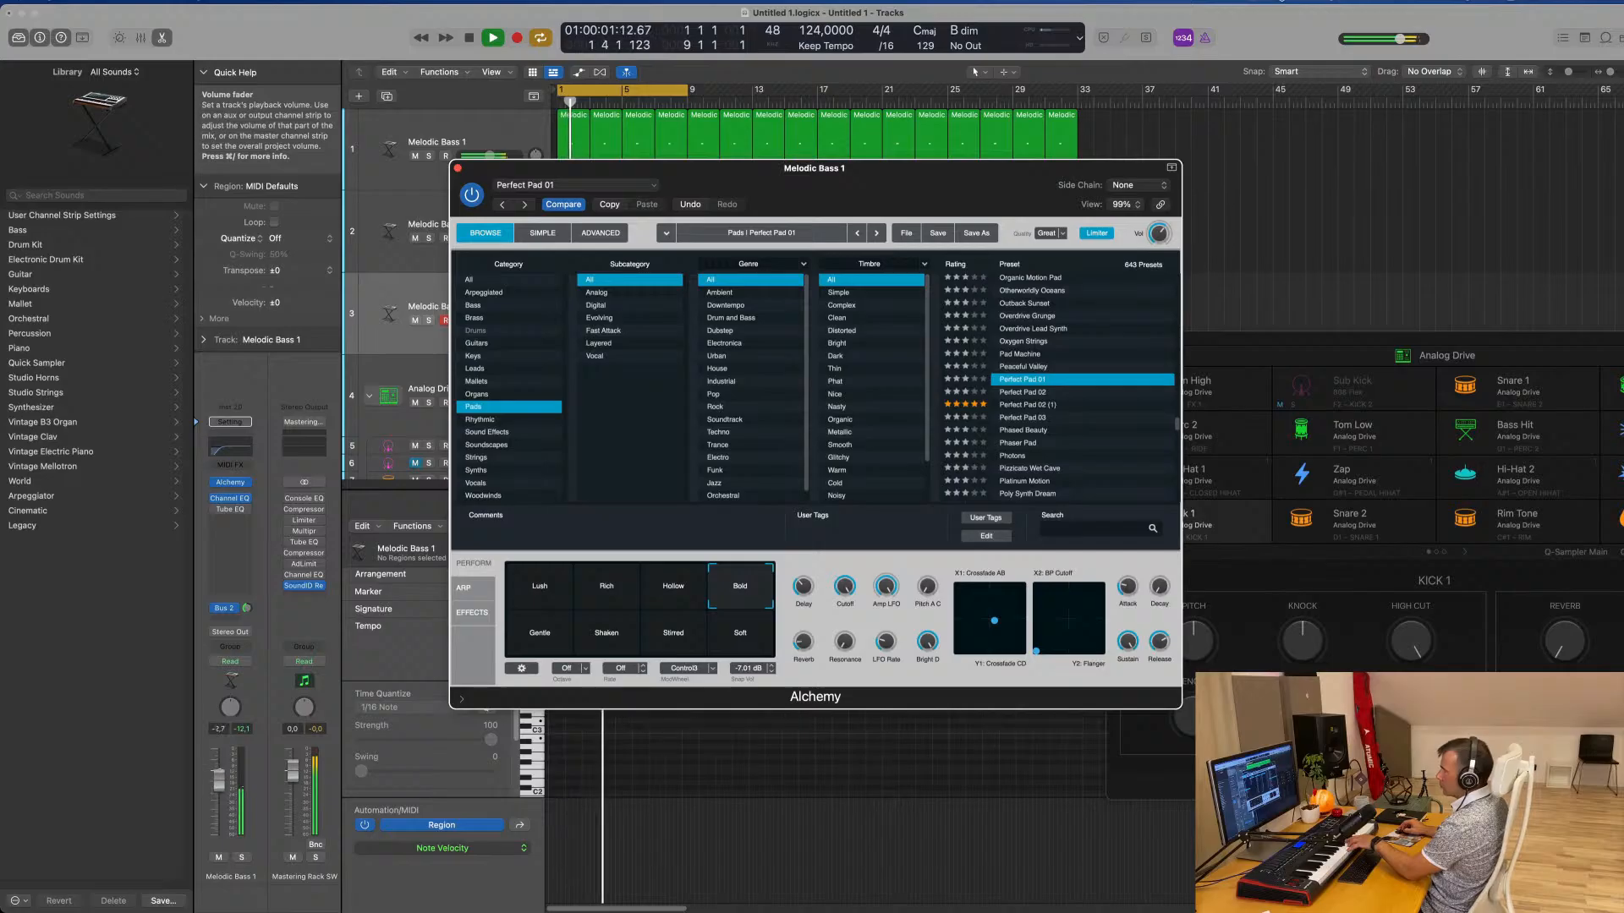
click(221, 755)
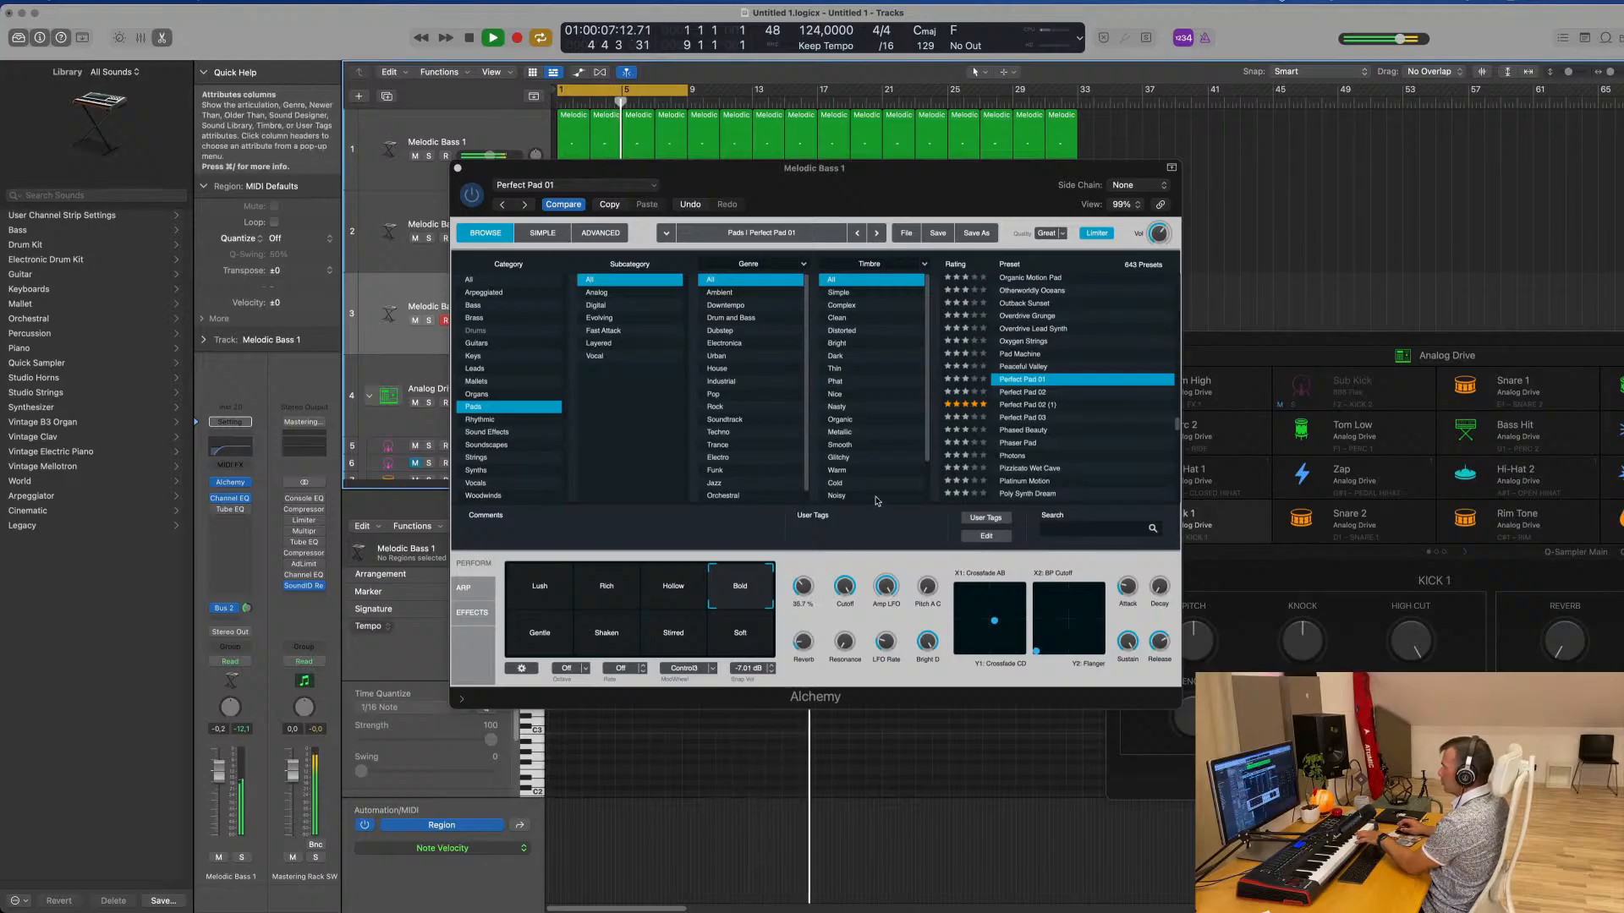
drag(964, 180, 1250, 237)
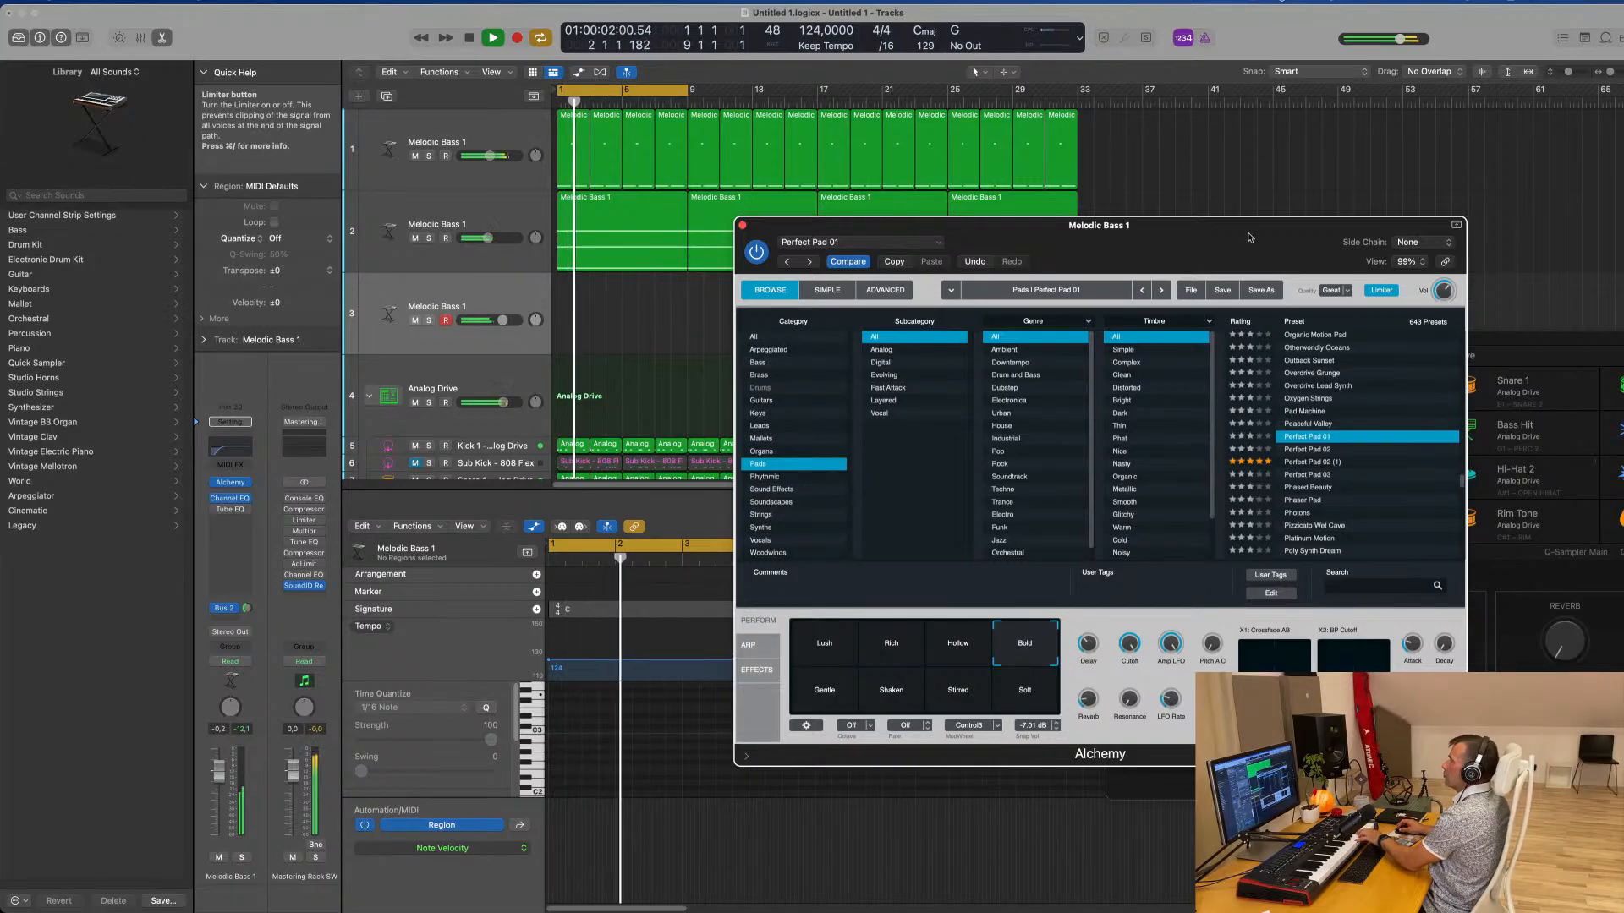
Record a four-bar pad chord part on the third track, move its region to bar 1, and close Alchemy
key(r)
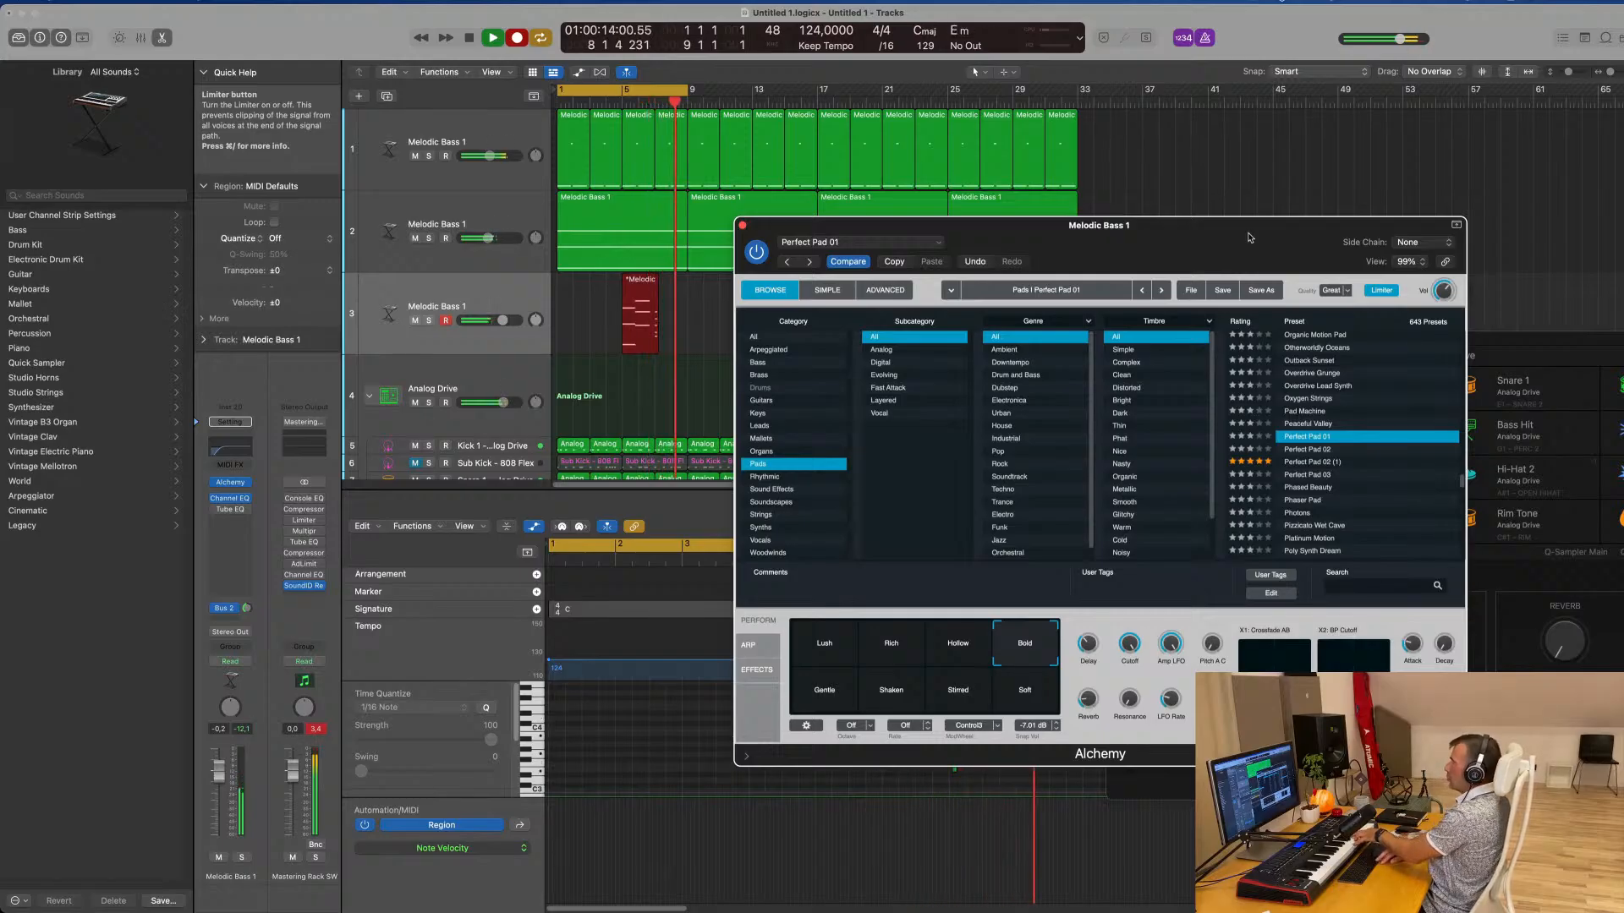
key(space)
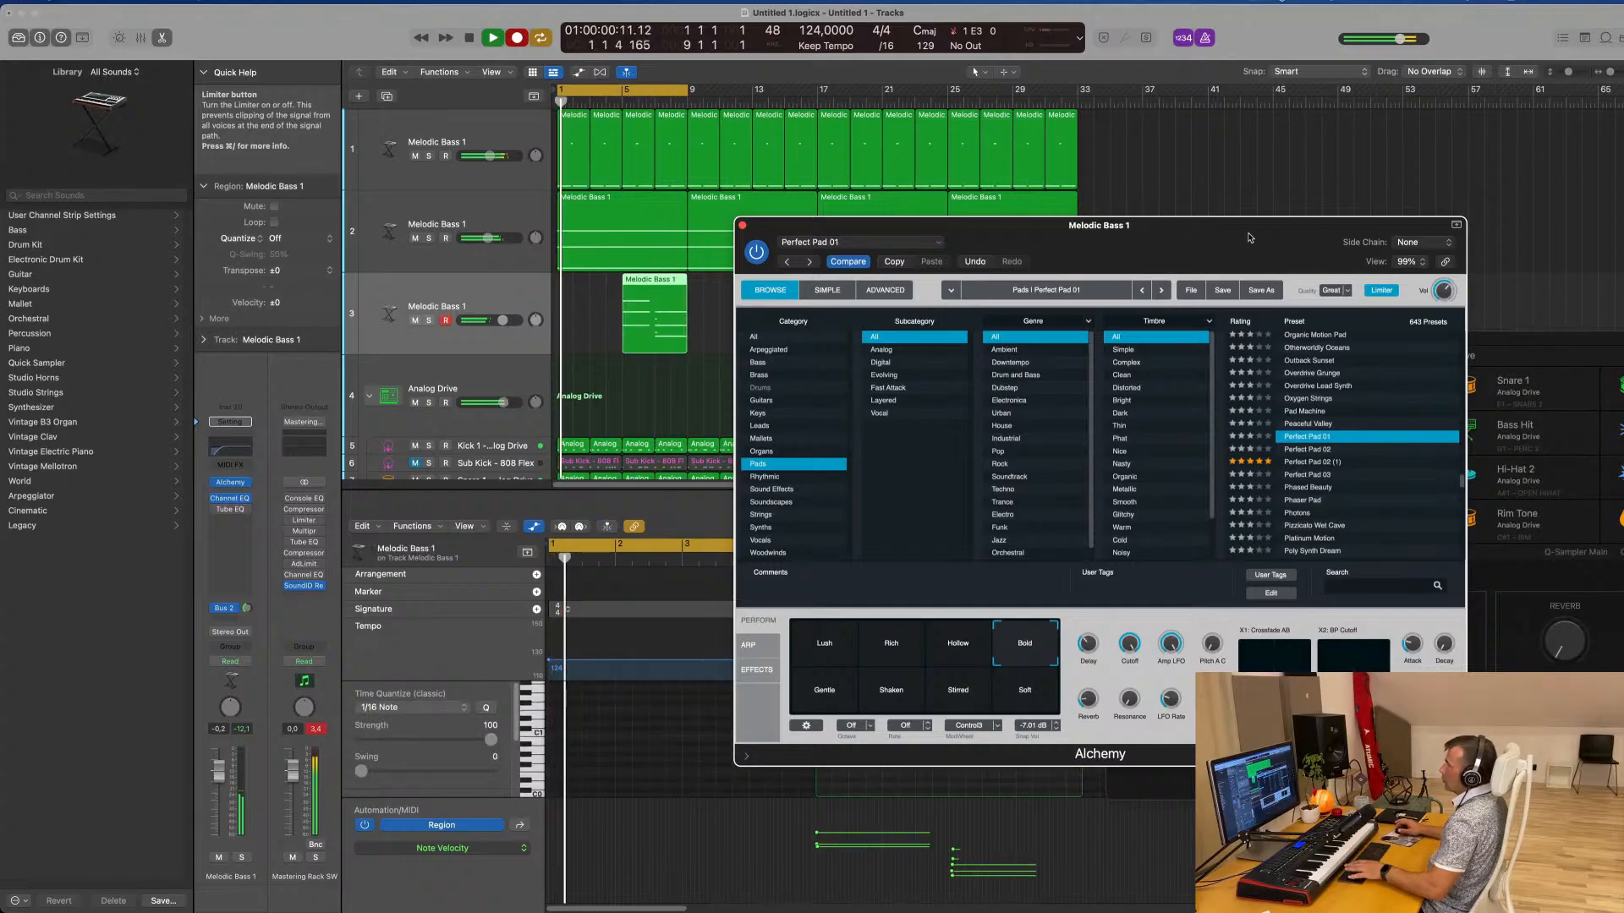
drag(655, 285, 592, 287)
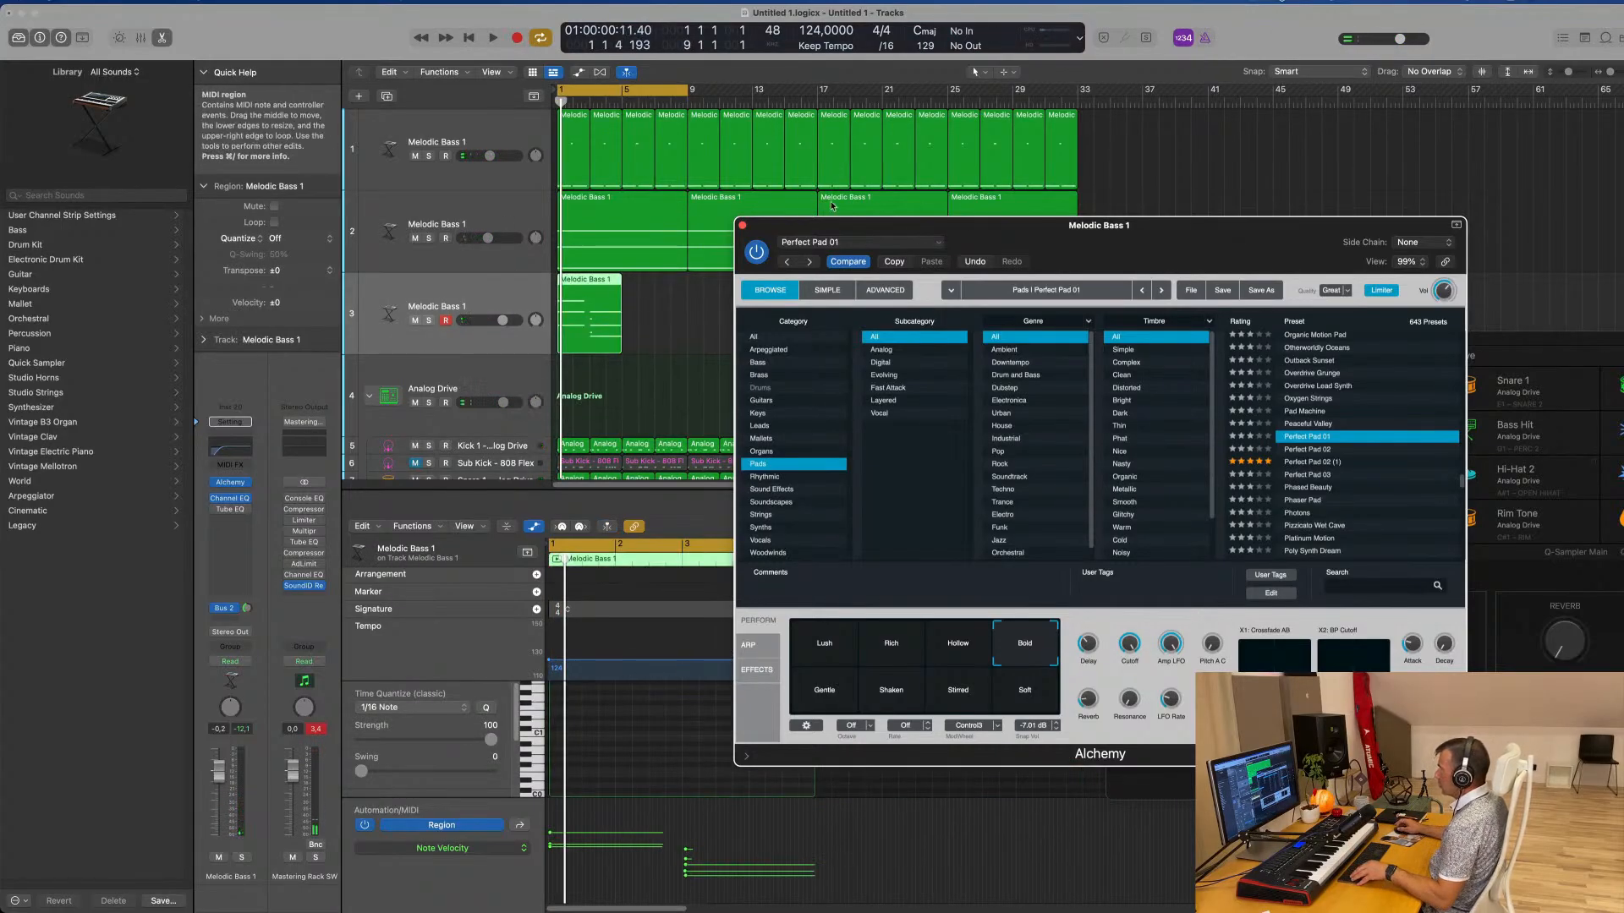
click(742, 227)
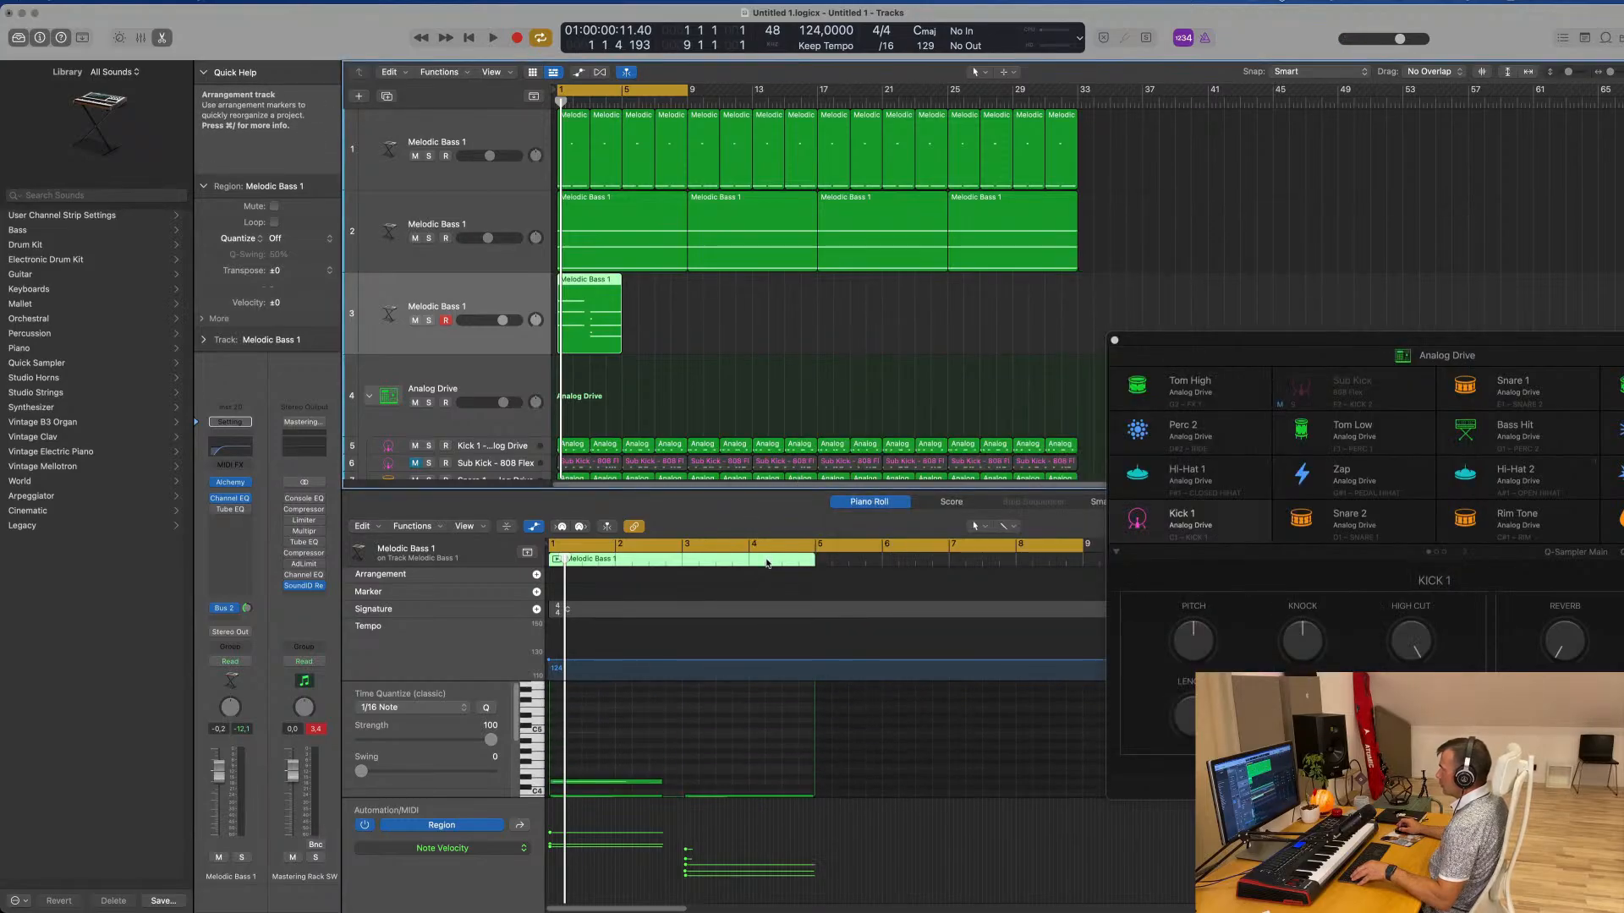
Align the pad region's second chord with bar 3 and extend the first chord's notes to meet it
scroll(694, 738, down, 1)
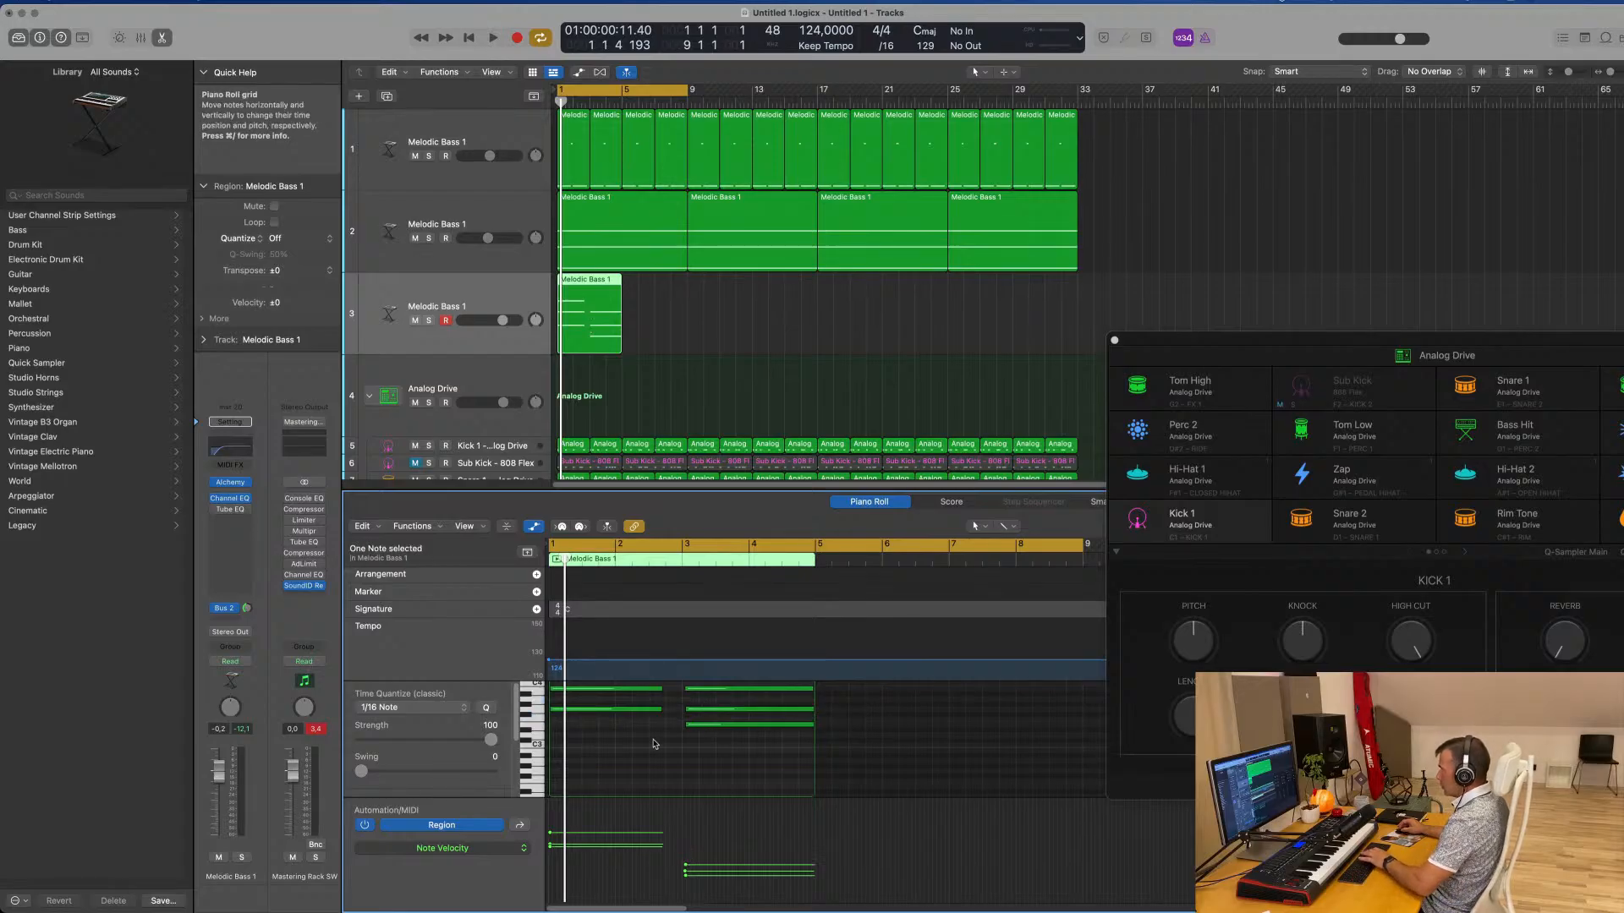
key(super+a)
scroll(658, 765, up, 2)
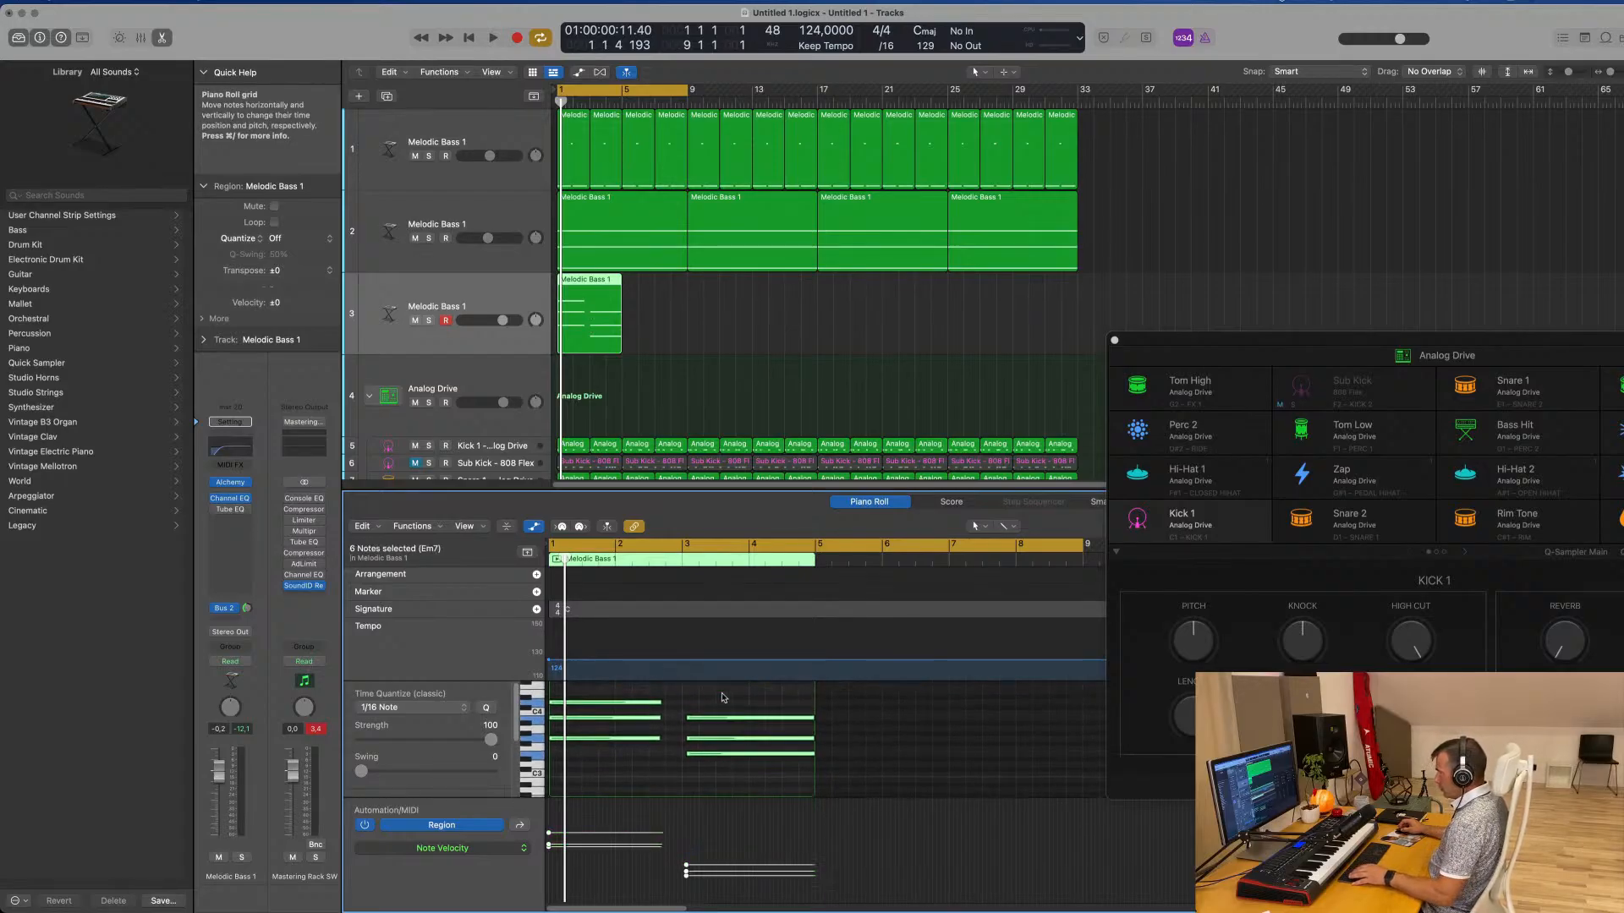
click(722, 771)
scroll(738, 724, up, 1)
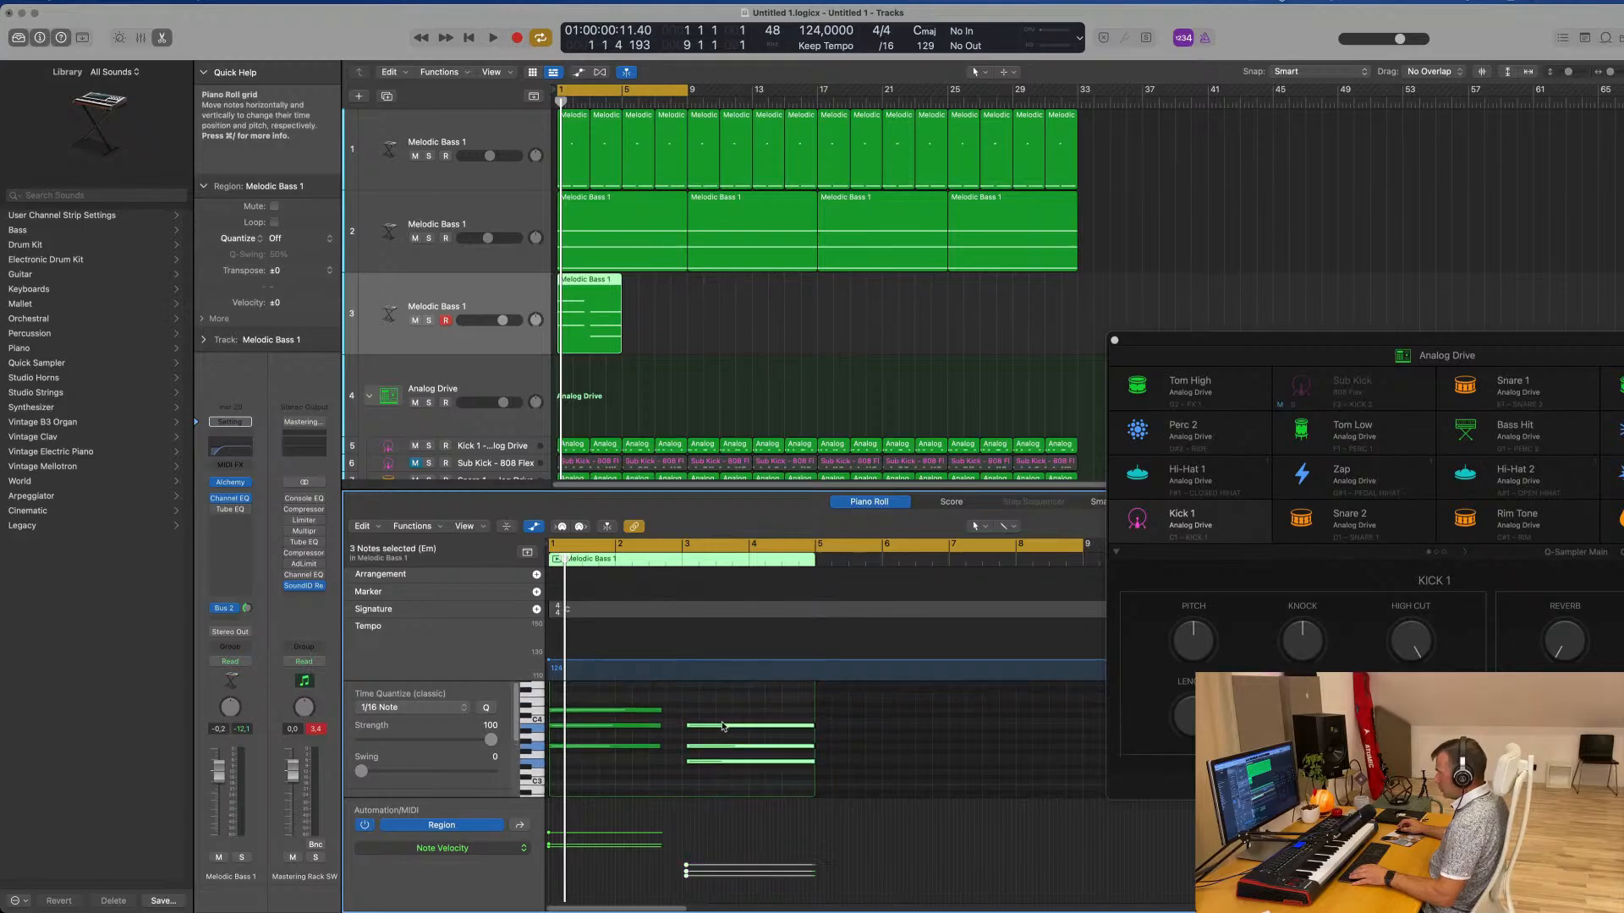
click(720, 725)
drag(715, 717, 645, 769)
drag(659, 708, 679, 713)
mouse_move(795, 709)
mouse_down()
mouse_move(805, 770)
mouse_move(812, 729)
mouse_up()
Repeat the four-bar pad region on the third track until the copies fill 32 bars
click(606, 322)
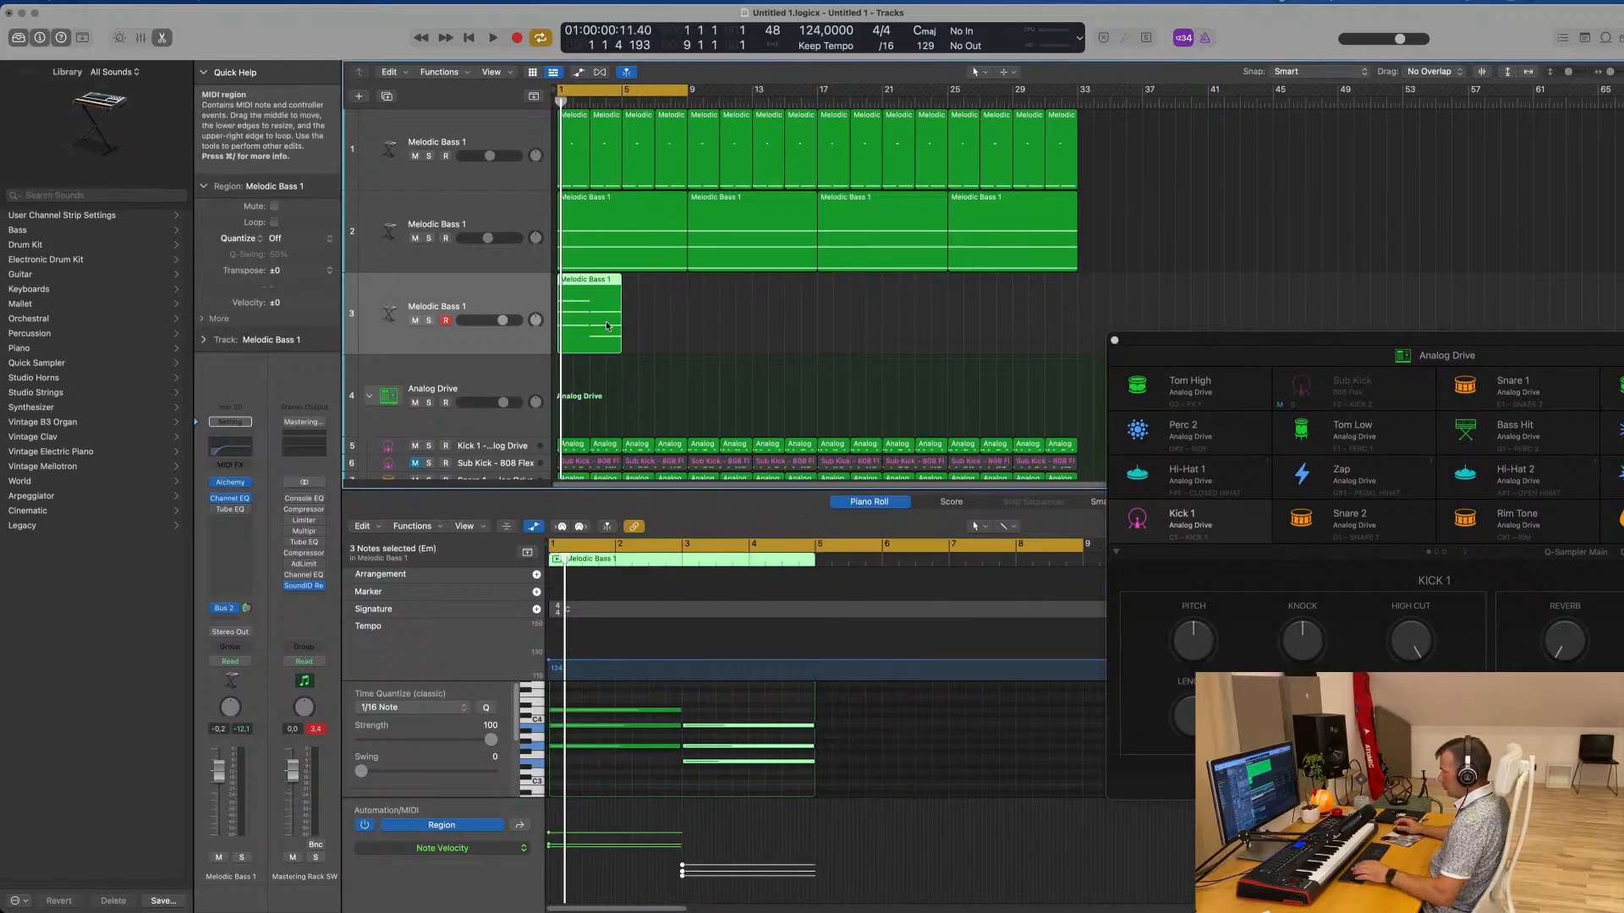
key(super+r)
key(super+r)
key(super+r)
key(super+r)
key(super+r)
key(super+r)
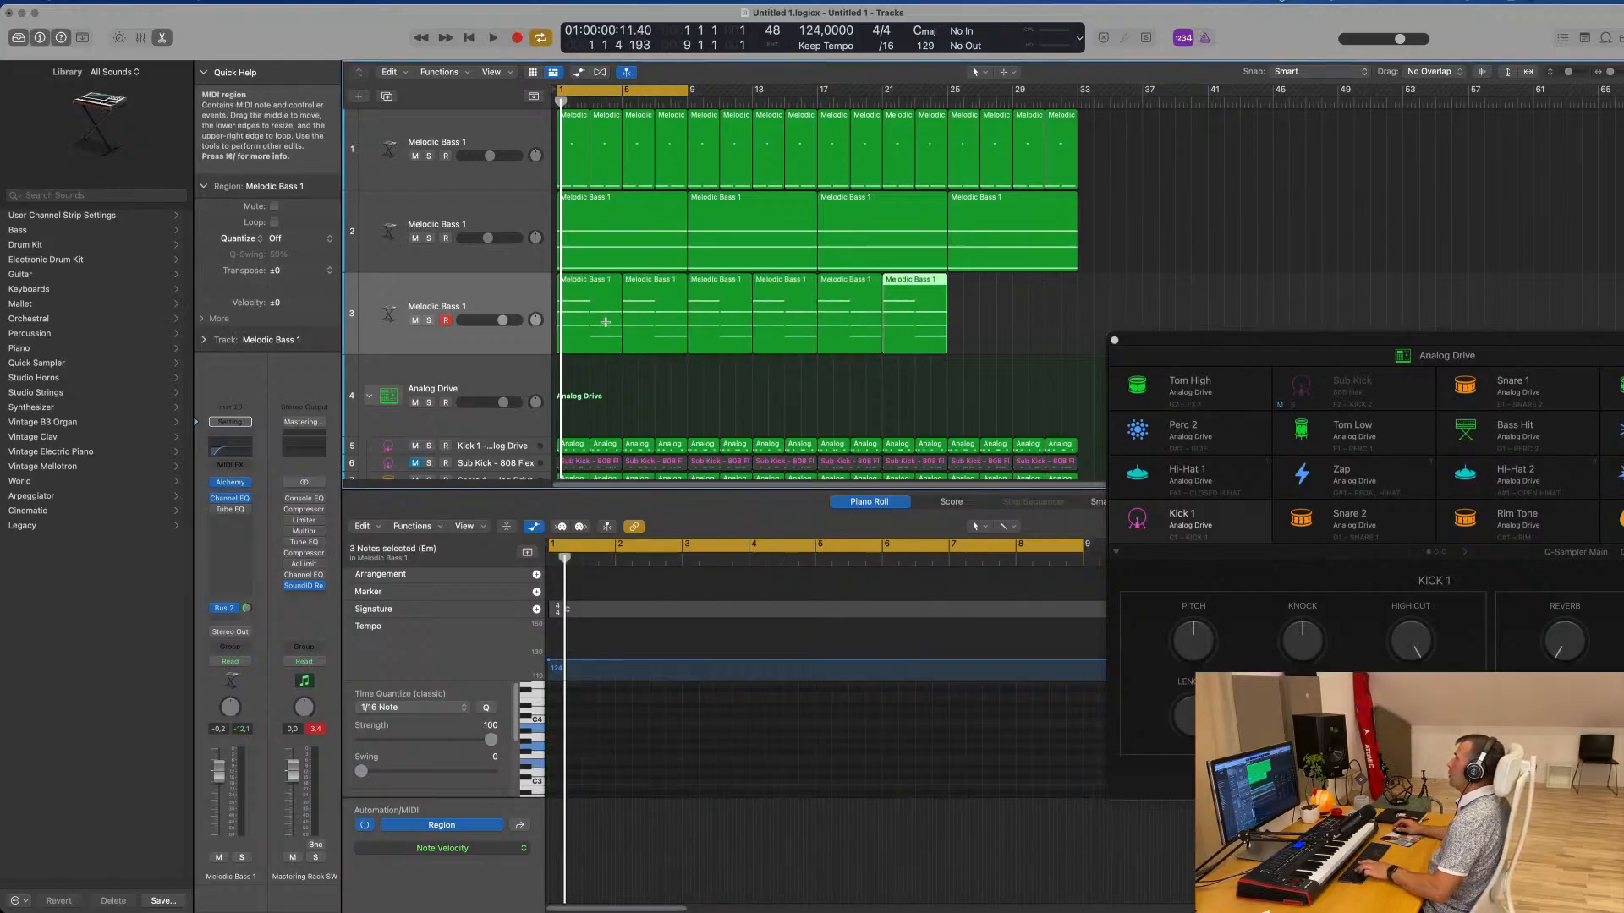
key(super+r)
Play the arrangement from the start and check how the pad part sits with the drums and bass
key(space)
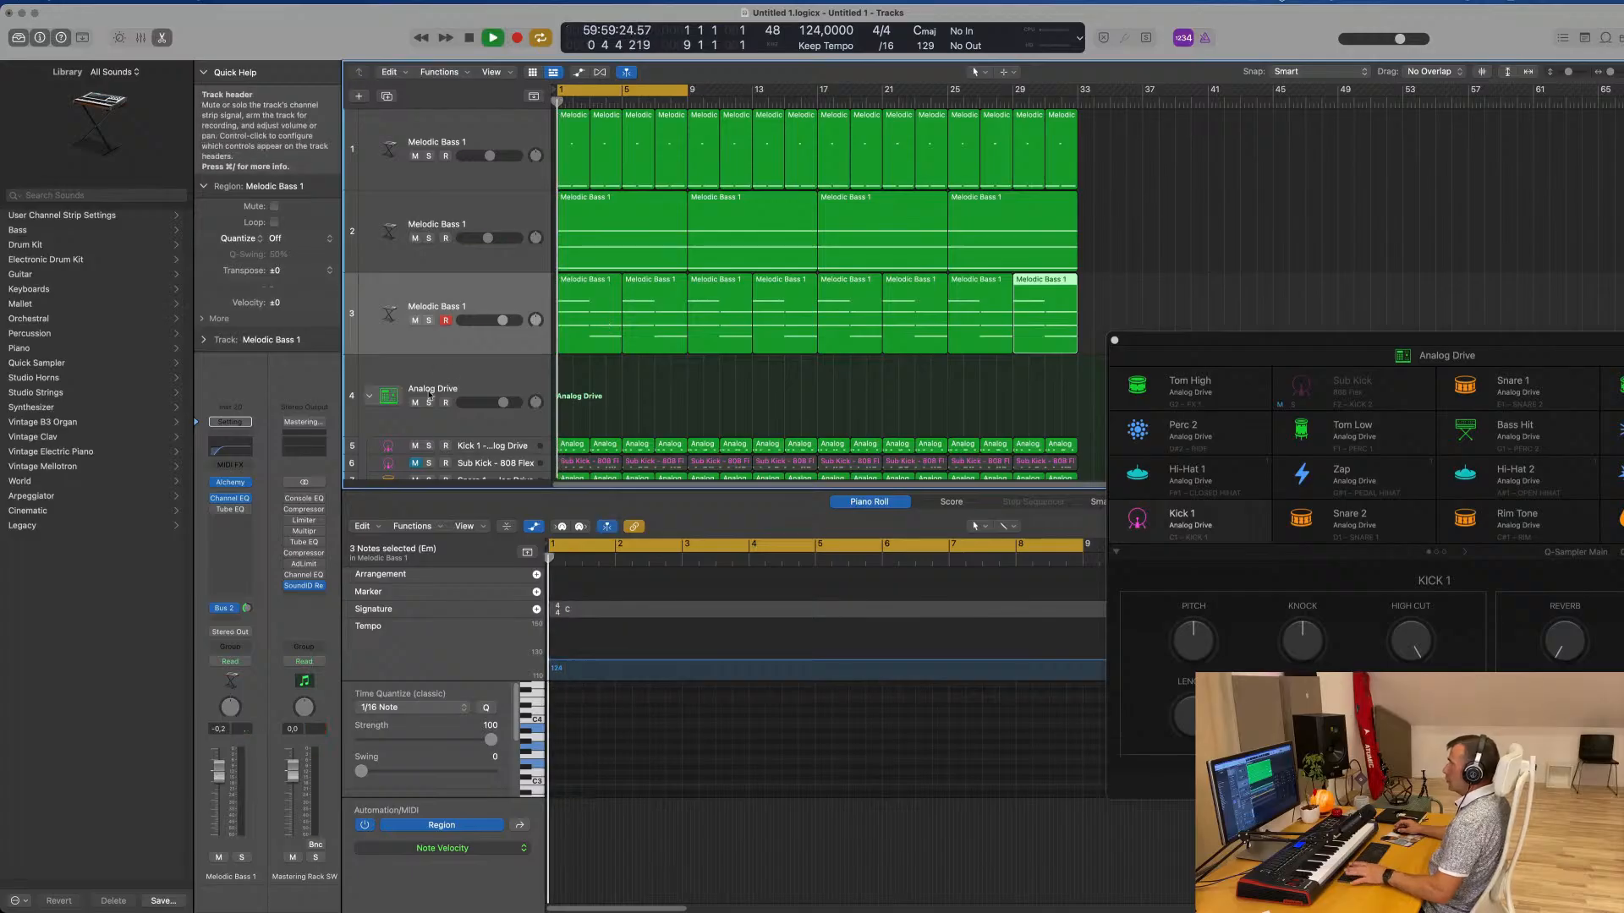
click(474, 298)
key(super+Left)
key(super+Left)
key(super+Left)
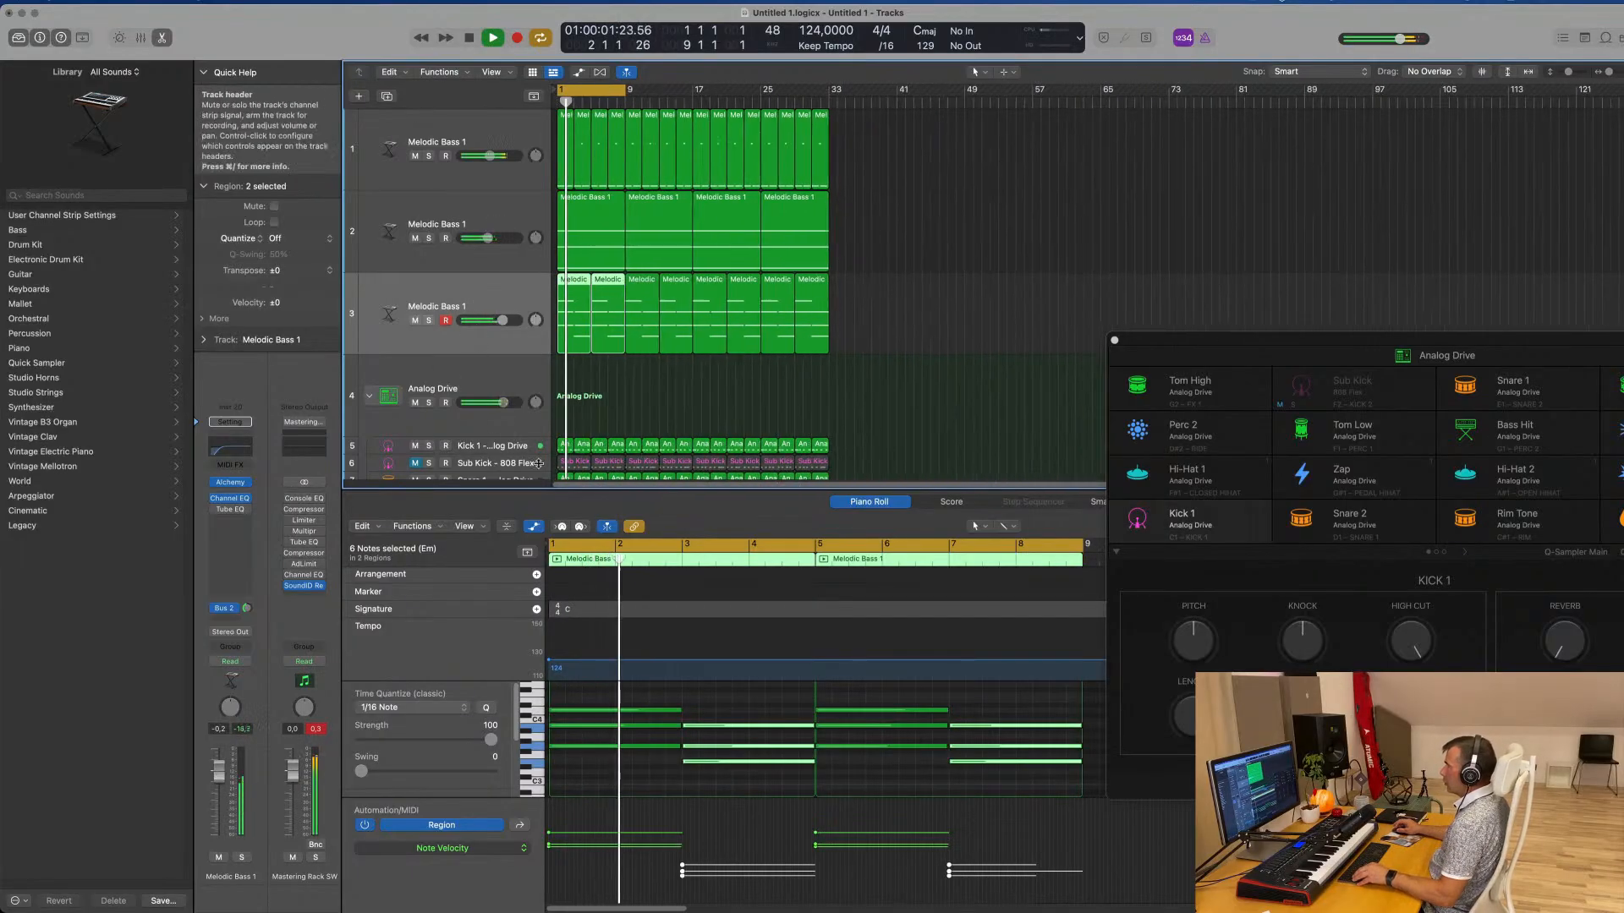
click(663, 406)
scroll(663, 407, right, 1)
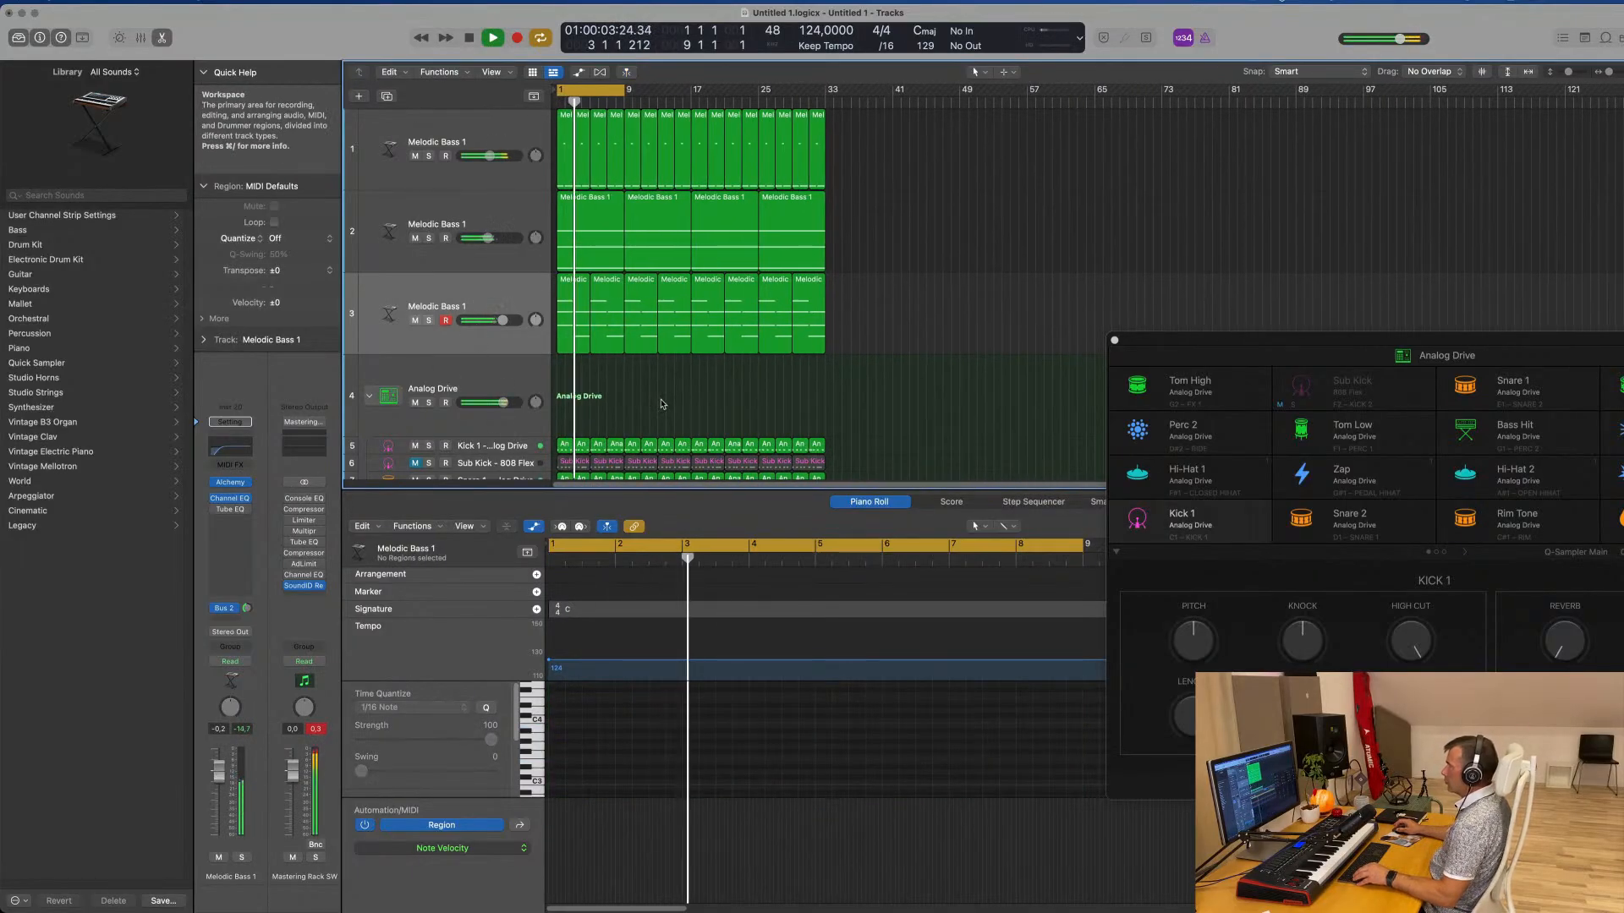
scroll(673, 407, up, 1)
scroll(674, 407, up, 2)
scroll(676, 407, down, 1)
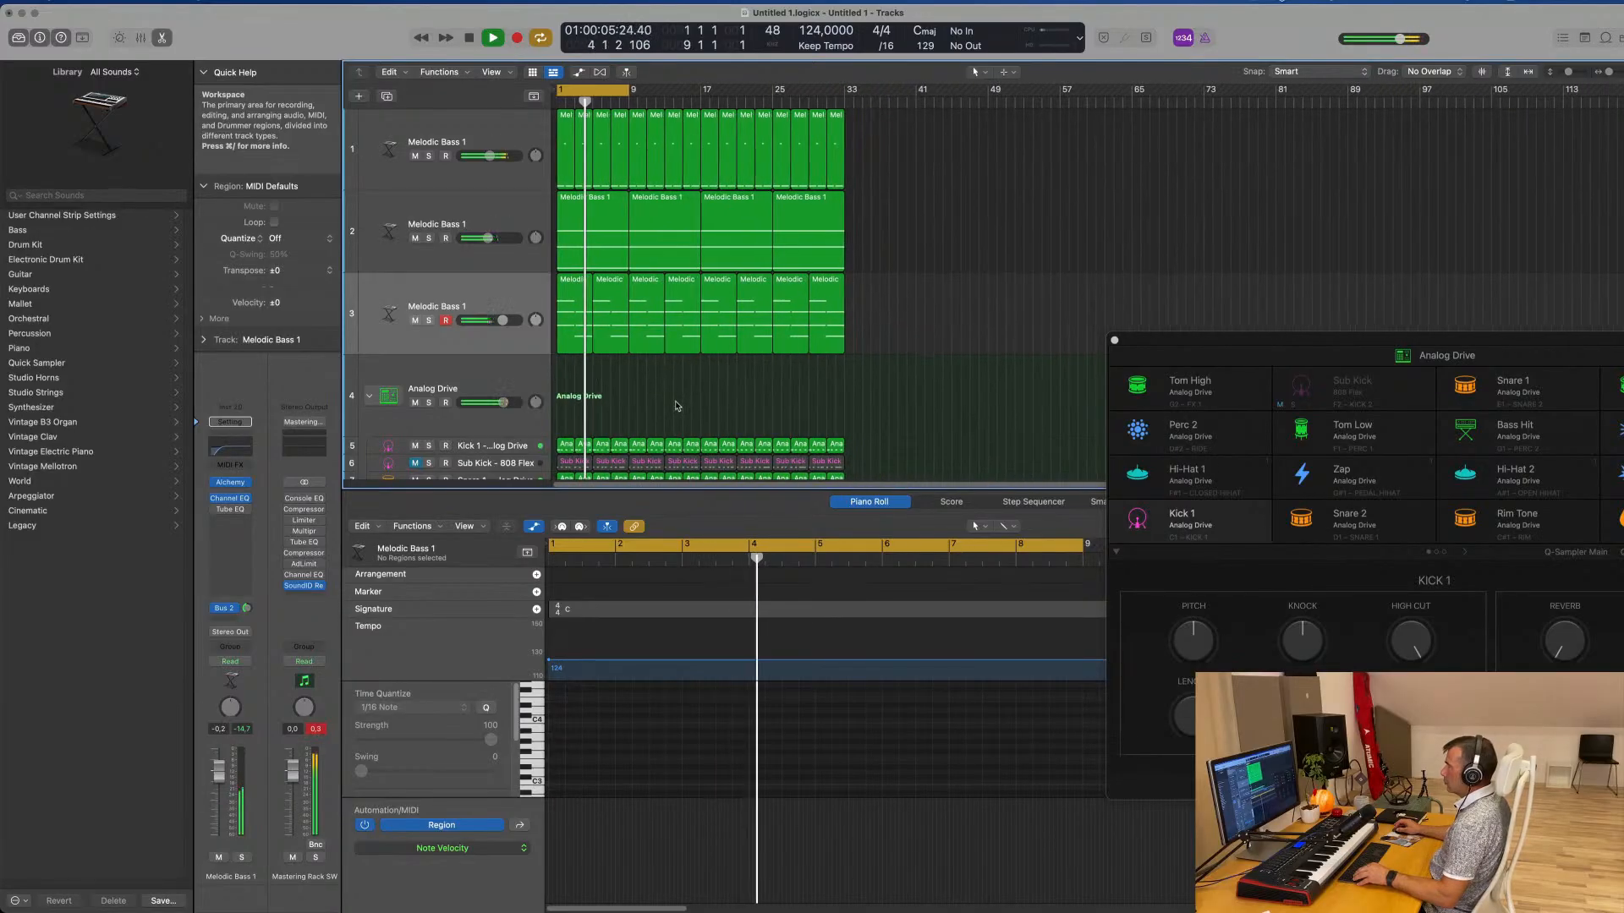
click(518, 293)
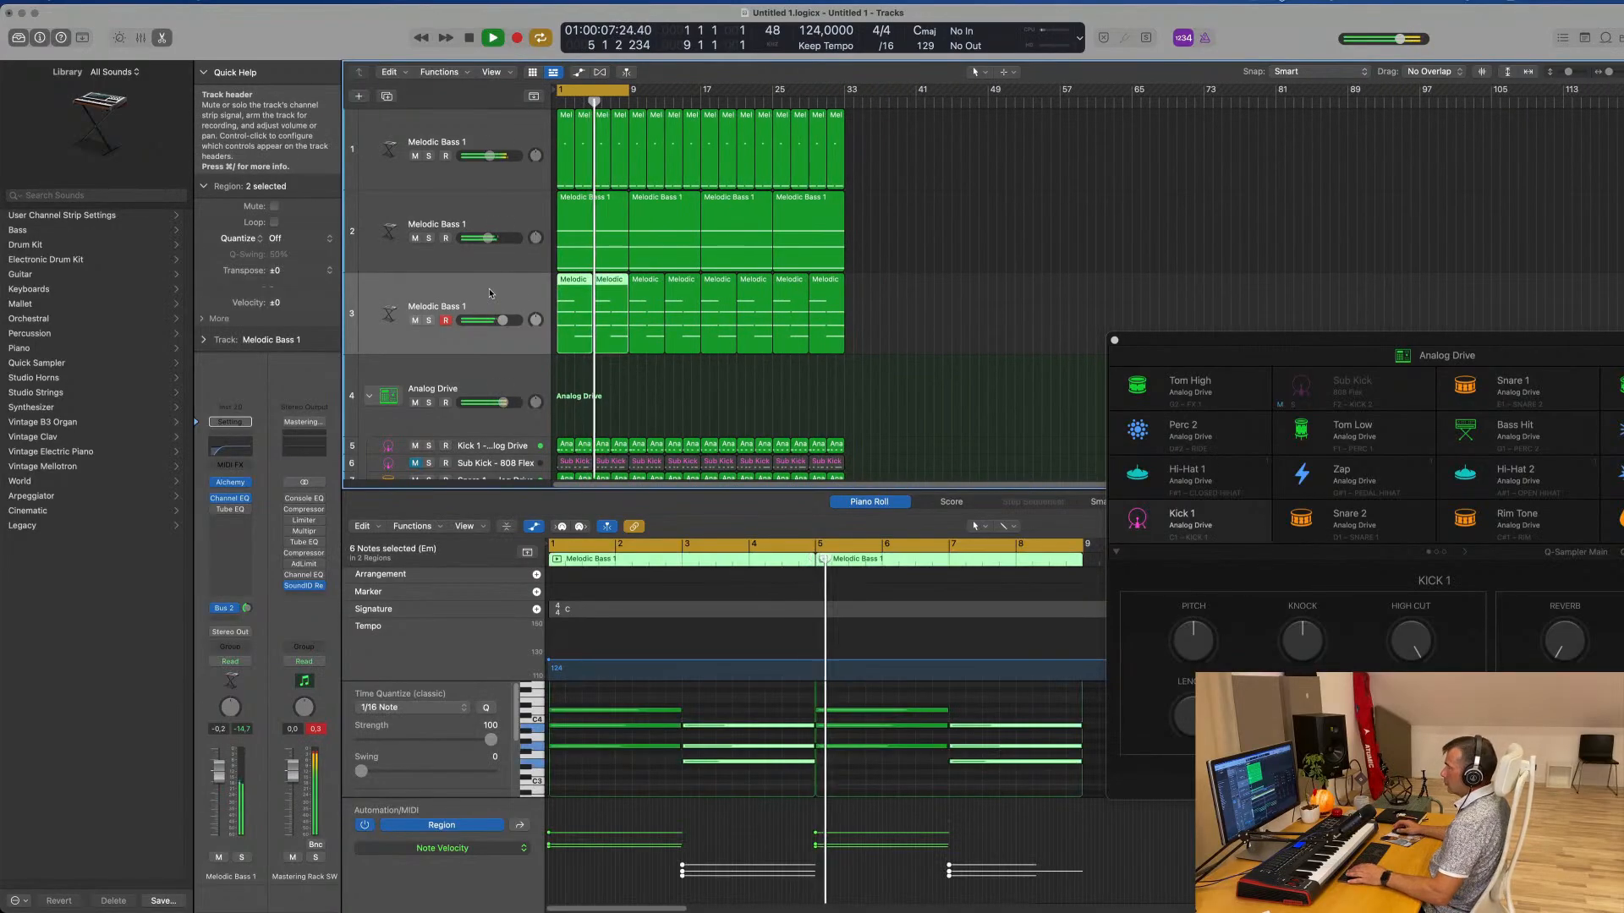
click(649, 406)
key(space)
Play the first pad region again and select its second chord's notes to check them against the track
click(581, 310)
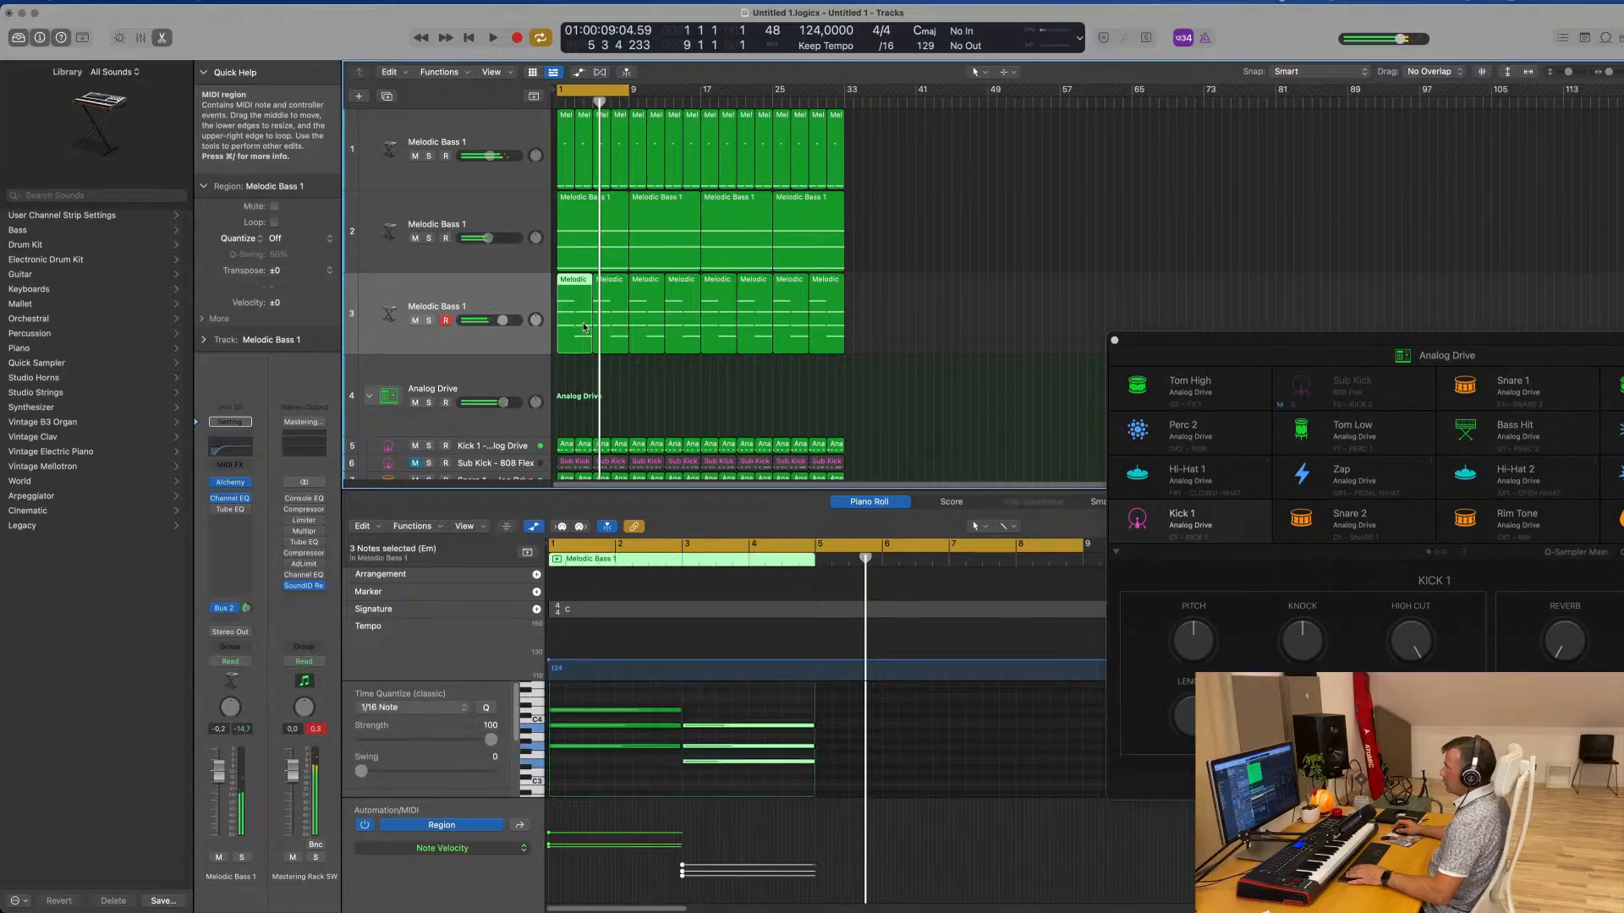
key(space)
click(705, 701)
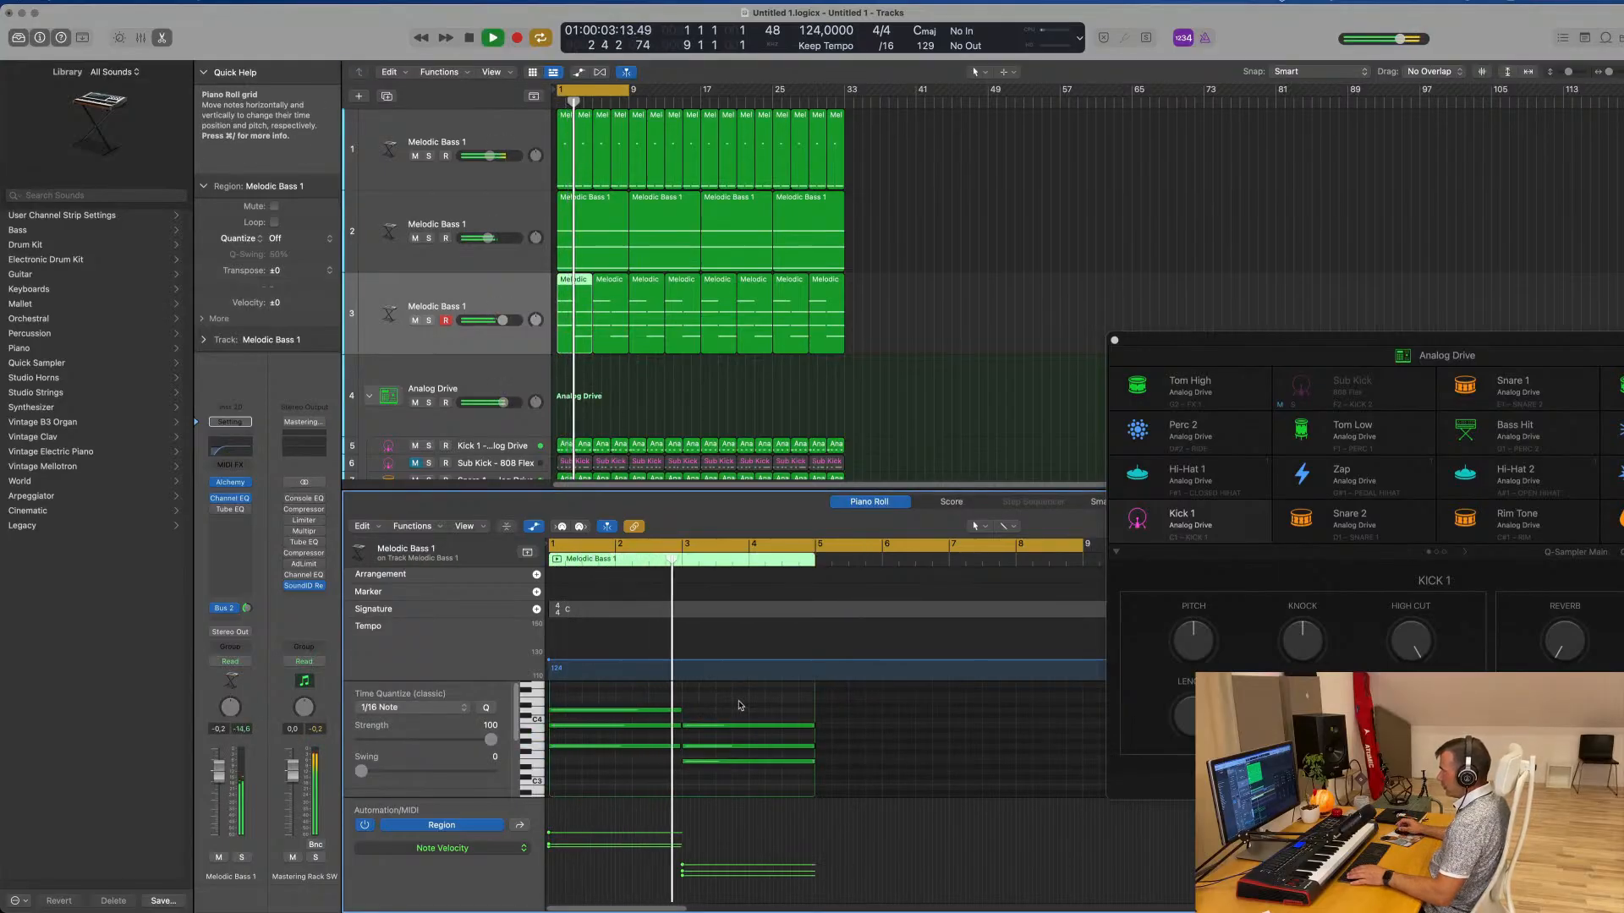
drag(739, 706, 738, 767)
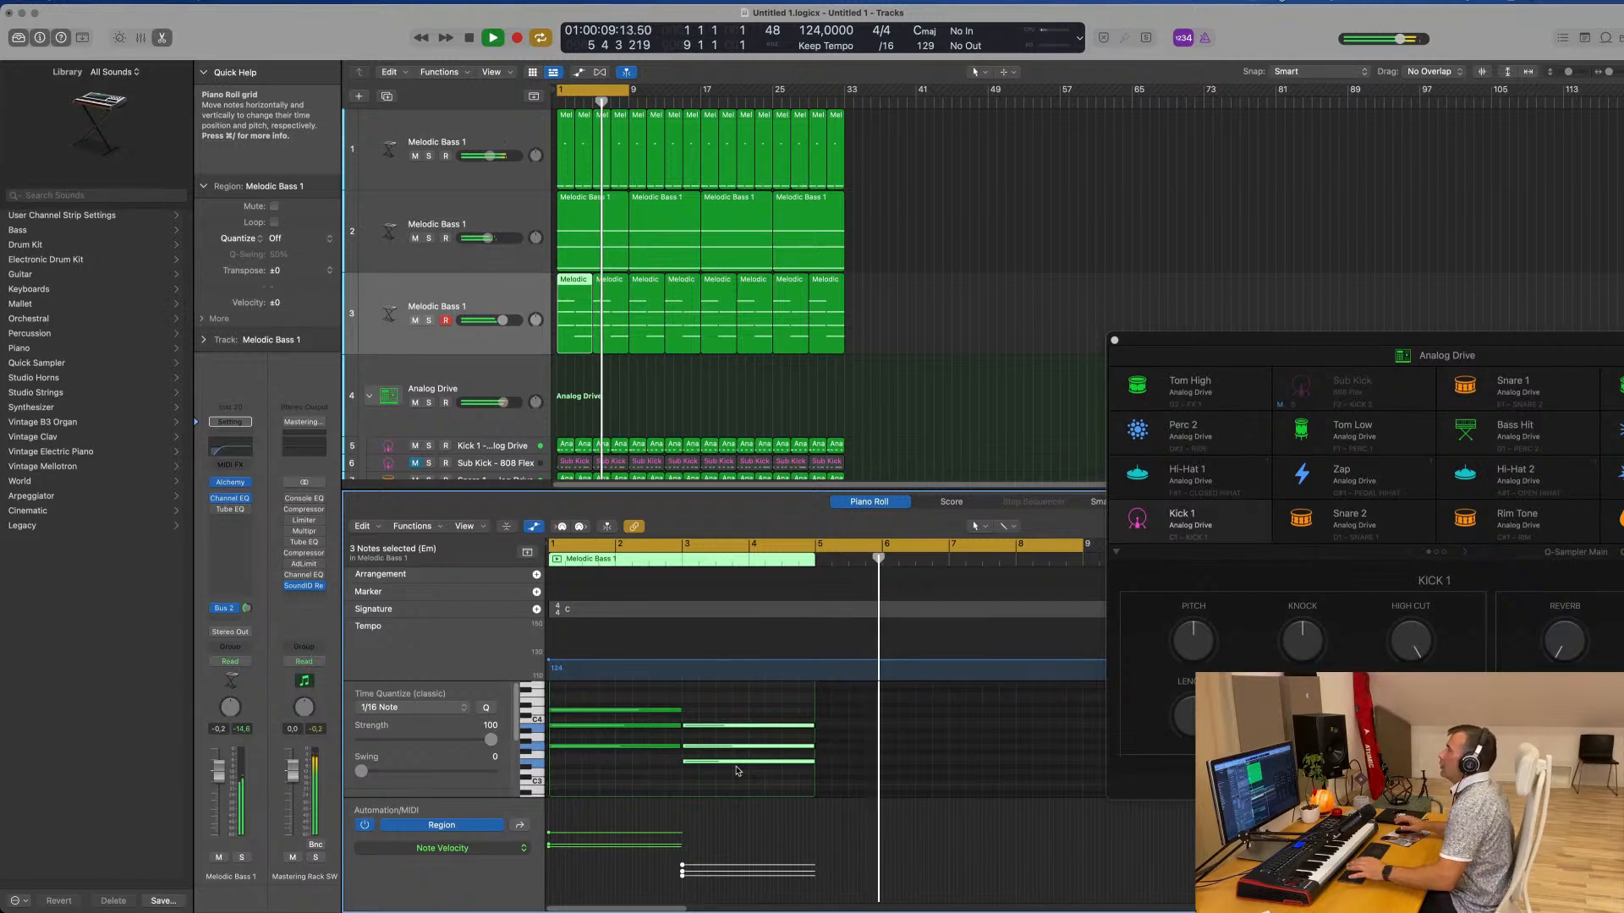
Restart playback and lower the pad track's volume to -4.4 dB
key(space)
key(space)
shift+click(611, 325)
key(space)
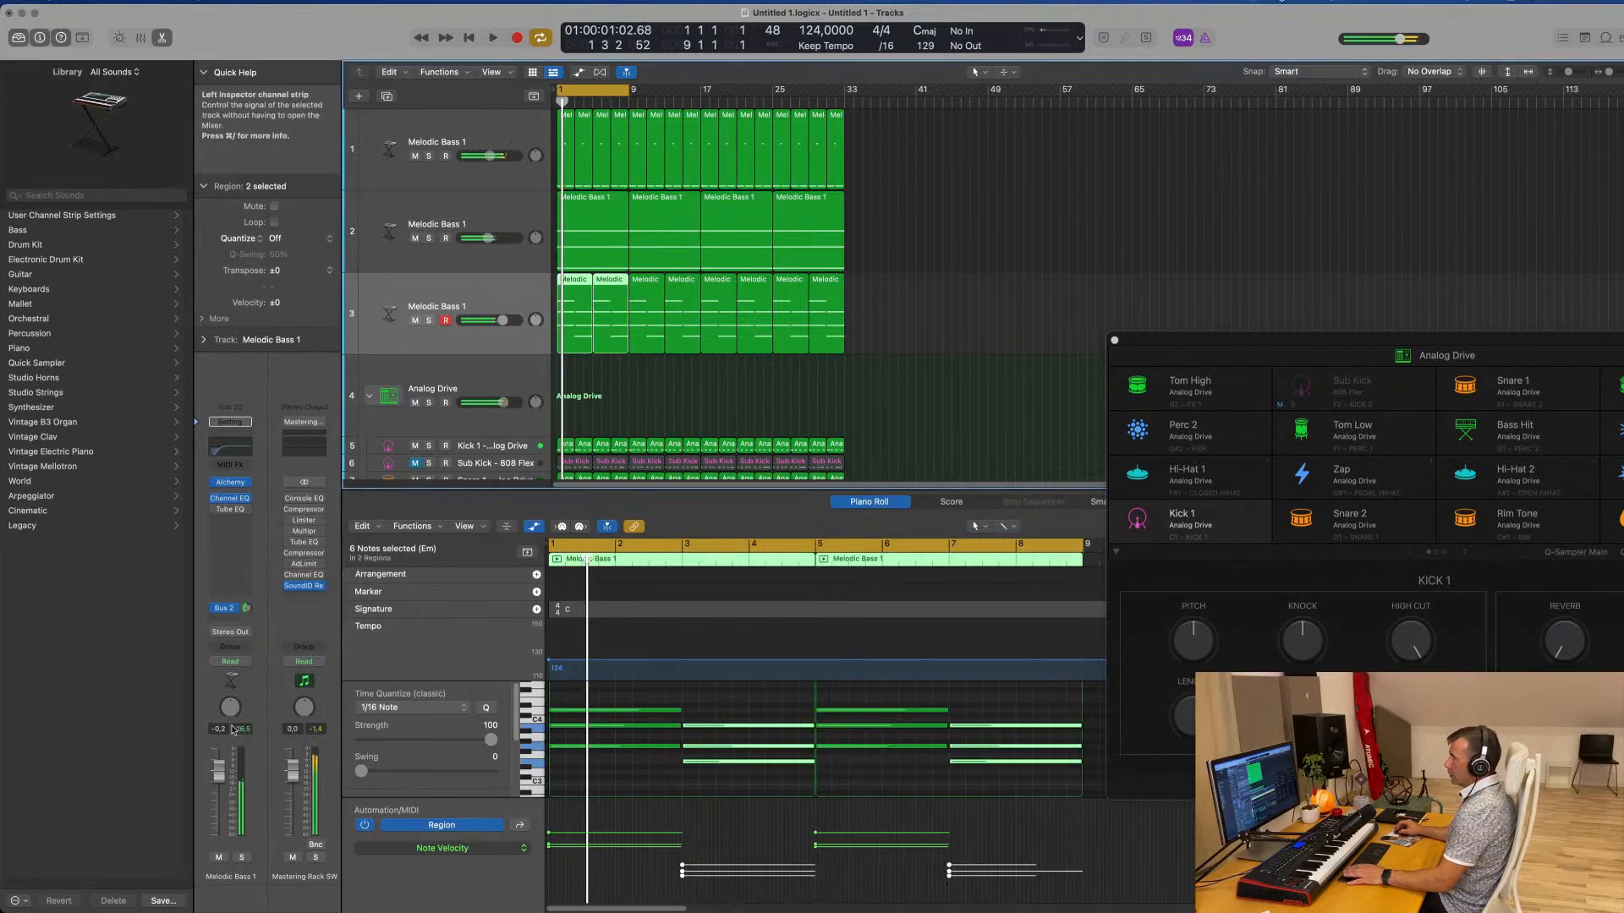
key(space)
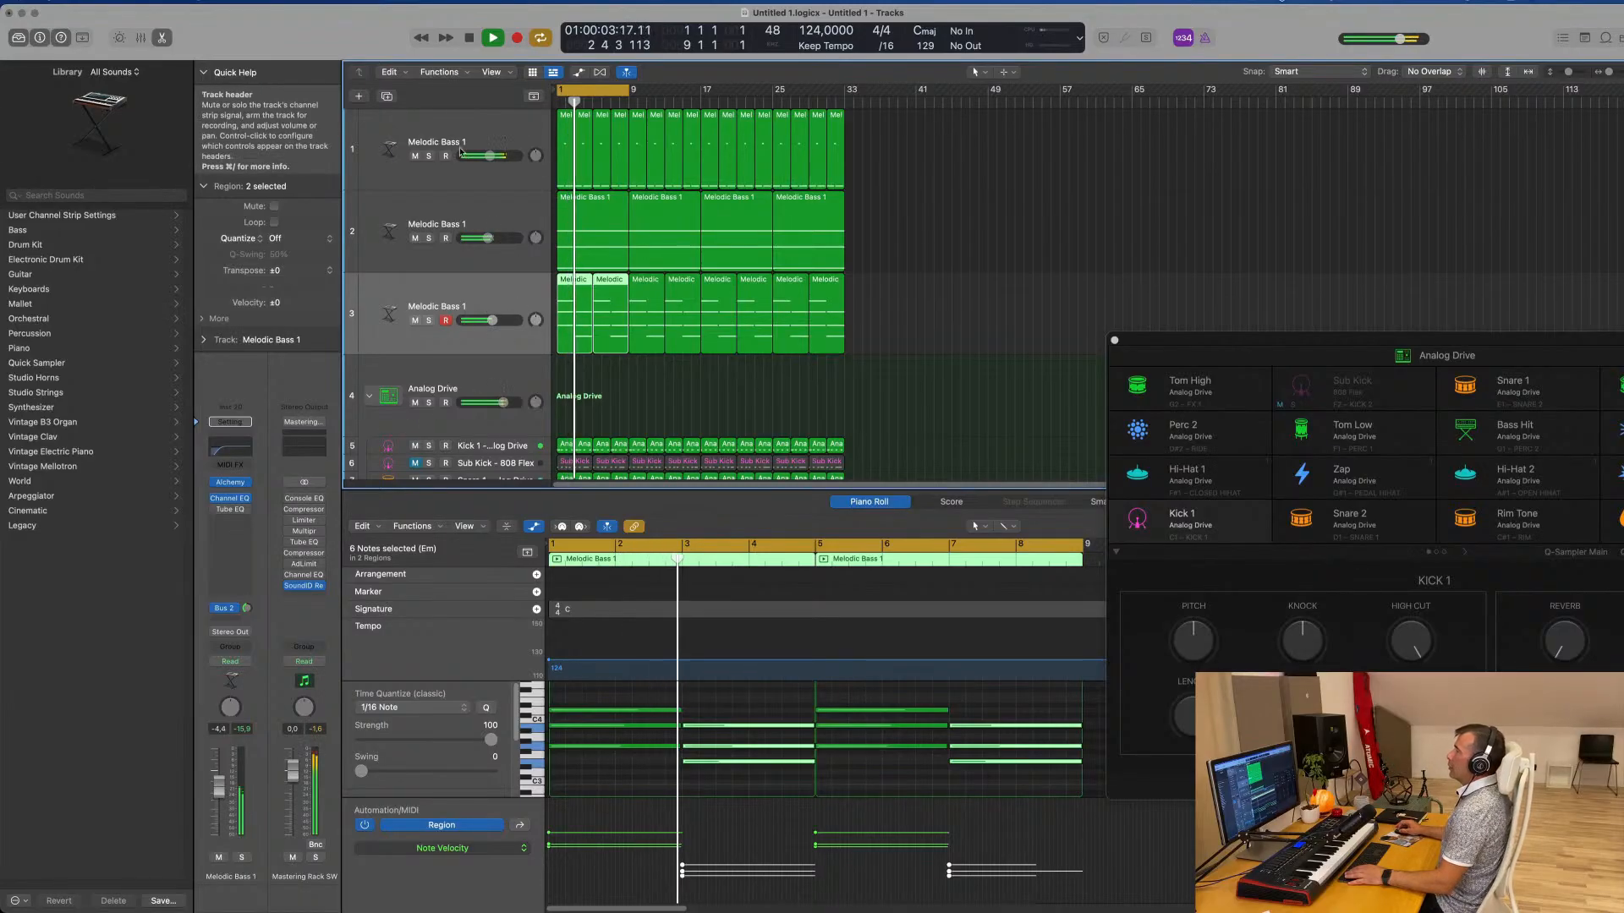
Duplicate the pad track with its settings as a fourth track and restart playback from bar 1
key(super+d)
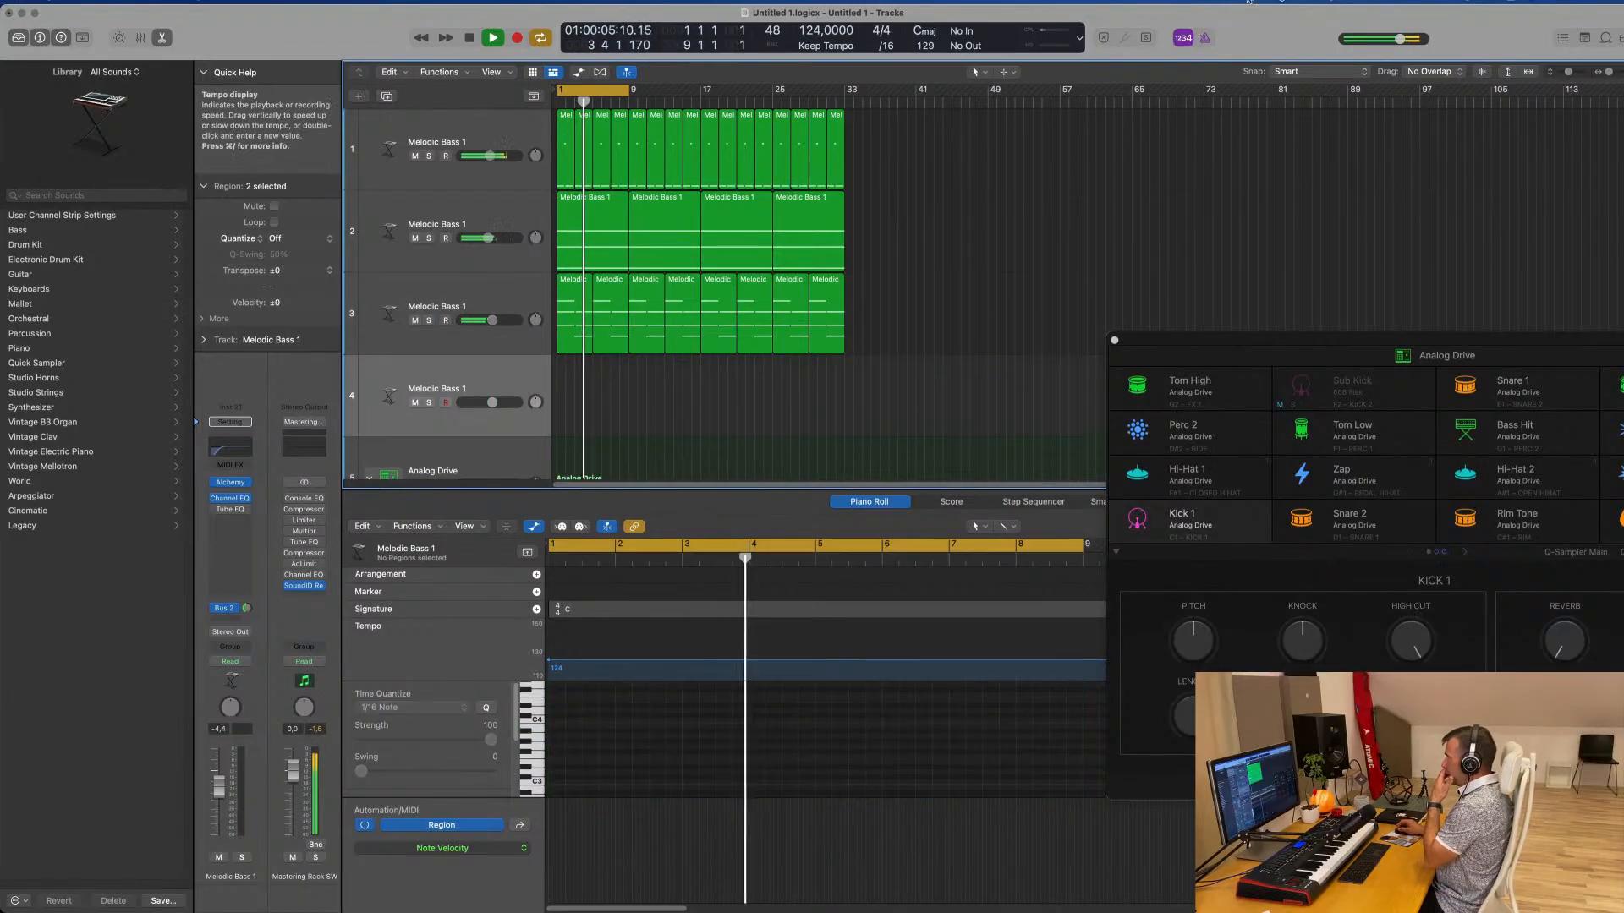
click(1248, 2)
click(500, 390)
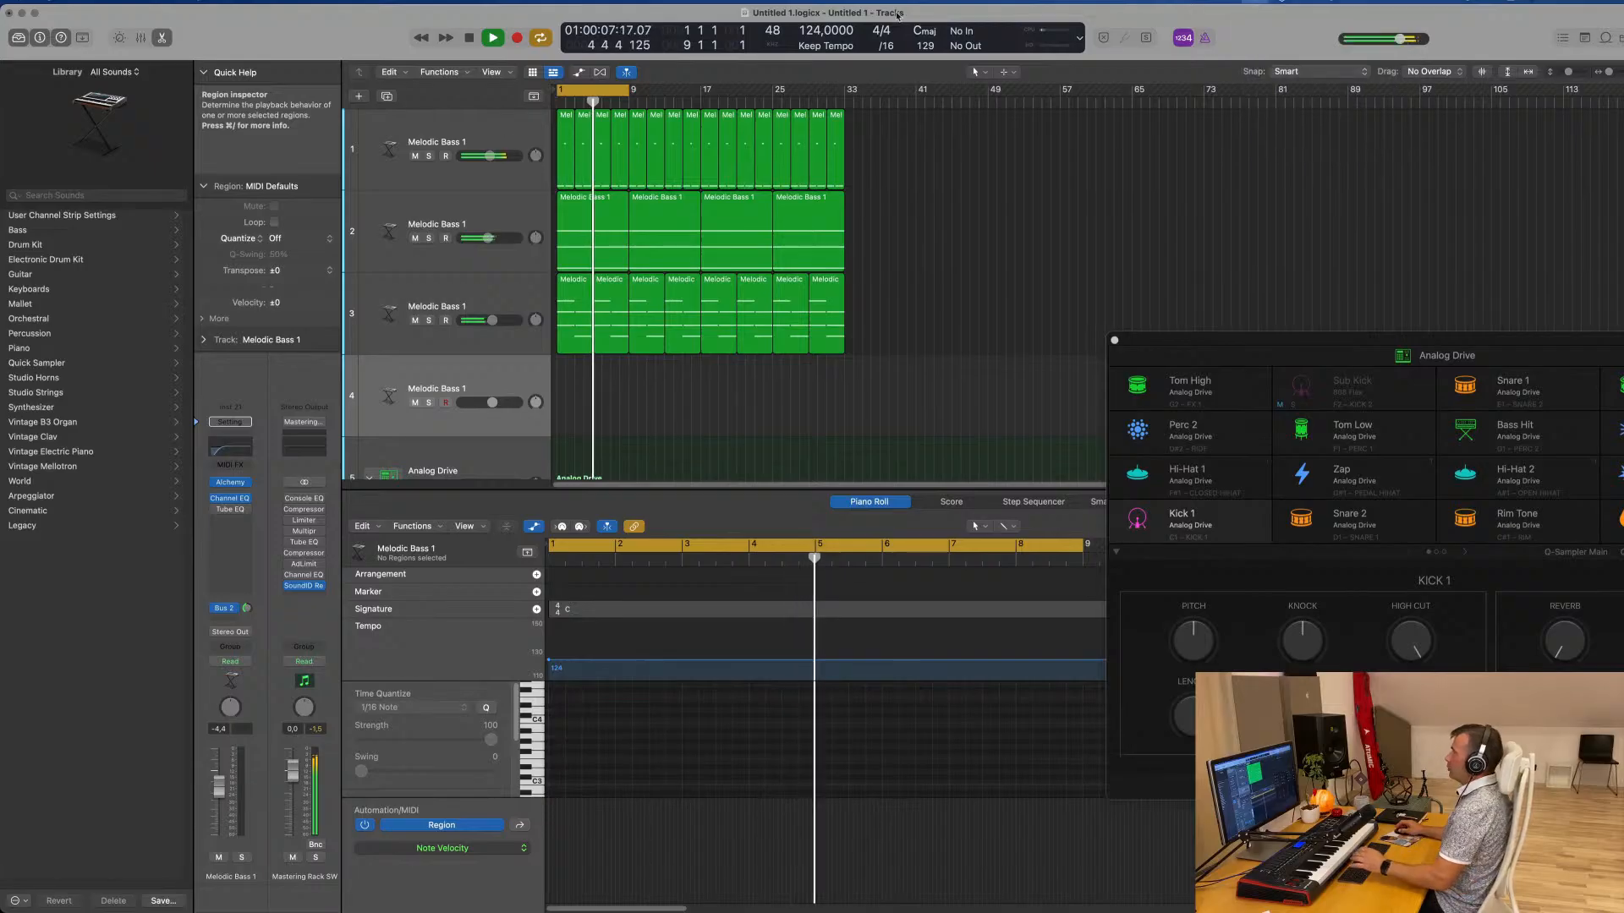
click(500, 391)
key(Return)
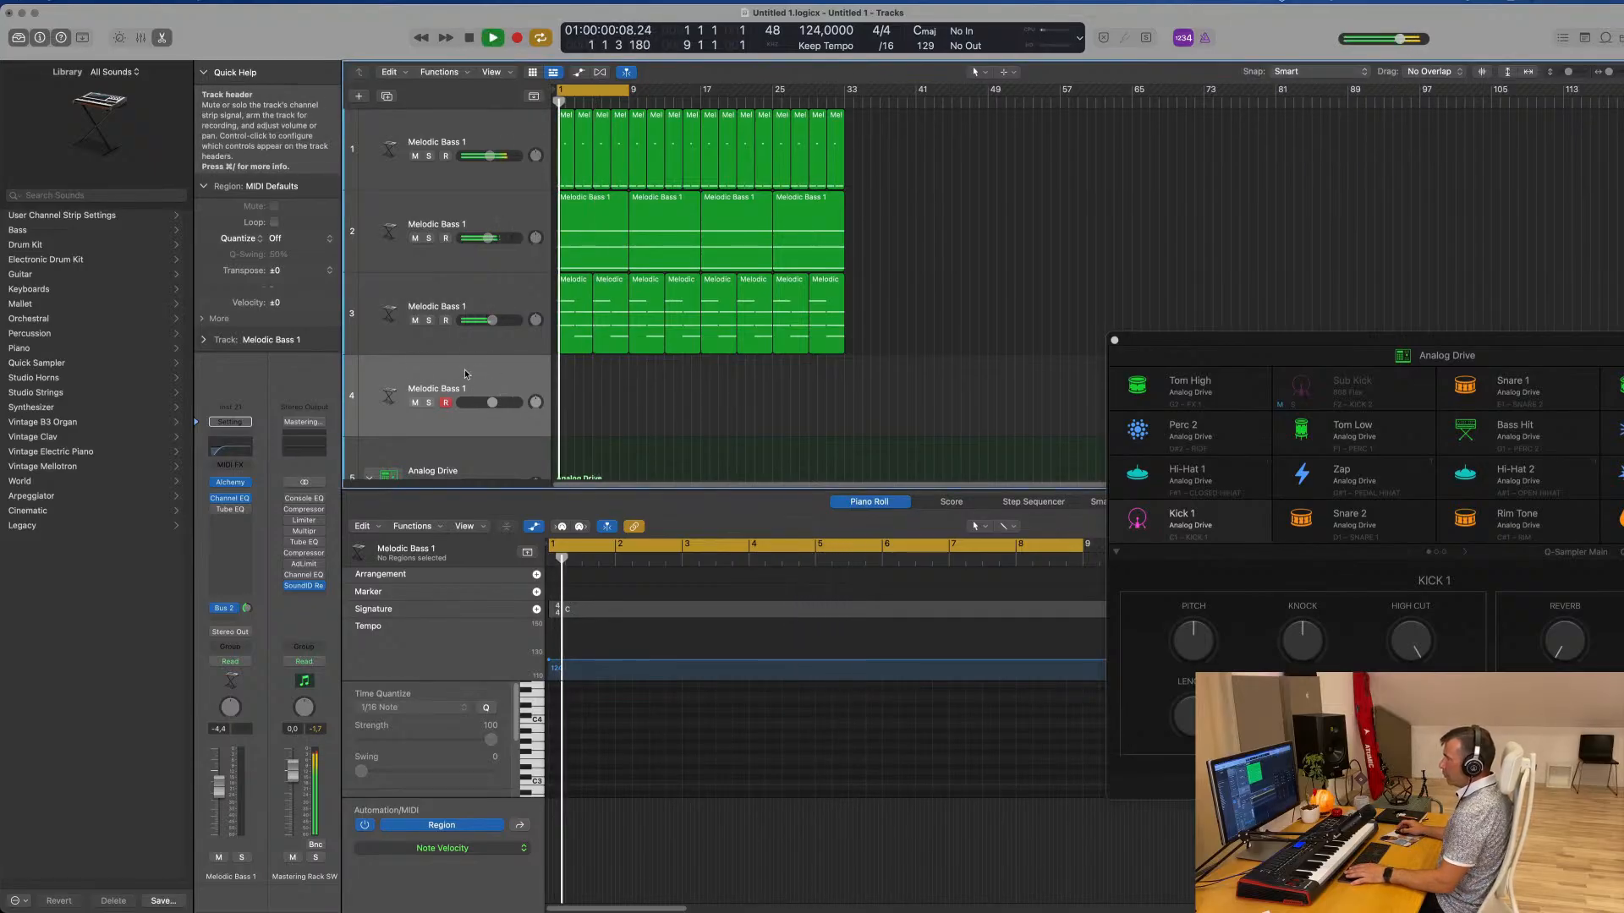
Open Alchemy on the fourth track and load the 80s Sync Lead preset from the Leads category
click(231, 482)
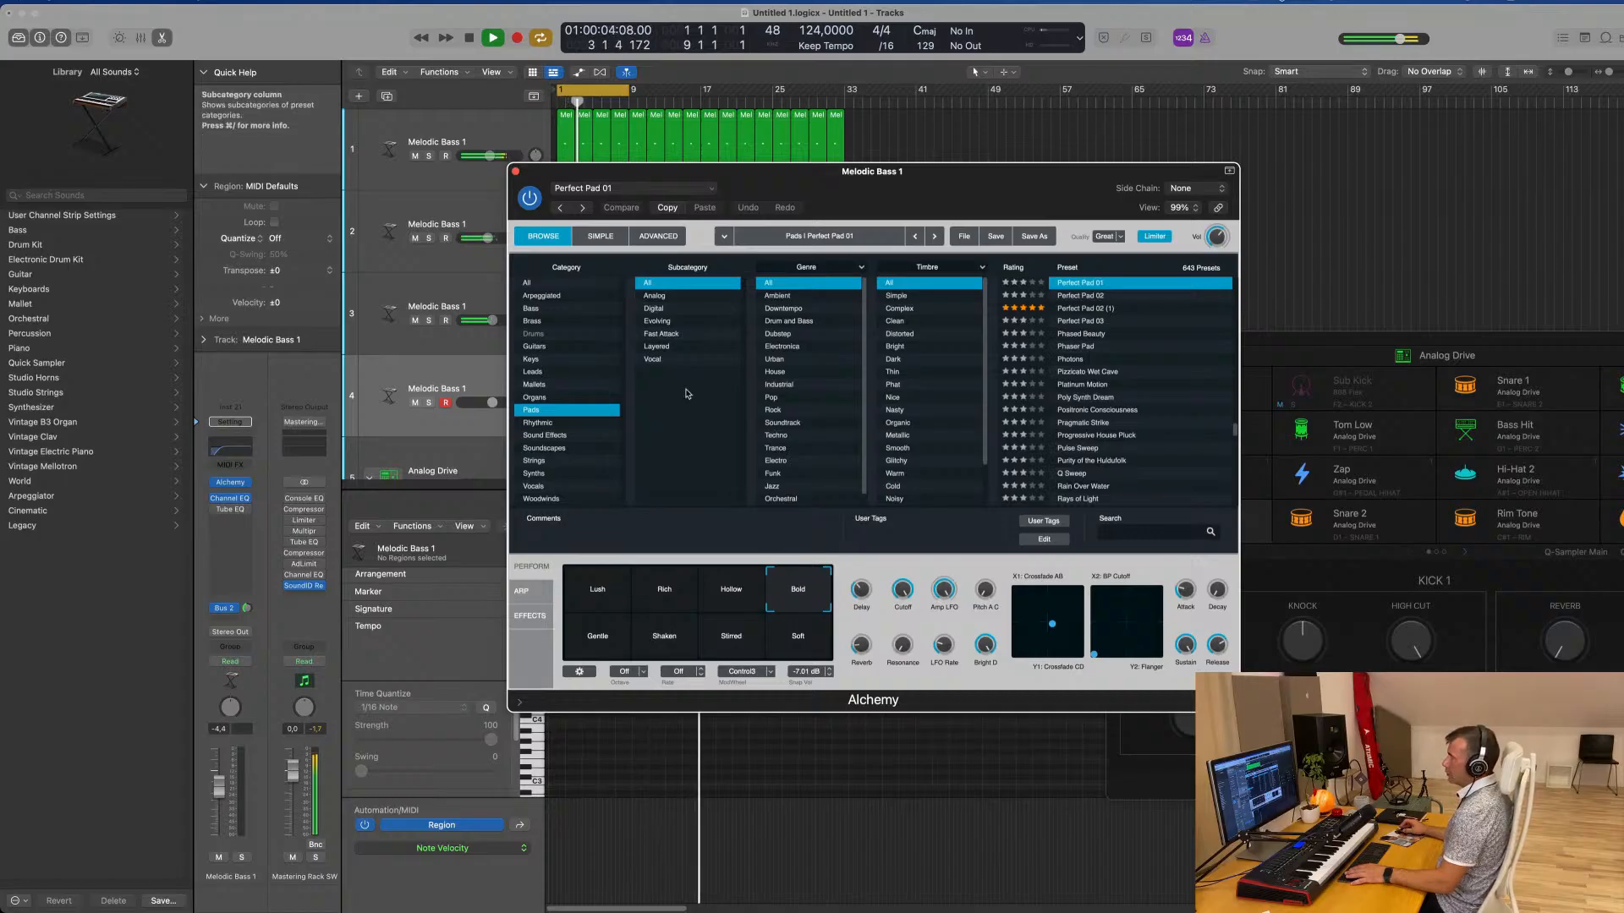
click(532, 372)
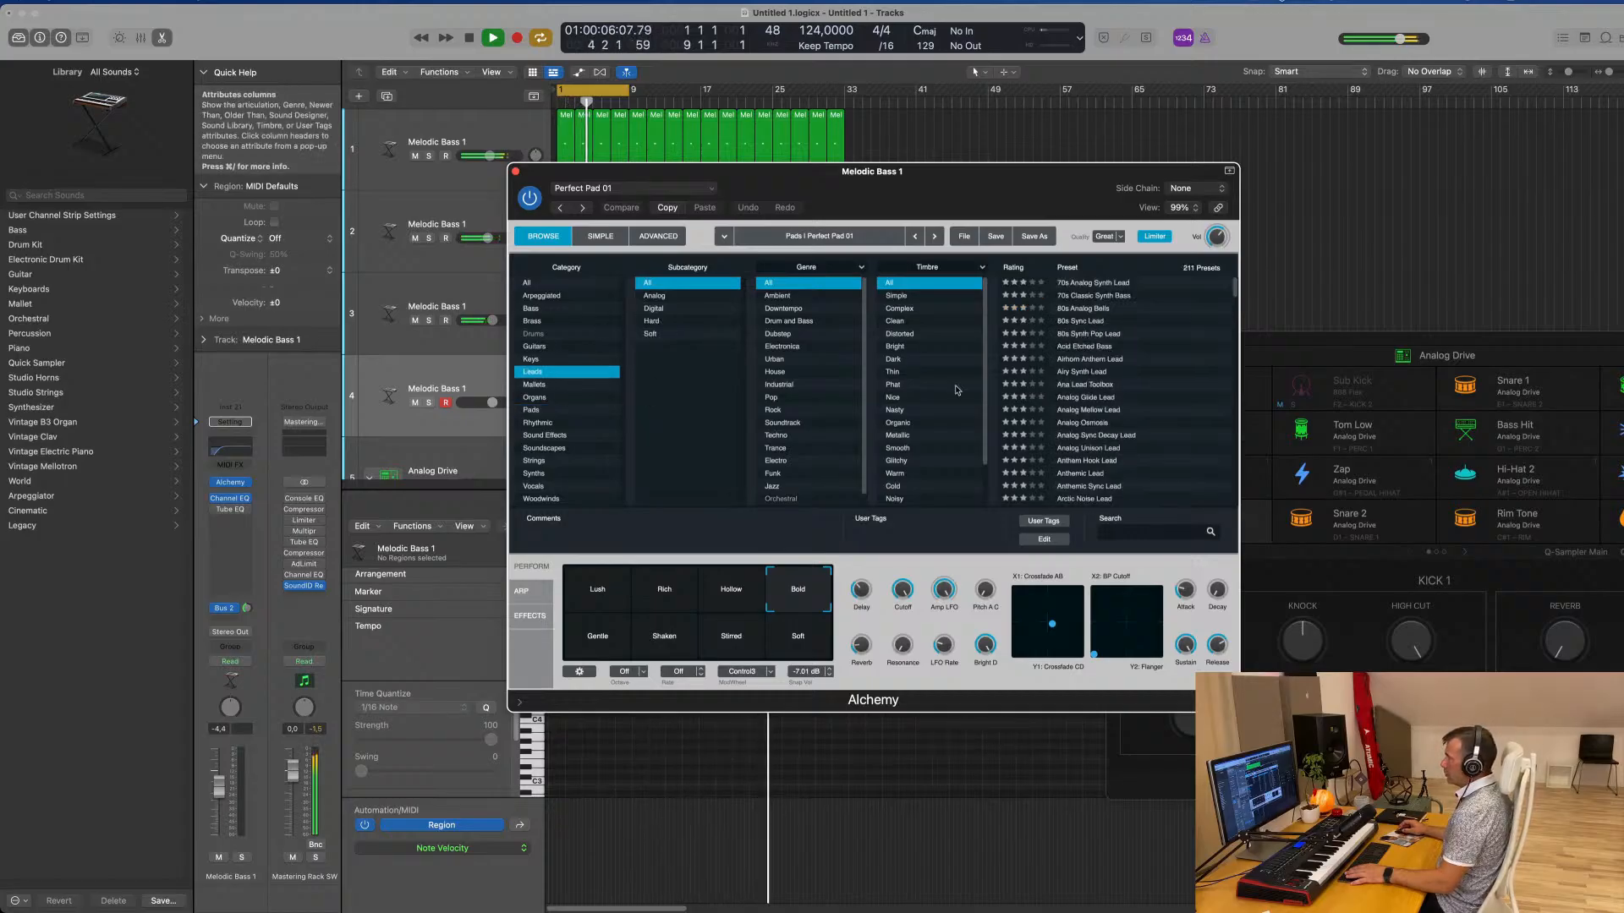
click(1081, 322)
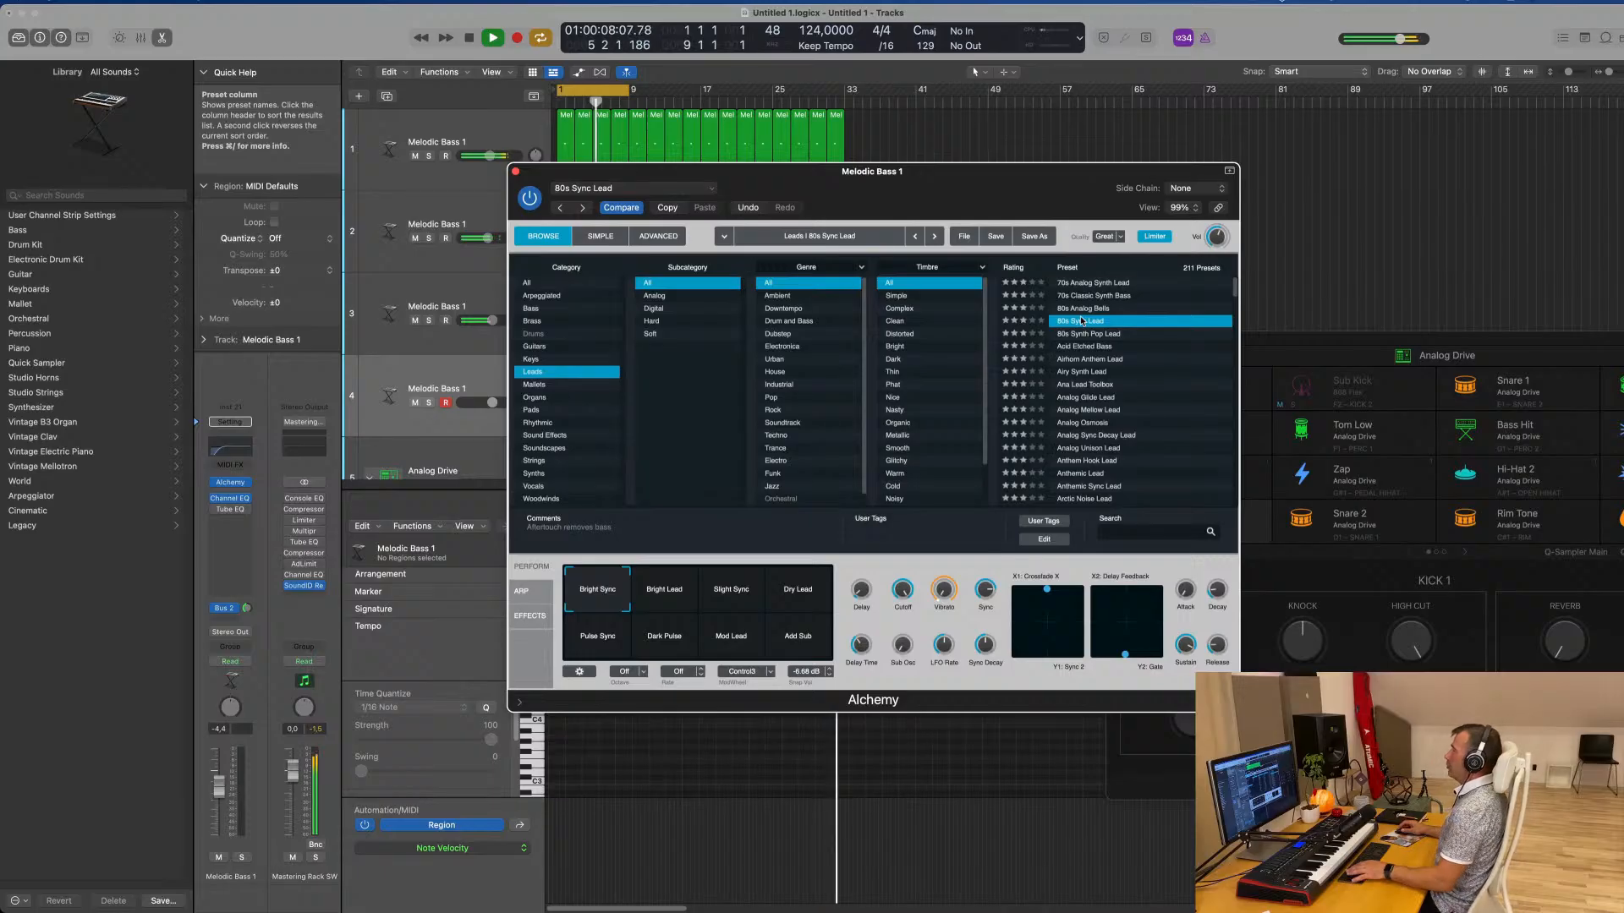
Lower the lead track's volume to about -12.6 dB and adjust its Bus 2 delay send
drag(1015, 174, 1353, 167)
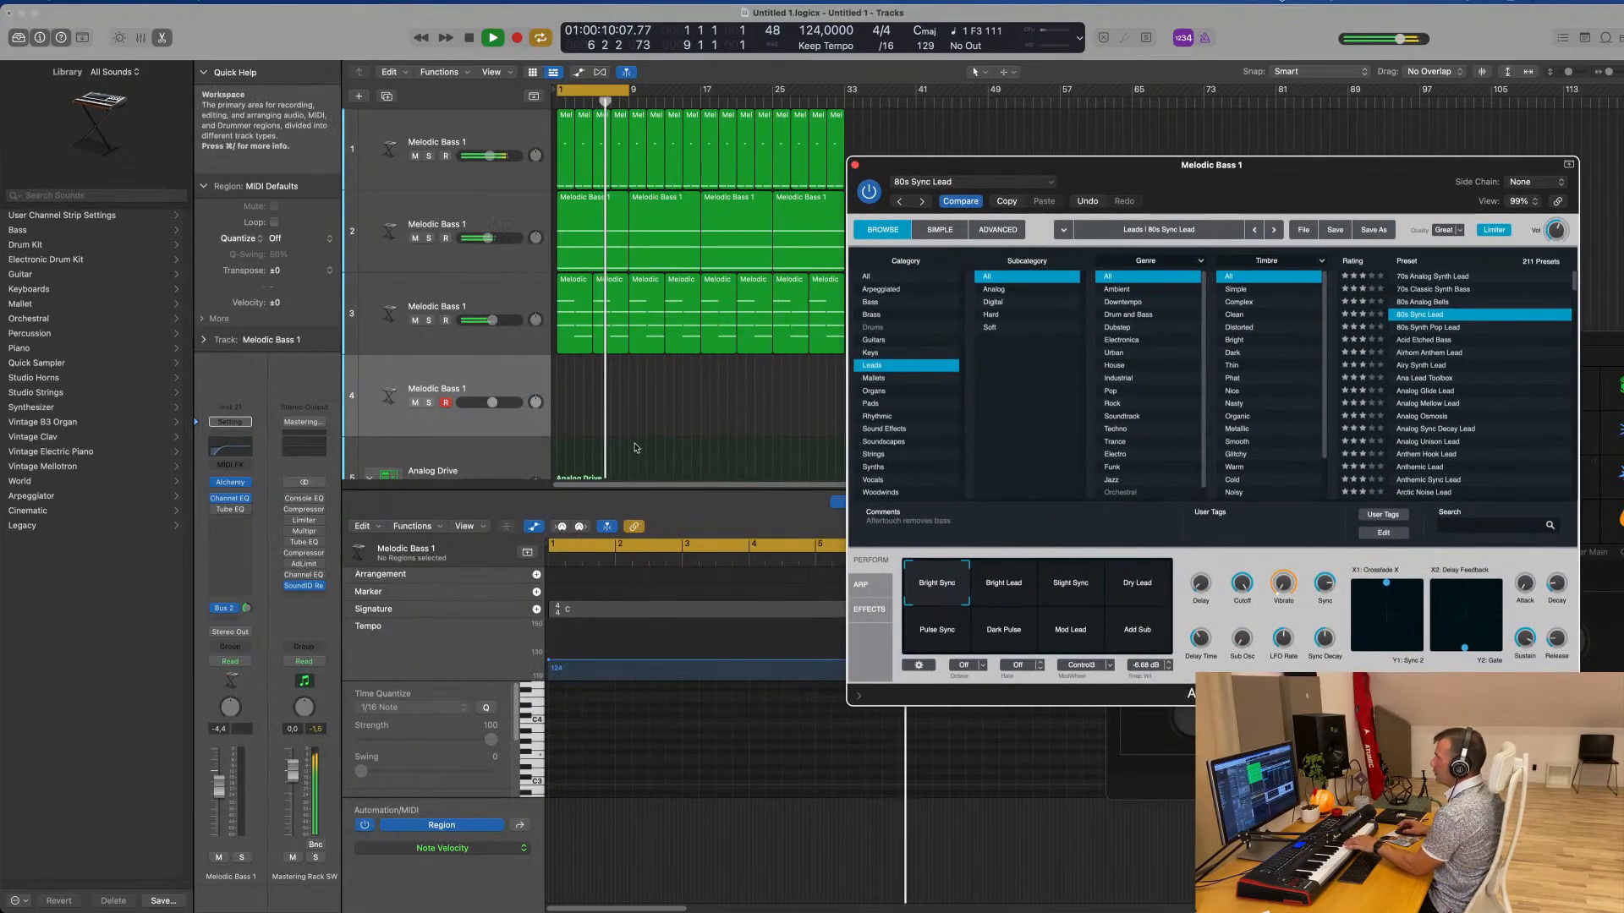
drag(491, 403, 480, 402)
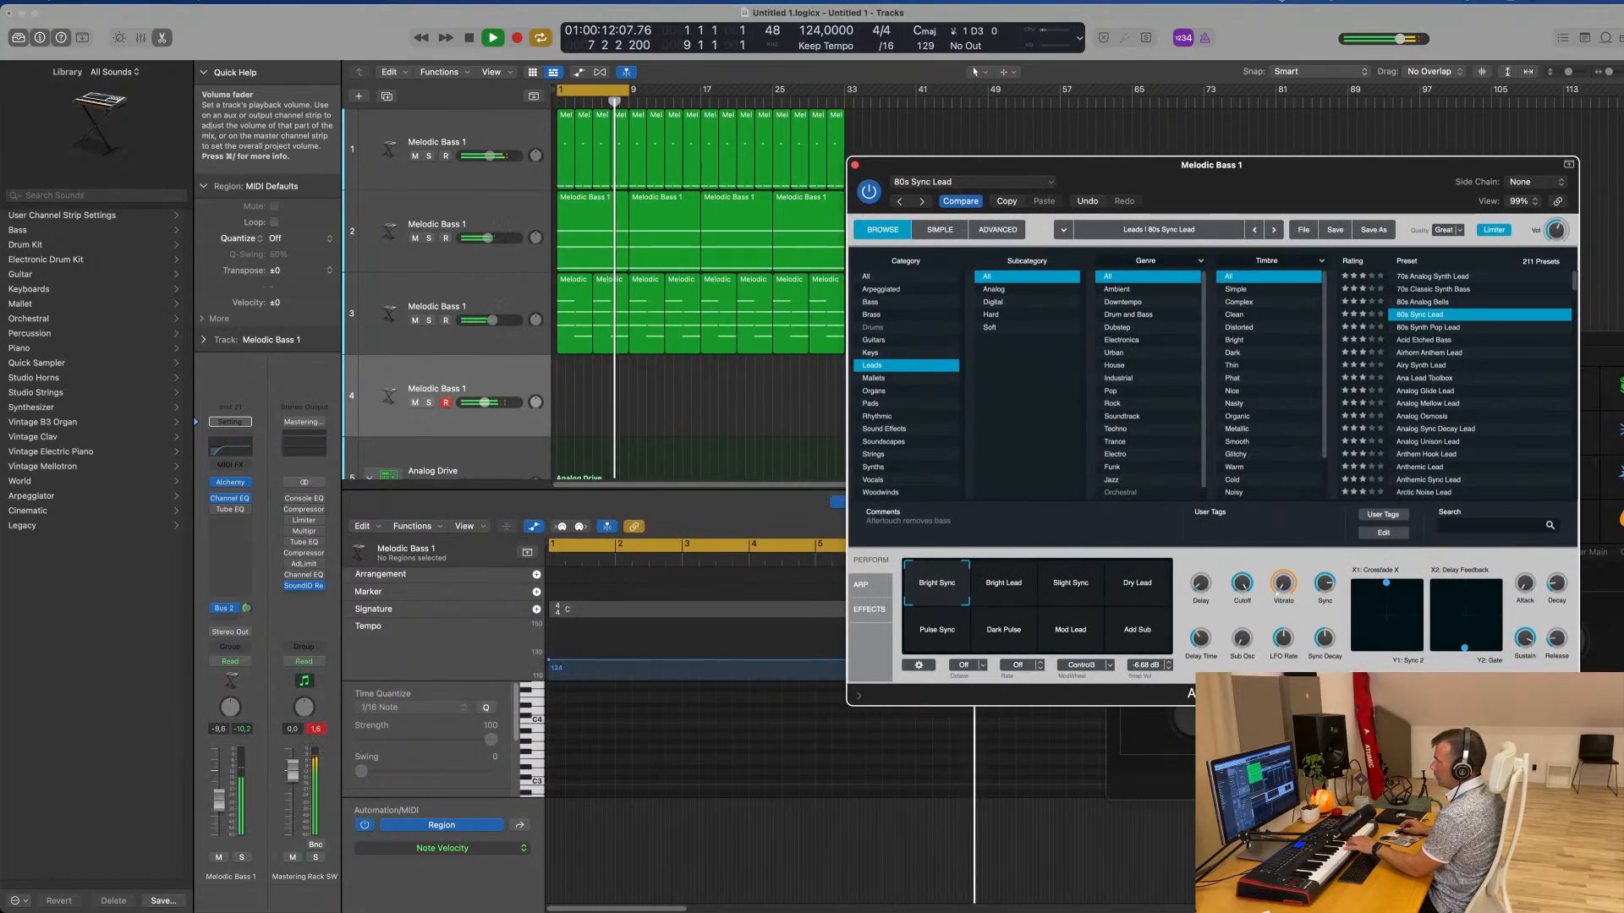
drag(246, 608, 251, 599)
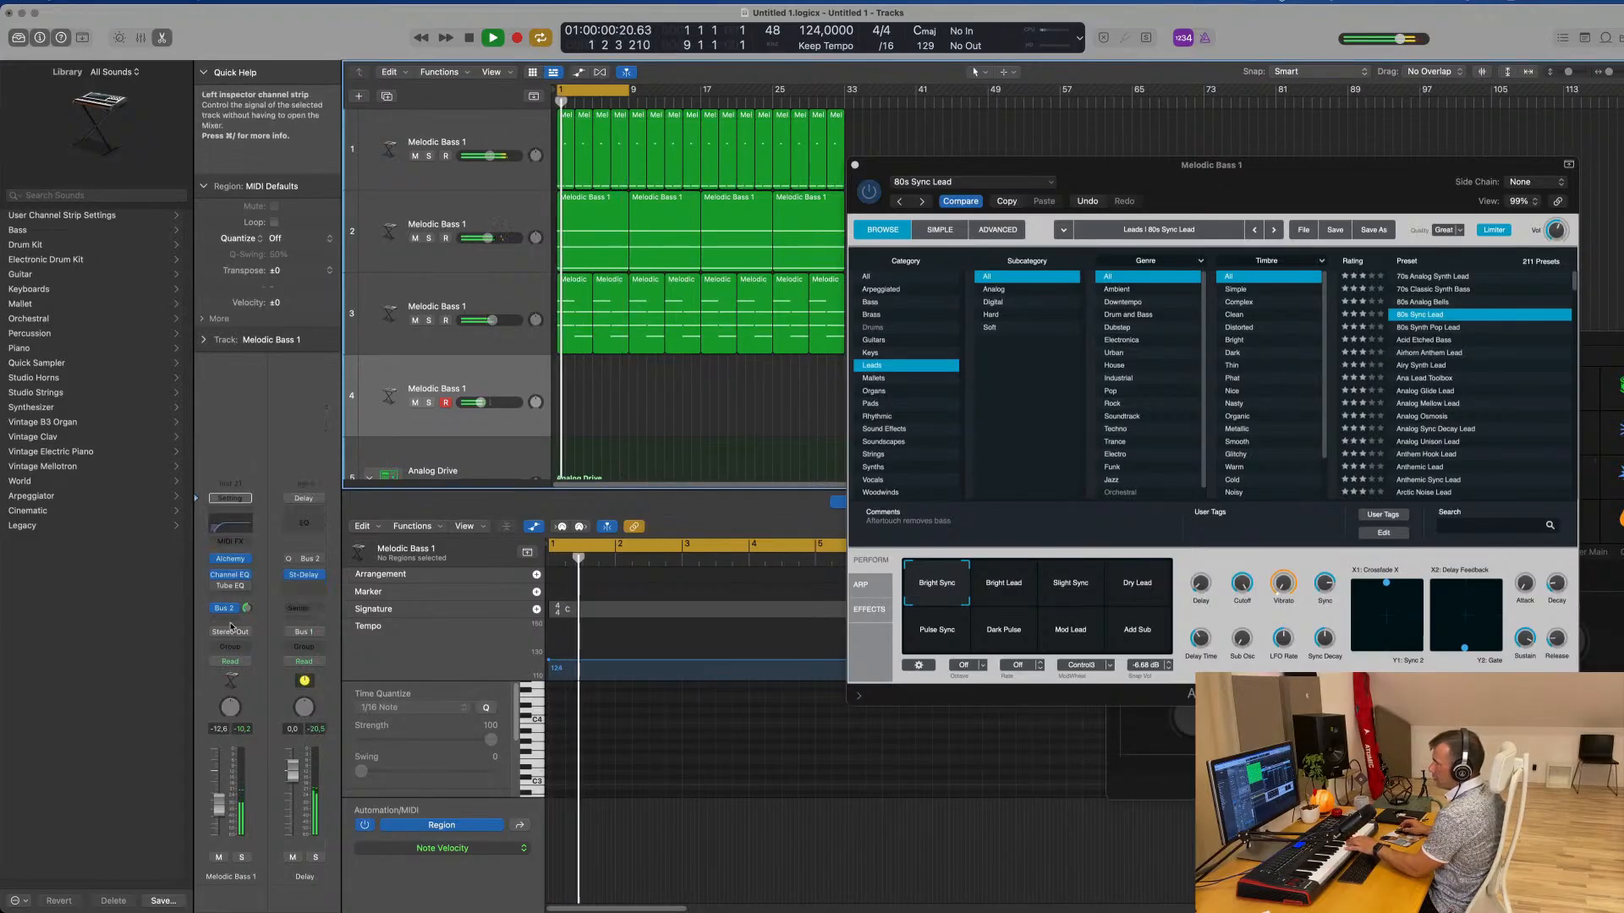
Add a Bus 4 send at about -4.6 dB to the lead track and insert SilverVerb on its aux channel
click(227, 610)
mouse_move(241, 639)
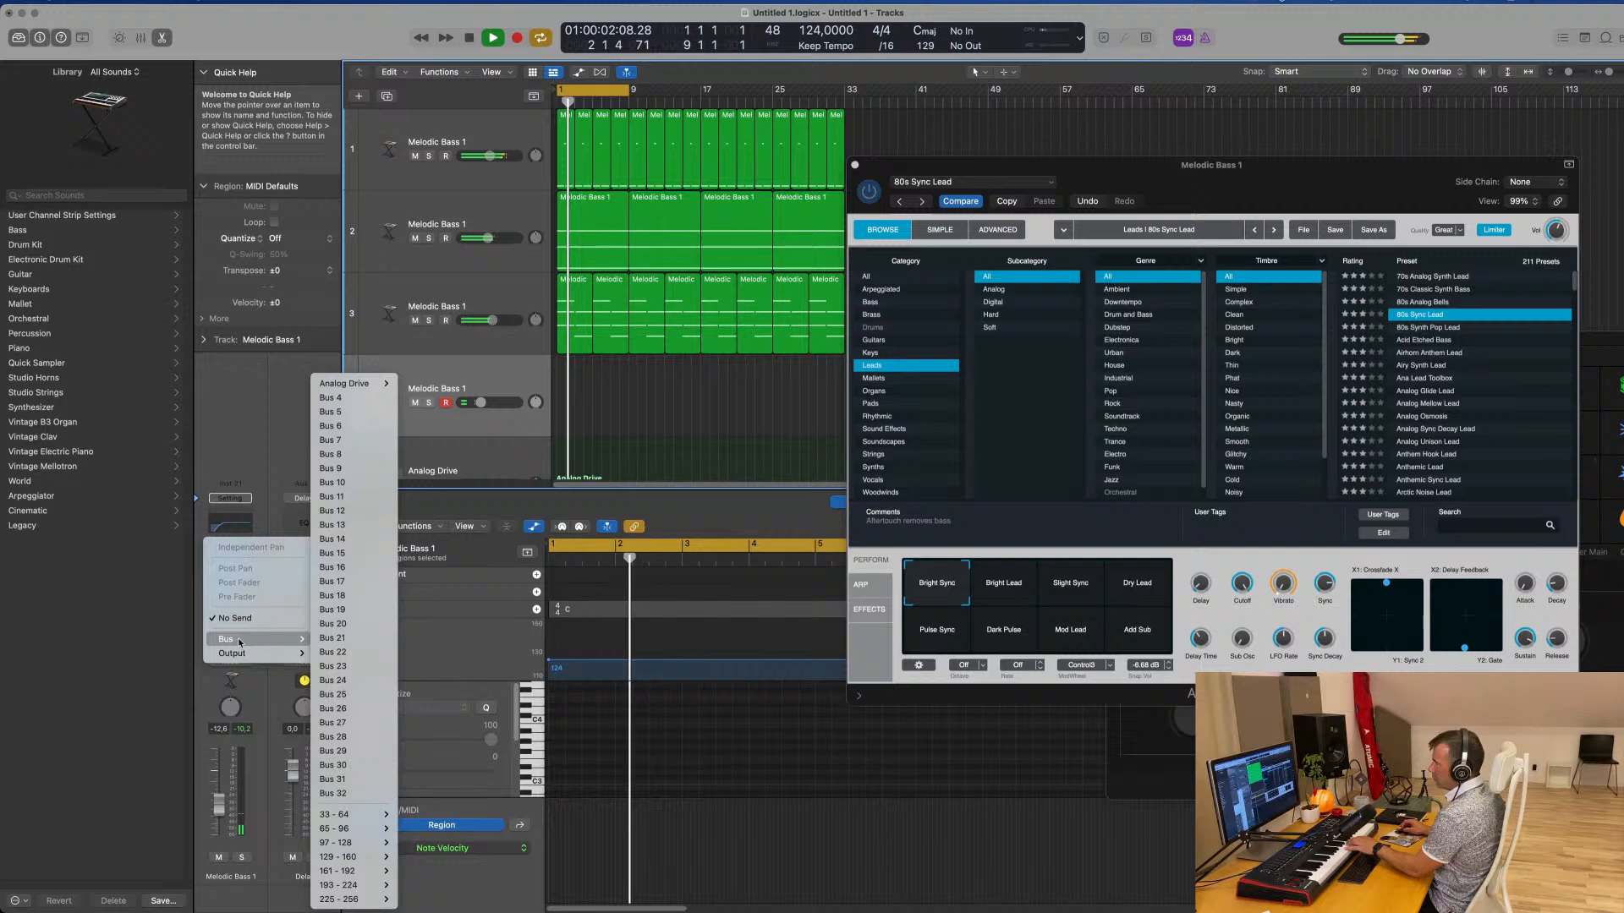
click(351, 401)
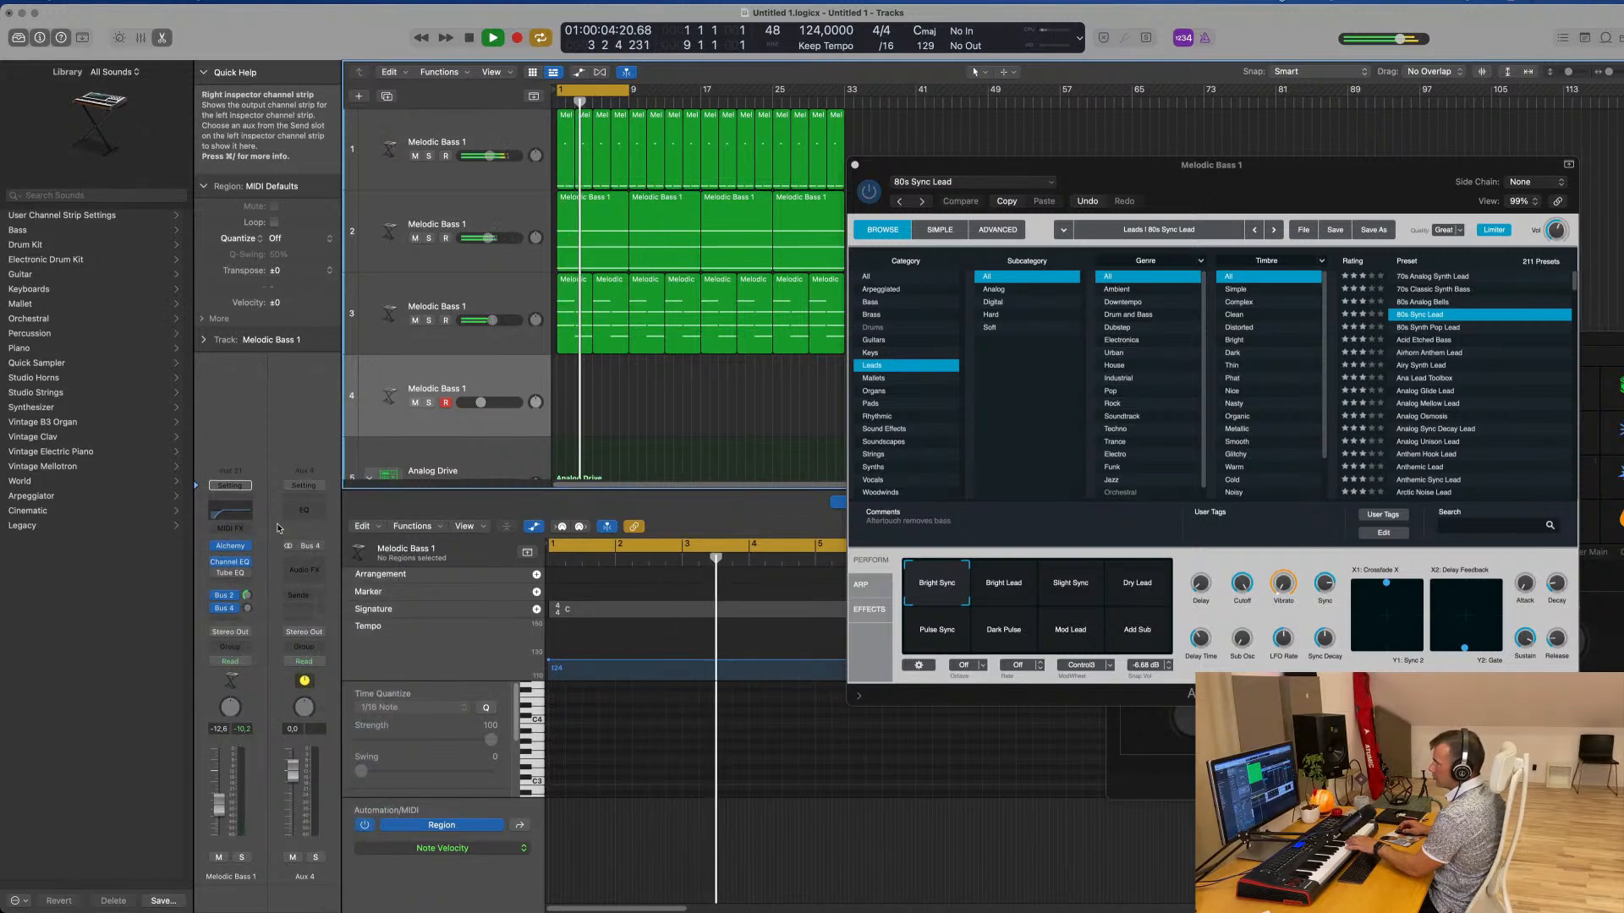
click(305, 568)
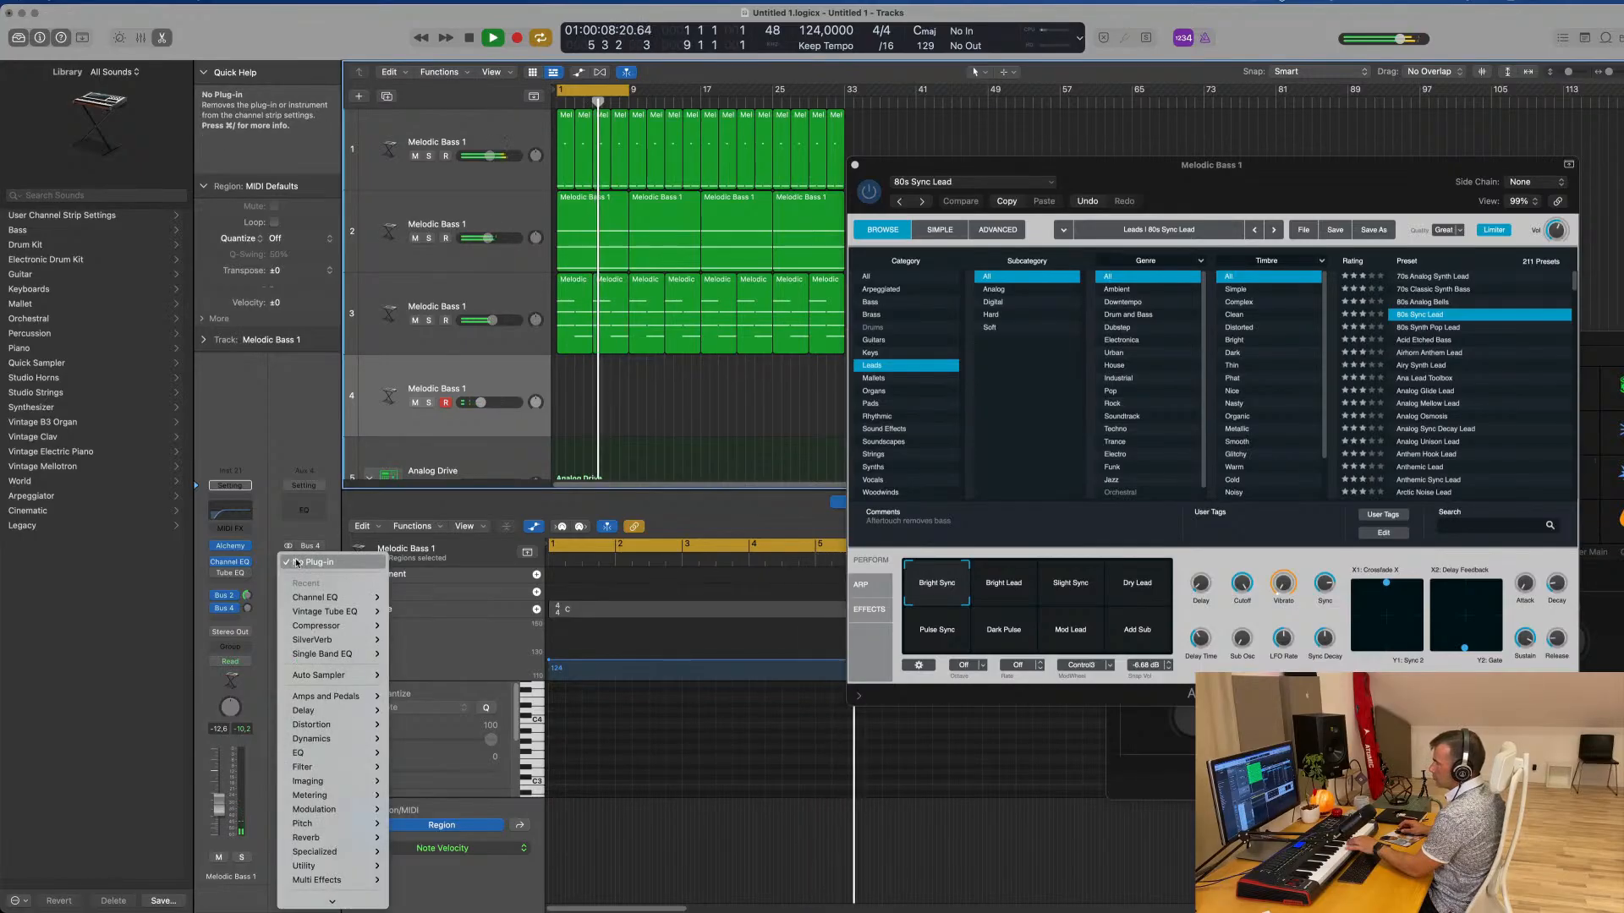
mouse_move(312, 640)
click(414, 640)
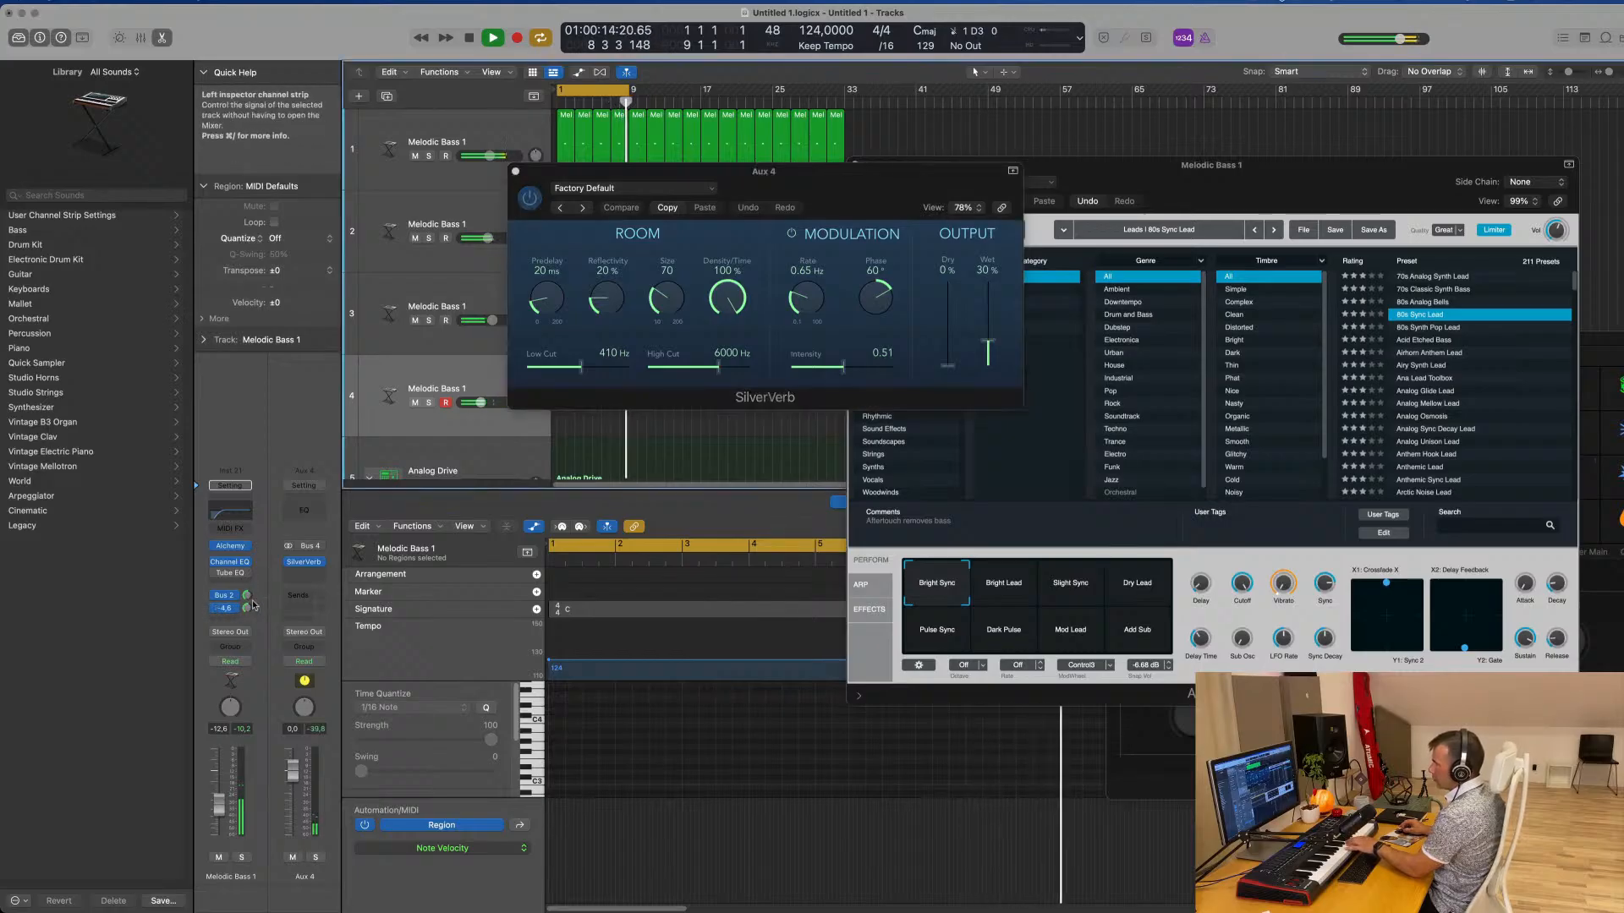
Load the grandiose setting in SilverVerb and close the plug-in
click(675, 189)
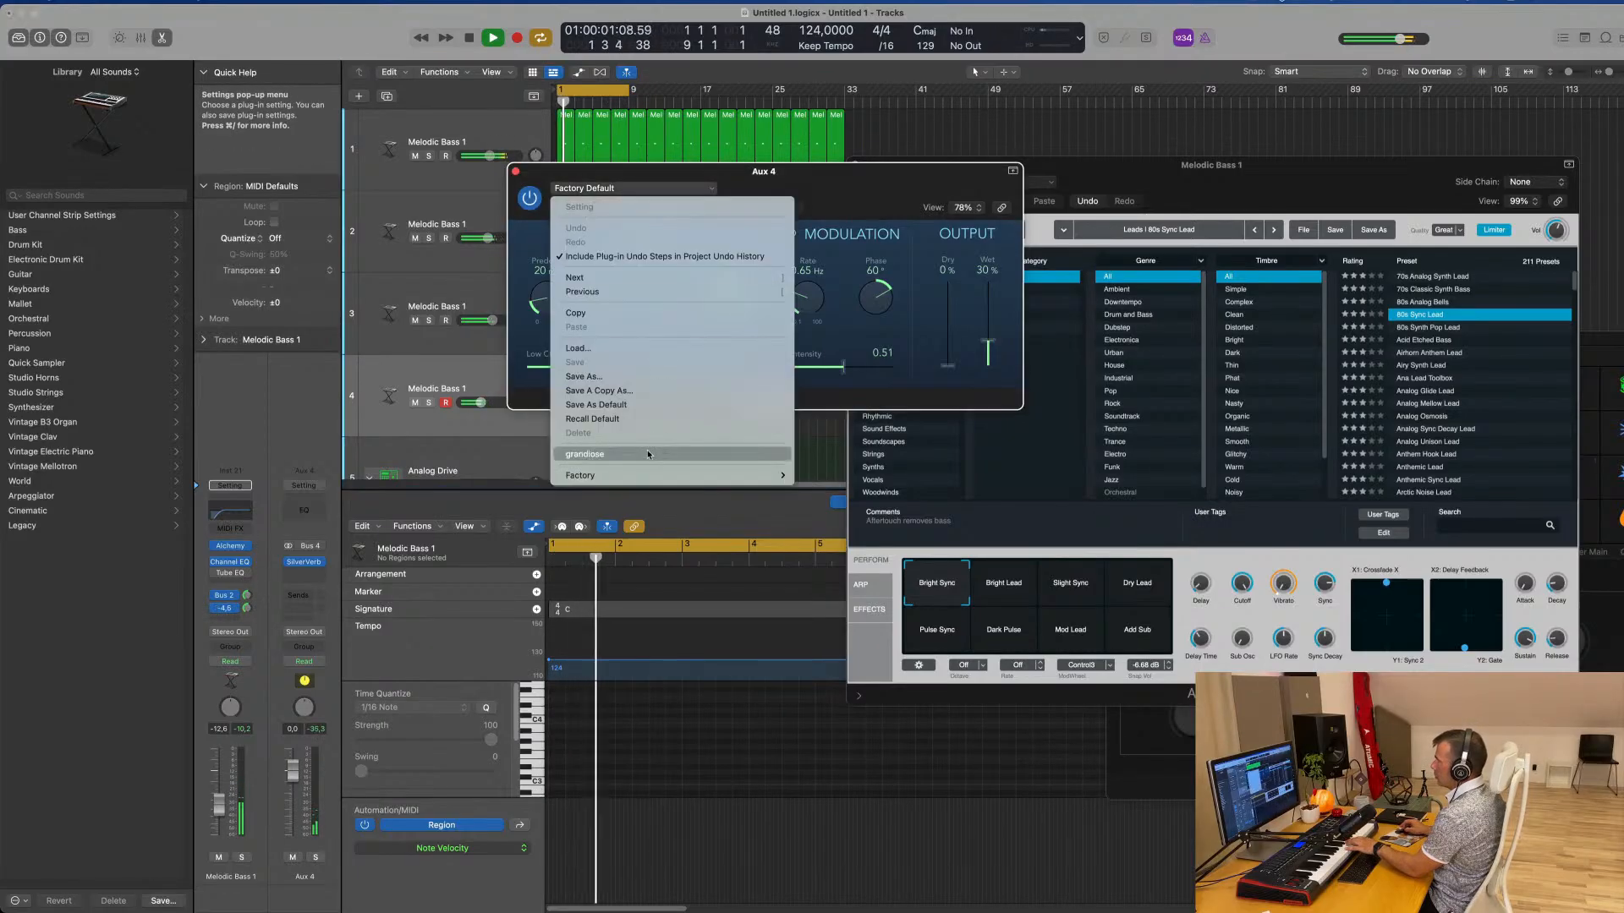
click(584, 454)
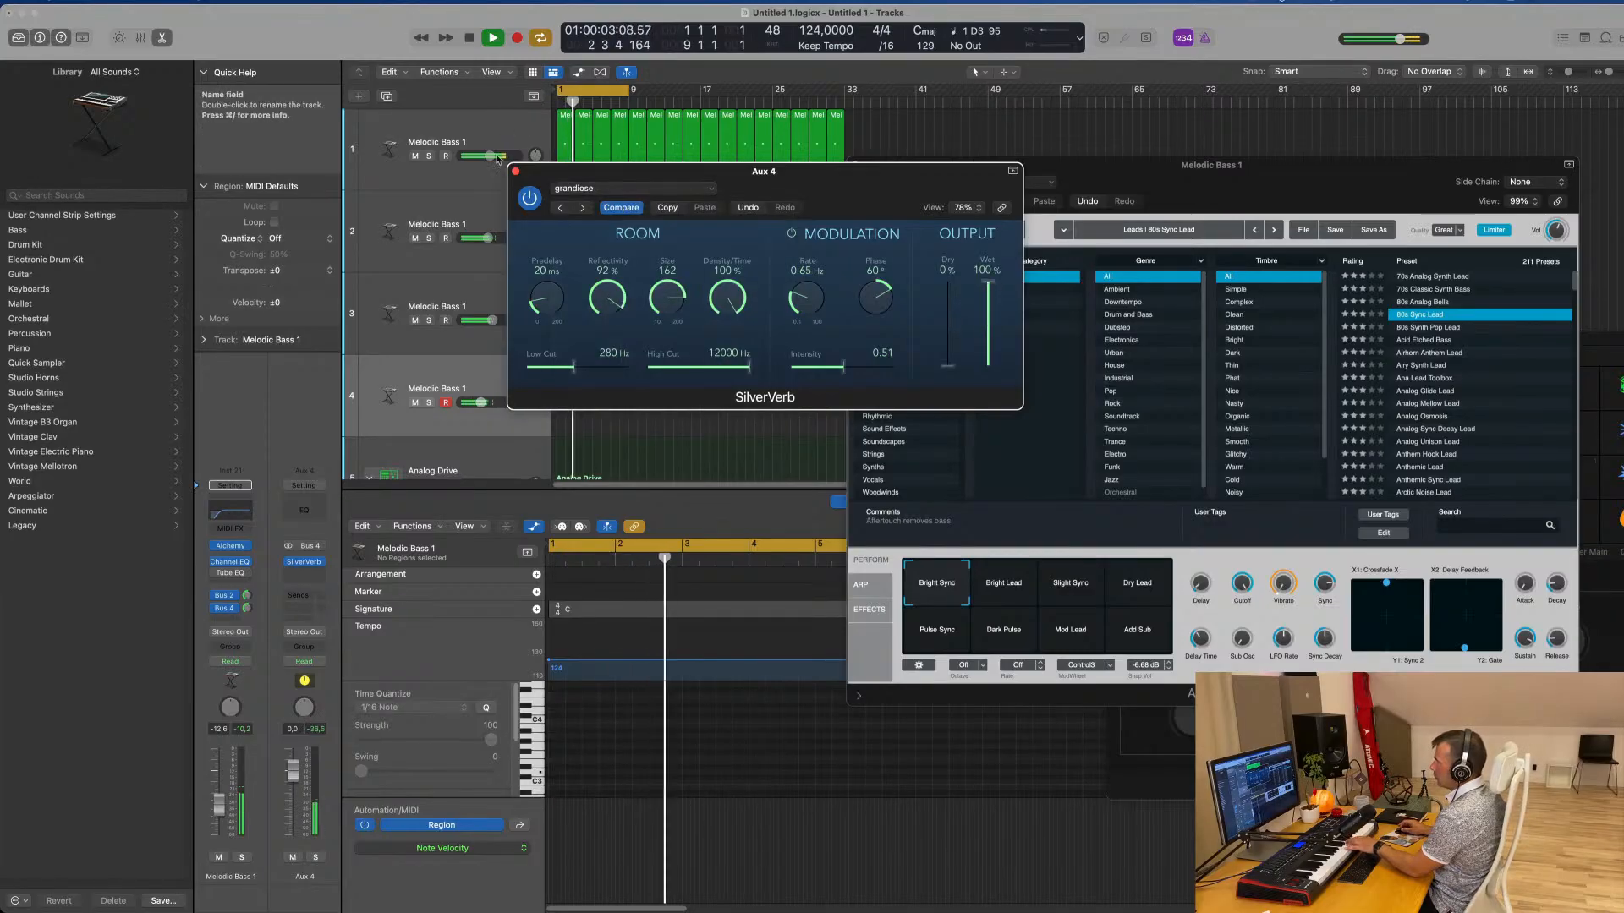
click(516, 172)
Try the Bright Lead snapshot of 80s Sync Lead, select Slight Sync, and lower the lead track's volume to about -15.6 dB
drag(901, 175, 610, 181)
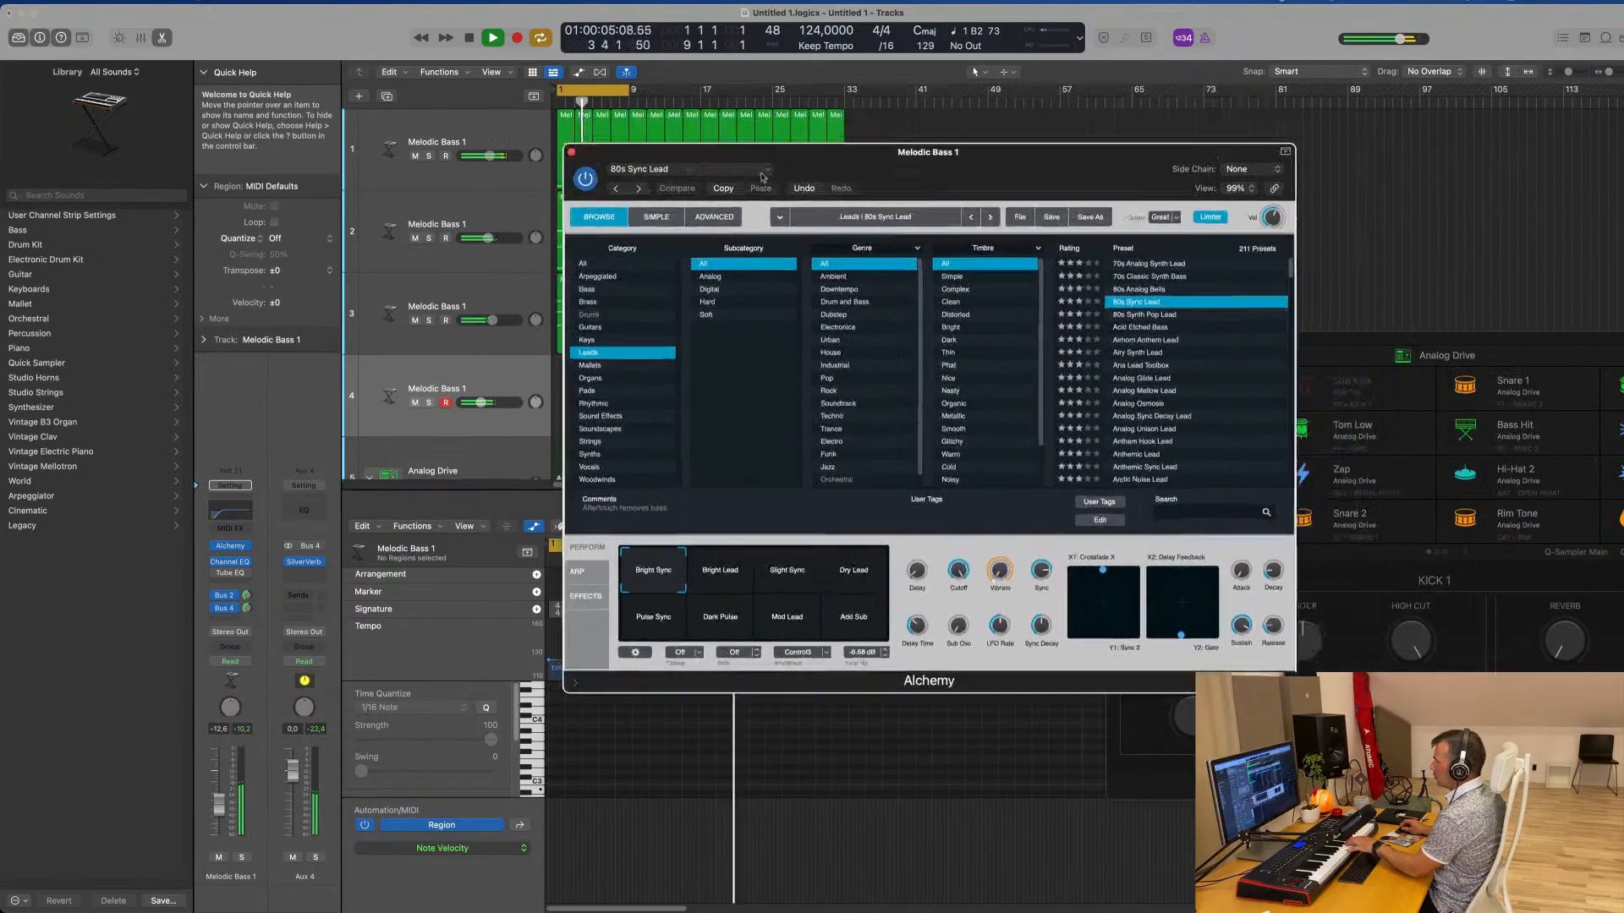
drag(901, 182, 1024, 108)
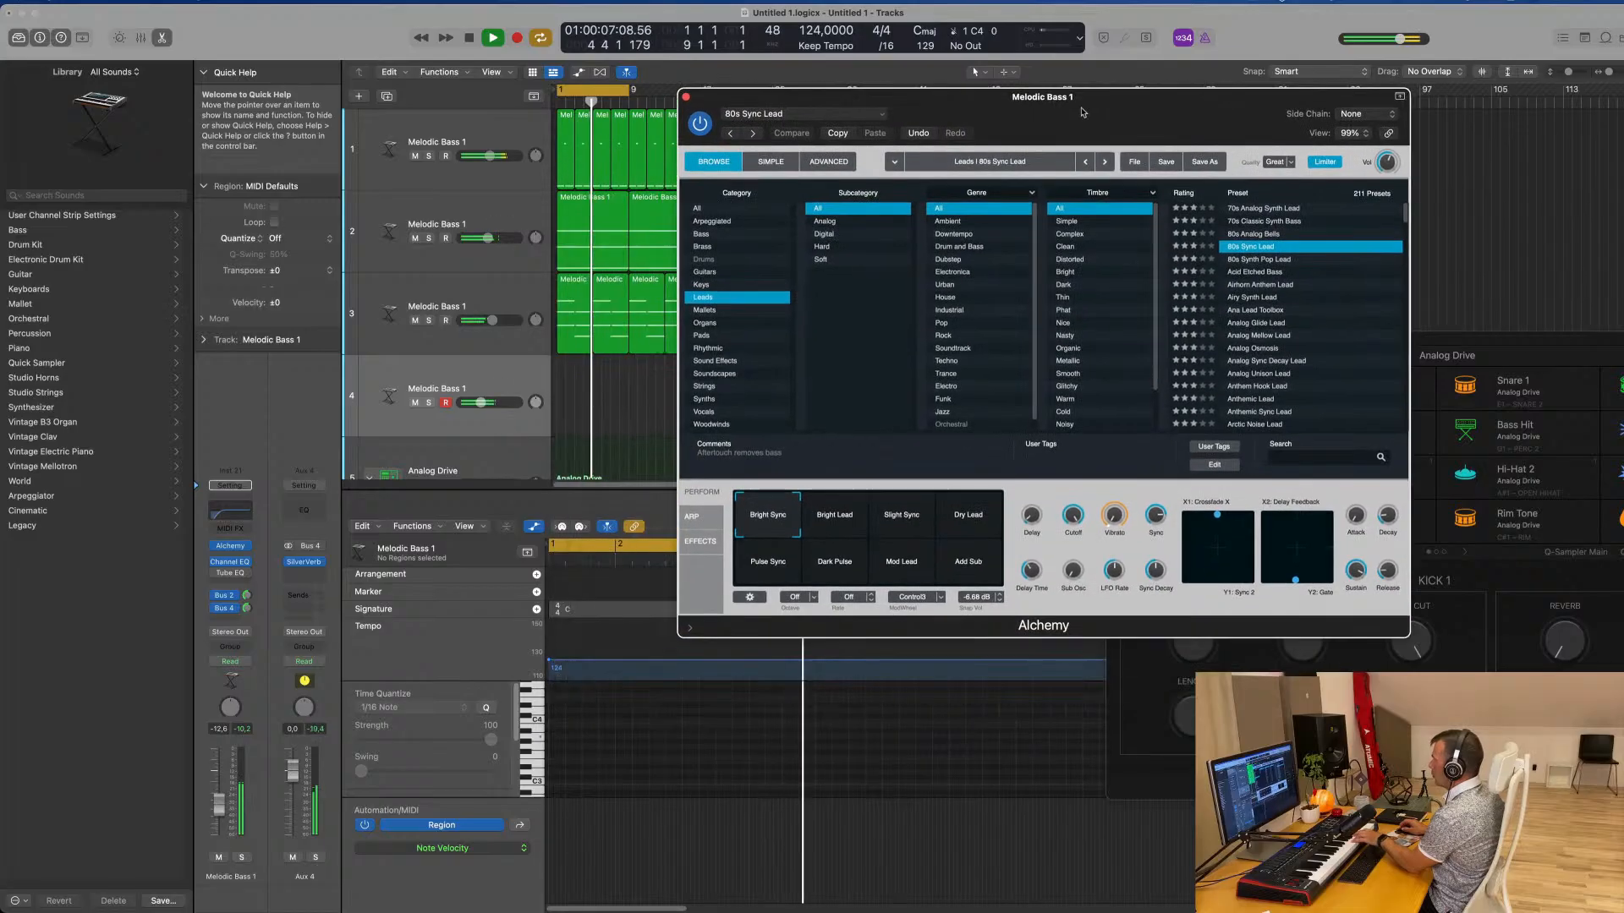
click(817, 514)
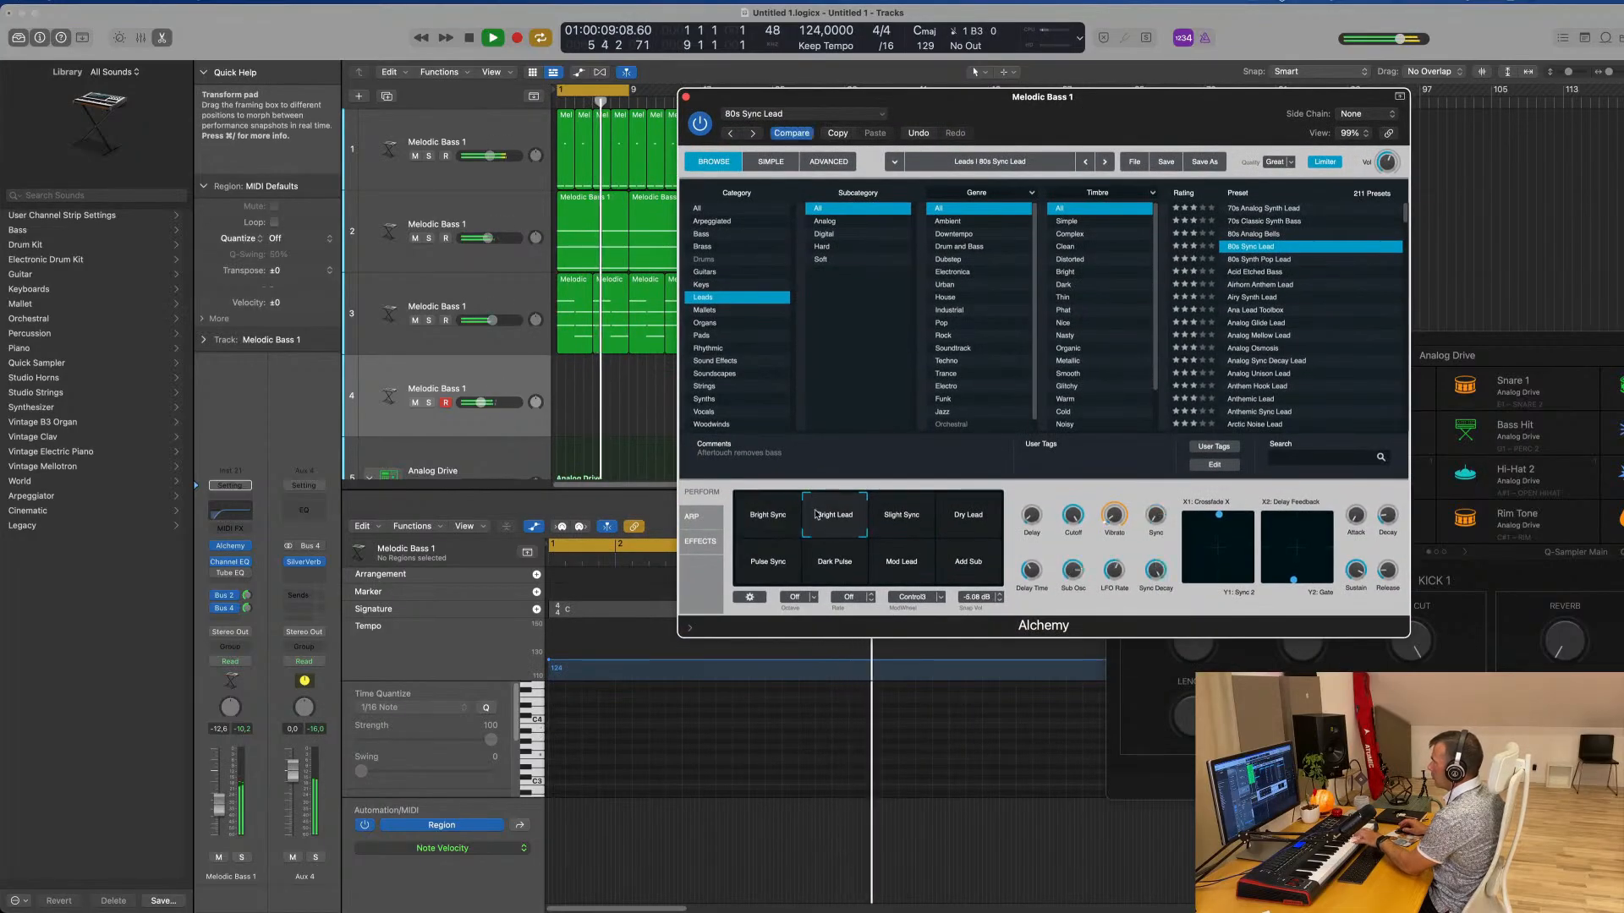
click(905, 523)
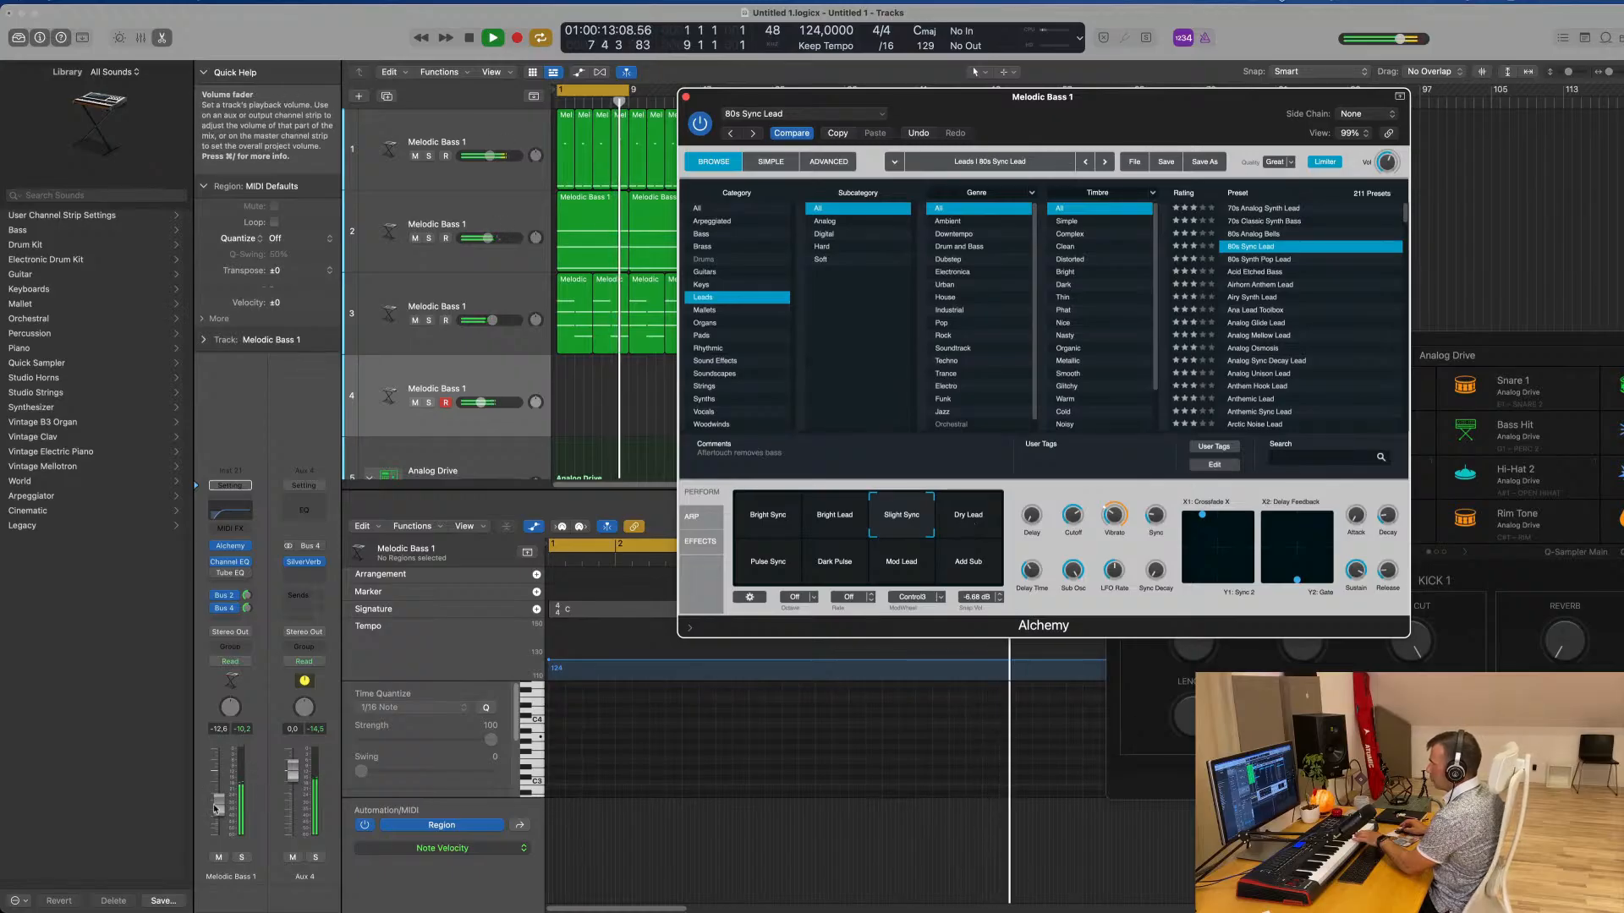
drag(219, 803, 218, 816)
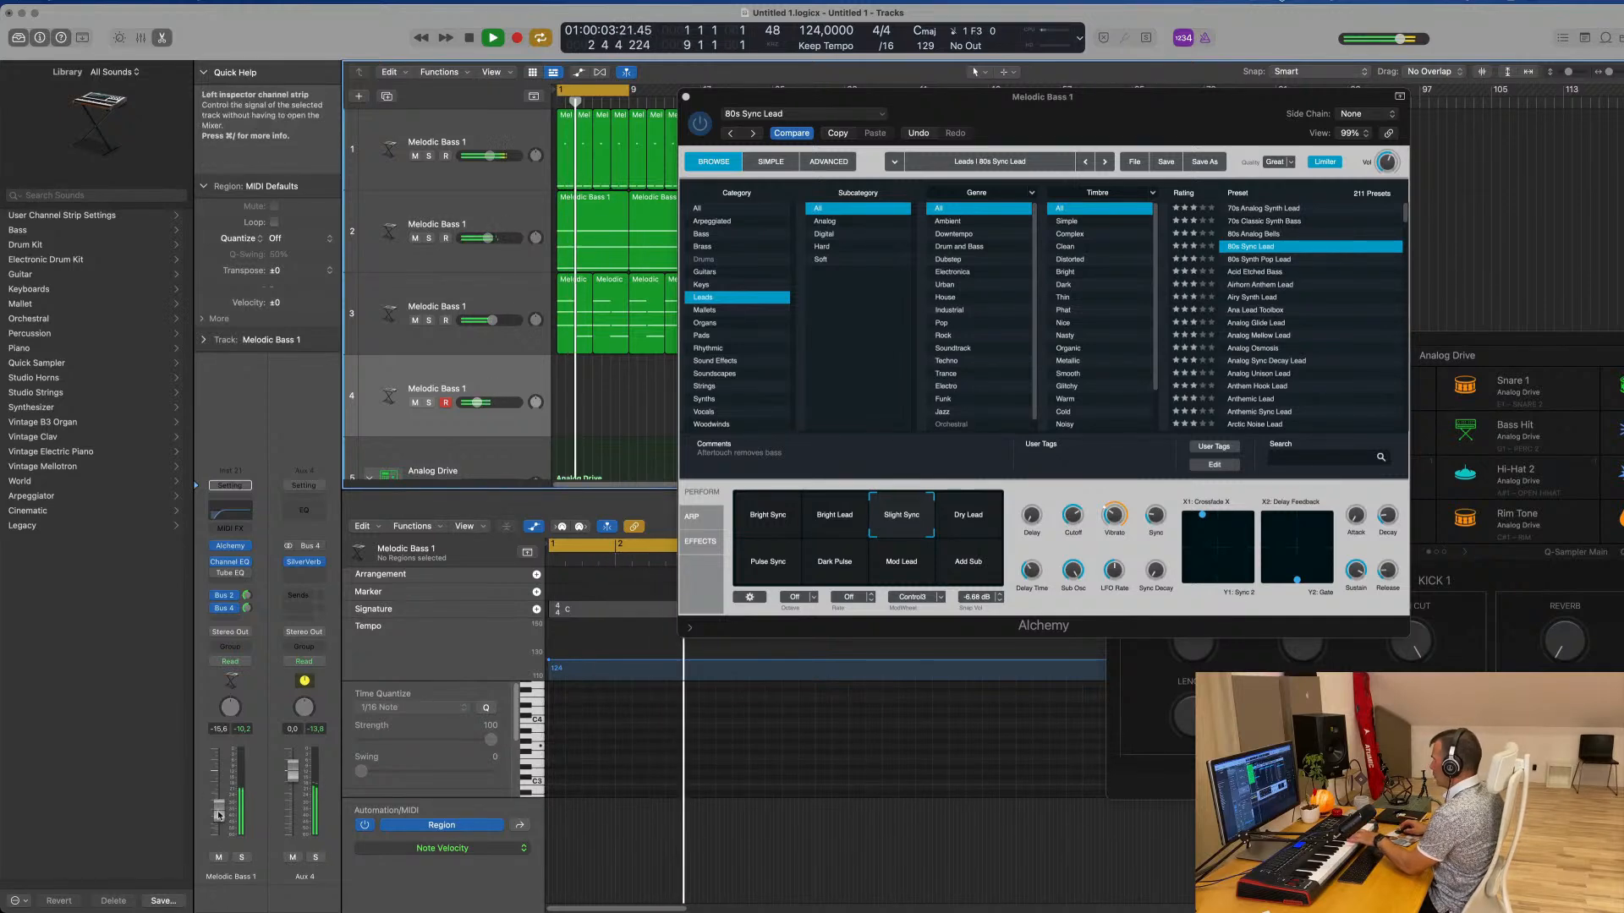
Audition the Dry Lead, Pulse Sync, Dark Pulse, Mod Lead and Add Sub snapshots of the 80s Sync Lead preset
click(970, 509)
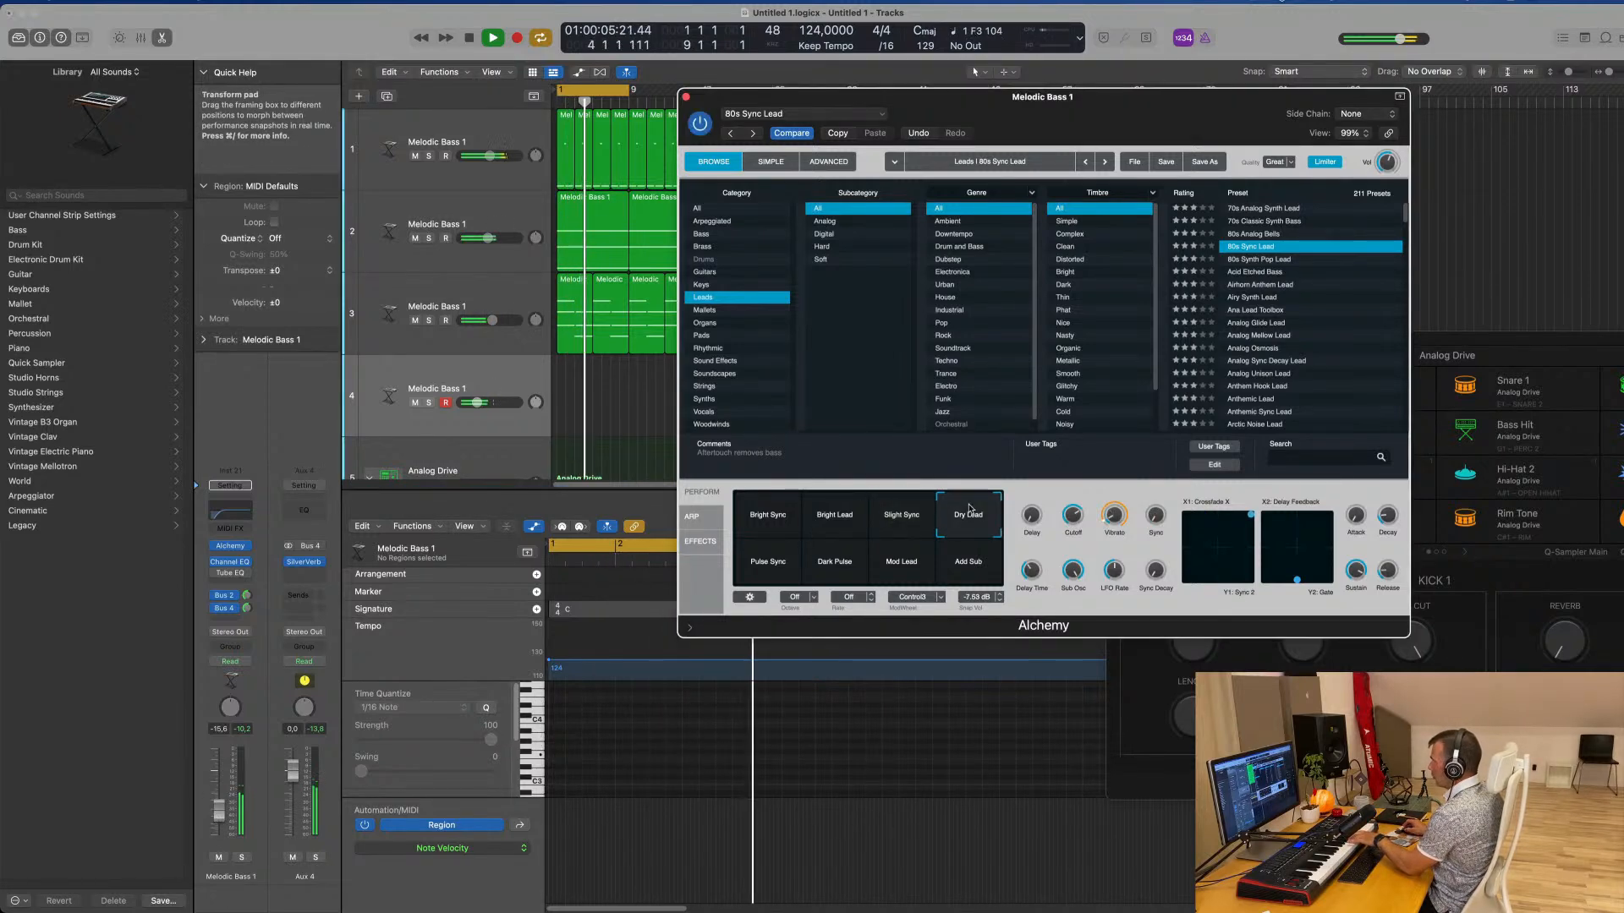
click(756, 567)
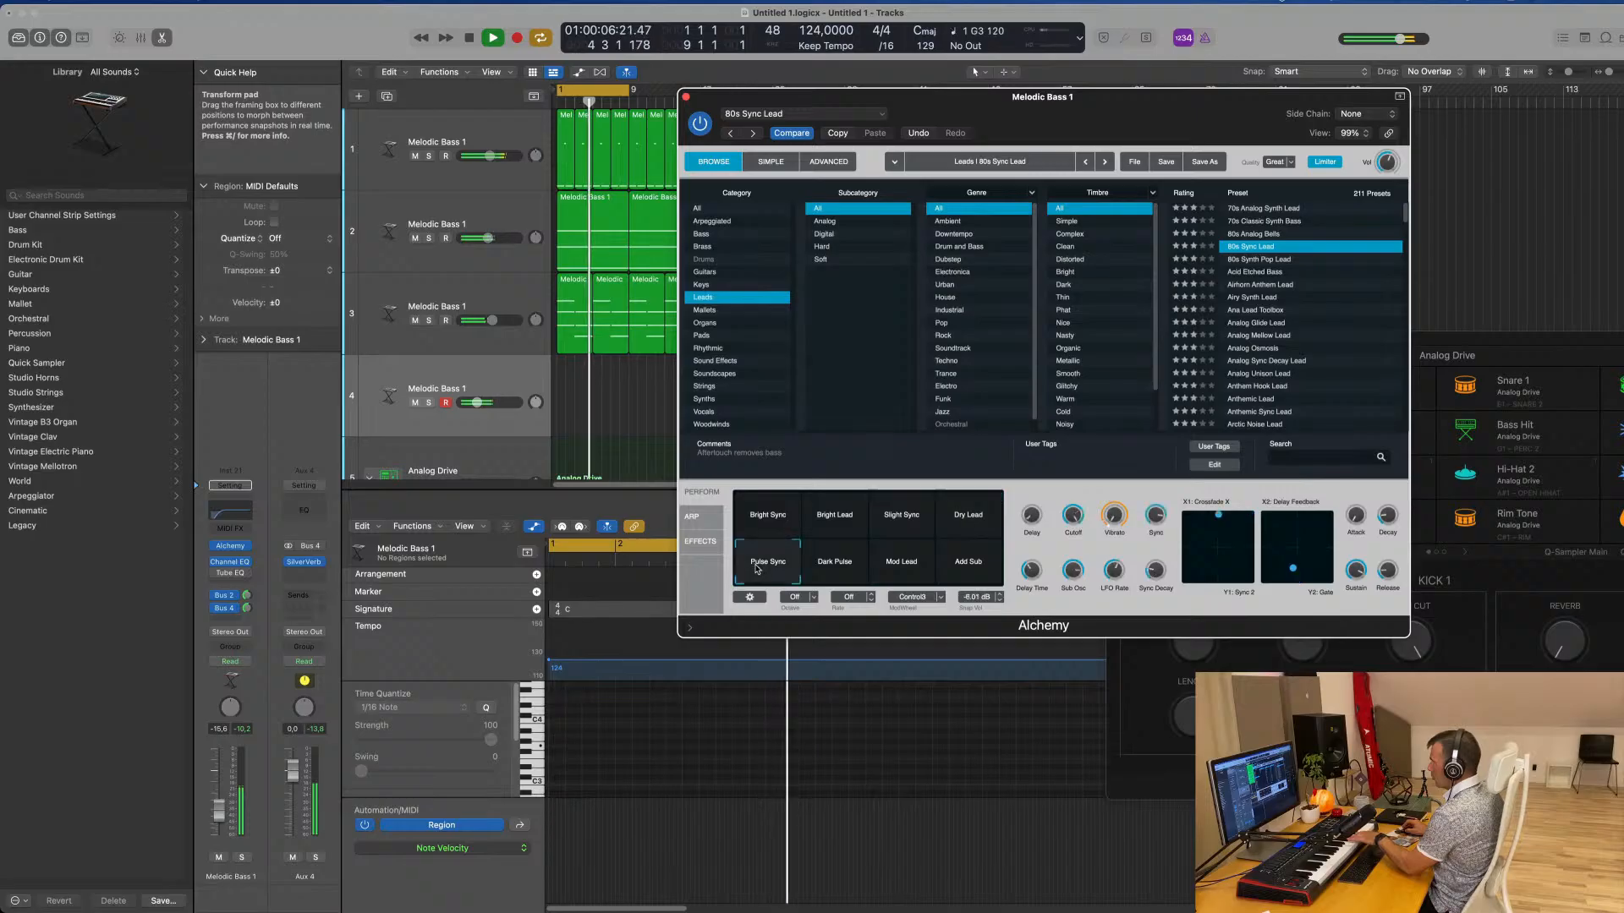
click(844, 569)
click(892, 567)
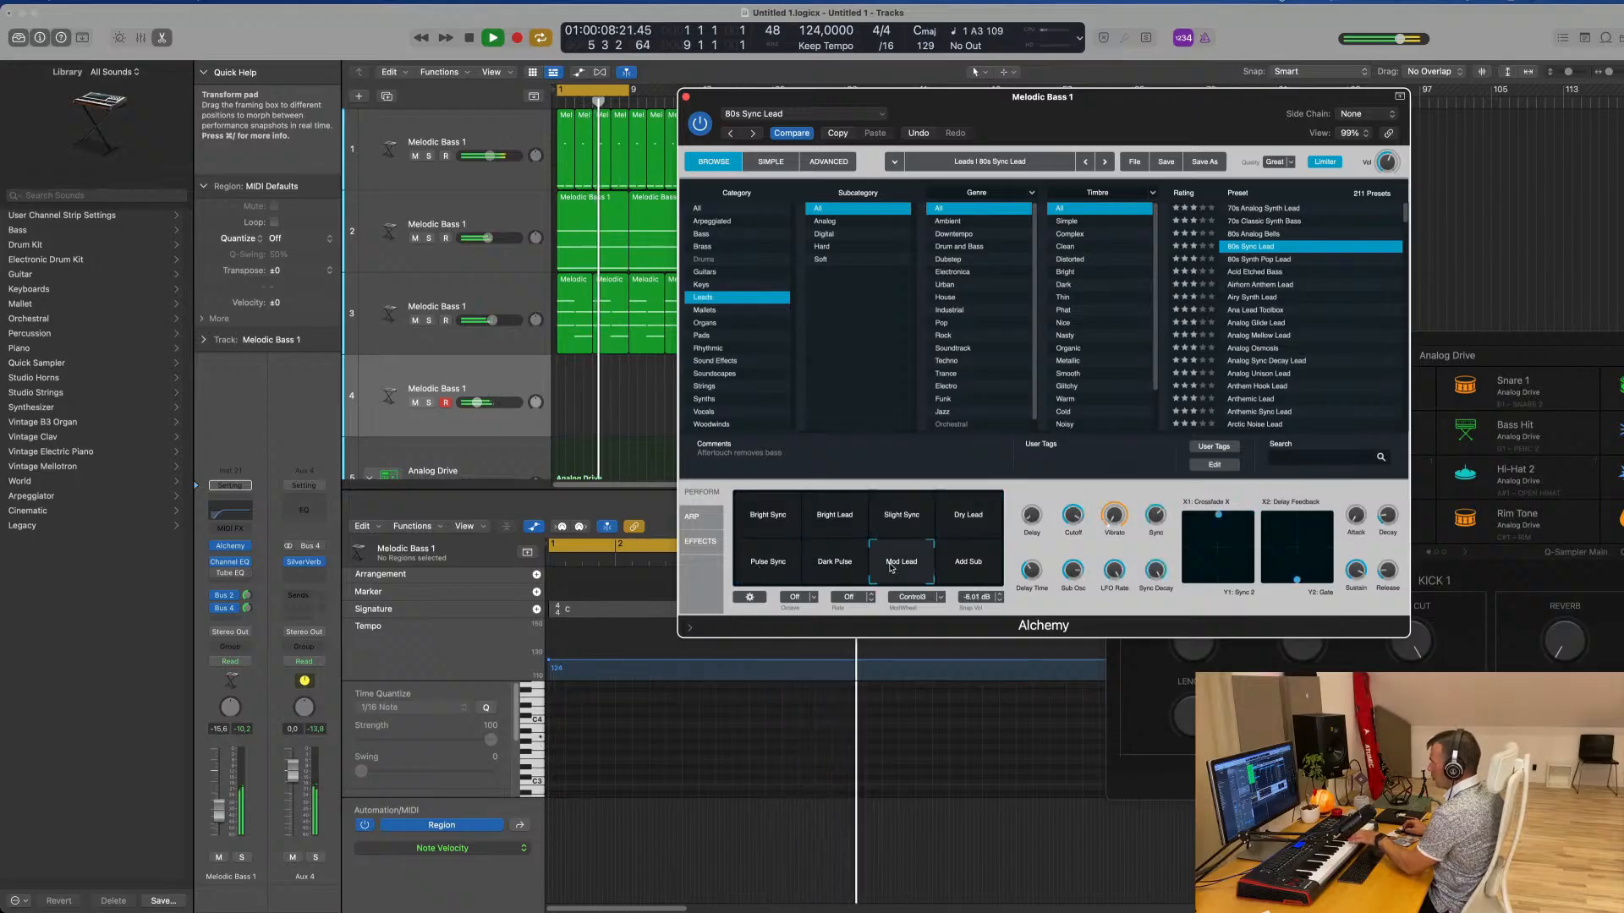
click(969, 566)
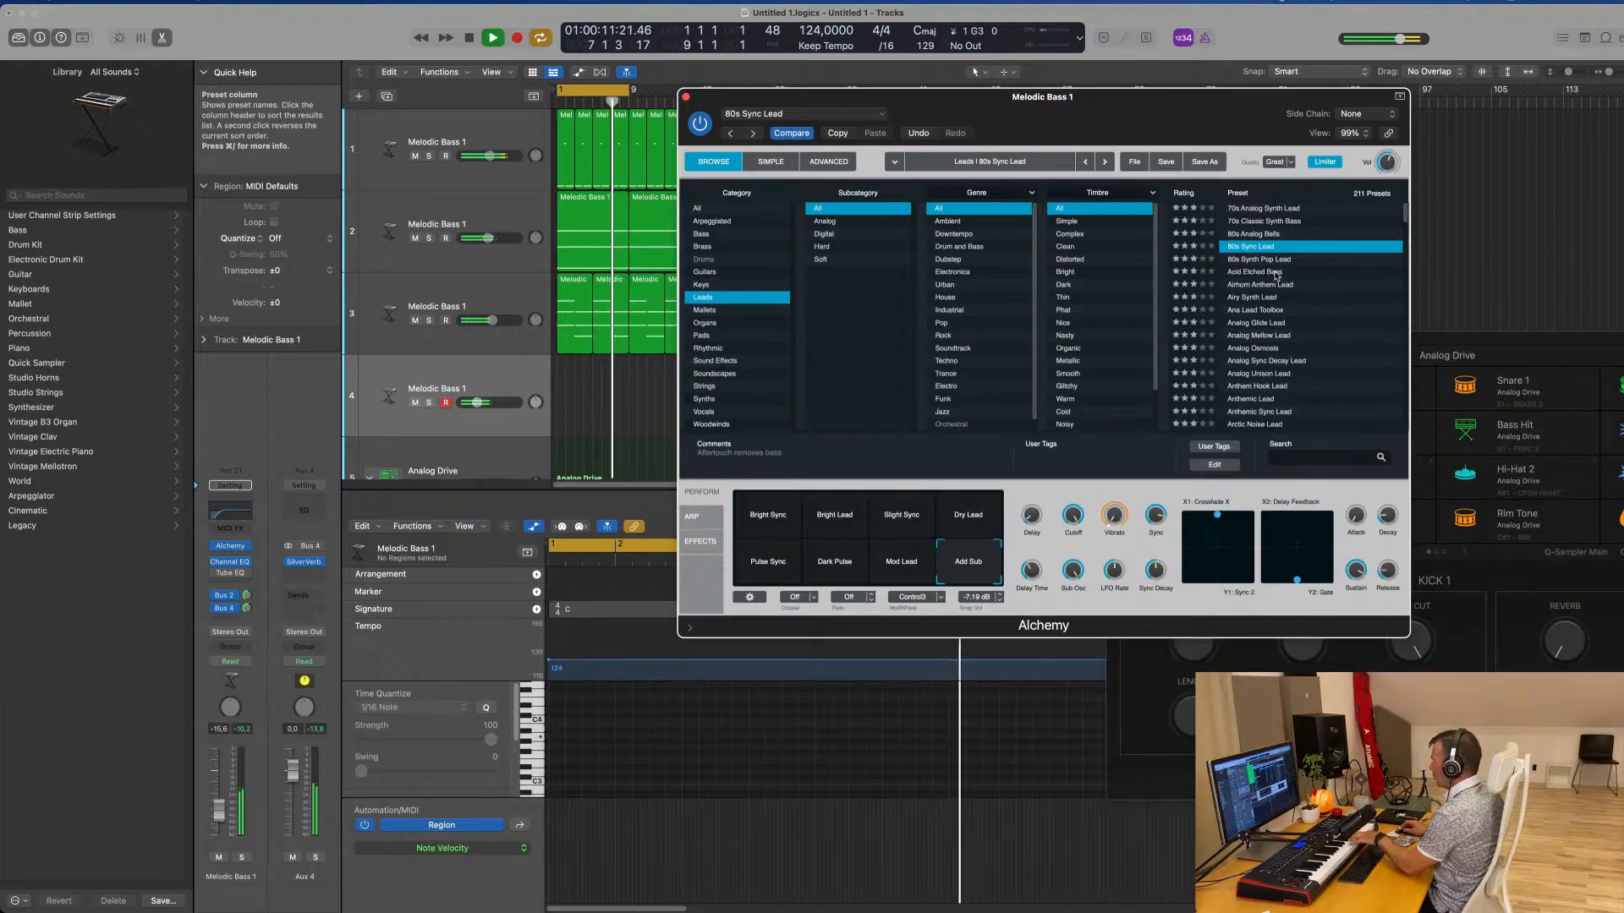
Switch the lead track to the Airhorn Anthem Lead preset at about -3.4 dB and record an eight-bar melody
click(1273, 285)
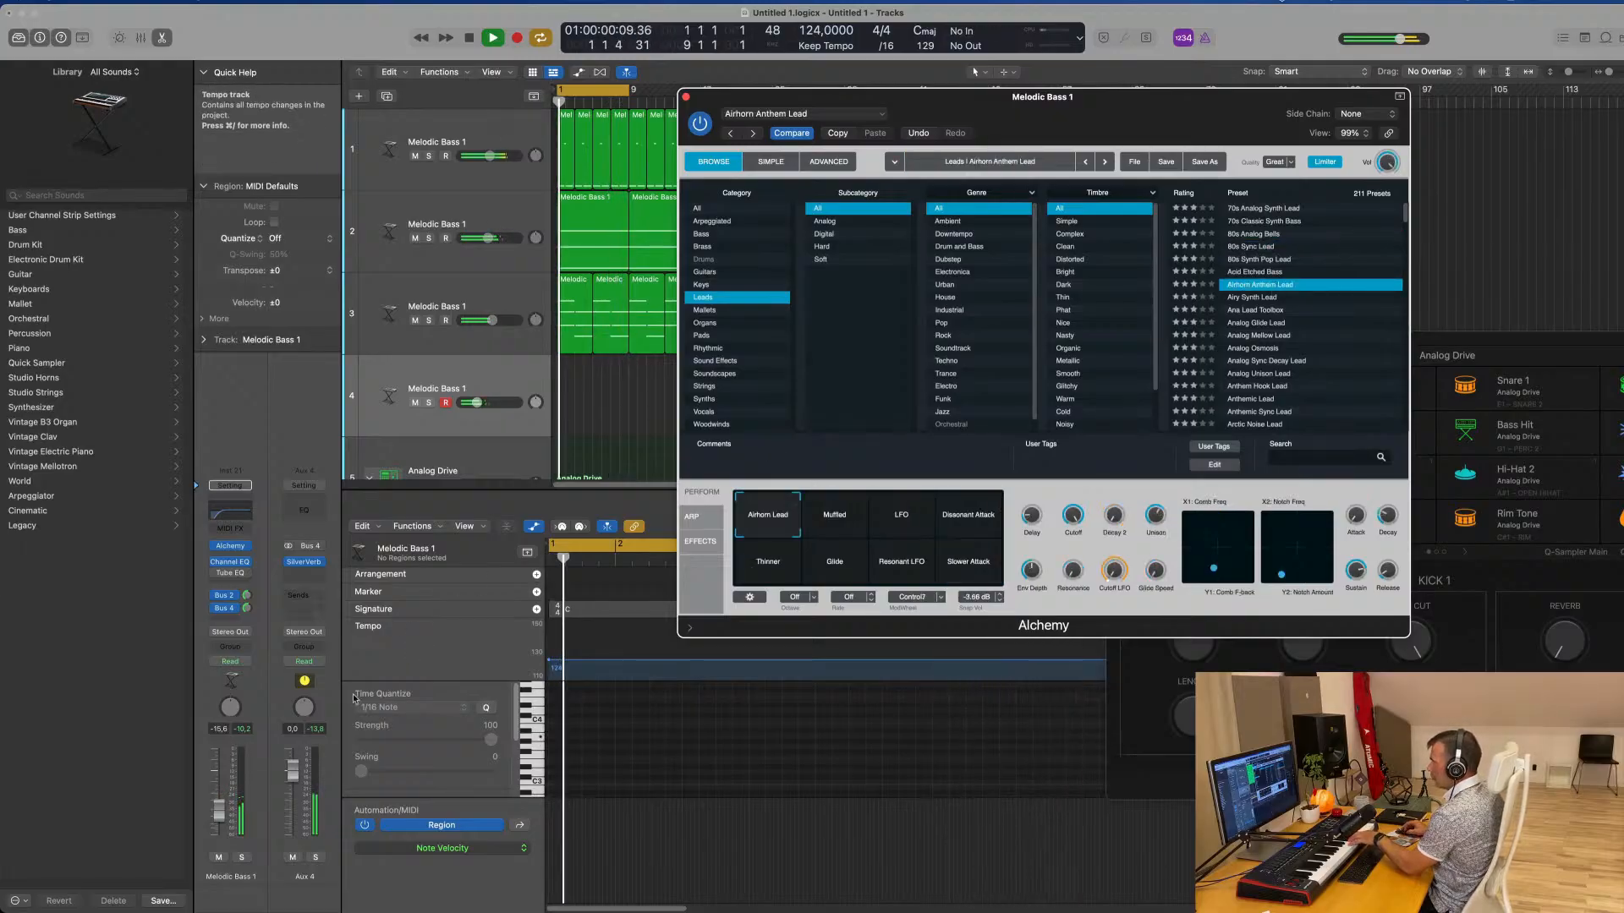
drag(219, 811, 219, 783)
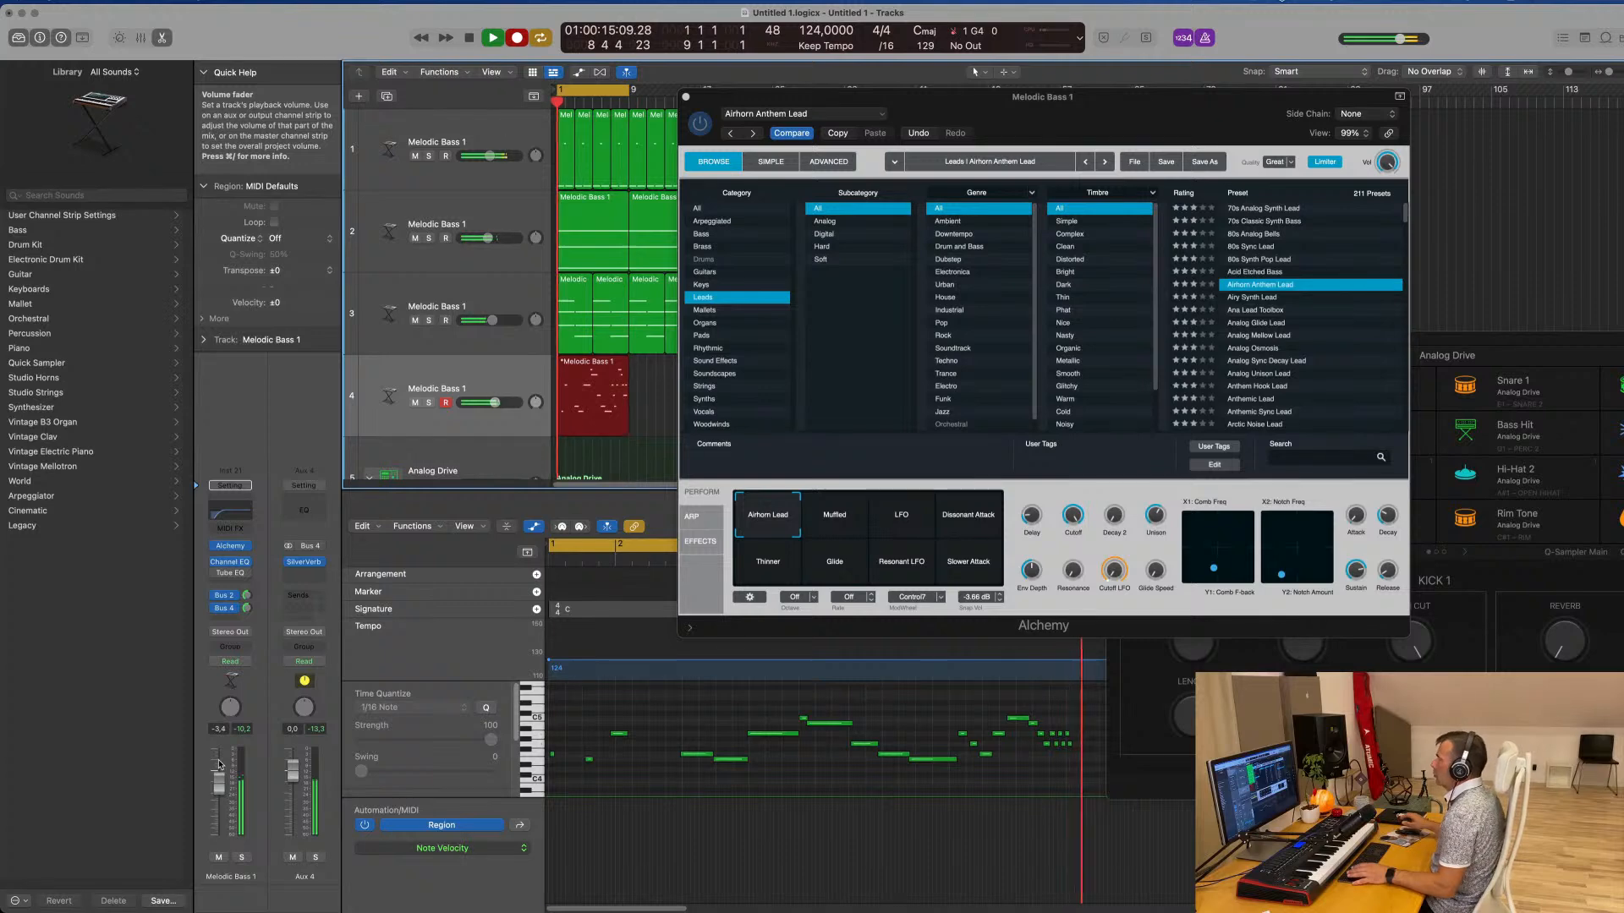
key(space)
key(space)
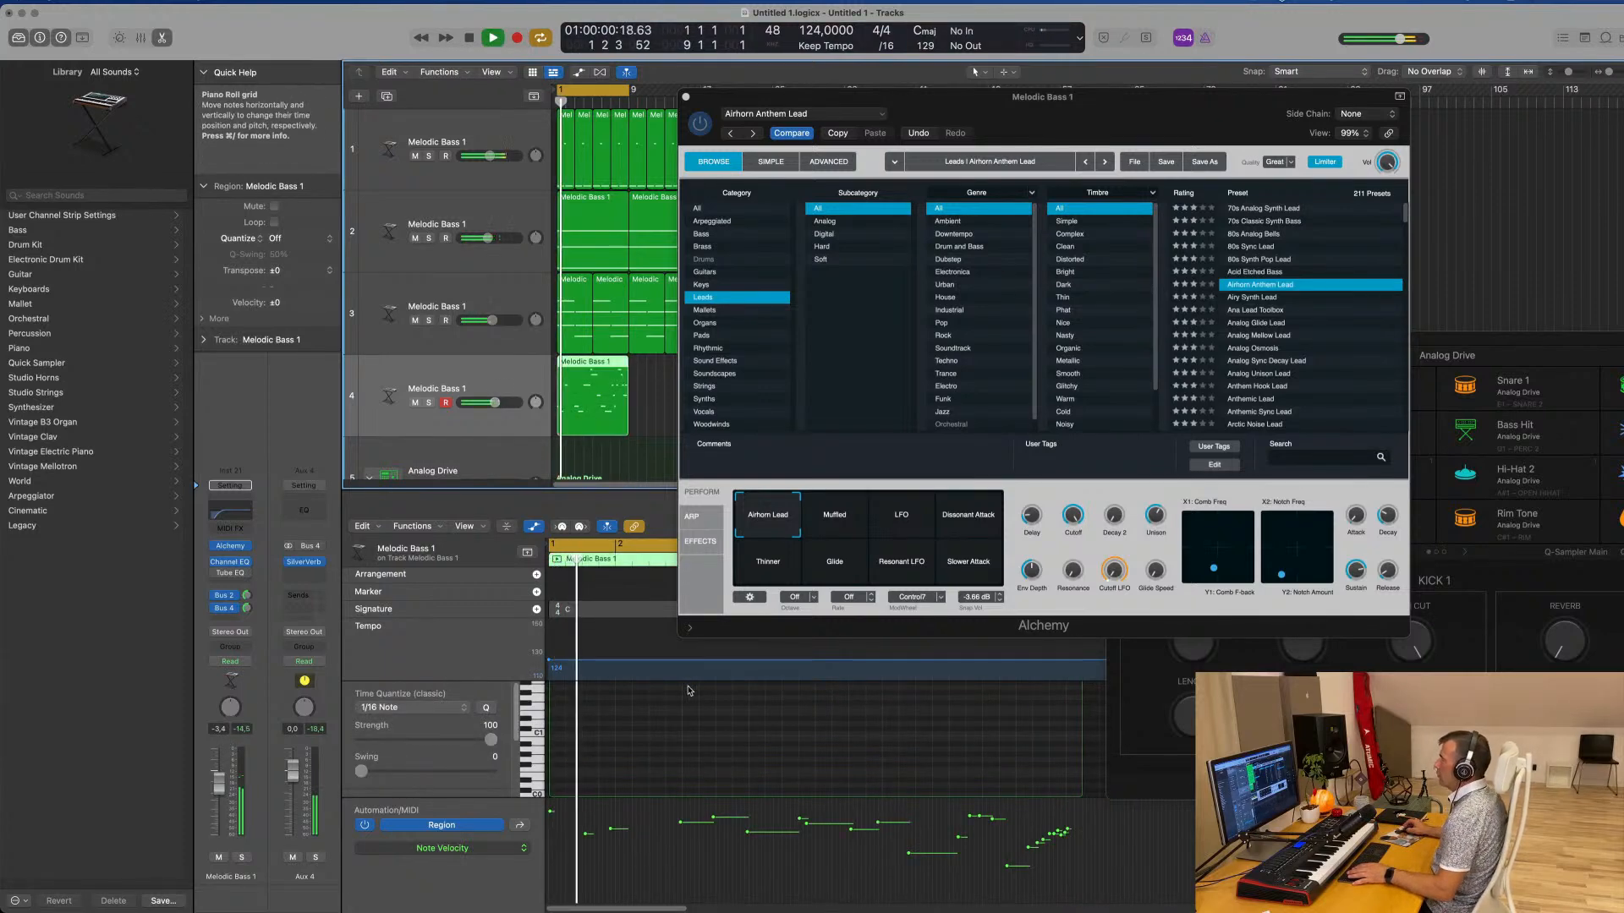
Open the recorded melody region on track 4 in the Piano Roll and close Alchemy
key(e)
double_click(589, 363)
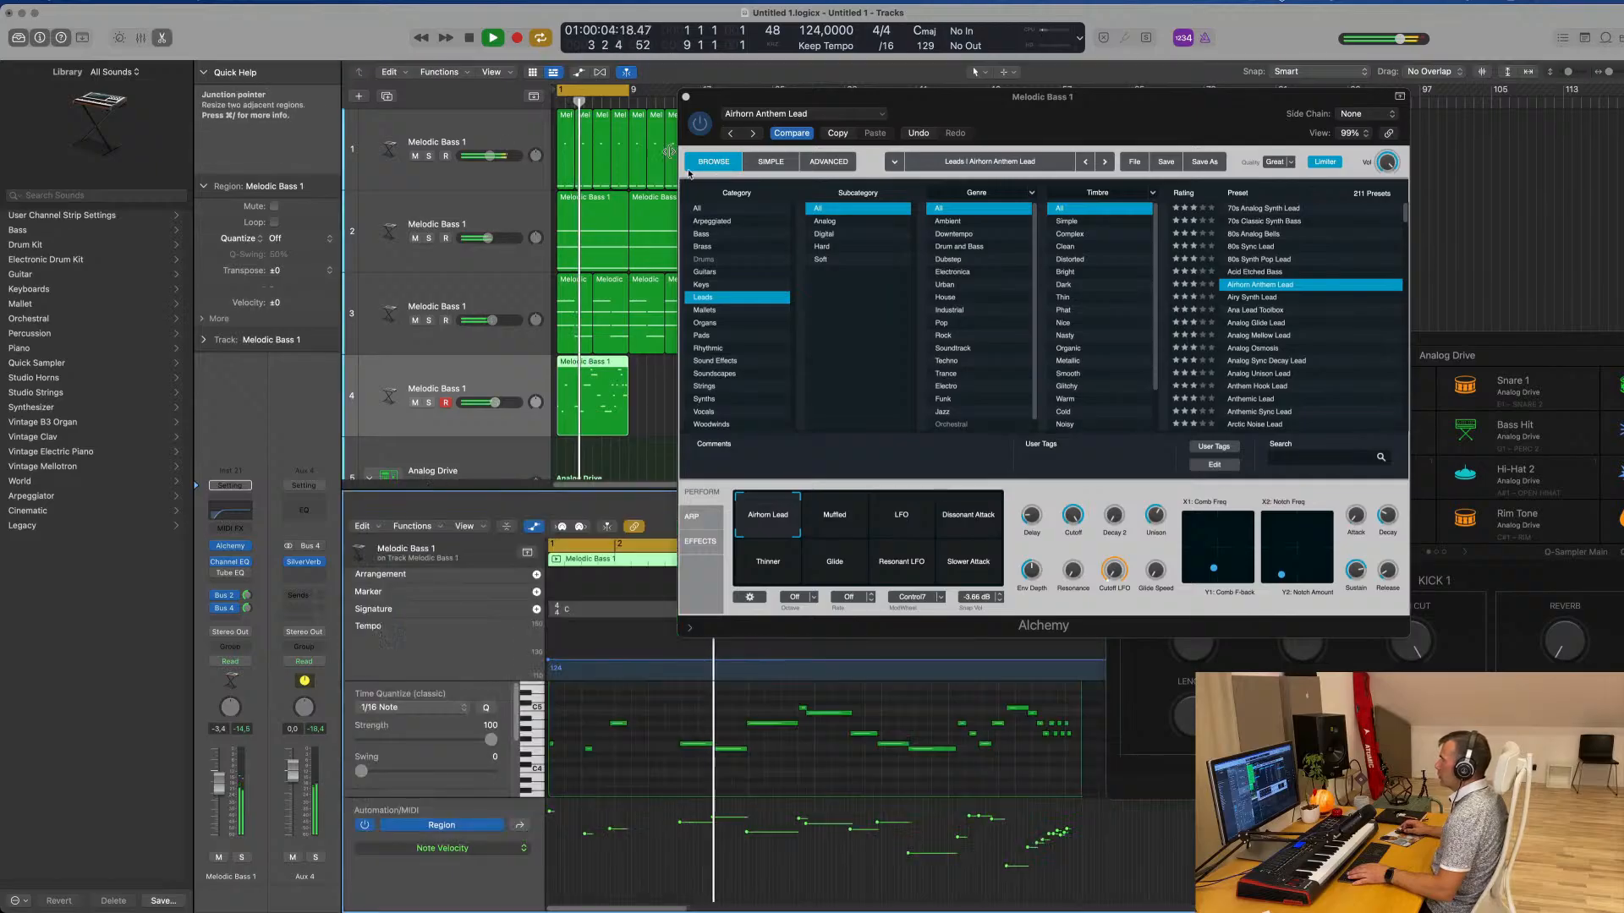
click(685, 97)
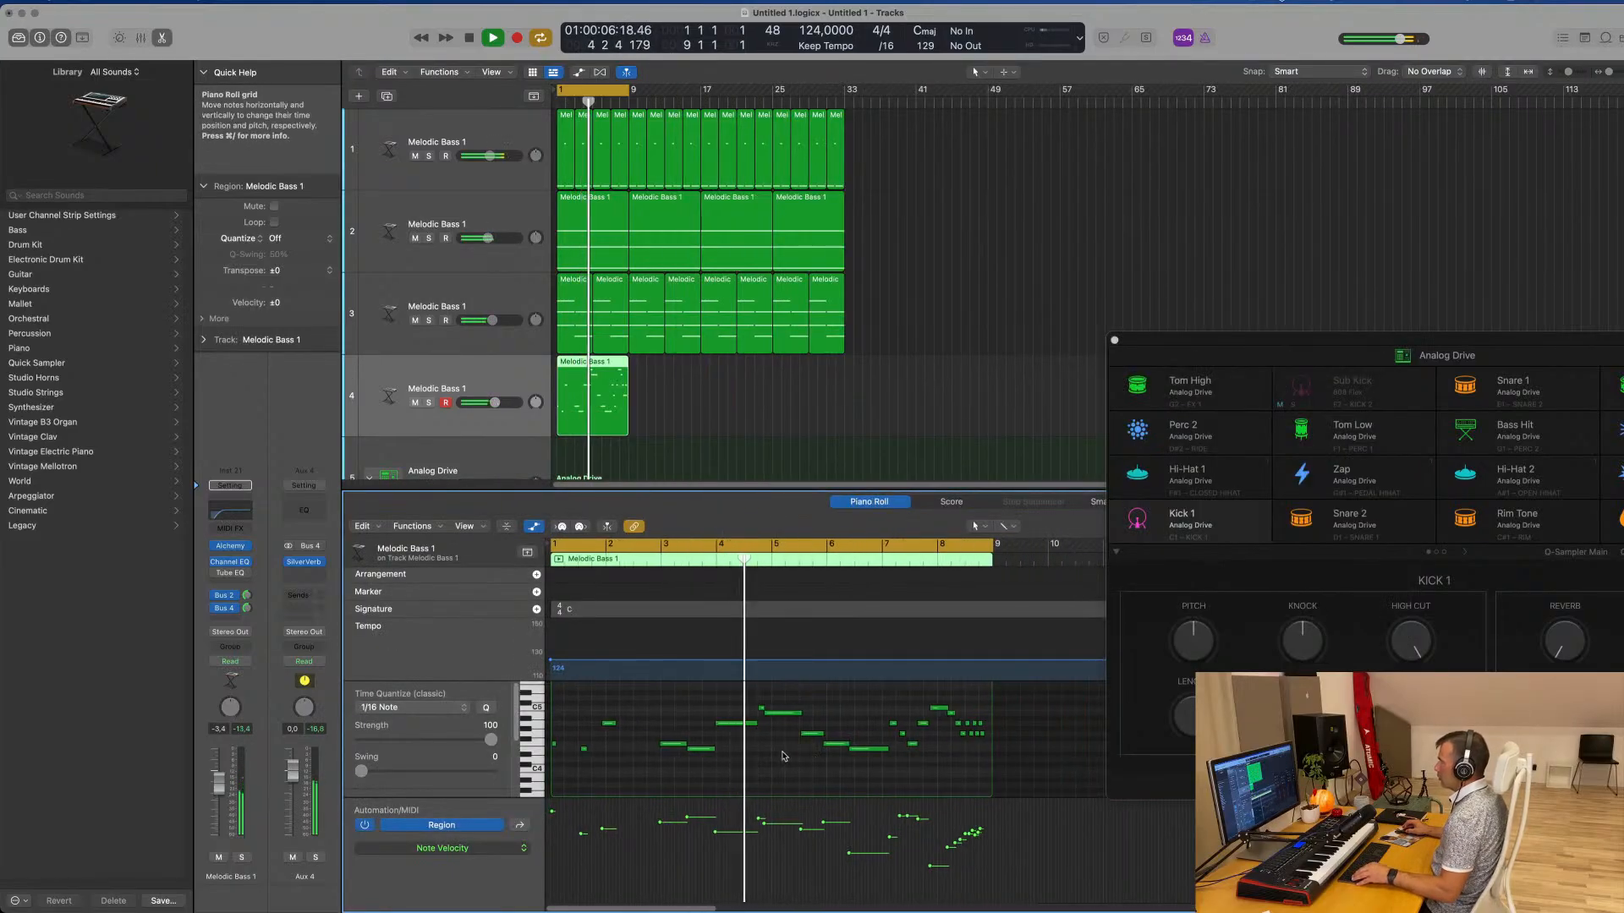
scroll(783, 752, down, 4)
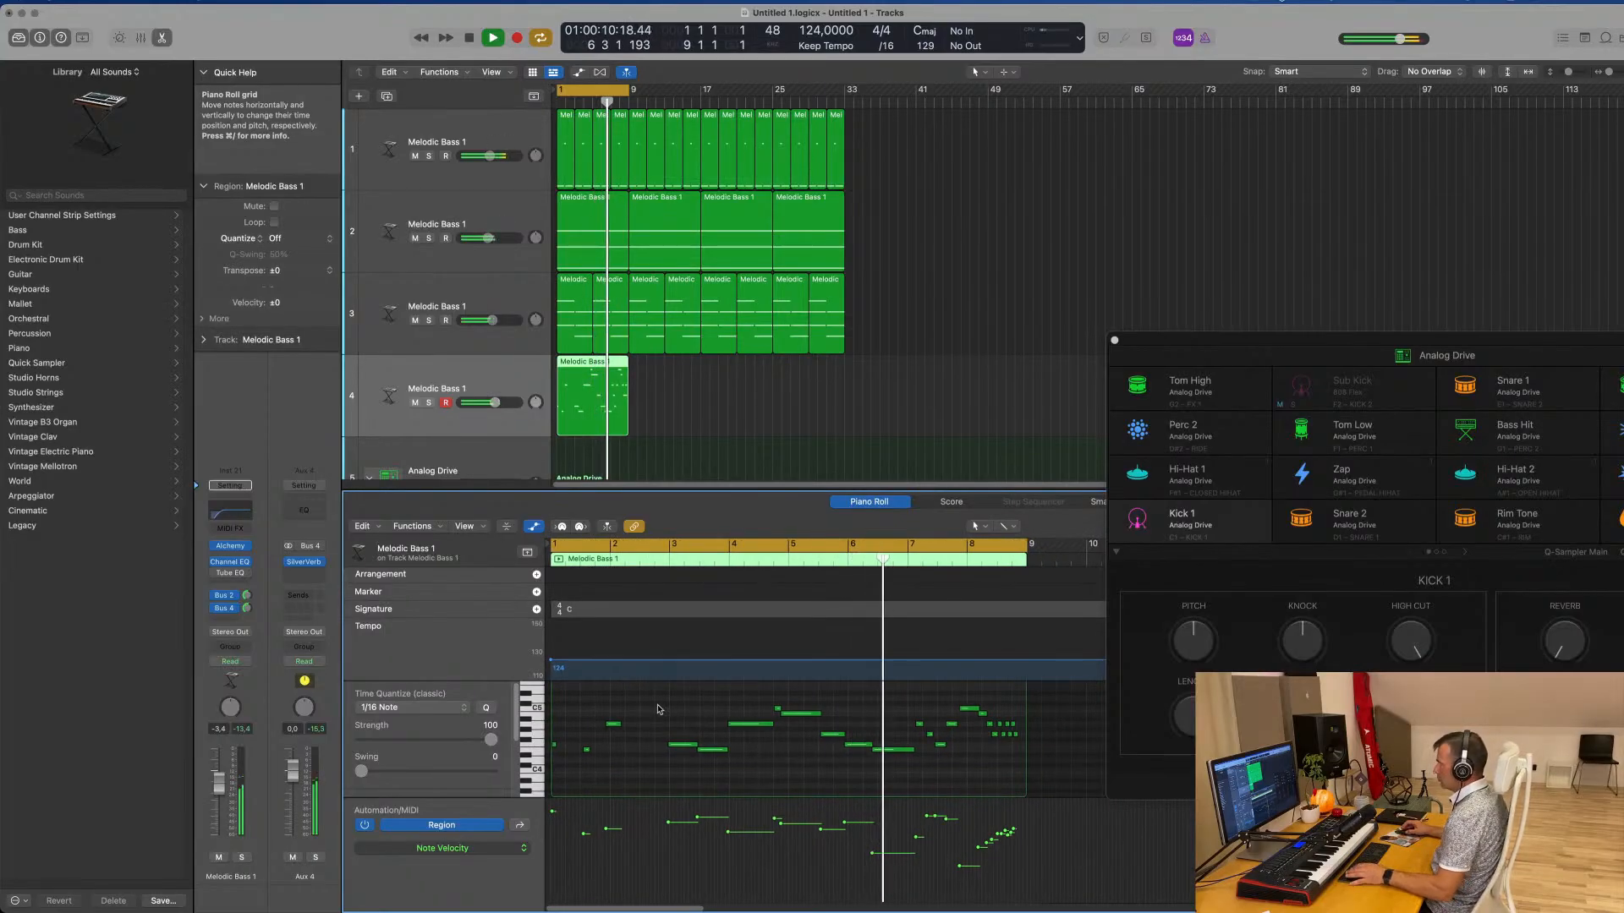
Delete the melody's notes in the first two bars and shift all remaining notes earlier to start at bar 1
key(Return)
drag(651, 702, 525, 759)
key(Delete)
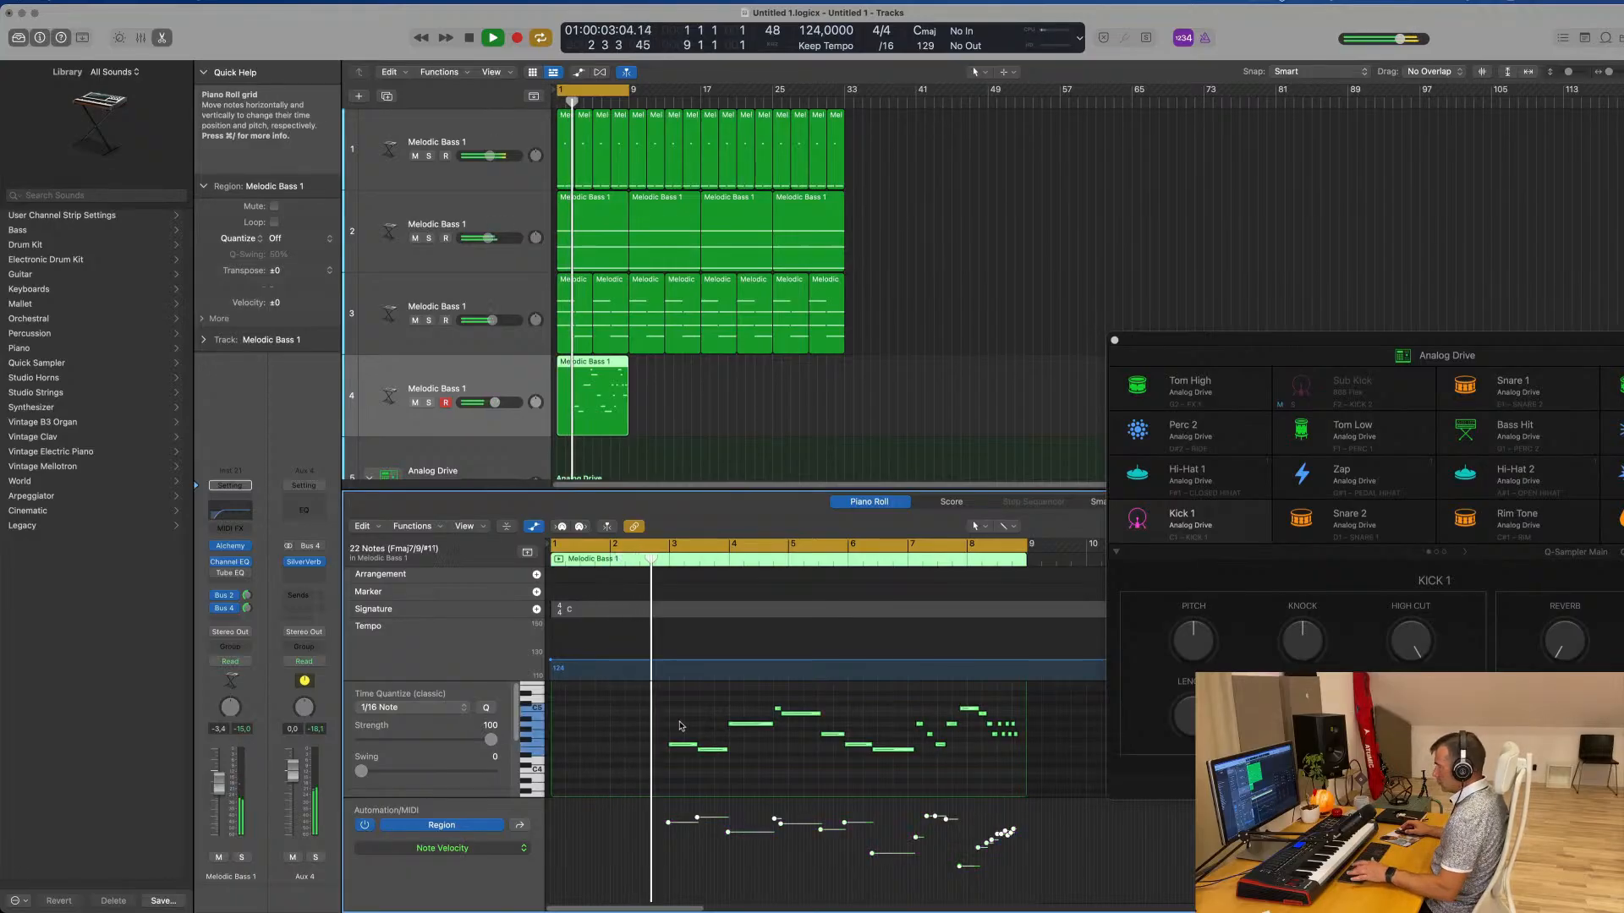
drag(682, 747, 568, 750)
key(space)
scroll(699, 756, up, 3)
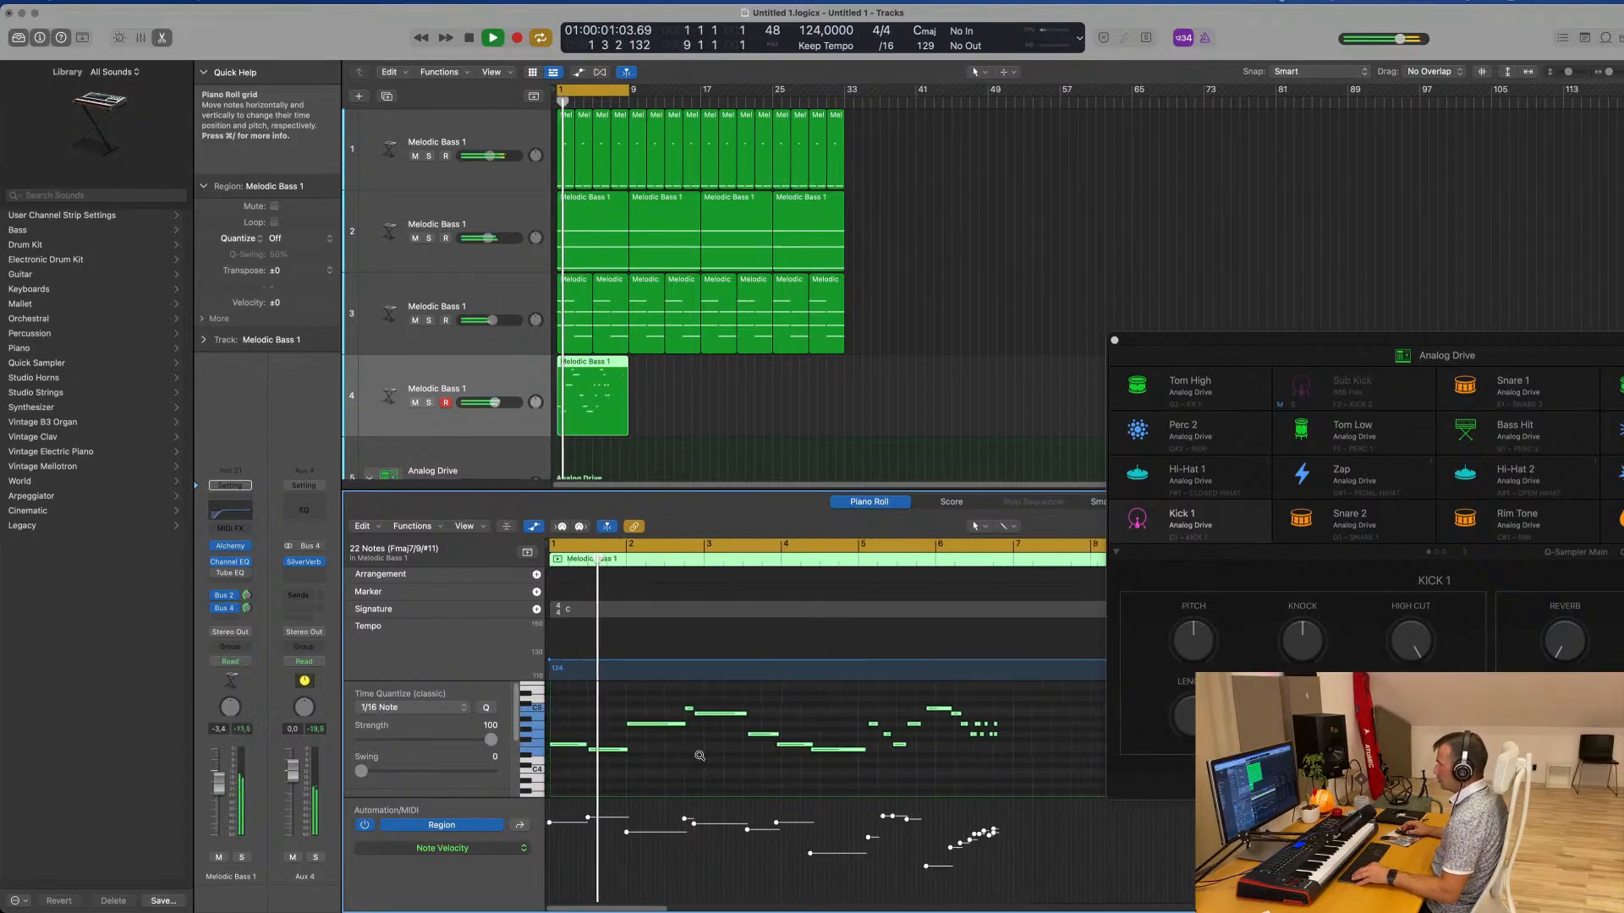
scroll(728, 758, up, 2)
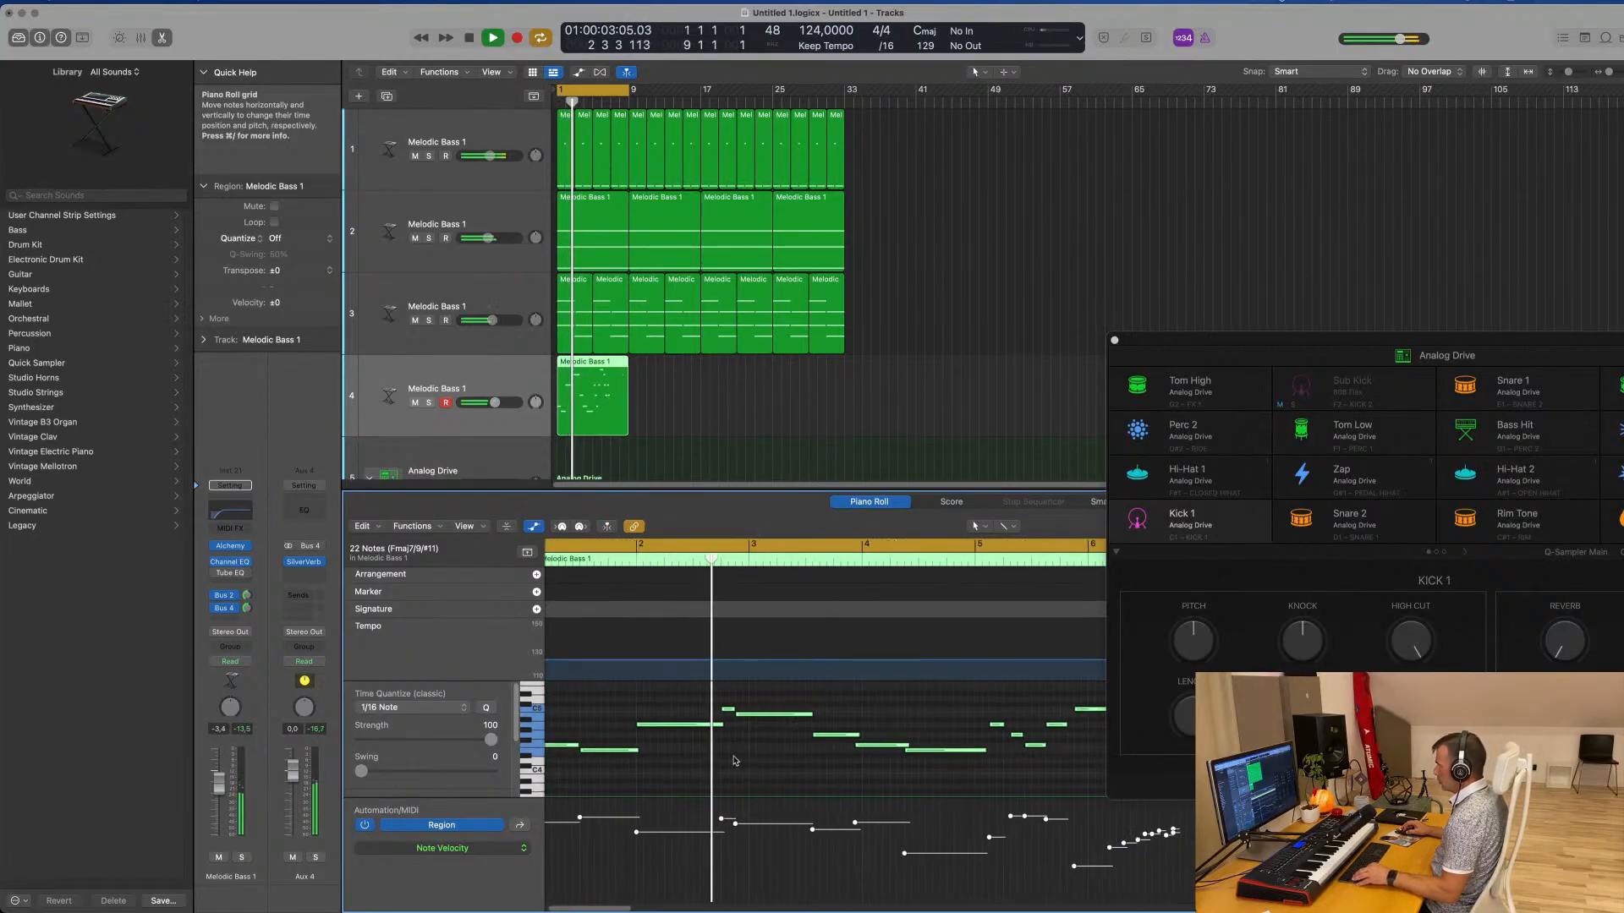
scroll(733, 748, down, 1)
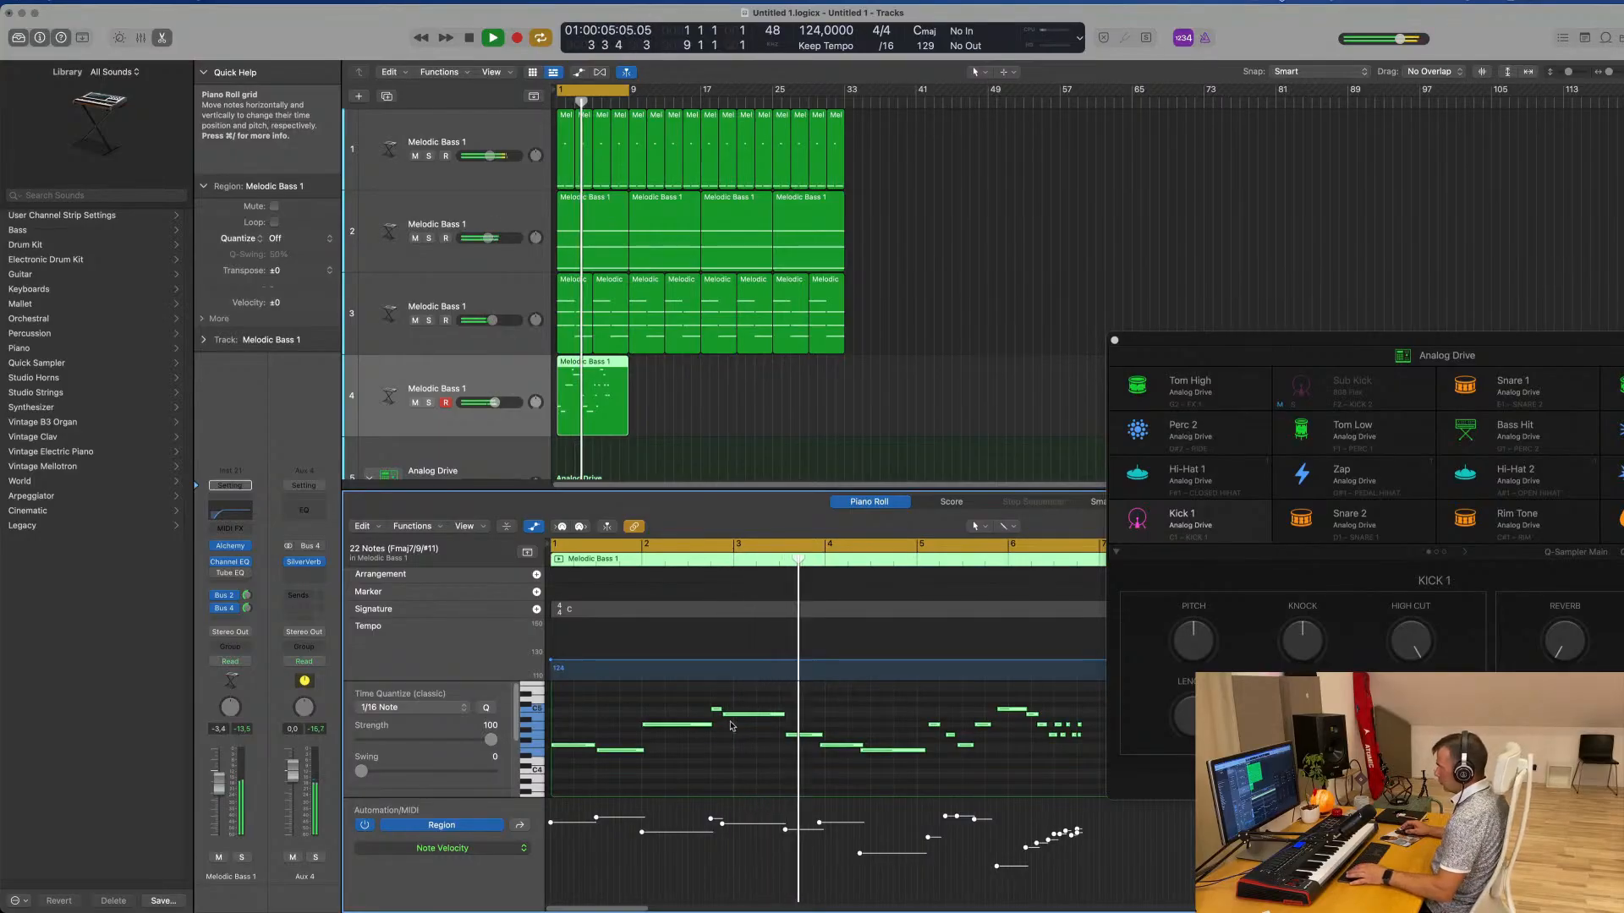
Try moving the 17 notes after the melody's opening phrase to start at bar 4, and play it back
click(782, 719)
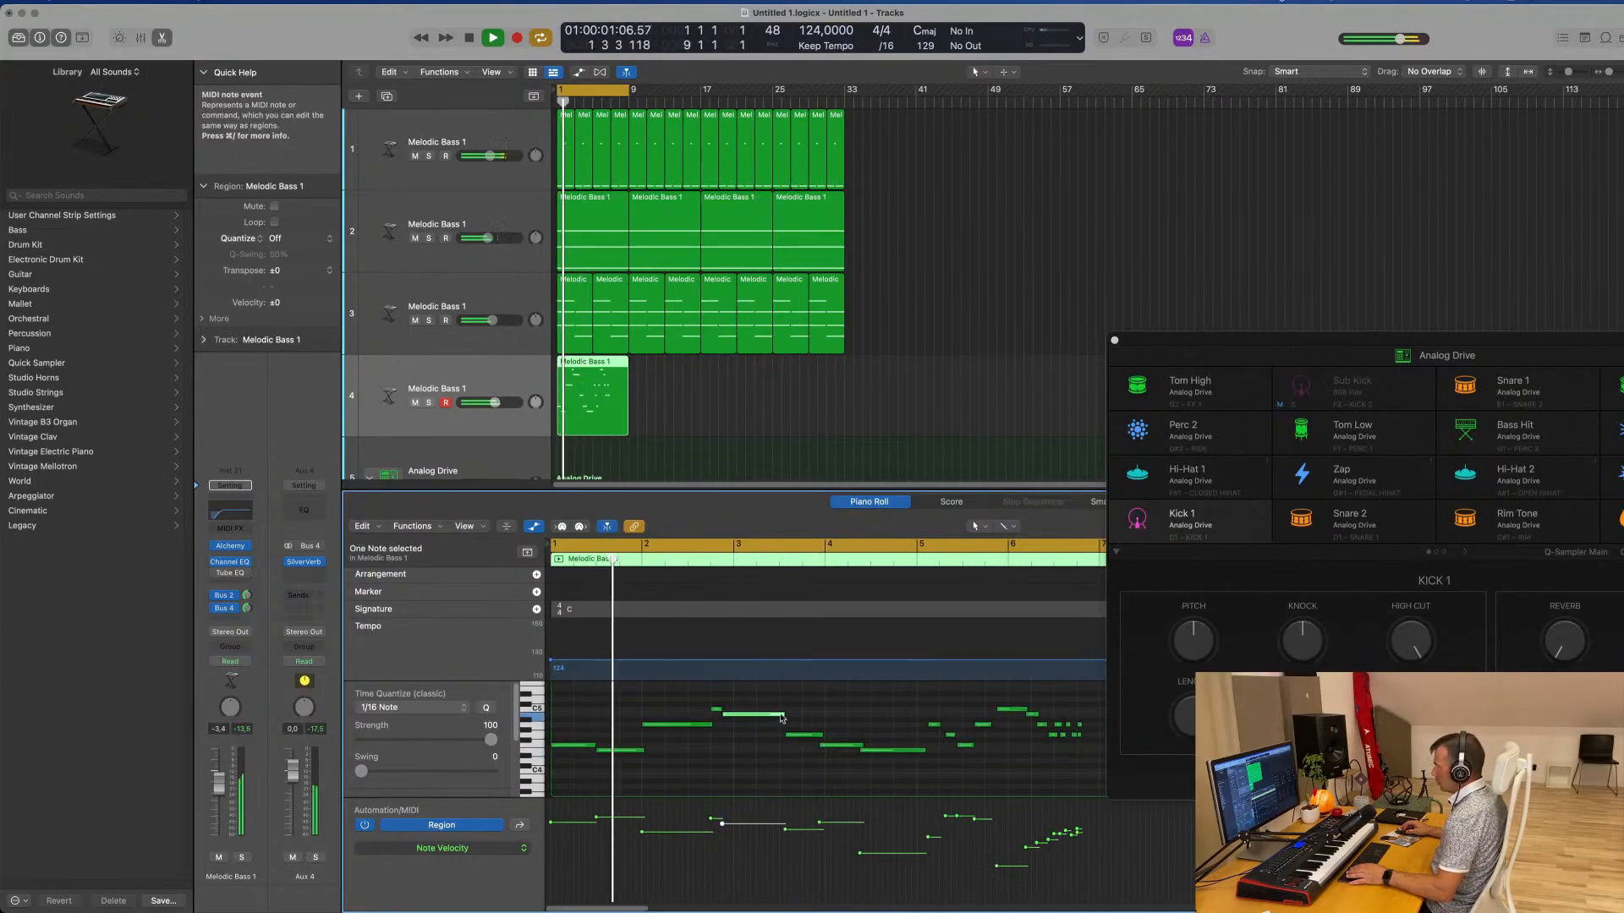
scroll(768, 748, down, 1)
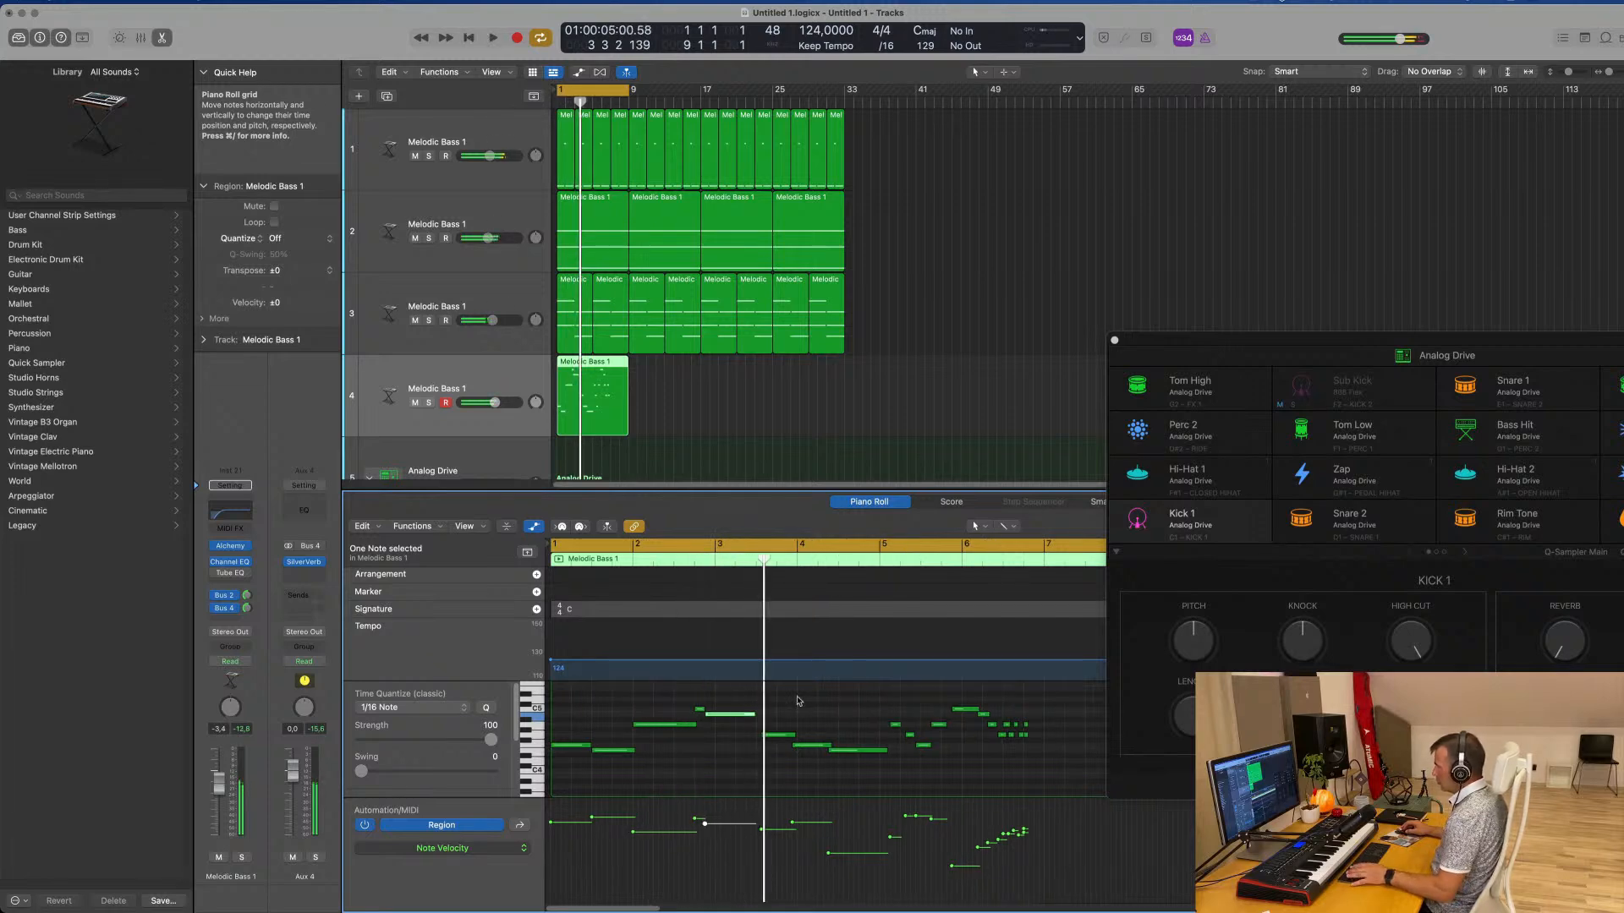
drag(787, 699, 1087, 791)
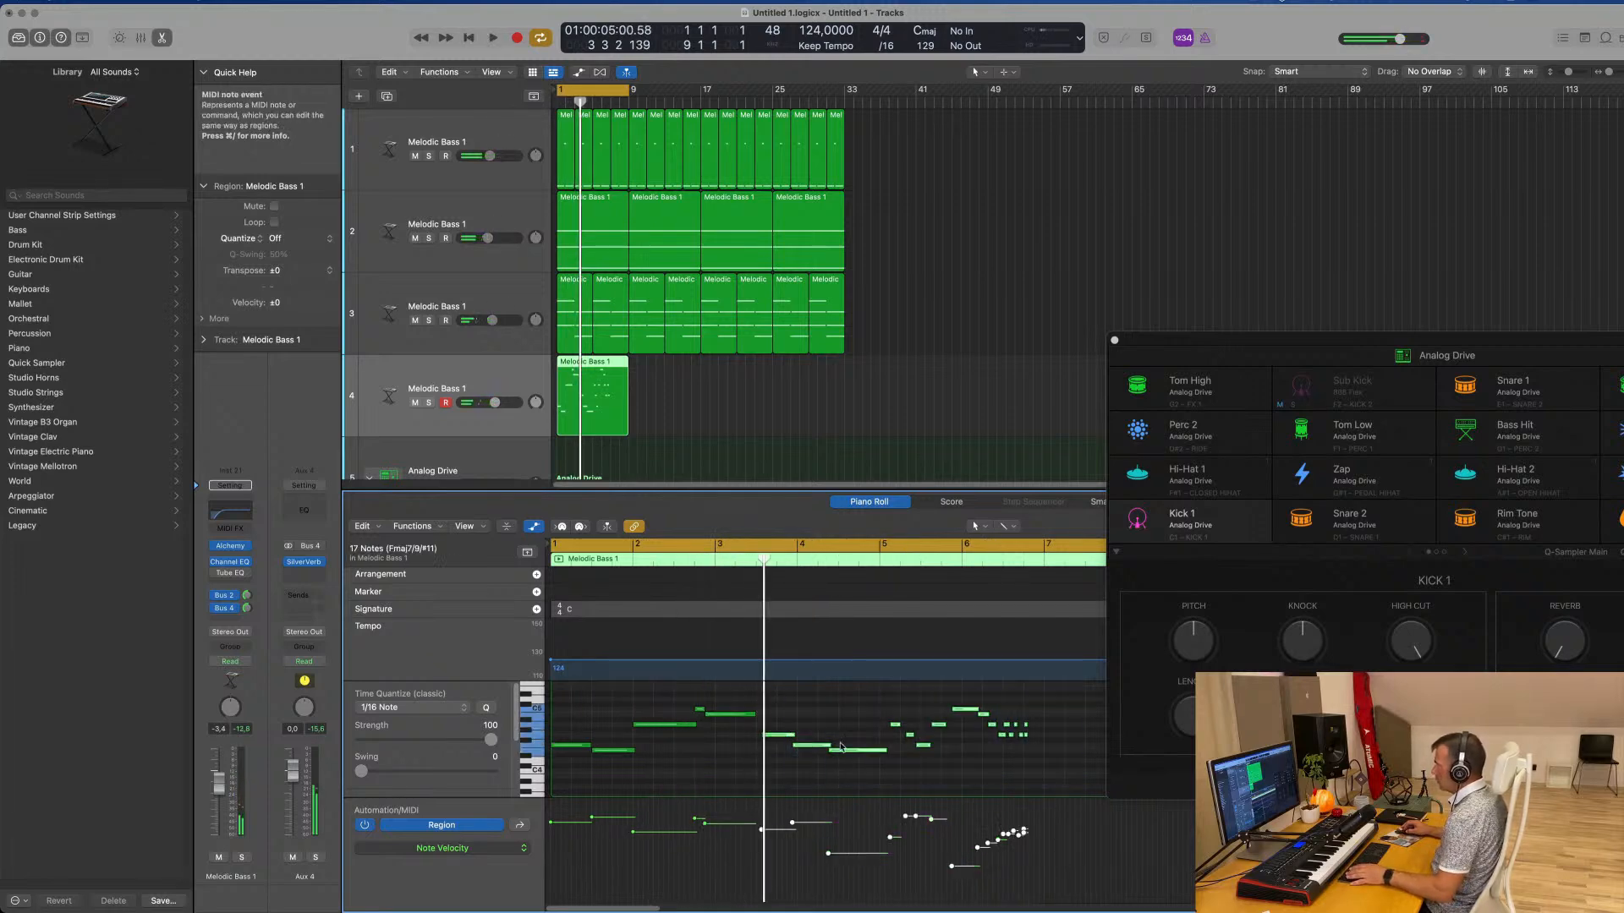
drag(782, 737, 817, 737)
key(space)
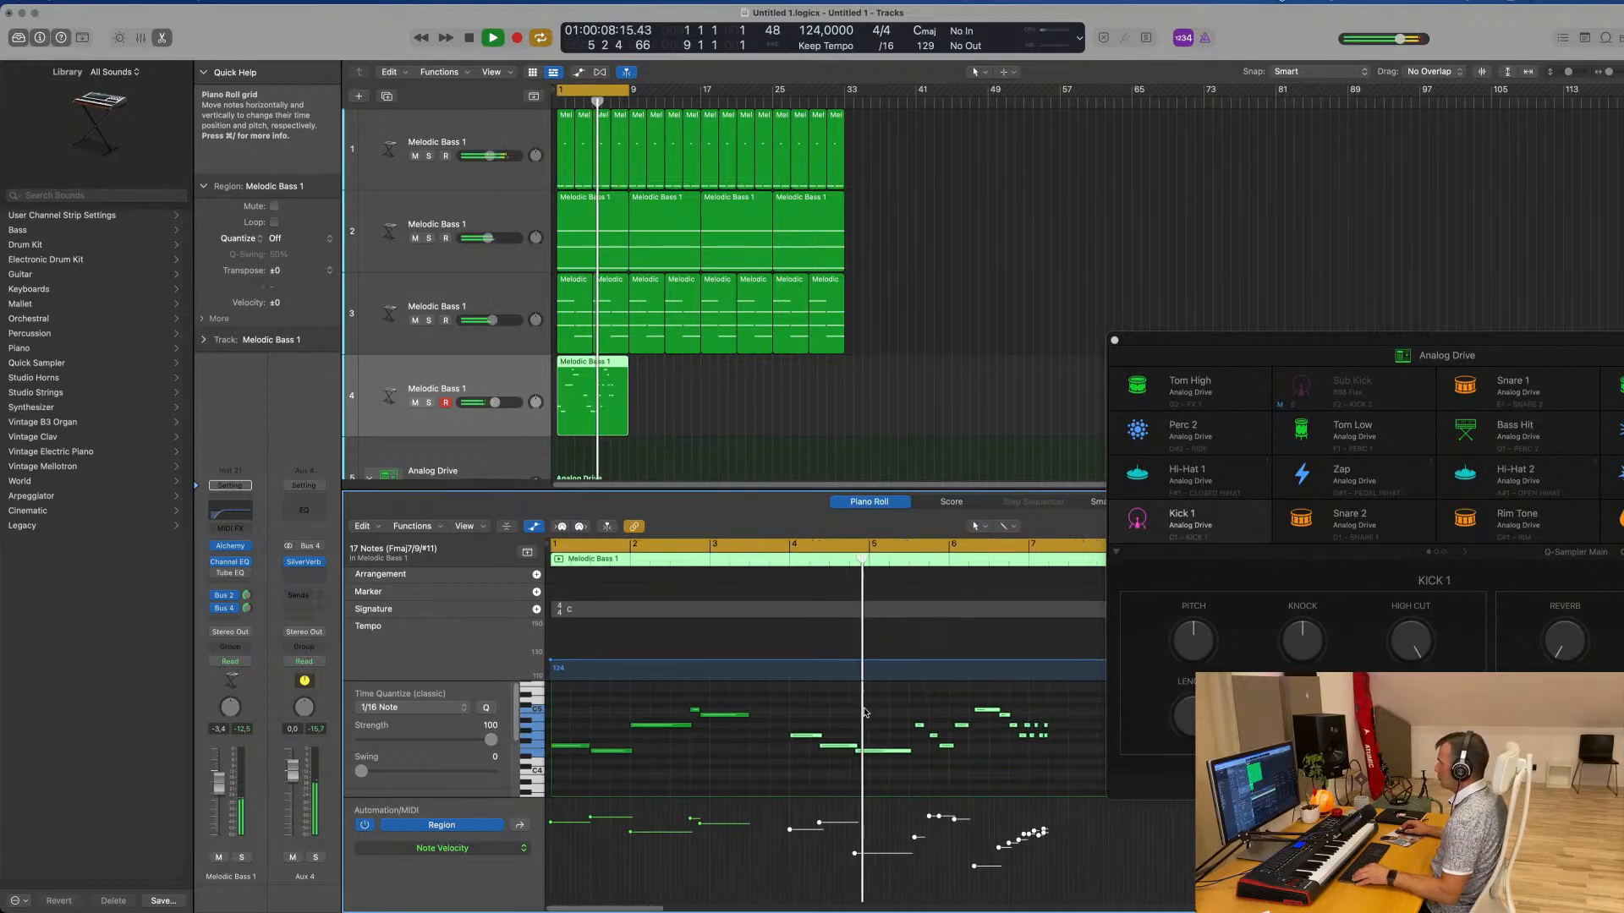
key(space)
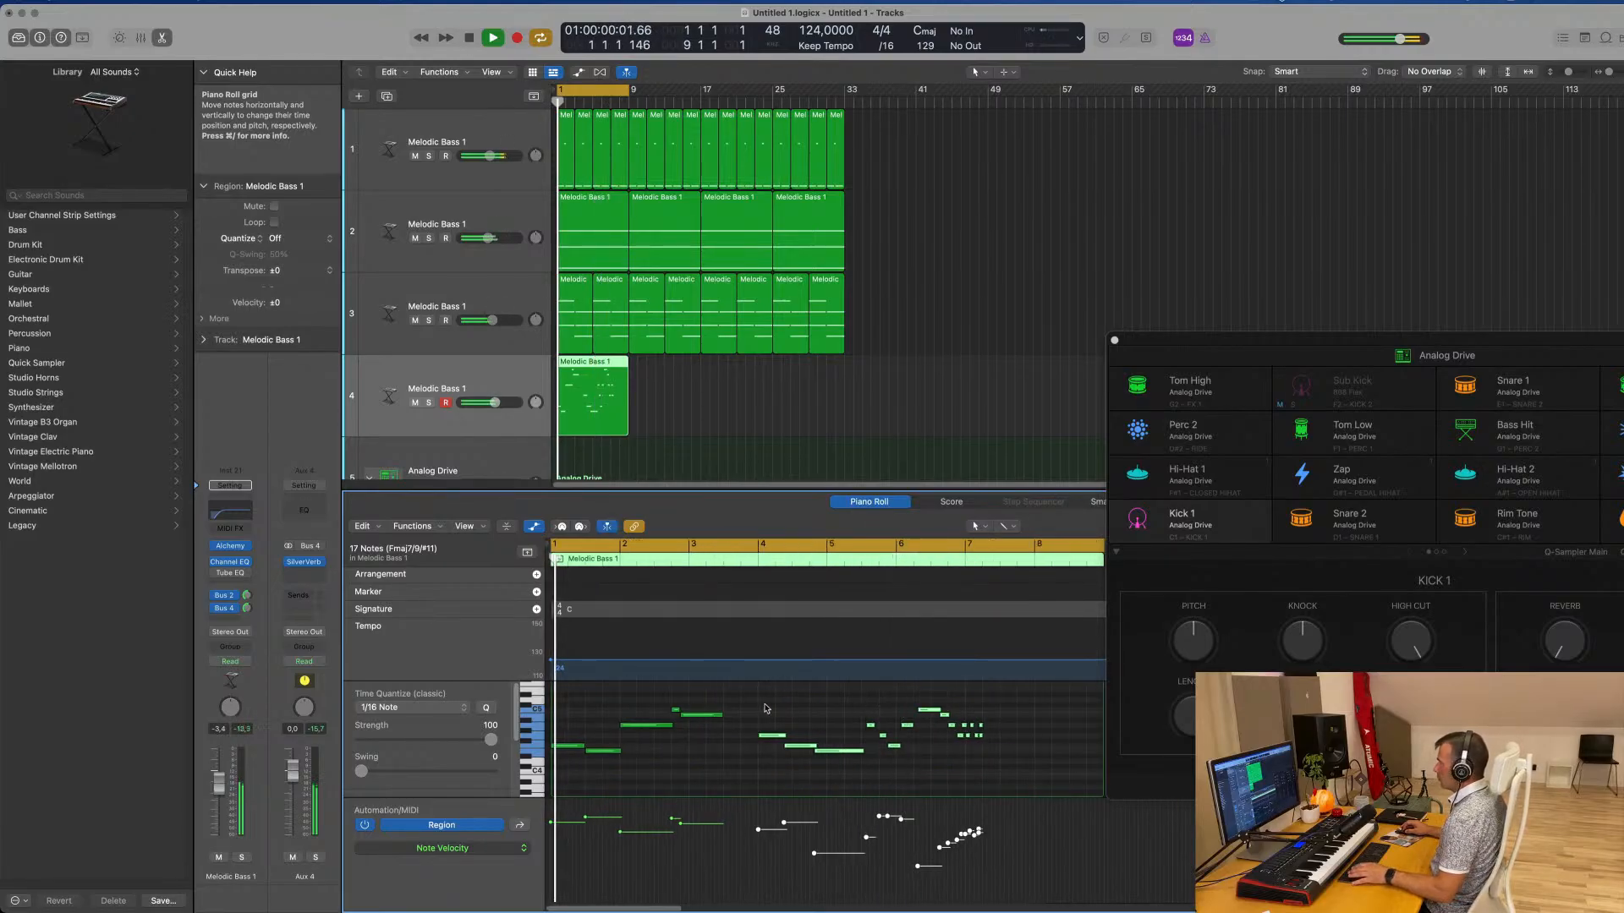
Delete all melody notes from bar 4 onward and lengthen the last remaining note to about bar 5
drag(759, 705, 996, 773)
key(Delete)
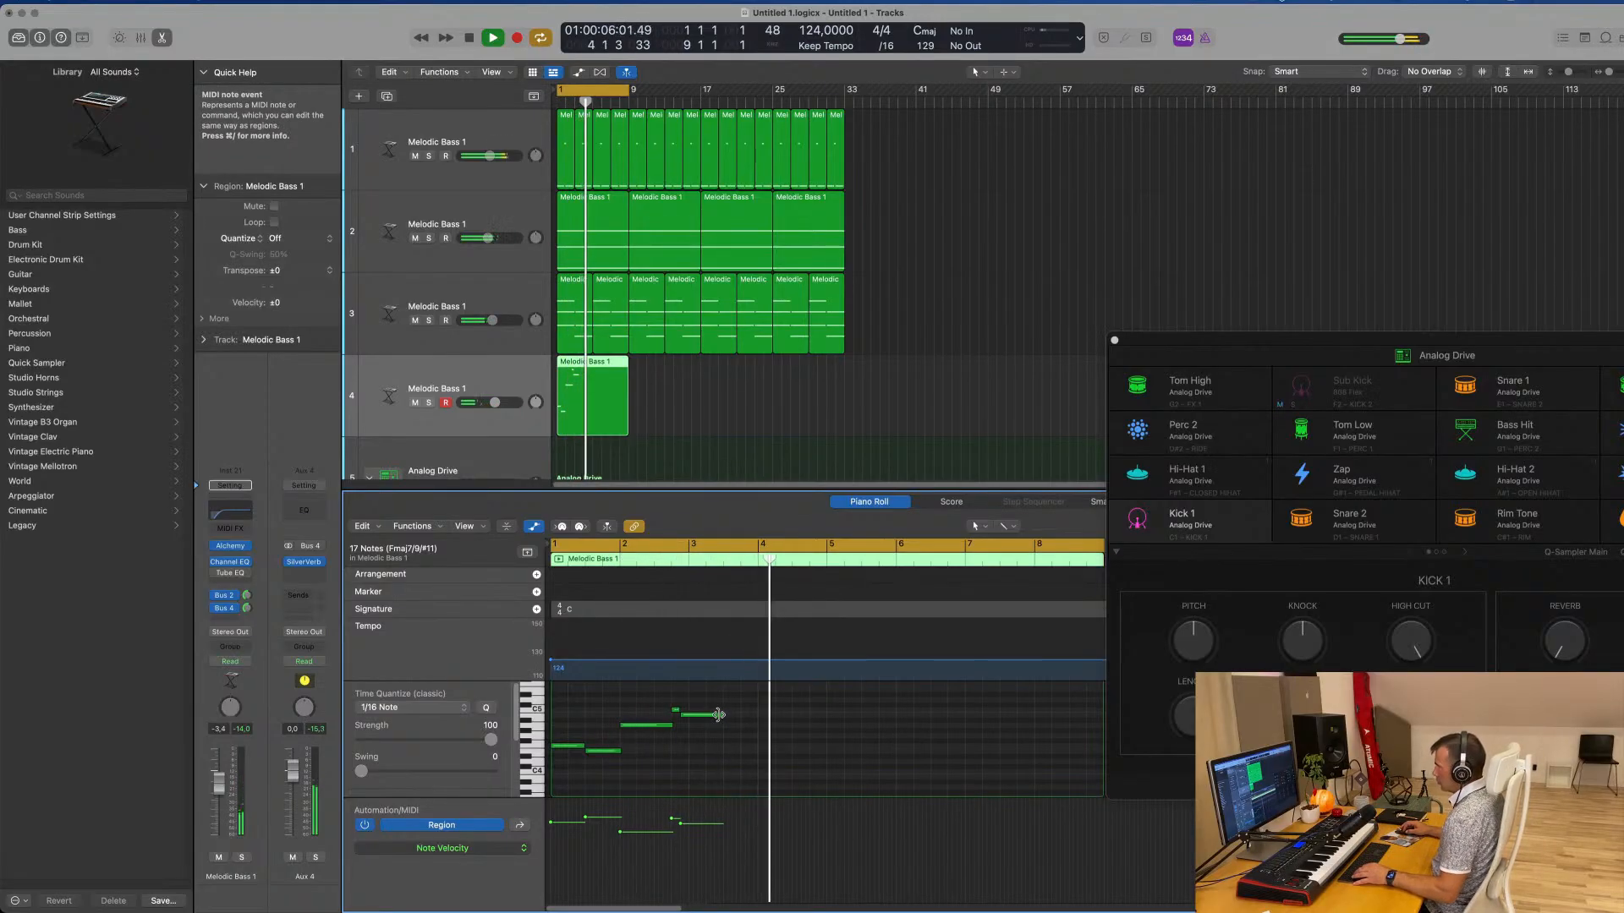
drag(721, 716, 825, 721)
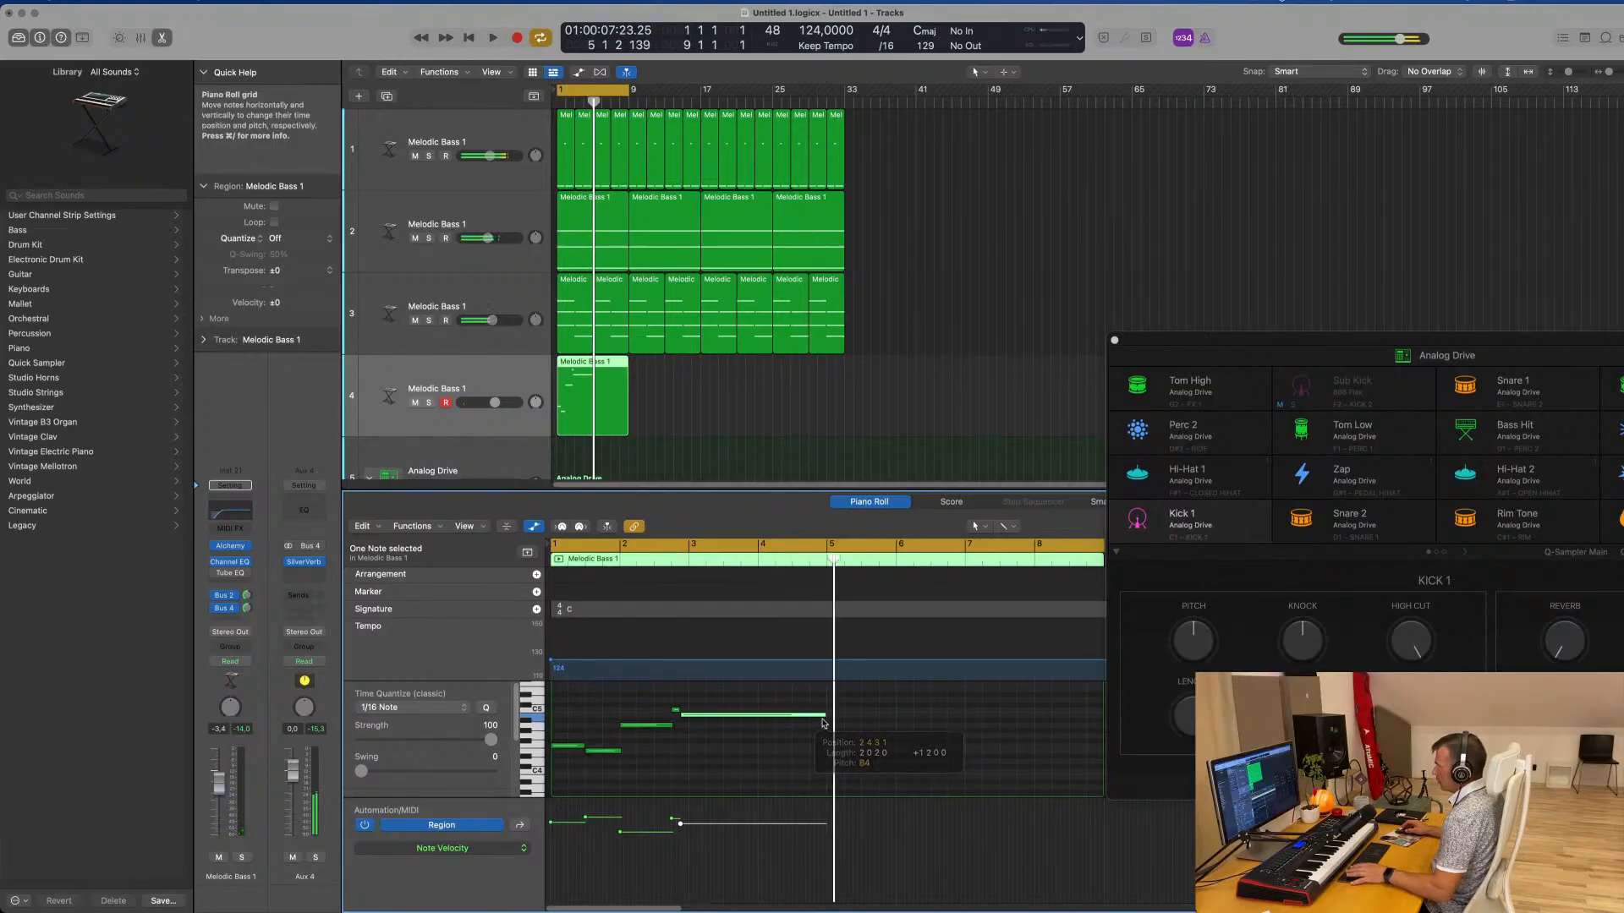
click(755, 759)
scroll(757, 759, up, 3)
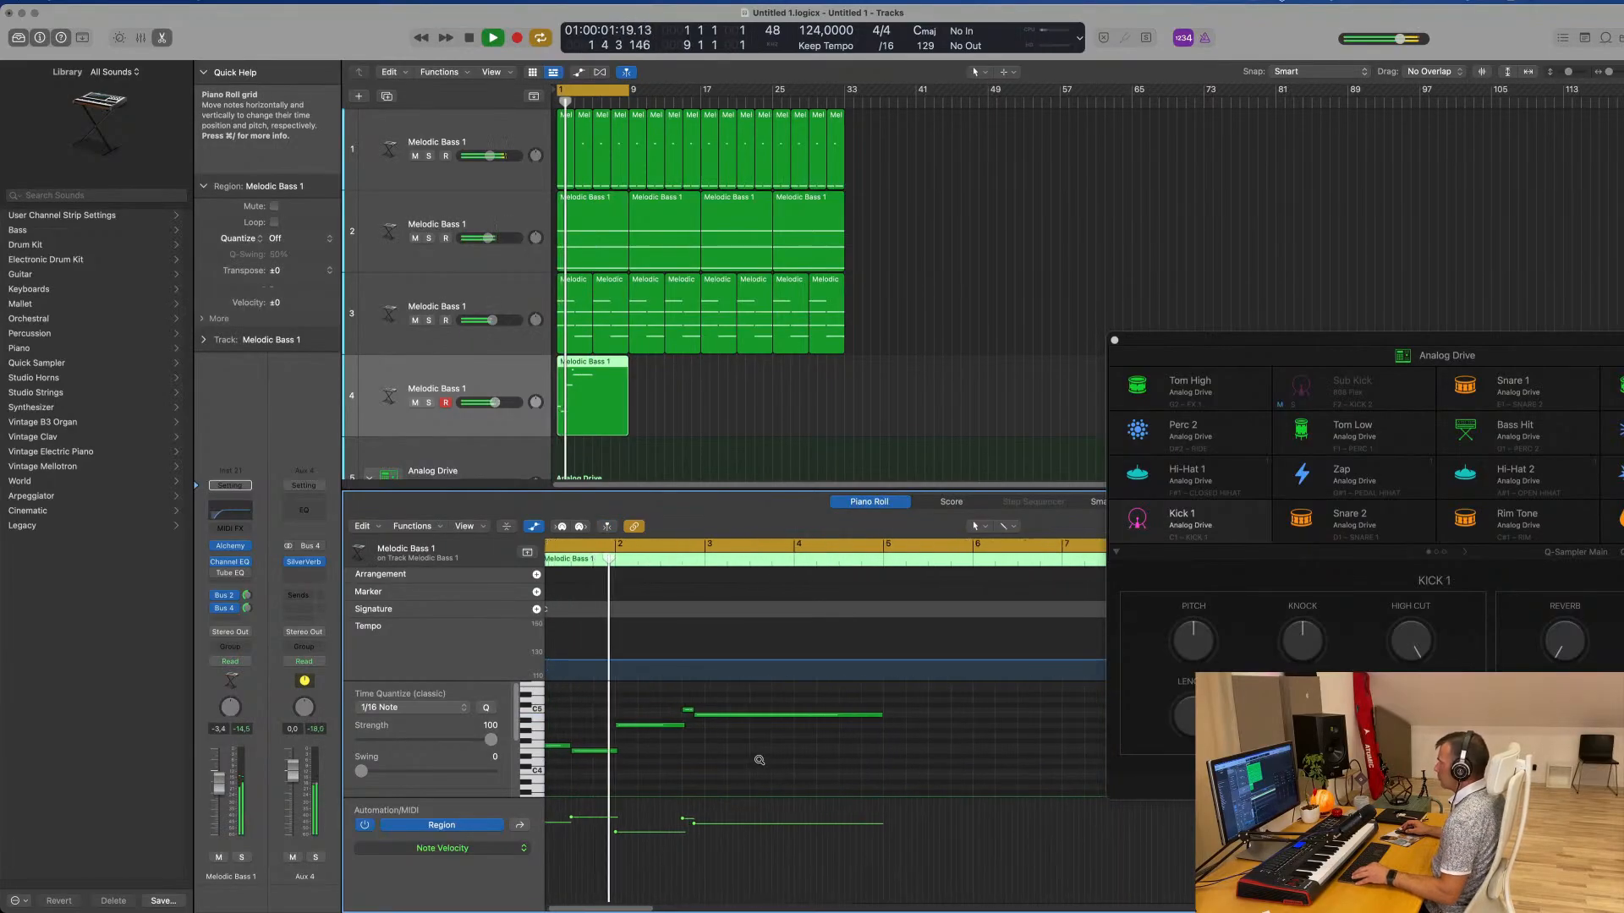
scroll(771, 763, down, 2)
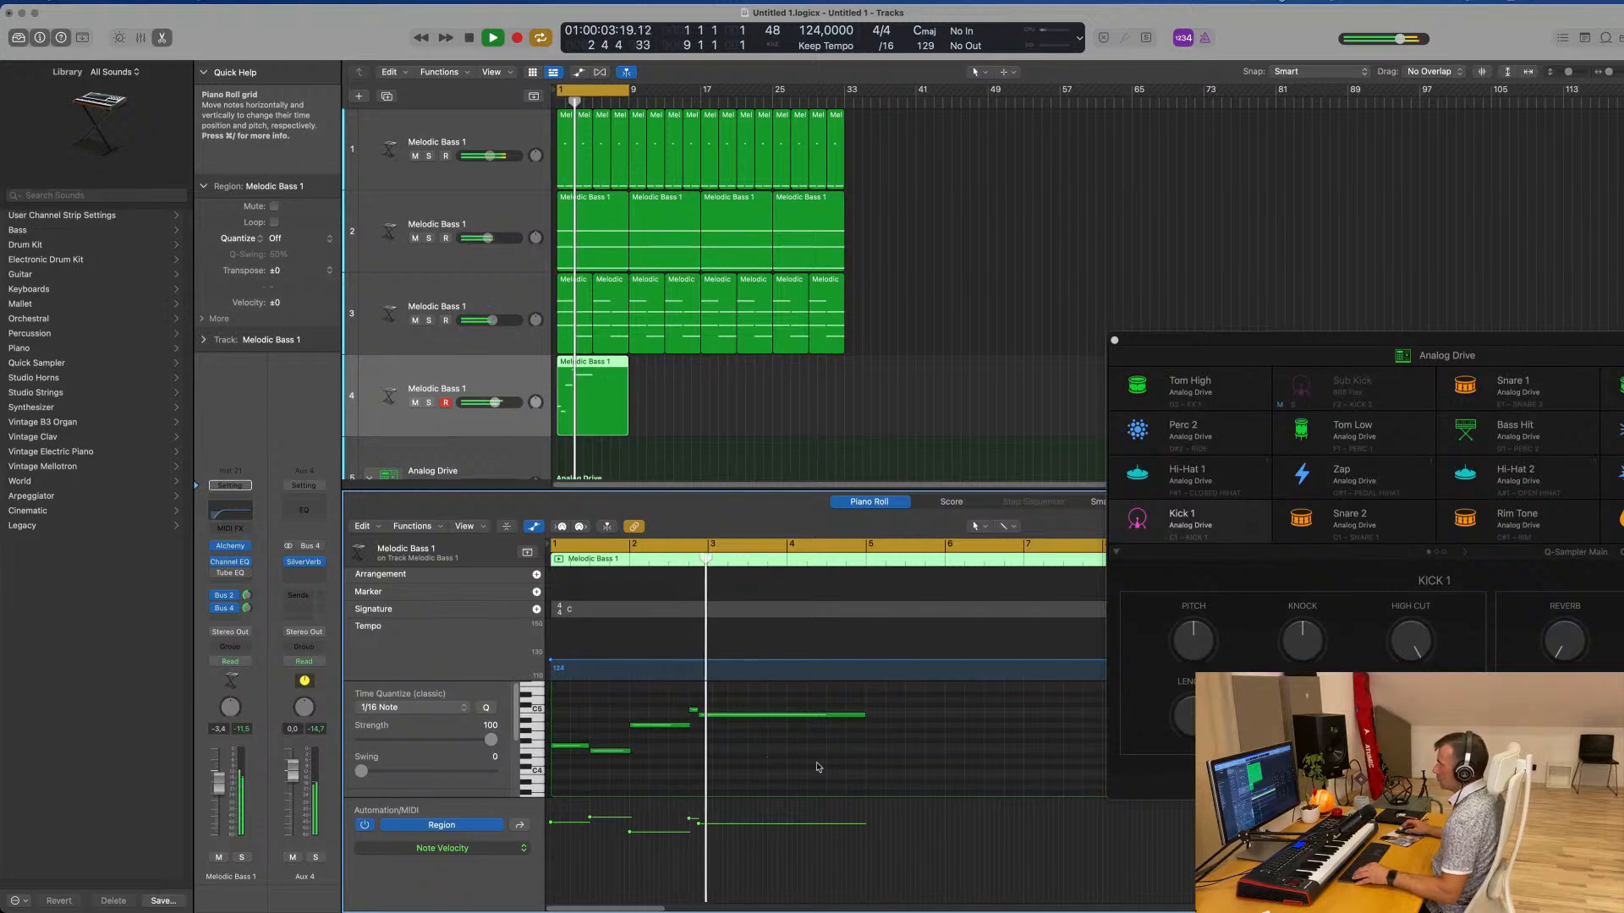
Split the lead region at bar 5 and delete its empty second half
scroll(836, 768, down, 2)
scroll(836, 767, down, 2)
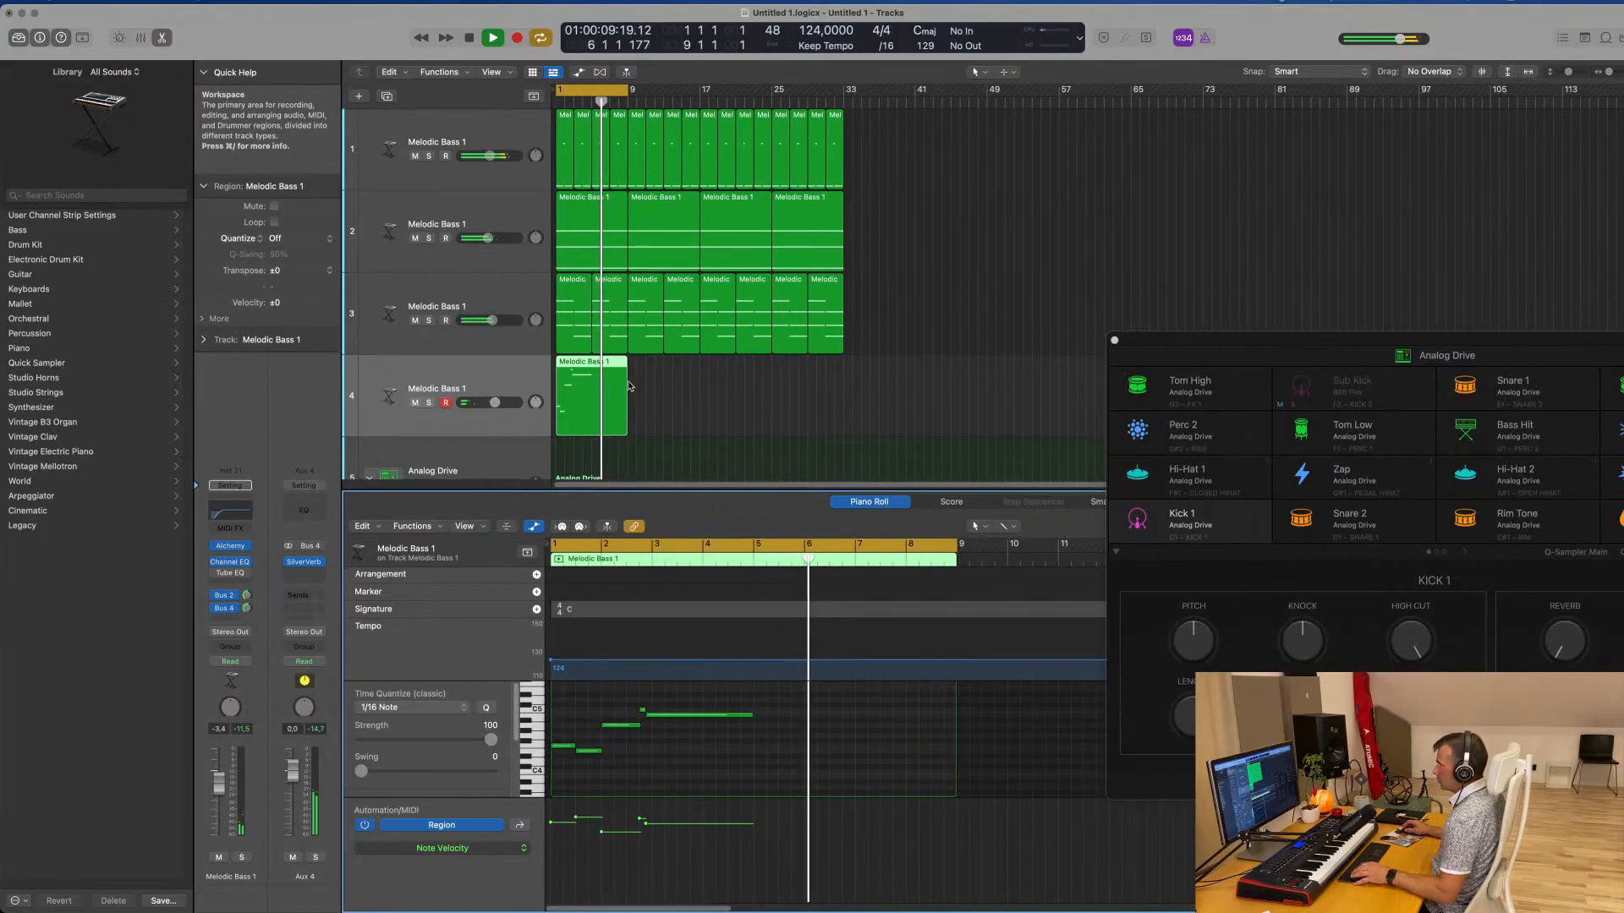
click(593, 364)
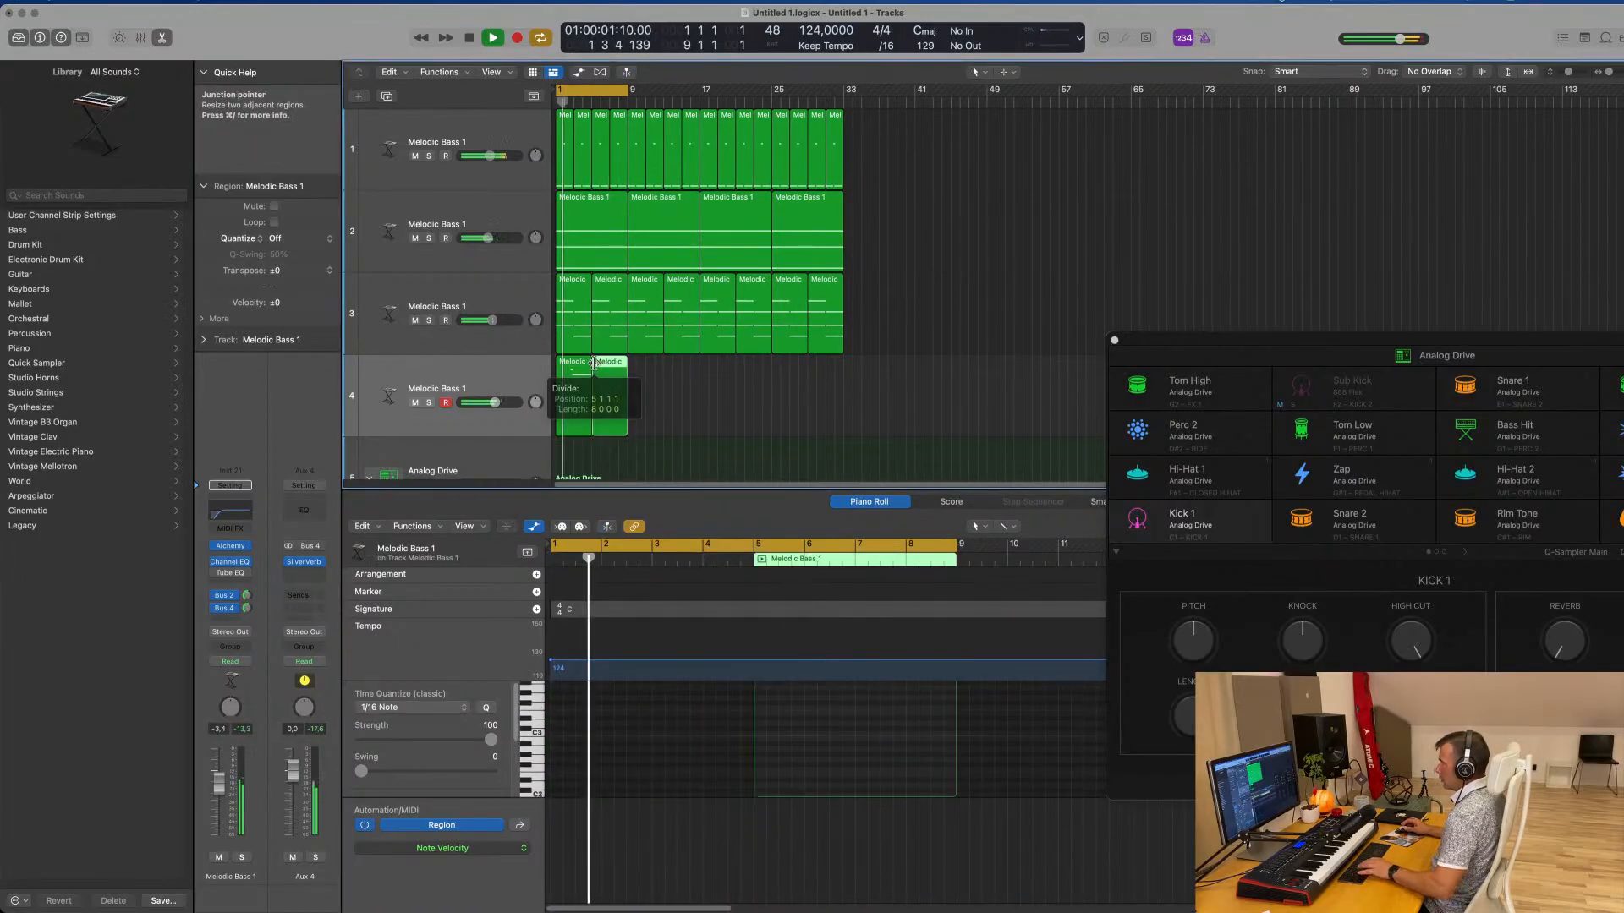
key(Delete)
key(space)
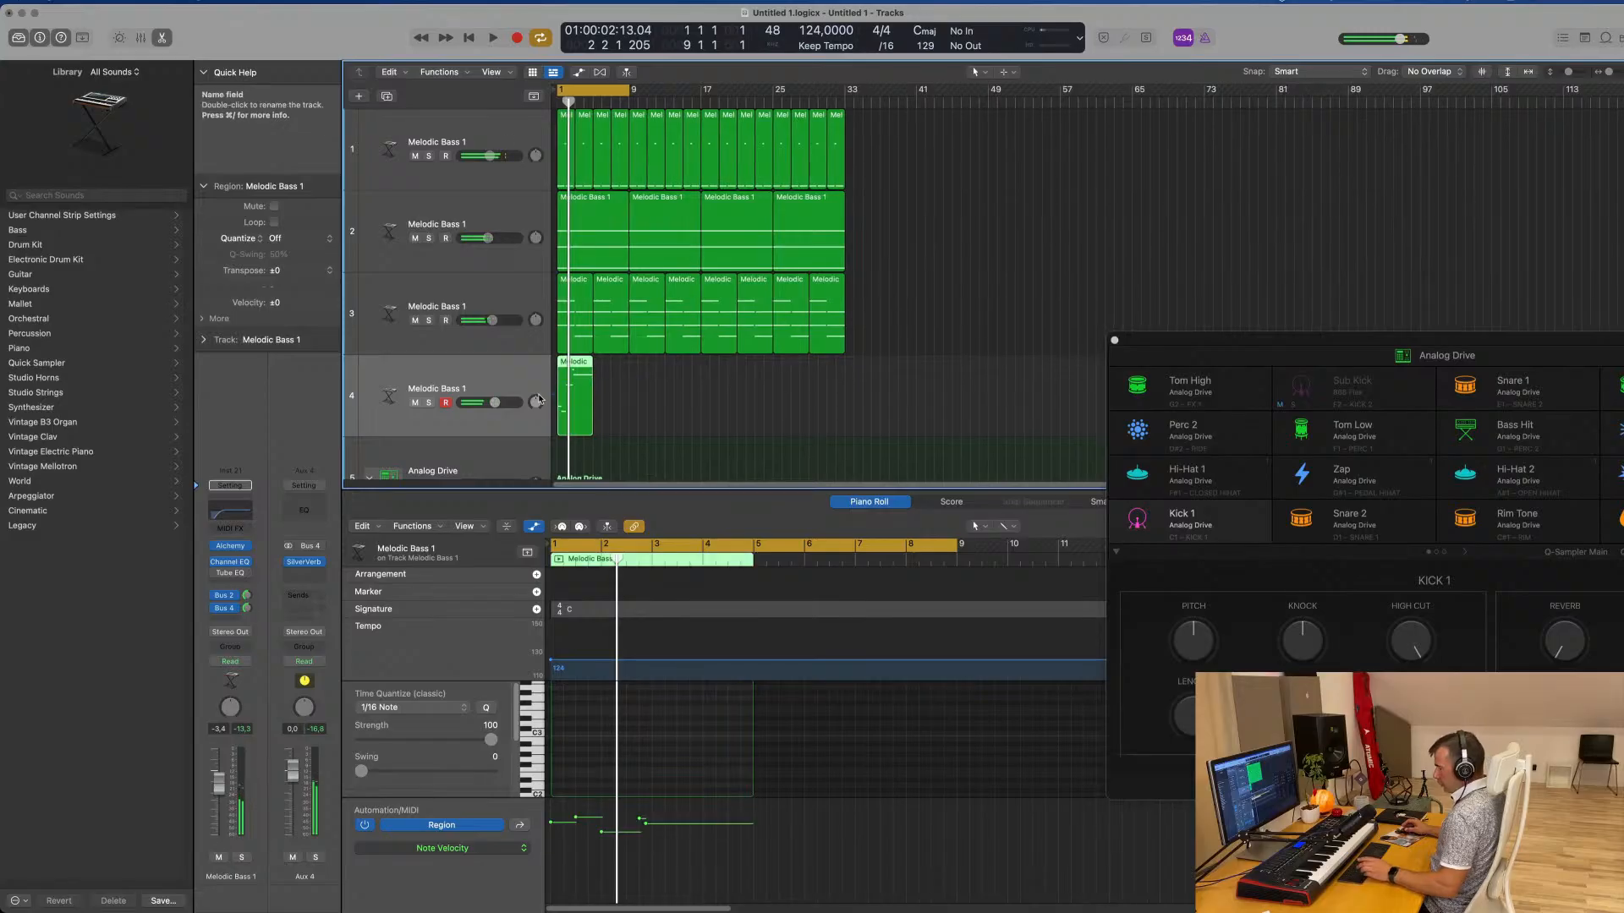
Repeat the four-bar lead region to fill all 32 bars, and play the arrangement
key(super+r)
key(super+r)
key(super+r)
key(super+r)
key(super+r)
key(super+r)
key(super+r)
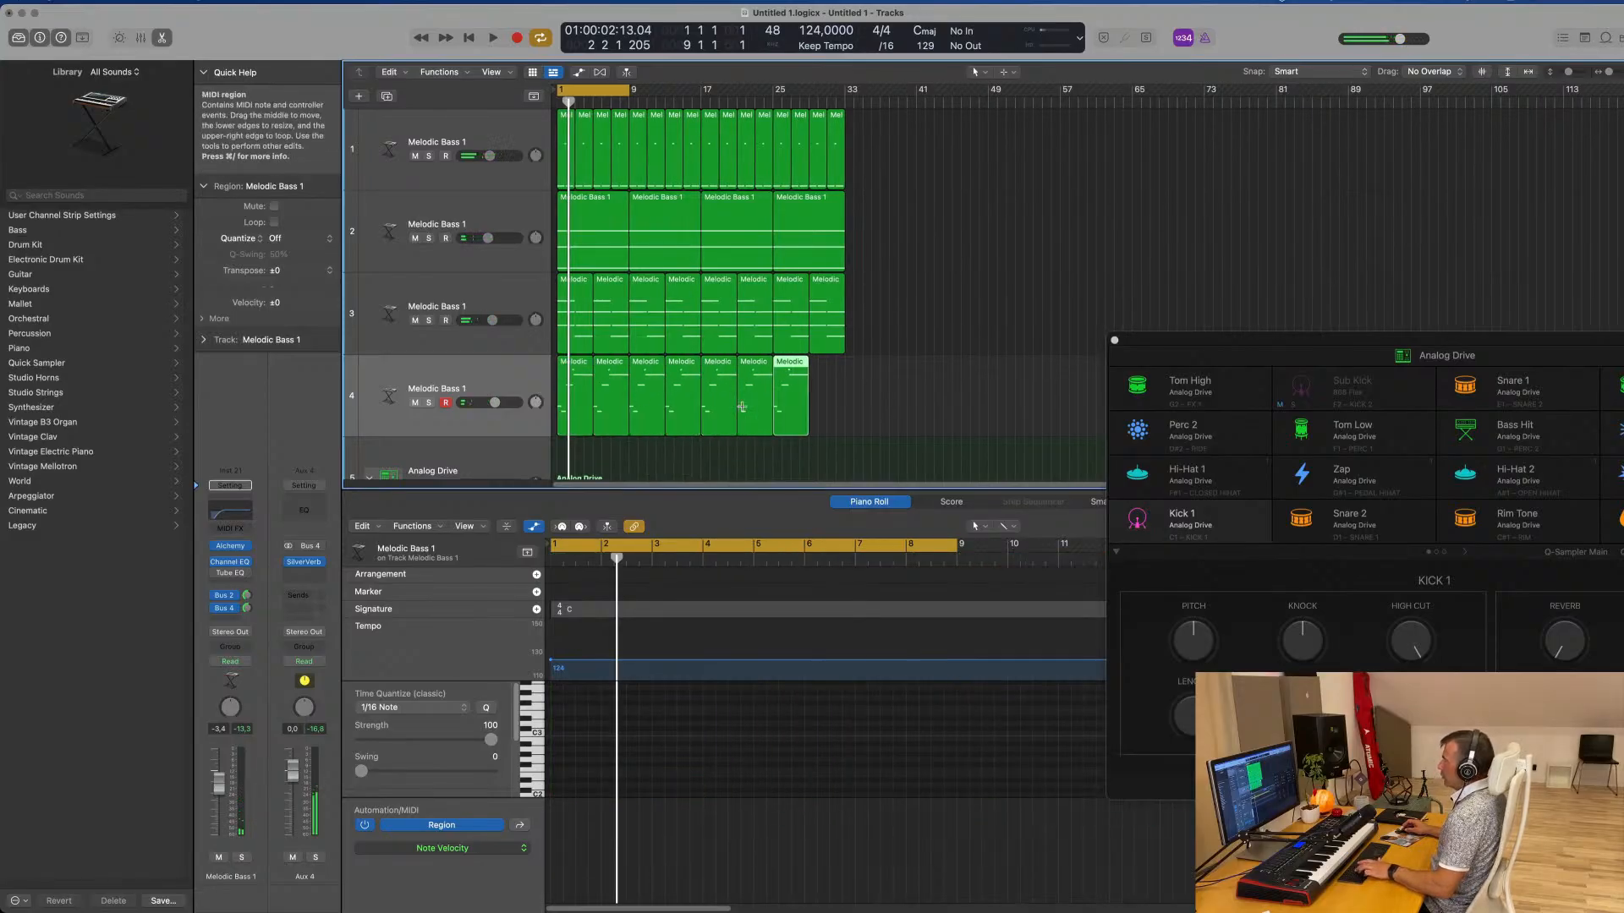
click(475, 375)
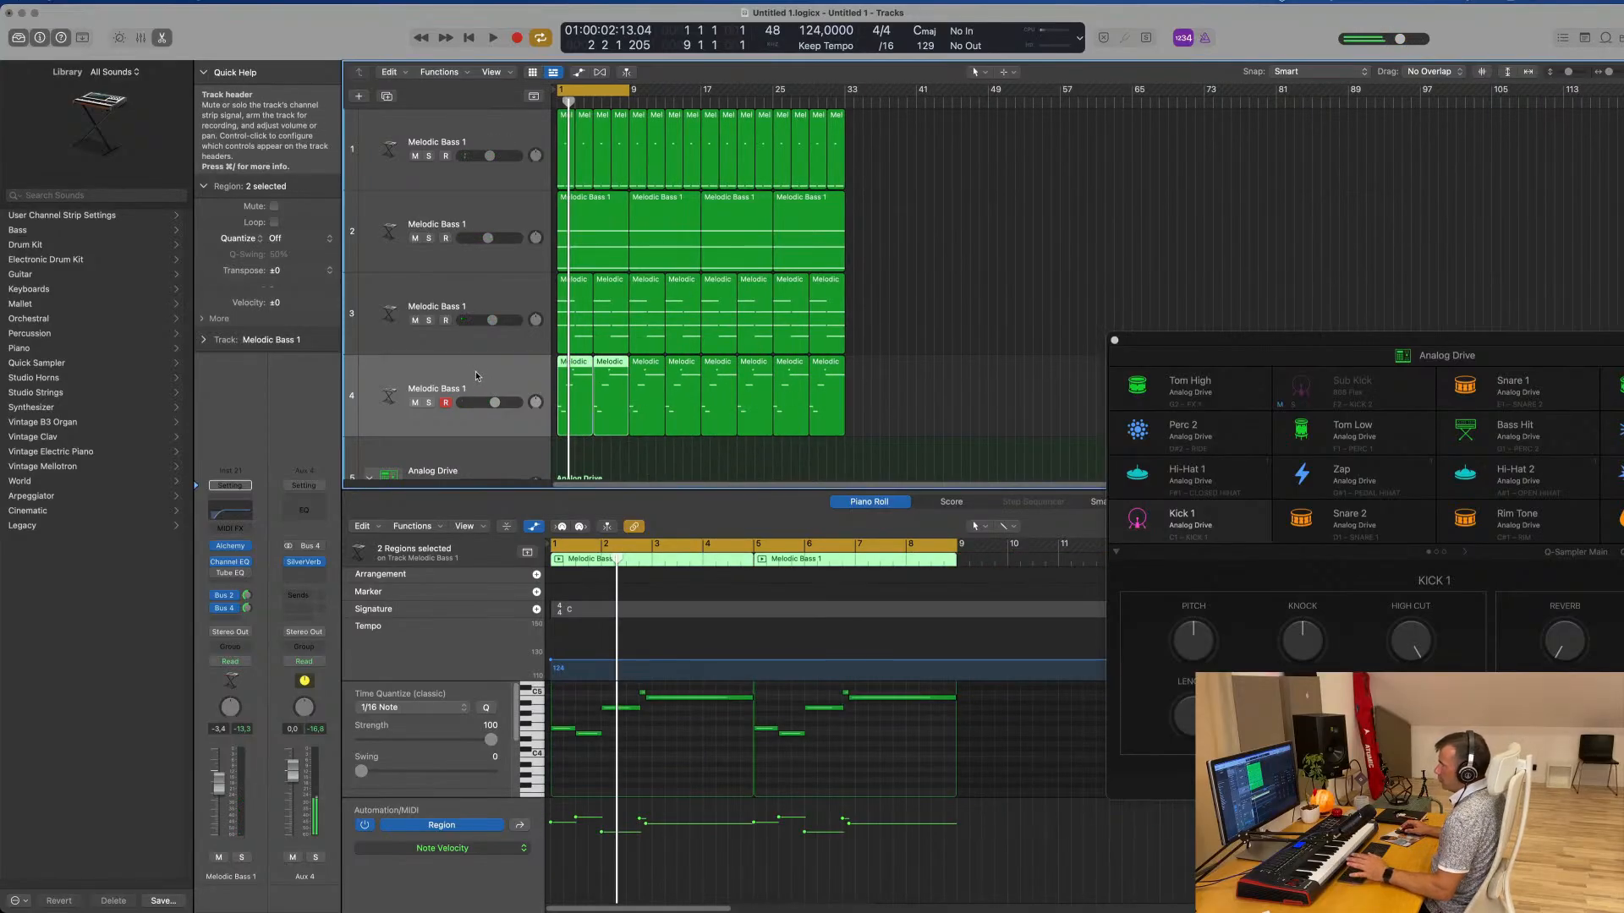
key(space)
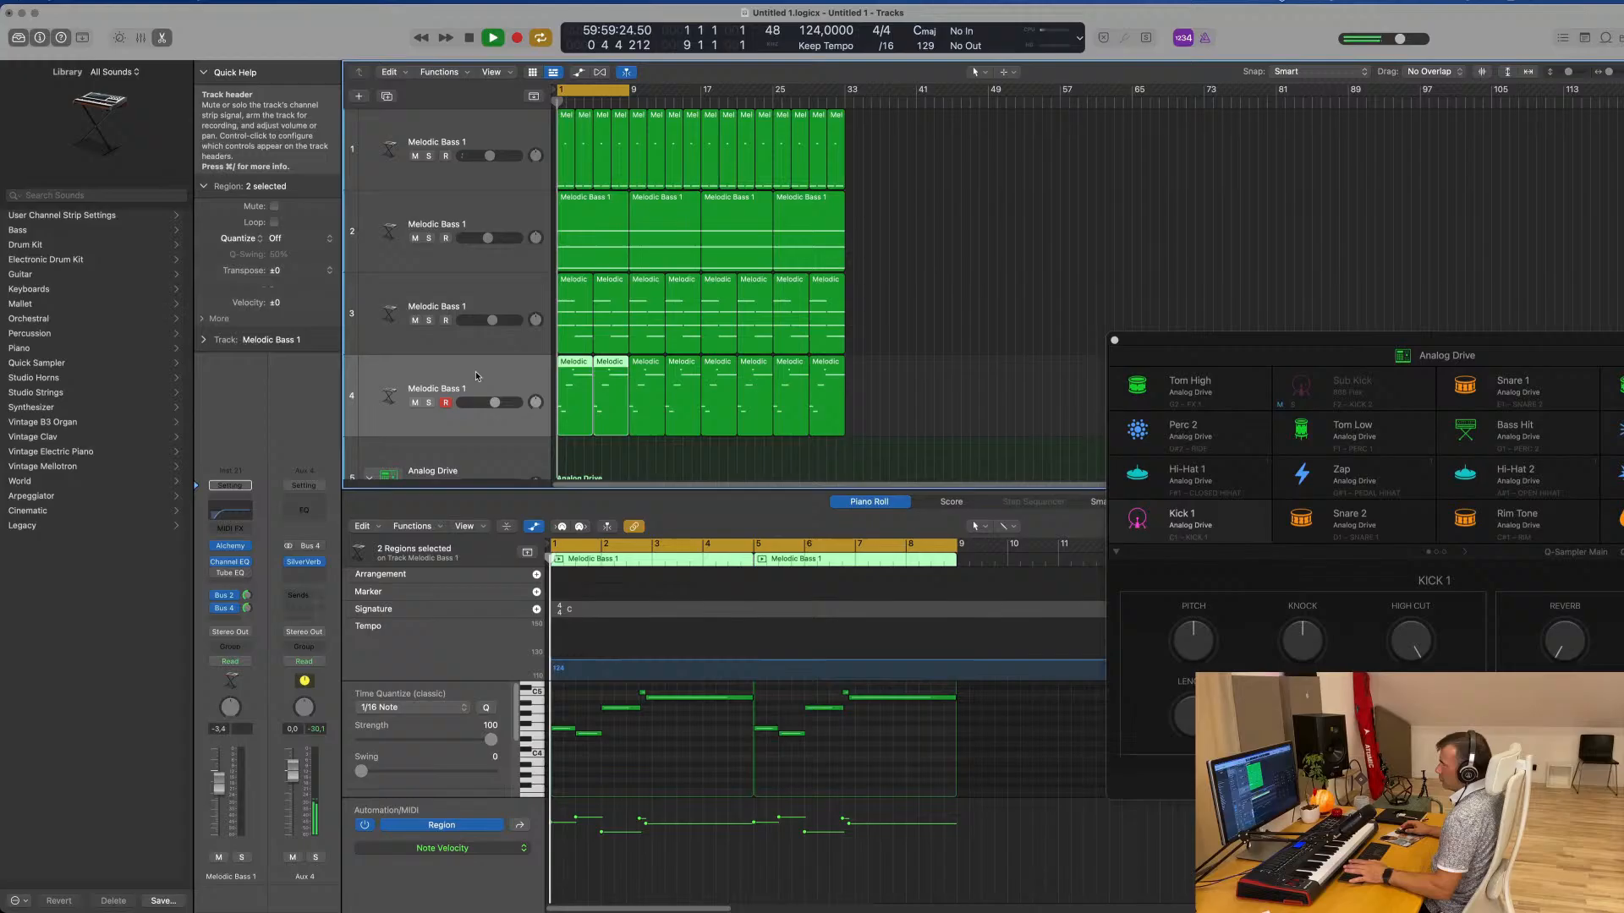
Reopen Alchemy on the lead track and audition the Muffled and LFO snapshots of Airhorn Anthem Lead
click(235, 548)
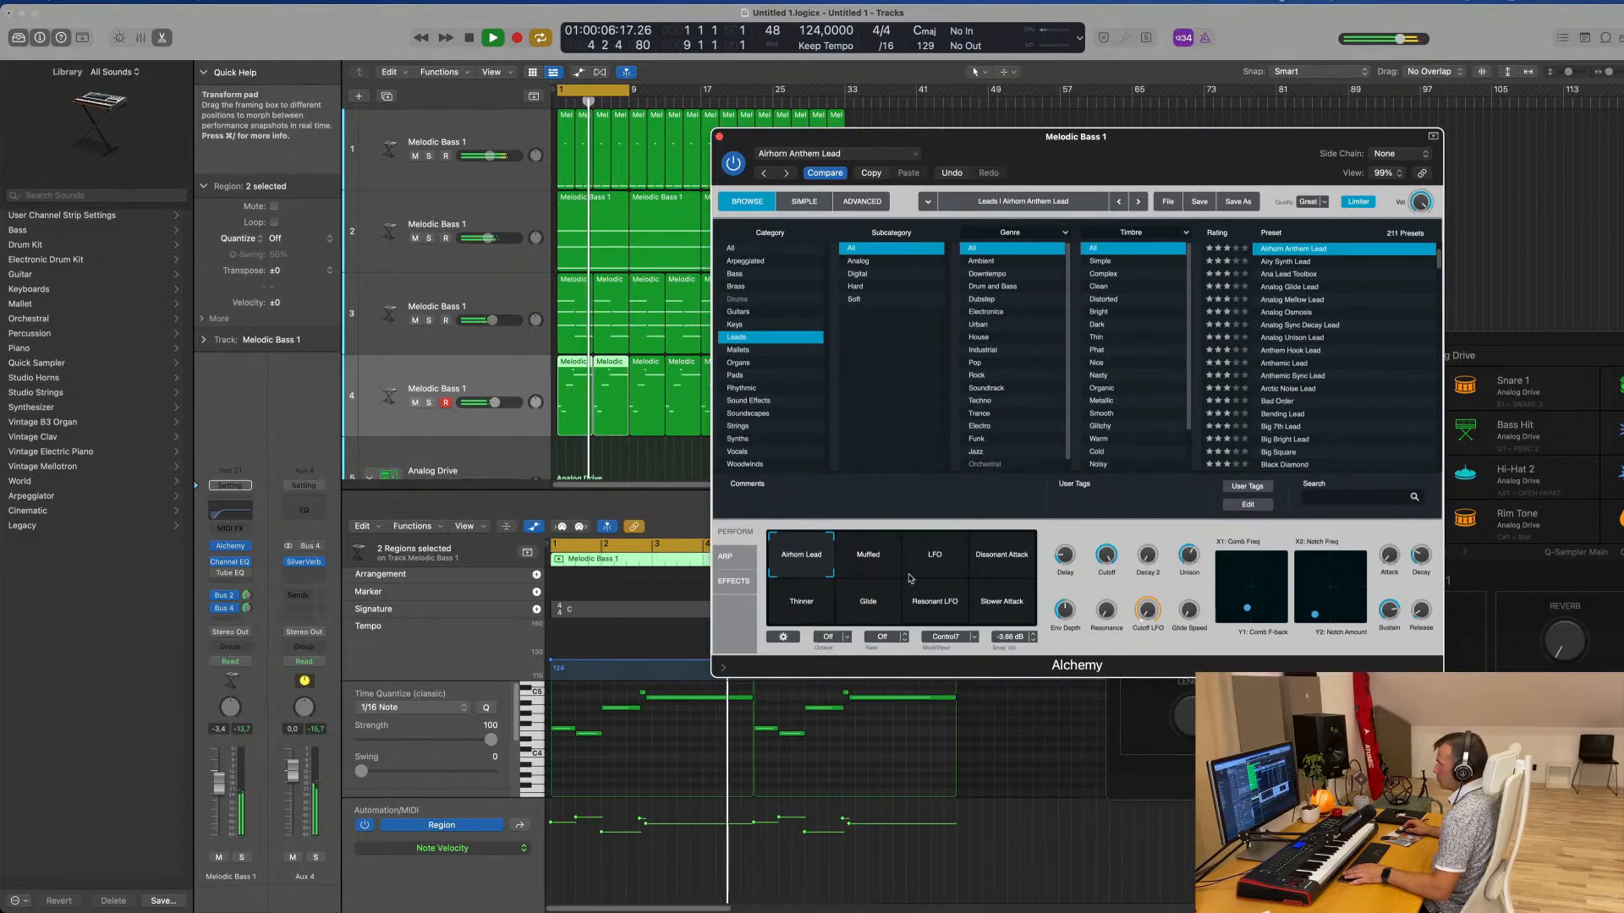
click(862, 560)
key(space)
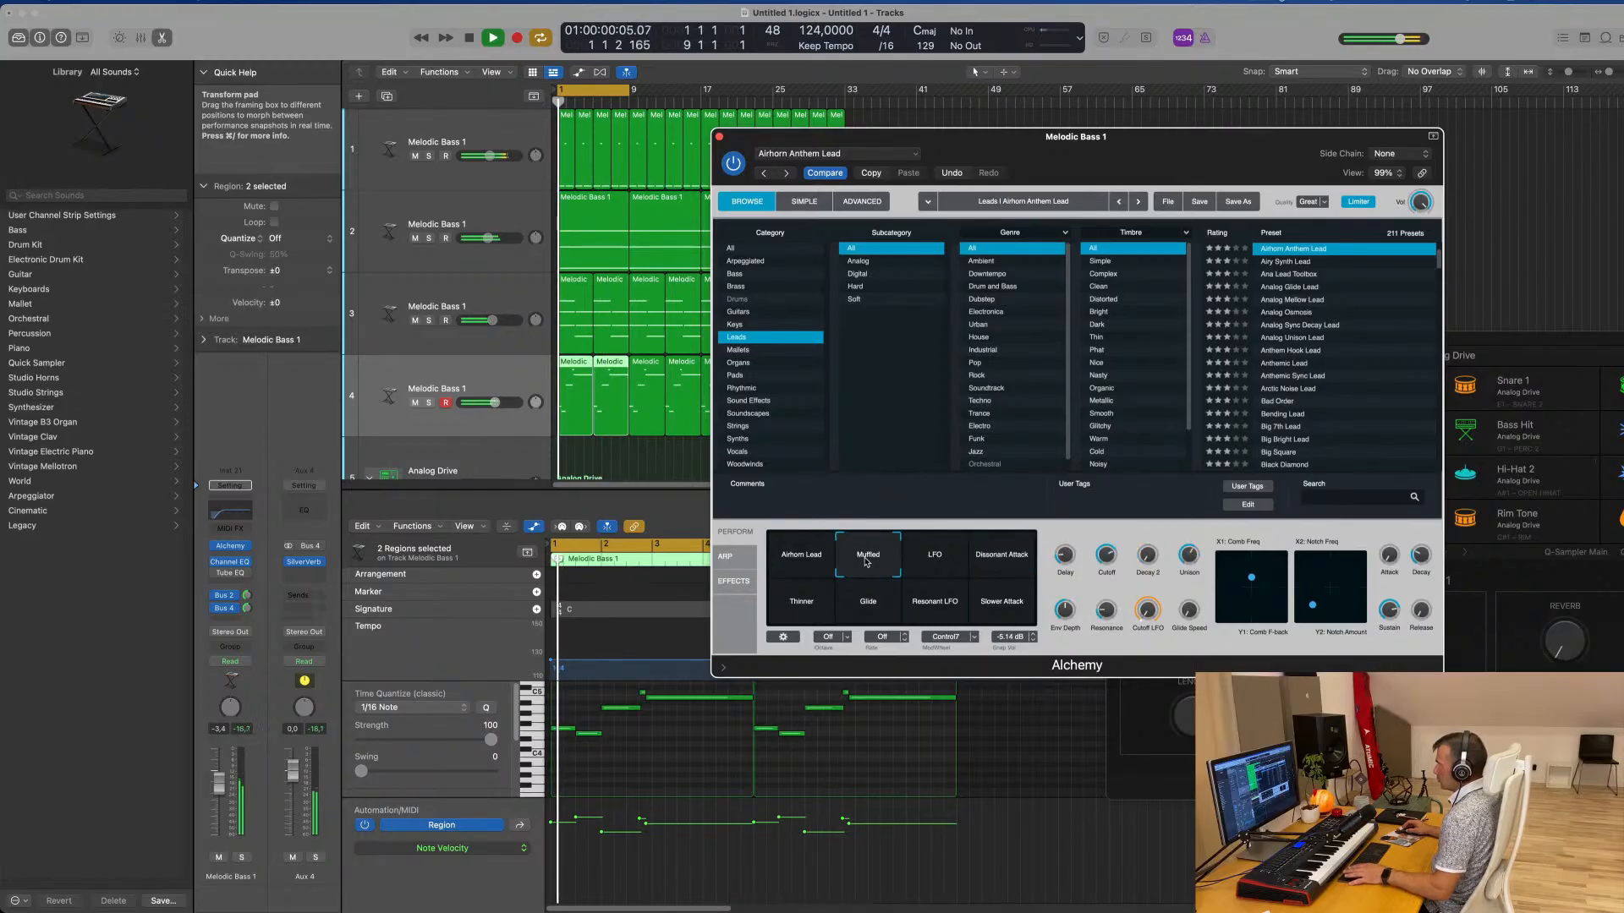
click(939, 562)
key(space)
key(space)
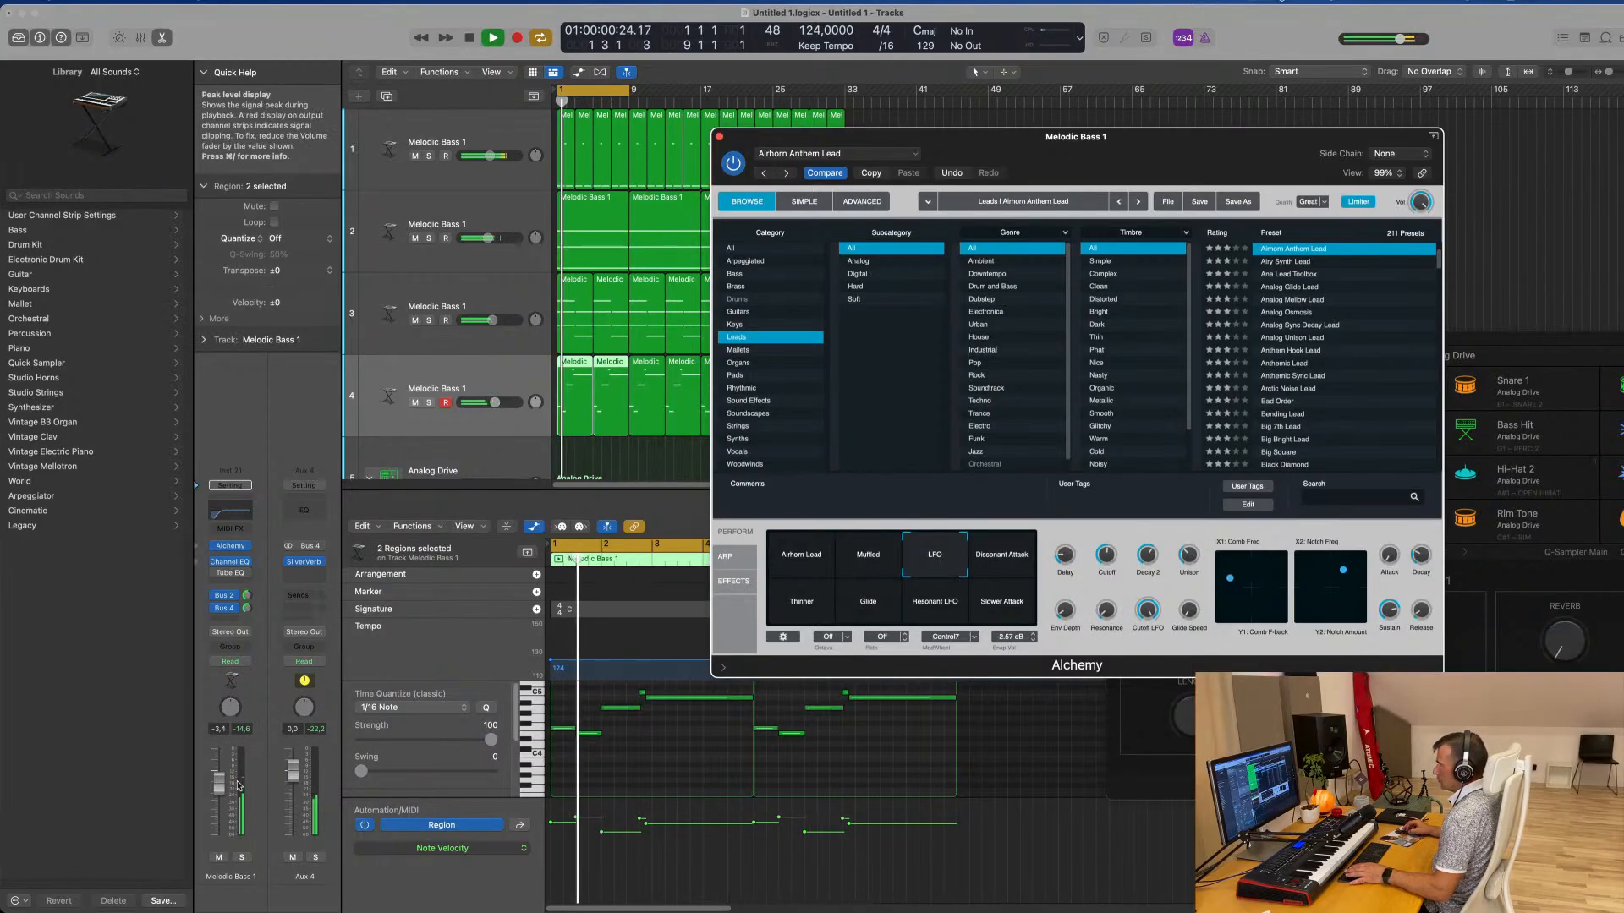
Raise the lead track's volume to -1.5 dB, audition the remaining Alchemy snapshots from Dissonant Attack to Slower Attack, and return to Airhorn Lead
drag(495, 403, 499, 403)
click(884, 604)
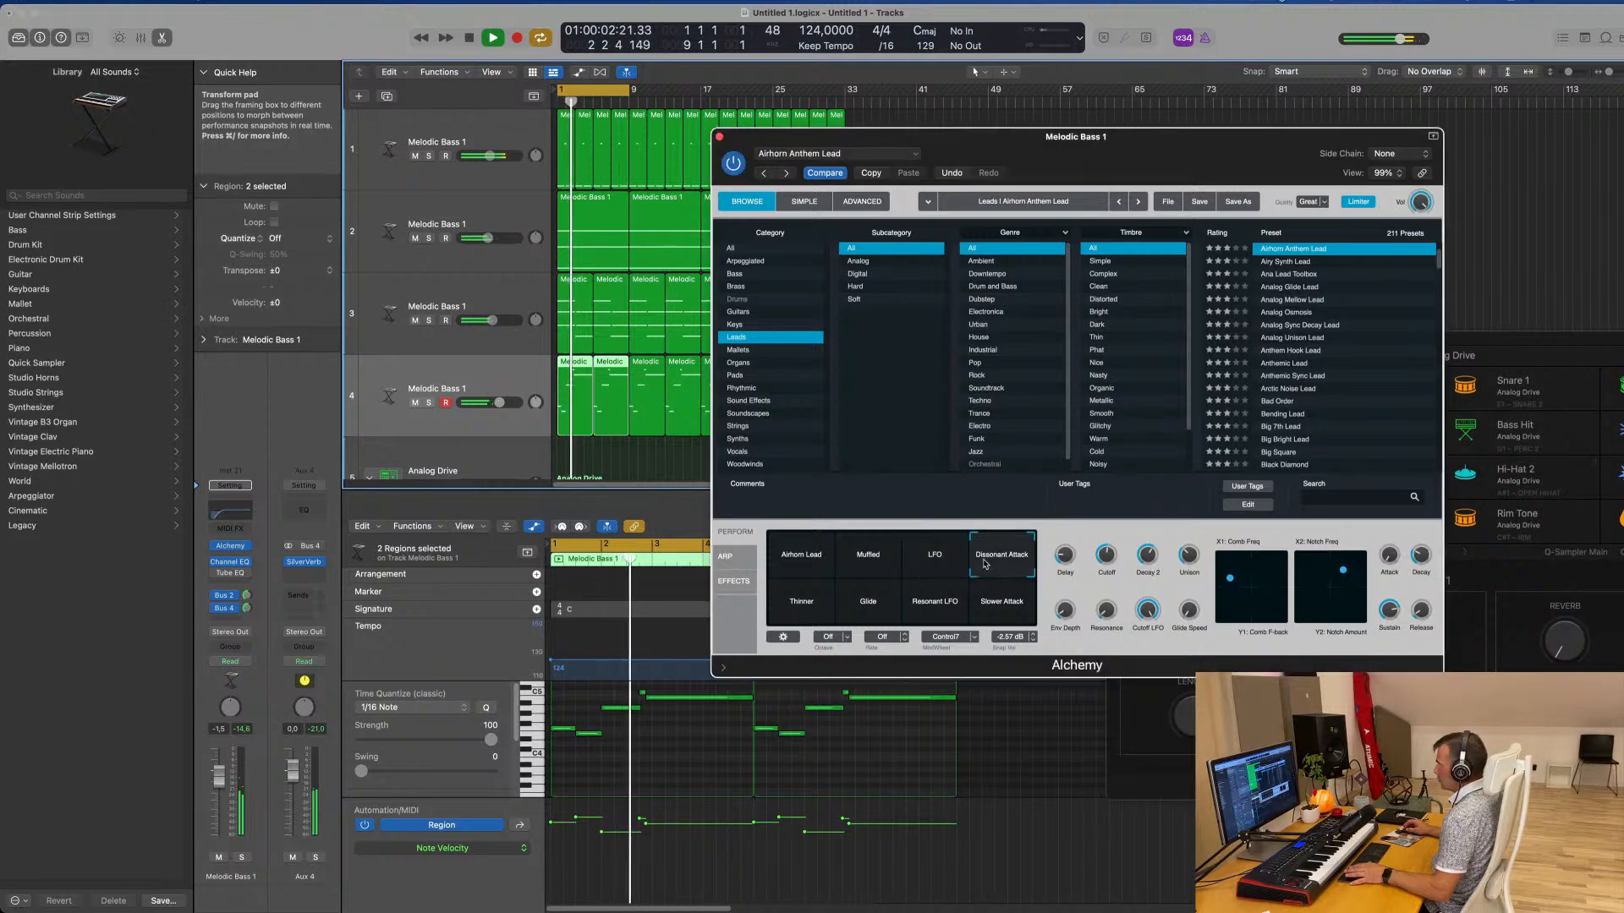
click(801, 608)
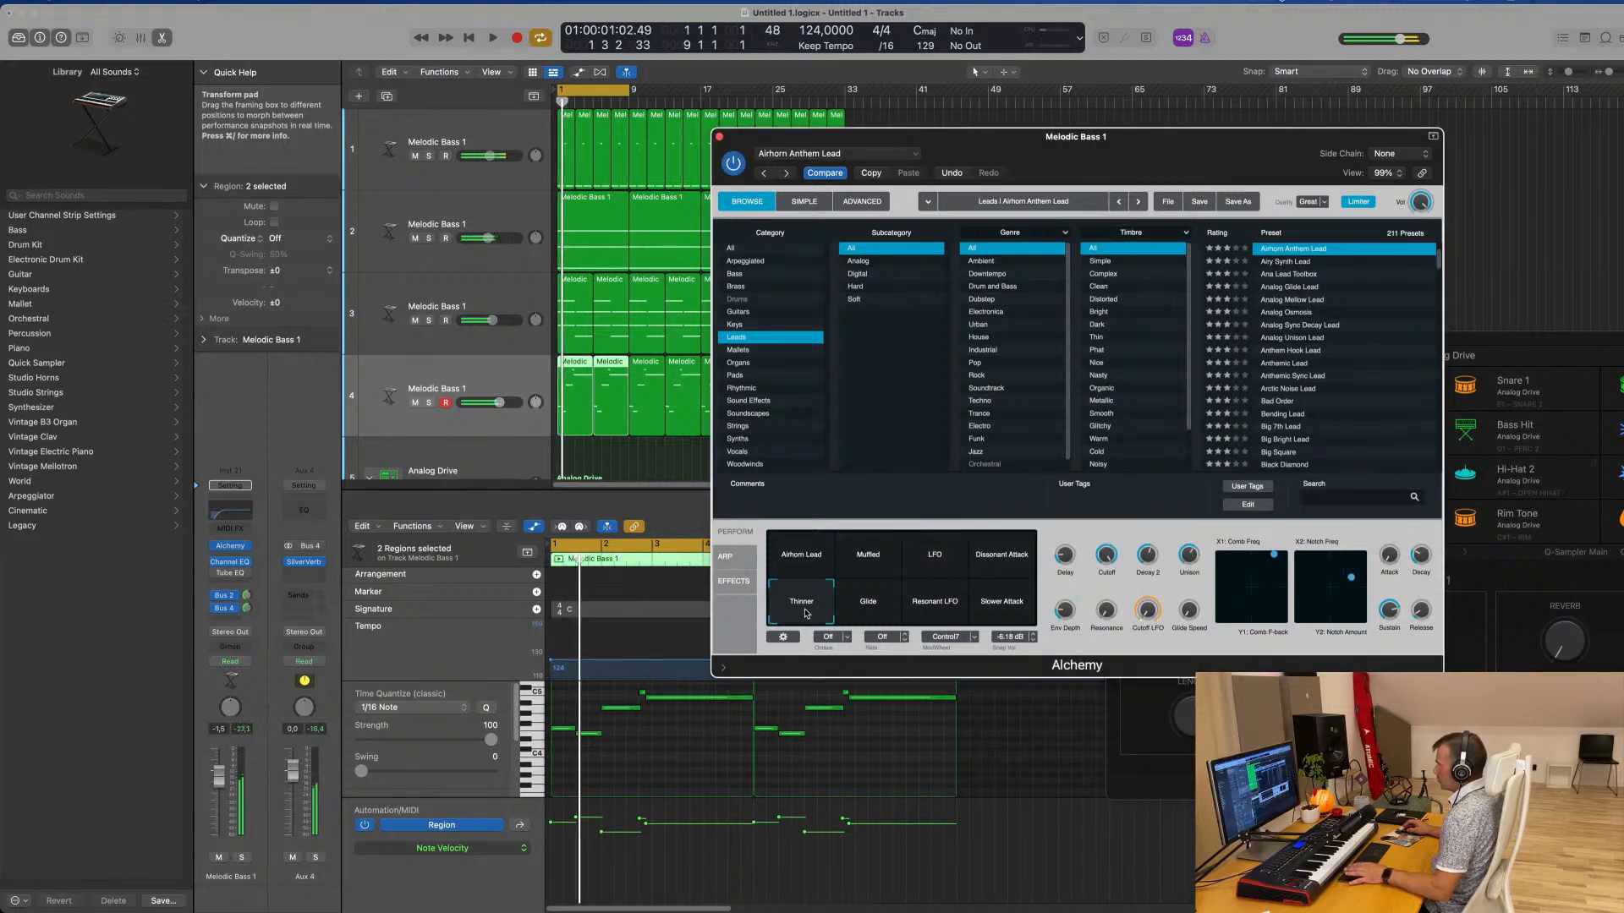
click(869, 607)
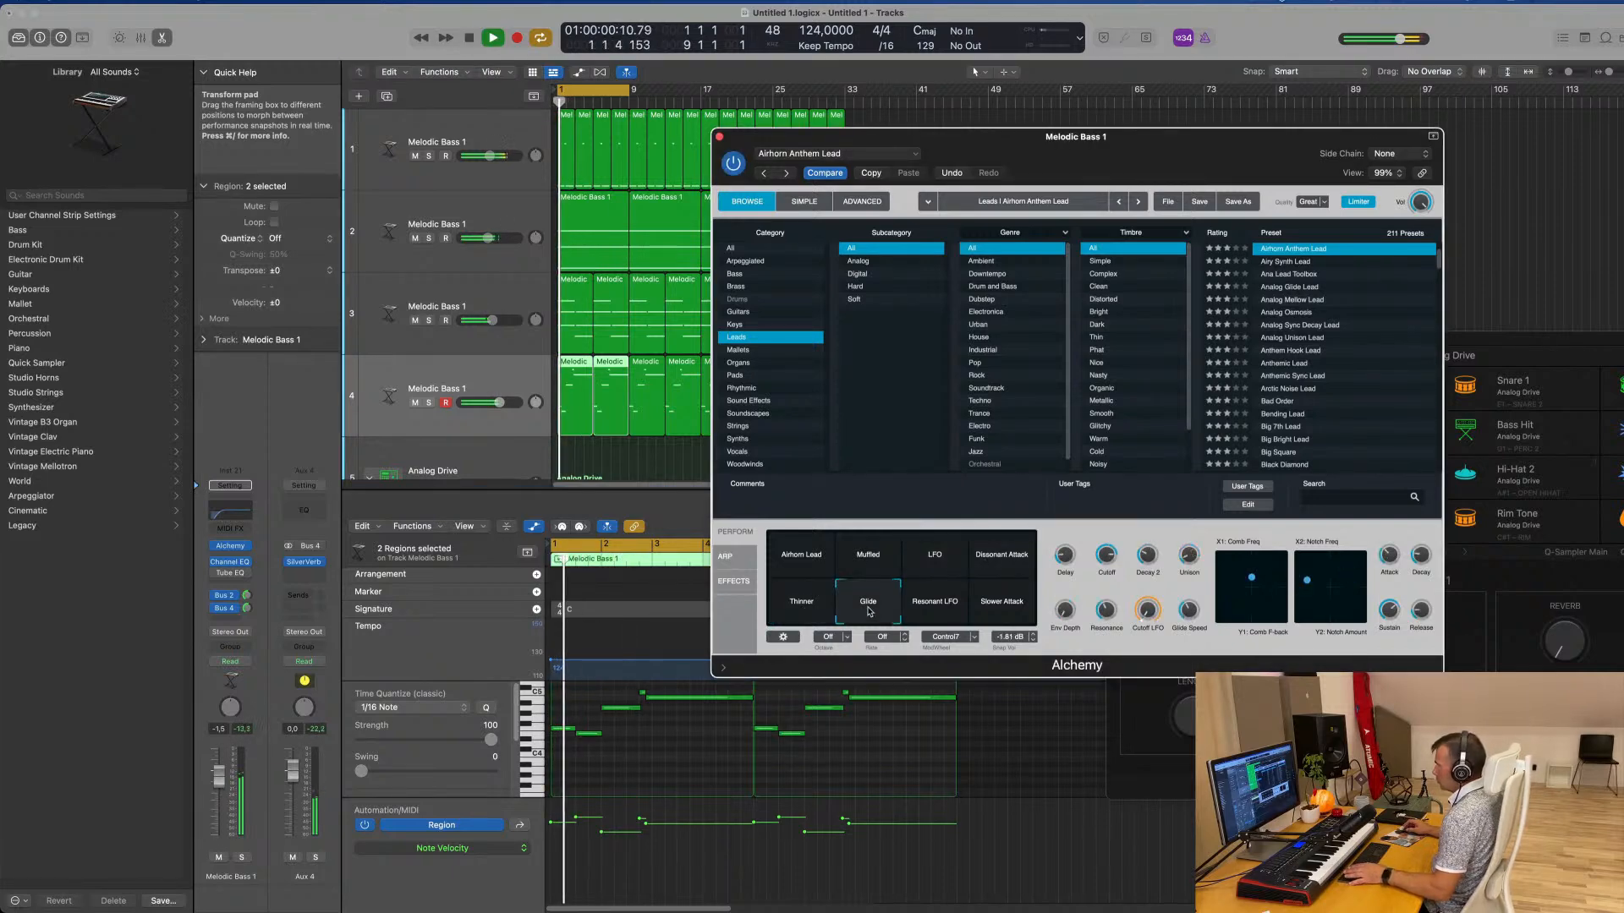
click(953, 609)
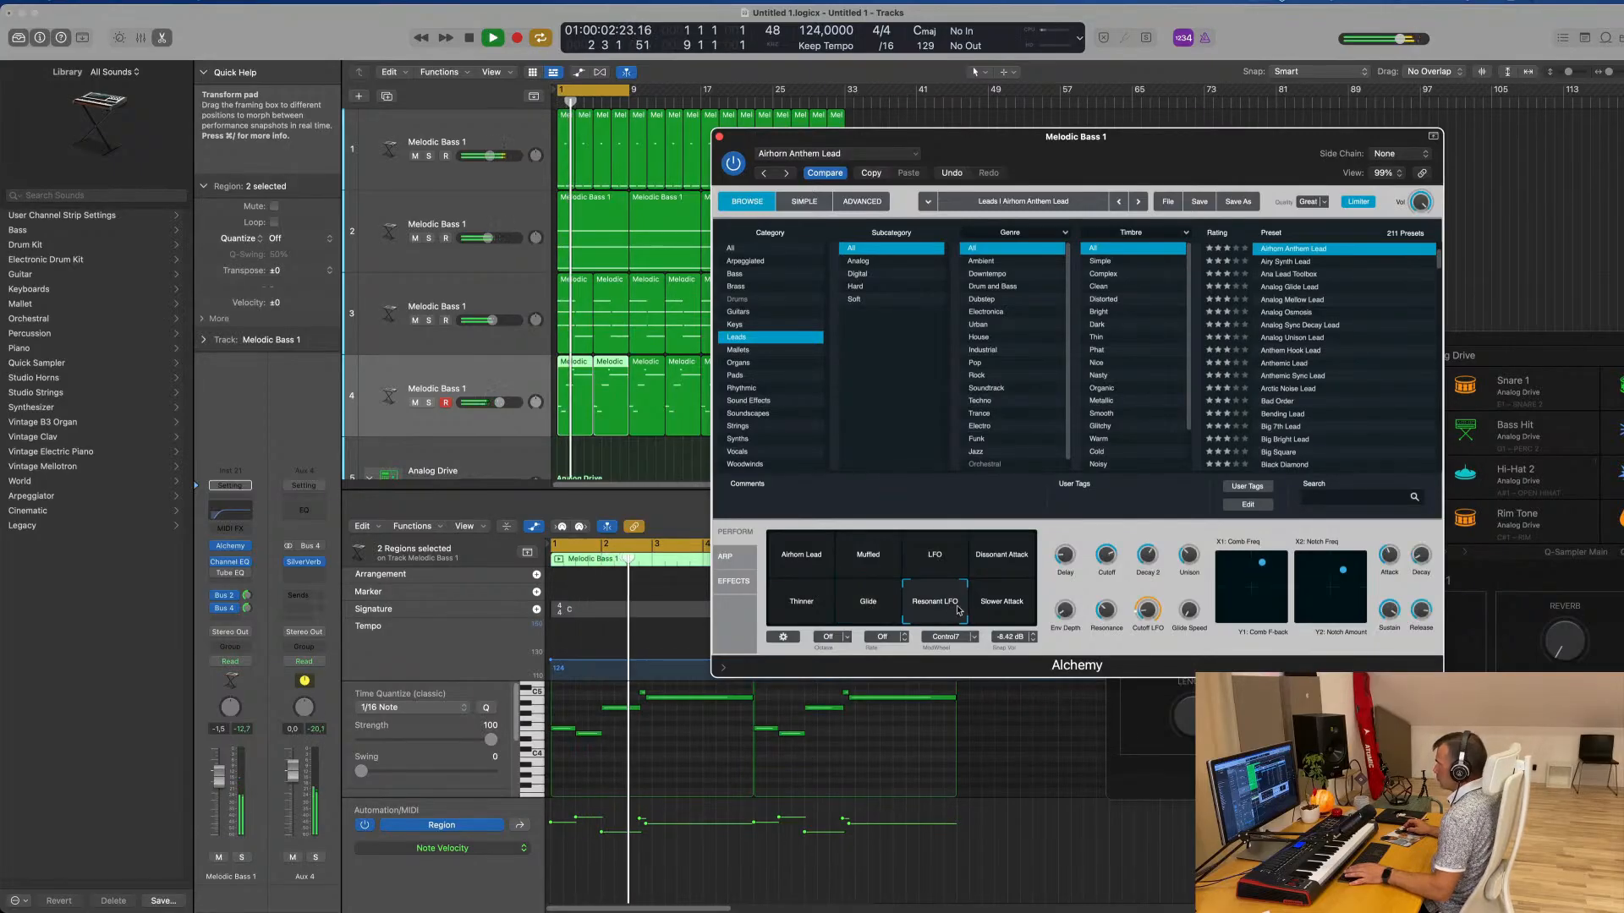
click(1007, 608)
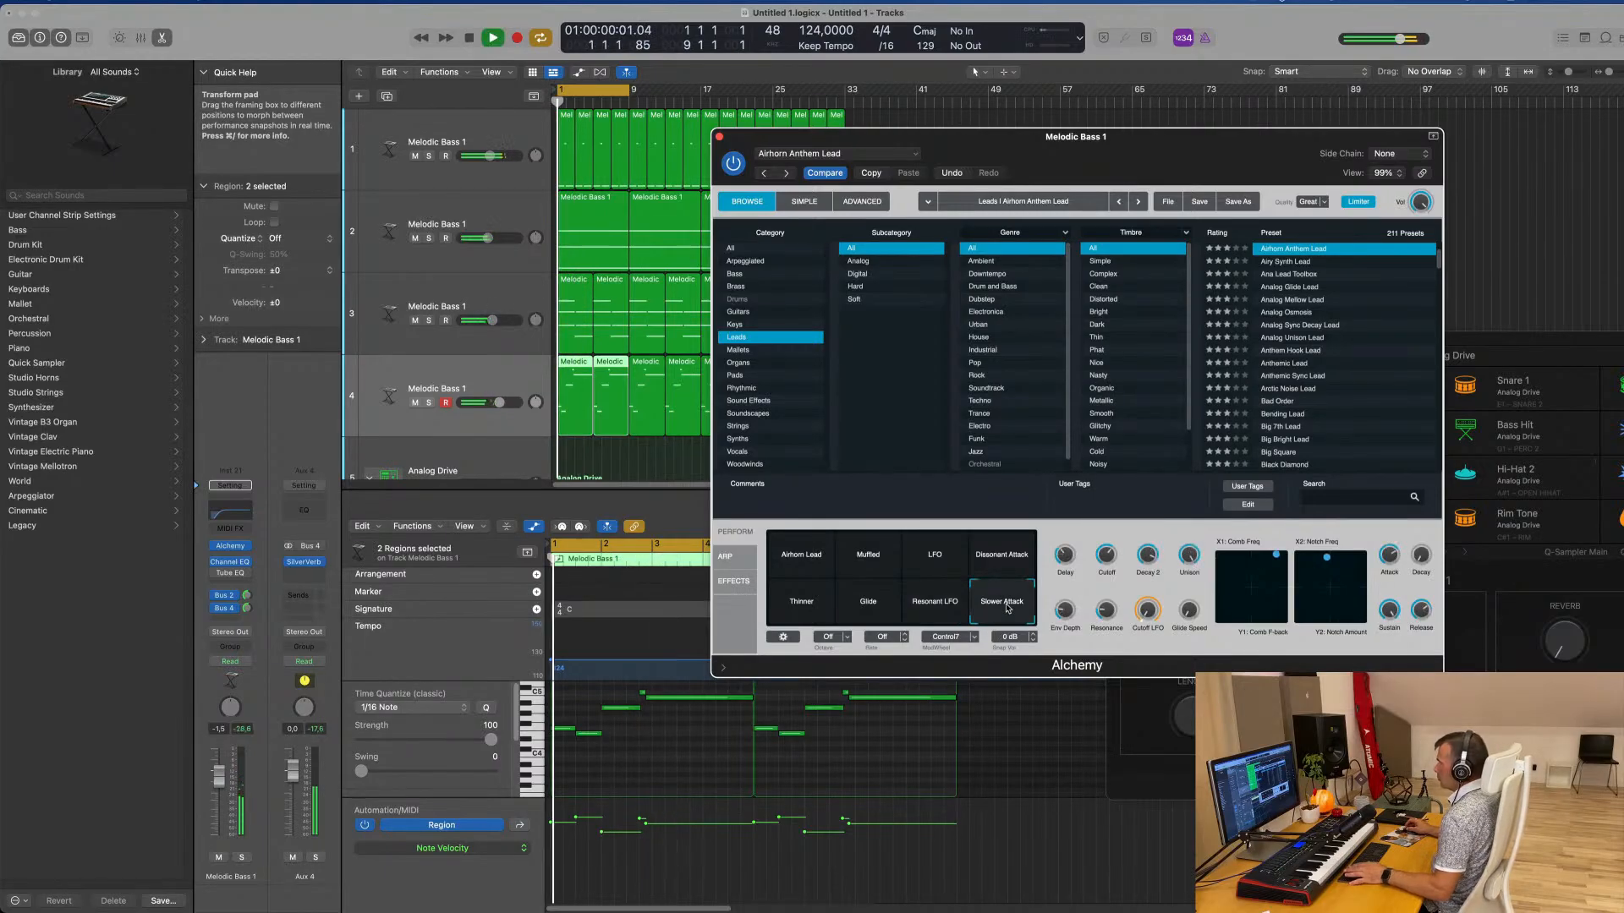
click(789, 565)
key(space)
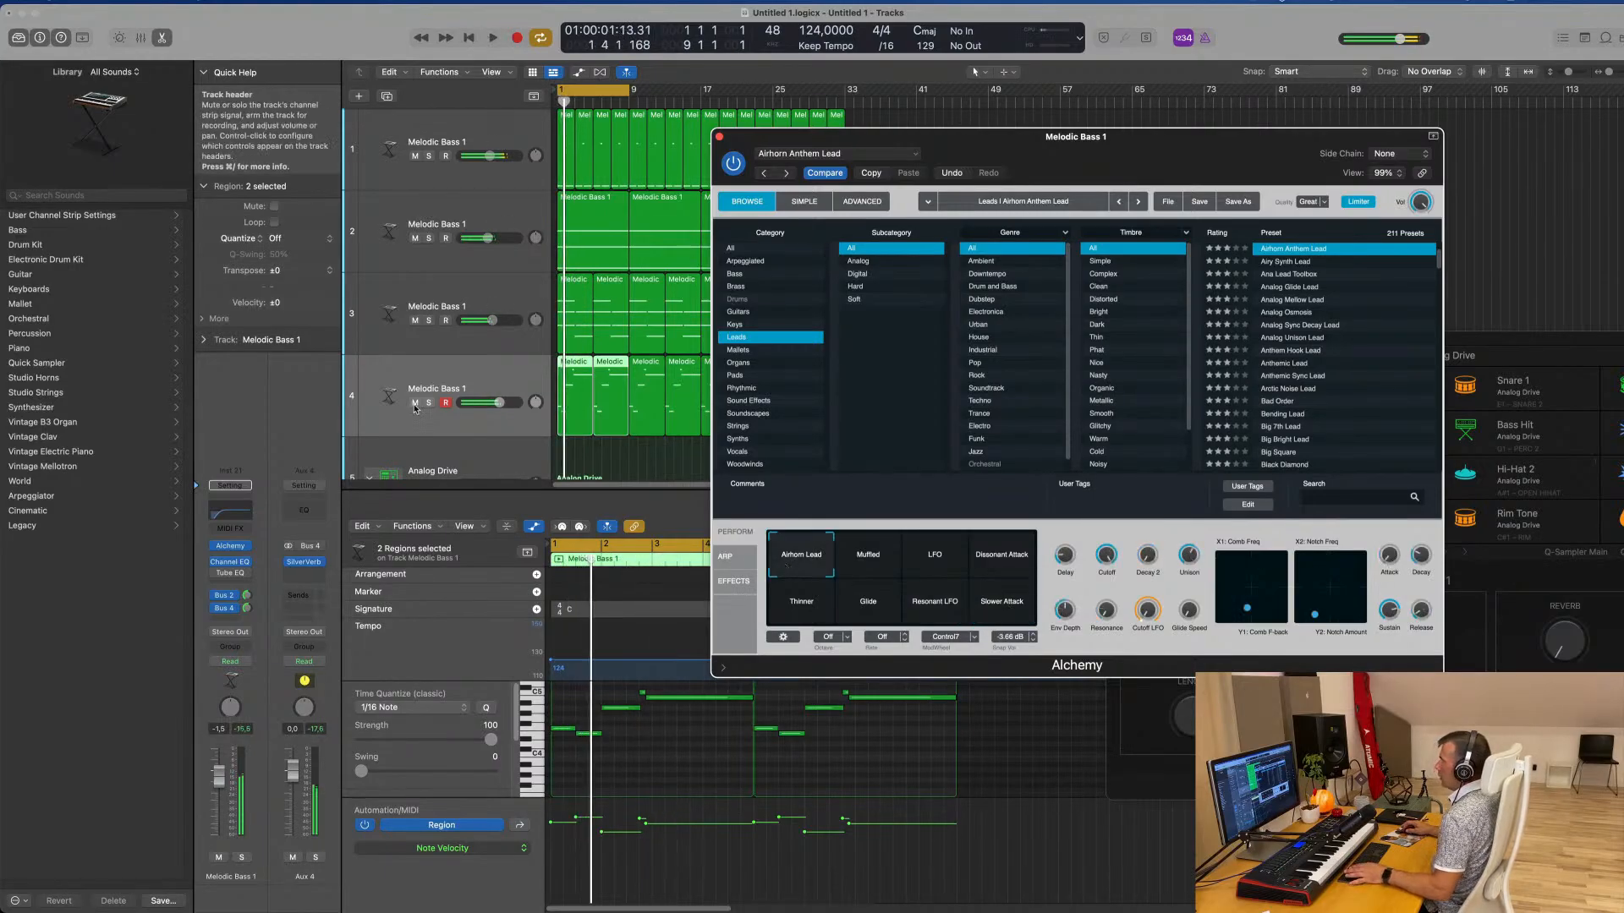
Duplicate the lead track and copy all eight of its melody regions onto the new track at the same positions
click(502, 375)
key(space)
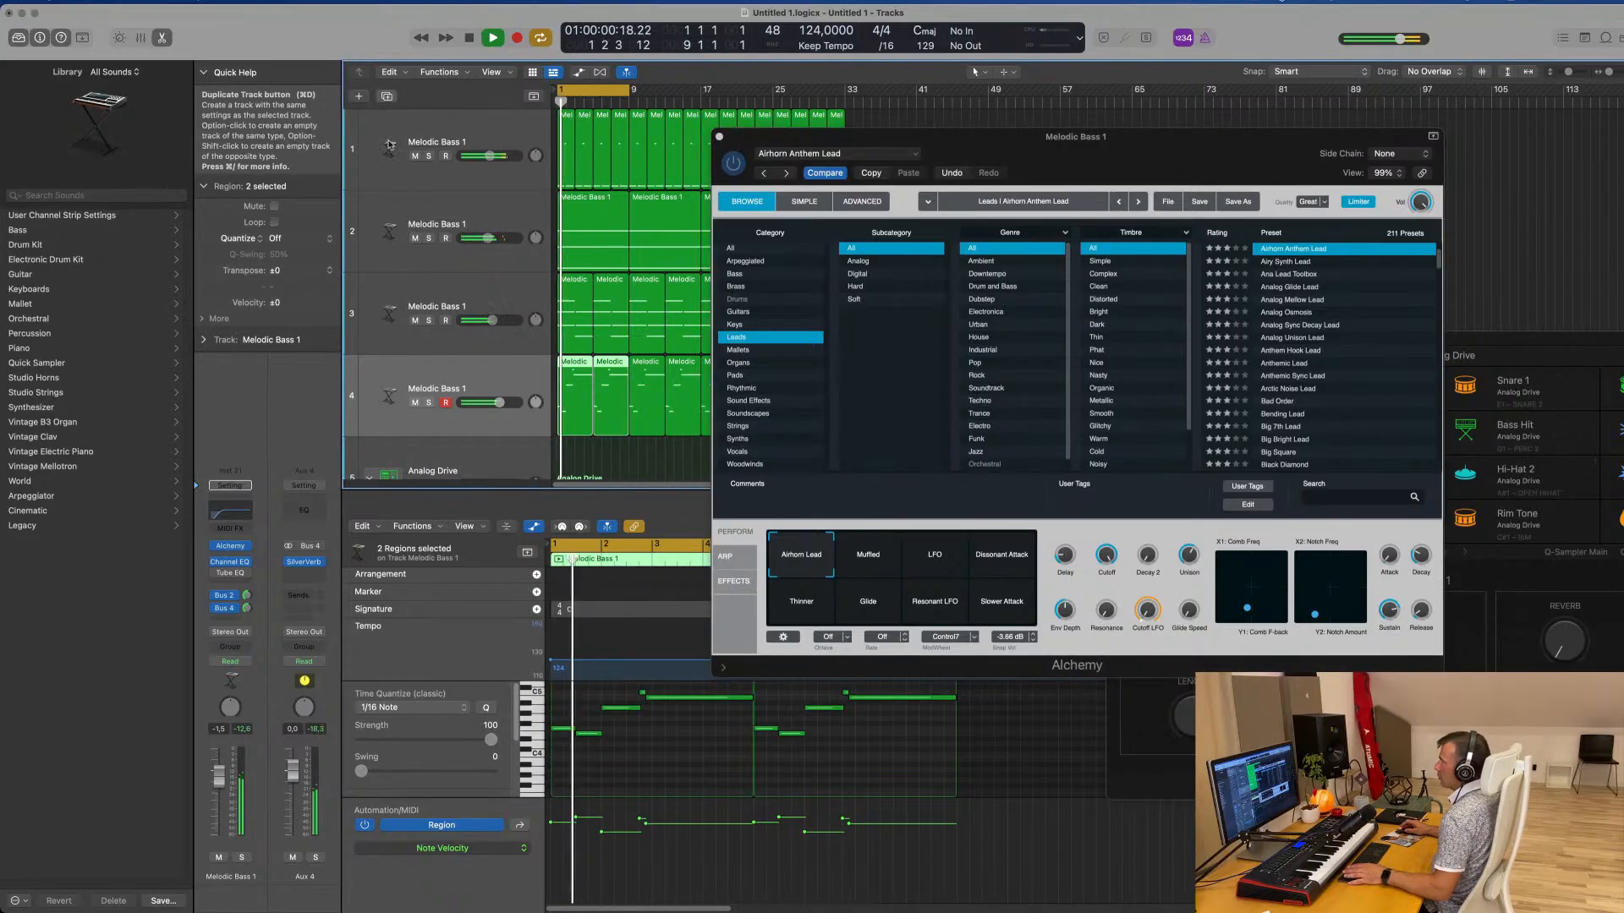
click(387, 97)
drag(1042, 135, 1442, 167)
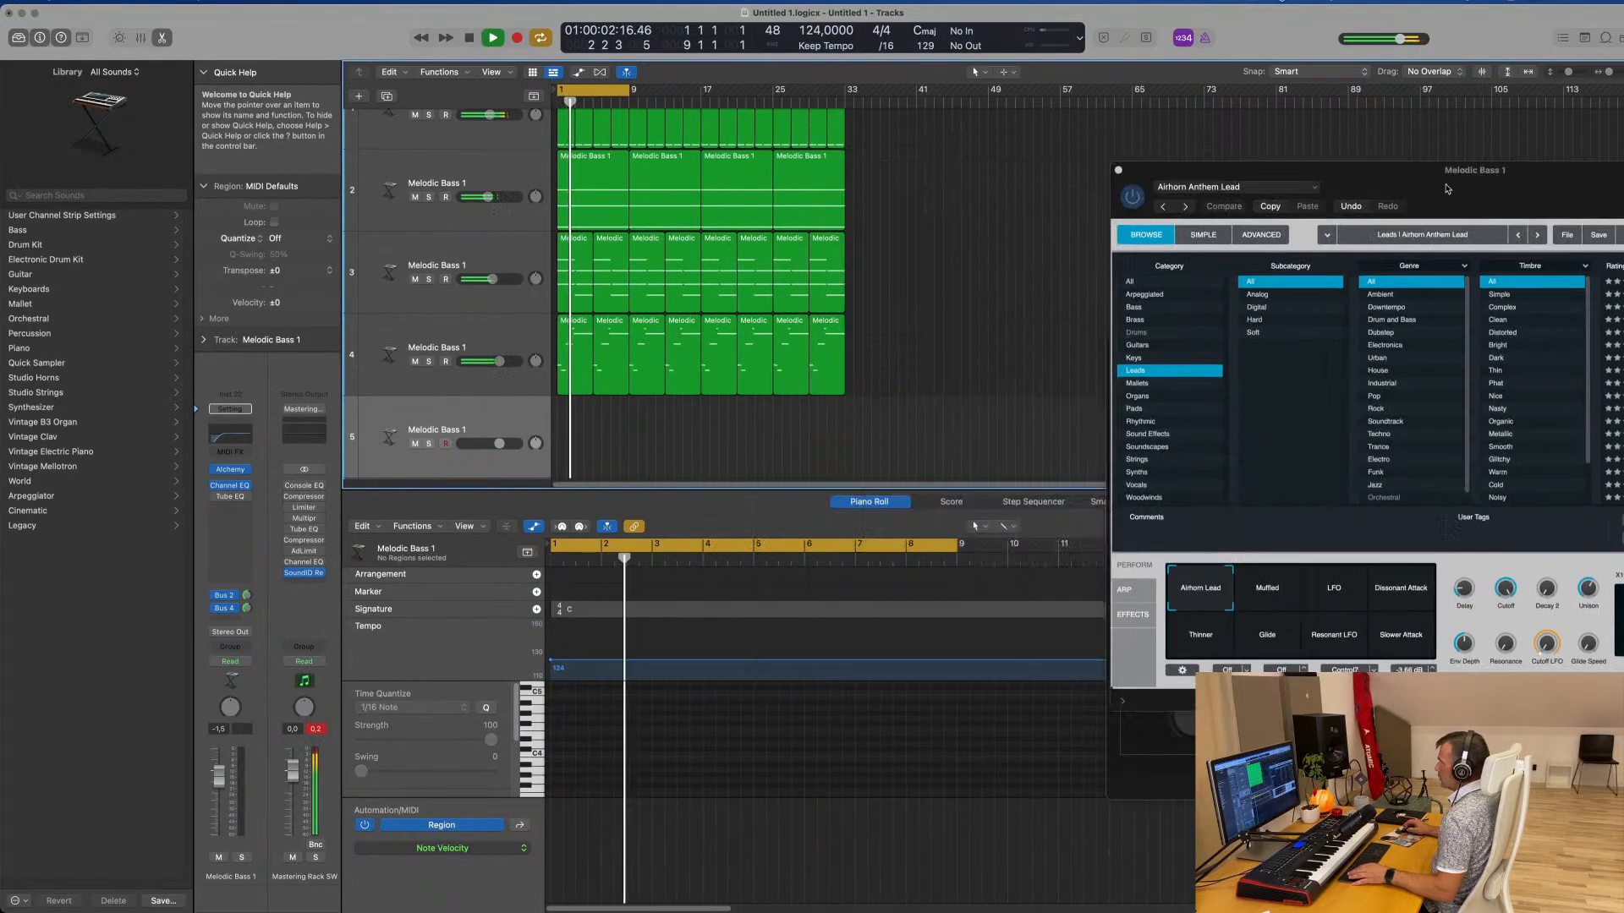
click(568, 326)
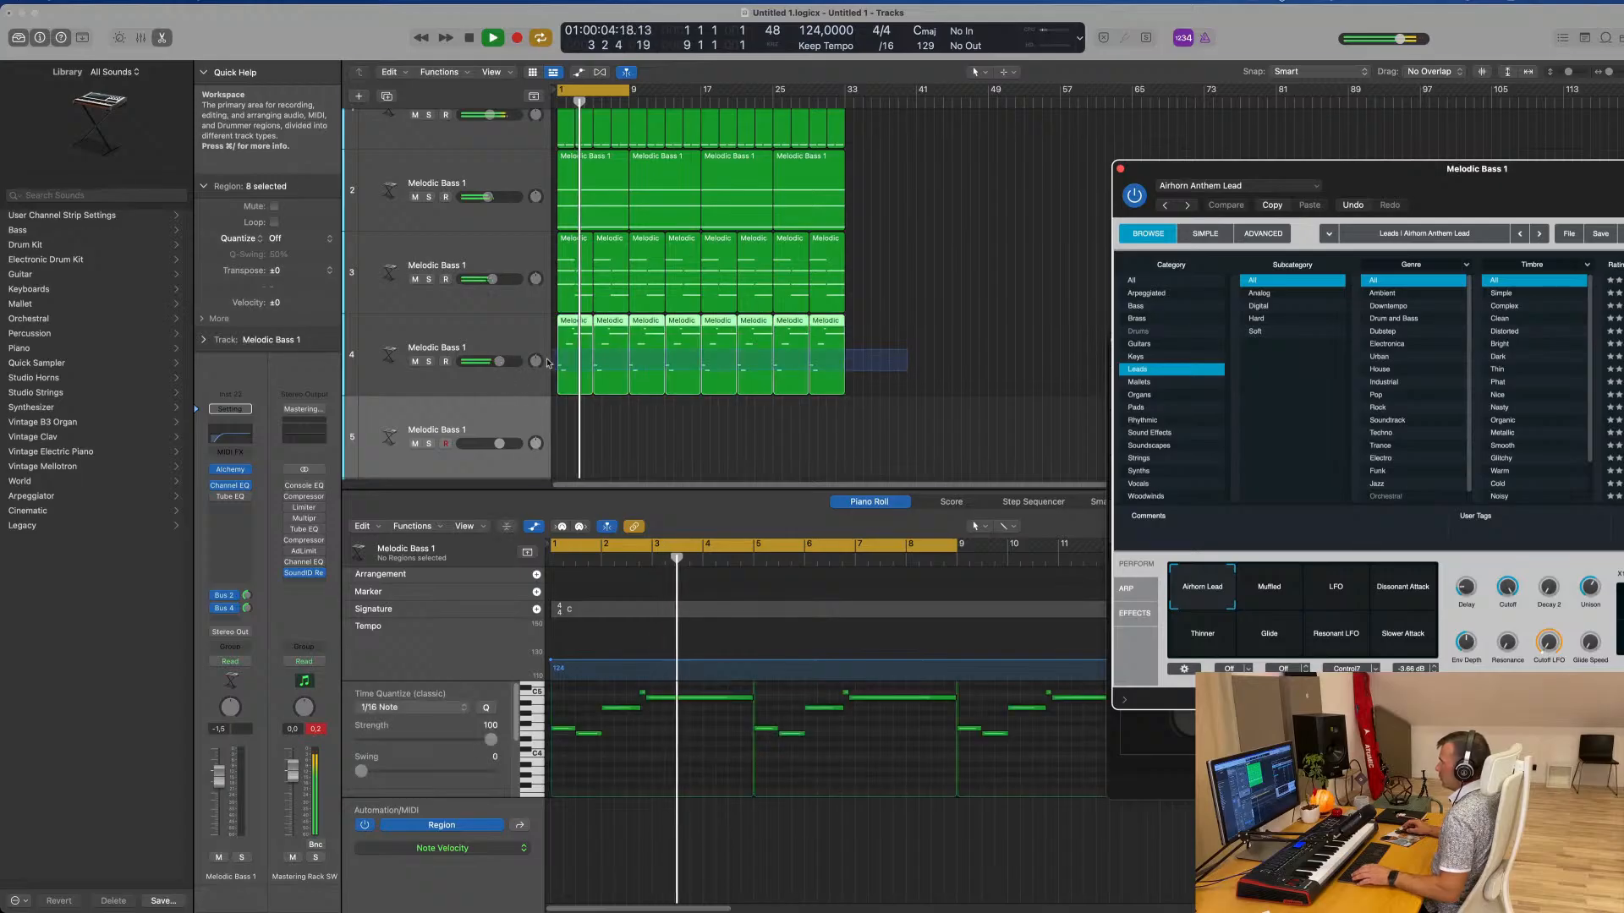
drag(567, 326, 569, 420)
key(space)
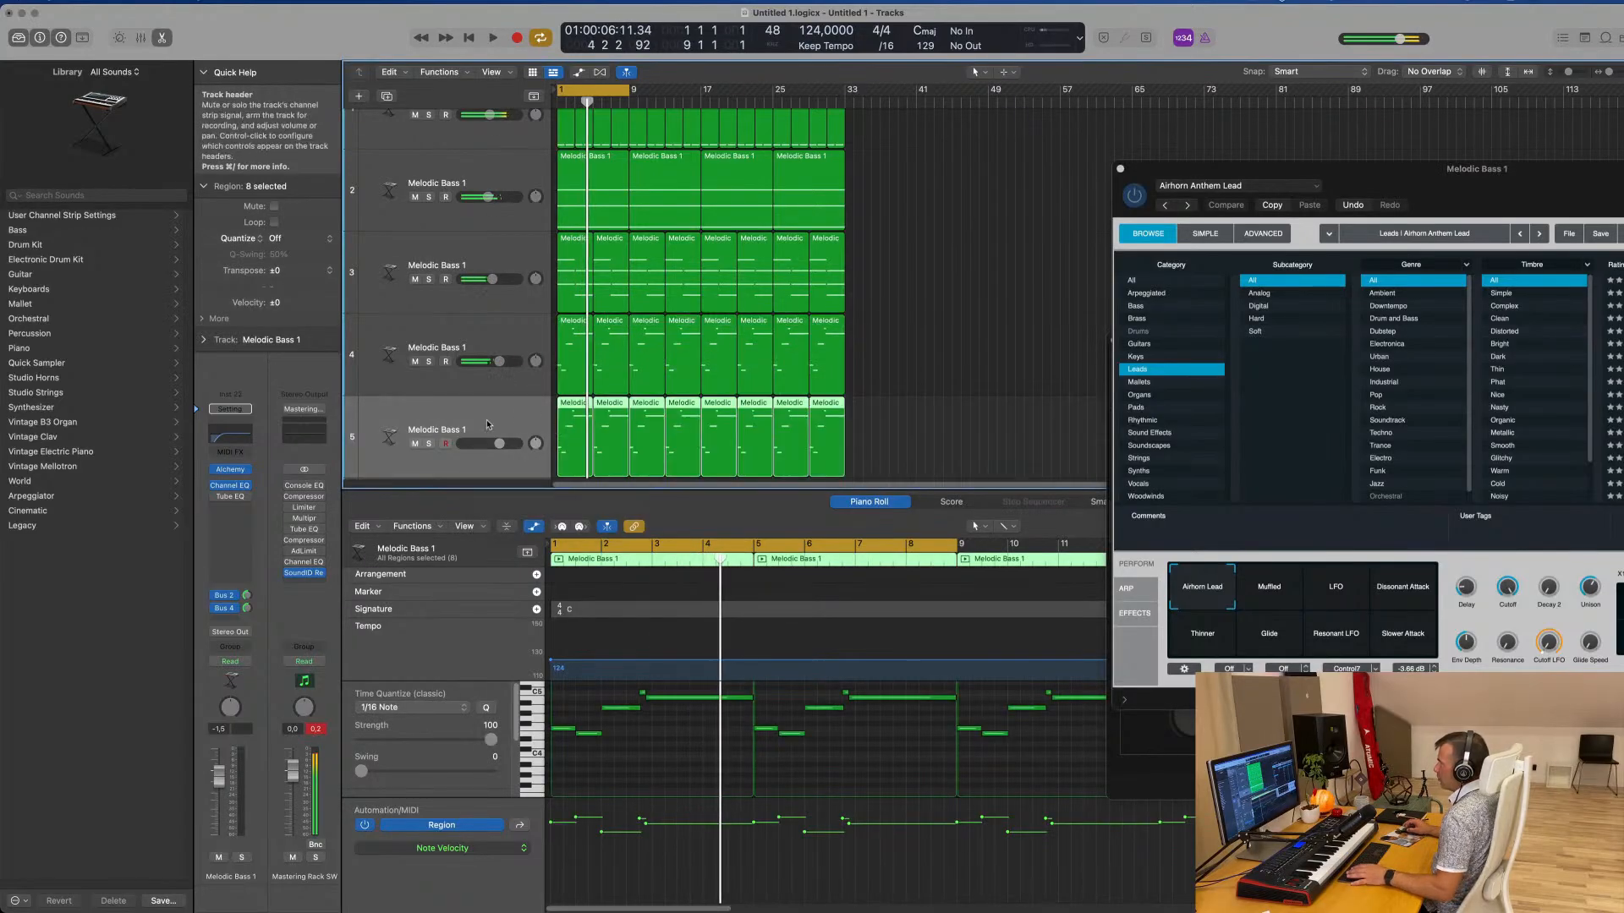
Open Alchemy on the duplicated lead track during playback and switch it to the Resonant LFO snapshot
click(478, 422)
key(space)
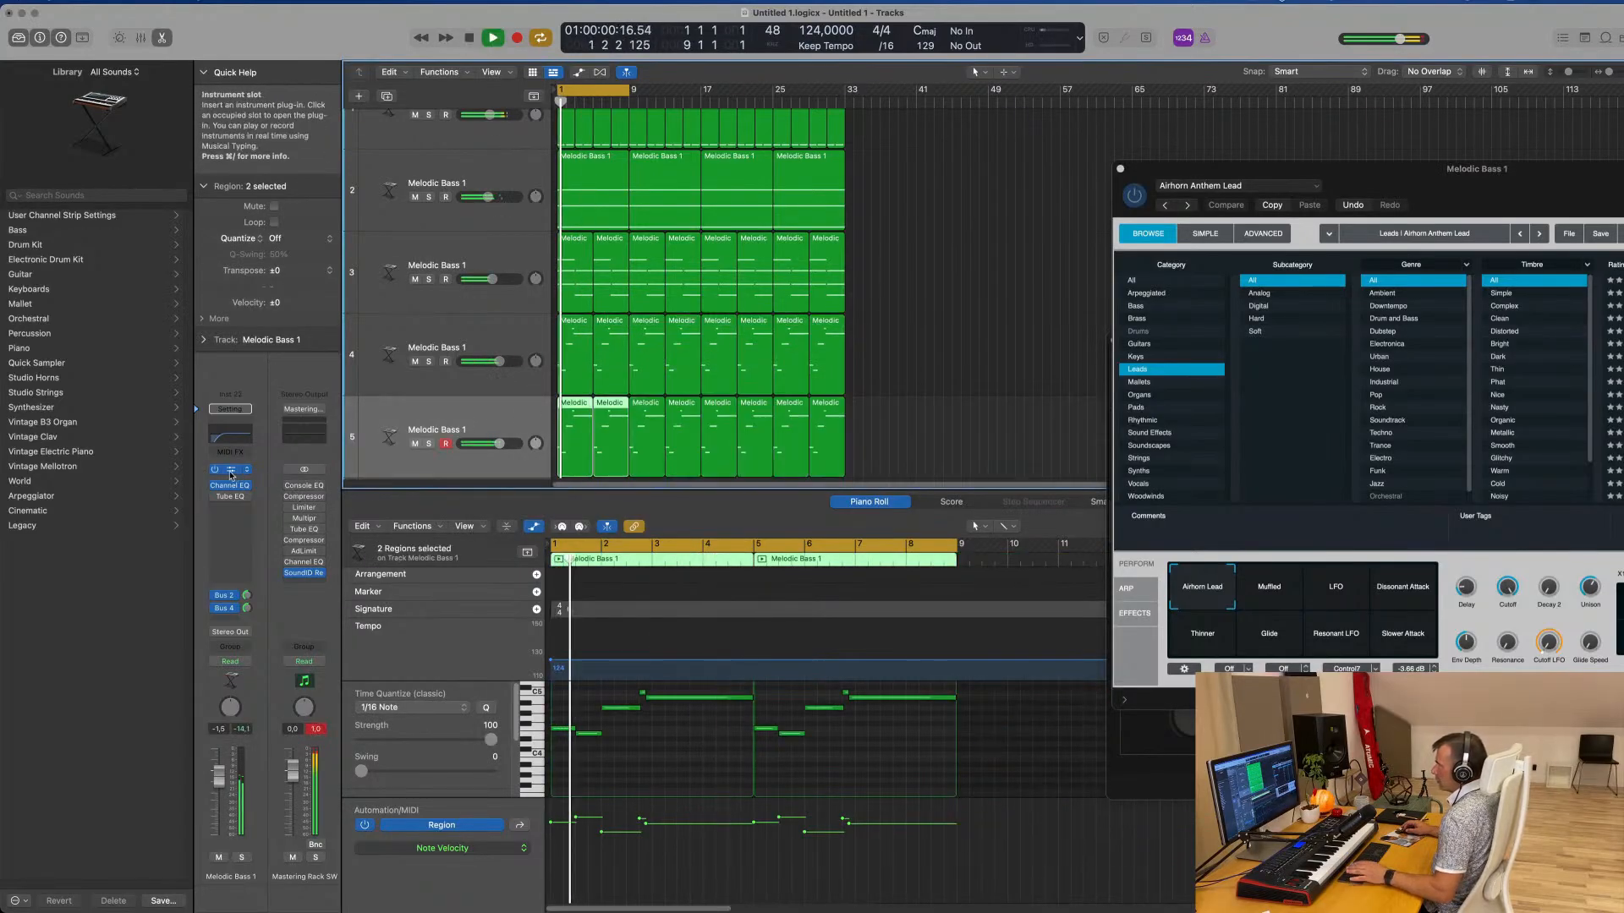
click(230, 475)
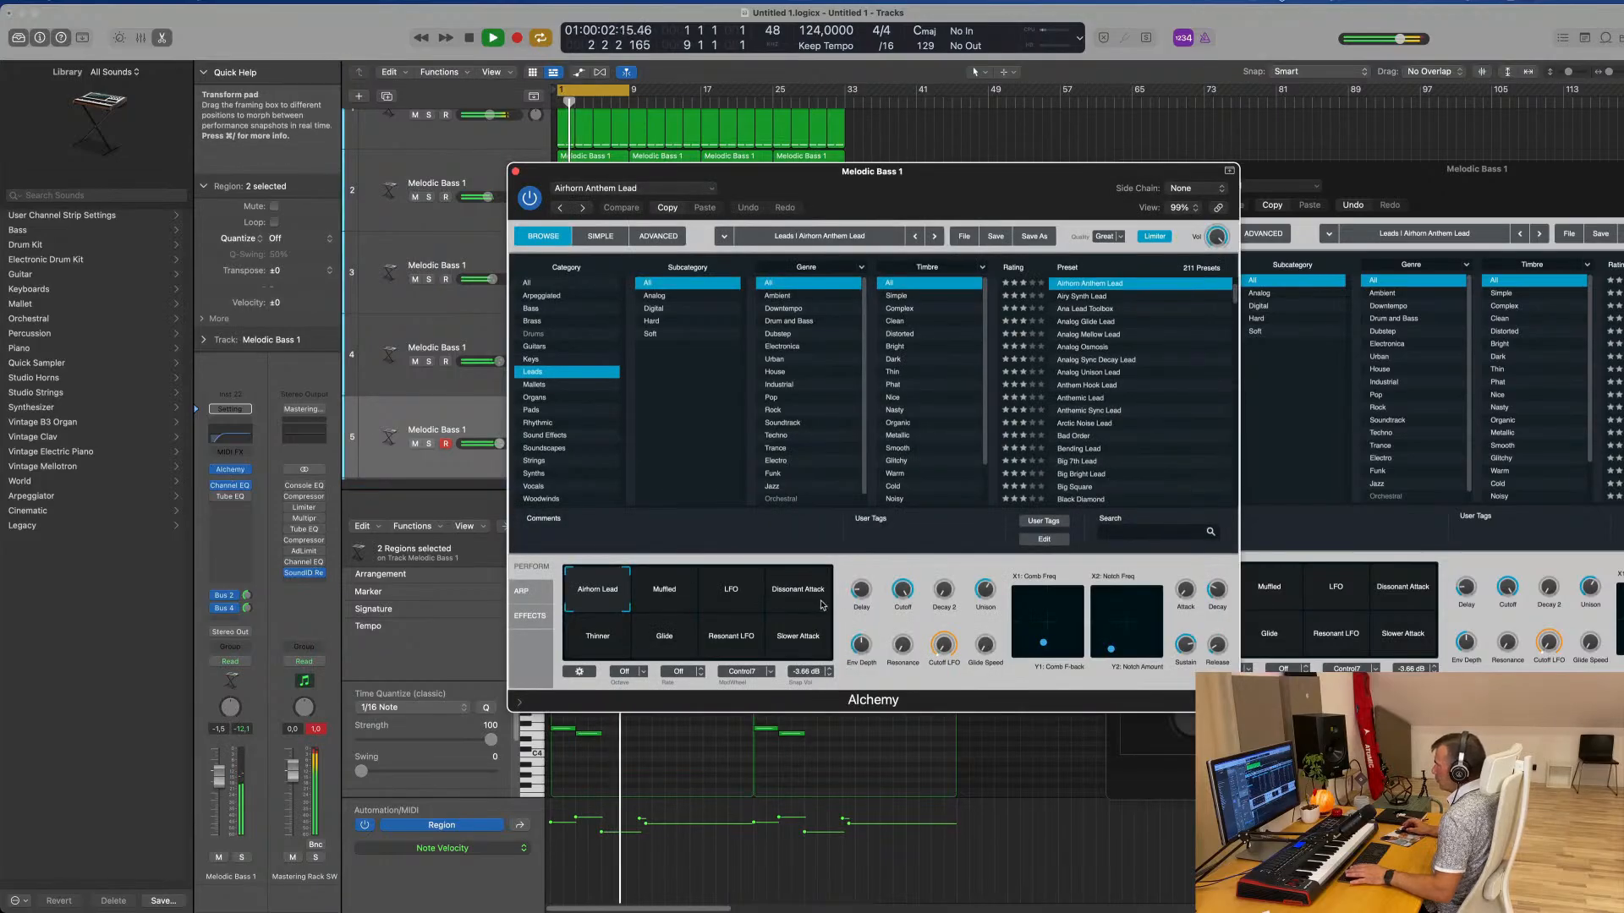
click(728, 632)
drag(928, 176, 1340, 215)
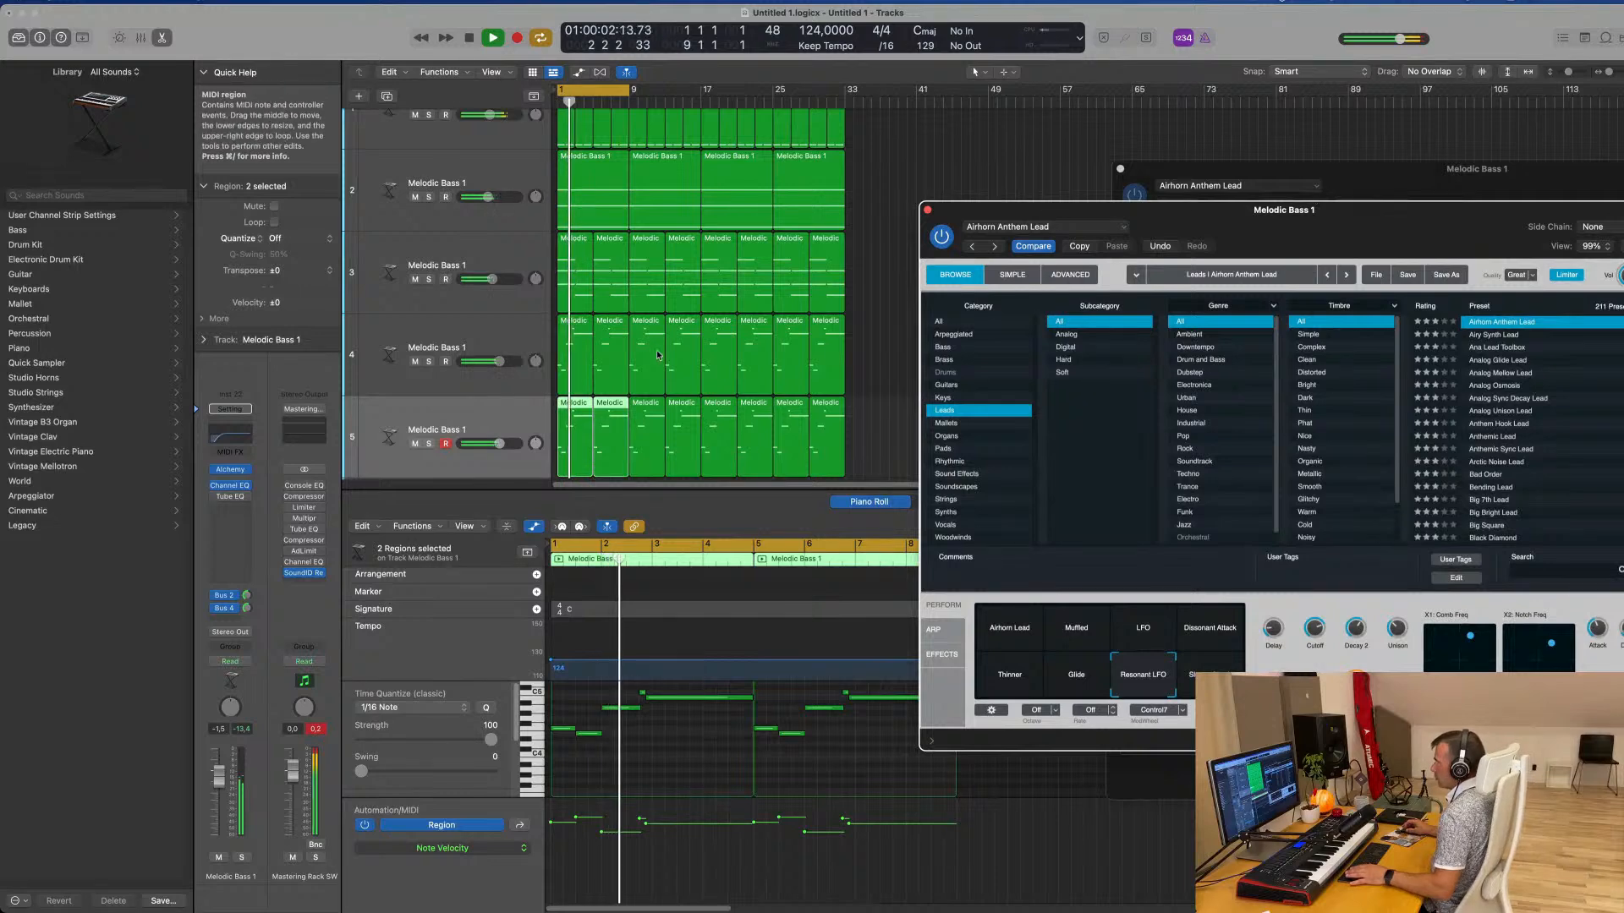
Lower the original lead track's volume to -4.0 dB and turn the duplicated lead track down further
click(531, 342)
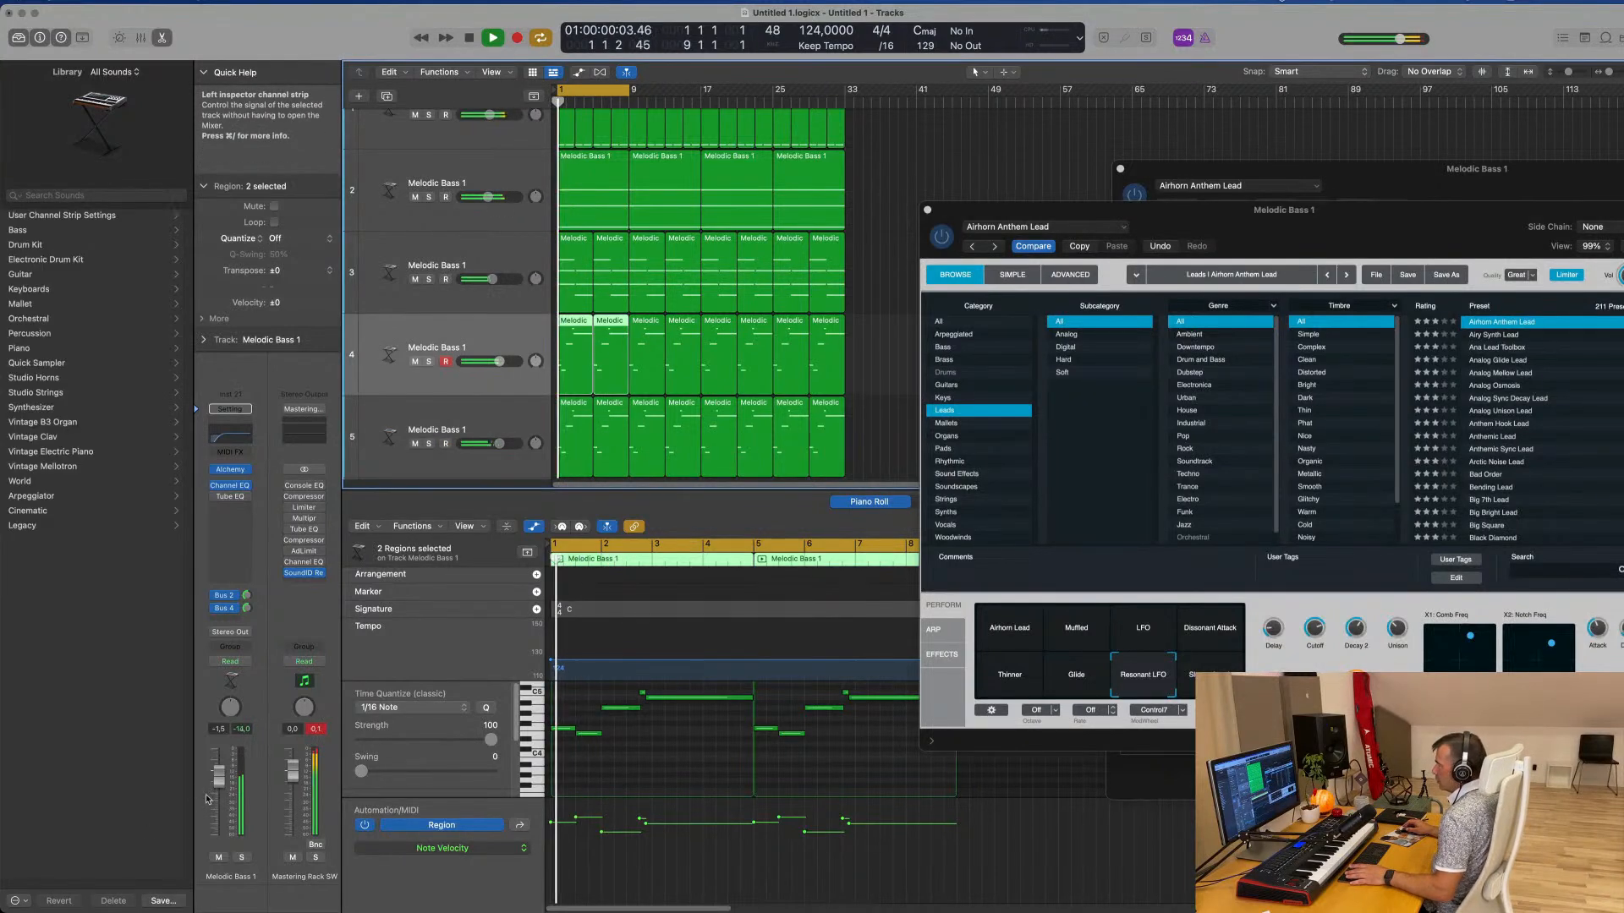
drag(219, 775, 219, 780)
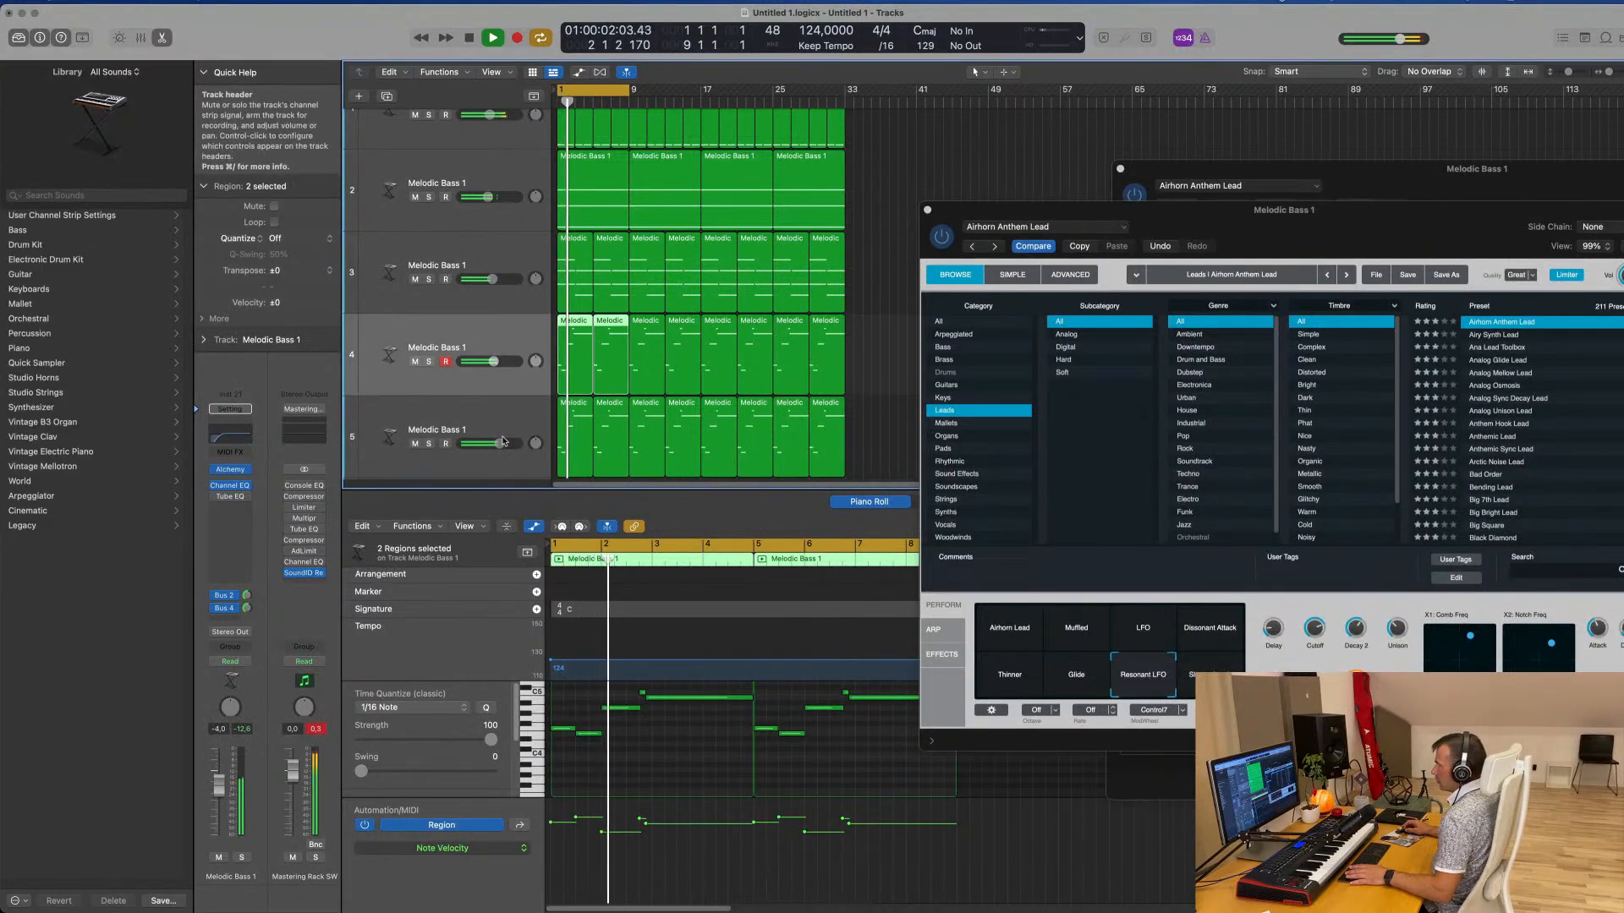
key(Down)
key(Return)
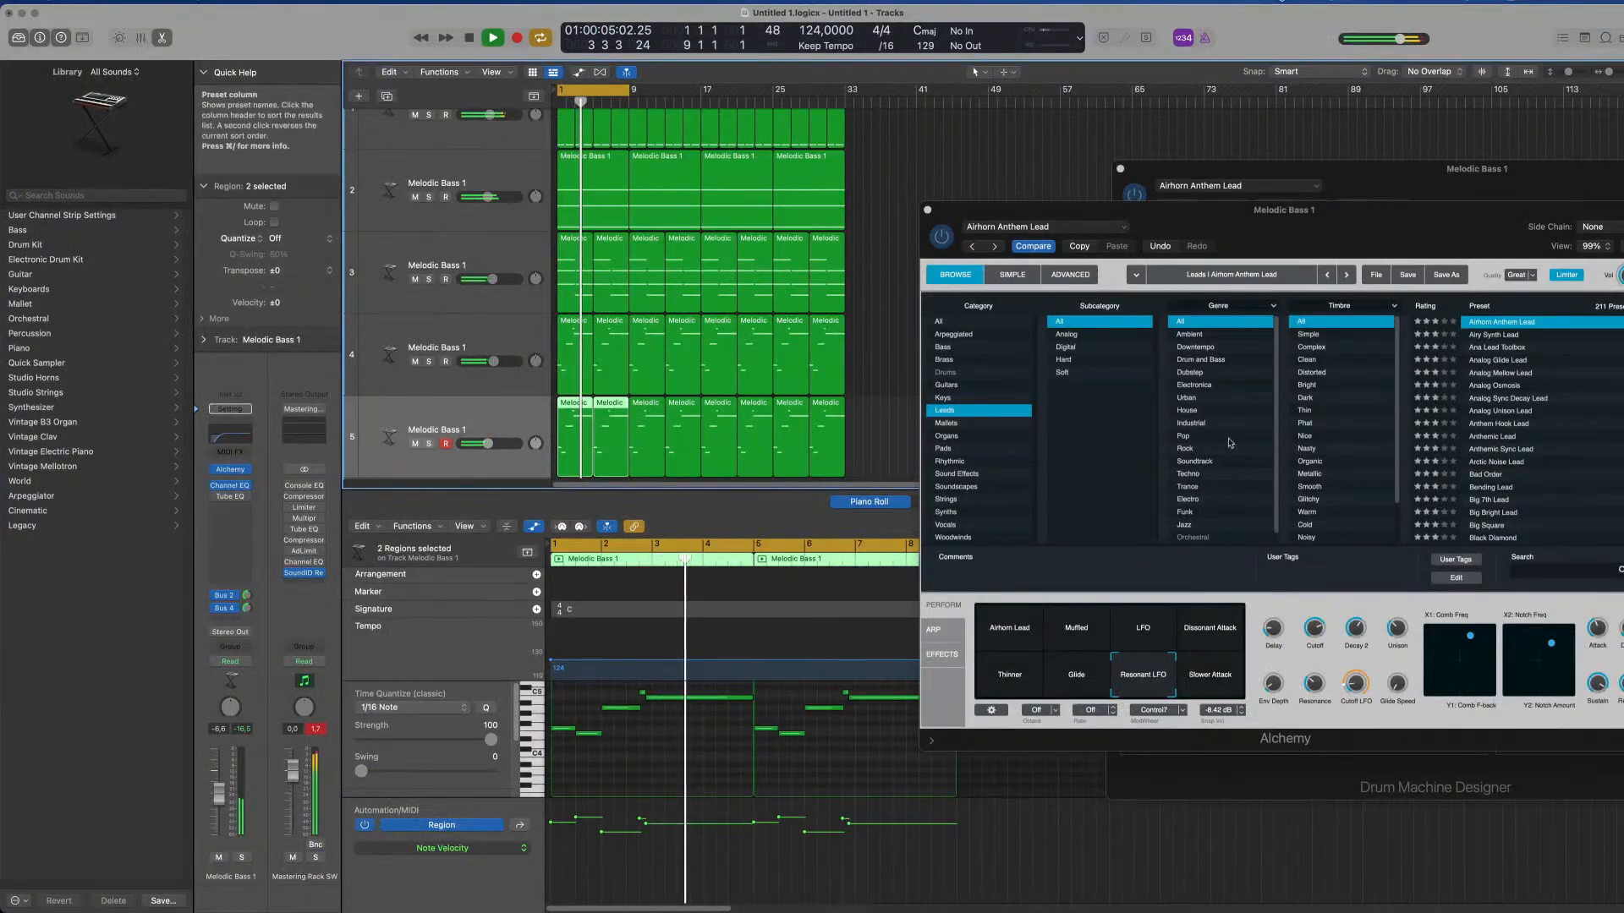
Look through all tracks during playback, including the Sub Kick - 808 Flex track among the Analog Drive drums
click(980, 186)
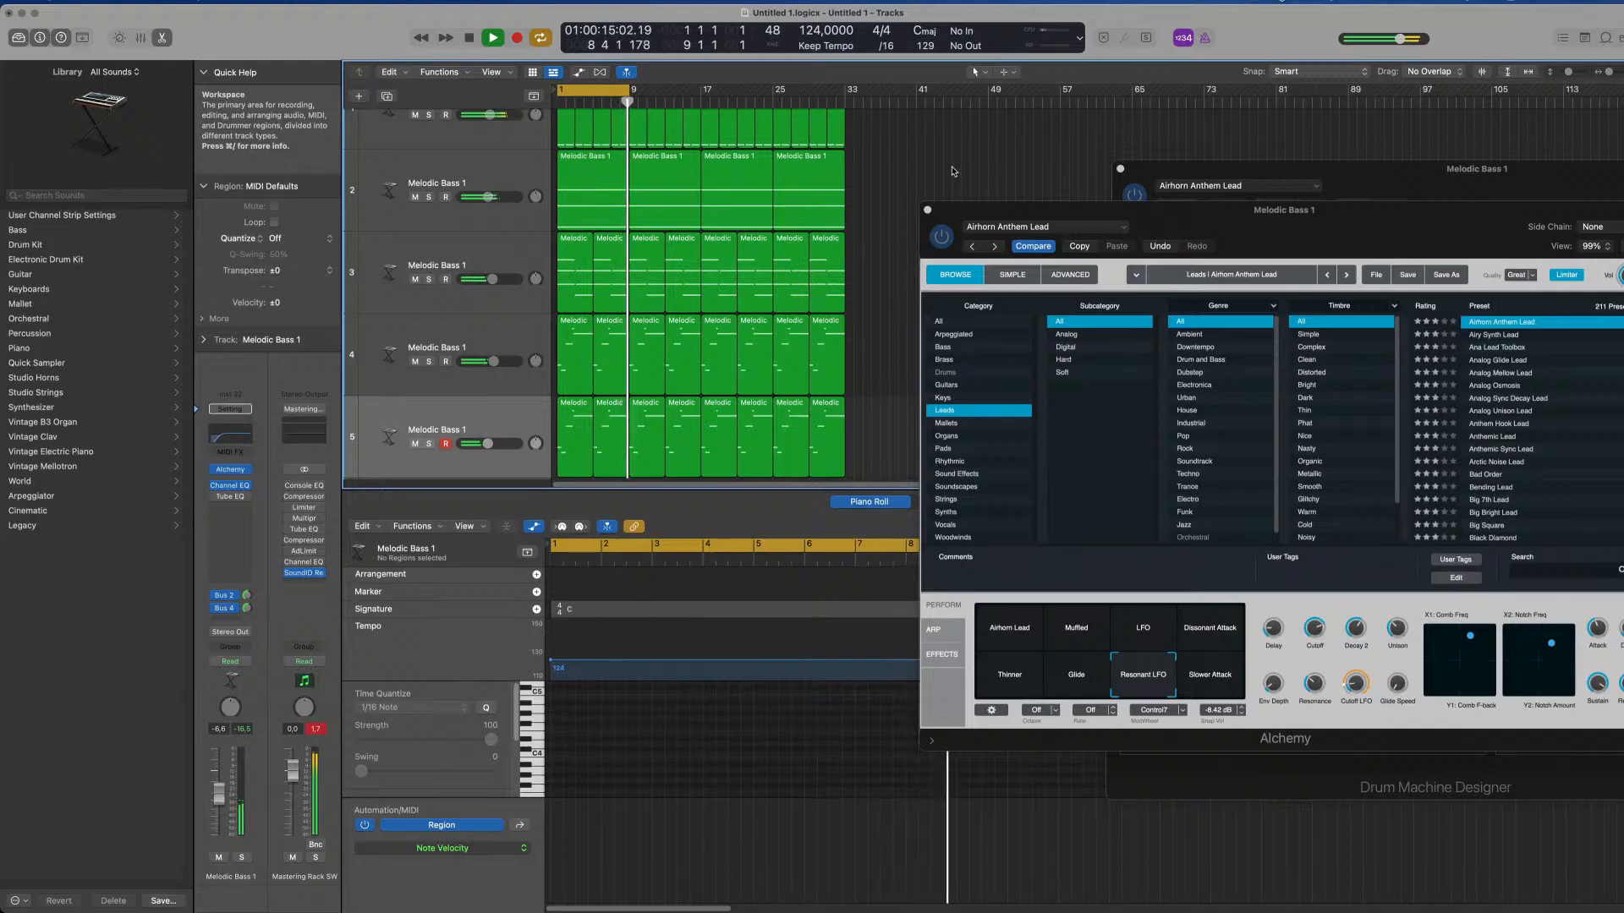
scroll(952, 171, down, 5)
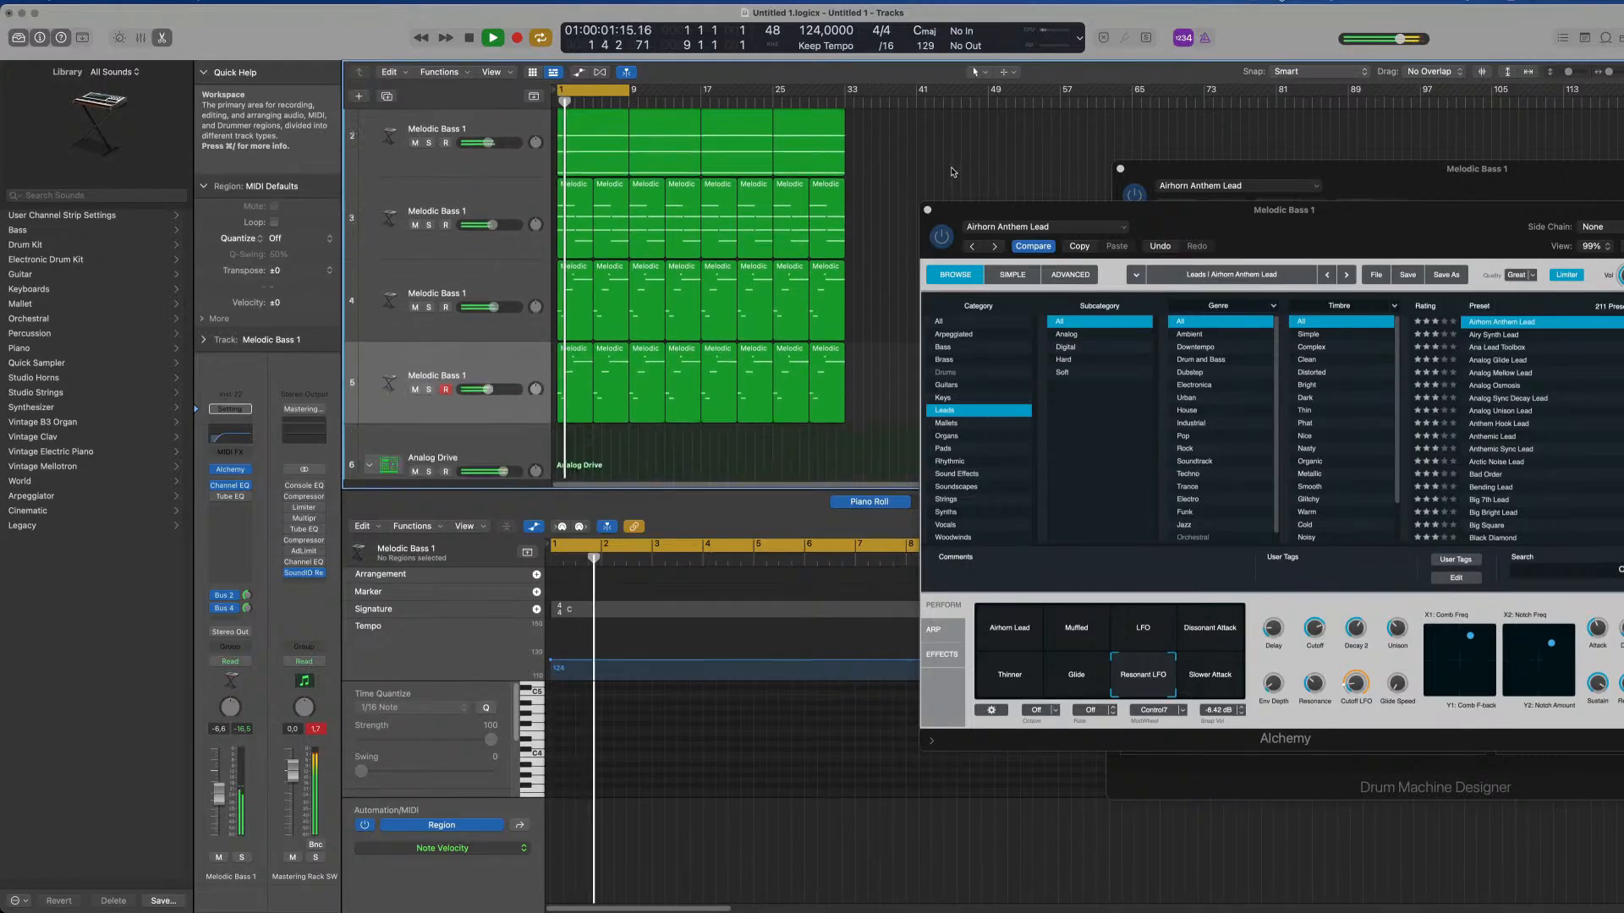
scroll(905, 186, down, 1)
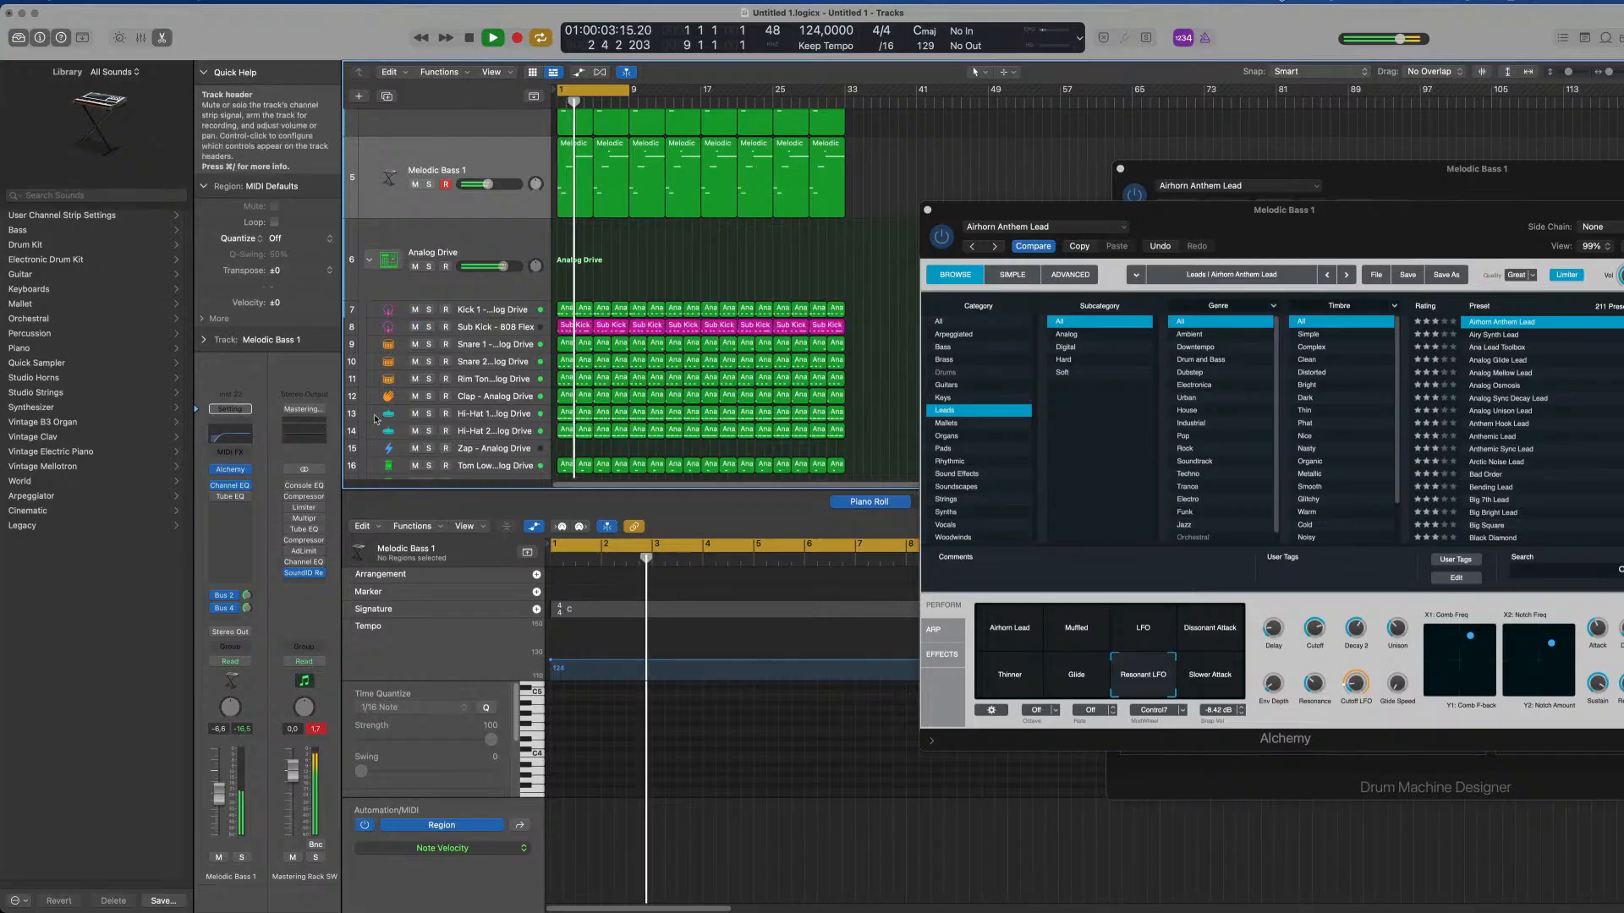
click(520, 326)
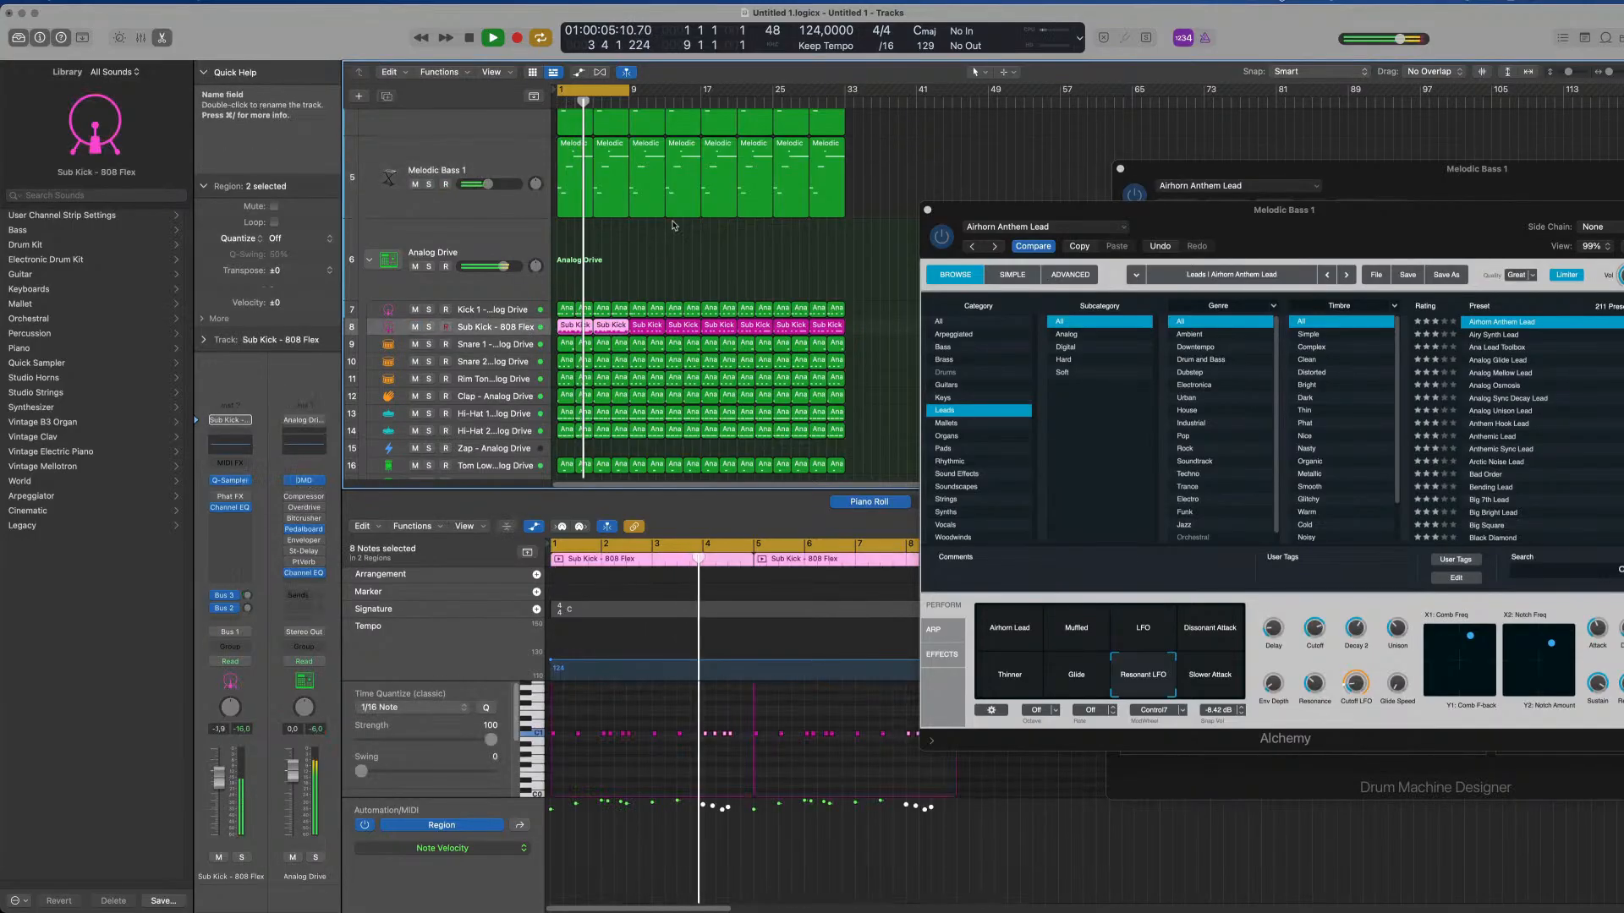
click(863, 248)
scroll(863, 249, up, 5)
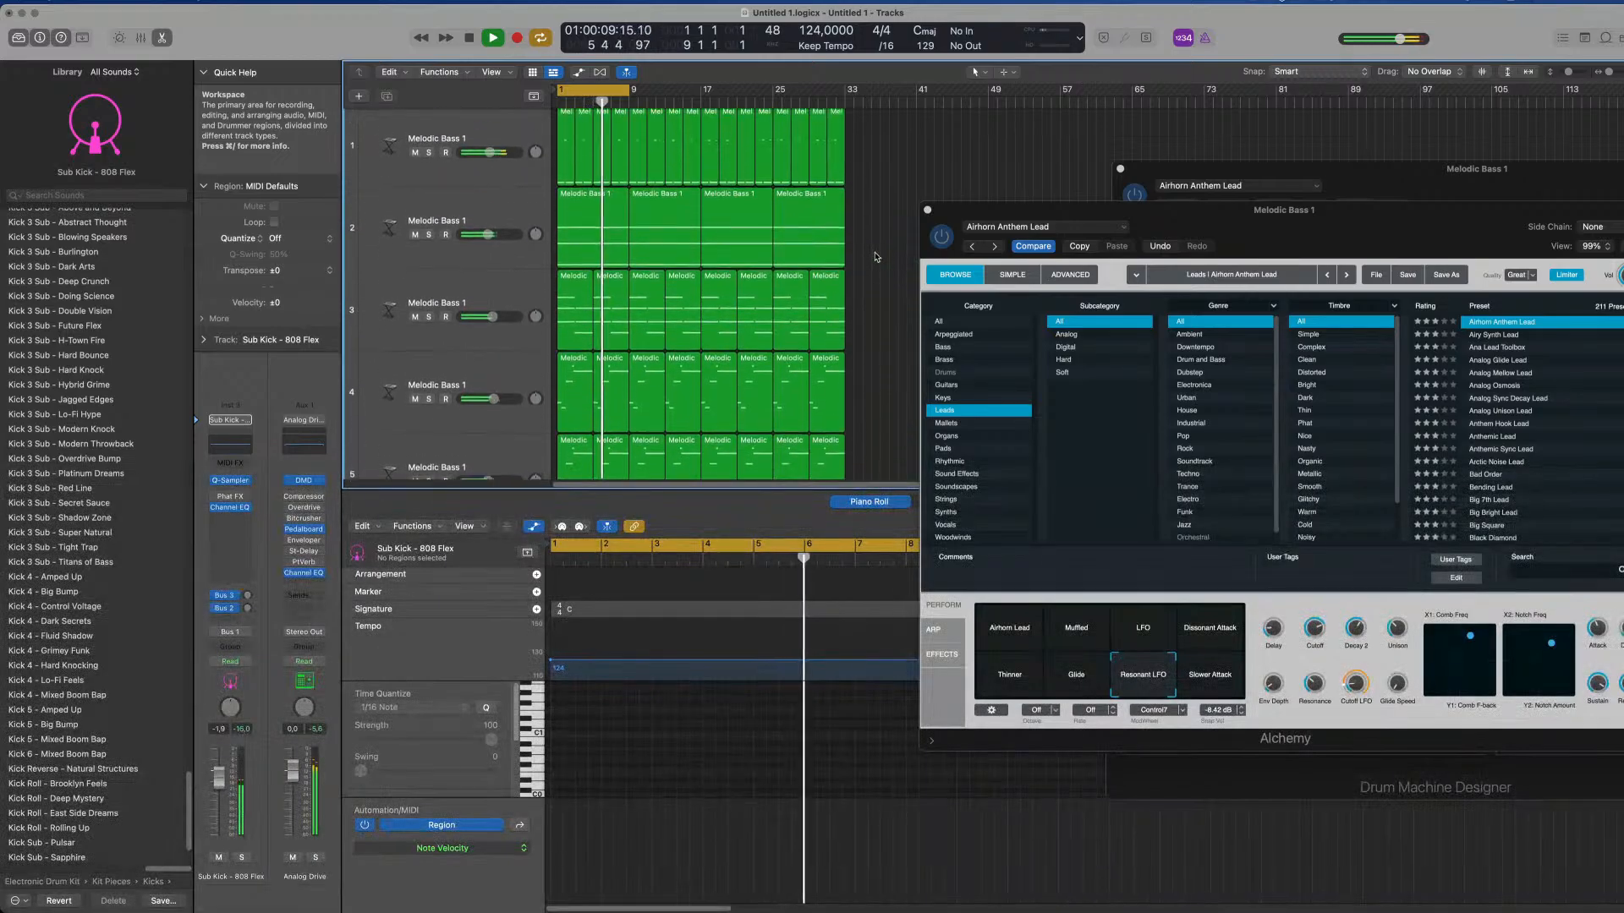